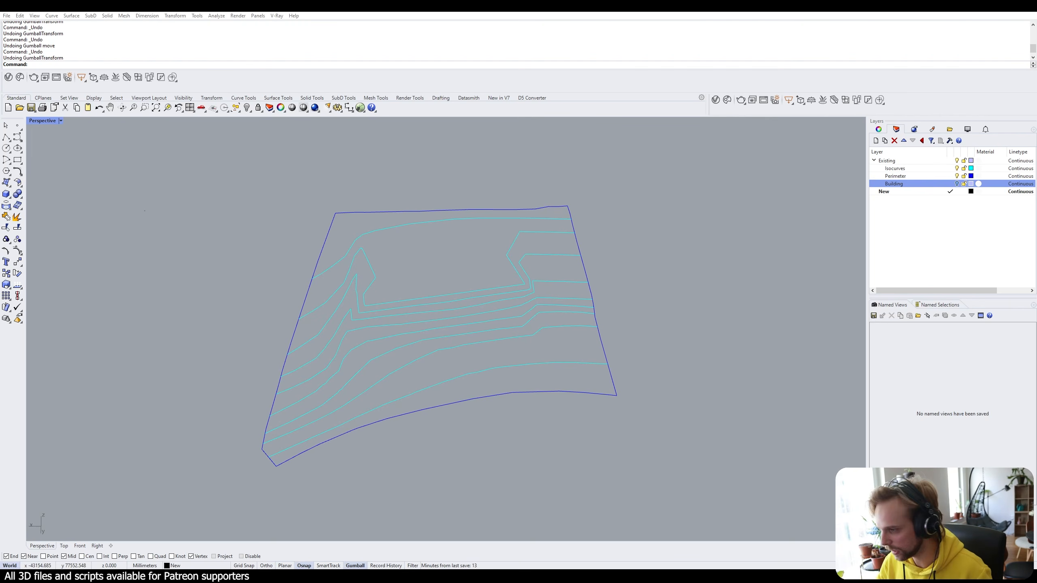
Orbit around the terrain and select the 13 contour curves, then a single curve, to inspect them.
right_click_drag(592, 367, 557, 252)
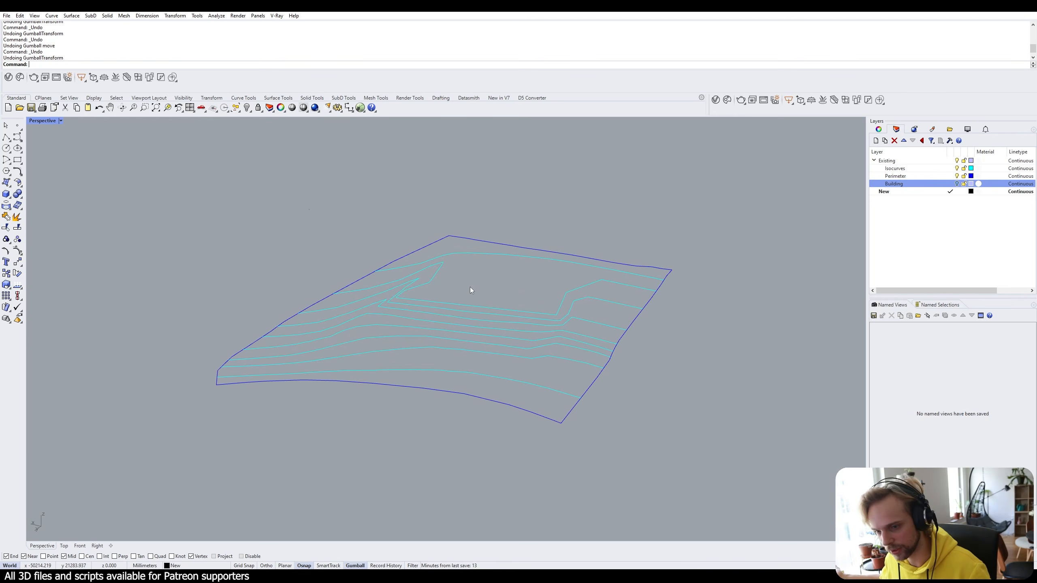
right_click_drag(632, 288, 500, 286)
left_click_drag(743, 437, 246, 211)
scroll(305, 255, "down", 5)
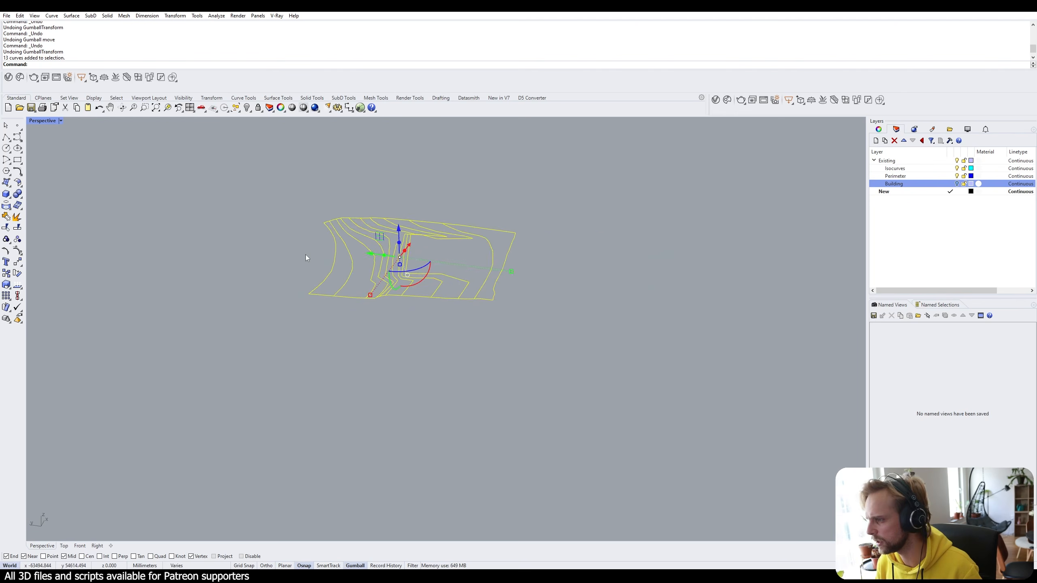
right_click_drag(305, 254, 360, 213)
scroll(402, 270, "up", 4)
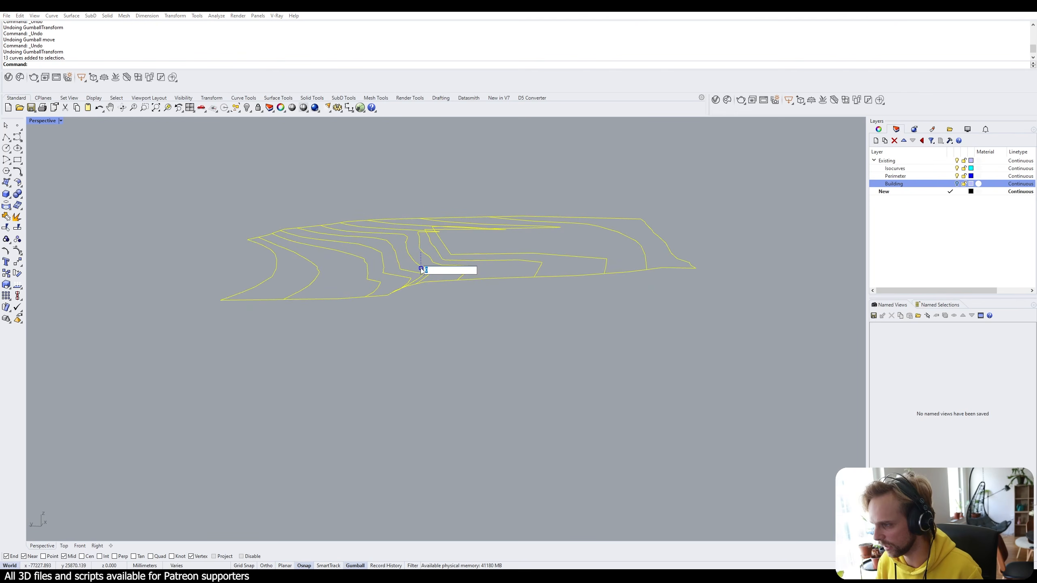
left_click(420, 347)
right_click_drag(420, 346, 436, 292)
left_click(484, 311)
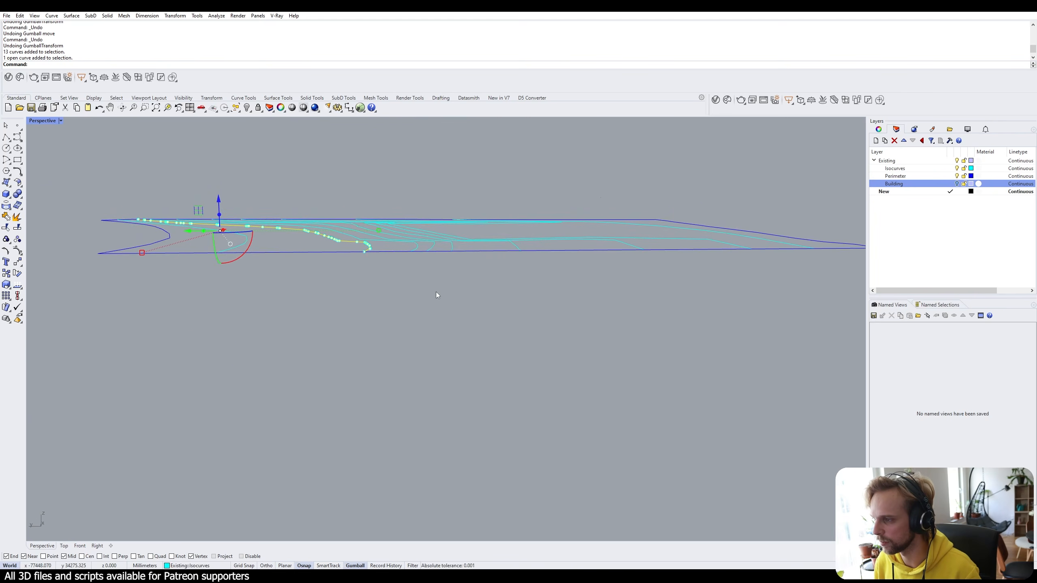
Try an exact vertical move on one contour curve, undo it, and reselect the terrain curves.
left_click(218, 200)
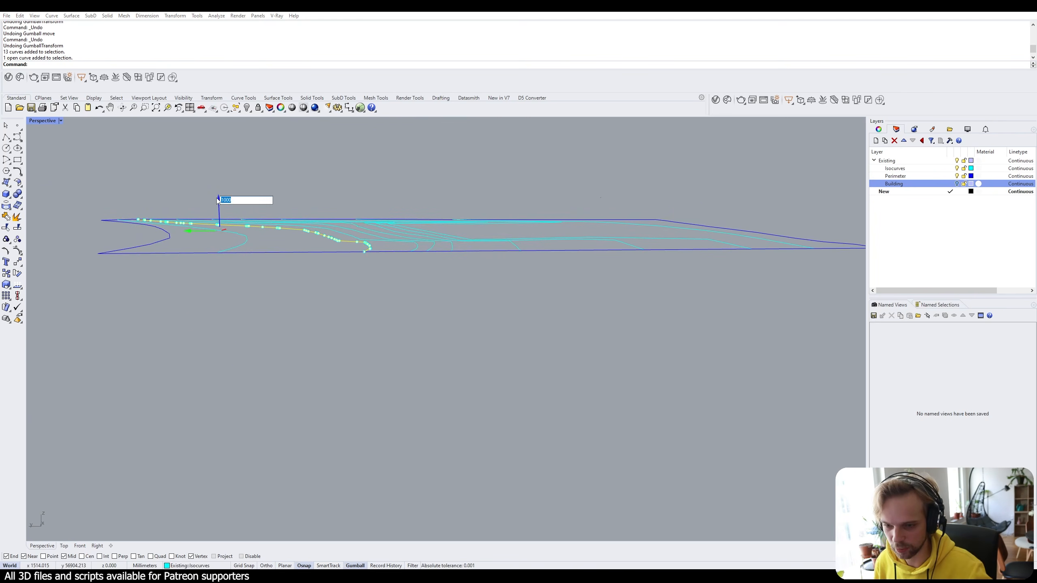
left_click(326, 185)
right_click_drag(326, 185, 280, 208)
left_click(278, 196)
scroll(277, 187, "down", 3)
key("Escape")
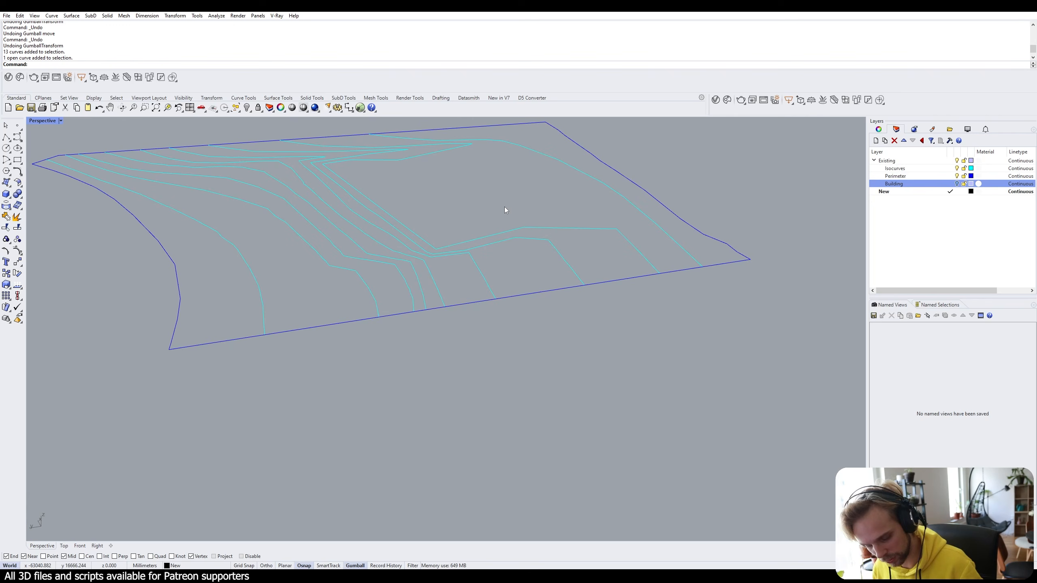
key("ctrl+z")
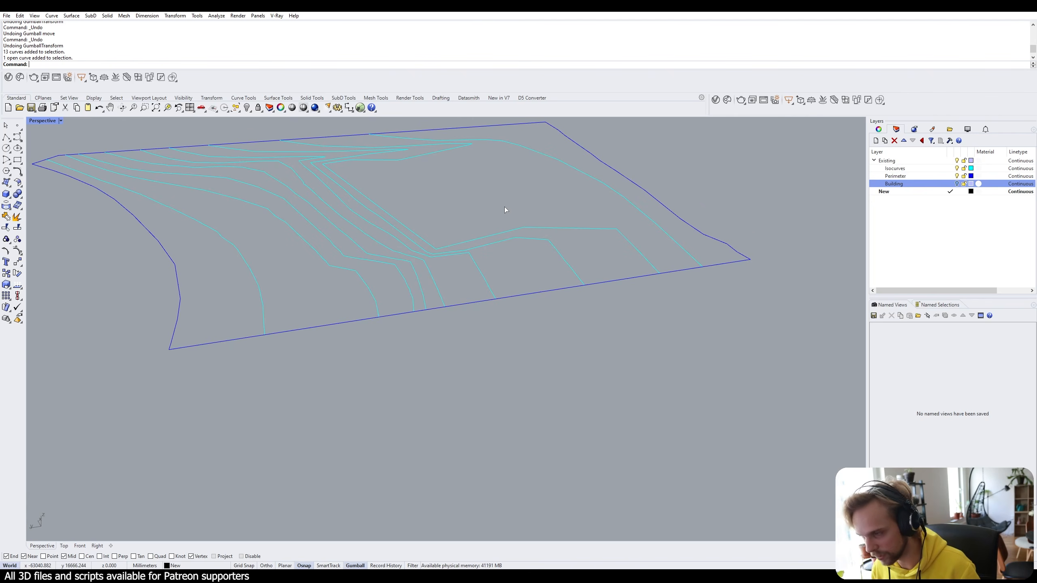
right_click_drag(504, 207, 495, 369)
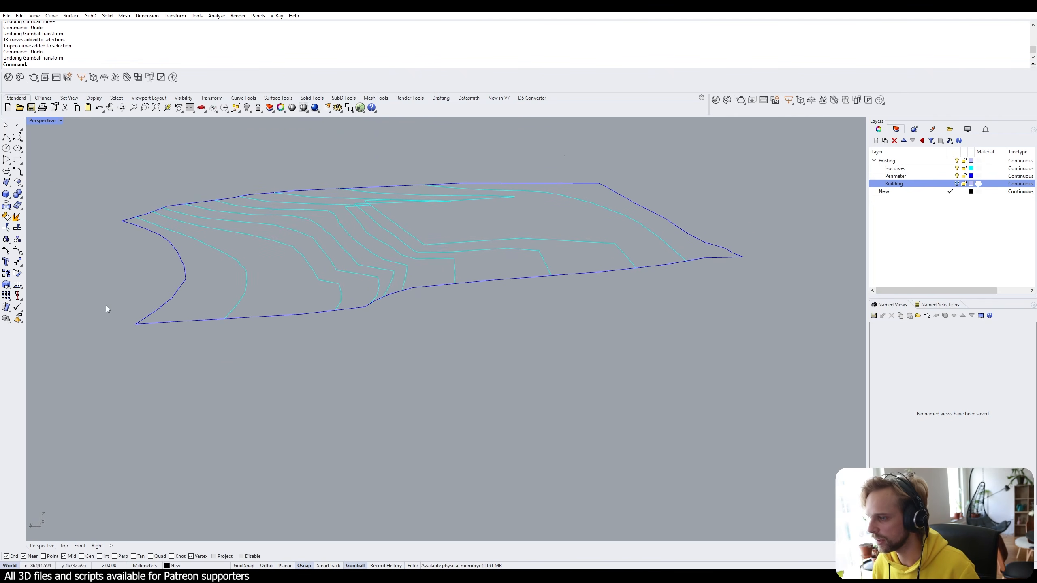
right_click_drag(351, 237, 542, 297)
left_click_drag(707, 451, 104, 187)
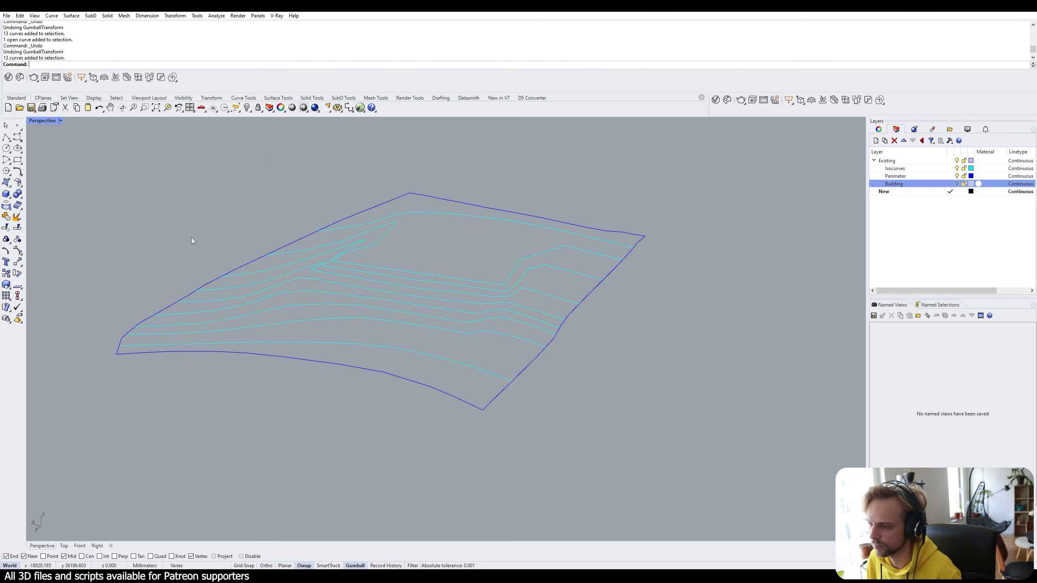
right_click_drag(317, 282, 410, 272)
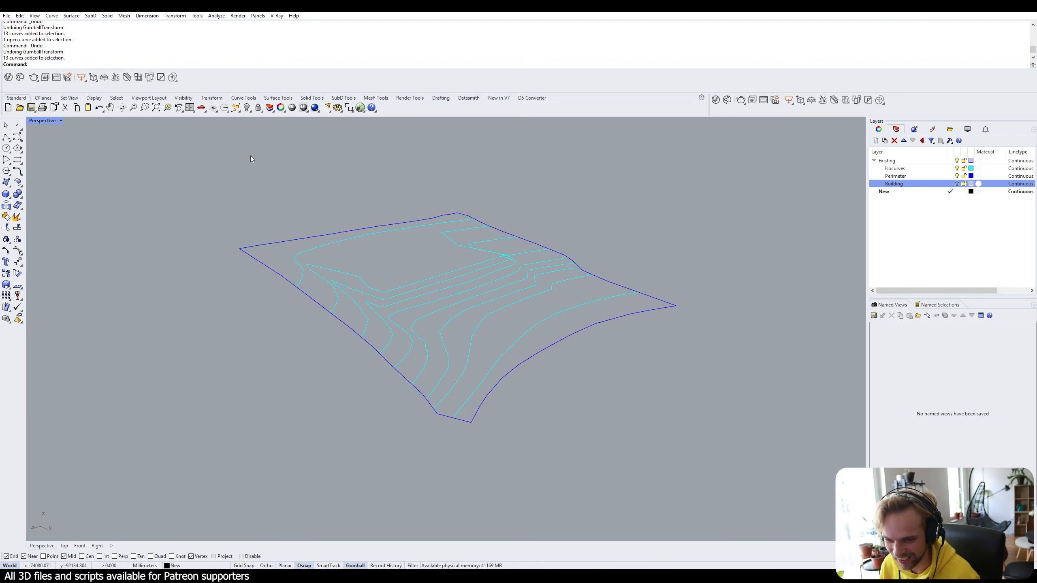
Launch Grasshopper with the Grass command, opening an empty canvas.
type("Gra")
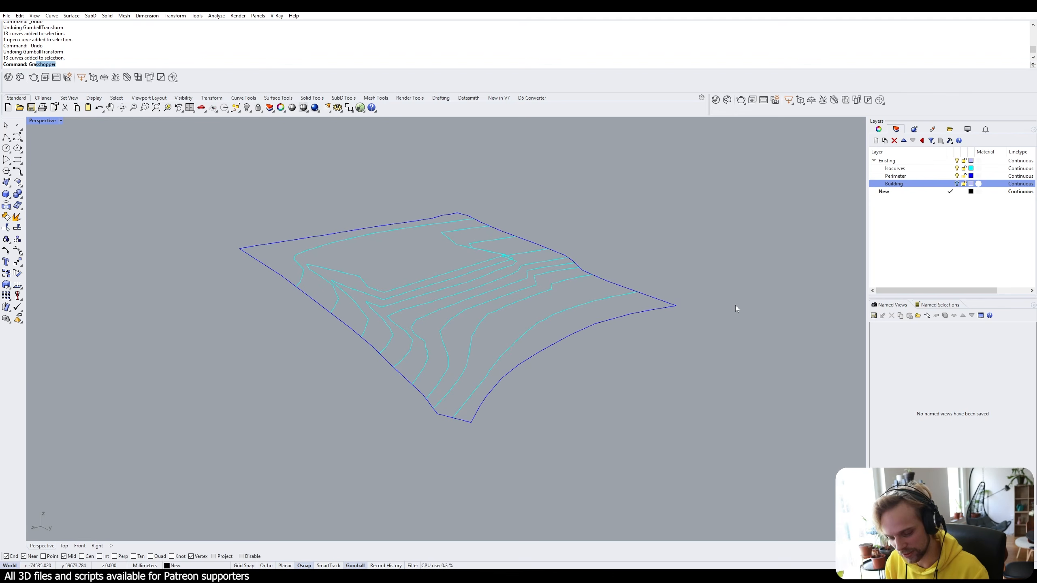
type("ss")
key("Return")
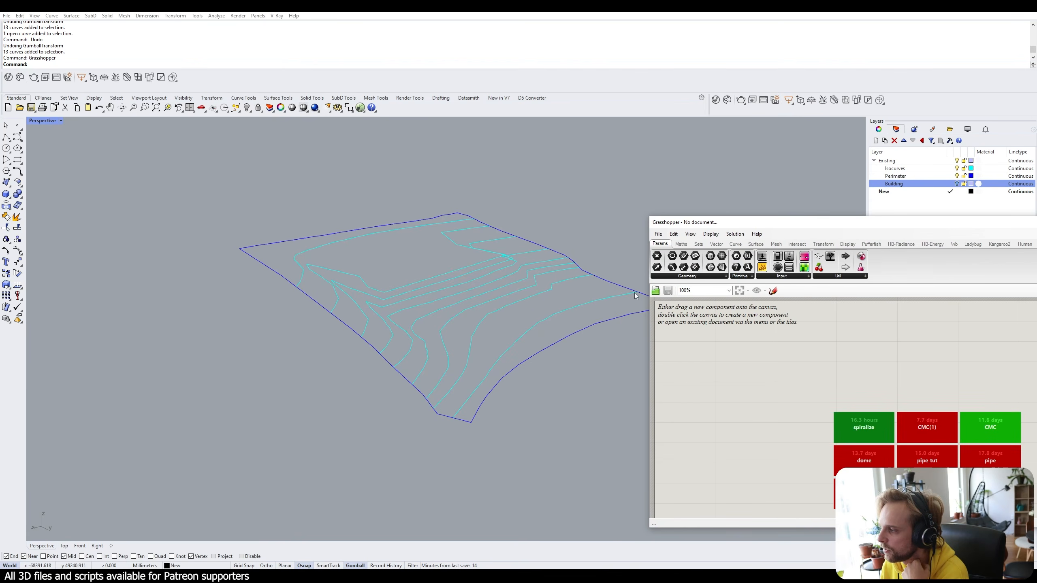
right_click_drag(595, 298, 392, 256)
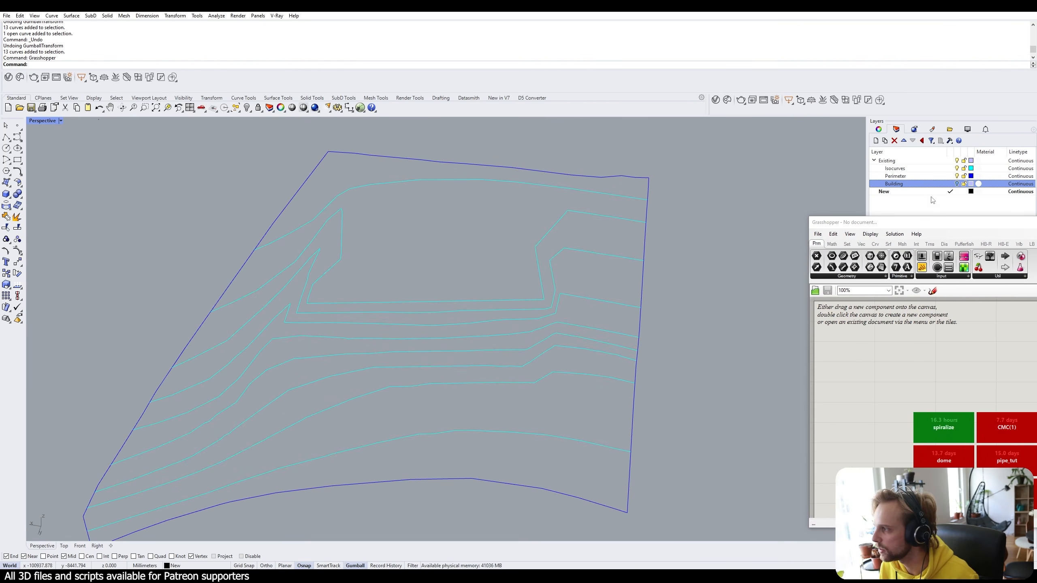
Show the Building layer to inspect the house from above, then hide it again.
left_click(956, 184)
right_click_drag(511, 266, 475, 245)
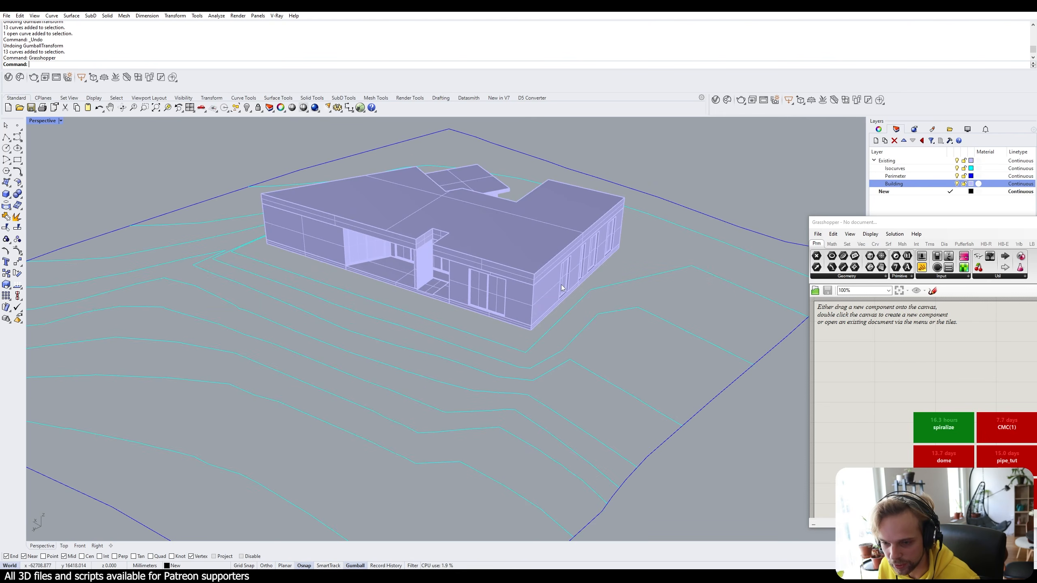
right_click_drag(560, 285, 267, 252)
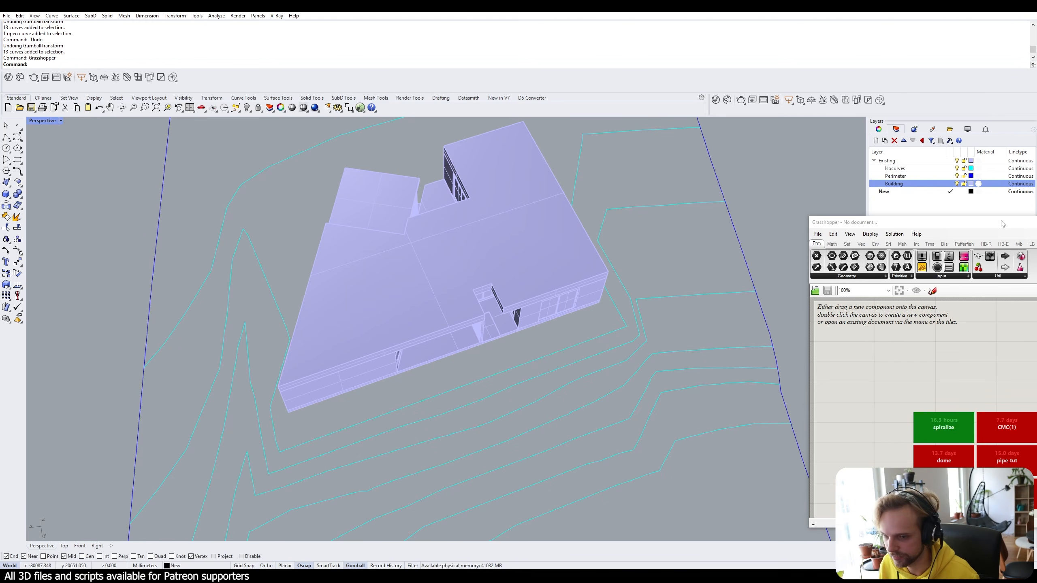
left_click(957, 184)
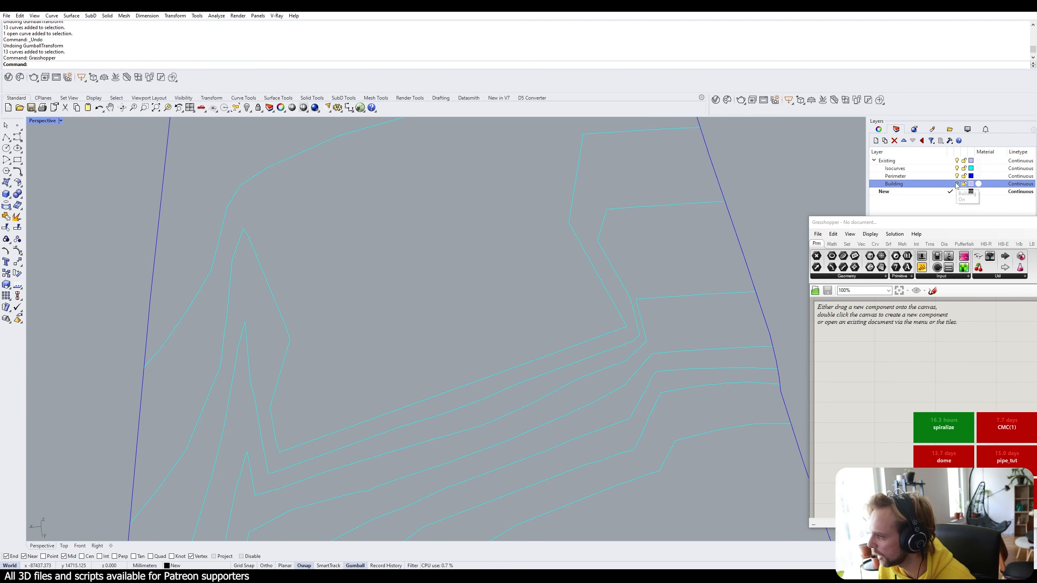
right_click_drag(510, 274, 396, 287)
scroll(433, 314, "down", 3)
scroll(397, 288, "down", 4)
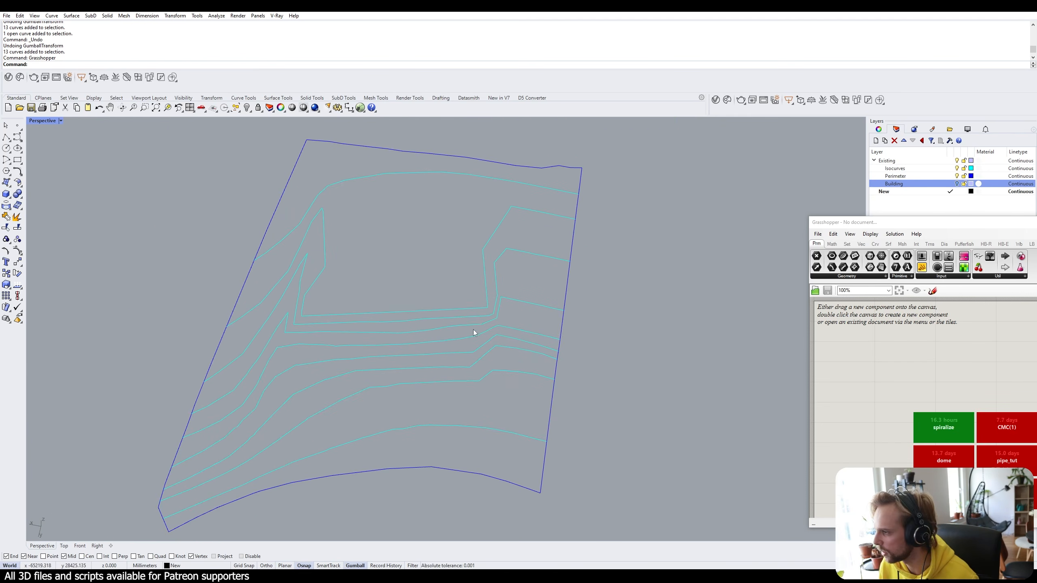
Dock the Grasshopper window to the right half and test-select the terrain curves.
left_click_drag(871, 224, 1036, 106)
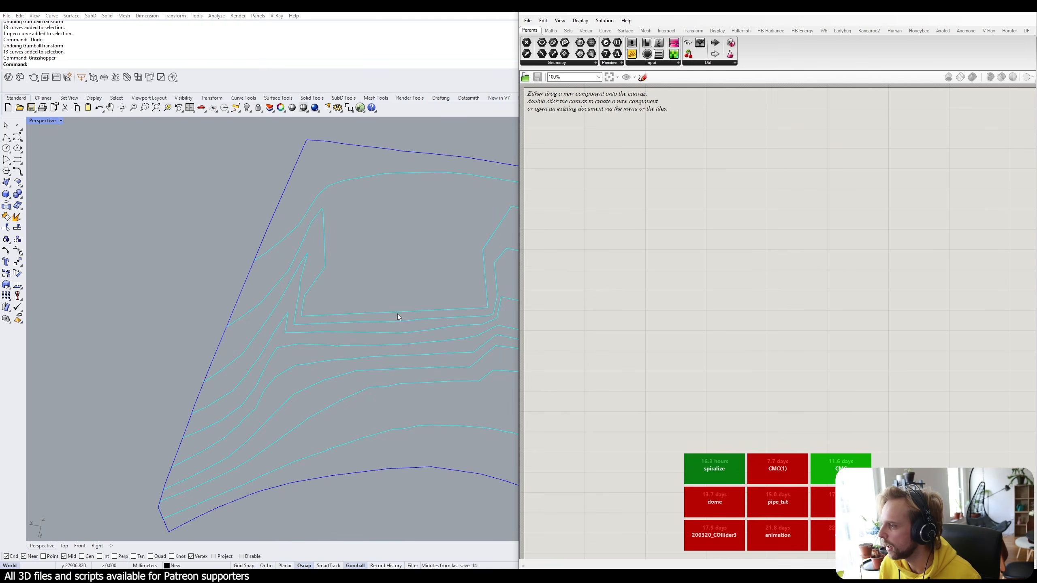
scroll(397, 313, "down", 5)
right_click_drag(280, 268, 378, 338)
left_click_drag(439, 450, 137, 223)
left_click(172, 222)
scroll(348, 334, "up", 2)
left_click_drag(470, 424, 92, 195)
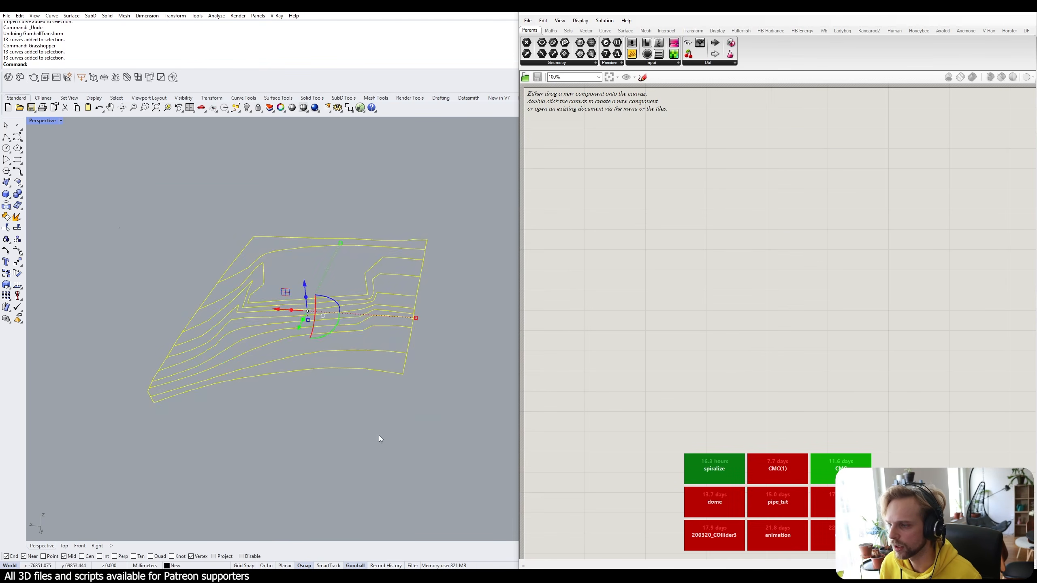
left_click_drag(442, 436, 104, 183)
left_click(267, 421)
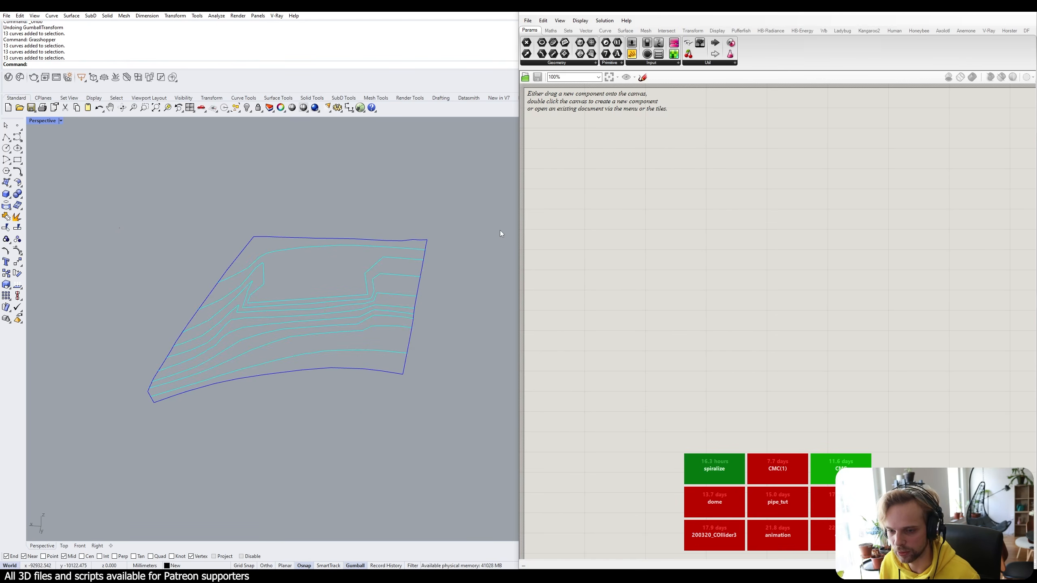
Place a Curve parameter and a Bifocals component on the canvas, positioning the Curve parameter.
double_click(630, 178)
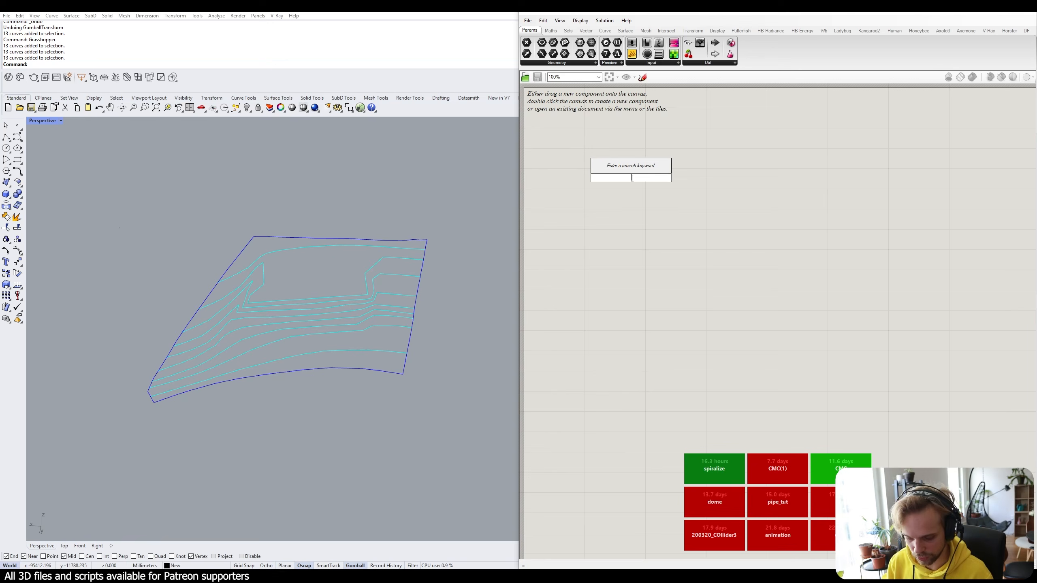
type("co")
key("BackSpace")
key("BackSpace")
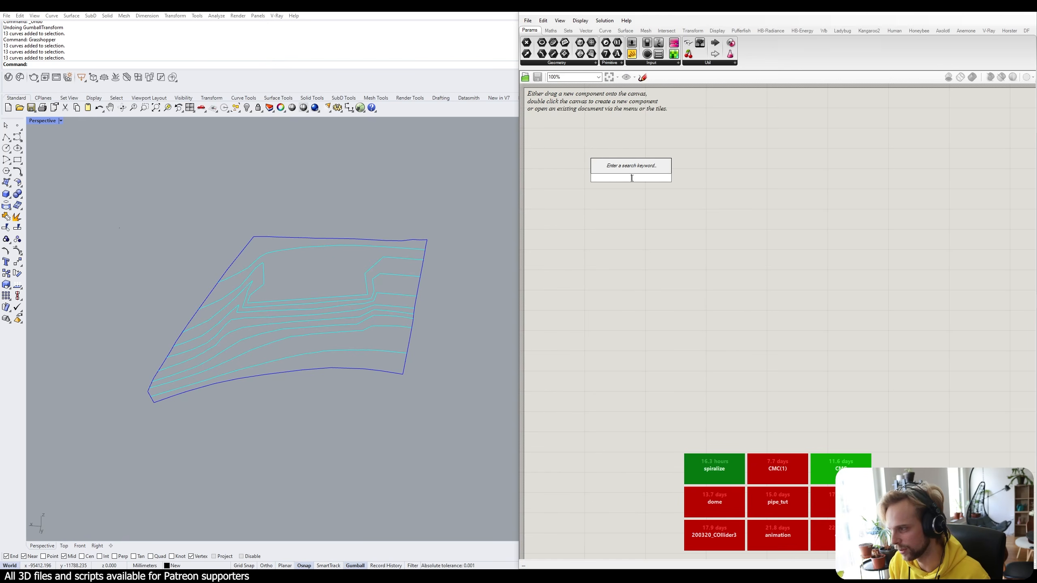
type("curve")
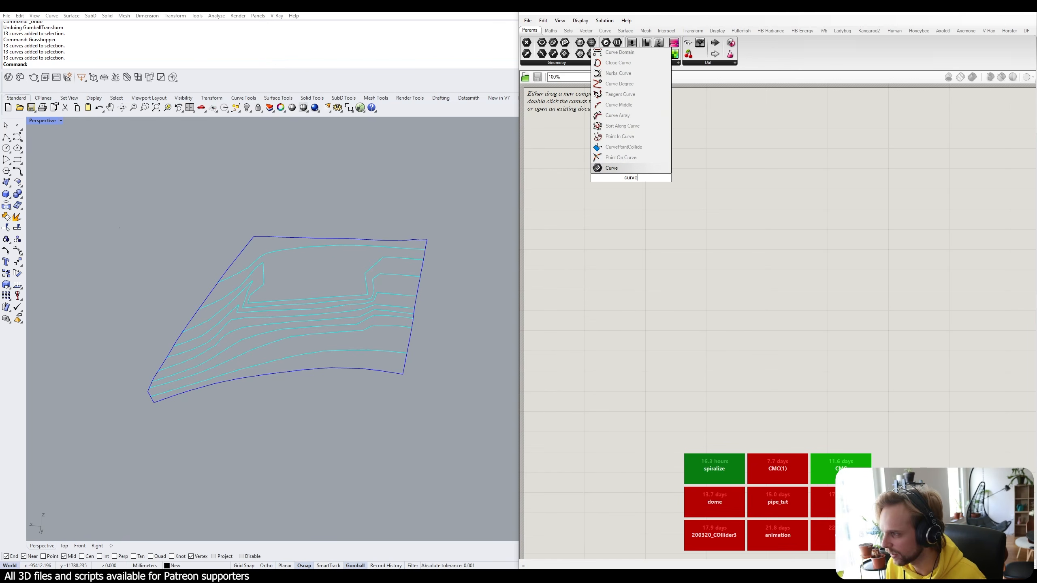
left_click(641, 169)
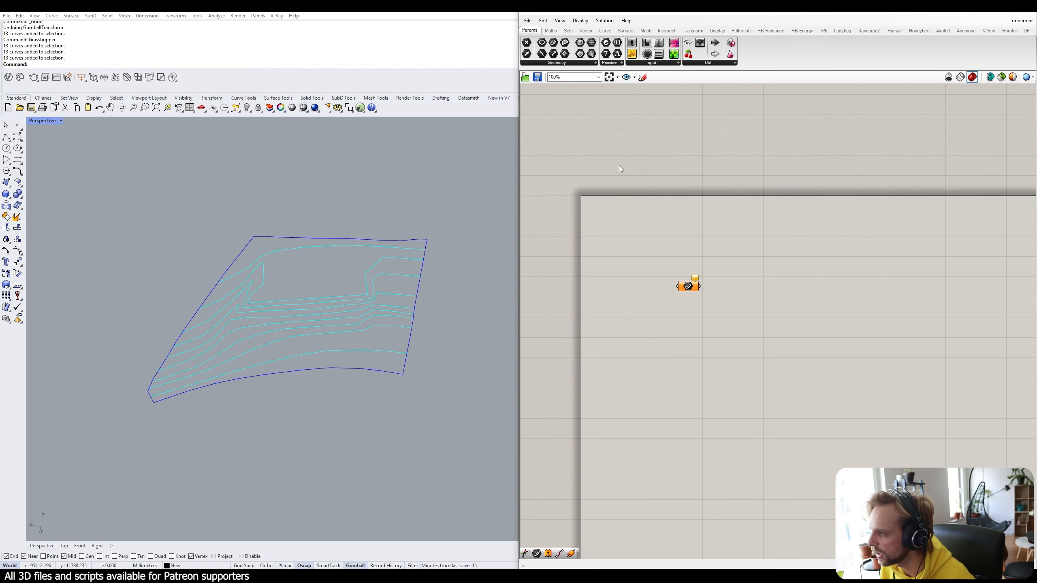
double_click(620, 166)
type("bifo")
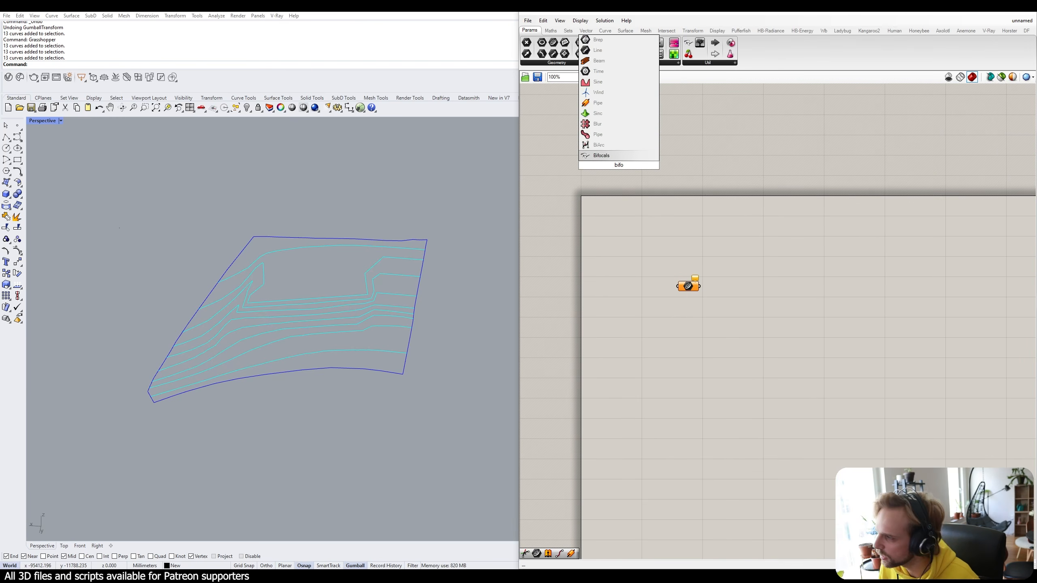
left_click(602, 155)
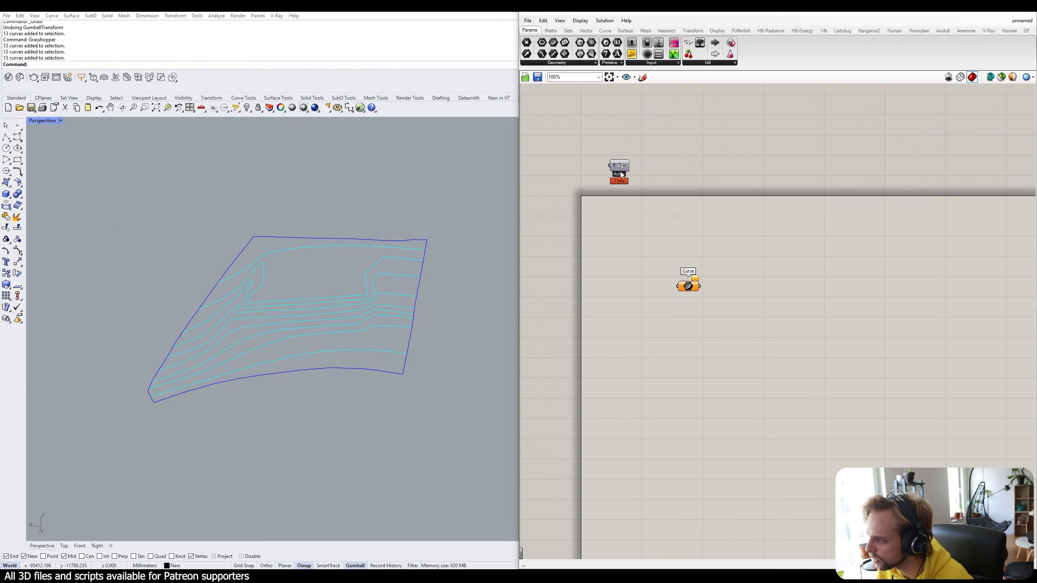
left_click(651, 249)
scroll(671, 262, "up", 5)
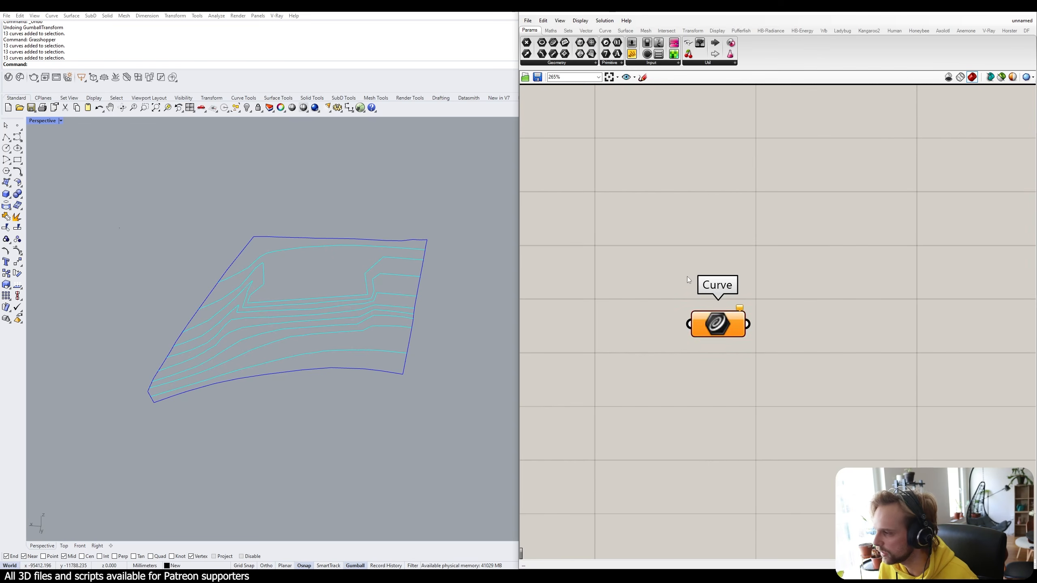
left_click_drag(708, 323, 633, 259)
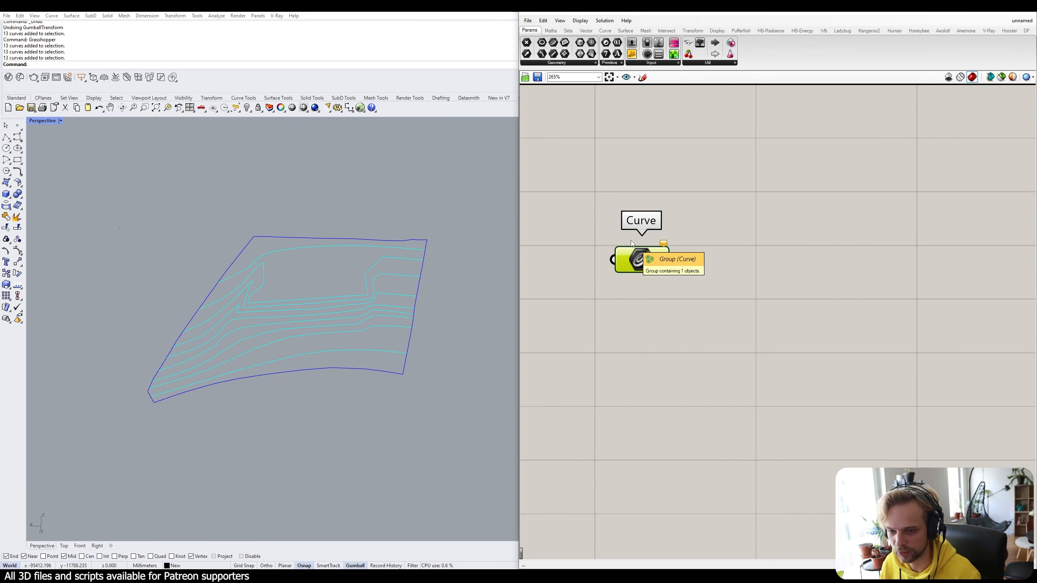
Window-select the 13 contour curves and assign them via Set Multiple Curves.
right_click_drag(406, 333, 415, 341)
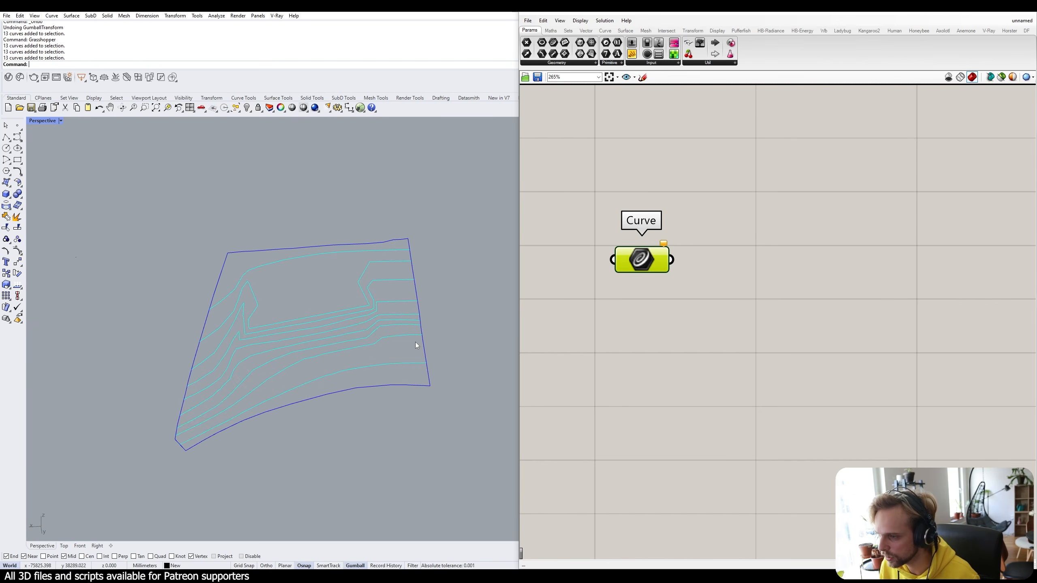
left_click_drag(466, 462, 136, 177)
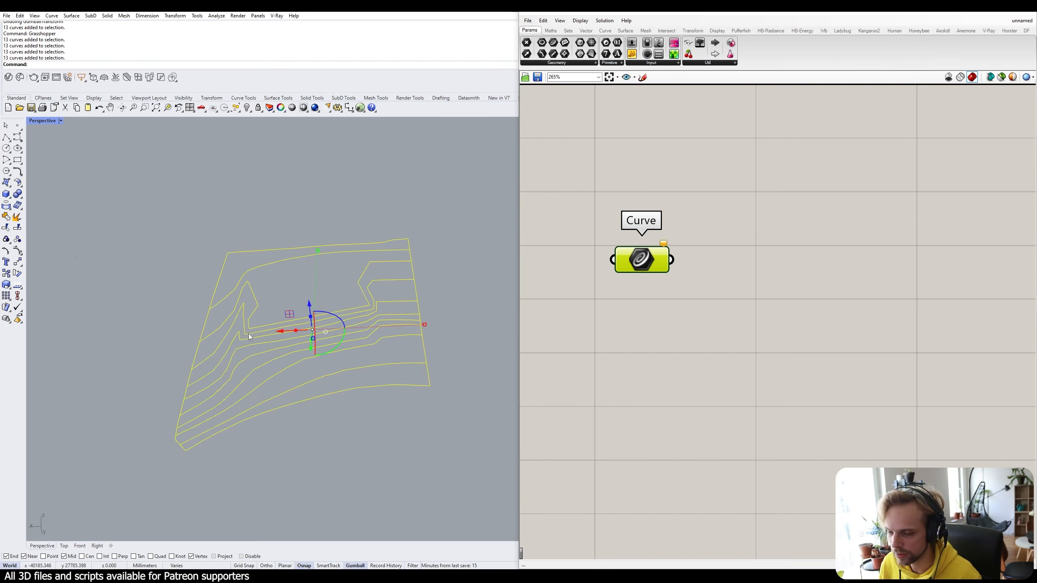
left_click_drag(445, 449, 104, 196)
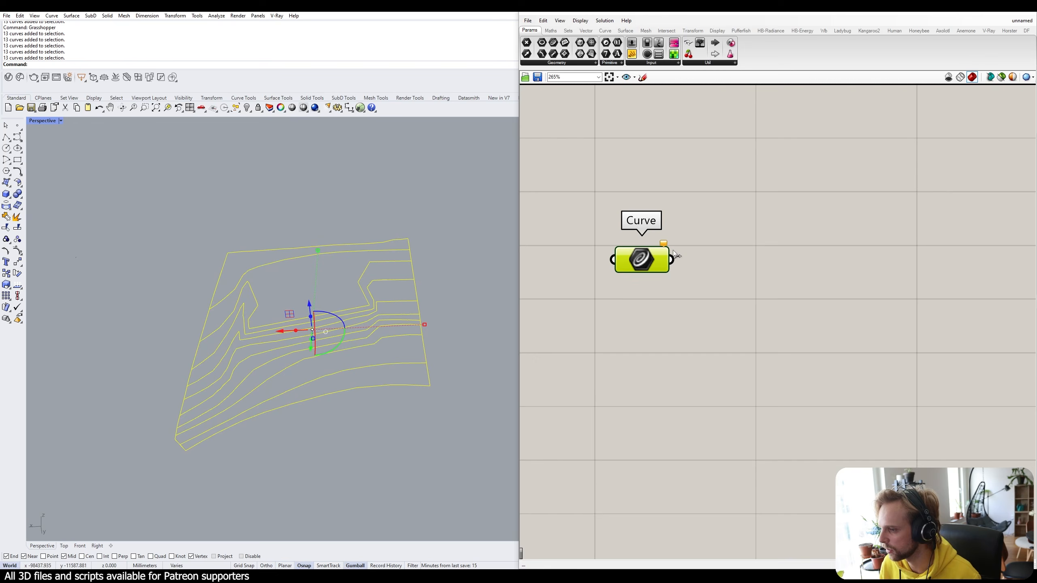
right_click(639, 265)
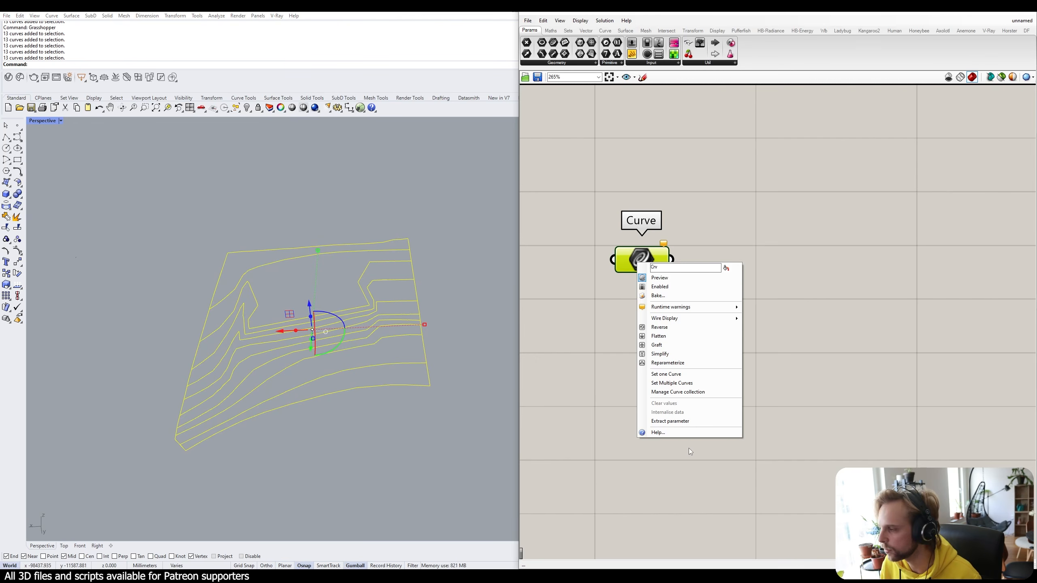
left_click(671, 383)
left_click(454, 423)
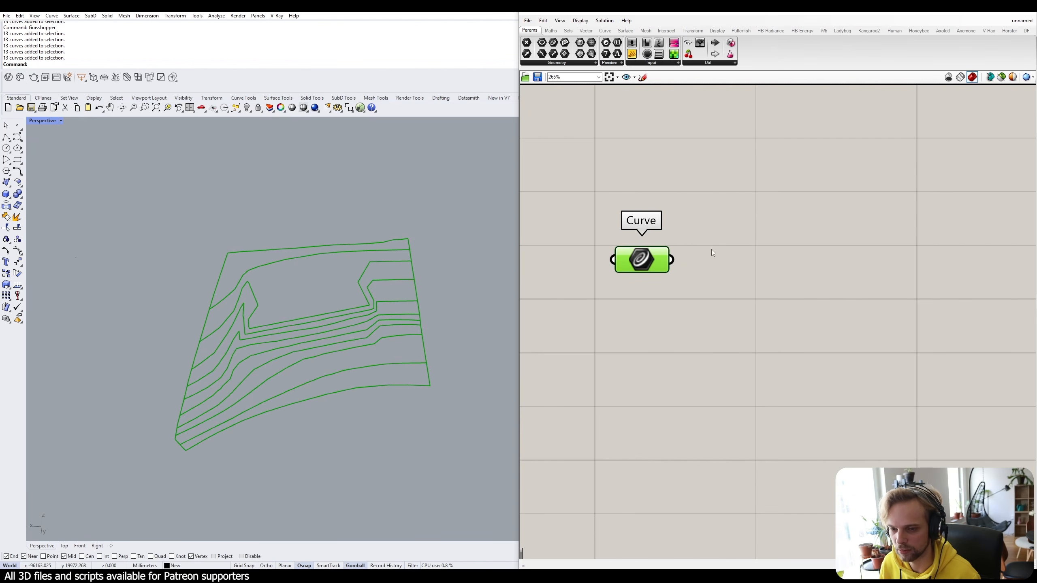
left_click(866, 278)
left_click_drag(655, 264, 662, 276)
left_click(786, 310)
mouse_move(650, 273)
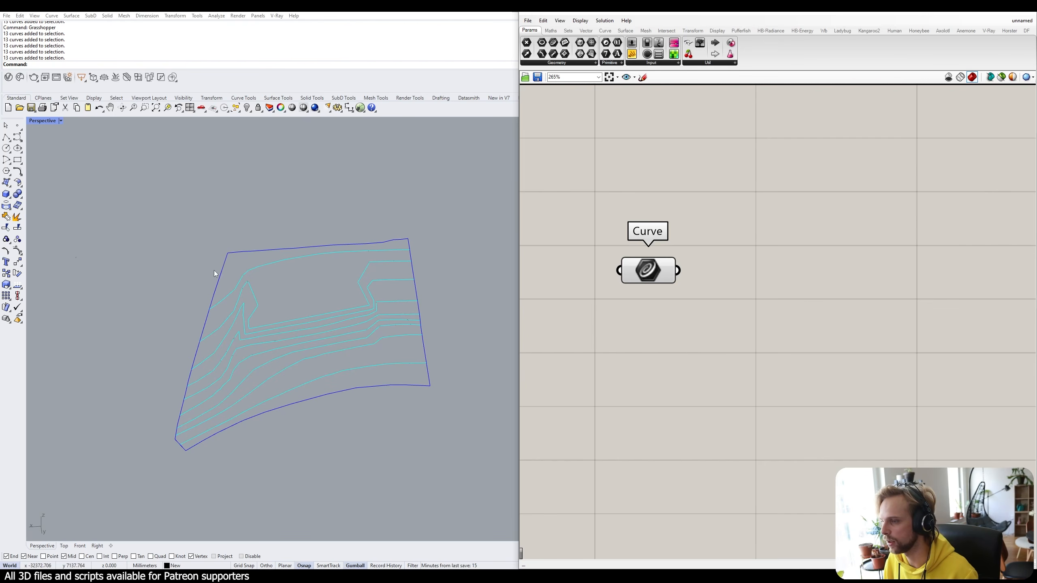
Place a Discontinuity component via 'disc' search and wire the Curve parameter into its C input.
double_click(765, 301)
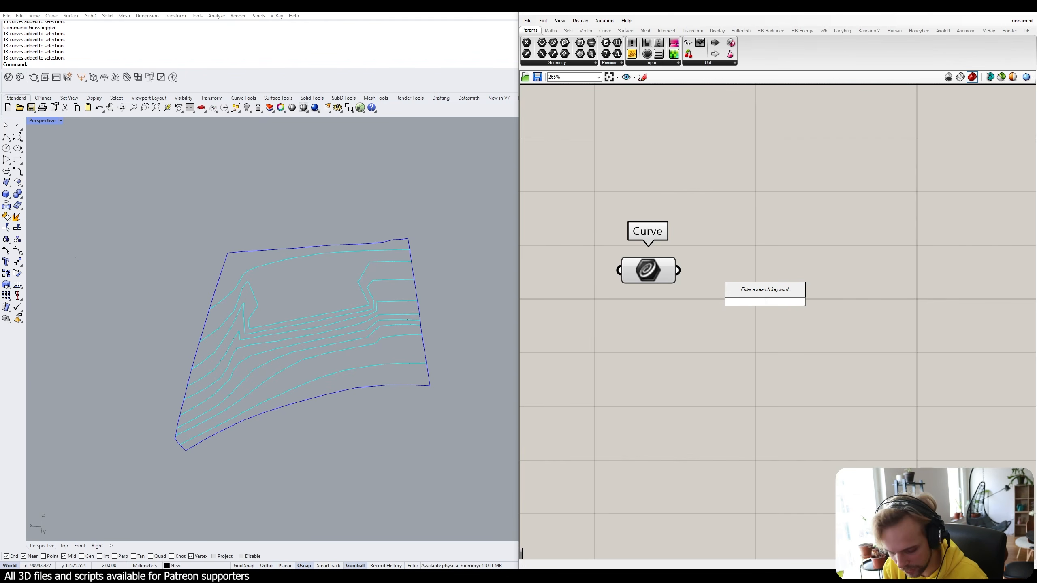
type("disc")
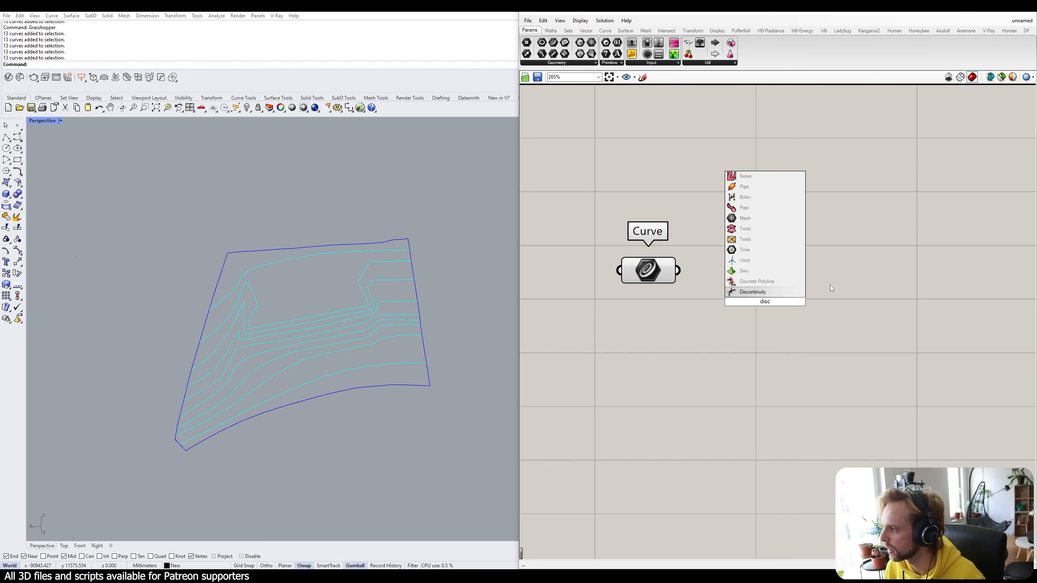
left_click(754, 291)
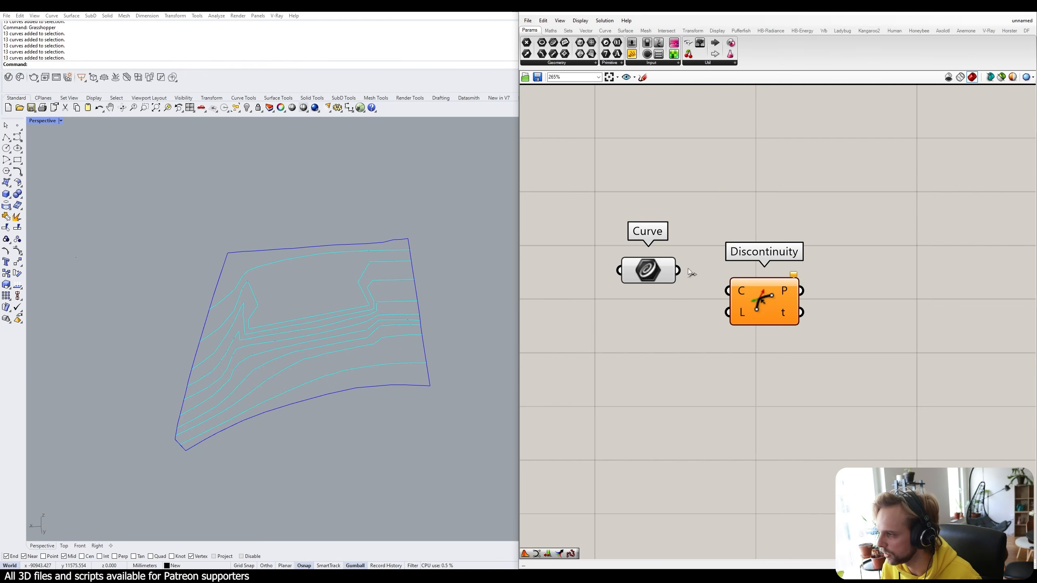
left_click_drag(678, 271, 747, 288)
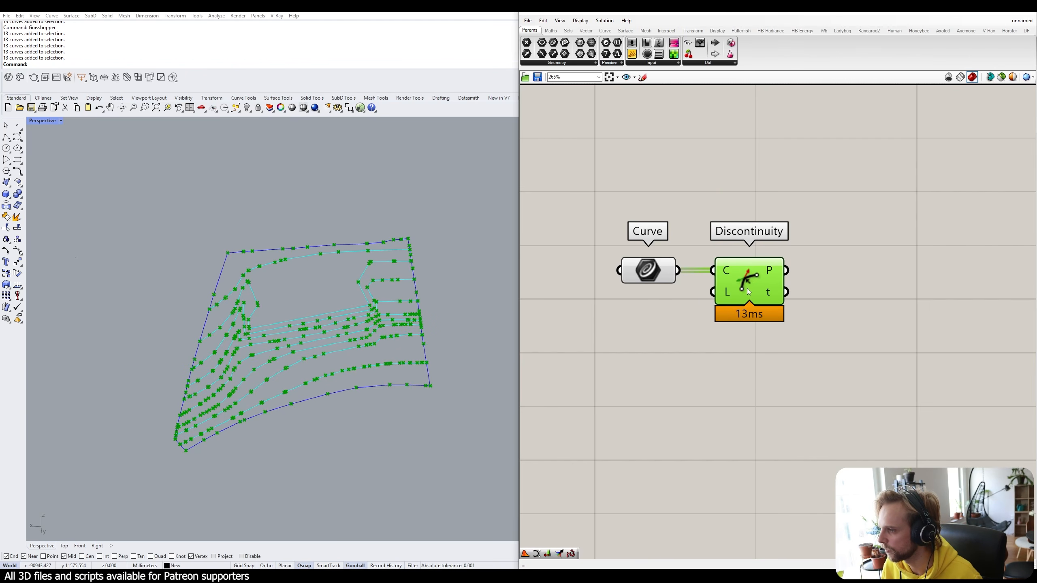
left_click(775, 367)
Orbit and zoom around the contours, selecting one curve to check its corner points.
scroll(358, 301, "up", 3)
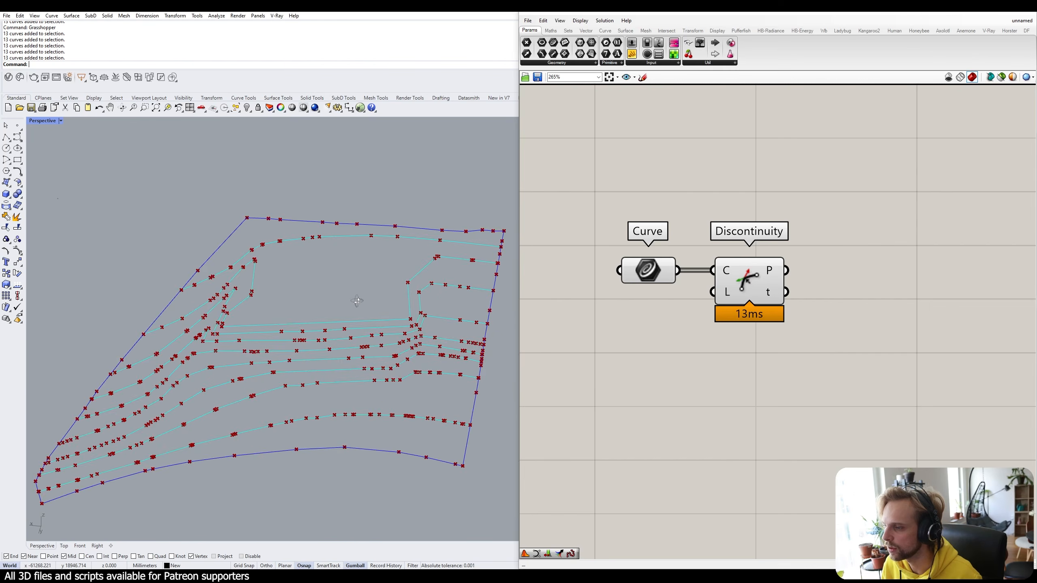
right_click_drag(357, 301, 312, 318)
scroll(481, 283, "up", 10)
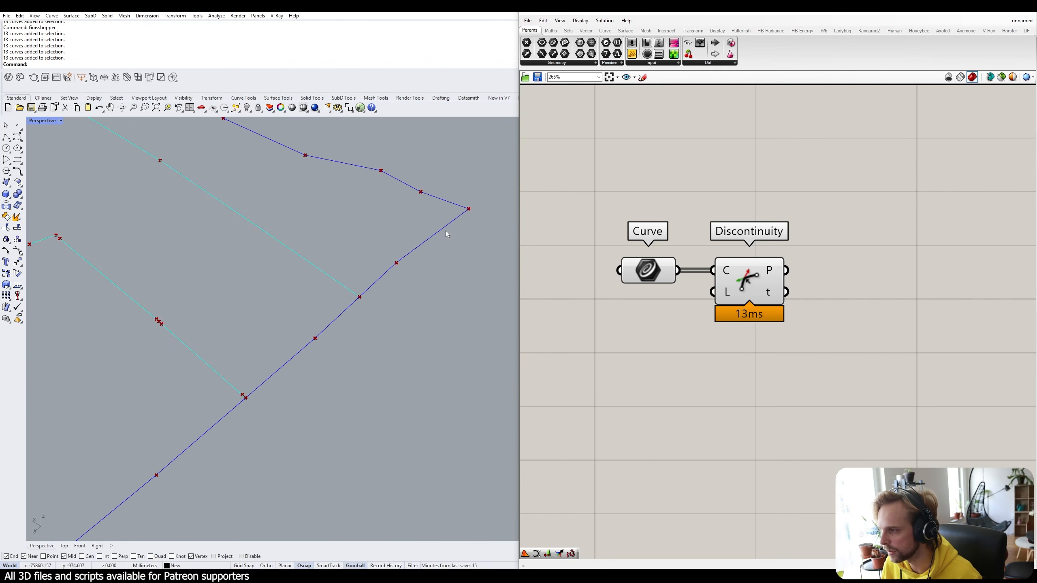
scroll(240, 301, "up", 8)
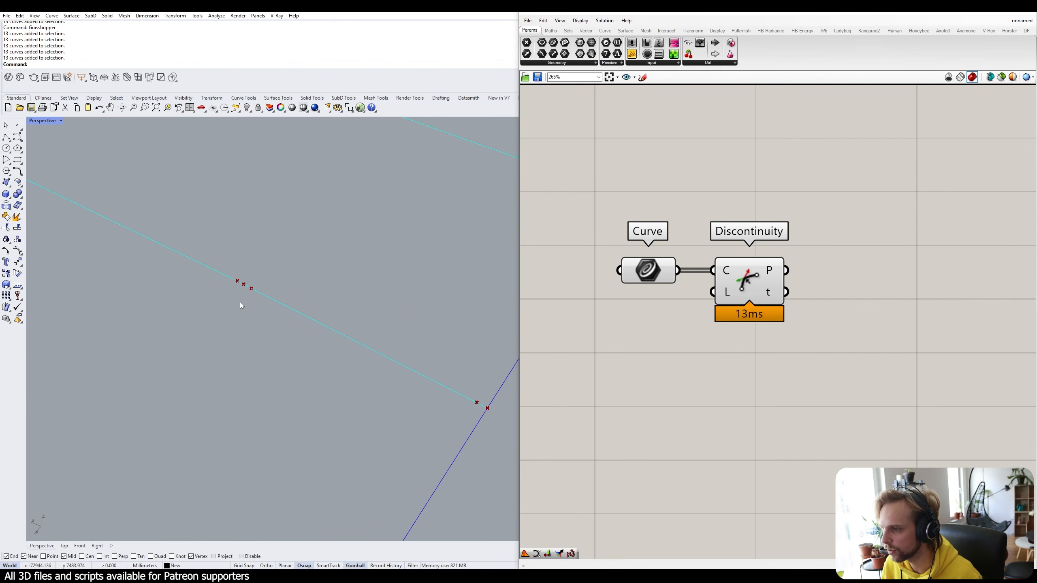
left_click(239, 289)
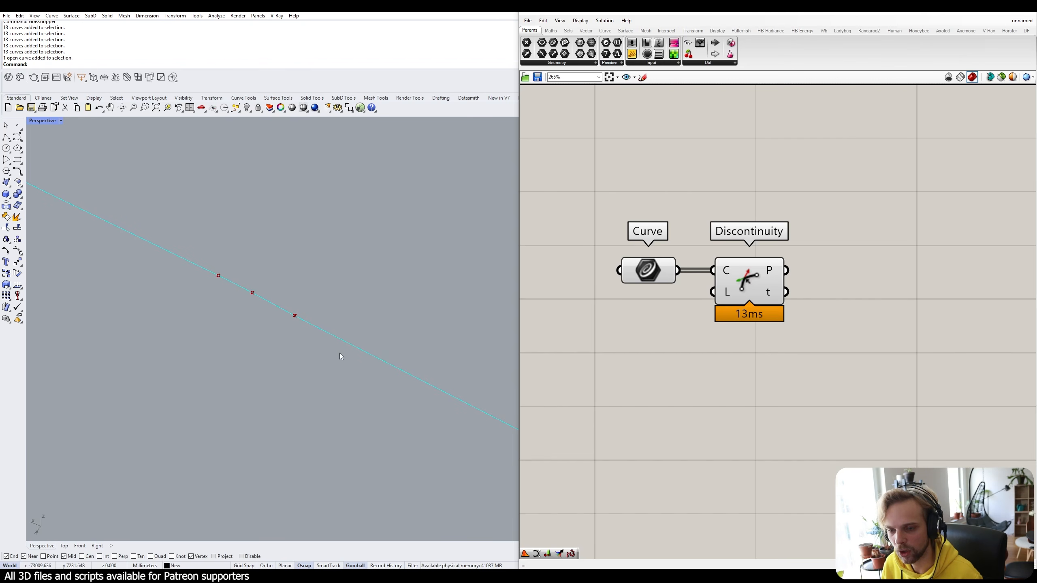
scroll(340, 353, "down", 15)
right_click_drag(286, 379, 404, 325, "shift")
scroll(404, 325, "down", 4)
right_click_drag(264, 398, 332, 323, "shift")
right_click_drag(281, 315, 311, 311)
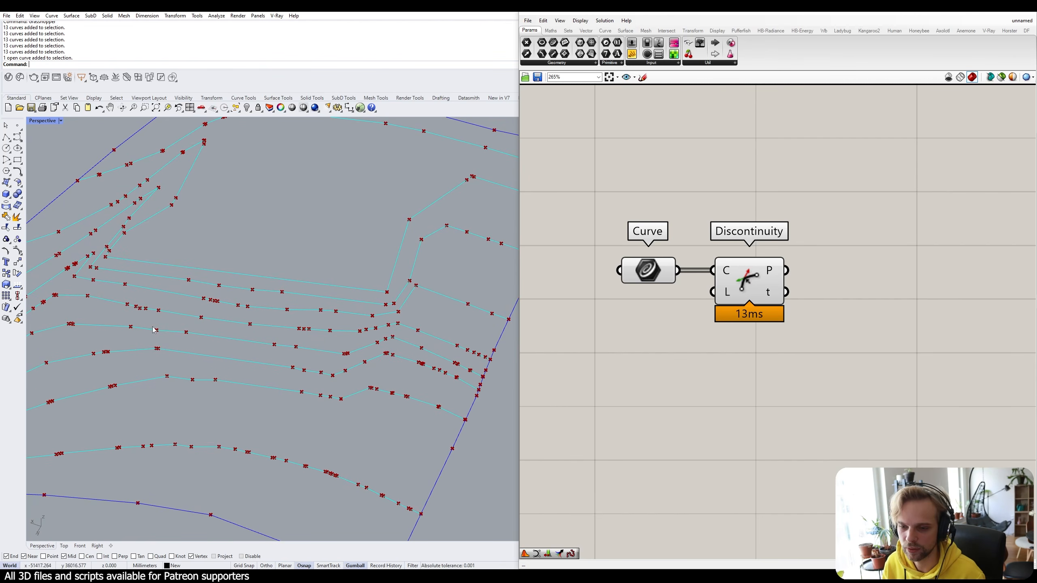
Bring the boundary corner into view, then reposition the components on the canvas.
right_click_drag(108, 347, 152, 235, "shift")
scroll(179, 251, "up", 9)
scroll(200, 275, "up", 4)
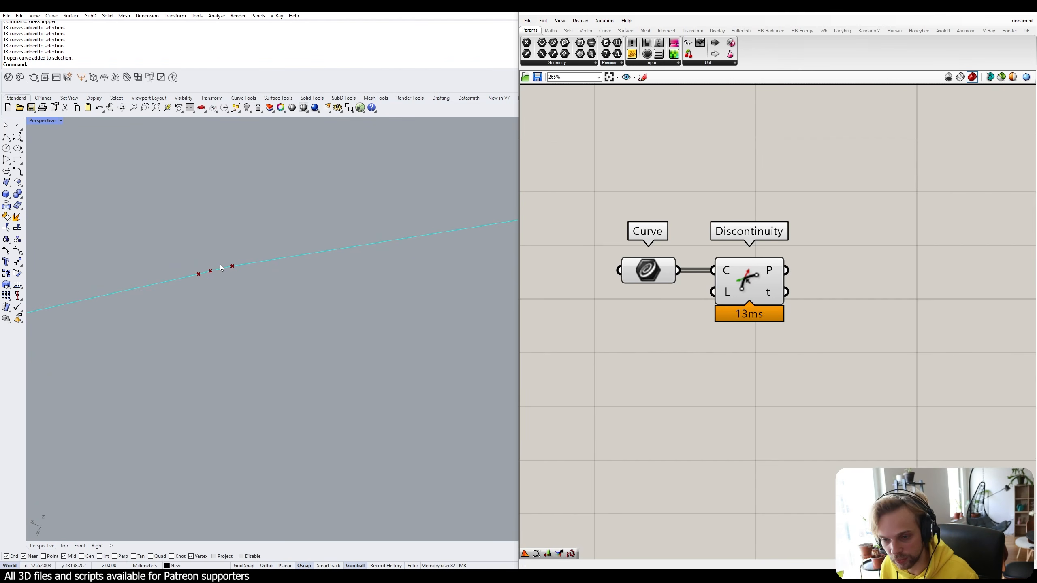
scroll(219, 264, "down", 20)
right_click_drag(245, 264, 351, 276)
right_click_drag(835, 301, 806, 260)
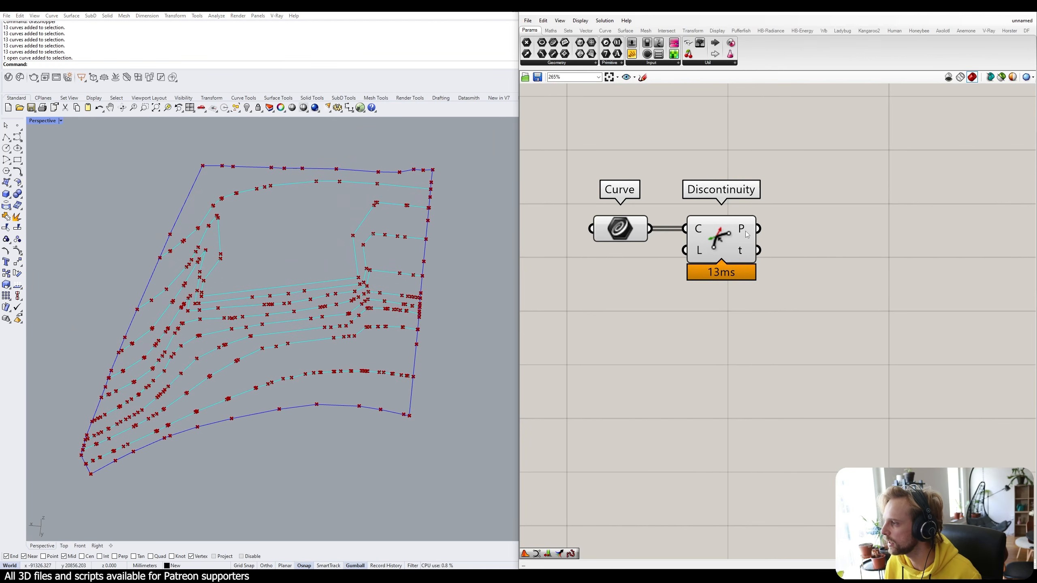
mouse_move(745, 231)
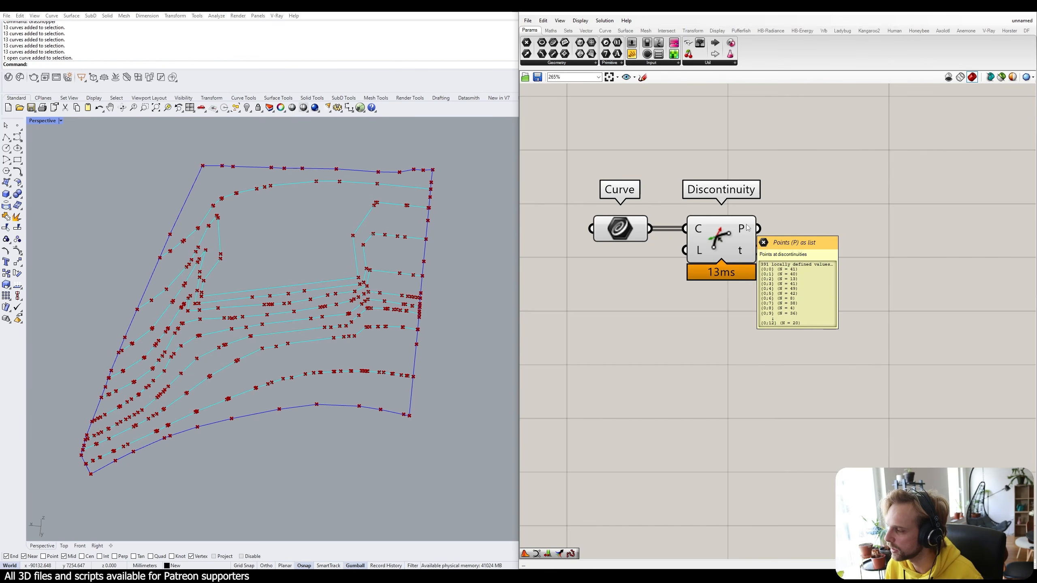
right_click_drag(835, 226, 742, 245)
double_click(742, 244)
type("panel")
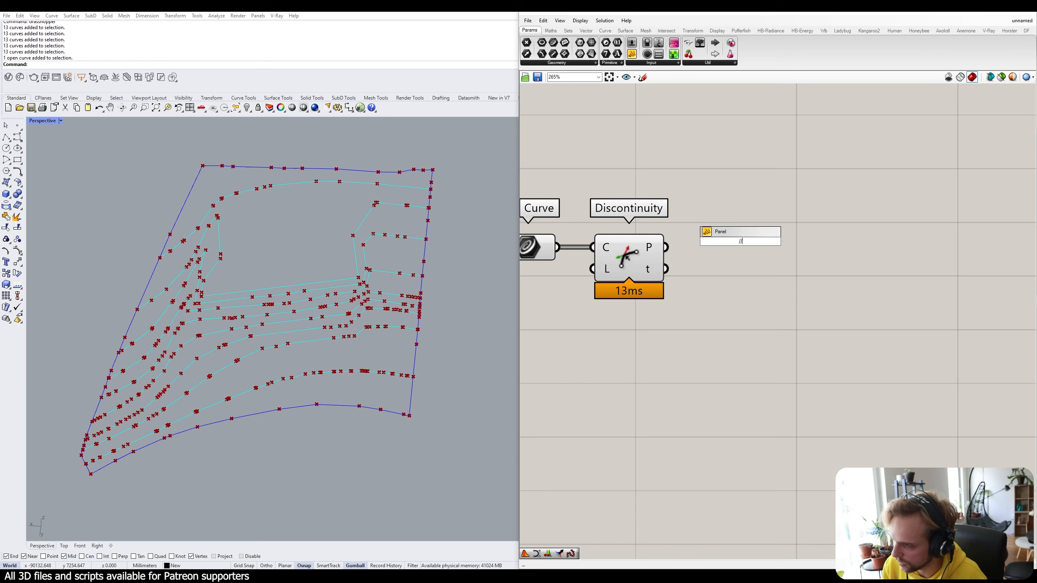
key("Return")
left_click(741, 245)
left_click_drag(742, 245, 797, 244)
left_click_drag(666, 247, 708, 240)
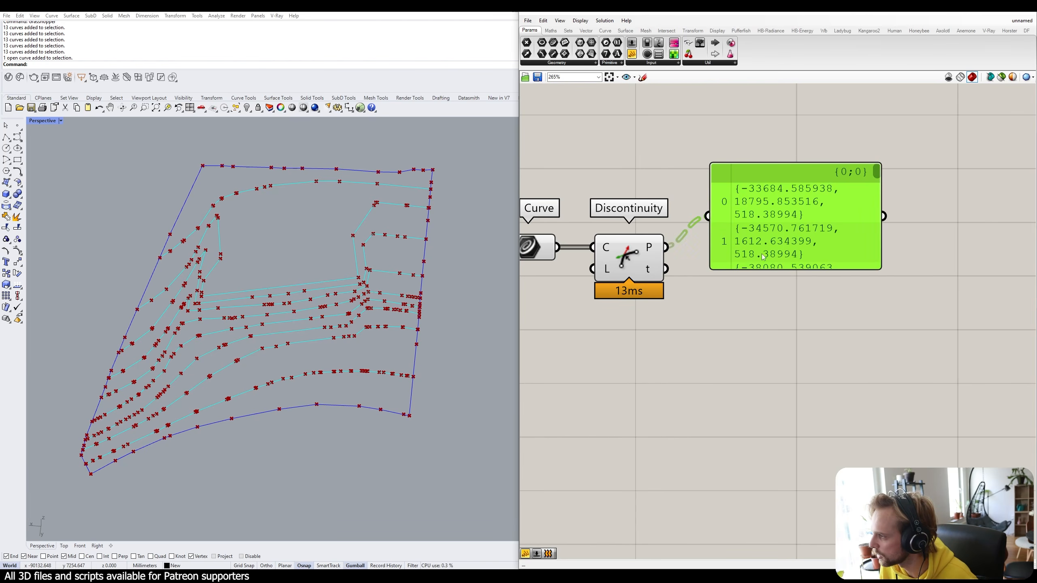
left_click_drag(789, 289, 797, 518)
left_click(794, 232)
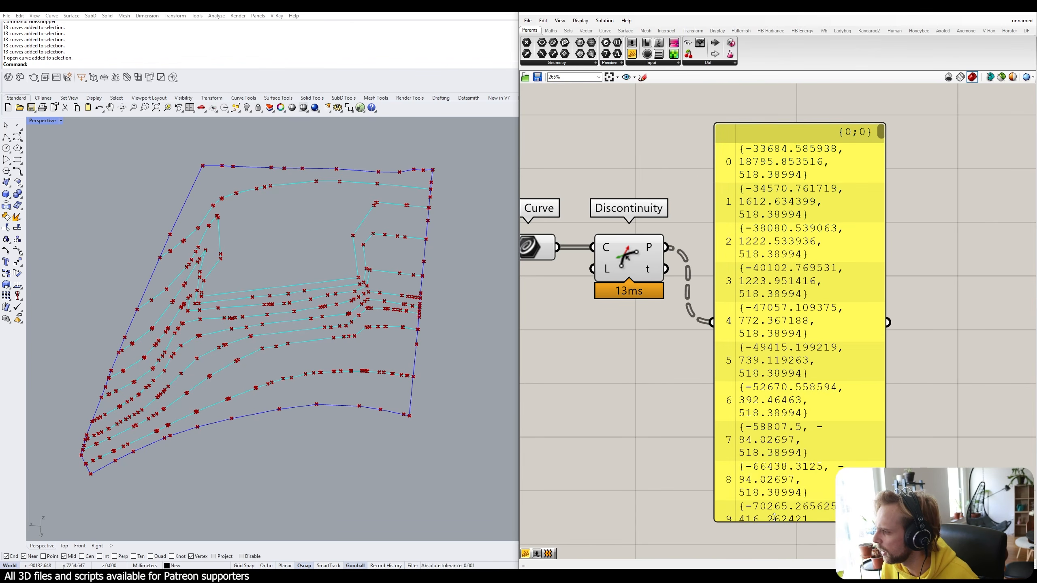
scroll(810, 416, "down", 3)
right_click_drag(810, 416, 696, 250)
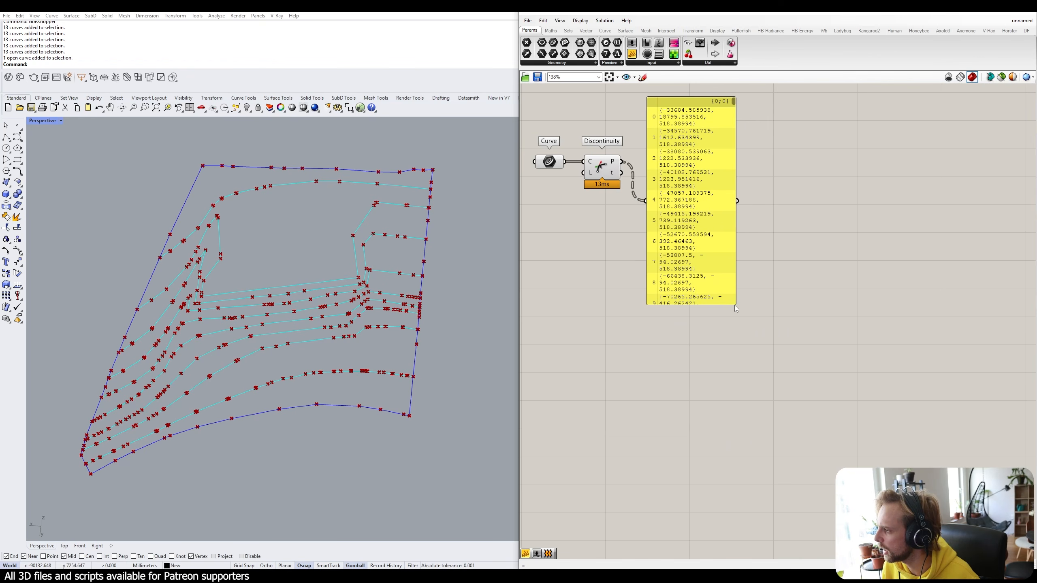
left_click_drag(734, 305, 997, 456)
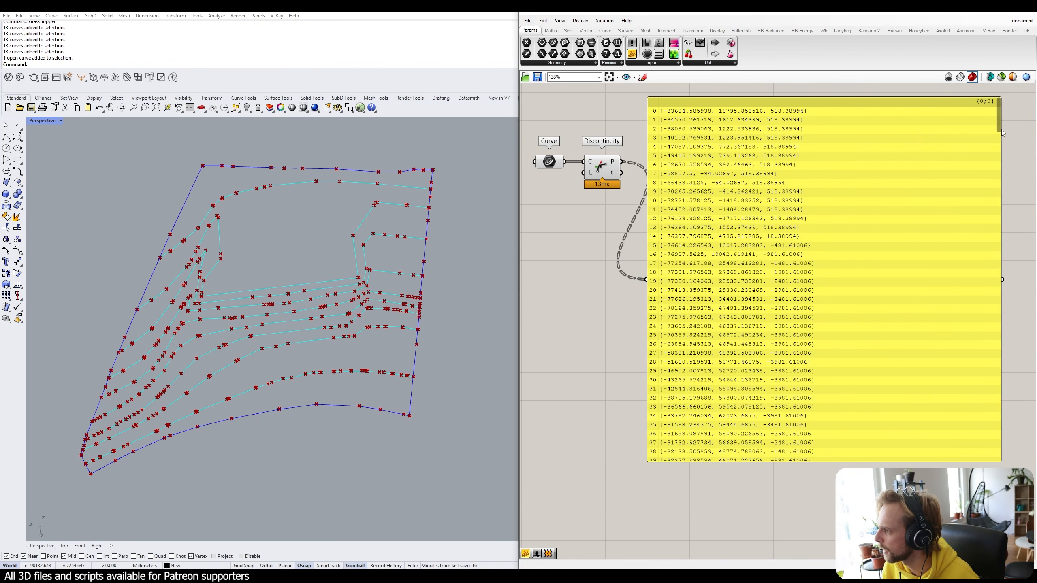
left_click_drag(998, 123, 1001, 120)
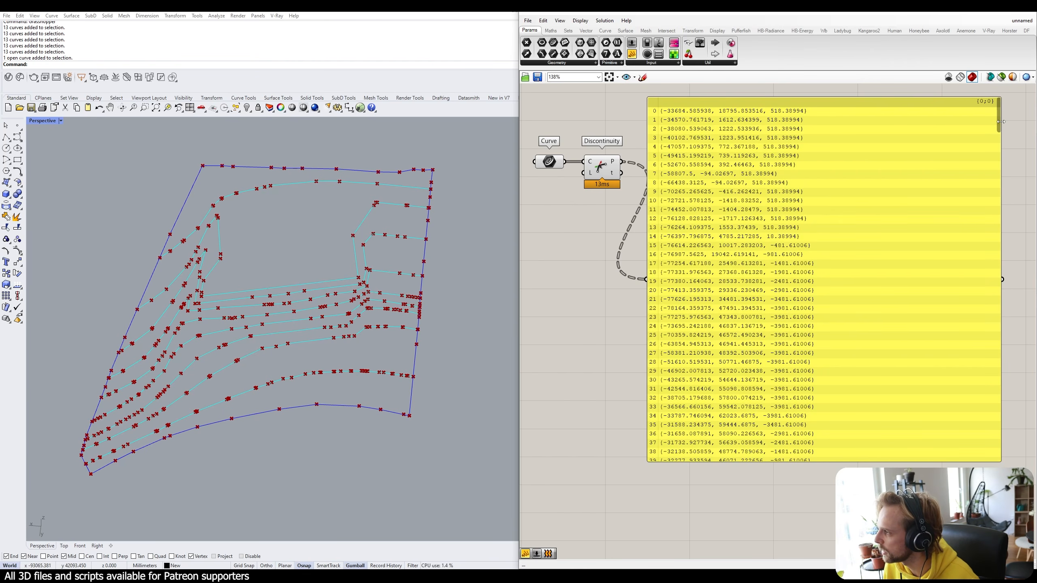
left_click_drag(999, 122, 1000, 159)
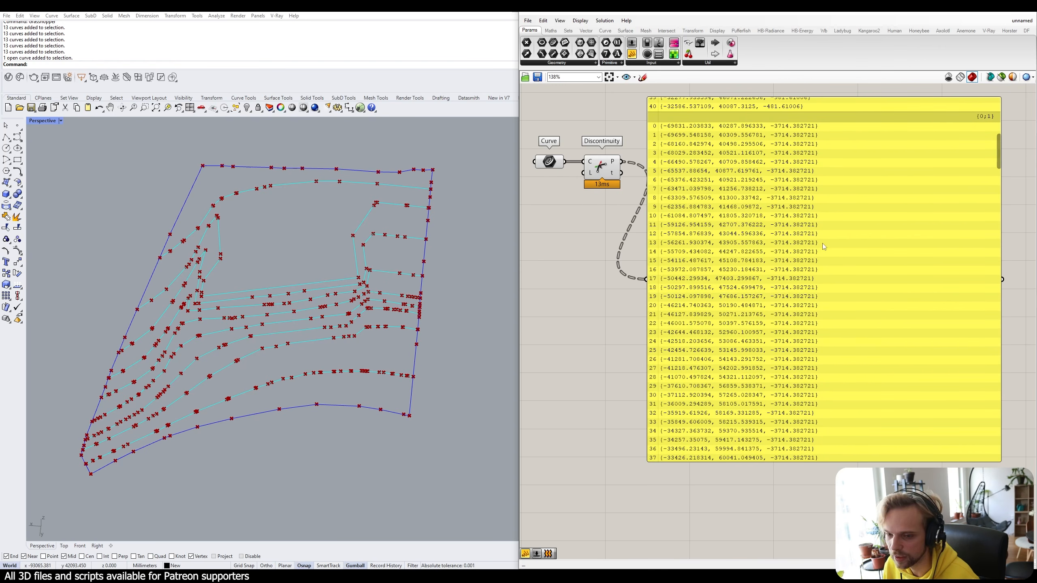
left_click(840, 247)
key("Delete")
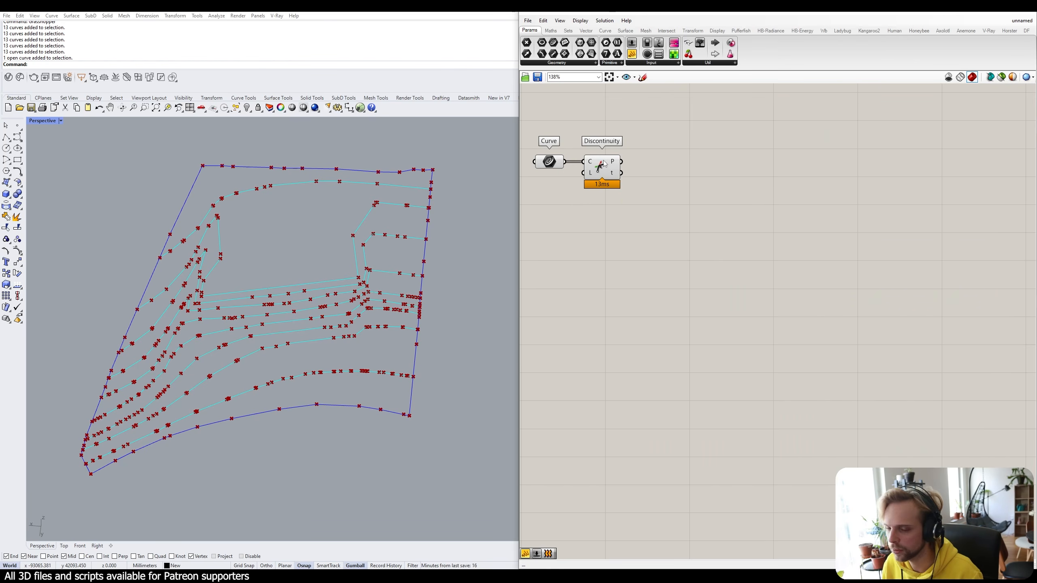
Set Discontinuity's P output to Flatten so the corner points form one list.
scroll(608, 163, "up", 3)
mouse_move(690, 200)
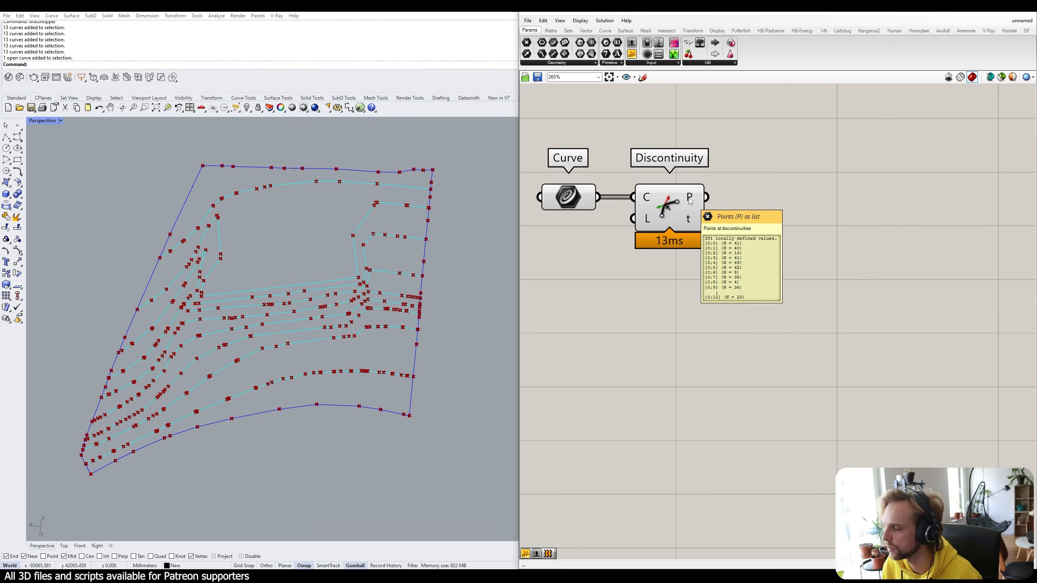
right_click(689, 200)
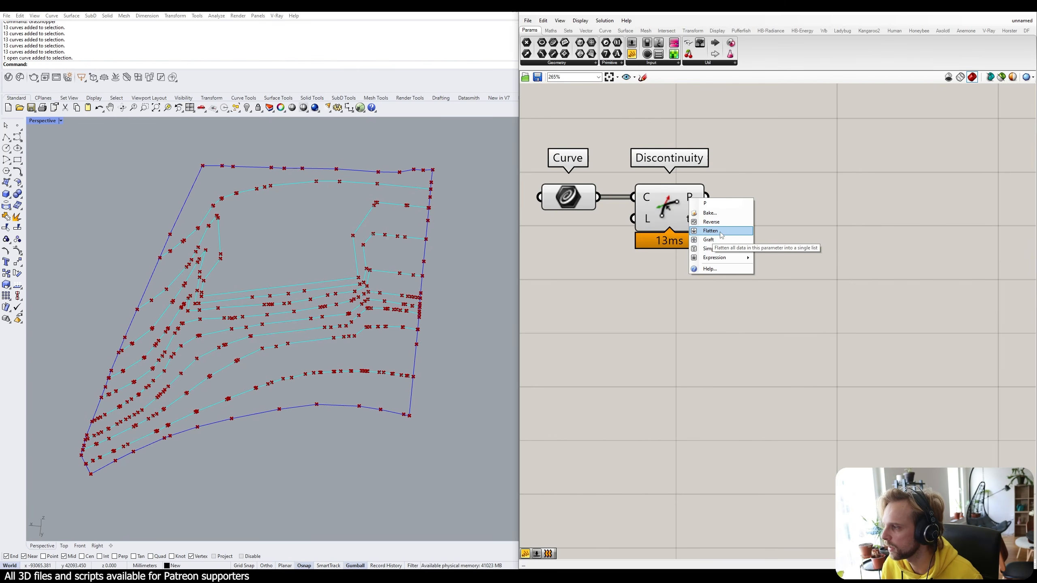
left_click(711, 231)
mouse_move(693, 204)
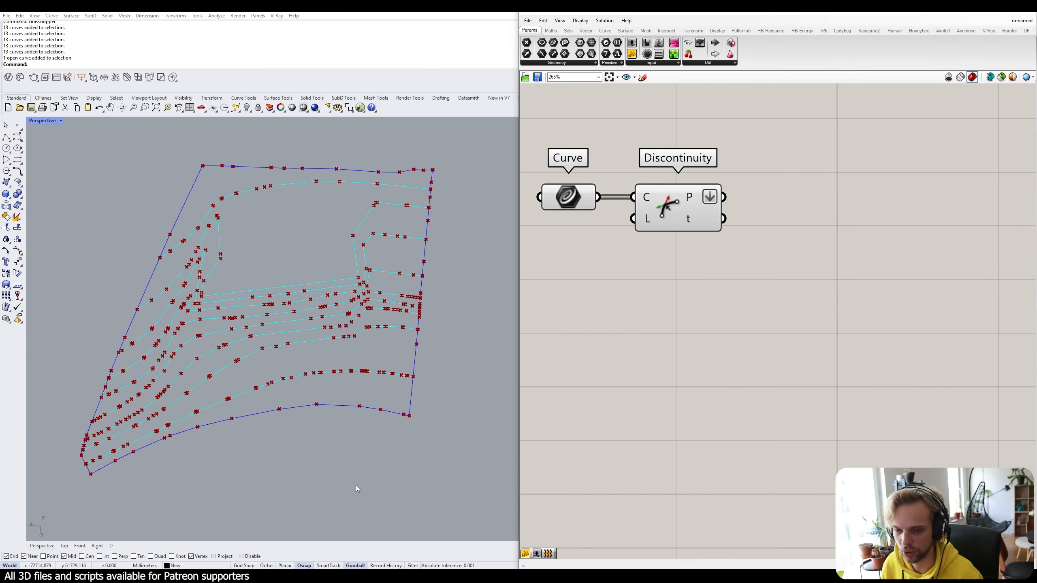
Move the Curve and Discontinuity components together up-left on the canvas.
scroll(652, 309, "down", 3)
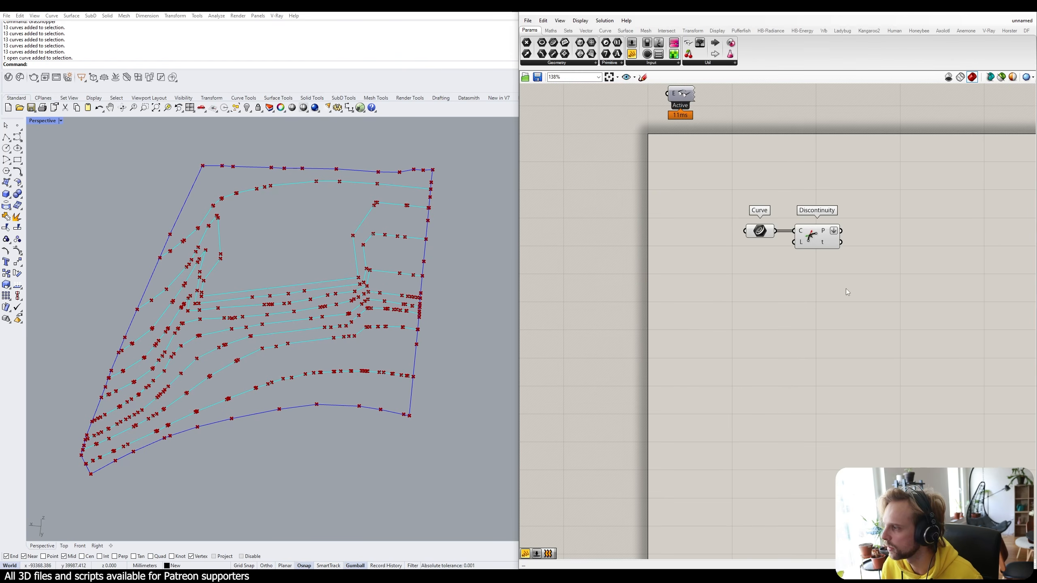
left_click_drag(861, 293, 728, 220)
left_click_drag(810, 234, 750, 210)
left_click(787, 273)
right_click_drag(818, 237, 800, 265)
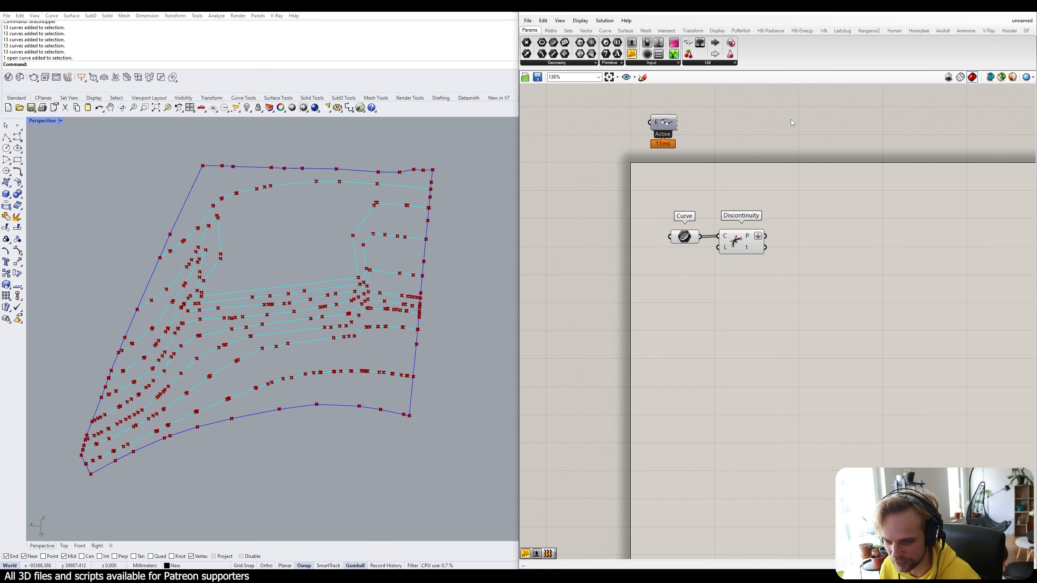
Browse the Weaverbird subdivision, extraction, smoothing and mesh-creation component panels.
left_click(824, 30)
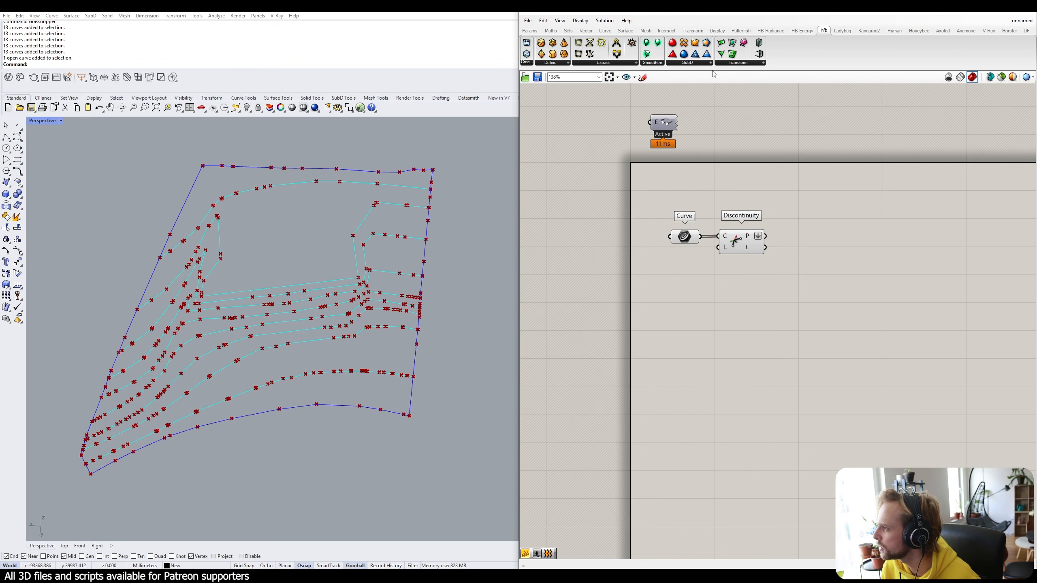
left_click(688, 62)
left_click(619, 63)
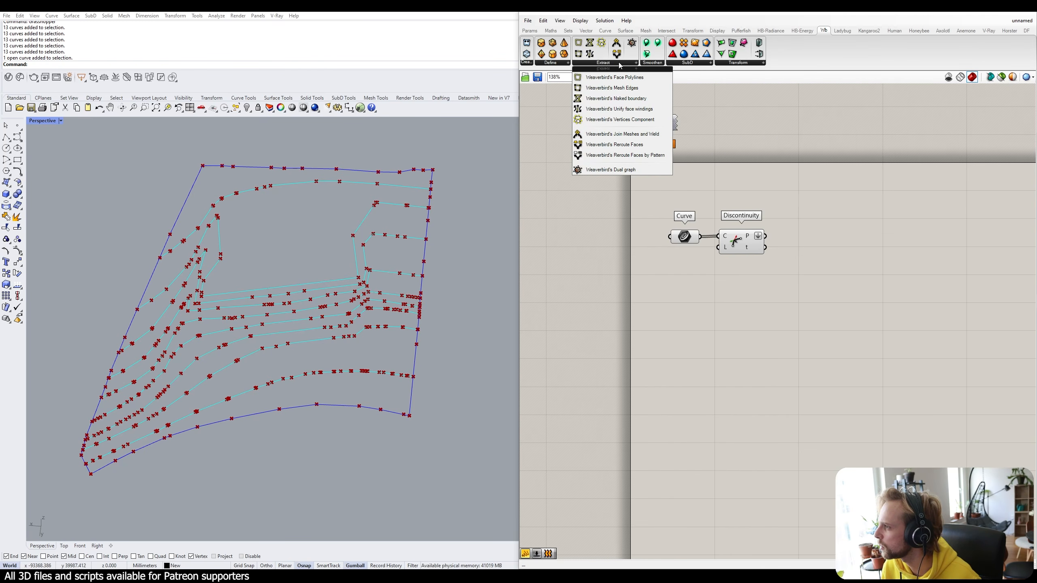
left_click(649, 63)
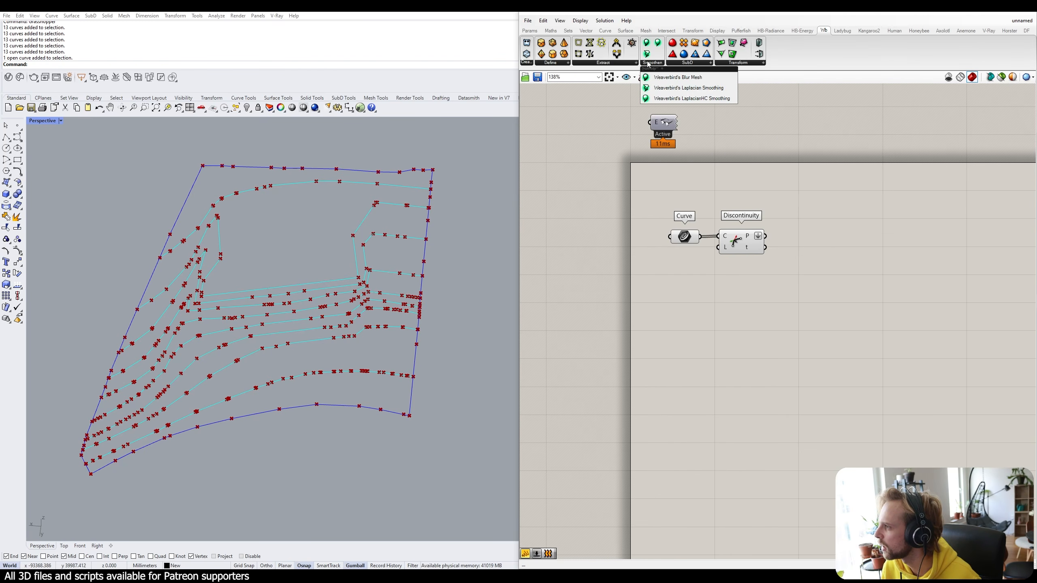
left_click(551, 62)
left_click(526, 65)
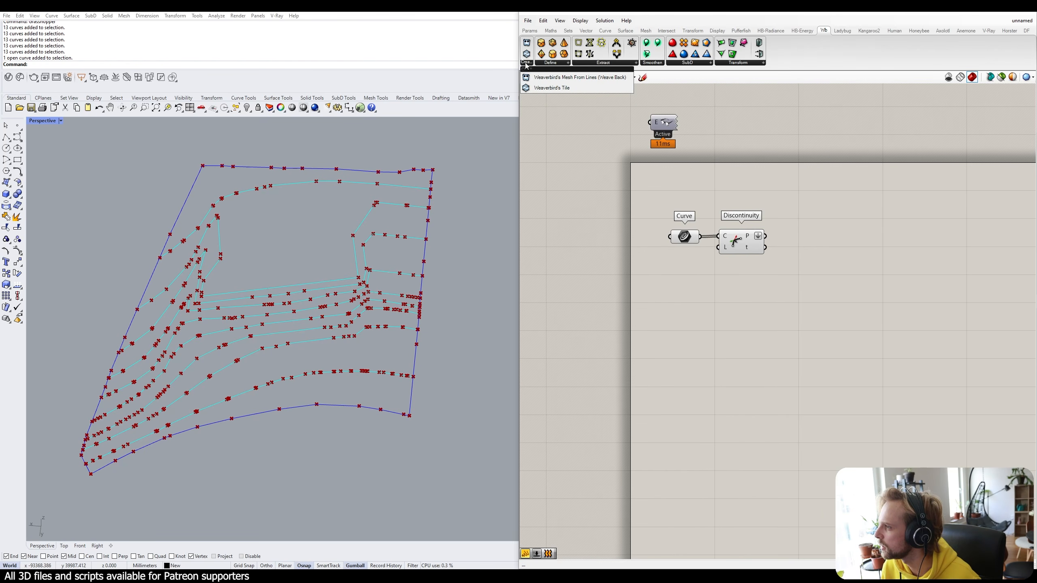
left_click(593, 64)
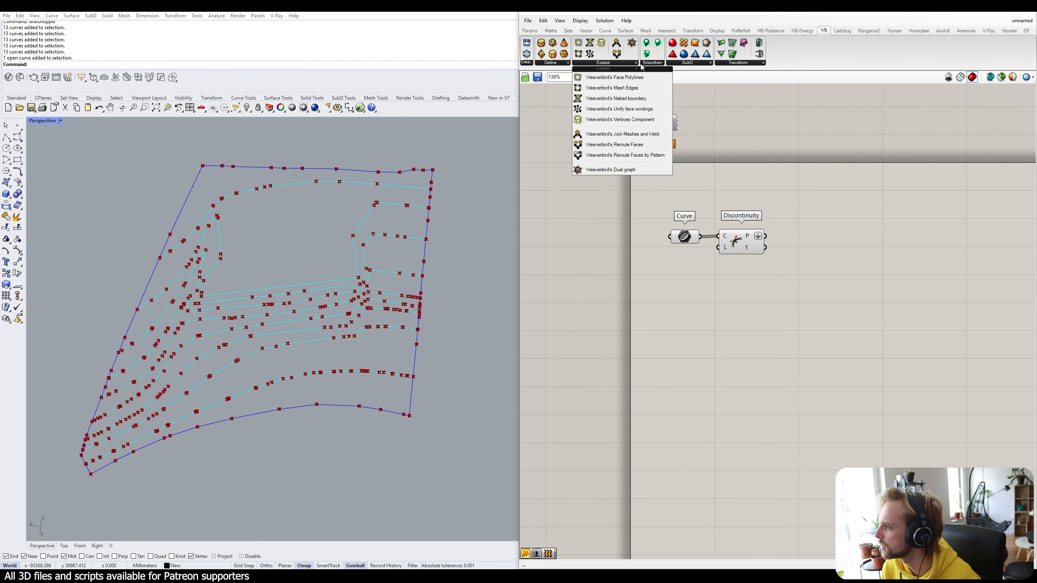
left_click(661, 64)
left_click(677, 65)
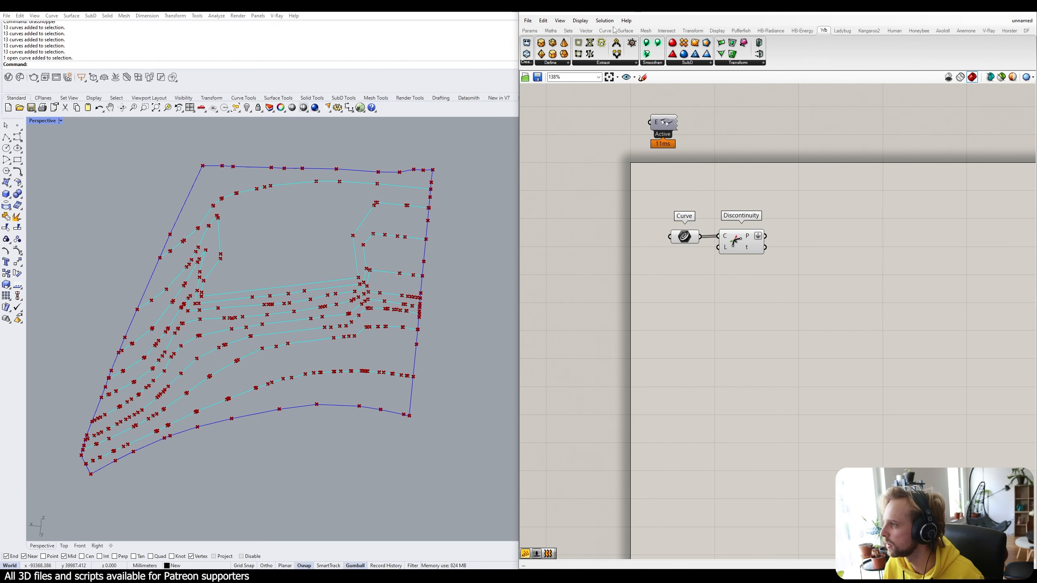
Pick Delaunay Mesh from the Mesh tab's Triangulation panel.
left_click(646, 31)
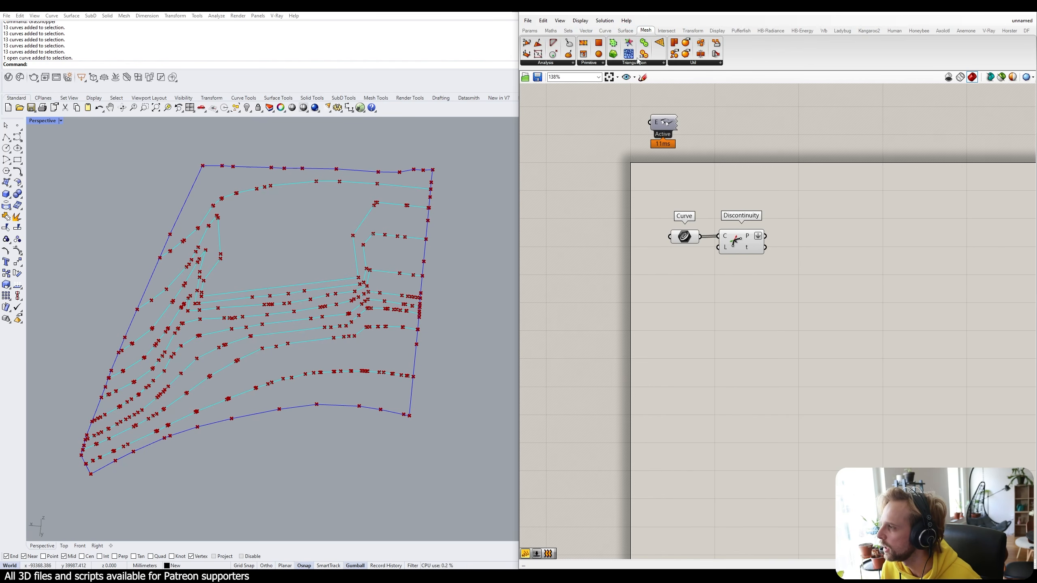
left_click(635, 64)
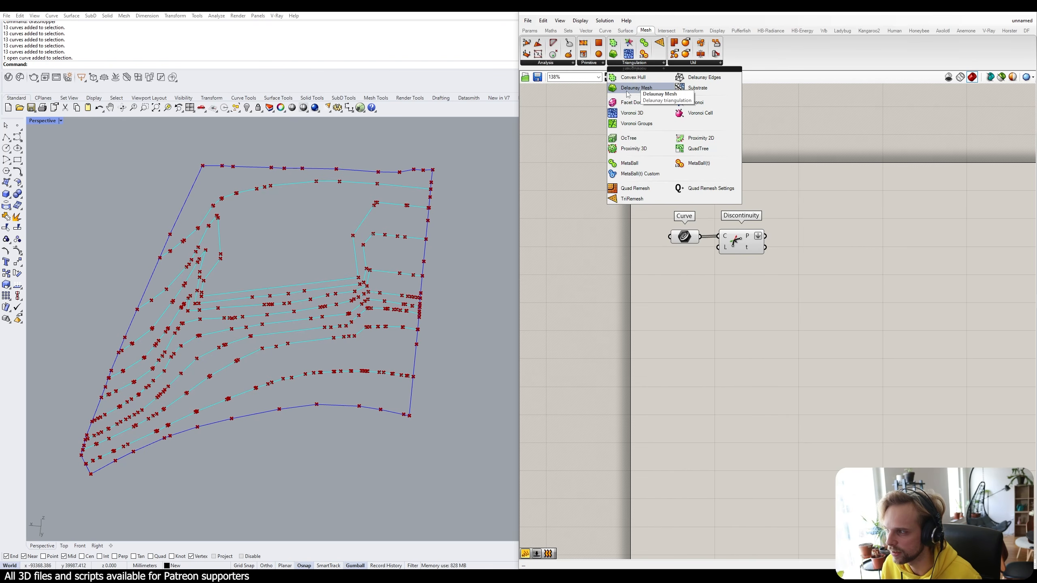
left_click(639, 91)
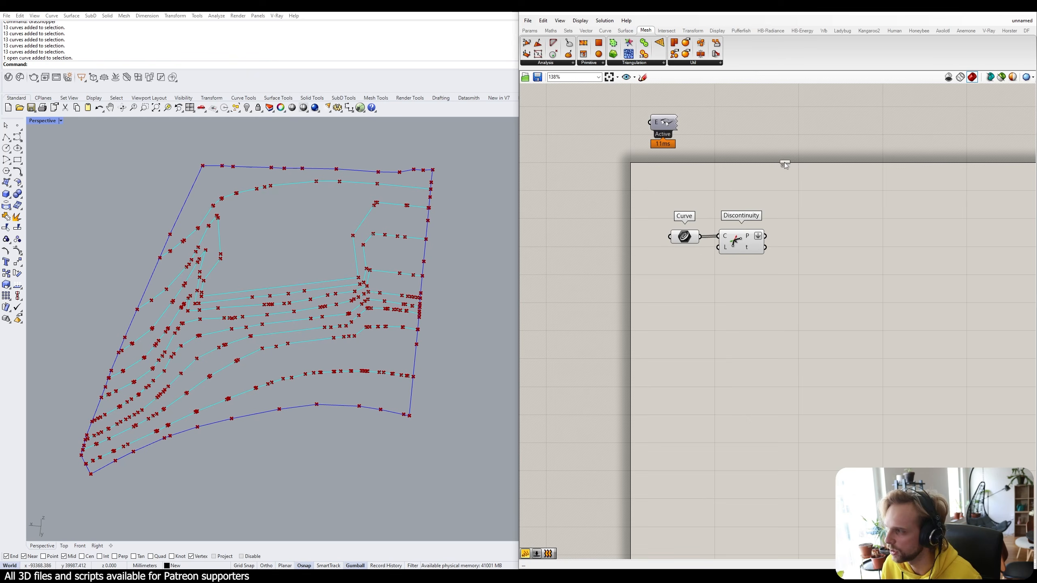
Drop Delaunay Mesh beside Discontinuity and wire the P output into its P input.
left_click(817, 244)
scroll(767, 245, "up", 3)
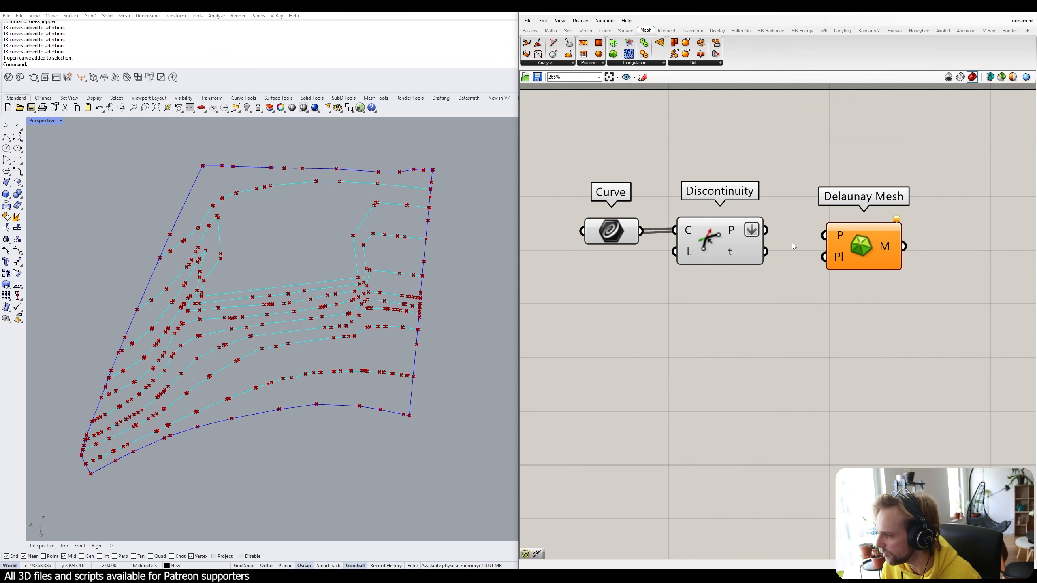
right_click_drag(792, 243, 809, 229)
left_click_drag(876, 224, 780, 215)
left_click(718, 330)
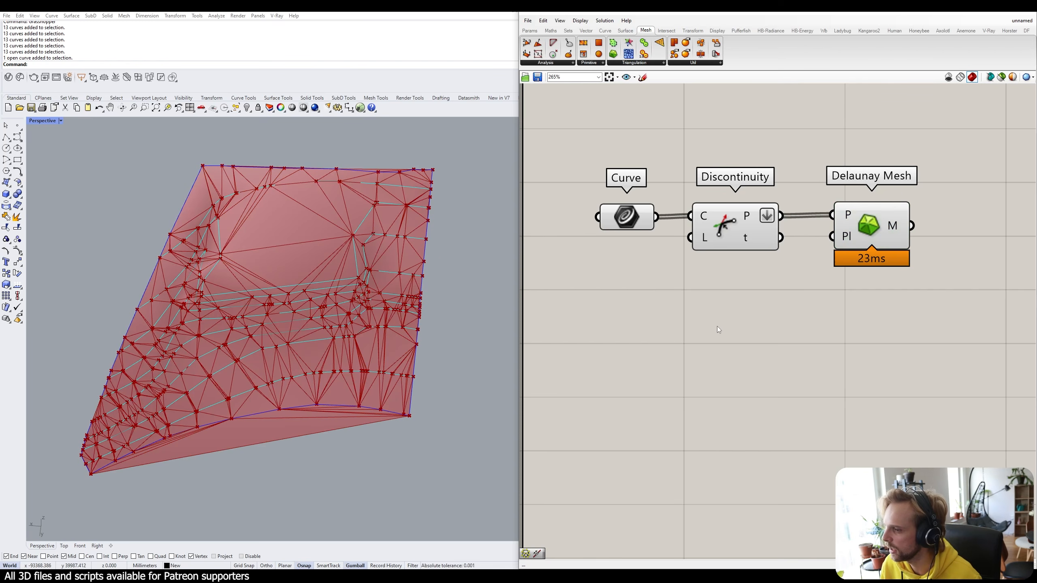
Orbit and zoom over the red terrain mesh, checking individual contour curves against it.
right_click_drag(257, 495, 321, 441)
scroll(281, 296, "up", 4)
right_click_drag(273, 270, 323, 278)
scroll(307, 254, "up", 5)
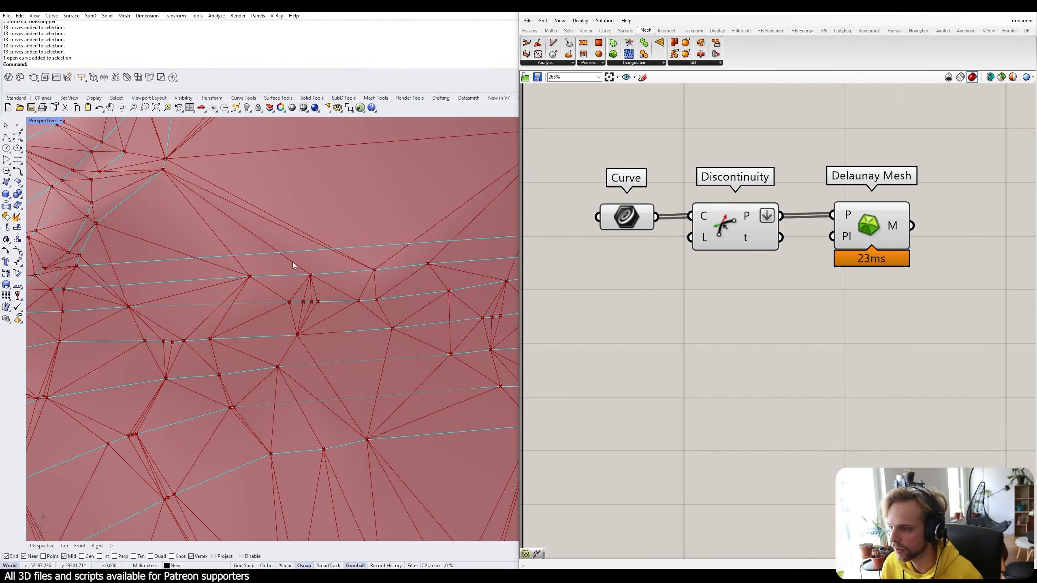
scroll(176, 268, "down", 5)
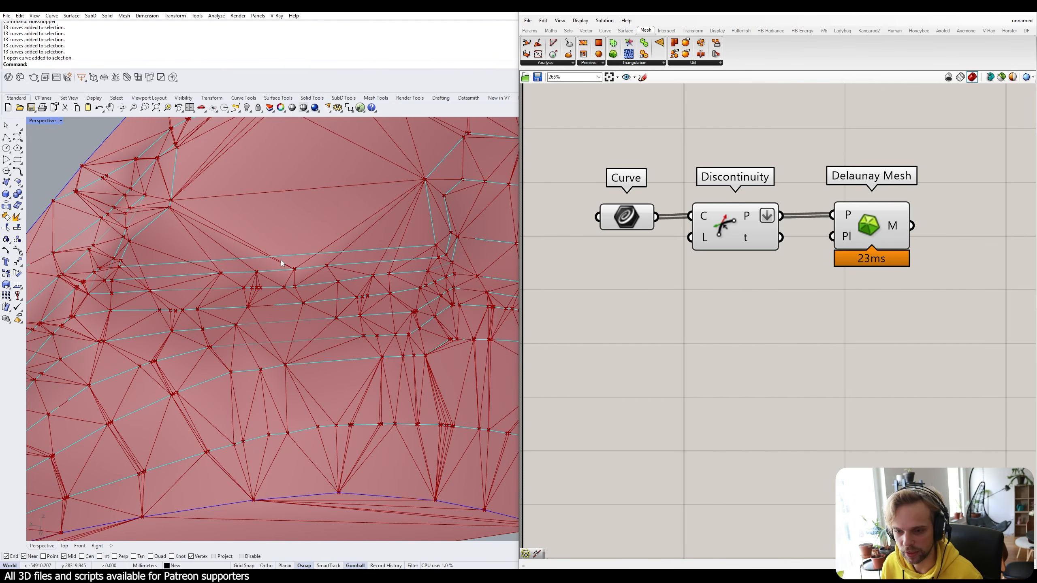
scroll(303, 257, "down", 5)
right_click_drag(303, 259, 278, 323)
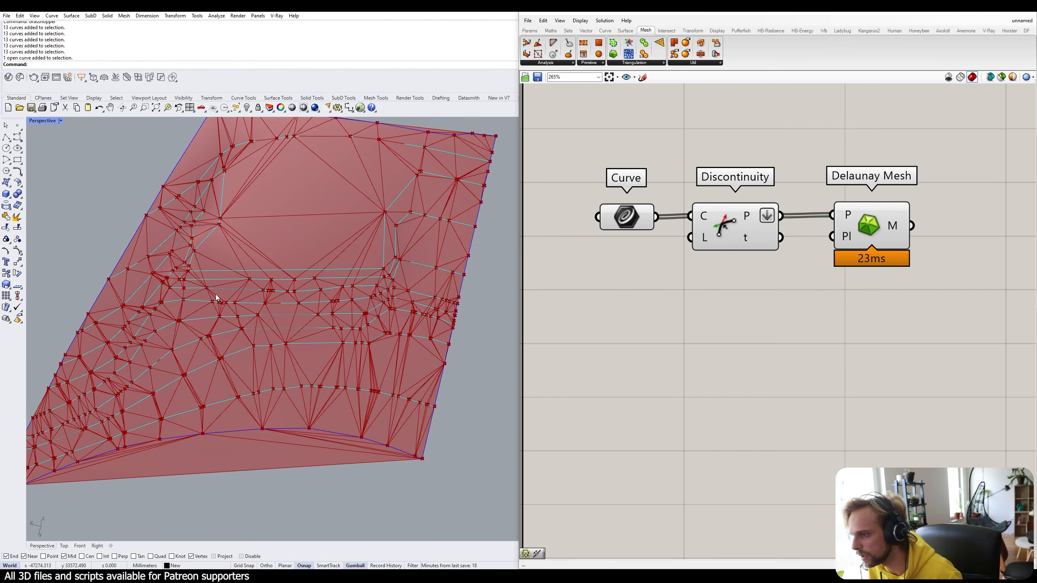
scroll(325, 270, "up", 5)
right_click_drag(324, 270, 286, 328)
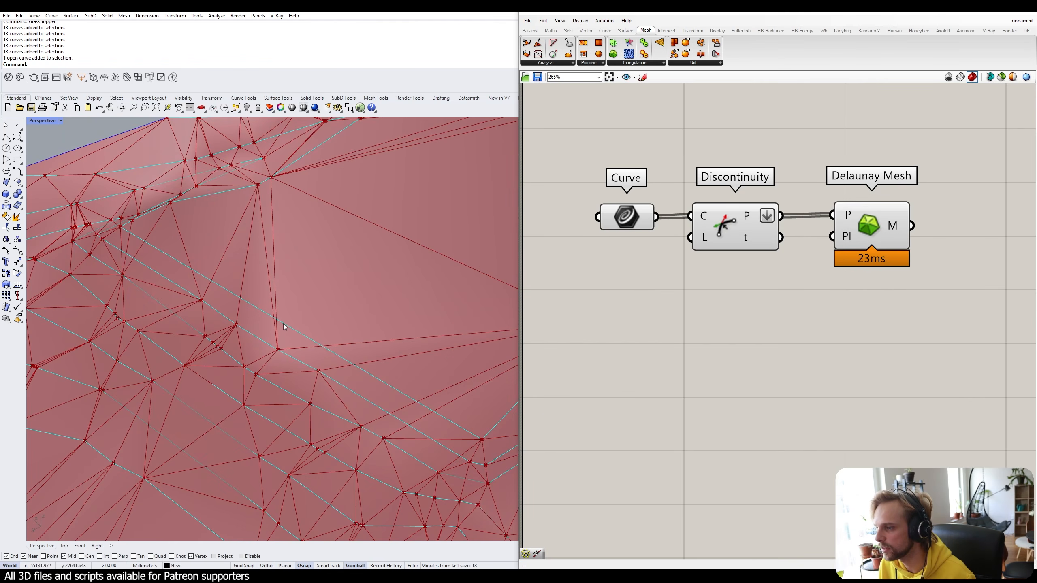
left_click(284, 324, "ctrl+shift")
key("Escape")
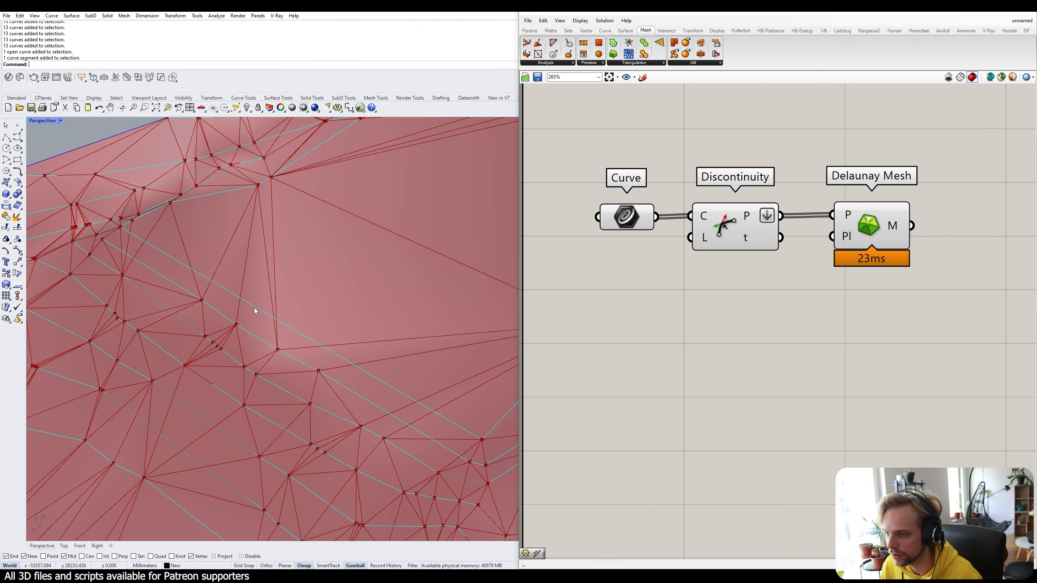
left_click(172, 257)
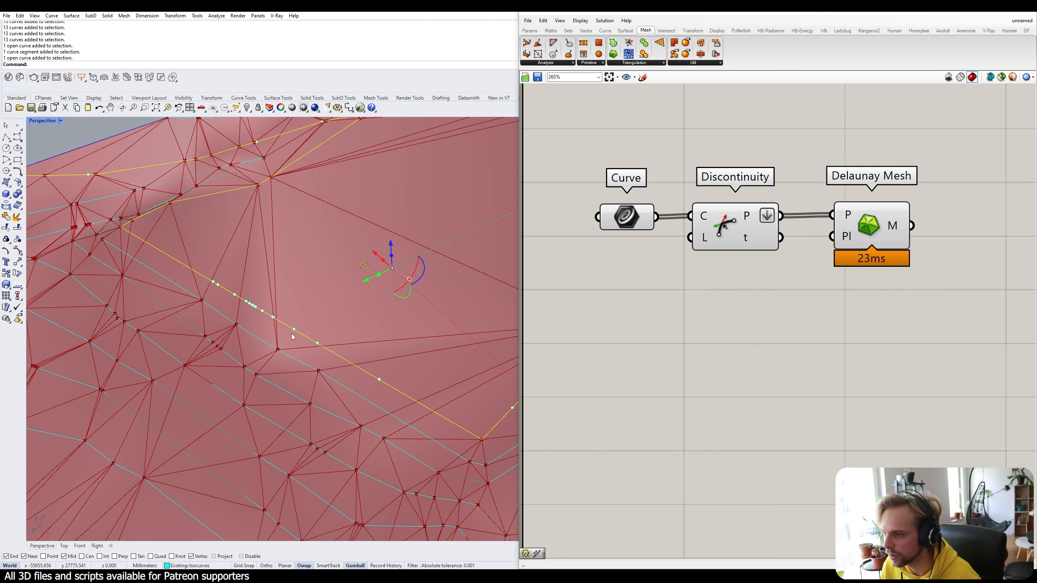
key("Escape")
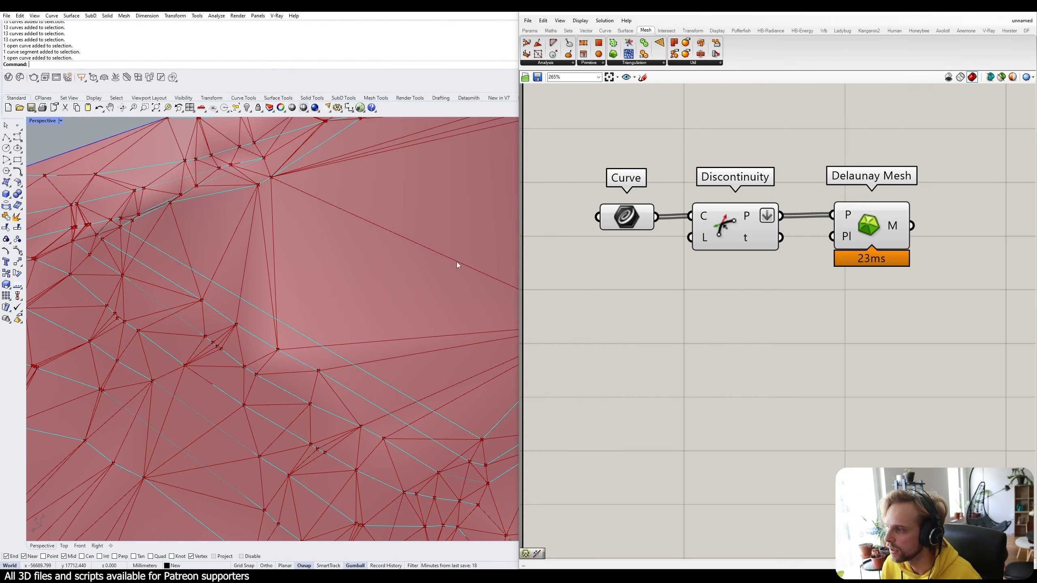
Add a Level number slider set to 3 next to the Discontinuity component's L input.
left_click_drag(712, 224, 718, 226)
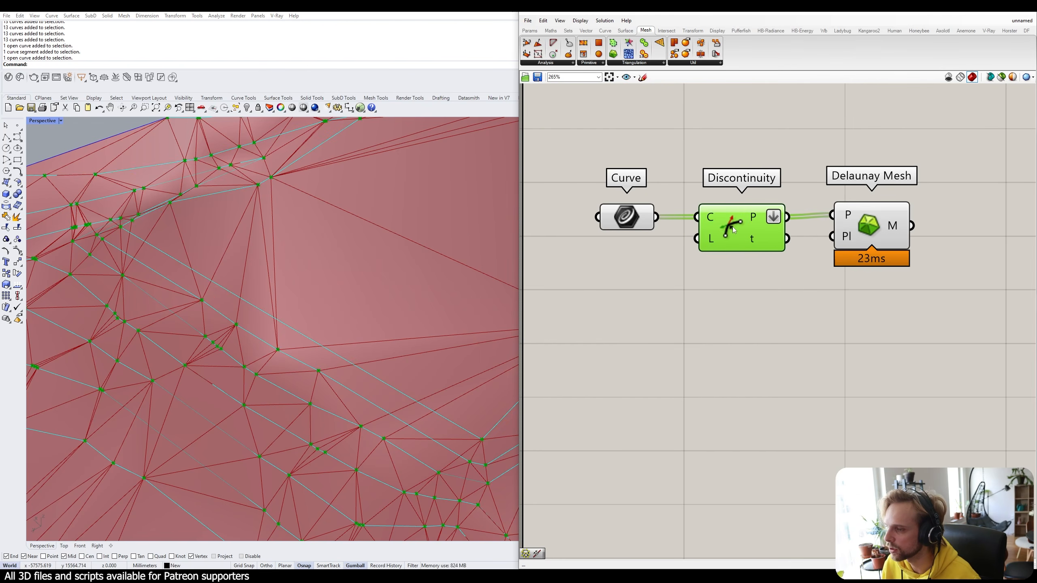
left_click(708, 270)
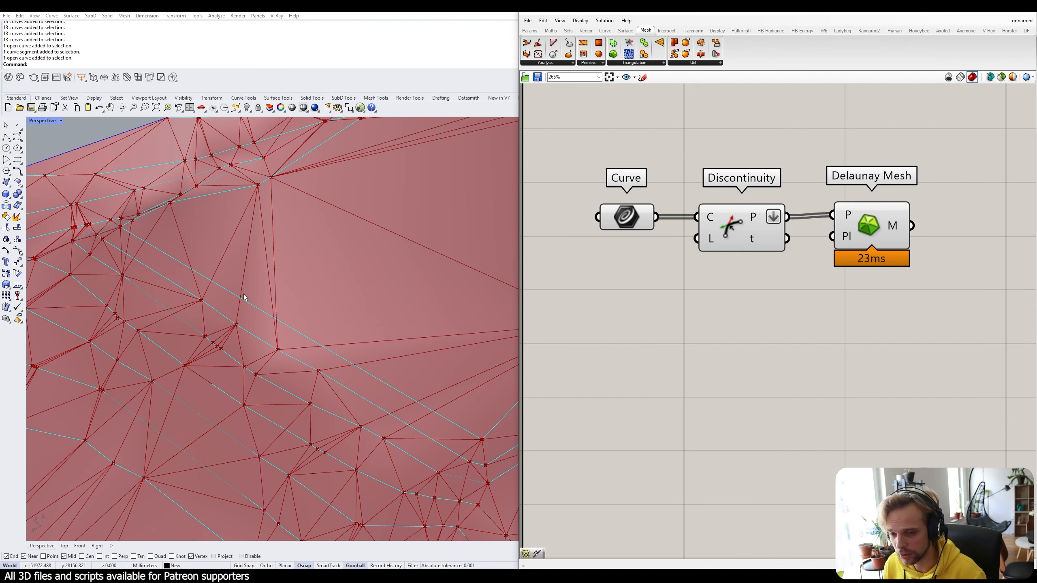
mouse_move(709, 243)
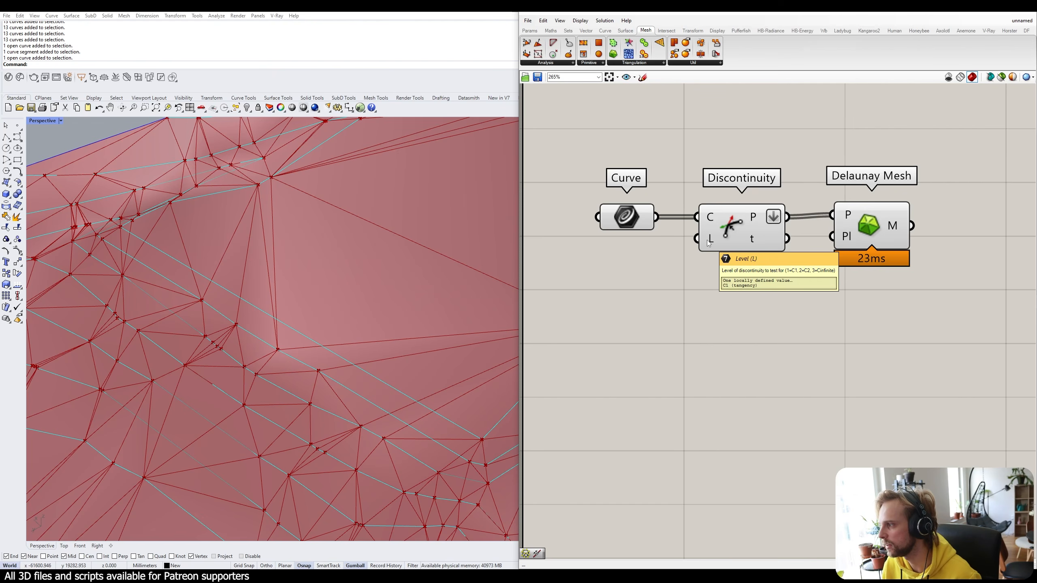
double_click(650, 332)
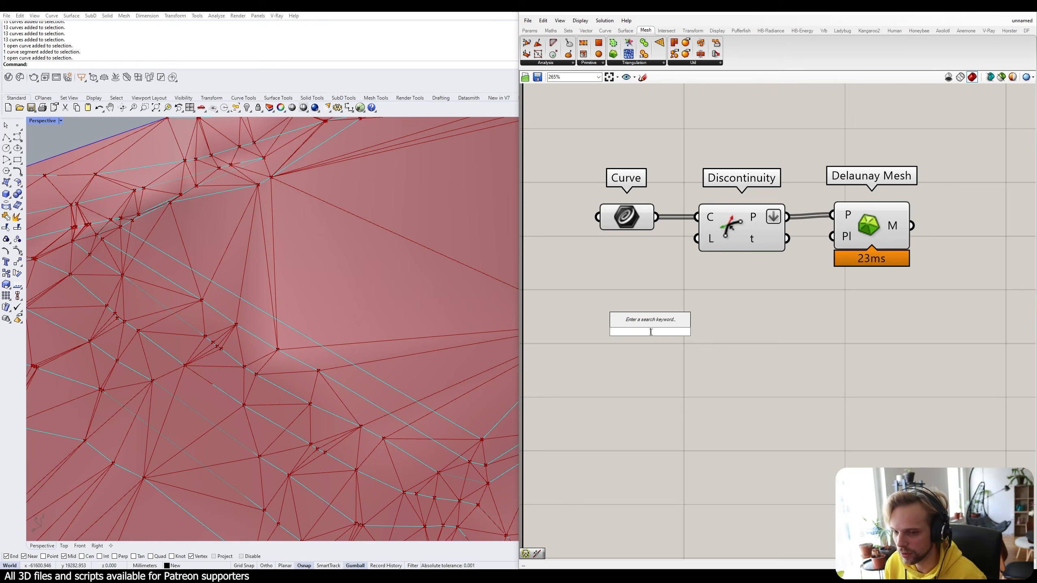
double_click(701, 365)
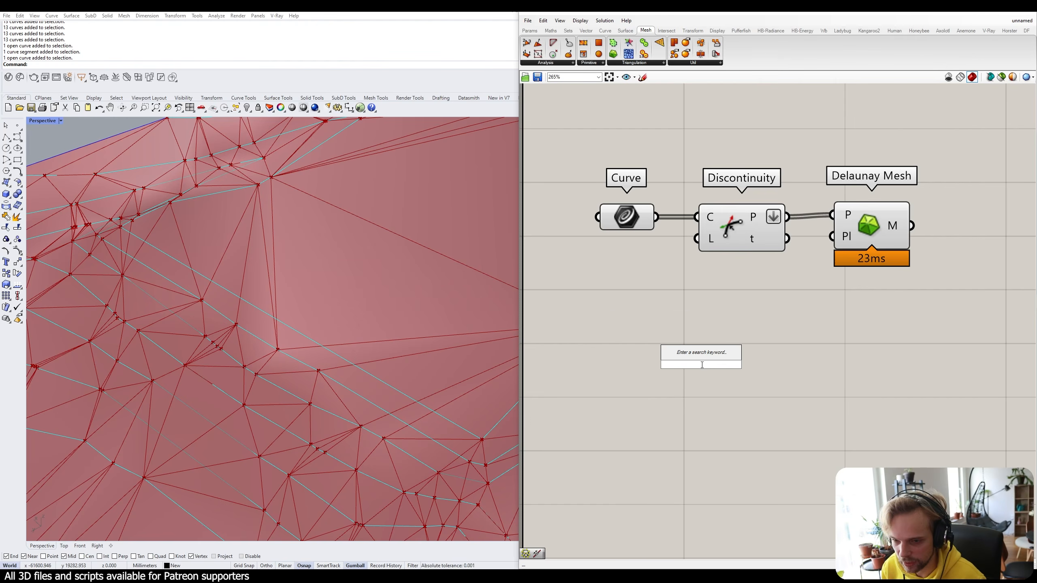
type("3")
key("Return")
left_click(740, 372)
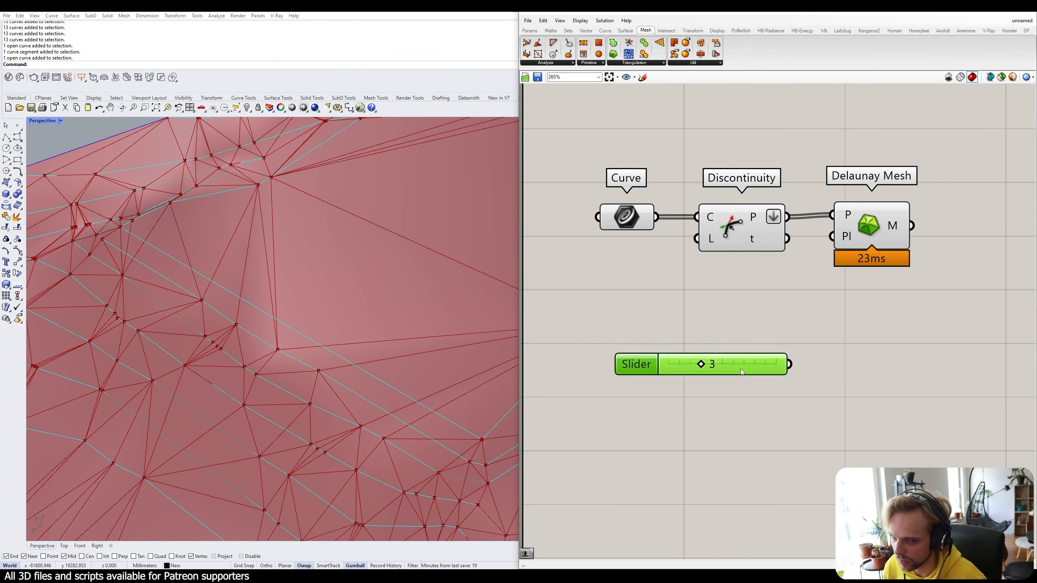
left_click_drag(741, 372, 643, 239)
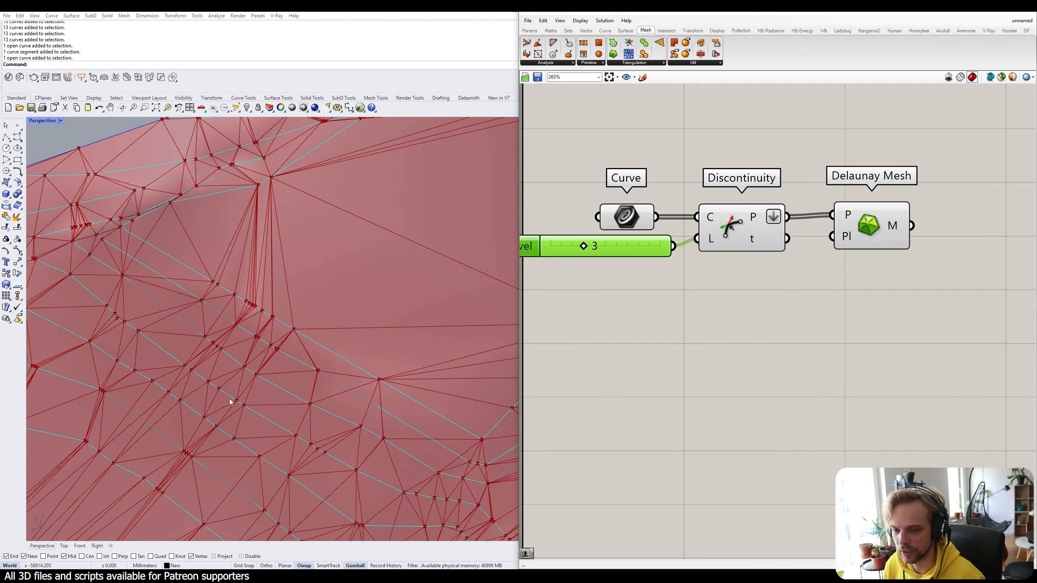
scroll(335, 361, "down", 6)
scroll(334, 362, "up", 4)
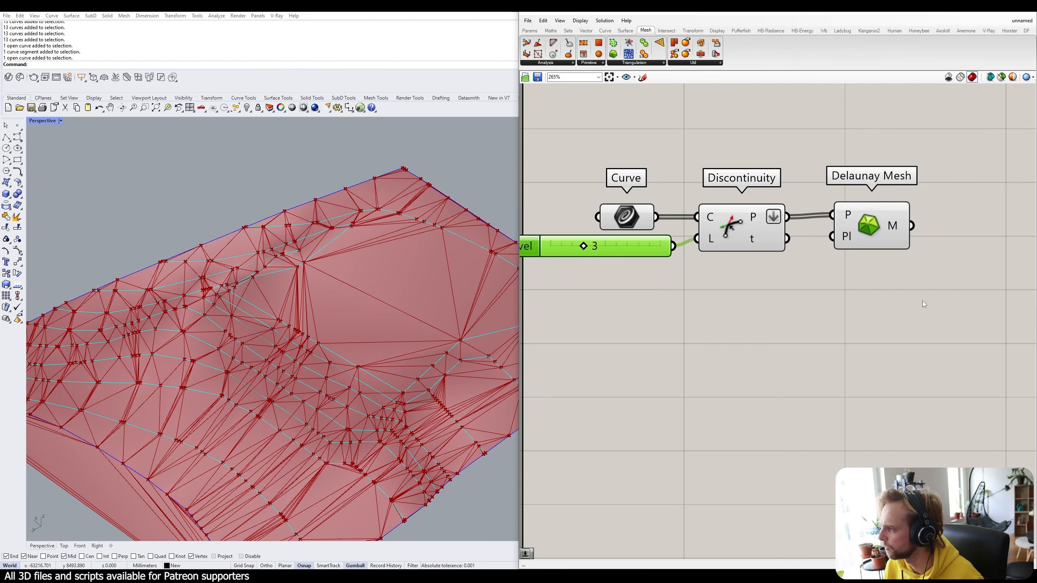
Hide the Curve, slider and Discontinuity previews, then shift all components up and right.
left_click_drag(782, 313, 611, 181)
middle_click(611, 181)
left_click(632, 158)
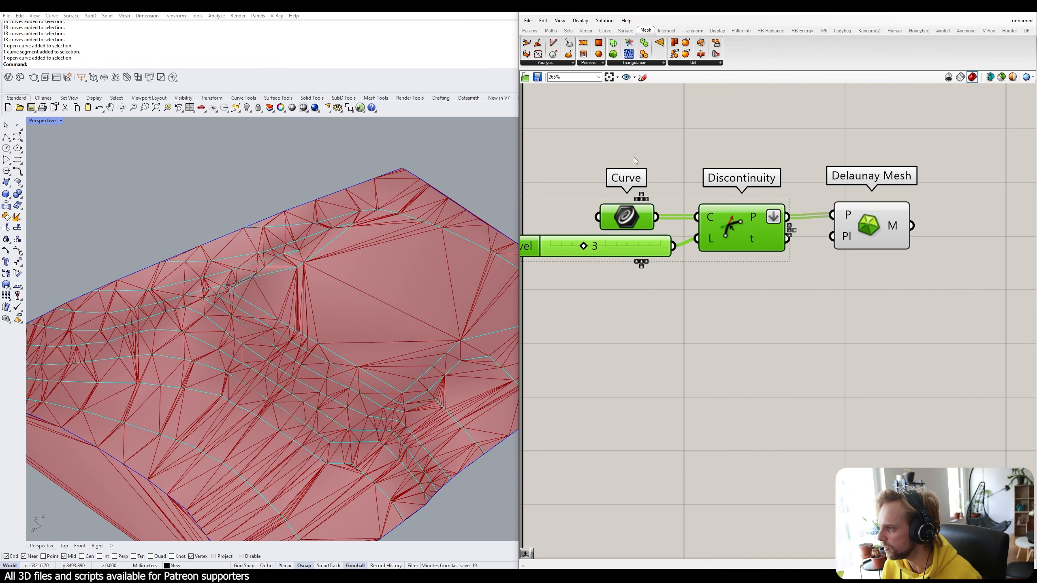
left_click(667, 170)
scroll(668, 171, "down", 3)
scroll(667, 171, "down", 2)
left_click_drag(824, 258, 601, 137)
left_click_drag(754, 193, 782, 170)
left_click(760, 214)
View the mesh from above, hide the Curve and Discontinuity previews, and re-centre the canvas.
right_click_drag(248, 193, 334, 250)
scroll(333, 252, "up", 2)
left_click_drag(746, 196, 650, 139)
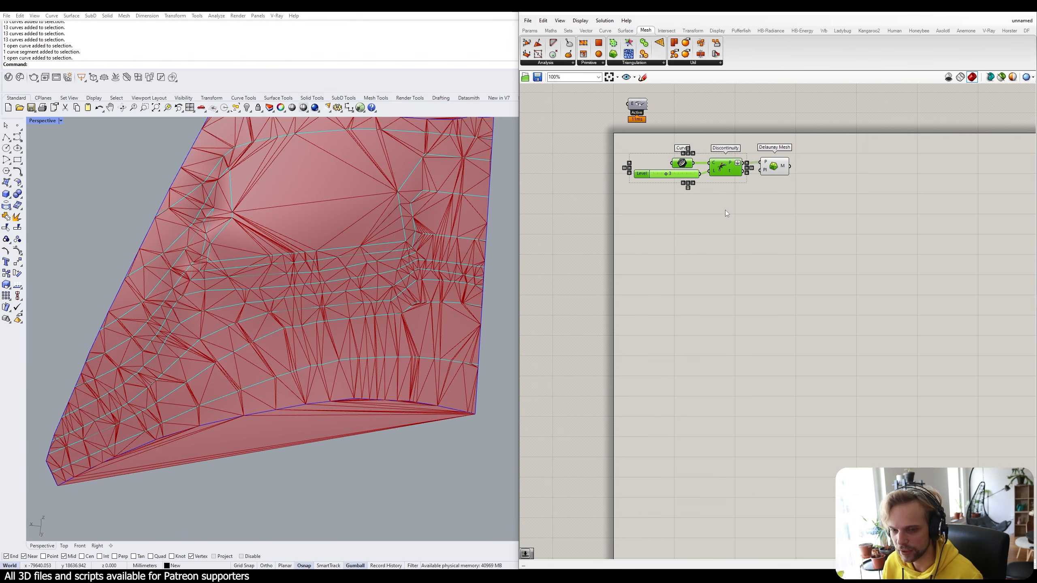
right_click_drag(729, 209, 724, 250)
scroll(731, 202, "up", 4)
middle_click(729, 218)
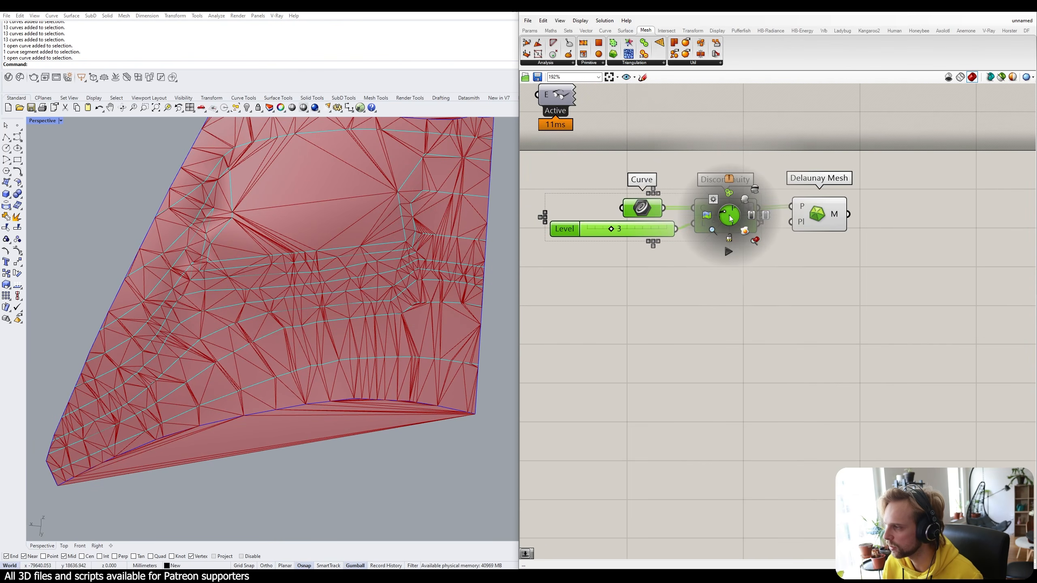
left_click(756, 192)
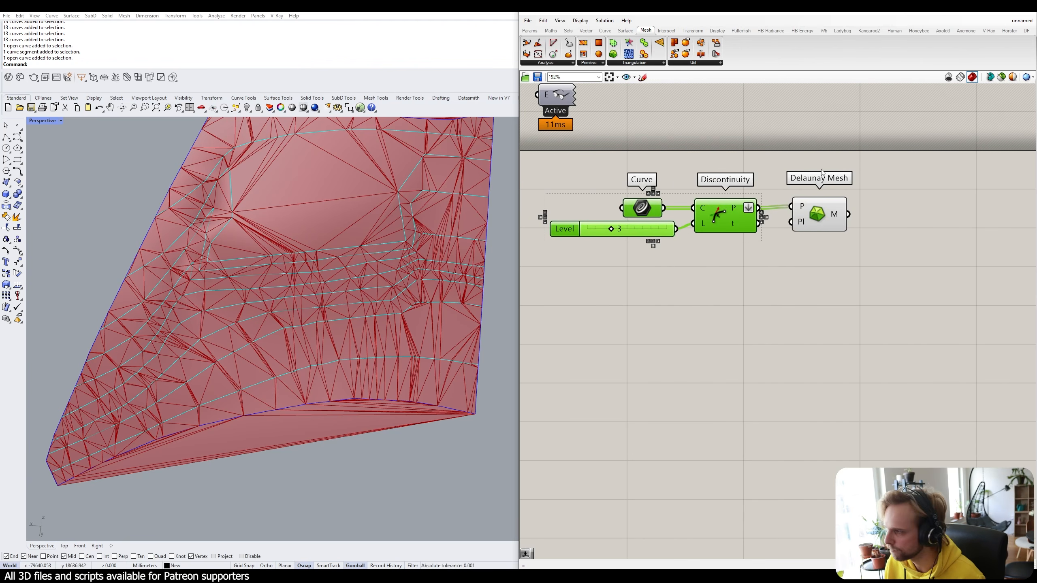
right_click_drag(820, 249, 763, 264)
left_click(763, 238)
left_click(777, 300)
right_click_drag(778, 301, 715, 299)
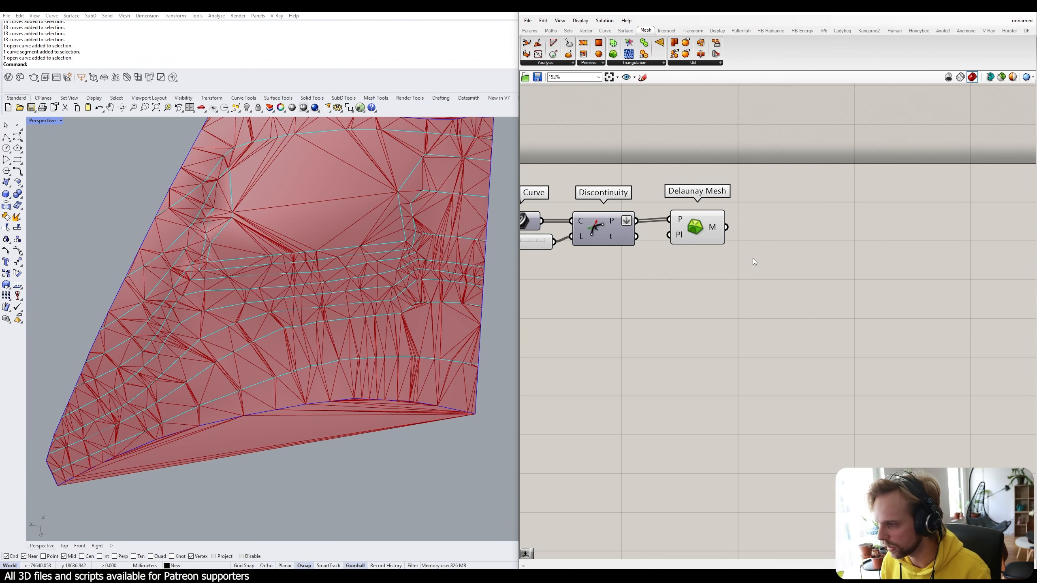
Add a TriRemesh component and feed the Delaunay mesh into its Geometry input.
left_click_drag(699, 233, 703, 234)
left_click(776, 247)
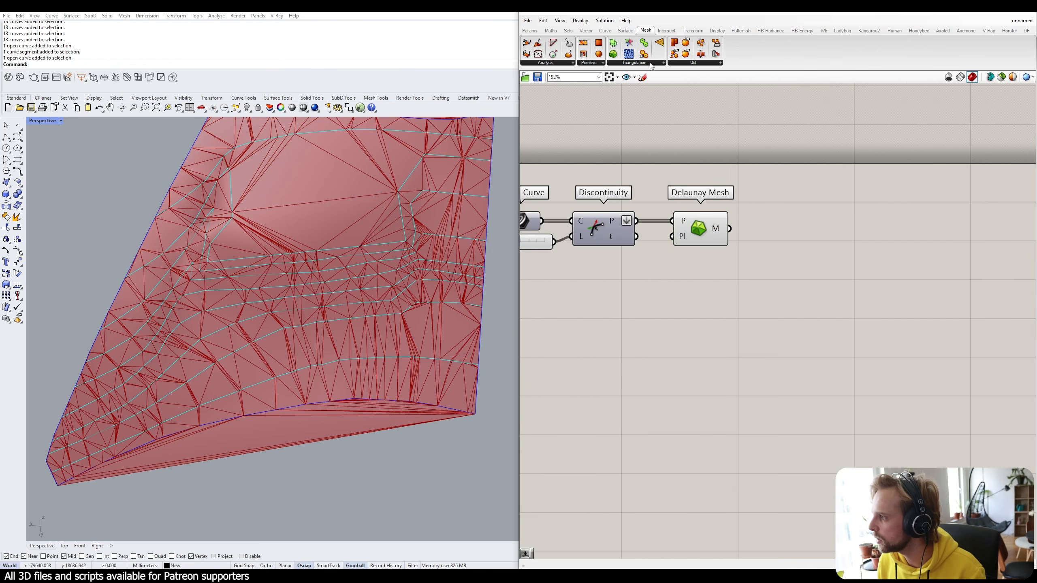
left_click(651, 64)
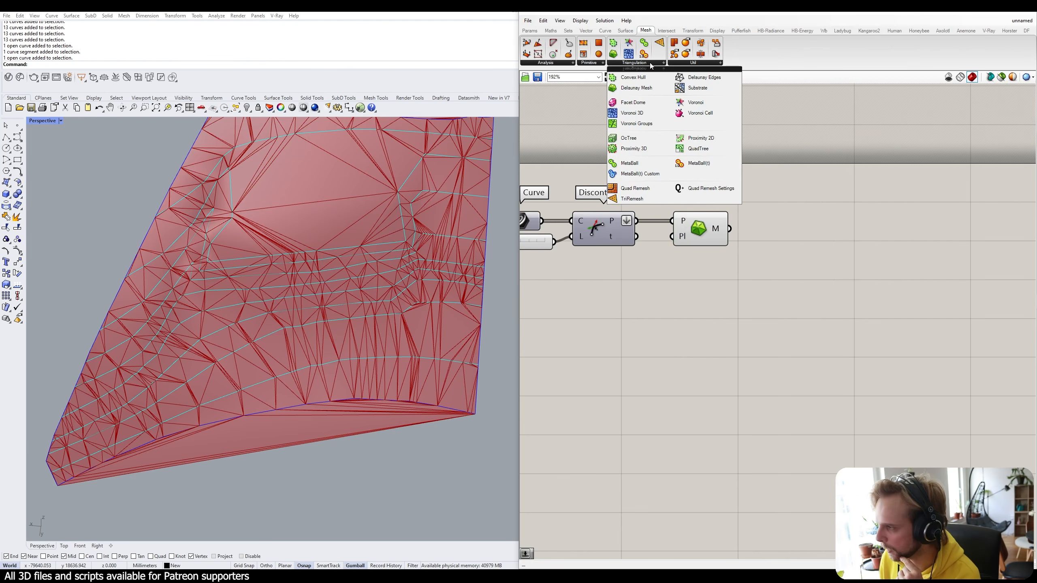
left_click(632, 199)
left_click(780, 236)
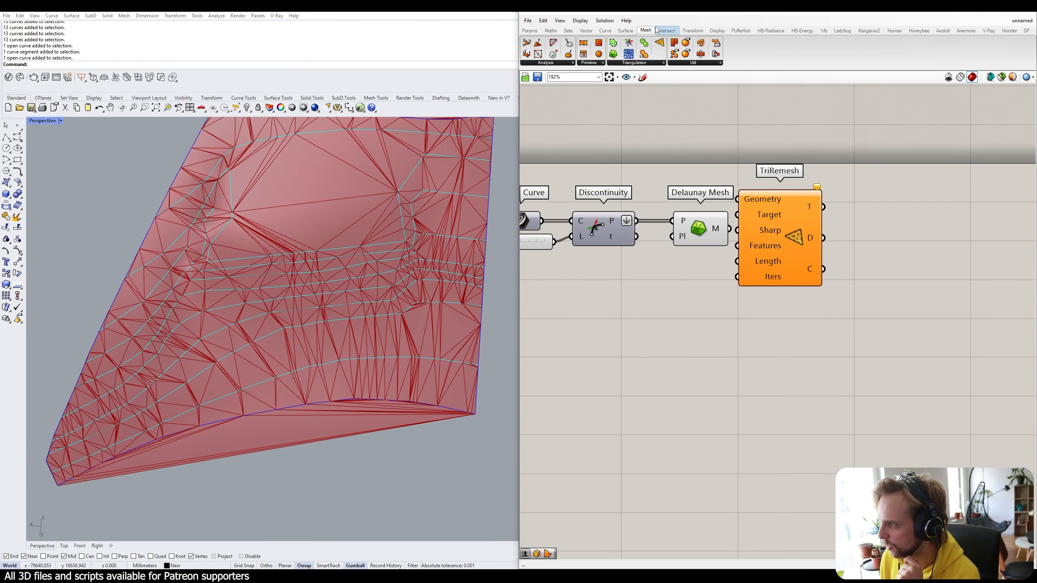
left_click_drag(775, 256, 813, 315)
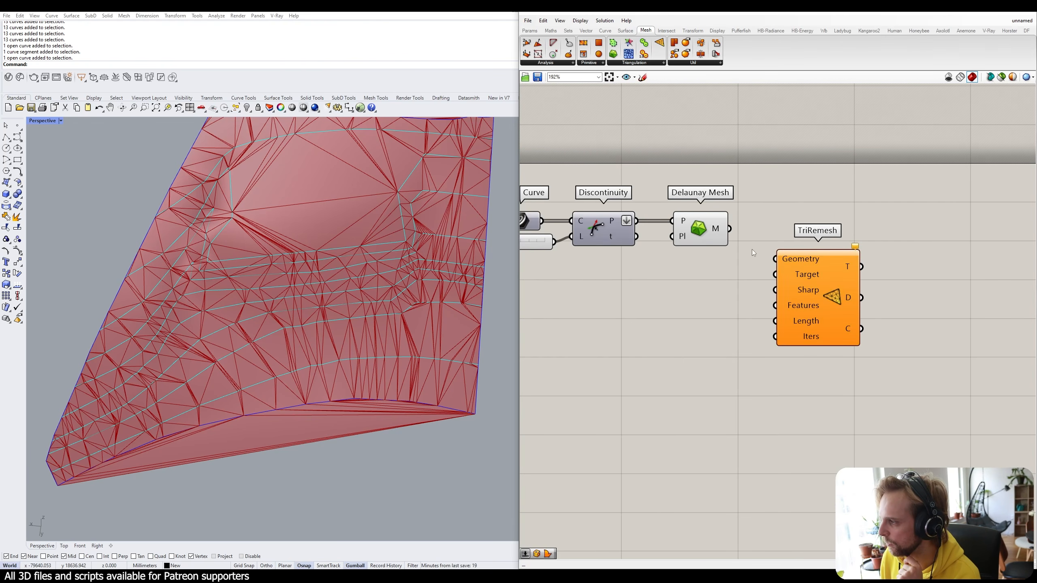
left_click_drag(709, 226, 775, 258)
left_click_drag(815, 312, 808, 282)
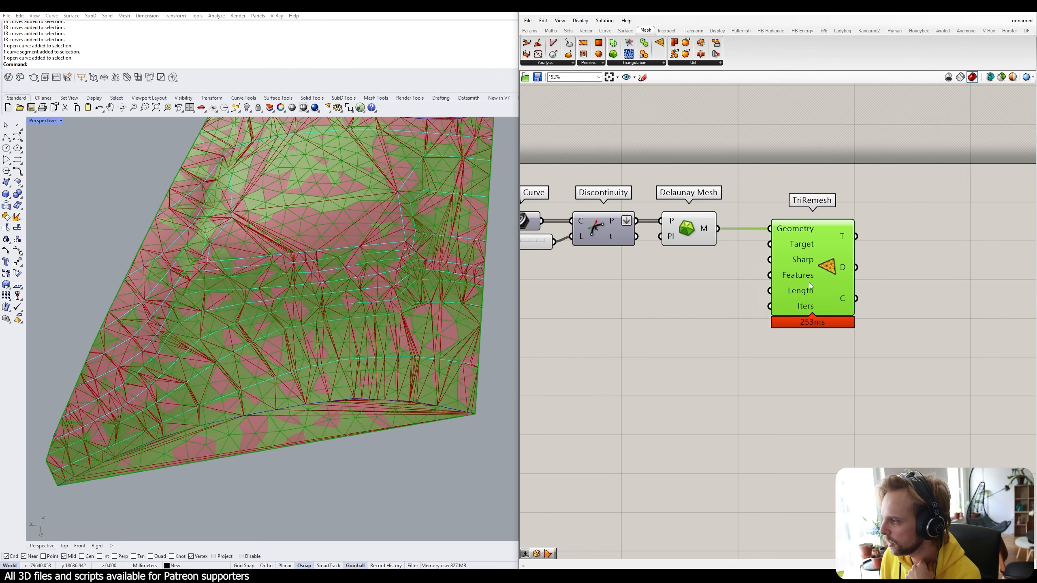
left_click(691, 306)
Hide the Delaunay Mesh preview and bring the whole definition into view.
left_click(687, 229)
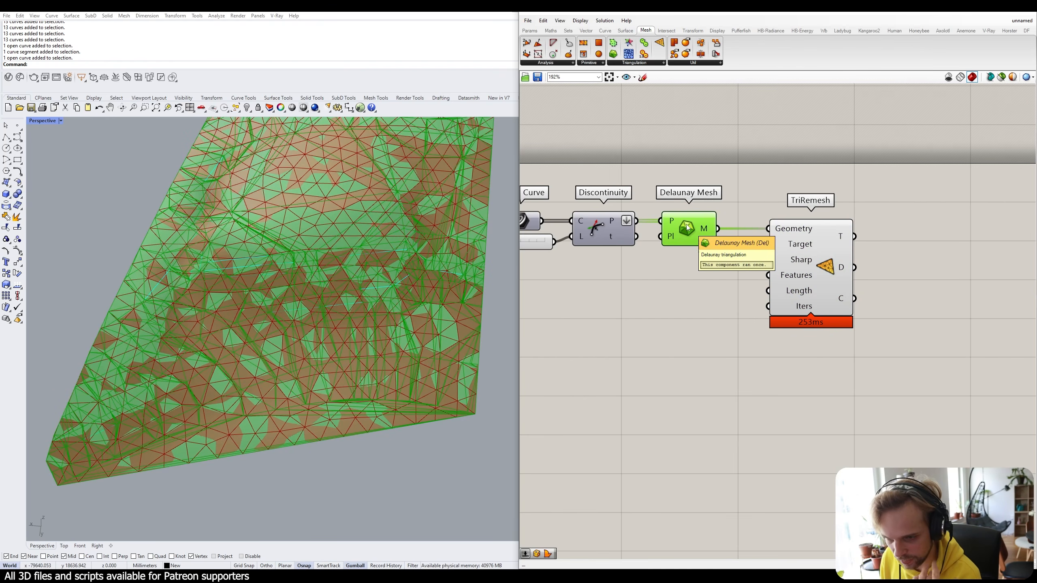
middle_click(687, 228)
left_click(712, 199)
right_click_drag(808, 213, 934, 180)
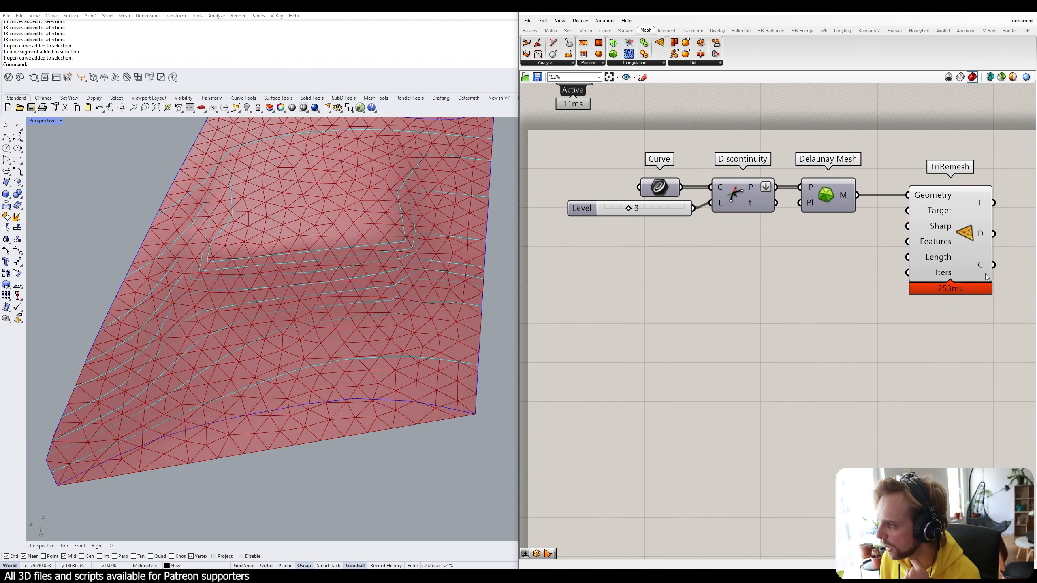
right_click_drag(961, 288, 947, 292)
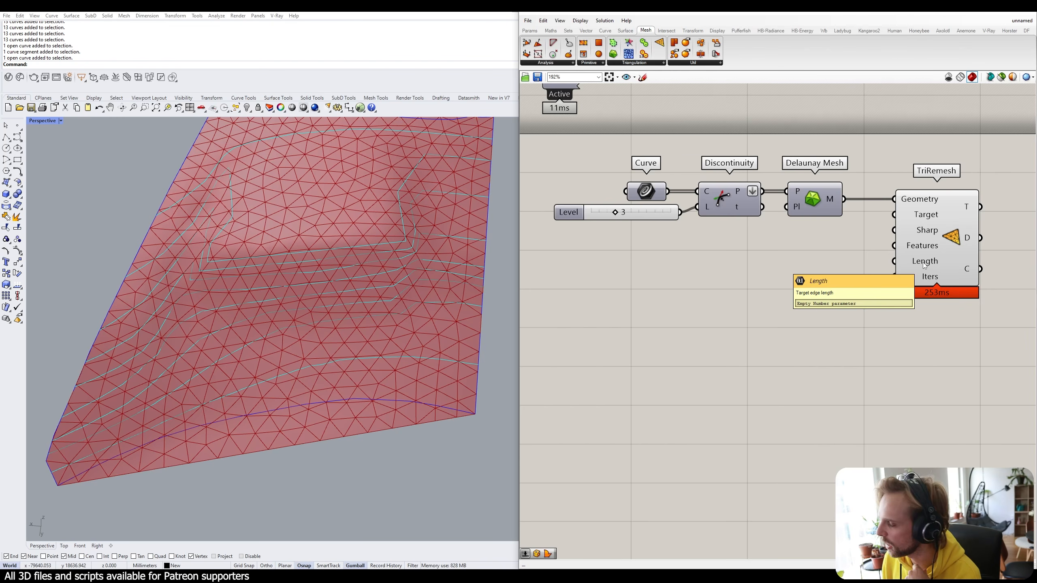
double_click(807, 256)
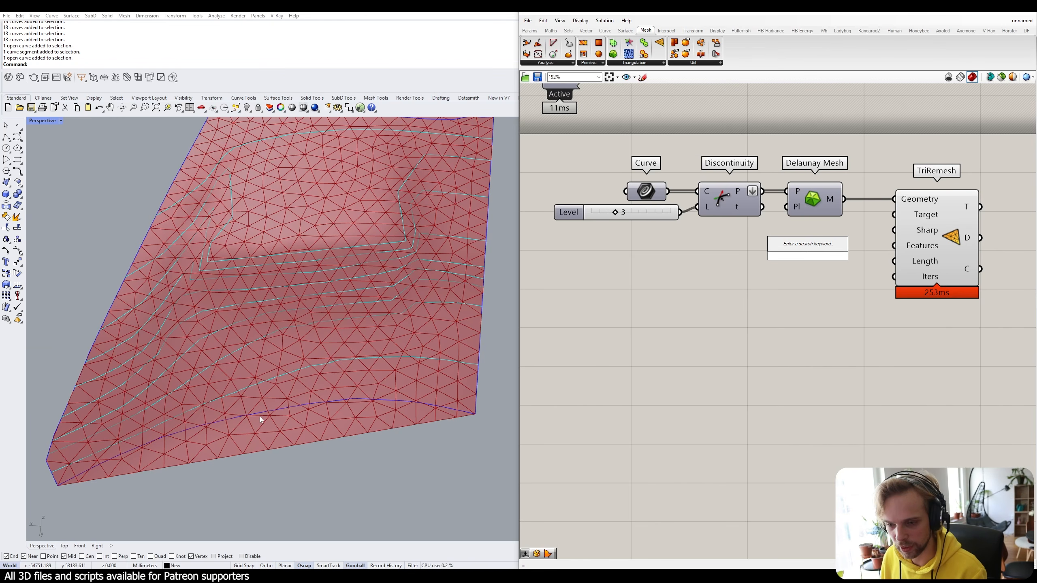
Wire a 500 number slider into TriRemesh's Length input and orbit to inspect the finer mesh.
type("500")
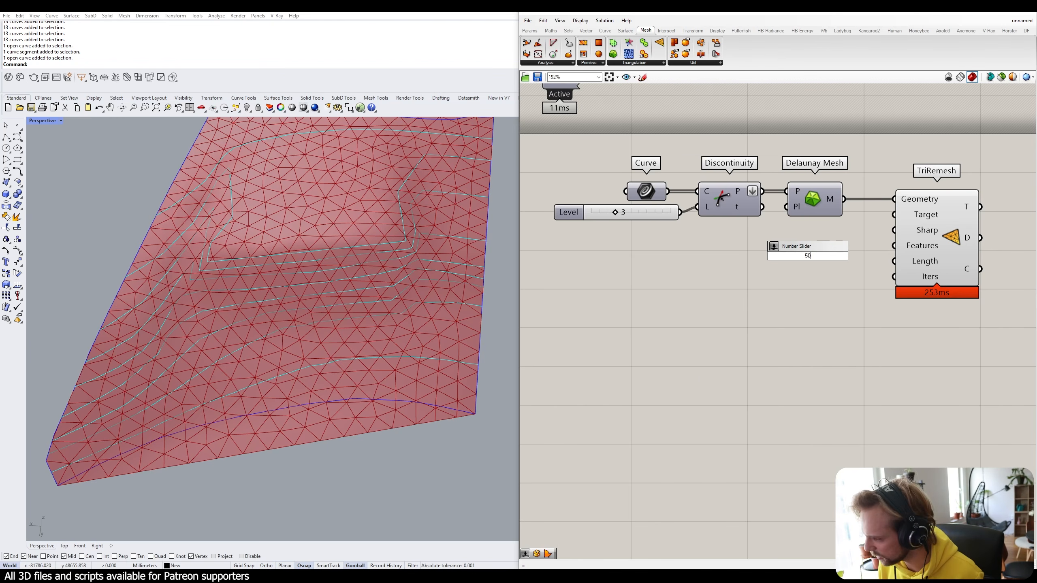
key("Return")
left_click_drag(894, 261, 857, 262)
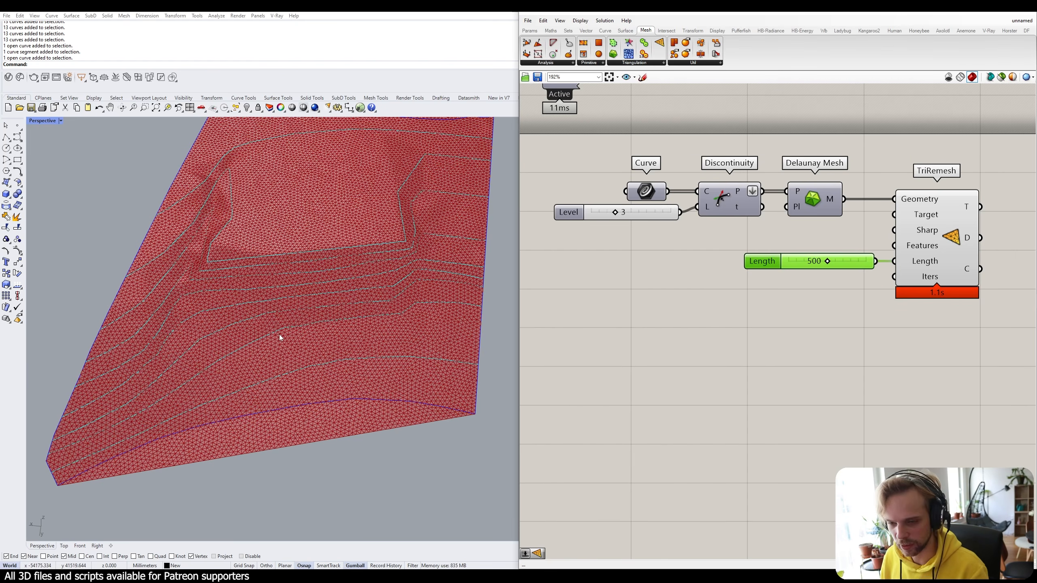
right_click_drag(286, 328, 284, 231)
scroll(221, 219, "up", 5)
right_click_drag(220, 219, 248, 247)
scroll(249, 247, "down", 4)
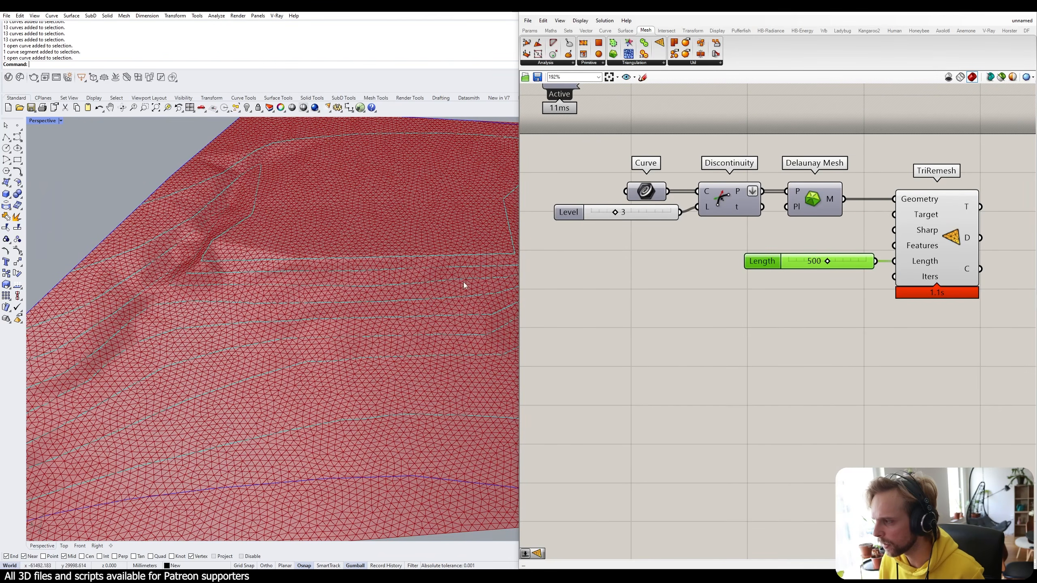
Tidy the canvas, lowering the Length slider and moving the Curve component below the Level slider.
right_click_drag(906, 241, 854, 209)
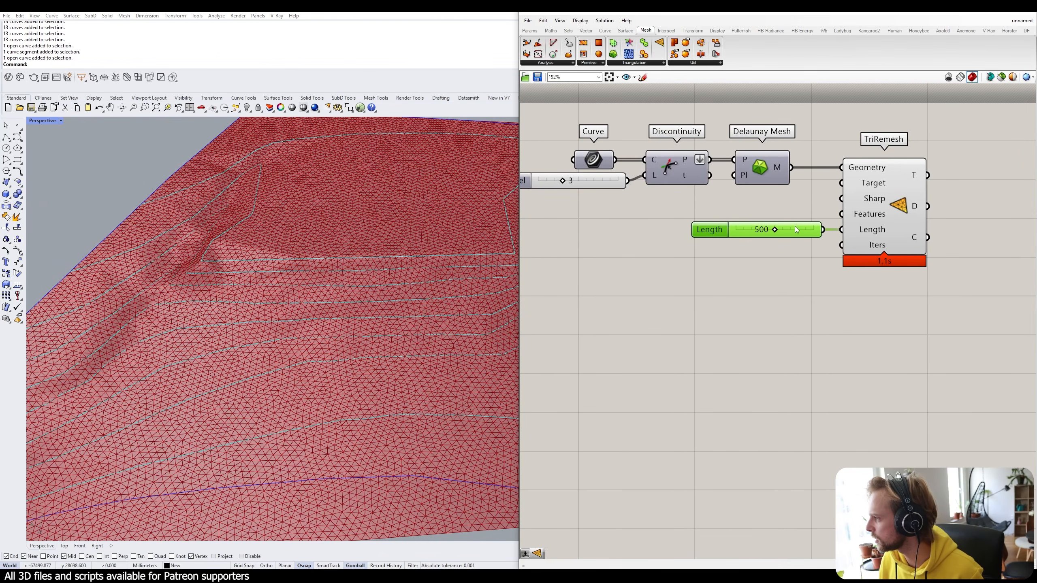
left_click_drag(796, 230, 795, 256)
mouse_move(872, 212)
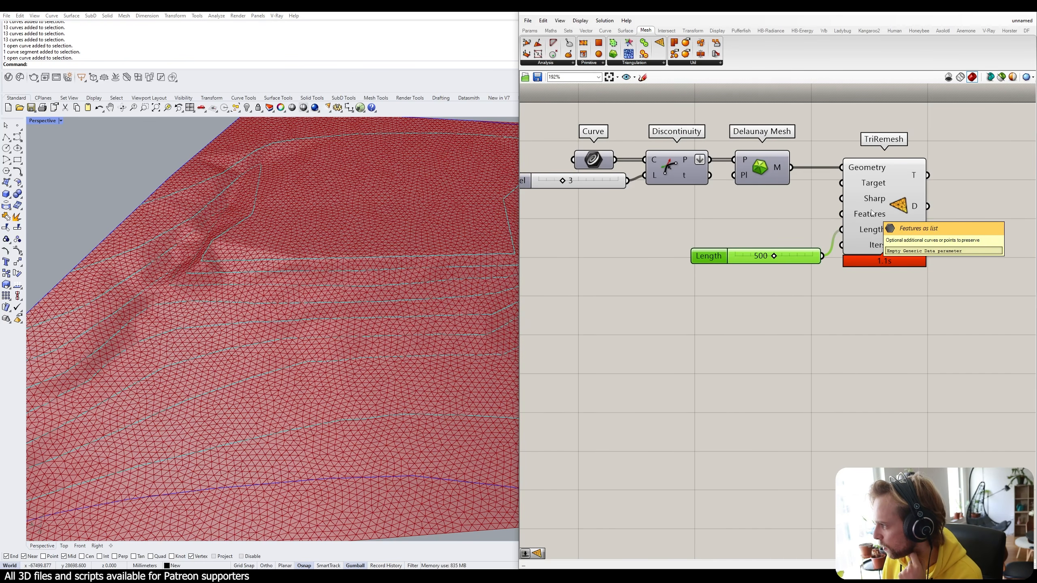
right_click_drag(598, 163, 677, 148)
left_click_drag(677, 149, 648, 146)
Feed the Curve component's contours into TriRemesh's Features input and orbit to check the edges.
middle_click(647, 144)
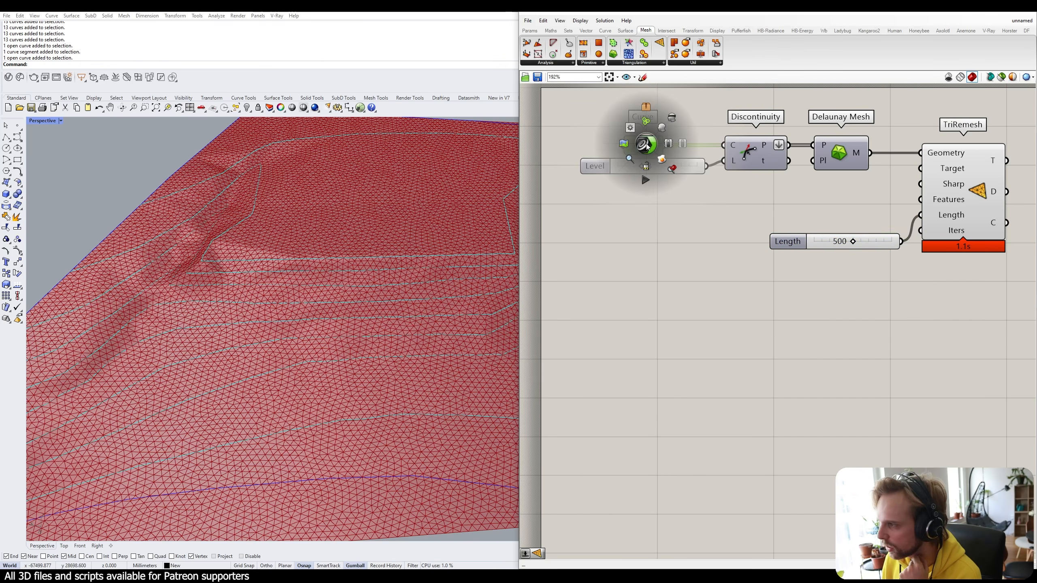
left_click(661, 137)
middle_click(646, 144)
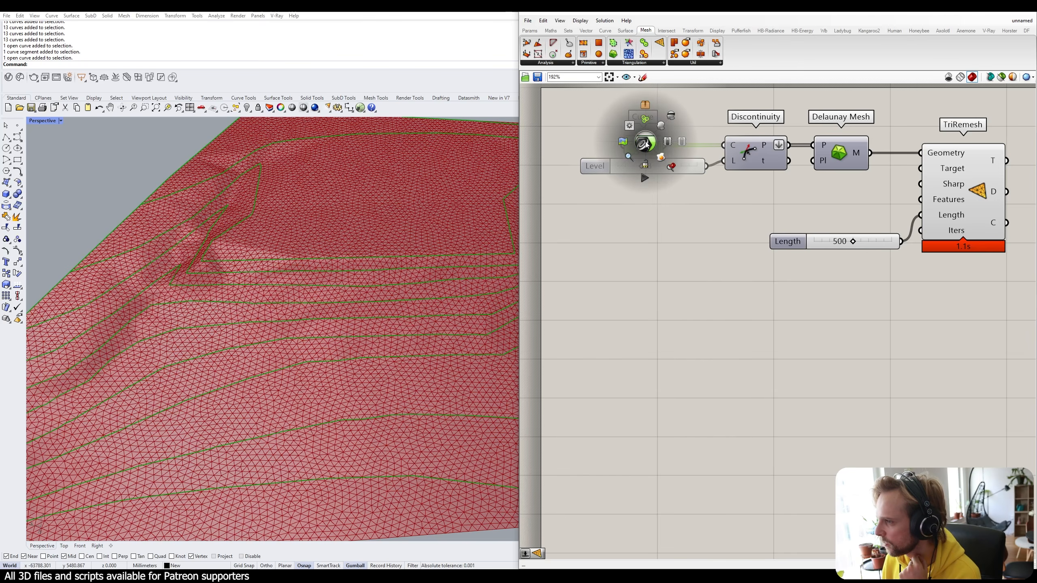
left_click(677, 123)
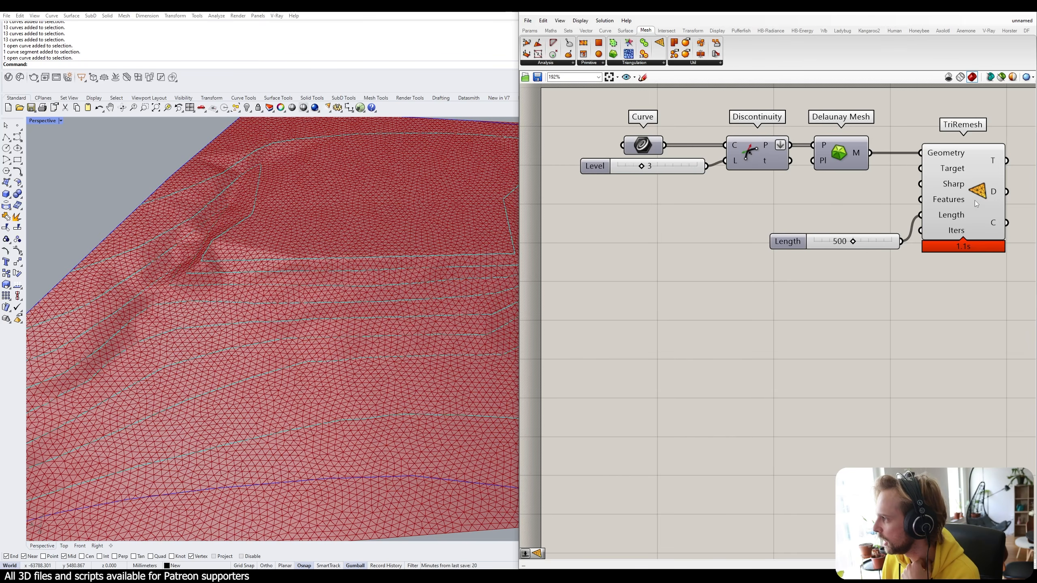
left_click_drag(664, 145, 920, 200)
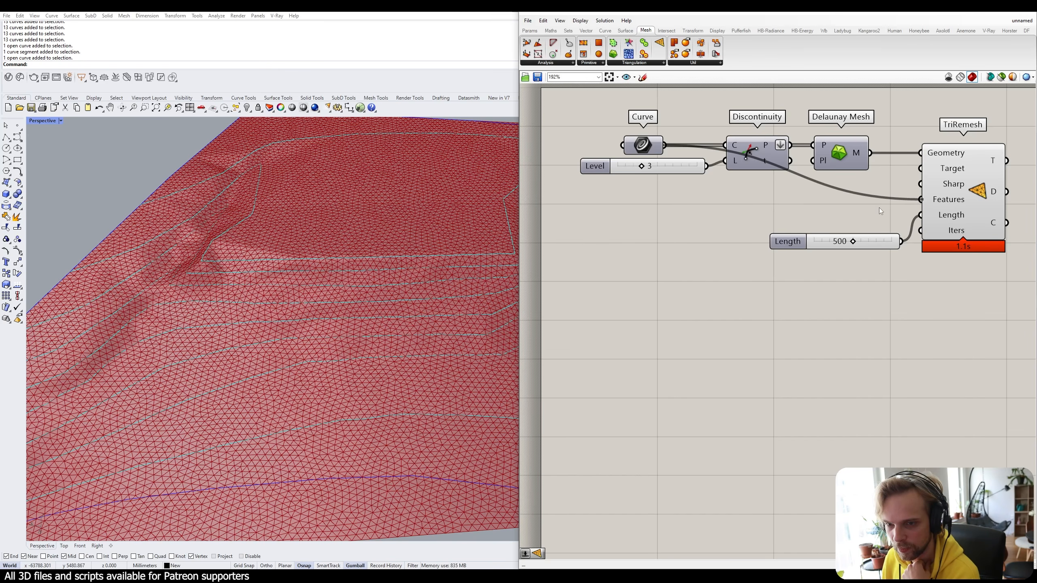
right_click_drag(392, 318, 314, 264)
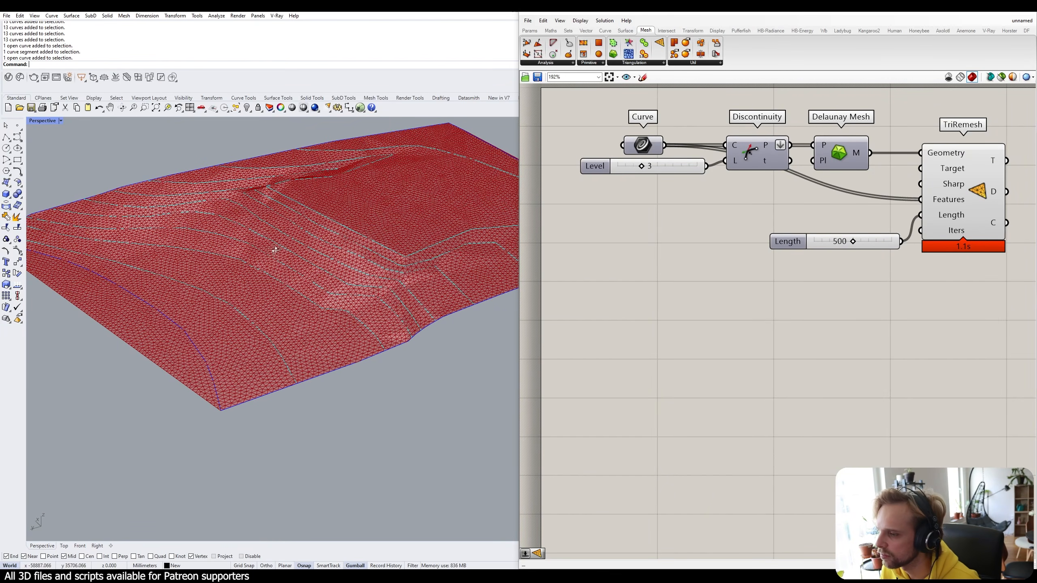
scroll(372, 211, "up", 3)
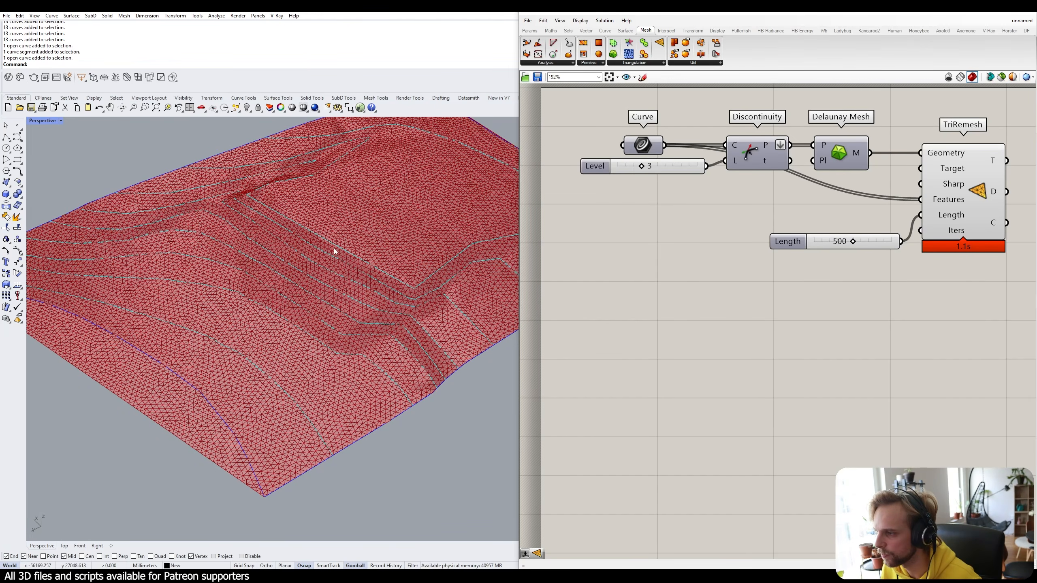
left_click_drag(368, 211, 262, 410)
scroll(387, 394, "down", 2)
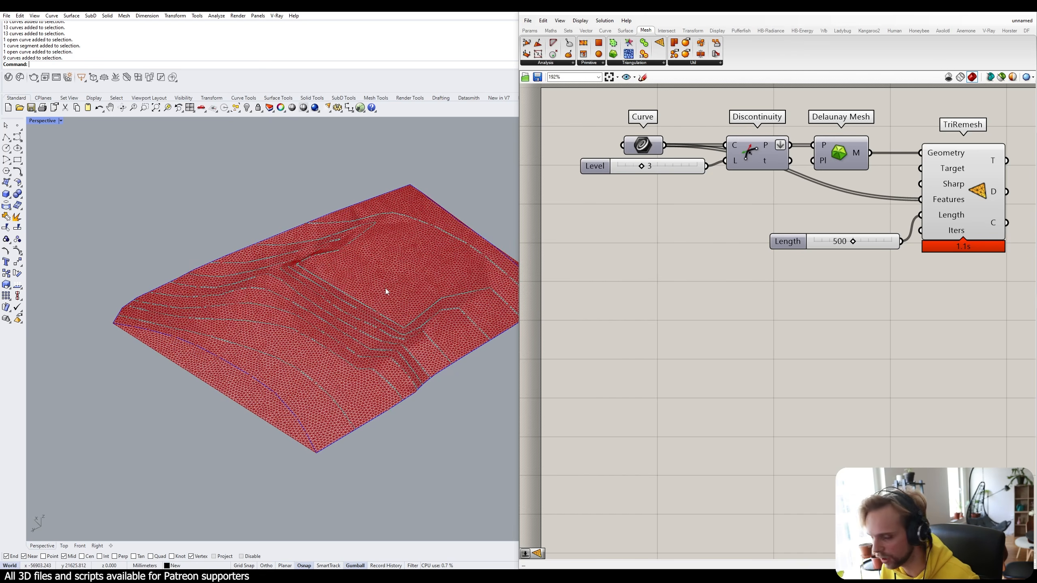
Bake the TriRemesh terrain into Rhino on the New layer.
right_click_drag(821, 344, 650, 311)
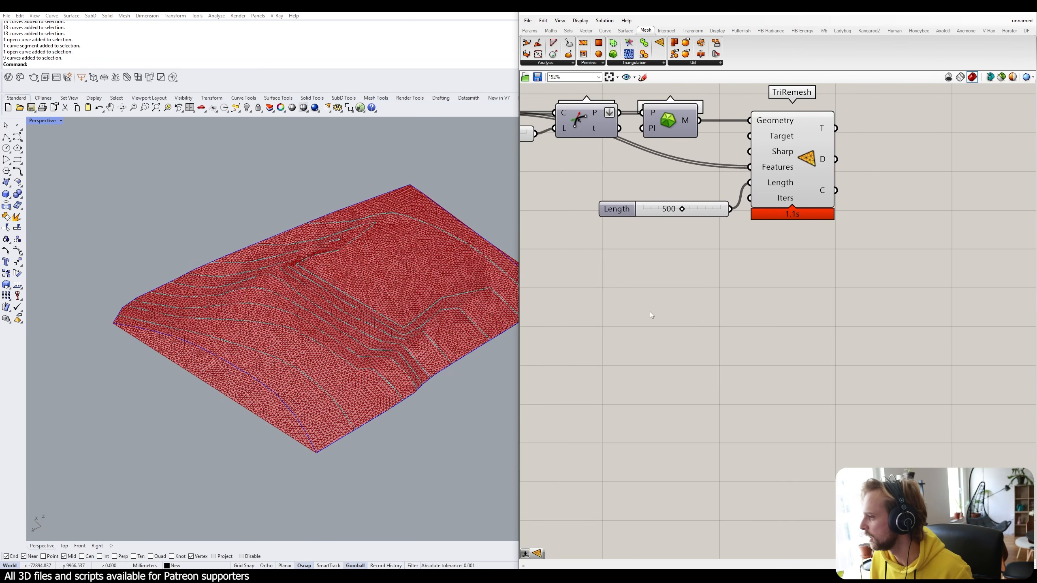
left_click(803, 175)
right_click(809, 154)
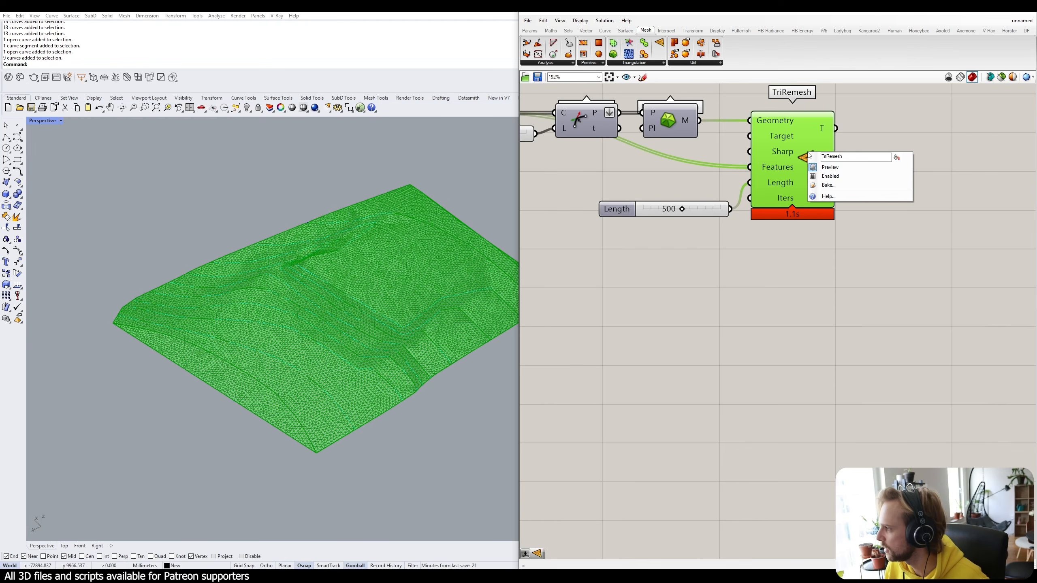
left_click(839, 186)
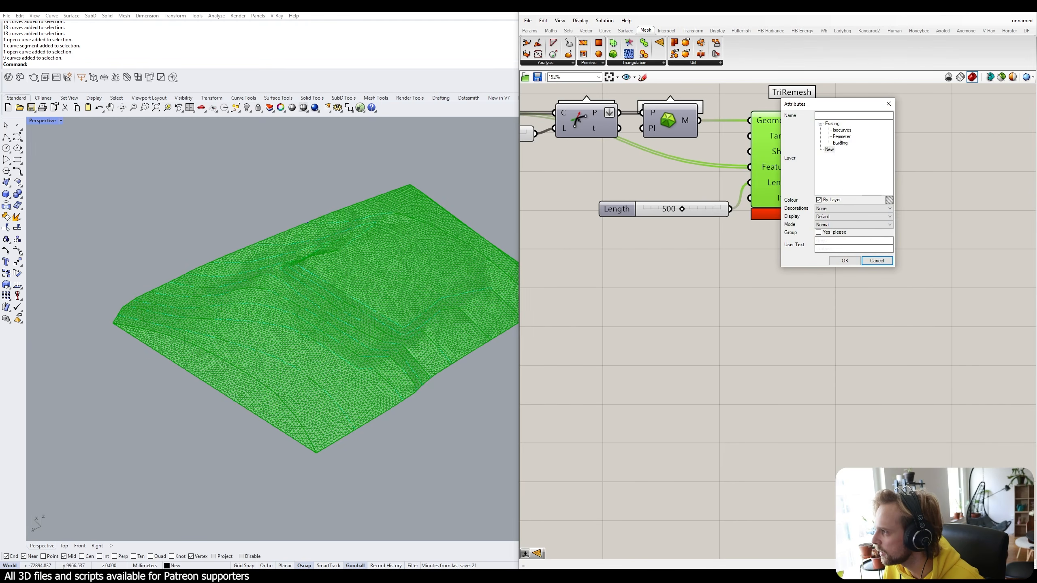
left_click(829, 149)
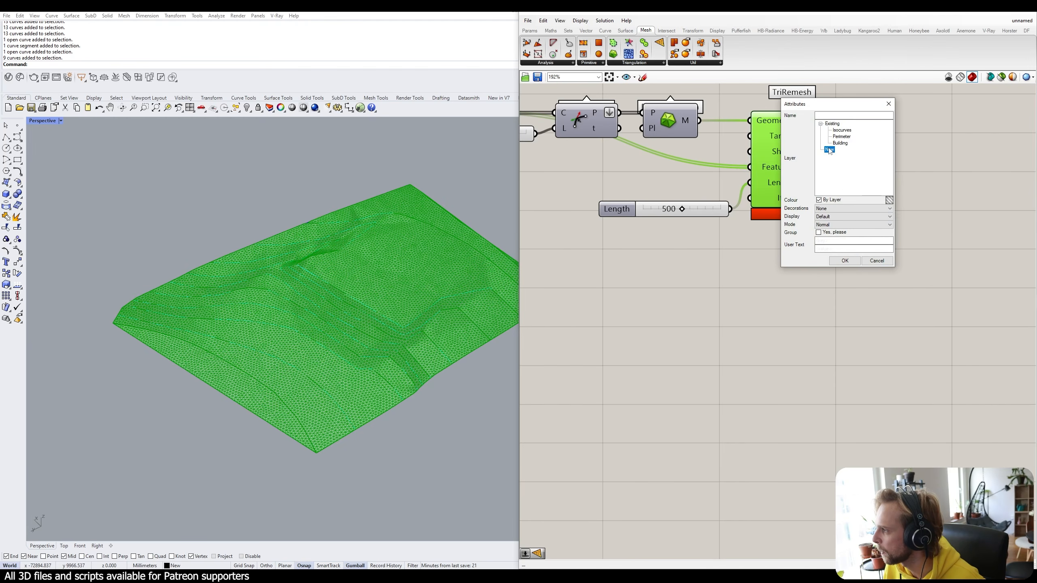
left_click(844, 260)
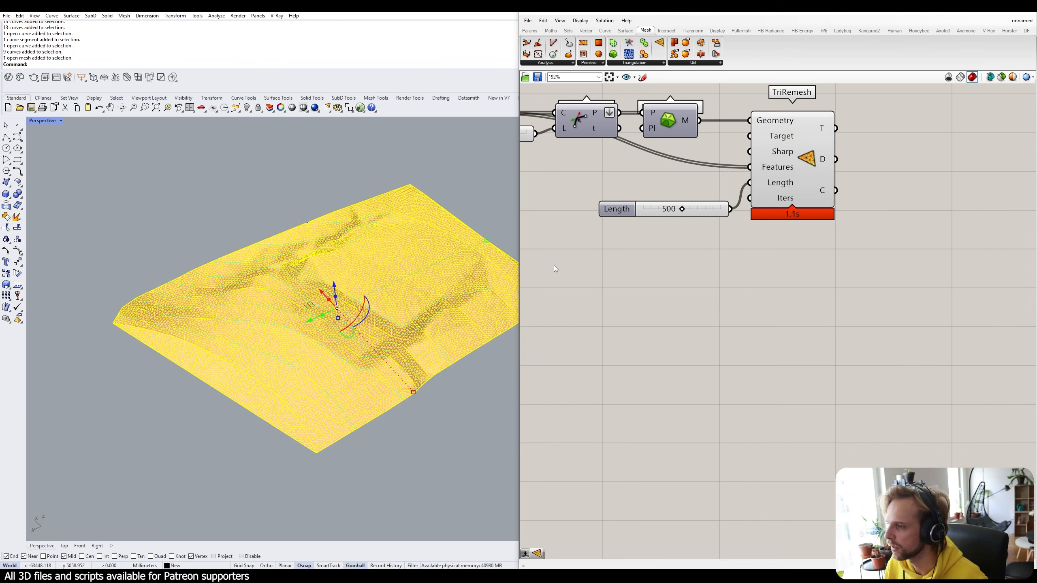
Hide the TriRemesh preview and disable the component.
left_click_drag(791, 154, 796, 154)
middle_click(802, 154)
left_click(826, 130)
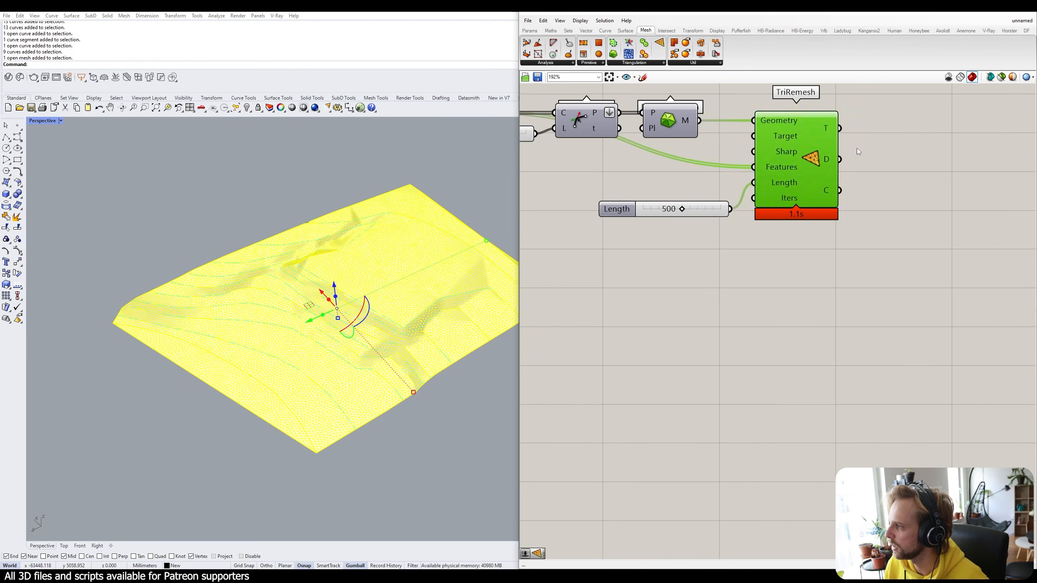
left_click(858, 152)
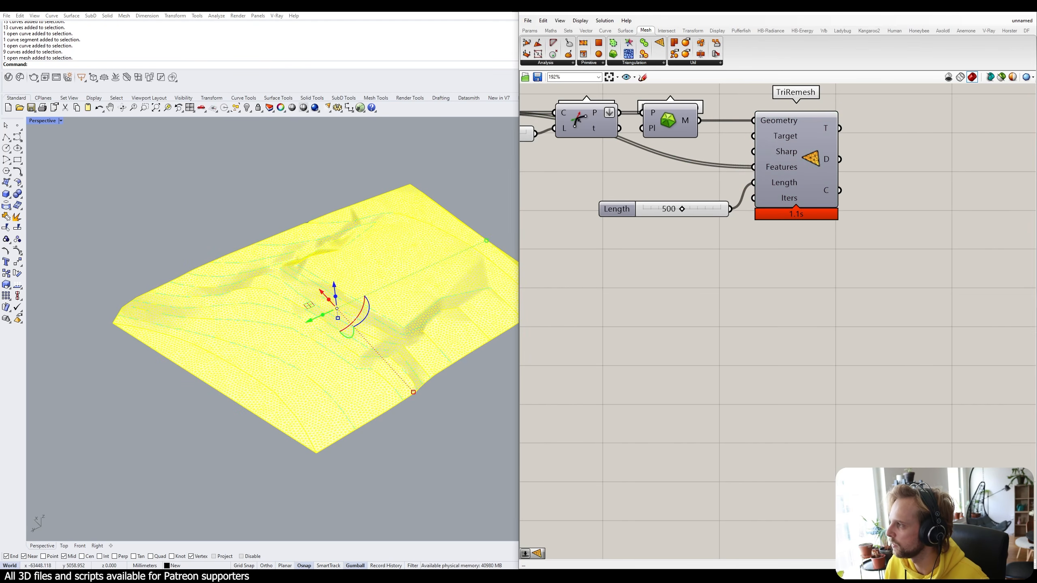
left_click(811, 162)
middle_click(809, 159)
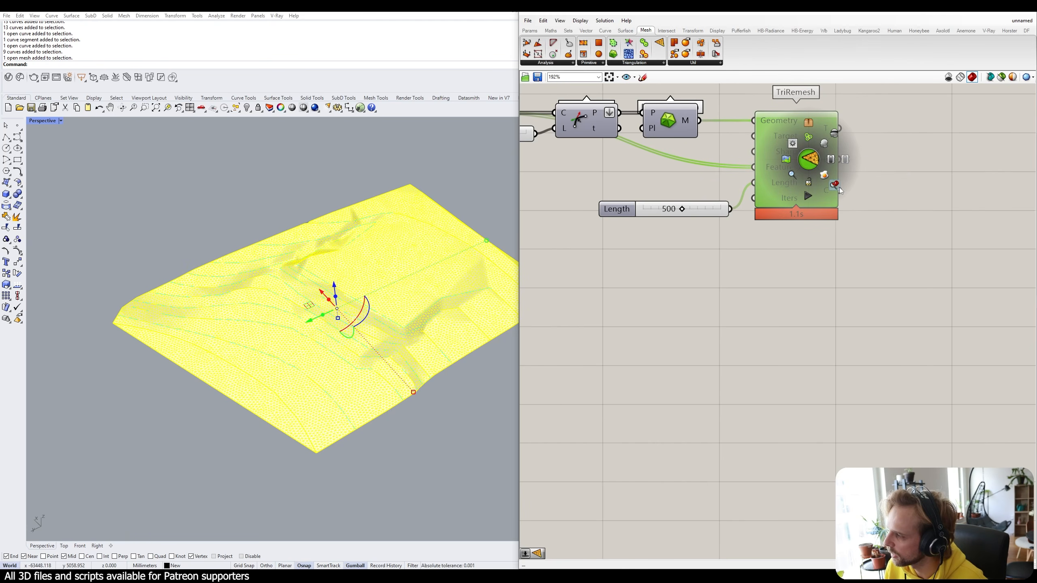
left_click(847, 161)
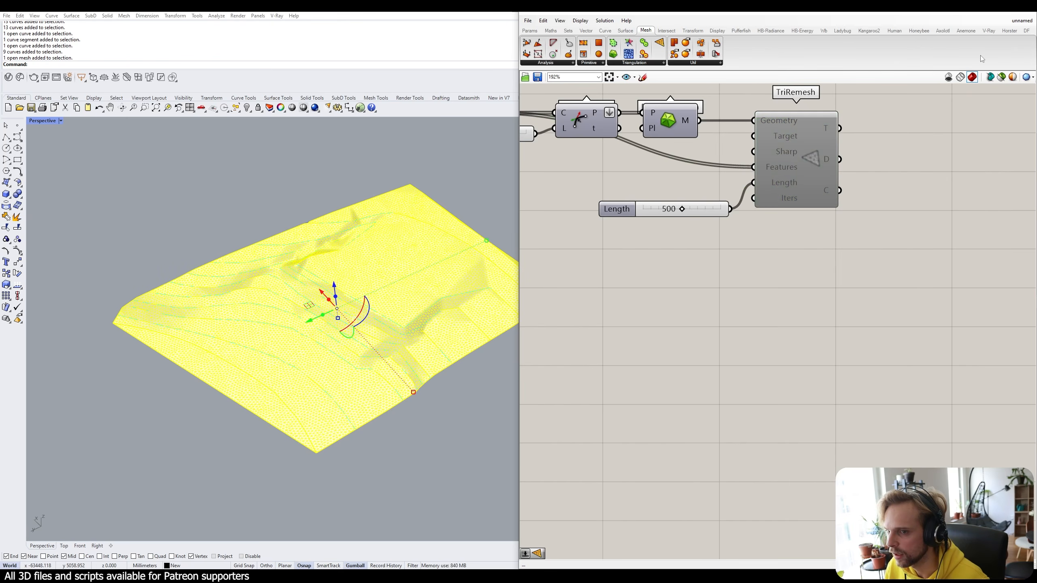
Minimize Grasshopper and select the baked terrain mesh in the Rhino viewport.
left_click(993, 13)
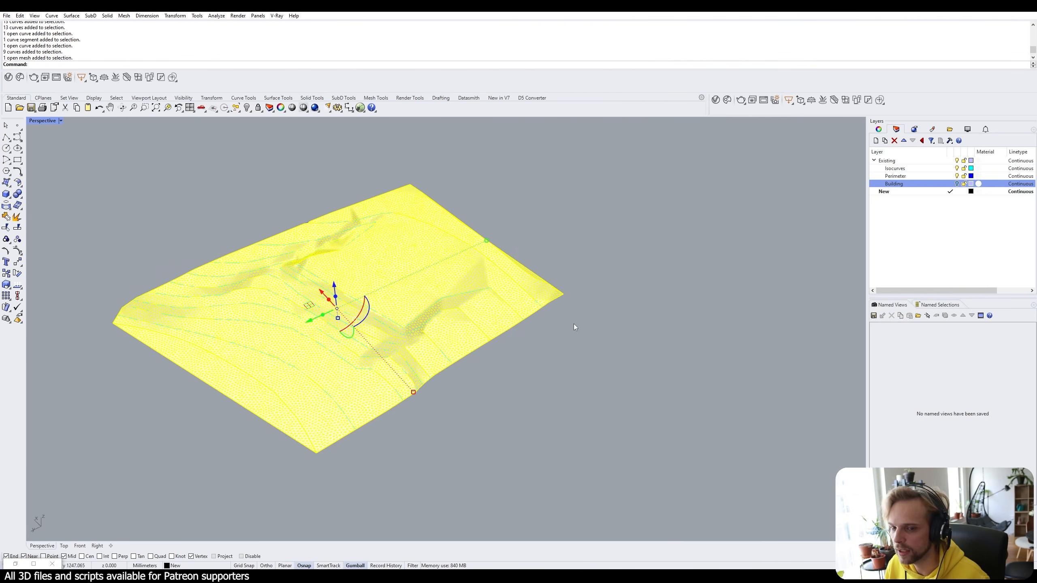
right_click_drag(573, 324, 630, 326)
left_click(630, 325)
scroll(627, 326, "down", 4)
scroll(461, 326, "up", 6)
right_click_drag(455, 327, 494, 306)
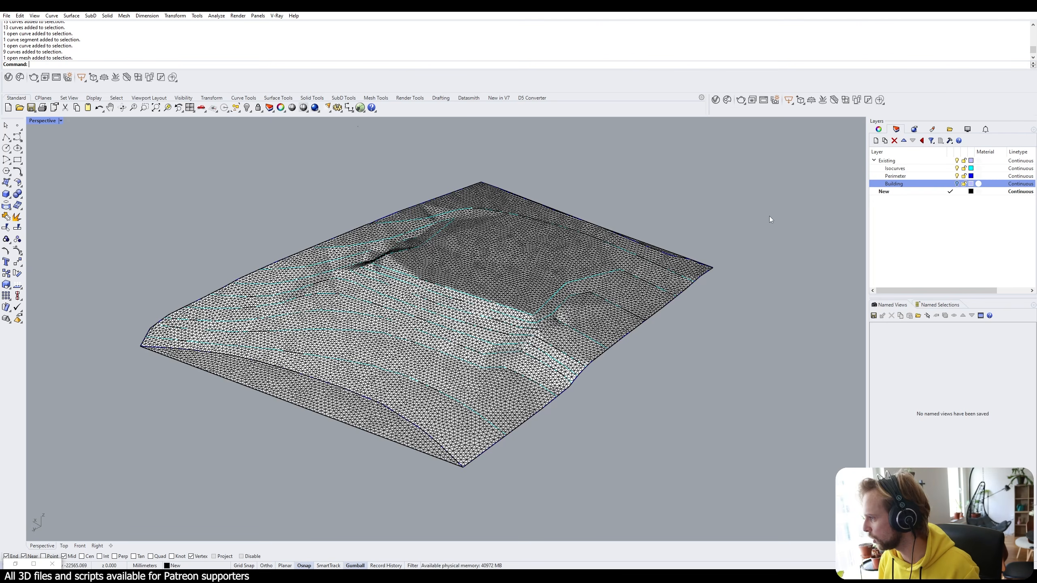
left_click(469, 259)
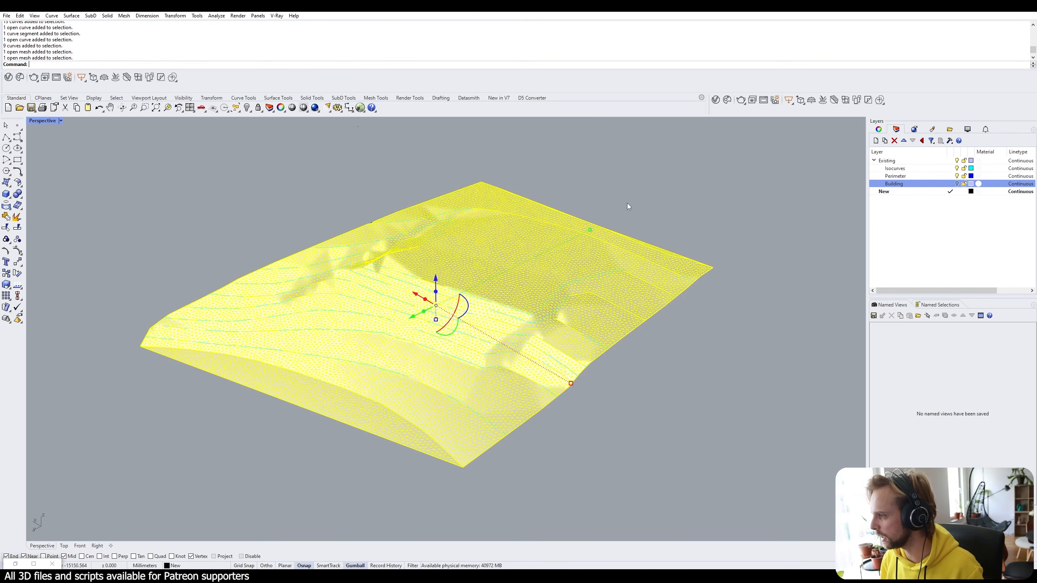
Create a Mesh sublayer under New, deleting a stray Layer 01, and move the mesh onto it.
left_click(876, 141)
left_click(921, 234)
left_click(914, 193)
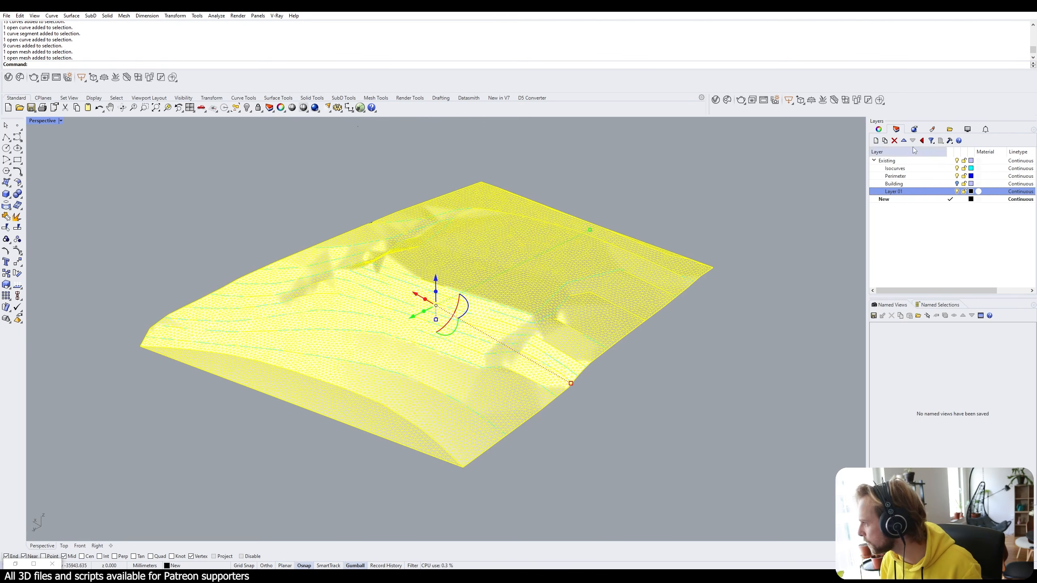
left_click(894, 140)
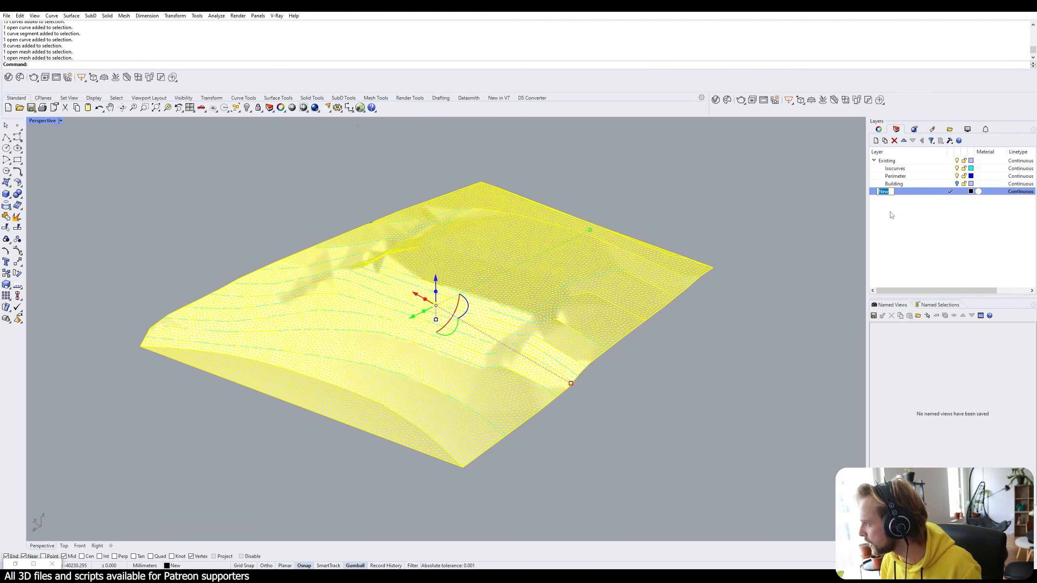
left_click(885, 141)
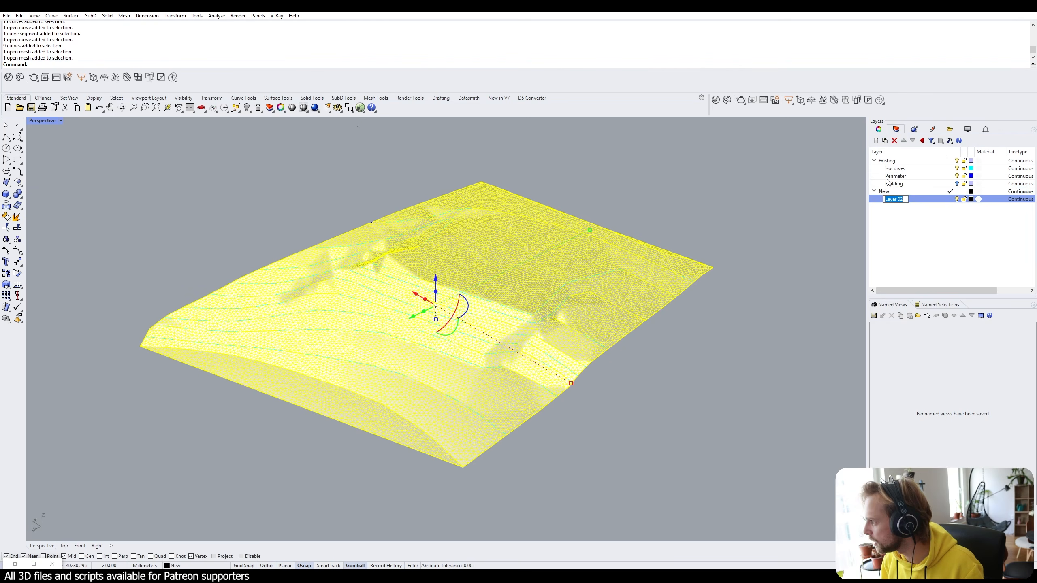
type("Mesh")
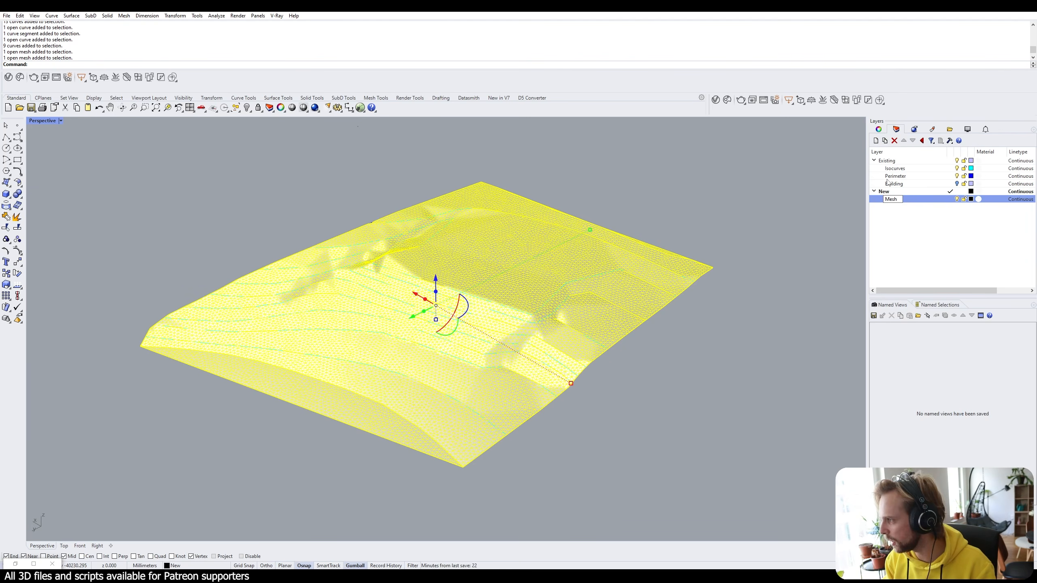
key("Return")
right_click(918, 200)
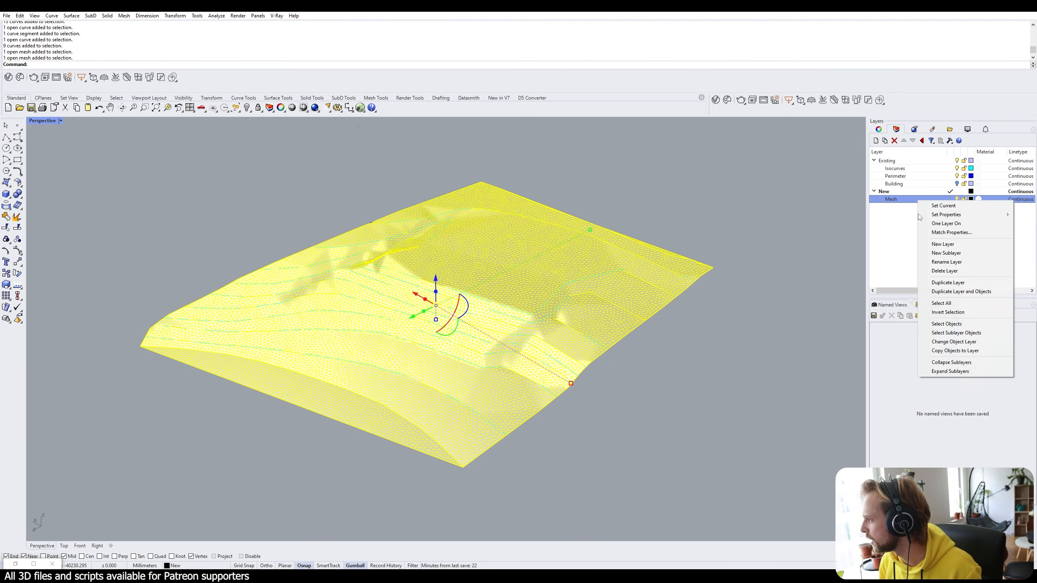
left_click(951, 345)
Turn off the Mesh layer and inspect the overlapping curves left on the terrain.
left_click(956, 199)
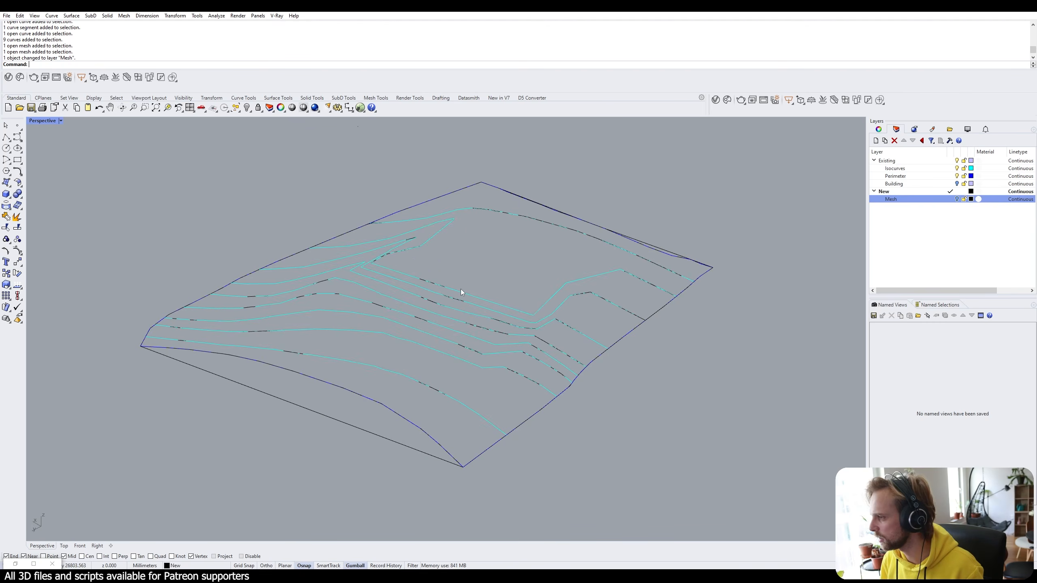
scroll(460, 288, "up", 5)
left_click(390, 319)
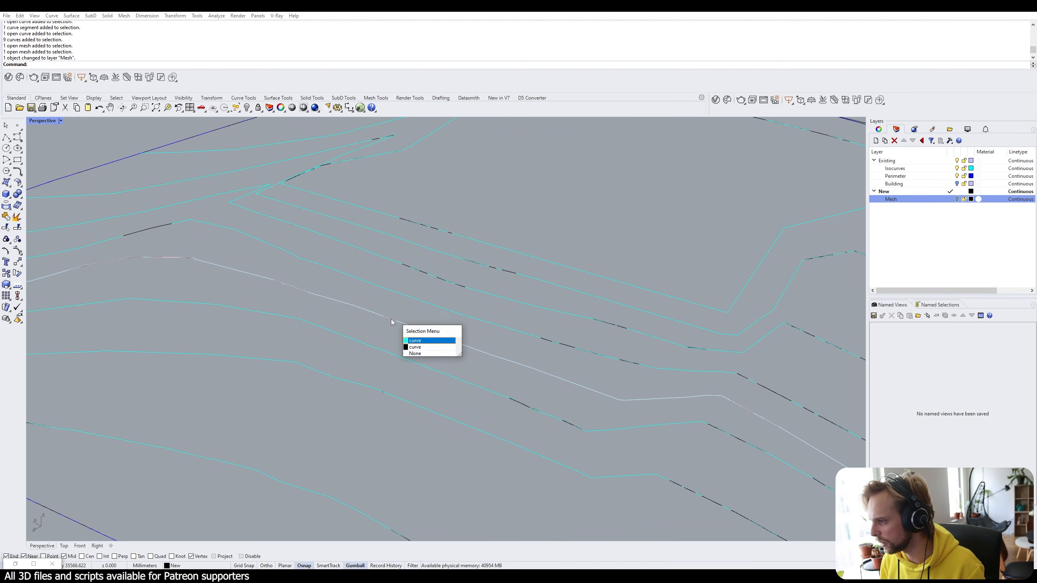
left_click(423, 346)
scroll(534, 210, "down", 3)
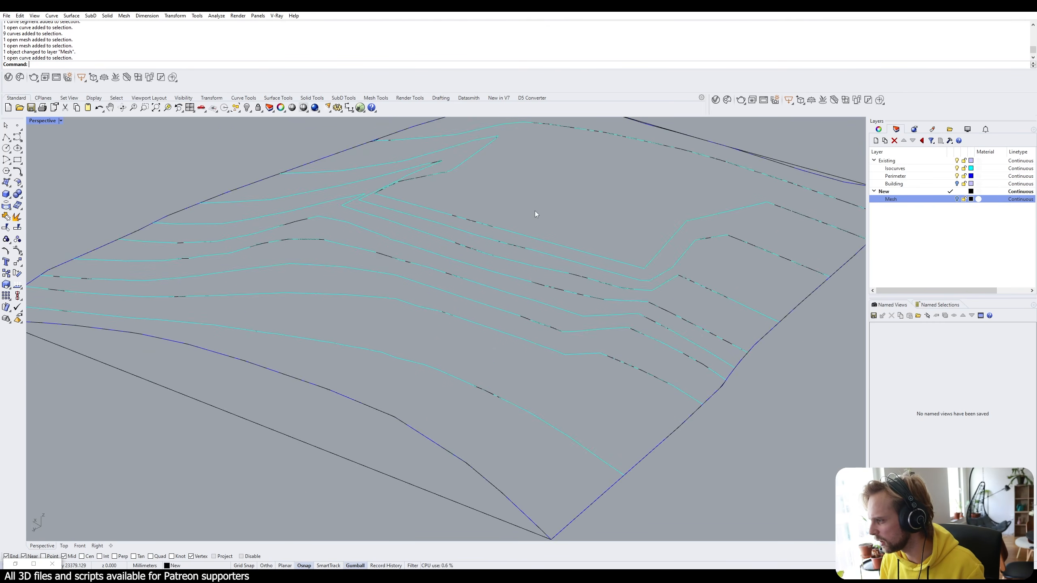
left_click_drag(552, 209, 637, 345)
left_click(567, 209)
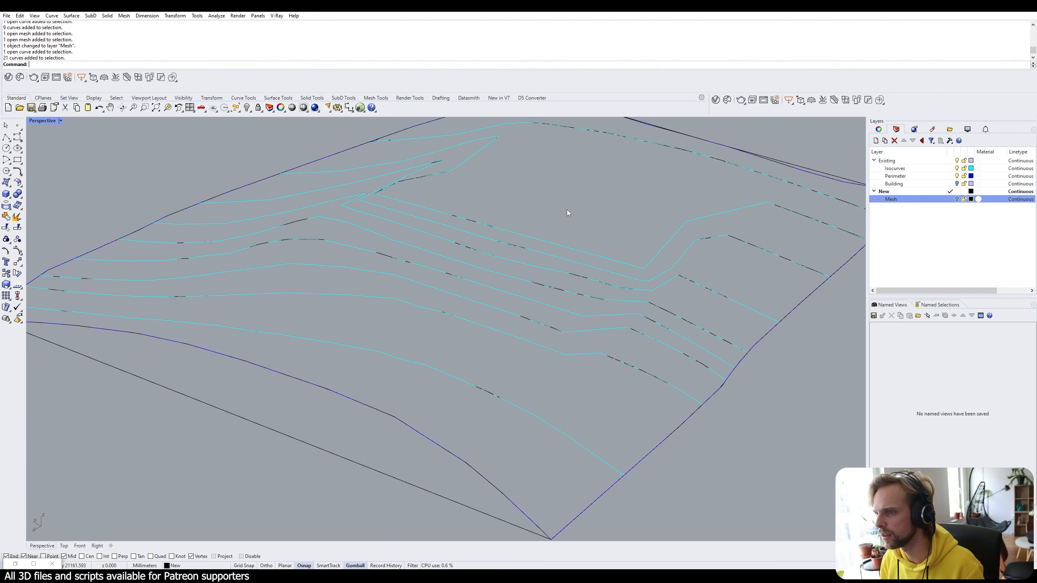
right_click_drag(496, 221, 543, 230)
scroll(545, 224, "down", 3)
scroll(545, 224, "down", 2)
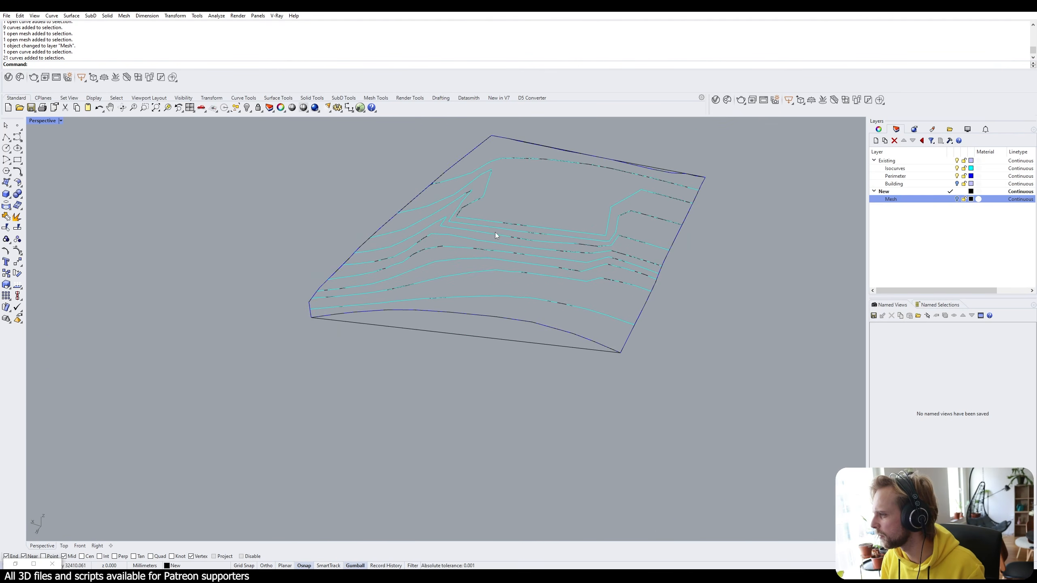
Select all objects on the New layer and delete the 833 curves.
right_click(927, 191)
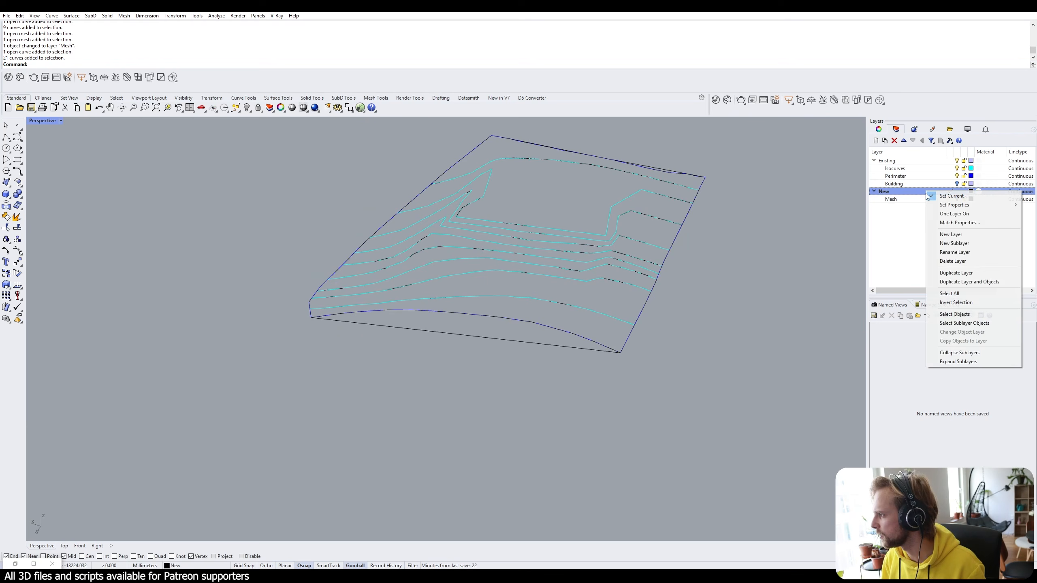
left_click(951, 320)
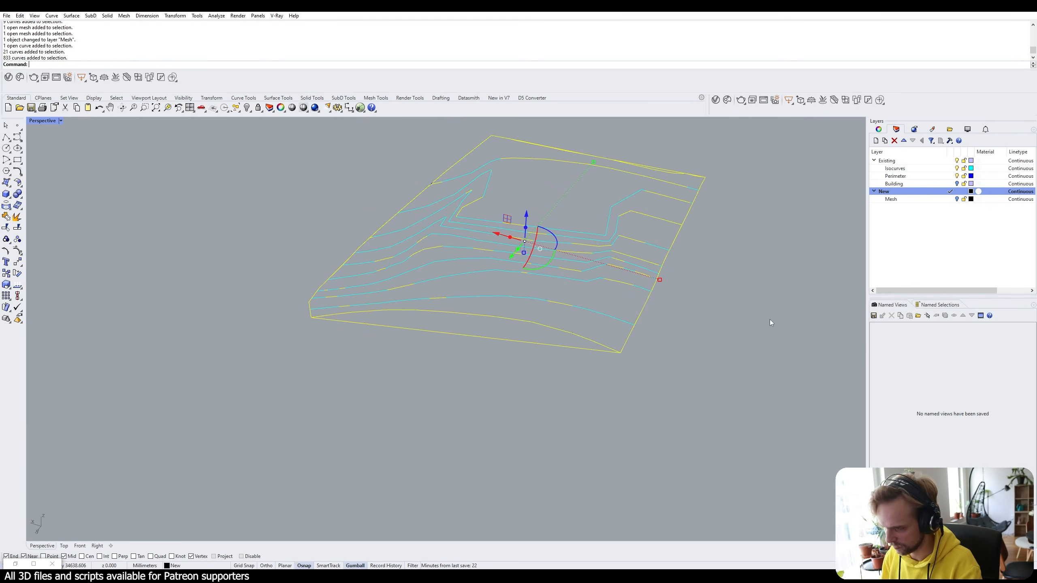
key("Delete")
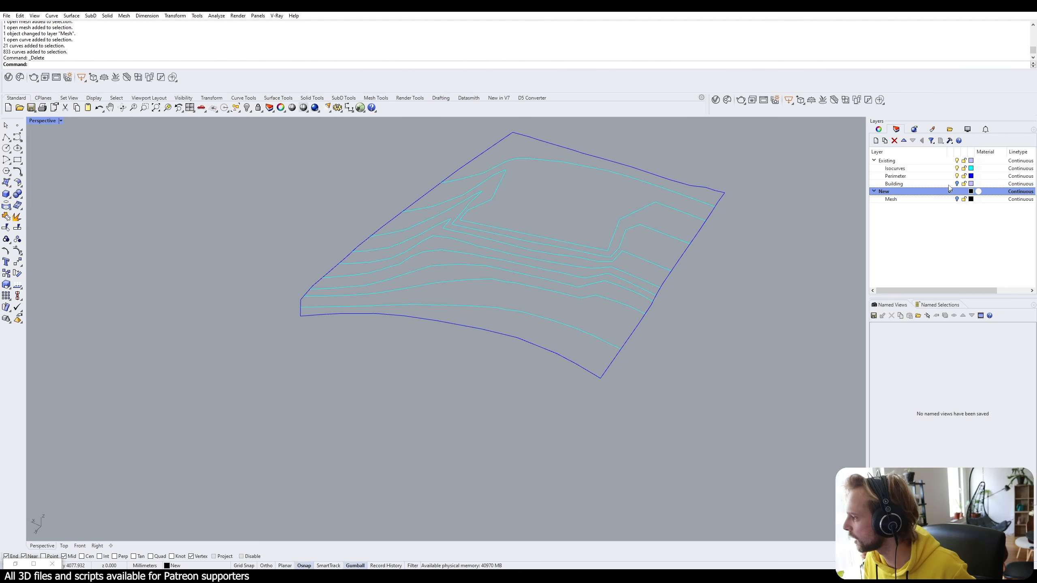
right_click_drag(655, 197, 614, 215, "shift")
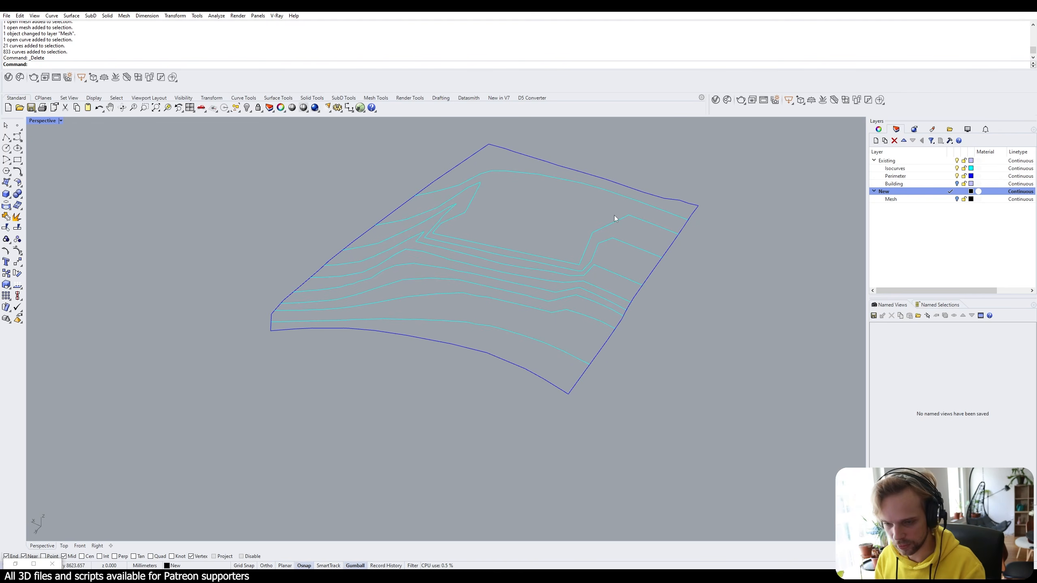
Turn the Building layer back on and window-select the whole terrain and building.
left_click(957, 184)
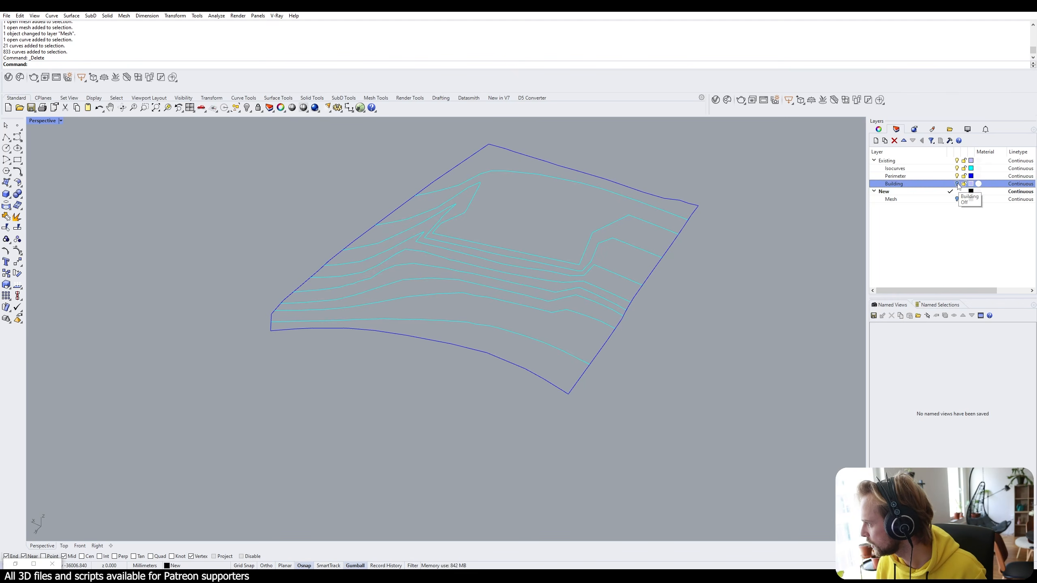
right_click_drag(481, 181, 557, 229)
scroll(557, 228, "down", 8)
left_click_drag(635, 359, 393, 166)
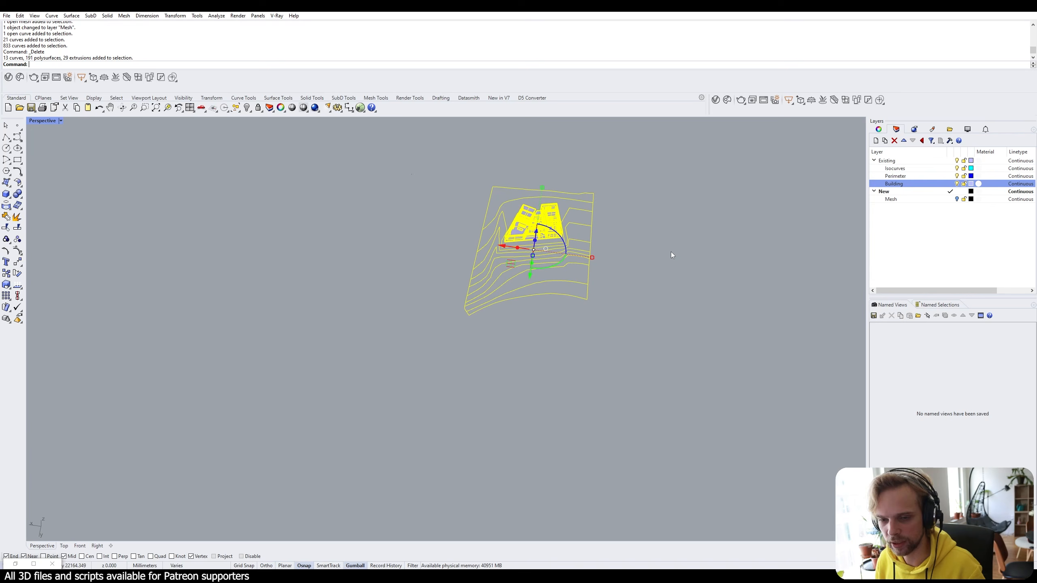
Maximize the Top viewport and run Make2D on the selection.
double_click(45, 121)
double_click(31, 121)
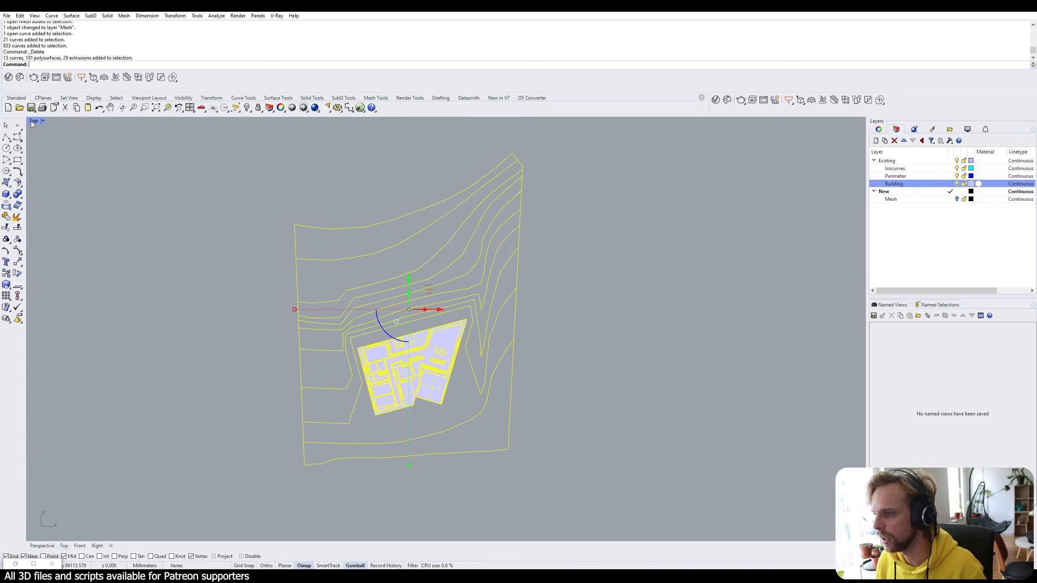
right_click_drag(432, 305, 400, 307)
type("make2d")
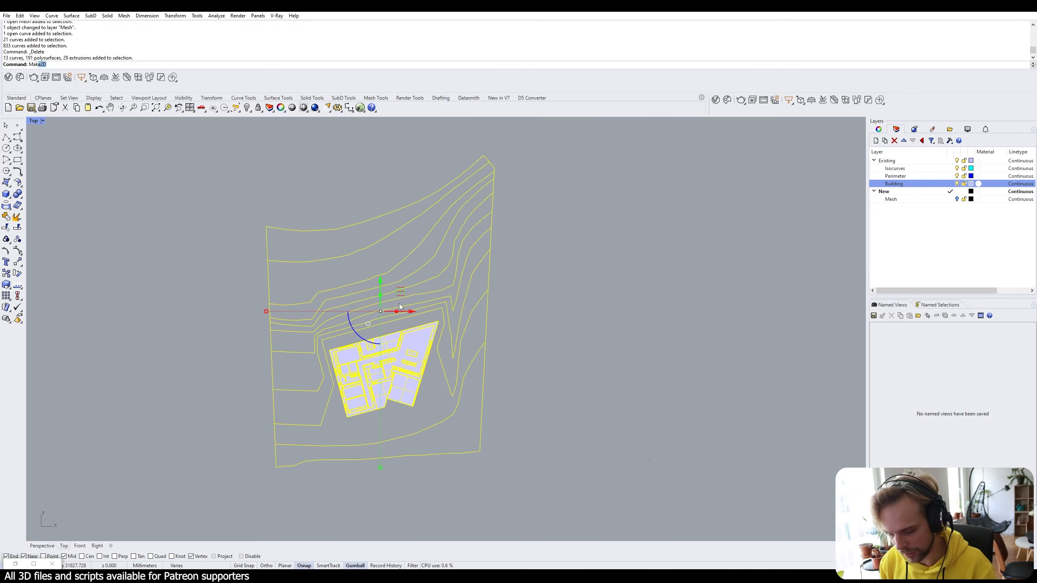
key("Return")
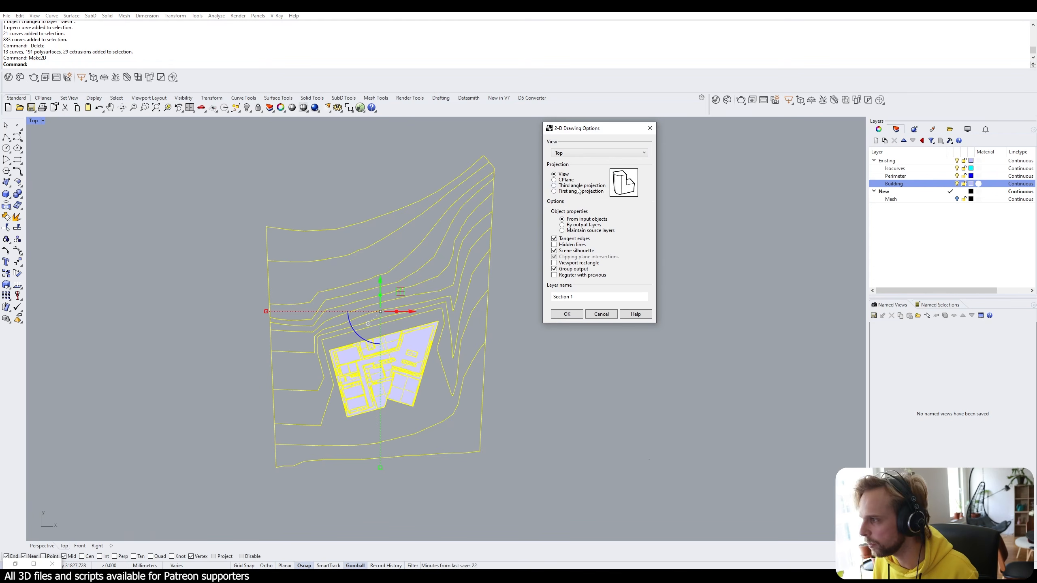
Set the Make2D output layer to Plan, uncheck Scene silhouette, and generate the drawing.
left_click_drag(583, 296, 427, 295)
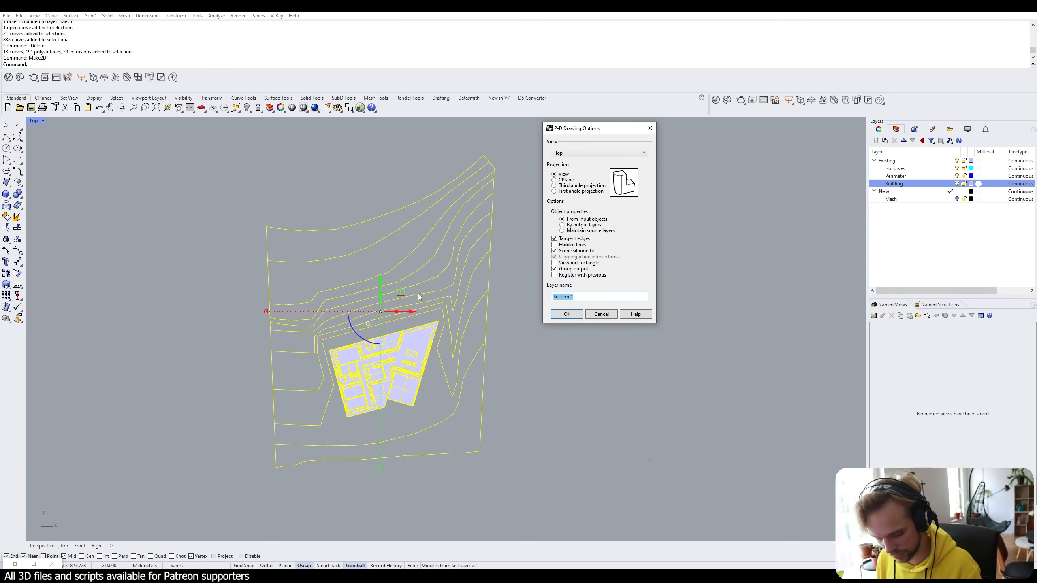
type("Plan")
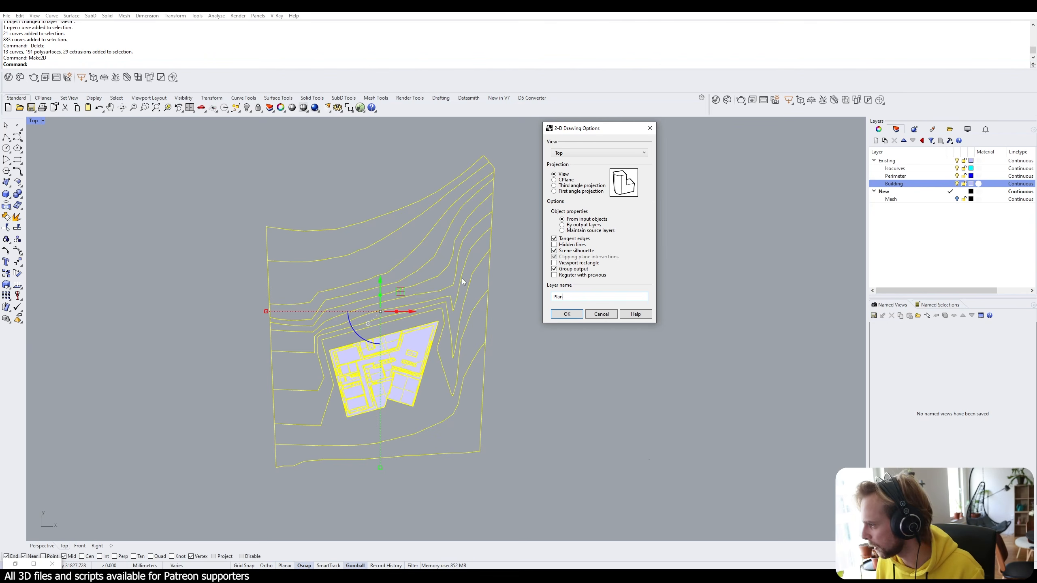
left_click(554, 250)
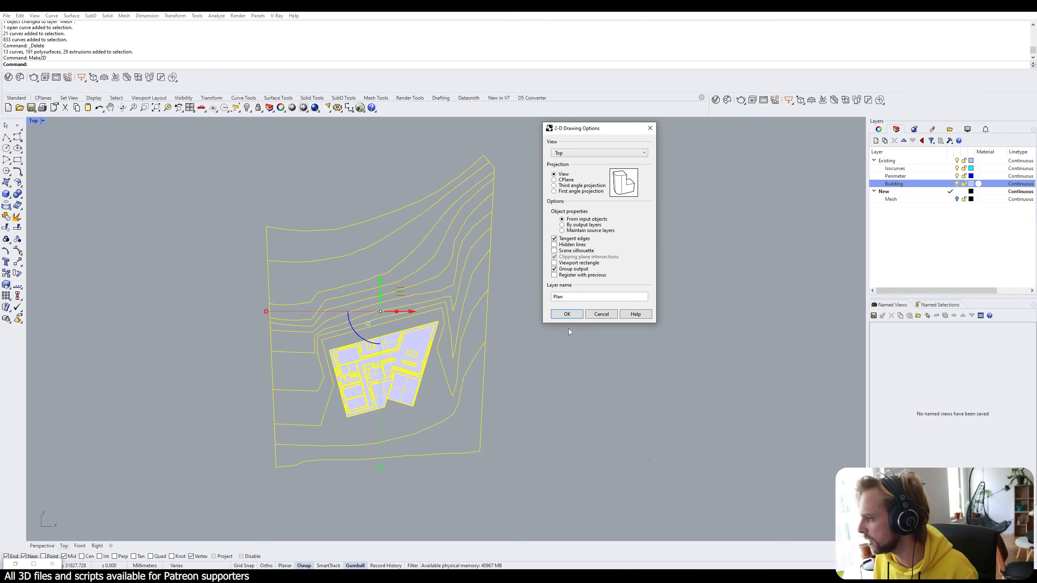
left_click(567, 314)
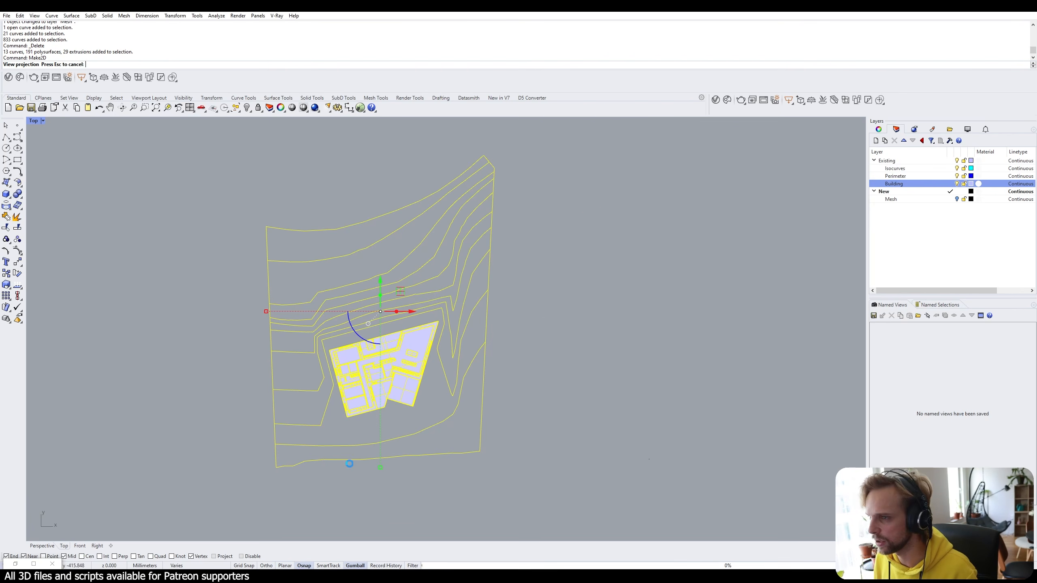
scroll(467, 283, "down", 10)
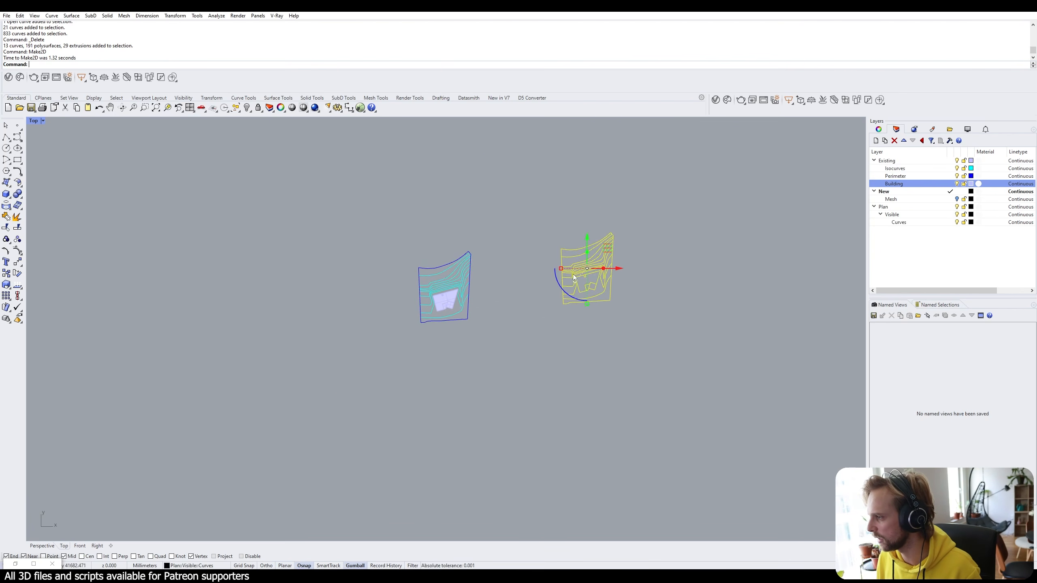
Move the 2D drawing beside the original model and deselect it.
scroll(600, 261, "up", 8)
left_click_drag(652, 241, 469, 283)
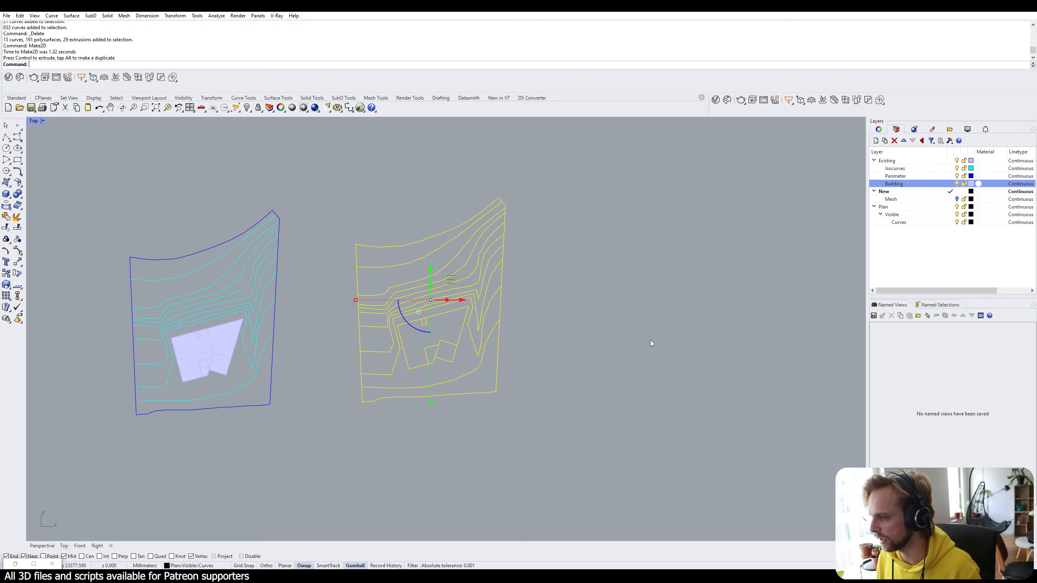
key("Escape")
scroll(272, 371, "up", 4)
scroll(543, 354, "down", 8)
Set the grouped plan curves' Display Color and Print Color to By Layer.
left_click_drag(678, 412, 449, 229)
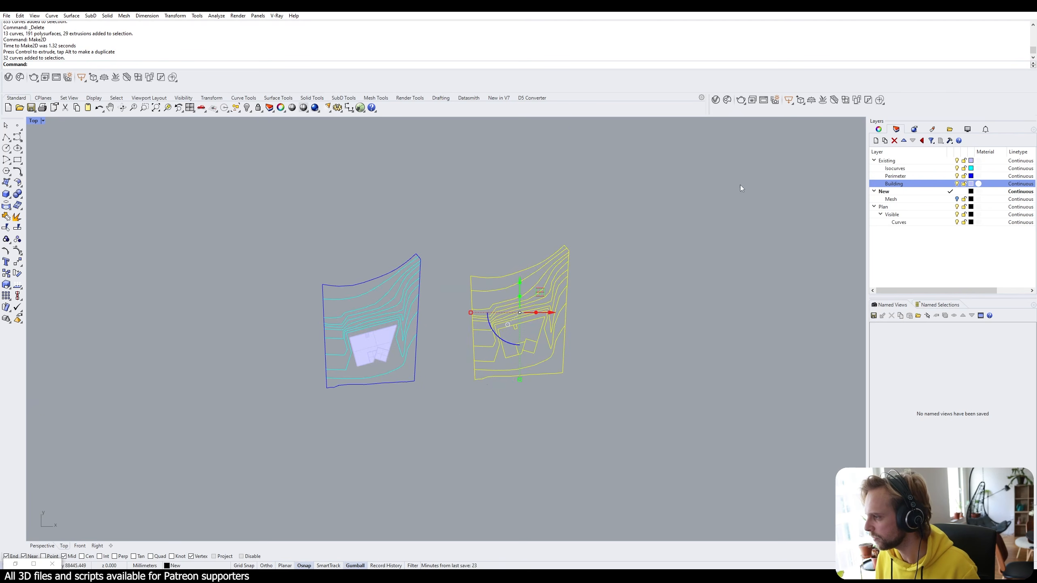
left_click(878, 129)
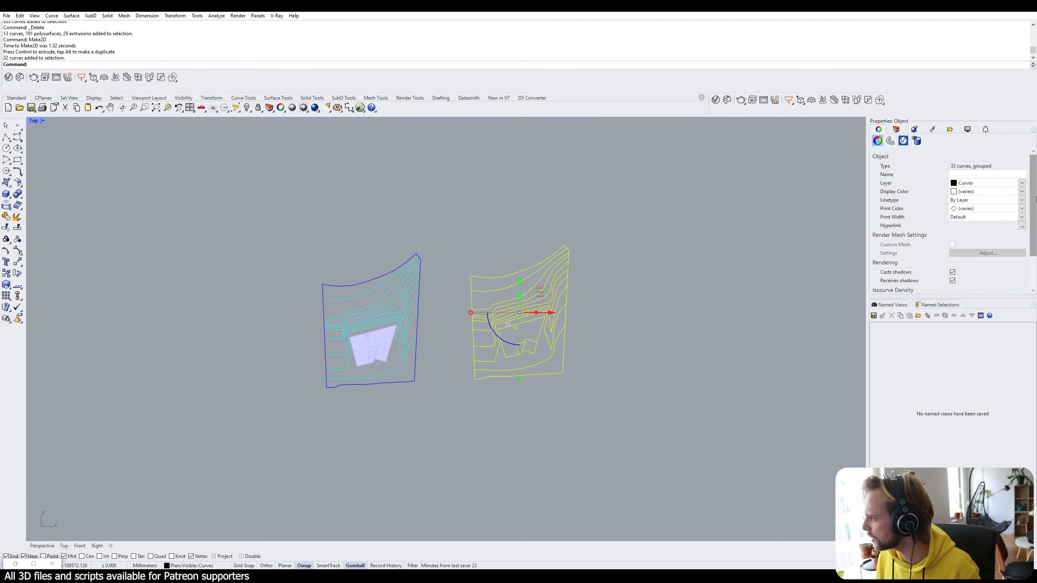
left_click(1022, 191)
left_click(985, 200)
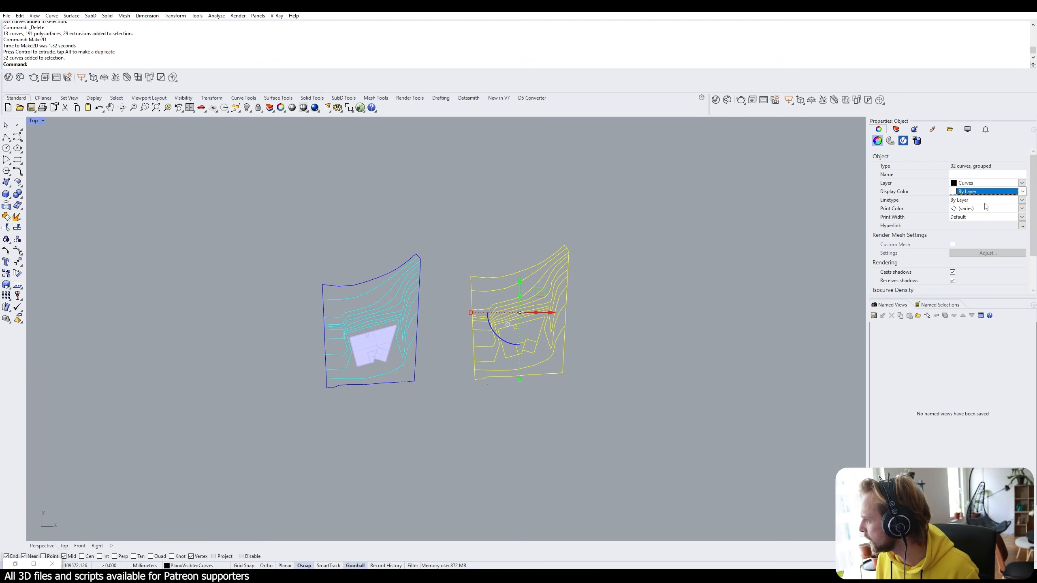
left_click(1022, 208)
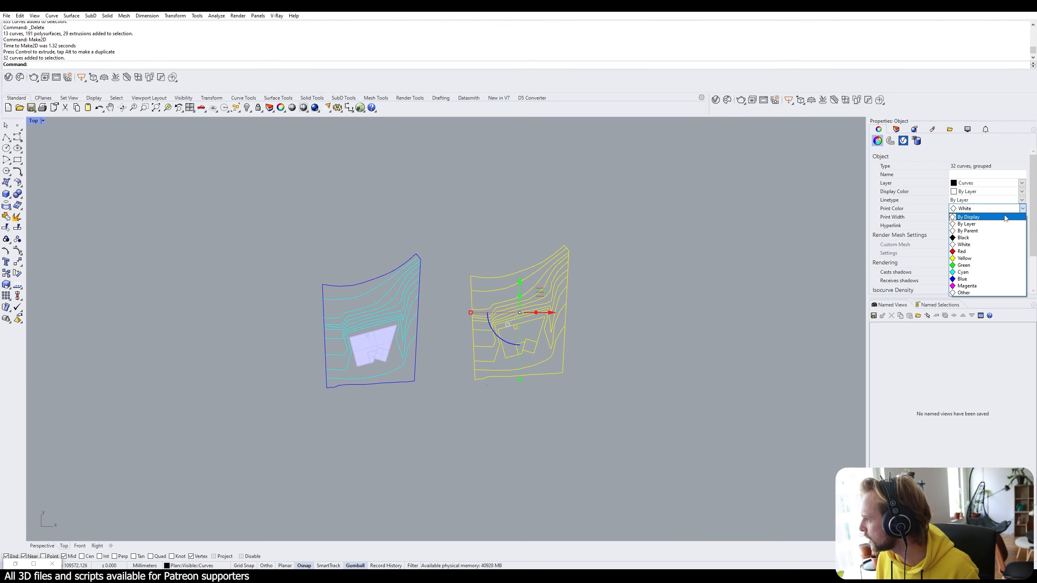
left_click(1002, 224)
Deselect and zoom in on the black plan drawing.
left_click(629, 262)
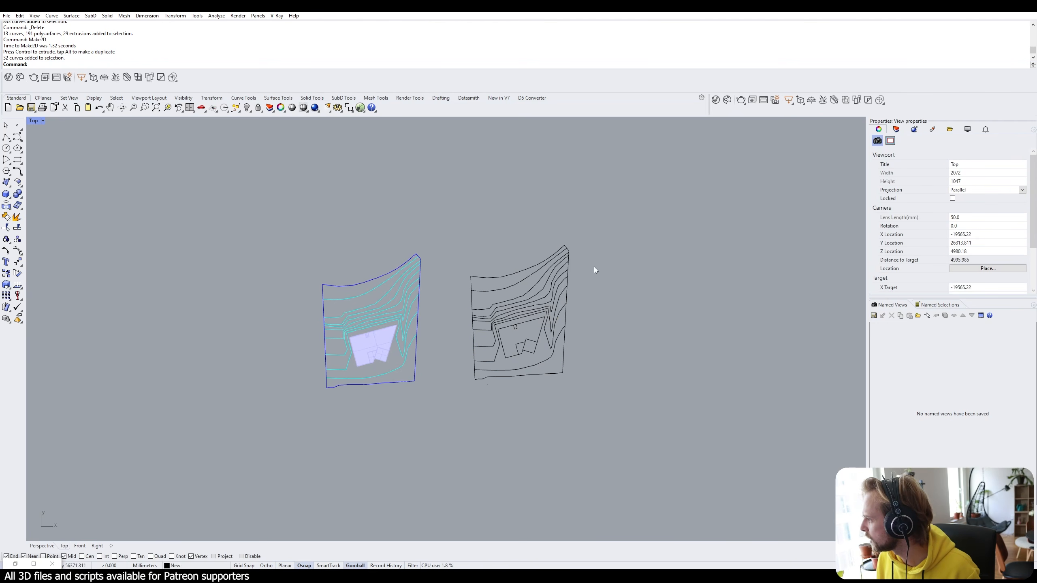
scroll(531, 328, "up", 6)
scroll(656, 268, "up", 3)
right_click_drag(656, 269, 608, 299)
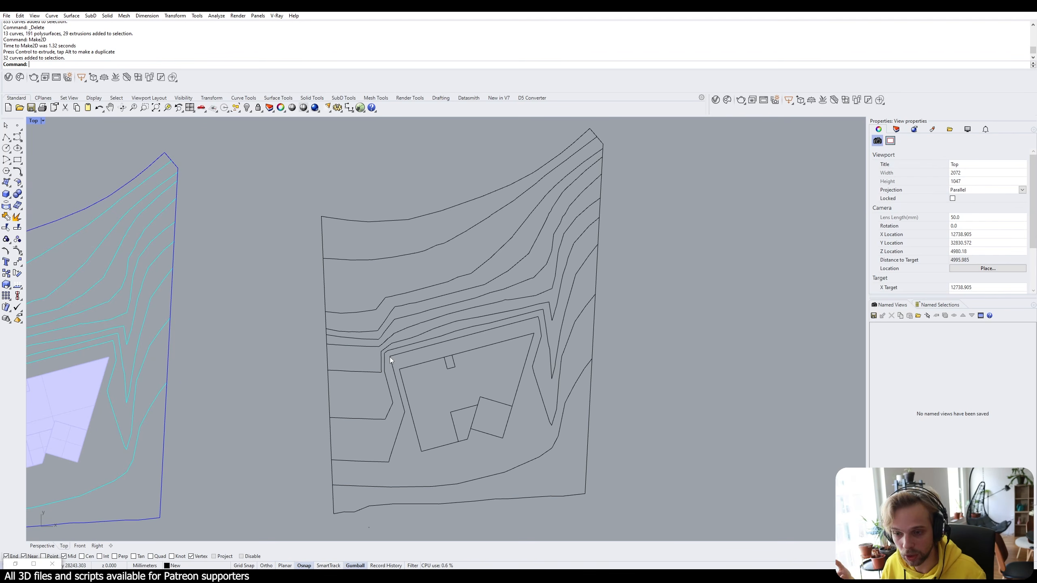
scroll(466, 318, "up", 5)
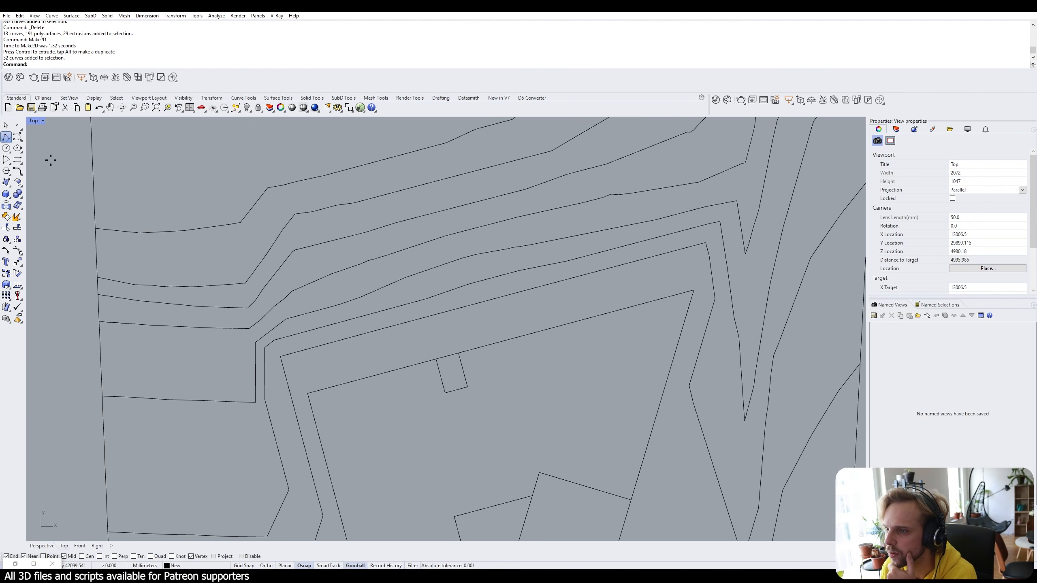
Draw a straight polyline from above the contours down to the small square's corner.
left_click(7, 138)
left_click(435, 358)
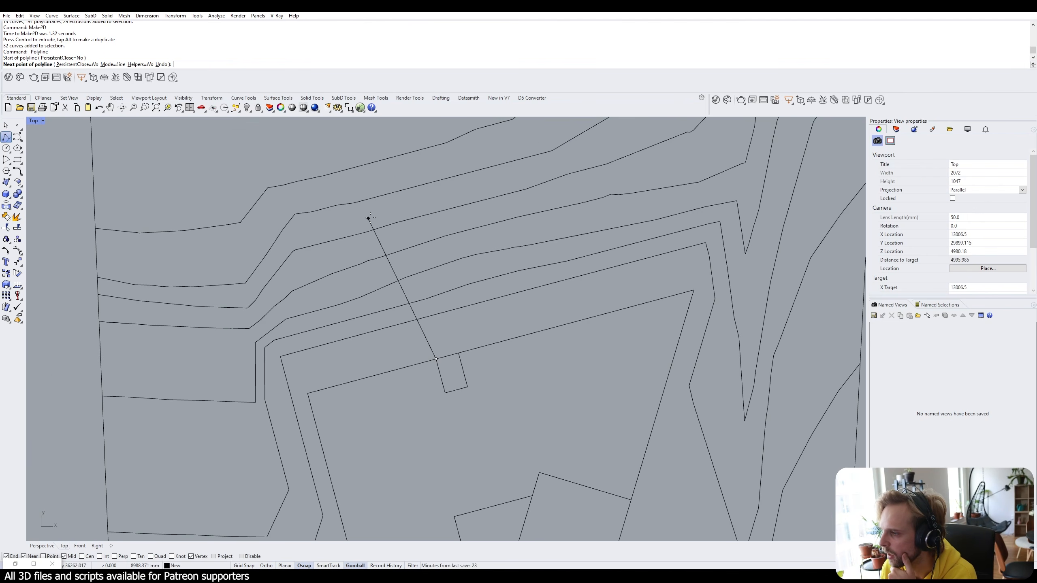
right_click(388, 192)
right_click(387, 191)
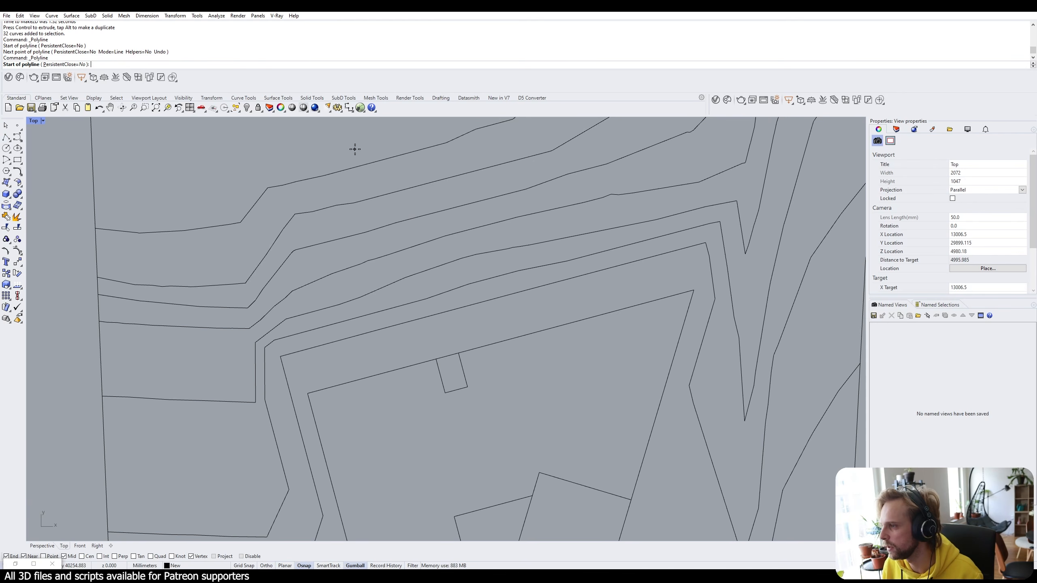
left_click(379, 145)
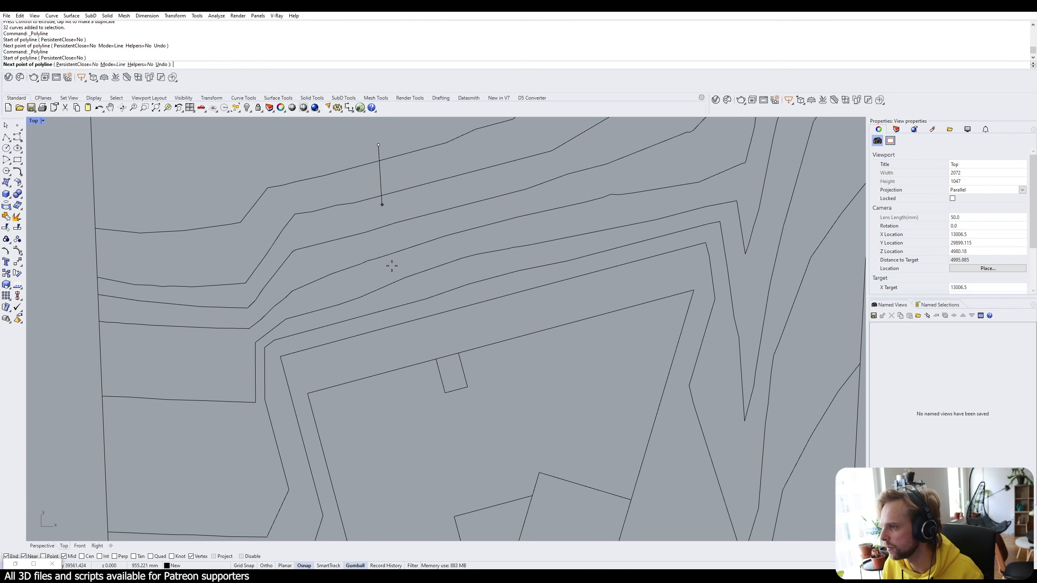
left_click(435, 360)
right_click(436, 360)
Maximize the Perspective view and orbit to inspect the building facade and roof.
scroll(437, 361, "down", 5)
scroll(73, 381, "up", 5)
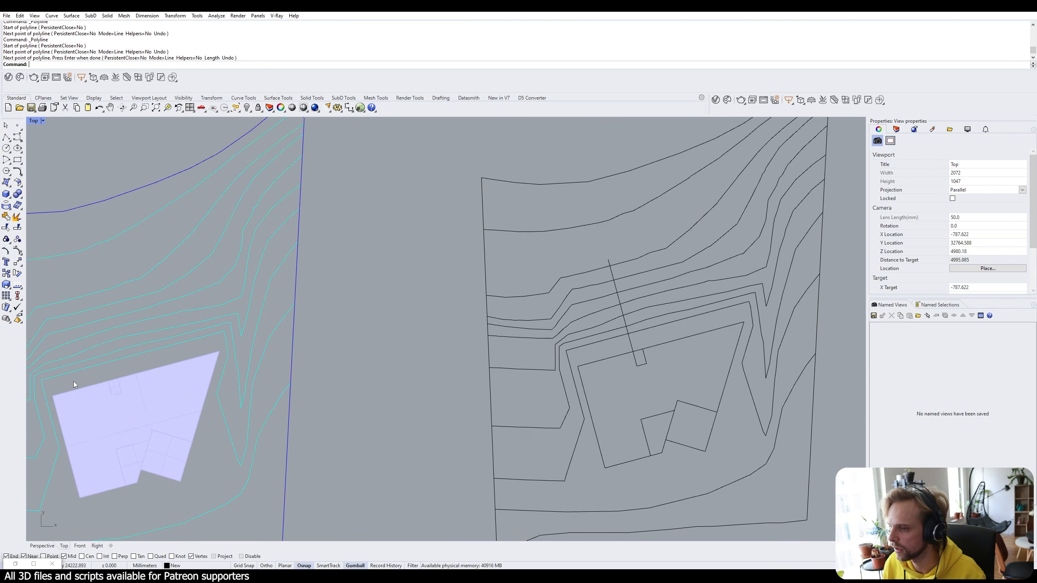
double_click(34, 121)
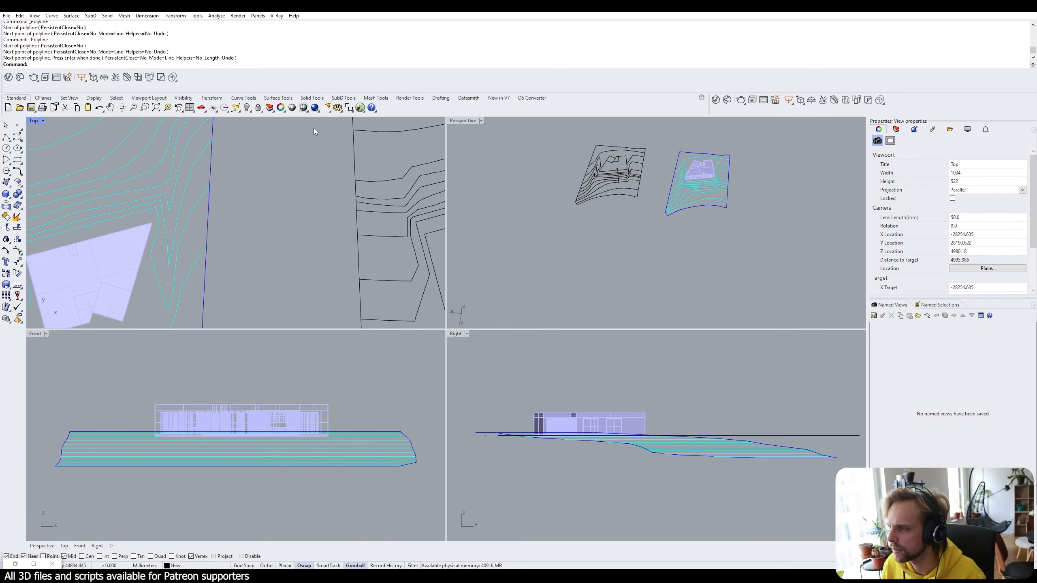
double_click(457, 121)
scroll(559, 243, "up", 15)
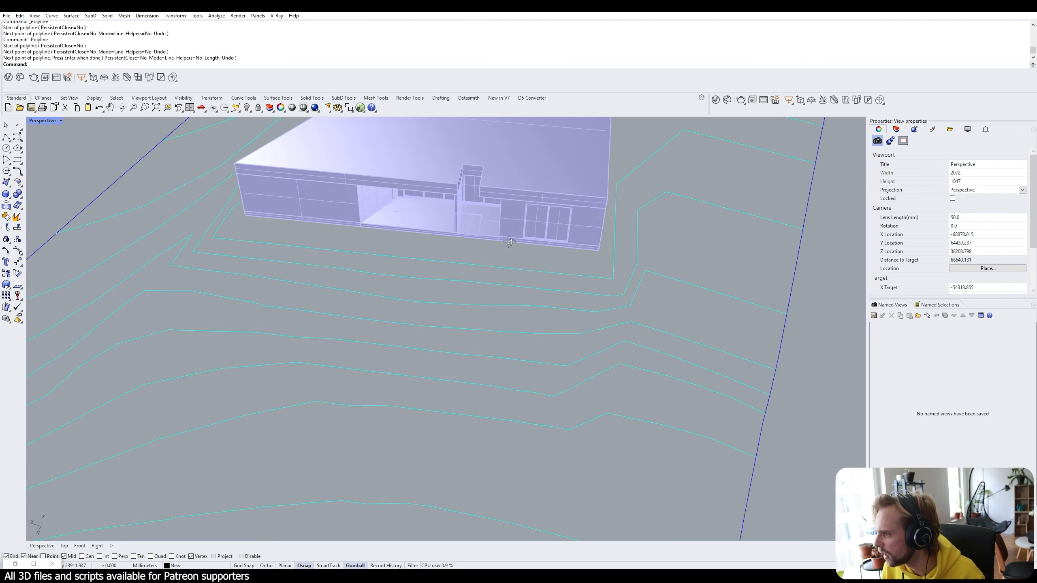
scroll(484, 228, "down", 6)
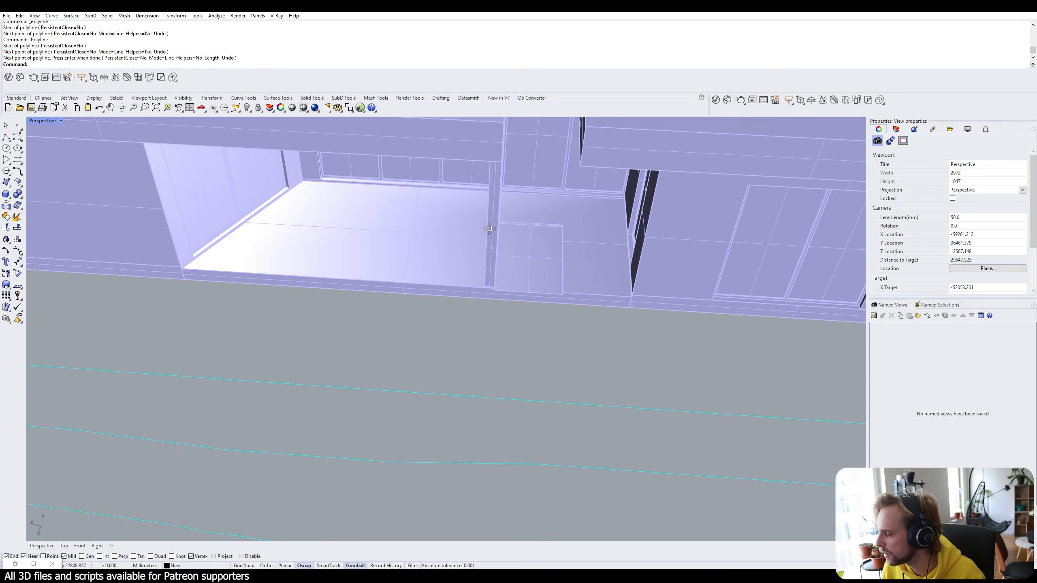
right_click_drag(498, 288, 463, 225)
scroll(502, 265, "down", 4)
scroll(464, 224, "up", 6)
scroll(400, 216, "down", 4)
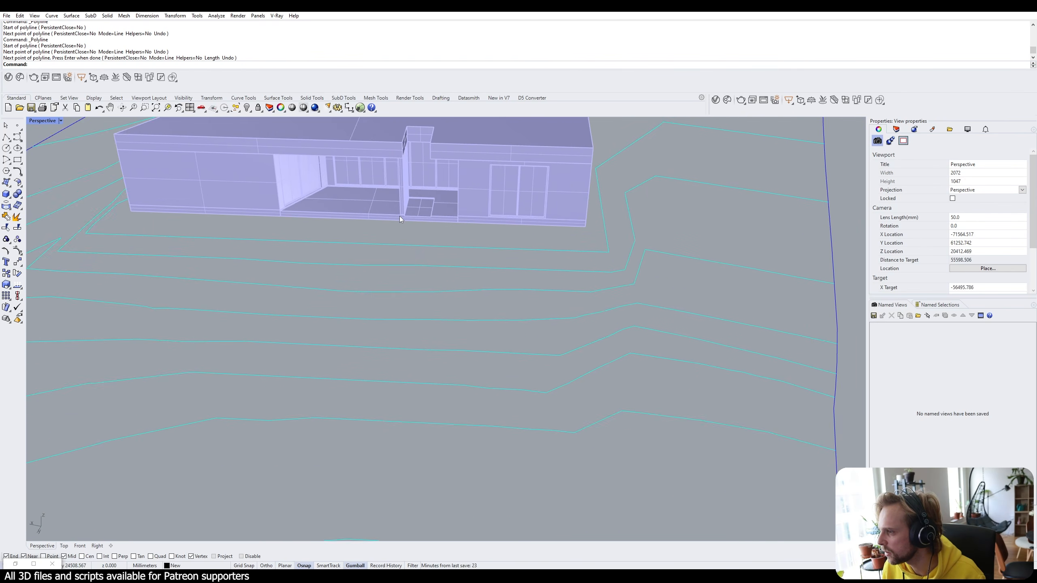
right_click_drag(399, 216, 527, 313)
scroll(421, 262, "up", 8)
scroll(418, 255, "down", 20)
Copy the path line from its end point to the small square's other corner.
scroll(306, 291, "up", 5)
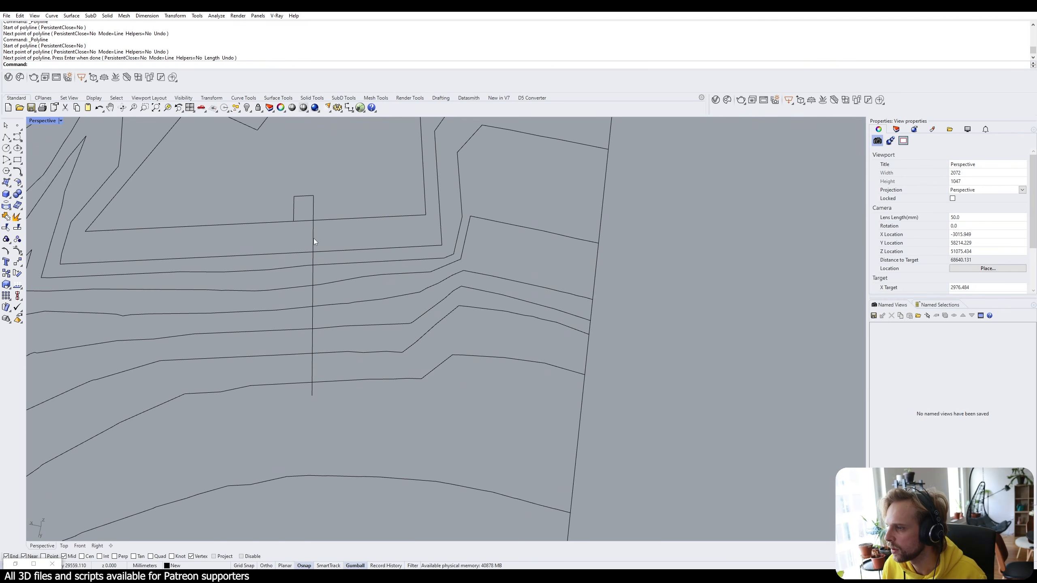
left_click(313, 238)
type("copy")
key("Return")
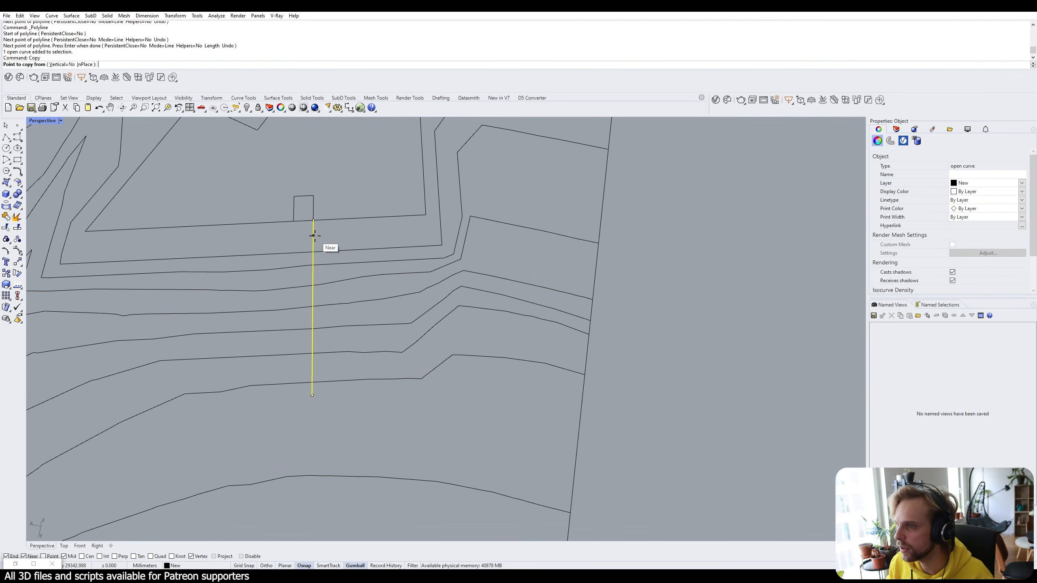
left_click(313, 221)
left_click(294, 221)
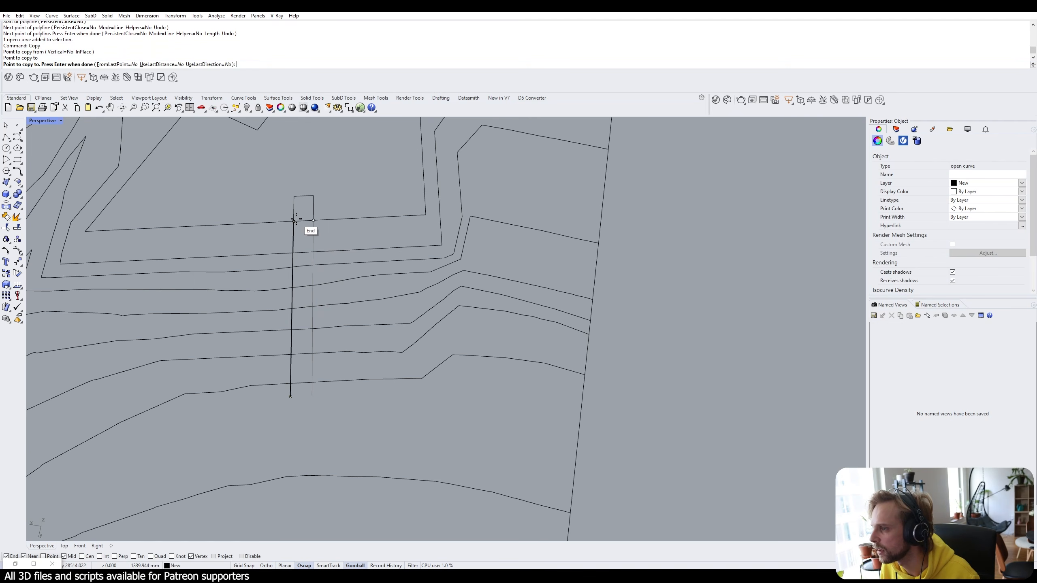
key("Return")
scroll(449, 243, "down", 4)
scroll(442, 257, "up", 6)
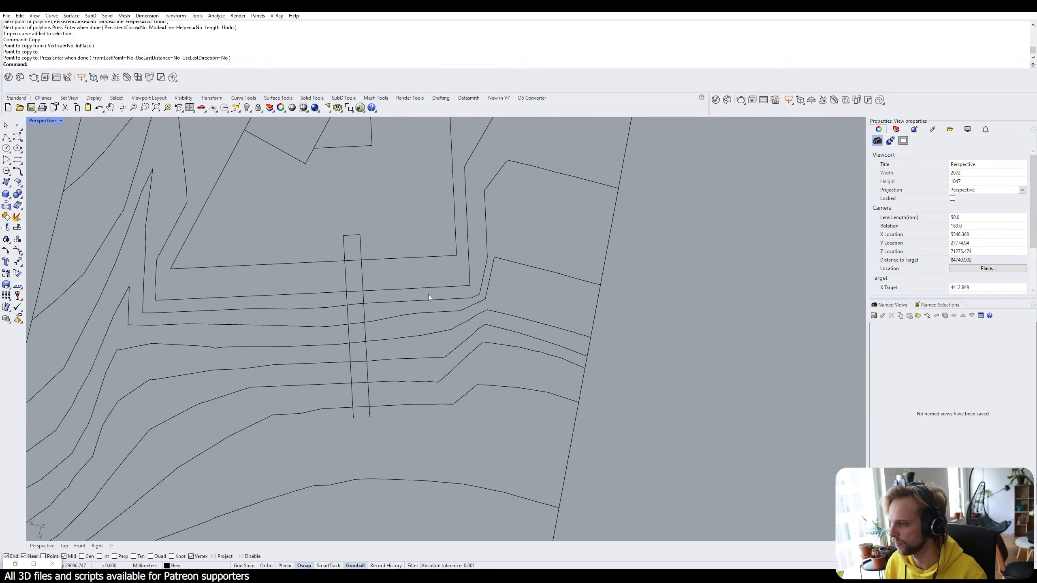
Select both parallel path lines to check them, then clear the selection.
left_click_drag(419, 253, 309, 247)
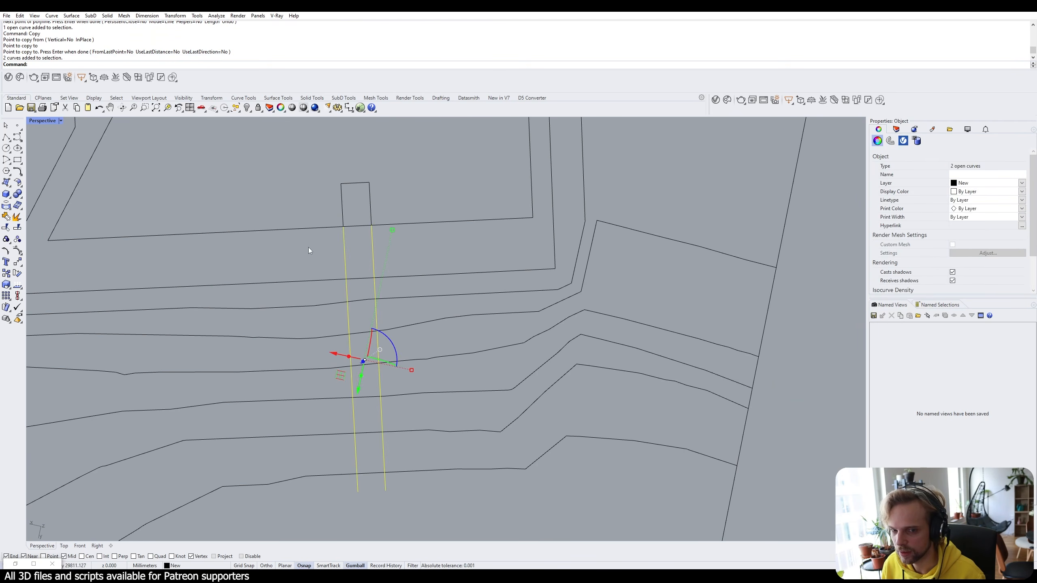
scroll(426, 306, "down", 5)
scroll(351, 323, "up", 4)
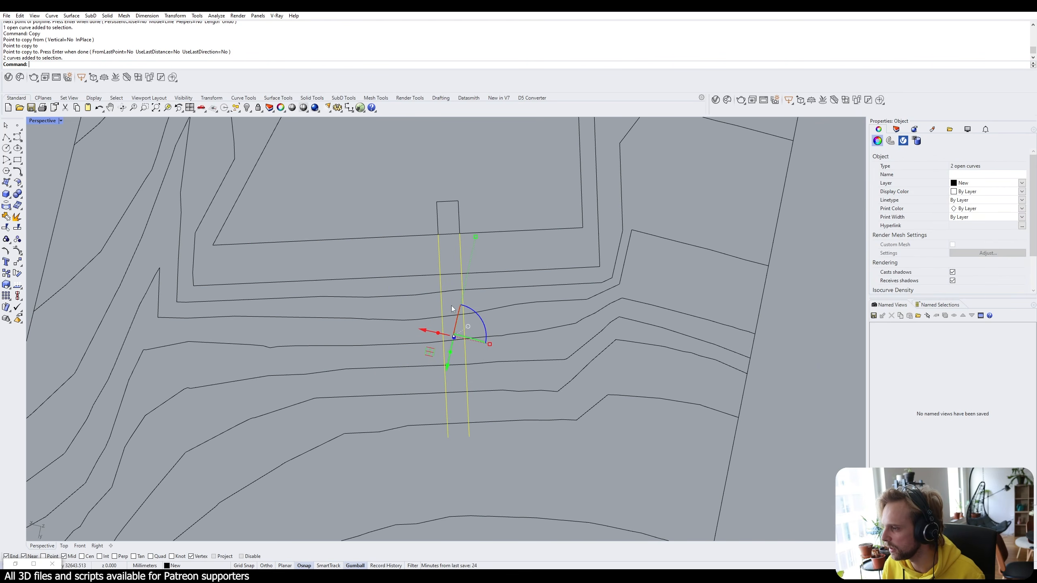
key("Escape")
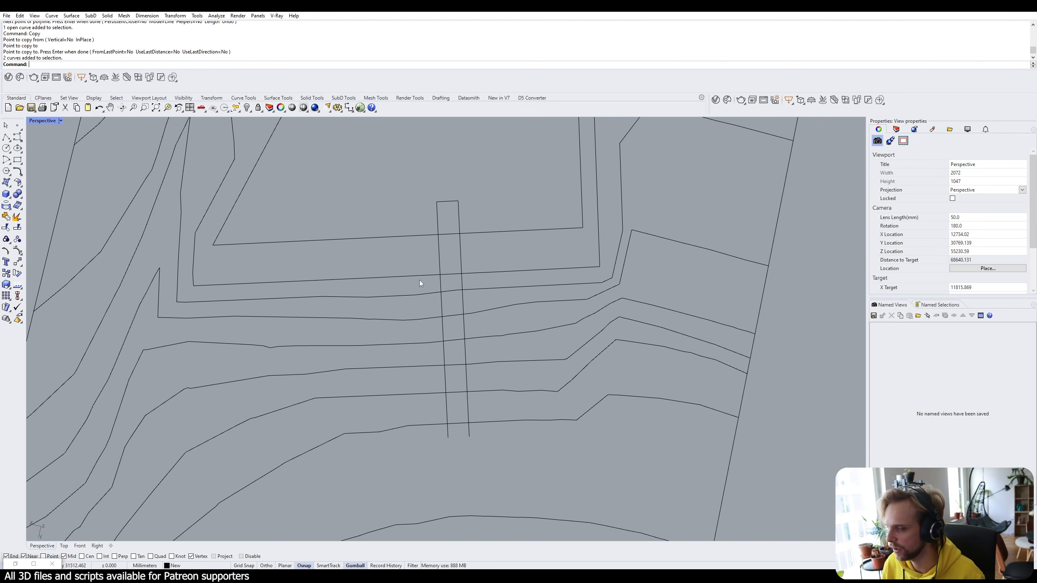
scroll(431, 375, "up", 2)
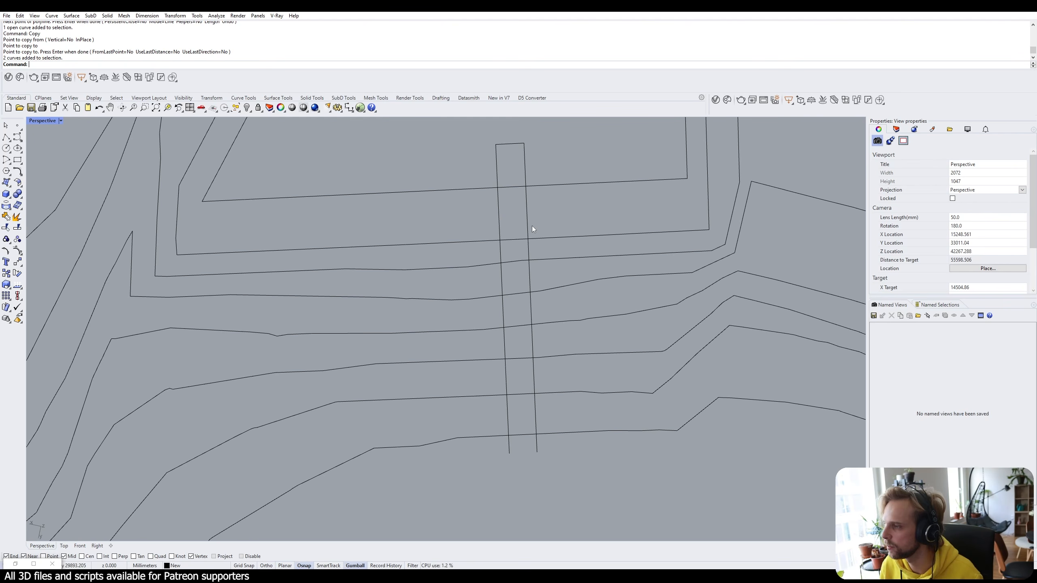
Copy the left path line to four points leftward along the top edge.
left_click(497, 223)
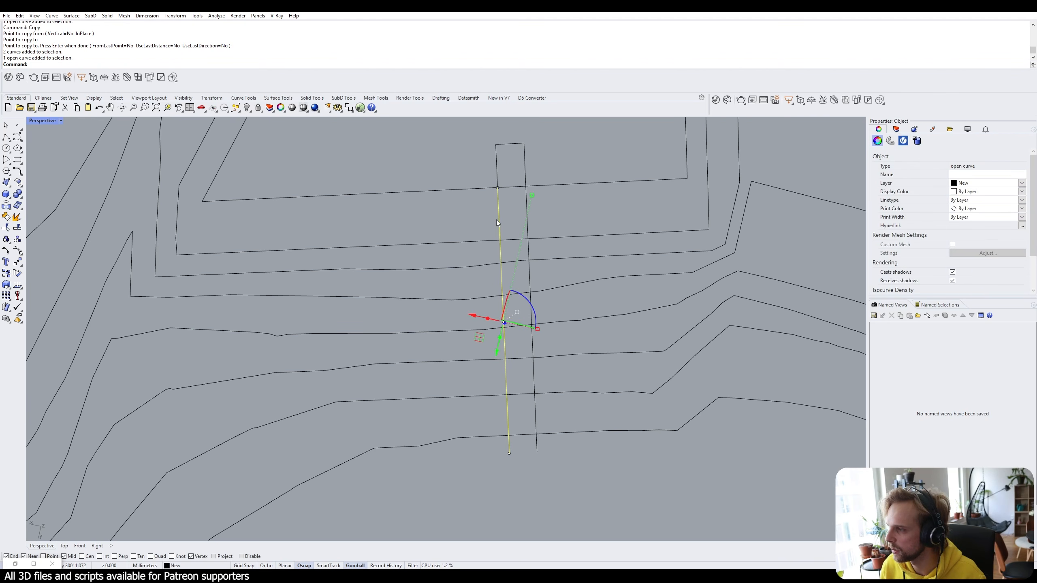
type("opy")
key("Return")
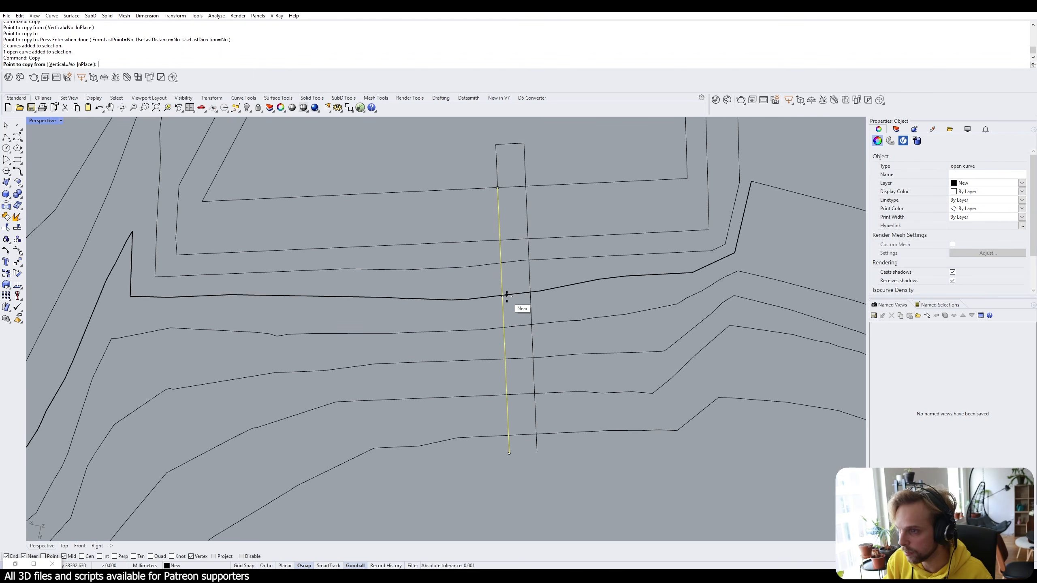
left_click(499, 189)
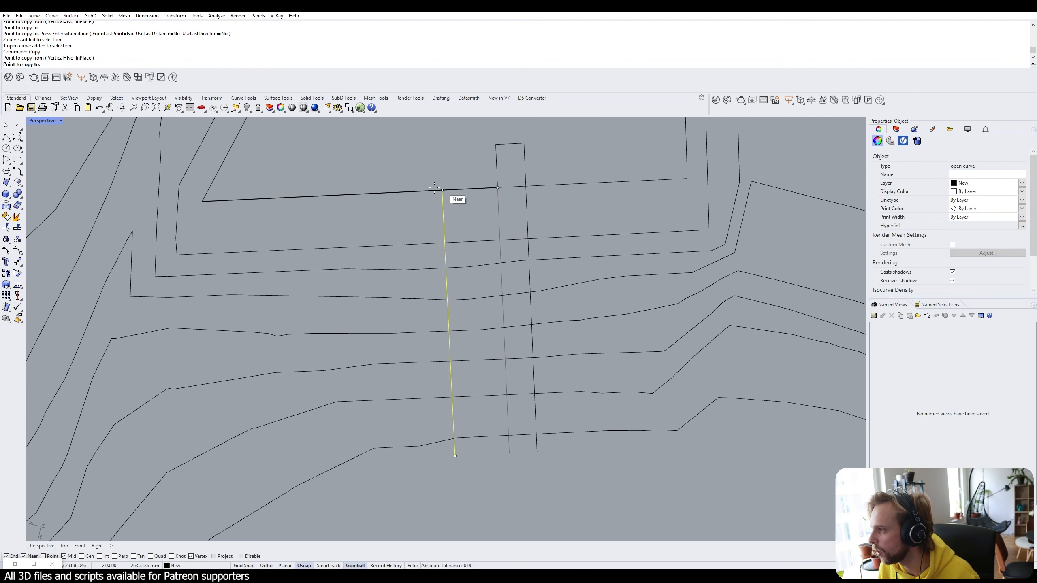
left_click(415, 191)
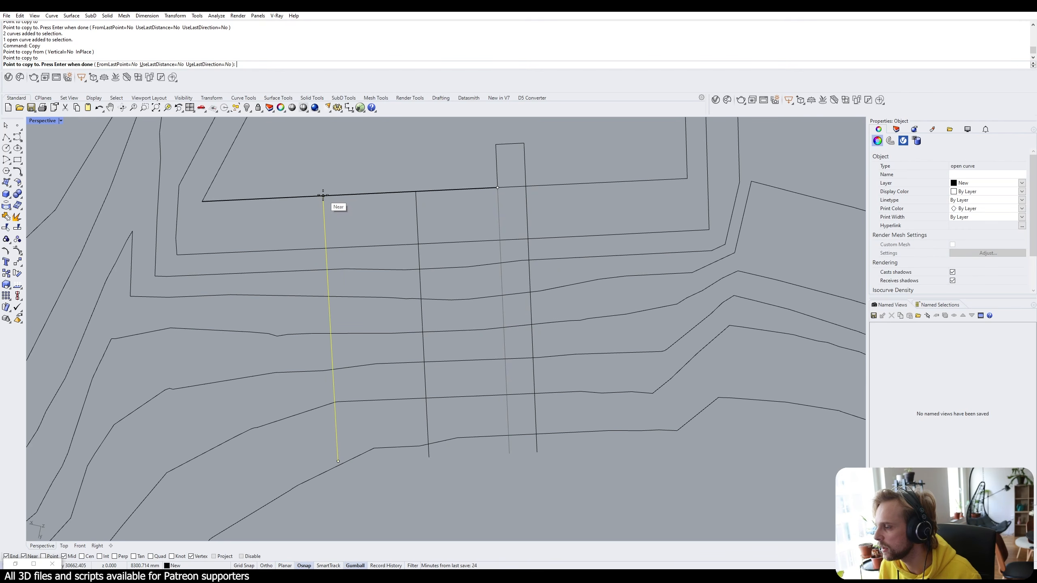
left_click(324, 196)
left_click(241, 200)
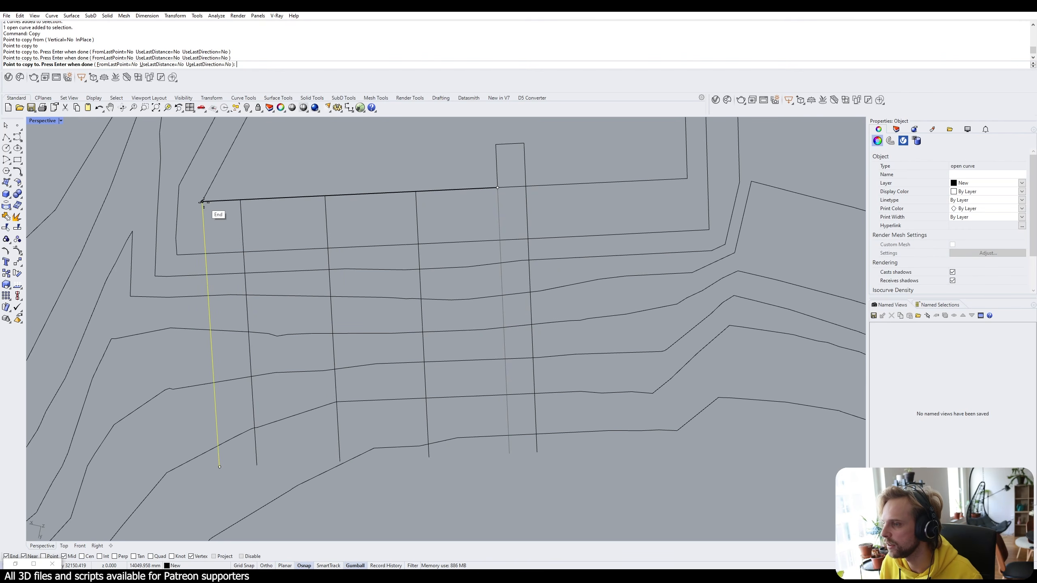
left_click(203, 201)
key("Return")
key("Escape")
Copy the right path line to two points further right along the edge.
left_click(526, 199)
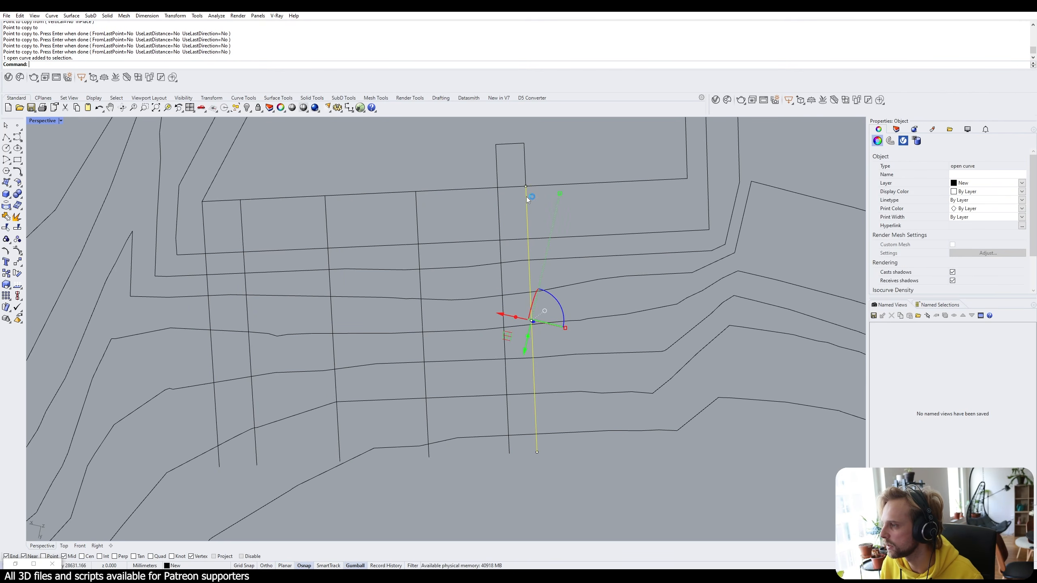
key("Return")
left_click(525, 187)
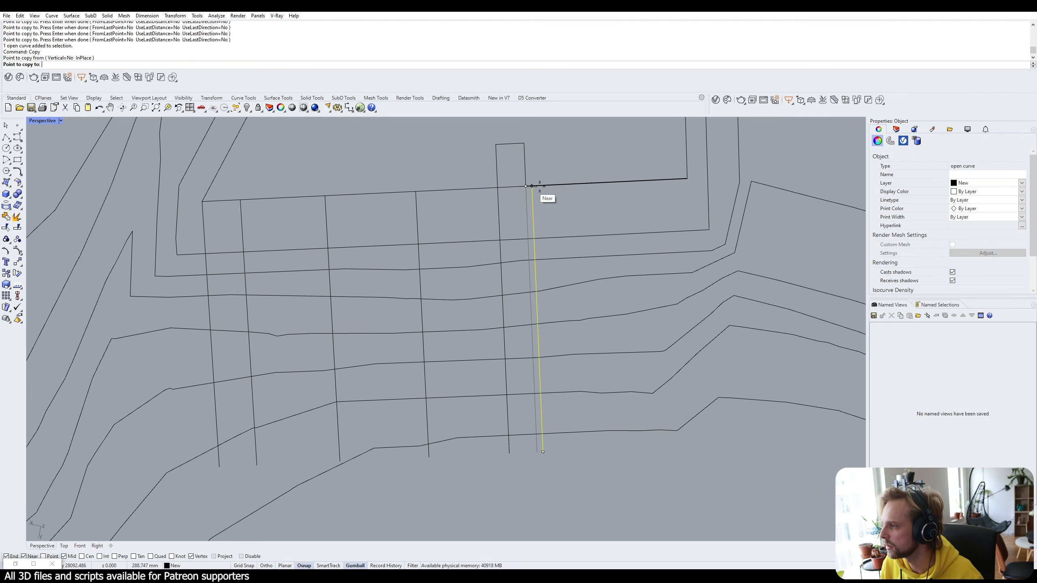
left_click(594, 183)
left_click(687, 179)
key("Return")
key("Escape")
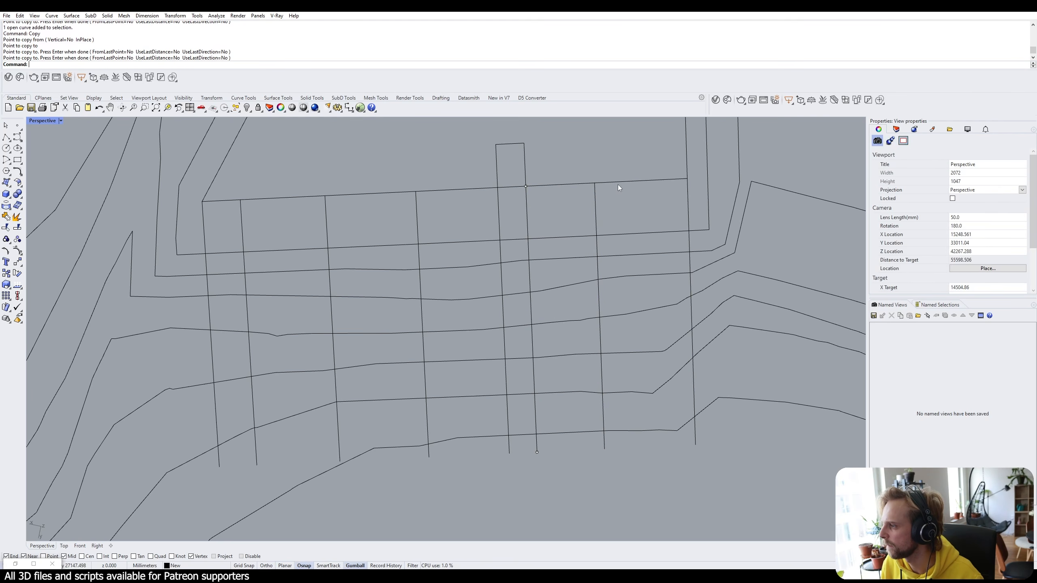
scroll(578, 208, "down", 5)
Leave the maximized Perspective and maximize the Top view showing the path-line grid.
scroll(574, 209, "up", 4)
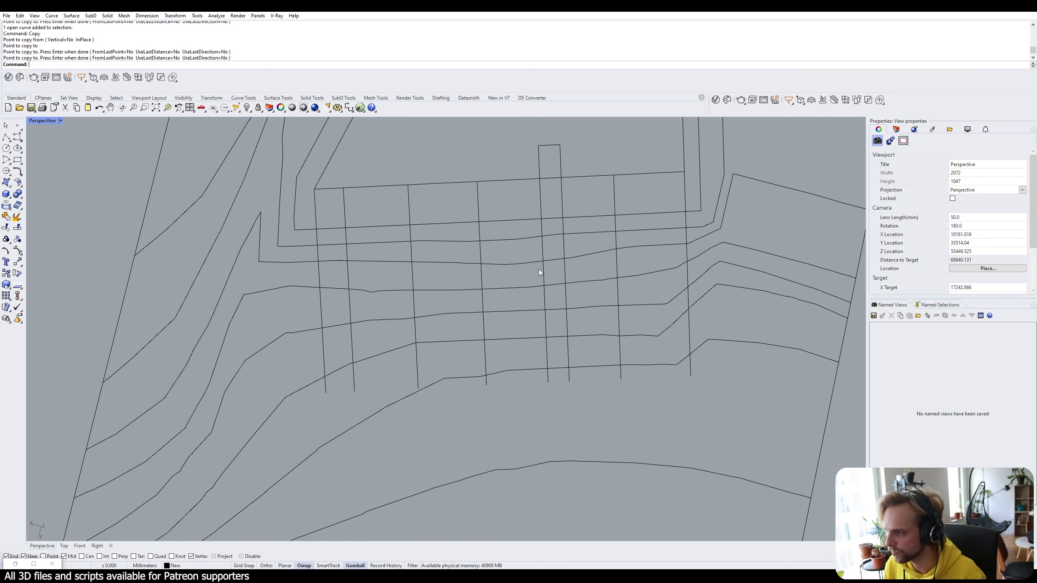
scroll(396, 273, "down", 5)
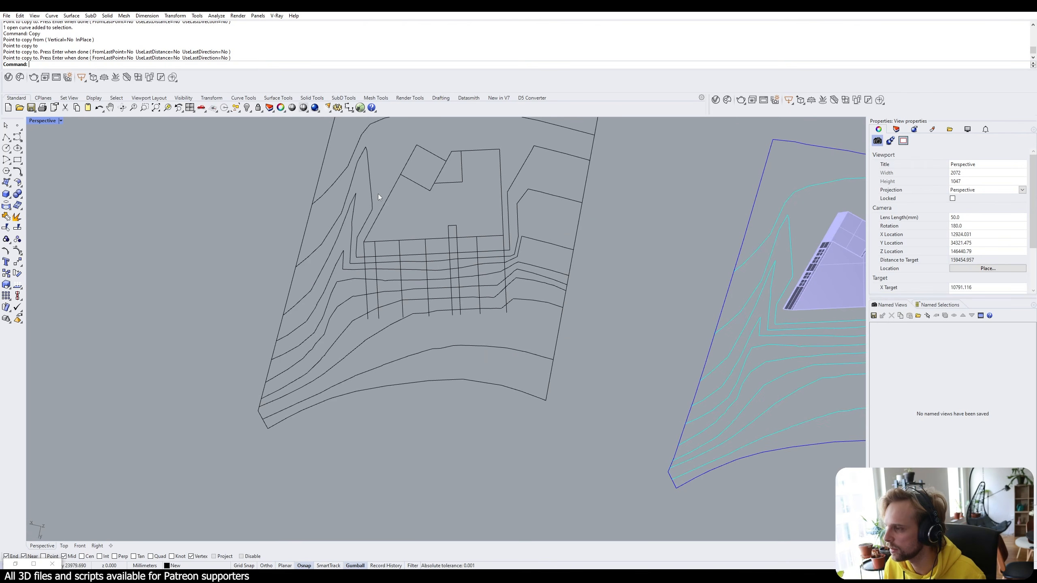
scroll(377, 262, "up", 2)
scroll(372, 246, "down", 3)
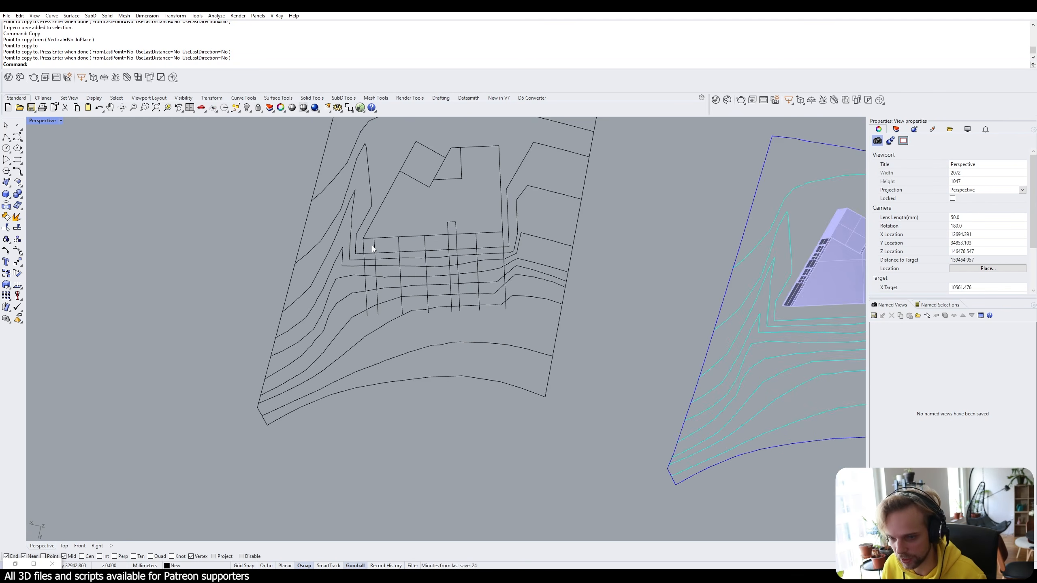
double_click(41, 120)
double_click(34, 120)
scroll(541, 279, "up", 5)
scroll(435, 246, "down", 3)
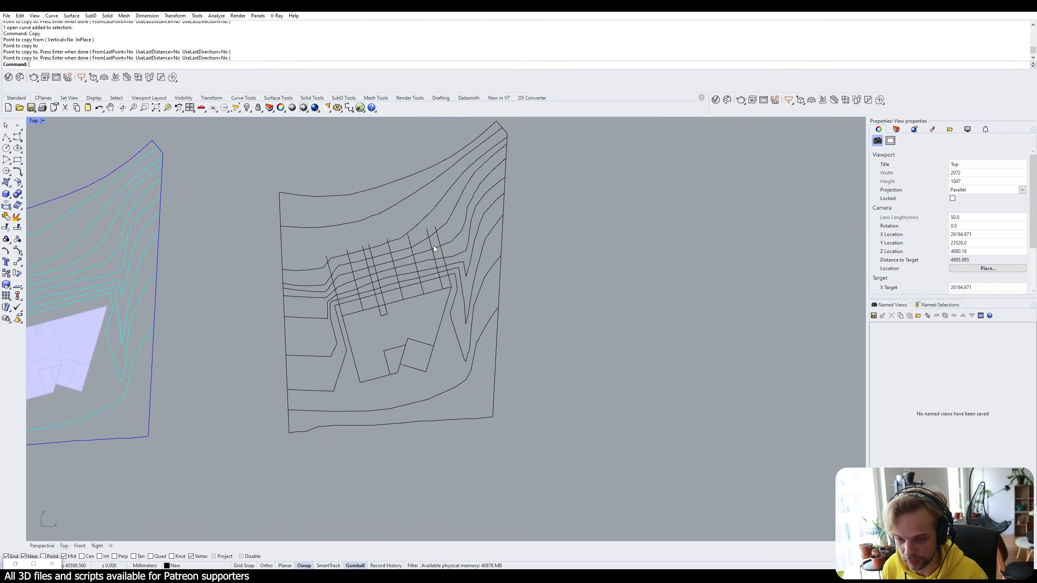
Show the SubD Tools toolbar and detach and close the V-Ray toolbar.
left_click(343, 97)
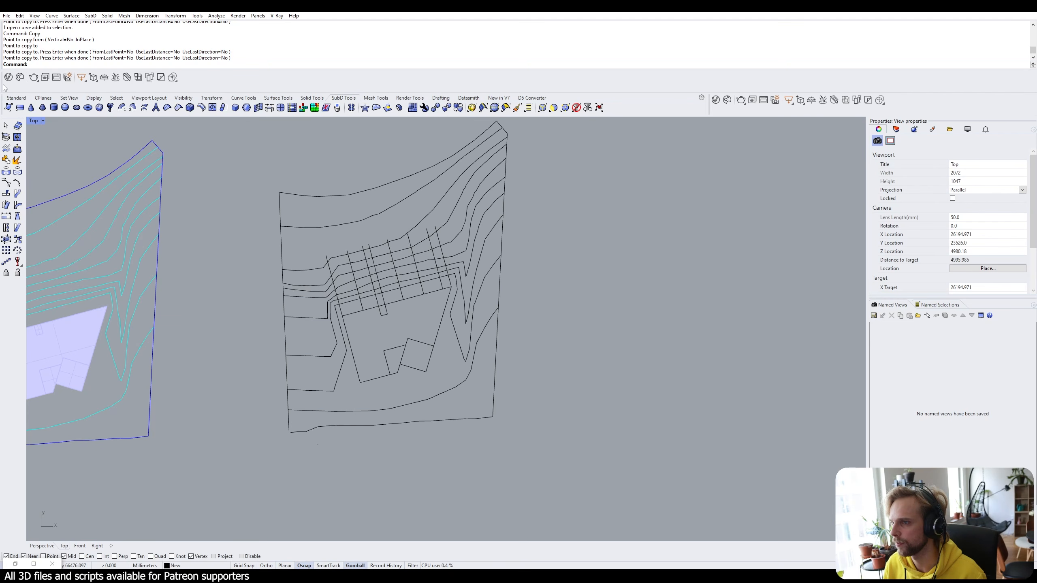
left_click_drag(2, 83, 548, 230)
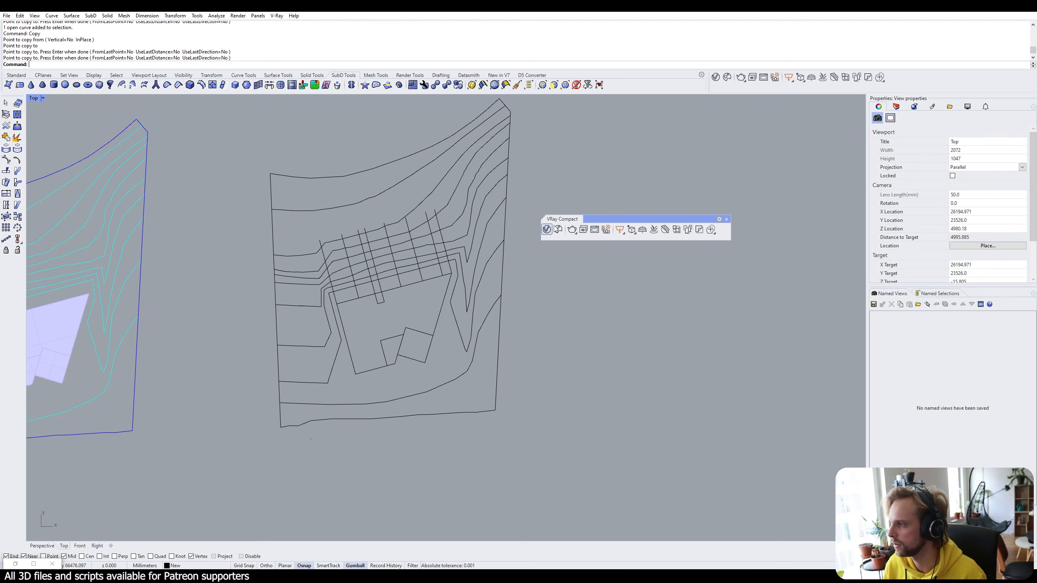
left_click(726, 221)
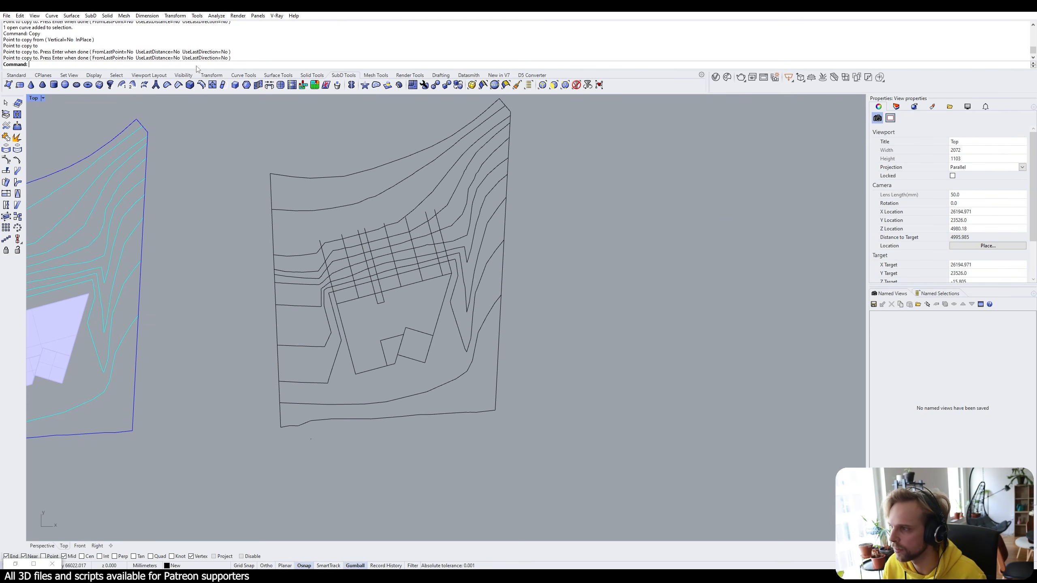
Start a Single SubD face, cancel the misplaced corner, and show the Layers panel.
left_click(11, 86)
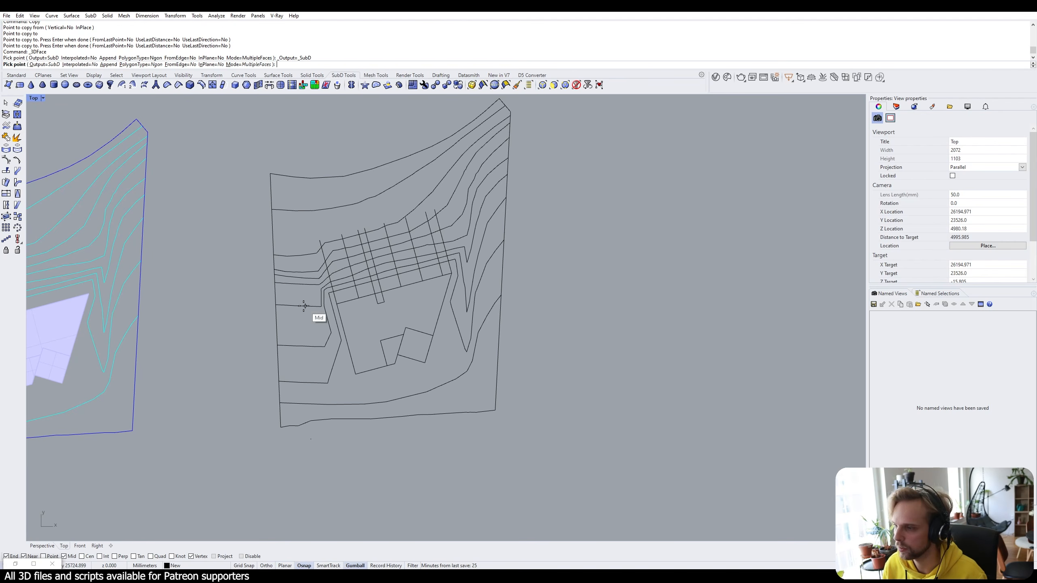
scroll(378, 282, "up", 10)
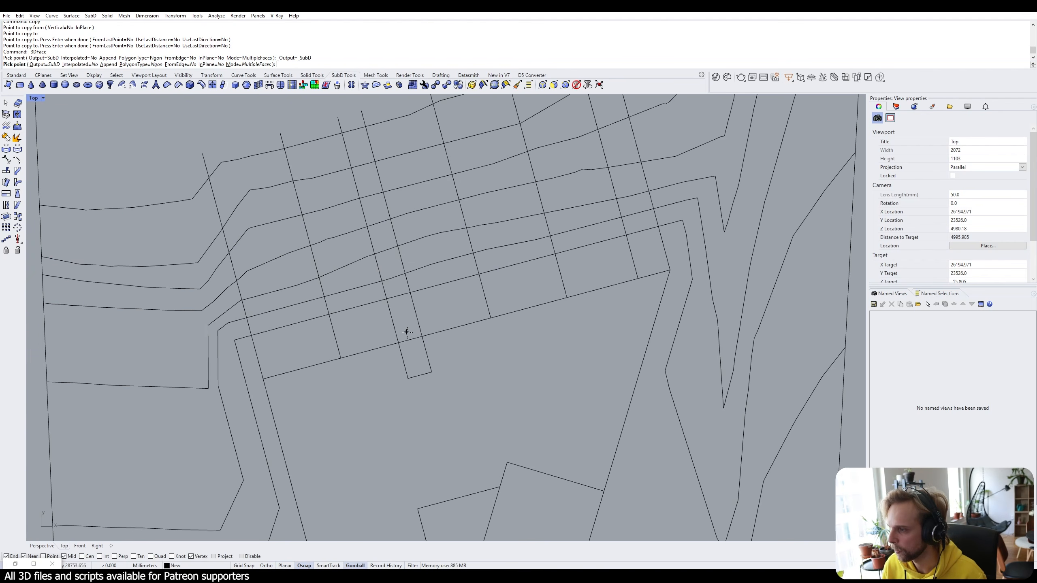
left_click(390, 351)
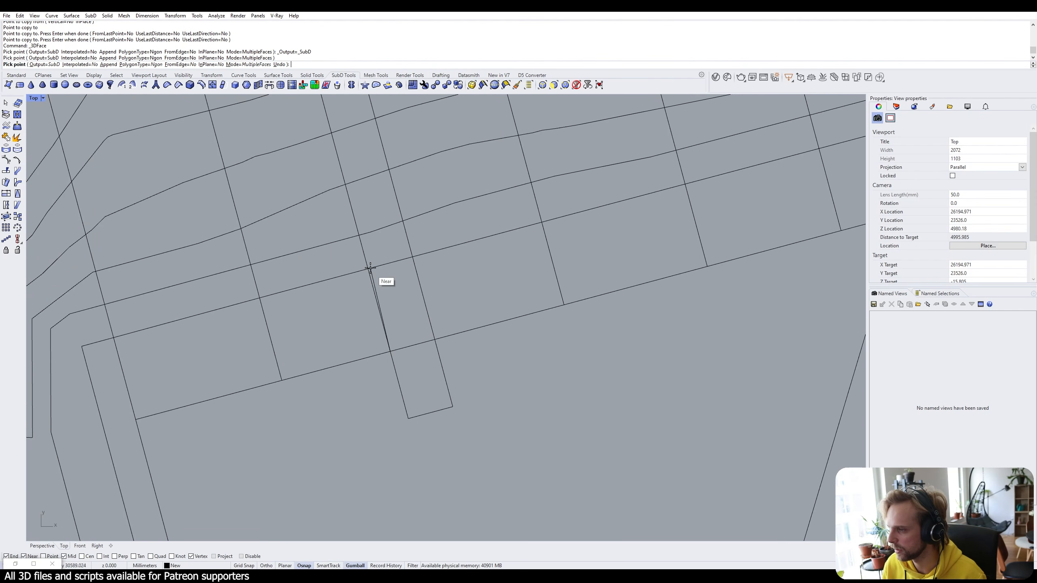
key("Return")
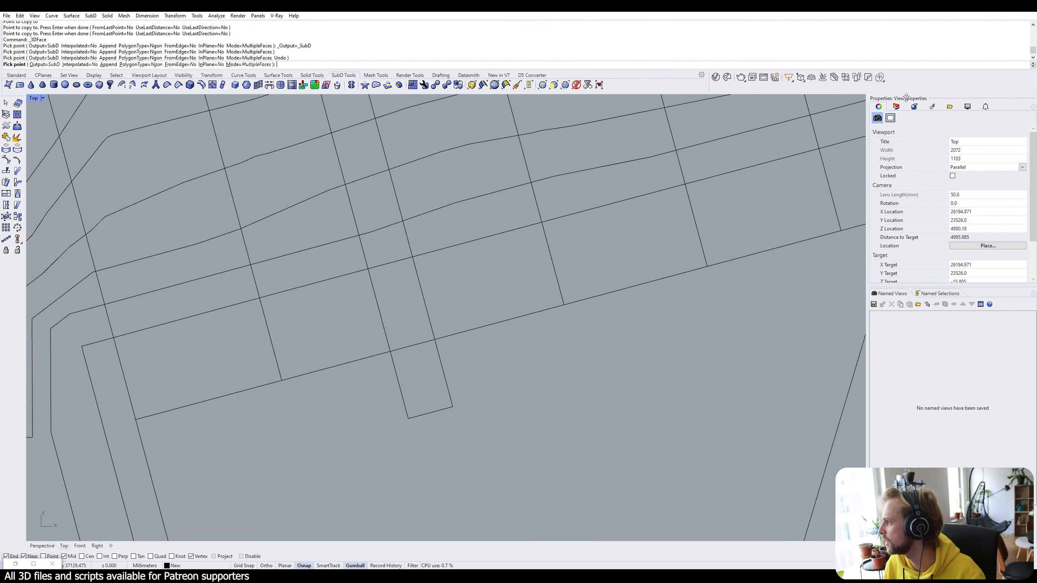
left_click(897, 107)
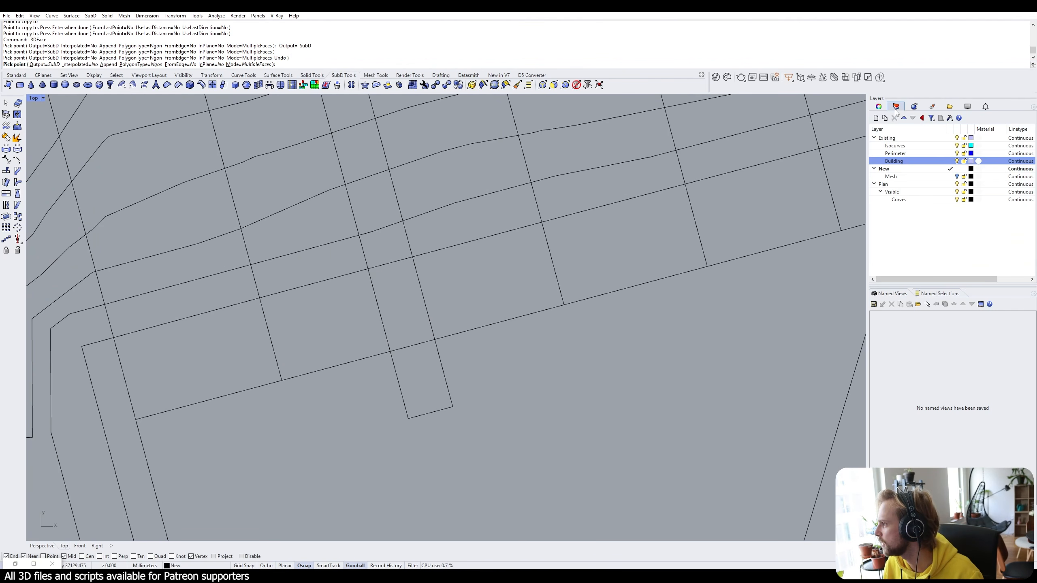
Add a new layer under the New layer, make it current, and rename it 'SubD'.
left_click(891, 185)
left_click(916, 171)
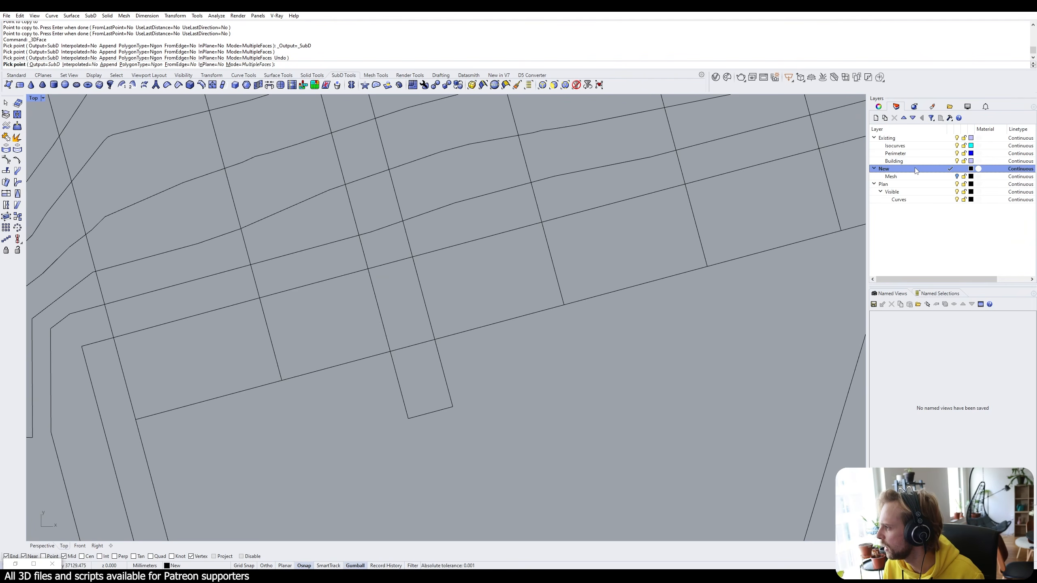
left_click(875, 118)
double_click(895, 184)
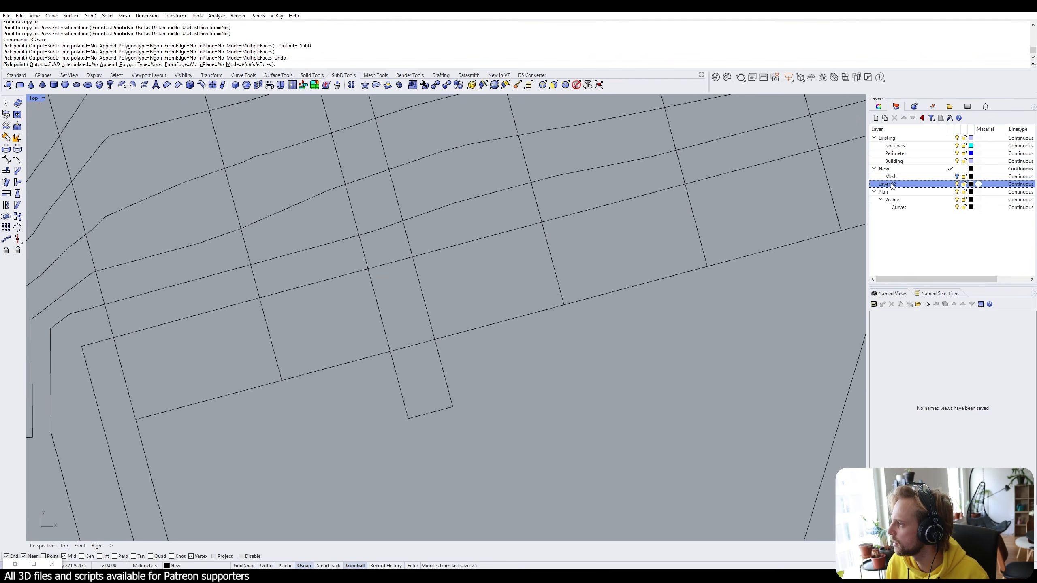
key("Escape")
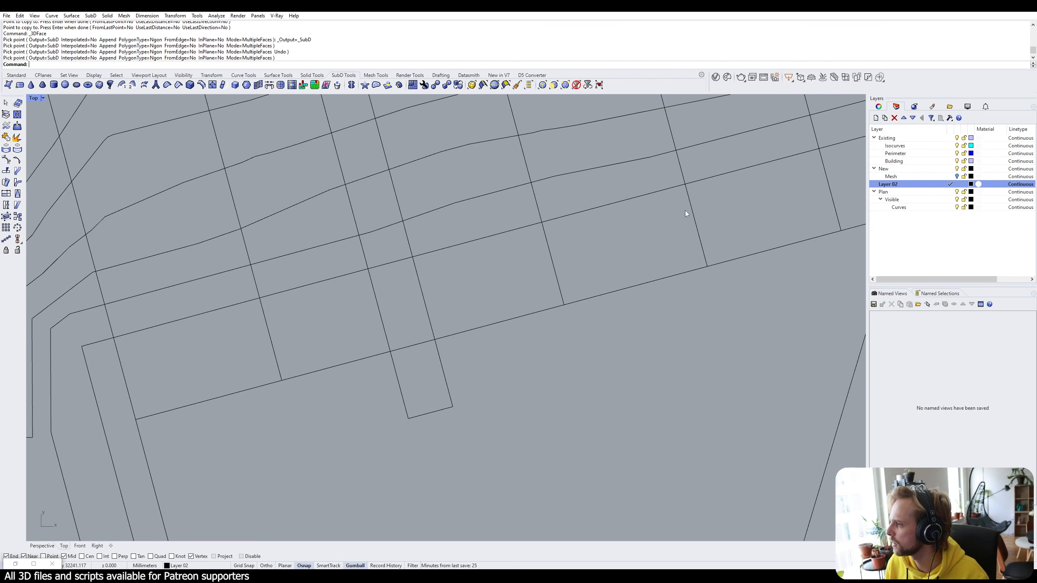
left_click(892, 185)
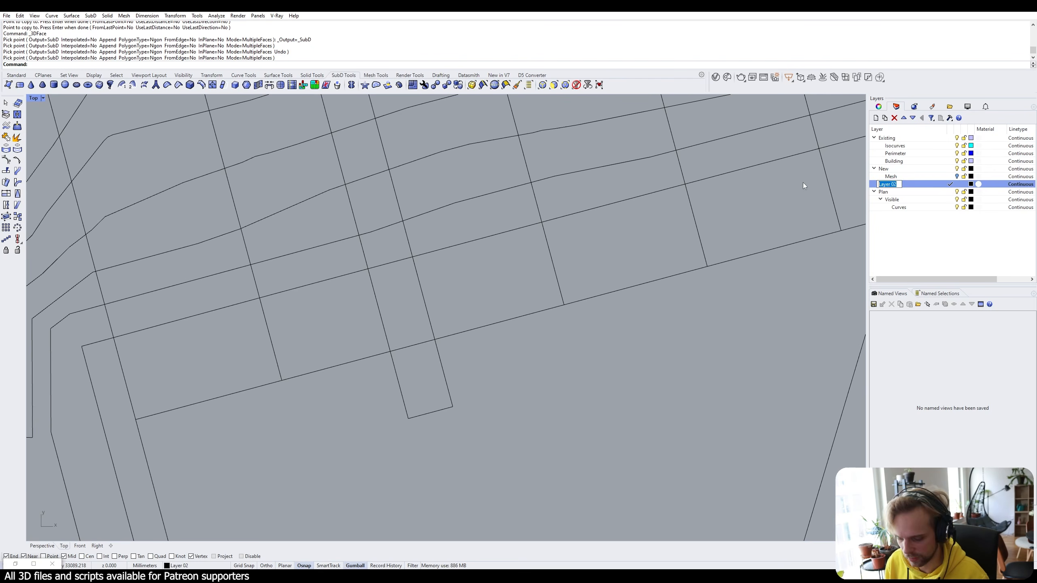
type("SubD")
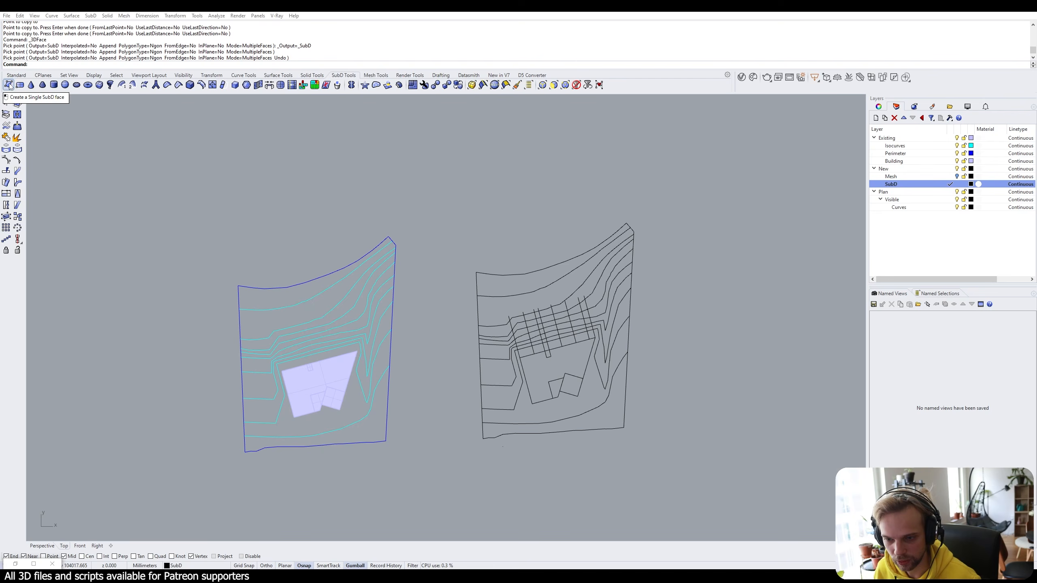
Rerun the SubD face command and discard the two misplaced corner picks.
right_click_drag(493, 259, 462, 211)
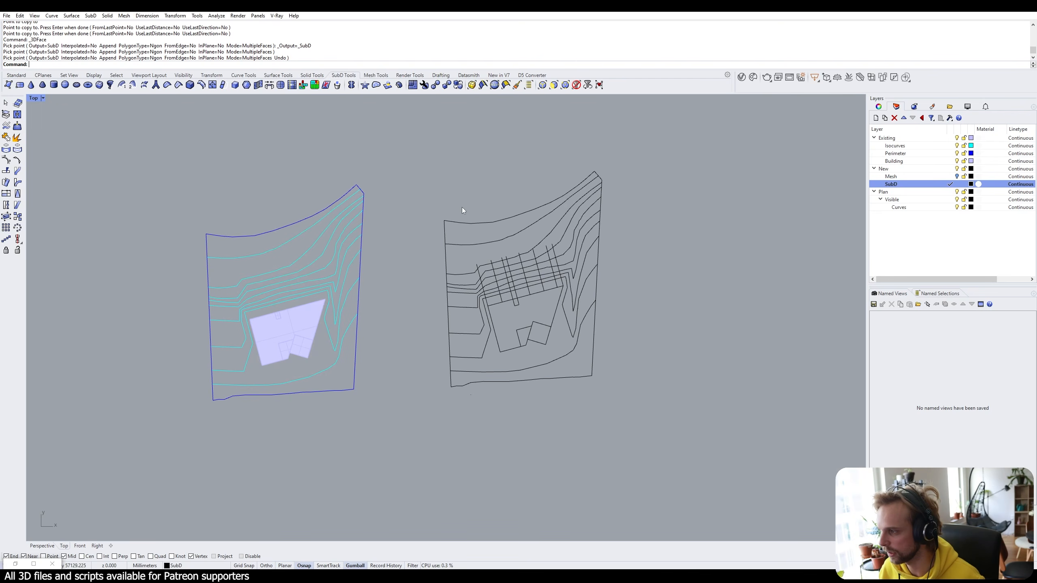
scroll(485, 270, "up", 6)
key("Up")
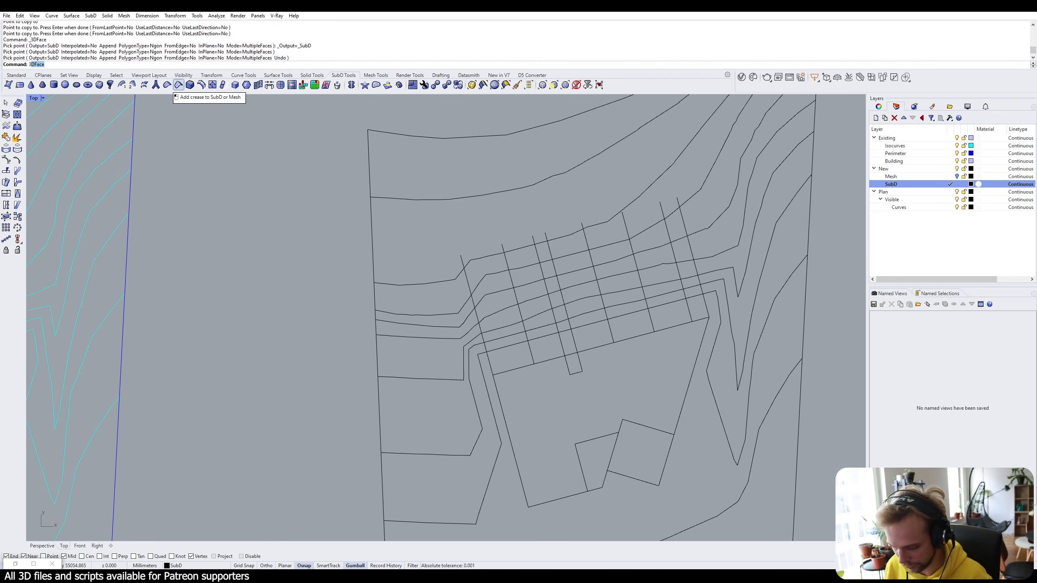
key("Return")
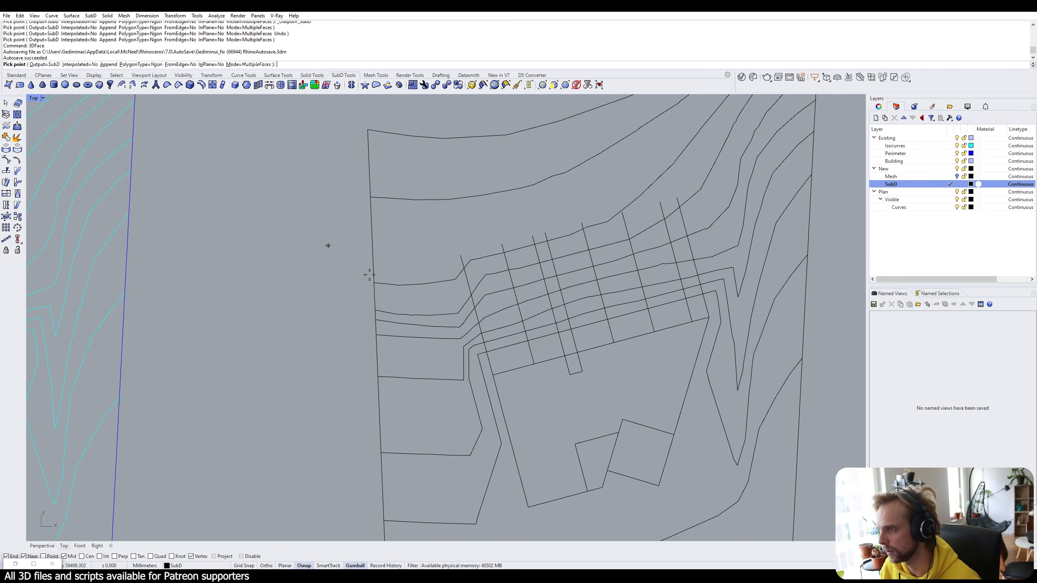
scroll(507, 420, "up", 5)
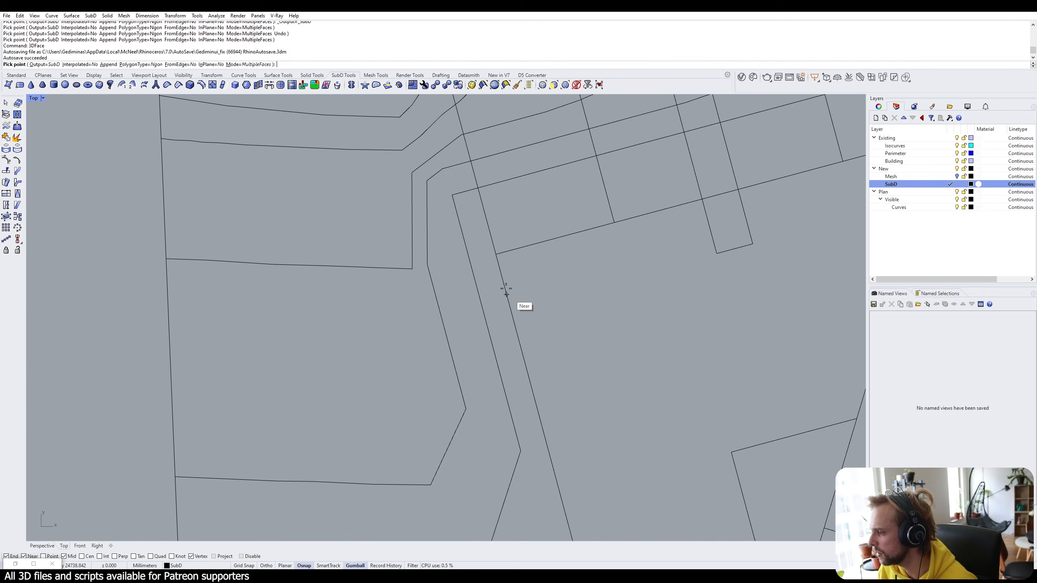
scroll(506, 293, "down", 3)
scroll(543, 302, "up", 4)
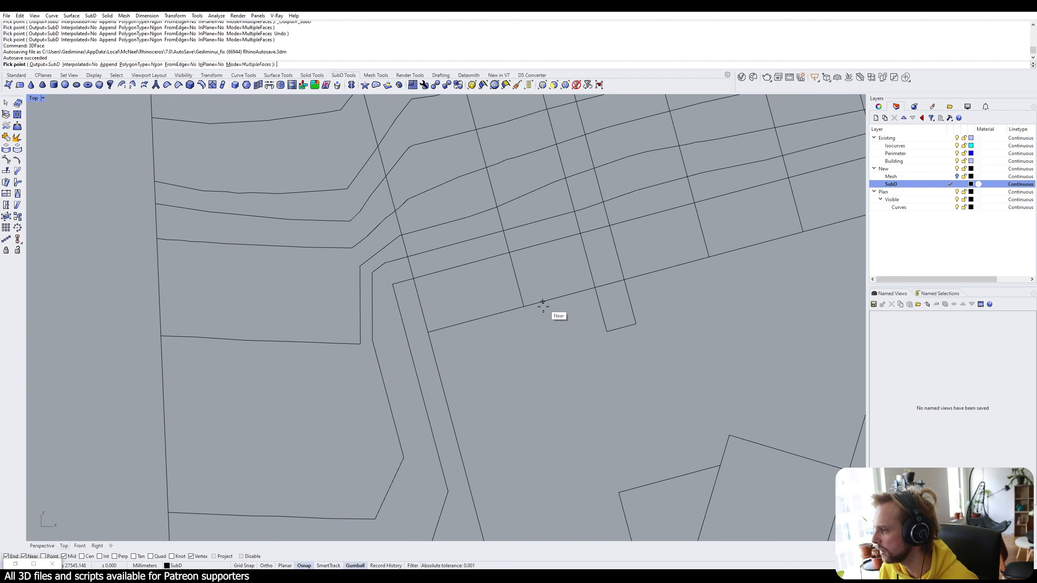
scroll(542, 302, "down", 3)
scroll(524, 300, "up", 3)
left_click(523, 315)
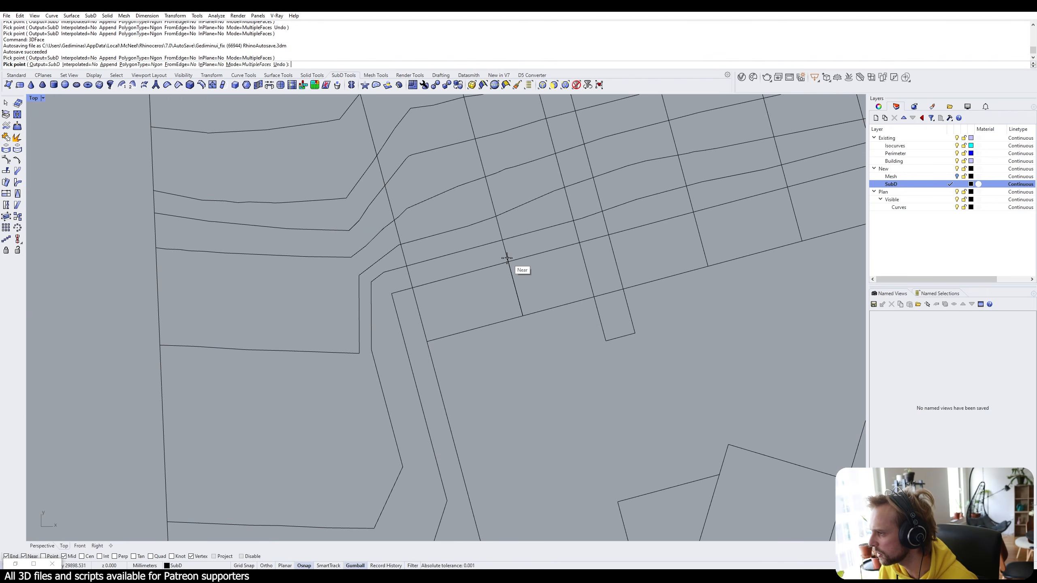
left_click(509, 262)
right_click(576, 244)
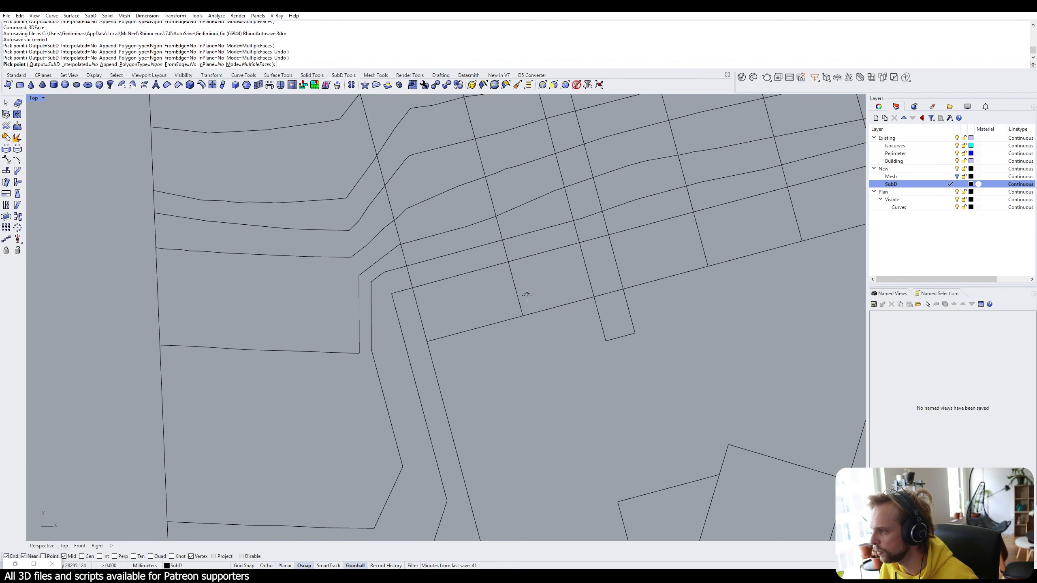
right_click_drag(540, 299, 520, 289)
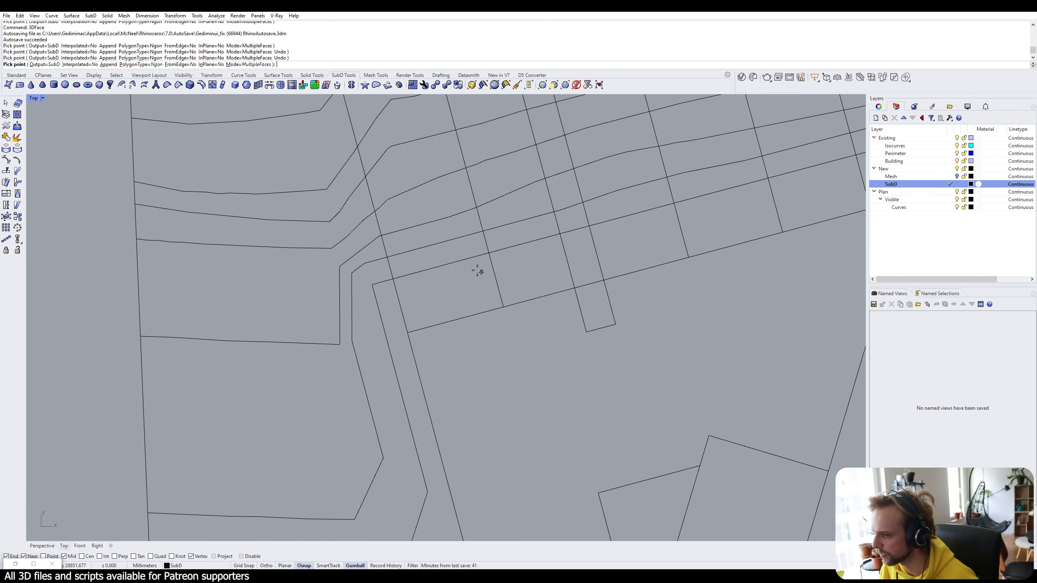
Turn on Int snapping and snap three face corners to path-grid intersections.
left_click(100, 556)
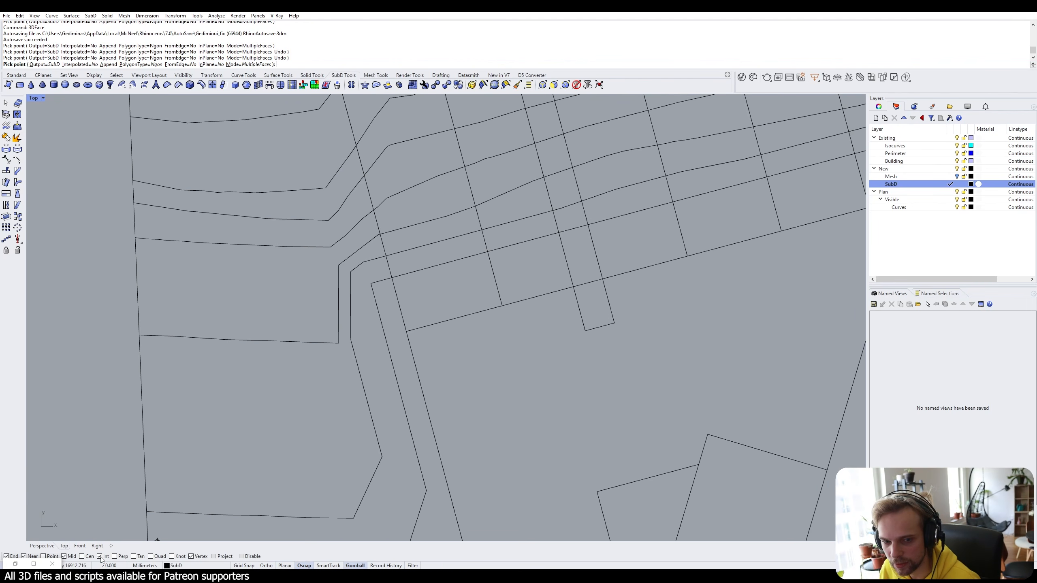
left_click(502, 305)
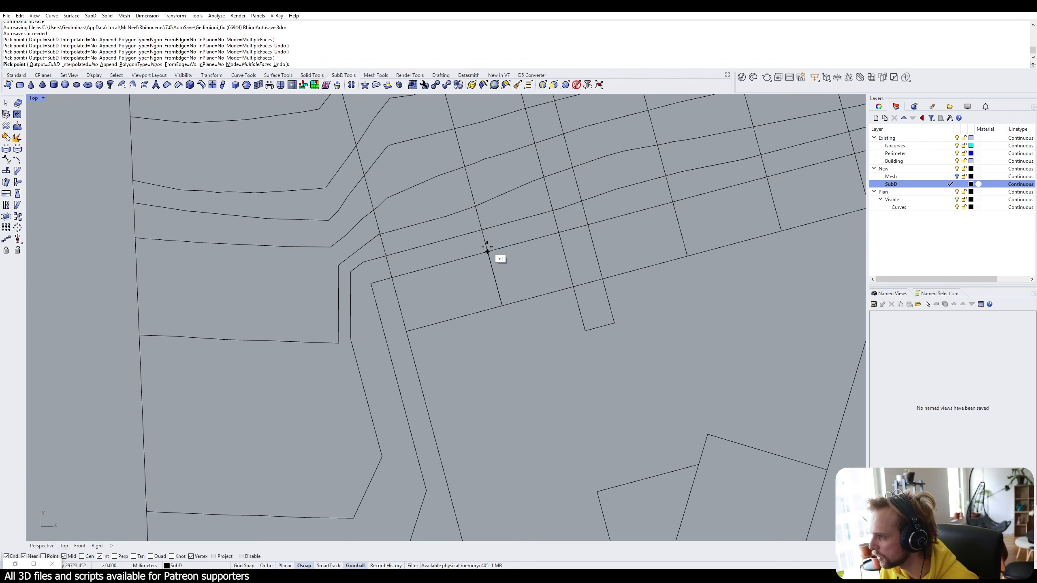
left_click(487, 251)
left_click(558, 232)
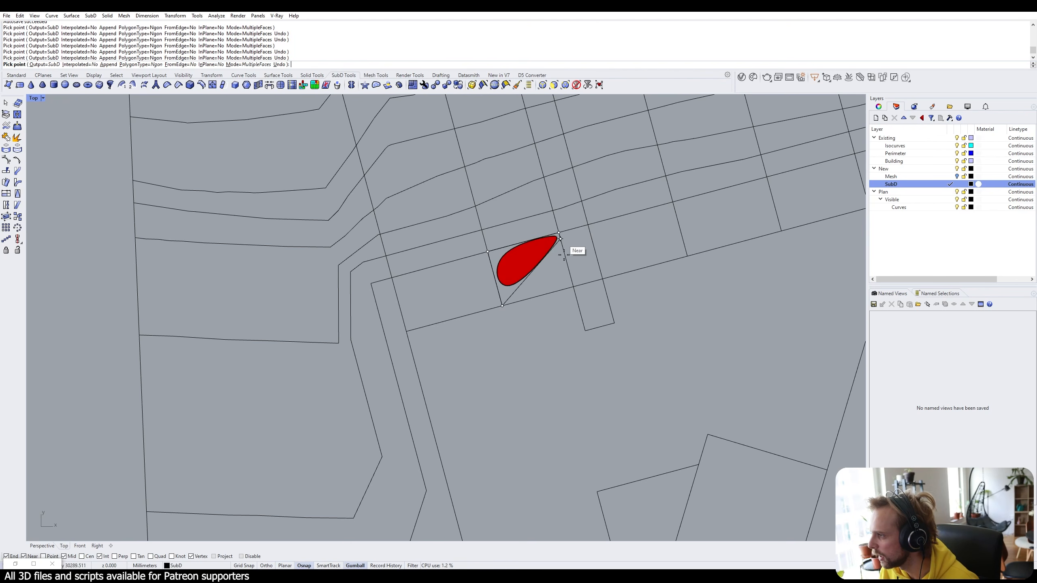
Snap the fourth corner to close the cell and finish the SubD face.
left_click(573, 286)
right_click_drag(639, 243, 574, 269)
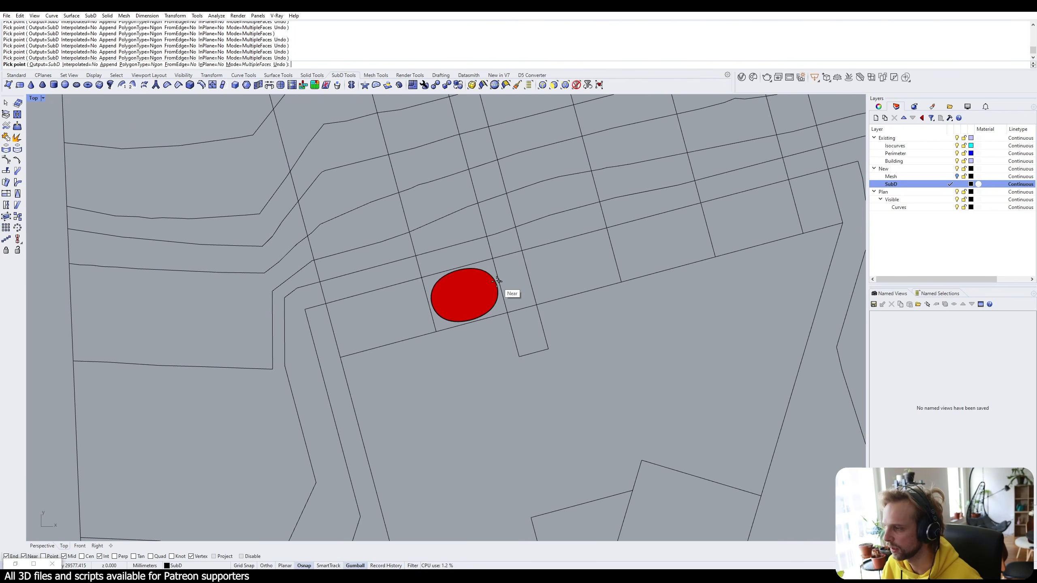
key("Return")
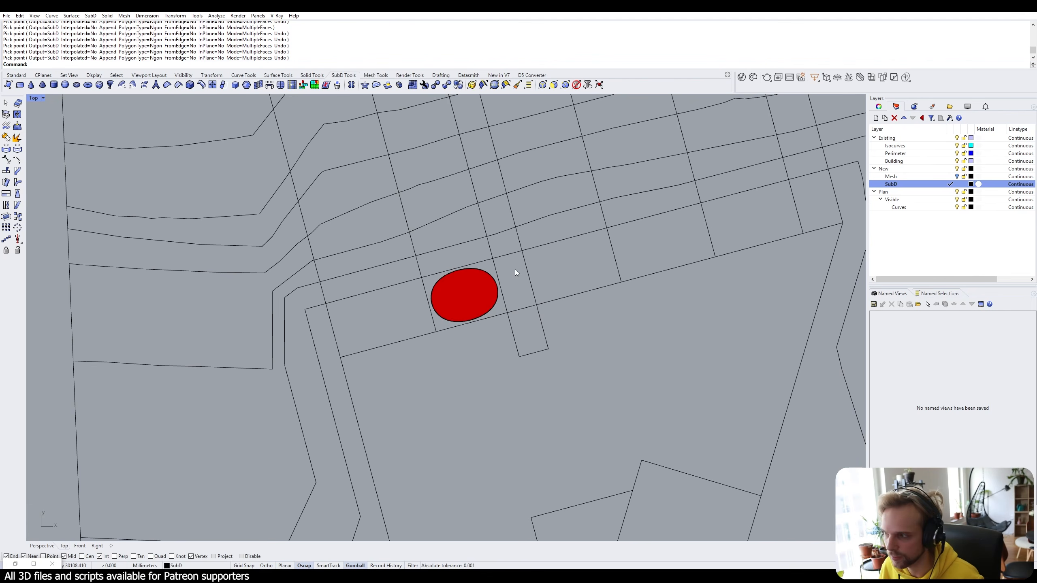
left_click(483, 284)
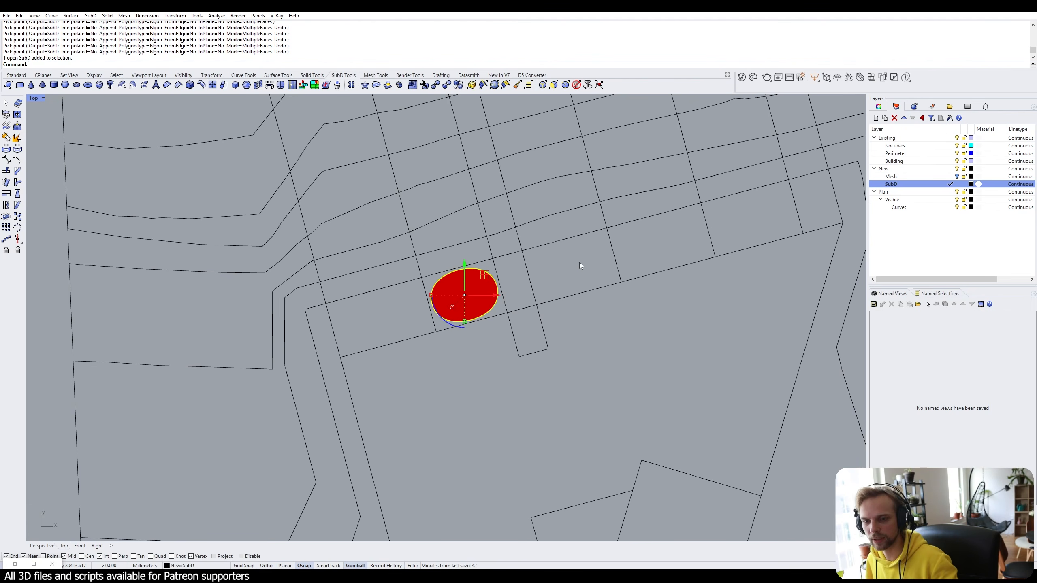
key("Escape")
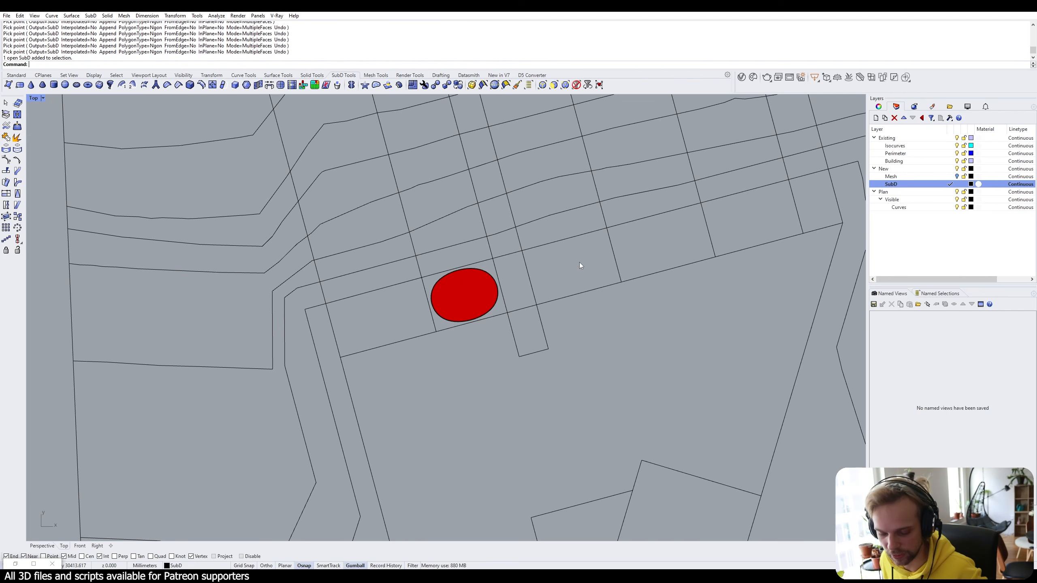
Toggle the SubD patch between smooth and flat display, ending on flat.
key("Tab")
key("Tab")
key("Tab")
key("Tab")
key("Tab")
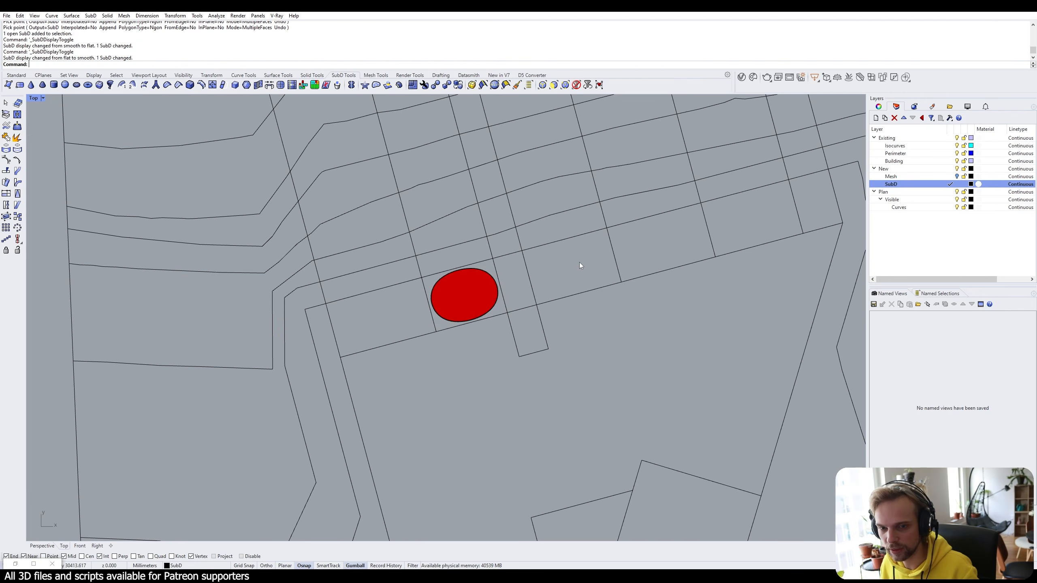
key("Tab")
key("Tab")
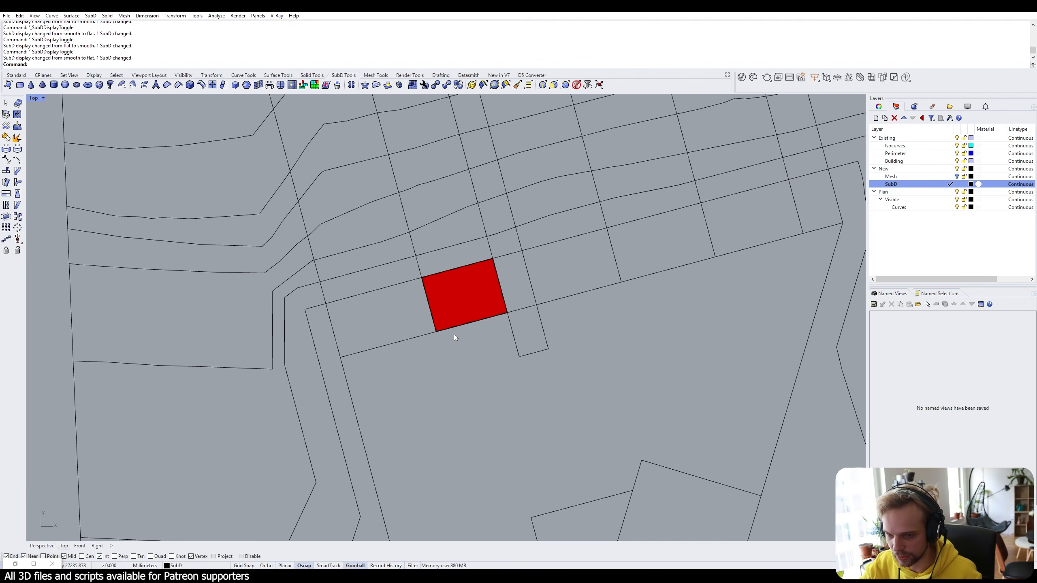
key("Tab")
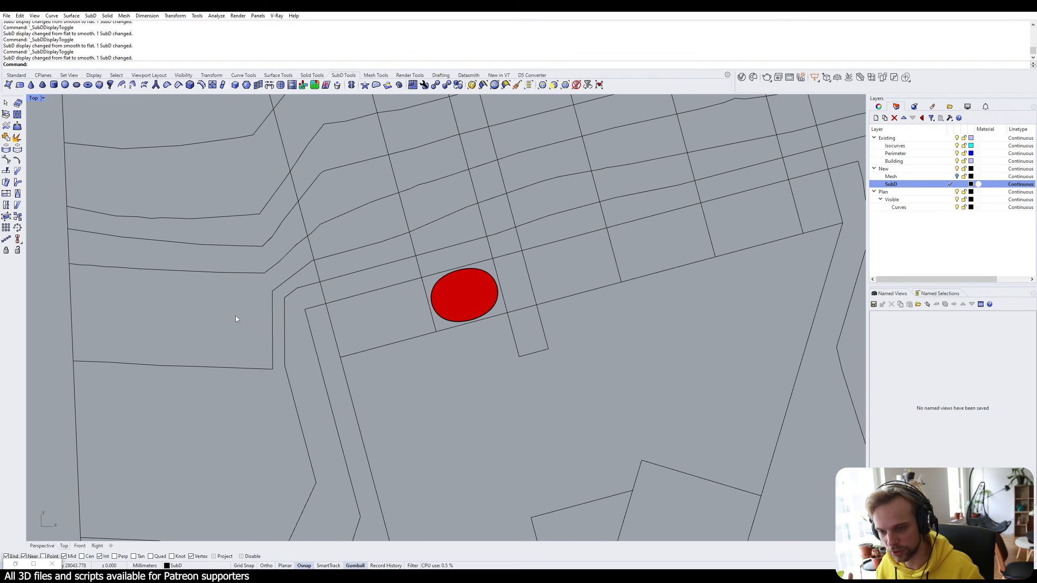
key("Tab")
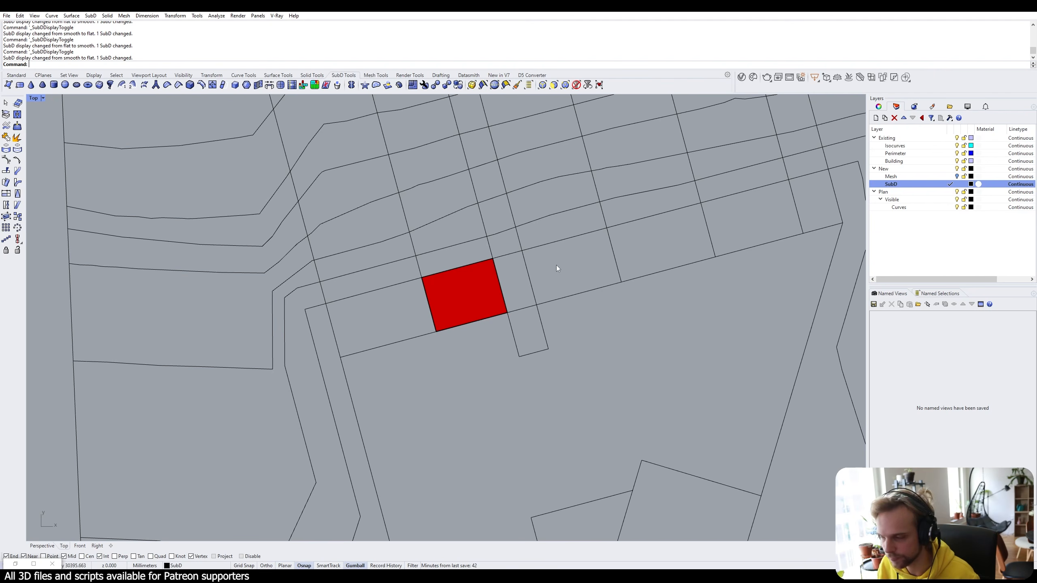
Open the Display panel and scroll to the Backface color setting.
left_click(967, 107)
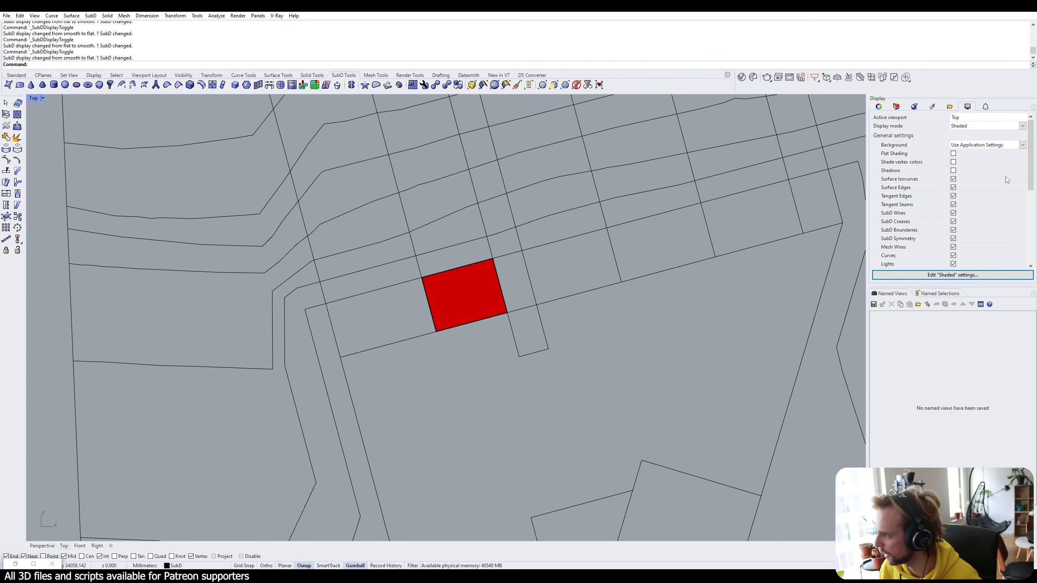
scroll(1006, 180, "down", 5)
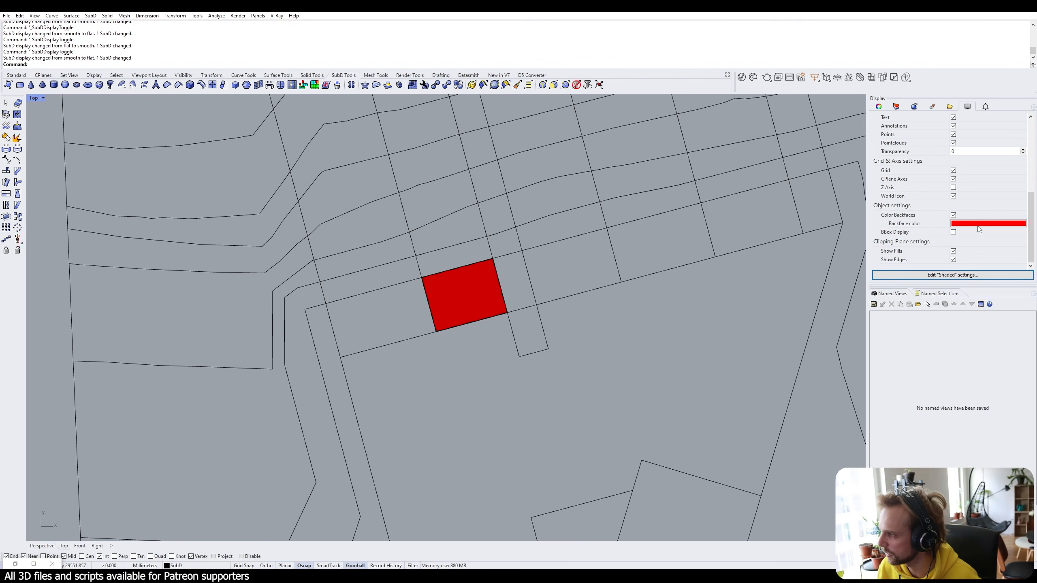
left_click(470, 291)
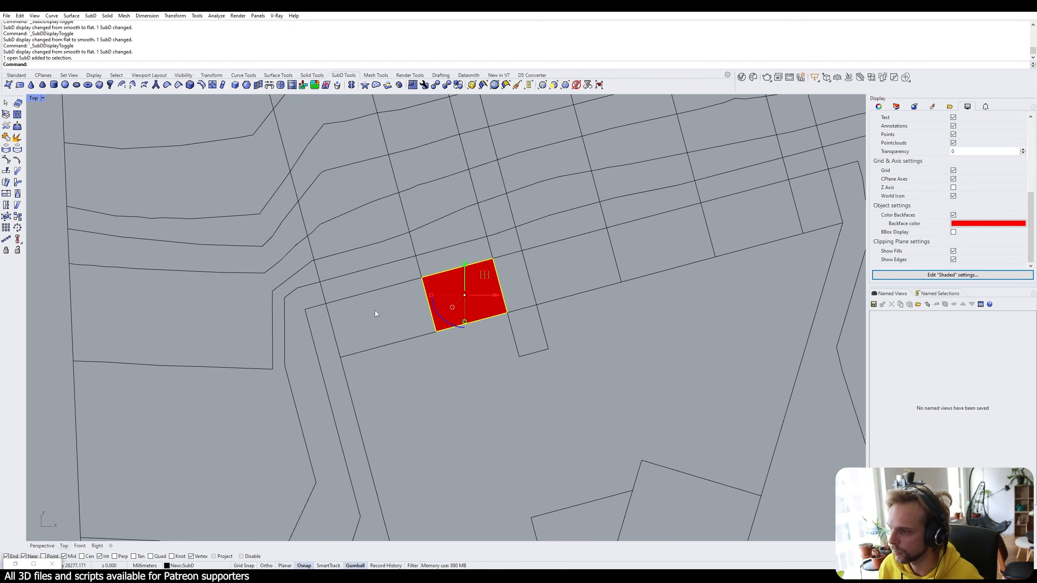
key("Escape")
Maximize Perspective, orbit under the red face to check its backface, then select it.
double_click(34, 99)
double_click(465, 98)
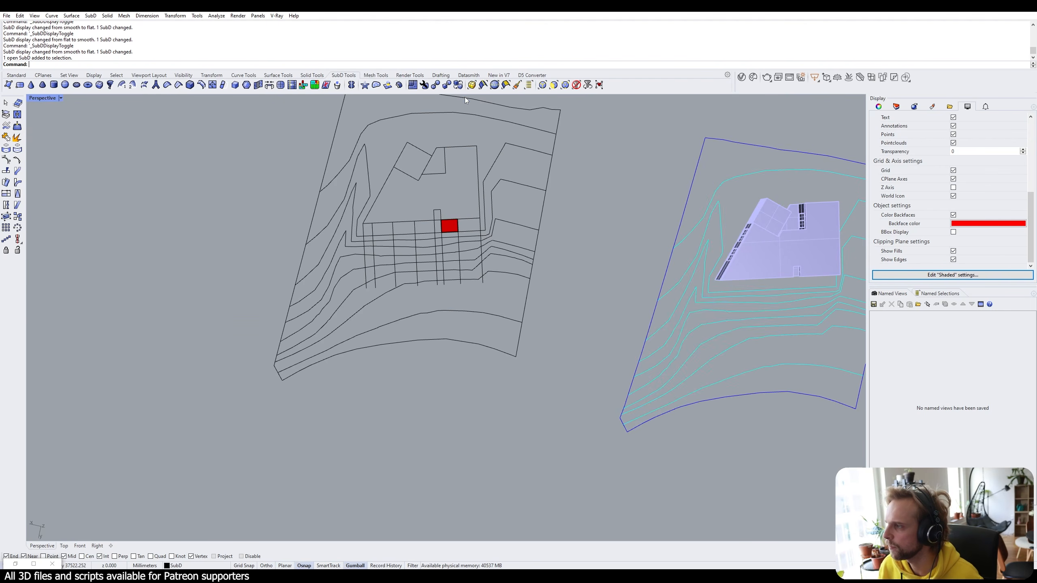
right_click_drag(534, 262, 352, 258)
scroll(353, 260, "up", 8)
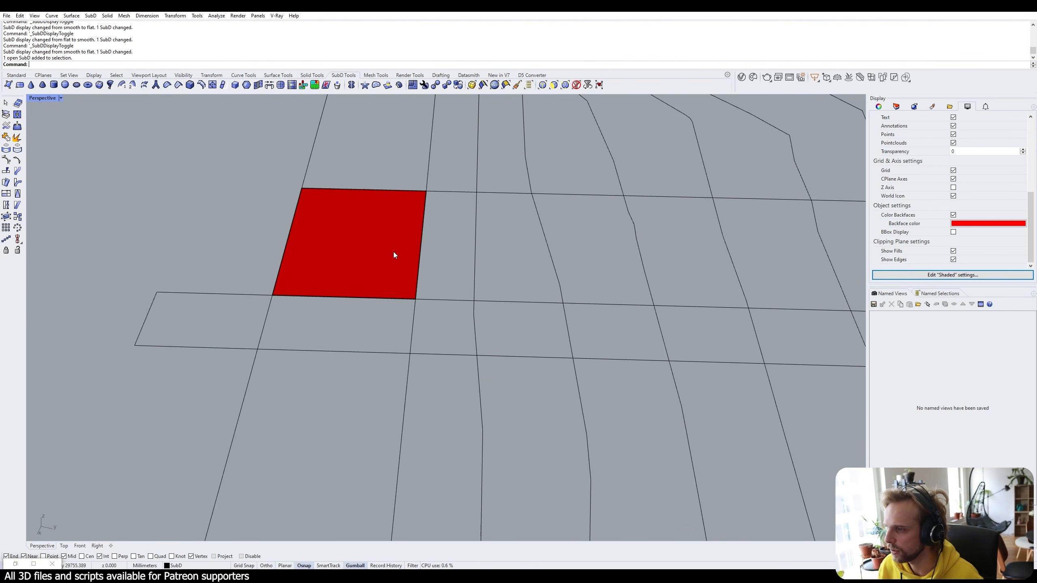
right_click_drag(380, 319, 400, 314)
scroll(398, 252, "up", 4)
scroll(398, 252, "up", 1)
scroll(399, 252, "down", 4)
right_click_drag(399, 252, 385, 304)
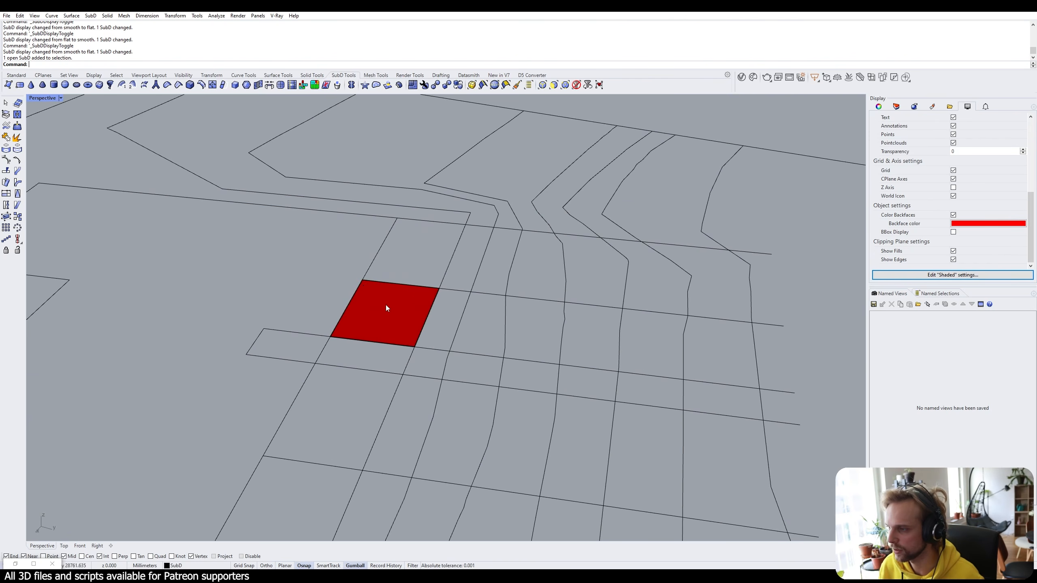
left_click(379, 310)
Flip the SubD face's direction and orbit to check both sides.
type("Flip")
key("Return")
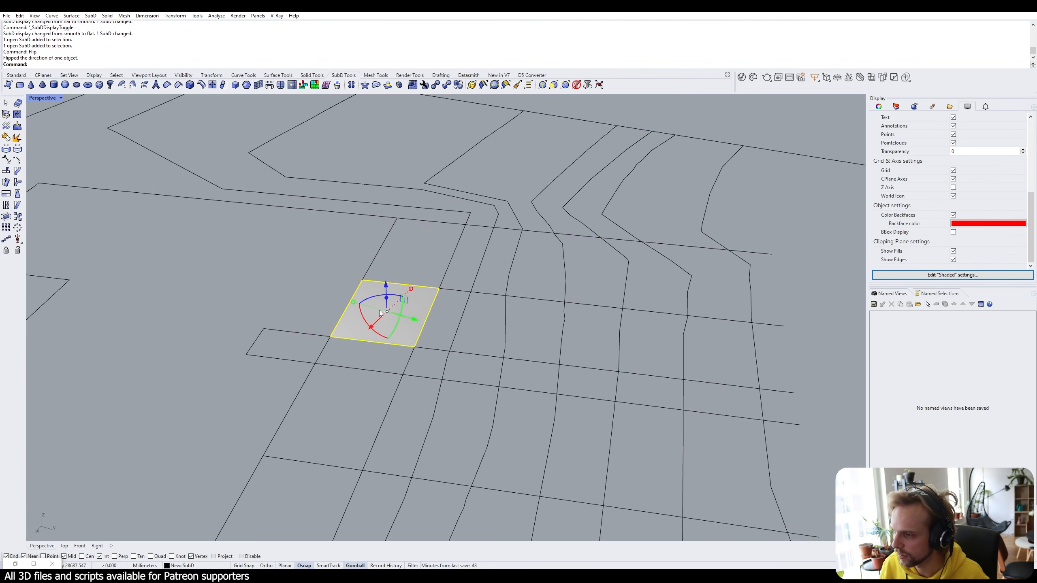
left_click(305, 257)
right_click_drag(409, 327, 394, 292)
right_click_drag(394, 291, 369, 313)
scroll(369, 316, "down", 5)
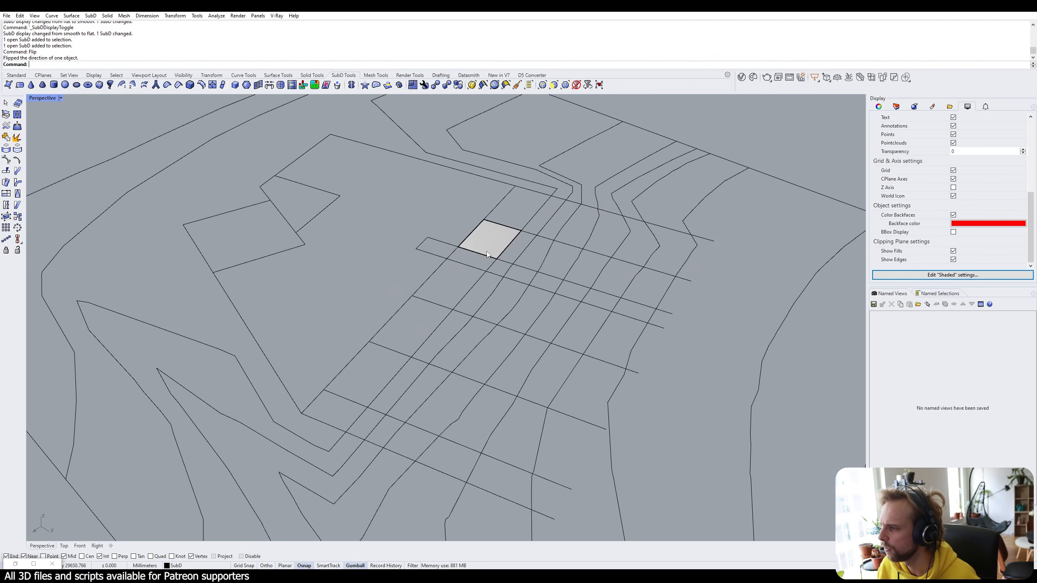
Turn off Color Backfaces, then maximize Top and centre the white square.
left_click(953, 215)
right_click_drag(691, 199, 644, 282)
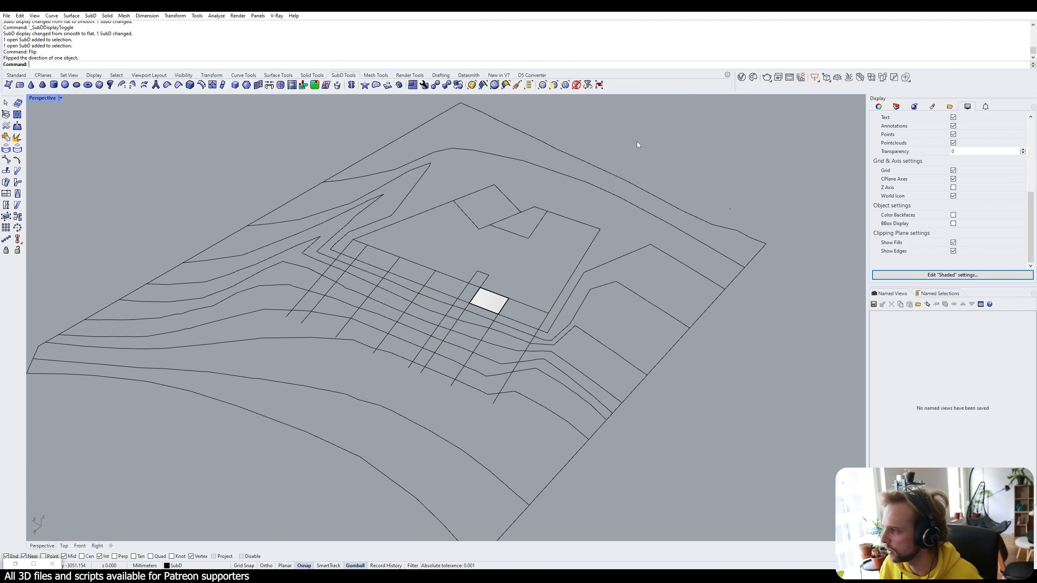
right_click_drag(637, 142, 528, 241)
double_click(50, 99)
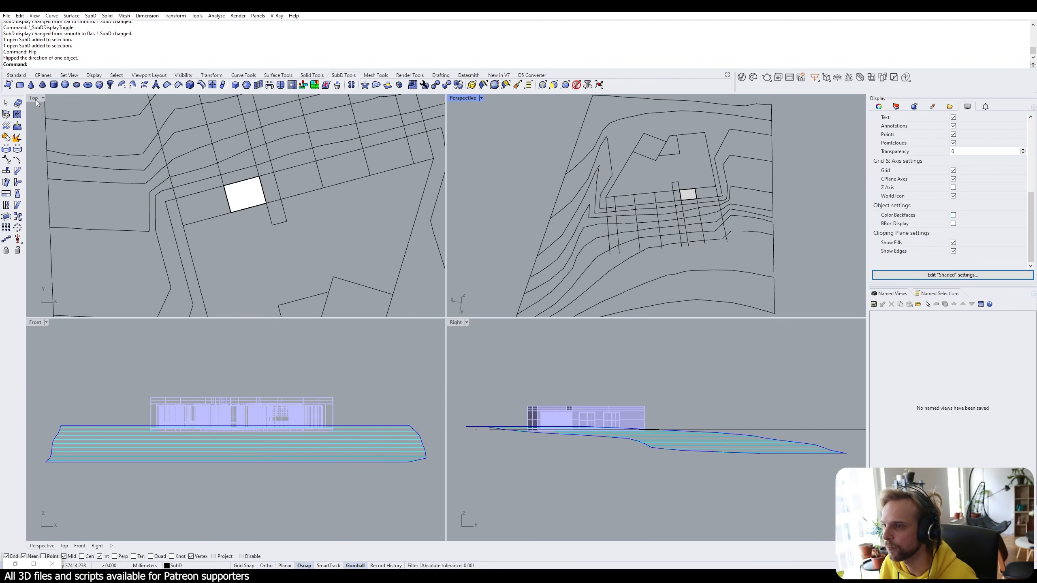
double_click(34, 98)
right_click_drag(467, 301, 464, 278)
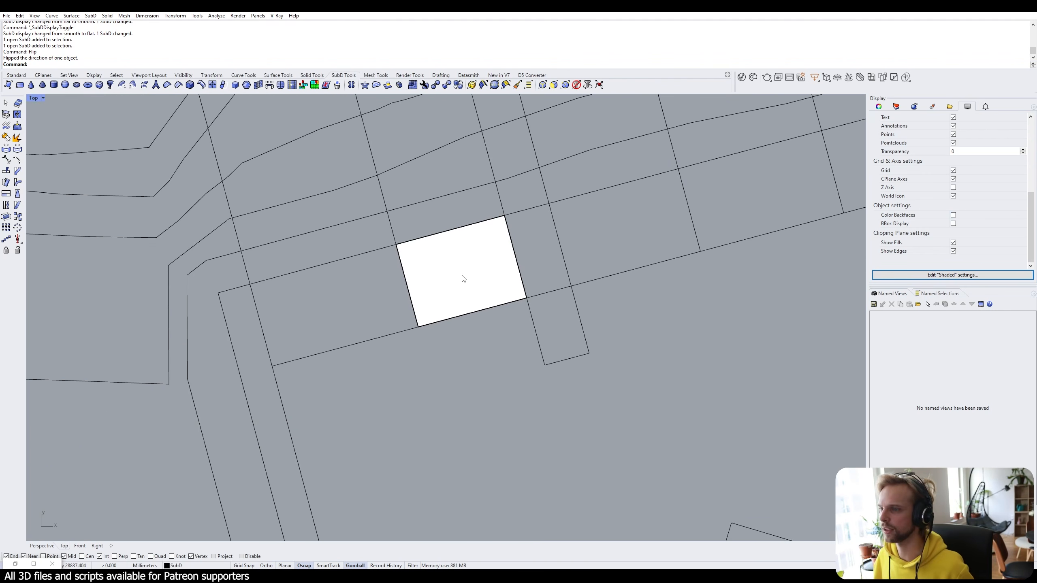
type("3DFace")
key("Return")
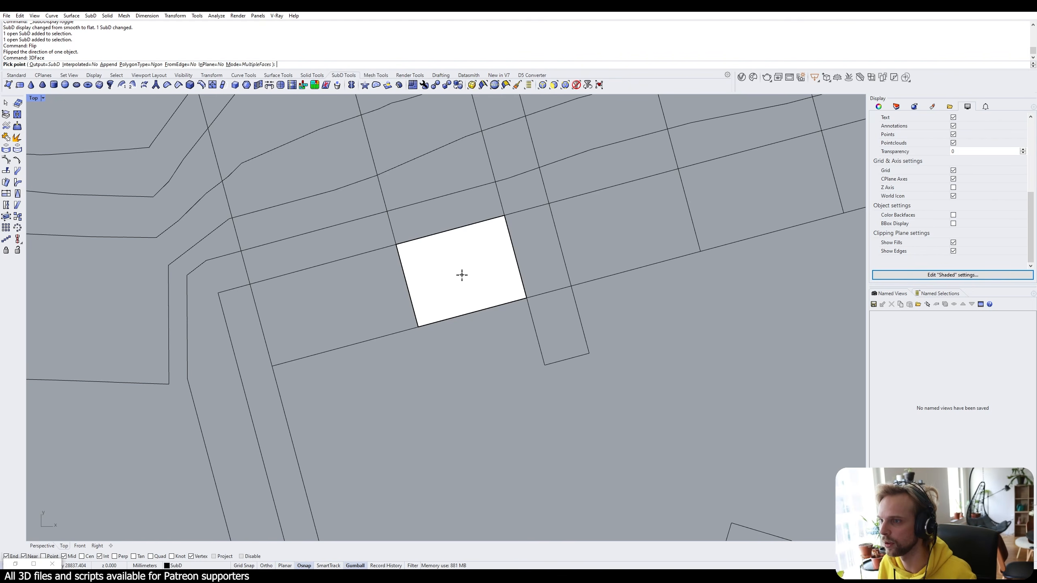
left_click(419, 327)
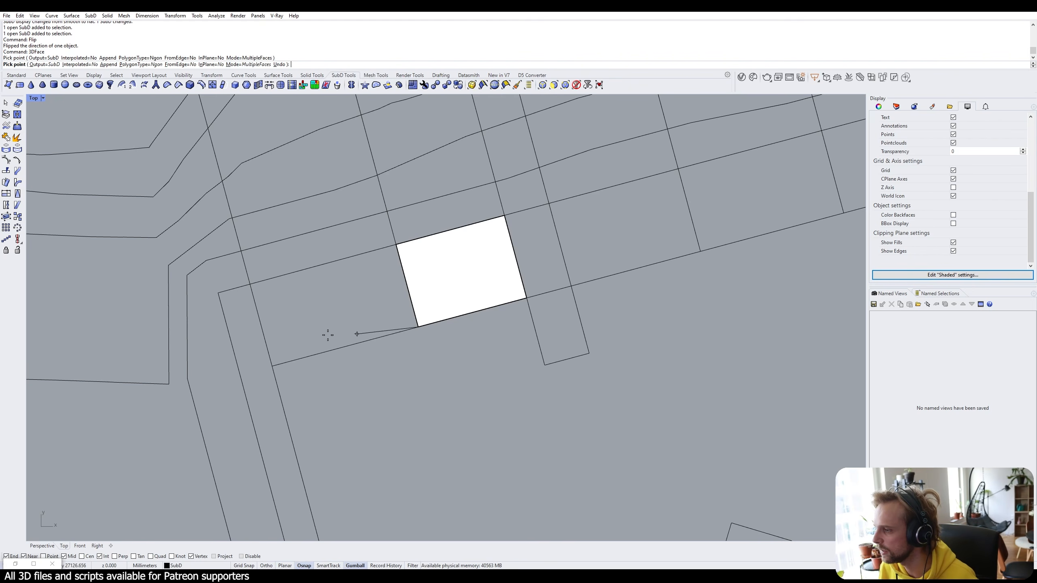
left_click(272, 366)
left_click(244, 286)
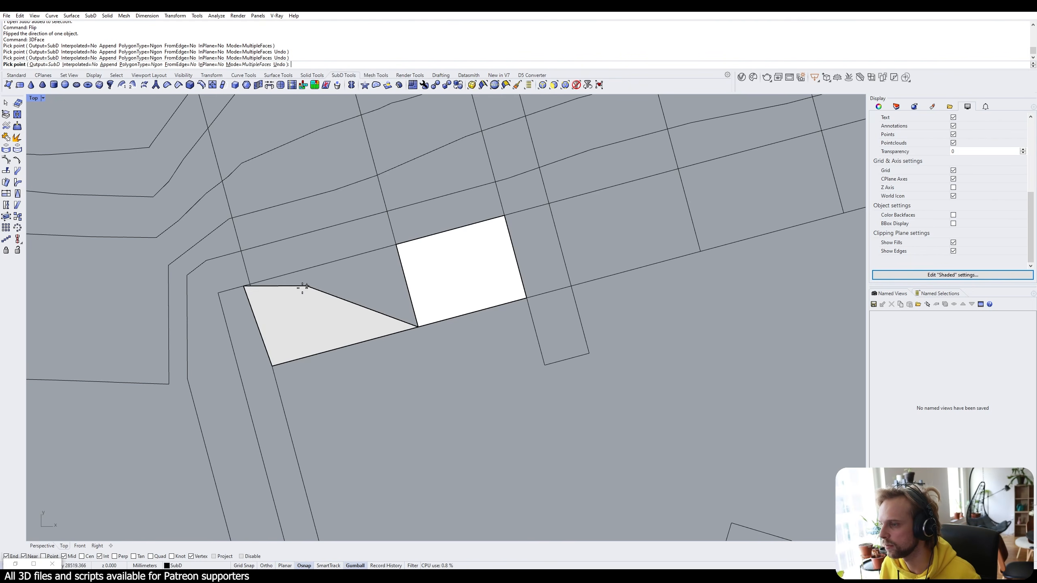
left_click(245, 286)
left_click(250, 284)
left_click(395, 245)
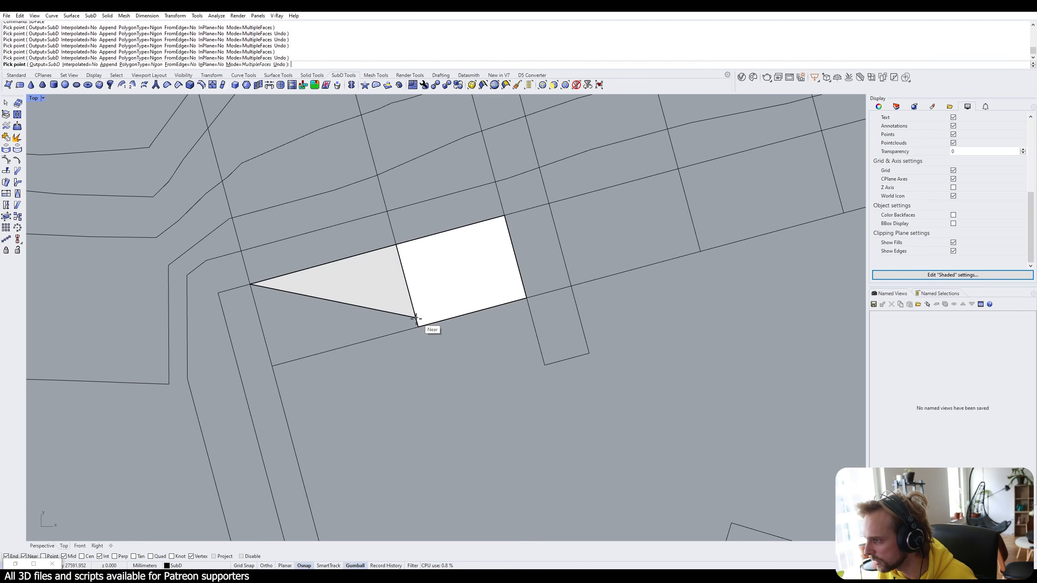
left_click(418, 327)
left_click(272, 367)
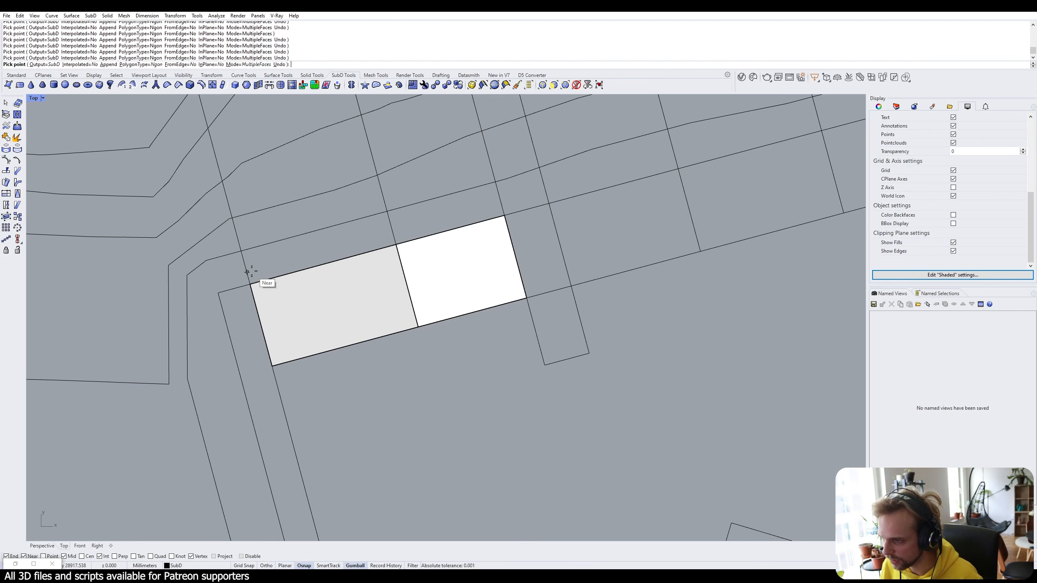
key("Escape")
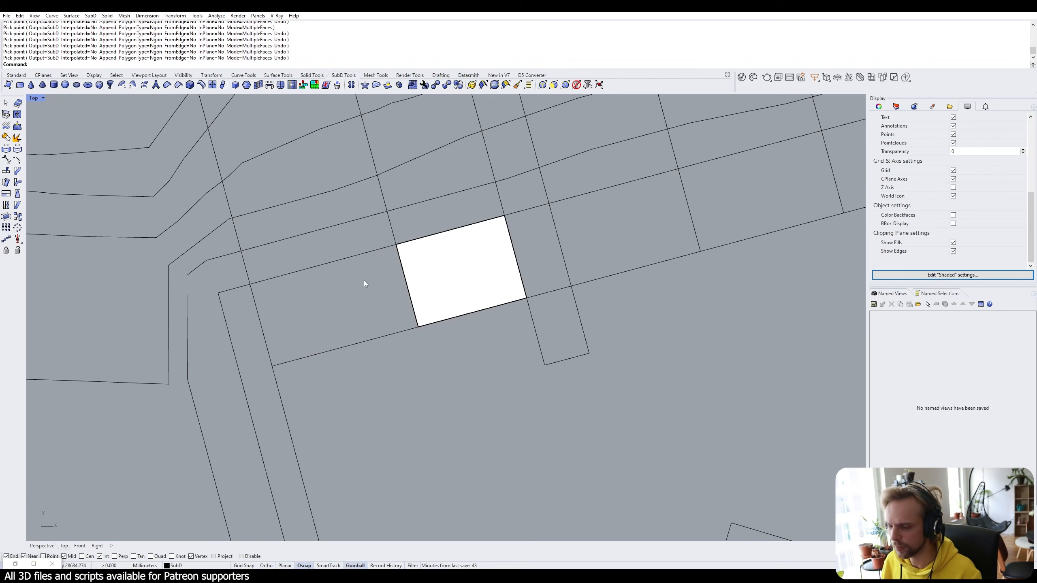
type("App")
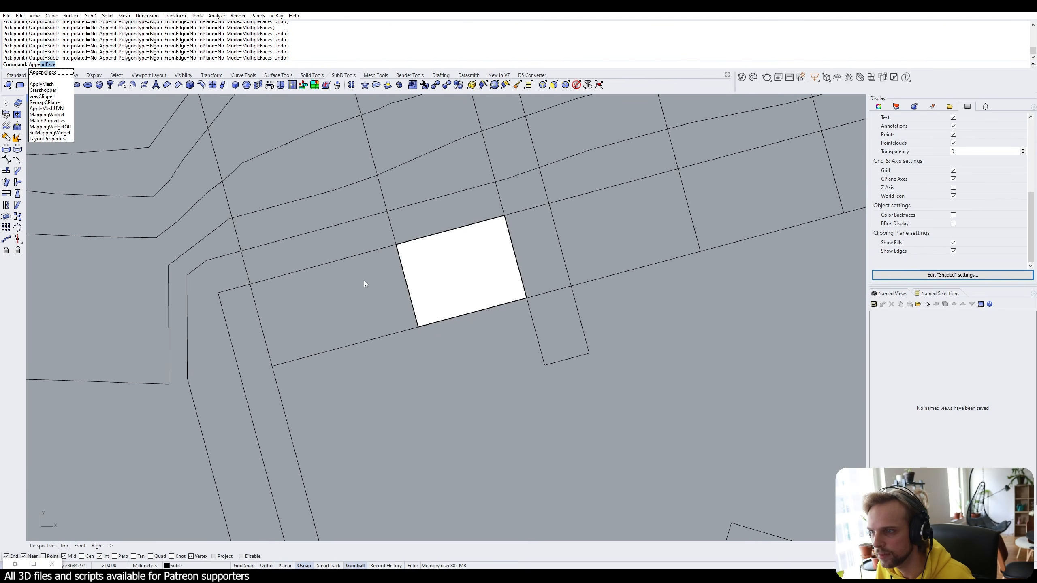
Append faces to the white SubD square, adding a quad over the neighbouring left path cell.
key("Return")
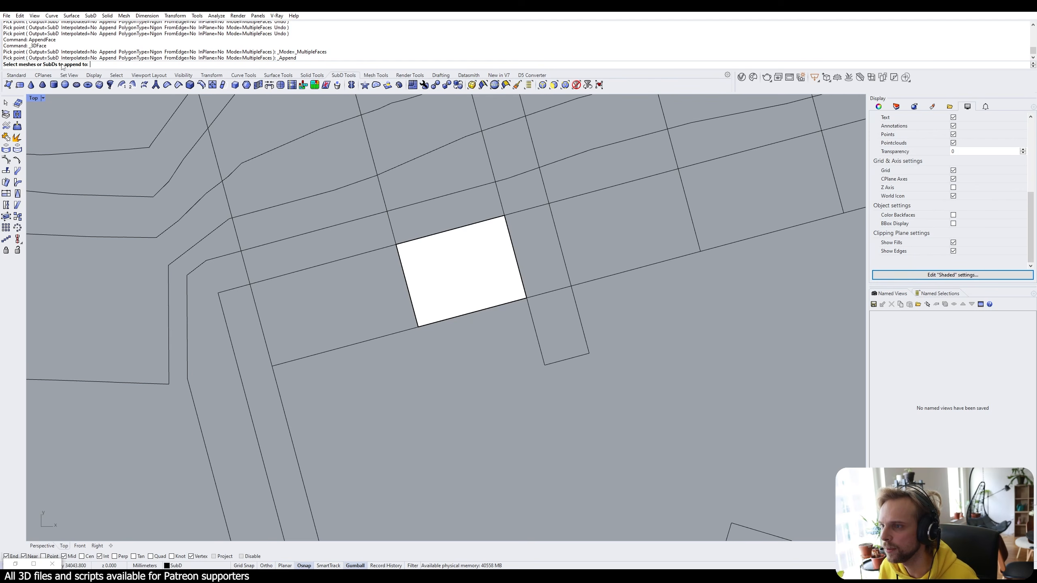
left_click(452, 263)
key("Return")
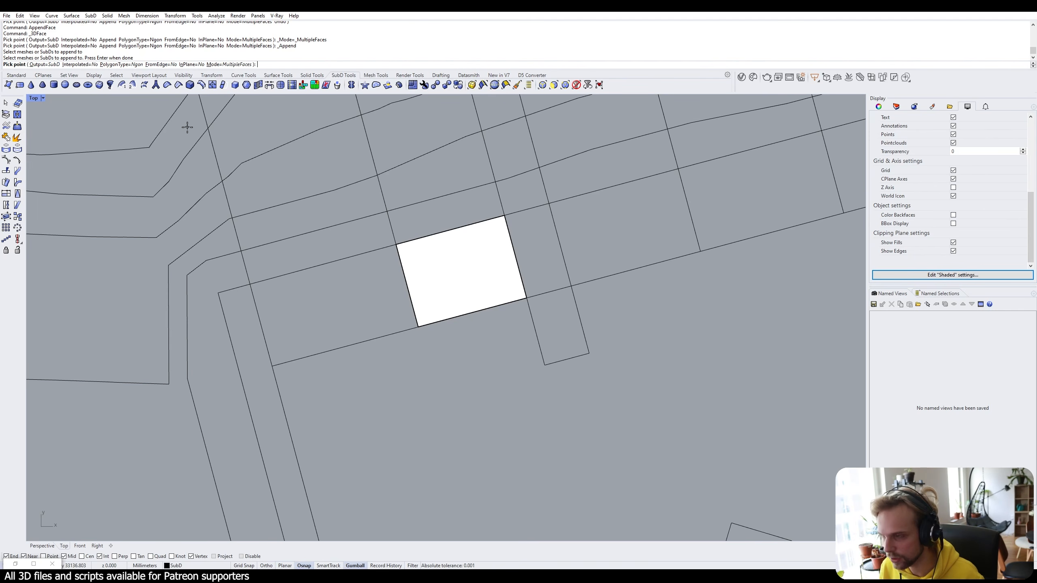
type("f")
key("Return")
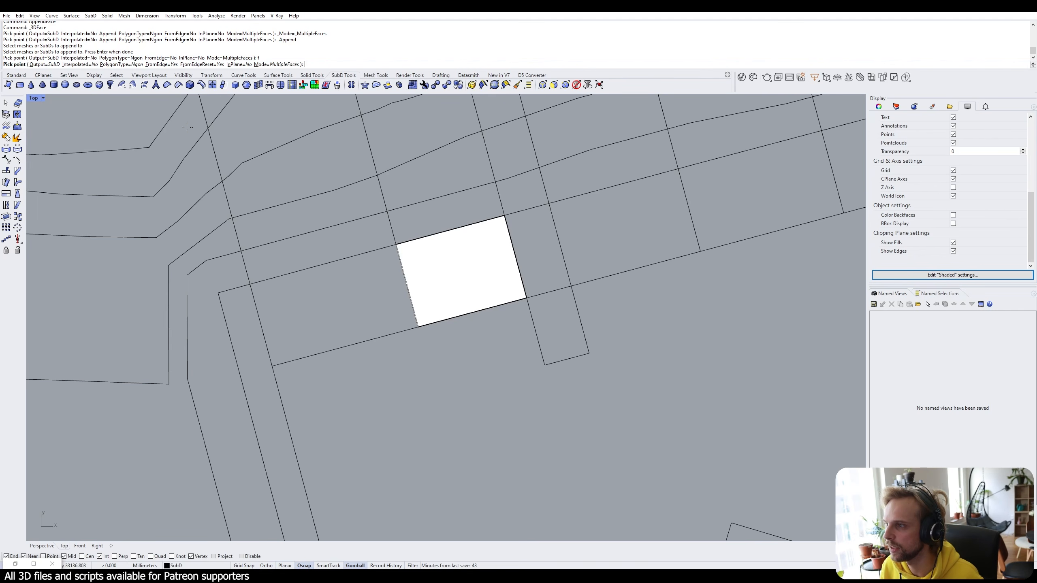
left_click(404, 277)
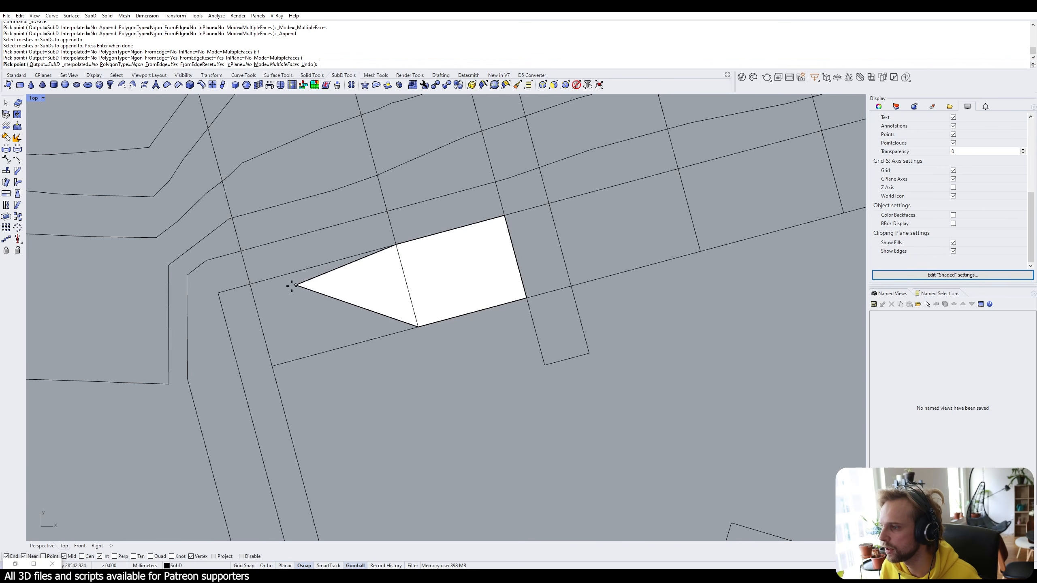
left_click(252, 286)
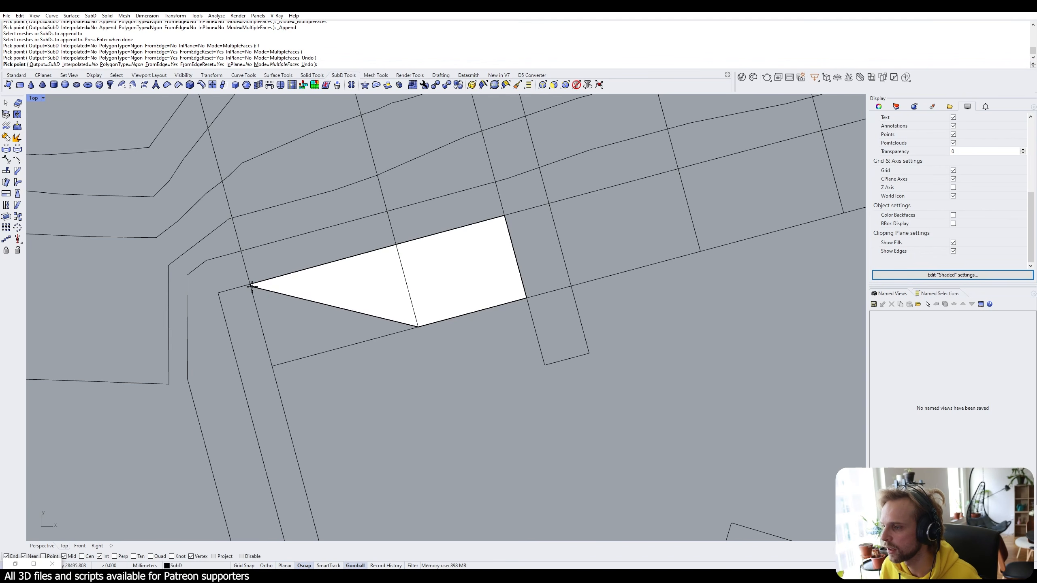
left_click(273, 365)
key("Return")
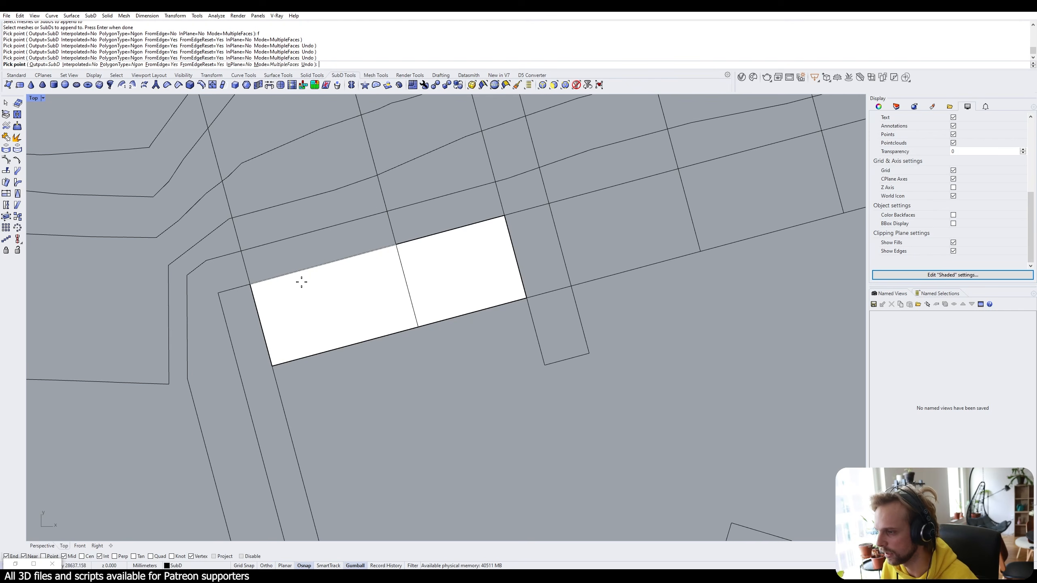
Add upper-left and upper-right faces off the strip's top edges, snapped to grid intersections.
left_click(300, 273)
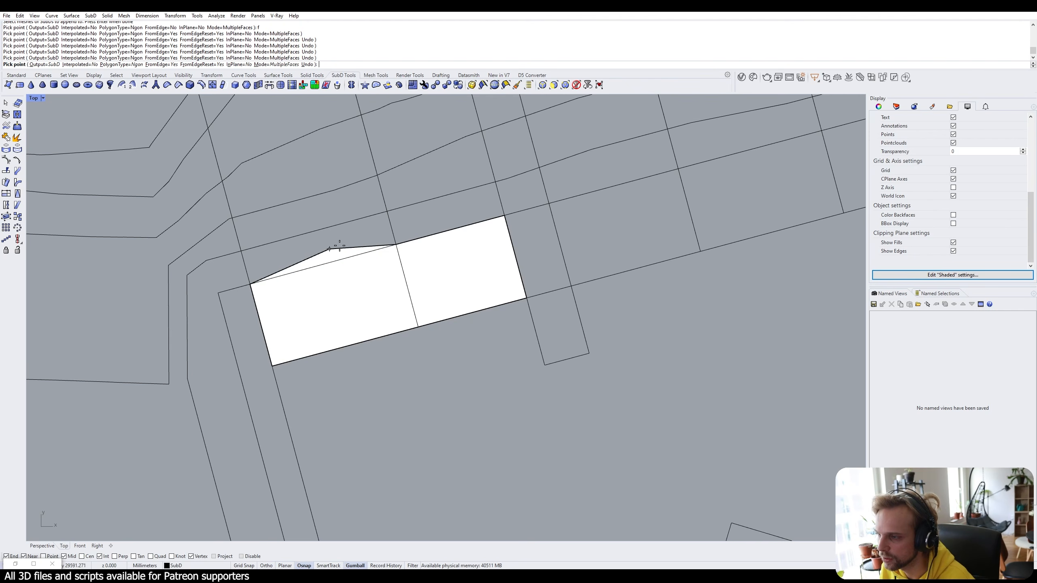
left_click(387, 212)
left_click(241, 251)
key("Return")
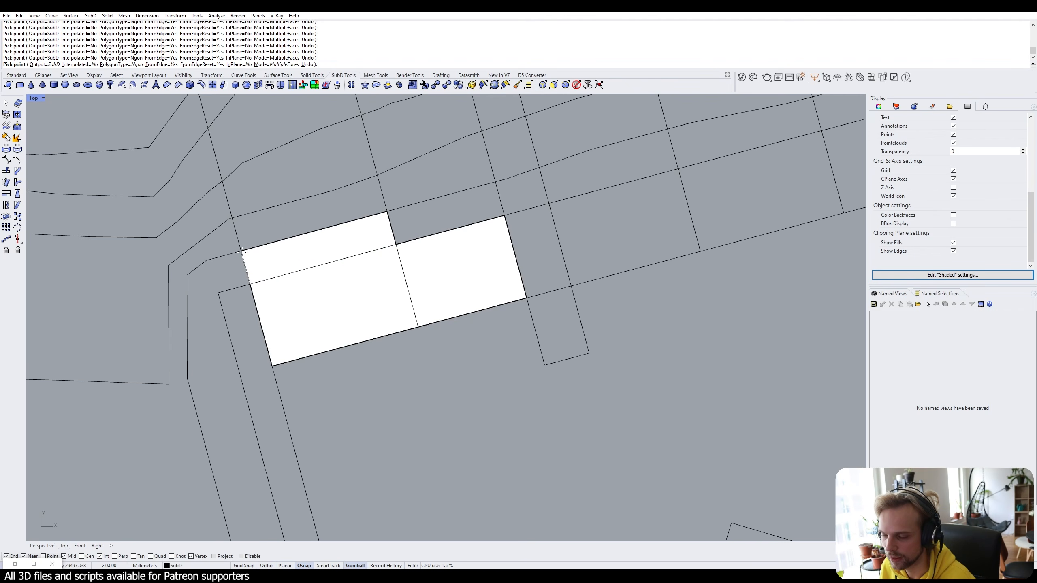
left_click(470, 224)
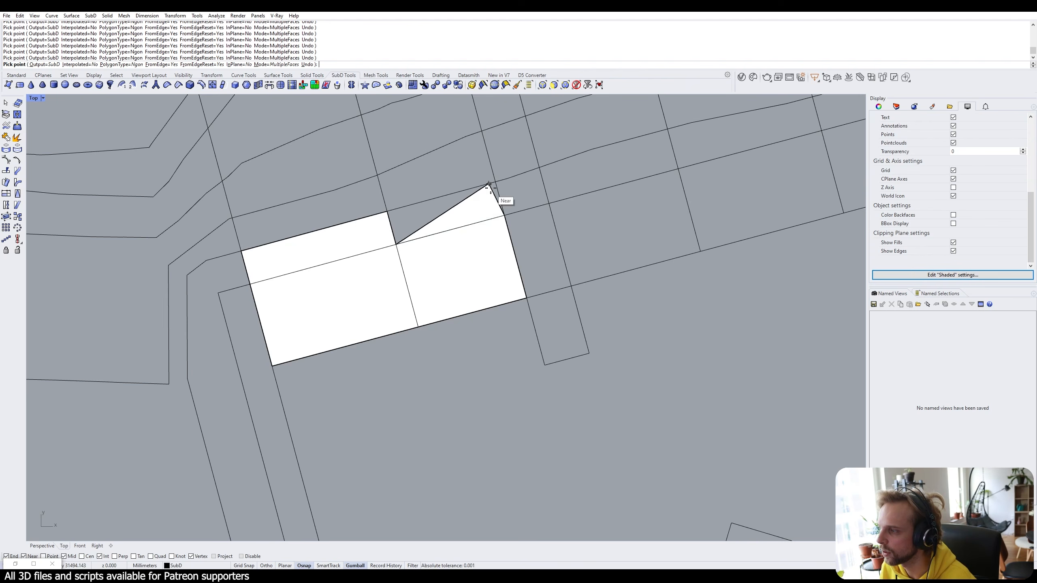
left_click(495, 183)
left_click(387, 211)
key("Return")
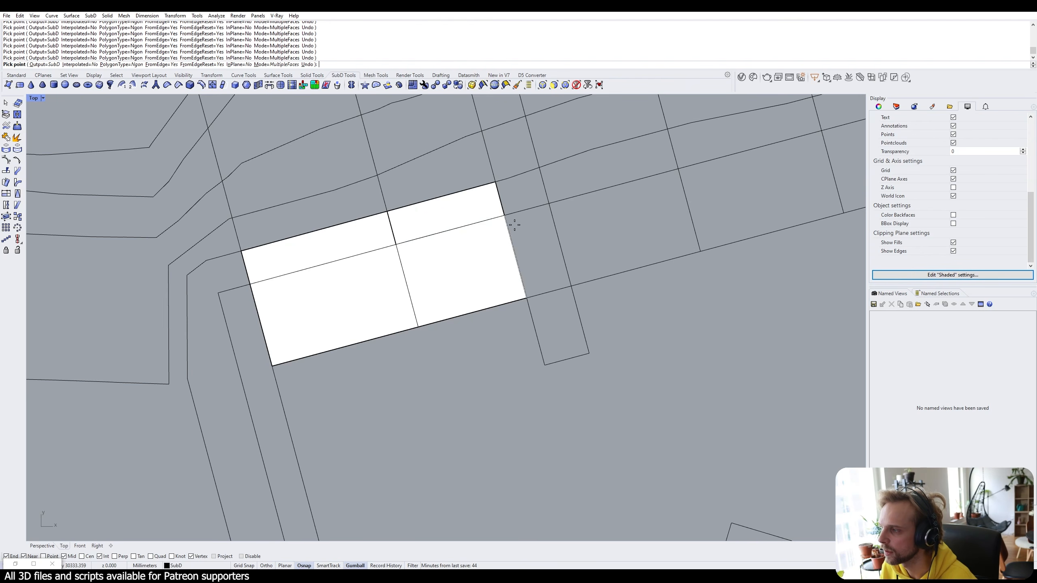
Add a face filling the next path cell eastward and begin another off its top edge.
left_click(510, 230)
left_click(571, 286)
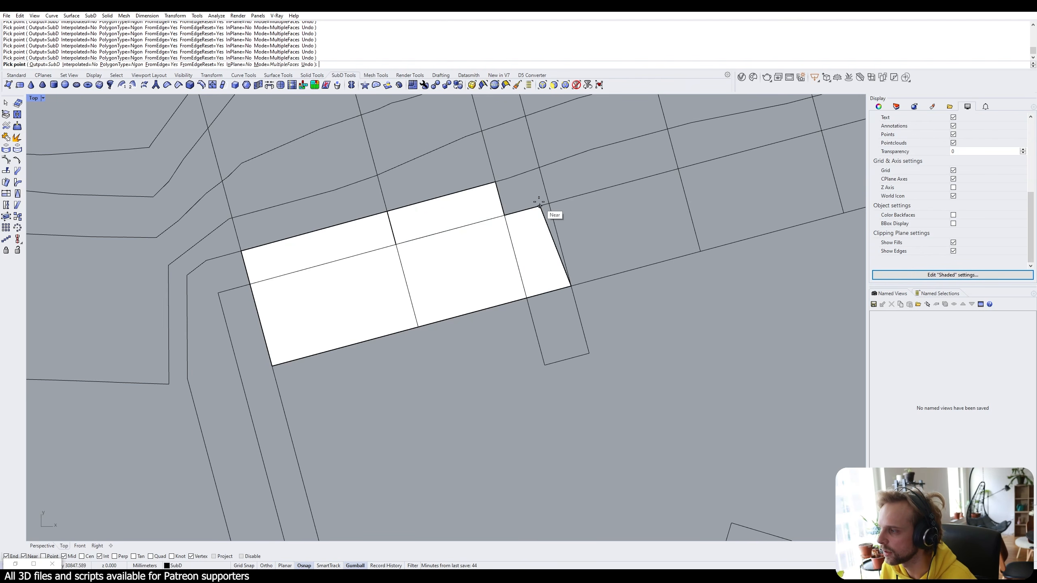
left_click(550, 204)
key("Return")
left_click(498, 200)
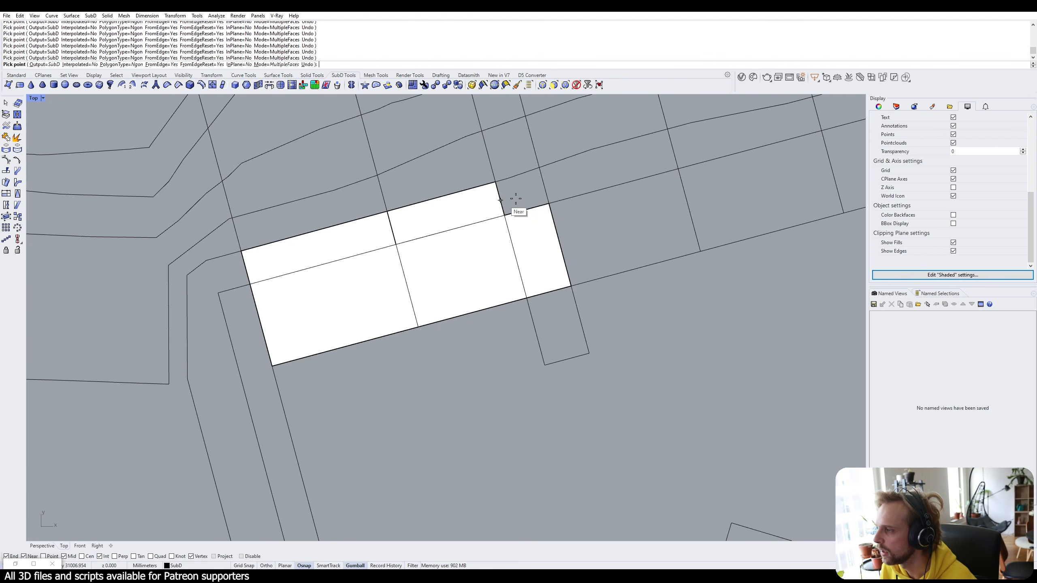
left_click(549, 204)
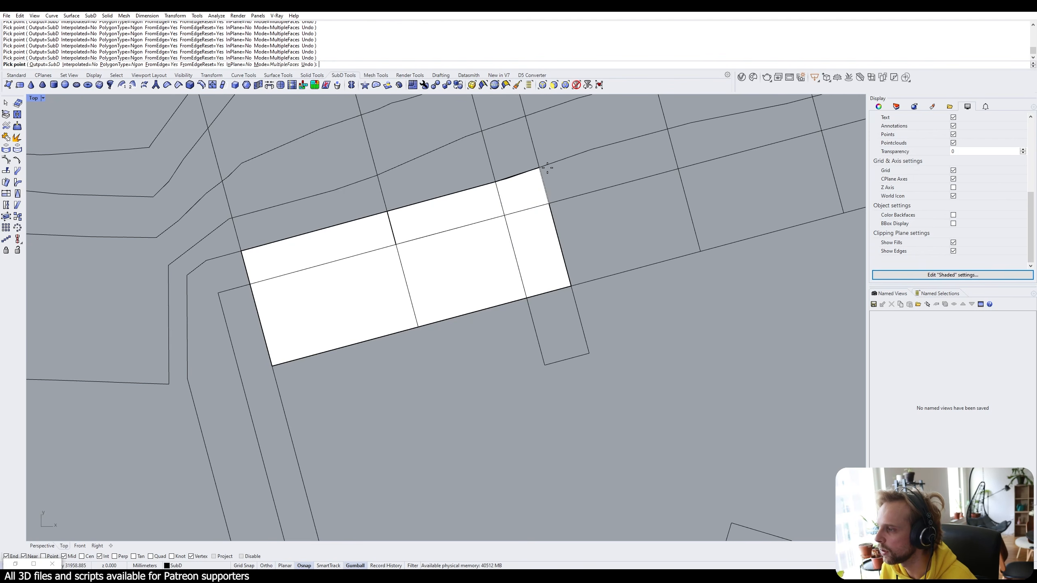
Append the remaining SubD faces along the path to its eastern end, snapping to midpoints and intersections.
scroll(392, 245, "up", 6)
scroll(512, 194, "down", 5)
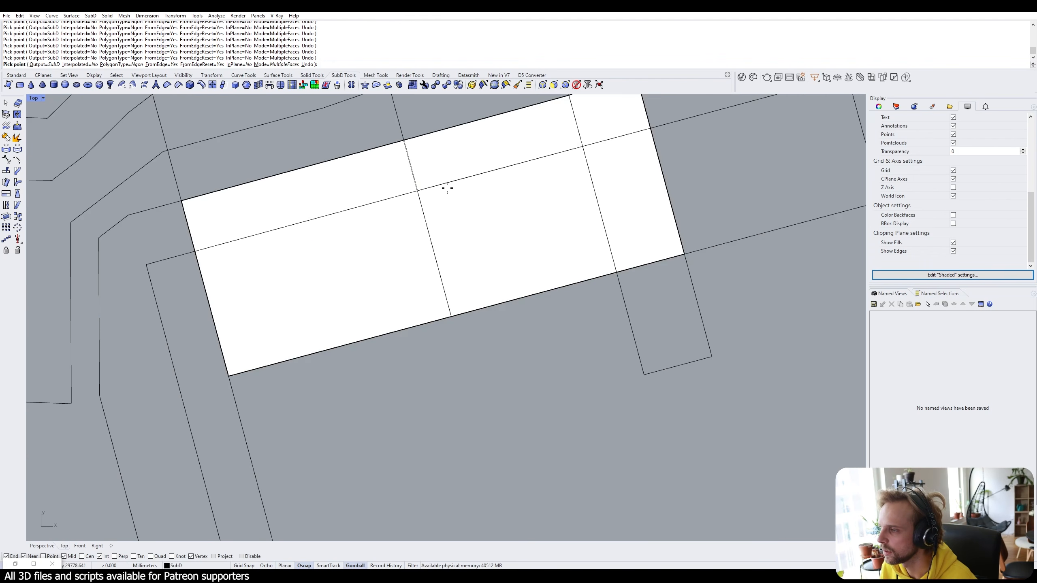
scroll(433, 188, "down", 8)
scroll(570, 147, "up", 2)
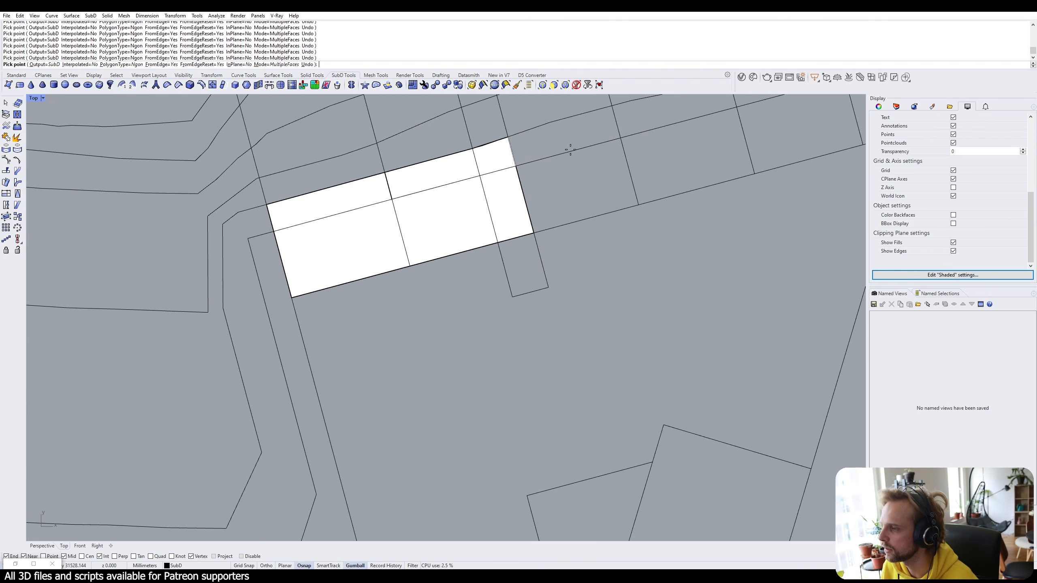
right_click_drag(565, 152, 550, 186)
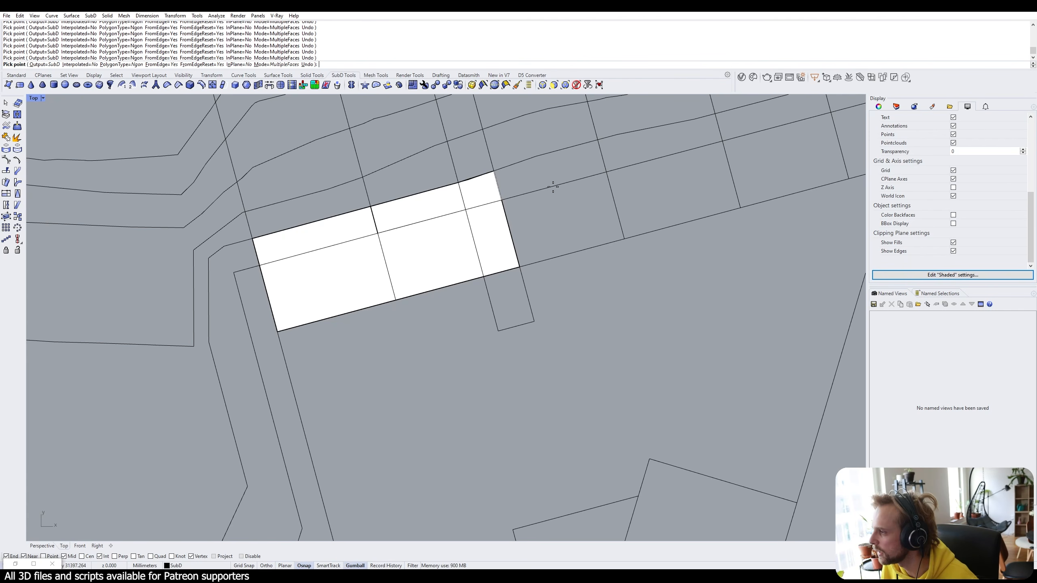
scroll(508, 189, "down", 2)
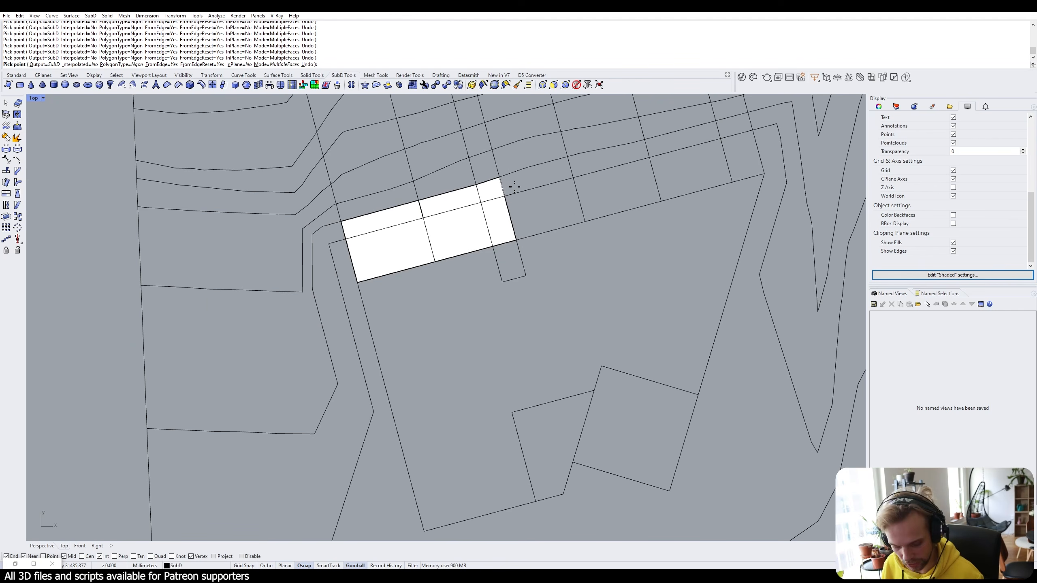
right_click_drag(515, 187, 402, 269)
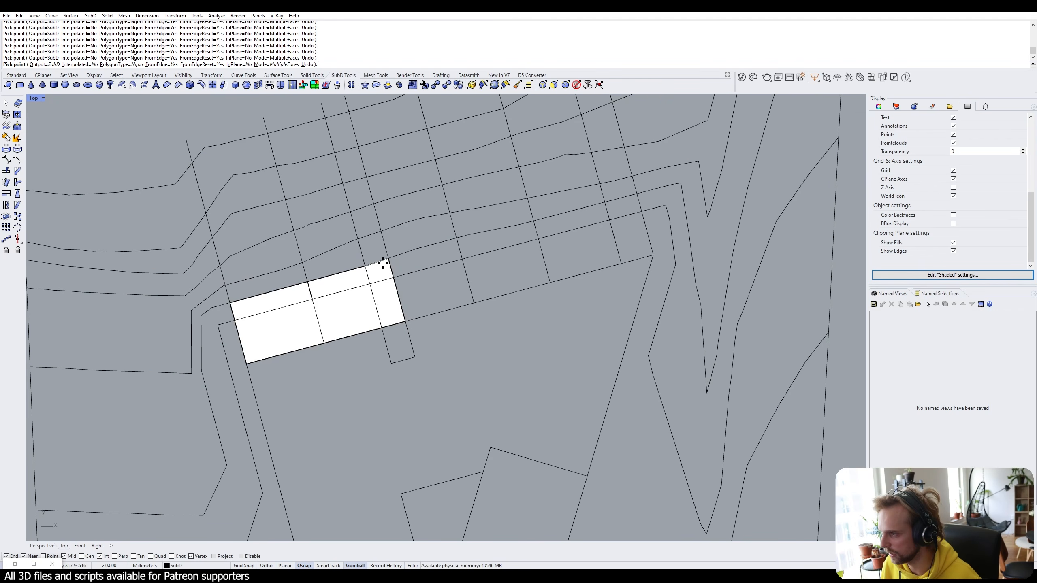
left_click(463, 257)
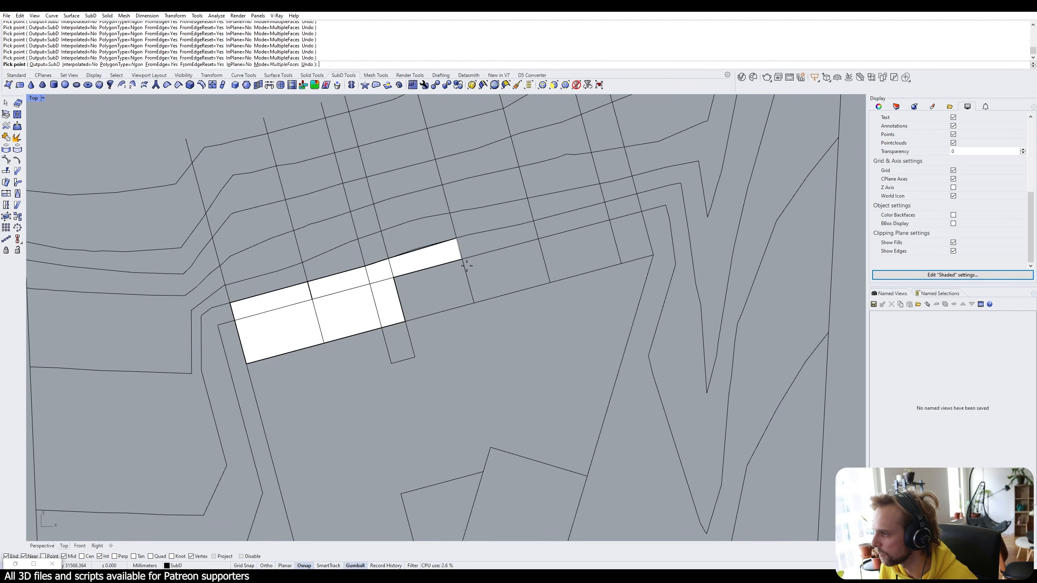
left_click(535, 222)
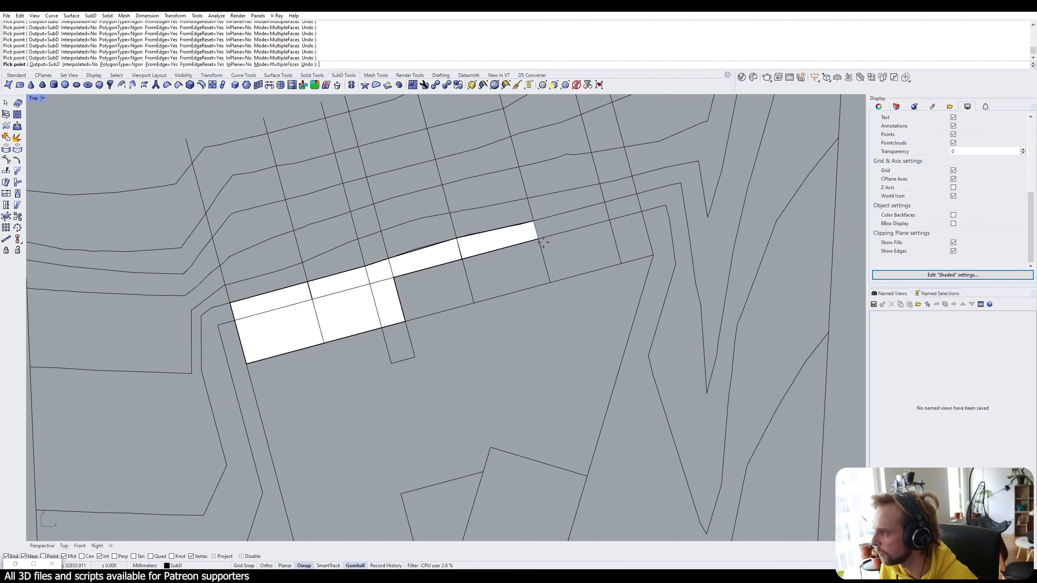
left_click(606, 203)
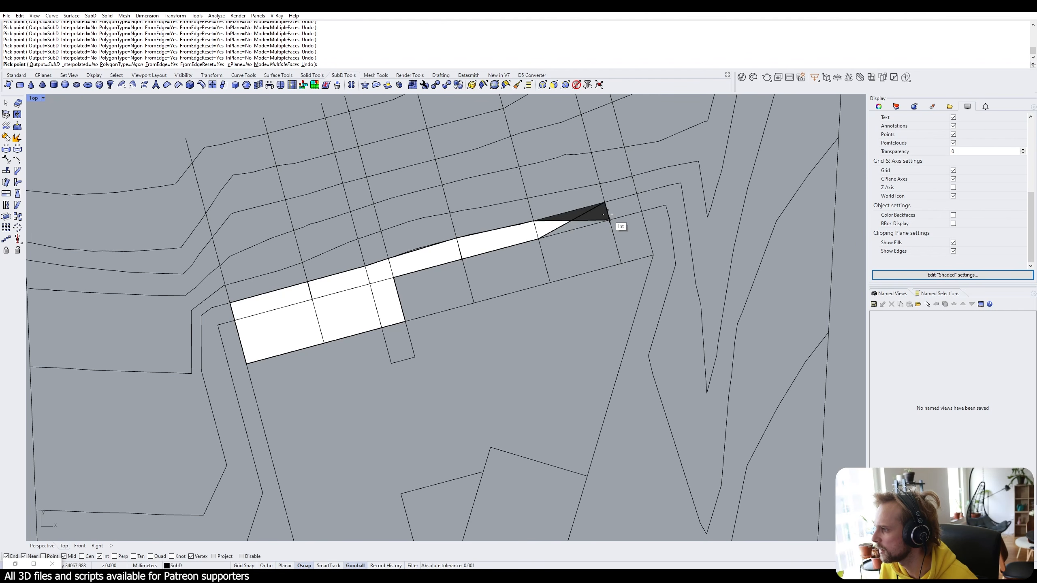
left_click(609, 220)
left_click(641, 211)
left_click(637, 194)
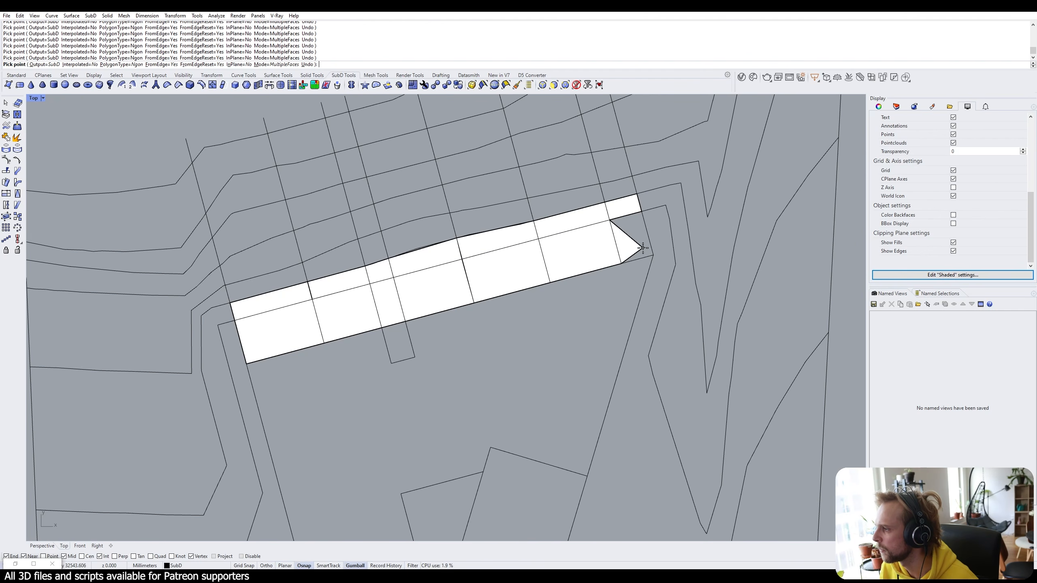
left_click(653, 255)
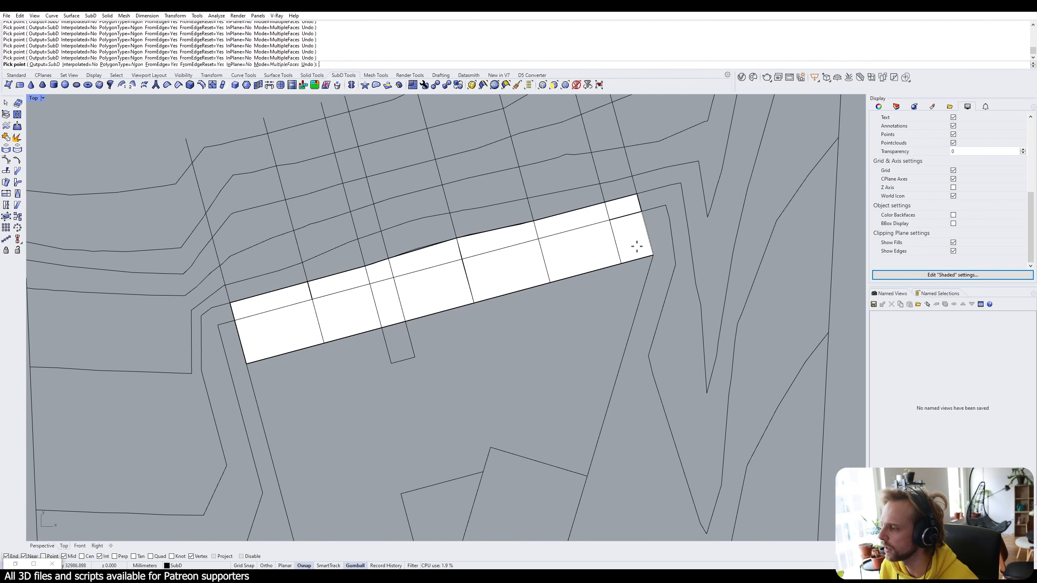
scroll(637, 246, "down", 3)
key("Return")
Select the finished SubD strip to check it, then clear the selection.
scroll(618, 226, "up", 5)
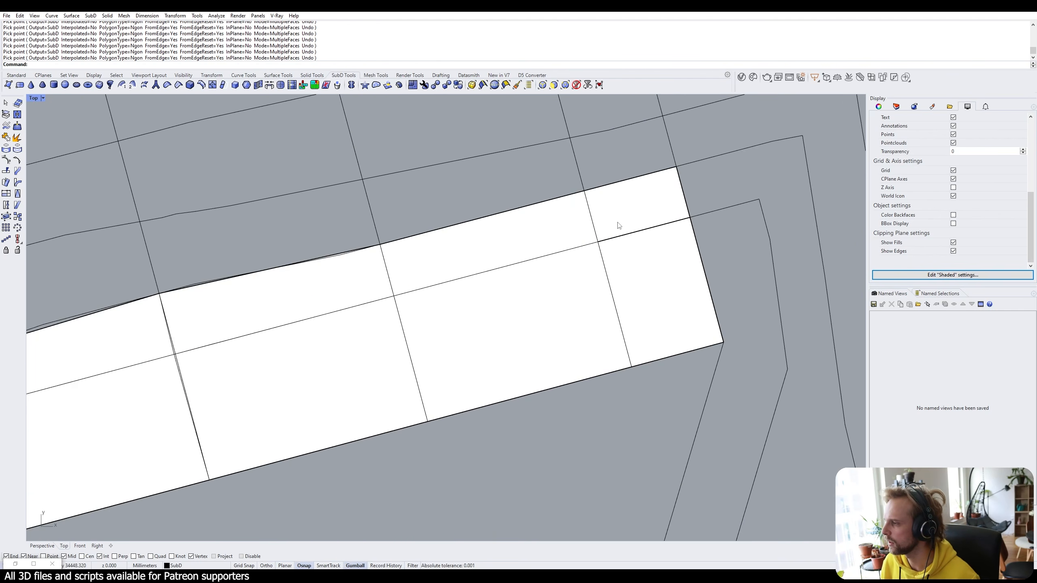
left_click(673, 201)
scroll(755, 218, "up", 6)
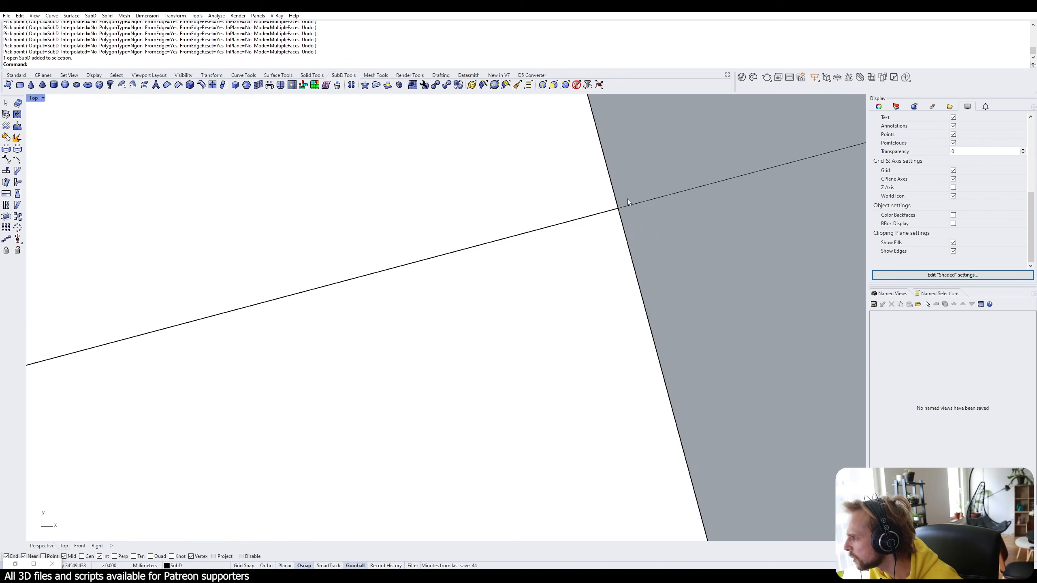
scroll(626, 220, "down", 5)
scroll(588, 203, "up", 5)
scroll(634, 216, "down", 3)
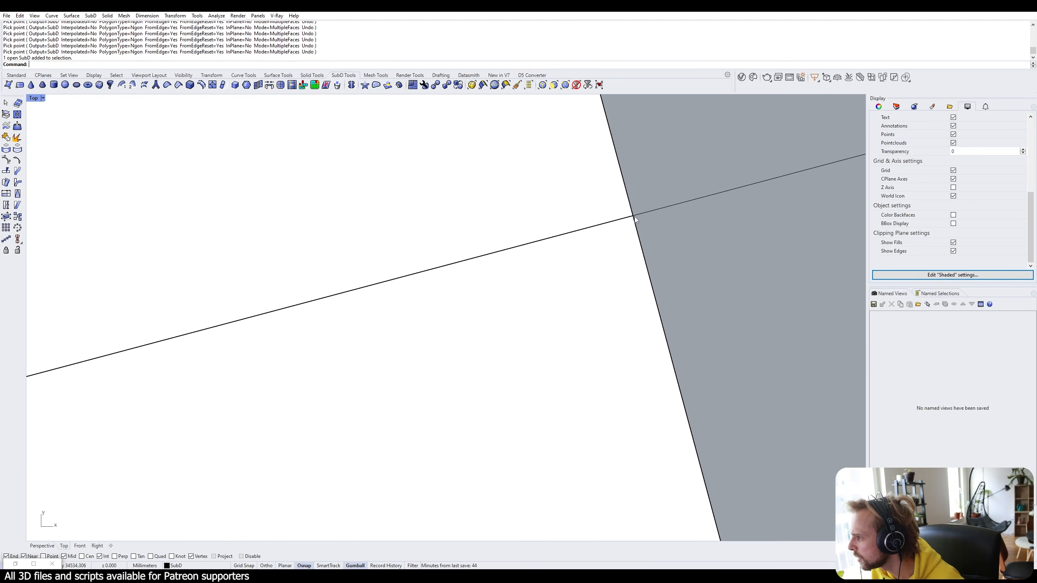
scroll(625, 215, "down", 3)
scroll(488, 257, "up", 3)
left_click(455, 282)
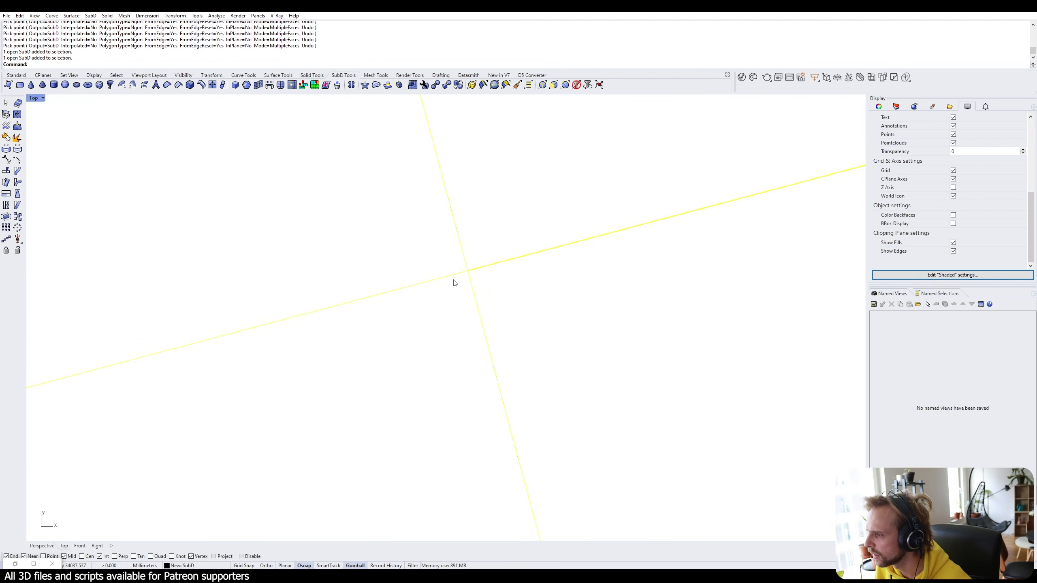
scroll(455, 282, "down", 3)
key("Escape")
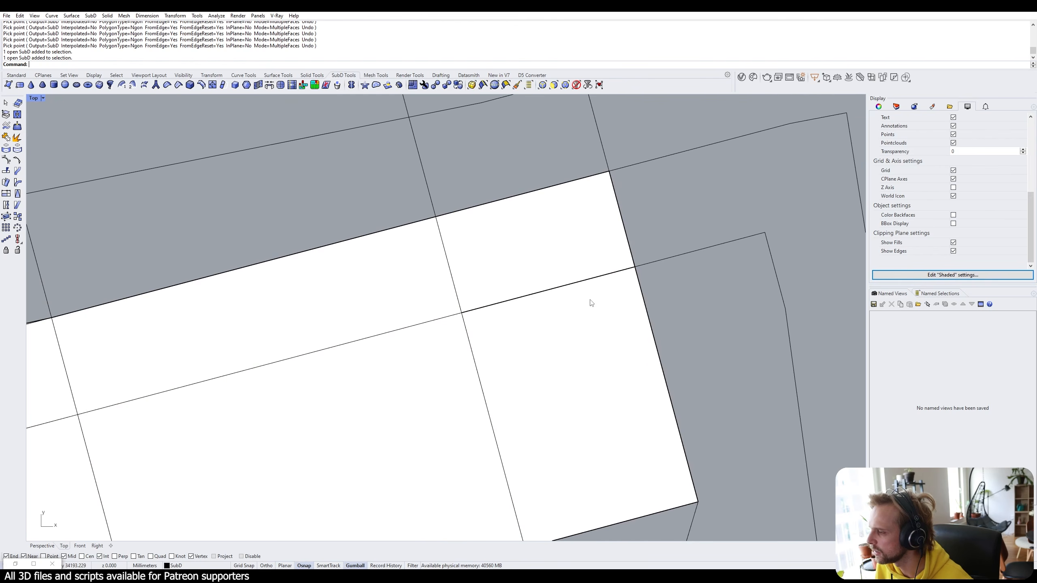
left_click(523, 276)
scroll(522, 274, "down", 5)
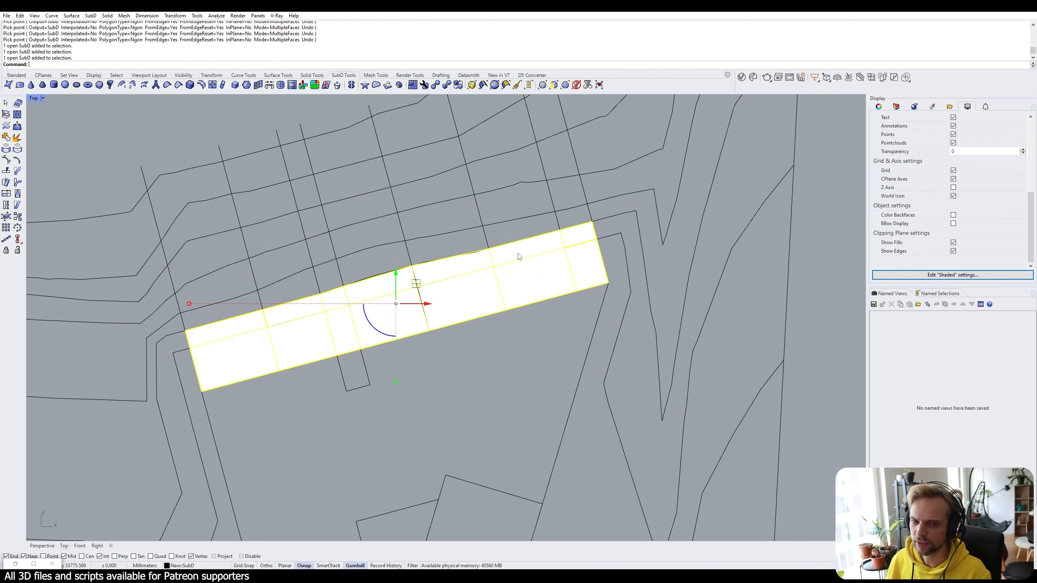
scroll(519, 257, "up", 5)
key("Escape")
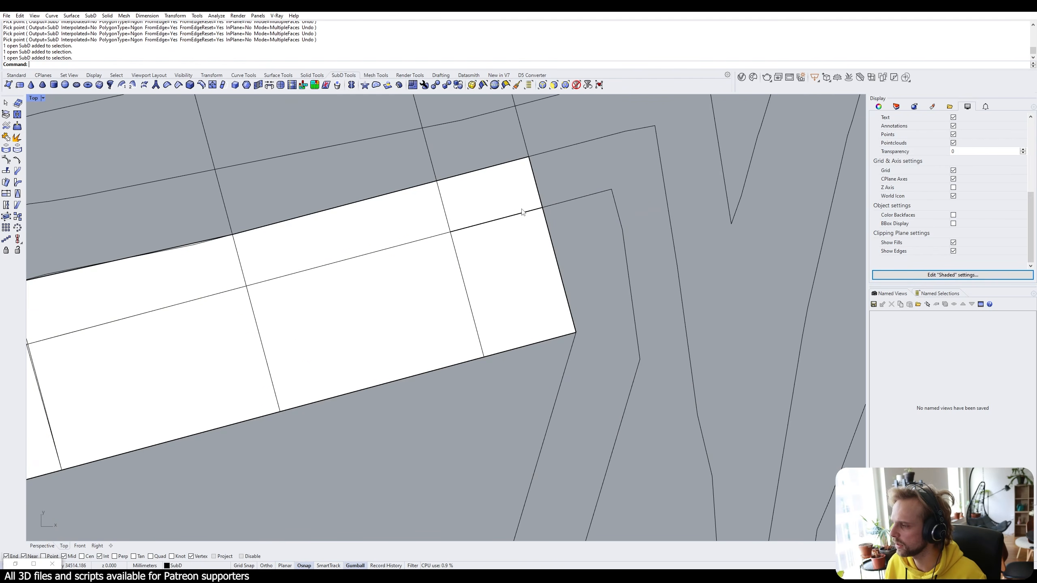
Toggle the strip between smooth and flat display with Tab and recentre the view on it.
key("Tab")
key("Tab")
key("Tab")
key("Tab")
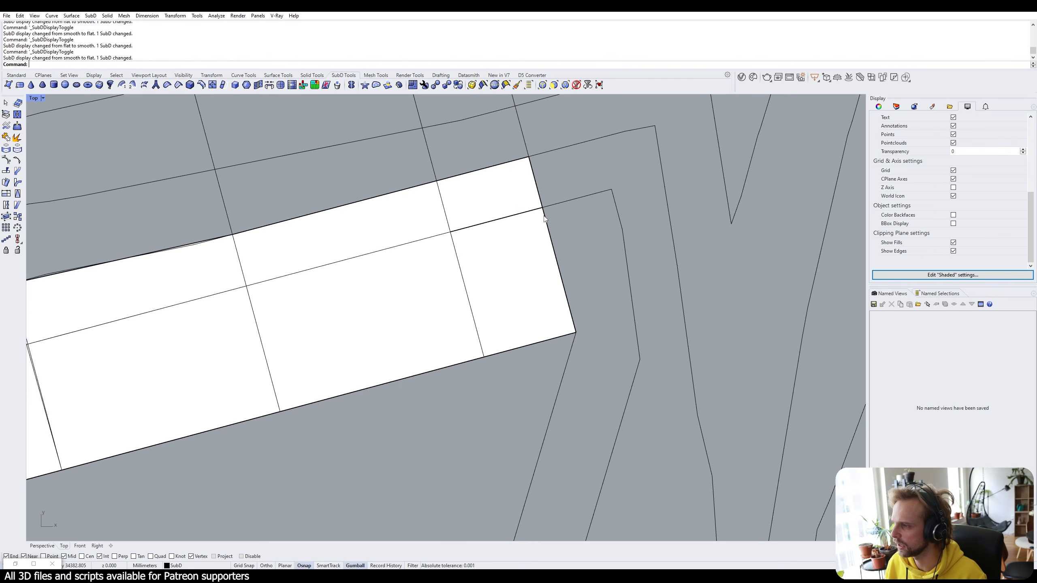
scroll(542, 211, "up", 4)
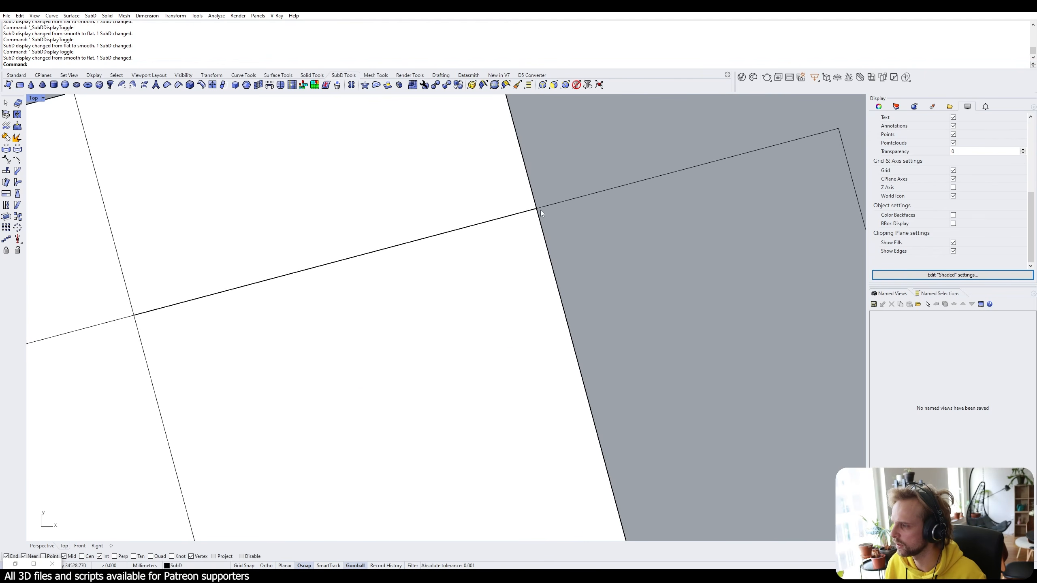
scroll(544, 212, "down", 5)
right_click_drag(555, 219, 536, 254)
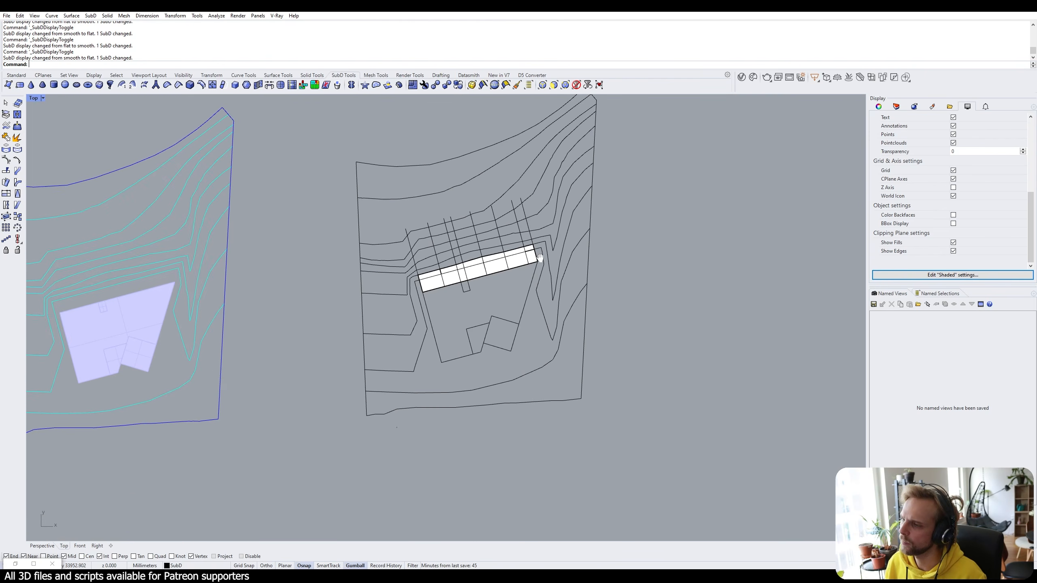
scroll(398, 286, "up", 3)
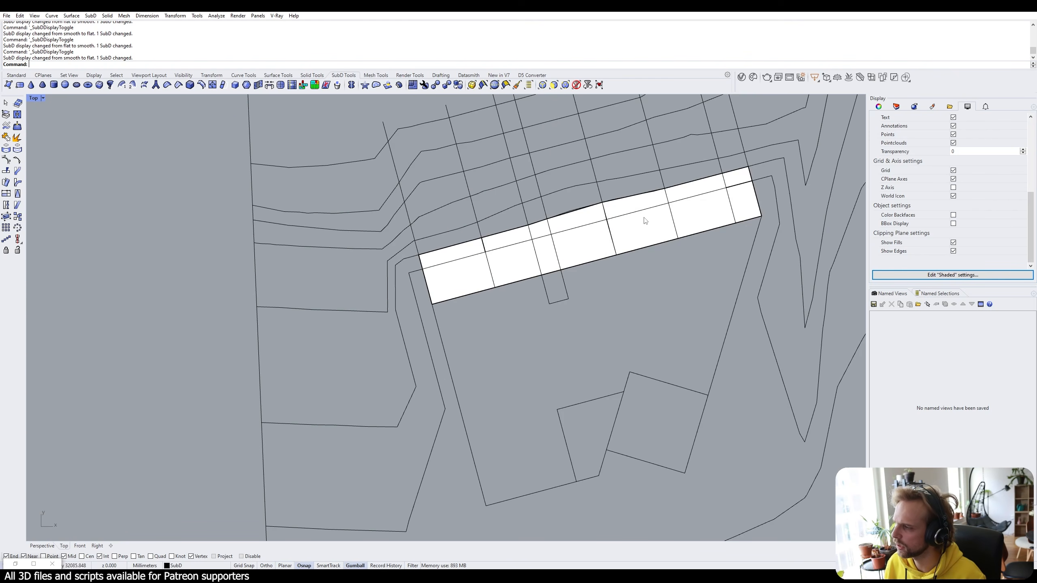
scroll(615, 231, "up", 4)
Switch the viewport to Wireframe display and pan toward the strip's corner.
left_click(36, 101)
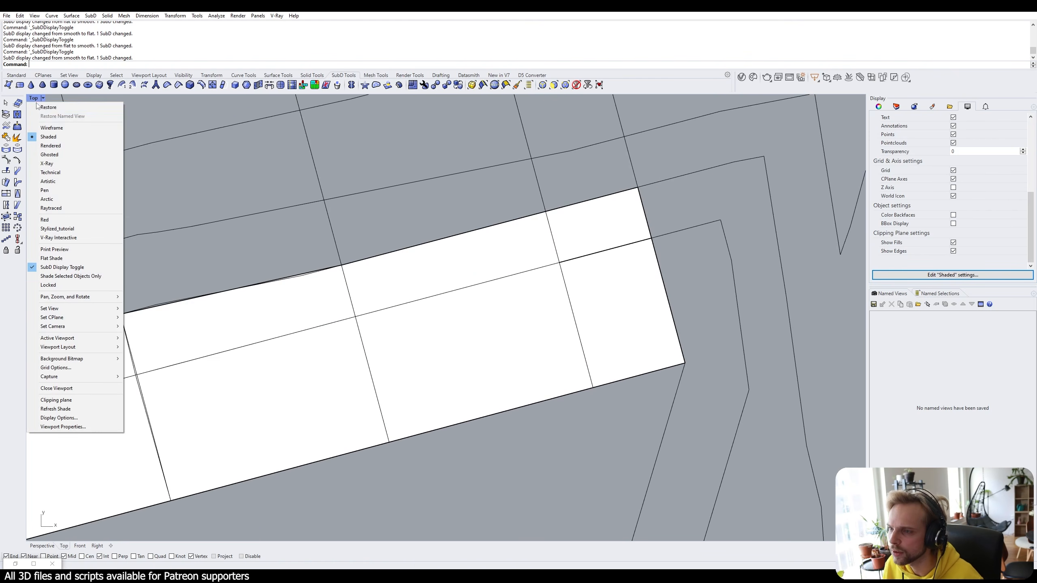
left_click(45, 128)
scroll(647, 235, "up", 4)
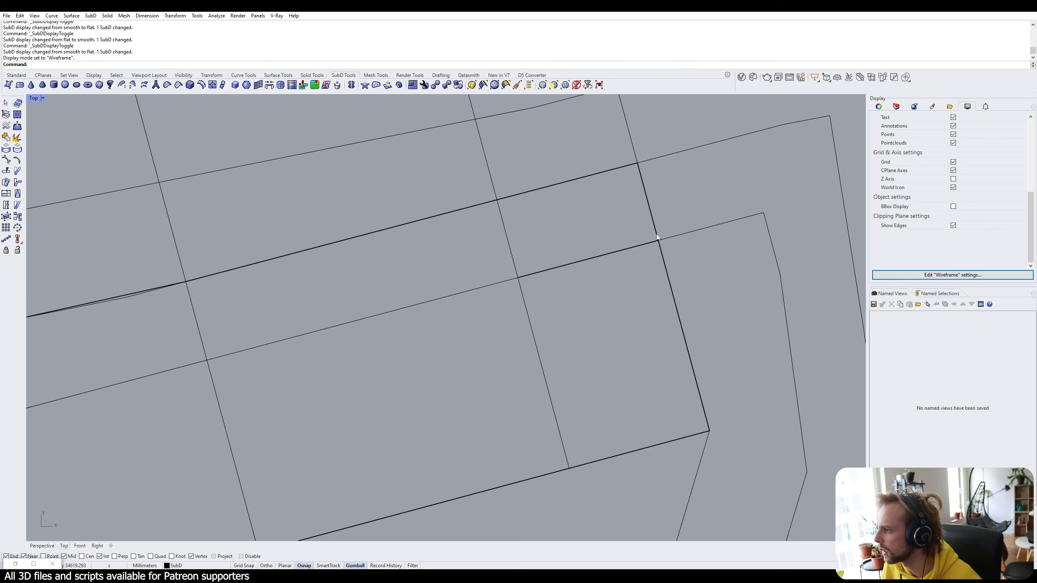
right_click_drag(655, 235, 572, 252)
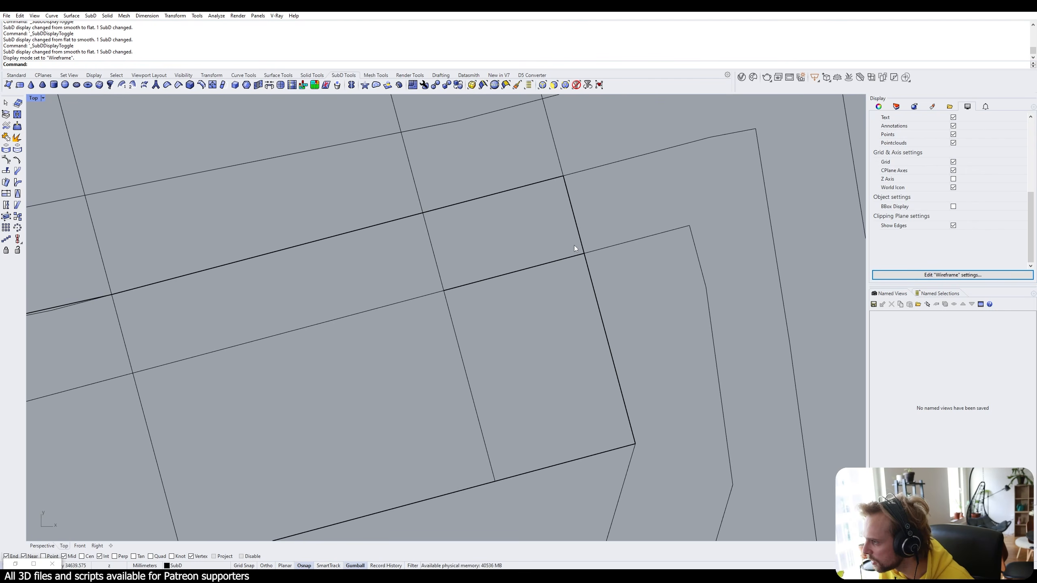
Window-select the overlapping corner vertices and try Join, then cancel it.
left_click_drag(593, 256, 595, 259)
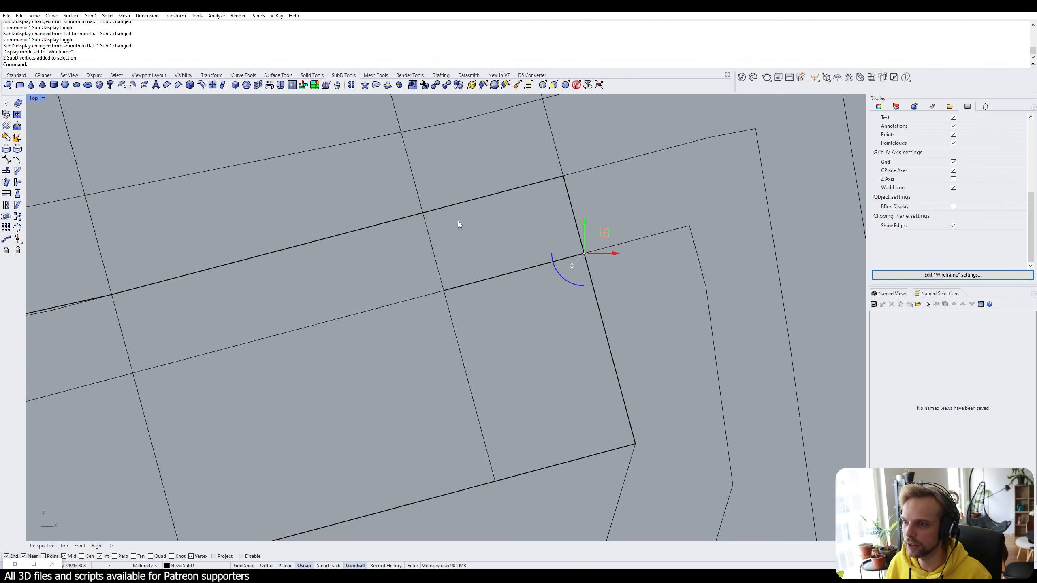
type("join")
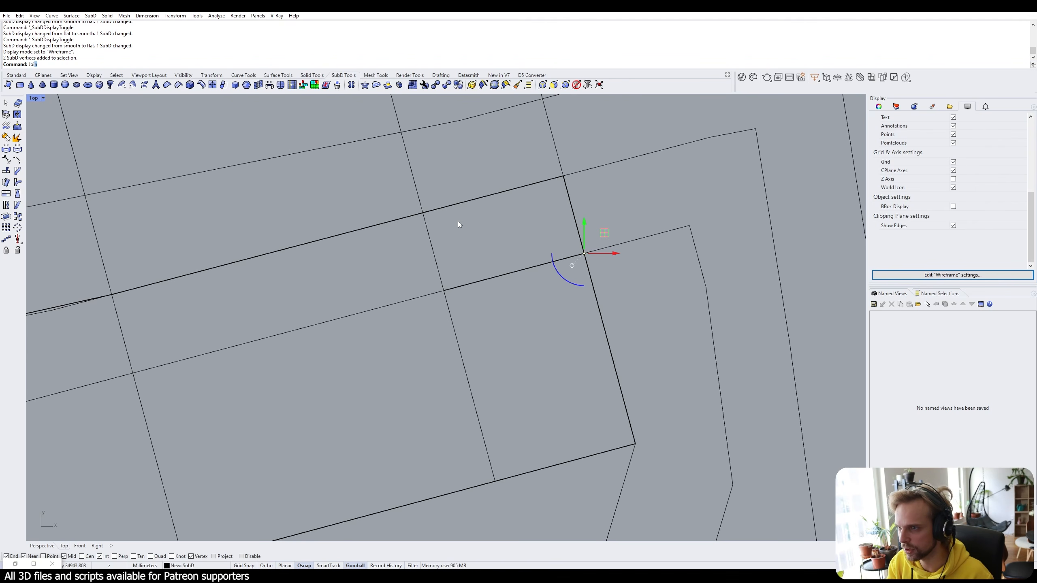
key("Return")
key("Escape")
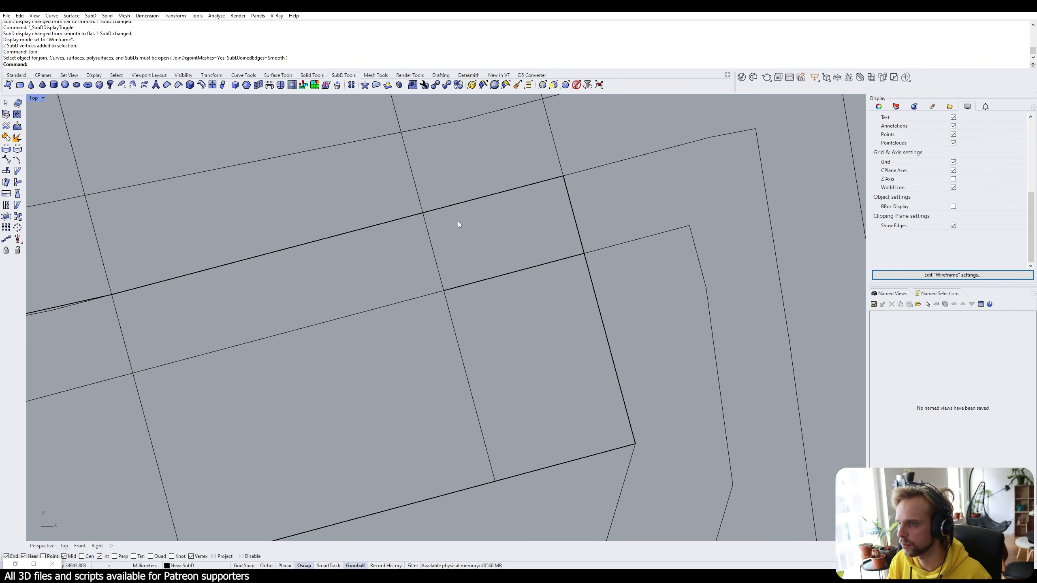
Reselect the two corner vertices and Stitch them at their Average location.
left_click_drag(554, 236, 616, 271)
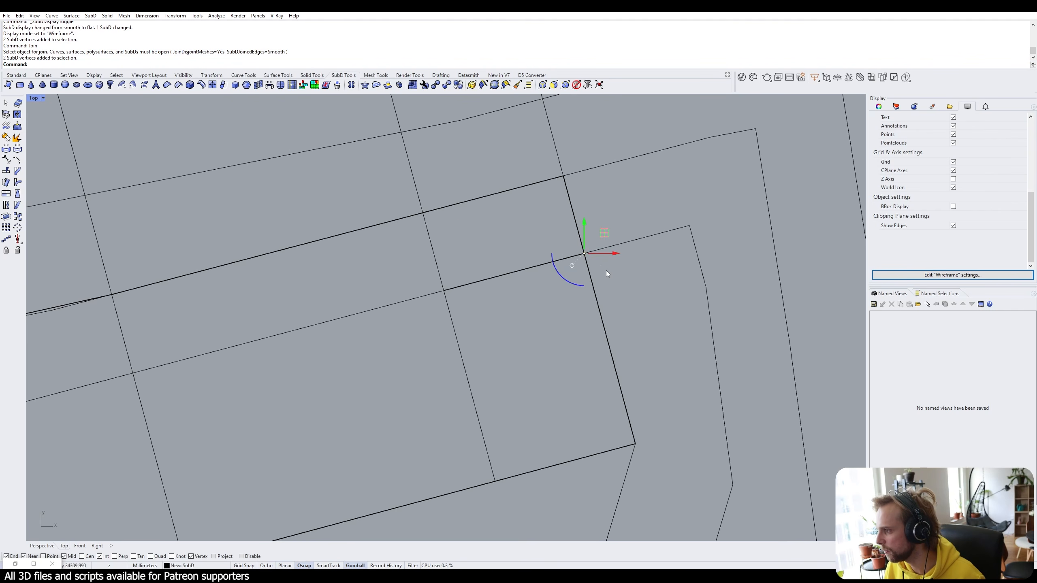
type("sti")
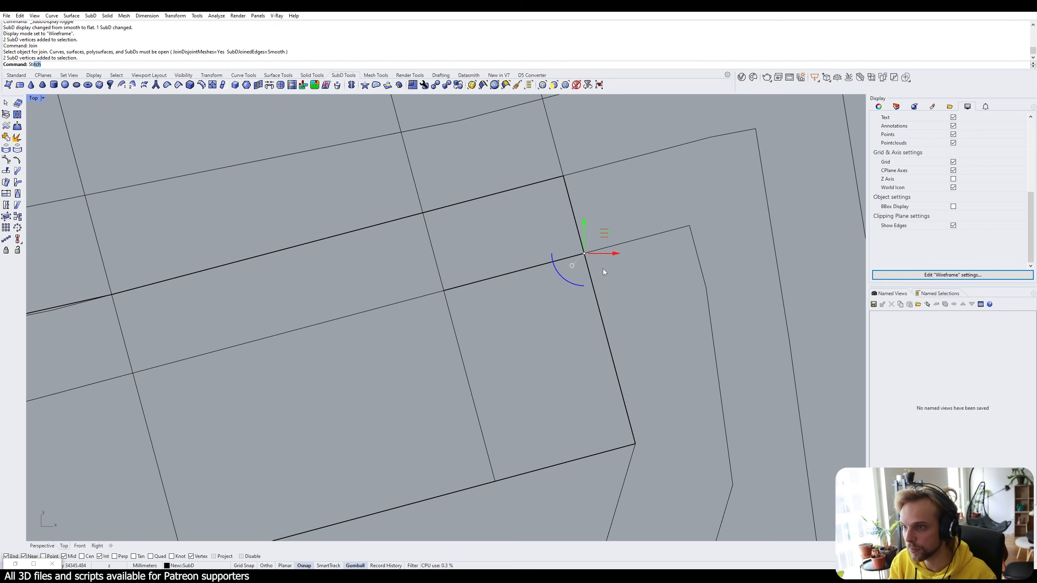
key("Return")
key("Return")
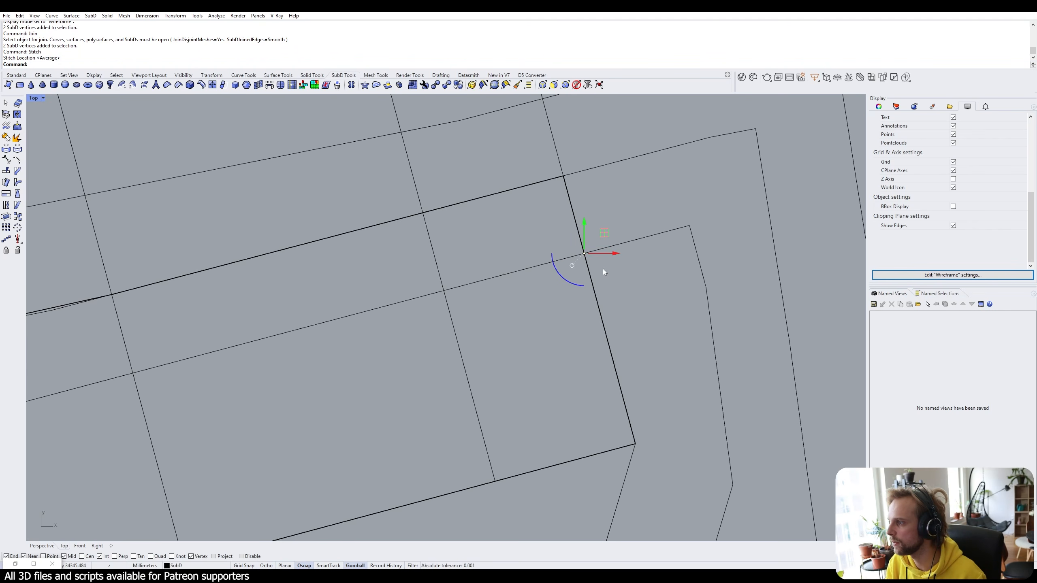
key("Escape")
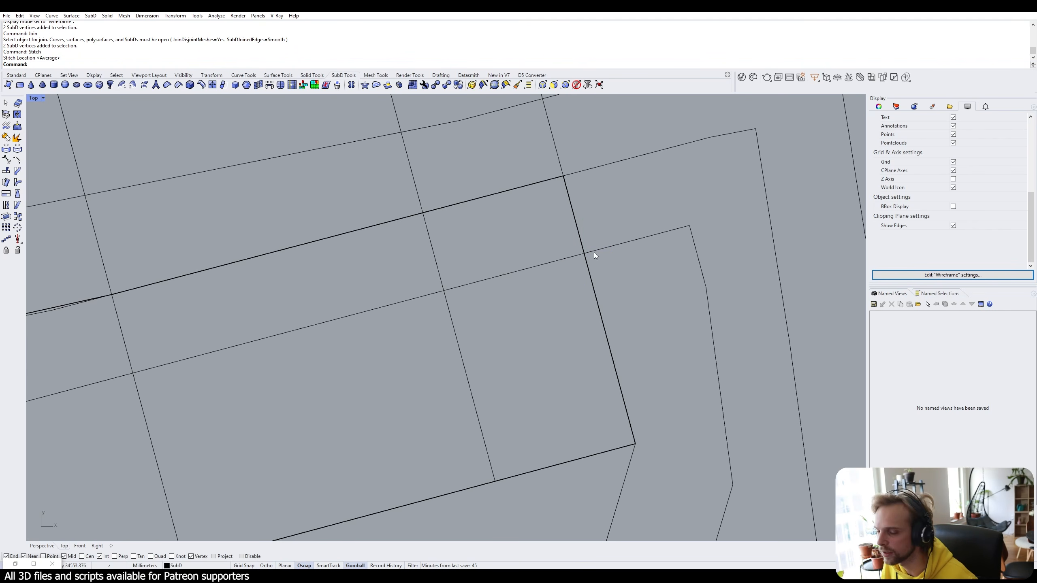
scroll(594, 252, "down", 3)
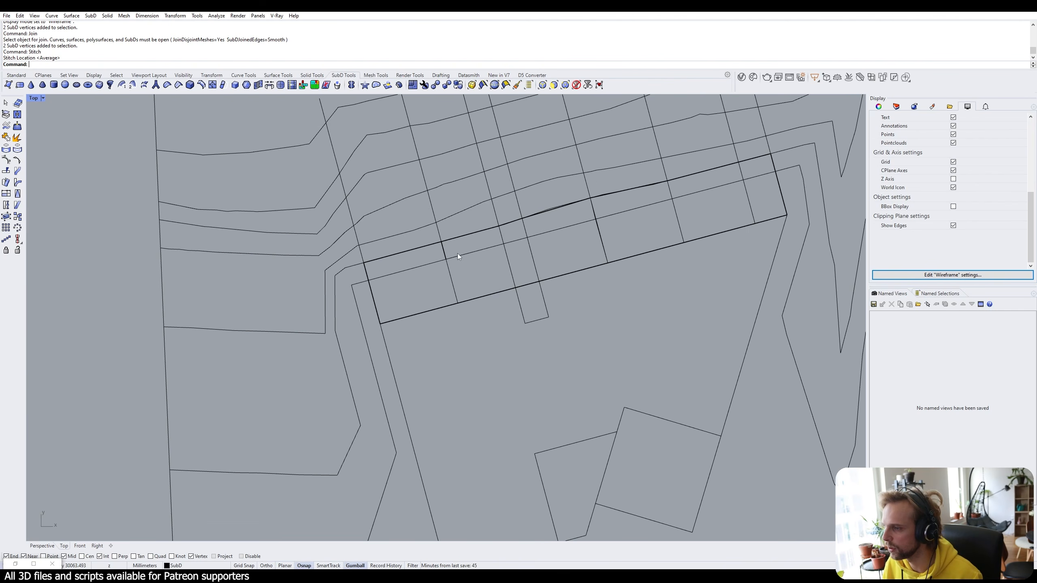
scroll(457, 252, "up", 5)
Stitch the two vertices at another strip corner at their average location.
left_click_drag(371, 174, 447, 240)
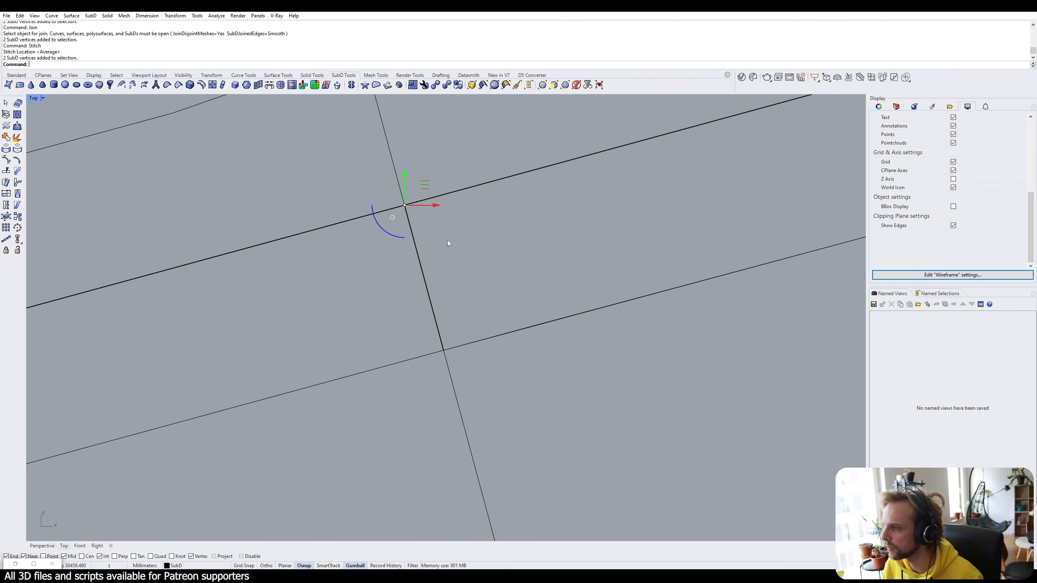
key("Return")
key("Return")
key("Escape")
scroll(514, 234, "down", 3)
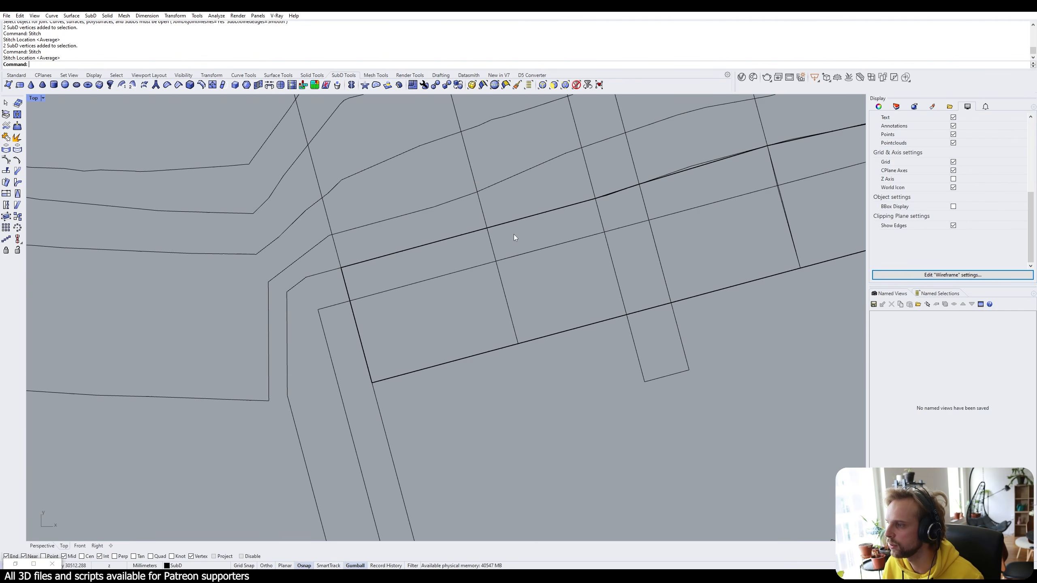
scroll(513, 234, "down", 3)
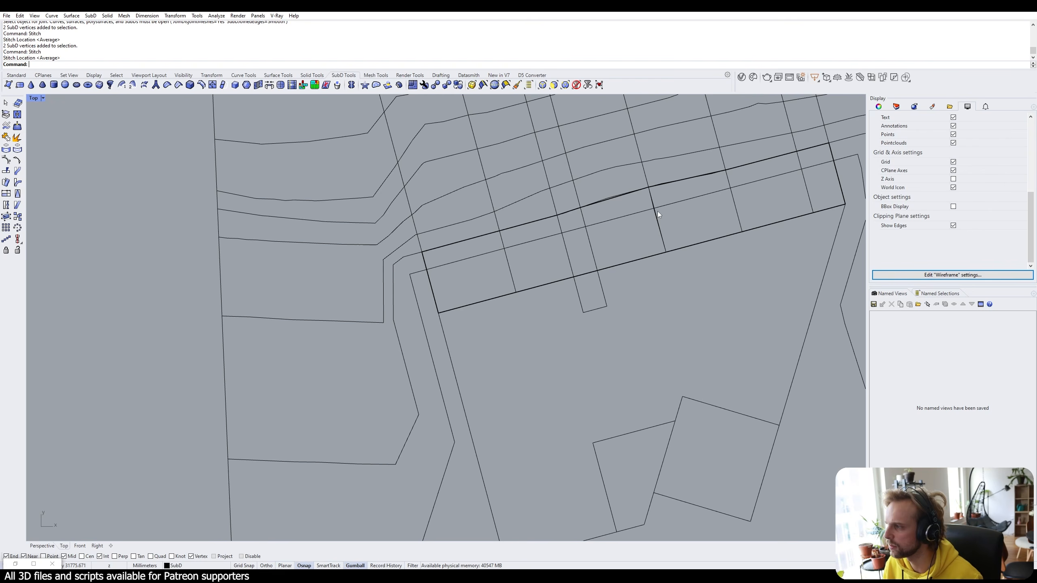
scroll(658, 210, "up", 3)
scroll(618, 222, "down", 8)
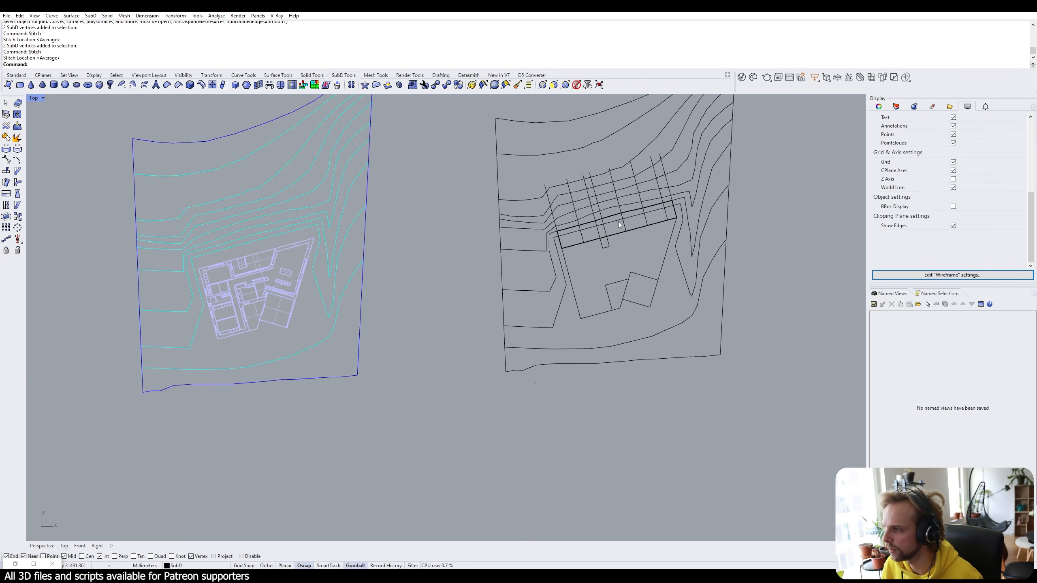
Select the whole right-hand site drawing except the SubD strip and Lock the plan curves.
right_click_drag(618, 221, 514, 289)
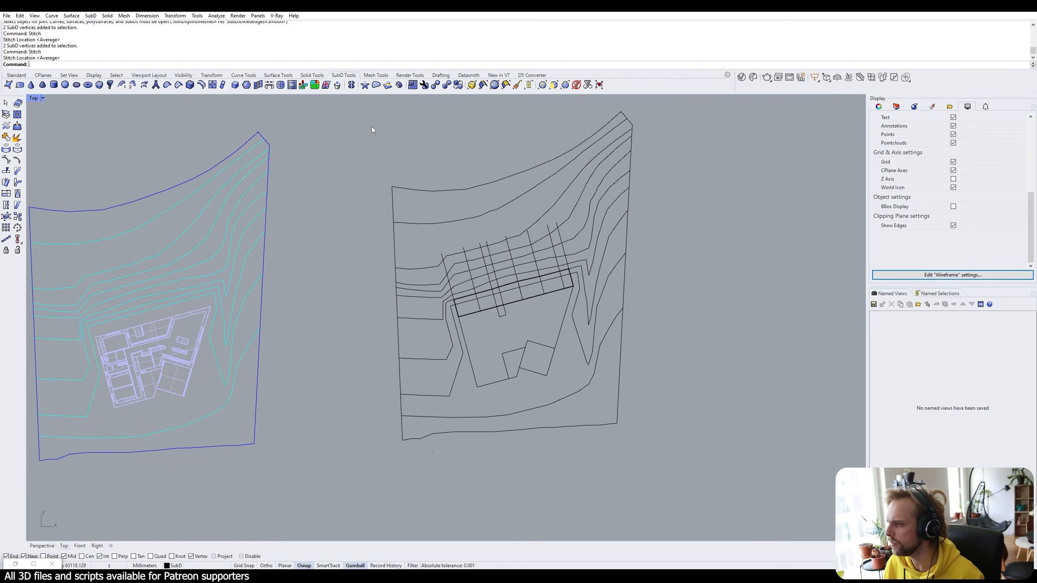
mouse_move(348, 98)
left_mouse_down()
mouse_move(753, 480)
mouse_move(745, 492)
left_mouse_up()
scroll(559, 341, "up", 5)
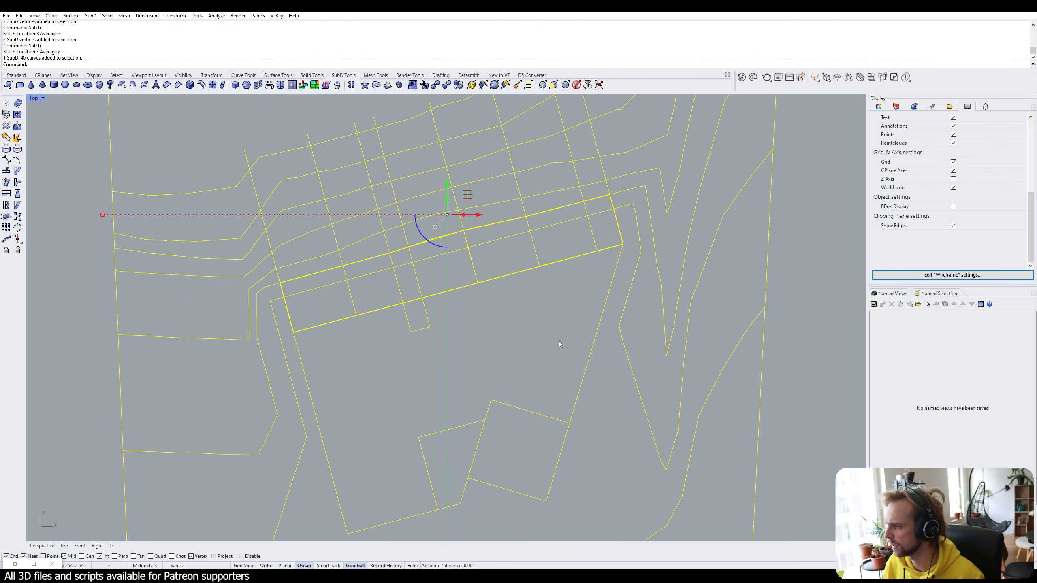
scroll(501, 224, "up", 4)
left_click(472, 230, "ctrl")
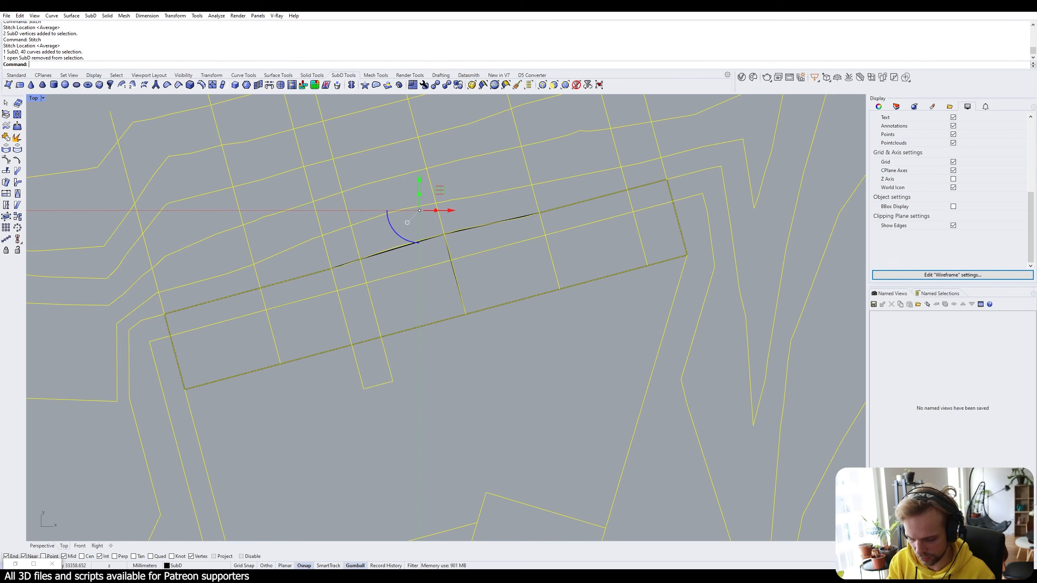
type("Jo")
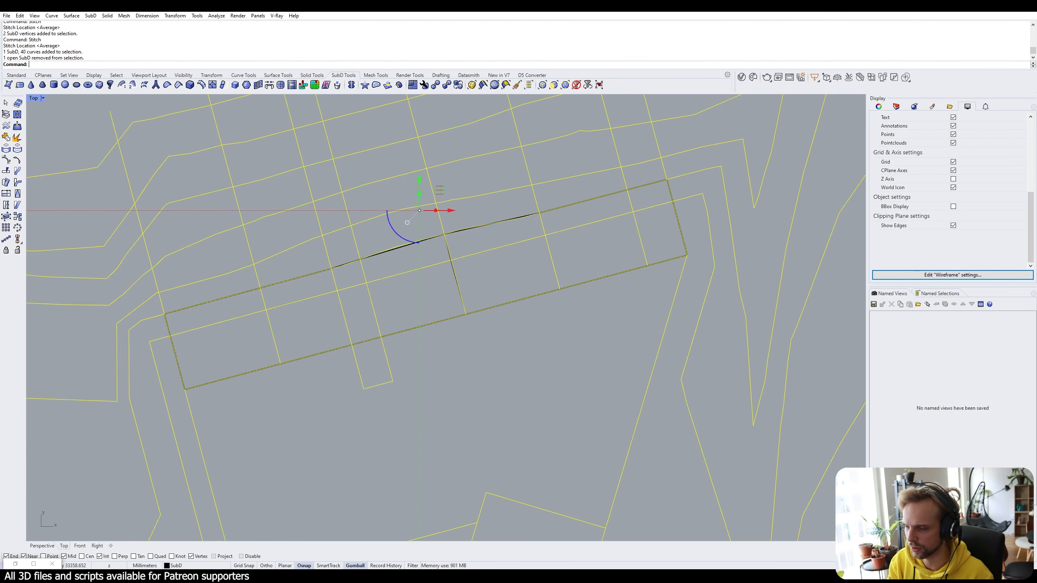
type("Lock")
key("Return")
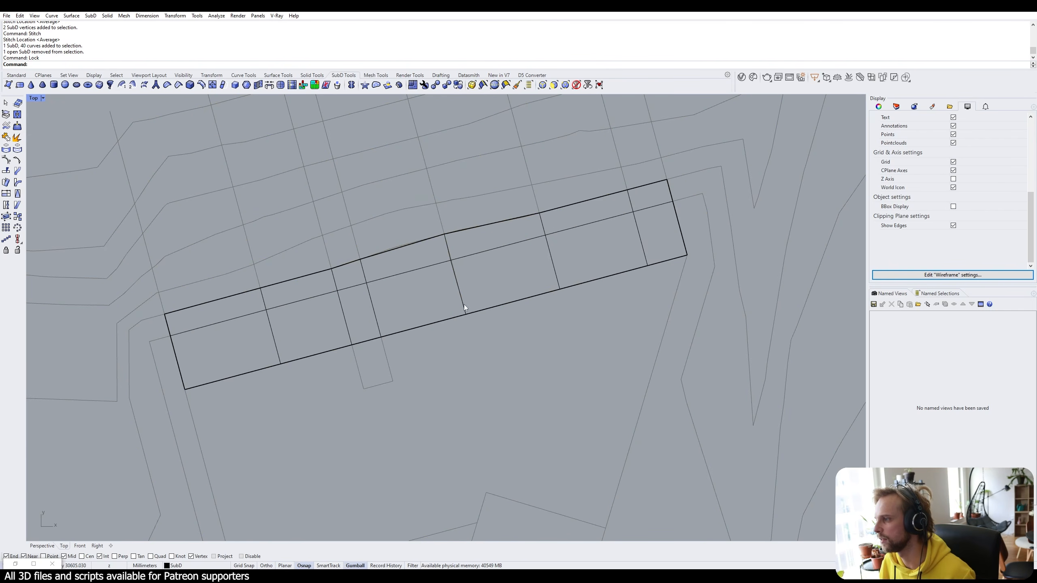
scroll(562, 294, "down", 4)
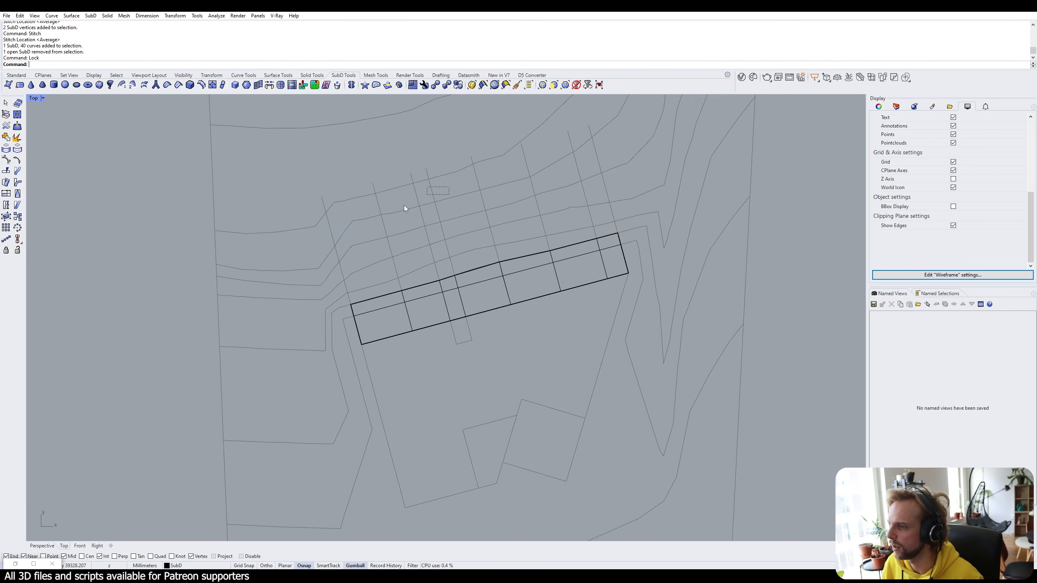
Toggle the SubD strip between smooth and flat display with Tab.
left_click(503, 288)
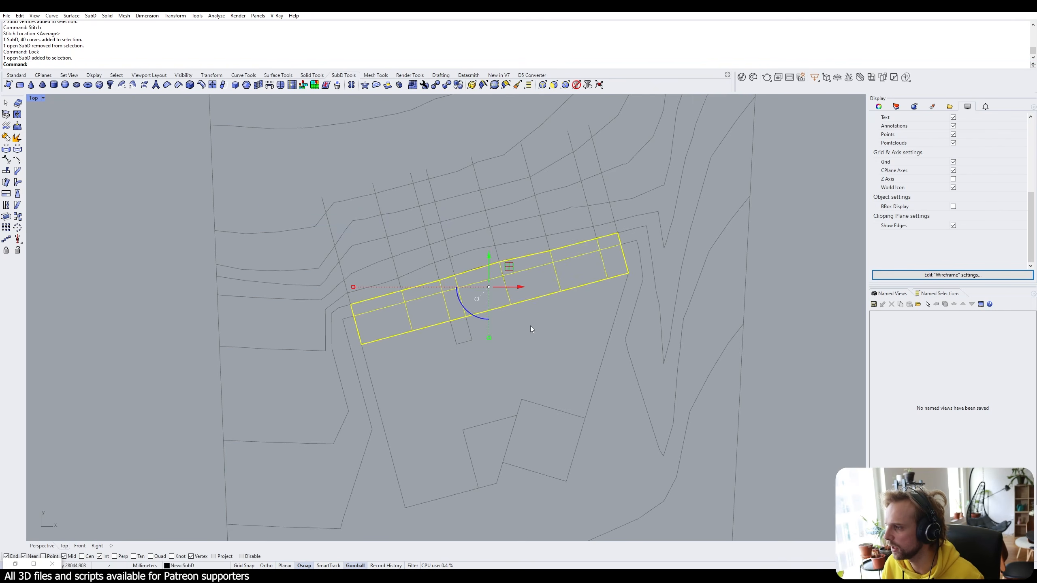
left_click(533, 329)
key("Tab")
key("Tab")
key("Tab")
key("Tab")
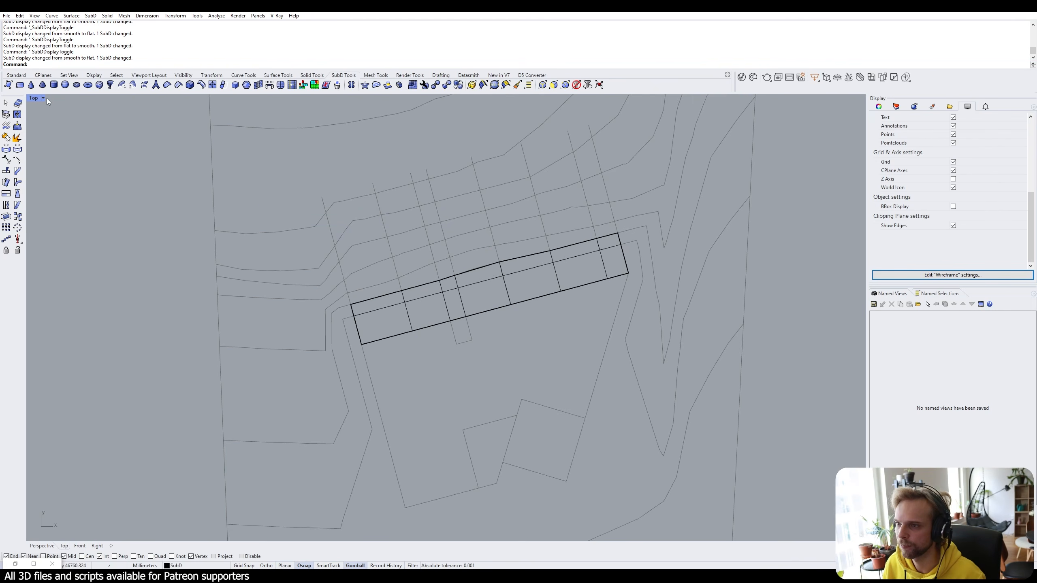
Set the Top viewport to Shaded display and recentre the plan around the white strip.
left_click(35, 99)
left_click(45, 137)
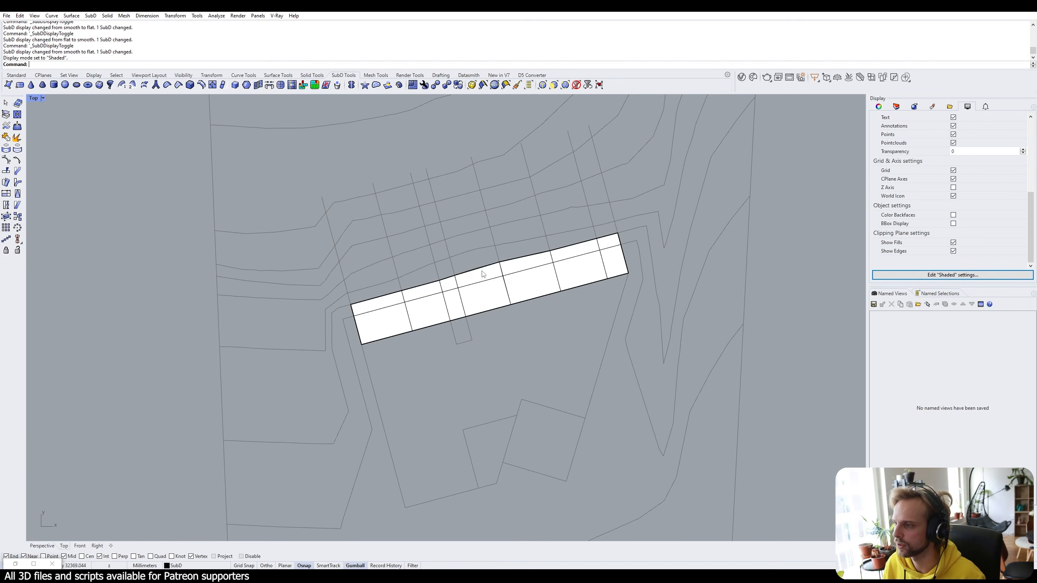
scroll(487, 253, "down", 2)
scroll(458, 289, "up", 4)
right_click_drag(458, 289, 440, 251)
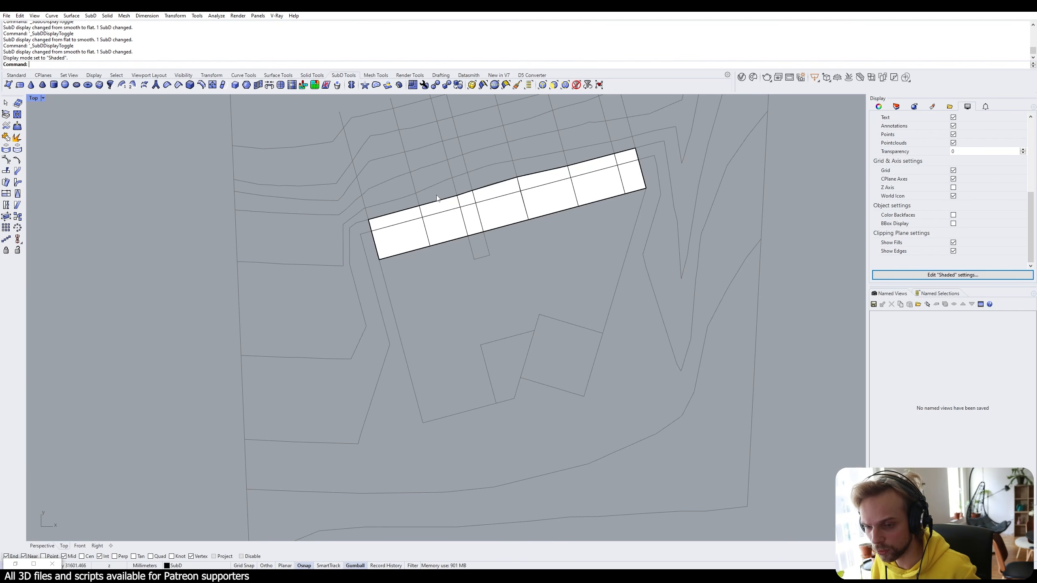
scroll(347, 283, "up", 2)
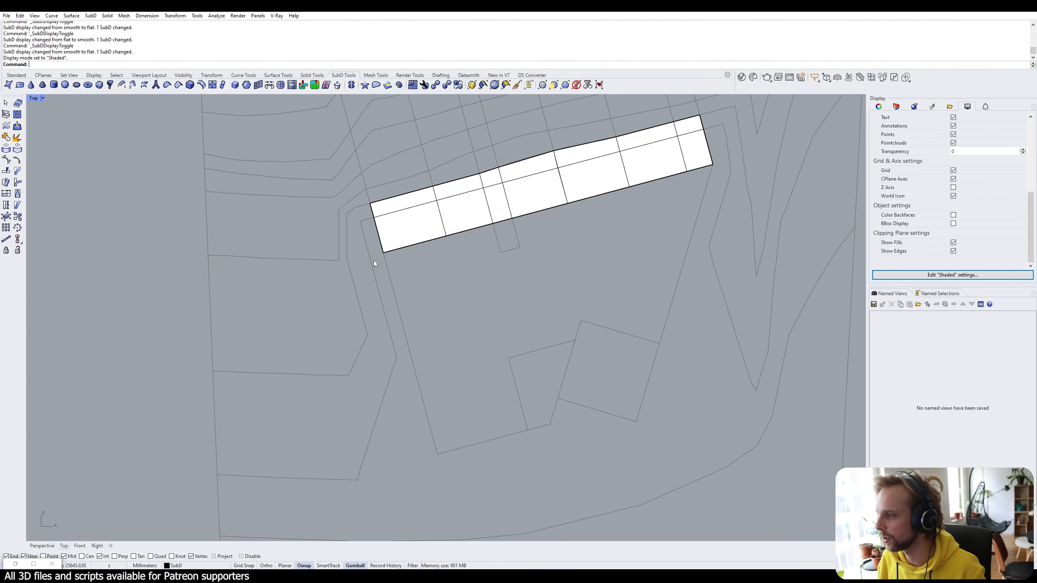
scroll(547, 235, "down", 2)
right_click_drag(410, 172, 423, 199)
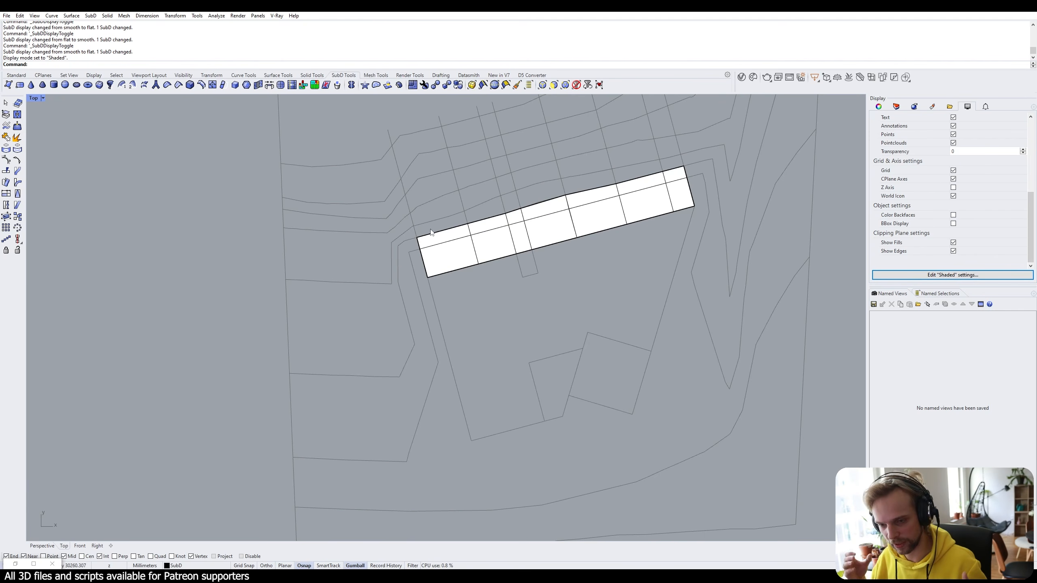
scroll(420, 227, "up", 2)
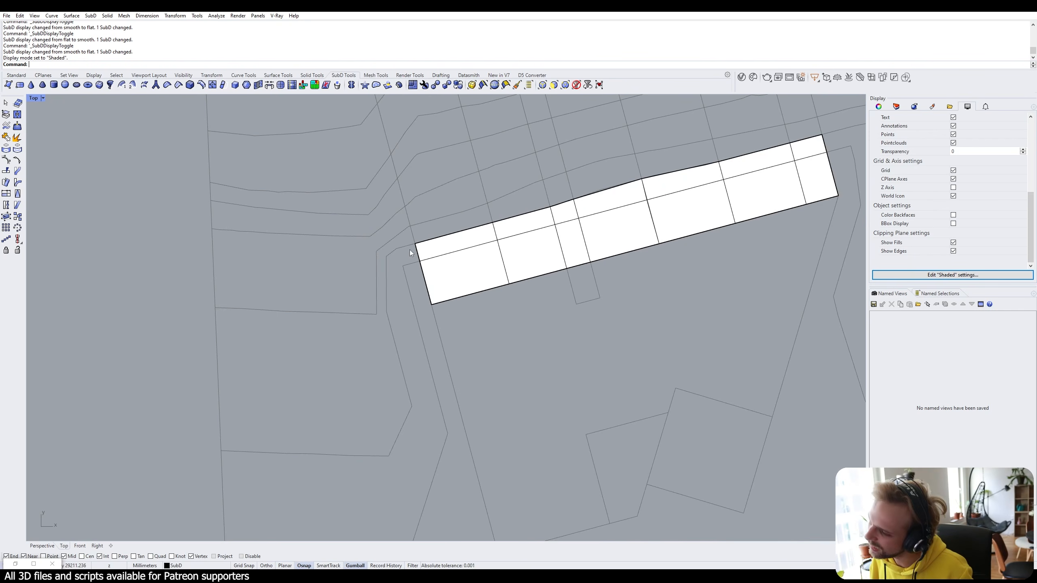
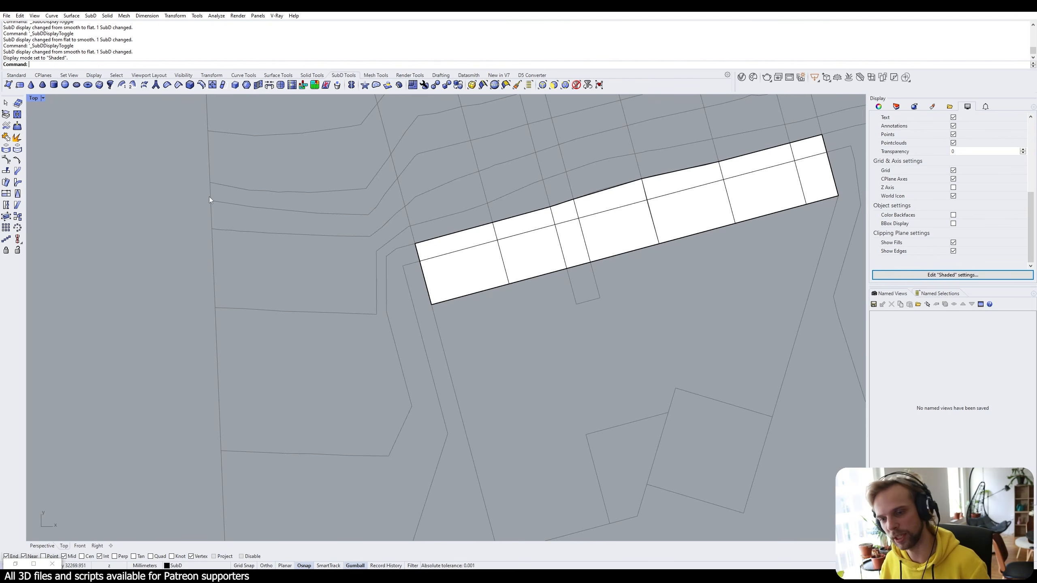
Build the first corner face off the strip's lower-left end with 3DFace.
scroll(424, 261, "up", 3)
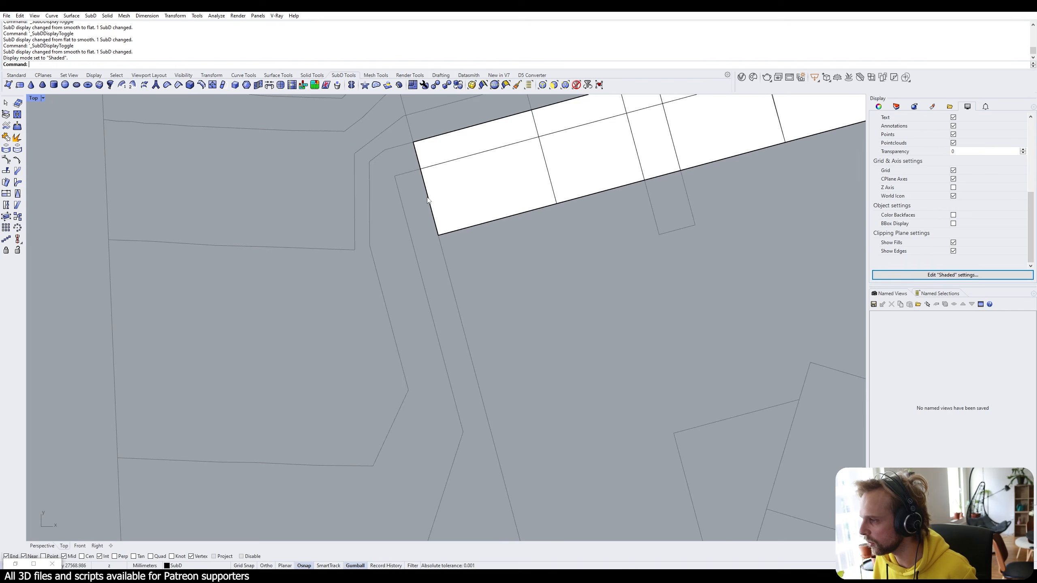
scroll(427, 200, "down", 2)
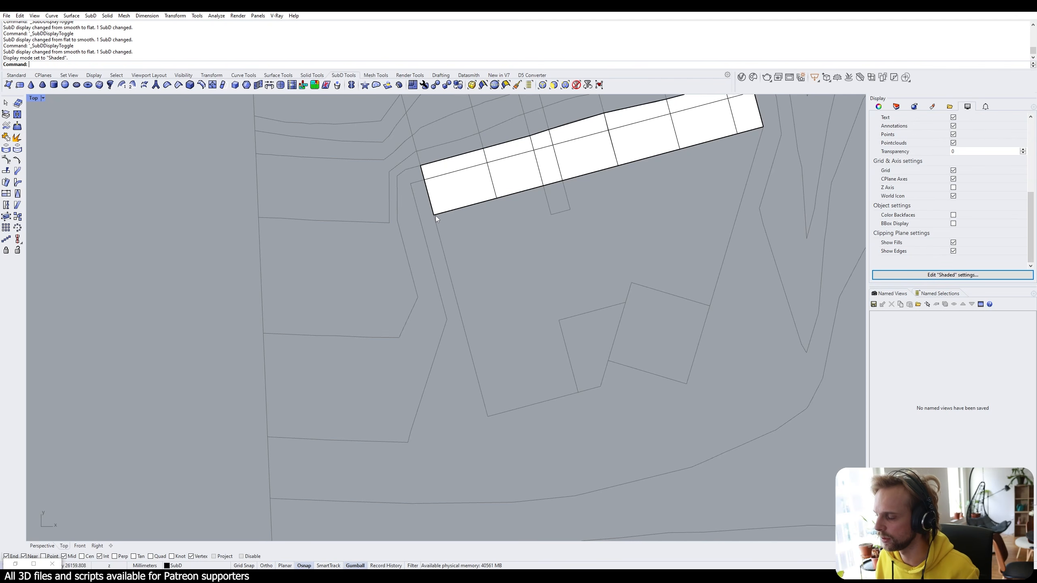
scroll(435, 215, "up", 3)
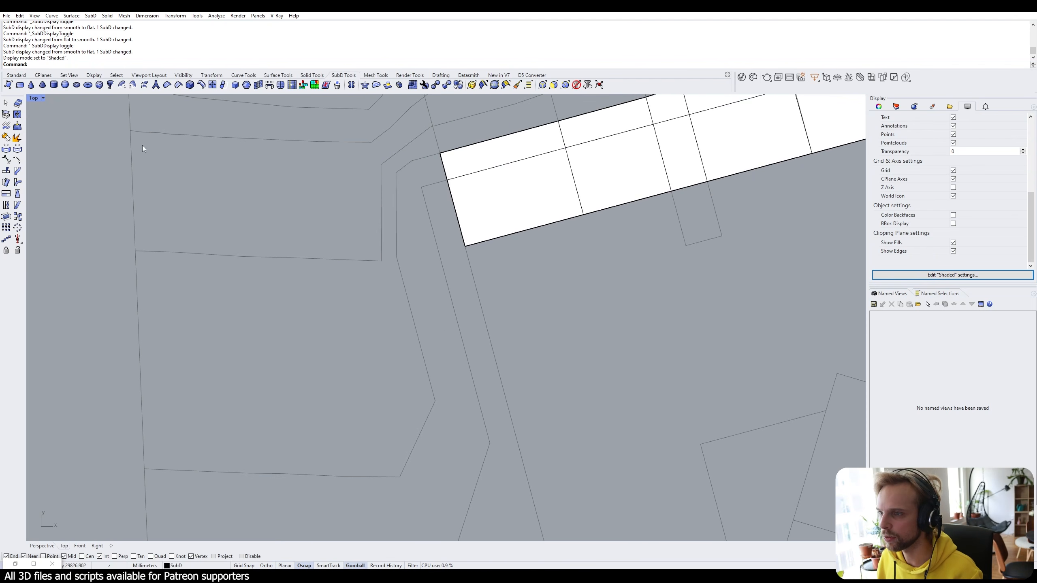
type("3DFace")
key("Return")
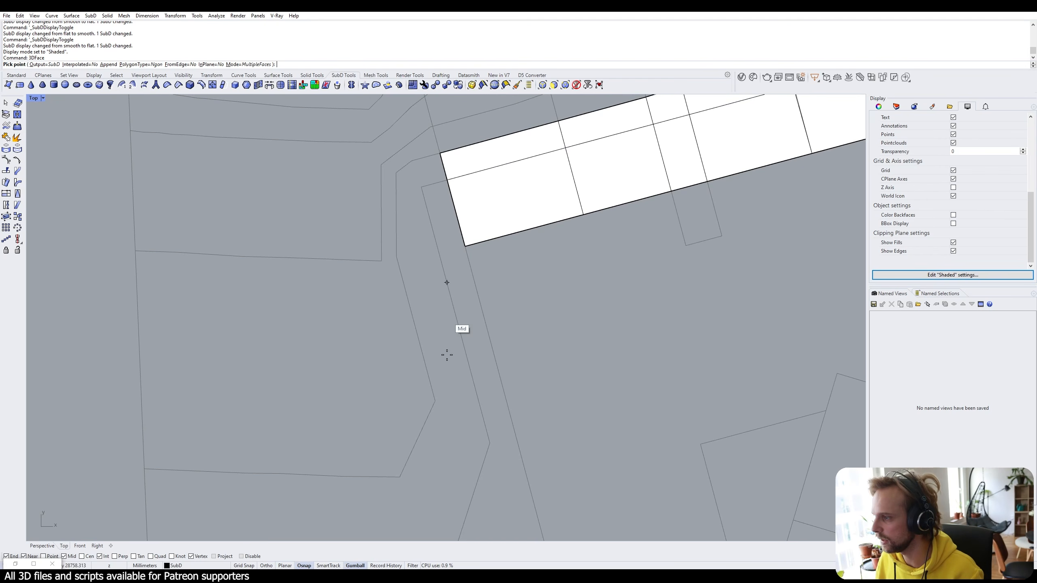
left_click(465, 246)
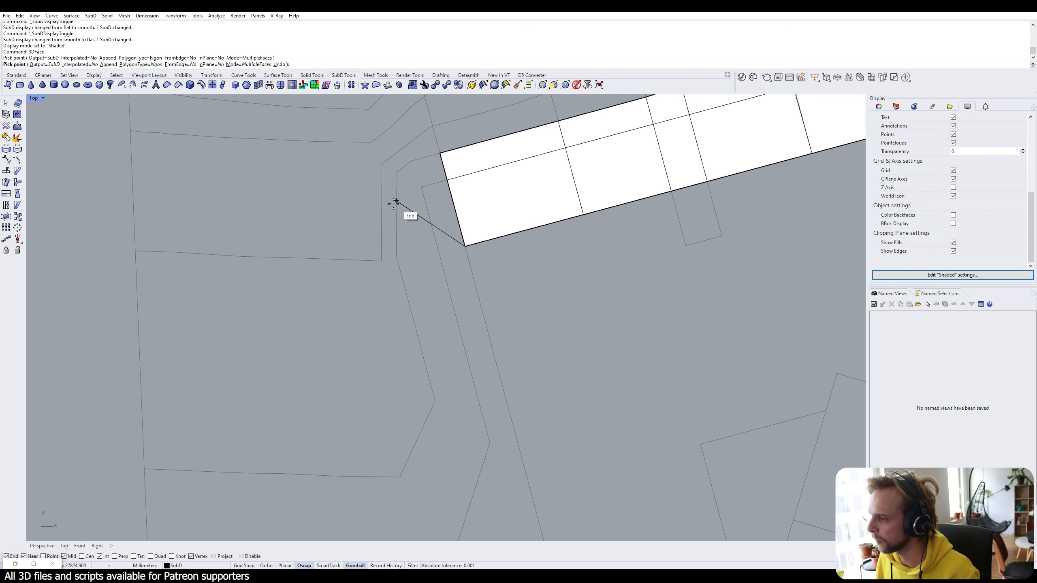
left_click(423, 225)
left_click(421, 187)
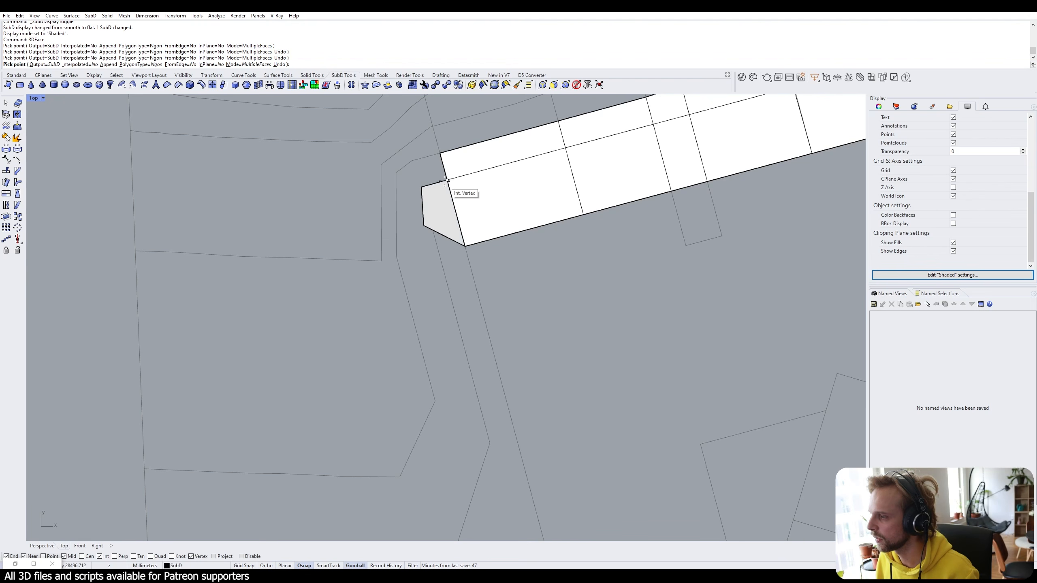
left_click(447, 180)
key("Return")
Add a second face extending the corner from the grey face's corner.
scroll(547, 271, "down", 2)
key("Return")
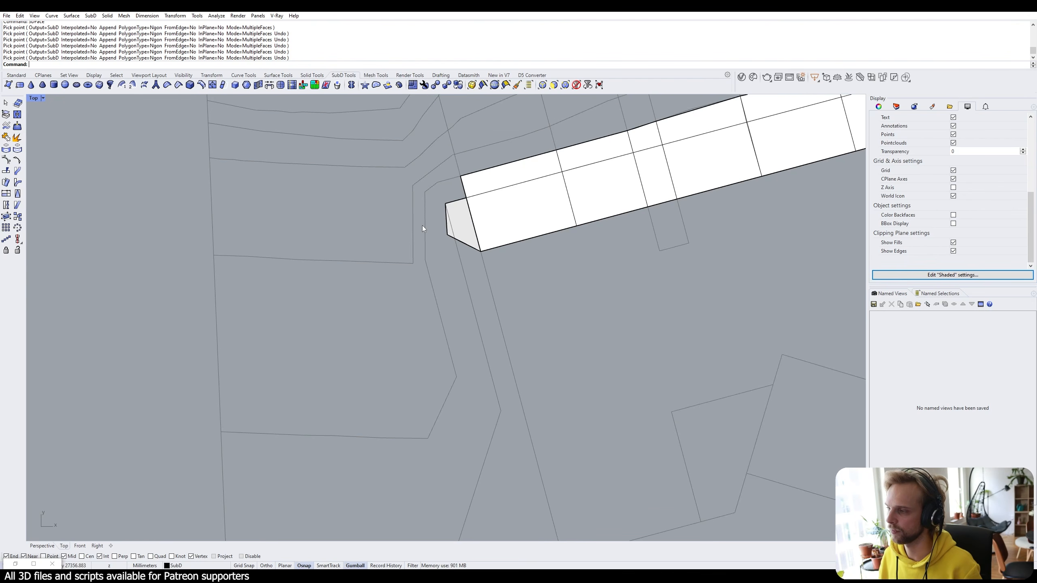
key("Return")
scroll(445, 202, "up", 2)
left_click(444, 202)
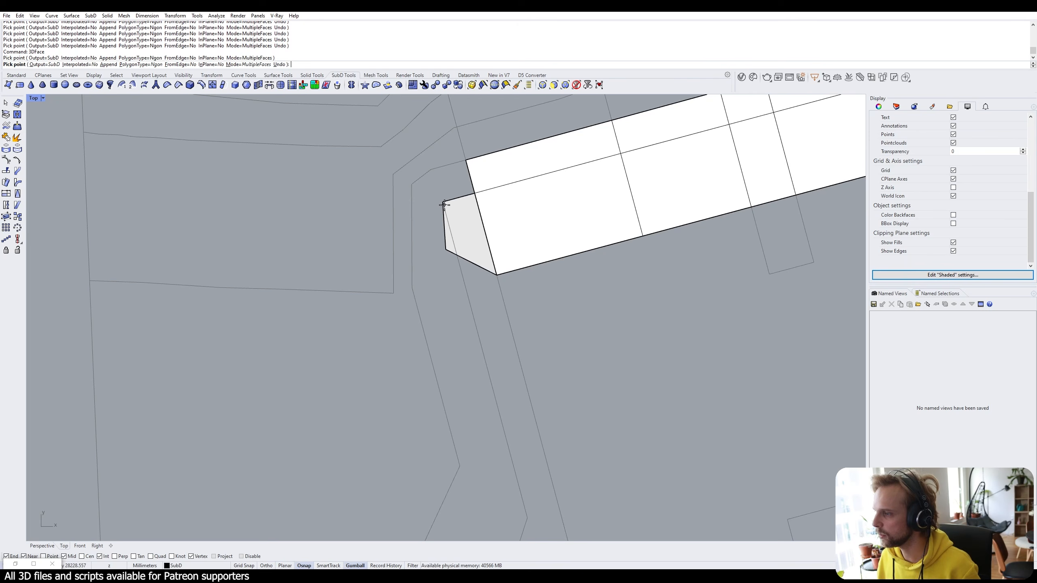
left_click(411, 184)
left_click(466, 160)
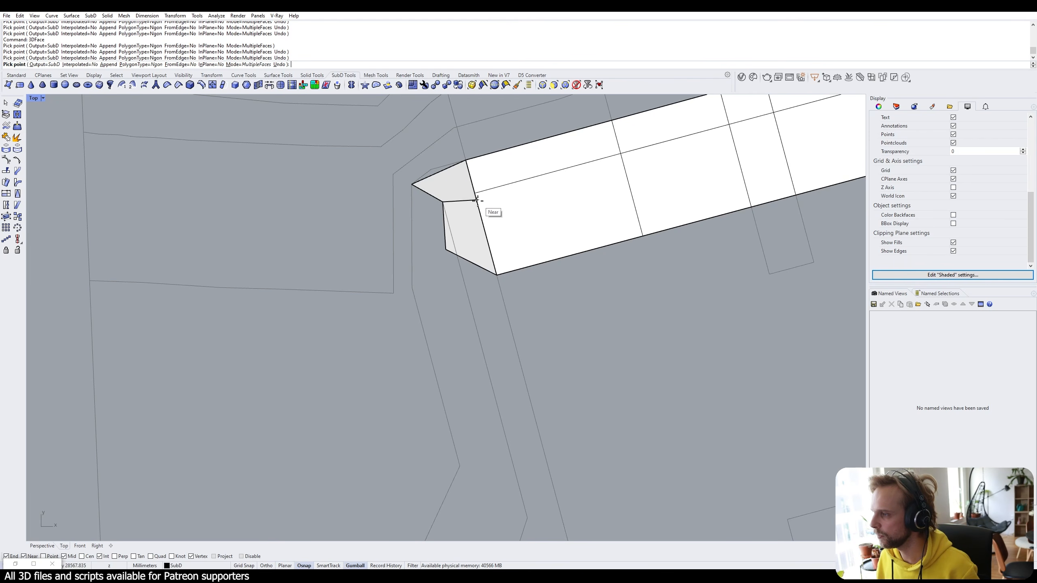
left_click(475, 195)
Add a small upright end face at the end face's corner.
key("Return")
key("Return")
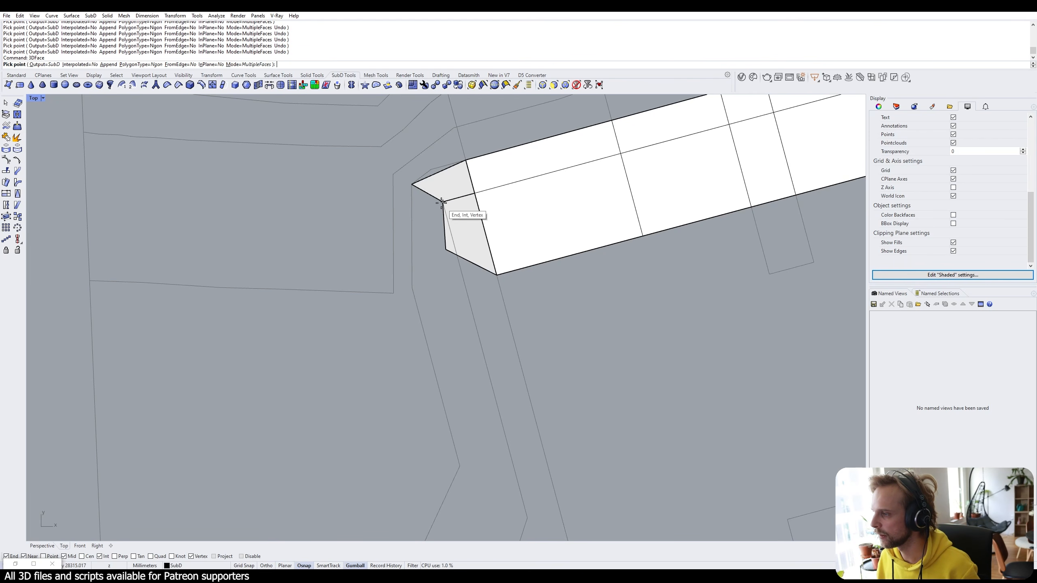
left_click(444, 202)
left_click(445, 248)
left_click(412, 253)
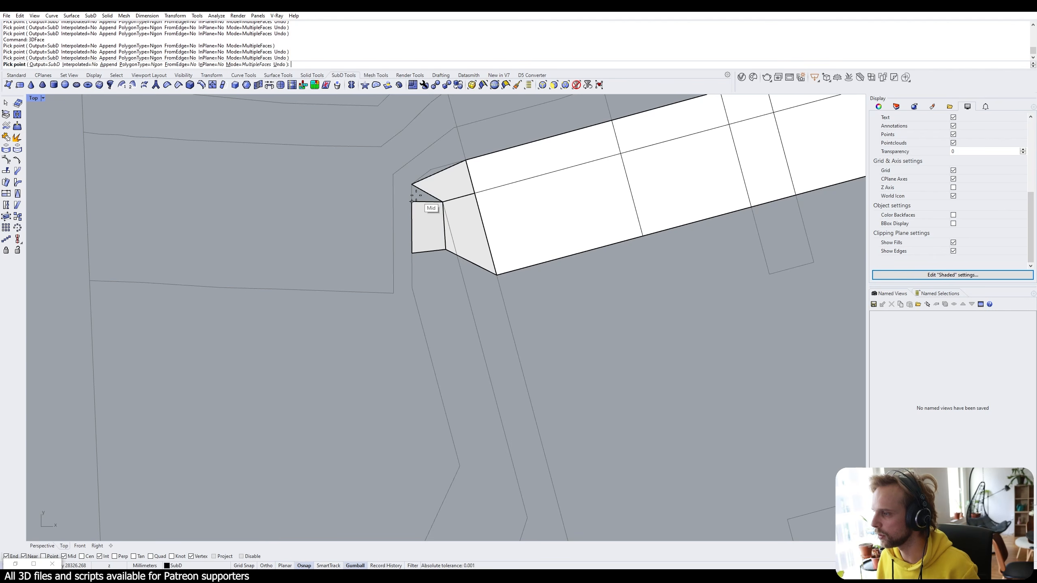
left_click(413, 185)
Add a face running south along the road curve, last corner snapped with Perp.
left_click(413, 186)
scroll(413, 186, "down", 2)
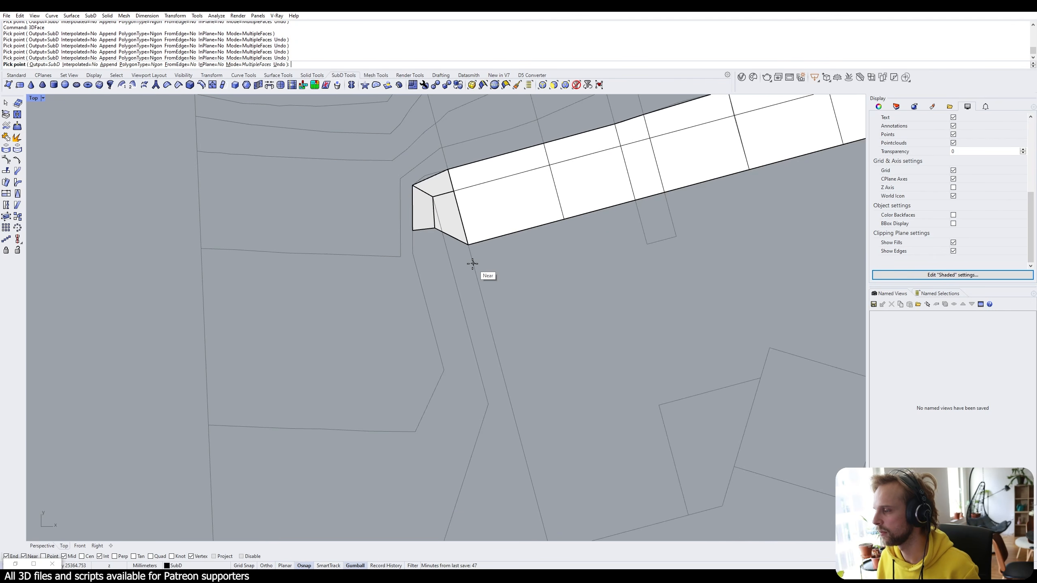
left_click(432, 228)
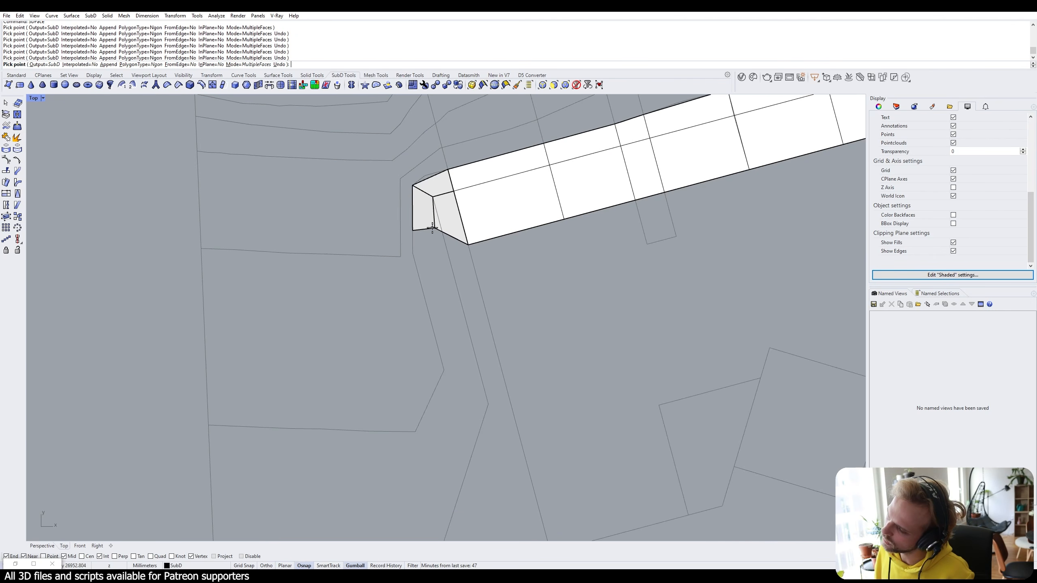
left_click(462, 334)
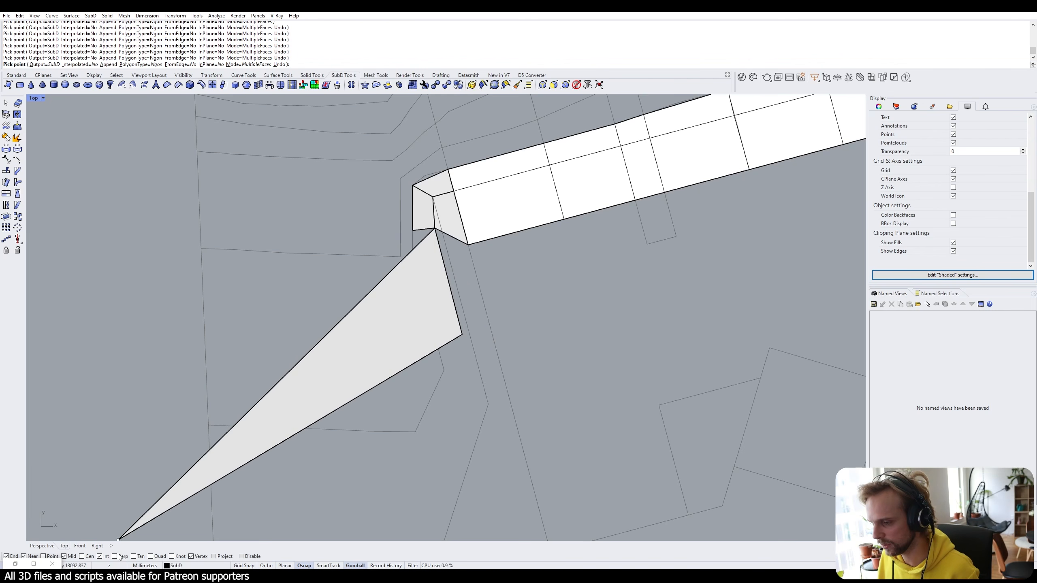
left_click(115, 556)
left_click(490, 327)
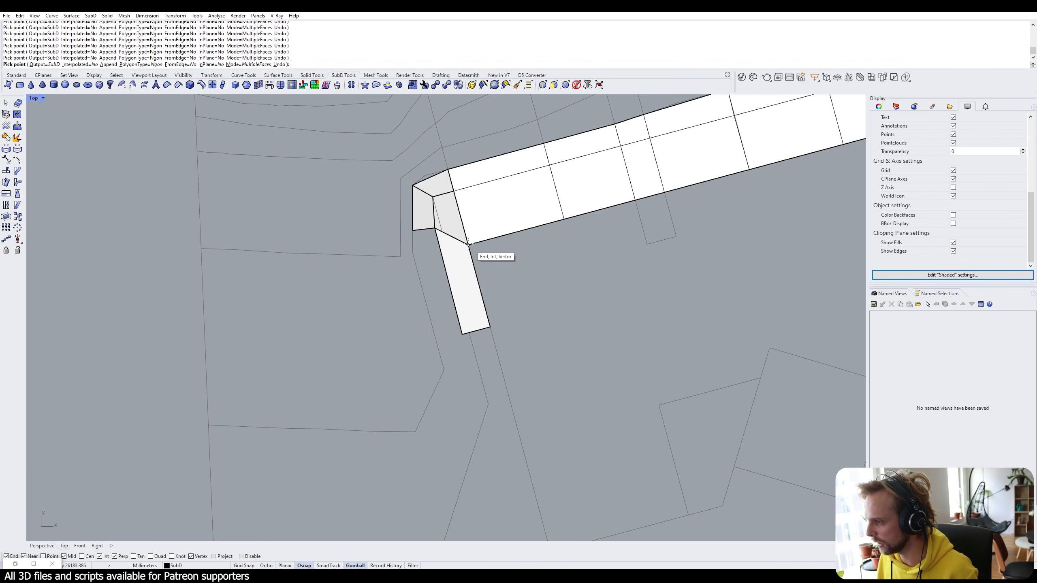
key("Return")
Fill the remaining gap between the corner faces and the downward face.
scroll(498, 278, "down", 3)
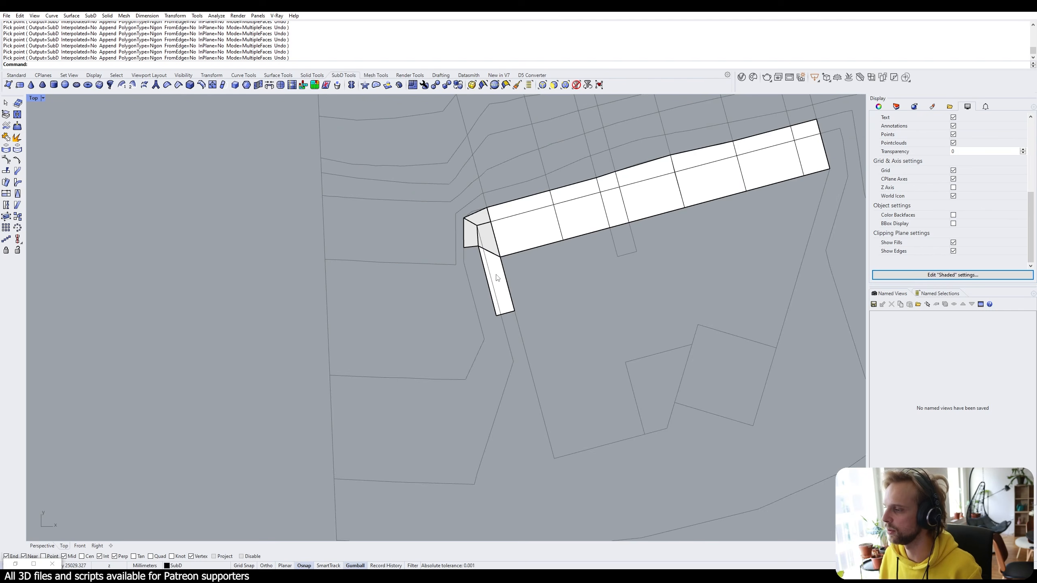
scroll(498, 275, "up", 3)
right_click_drag(503, 306, 483, 278)
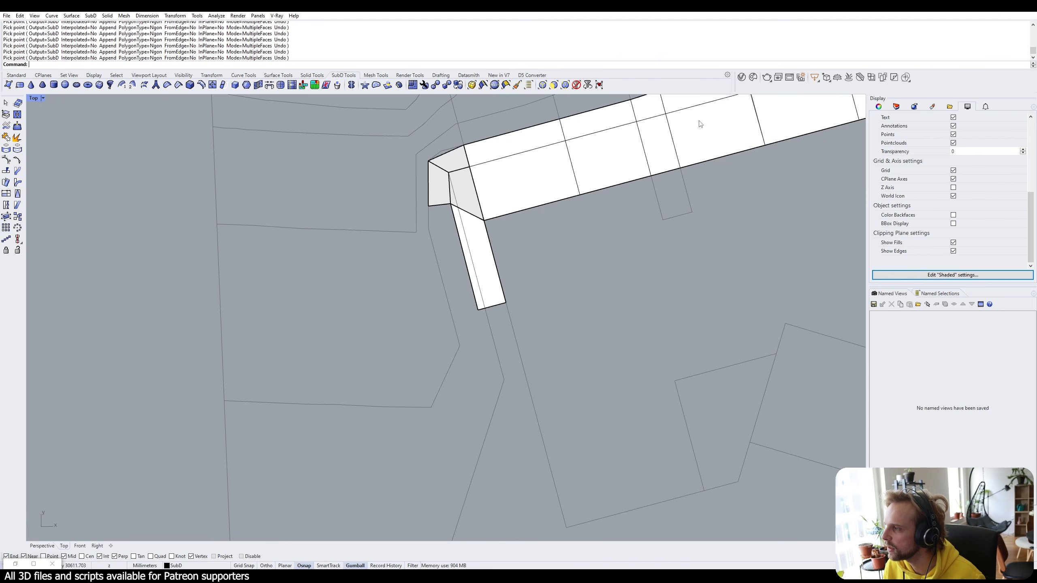
key("Return")
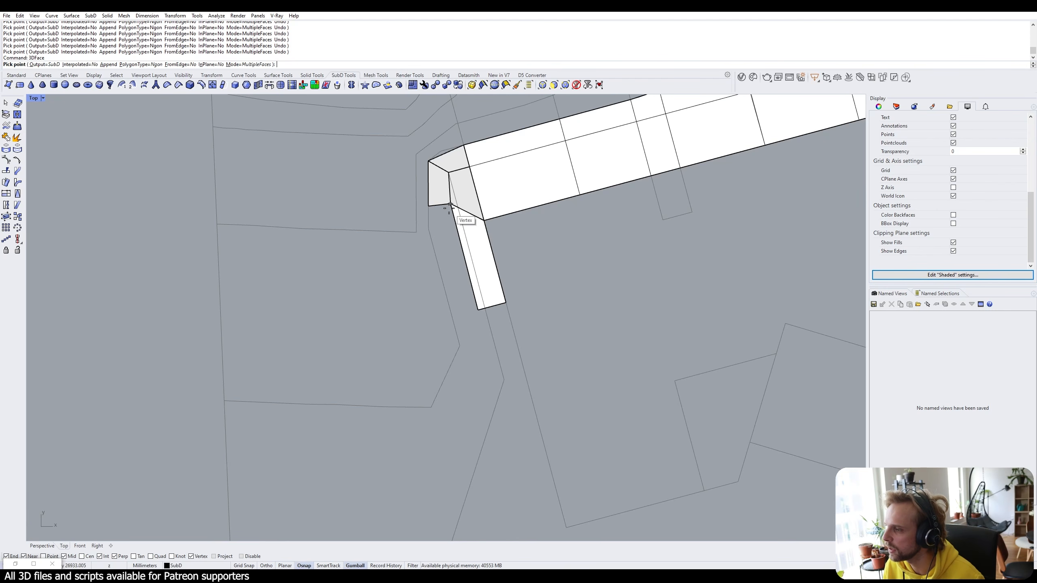
left_click(450, 204)
left_click(477, 309)
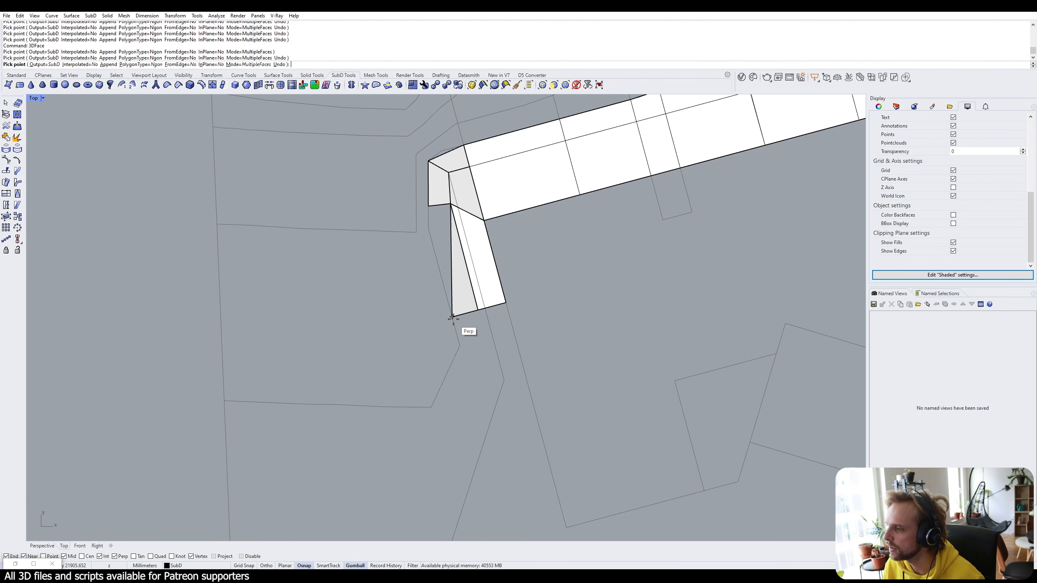
left_click(453, 316)
left_click(429, 207)
left_click(430, 211)
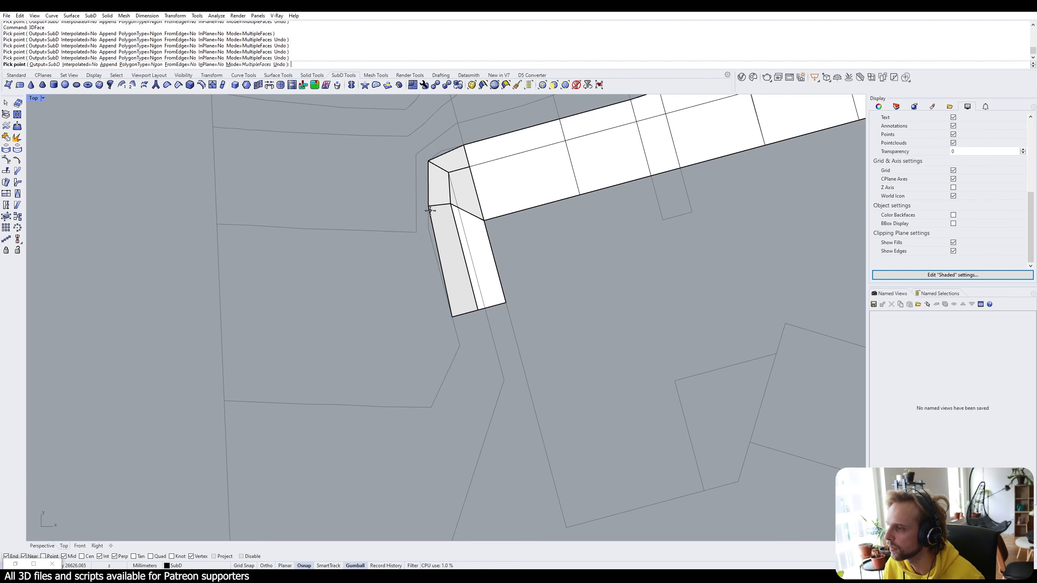
key("Return")
scroll(563, 234, "down", 2)
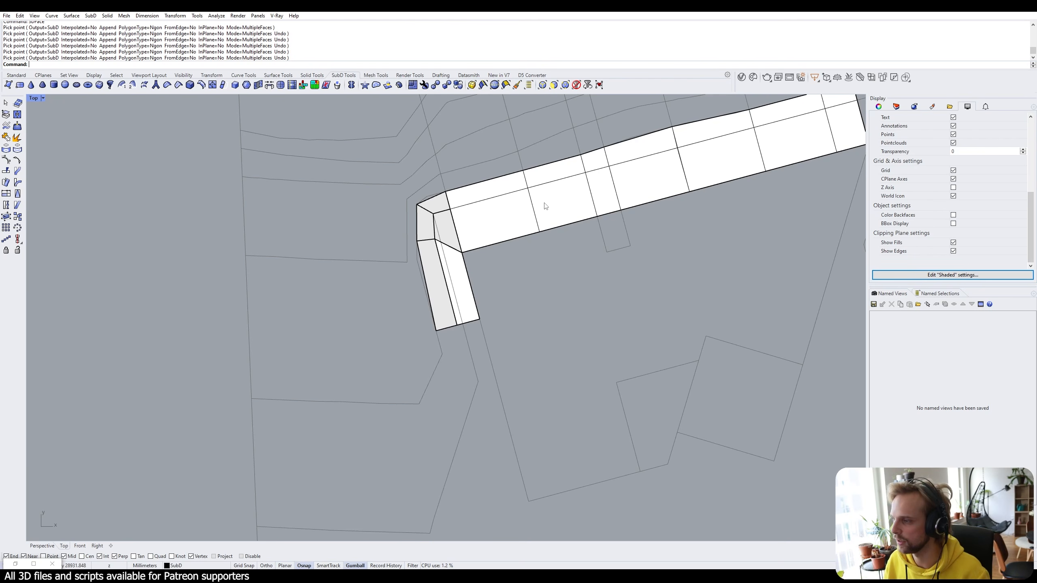
right_click_drag(501, 430, 430, 230)
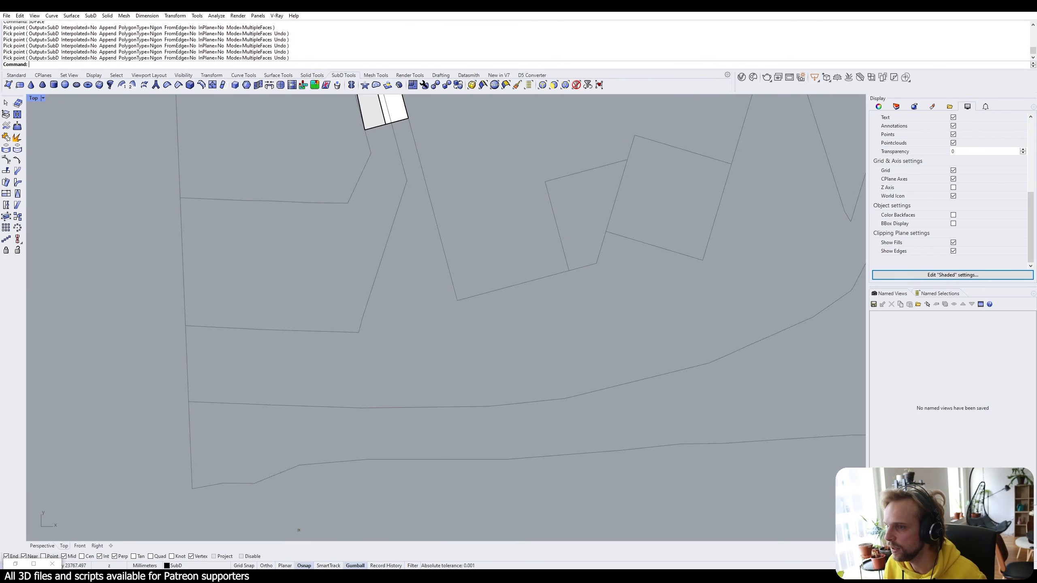
Draw the first small square face over the site curves below the strip.
left_click(8, 85)
left_click(457, 301)
left_click(424, 311)
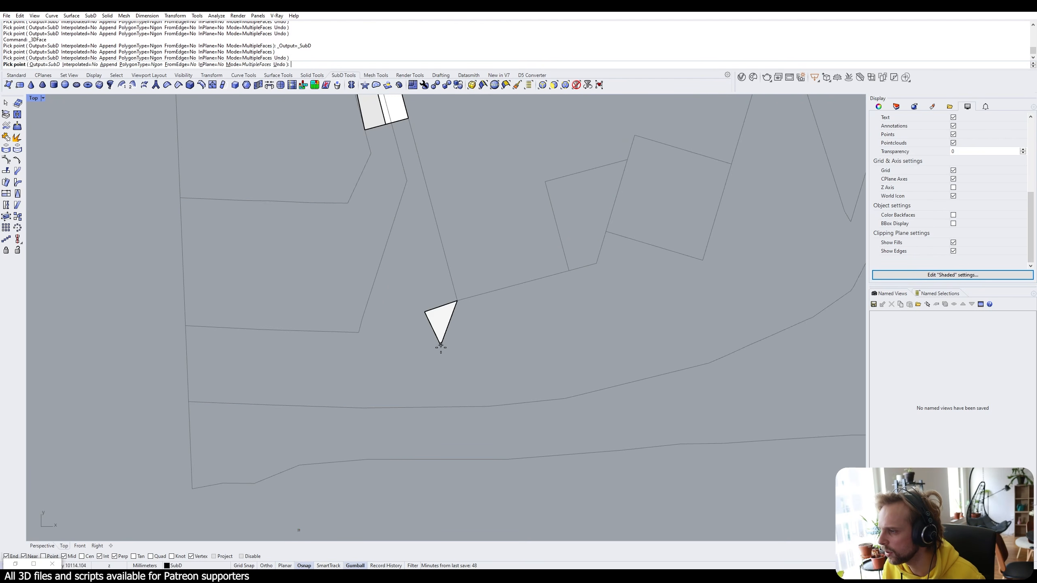
left_click(439, 352)
left_click(471, 343)
right_click(470, 335)
right_click(470, 332)
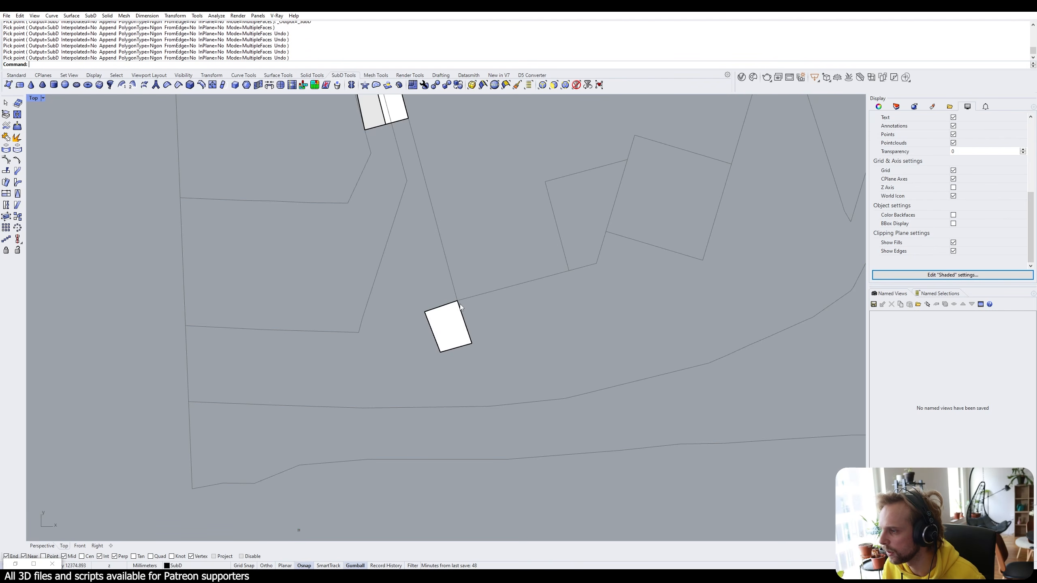
right_click(458, 303)
Add a second quad face adjoining it at the shared corner.
left_click(457, 301)
left_click(512, 286)
left_click(521, 338)
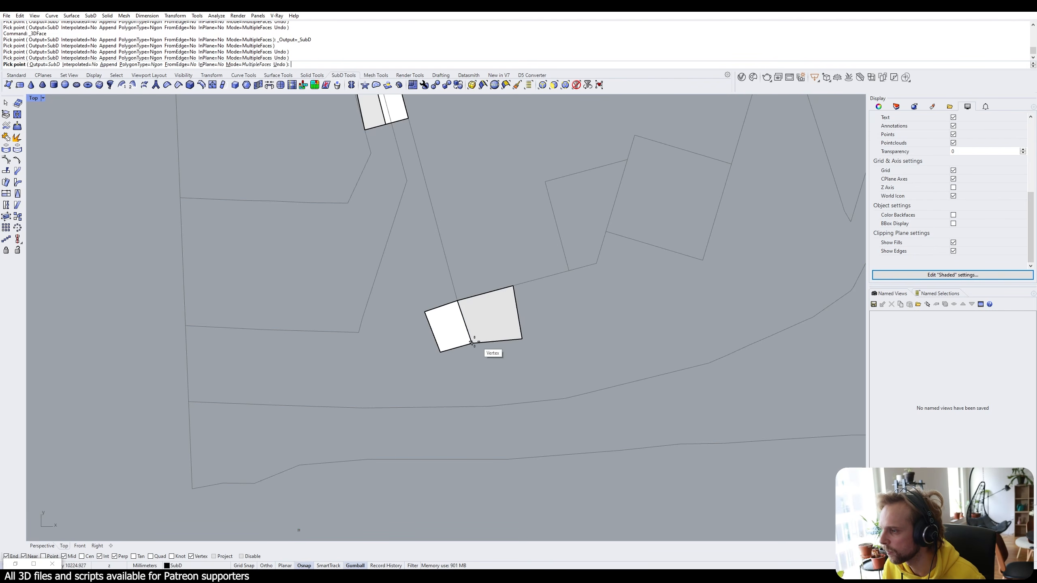
left_click(472, 344)
right_click(454, 304)
right_click(454, 304)
Add the third small quad face and zoom out to show the long strip.
left_click(457, 300)
left_click(424, 311)
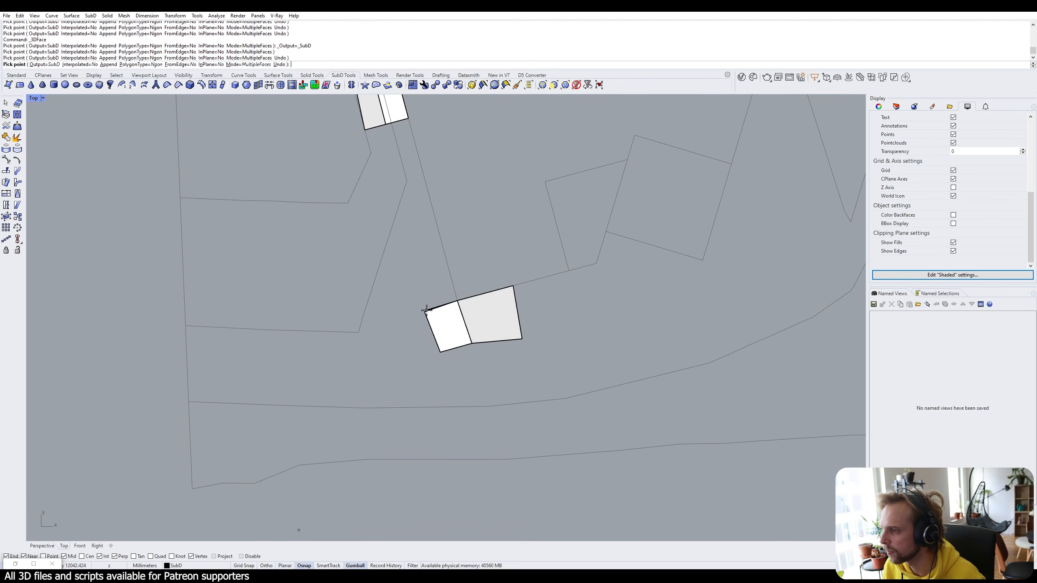
left_click(408, 266)
left_click(446, 256)
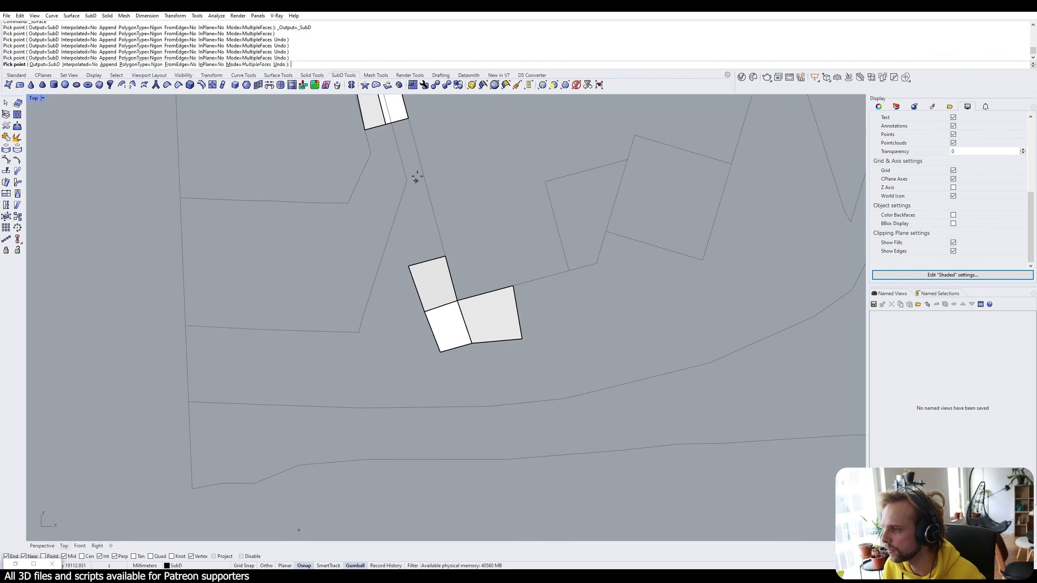
right_click(412, 223)
scroll(380, 164, "down", 1)
right_click_drag(380, 163, 409, 241)
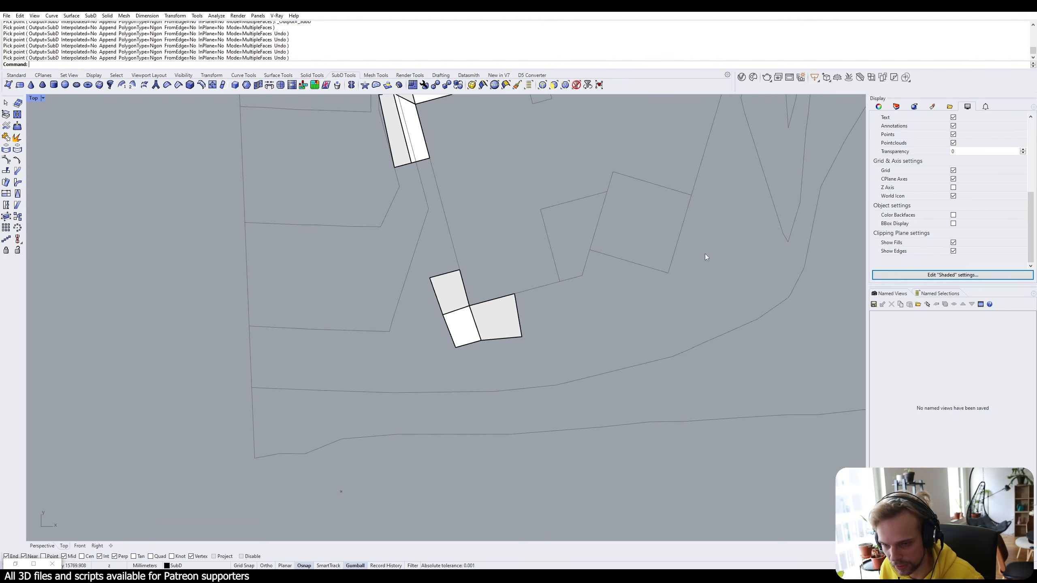
scroll(569, 174, "down", 3)
right_click_drag(516, 139, 495, 216)
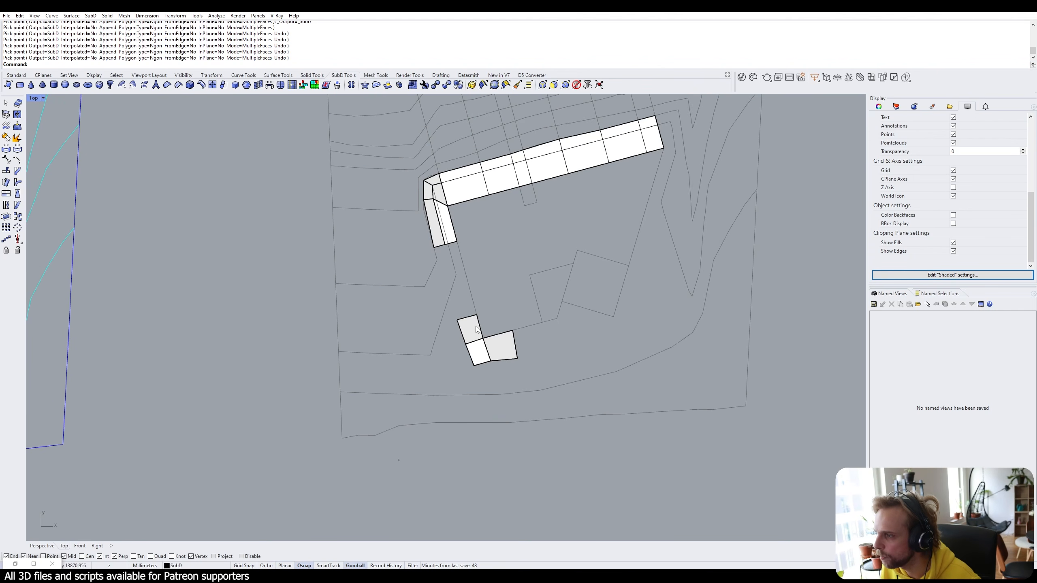
Delete the three small faces below the strip.
left_click_drag(549, 377, 419, 303)
key("Delete")
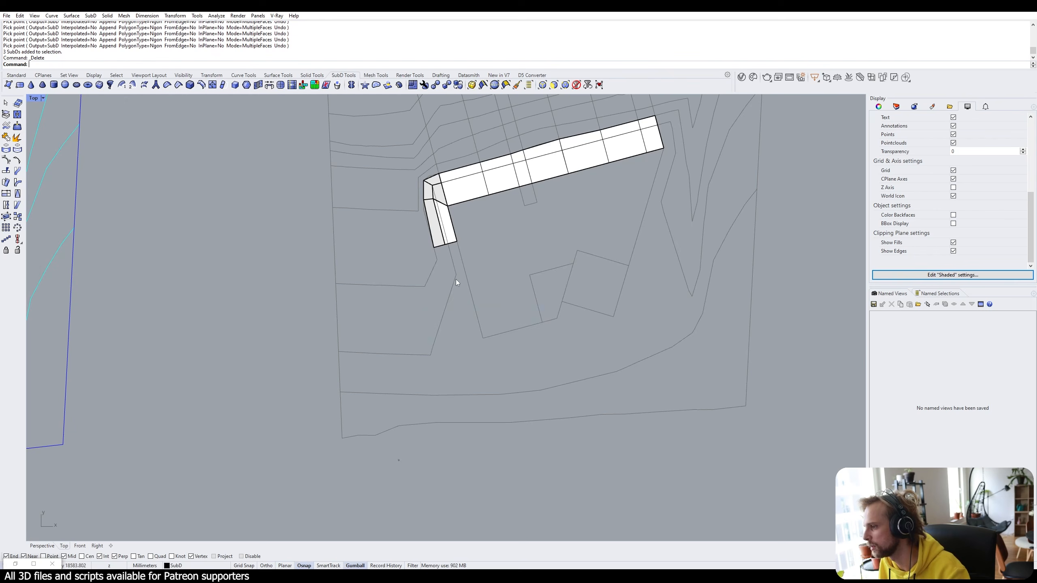
scroll(427, 173, "up", 5)
Select all pieces of the L-shaped strip and Join them into one SubD.
left_click_drag(435, 172, 406, 217)
left_click(395, 164)
left_click_drag(602, 357, 359, 177)
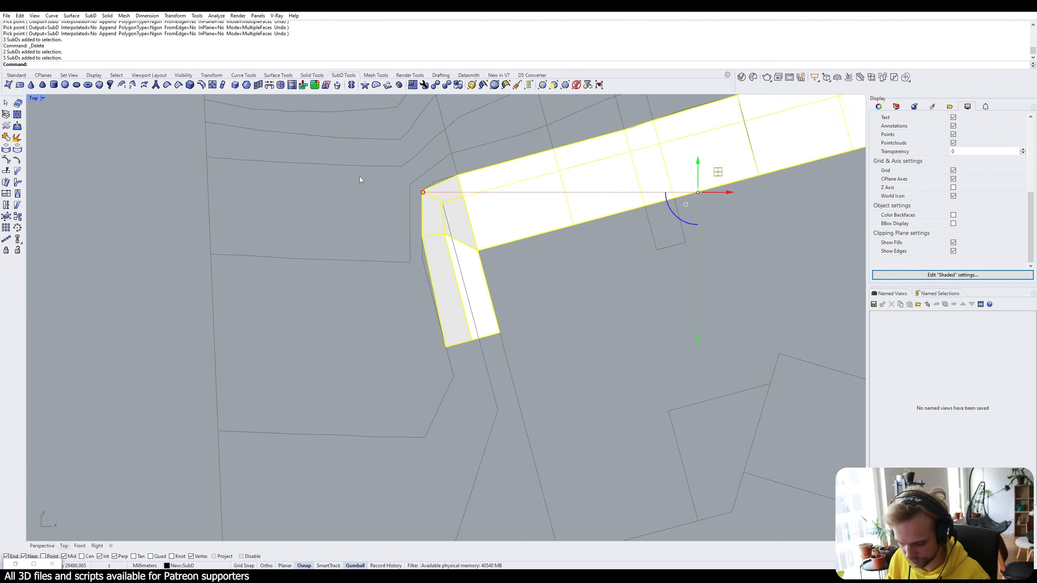
type("join")
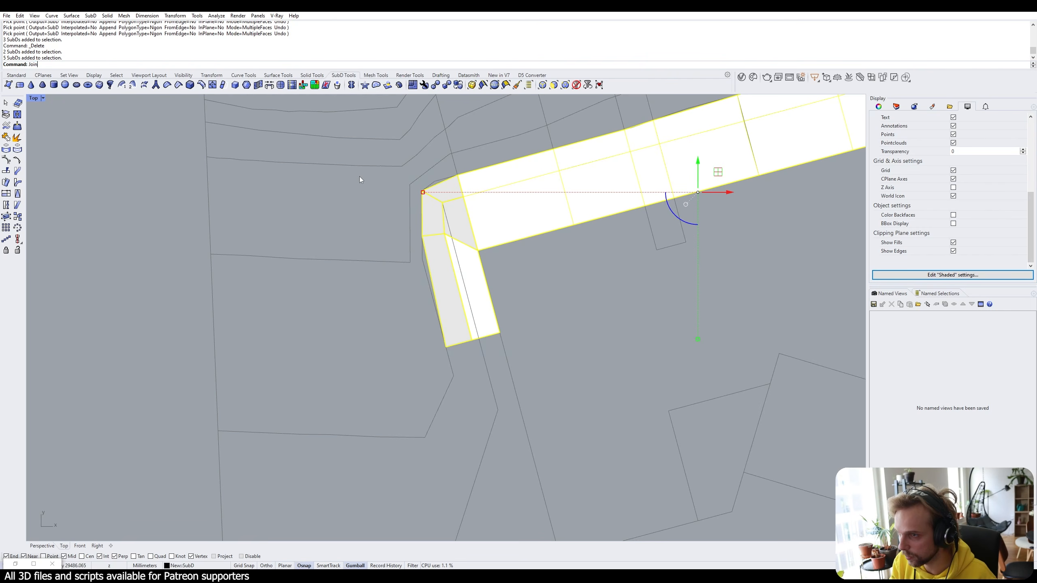
key("Return")
key("Return")
left_click(556, 281)
scroll(556, 282, "down", 6)
right_click_drag(554, 368, 475, 292)
scroll(481, 235, "up", 2)
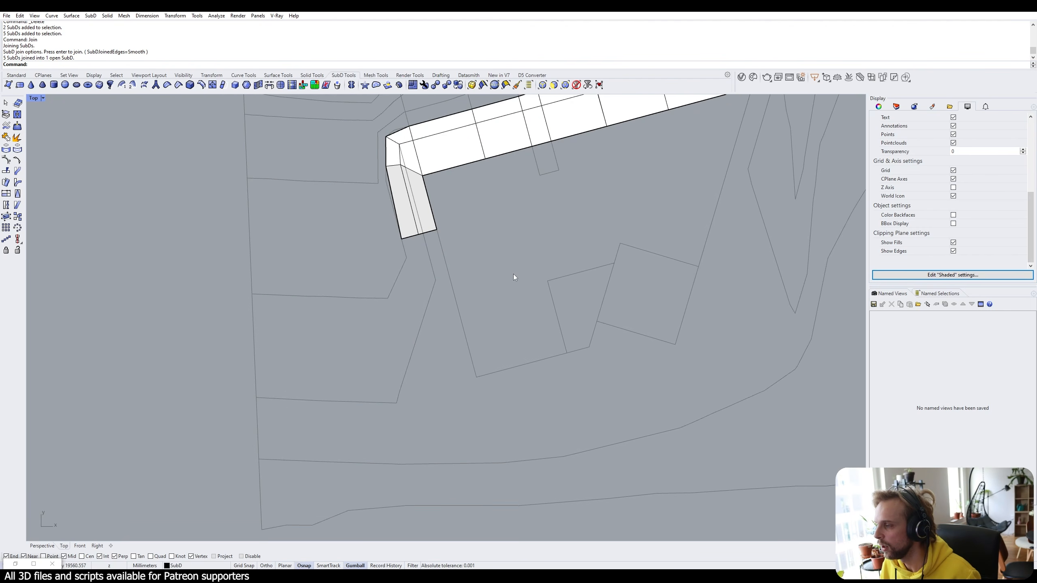
scroll(513, 275, "down", 5)
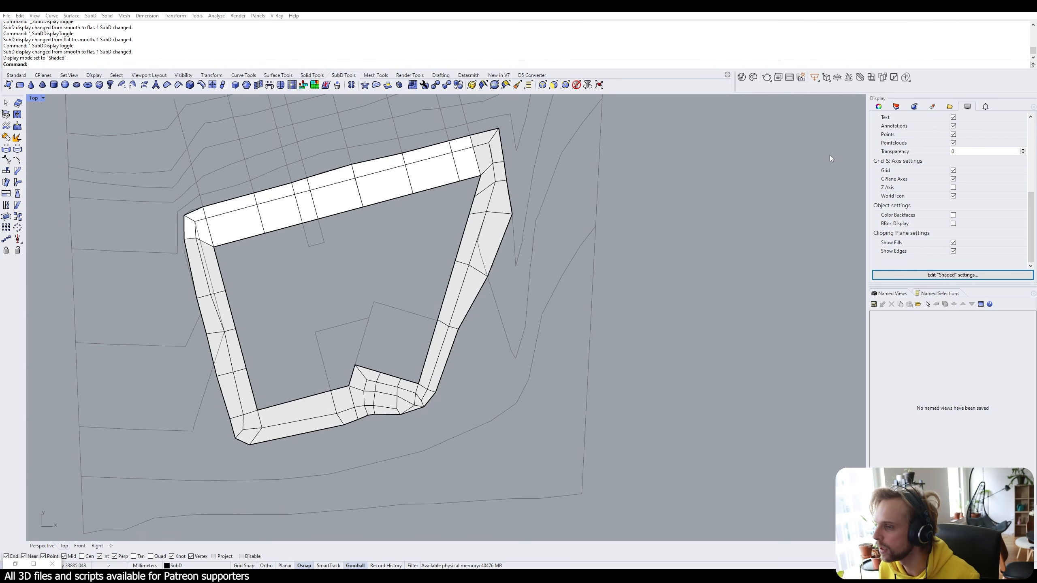
left_click(482, 158, "ctrl+shift")
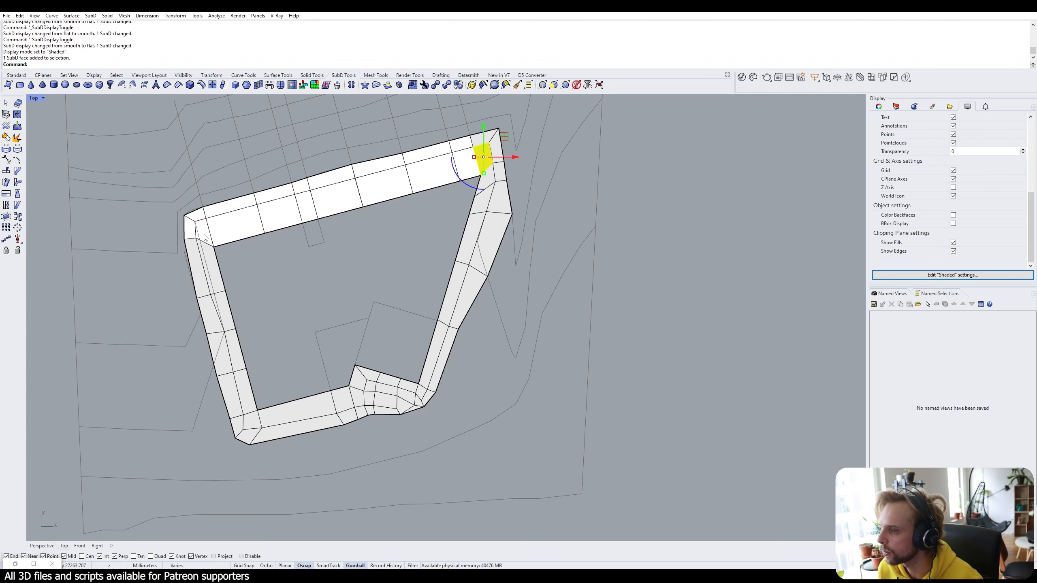
left_click(204, 234, "ctrl+shift")
left_click(252, 420, "ctrl+shift")
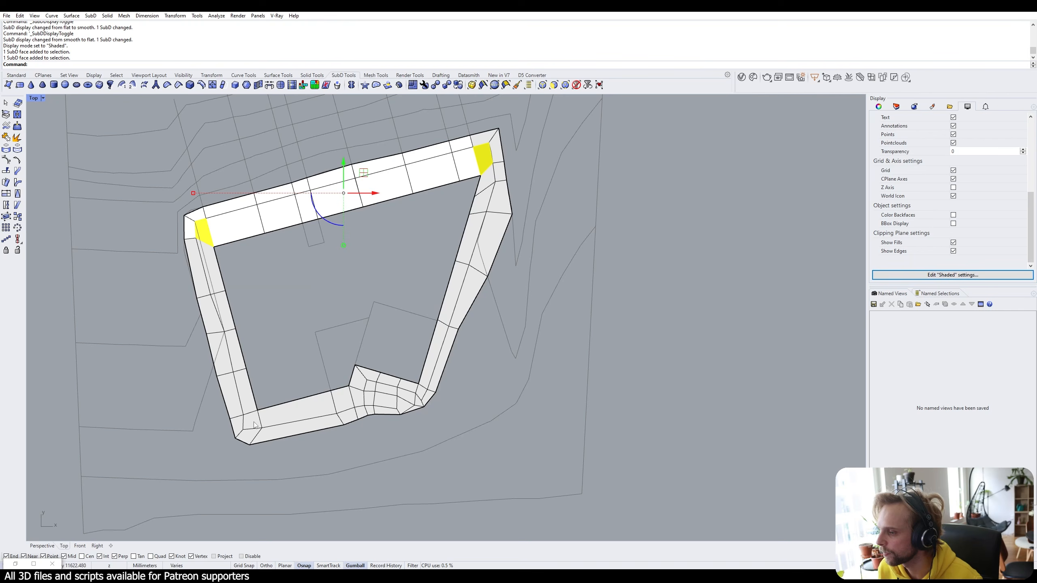
left_click(417, 396, "ctrl+shift")
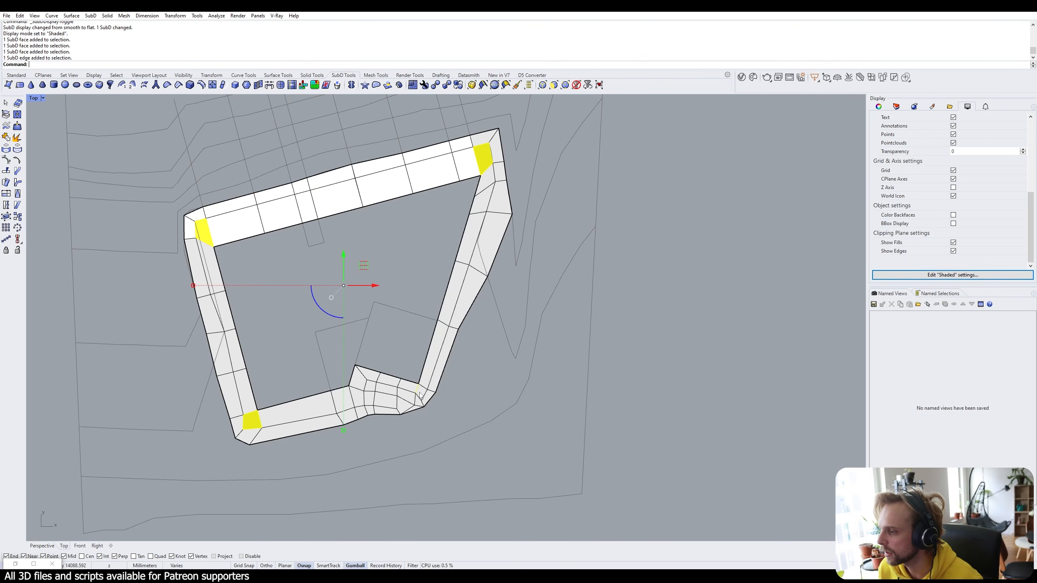
left_click(401, 354)
scroll(356, 392, "up", 6)
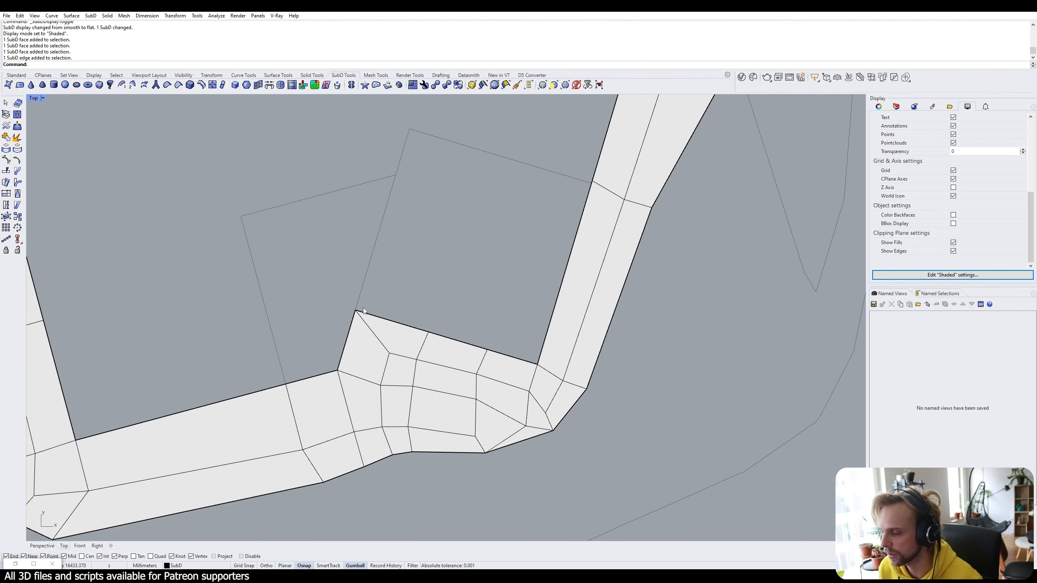
left_click(355, 363)
left_click(316, 277)
left_click(366, 357, "ctrl+shift")
left_click(392, 338, "ctrl+shift")
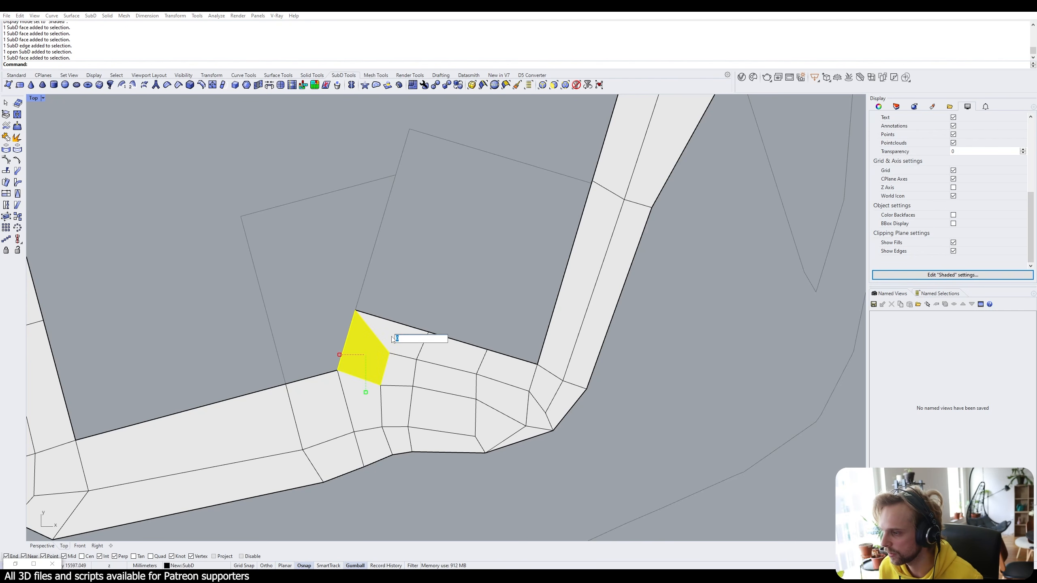
left_click(272, 313)
left_click(311, 433, "ctrl+shift")
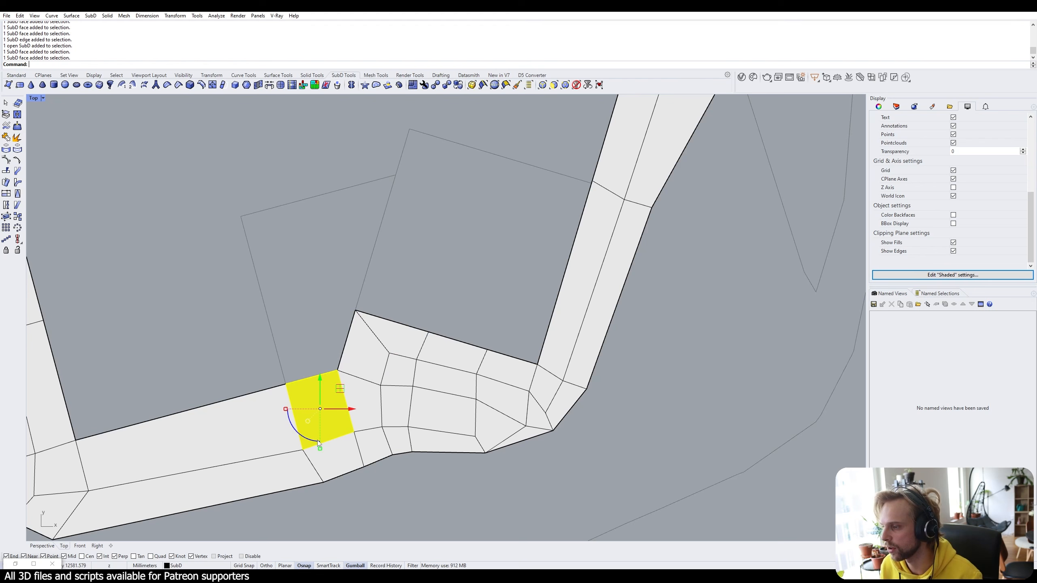
key("Escape")
double_click(341, 436, "ctrl+shift")
left_click(290, 324)
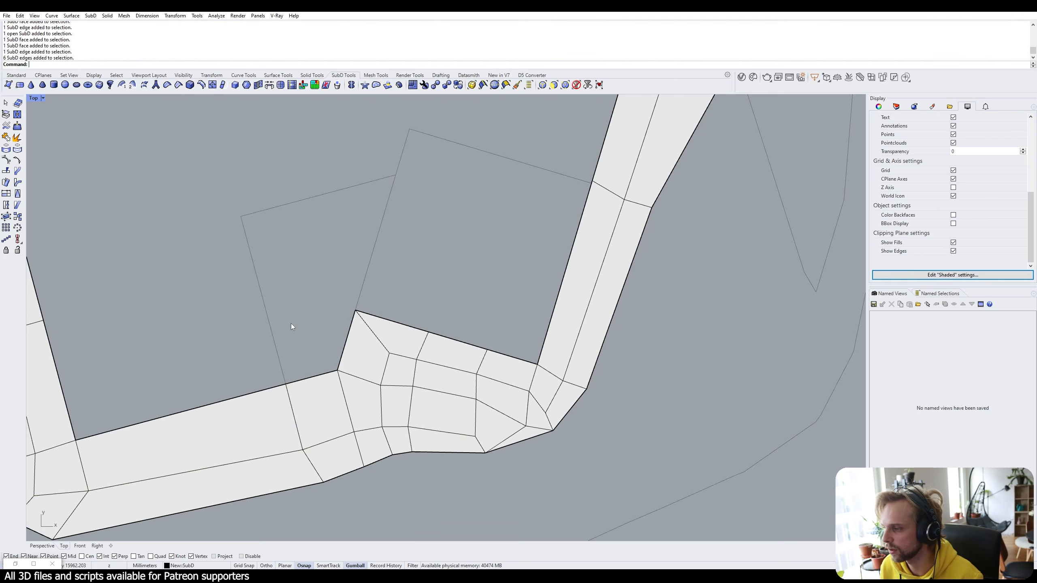
scroll(292, 323, "down", 4)
double_click(131, 382, "ctrl+shift")
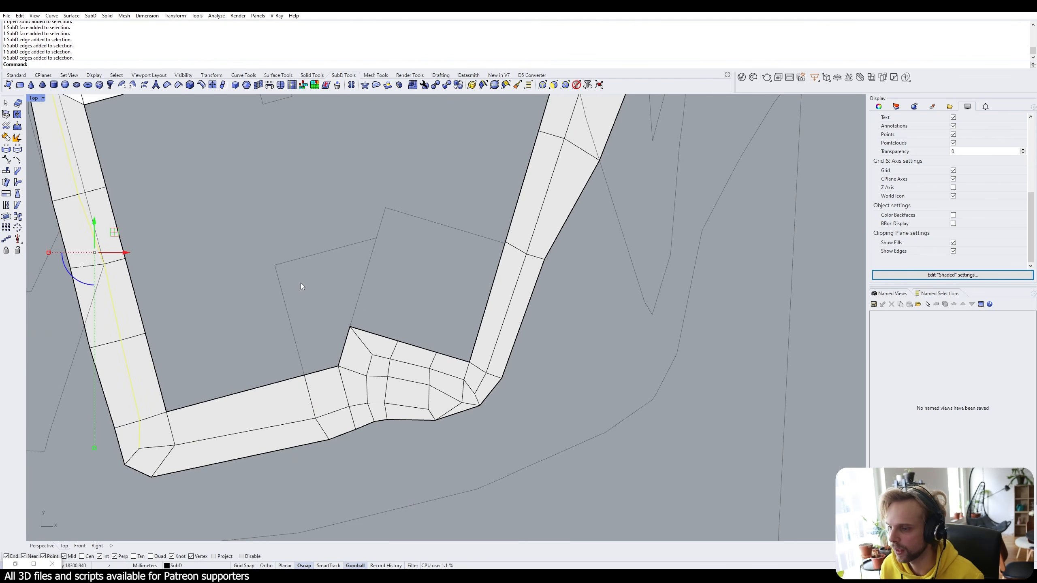
left_click(301, 283)
scroll(301, 283, "down", 4)
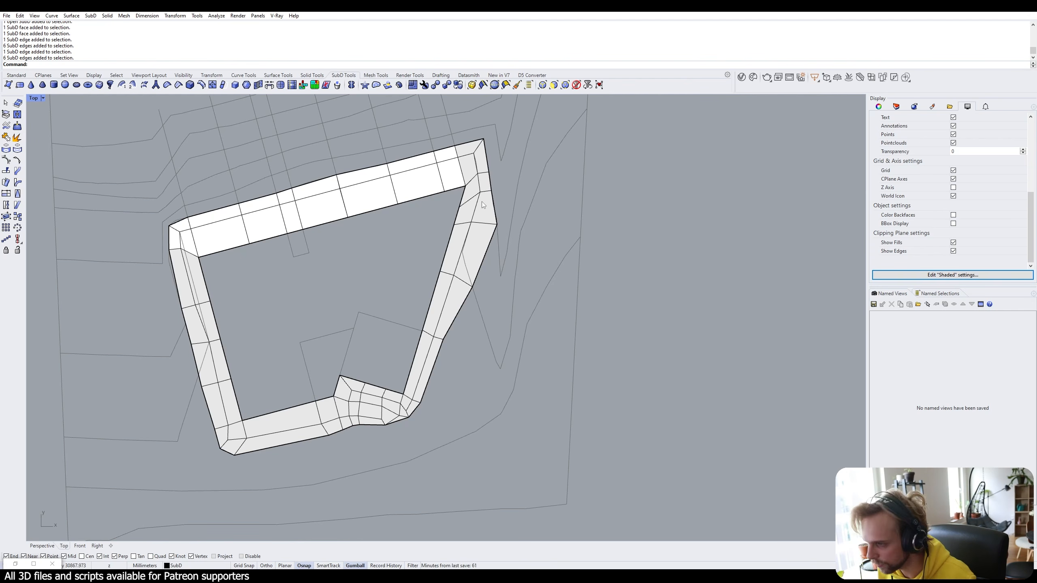
left_click(271, 412, "ctrl+shift")
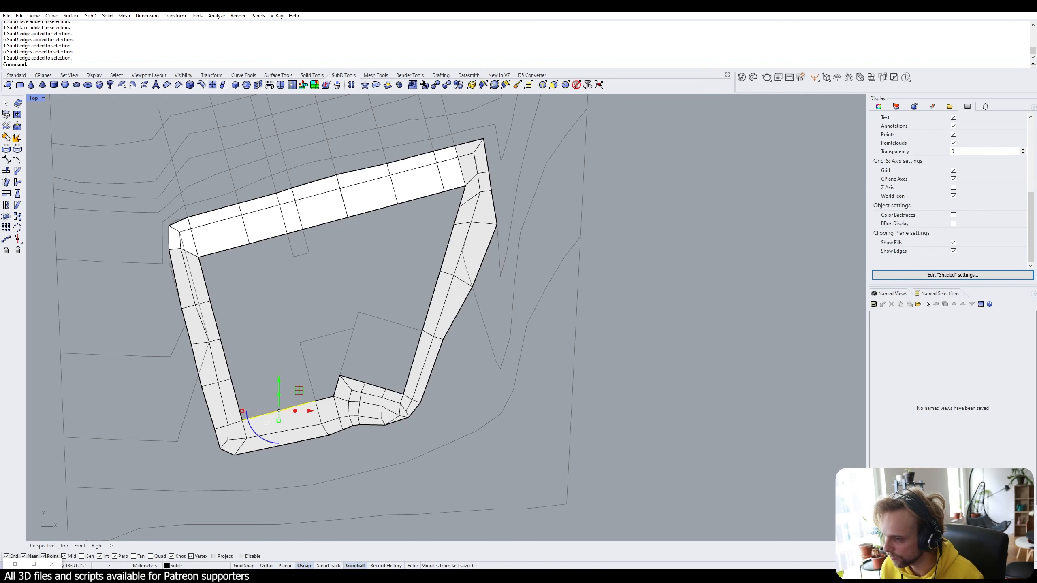
left_click(233, 248, "ctrl+shift")
left_click(388, 280)
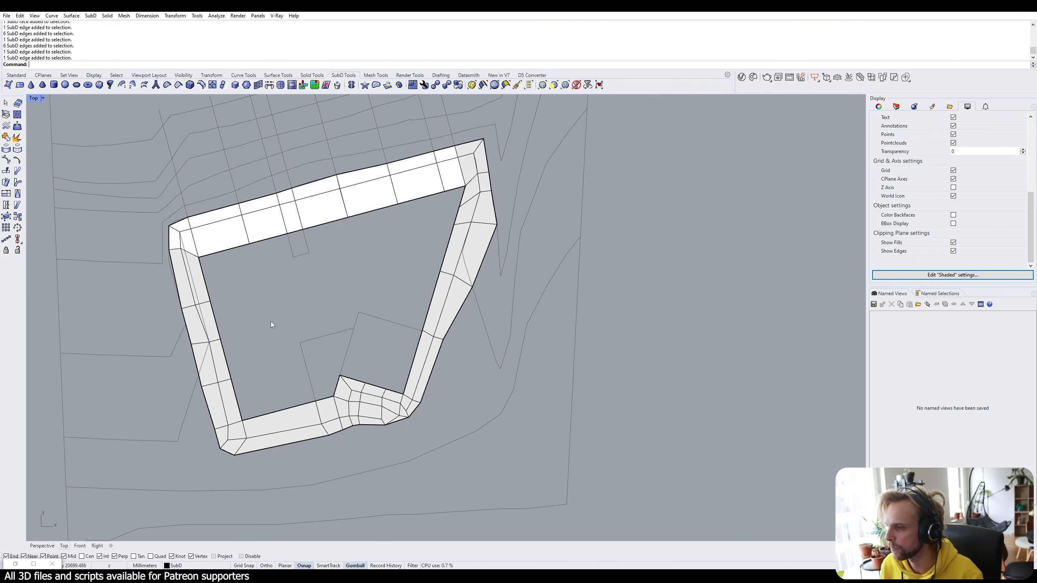
left_click(236, 247)
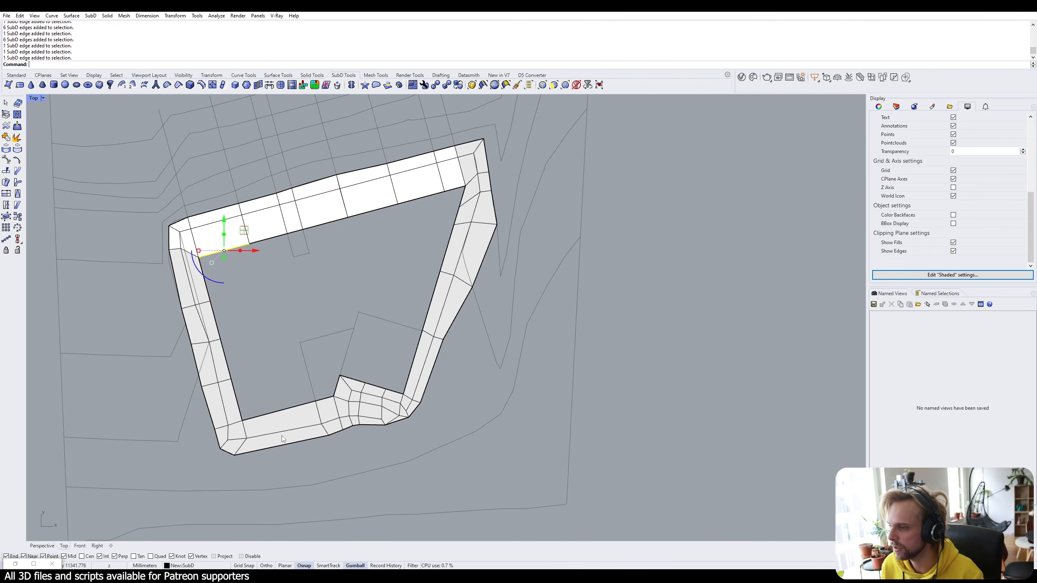
left_click(281, 410, "shift")
left_click(334, 288)
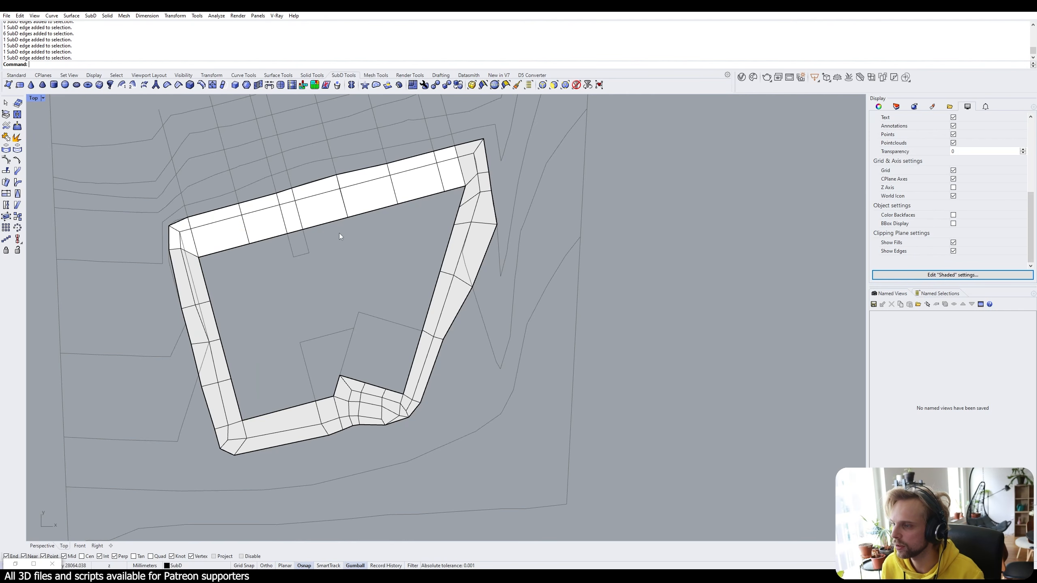
left_click(453, 175)
left_click(220, 236, "shift")
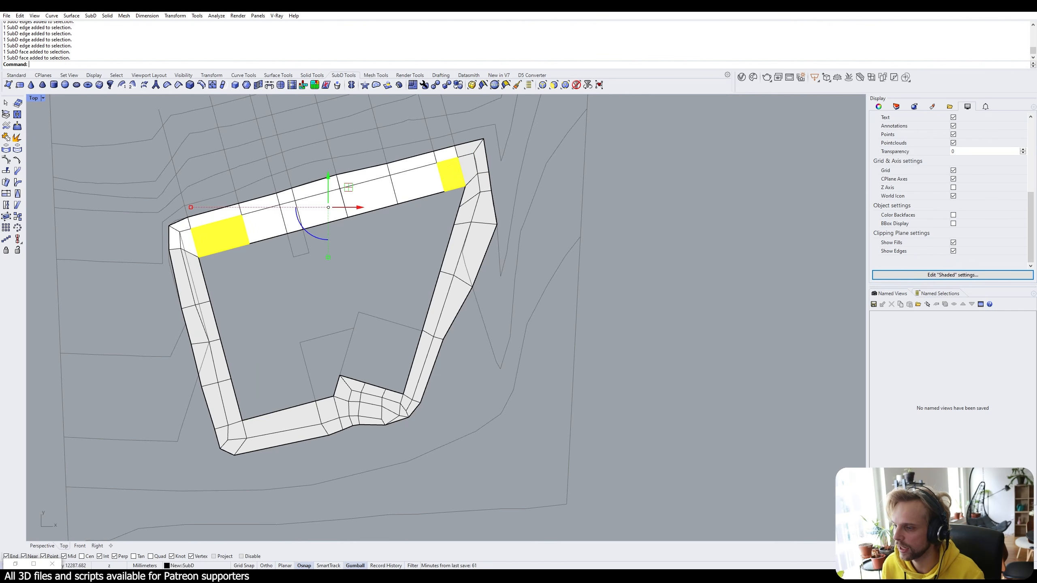
left_click(281, 421, "shift")
left_click(357, 325)
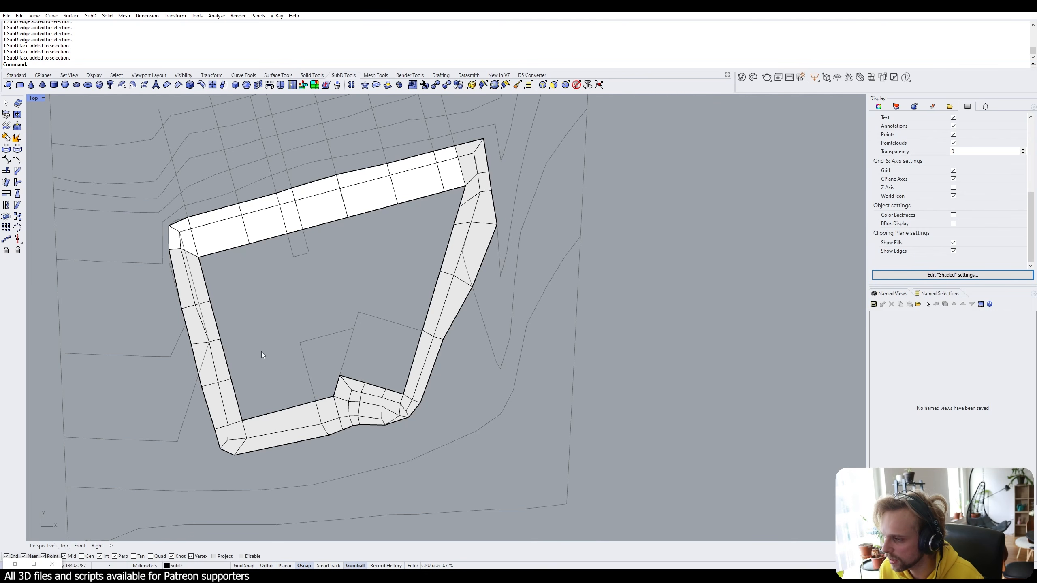
scroll(259, 398, "up", 1)
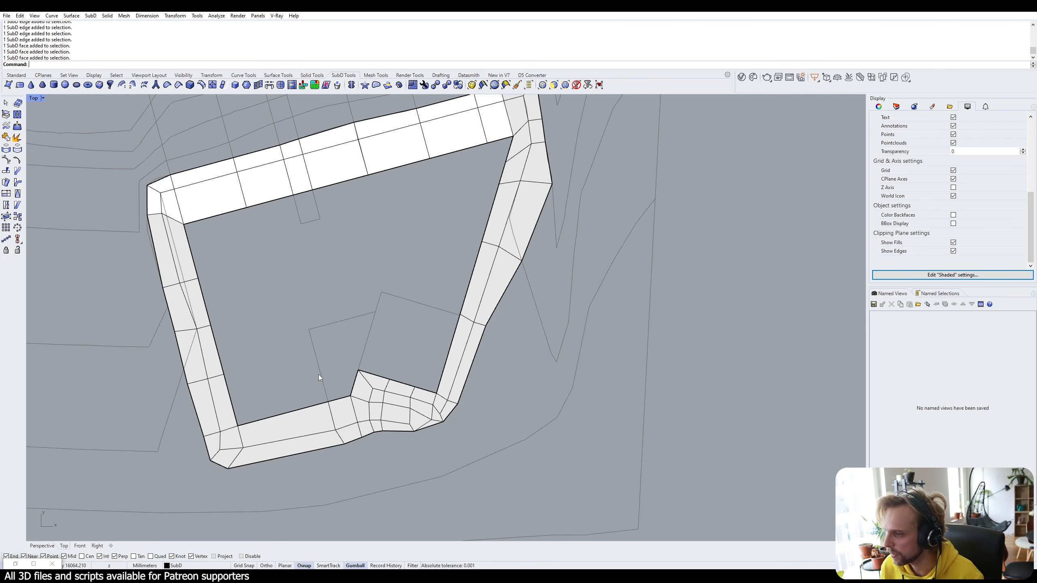
Append a quad face to the ring SubD that fills the notch.
type("Ap")
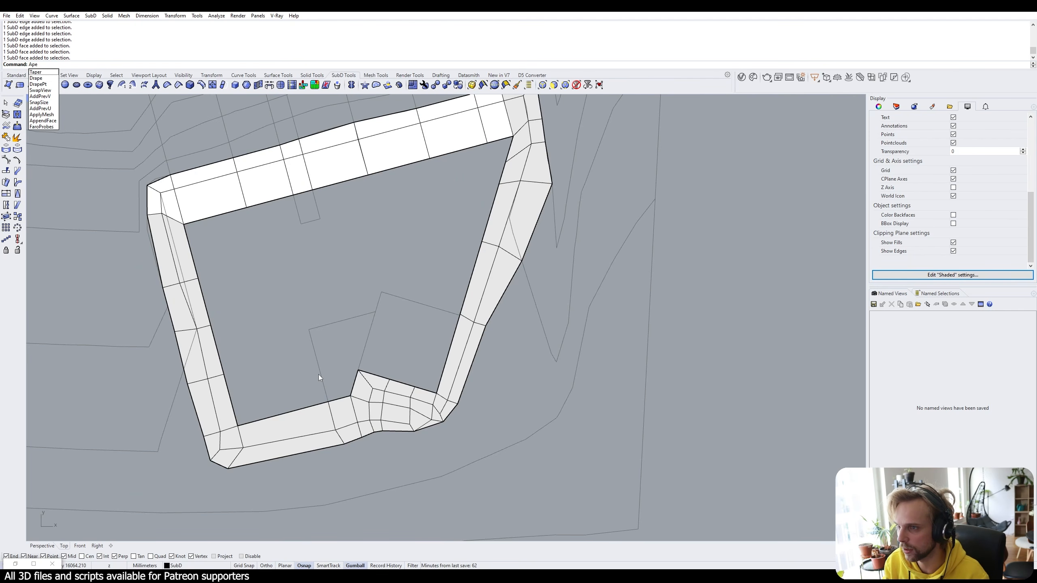
key("Return")
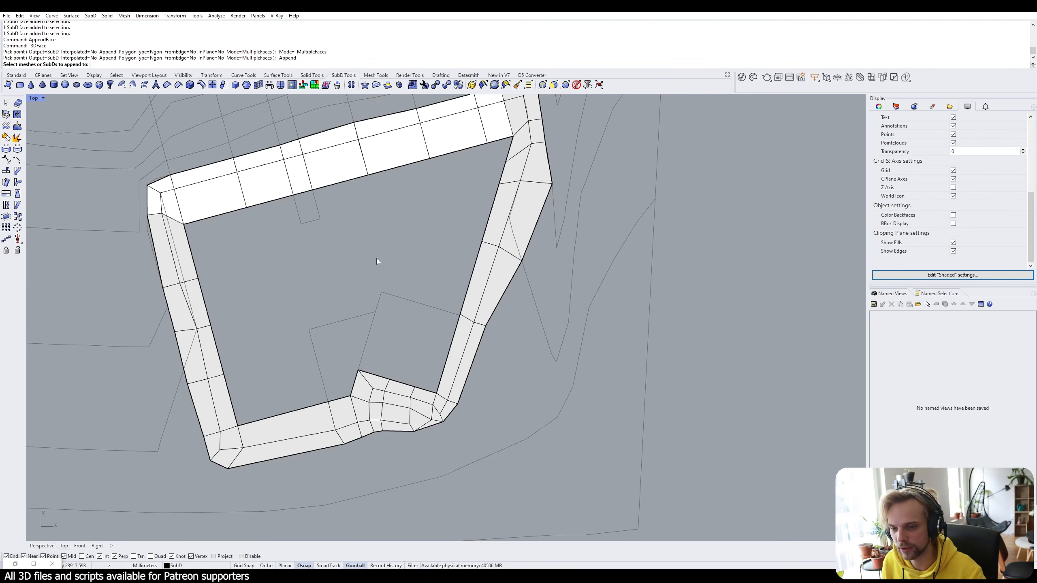
left_click(350, 373)
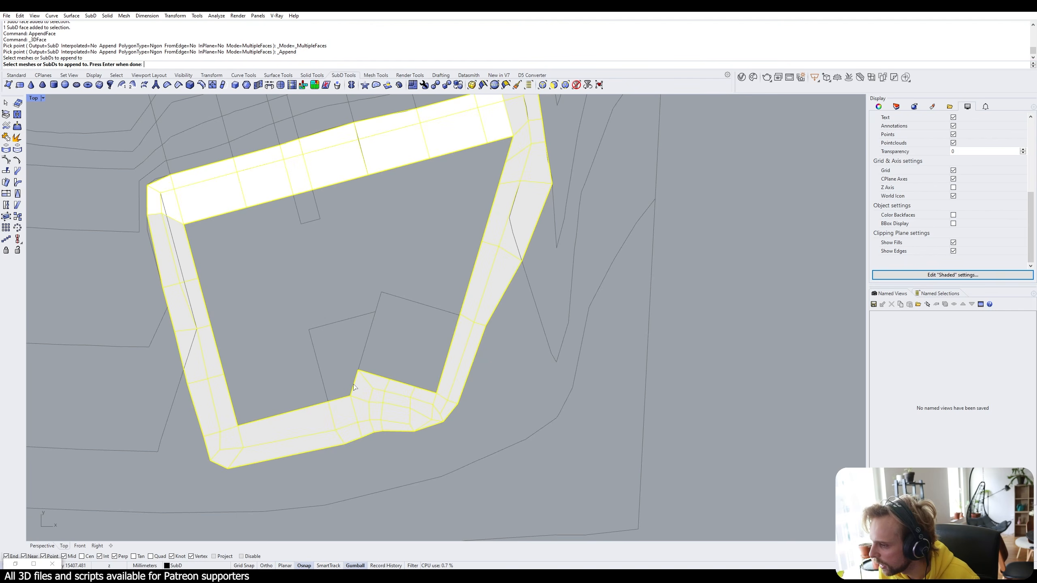
key("Return")
left_click(350, 395)
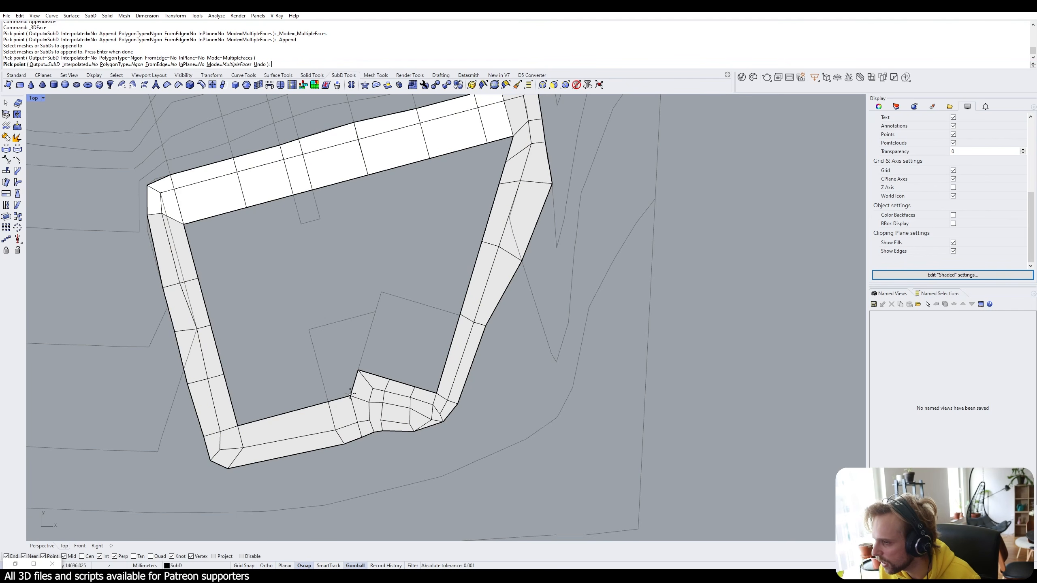
left_click(358, 371)
left_click(322, 379)
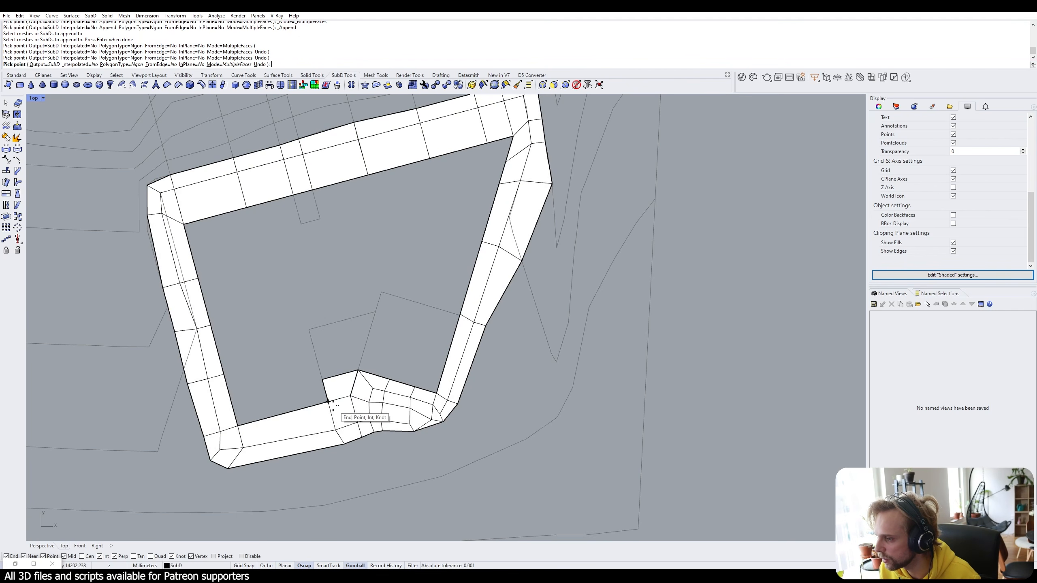
left_click(327, 402)
key("Return")
Append a second face from the notch vertex to the left leg's corners.
left_click(322, 379)
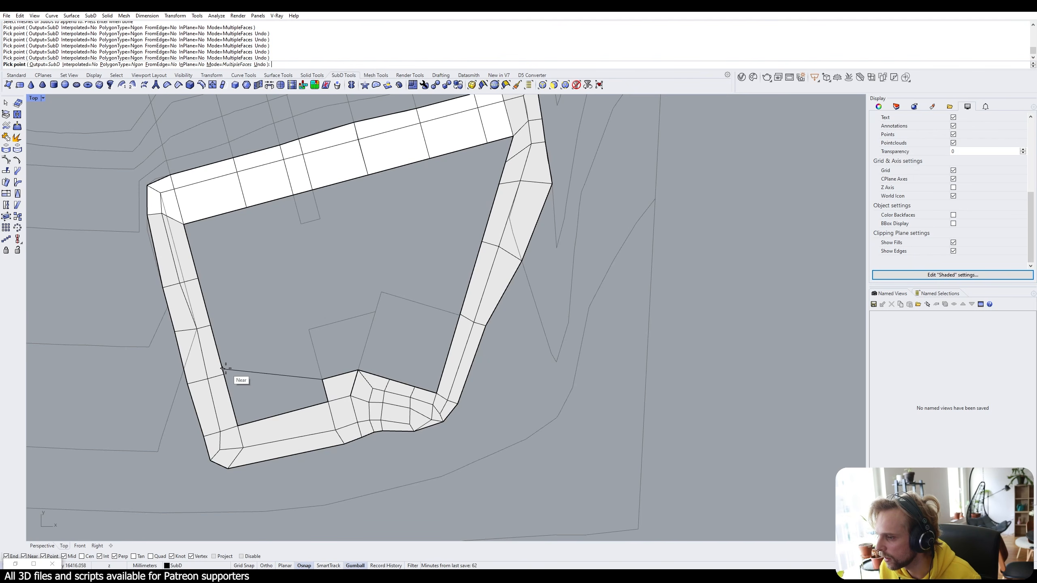
left_click(224, 374)
left_click(238, 426)
left_click(327, 402)
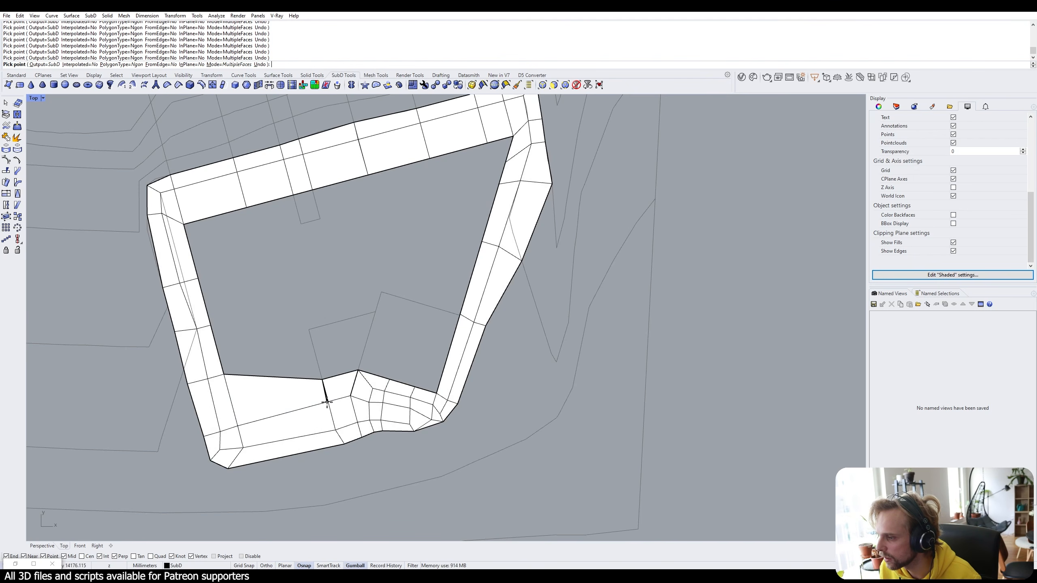
key("Return")
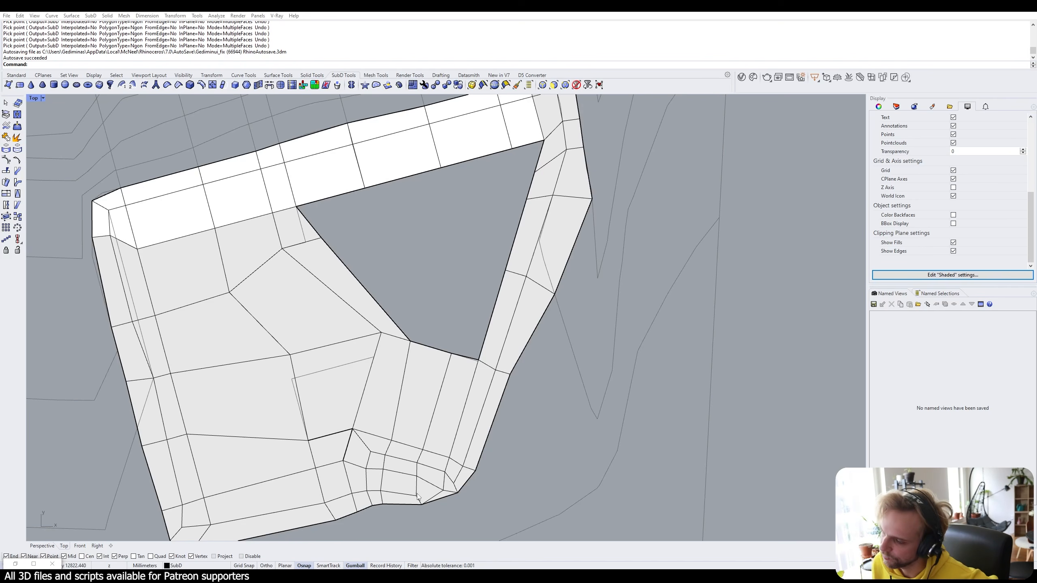
Select and clear faces in the fill area, right strip, lower and upper bands.
left_click(292, 228, "ctrl+shift")
left_click(318, 262, "ctrl+shift")
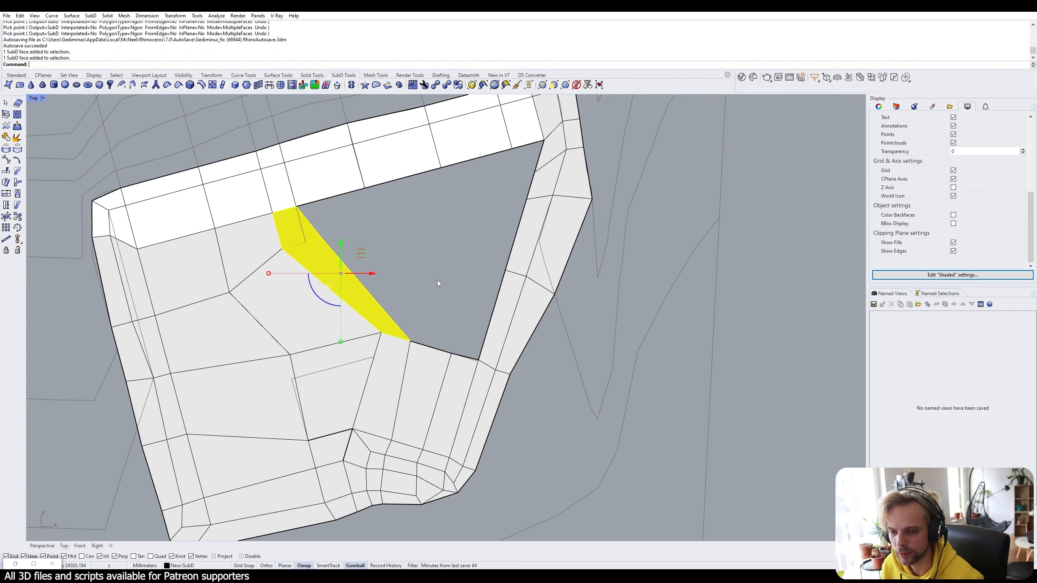
key("Escape")
left_click(500, 321, "ctrl+shift")
left_click(519, 228, "ctrl+shift")
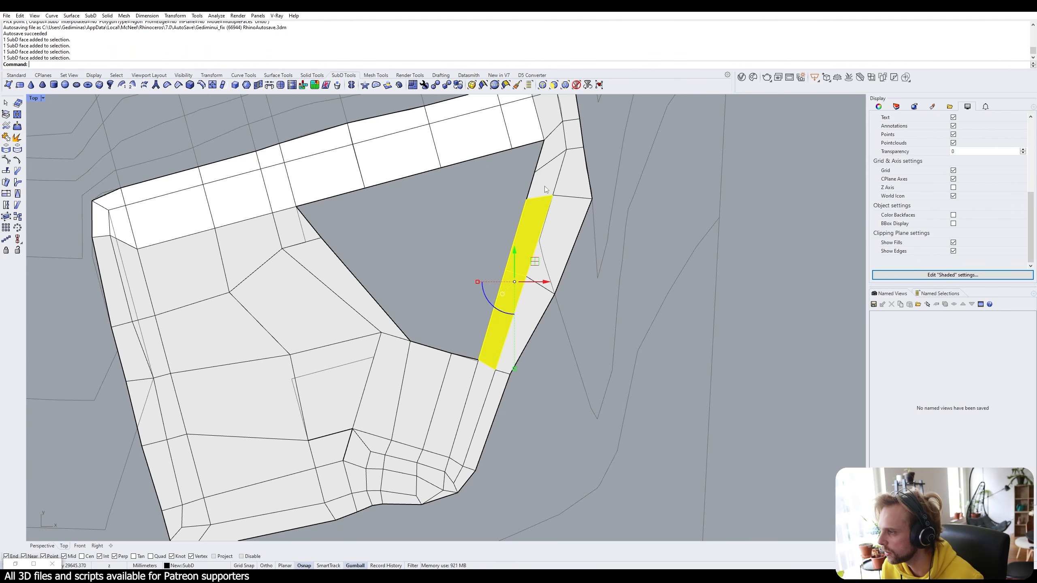
left_click(544, 185, "ctrl+shift")
left_click(552, 148, "ctrl+shift")
left_click(439, 297)
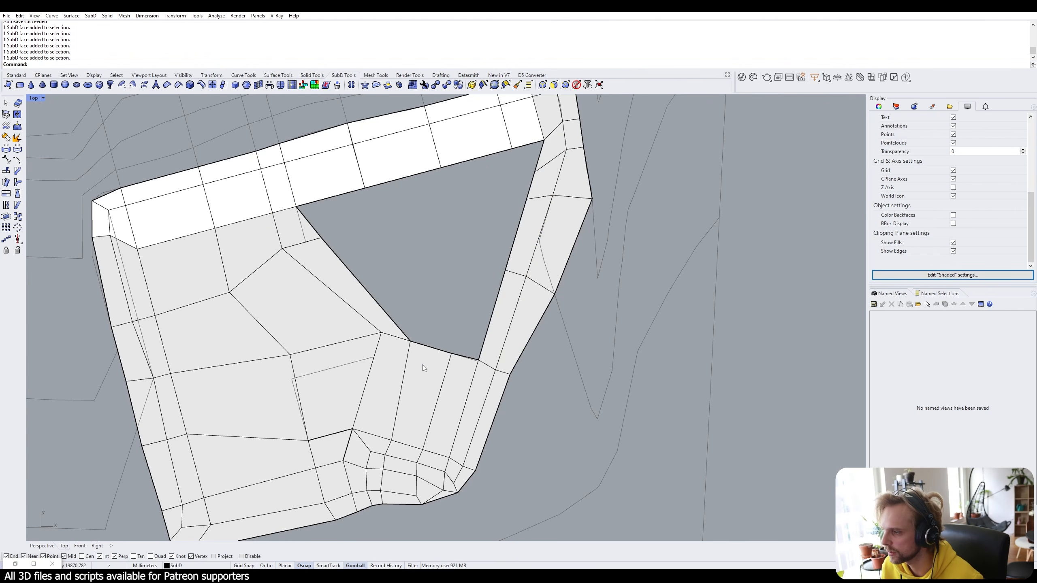
left_click(423, 366, "ctrl+shift")
left_click(456, 374, "ctrl+shift")
left_click(447, 325)
left_click(329, 176, "ctrl+shift")
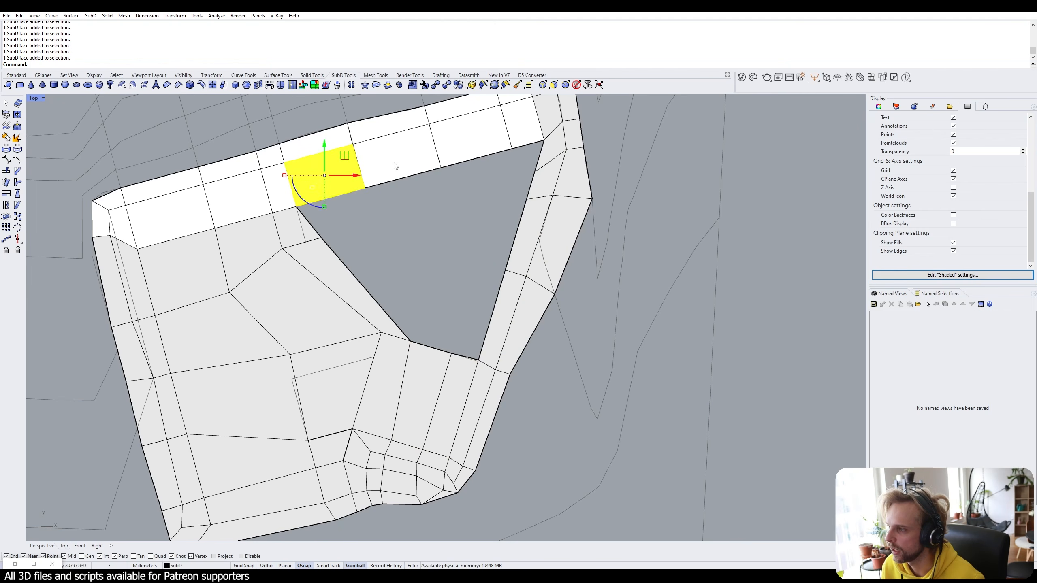
left_click(395, 165, "ctrl+shift")
left_click(474, 130, "ctrl+shift")
left_click(523, 120, "ctrl+shift")
left_click(438, 297)
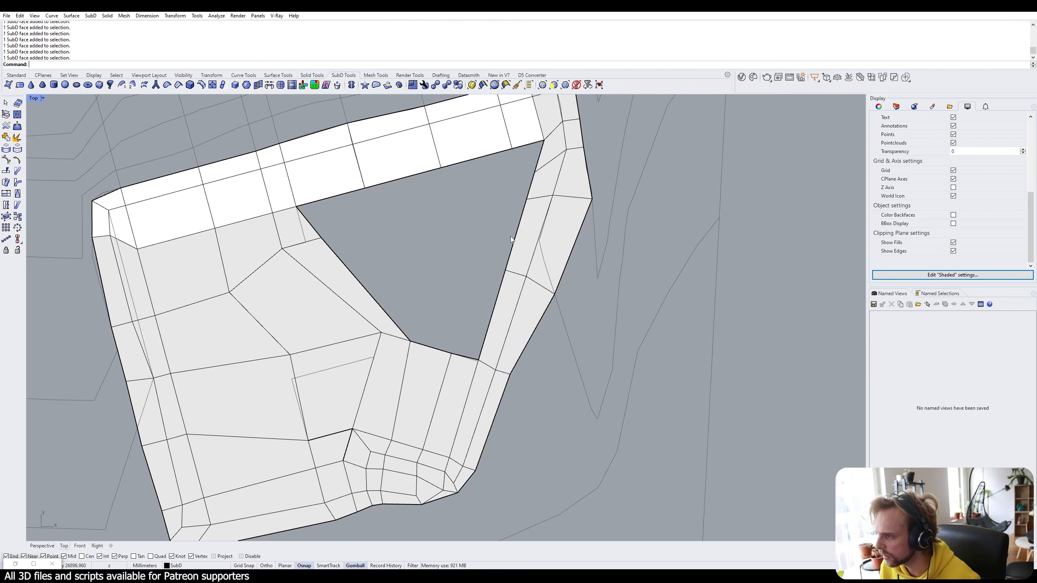
Delete the diagonal edge and the short adjoining edge in the right strip.
left_click(552, 161, "ctrl+shift")
left_click(580, 148, "ctrl+shift")
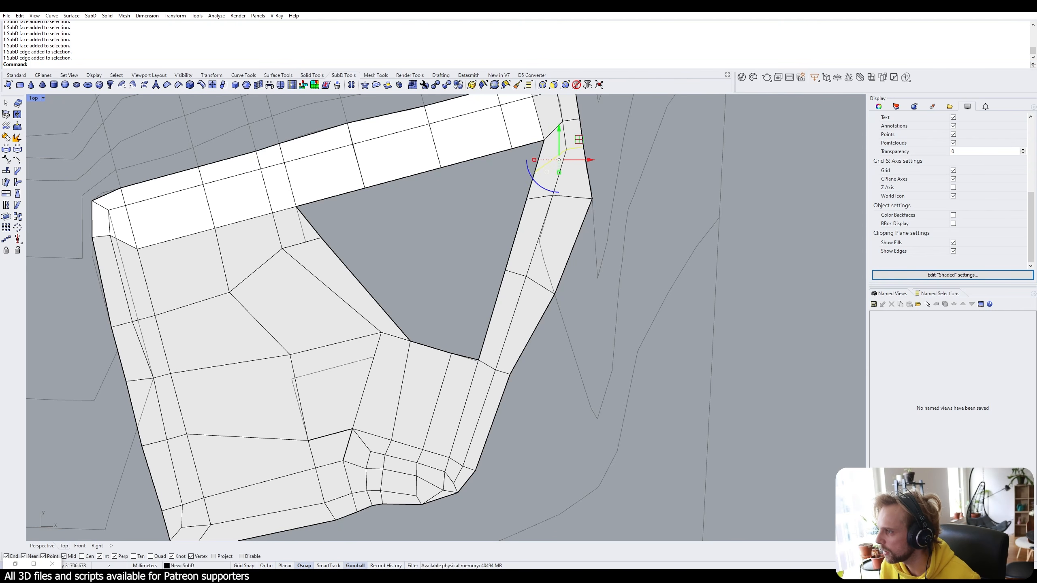
scroll(588, 143, "up", 5)
scroll(458, 241, "up", 3)
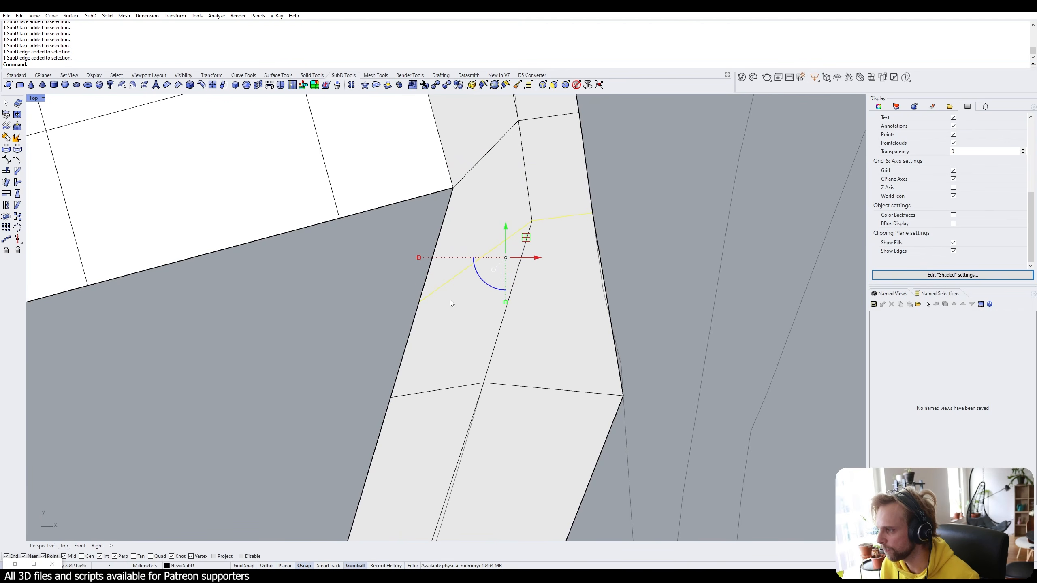
key("Escape")
left_click(480, 259, "ctrl+shift")
left_click(563, 216, "ctrl+shift")
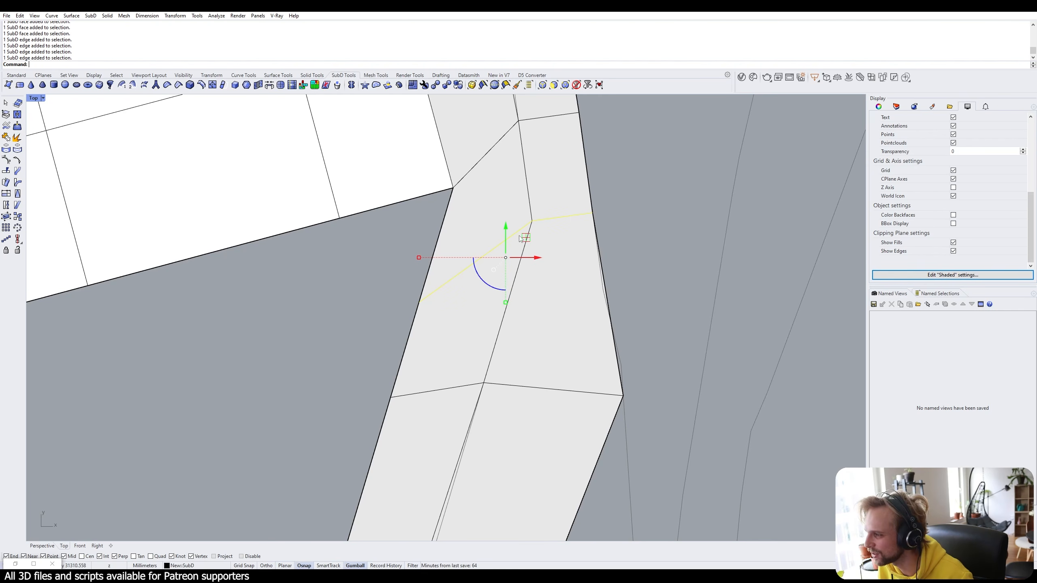
key("Delete")
Select three faces in the right strip.
scroll(556, 223, "down", 2)
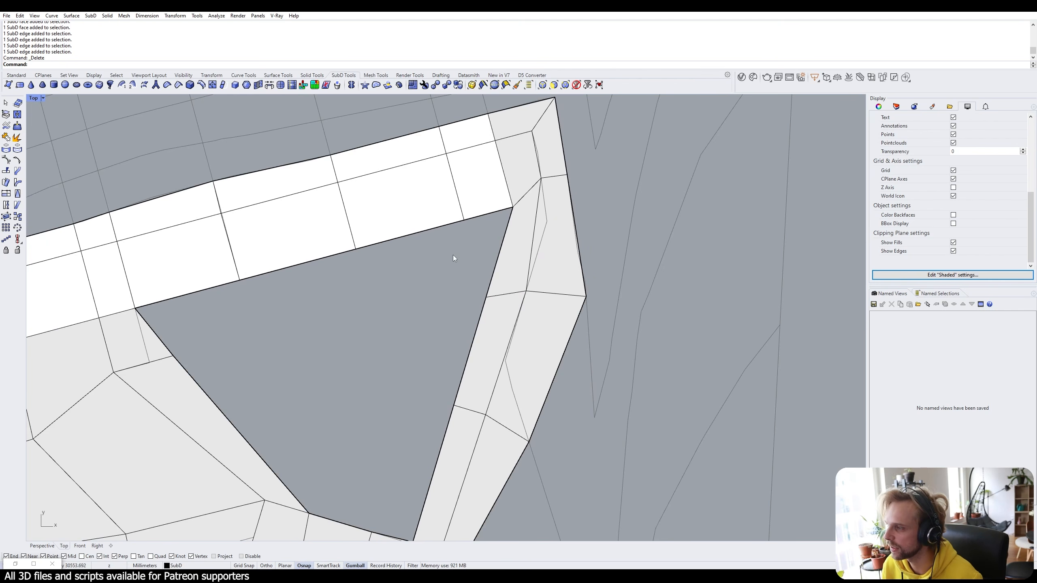
scroll(503, 262, "down", 4)
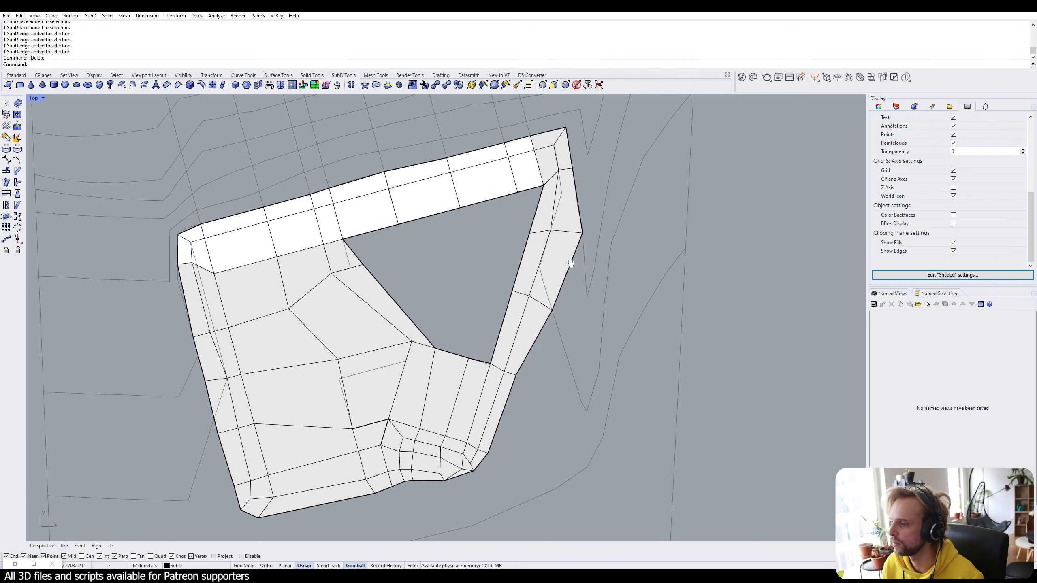
scroll(570, 229, "up", 3)
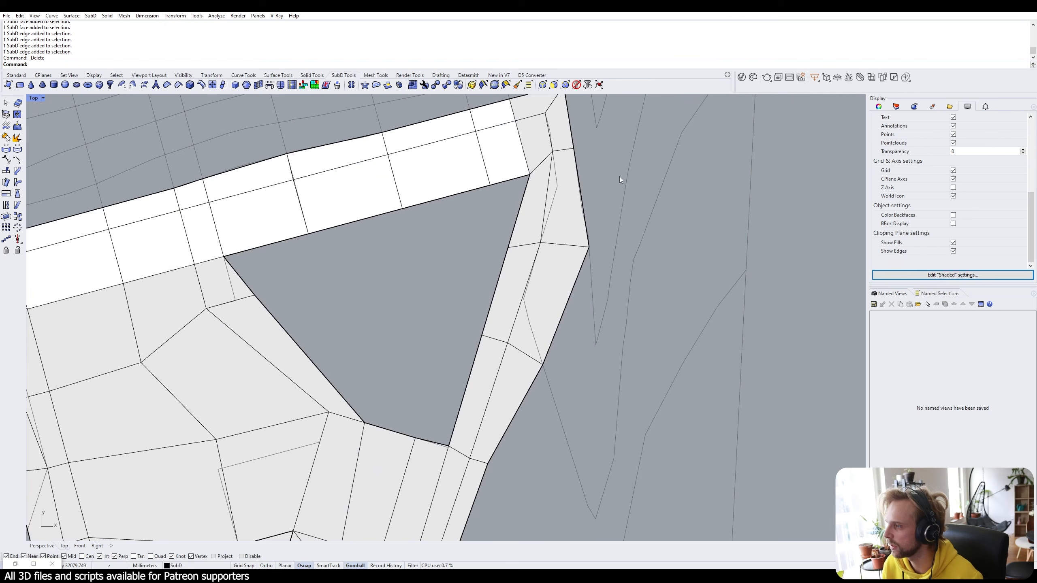
scroll(619, 177, "down", 3)
scroll(583, 197, "up", 3)
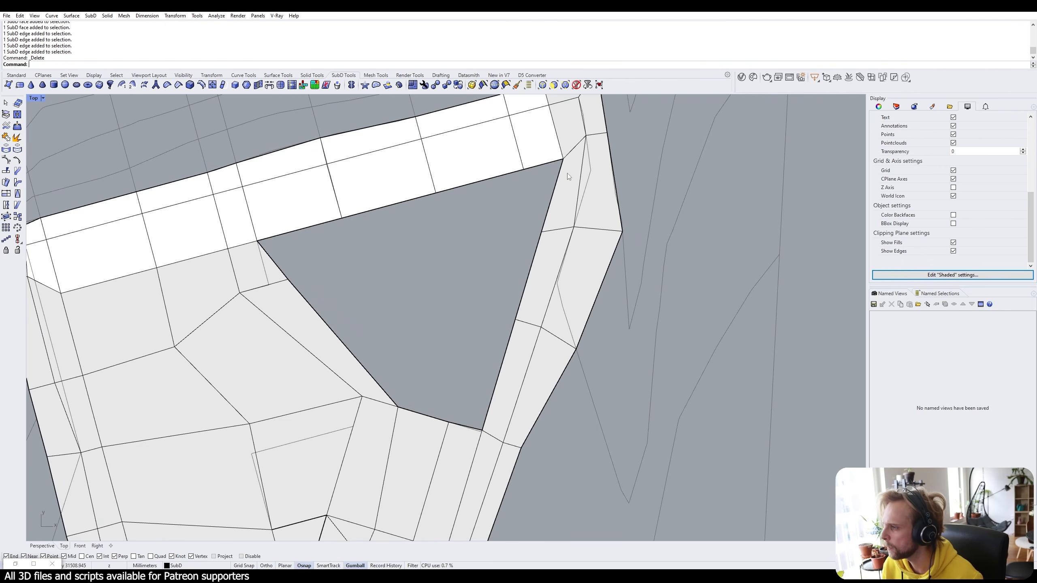
left_click(552, 229, "ctrl+shift")
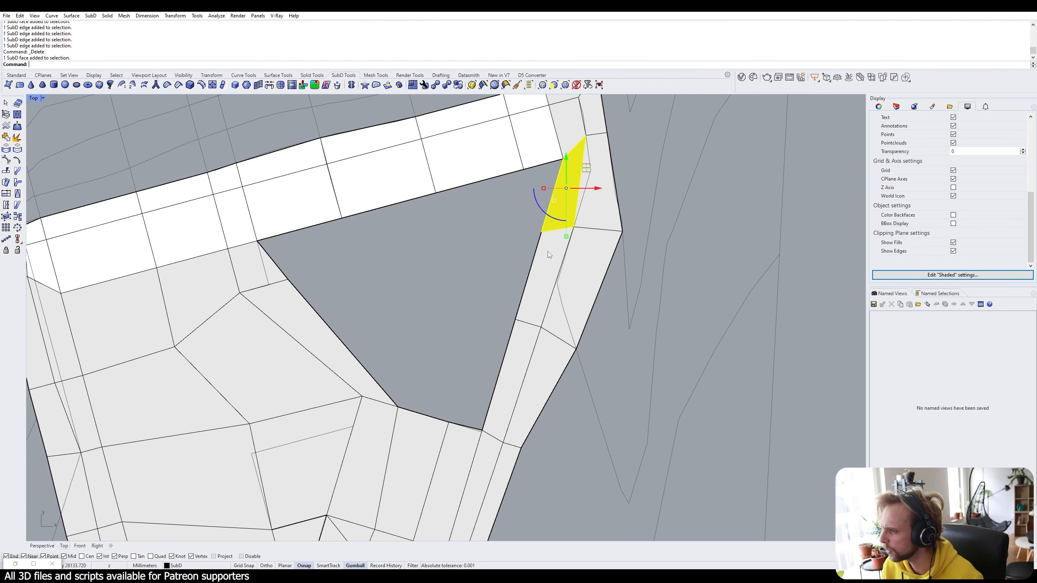
left_click(548, 251, "ctrl+shift")
left_click(520, 353, "ctrl+shift")
right_click_drag(283, 313, 382, 275)
Select two faces beside the hole and the edge loop crossing the left area.
left_click(292, 246, "ctrl+shift")
left_click(358, 317, "ctrl+shift")
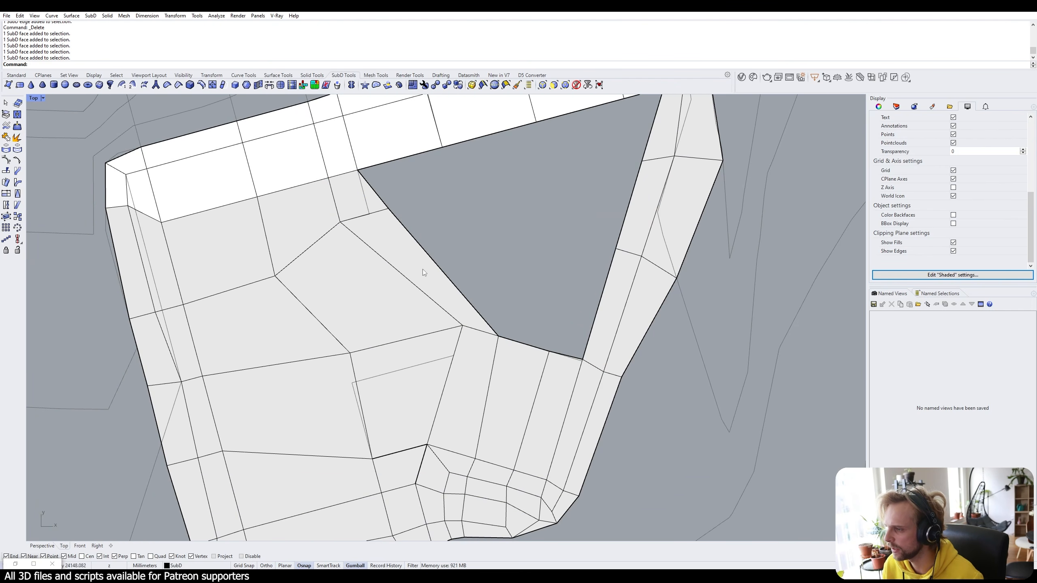
double_click(144, 318, "ctrl+shift")
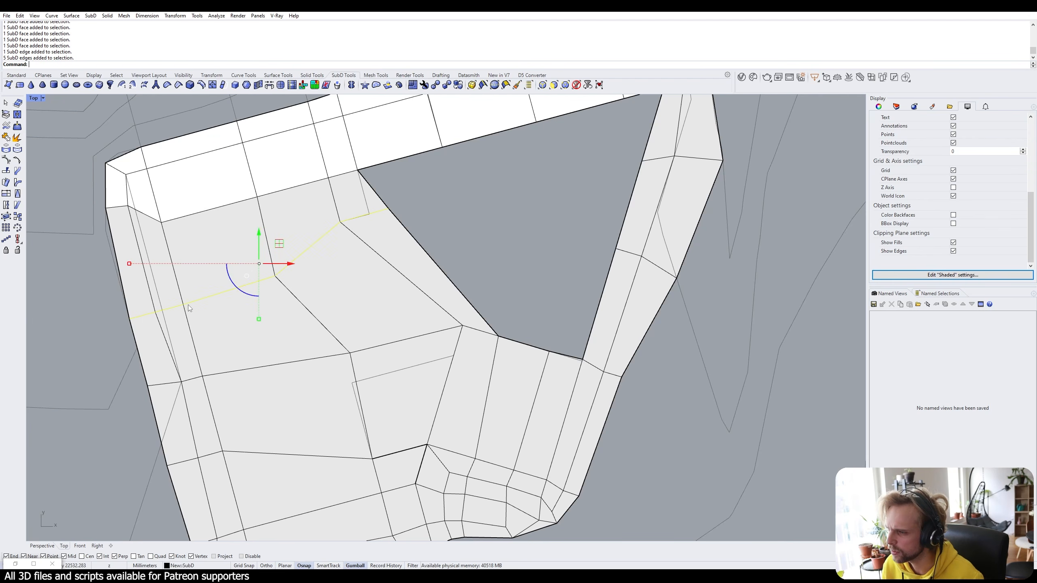
left_click(55, 349)
double_click(143, 316, "ctrl+shift")
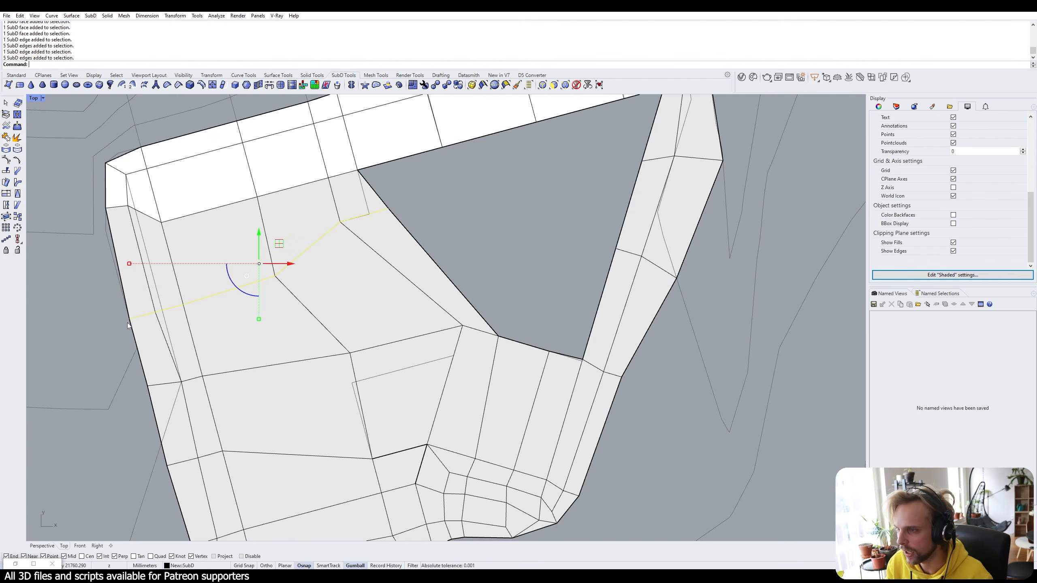
Insert an edge loop with InsertEdge, in Proportional offset mode, at the picked point beside the existing loop.
type("InsertEdge")
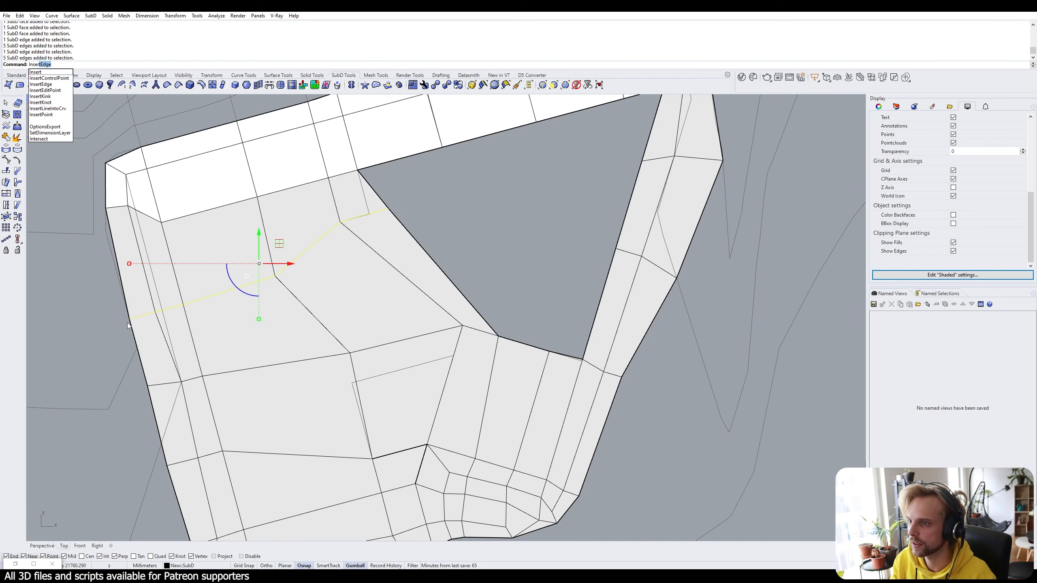
key("Return")
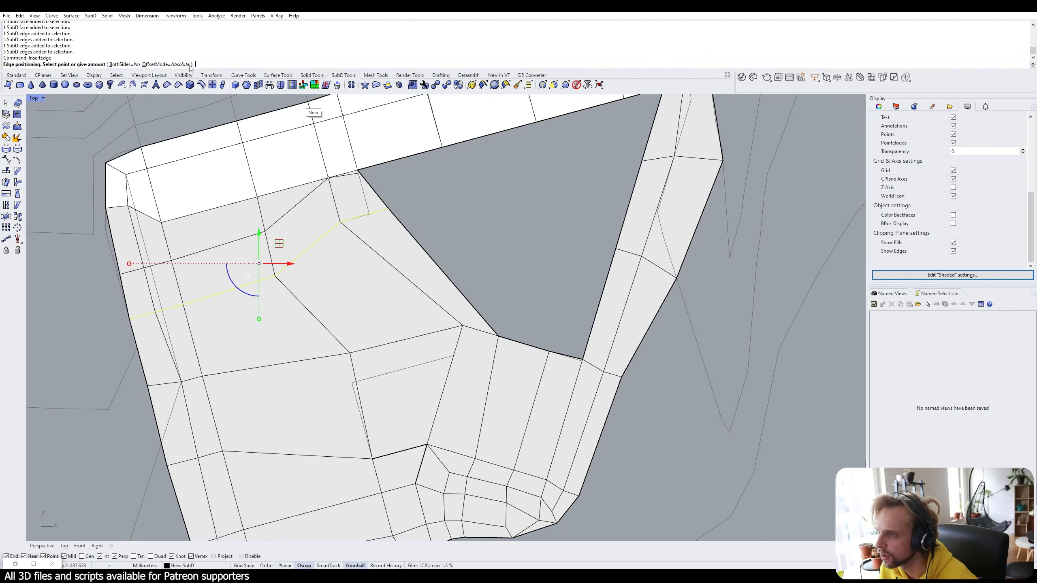
left_click(167, 64)
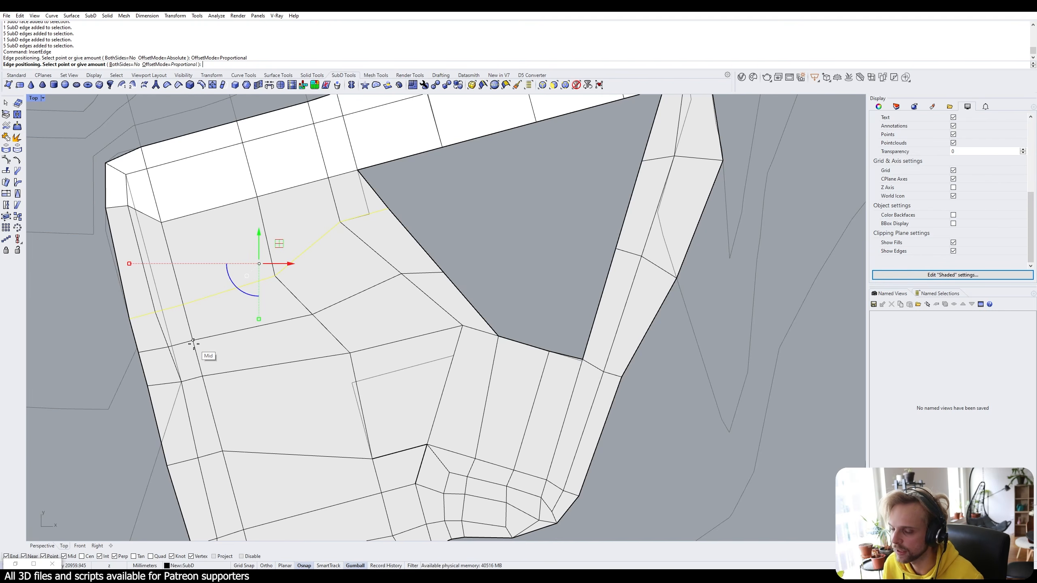
left_click(175, 64)
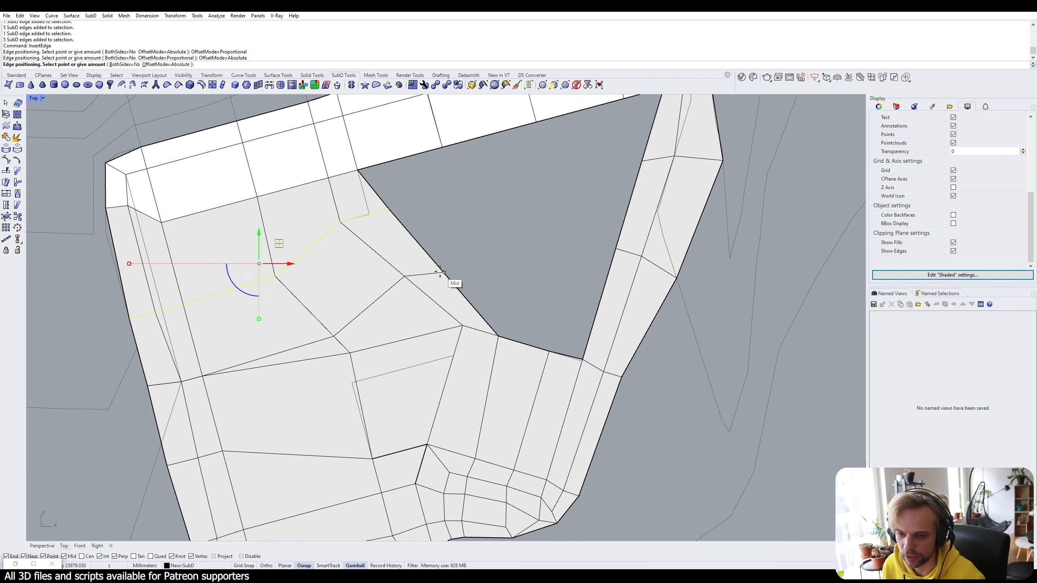
left_click(183, 65)
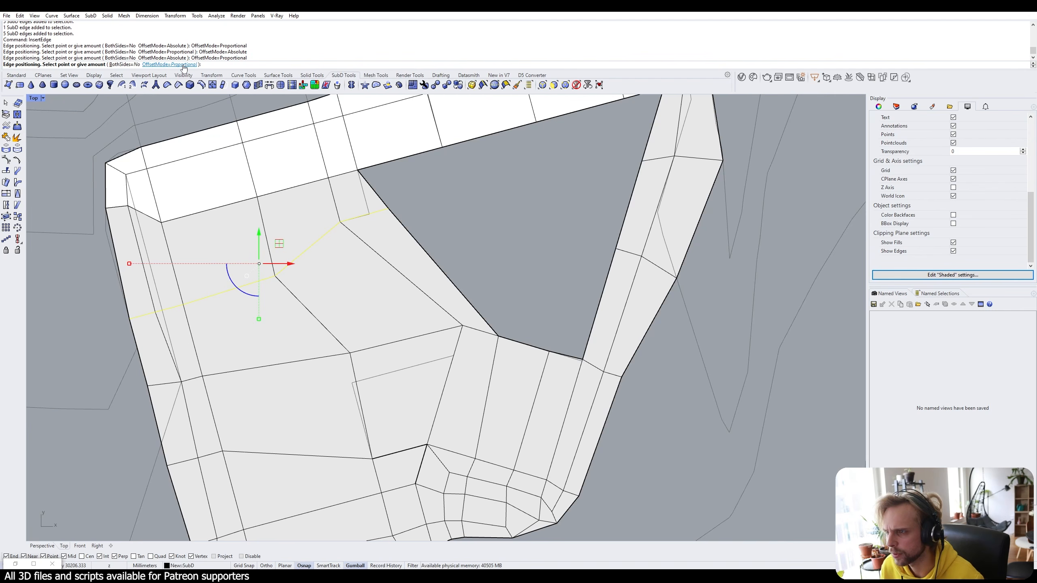
left_click(445, 273)
Select faces beside the hole and along the right strip, then clear the selection.
scroll(515, 204, "down", 2)
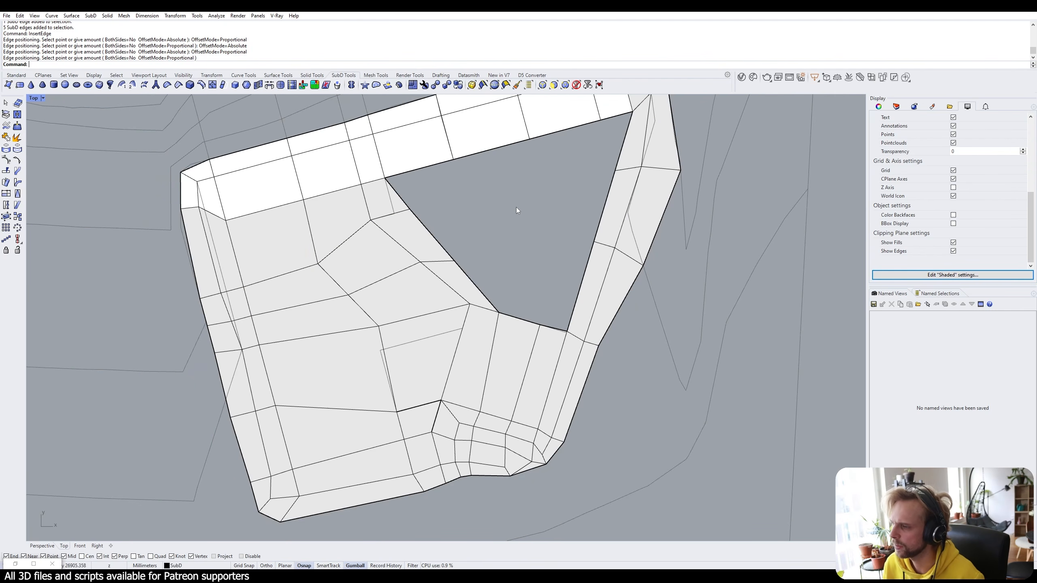
right_click_drag(516, 209, 442, 243)
left_click(340, 259, "ctrl+shift")
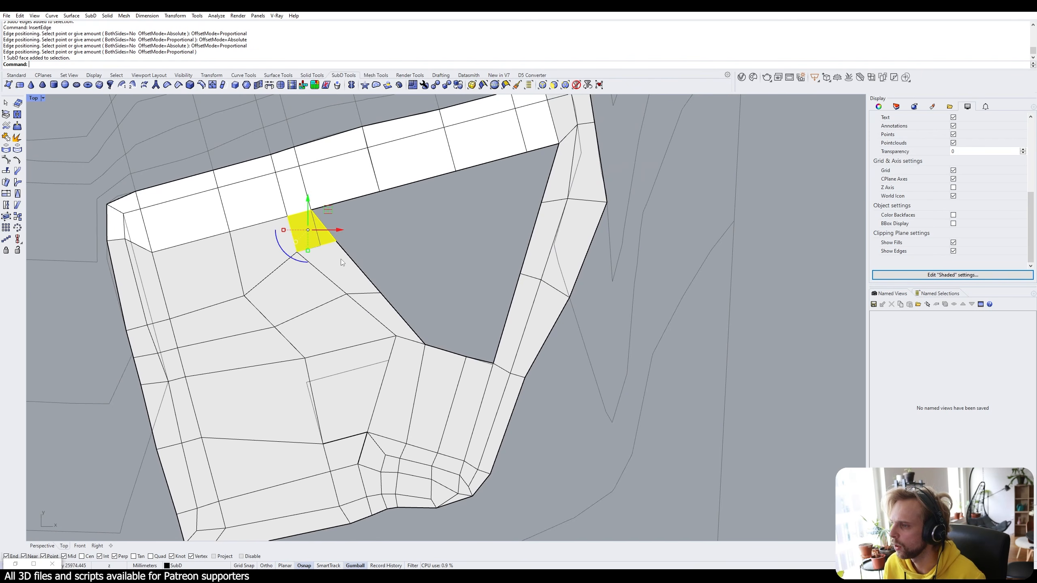
left_click(382, 315, "ctrl+shift")
left_click(511, 333, "ctrl+shift")
left_click(532, 256, "ctrl+shift")
left_click(552, 180, "ctrl+shift")
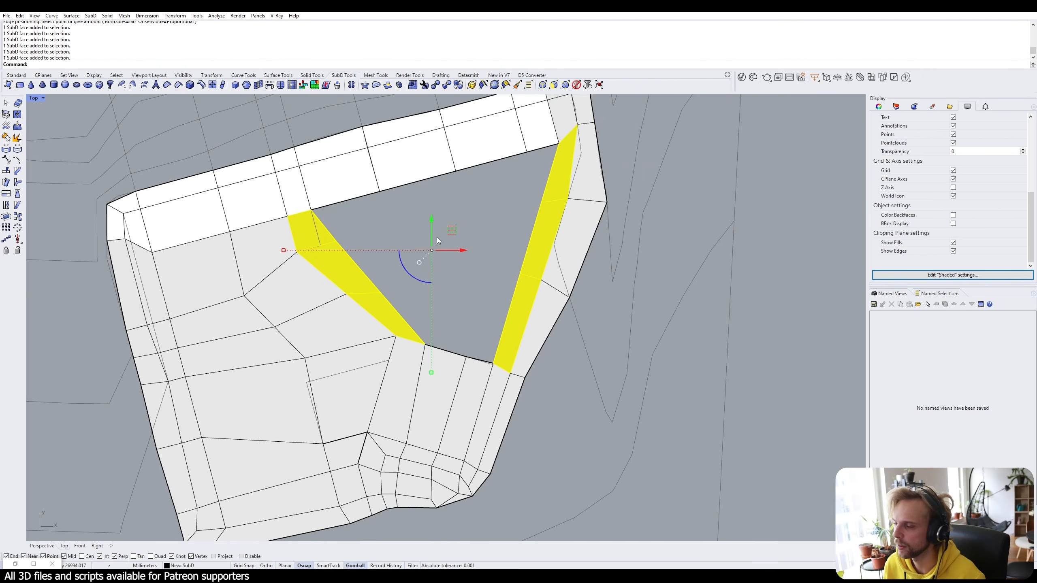
left_click(449, 211)
Select three faces in the upper white strip.
right_click_drag(448, 210, 443, 248)
left_click(342, 217, "ctrl+shift")
left_click(408, 200, "ctrl+shift")
left_click(481, 179, "ctrl+shift")
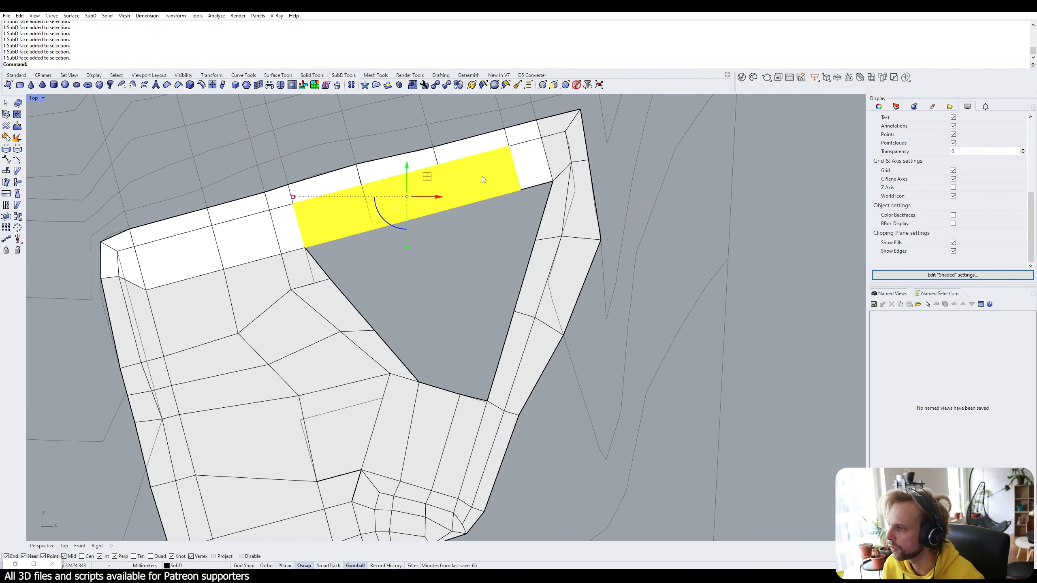
left_click(455, 324)
left_click(465, 422, "ctrl+shift")
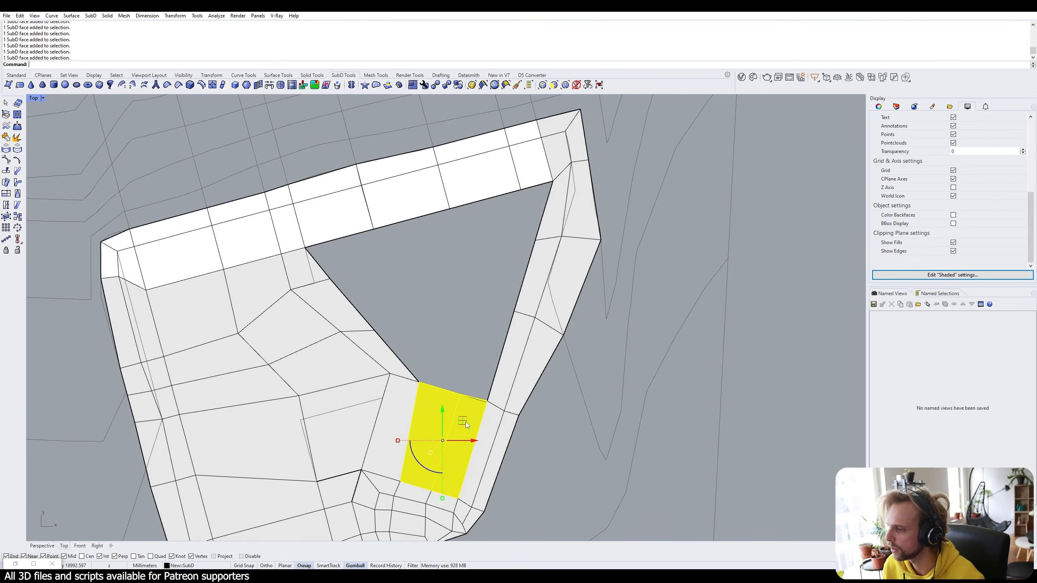
left_click(457, 277)
scroll(470, 212, "down", 4)
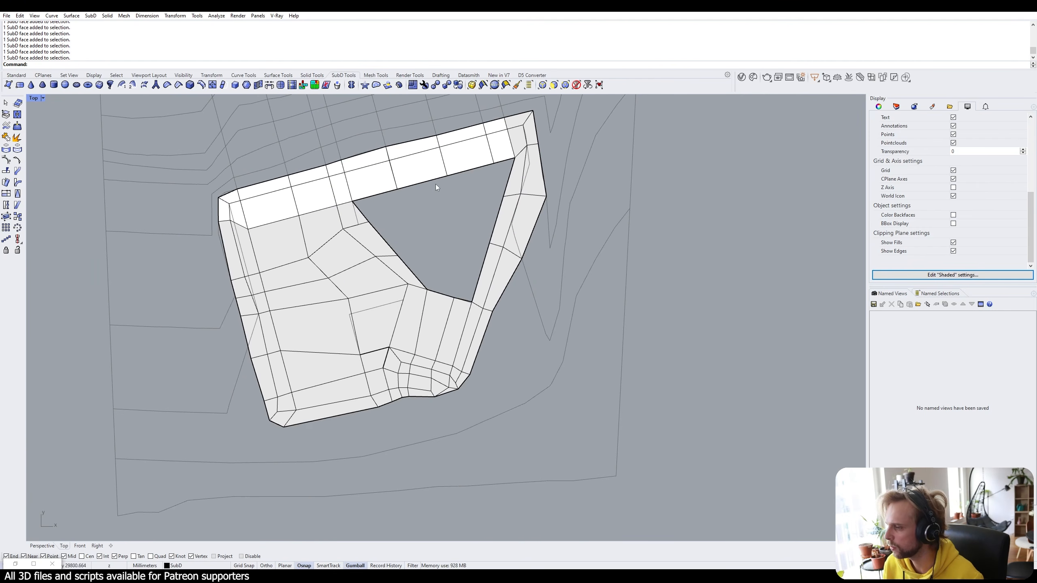
scroll(436, 184, "up", 1)
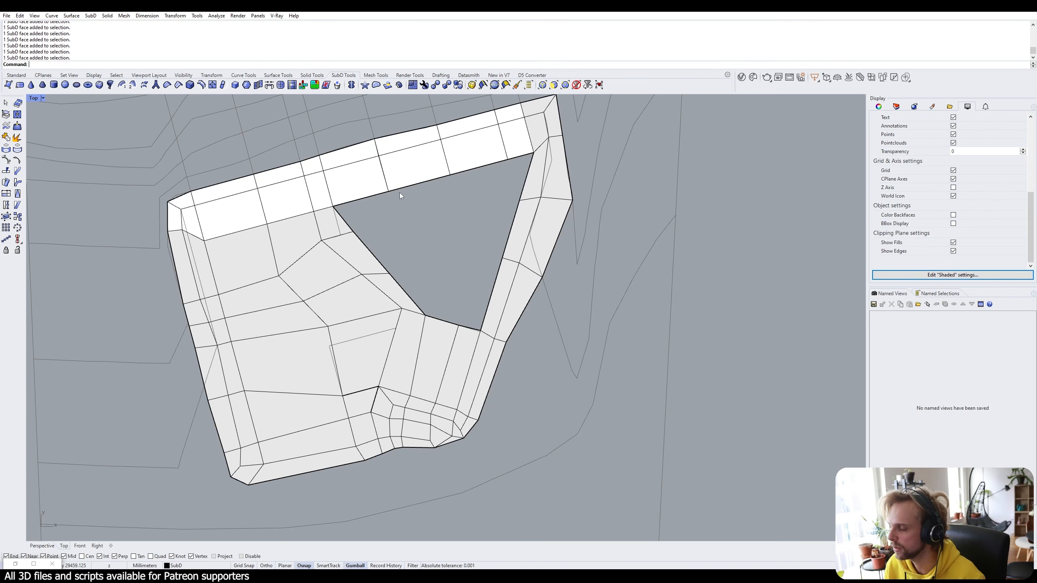
right_click_drag(403, 191, 413, 236)
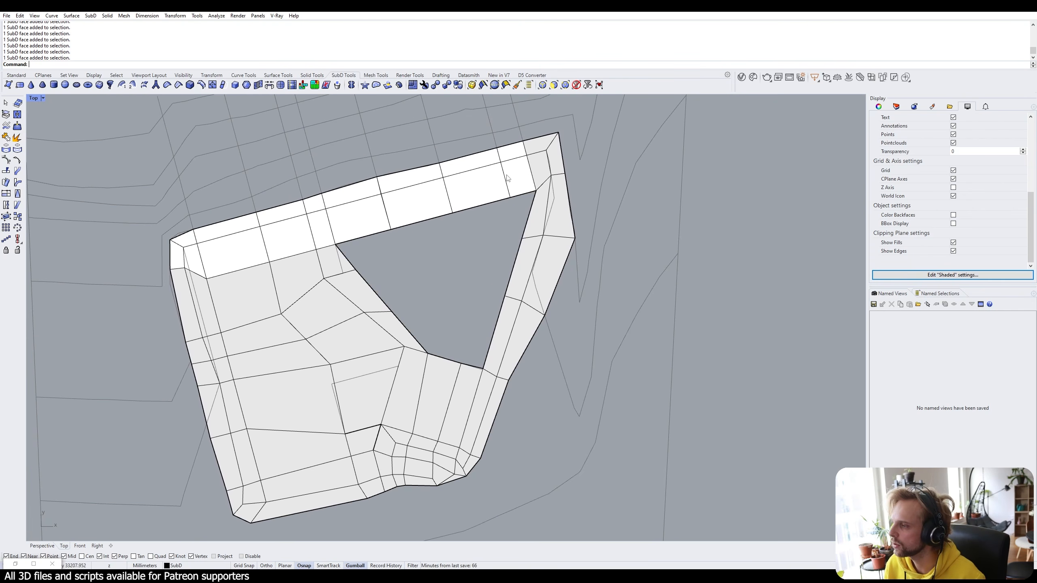
scroll(507, 179, "up", 4)
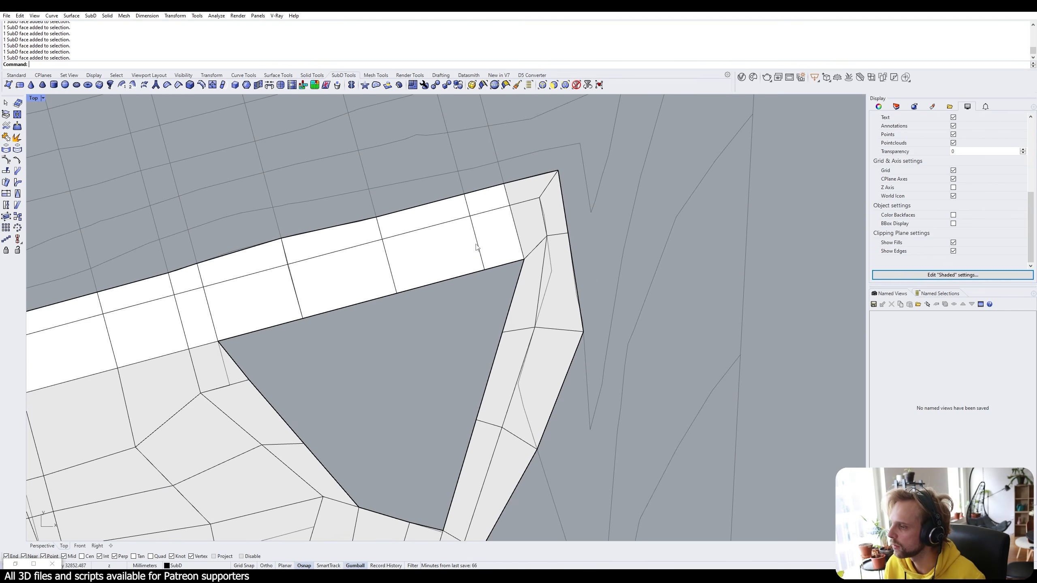
double_click(476, 245)
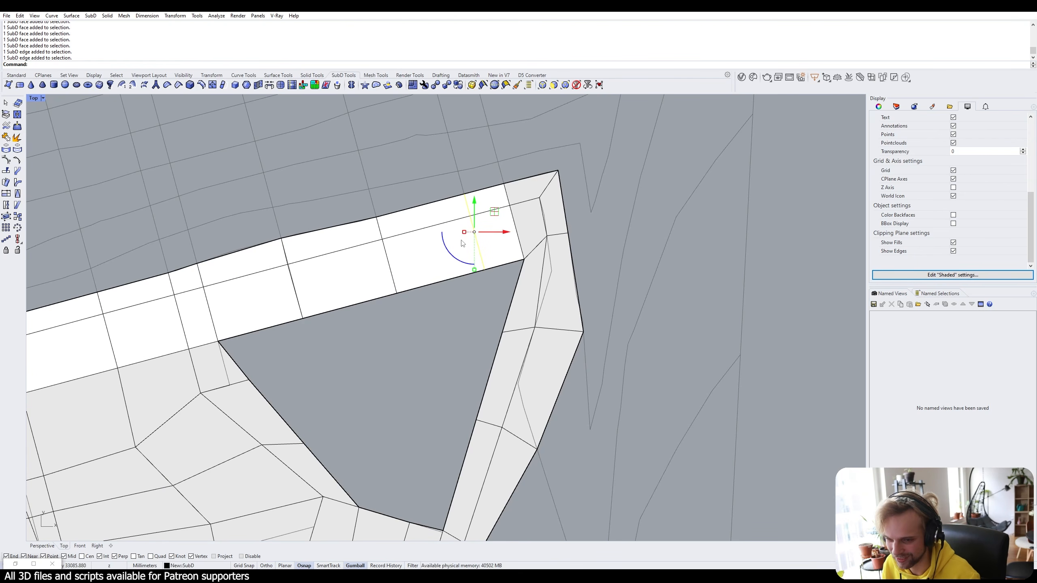
left_click(476, 231)
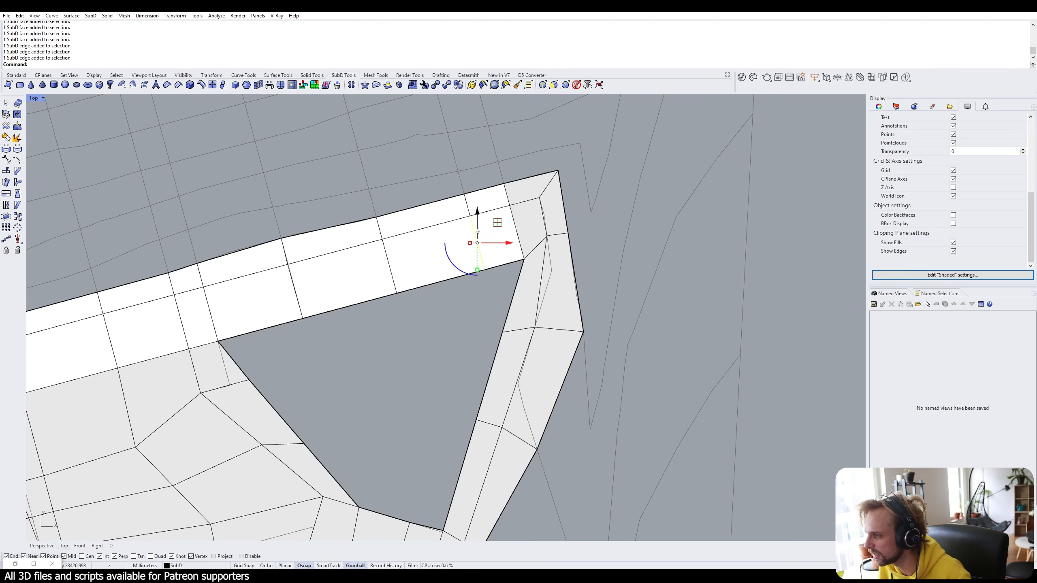
left_click(468, 207)
key("Delete")
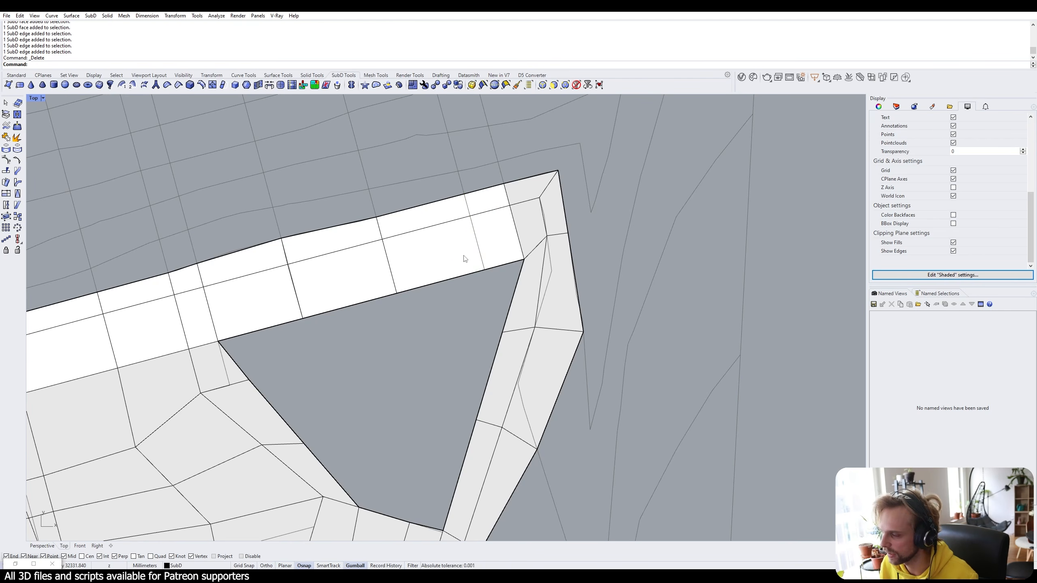
left_click(461, 244, "ctrl+shift")
left_click(424, 206, "ctrl+shift")
left_click(406, 178)
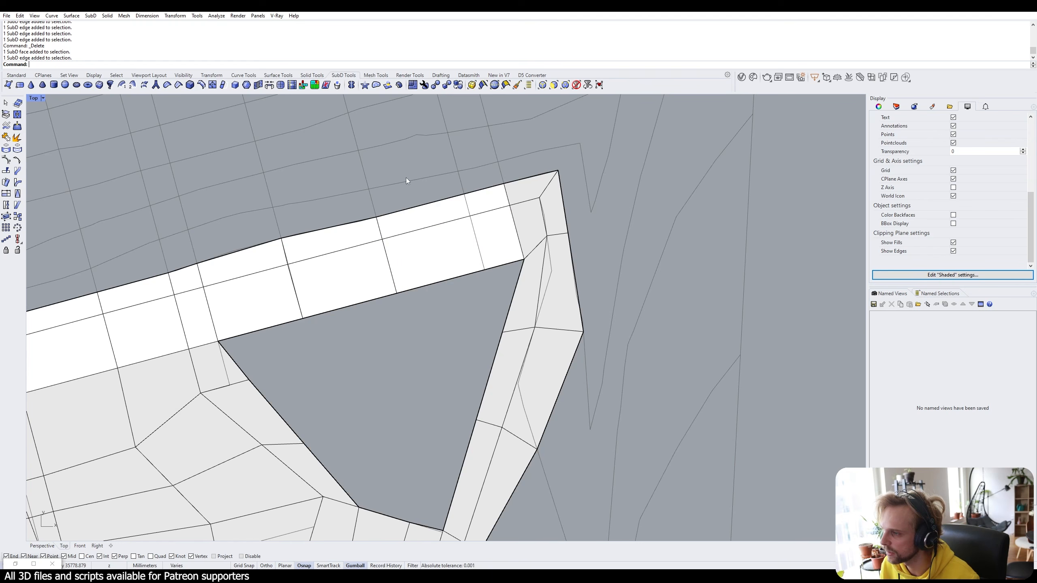
left_click(432, 215, "ctrl+shift")
left_click(452, 258, "ctrl+shift")
left_click(433, 144)
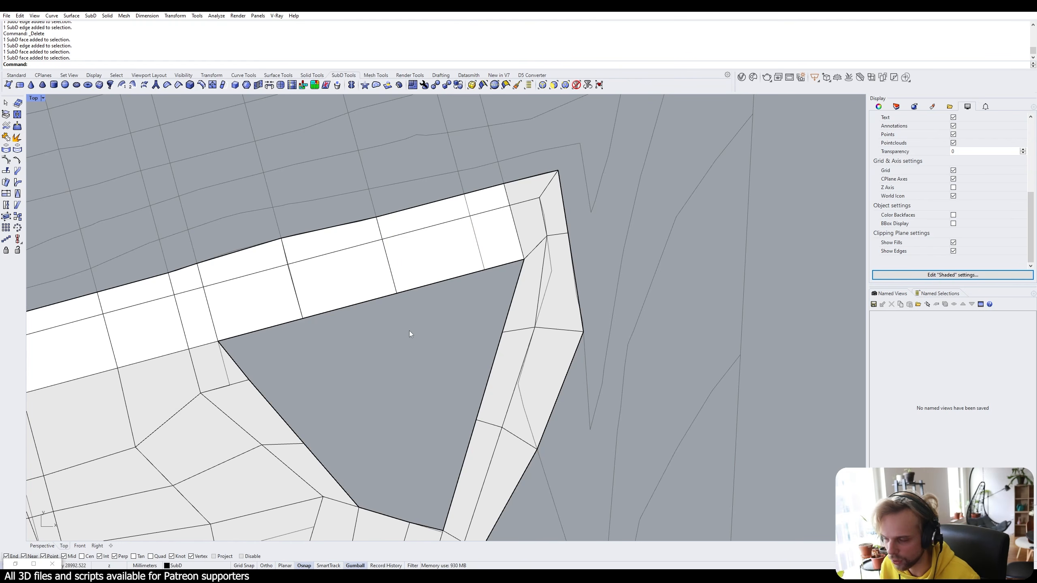
left_click(430, 248, "ctrl+shift")
left_click(418, 218, "ctrl+shift")
right_click_drag(349, 309, 522, 263)
left_click(497, 233, "ctrl+shift")
left_click(520, 298)
left_click(594, 222, "ctrl+shift")
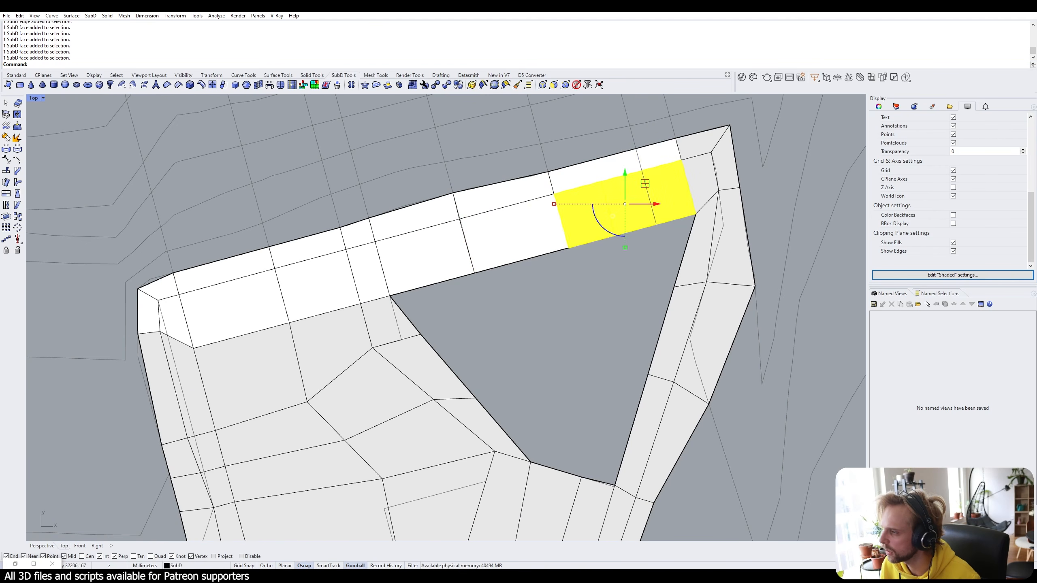
left_click(524, 229, "ctrl+shift")
left_click(447, 259, "ctrl+shift")
right_click_drag(575, 446, 560, 346)
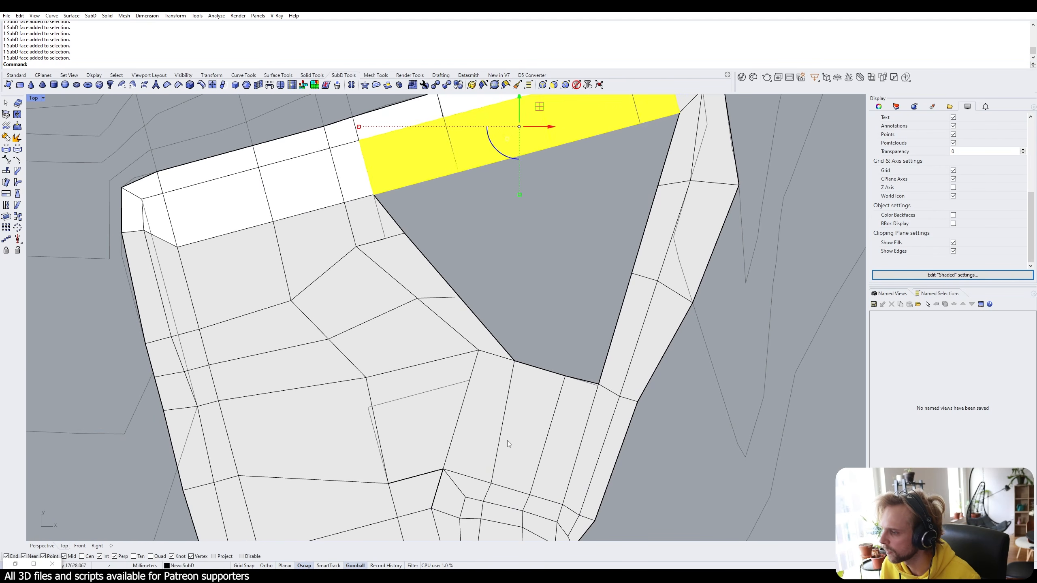
left_click(507, 441, "ctrl+shift")
left_click(572, 421, "ctrl+shift")
left_click(559, 299)
right_click_drag(559, 299, 529, 339)
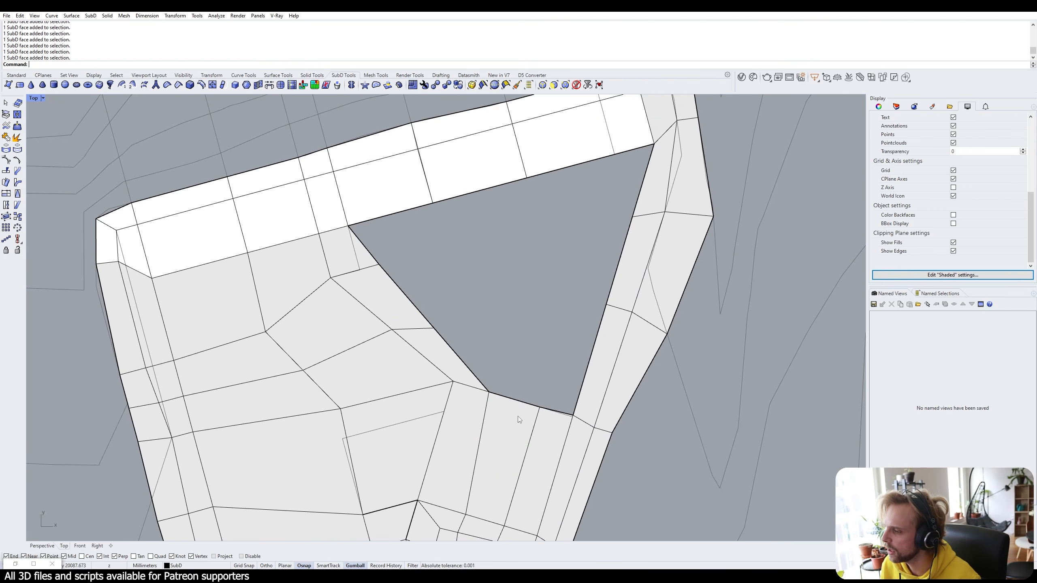
left_click(482, 185, "ctrl+shift")
left_click(572, 164, "ctrl+shift")
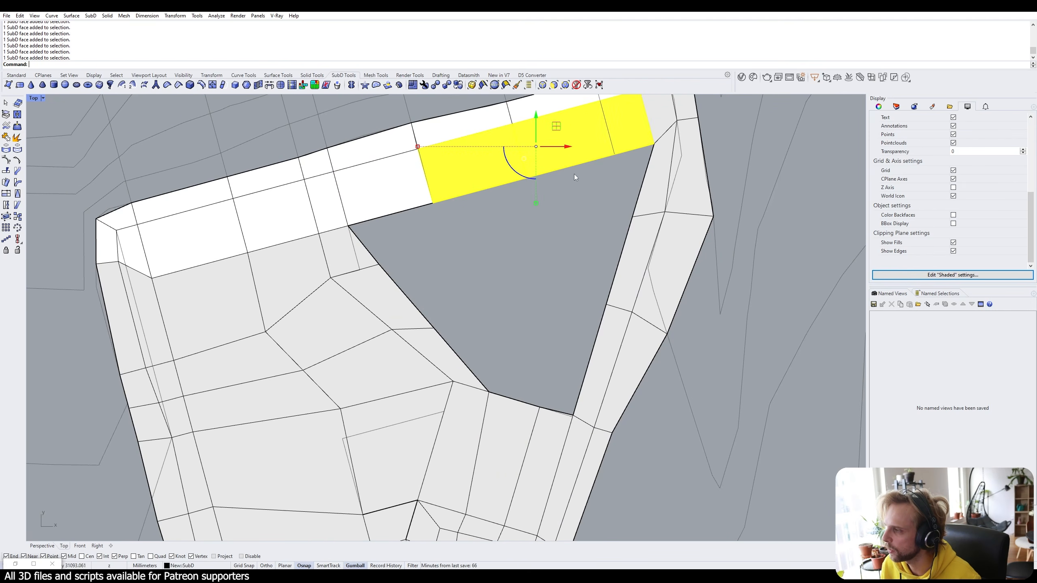
left_click(507, 433, "ctrl+shift")
left_click(552, 431, "ctrl+shift")
left_click(470, 201)
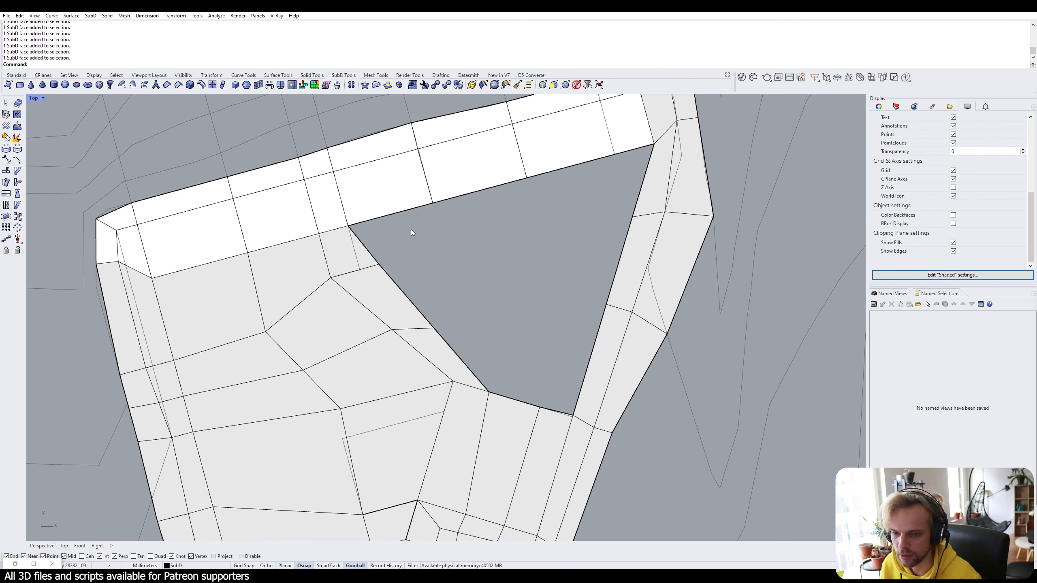
right_click_drag(473, 227, 435, 263)
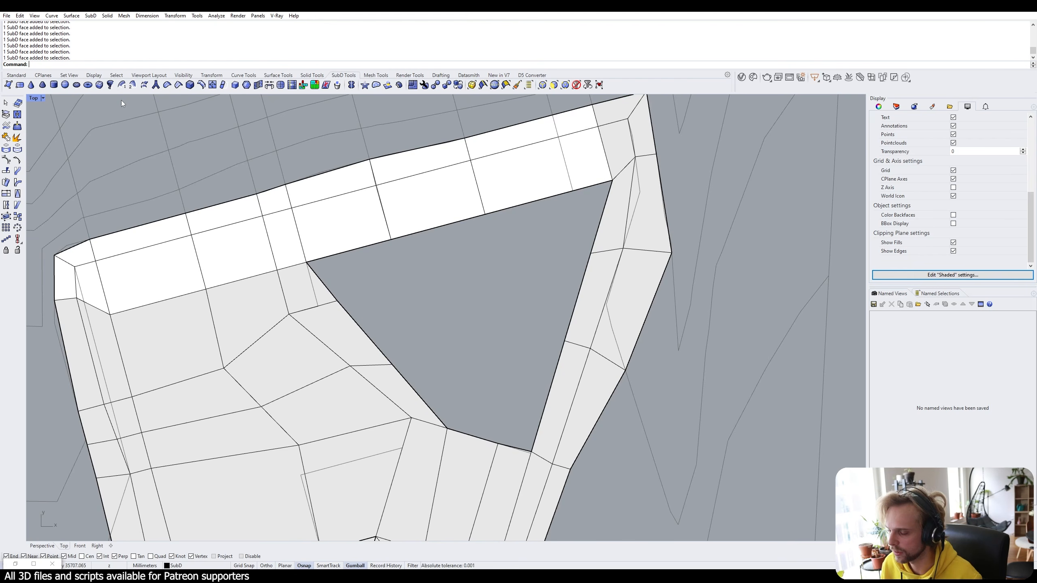
Draw a triangular 3DFace below the top strip, snapping to its vertices.
type("3DFace")
key("Return")
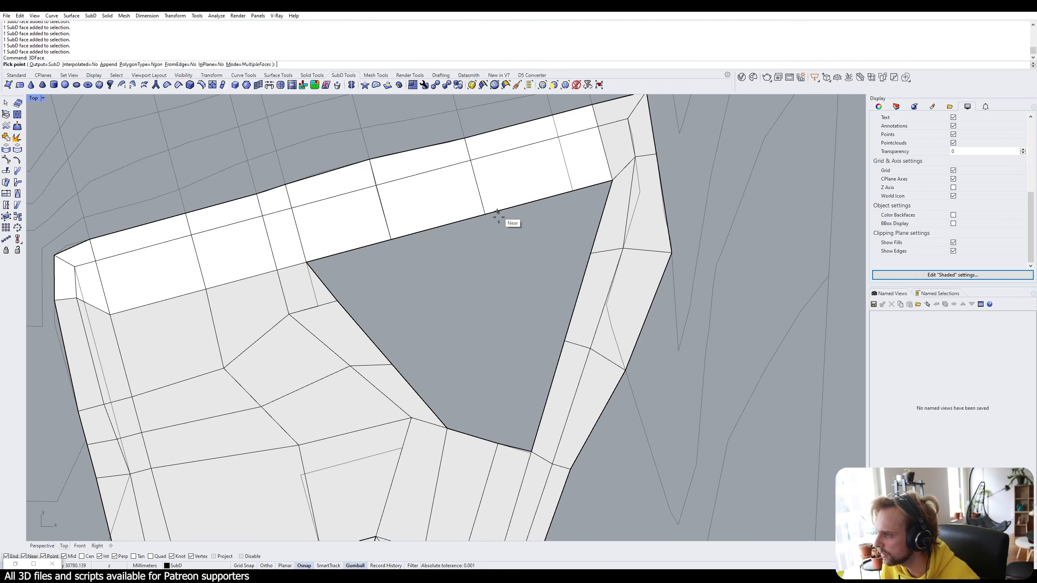
left_click(485, 214)
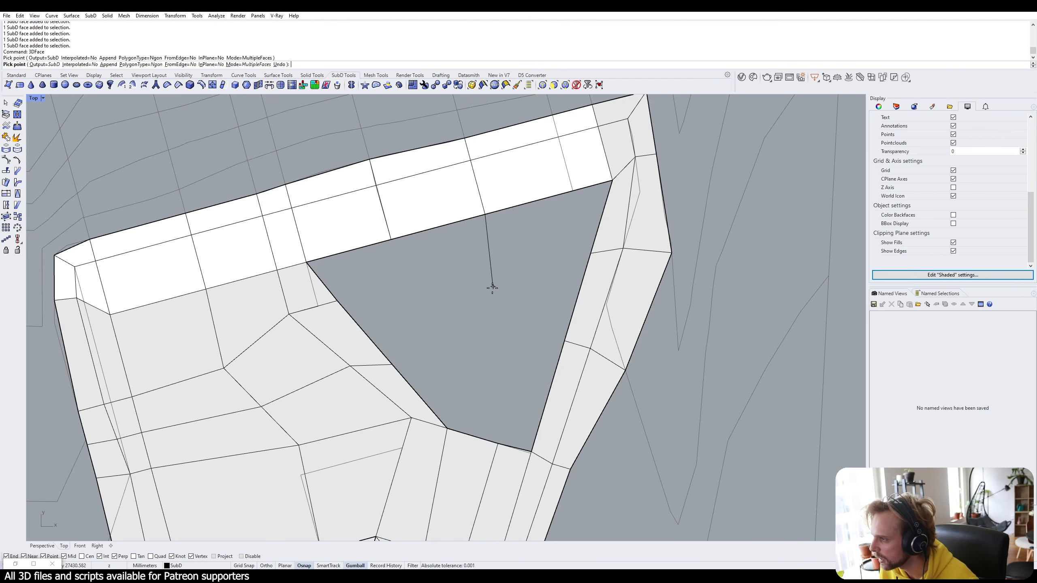
left_click(472, 272)
left_click(391, 239)
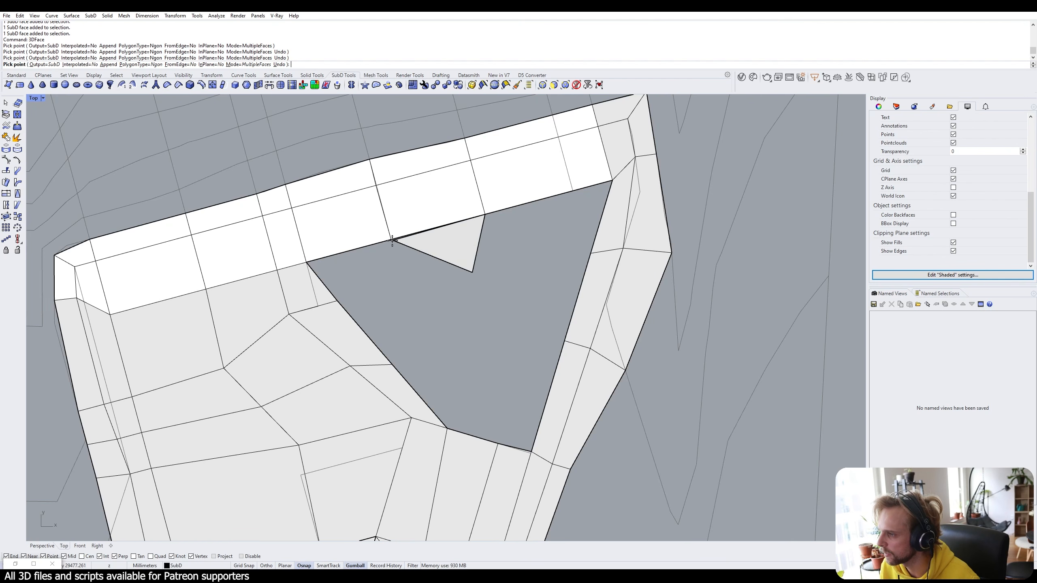
left_click(485, 213)
Draw more faces to the hole's left and right vertices, then window-select the terrain and new faces.
left_click(472, 272)
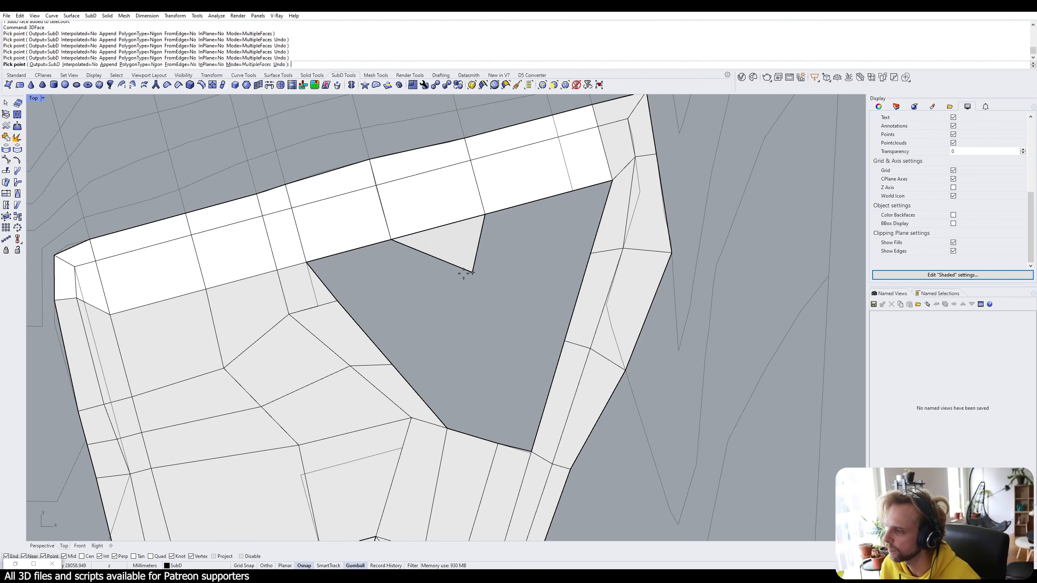
left_click(337, 300)
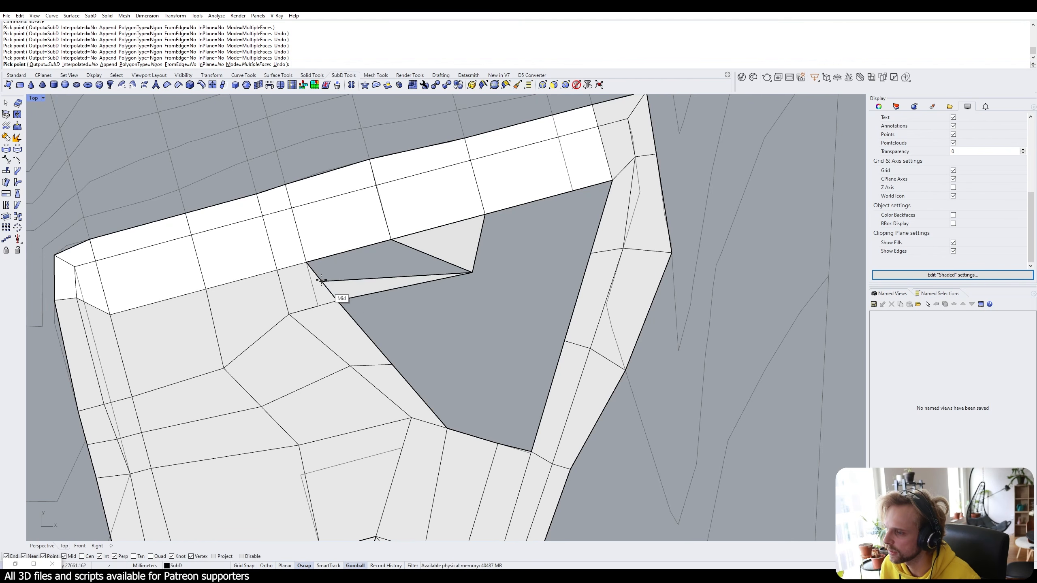
left_click(307, 262)
left_click(391, 240)
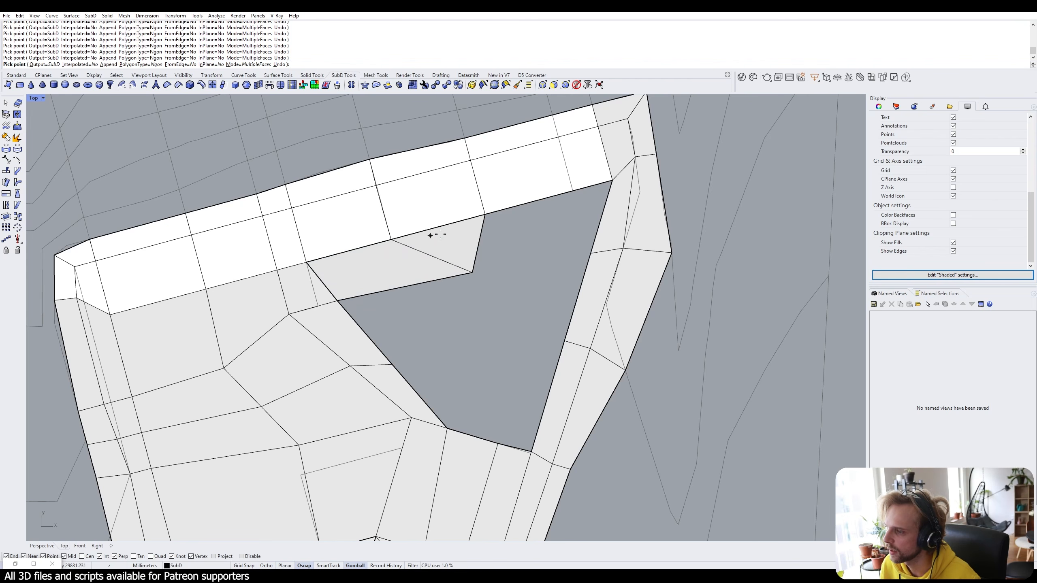
left_click(485, 214)
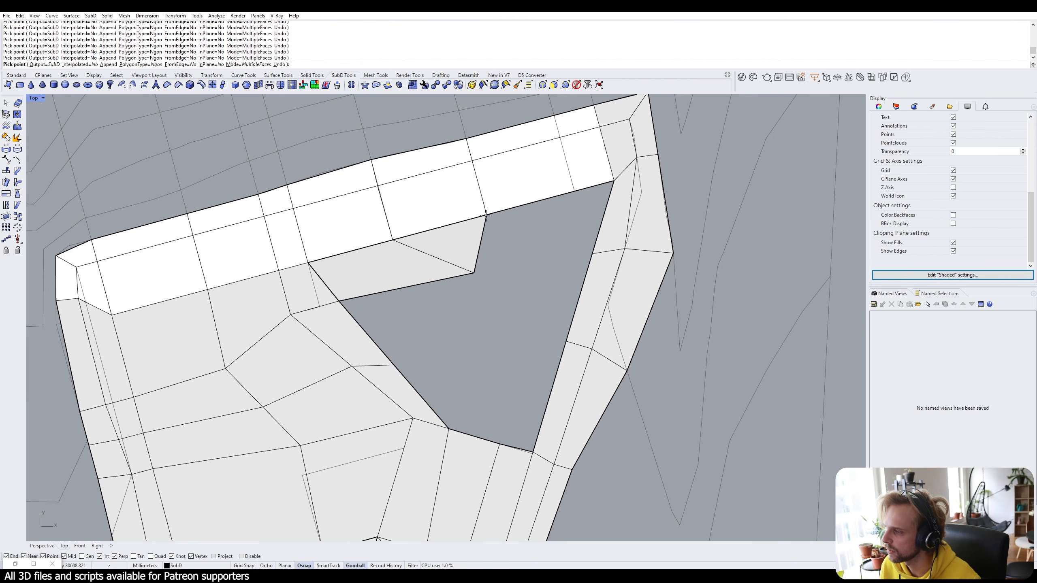
left_click(614, 181)
left_click(592, 253)
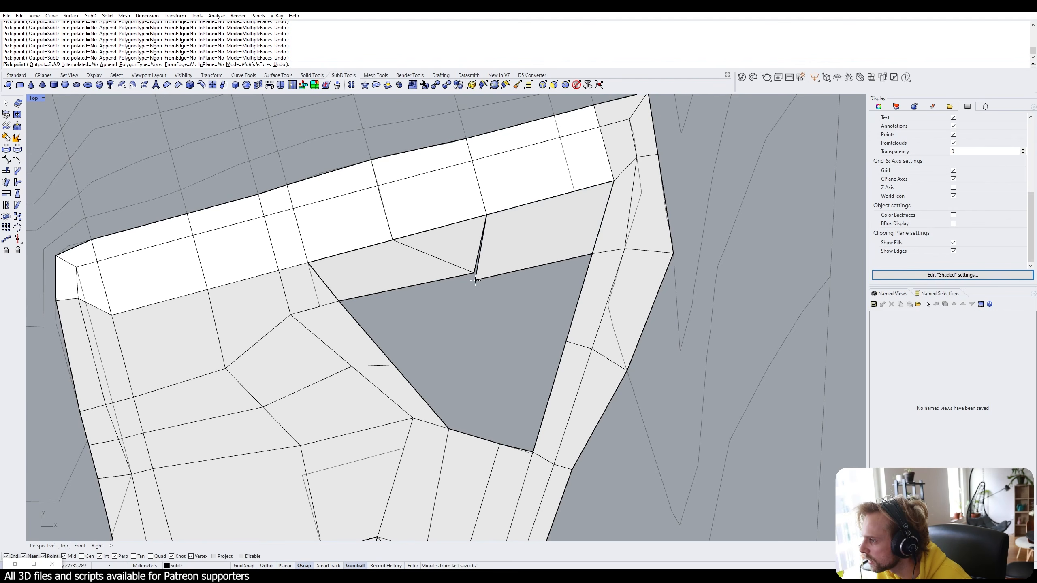
scroll(488, 280, "down", 3)
key("Return")
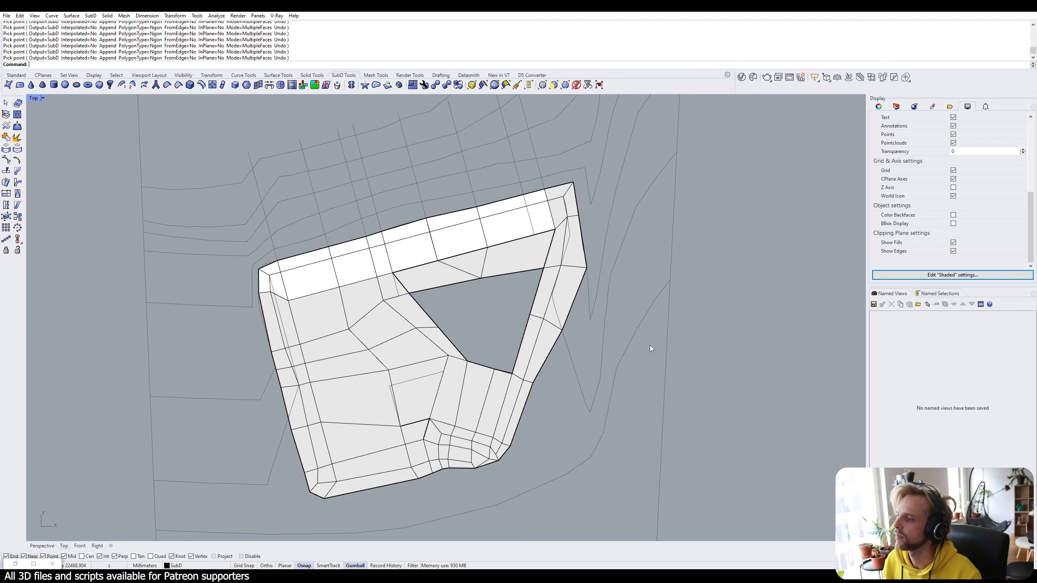
left_click_drag(650, 345, 347, 219)
Join the new faces with the terrain SubD and check faces around the hole, including the small triangle.
type("join")
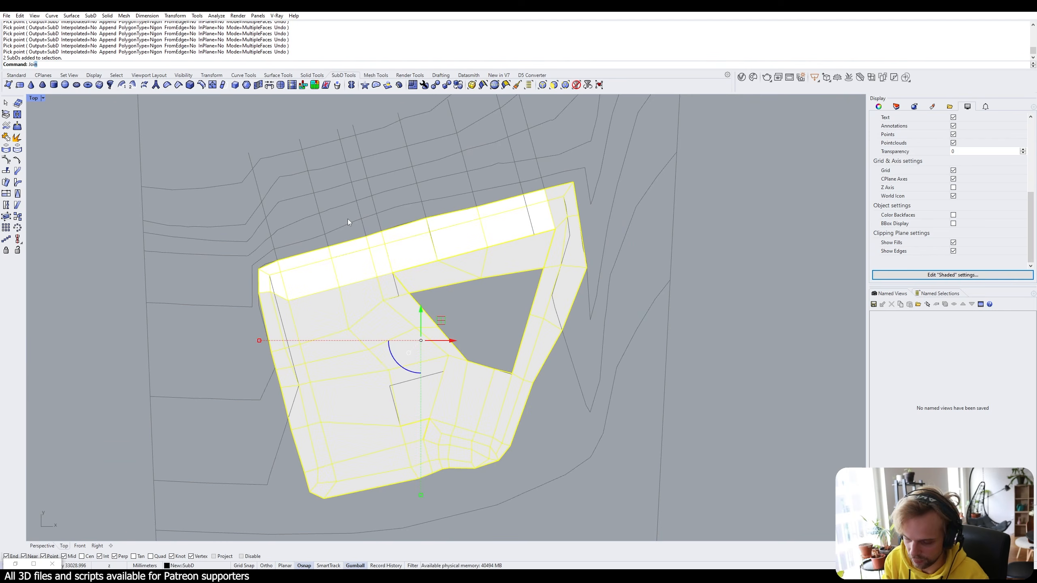
key("Return")
key("Return")
left_click(423, 286, "ctrl+shift")
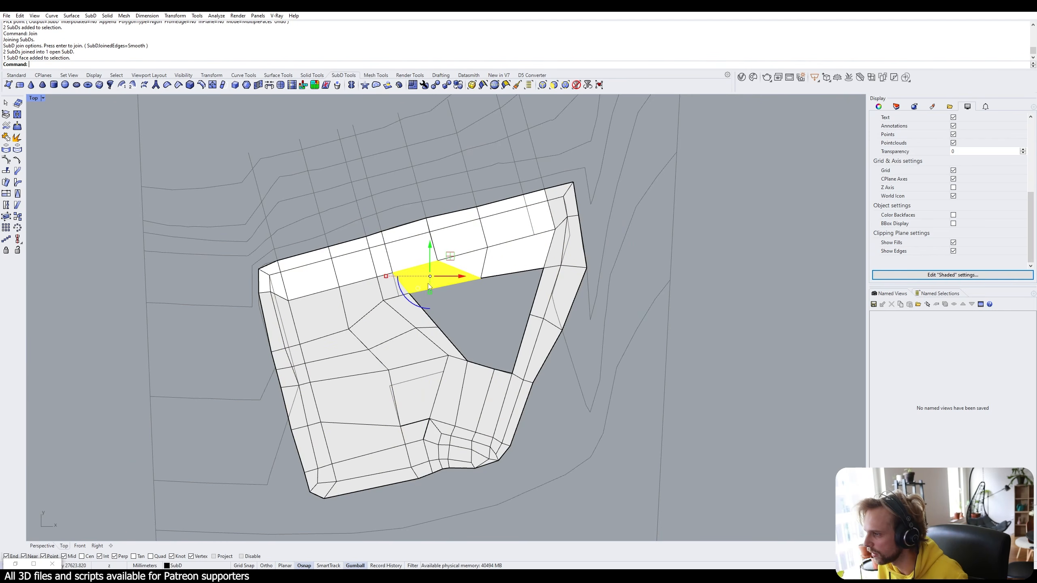
left_click(497, 270, "ctrl+shift")
left_click(493, 386, "ctrl+shift")
left_click(477, 386, "ctrl+shift")
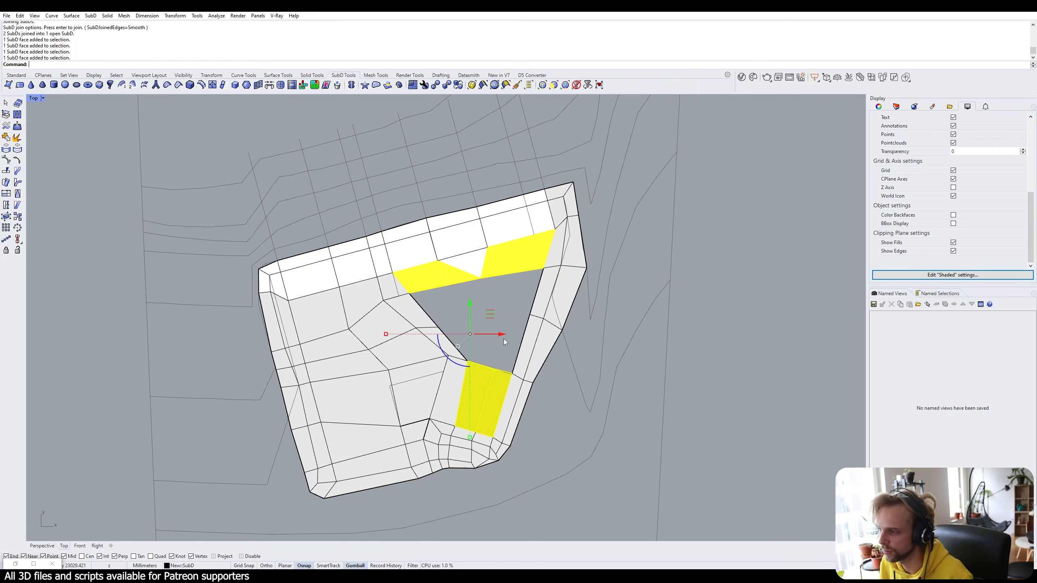
left_click(505, 339)
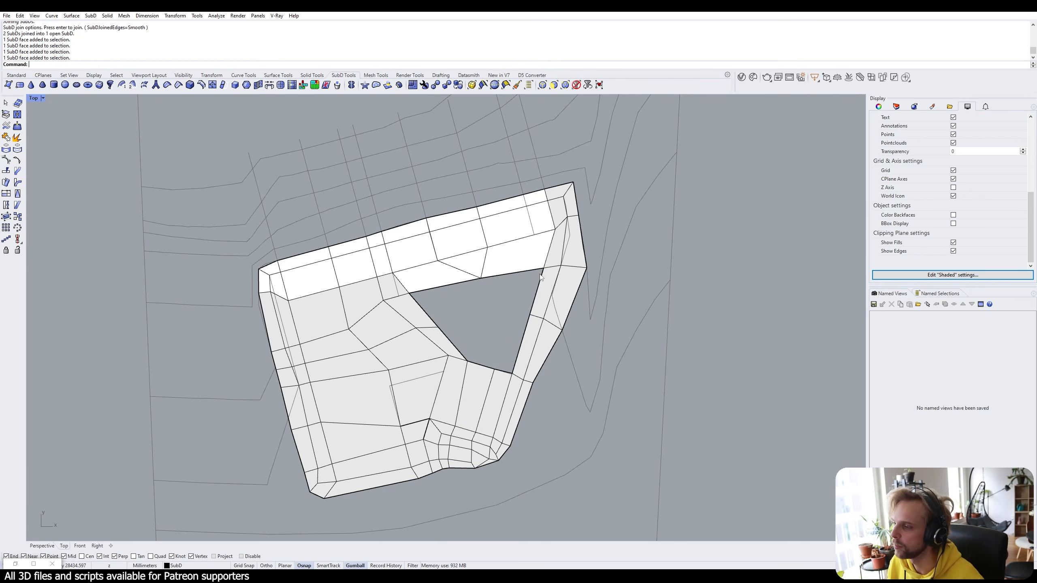
left_click(466, 269, "ctrl+shift")
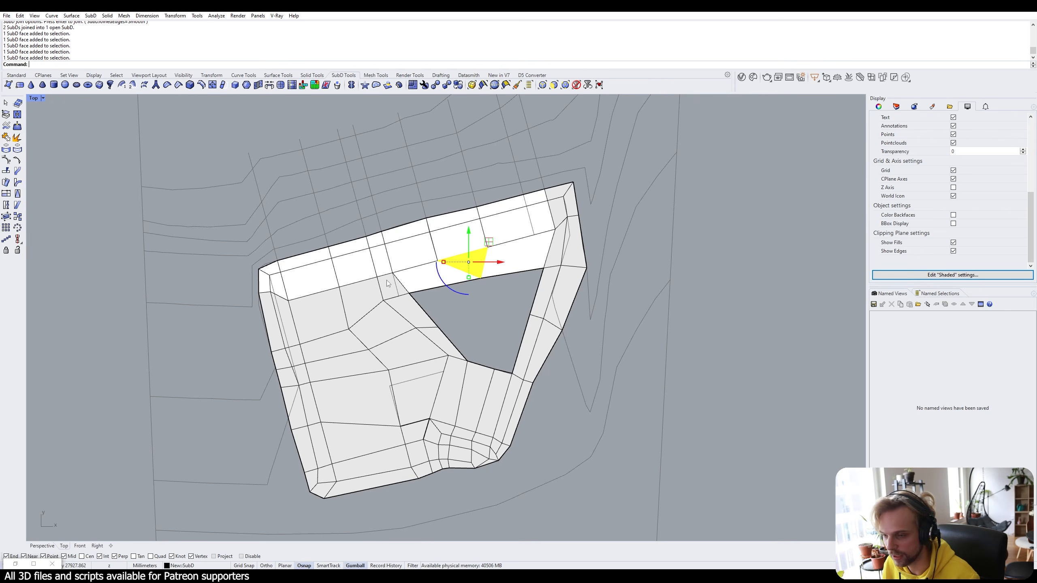
left_click(470, 332)
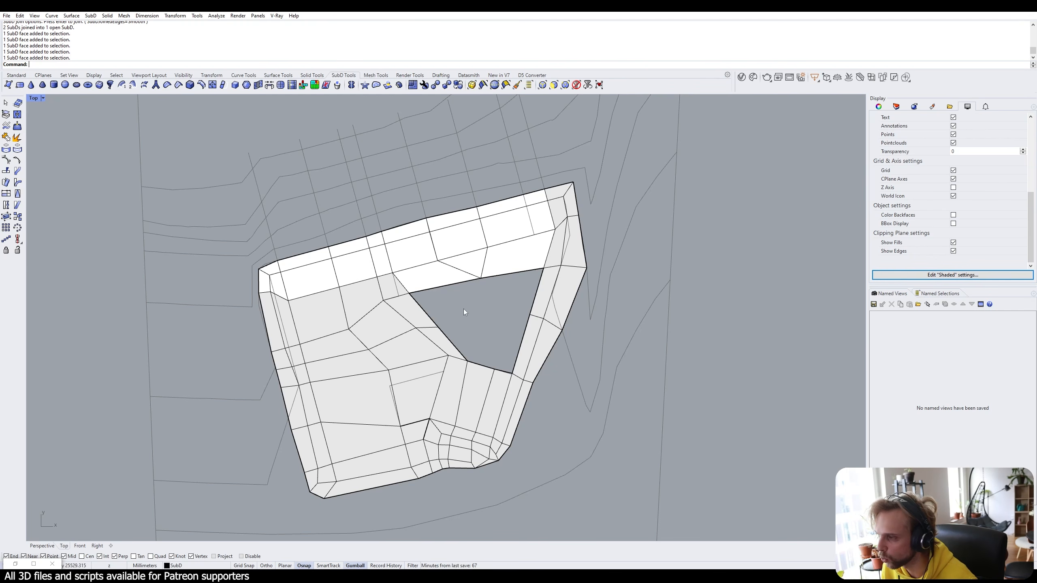
scroll(464, 318, "up", 3)
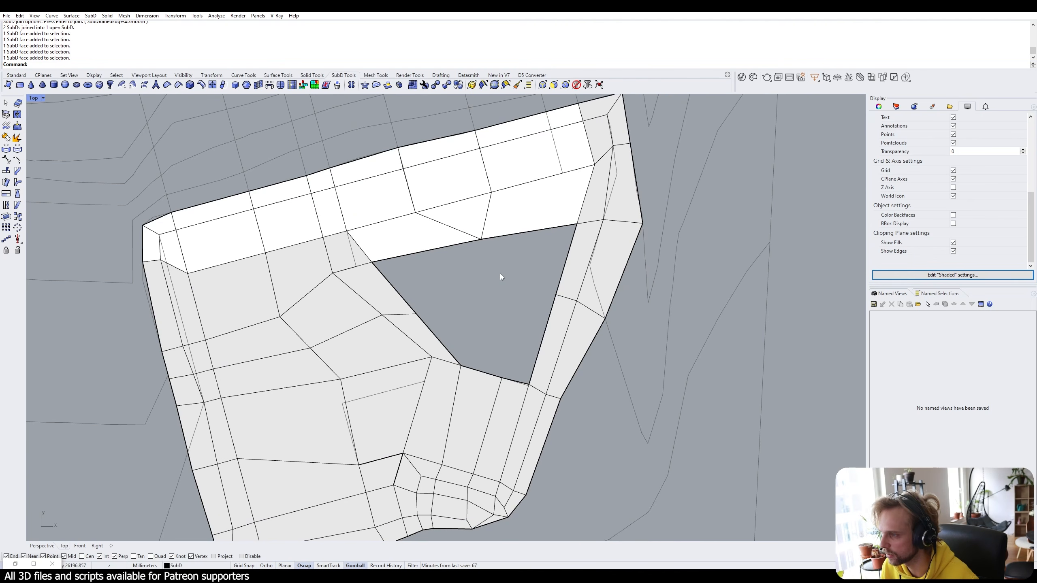
Start AppendFace on the terrain SubD with FromEdge=Yes.
type("3D")
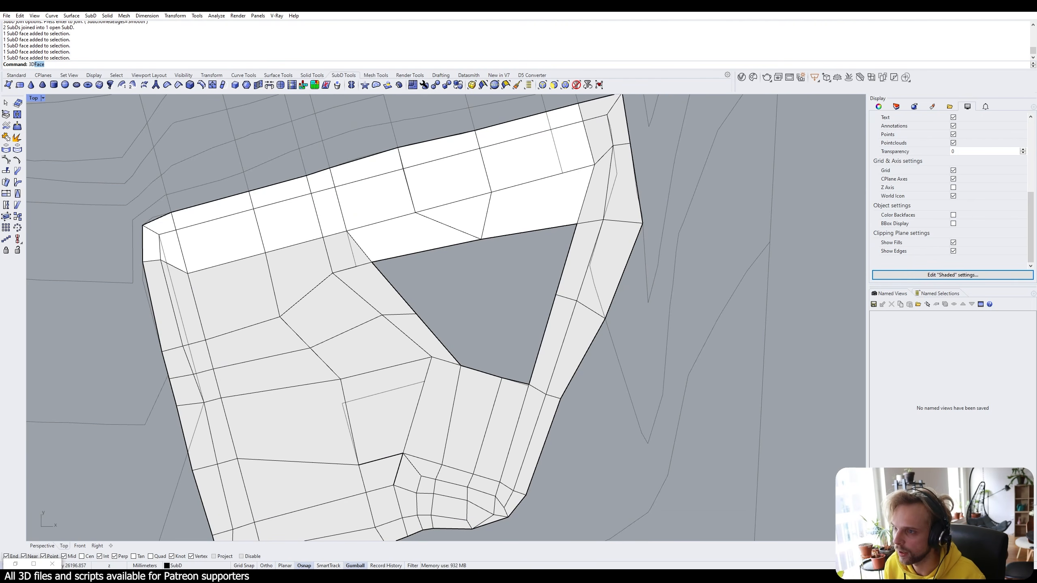
key("BackSpace")
key("BackSpace")
key("BackSpace")
type("Append")
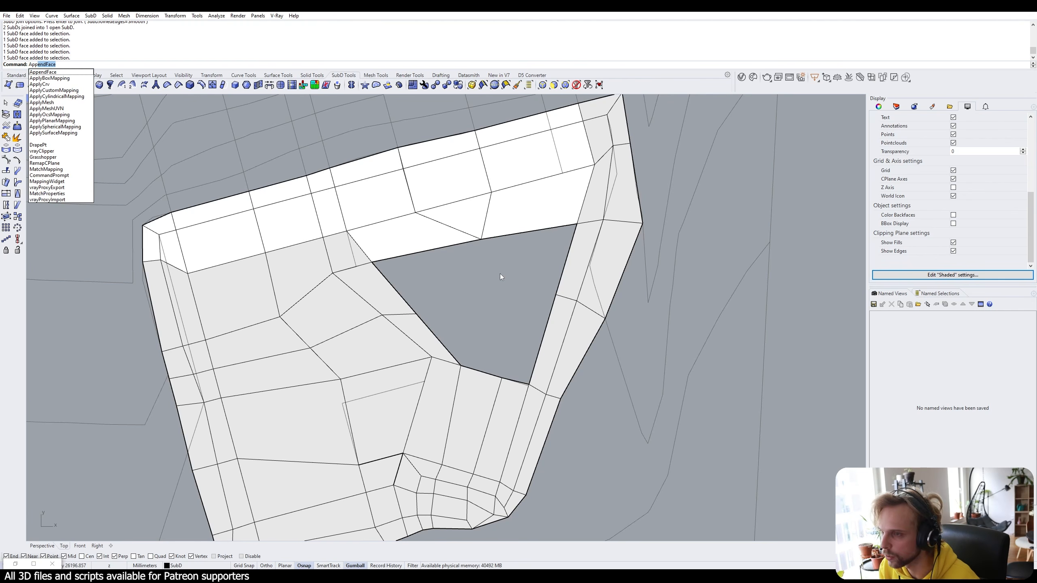
key("Return")
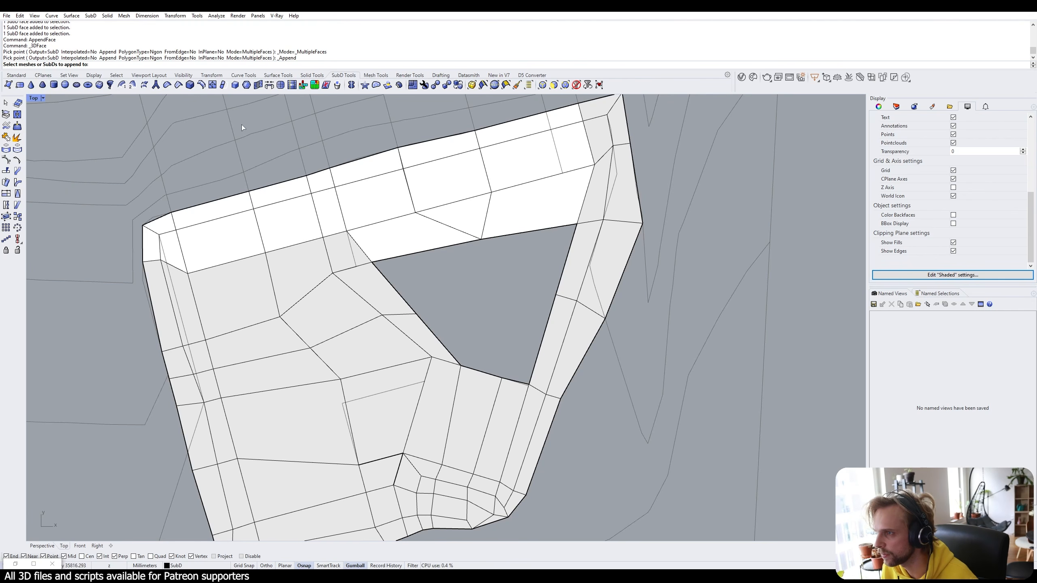
left_click(343, 304)
key("Return")
left_click(149, 65)
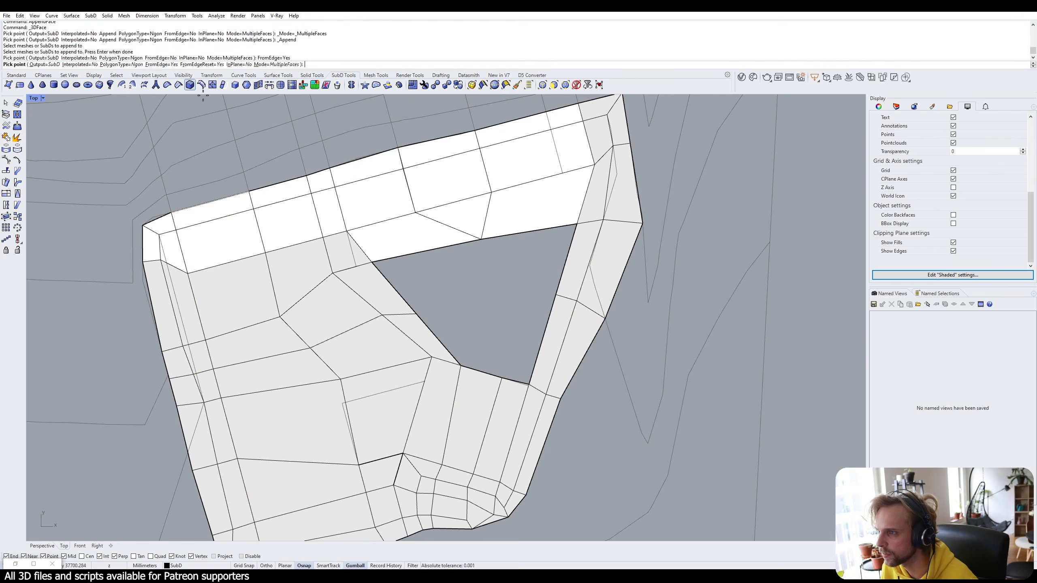
Append faces from the hole's border edges until the triangular opening is filled.
left_click(398, 292)
left_click(483, 241)
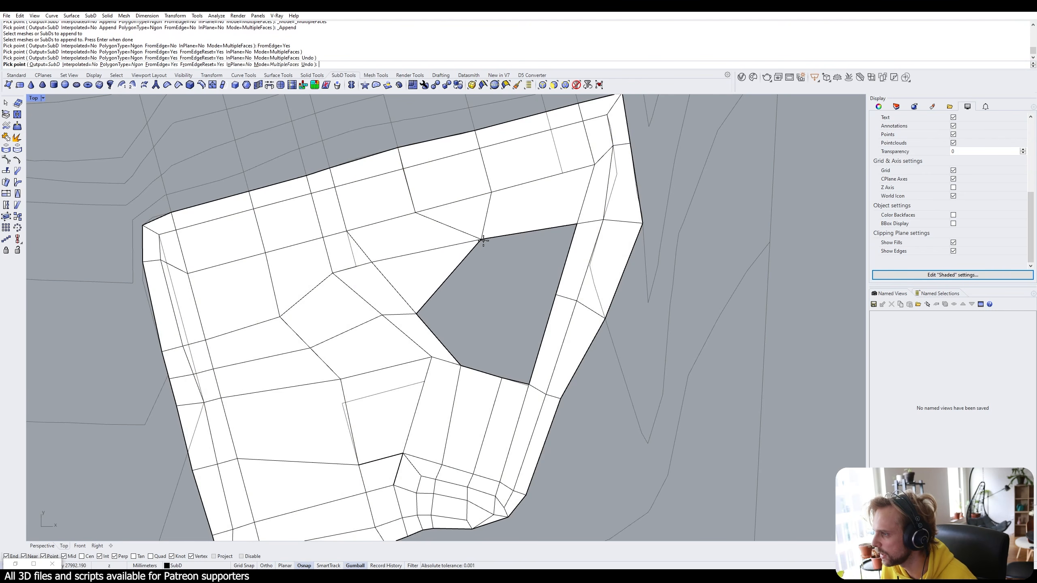
left_click(492, 303)
left_click(502, 236)
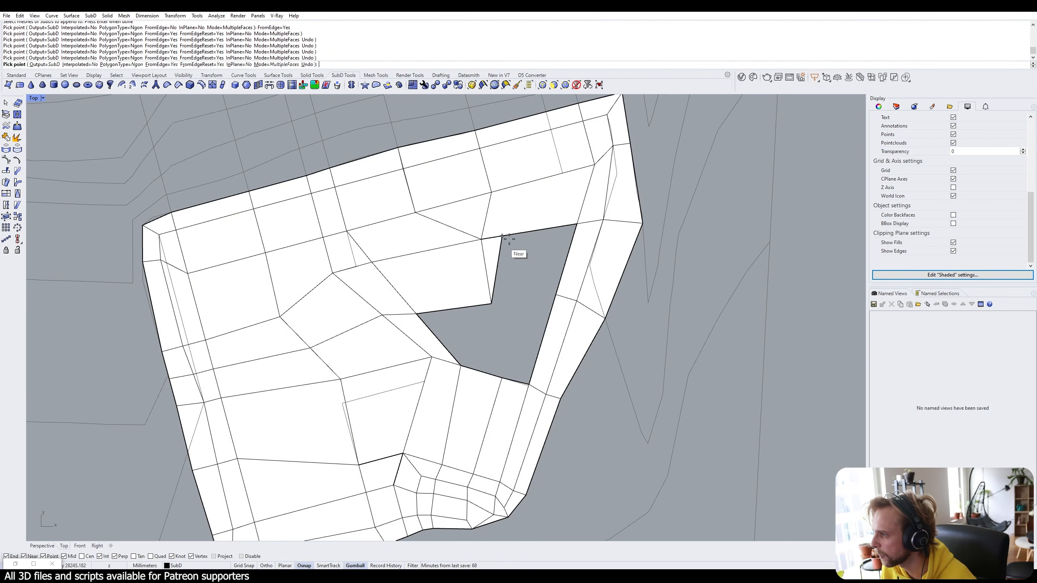
left_click(576, 224)
left_click(556, 294)
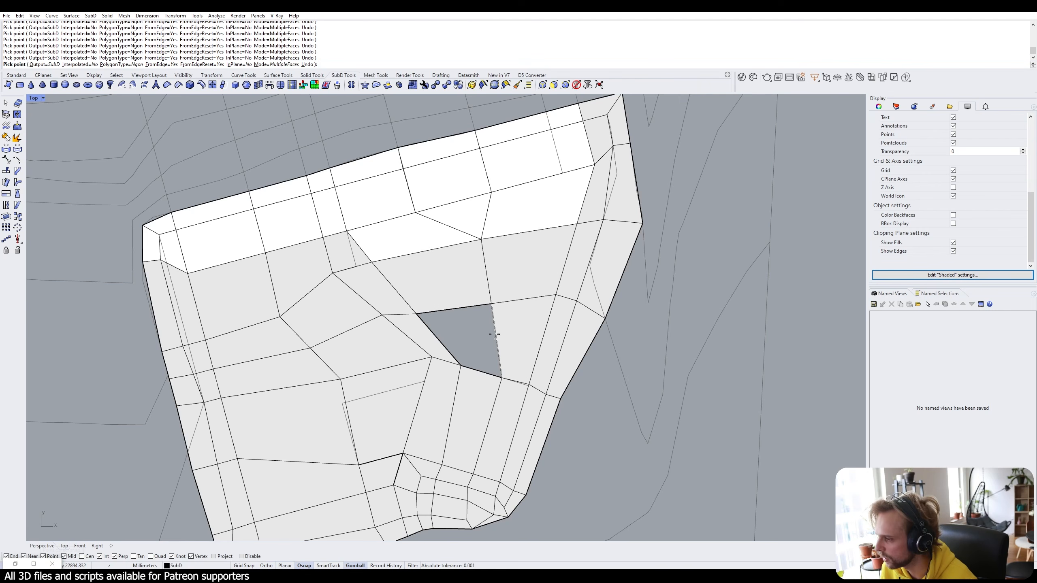
left_click(416, 314)
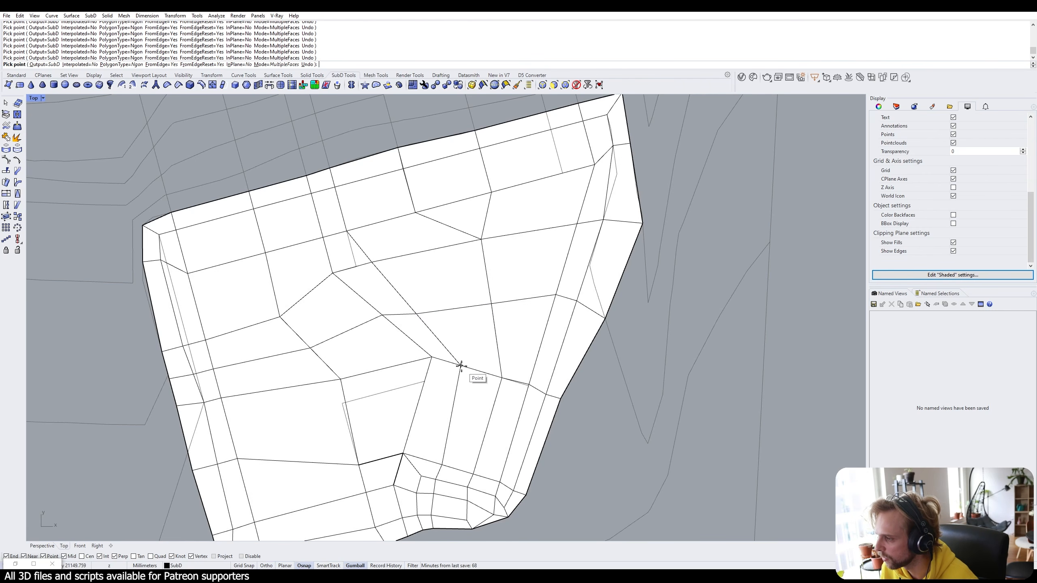
left_click(460, 366)
key("Return")
scroll(504, 330, "down", 4)
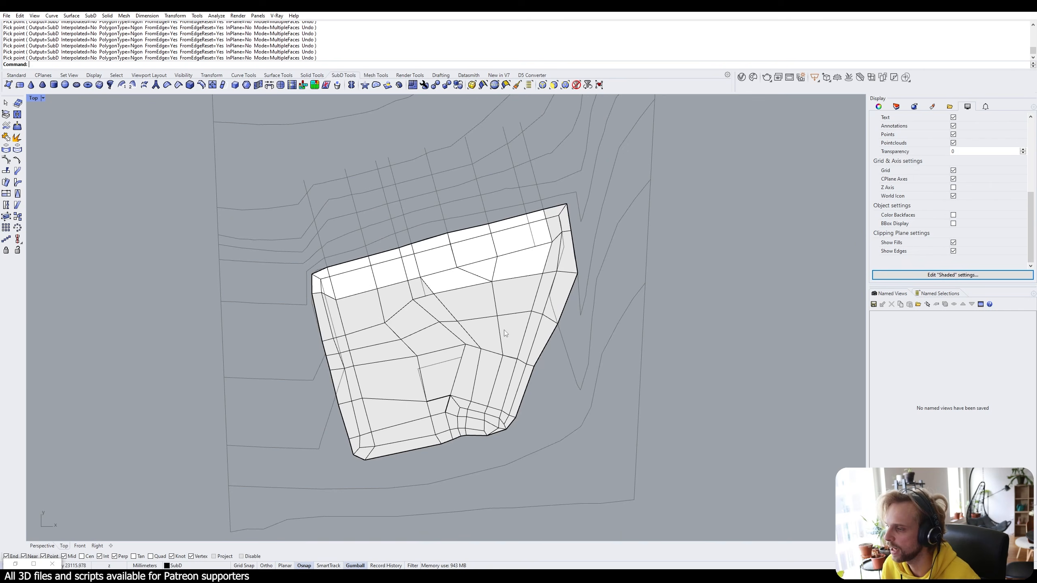
scroll(504, 330, "up", 2)
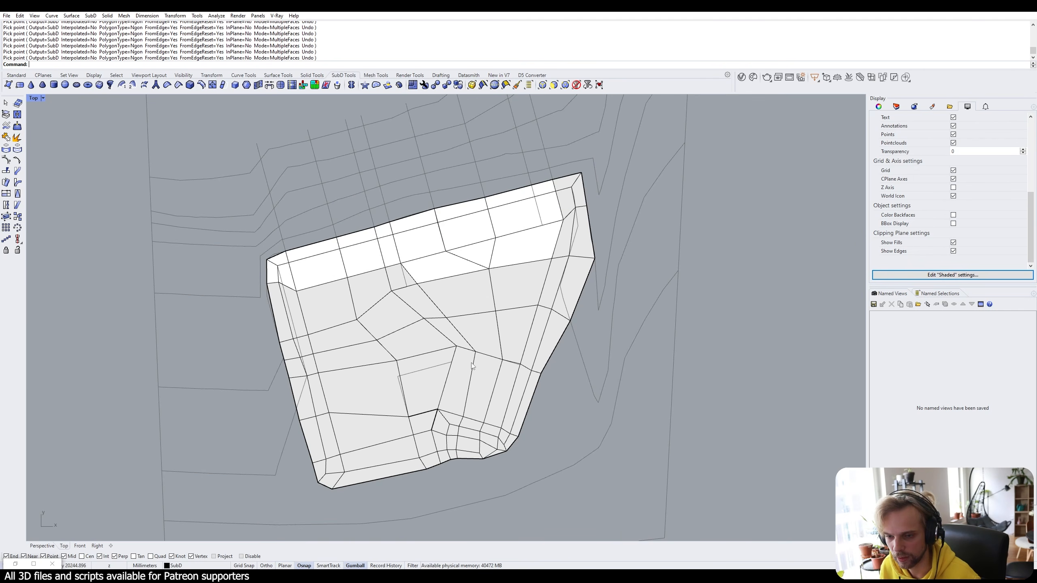
scroll(504, 338, "up", 5)
Switch the Top viewport to Wireframe display.
key("Tab")
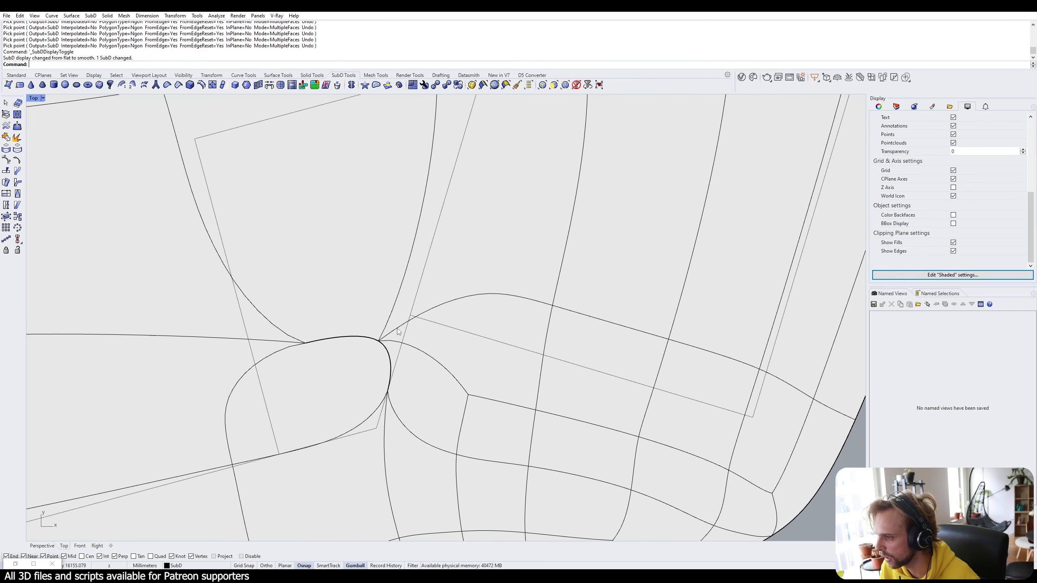
key("Tab")
scroll(397, 329, "down", 3)
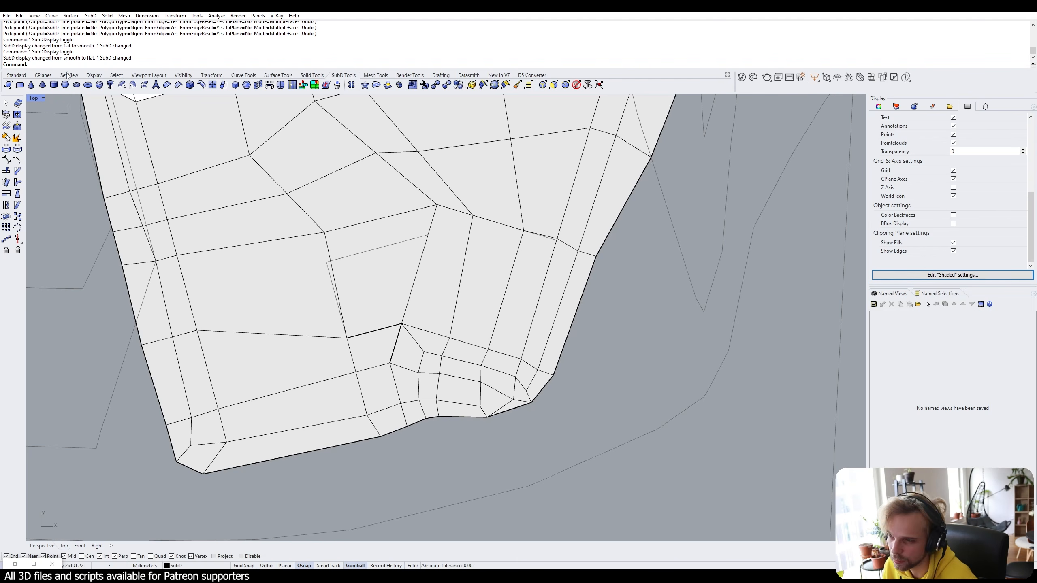
left_click(35, 99)
left_click(39, 129)
scroll(429, 326, "up", 3)
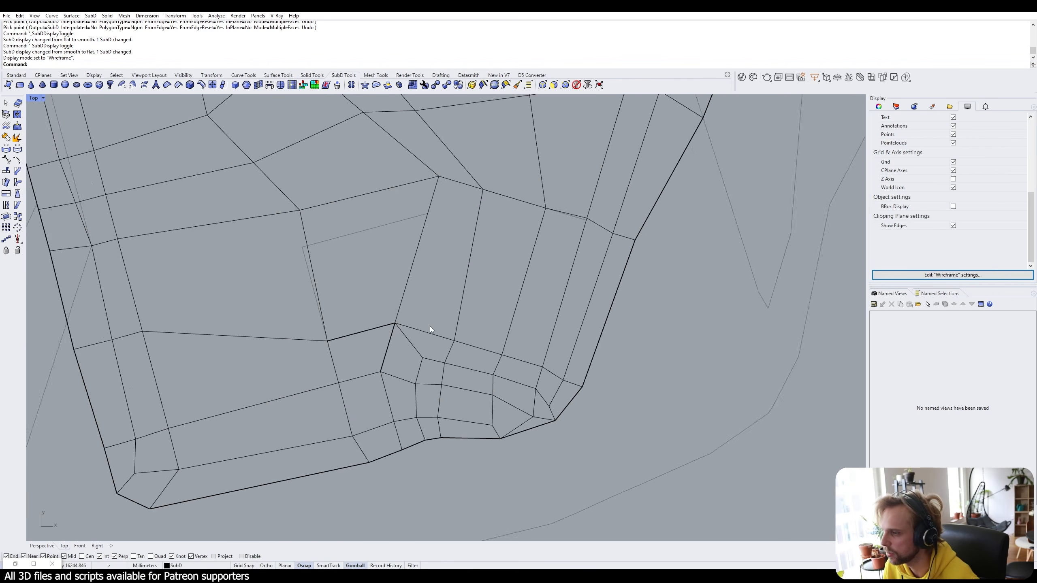
Stitch the two corner vertices into a single vertex.
left_click_drag(361, 306, 414, 343)
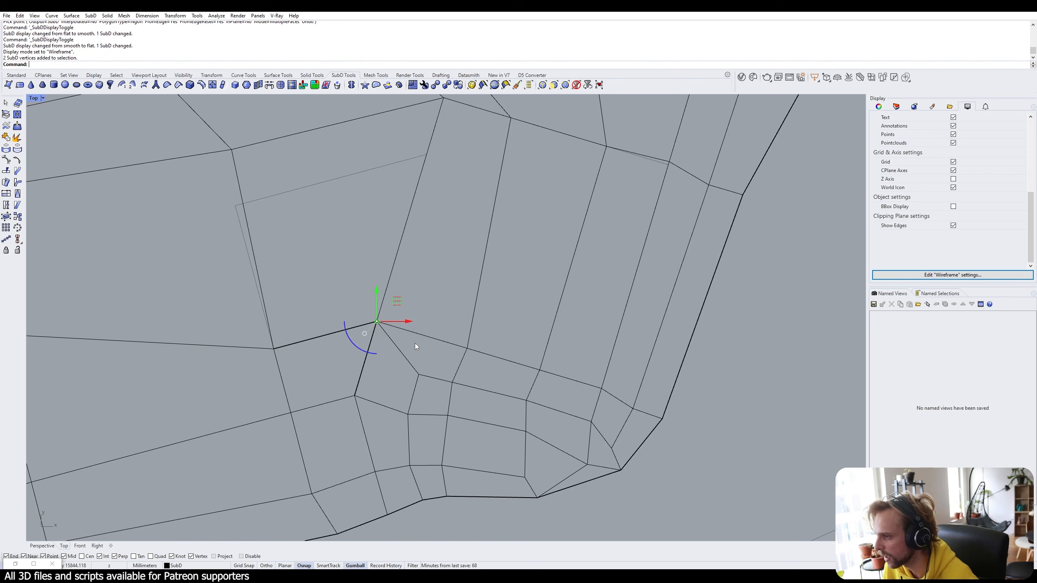
left_click(334, 296)
left_click_drag(334, 297, 414, 358)
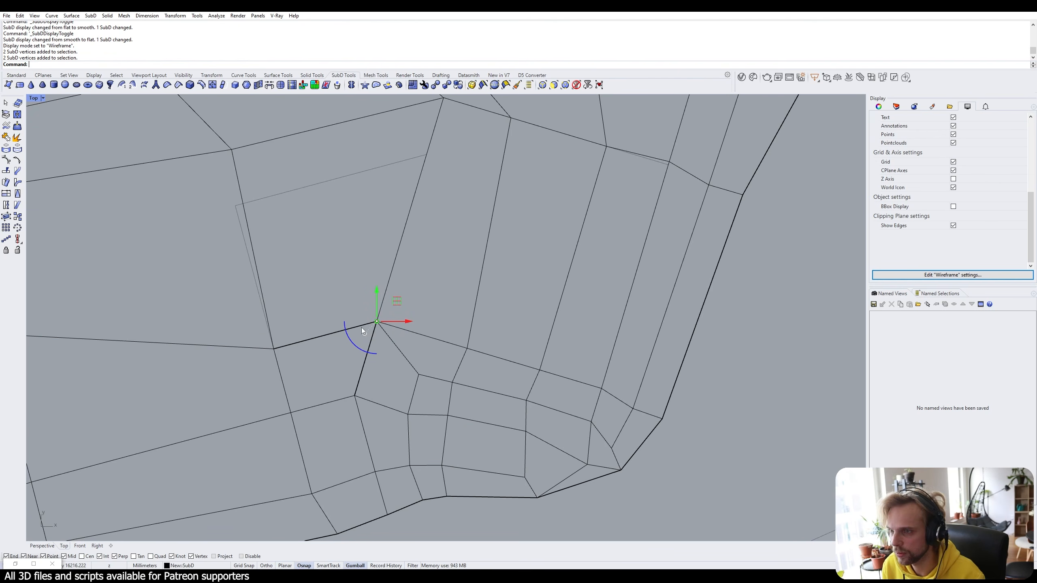
type("Stitch")
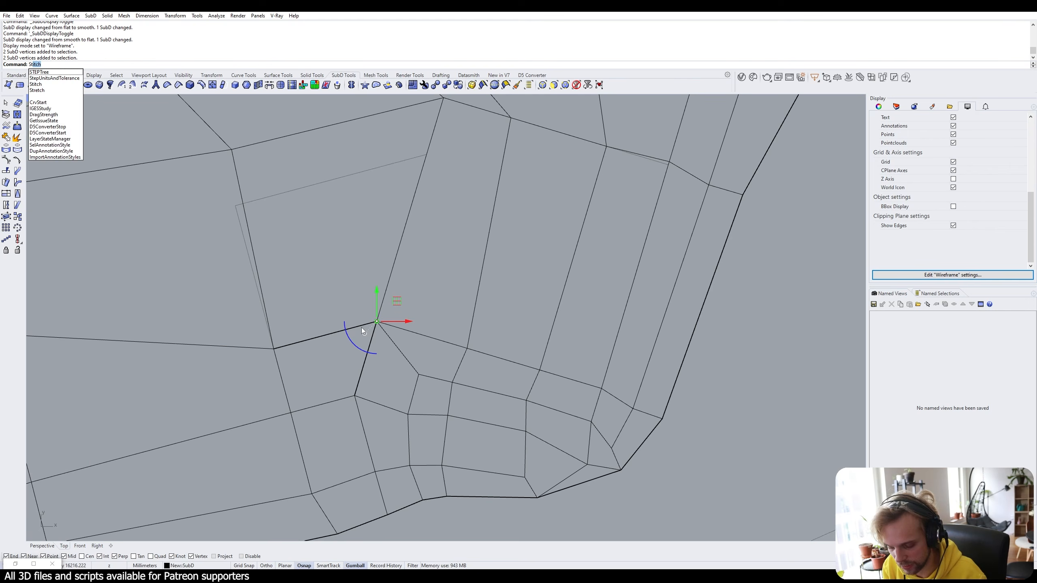
key("Return")
scroll(319, 226, "down", 5)
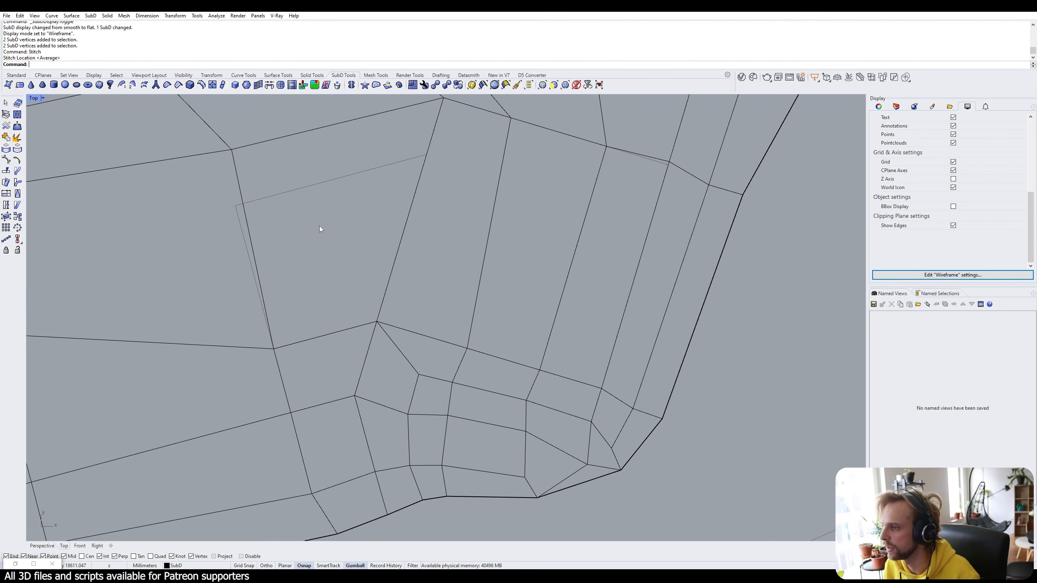
Return the Top viewport to Shaded display with flat SubD view, panning over the terrain.
key("Tab")
left_click(35, 98)
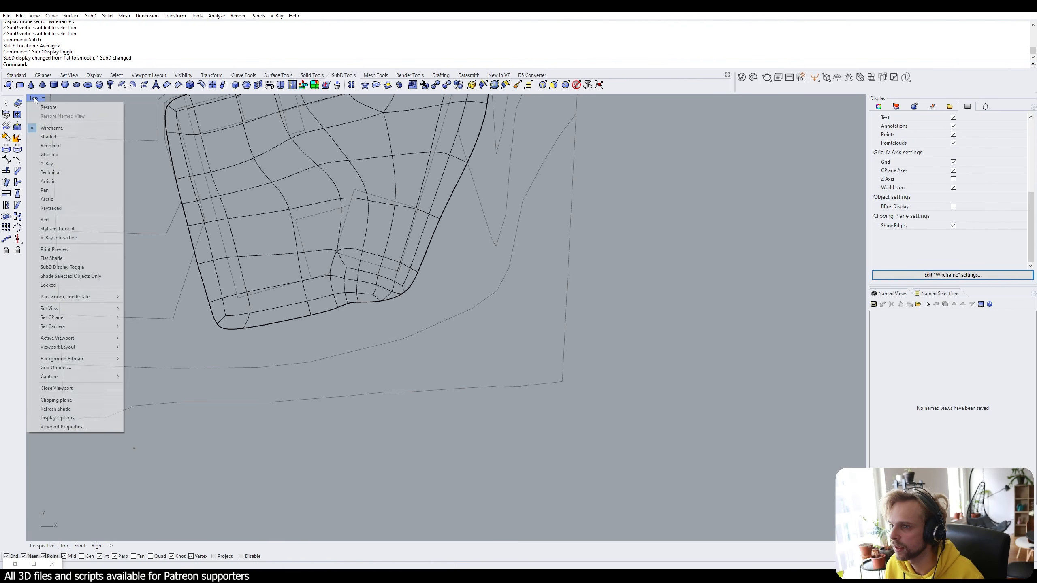
left_click(57, 137)
scroll(417, 347, "down", 2)
key("Tab")
key("Tab")
key("Tab")
key("Tab")
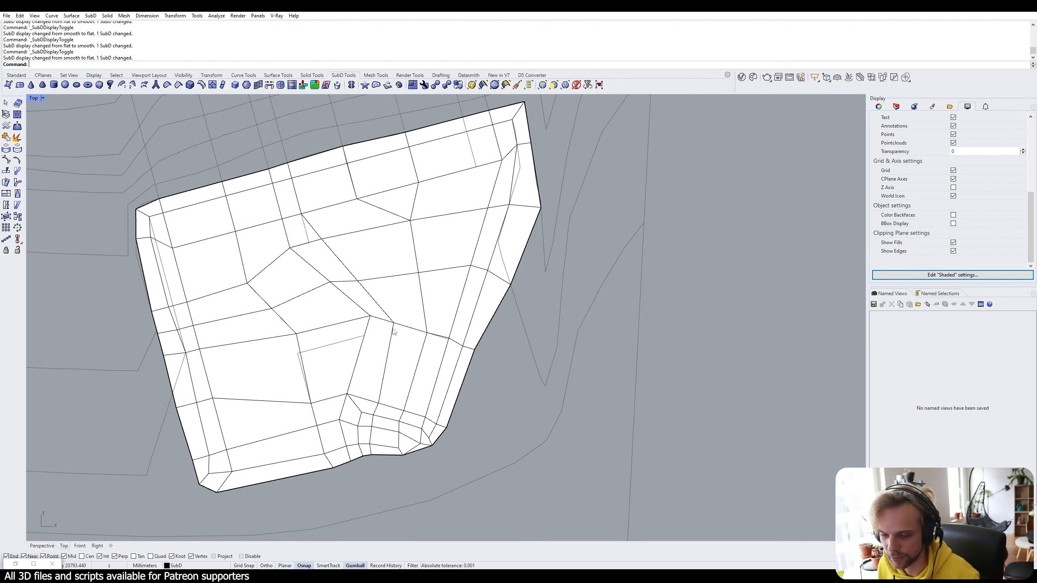
right_click_drag(388, 176, 440, 207)
scroll(284, 224, "down", 6)
right_click_drag(284, 225, 294, 271)
scroll(380, 266, "up", 2)
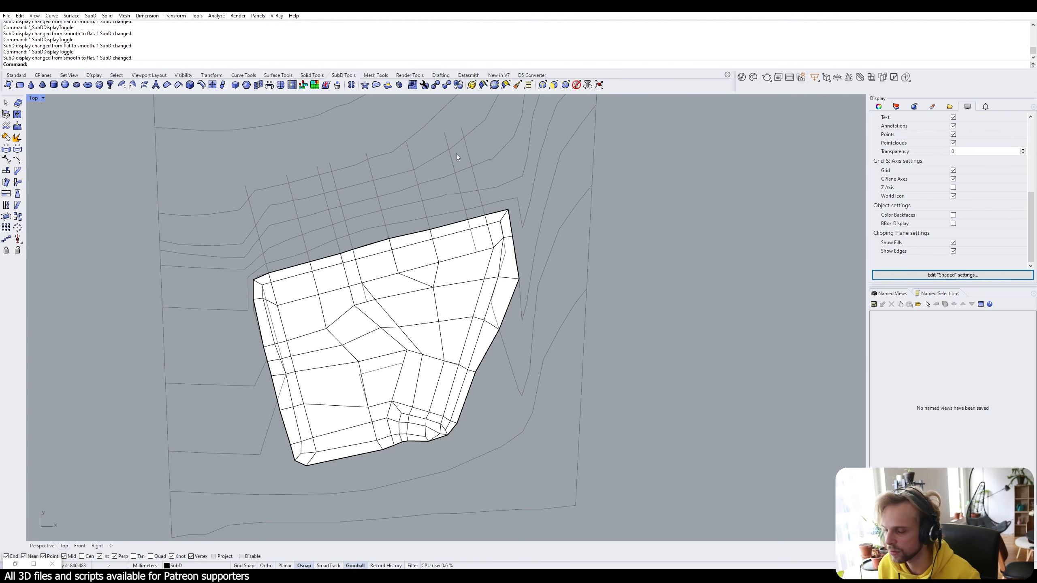
scroll(470, 152, "down", 4)
right_click_drag(469, 152, 466, 219)
Unlock all objects, then delete the four curves crossing the terrain and the leftover open curve.
type("Unl")
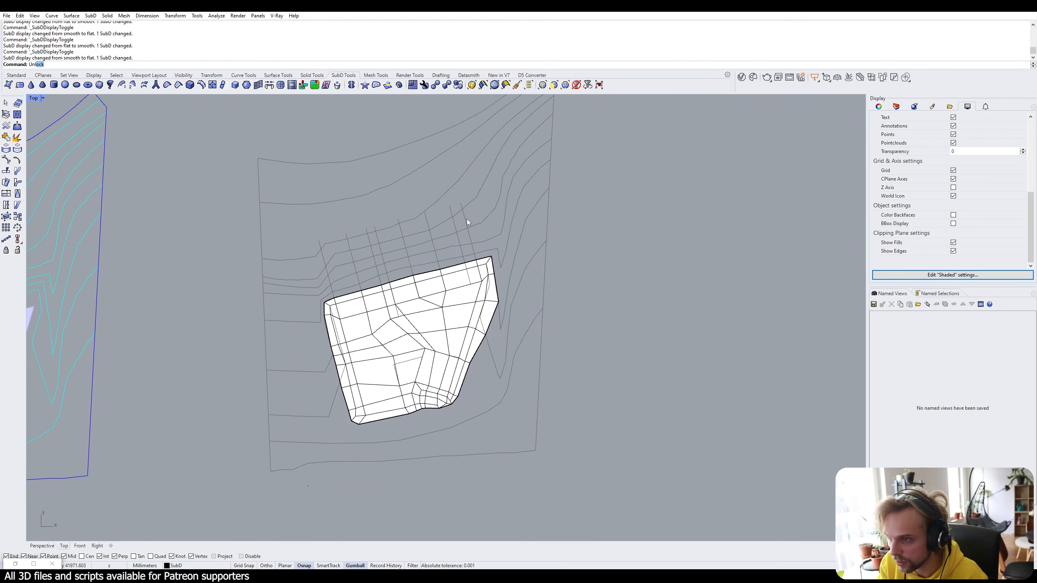
type("ock")
key("Return")
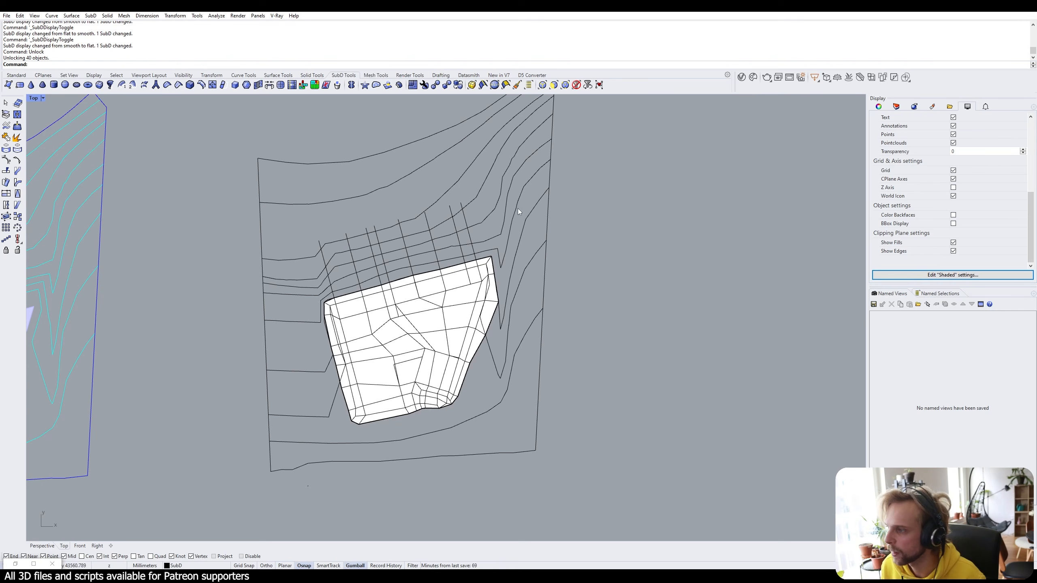
left_click_drag(524, 379, 509, 198)
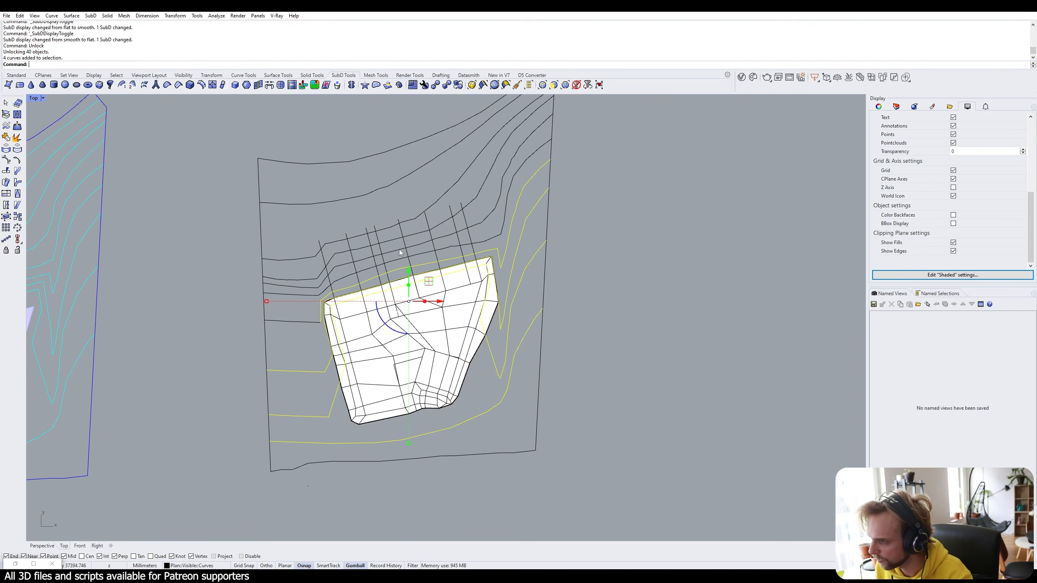
scroll(290, 327, "up", 4)
key("Delete")
left_click_drag(318, 348, 301, 308)
key("Delete")
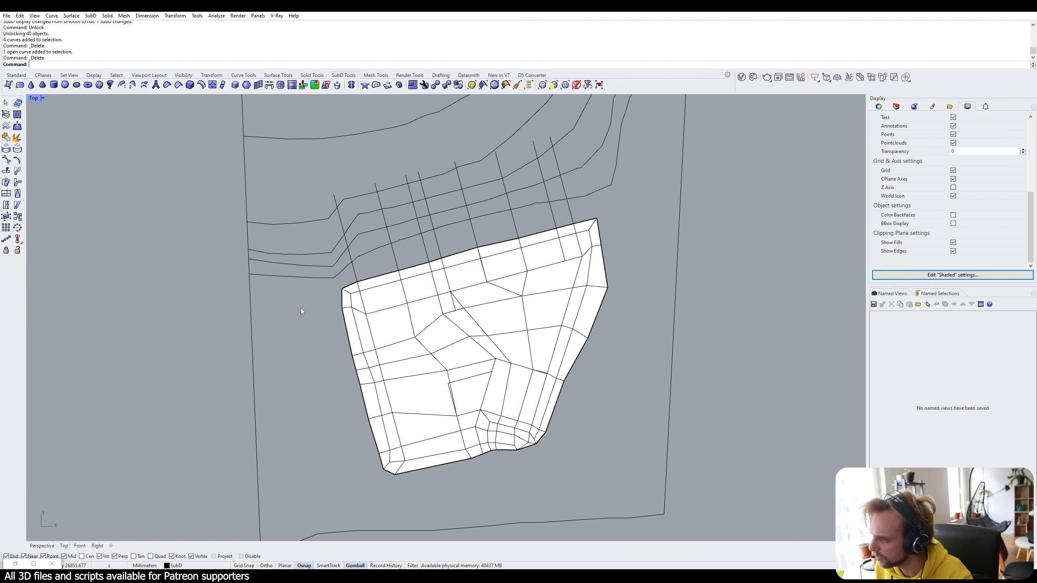
scroll(301, 308, "down", 3)
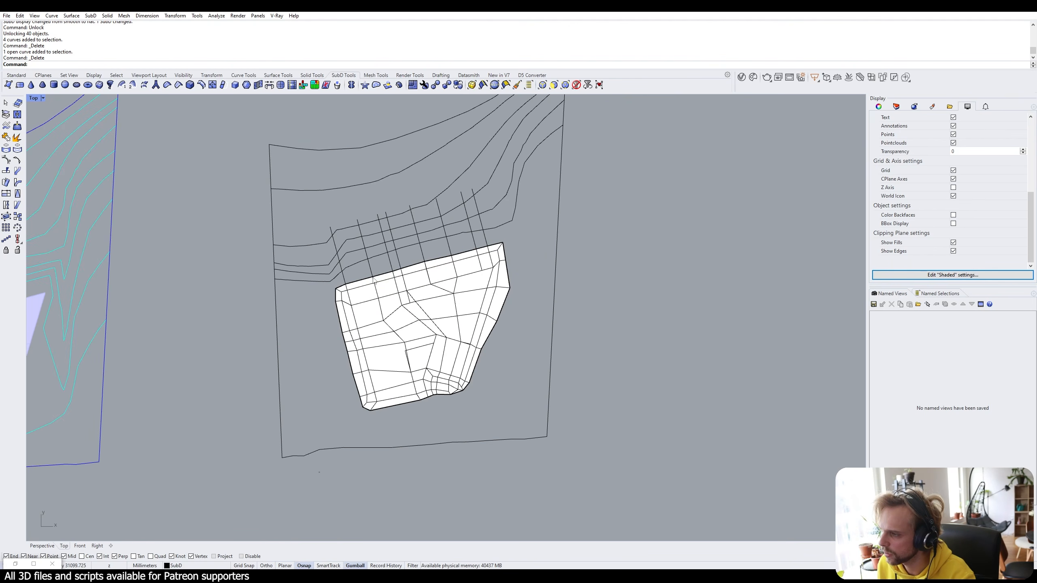
scroll(348, 265, "up", 2)
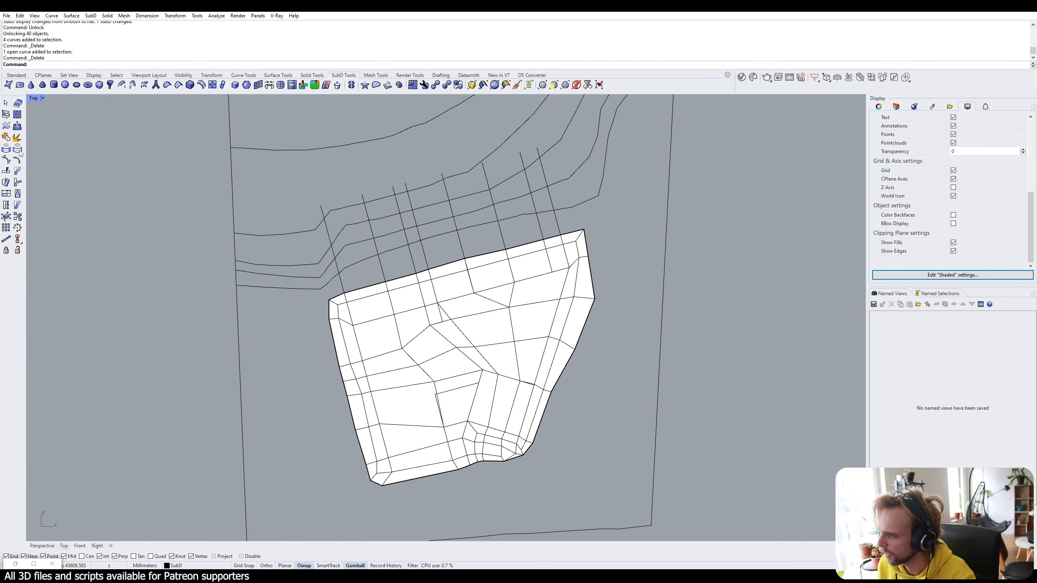
left_click(13, 75)
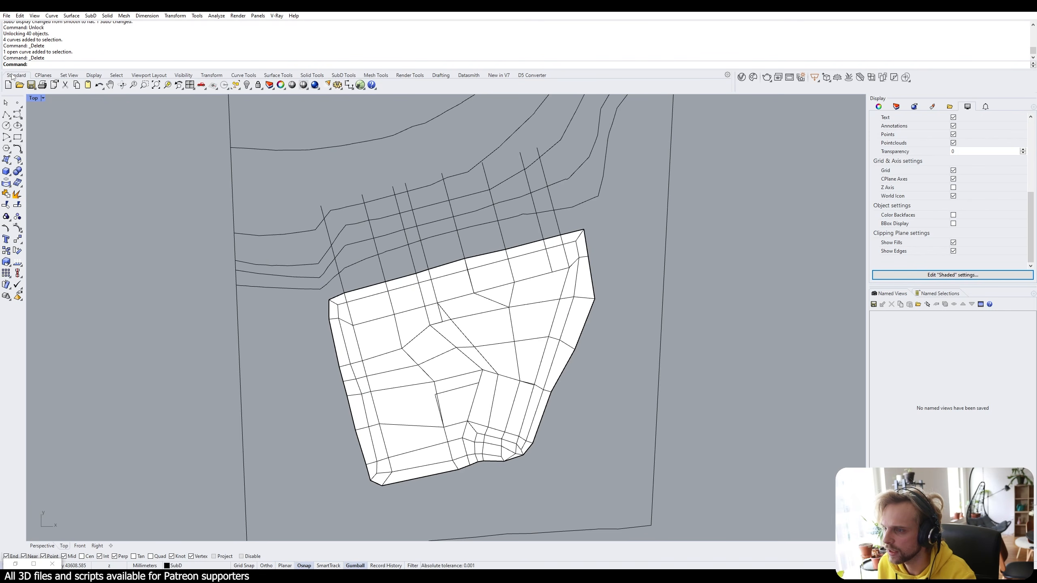
Draw a polyline from the rightmost guide line to the leftmost guide line.
left_click(6, 115)
scroll(321, 207, "up", 1)
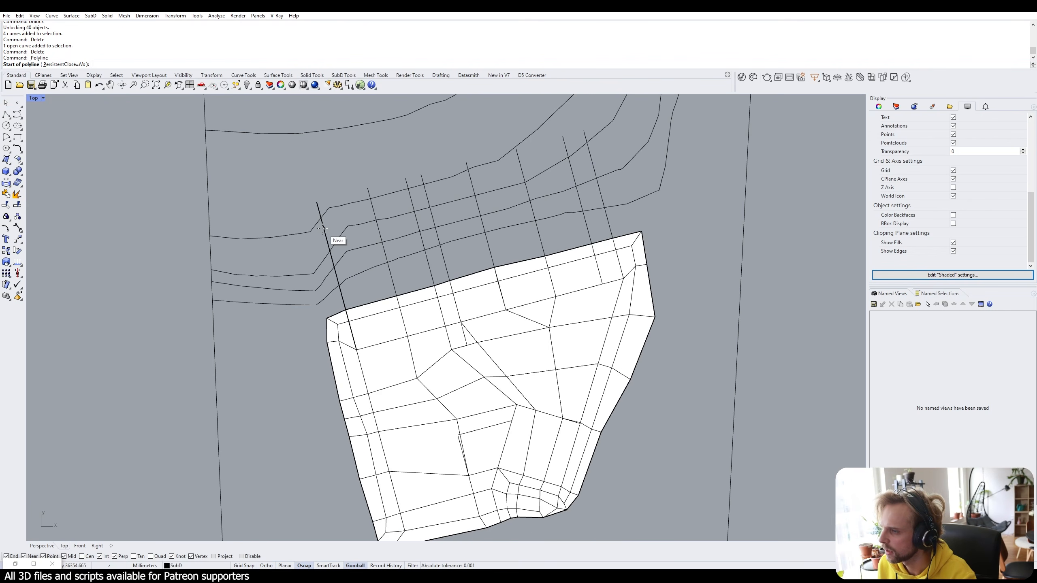
left_click(324, 228)
key("Return")
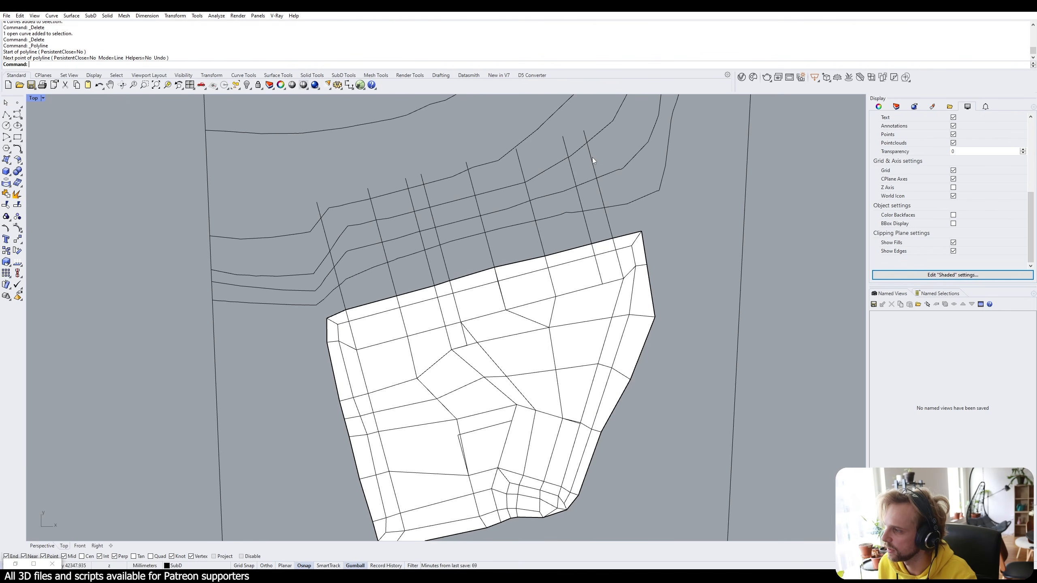
key("Return")
left_click(591, 155)
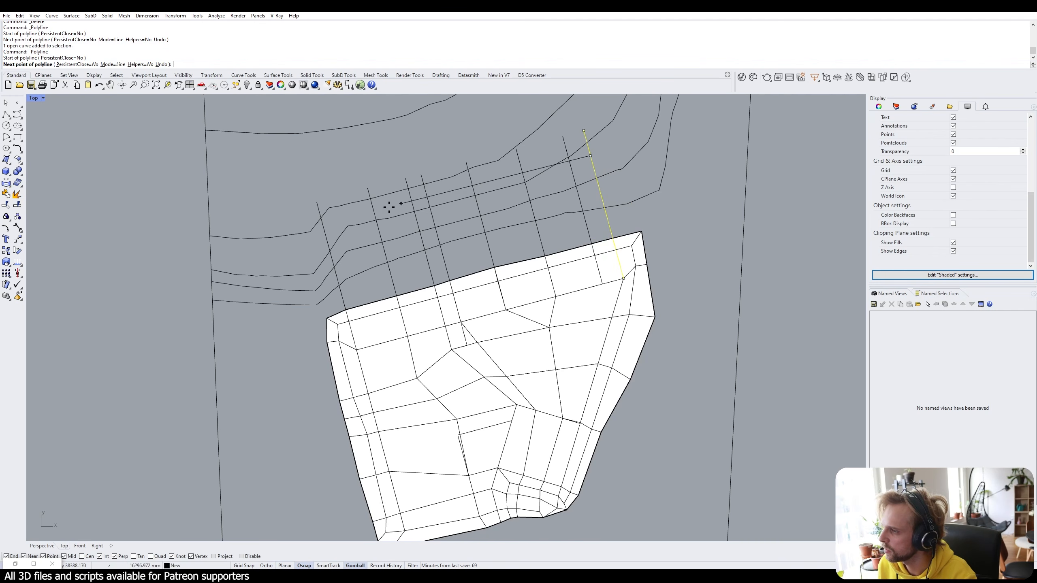
left_click(323, 227)
key("Return")
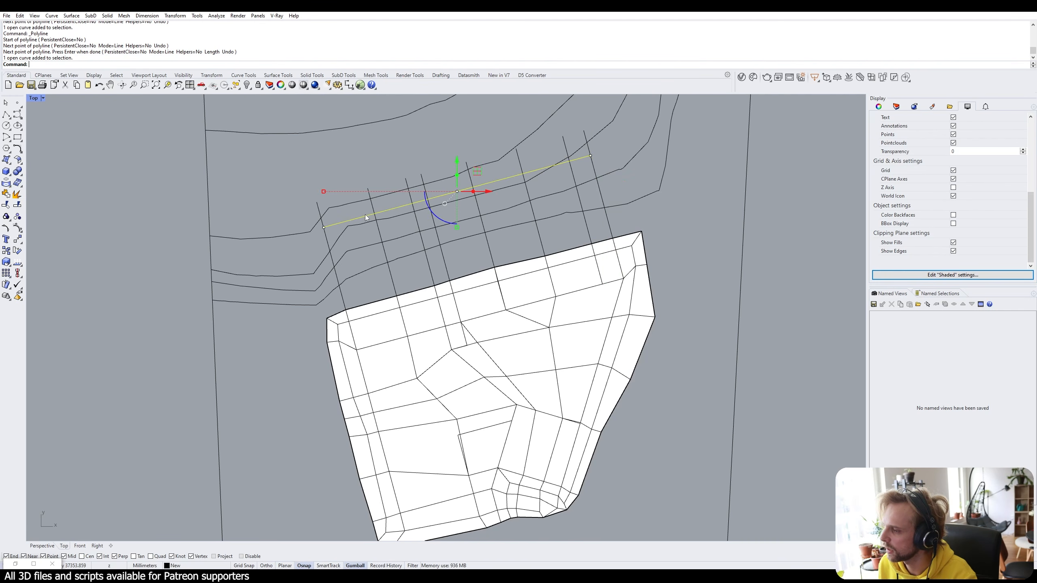
Copy the line onto the terrain's north edge and select the copied curve.
type("copy")
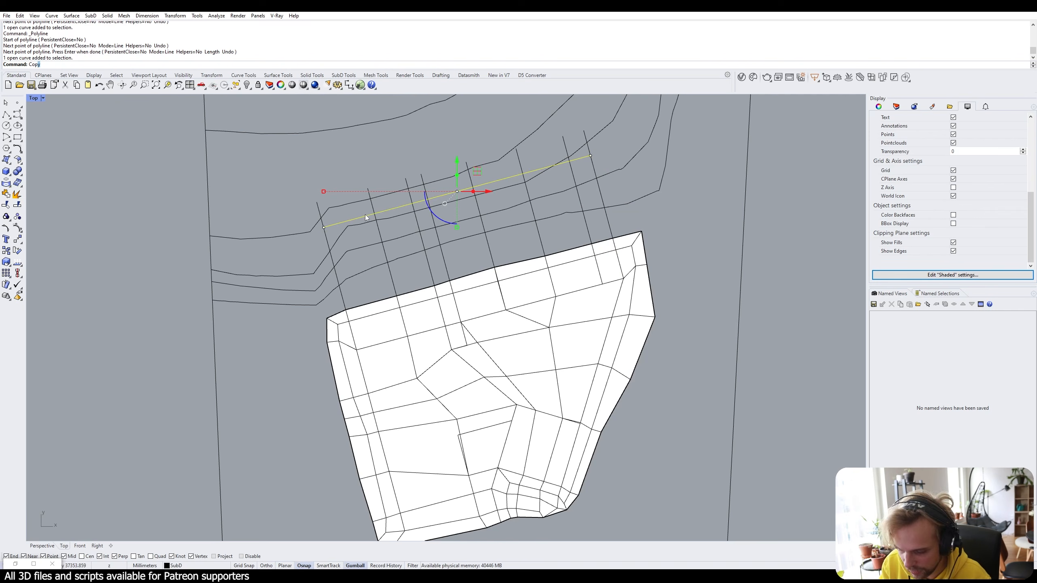
key("Return")
left_click(590, 155)
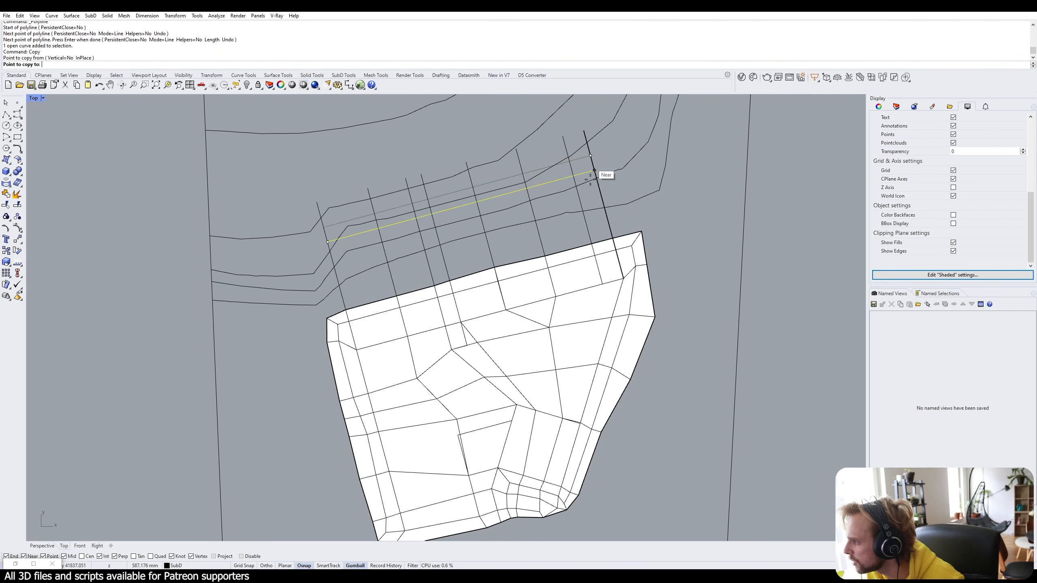
left_click(613, 238)
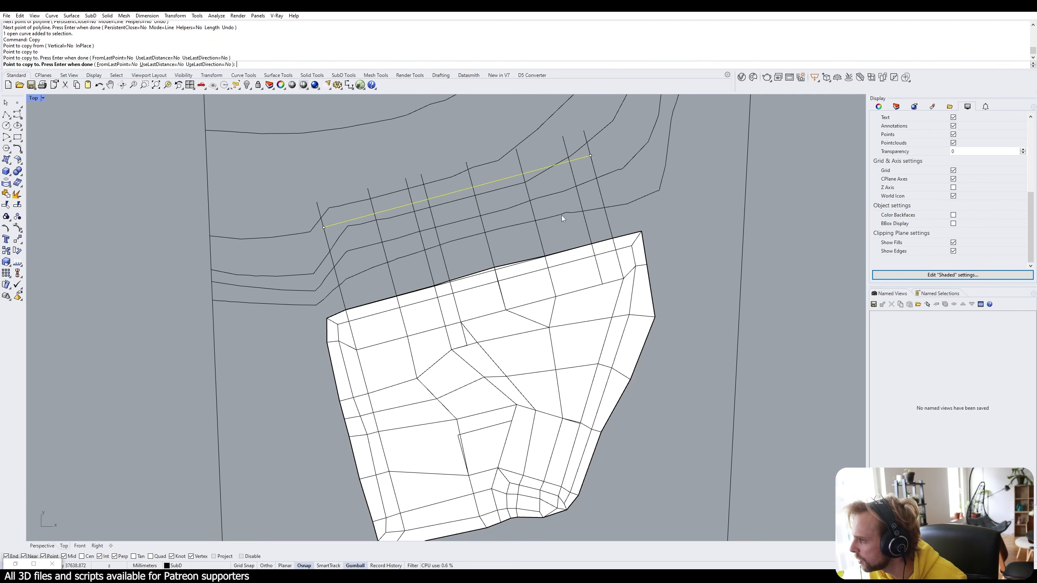
key("Return")
left_click(481, 276)
left_click(505, 297)
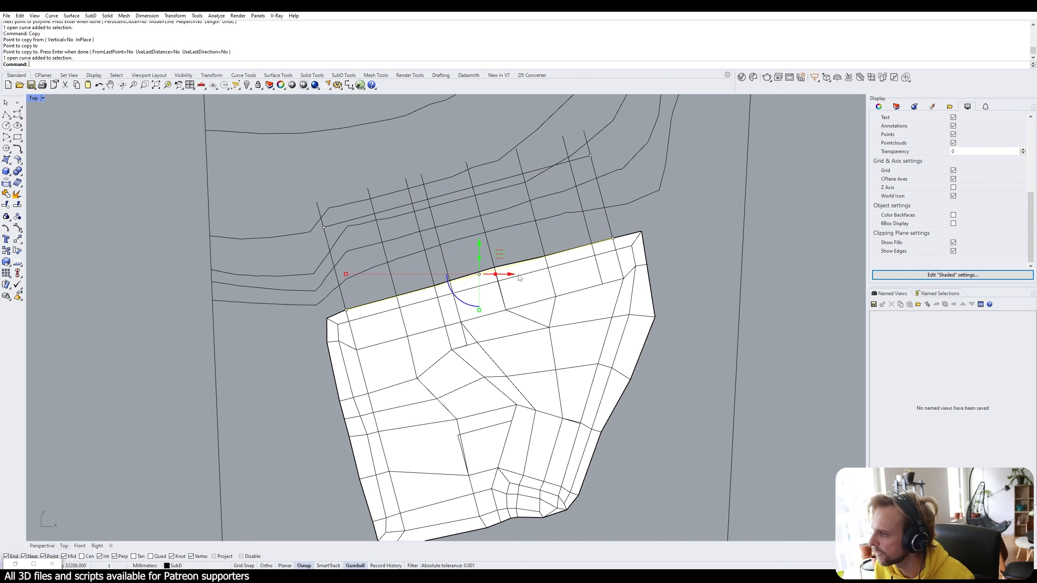
Copy the edge curve northward at 1500, 2000 and 3500 mm.
type("Copy")
key("Return")
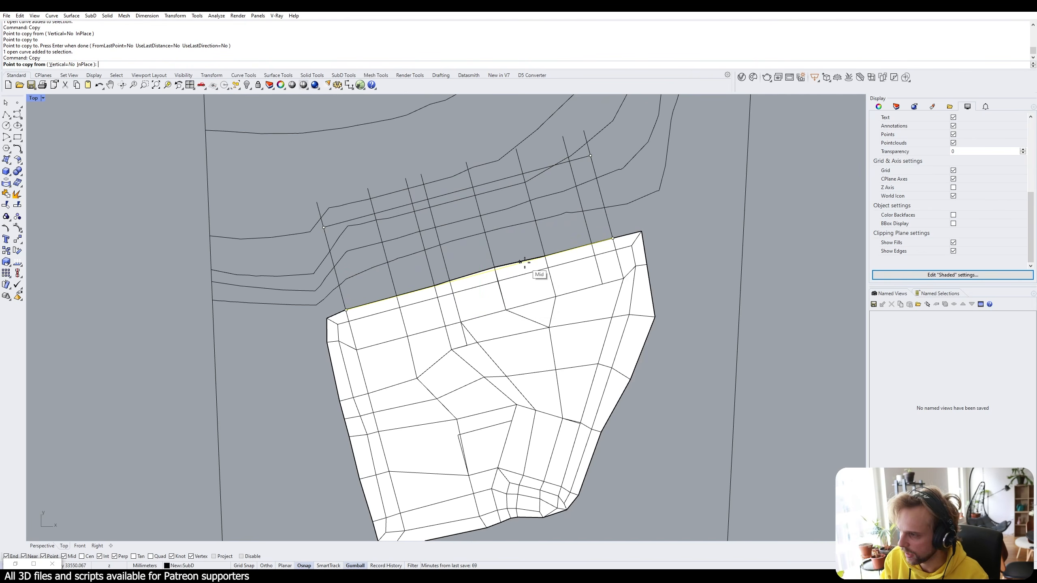
left_click(613, 238)
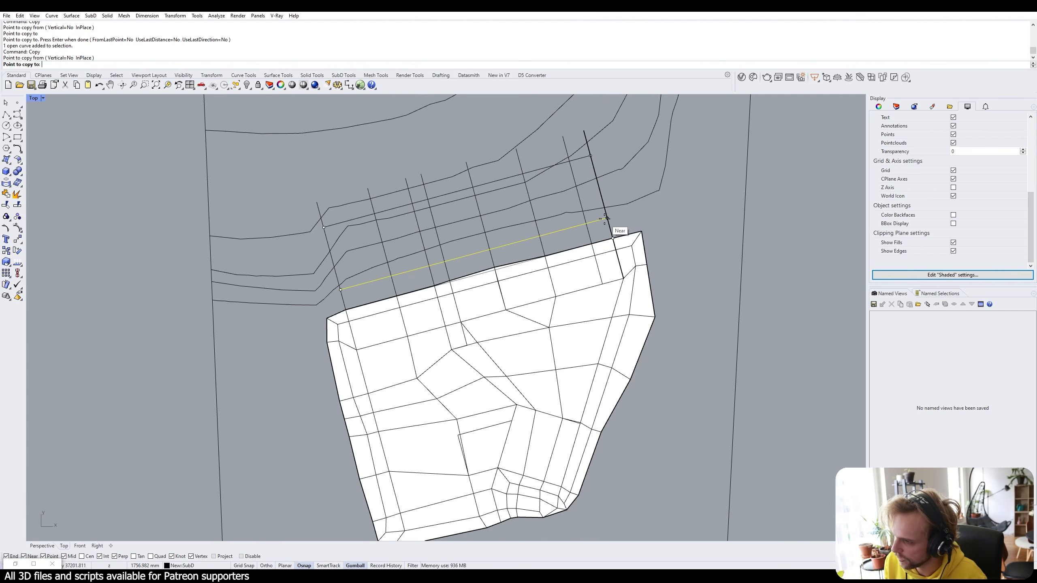
type("1500")
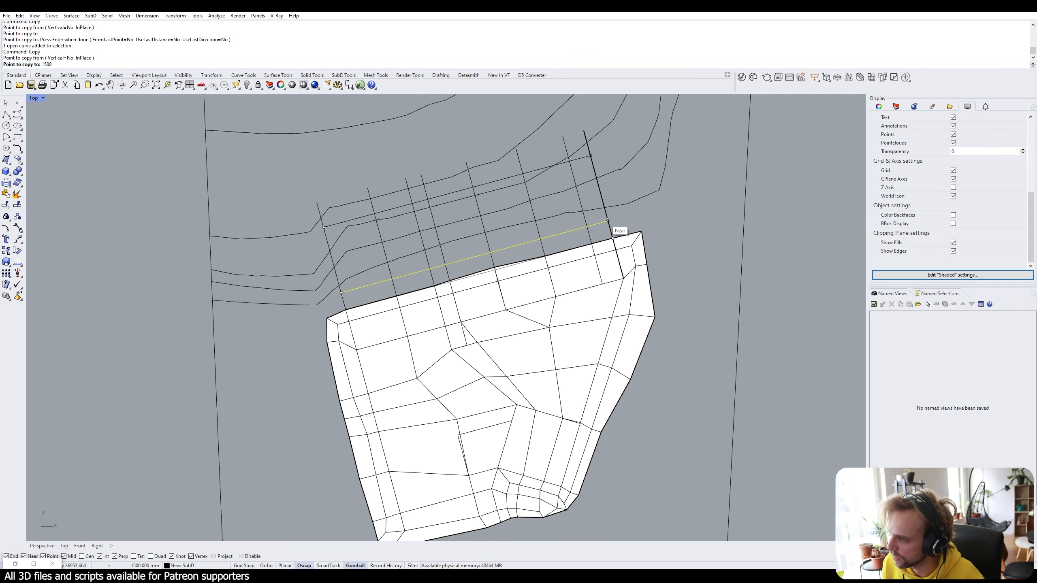
key("Return")
left_click(613, 237)
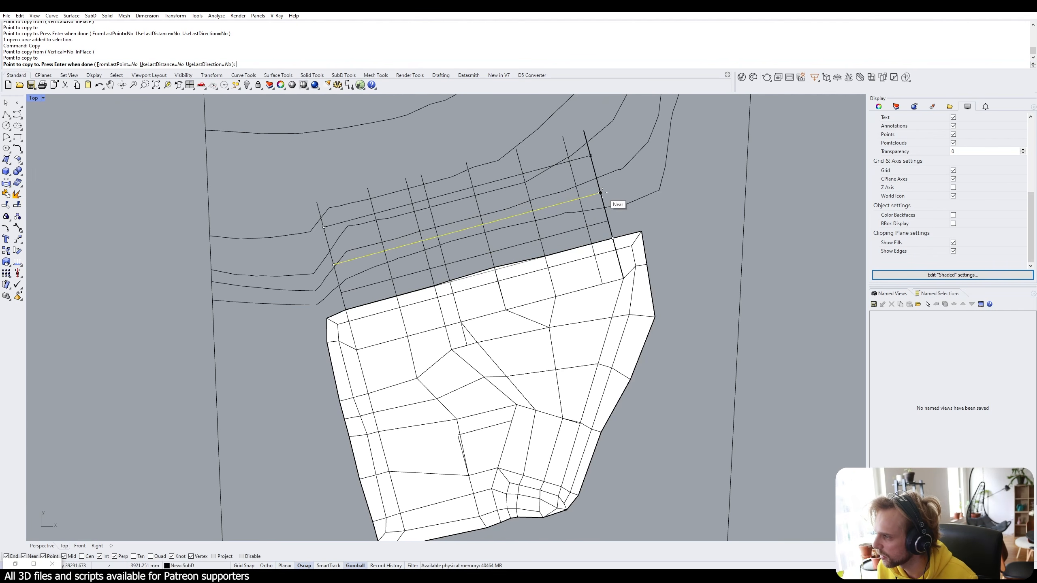
type("2000")
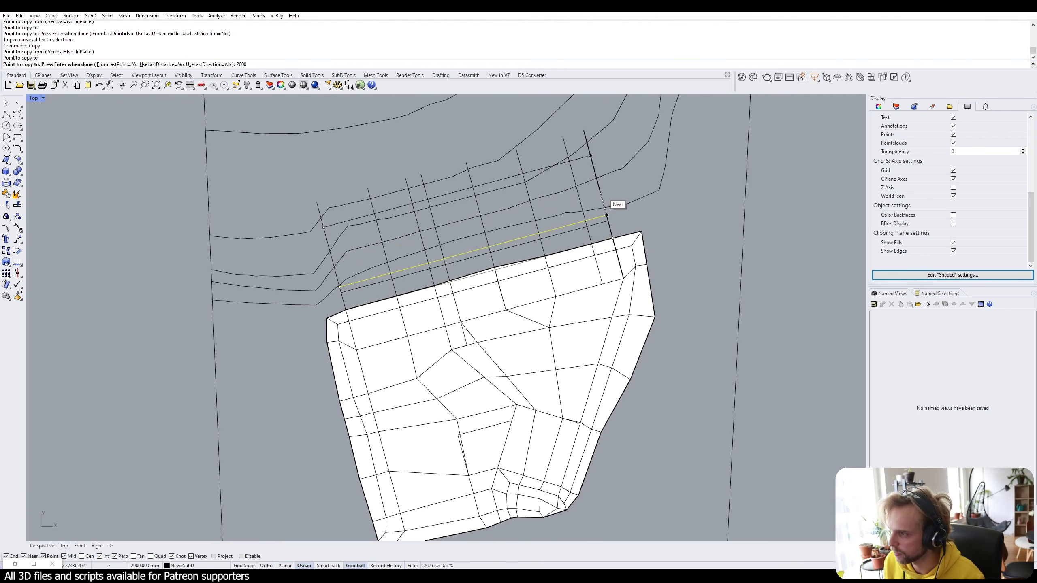
key("Return")
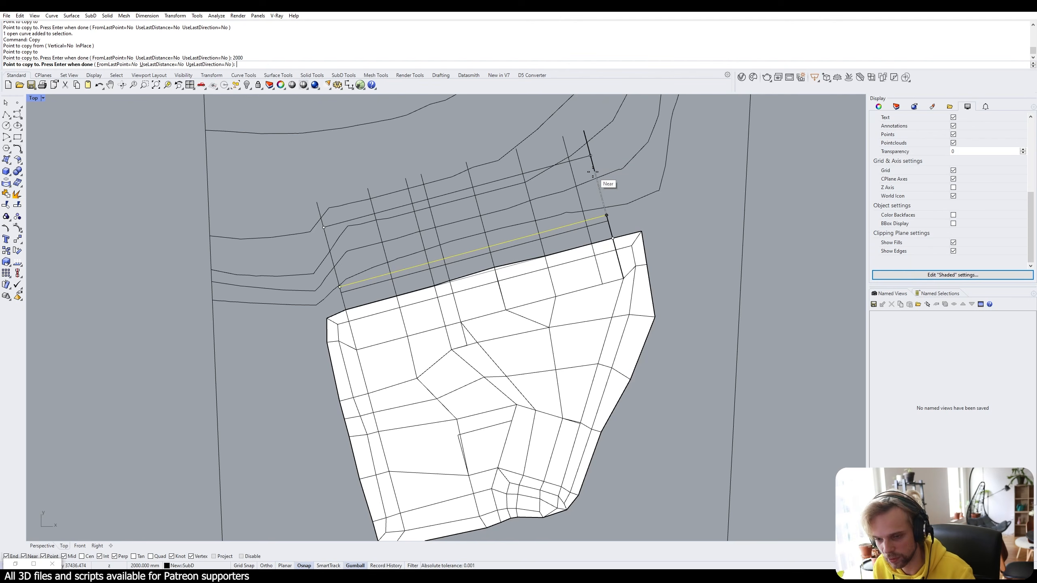
type("3500")
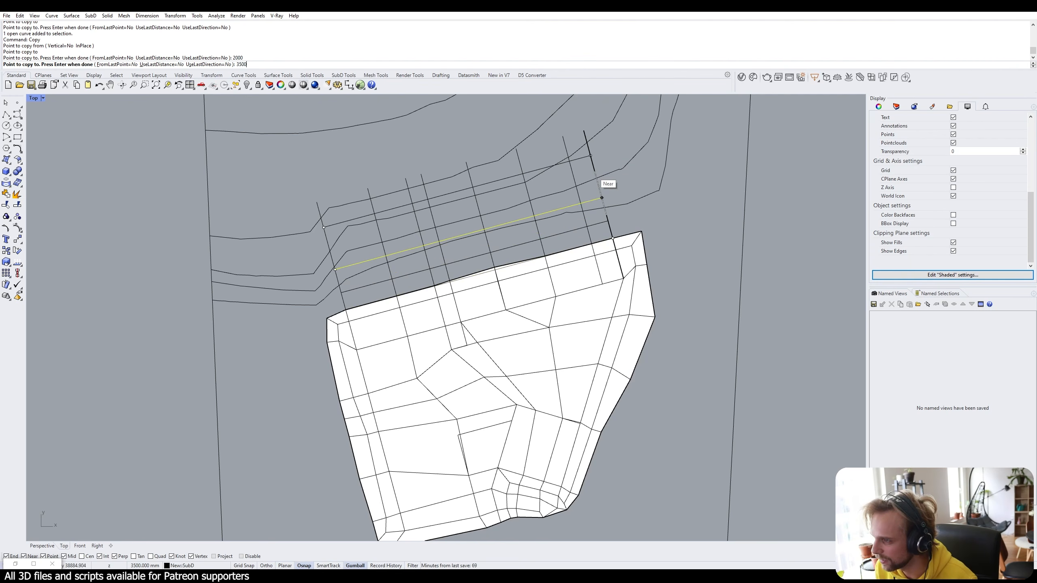
key("Return")
left_click(593, 173)
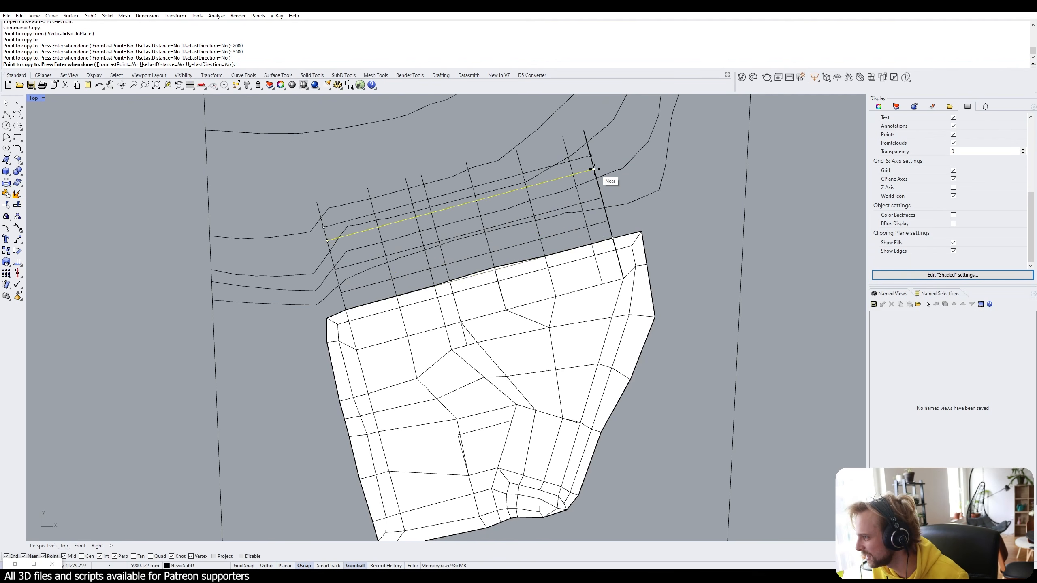
key("Return")
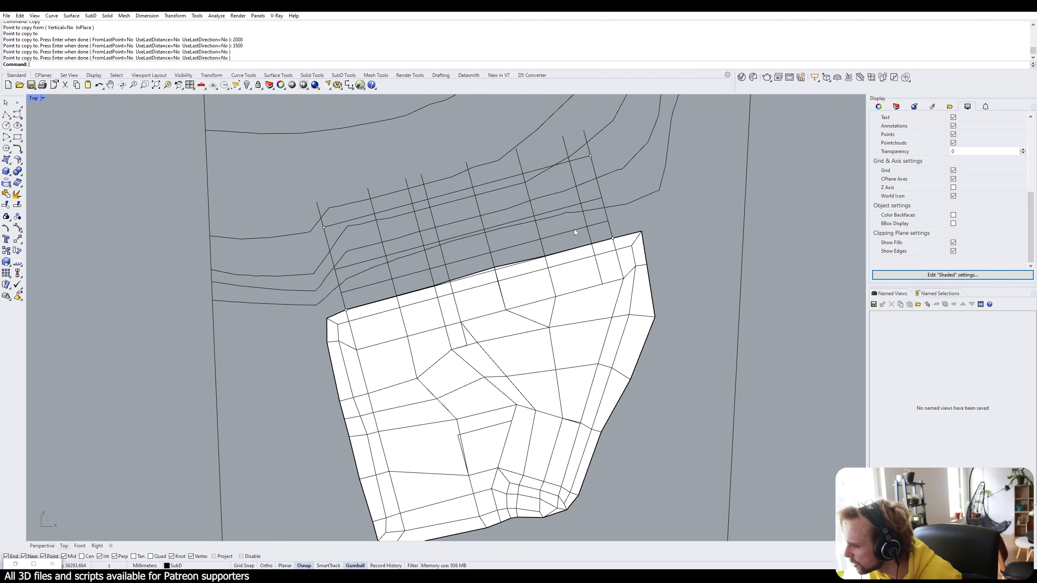
Delete the three old guide curves above the terrain, plus the short leftover and long crossing curves.
left_click(510, 268)
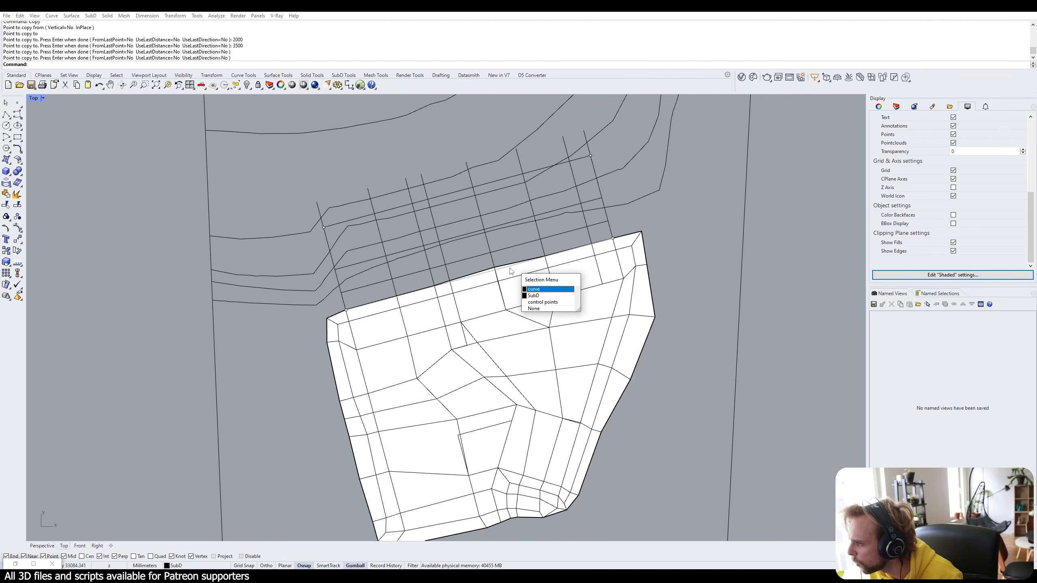
left_click(693, 202)
left_click_drag(695, 201, 612, 114)
key("Delete")
left_click(247, 302)
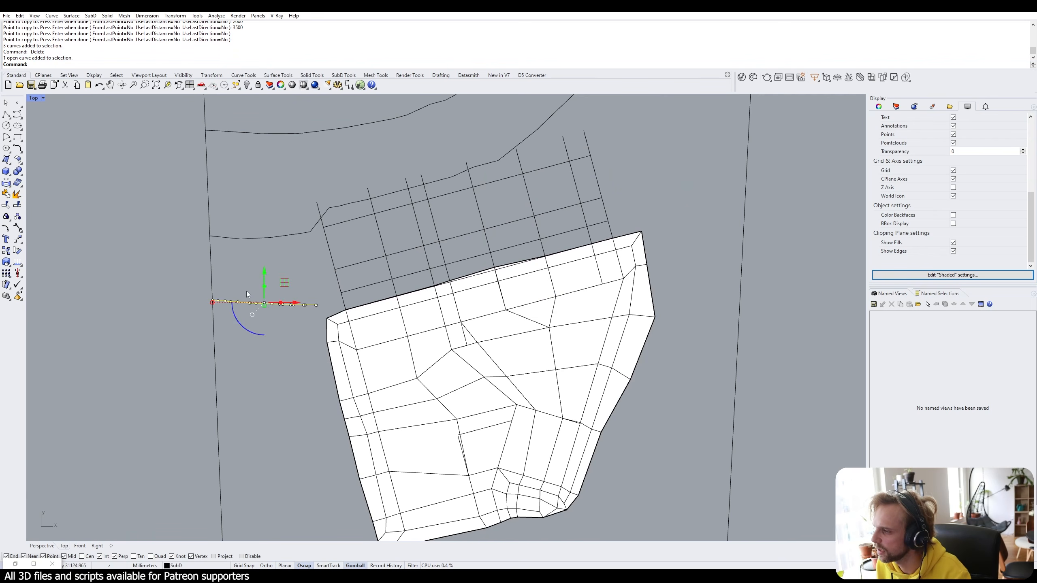
key("Delete")
left_click(256, 236)
key("End")
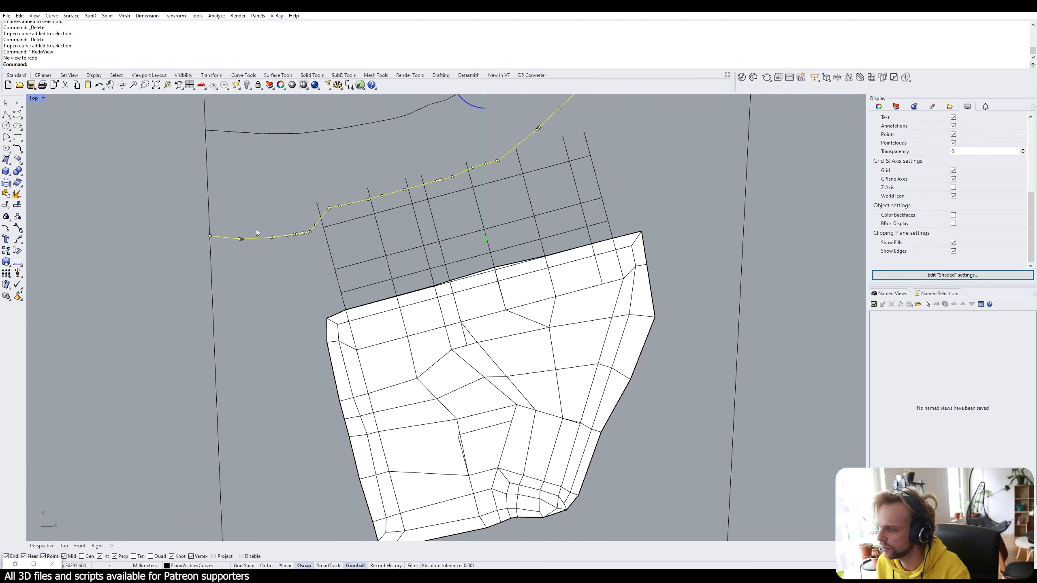
key("Delete")
Delete the topmost grid curve above the terrain's top edge.
scroll(476, 282, "up", 2)
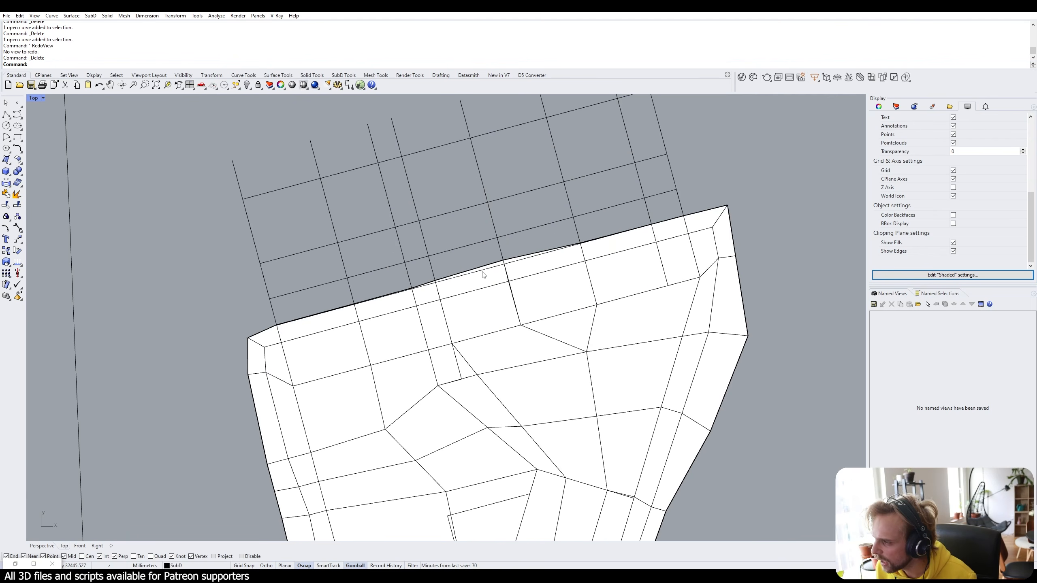
left_click(483, 273)
left_click(502, 292)
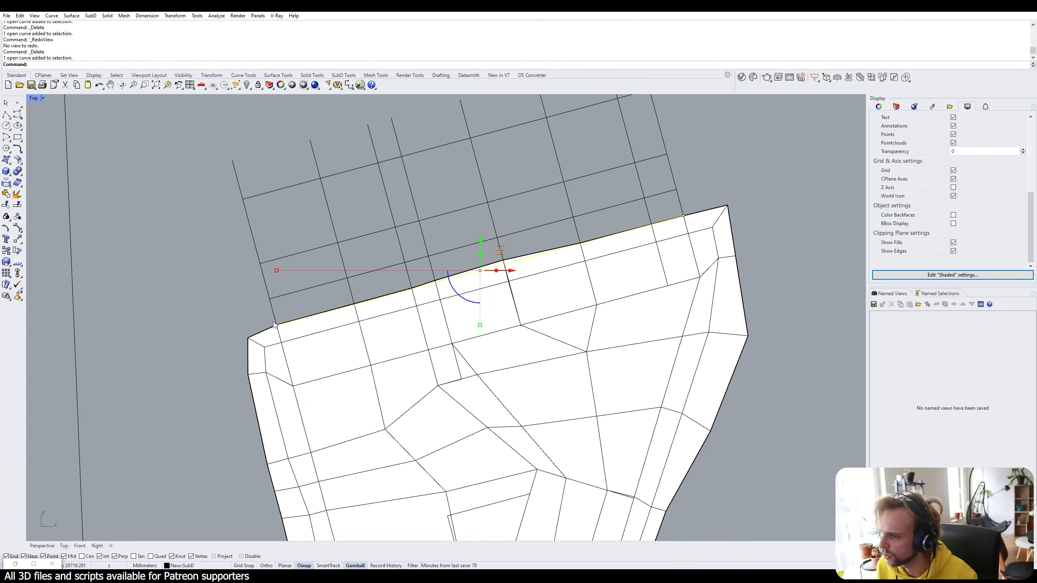
left_click(560, 217, "shift")
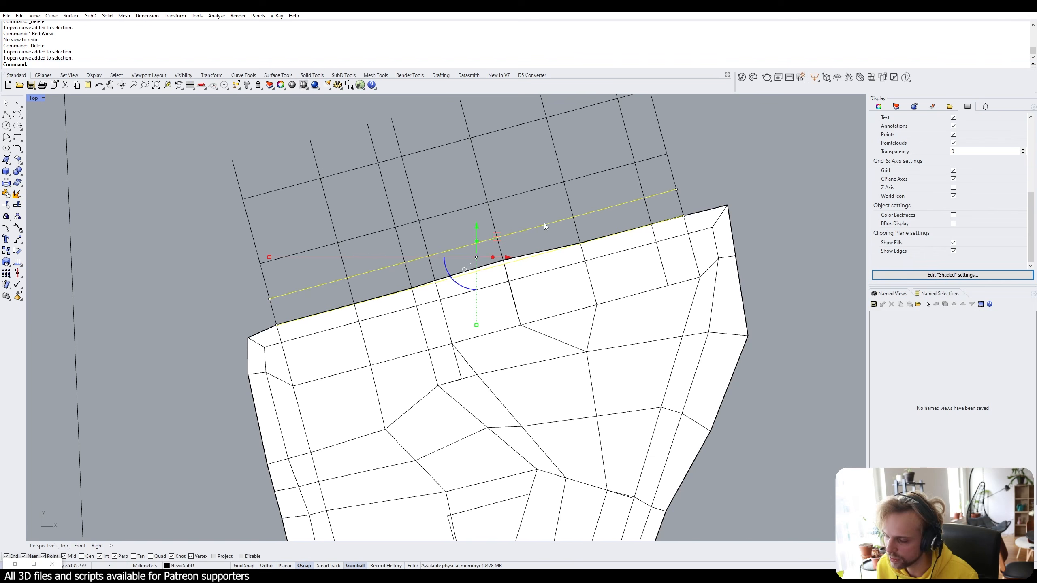
left_click_drag(531, 235, 513, 169)
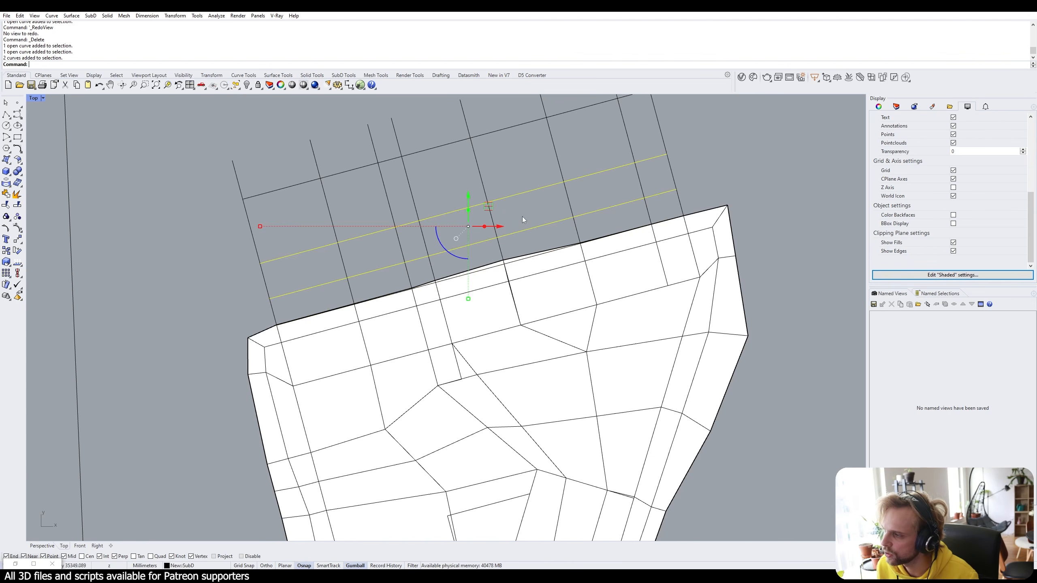
left_click(483, 147)
left_click(491, 132)
key("Delete")
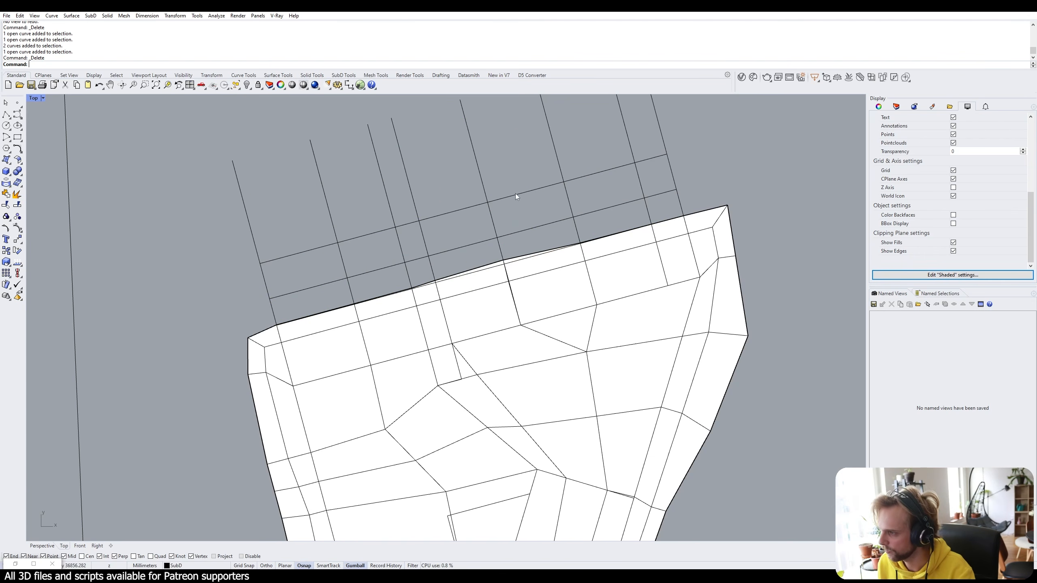
Copy the grid curve from its endpoint to 2000 mm and 4000 mm further north.
left_click(512, 196)
type("copy")
key("Return")
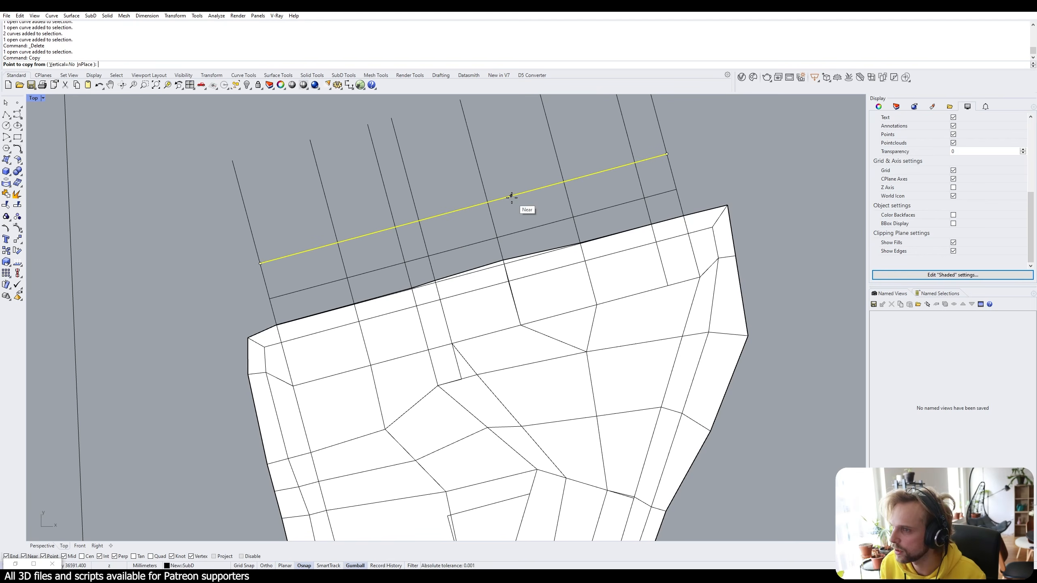
left_click(666, 153)
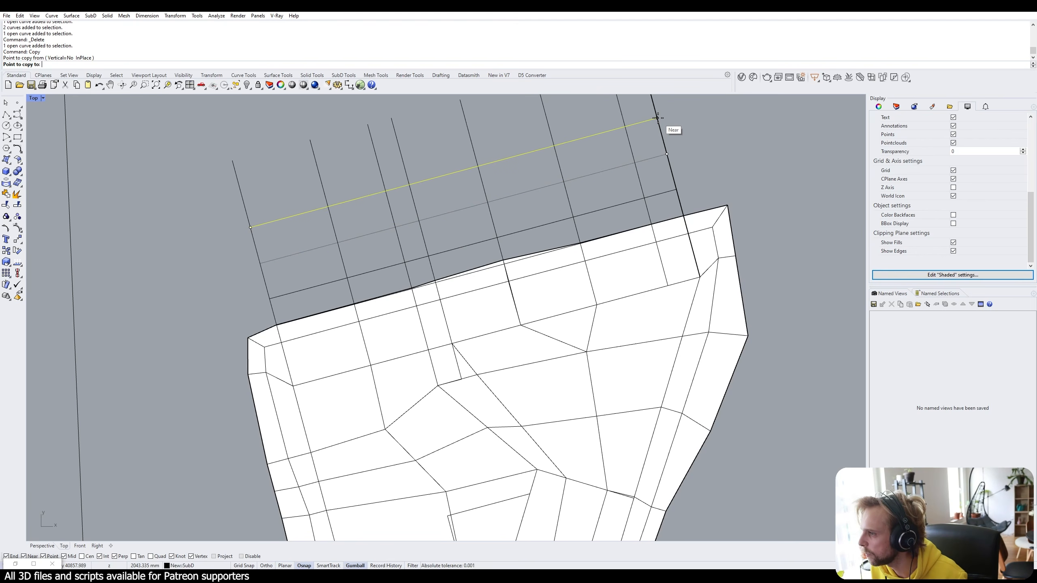
right_click_drag(657, 117, 676, 233)
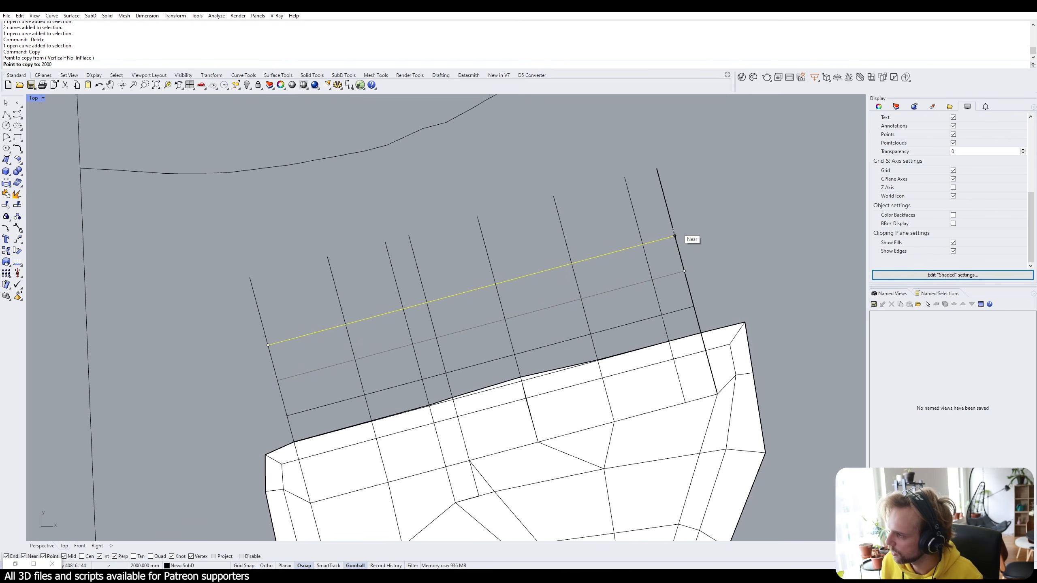
left_click(674, 236)
type("2000")
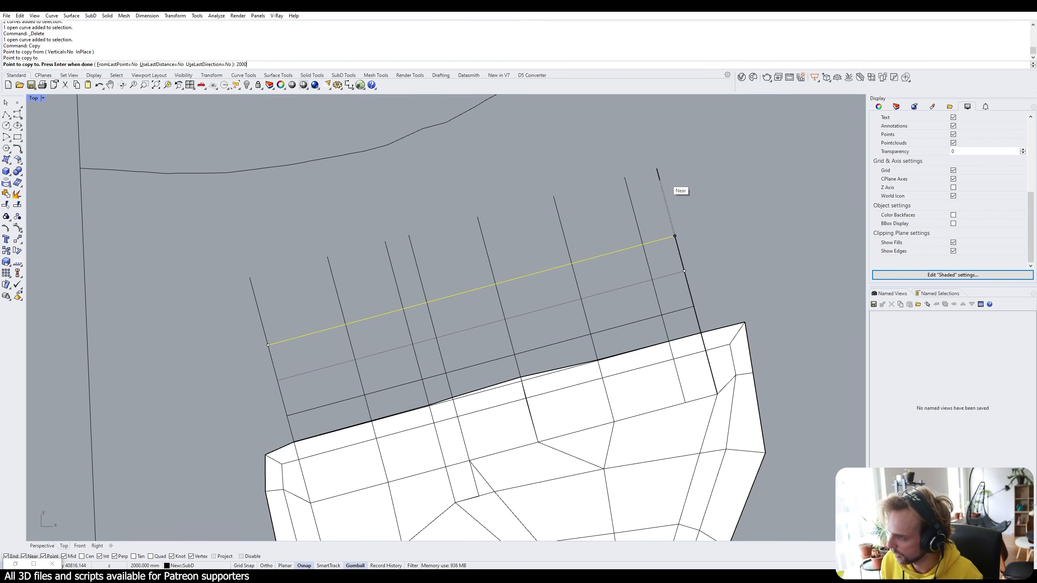
left_click(660, 174)
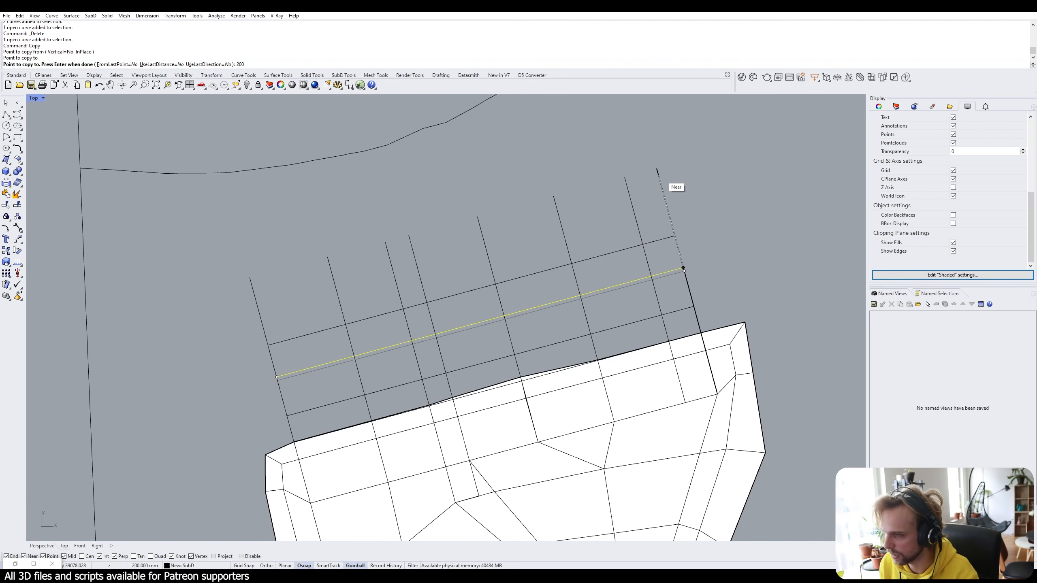
type("4000")
key("Return")
left_click(659, 174)
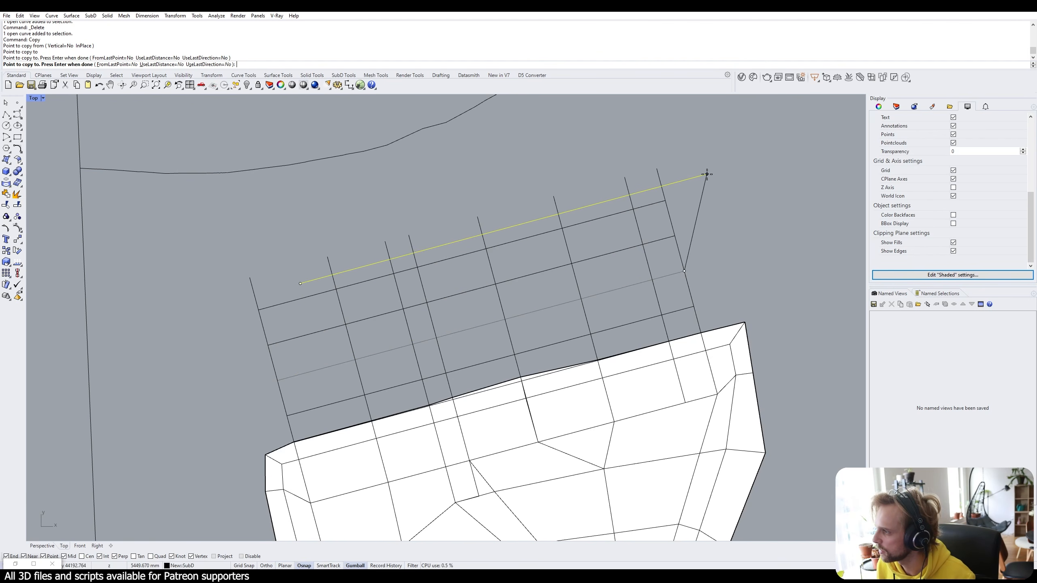
key("Return")
scroll(677, 192, "down", 5)
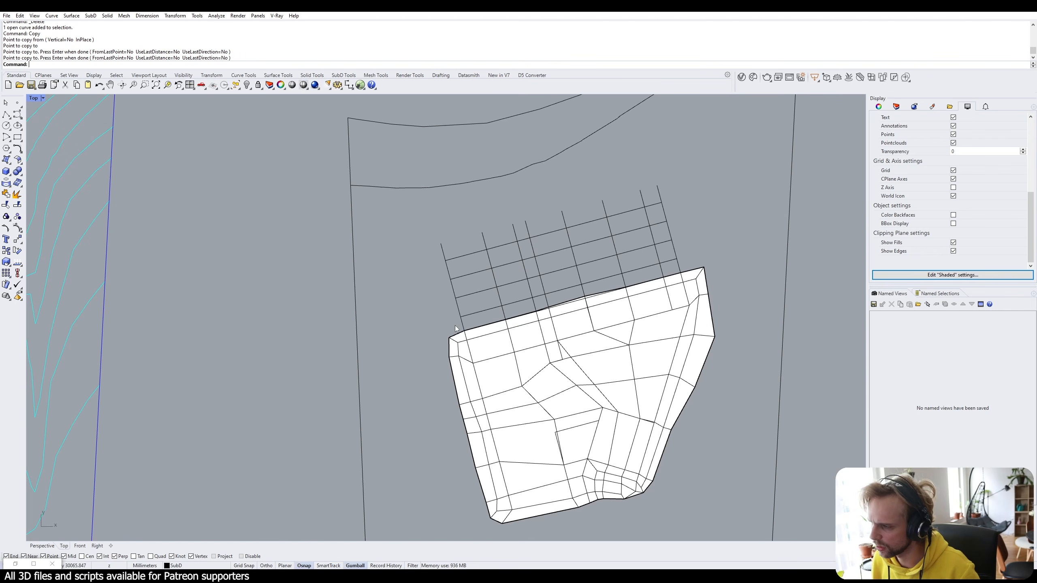
Extend the four grid lines leftward to the site boundary curve with Extend.
left_click(789, 217)
type("extend")
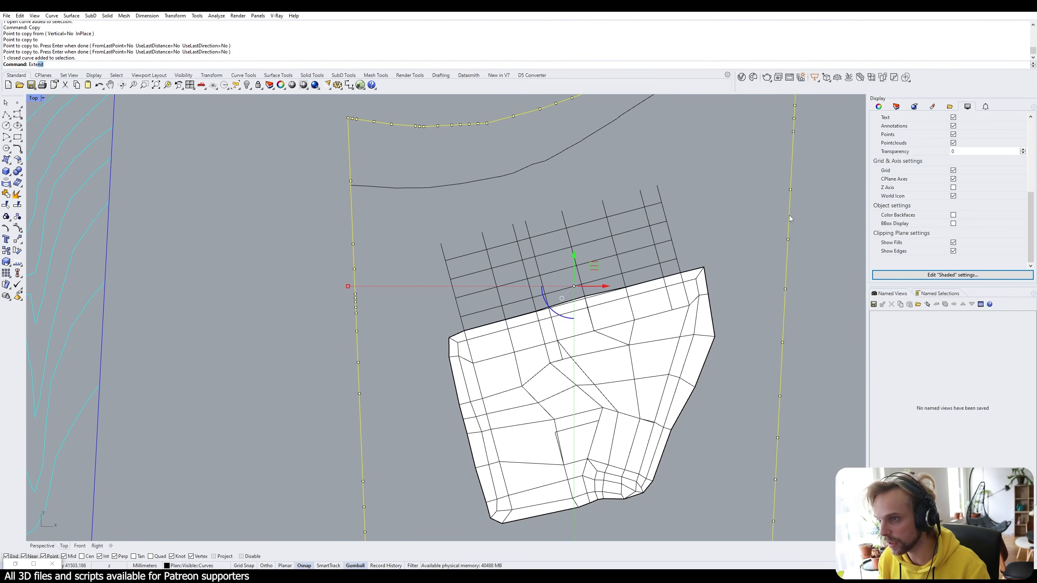
key("Return")
scroll(485, 309, "up", 3)
left_click(471, 315)
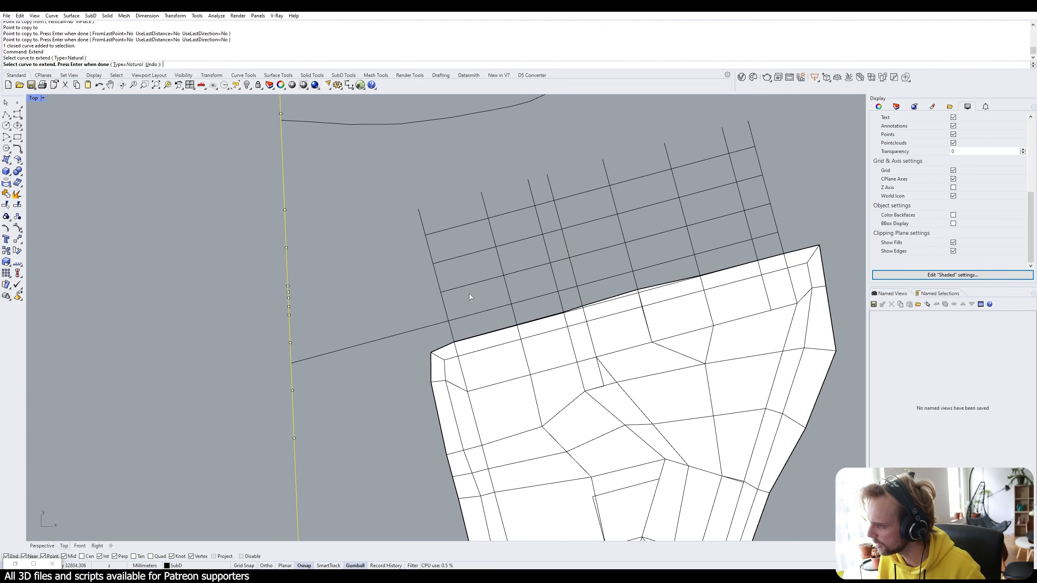
left_click(464, 287)
left_click(454, 258)
left_click(449, 229)
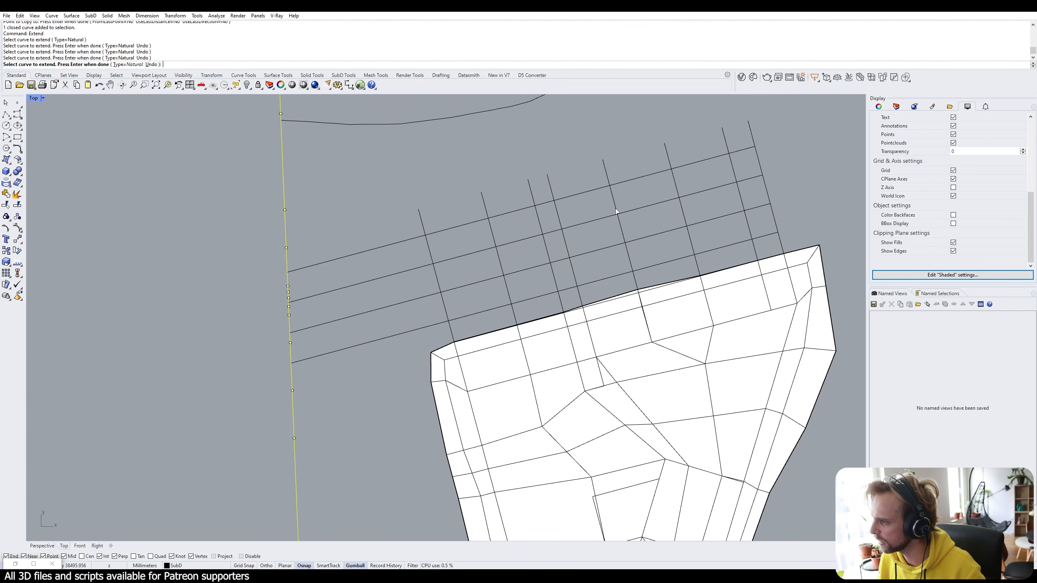
Extend the same four grid lines rightward to the site boundary and finish.
left_click(739, 152)
left_click(747, 179)
left_click(751, 207)
left_click(765, 237)
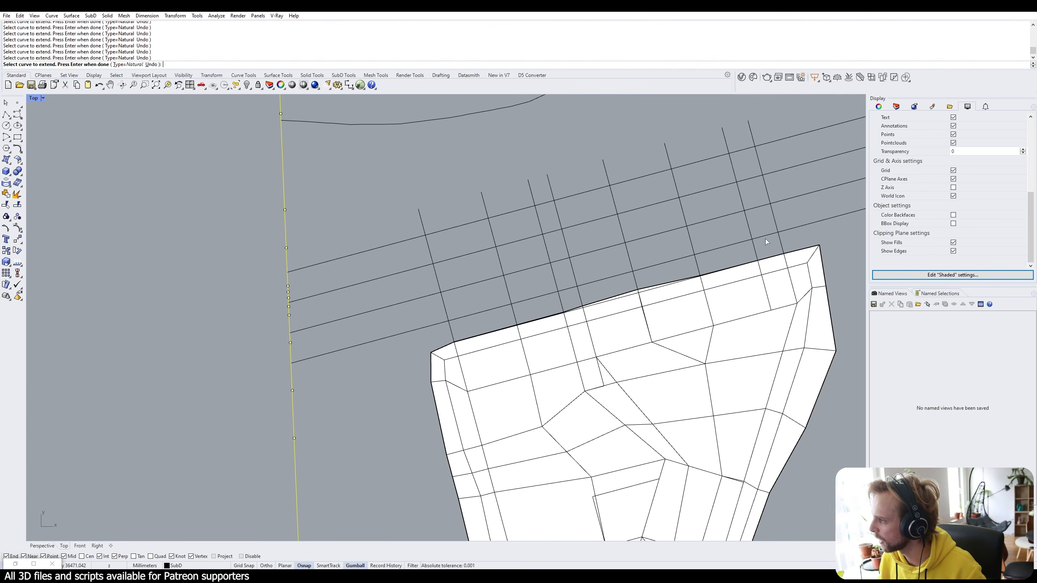
scroll(764, 238, "down", 5)
right_click_drag(803, 151, 688, 229)
key("Return")
key("Escape")
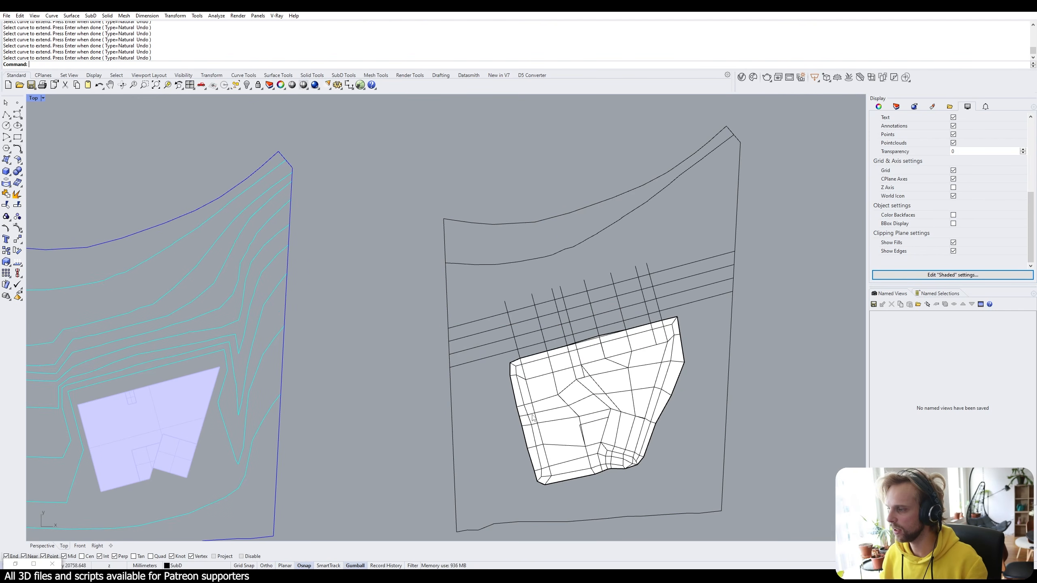
scroll(530, 388, "up", 2)
Move a vertex on the terrain's top edge onto the grid line.
right_click_drag(582, 400, 542, 300)
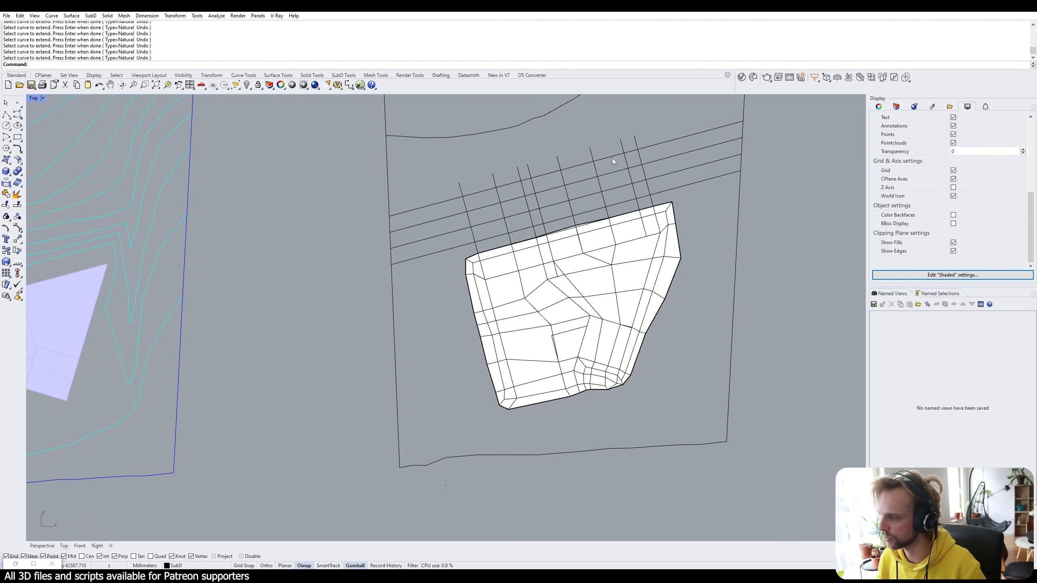
scroll(465, 242, "up", 8)
scroll(700, 213, "up", 4)
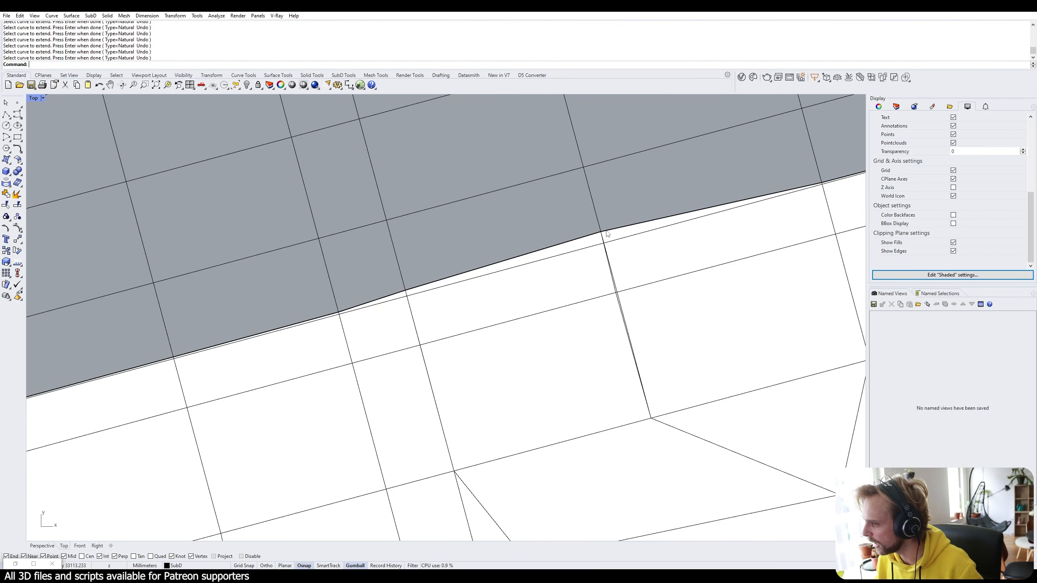
left_click(594, 235, "ctrl+shift")
type("M")
key("Return")
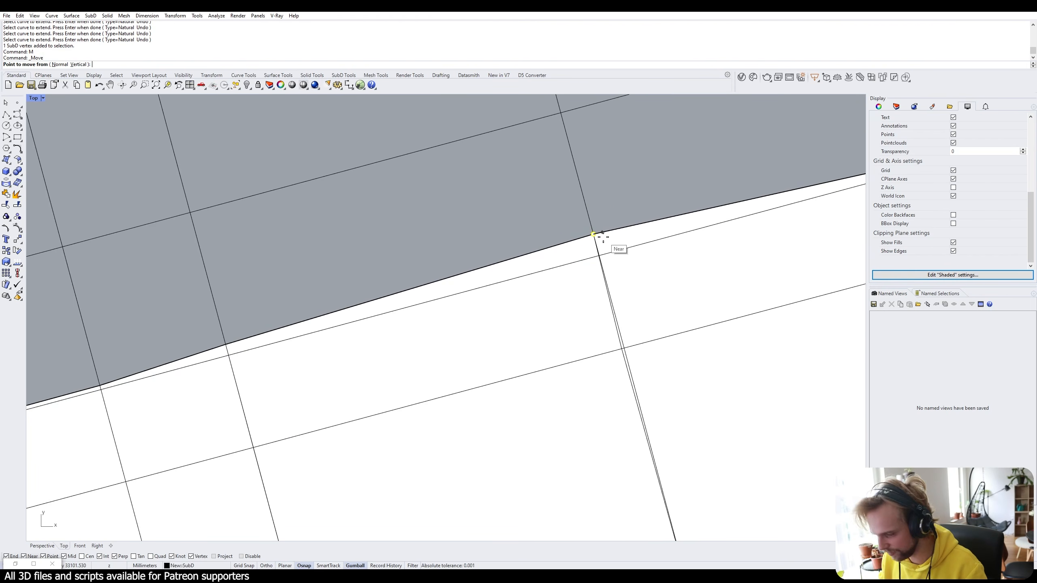
left_click(594, 235)
left_click(597, 242)
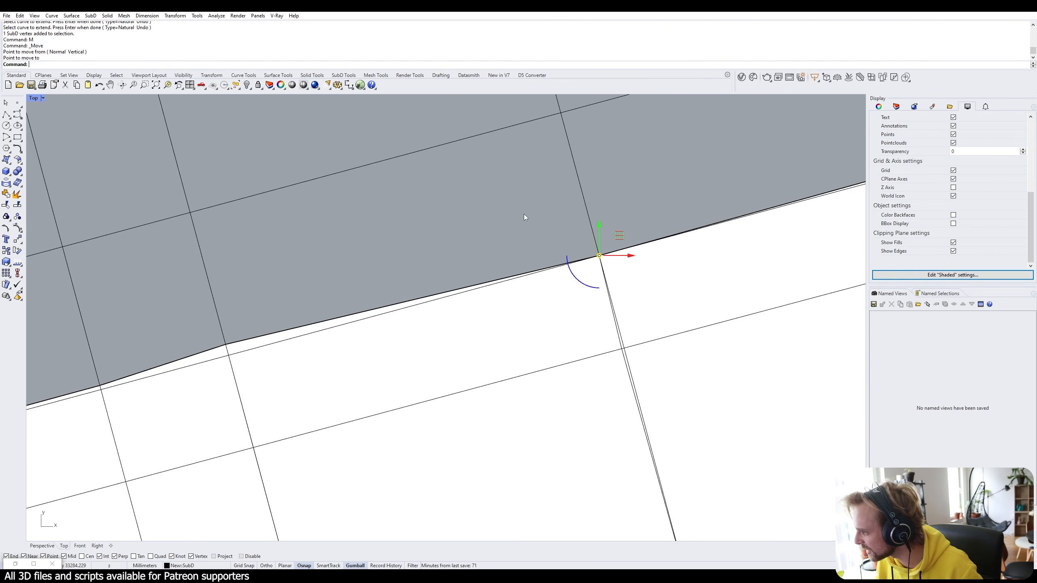
scroll(523, 214, "down", 2)
Move two more terrain edge vertices onto the grid line, one by about 114 mm.
left_click(326, 301, "ctrl+shift")
type("M")
key("Return")
scroll(343, 306, "up", 2)
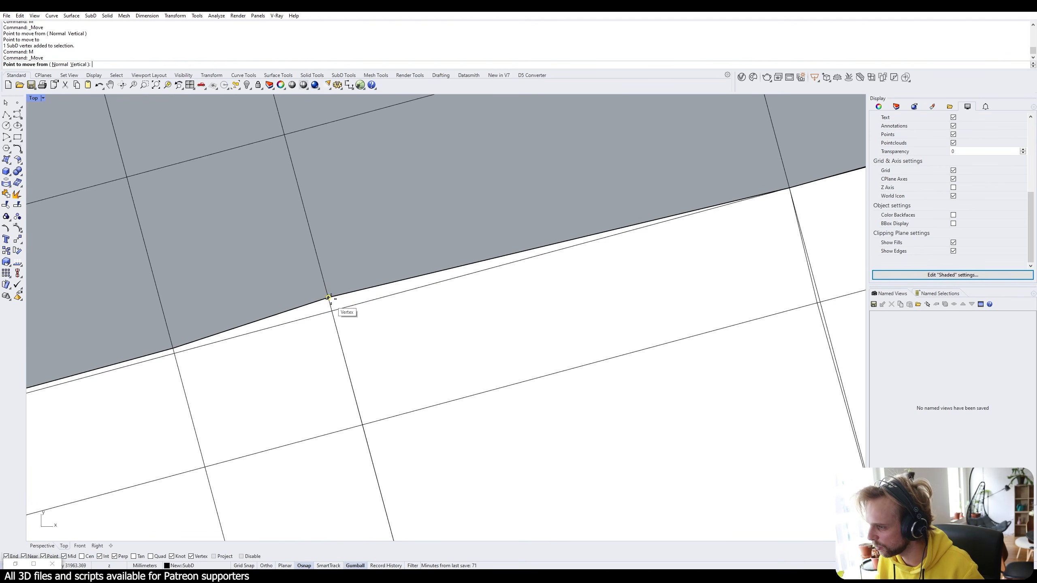
left_click(328, 298)
left_click(332, 311)
key("Escape")
right_click_drag(196, 301, 300, 254)
left_click_drag(251, 282, 290, 304, "ctrl+shift")
type("M")
key("Return")
left_click(273, 301)
left_click(333, 240)
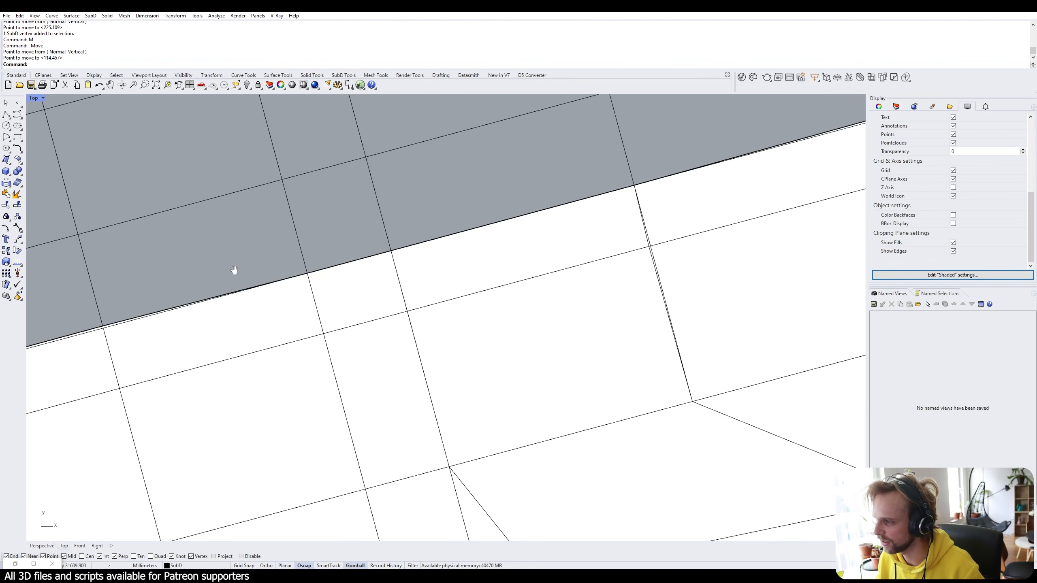
scroll(291, 271, "up", 3)
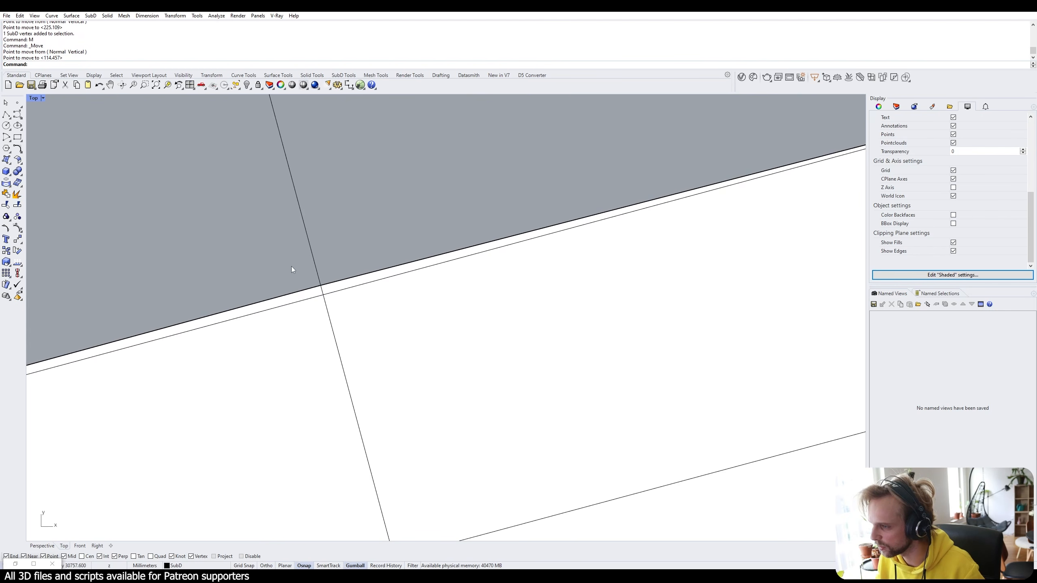
Snap another terrain edge vertex onto the adjacent line.
left_click_drag(328, 295, 331, 297, "ctrl+shift")
type("M")
key("Return")
left_click(320, 285)
left_click(323, 294)
scroll(382, 248, "down", 6)
key("Escape")
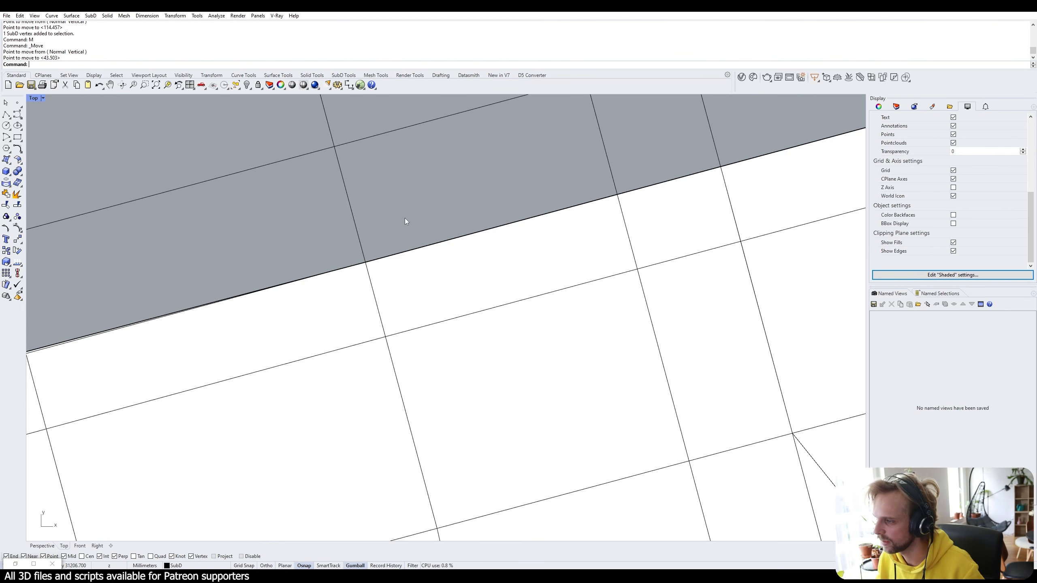
scroll(405, 221, "down", 3)
scroll(313, 221, "up", 6)
Snap the terrain's corner vertex onto the adjacent line.
left_click_drag(270, 306, 327, 347, "ctrl+shift")
left_click_drag(302, 315, 306, 322, "ctrl+shift")
type("M")
key("Return")
left_click(300, 319)
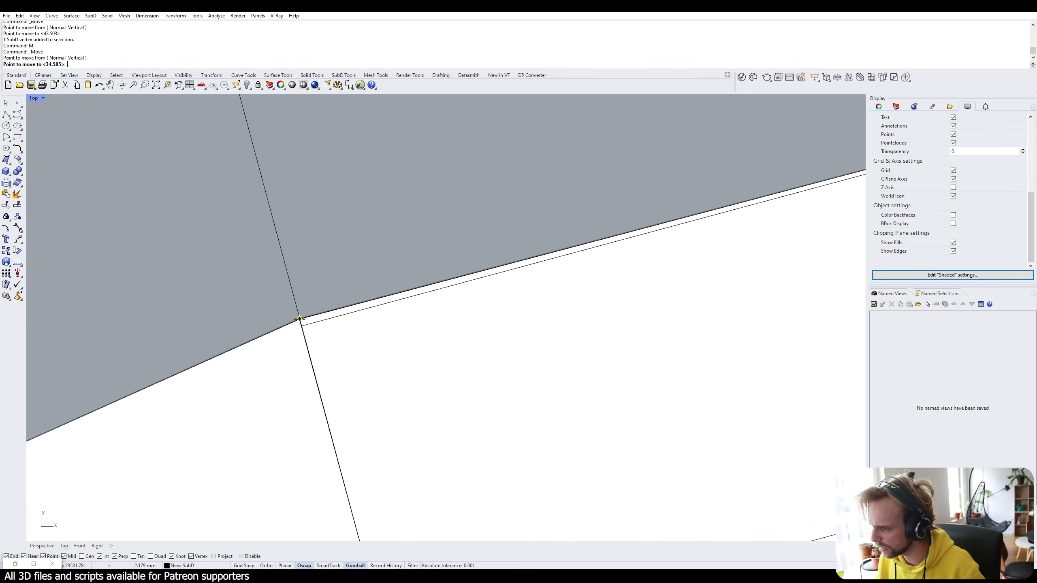
left_click(302, 326)
key("Escape")
scroll(432, 199, "down", 4)
scroll(433, 200, "down", 3)
scroll(477, 205, "up", 8)
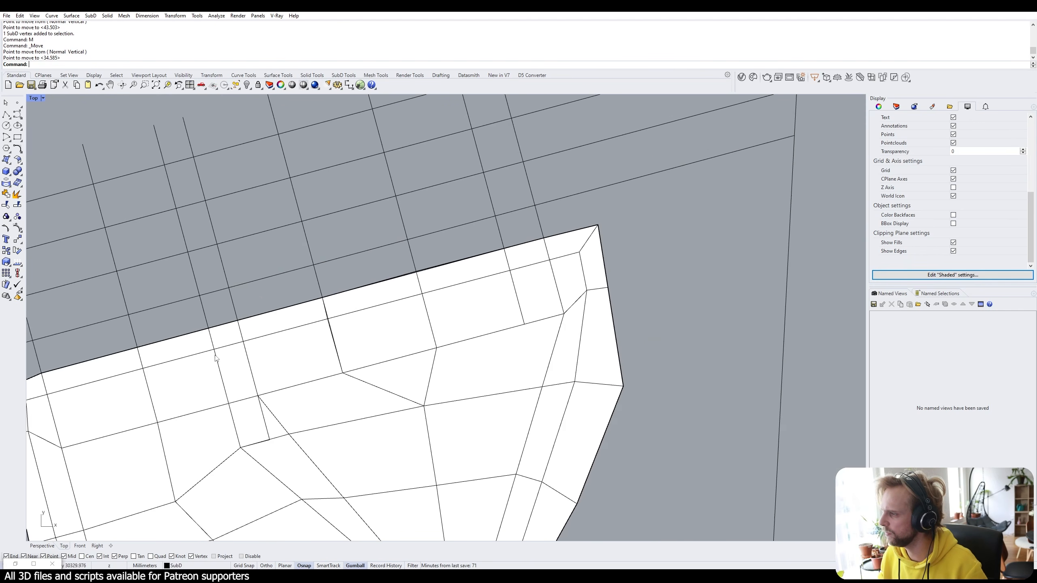
Snap the vertex at the edge gap to the lower line intersection, then view the whole terrain.
left_click_drag(426, 251, 440, 269, "ctrl+shift")
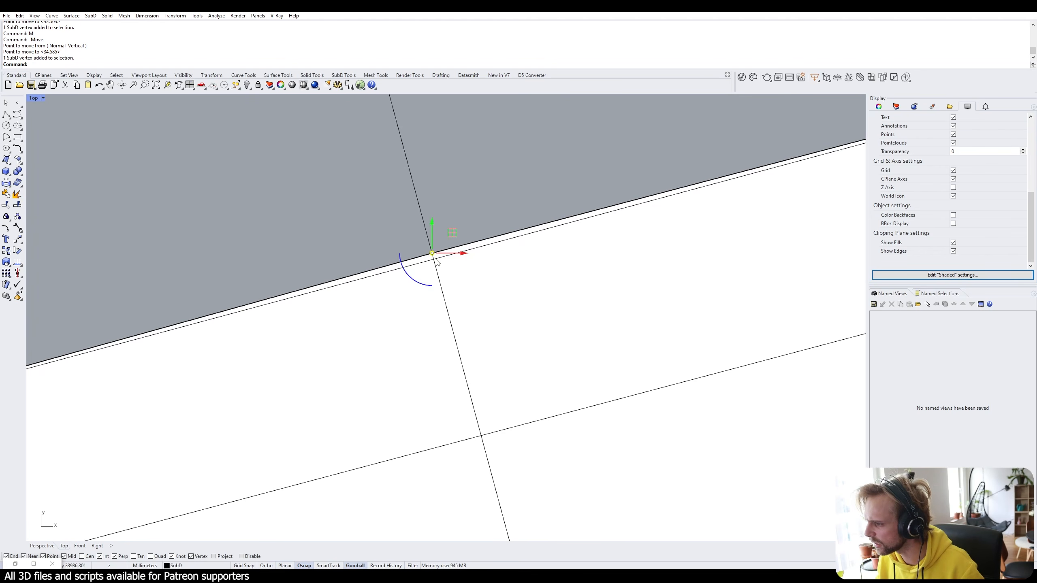
type("M")
key("Return")
left_click(431, 253)
left_click(433, 260)
key("Escape")
scroll(489, 195, "down", 3)
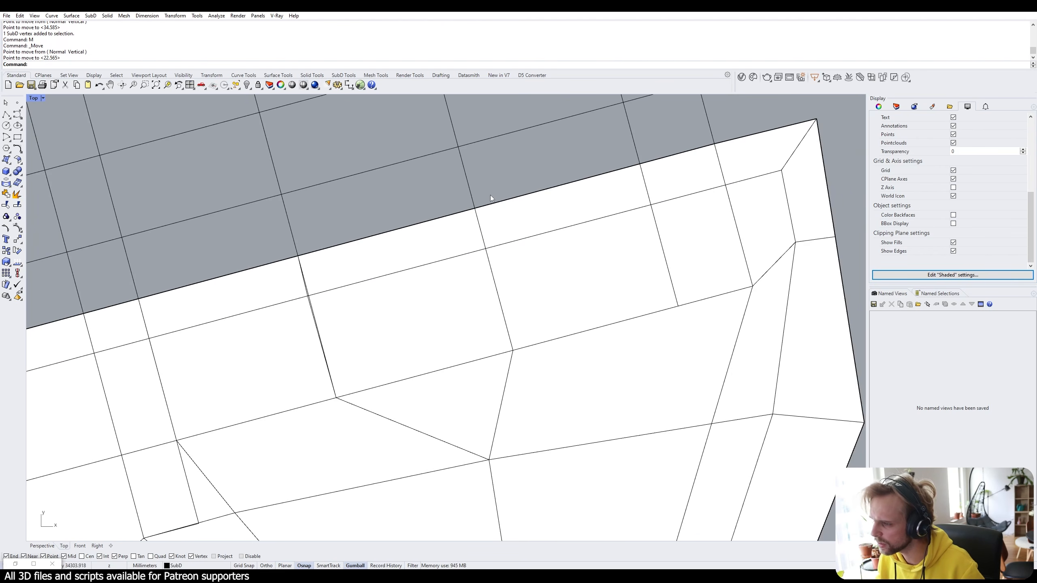
scroll(266, 269, "up", 3)
scroll(341, 235, "down", 3)
scroll(523, 278, "down", 3)
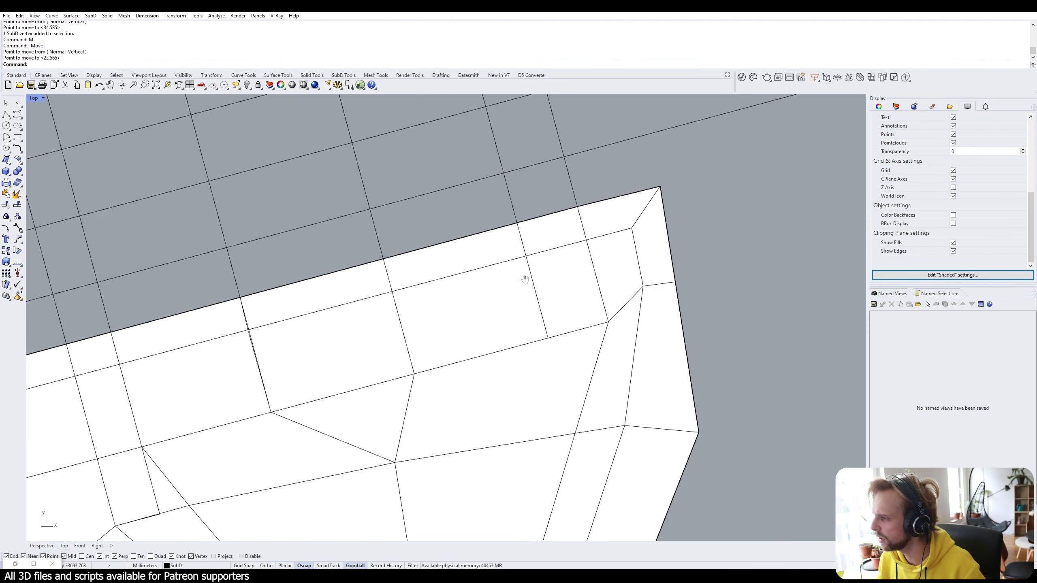
scroll(590, 222, "up", 2)
scroll(605, 195, "down", 2)
scroll(605, 195, "down", 2)
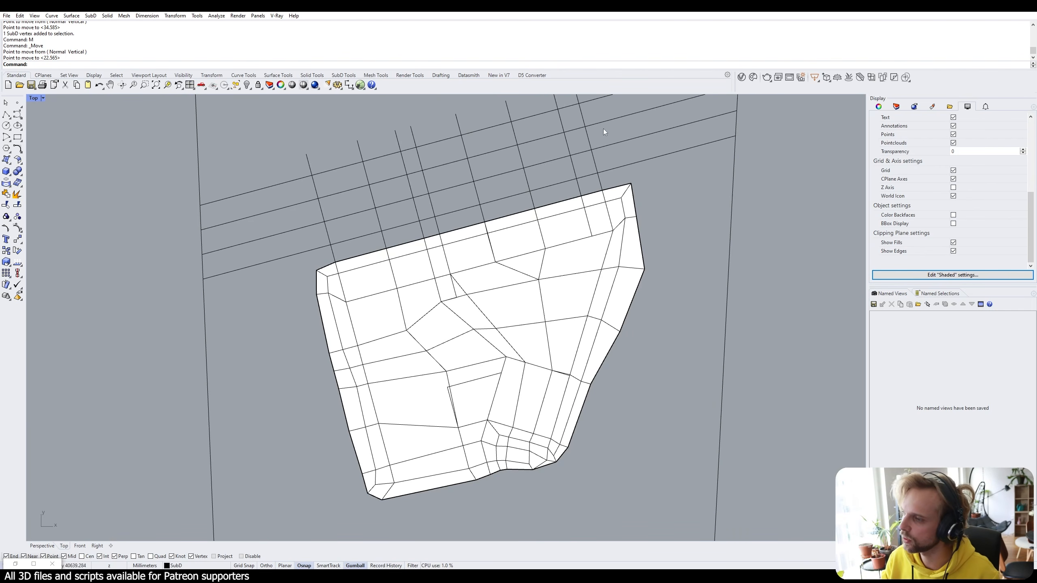
right_click_drag(709, 179, 692, 260)
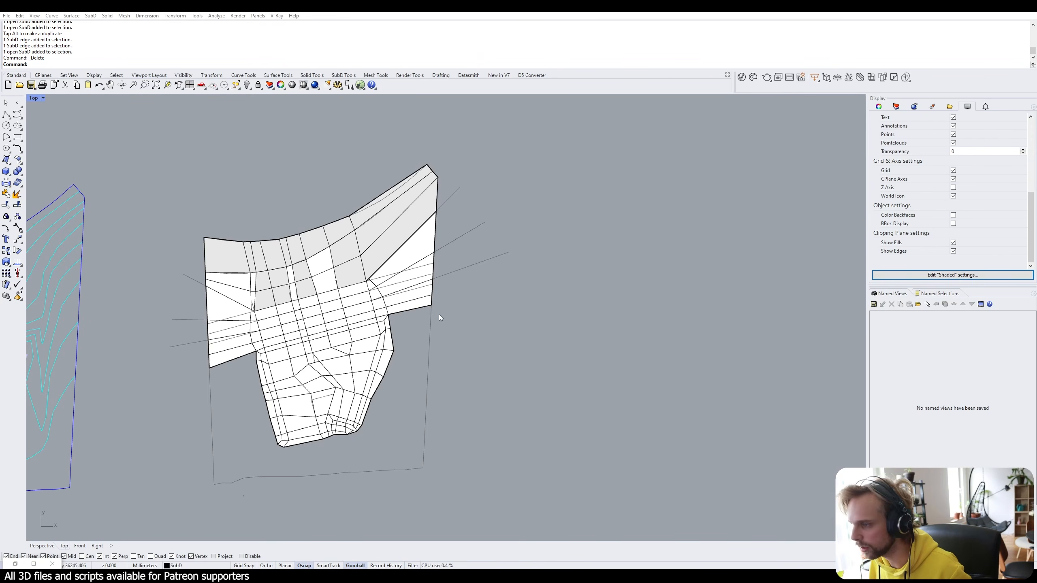
Check the terrain's inner corner vertex, then frame the extended terrain beside the site curves.
scroll(340, 291, "up", 3)
scroll(340, 291, "down", 3)
scroll(340, 291, "up", 8)
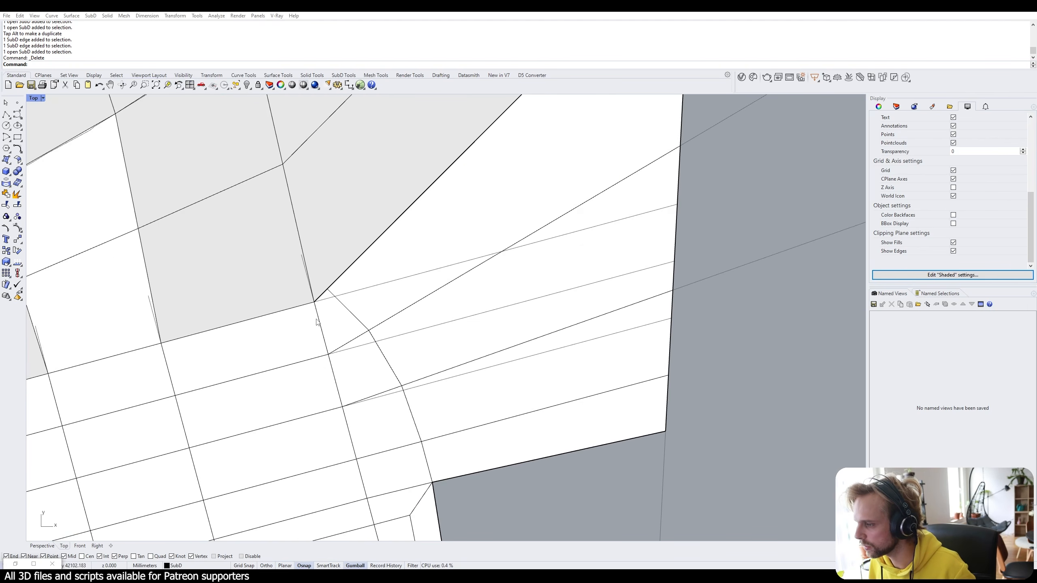
left_click(300, 286)
scroll(322, 283, "down", 5)
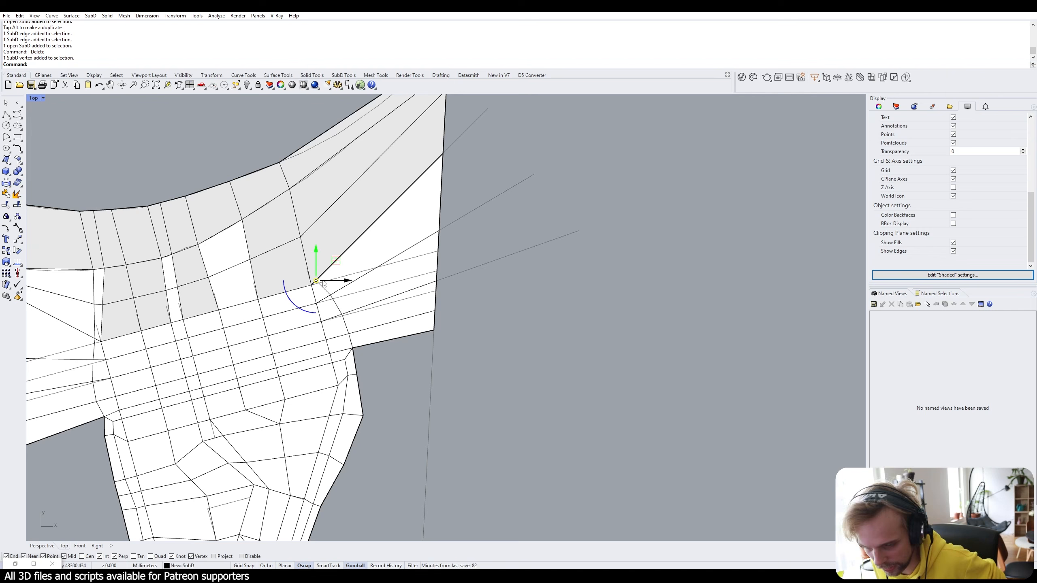
left_click(575, 210)
scroll(623, 262, "down", 6)
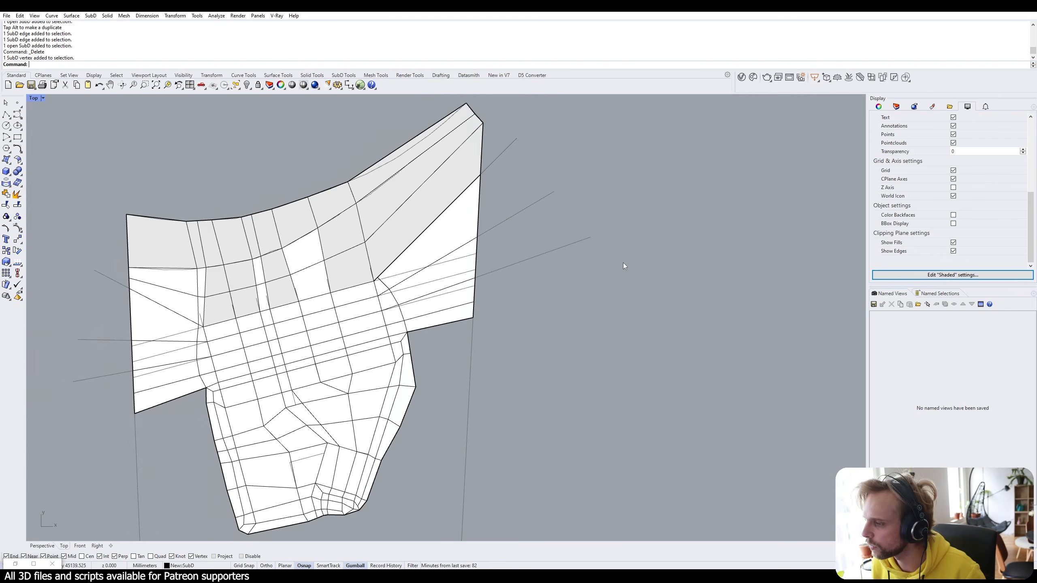
right_click_drag(374, 298, 418, 300)
scroll(415, 300, "up", 4)
scroll(400, 299, "down", 4)
right_click_drag(266, 323, 463, 282)
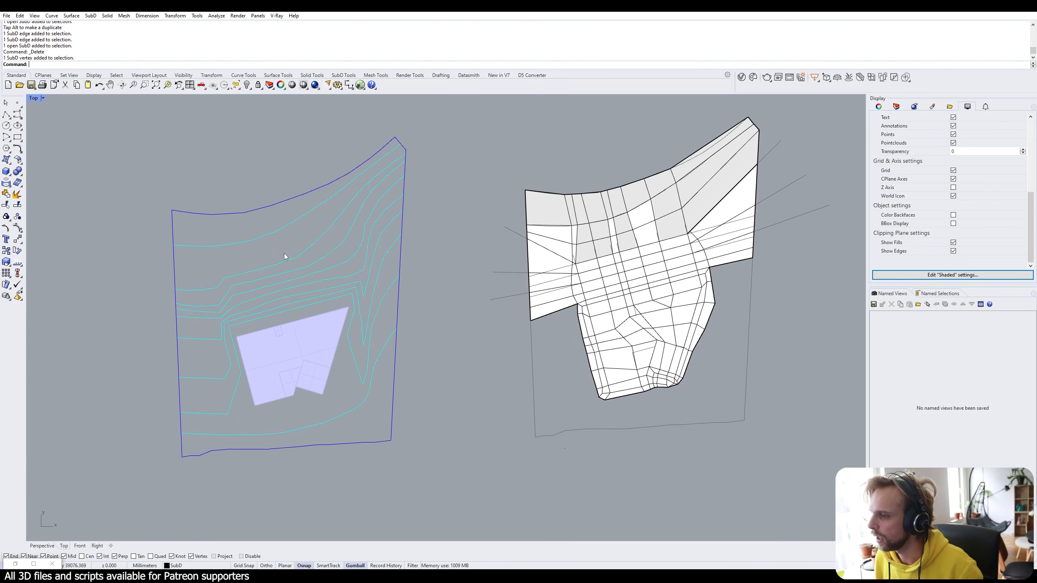
left_click(172, 245)
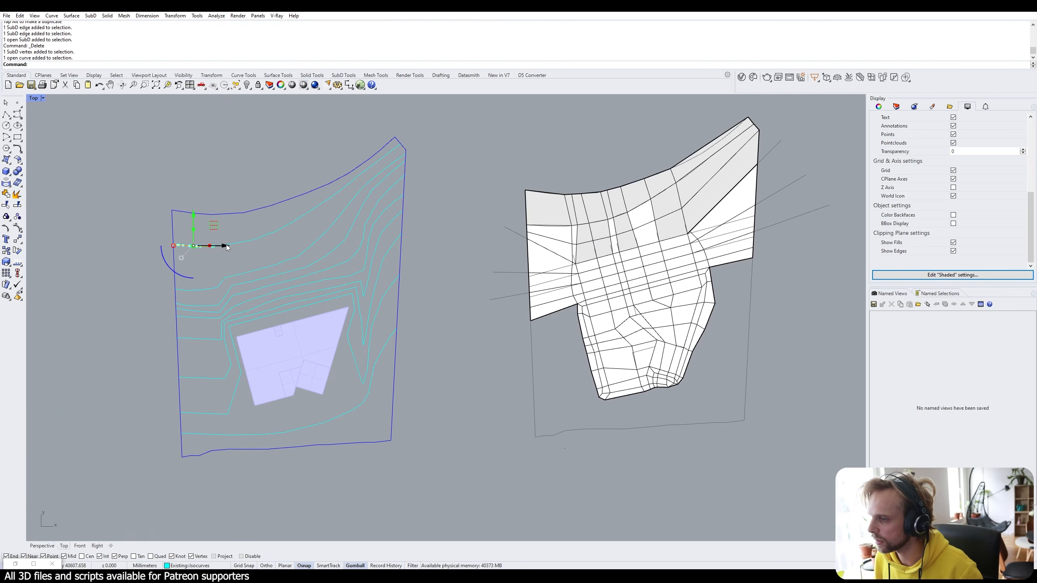
key("Escape")
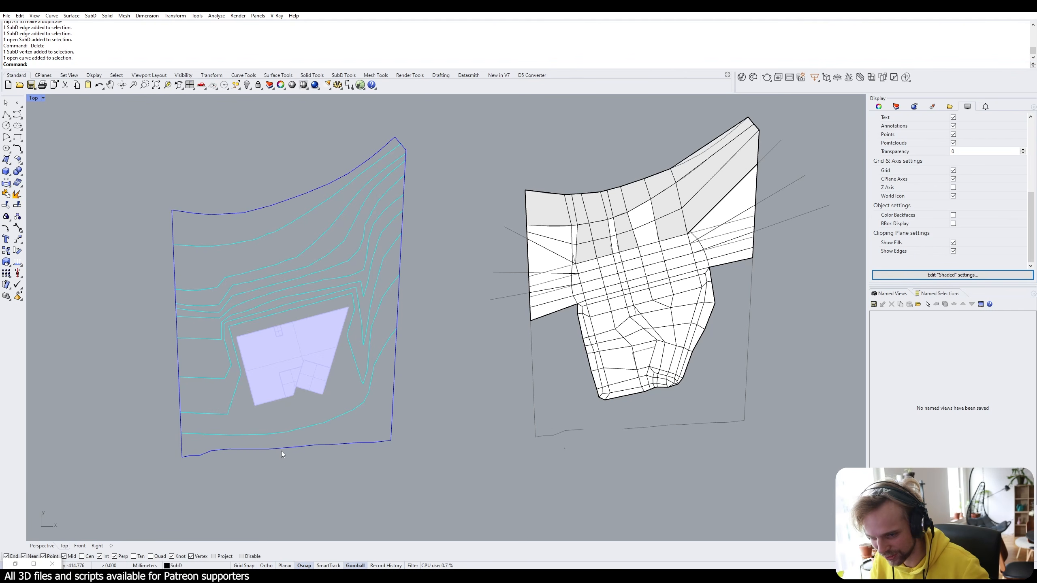
right_click_drag(671, 236, 625, 240)
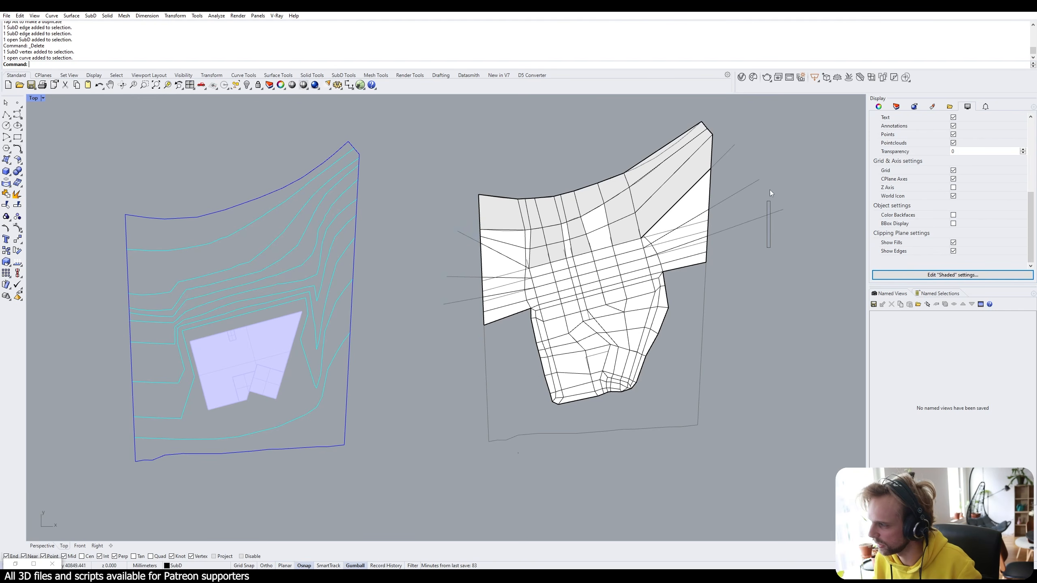
Duplicate the terrain SubD with an Alt-drag along the gumball X arrow, placing the copy to the right.
left_click_drag(769, 190, 718, 117)
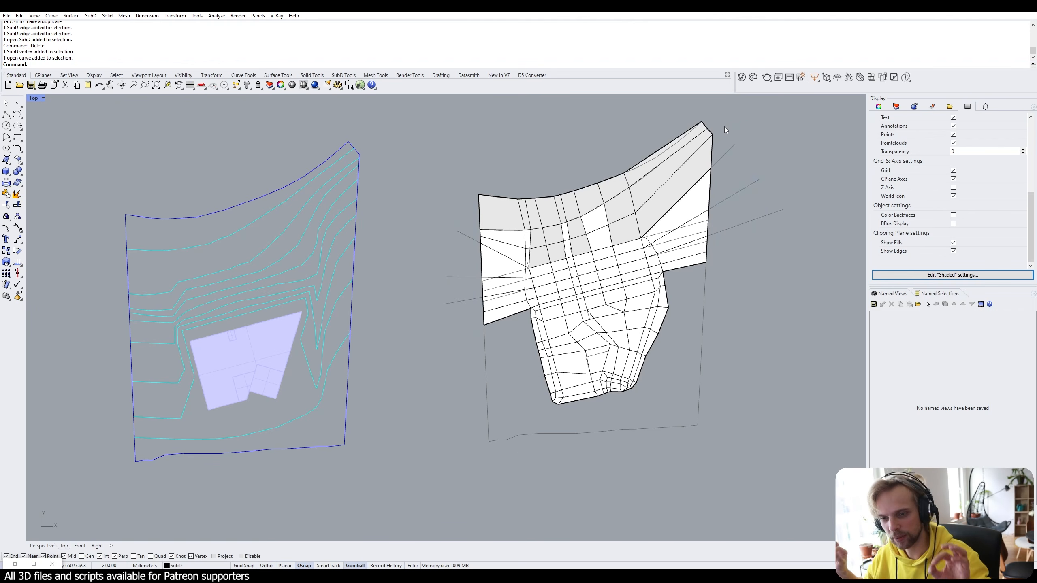
scroll(534, 271, "up", 4)
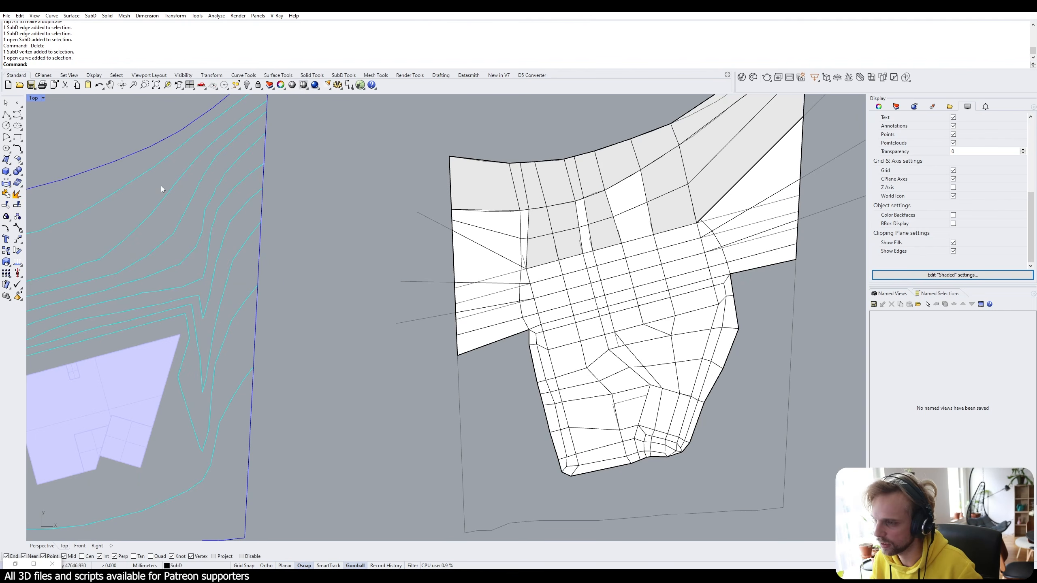
scroll(161, 186, "down", 2)
right_click_drag(618, 185, 606, 259)
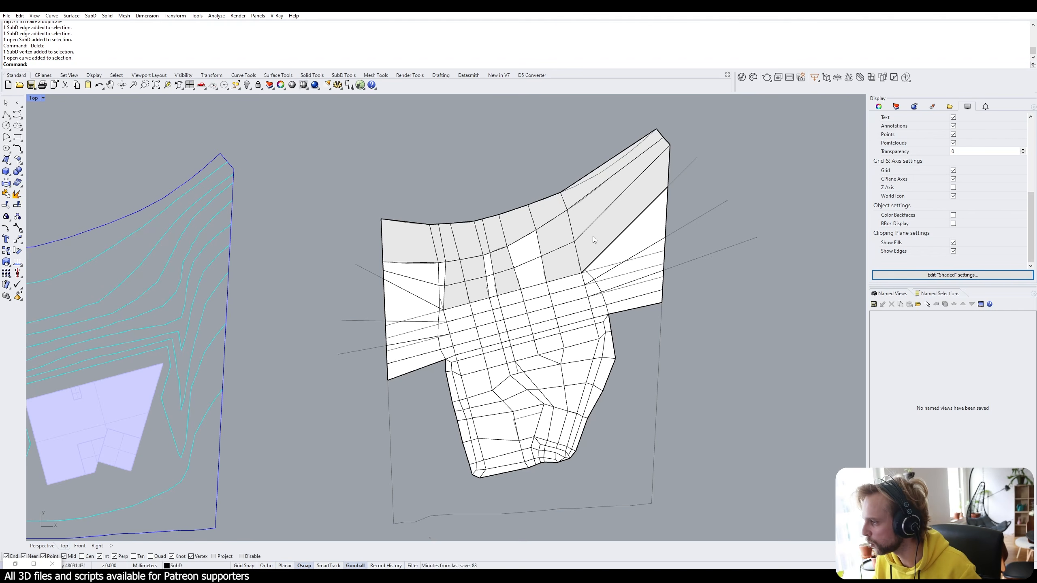
right_click_drag(593, 236, 572, 279)
scroll(582, 335, "up", 18)
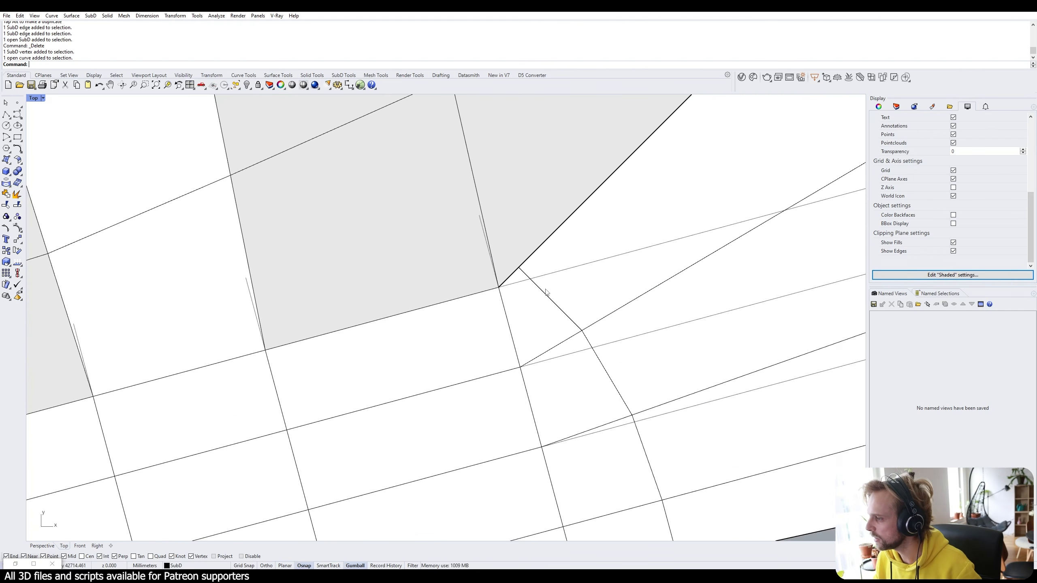
scroll(530, 282, "up", 5)
scroll(518, 260, "down", 8)
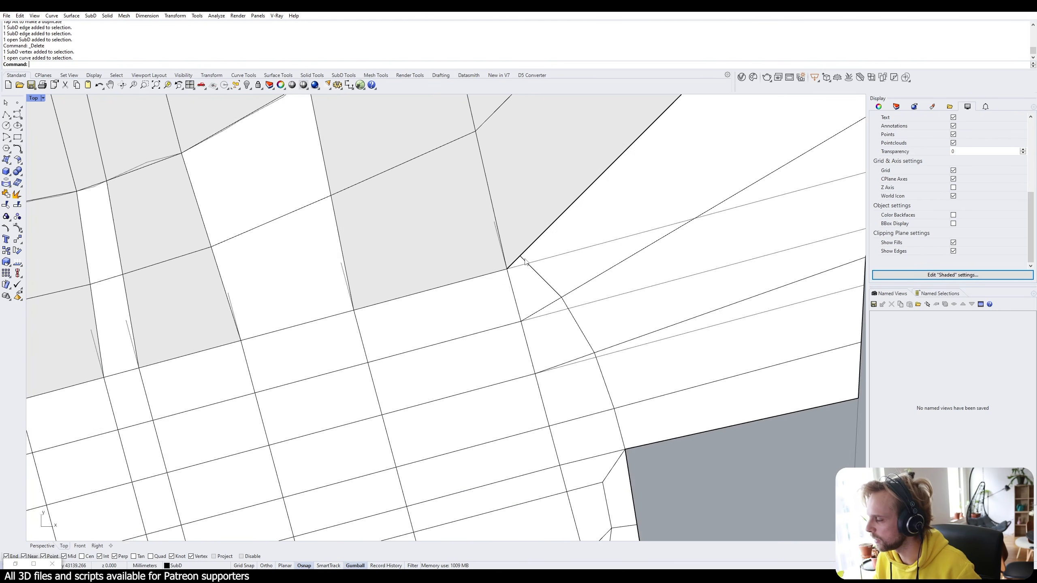
scroll(526, 260, "down", 11)
left_click(554, 230)
scroll(554, 229, "down", 10)
right_click_drag(566, 247, 459, 281)
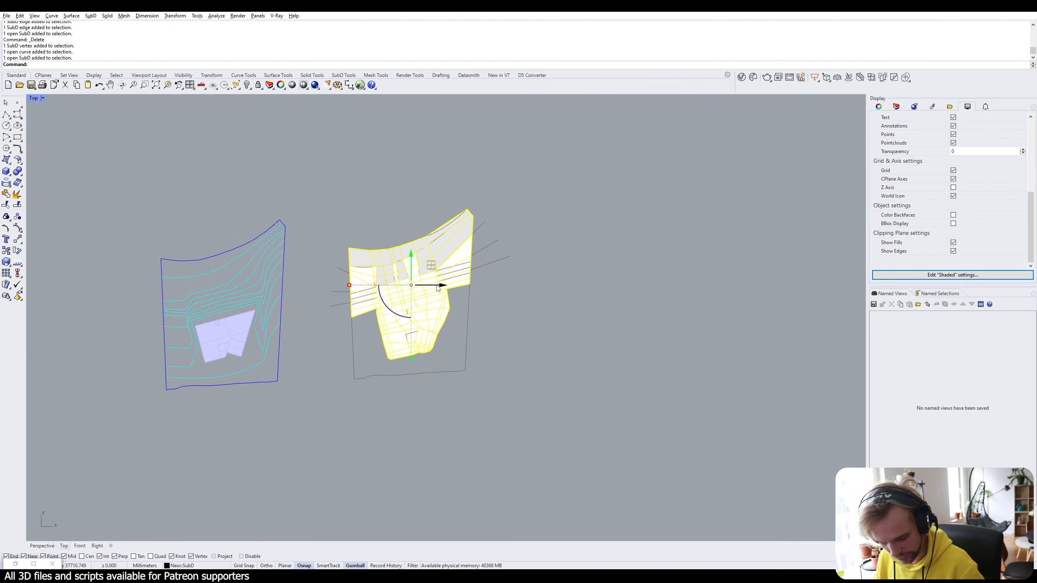
left_click_drag(437, 286, 664, 296, "alt")
left_click(703, 284)
Inspect the short diagonal edge at the terrain's inner corner.
scroll(705, 279, "up", 12)
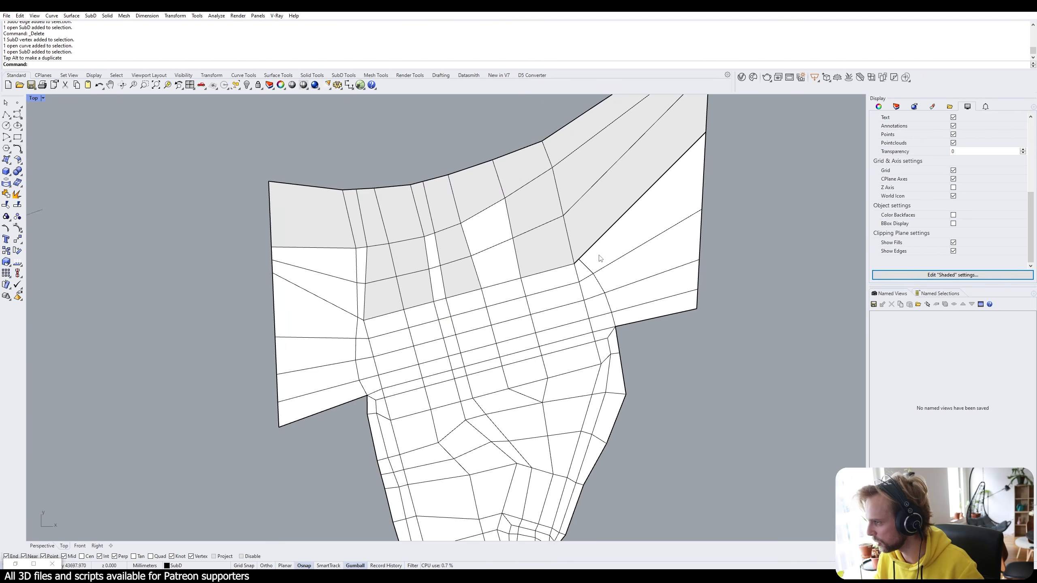
scroll(532, 290, "up", 6)
right_click_drag(529, 290, 532, 272)
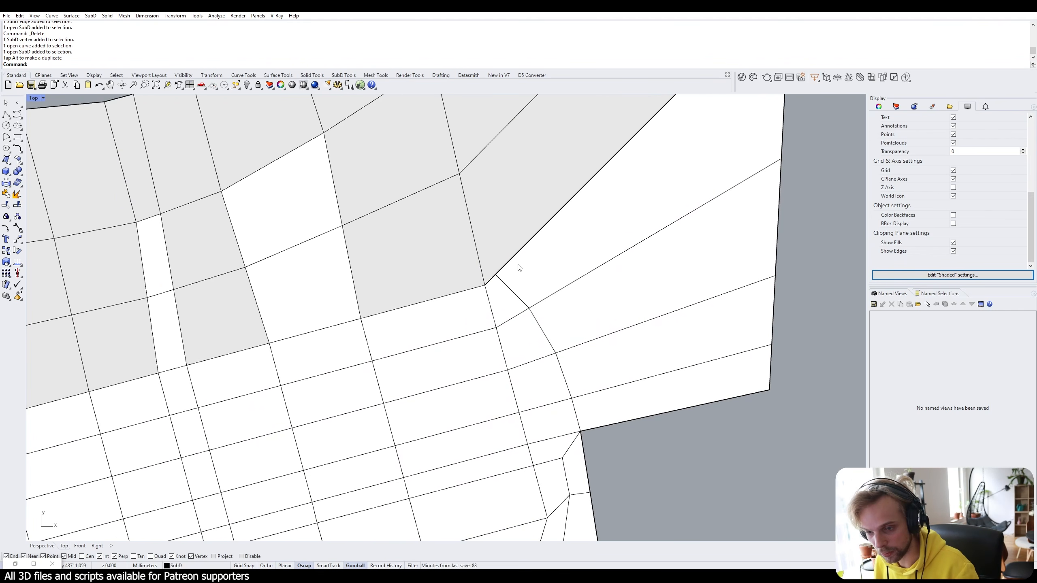
left_click(511, 291, "ctrl+shift")
key("Escape")
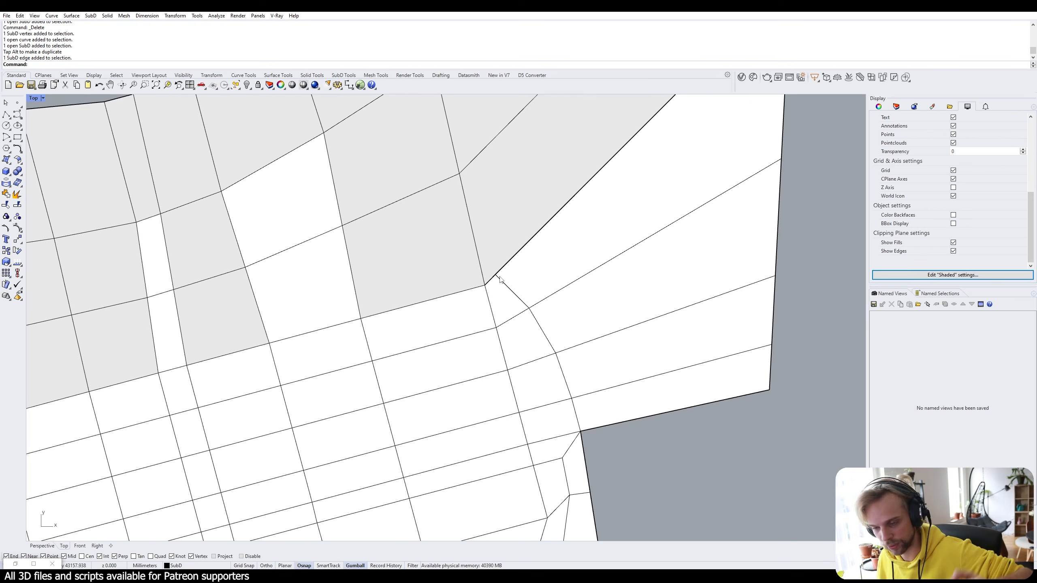
left_click(511, 290)
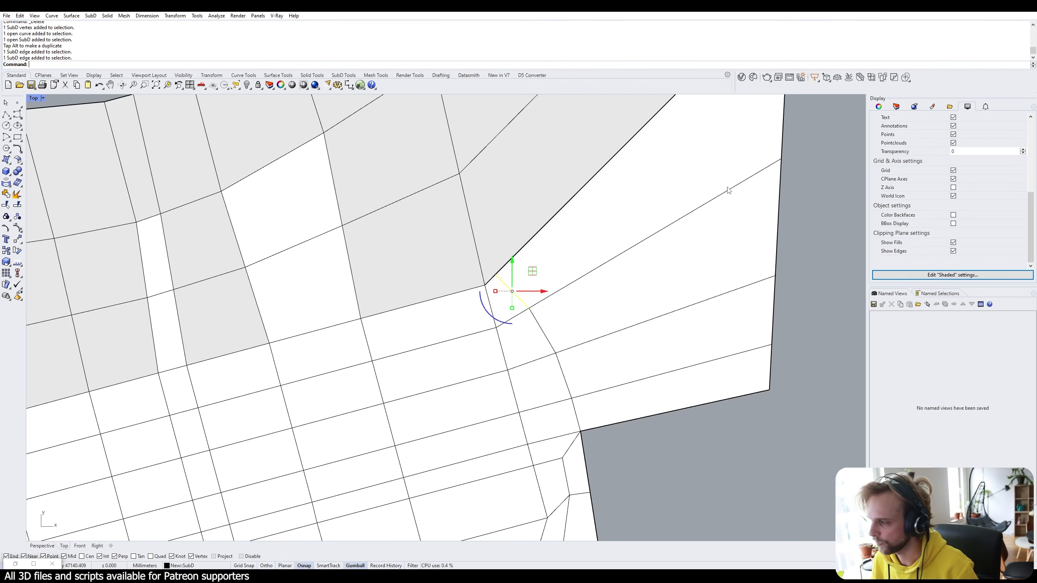
left_click(802, 168)
Compare the terrain's smooth and flat previews, leaving it in flat display.
right_click_drag(801, 168, 782, 268)
scroll(531, 235, "down", 3)
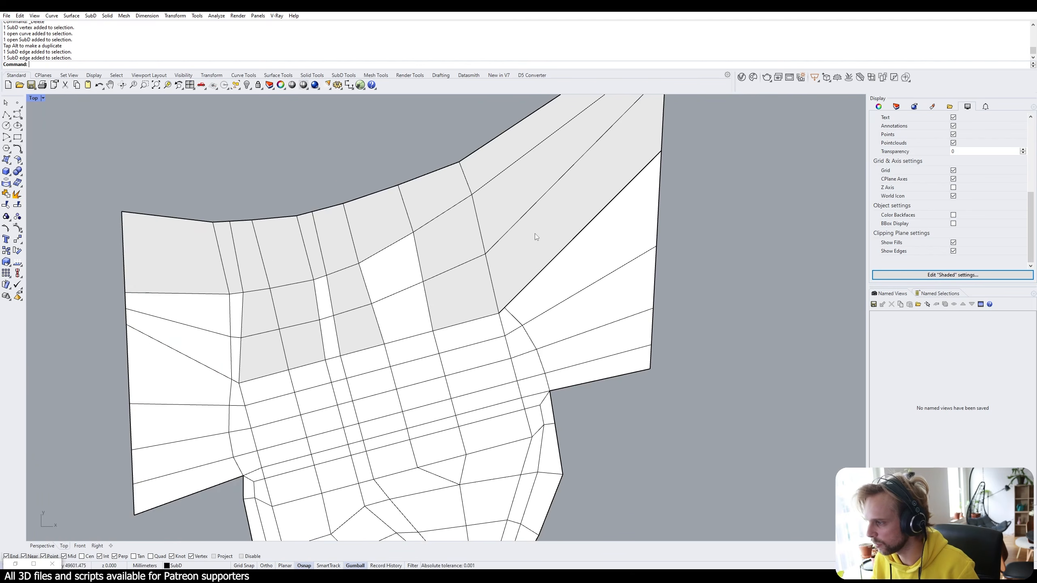
key("Tab")
scroll(542, 245, "down", 1)
scroll(550, 239, "up", 5)
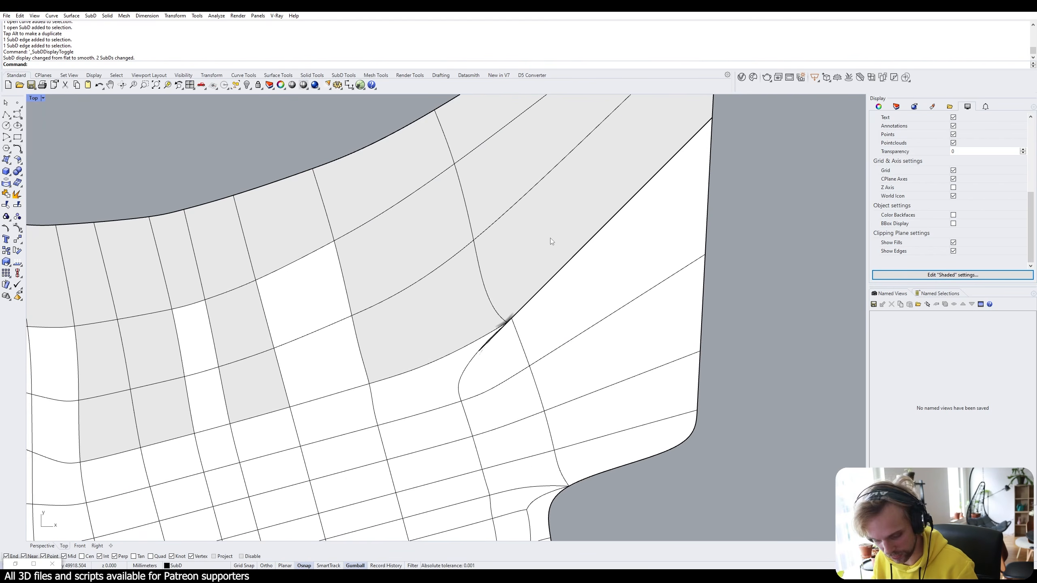
key("Tab")
key("Tab")
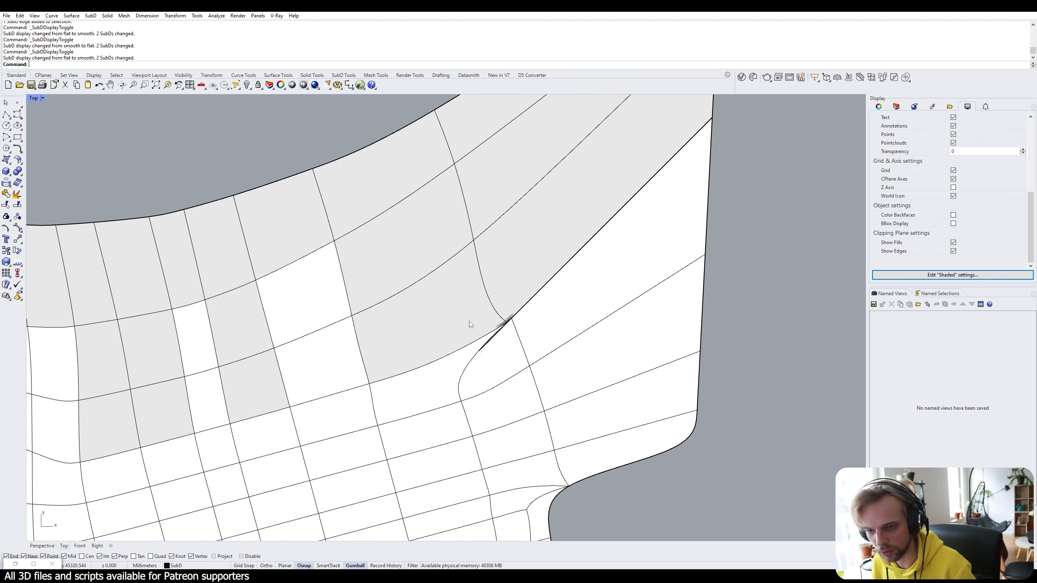
key("Tab")
scroll(470, 326, "down", 3)
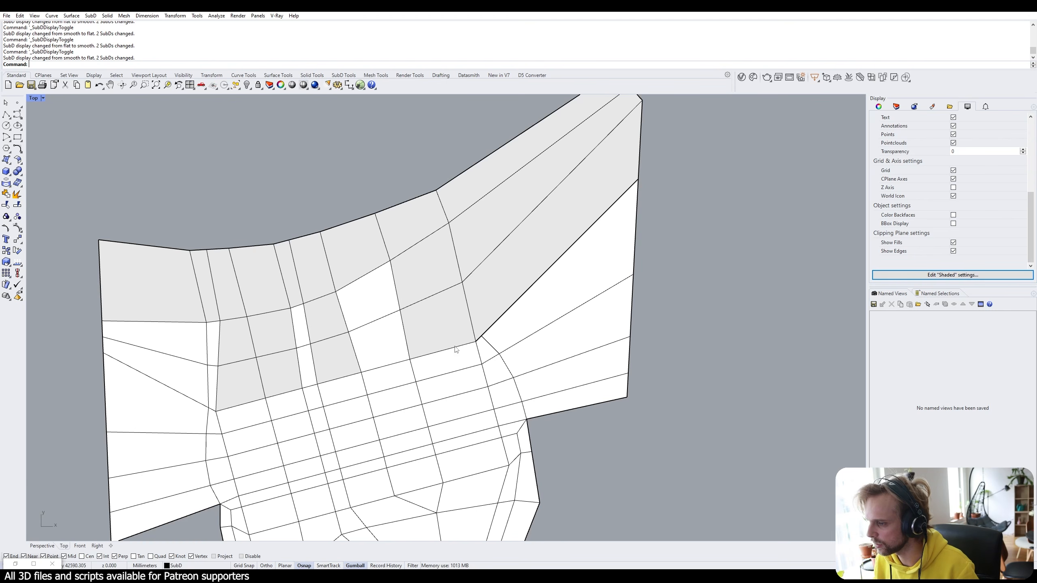
scroll(247, 282, "down", 4)
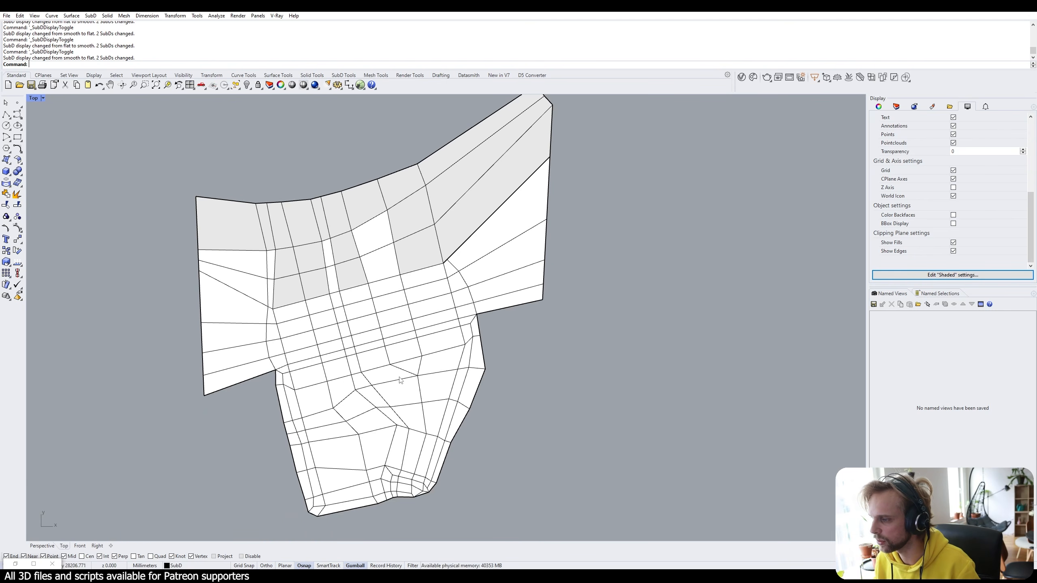
scroll(455, 209, "up", 6)
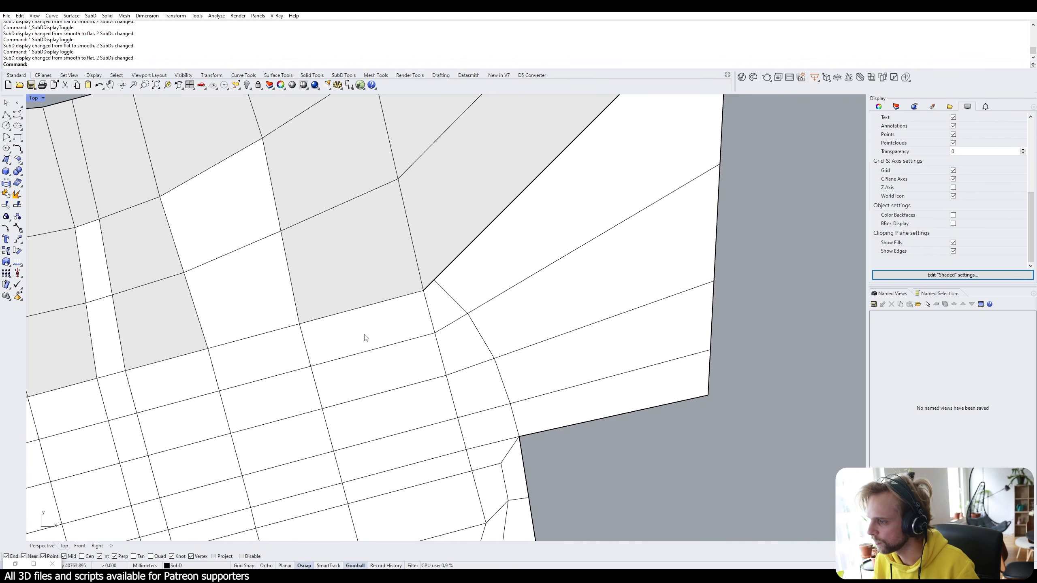
scroll(439, 277, "up", 3)
scroll(438, 276, "down", 3)
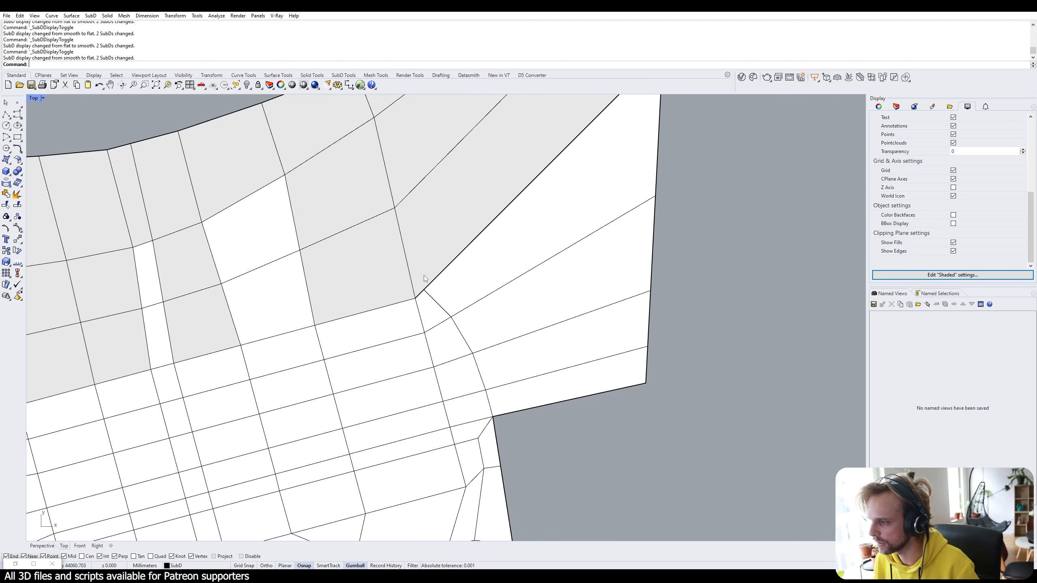
Insert an edge loop across the three northern strip edges, placed at the corner vertex.
left_click(410, 349, "ctrl+shift")
left_click(379, 215, "ctrl+shift")
left_click(375, 201, "ctrl+shift")
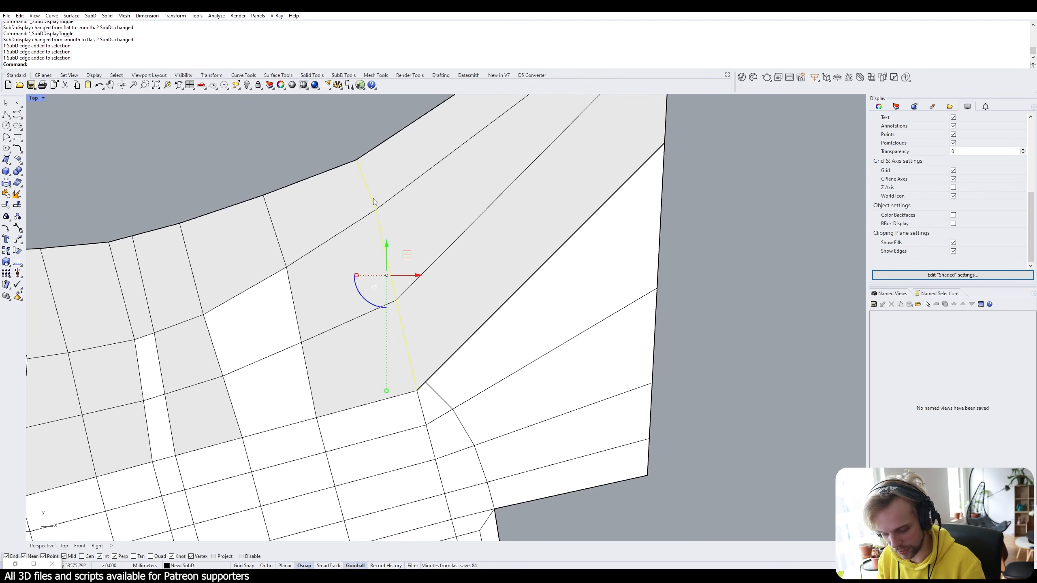
type("i")
key("Return")
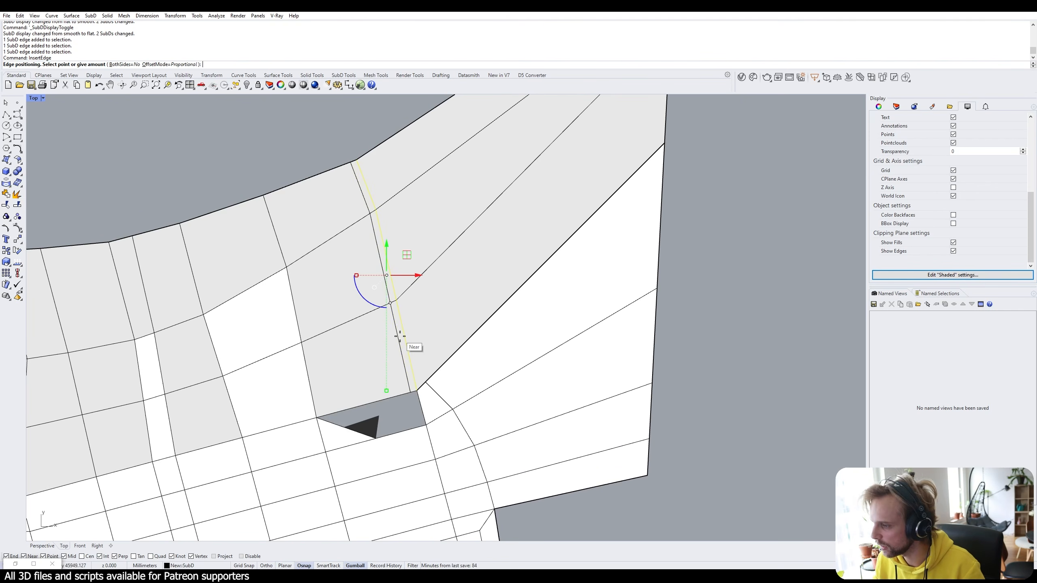
scroll(428, 396, "up", 4)
scroll(430, 388, "up", 6)
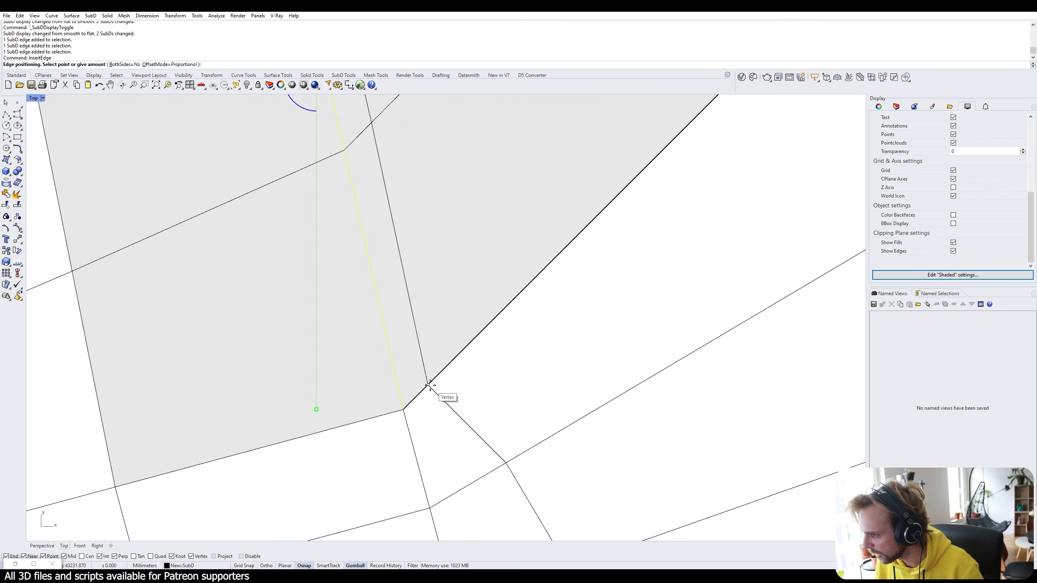
left_click(431, 384)
scroll(431, 384, "down", 8)
right_click_drag(431, 383, 472, 388)
scroll(452, 377, "up", 4)
scroll(464, 377, "down", 7)
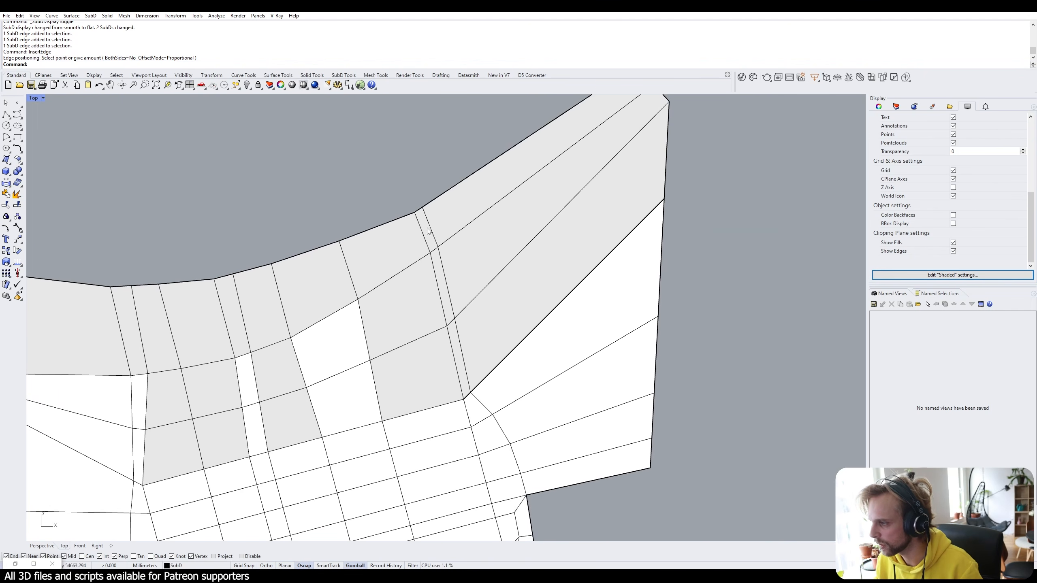
scroll(478, 387, "up", 5)
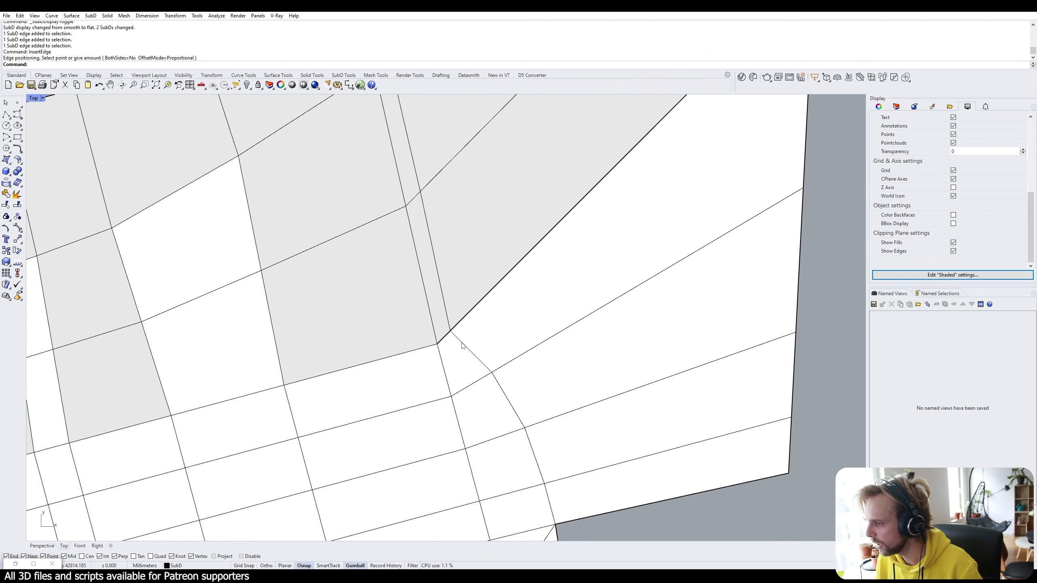
scroll(454, 343, "up", 2)
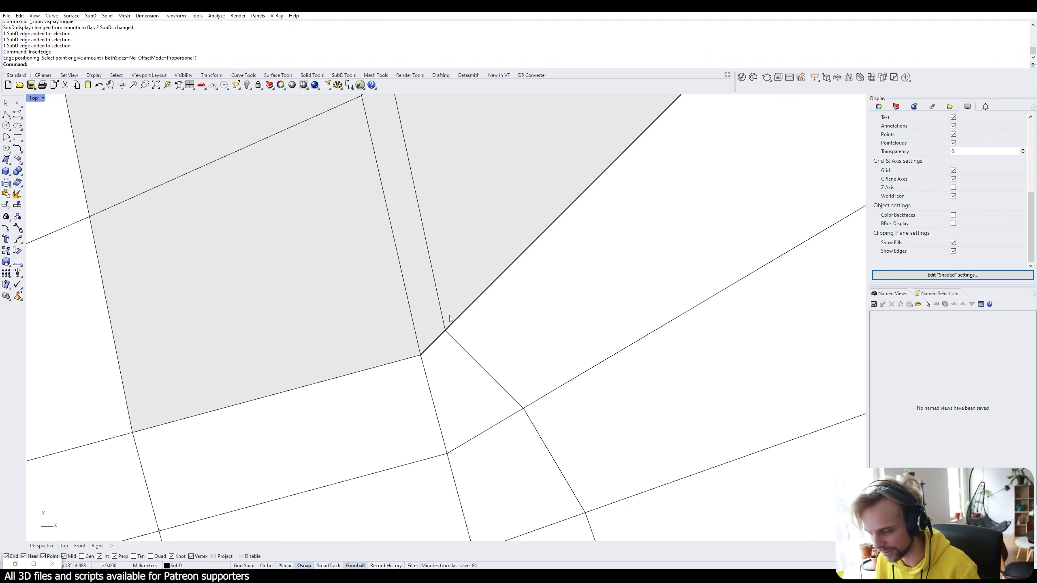
Check the diagonal corner edges, then set the viewport to Wireframe display.
left_click(457, 342, "ctrl+shift")
left_click(437, 288, "ctrl+shift")
left_click(437, 346, "ctrl+shift")
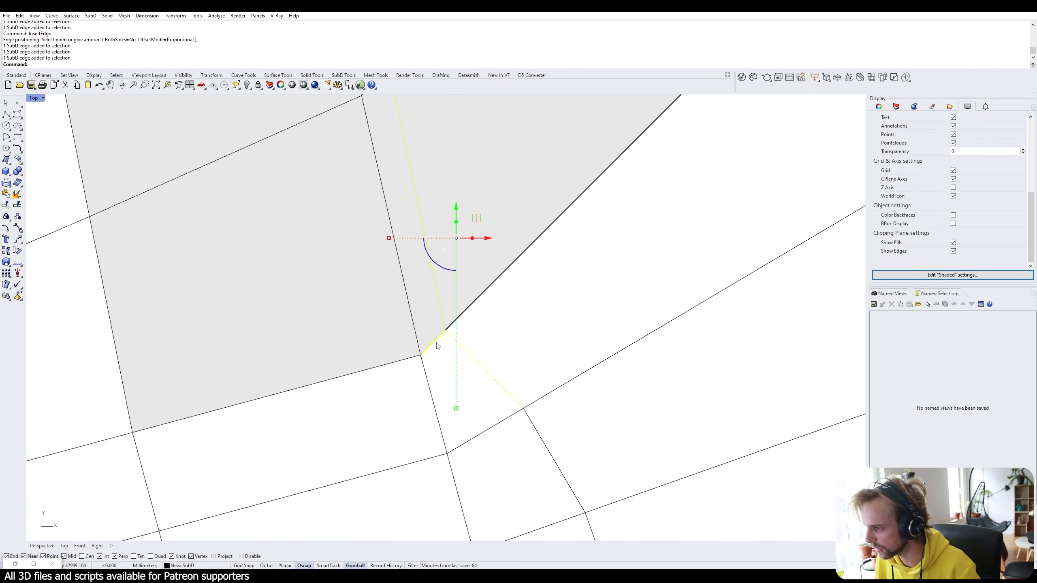
left_click(458, 323, "ctrl+shift")
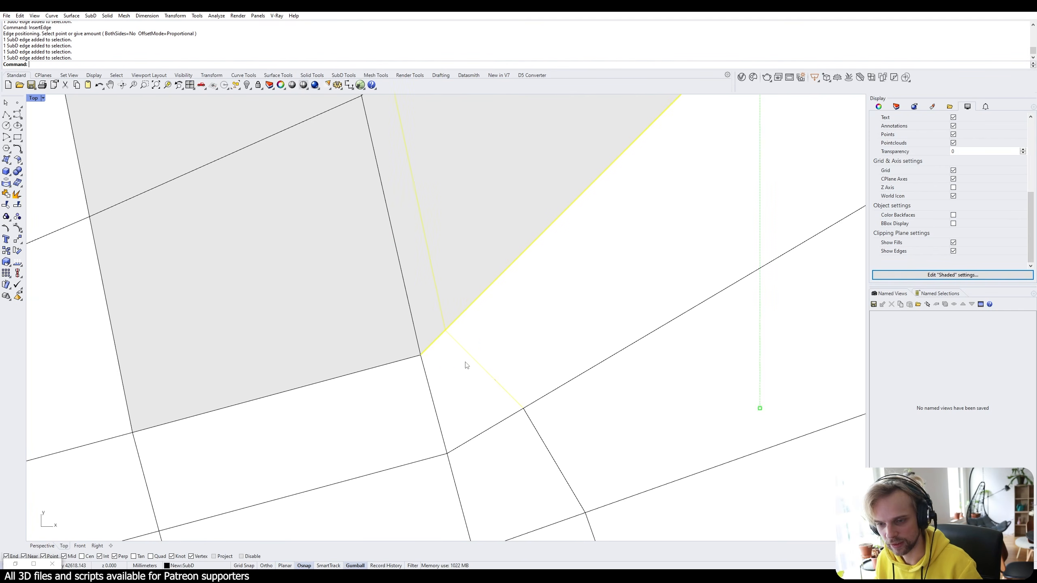
key("Escape")
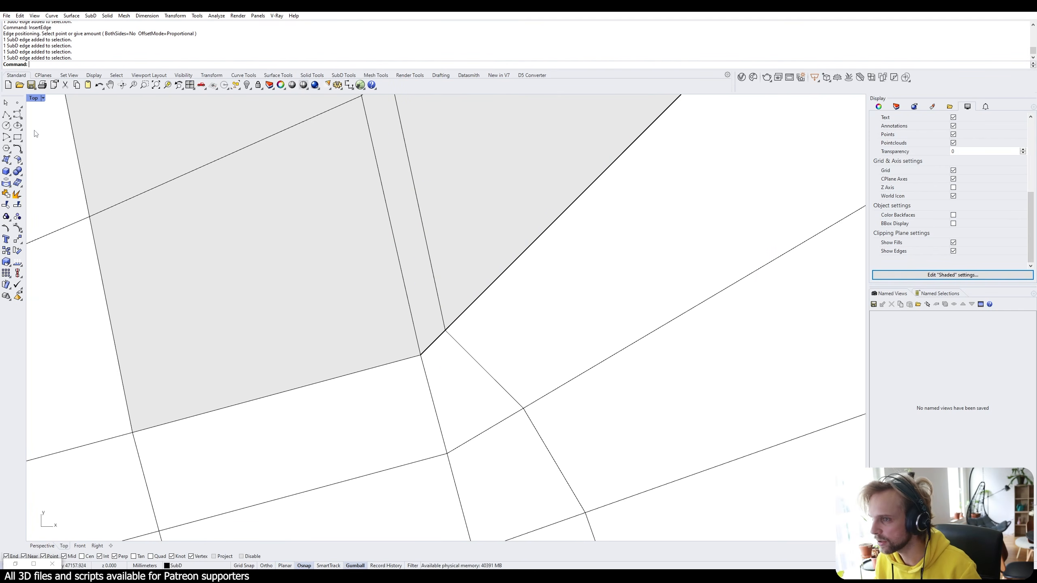
left_click(39, 98)
left_click(53, 128)
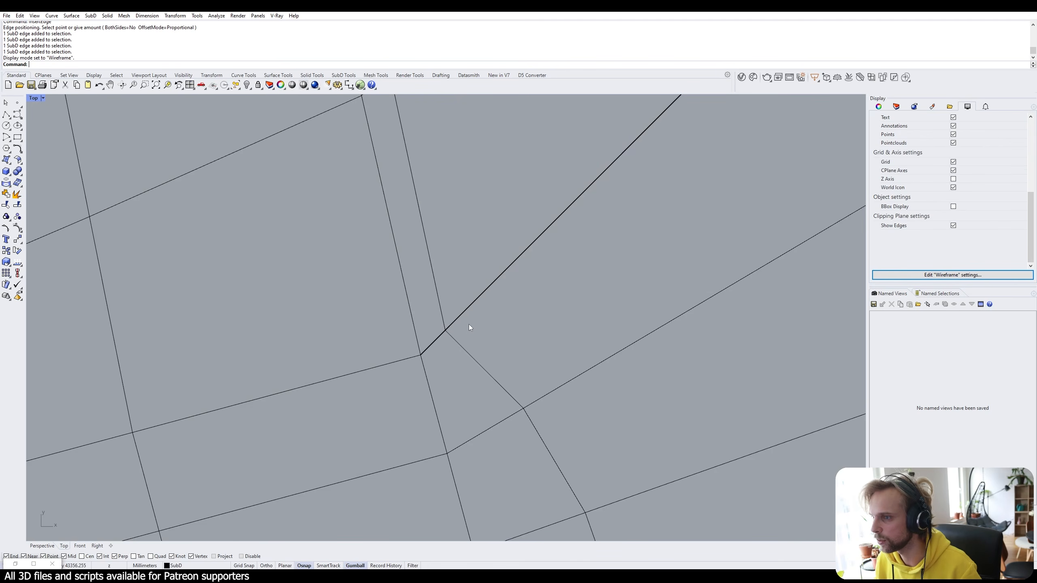
Stitch the two junction vertices into one, then preview the SubD smooth.
left_click_drag(424, 314, 485, 350, "ctrl+shift")
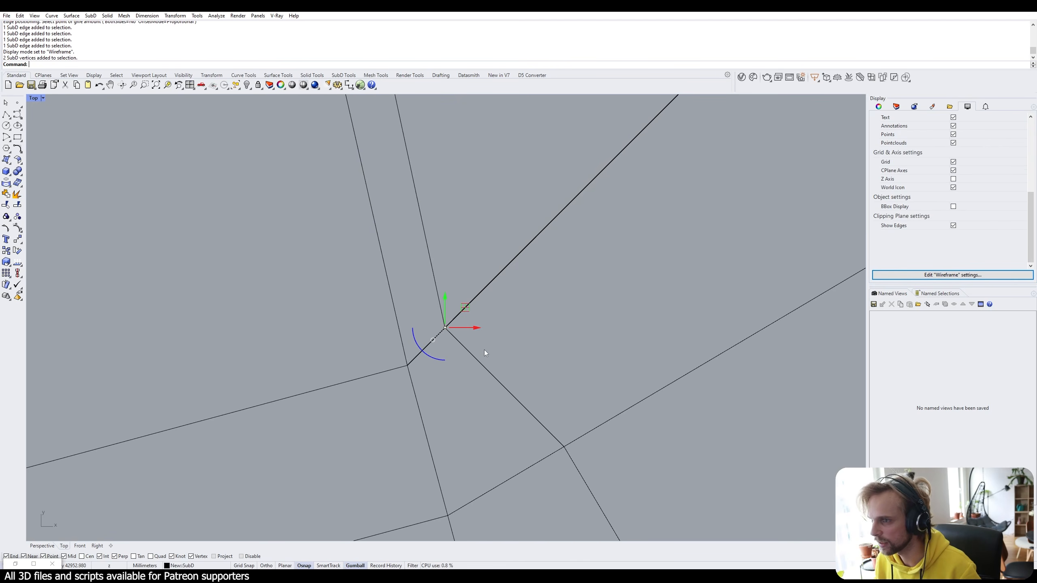
left_click(430, 323)
left_click_drag(418, 301, 472, 344, "ctrl+shift")
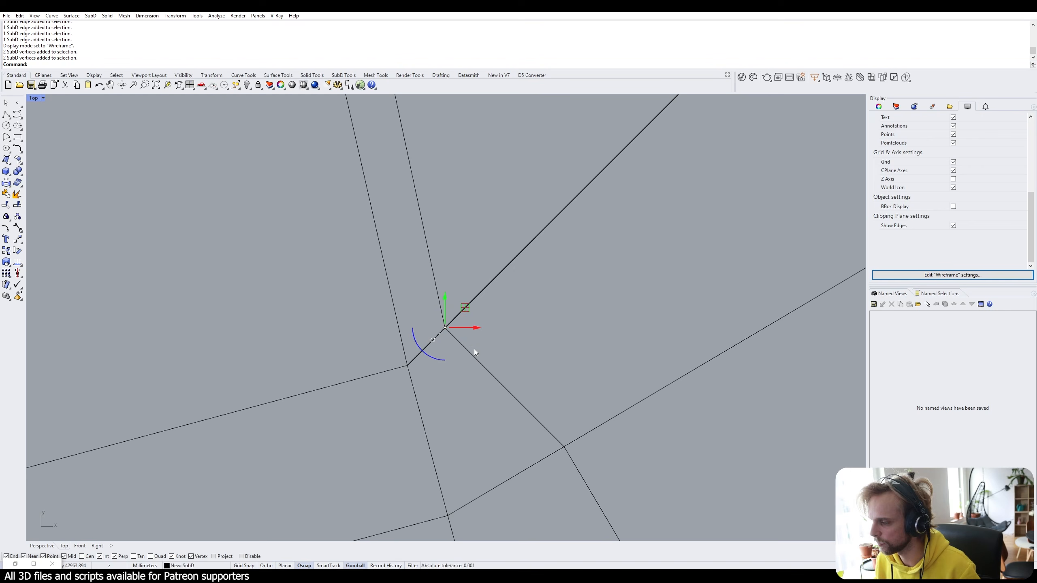
left_click(413, 289)
left_click_drag(413, 281, 506, 373, "ctrl+shift")
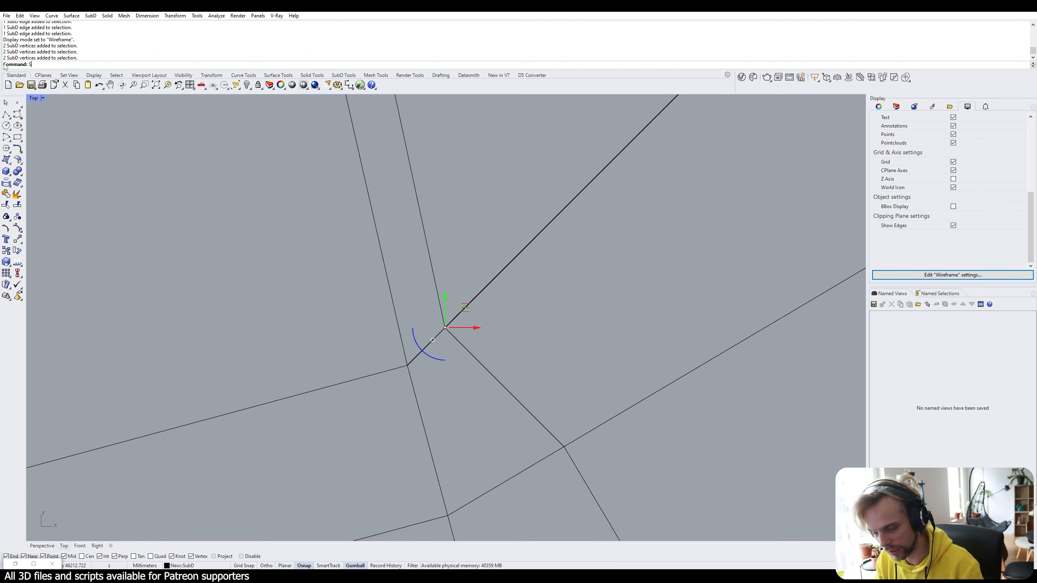
type("titch")
key("Return")
key("Return")
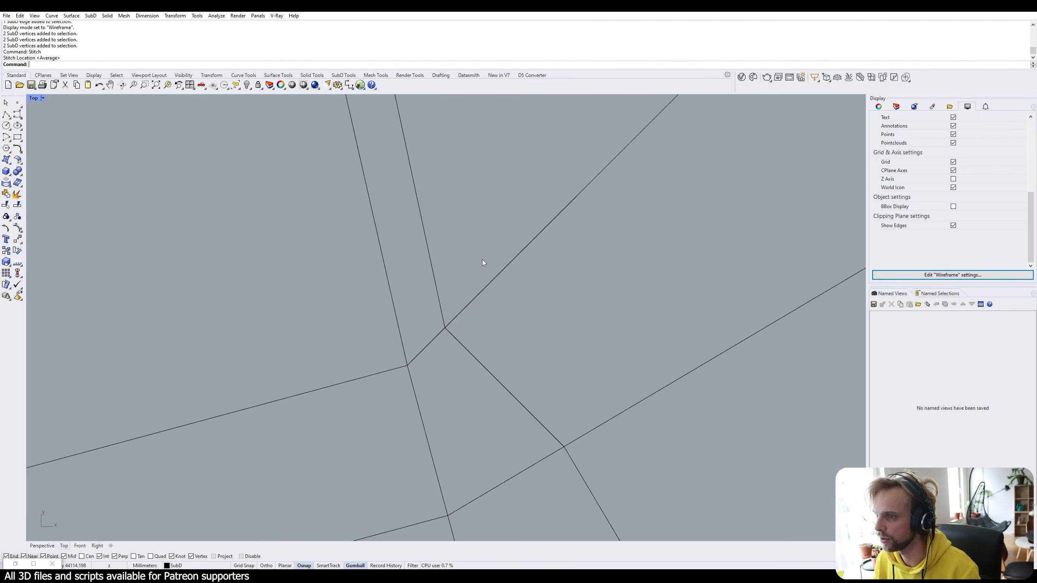
scroll(469, 187, "down", 3)
key("Tab")
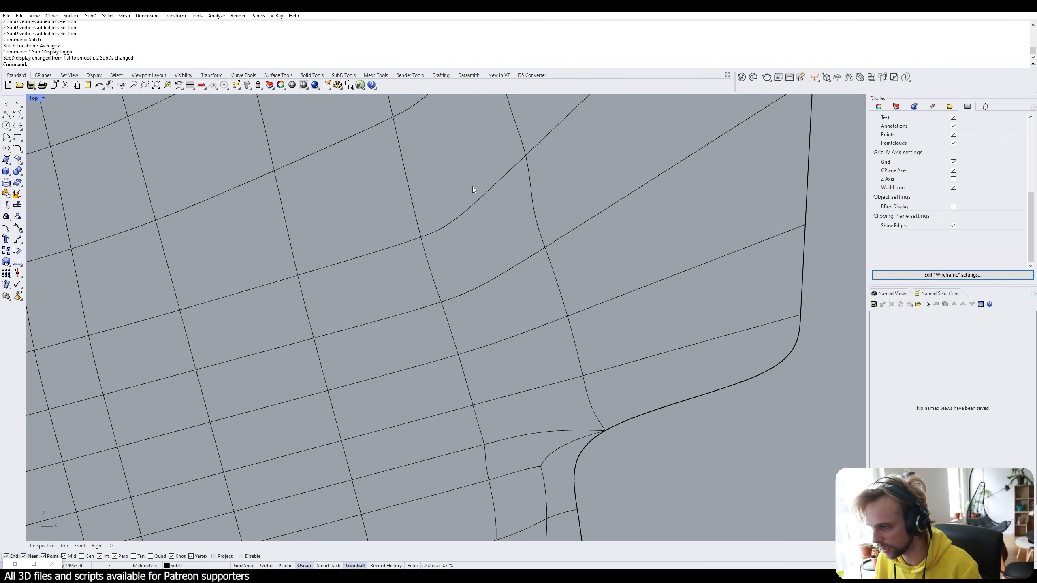
scroll(472, 188, "down", 5)
Return the SubD to flat display and delete the left SubD copy.
key("Tab")
key("Tab")
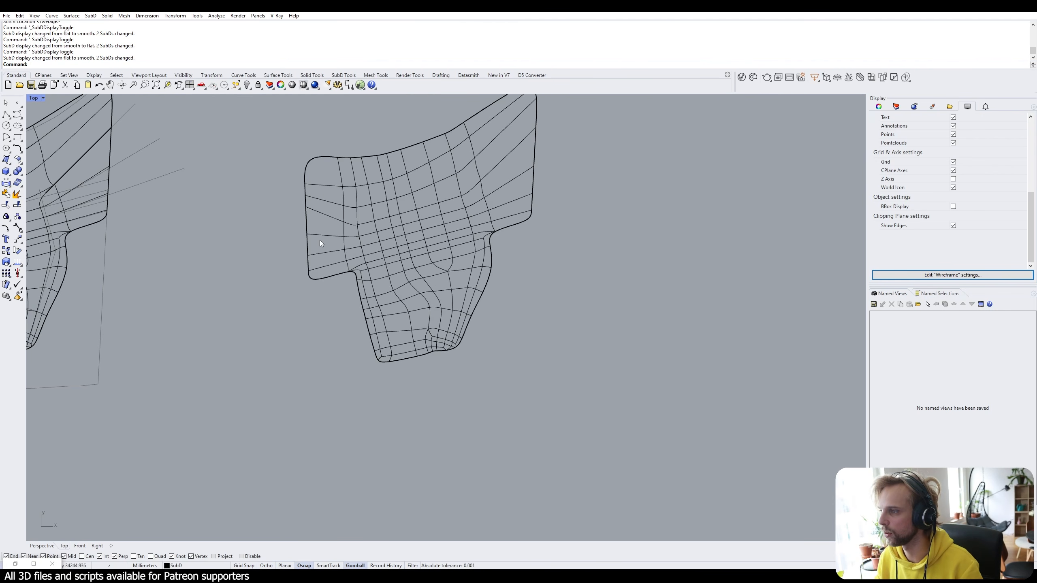
right_click_drag(372, 210, 473, 273)
key("Tab")
scroll(474, 273, "down", 2)
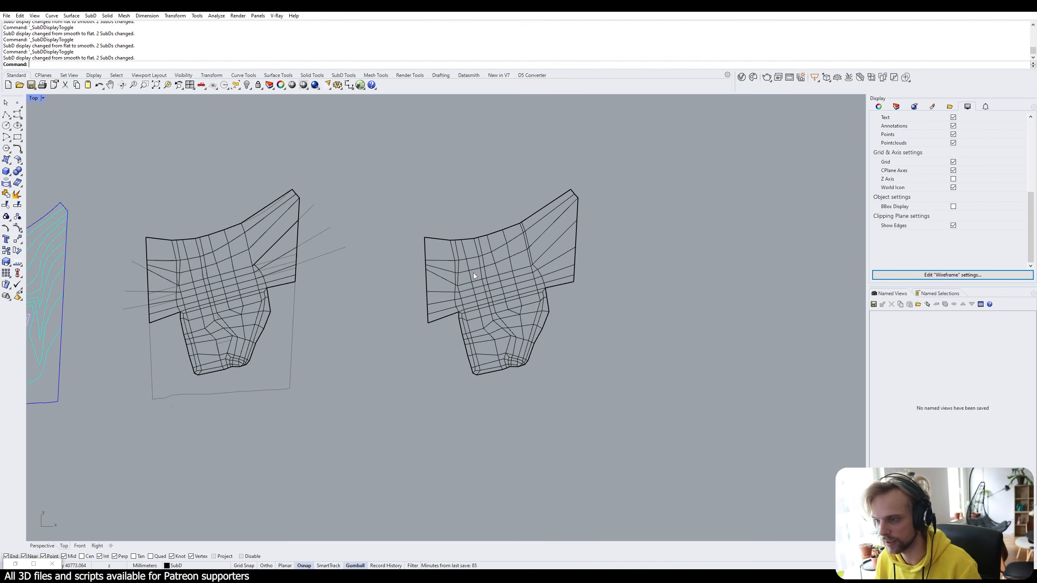
left_click(236, 242)
scroll(292, 188, "up", 5)
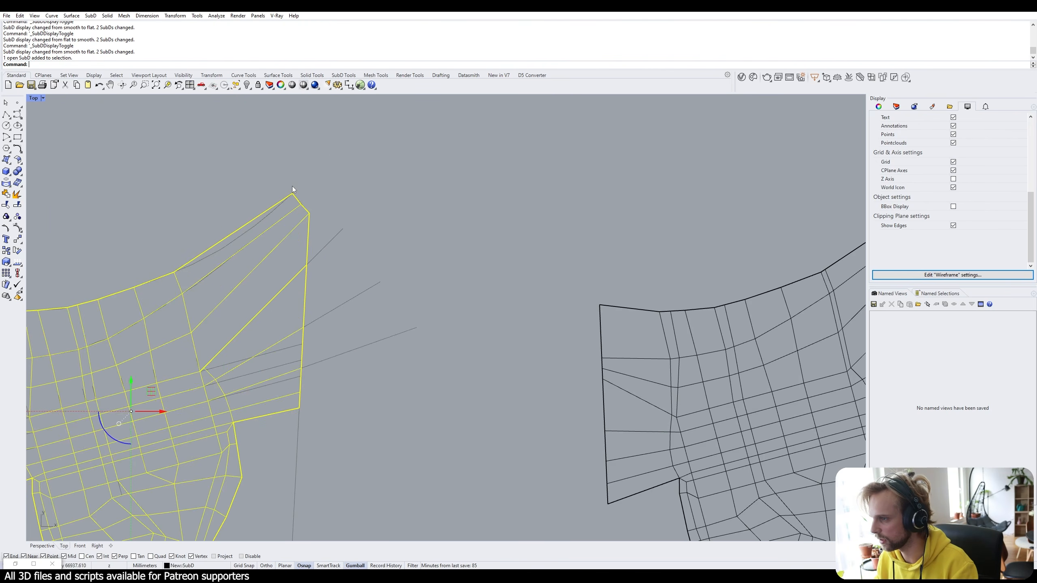
key("Delete")
scroll(343, 182, "down", 5)
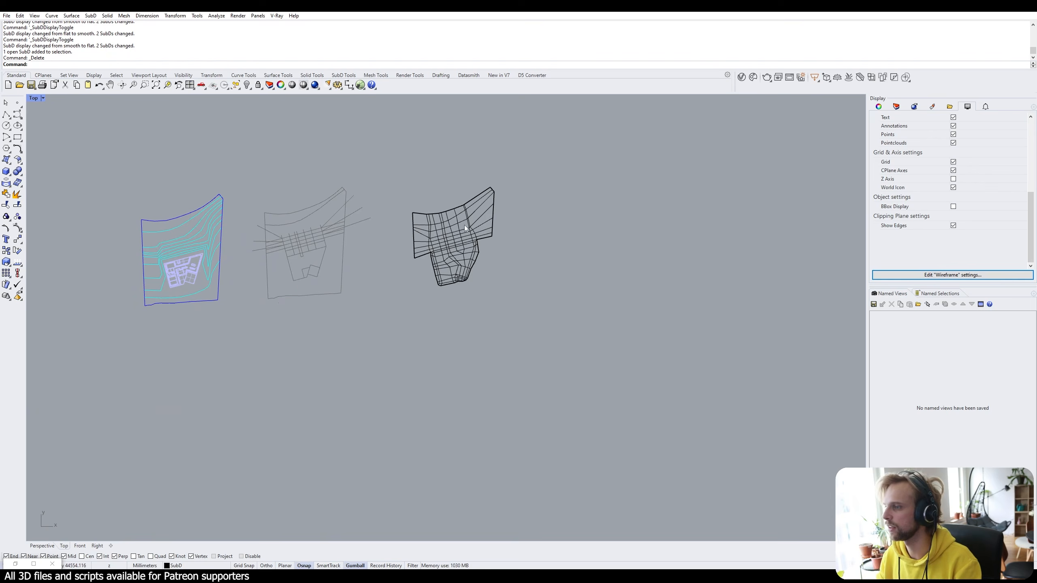
Move the remaining SubD back over the site curves.
left_click(474, 224)
type("m")
key("Return")
scroll(483, 172, "up", 5)
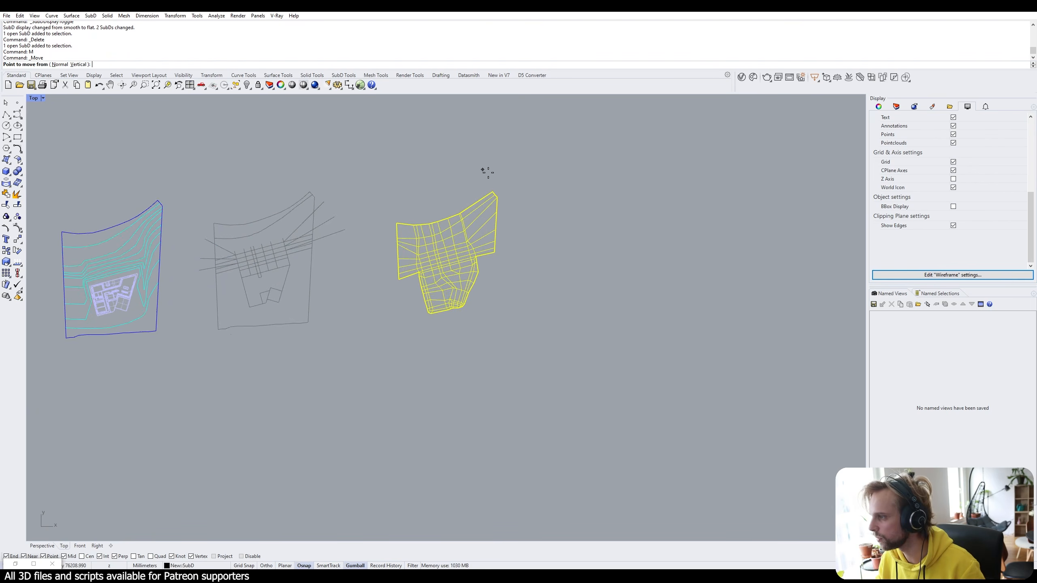
left_click(488, 211)
left_click(151, 208)
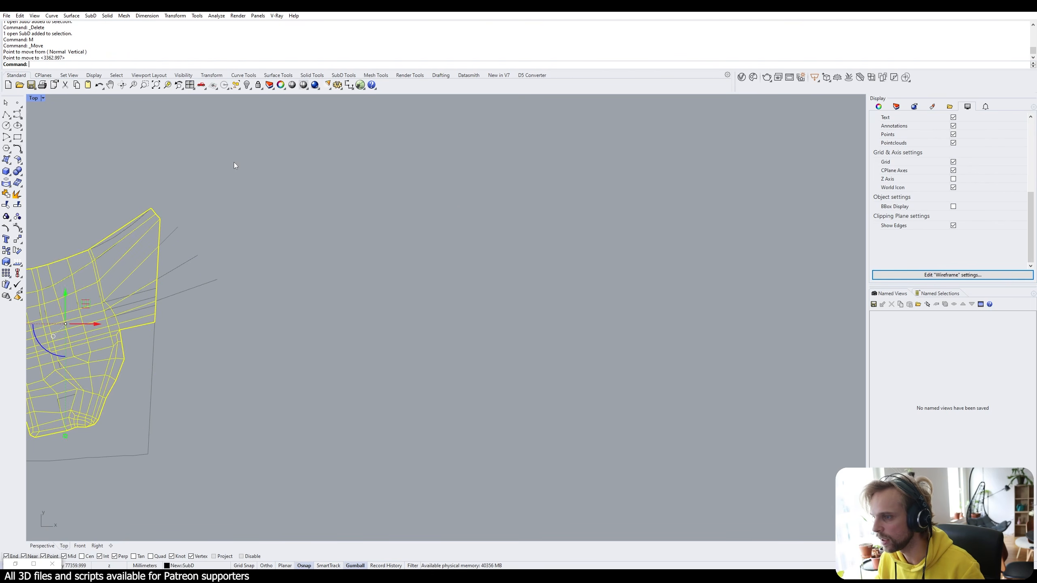
key("Escape")
scroll(234, 163, "down", 3)
right_click_drag(234, 164, 405, 188)
scroll(319, 263, "up", 6)
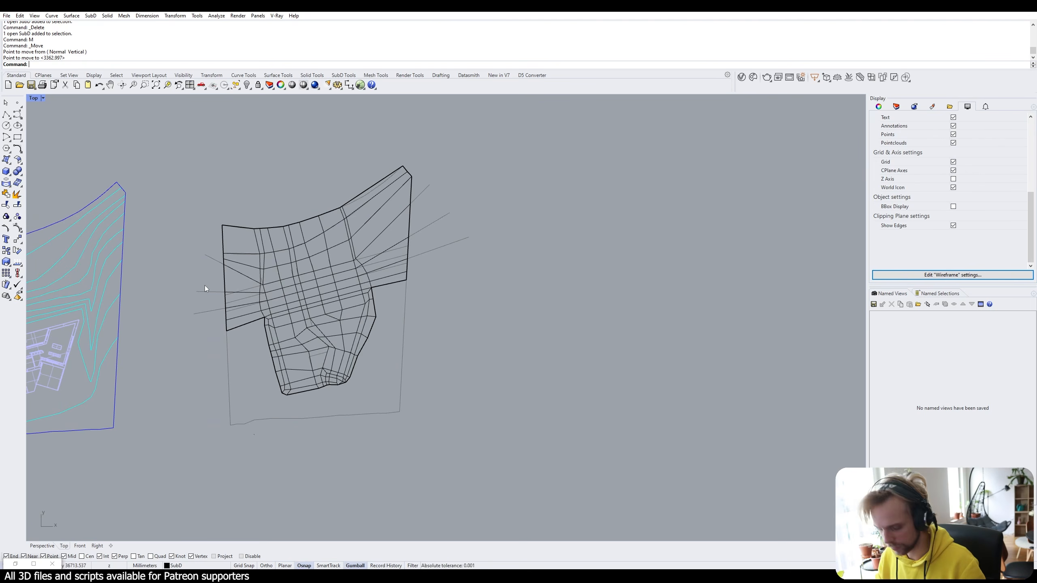
Unlock the locked guide lines with UnlockSelected and delete them all.
type("nlo")
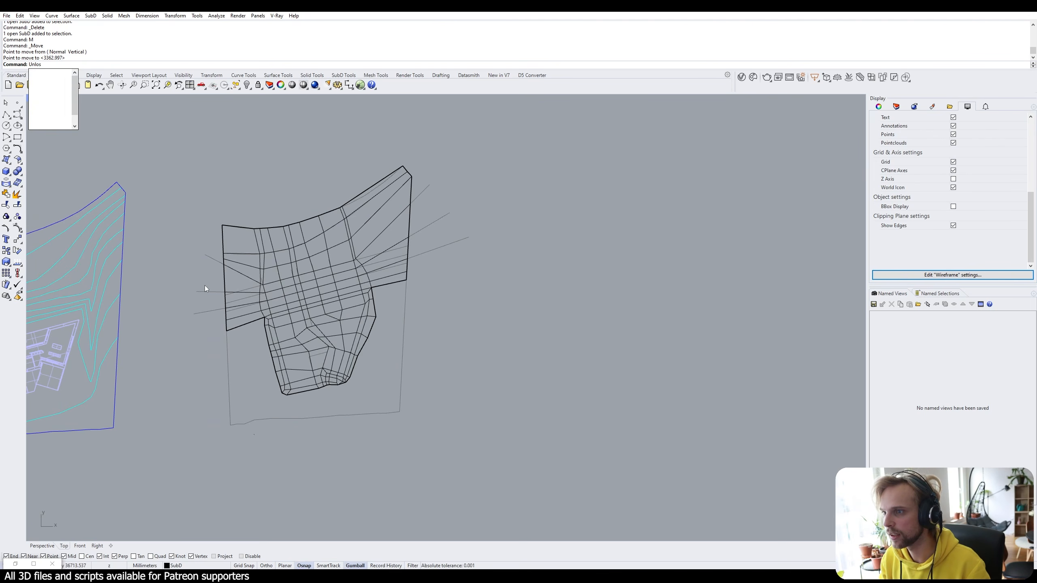
type("ck")
key("Down")
key("Return")
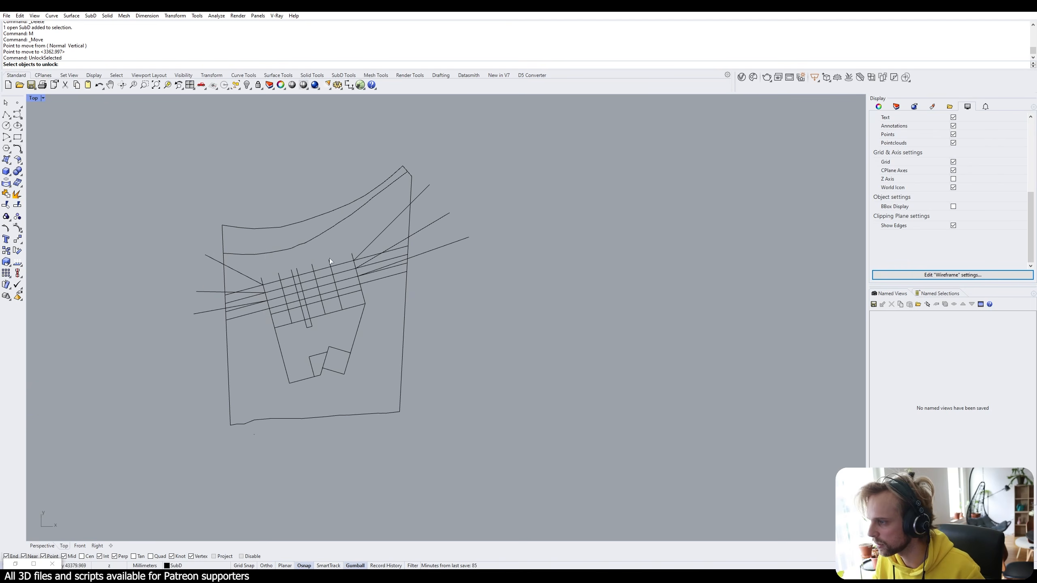
left_click_drag(483, 302, 430, 153)
left_click_drag(211, 360, 202, 240)
key("Return")
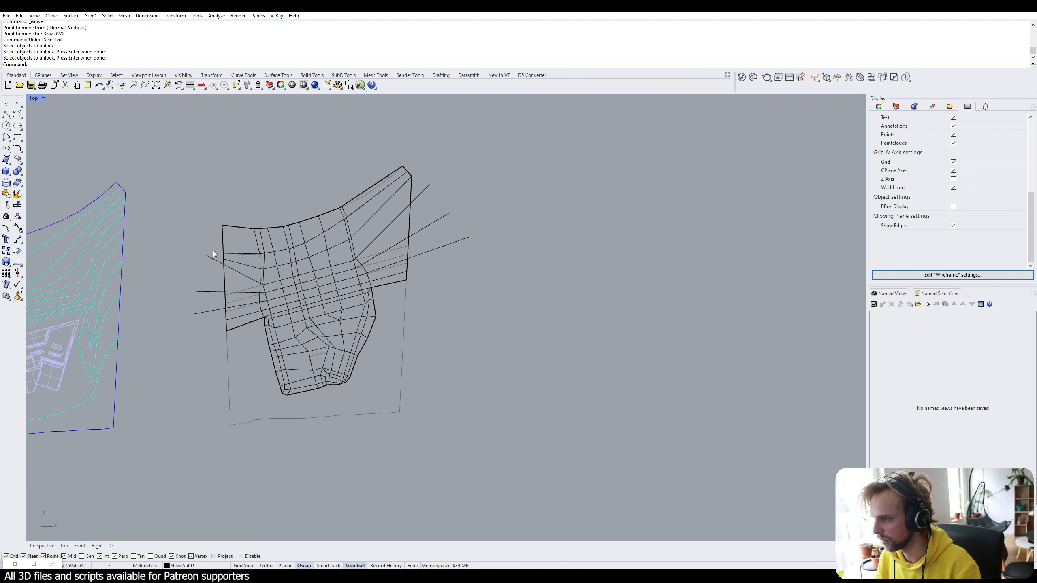
key("Delete")
left_click_drag(501, 282, 425, 165)
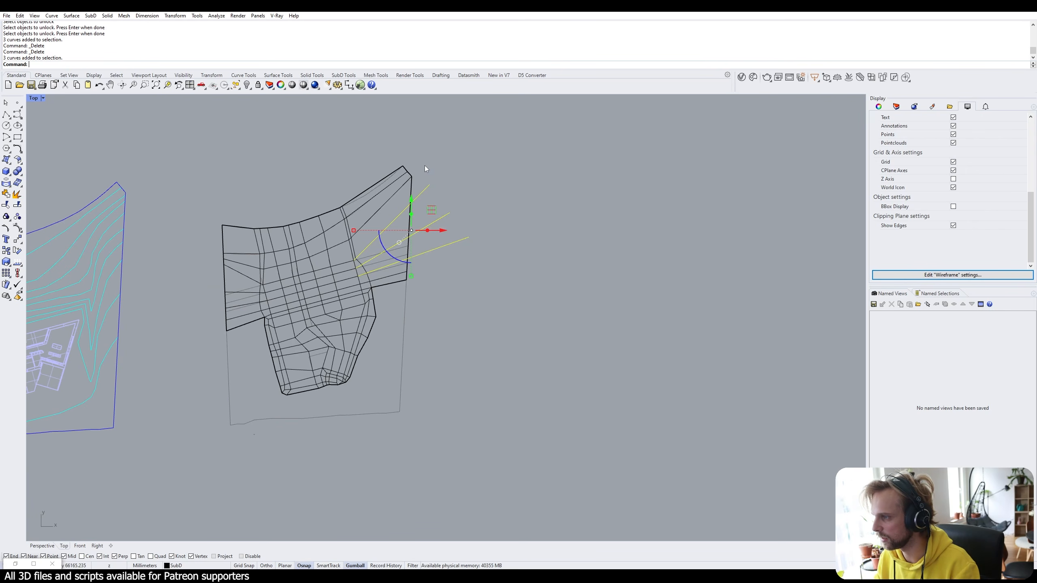
key("ctrl+shift+l")
key("Return")
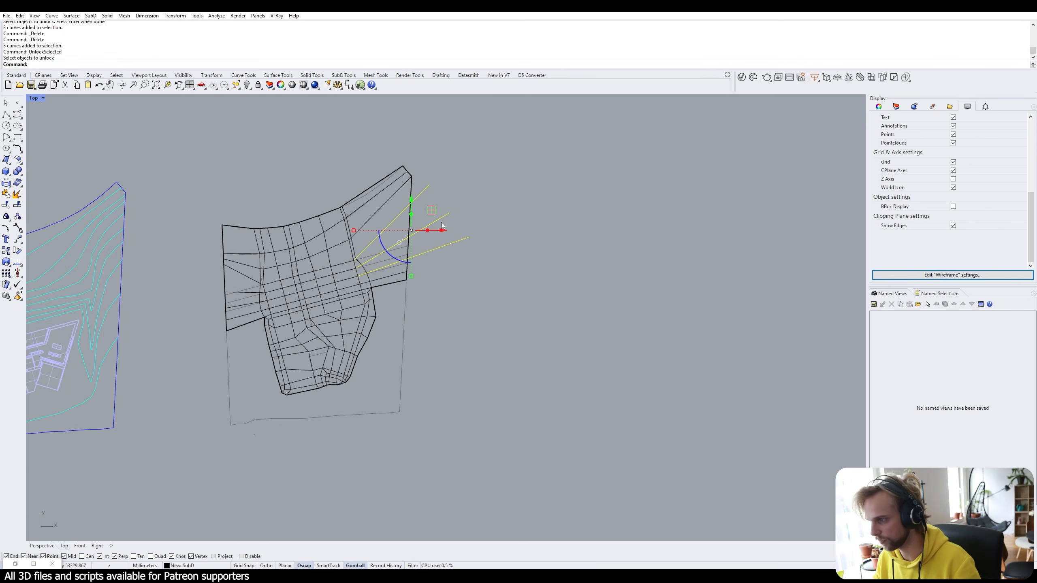
key("Delete")
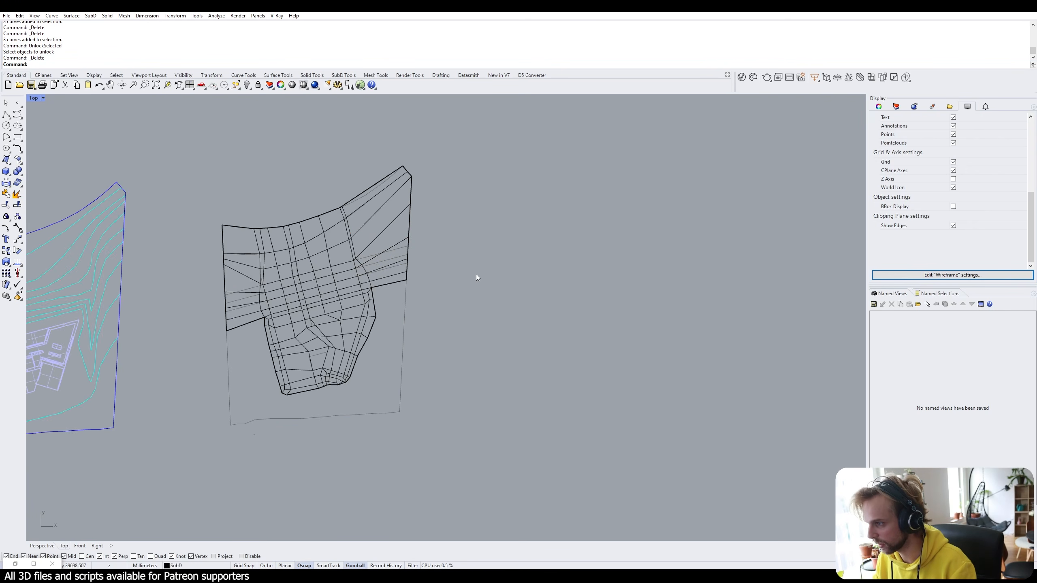
Set the viewport to Shaded and check the SubD beside the contours and building.
left_click(32, 98)
left_click(49, 132)
scroll(355, 281, "down", 2)
scroll(353, 283, "up", 4)
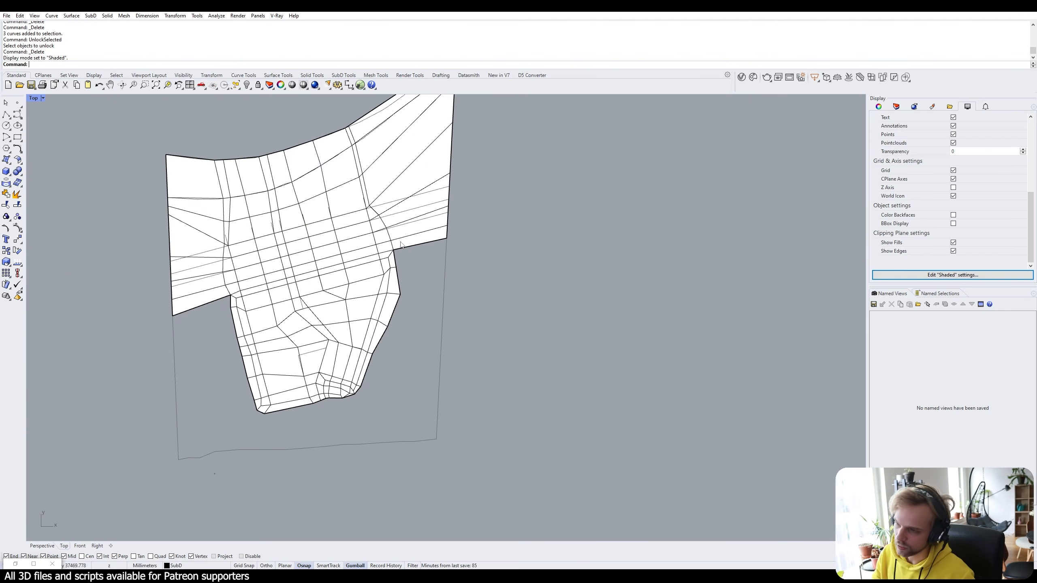
right_click_drag(322, 183, 389, 208)
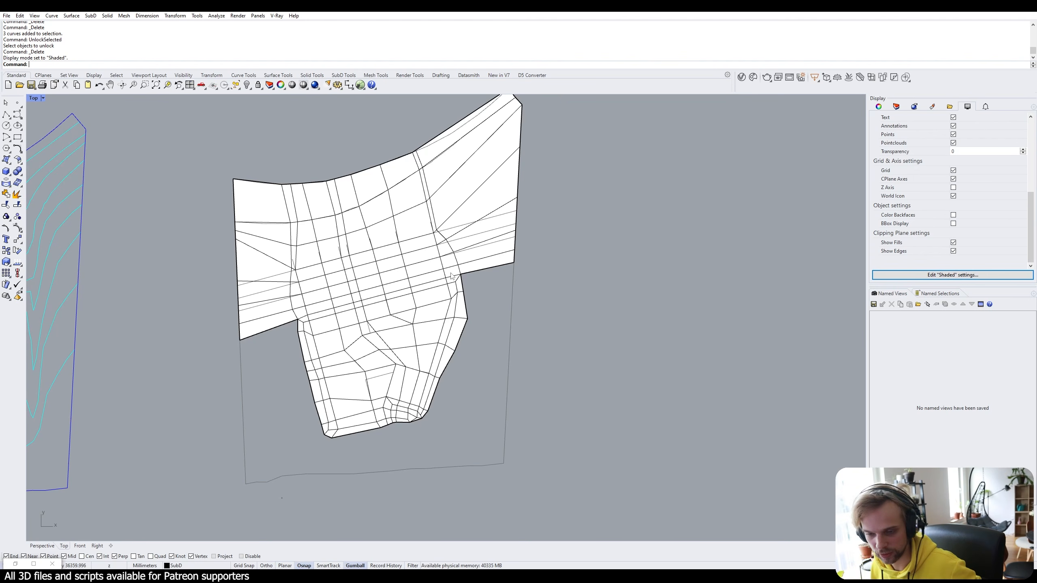
right_click_drag(226, 327, 514, 315)
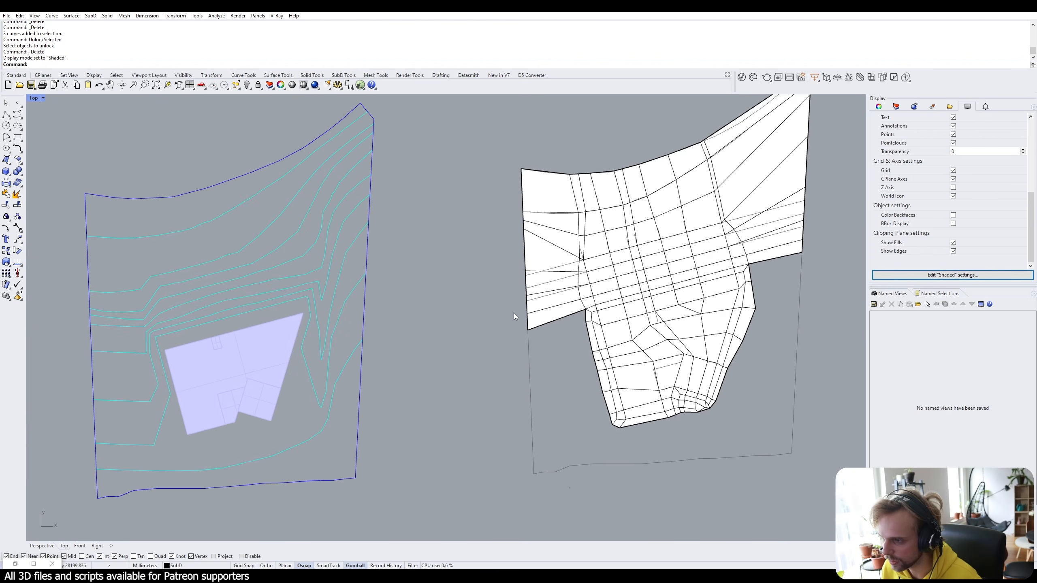
right_click_drag(542, 245, 456, 248)
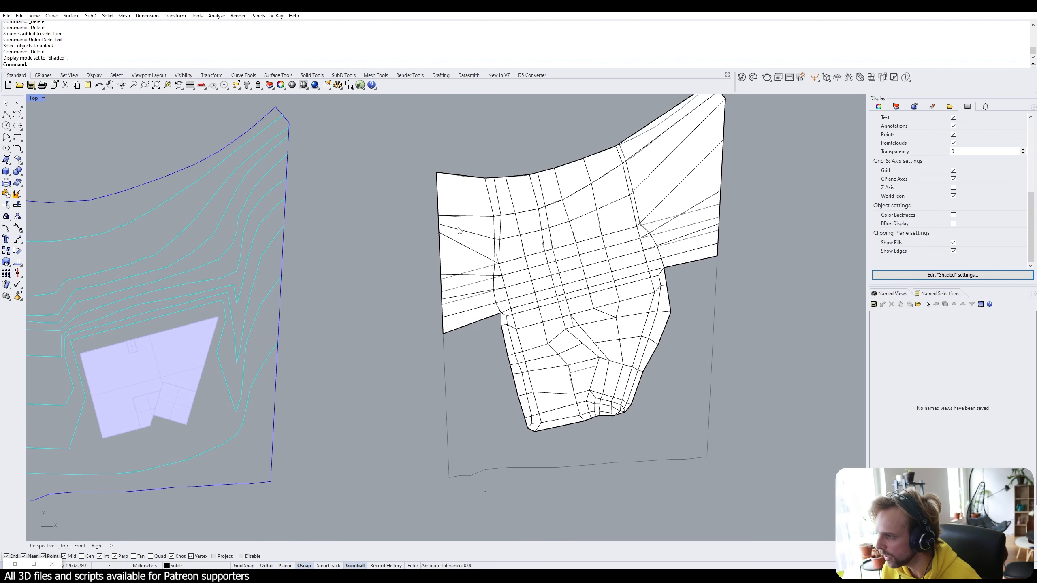
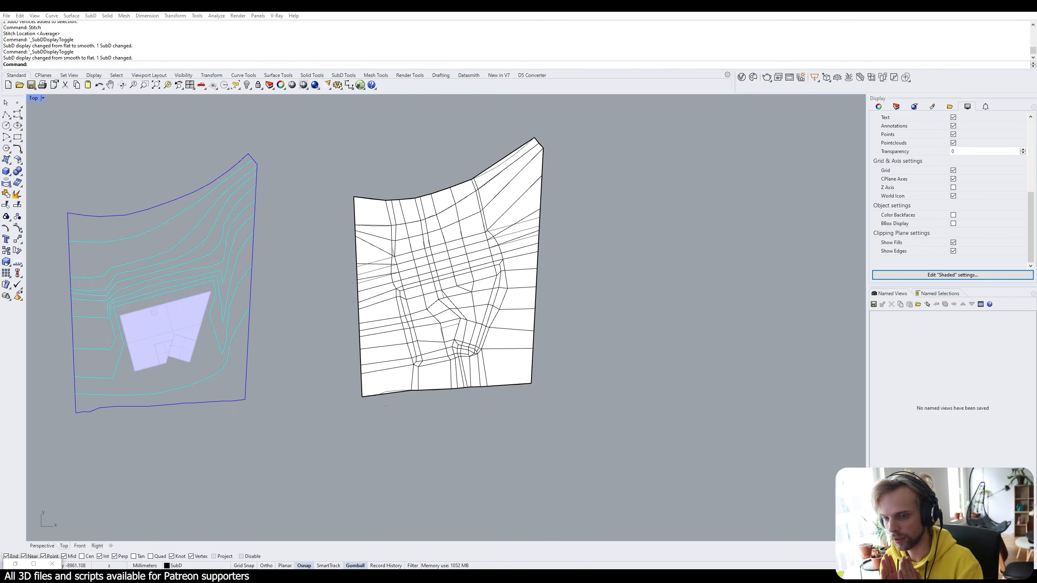
Move the SubD terrain off to the right to uncover the curves hidden beneath it.
left_click(443, 255)
scroll(442, 255, "down", 6)
scroll(361, 322, "up", 8)
left_click(409, 303)
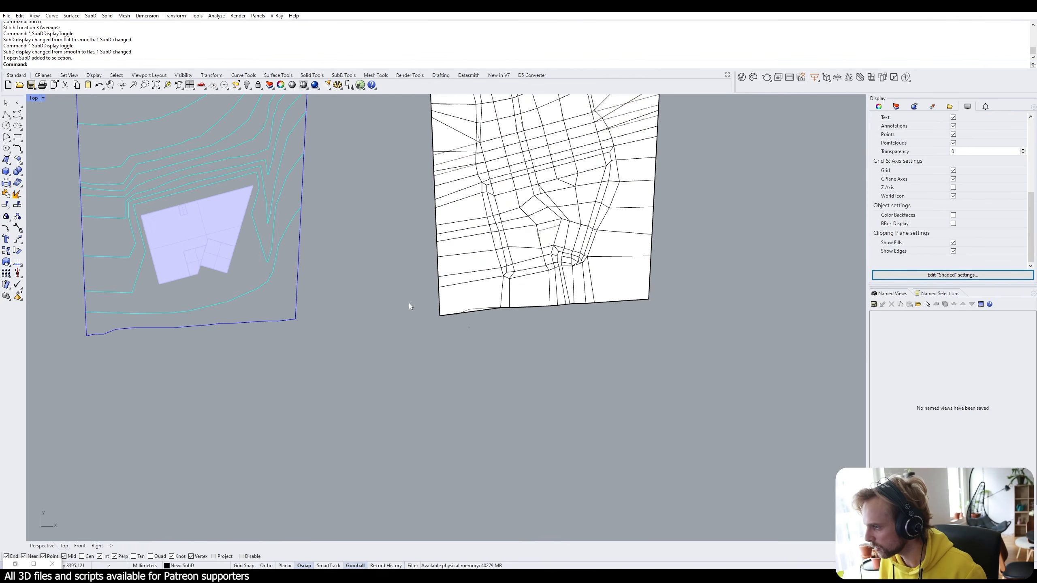
right_click_drag(408, 303, 277, 507)
scroll(541, 222, "up", 12)
scroll(449, 156, "up", 6)
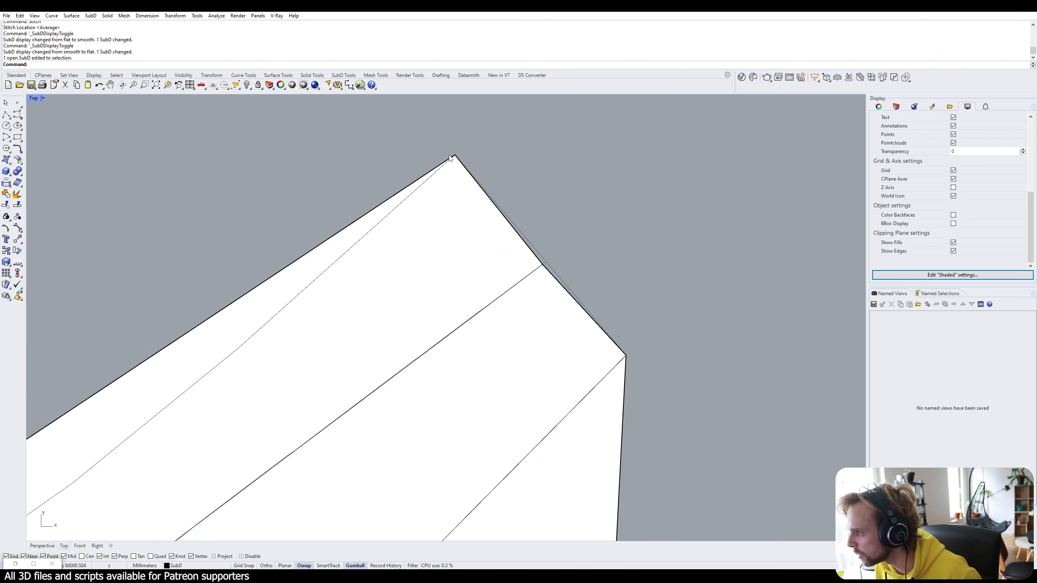
scroll(450, 158, "down", 2)
scroll(452, 155, "up", 6)
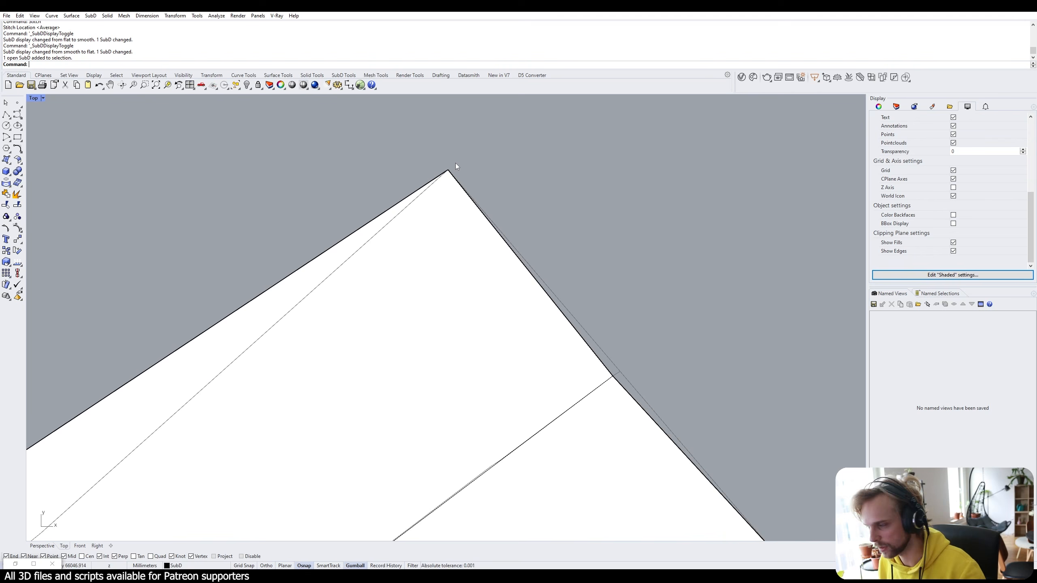
scroll(449, 174, "down", 15)
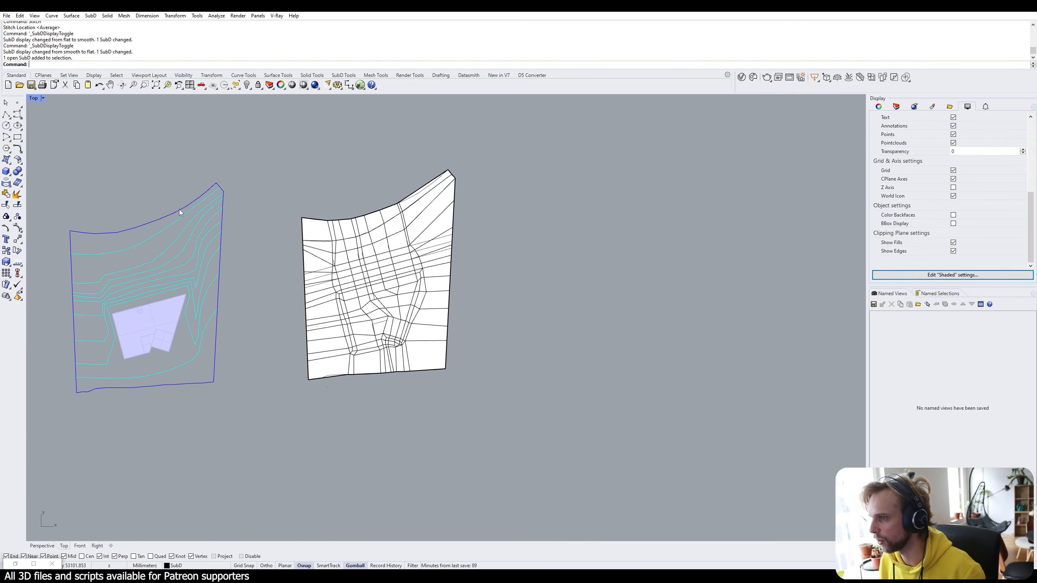
scroll(262, 172, "up", 8)
scroll(262, 173, "up", 5)
scroll(274, 146, "down", 13)
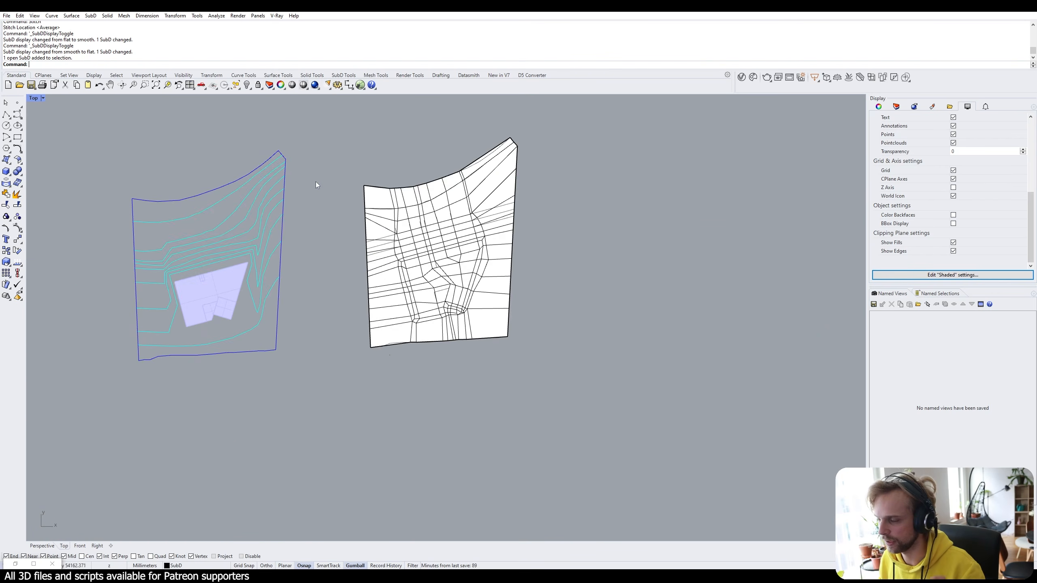
left_click(422, 196)
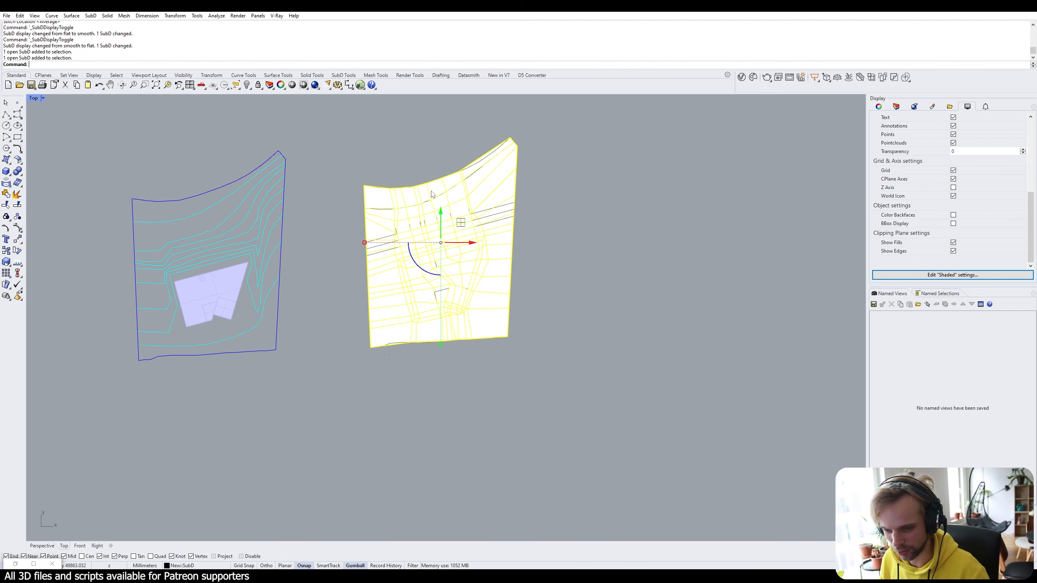
left_click_drag(466, 243, 704, 258)
left_click(539, 237)
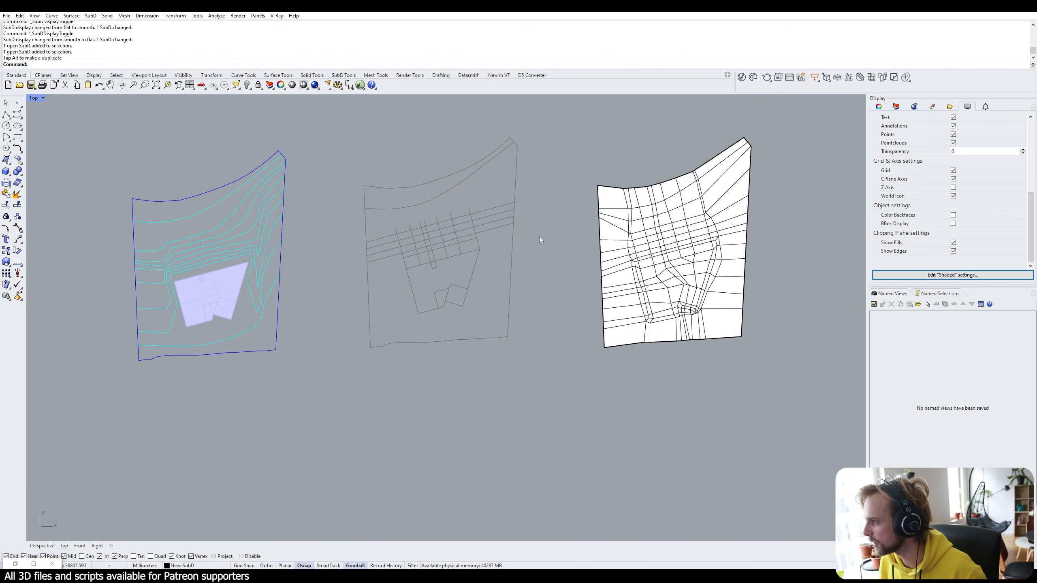
Unlock the 34 hidden guide curves with UnlockSelected, delete them, and move the SubD back.
type("UnlockSelected")
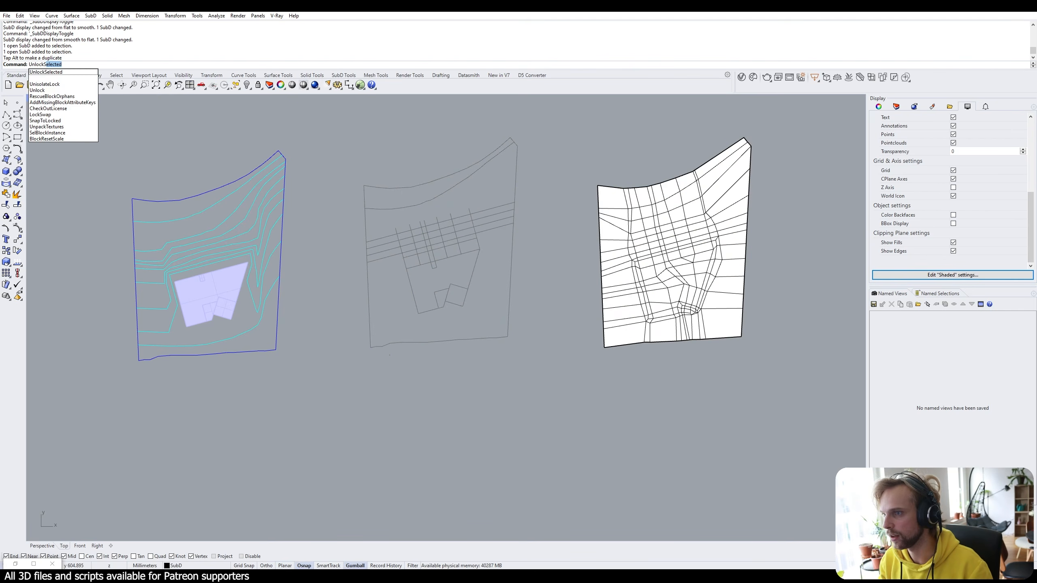
key("Return")
left_click_drag(538, 354, 310, 110)
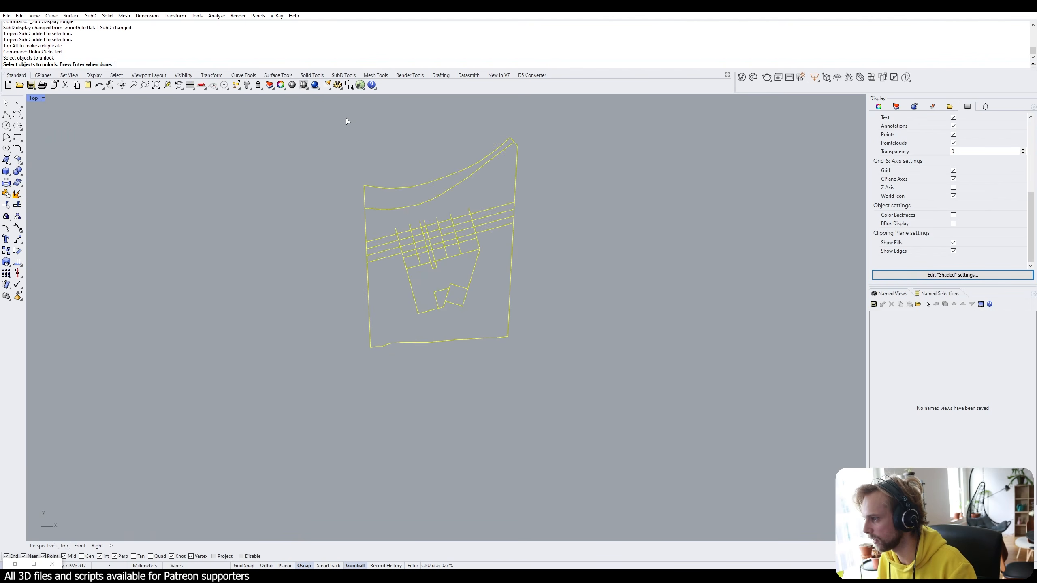
key("Return")
left_click_drag(531, 361, 356, 128)
key("Delete")
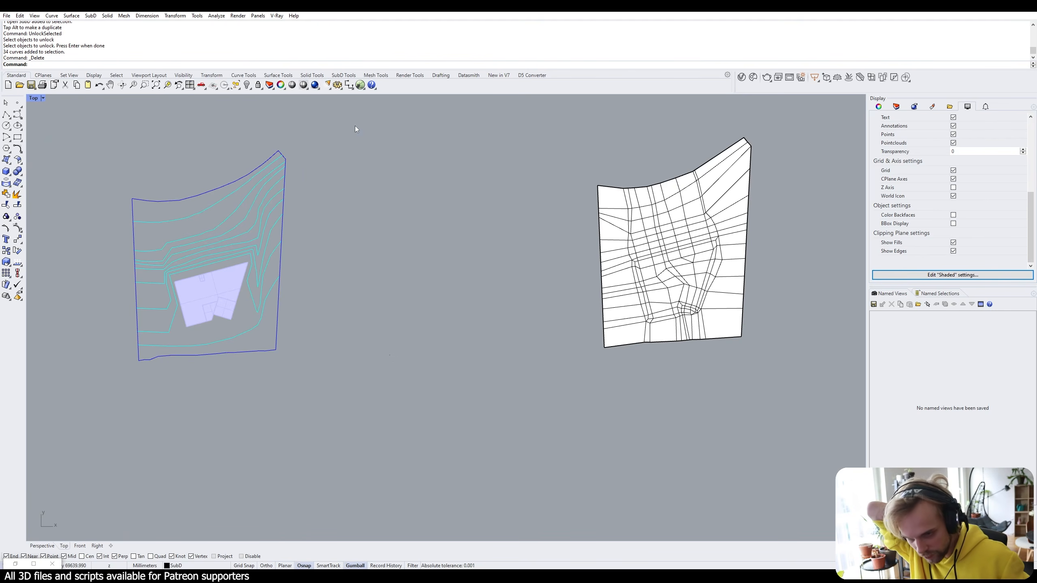
left_click_drag(699, 262, 418, 263)
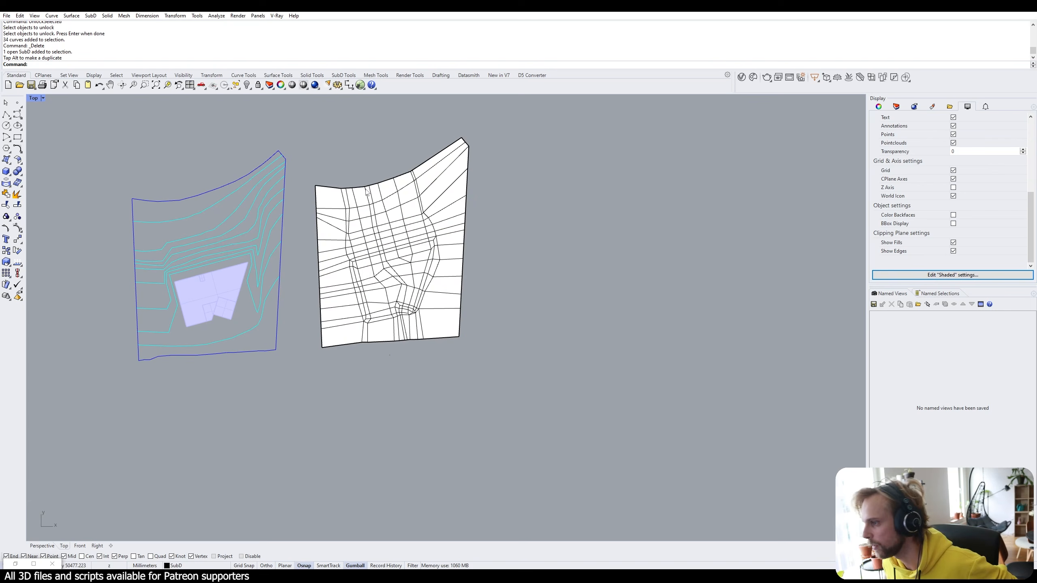
scroll(369, 149, "up", 3)
left_click(319, 219, "ctrl+shift")
right_click_drag(335, 308, 351, 251)
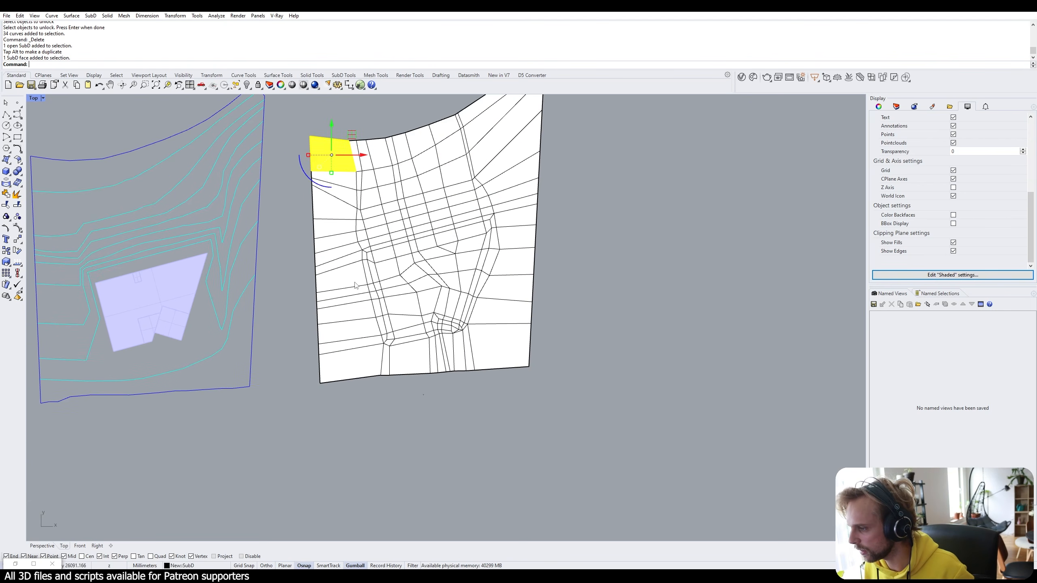
left_click(361, 373, "ctrl+shift")
scroll(352, 344, "up", 4)
double_click(360, 343, "ctrl+shift")
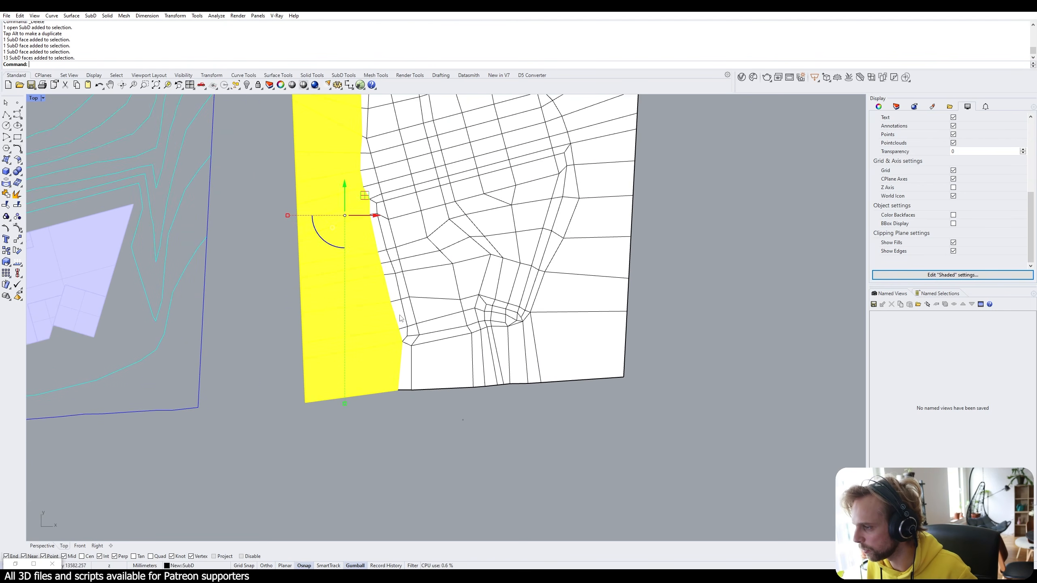
scroll(399, 314, "down", 6)
key("Escape")
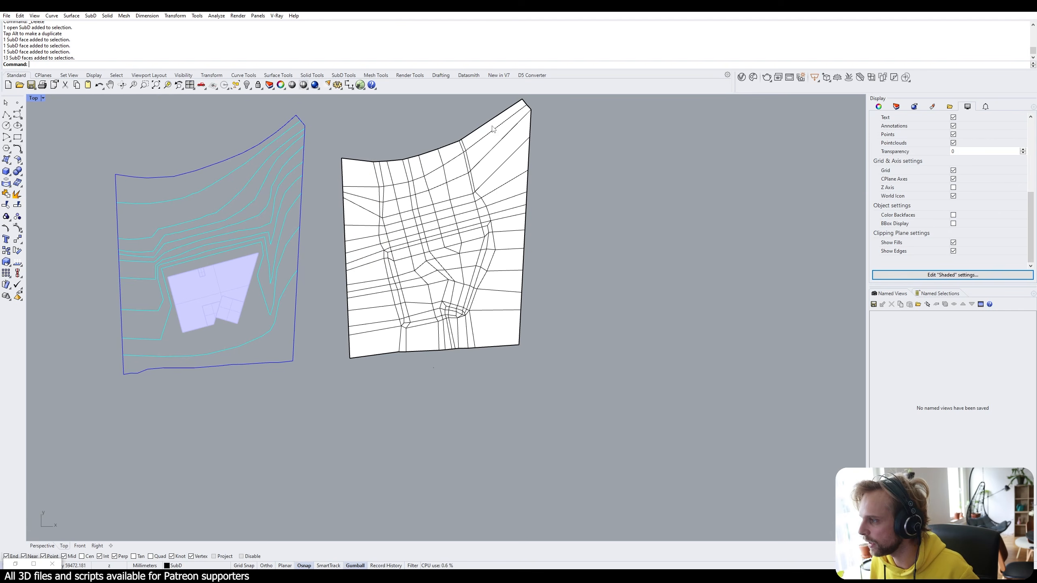
left_click(495, 129, "ctrl+shift")
left_click(491, 343, "ctrl+shift")
double_click(500, 300, "ctrl+shift")
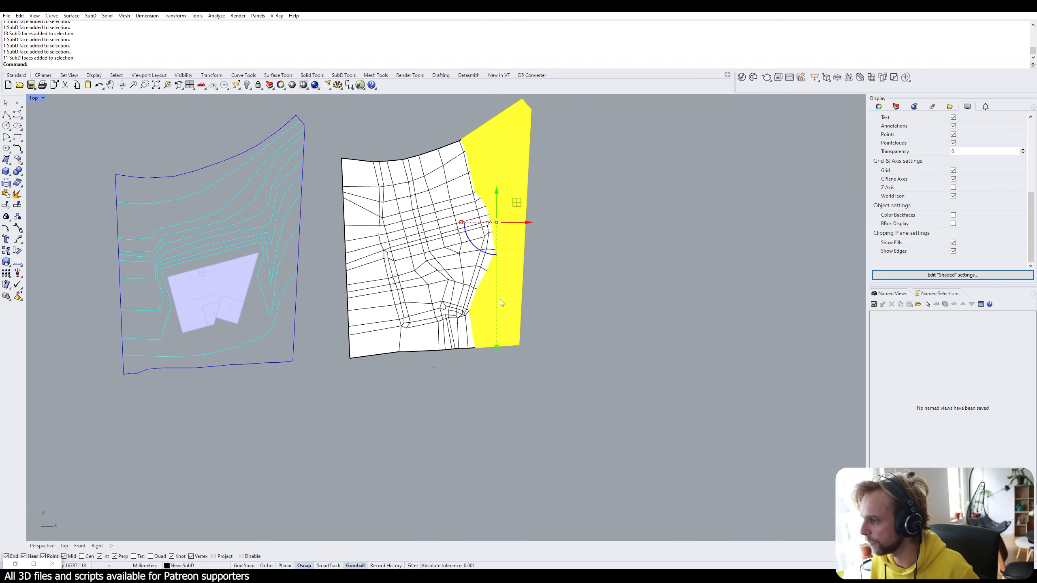
key("Escape")
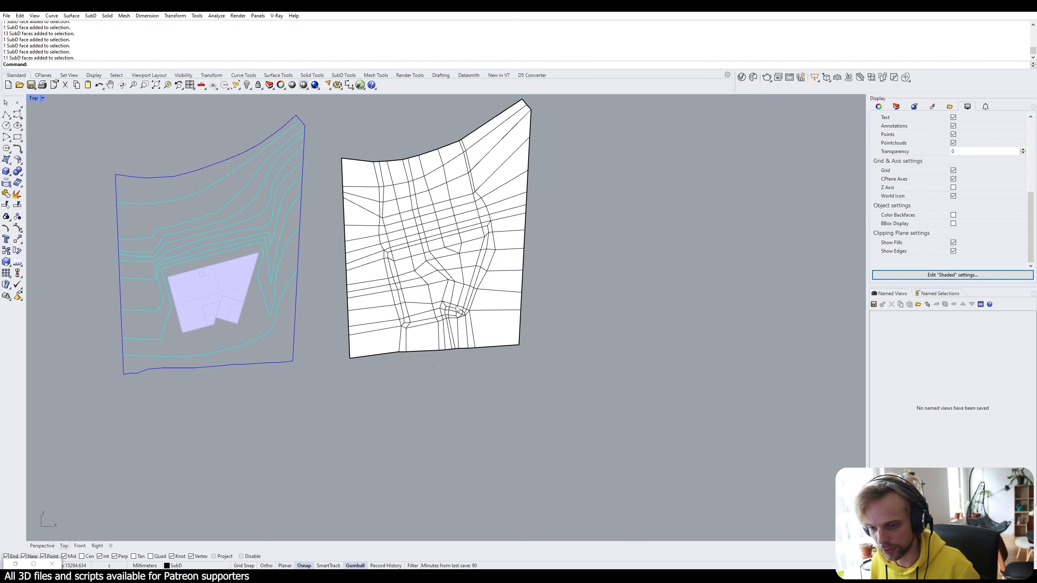
left_click(501, 232)
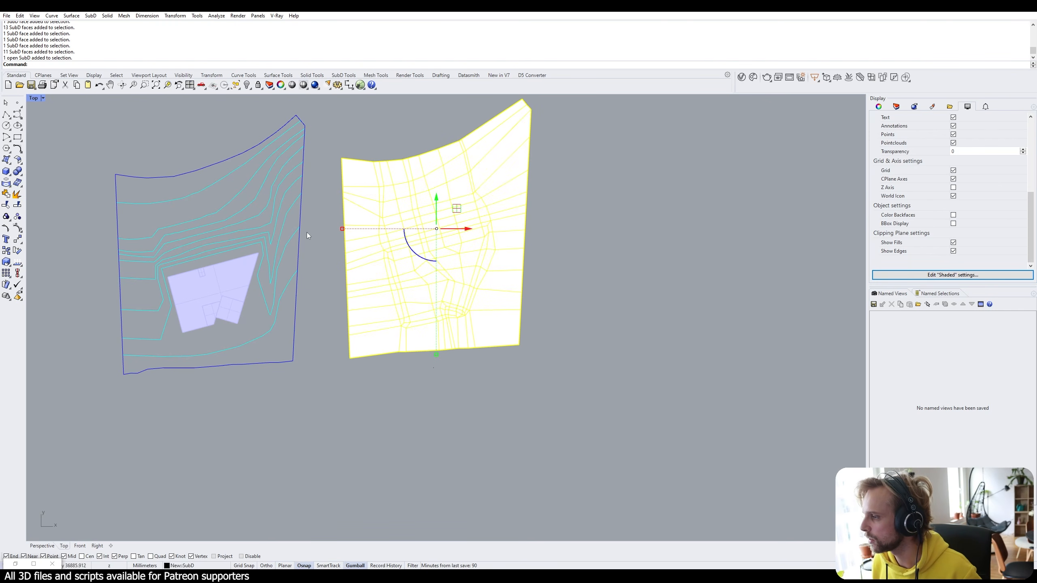
Maximize the Perspective view and orbit to a top-down view of the SubD terrain and building.
double_click(33, 98)
double_click(456, 98)
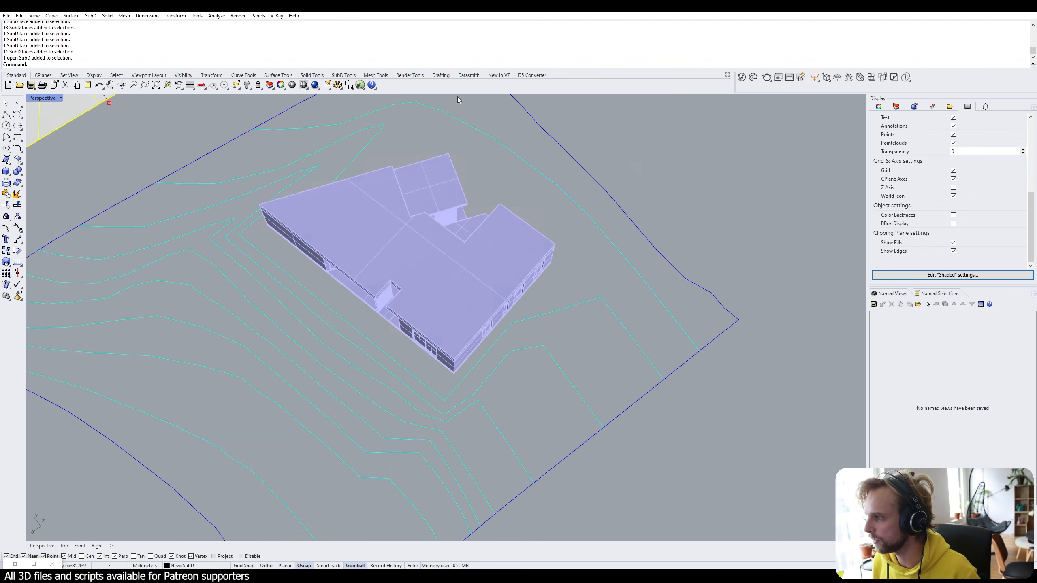
right_click_drag(456, 163, 359, 171)
left_click(321, 253)
scroll(310, 261, "up", 6)
right_click_drag(310, 261, 427, 224, "shift")
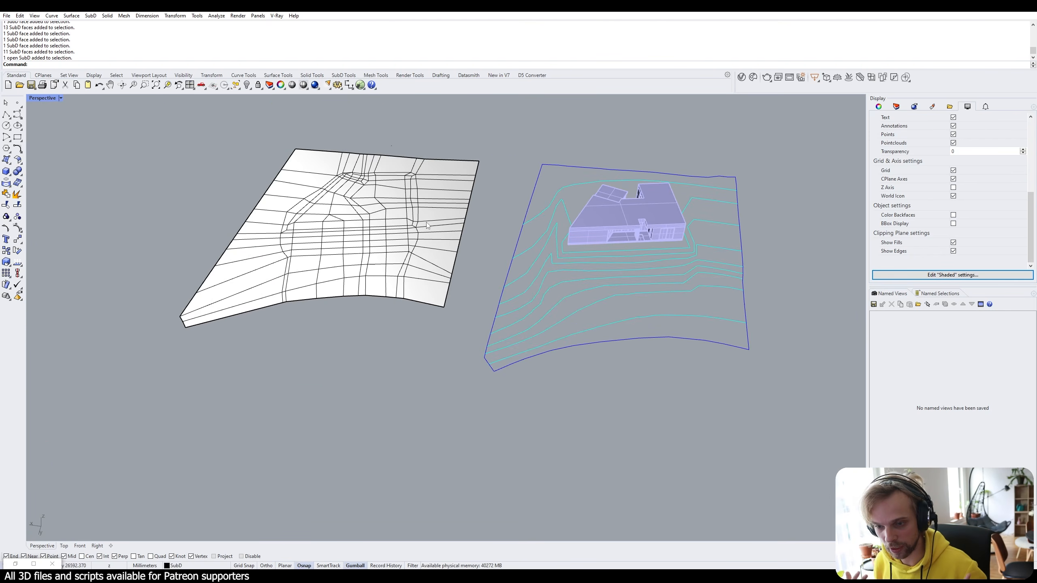
right_click_drag(427, 225, 301, 286)
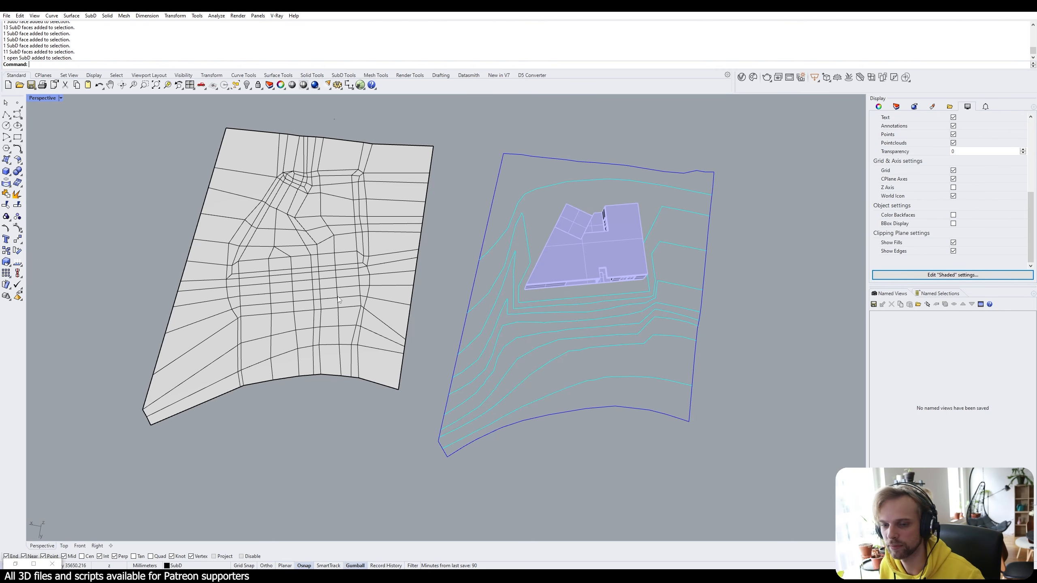
Recentre the terrain and building in the Perspective view and select the SubD terrain.
left_click(327, 277)
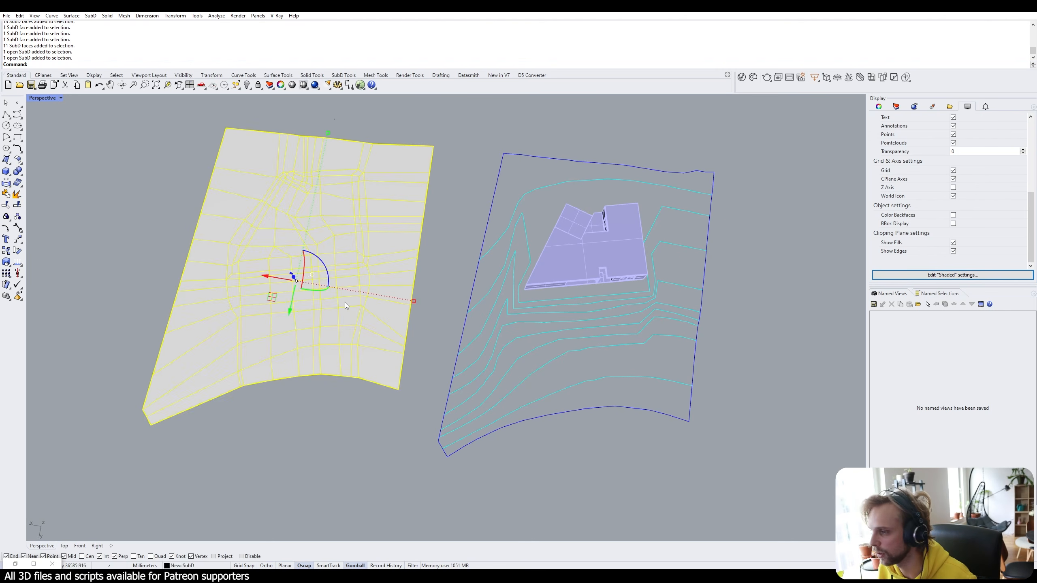
left_click(312, 424)
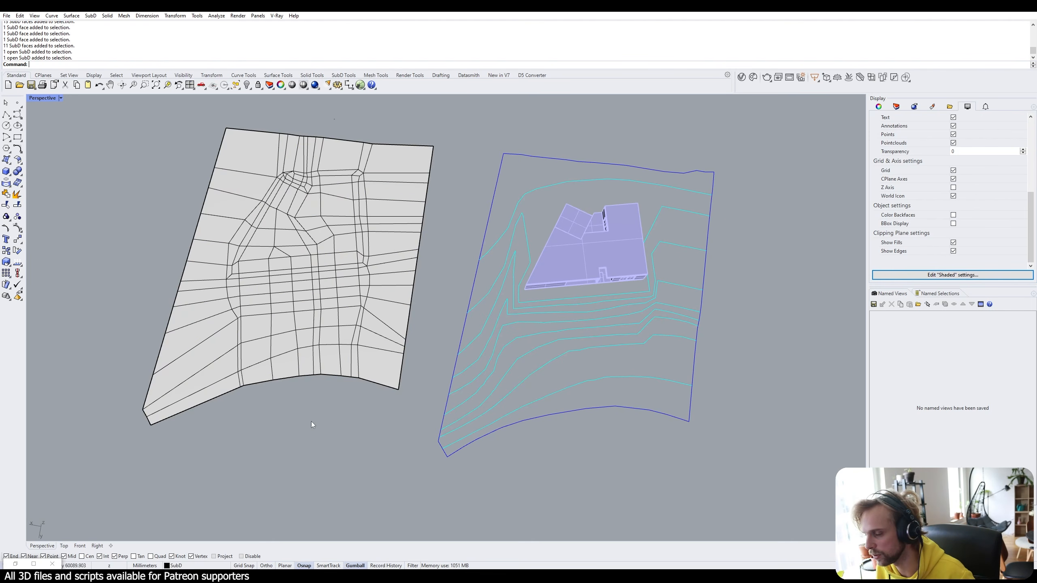
scroll(311, 422, "down", 2)
right_click_drag(604, 339, 564, 335, "shift")
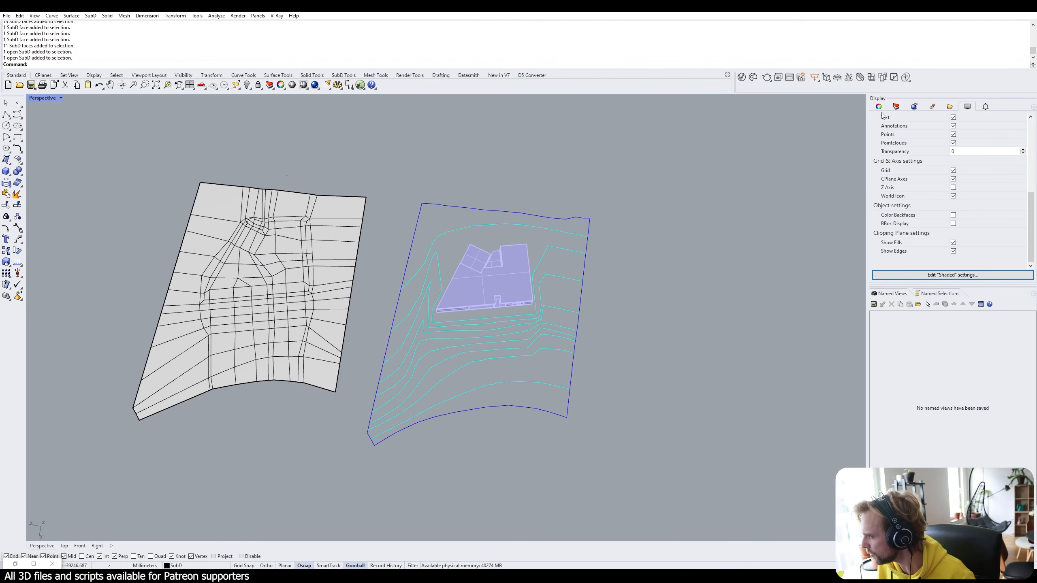
left_click(282, 224)
scroll(167, 450, "up", 3)
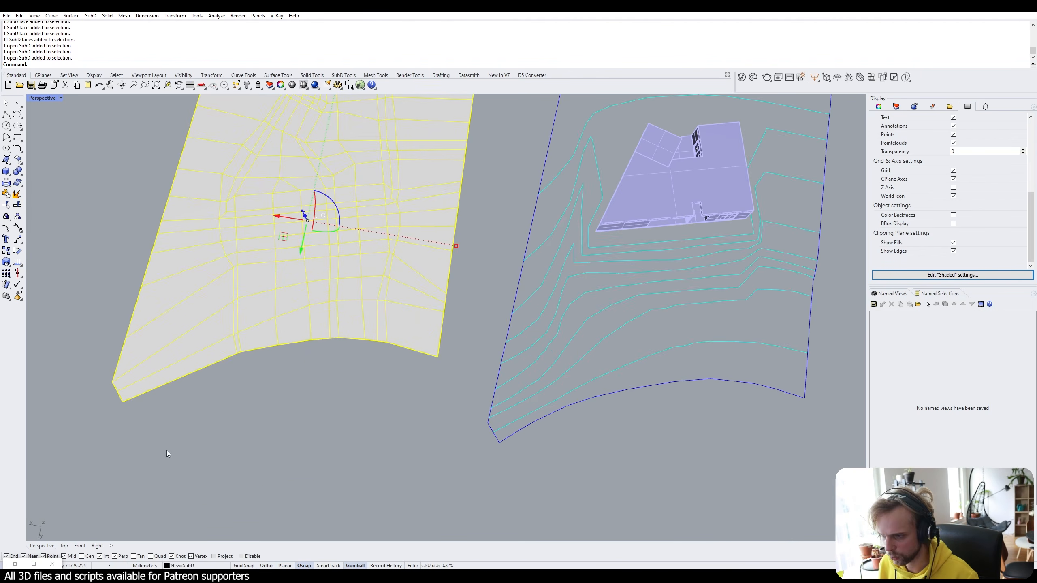
Move the SubD terrain corner to corner onto the contour outline's matching corner.
type("M")
key("Return")
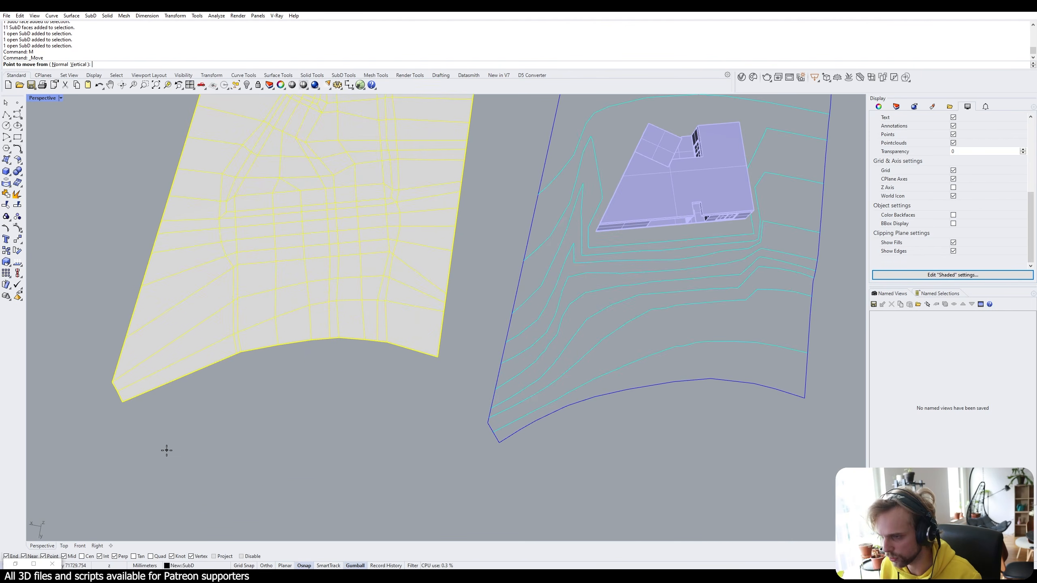
left_click(122, 401)
left_click(499, 442)
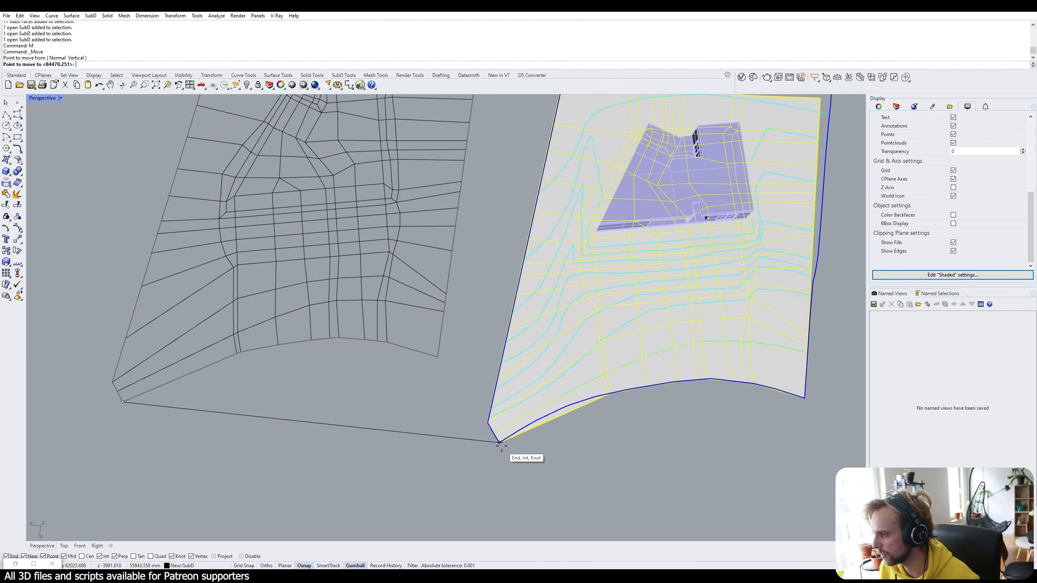
right_click_drag(701, 415, 381, 414)
Raise the SubD terrain above the contours and building with the gumball Z arrow.
scroll(342, 370, "up", 5)
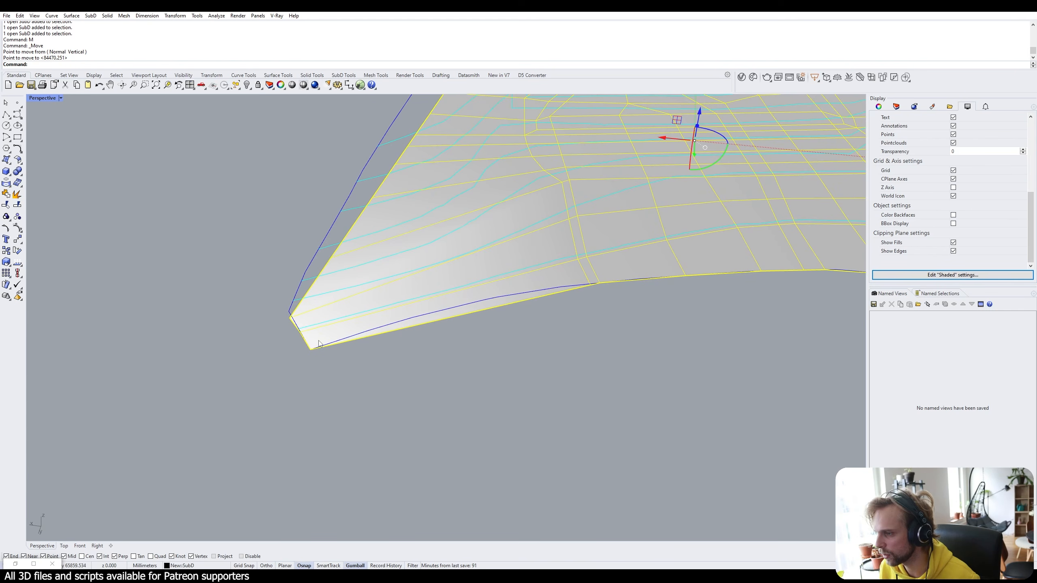
scroll(386, 330, "down", 8)
right_click_drag(386, 331, 469, 394)
left_click_drag(452, 305, 452, 235)
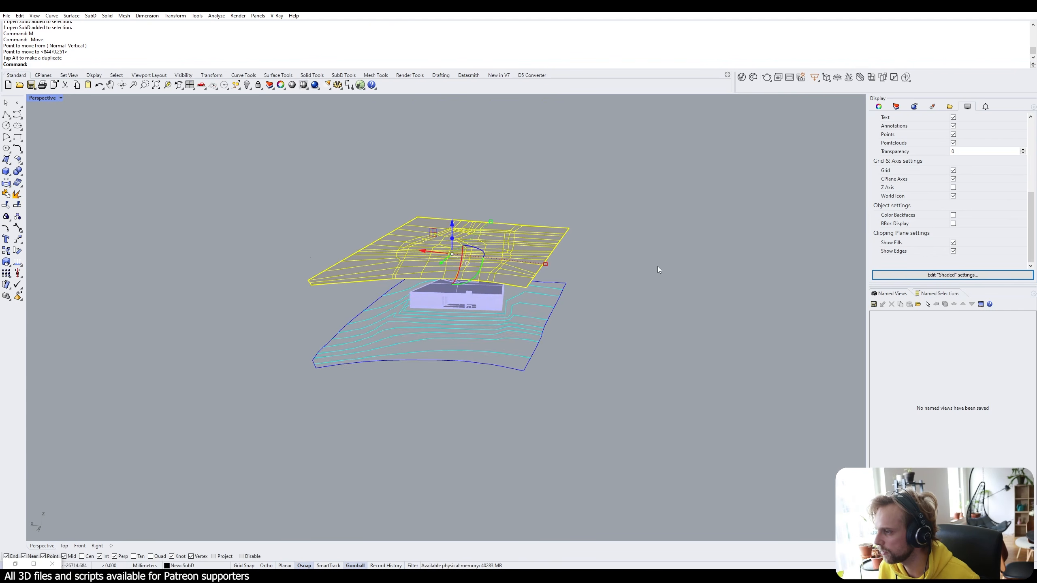
left_click(657, 266)
right_click_drag(658, 265, 345, 234)
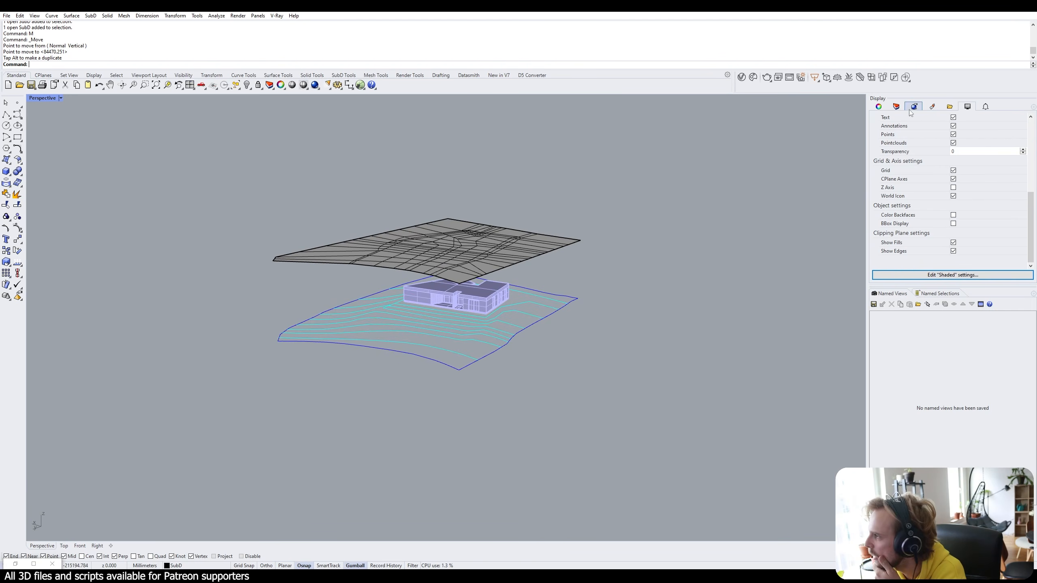
Hide the Building, Isocurves and Perimeter layers and turn on the Mesh layer.
left_click(896, 106)
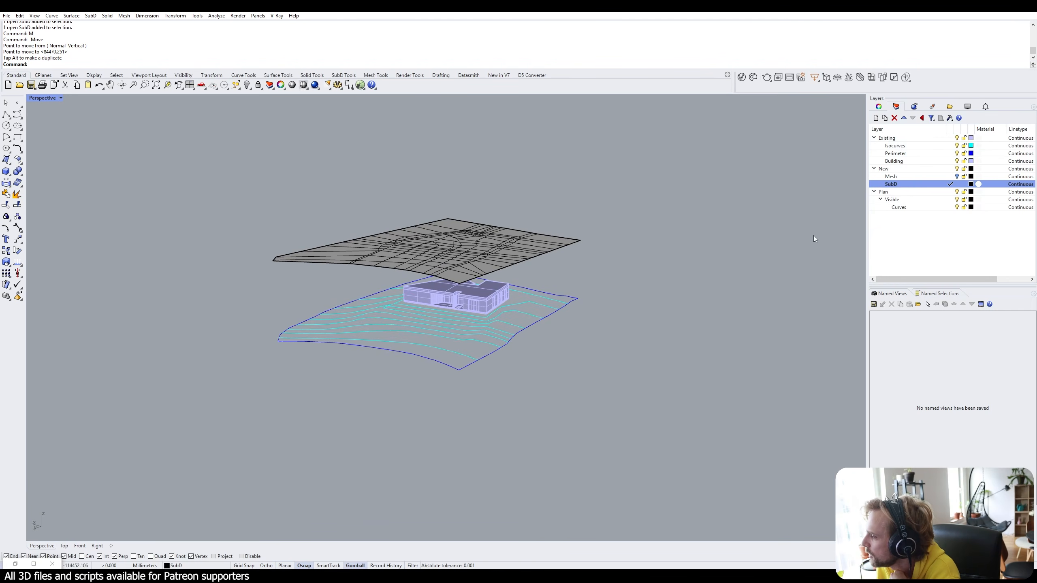
left_click(957, 161)
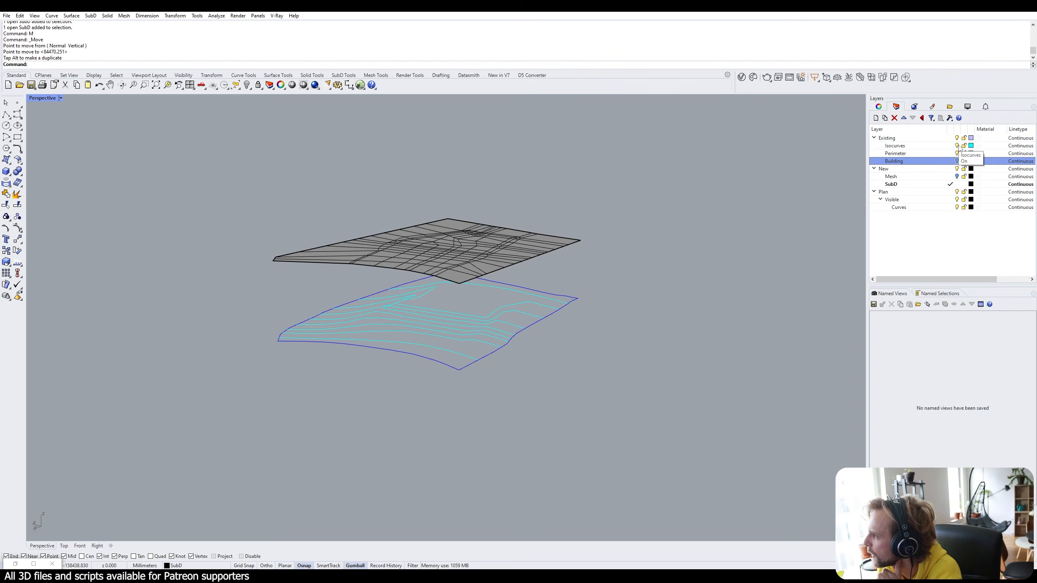
left_click(957, 146)
left_click(956, 153)
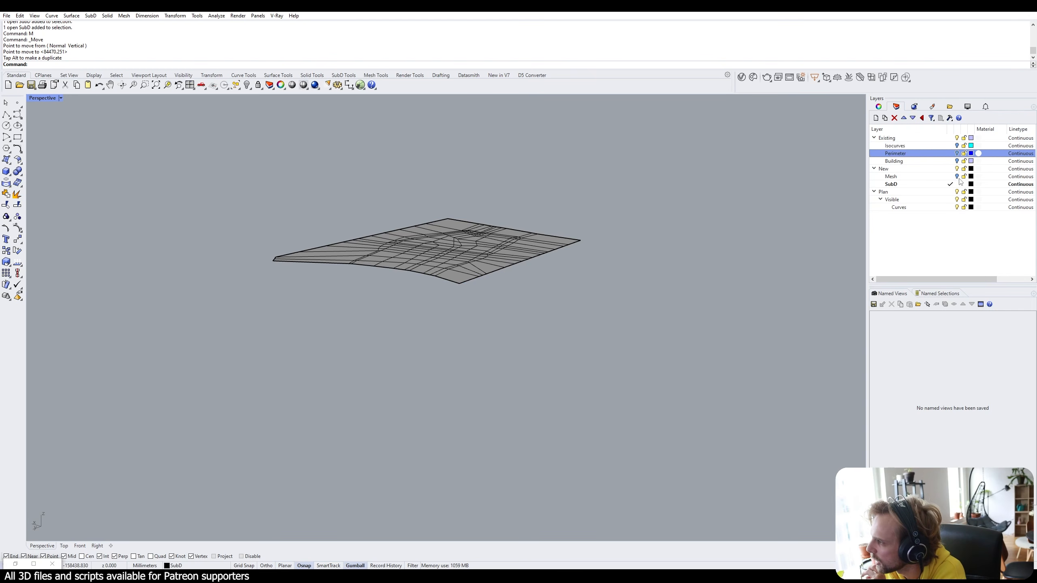
left_click(957, 177)
Orbit to see the terrain mesh beneath the raised SubD slab, and select the slab.
right_click_drag(612, 245, 706, 294)
left_click(416, 260)
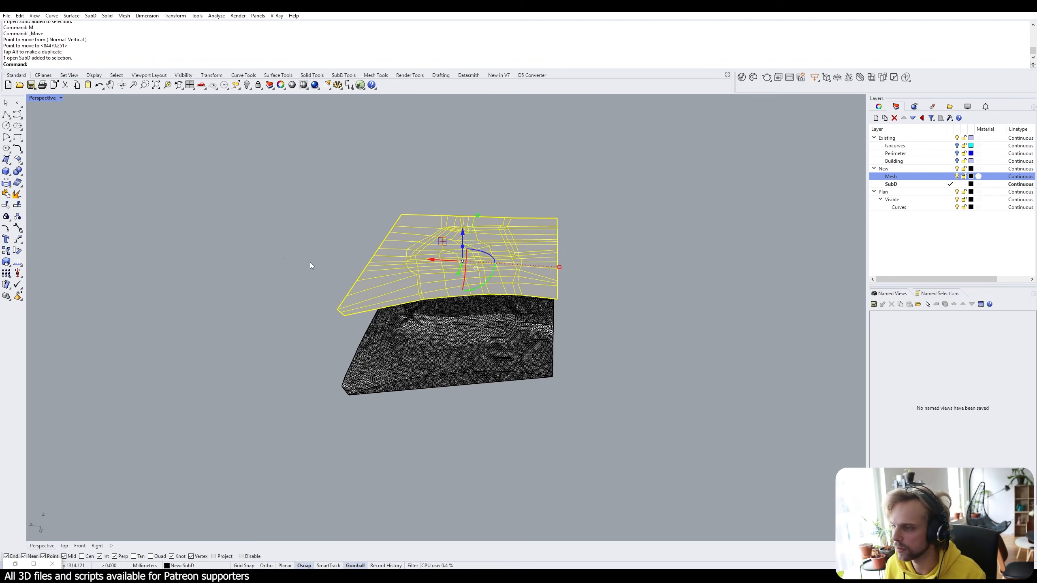
key("Escape")
right_click_drag(476, 240, 378, 244)
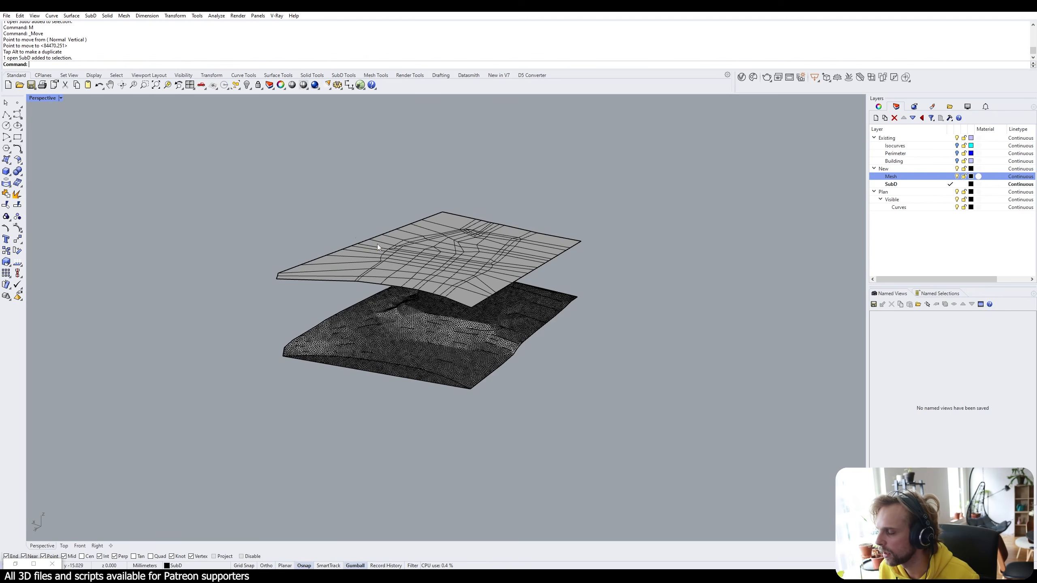
left_click(379, 244)
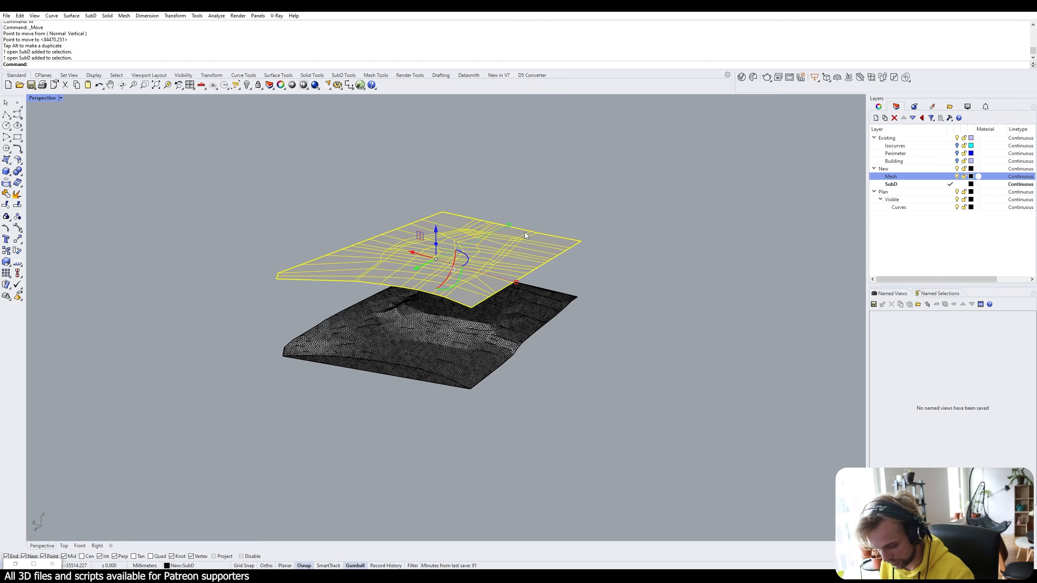
key("F10")
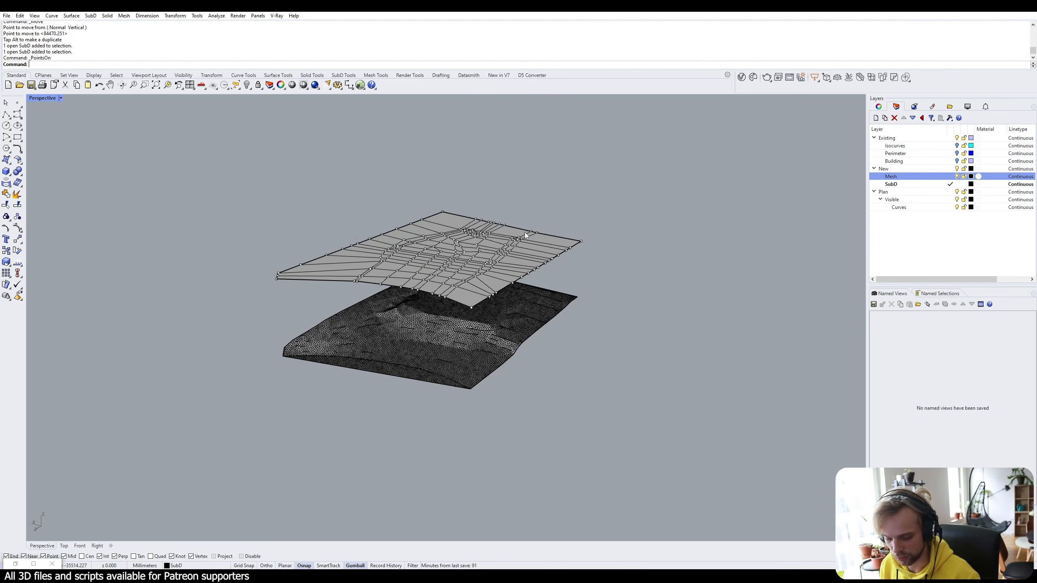
right_click_drag(526, 235, 566, 210)
left_click_drag(290, 199, 639, 258)
right_click_drag(639, 258, 476, 323)
type("Proj")
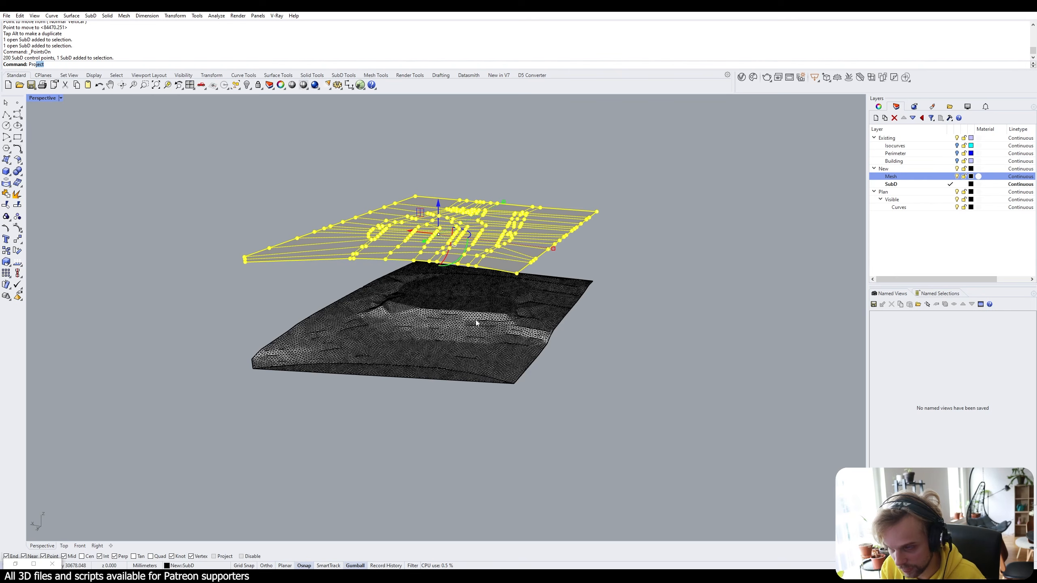
type("ect")
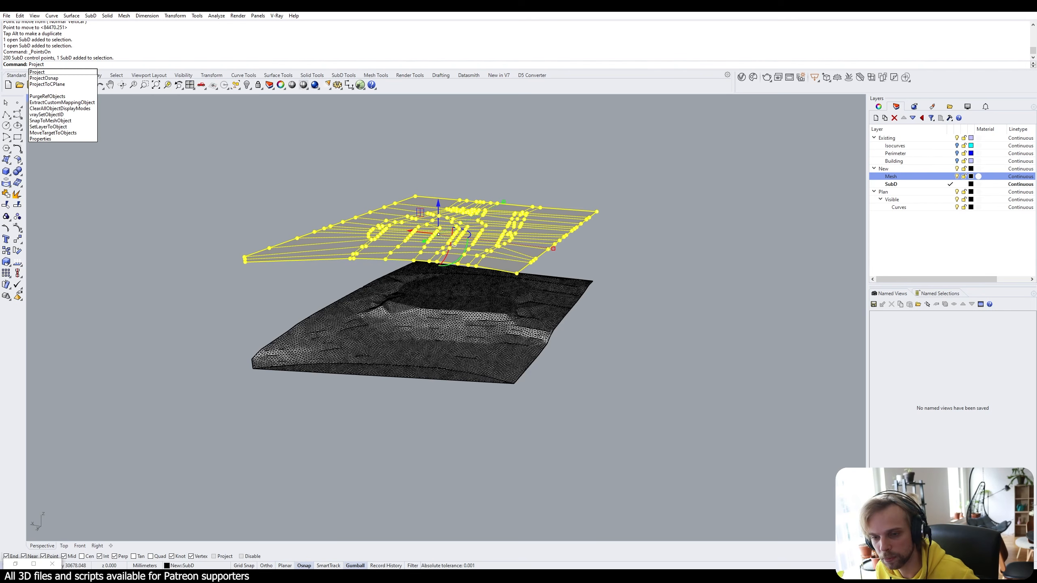
key("Return")
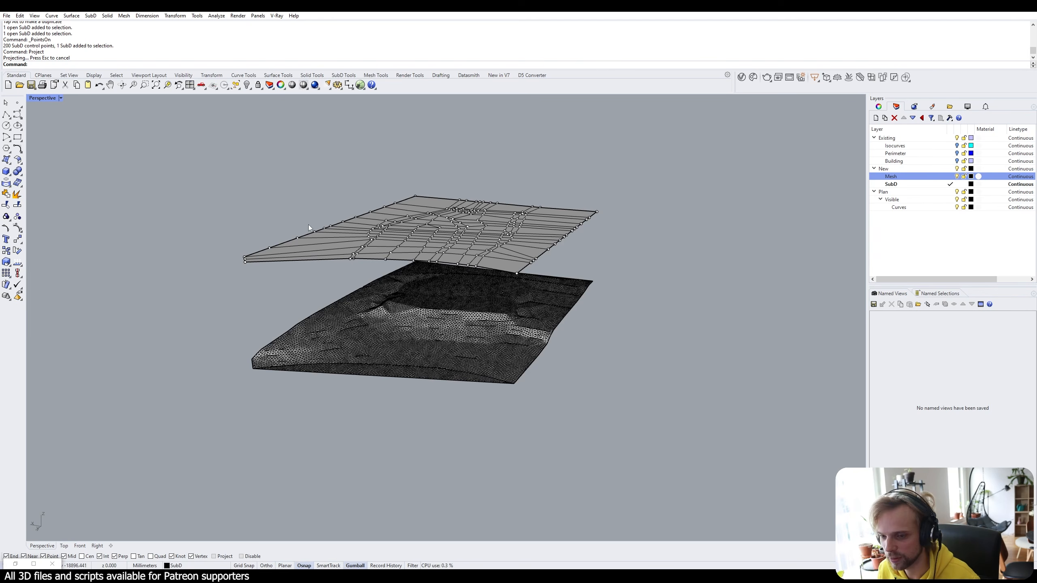
right_click_drag(308, 225, 318, 220)
left_click_drag(169, 152, 685, 346)
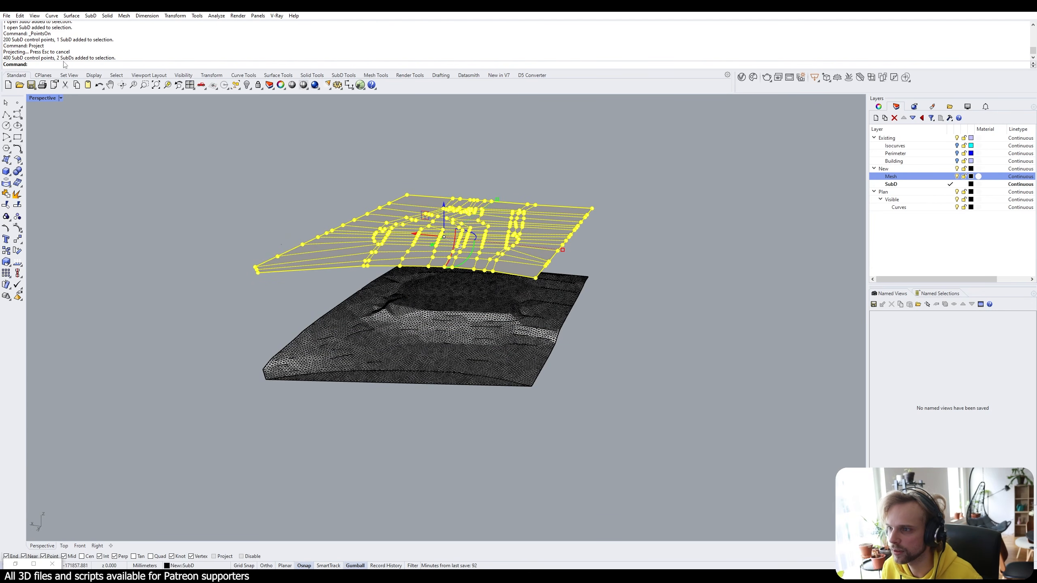
left_click(150, 198)
right_click_drag(363, 279, 356, 268)
key("Escape")
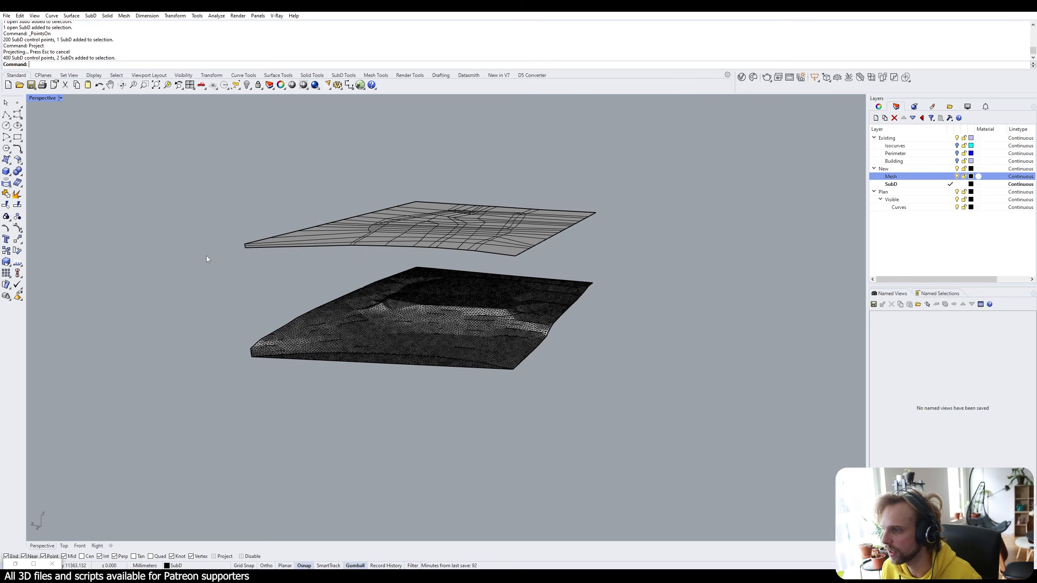
key("ctrl+z")
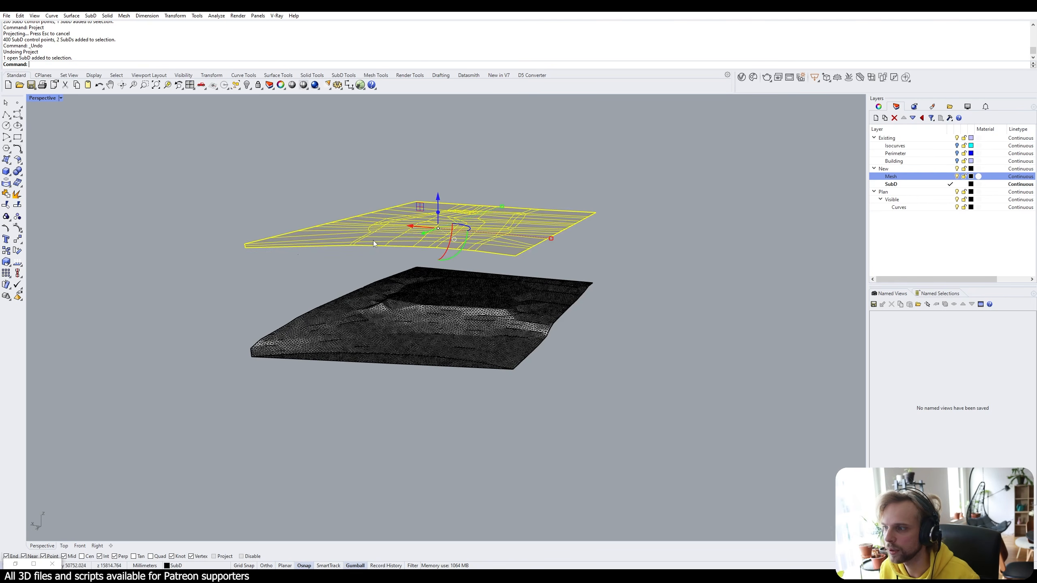
left_click(373, 241)
key("F10")
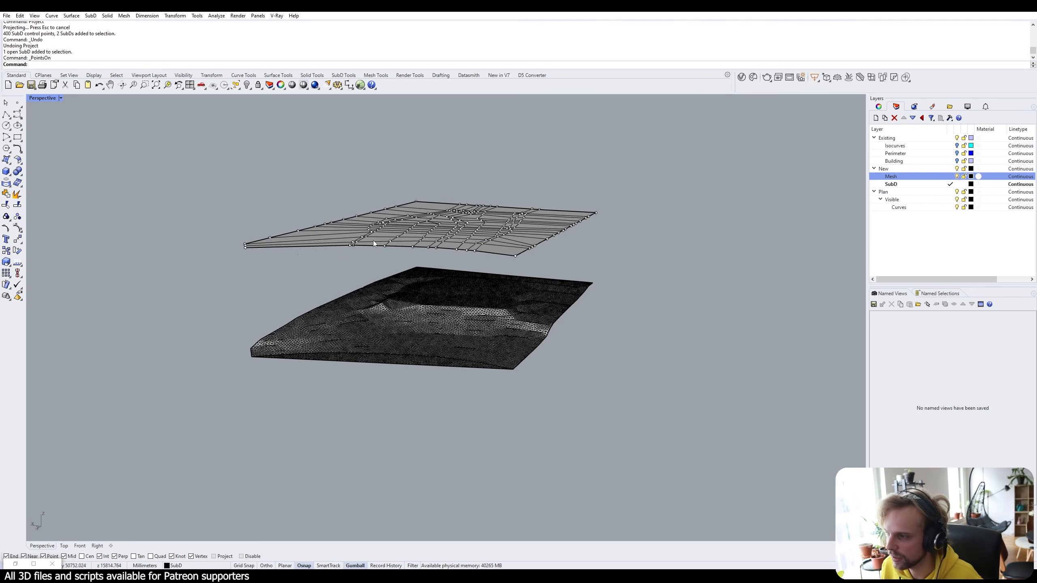
right_click_drag(373, 243, 327, 266, "shift")
type("SelPt")
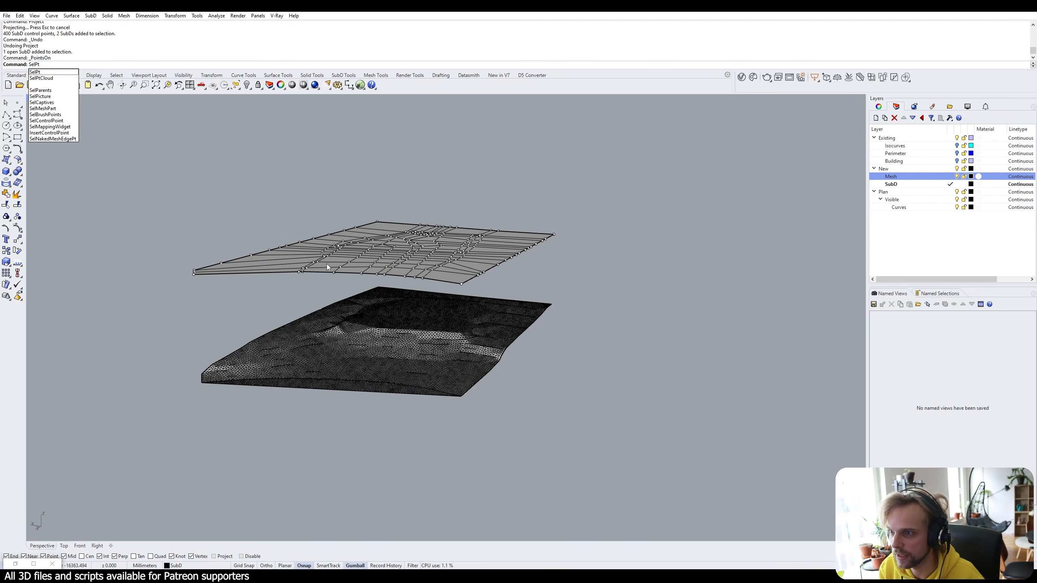
key("Return")
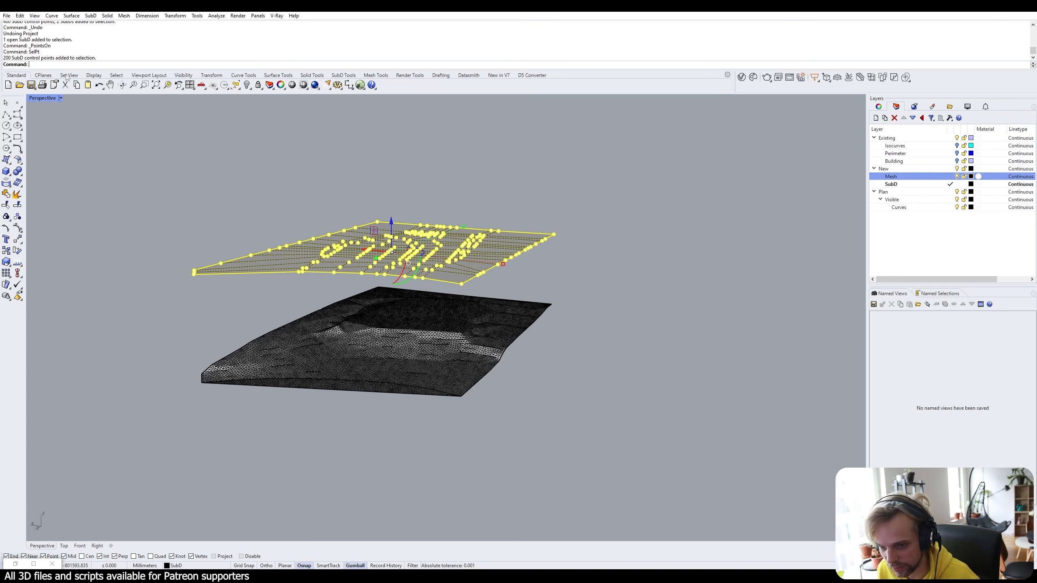
right_click_drag(376, 309, 392, 314)
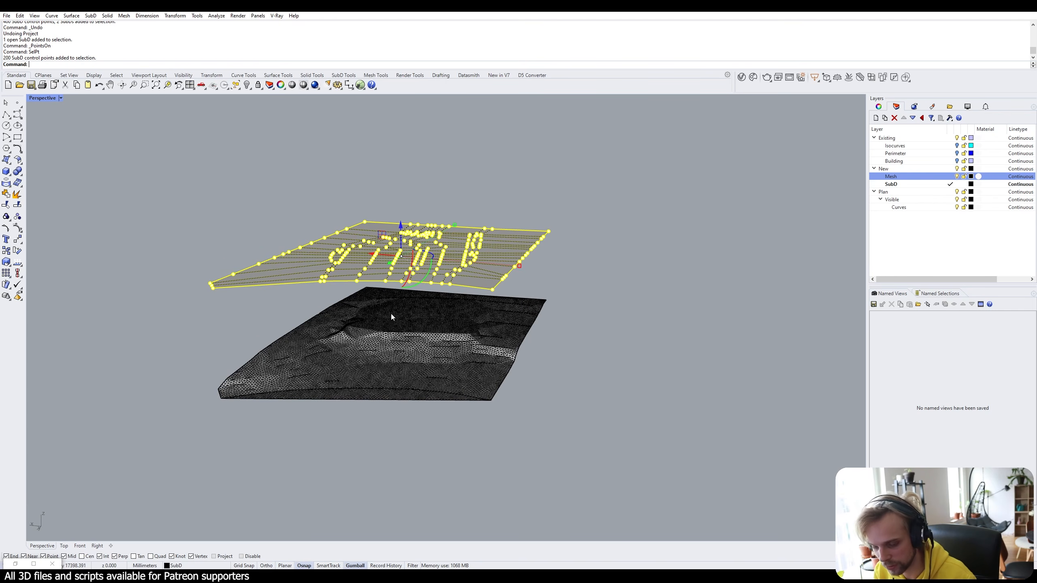
type("roject")
key("Return")
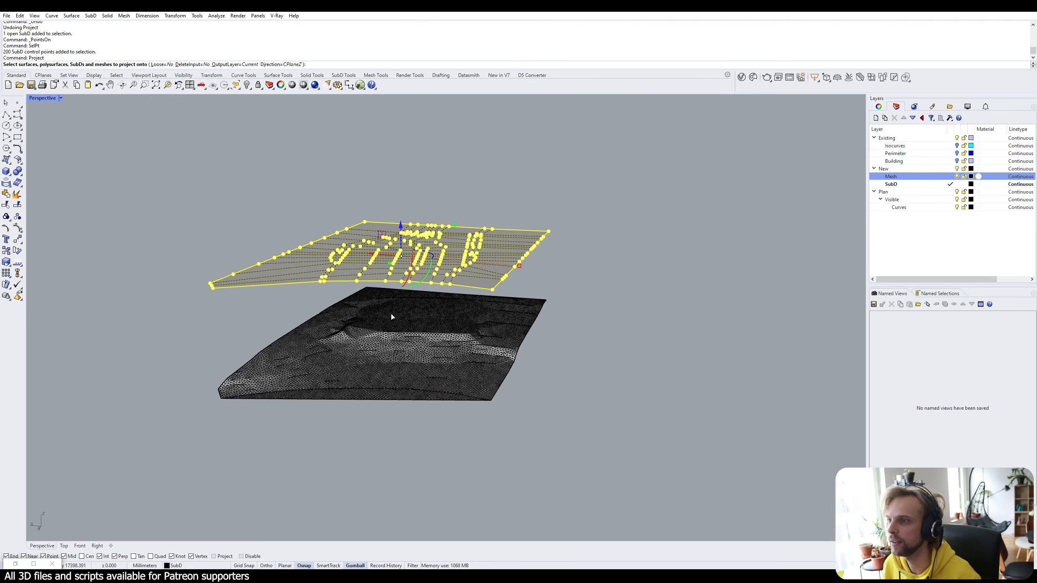
left_click(315, 371)
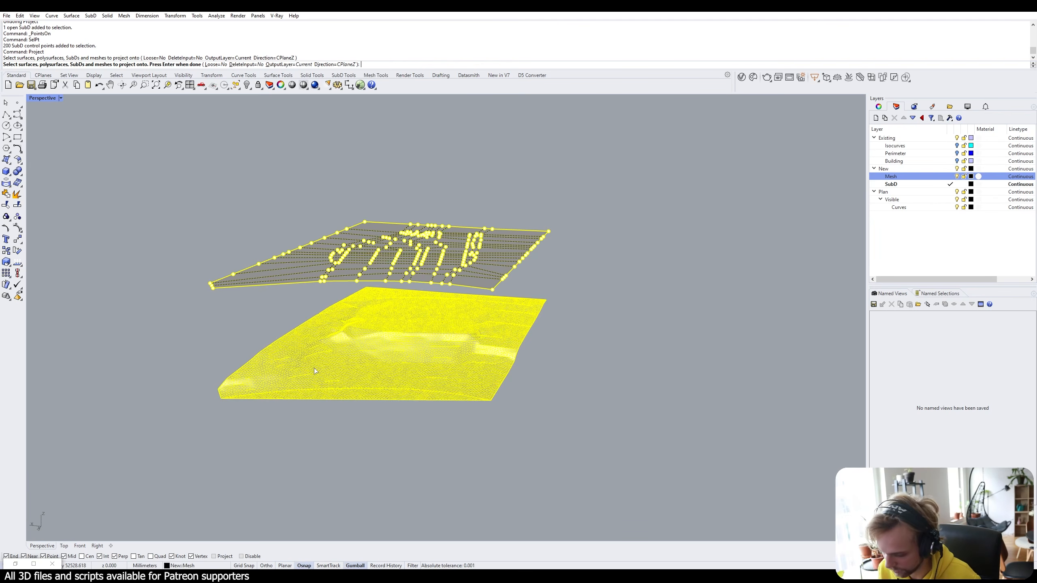
key("Return")
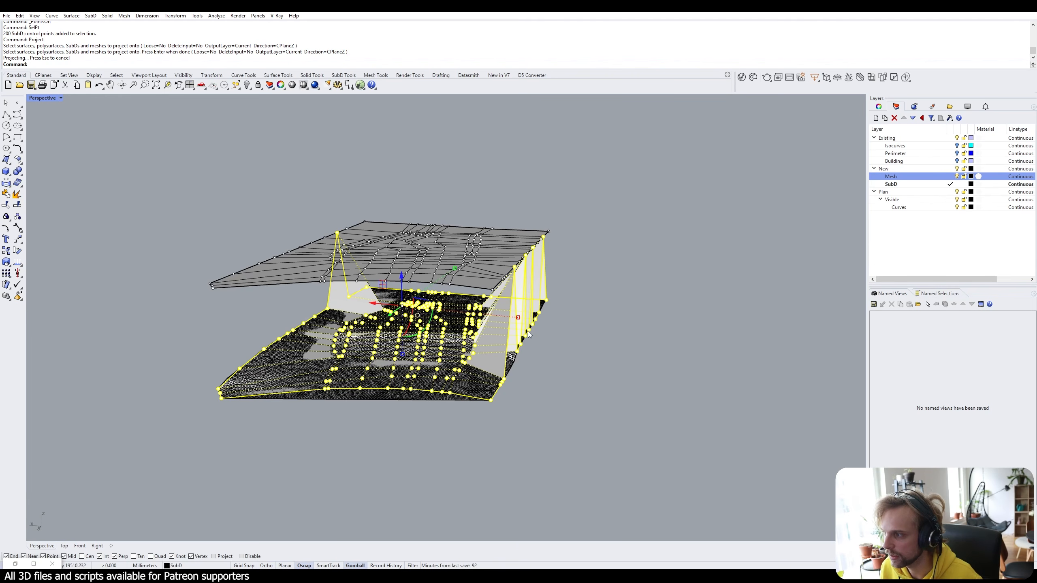
mouse_move(530, 334)
right_mouse_down()
mouse_move(572, 334)
mouse_move(538, 323)
right_mouse_up()
scroll(572, 256, "up", 3)
scroll(571, 256, "up", 3)
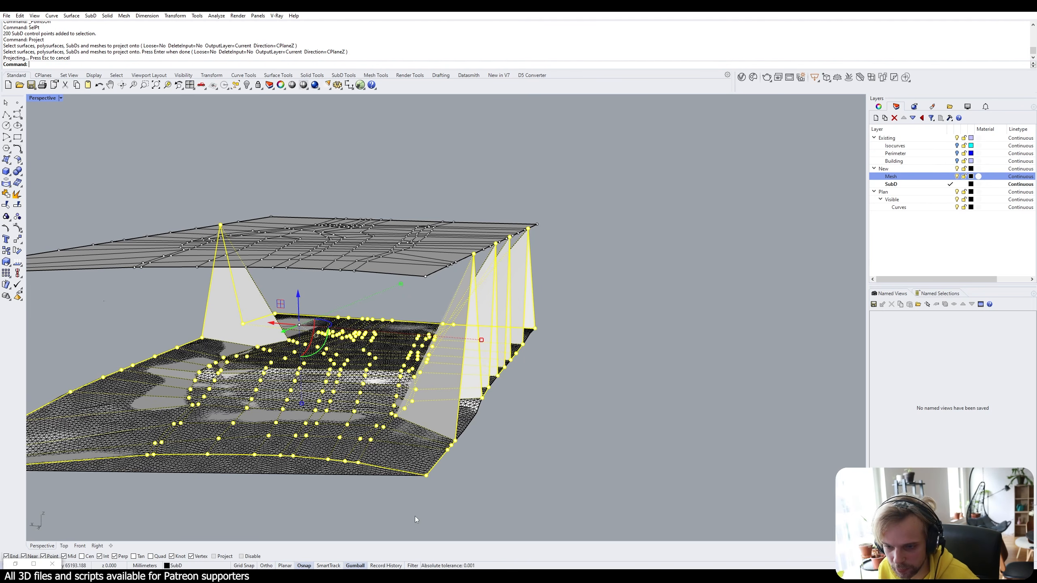
right_click_drag(411, 346, 450, 366)
scroll(450, 367, "down", 5)
Undo the projection onto the mesh and select the slab's boundary edge loop.
key("ctrl+z")
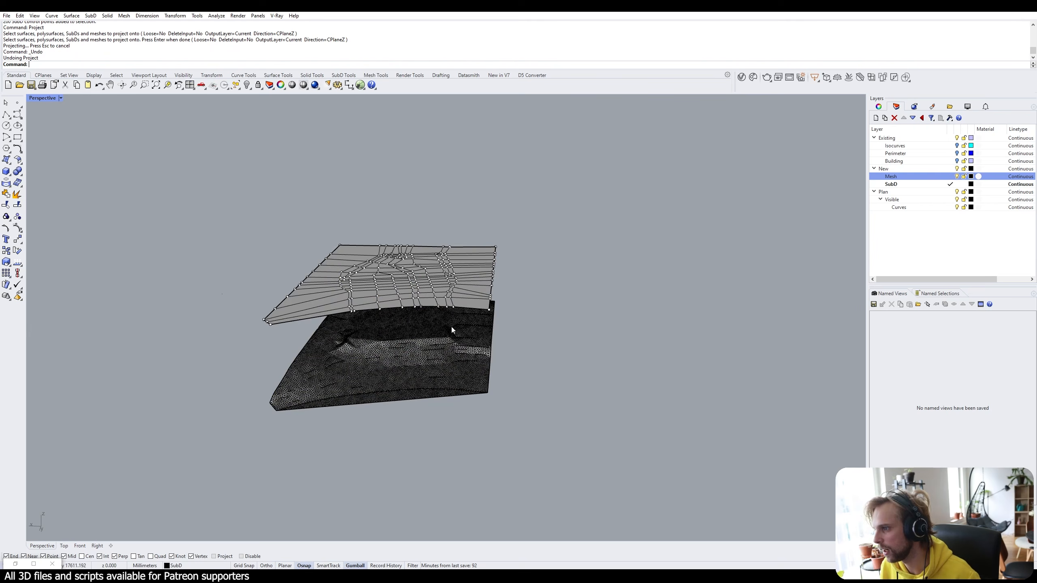
right_click_drag(226, 271, 260, 294)
scroll(259, 295, "up", 2)
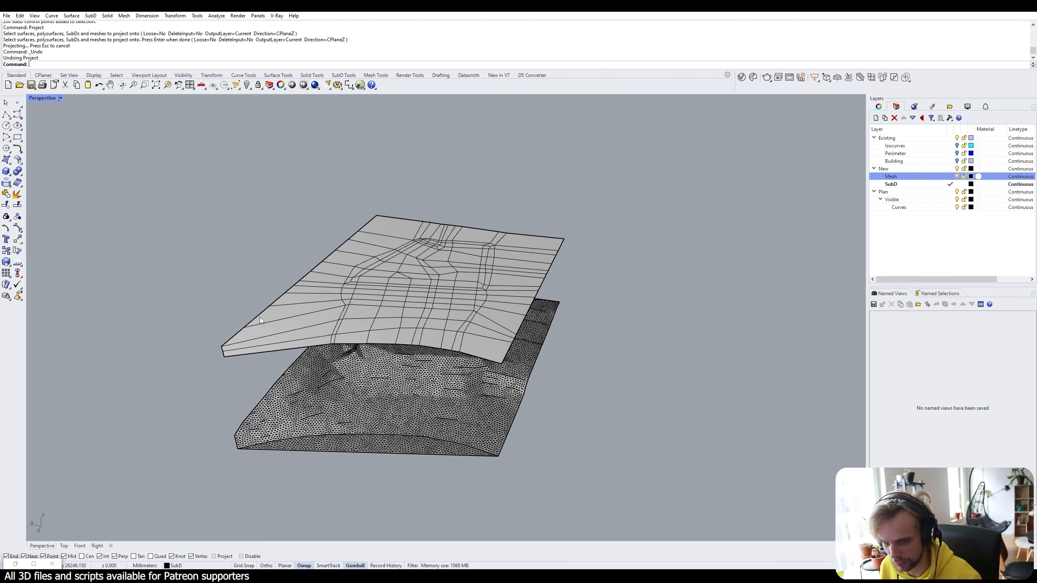
scroll(260, 320, "up", 1)
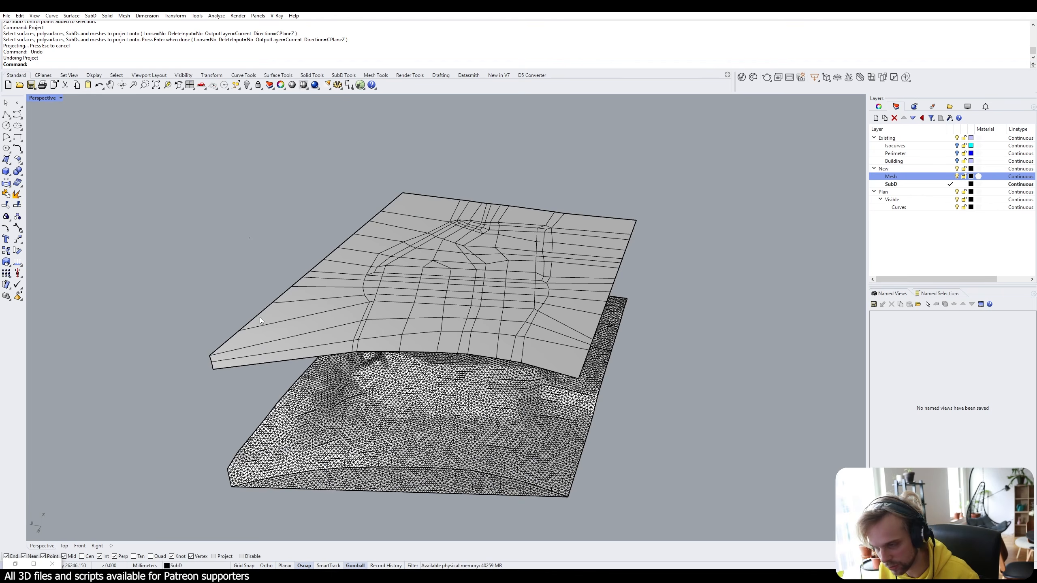
double_click(259, 313, "ctrl+shift")
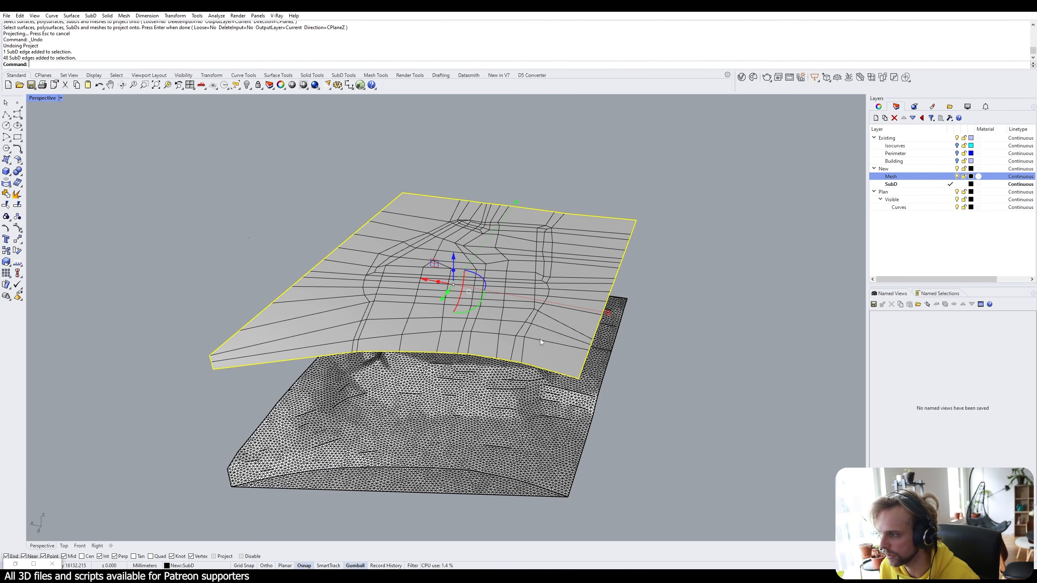
left_click(571, 335)
left_click(212, 295)
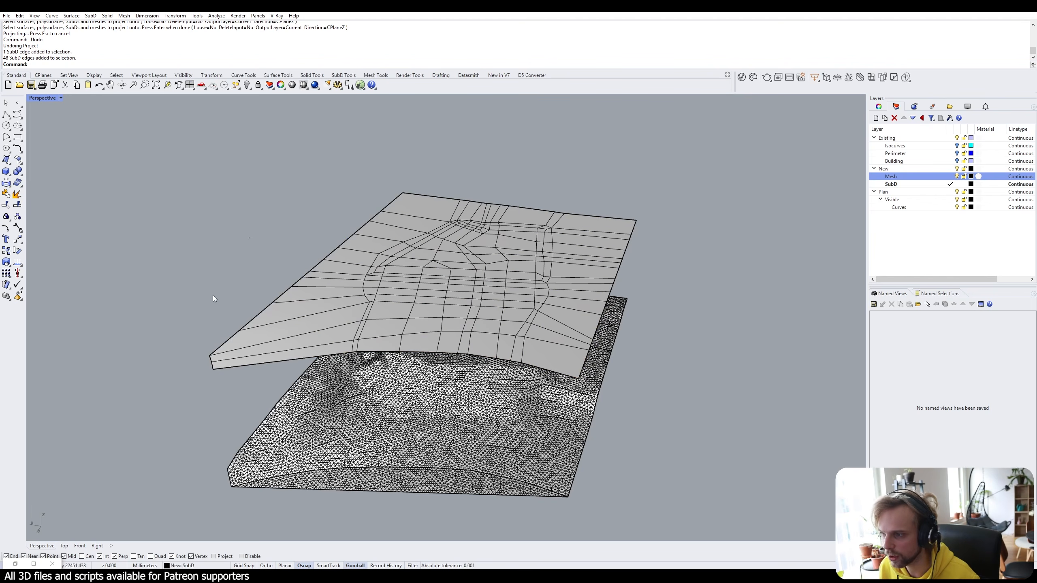
double_click(253, 320, "ctrl+shift")
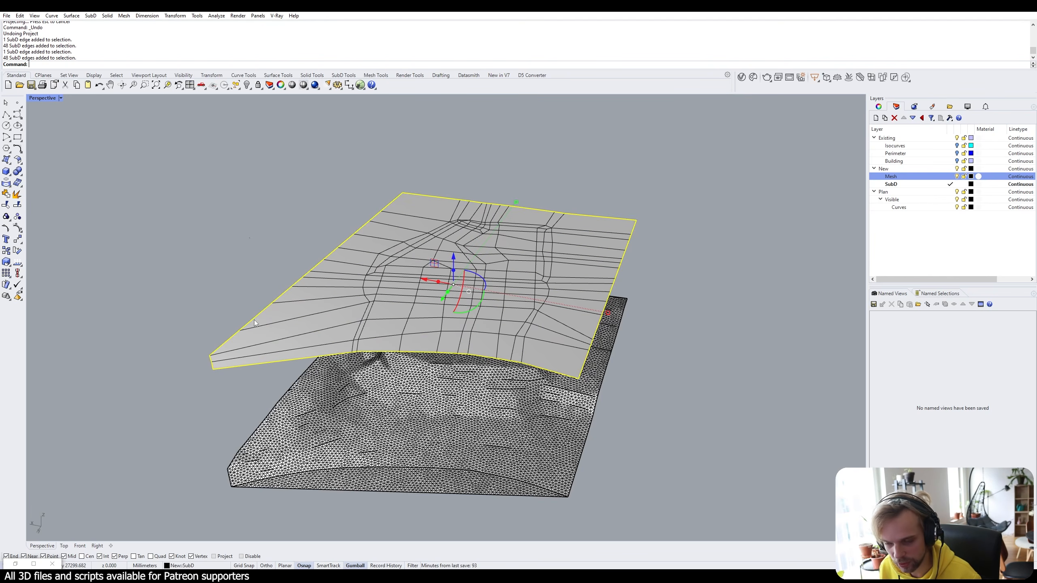
Scale the boundary edge loop to 0.995 in one direction with the gumball.
right_click_drag(611, 320, 631, 295)
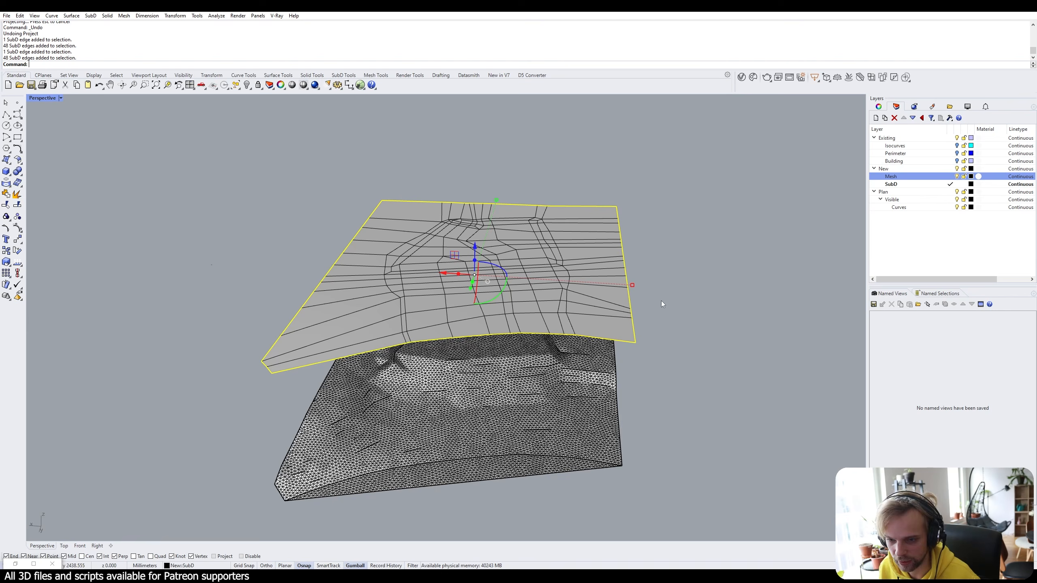
left_click(635, 287)
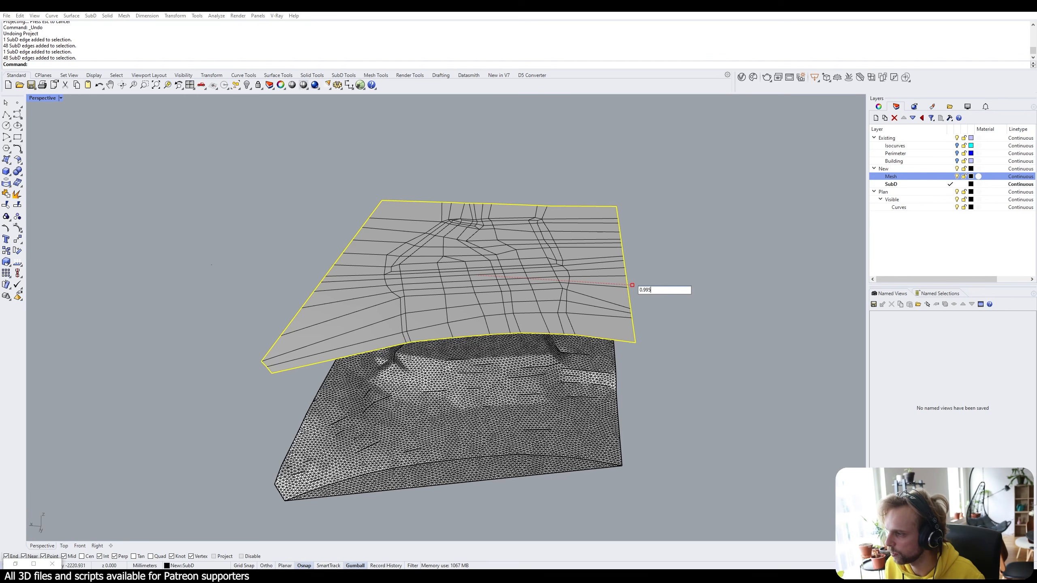
key("Return")
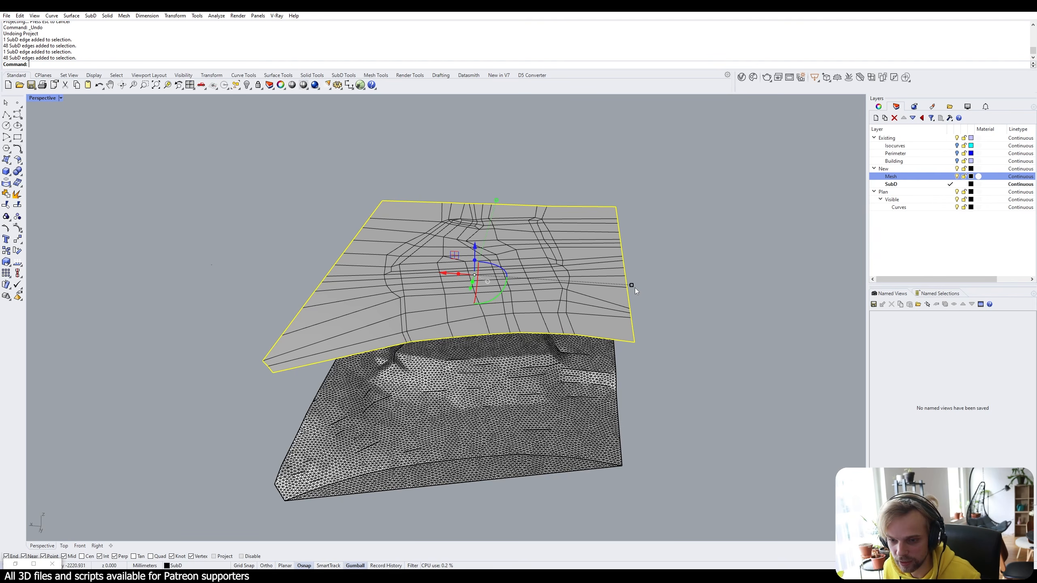
left_click(713, 287)
right_click_drag(713, 287, 691, 284)
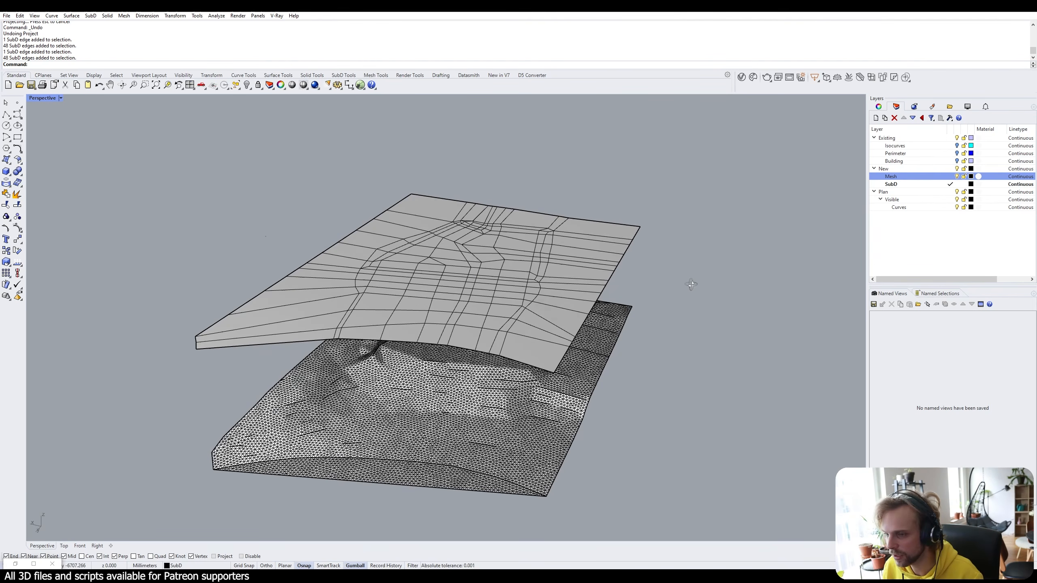
right_click_drag(506, 326, 514, 286)
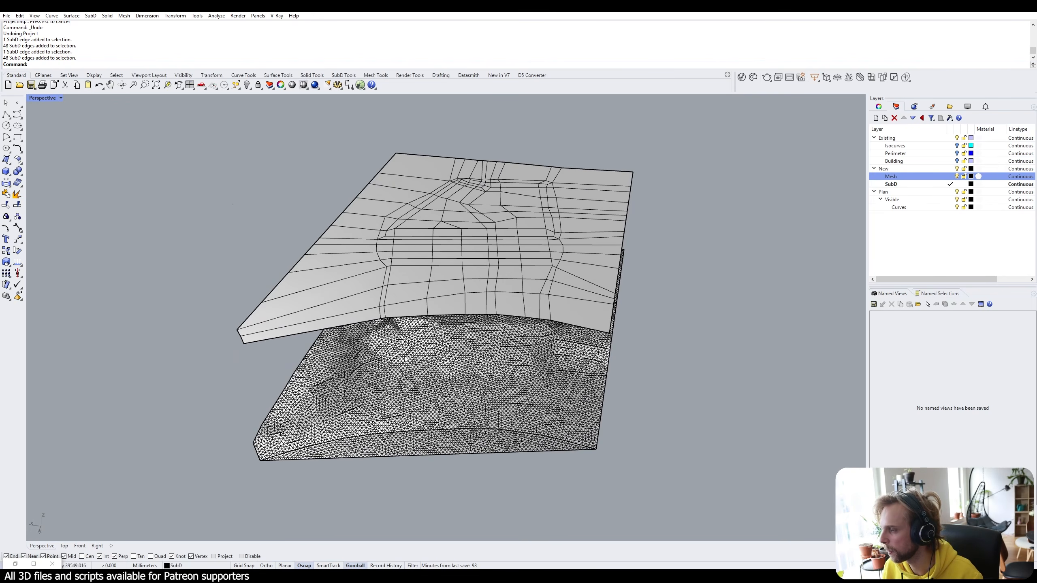
left_click(337, 258)
Select all the slab's control points with SelPt and Project them onto the terrain mesh.
key("F10")
right_click_drag(337, 257, 335, 245)
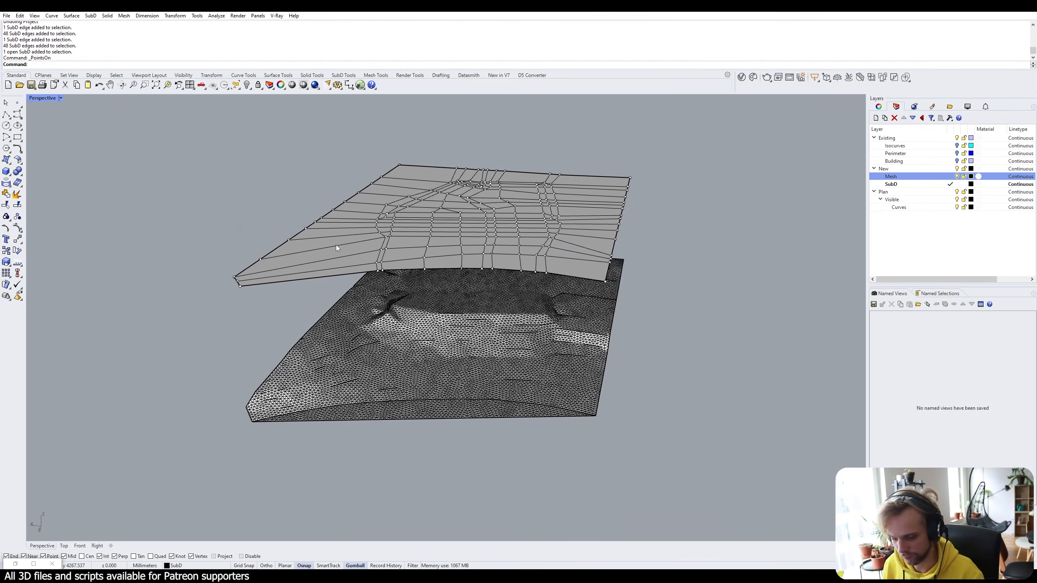
type("SelPt")
key("Return")
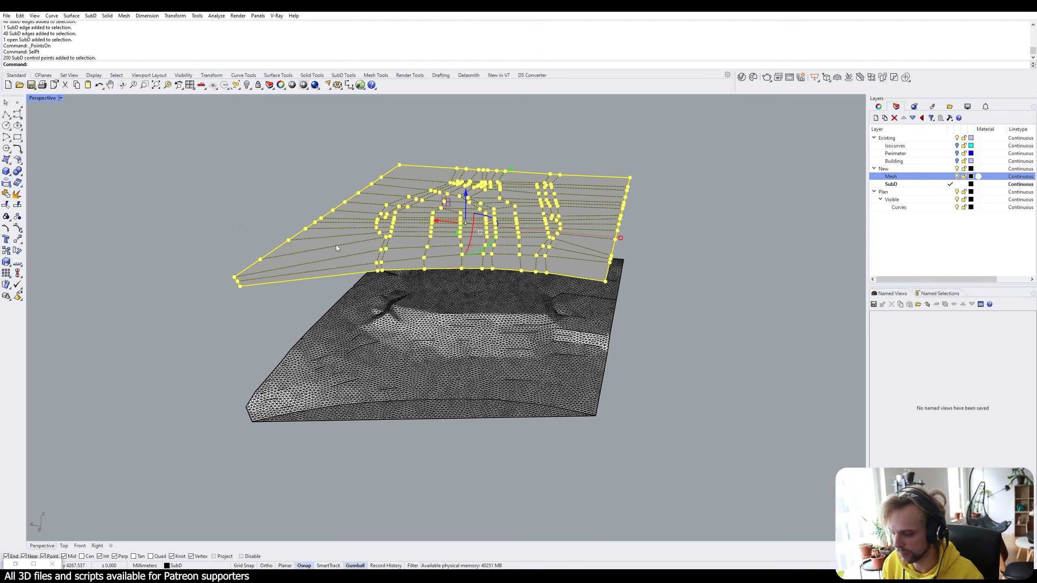
type("Project")
key("Return")
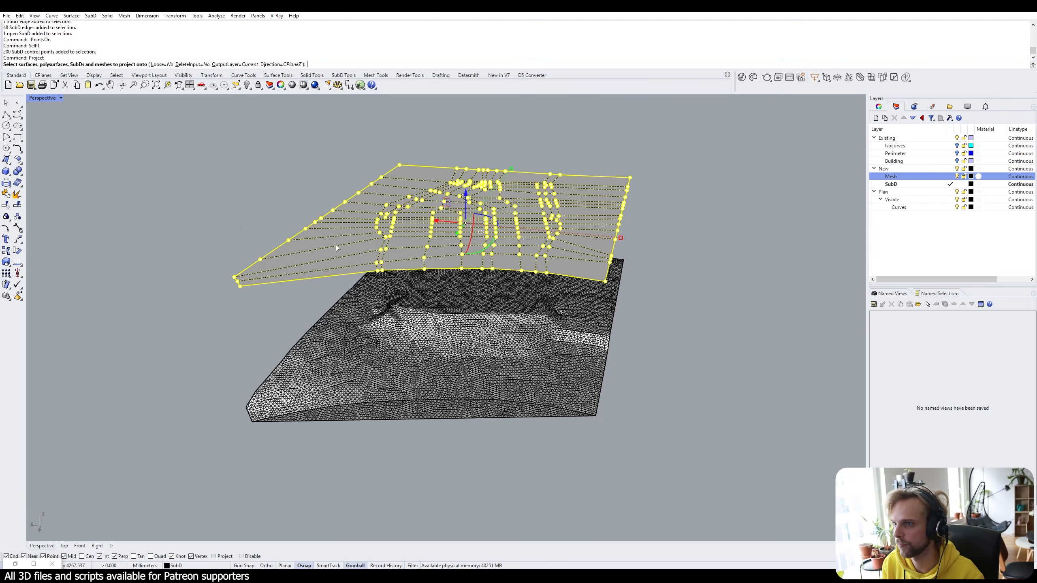
left_click(383, 322)
key("Return")
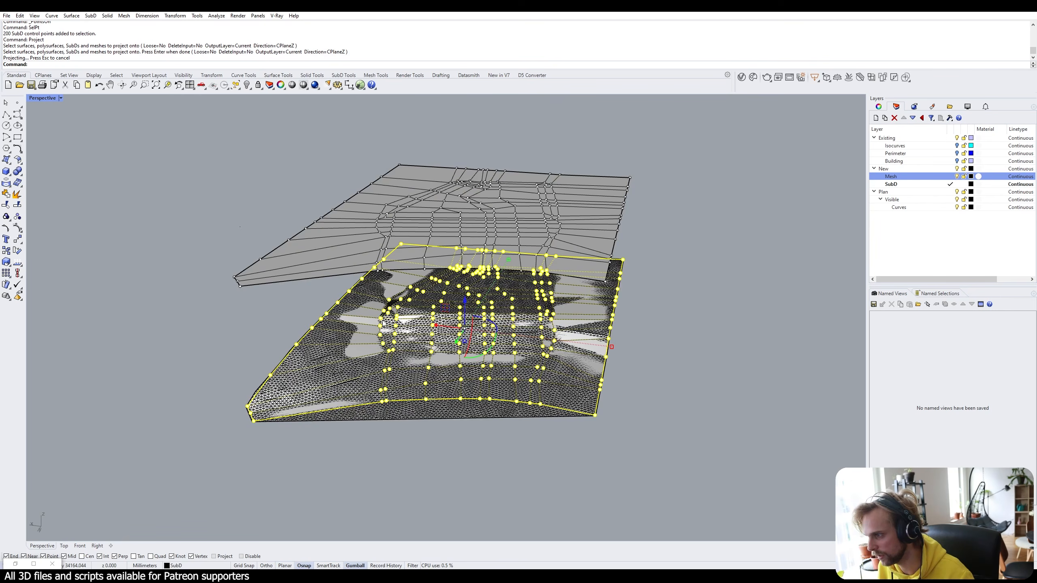
right_click_drag(382, 323, 352, 297)
left_click(220, 272)
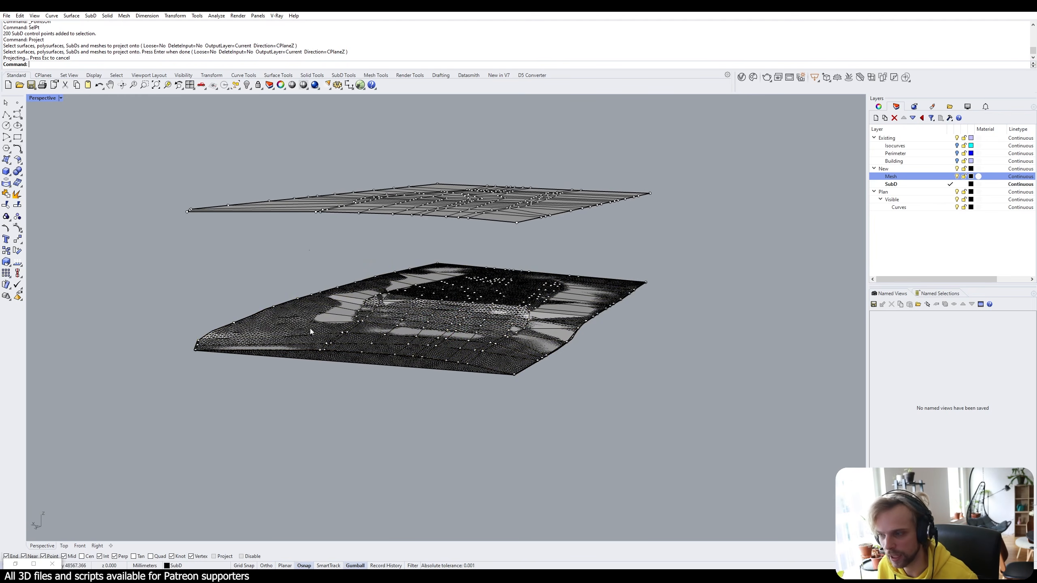
Turn off the control point display and delete the leftover upper SubD.
right_click_drag(594, 317, 410, 323)
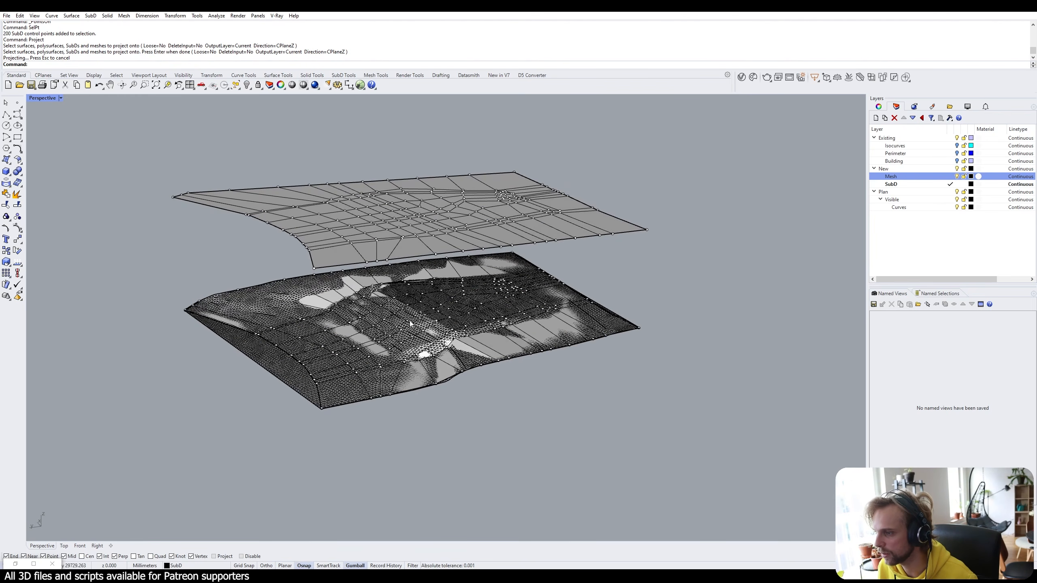
scroll(313, 355, "up", 3)
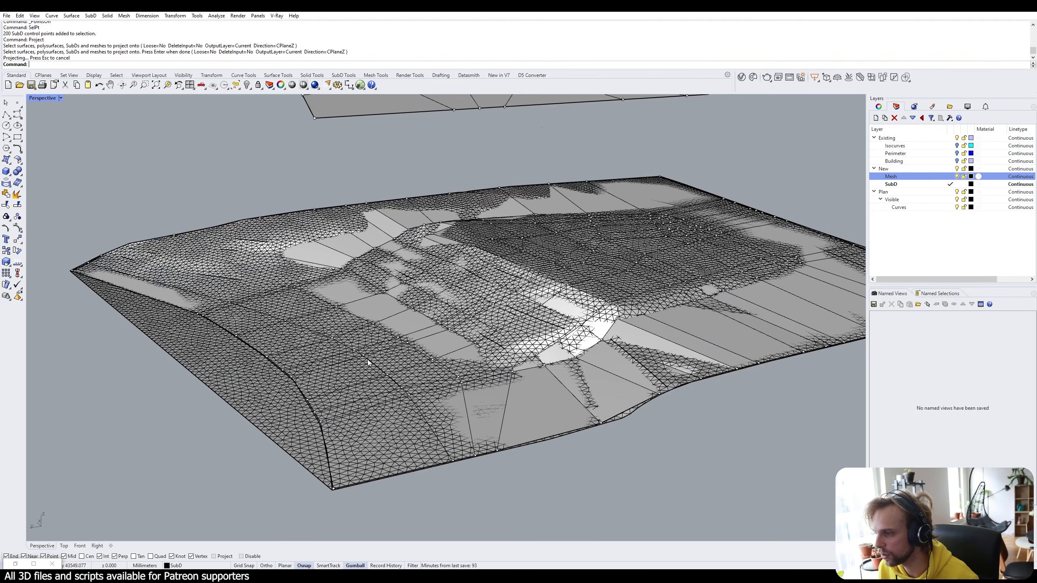
scroll(227, 425, "down", 2)
left_click(296, 168)
key("Escape")
key("Escape")
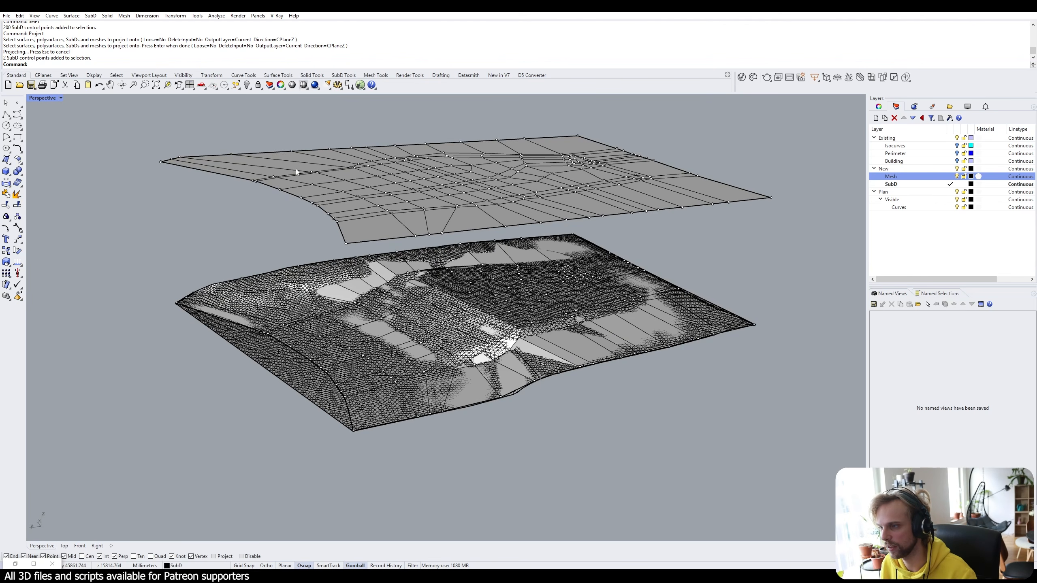
left_click(282, 162)
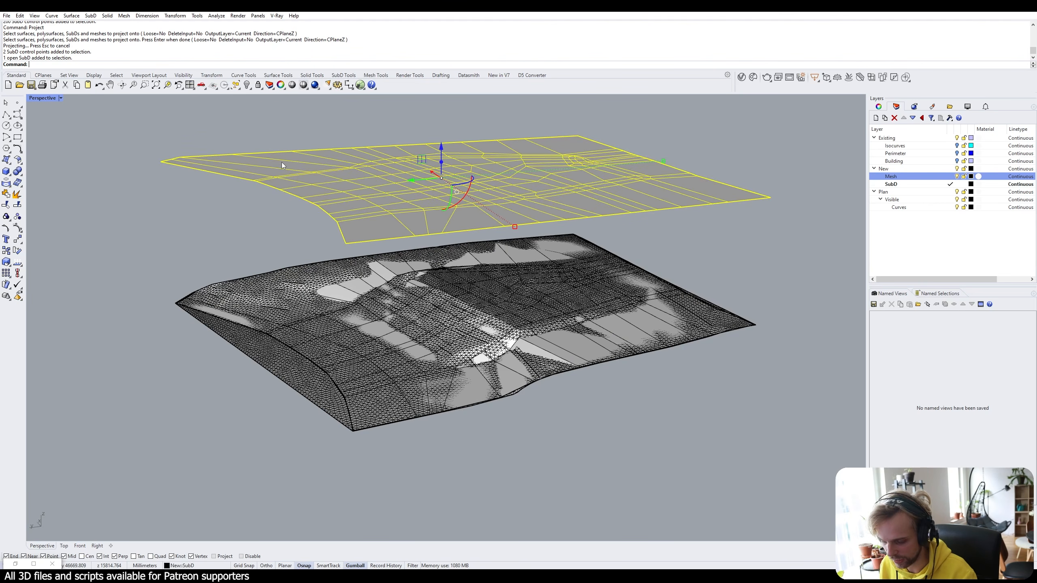
key("Delete")
Hide the Mesh layer so only the draped SubD terrain remains visible.
right_click_drag(285, 162, 418, 371)
left_click(335, 416)
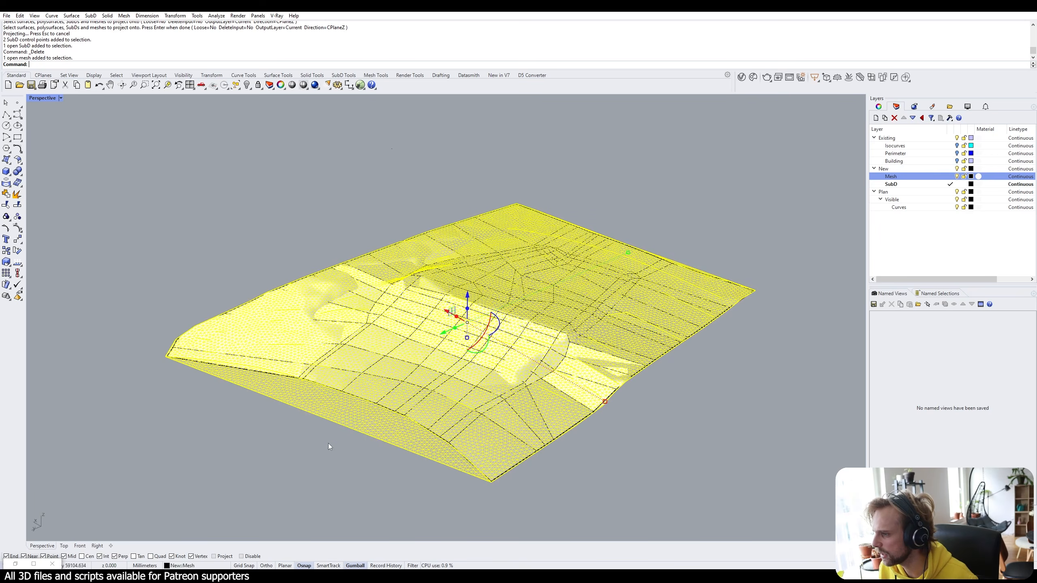
left_click(328, 444)
left_click(355, 426)
left_click(317, 462)
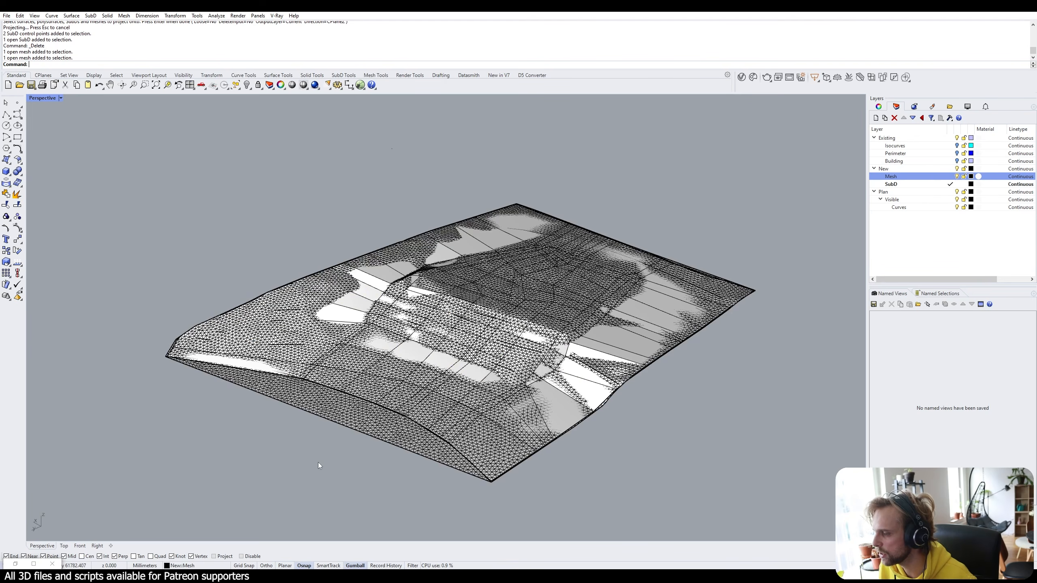
left_click(957, 177)
left_click(957, 176)
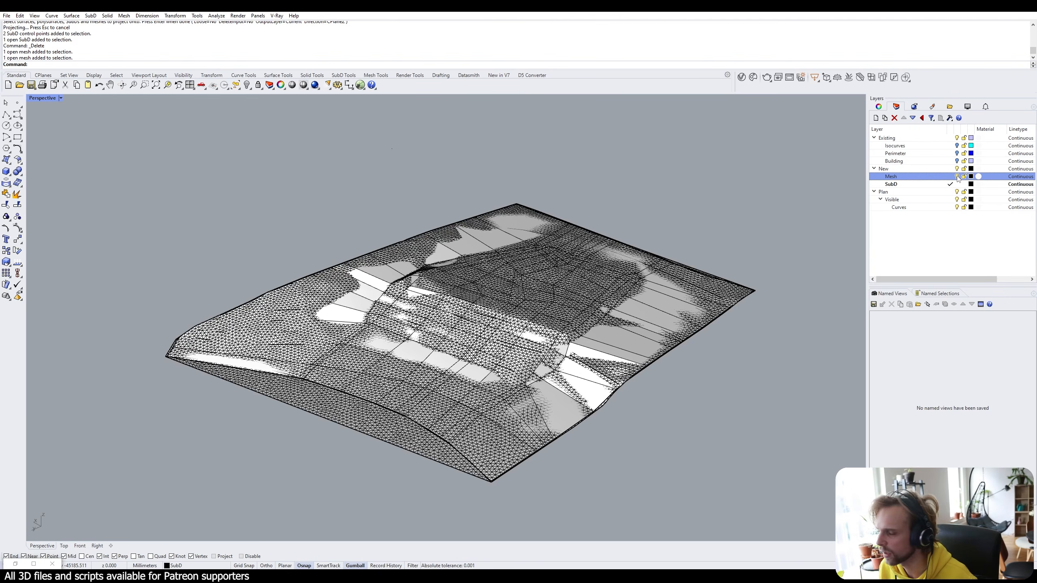
left_click(956, 177)
Orbit around the draped SubD, toggling smooth and flat display with Tab, ending smooth.
right_click_drag(439, 278, 564, 338)
key("Tab")
key("Tab")
key("Tab")
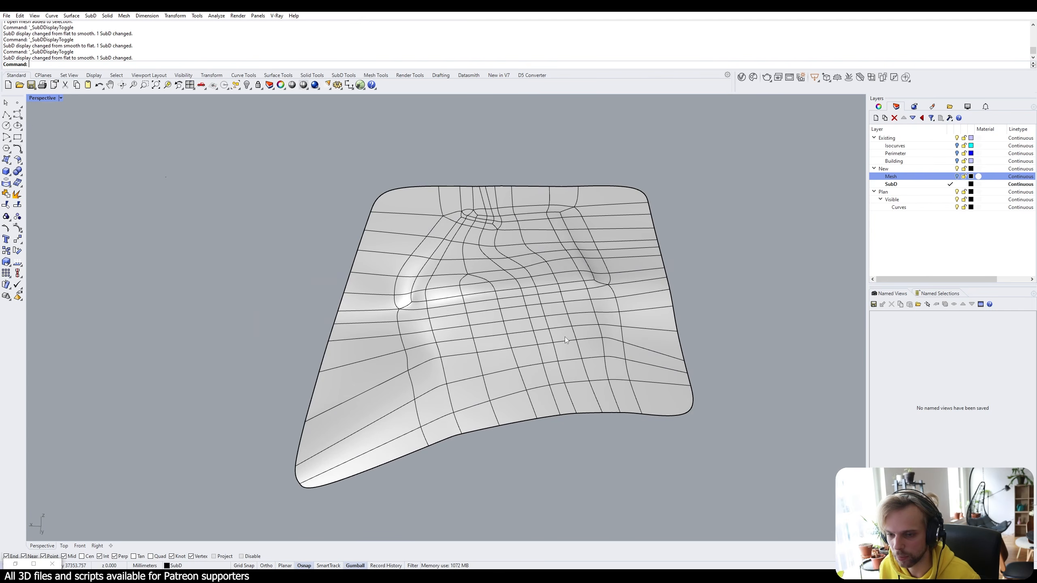
key("Tab")
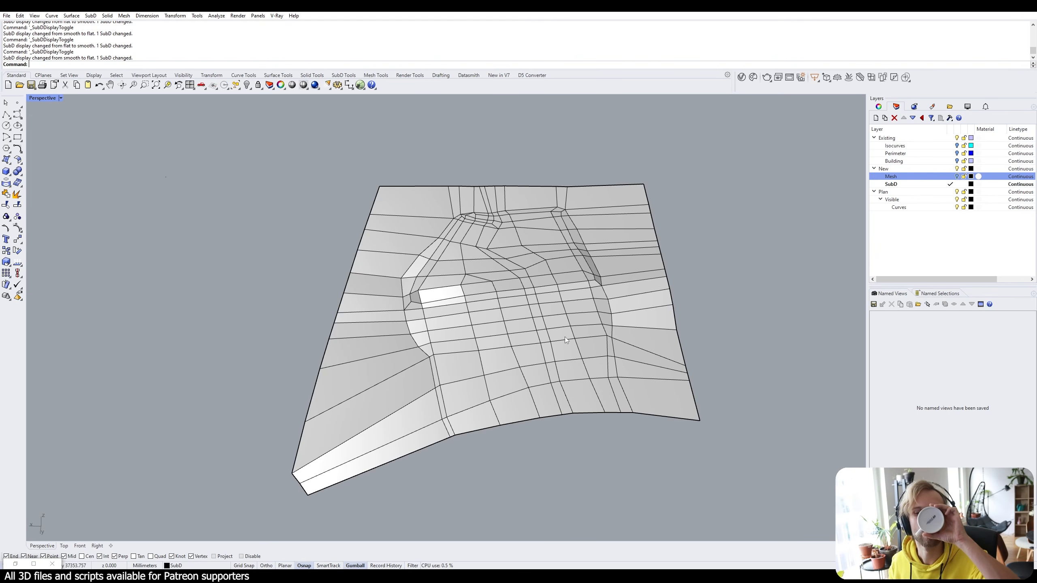
right_click_drag(564, 337, 533, 298)
scroll(505, 296, "up", 2)
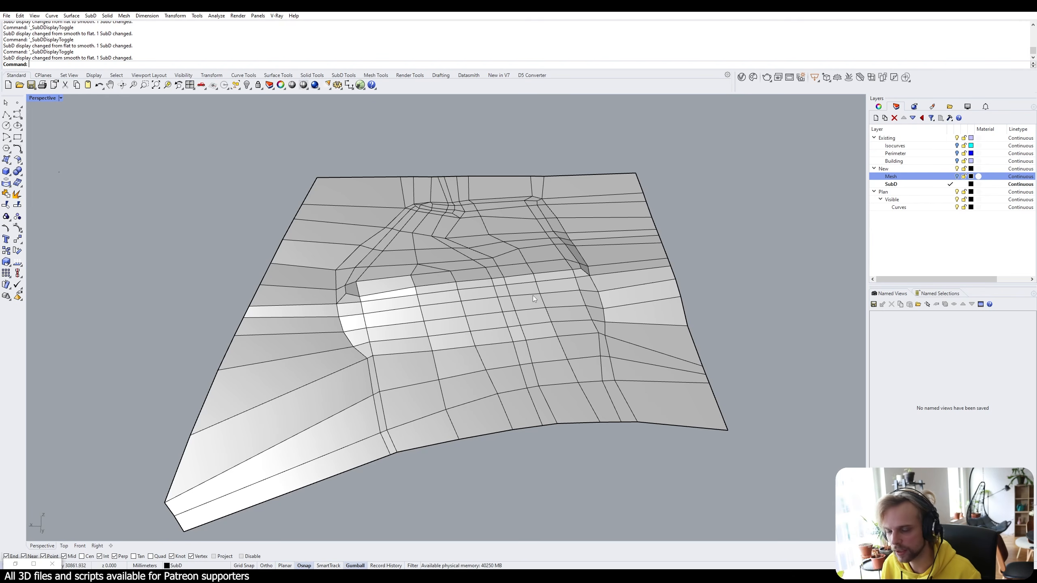
right_click_drag(533, 295, 490, 292)
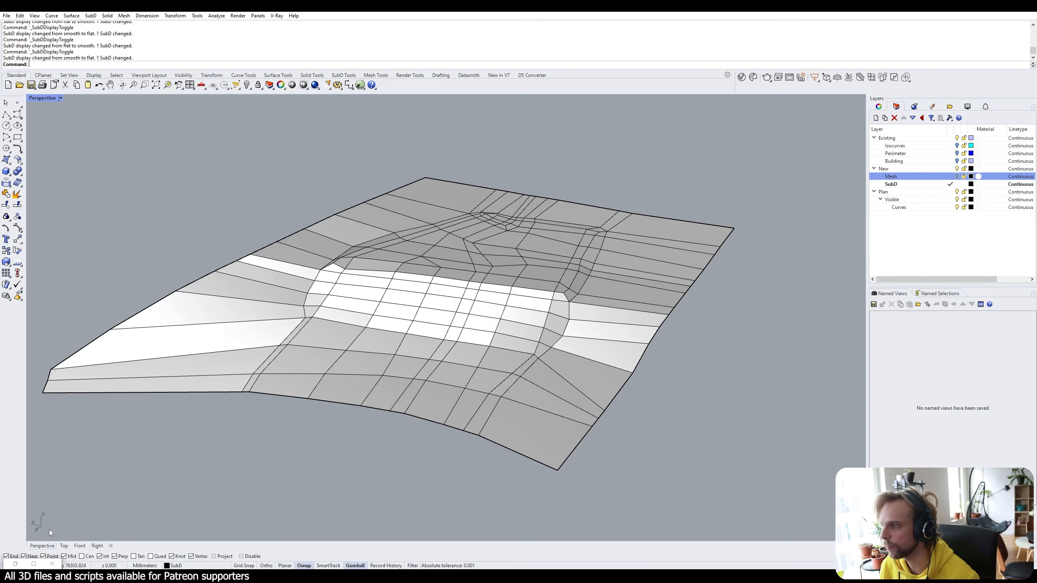
right_click_drag(456, 365, 424, 368)
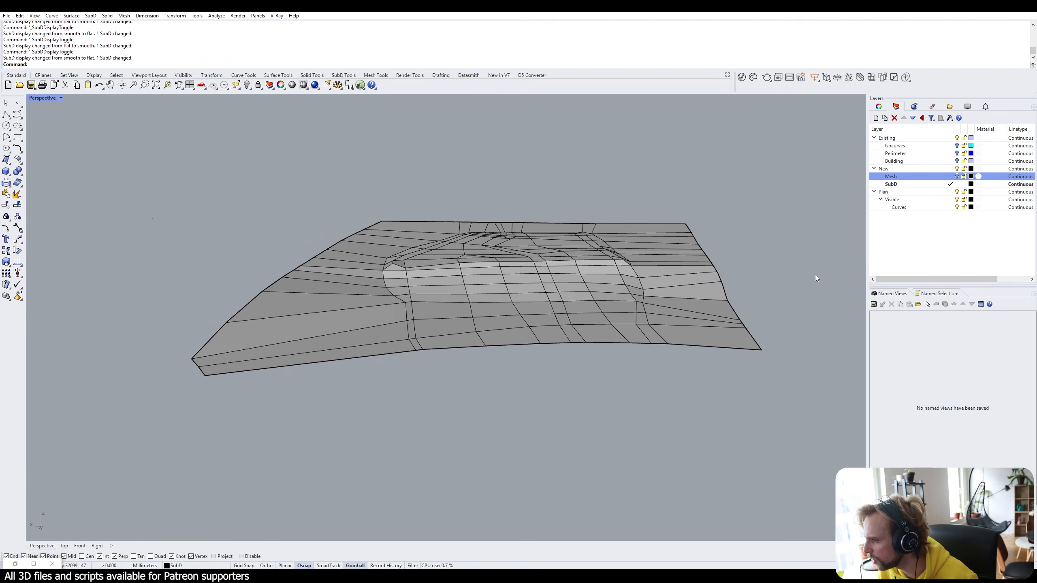
key("Tab")
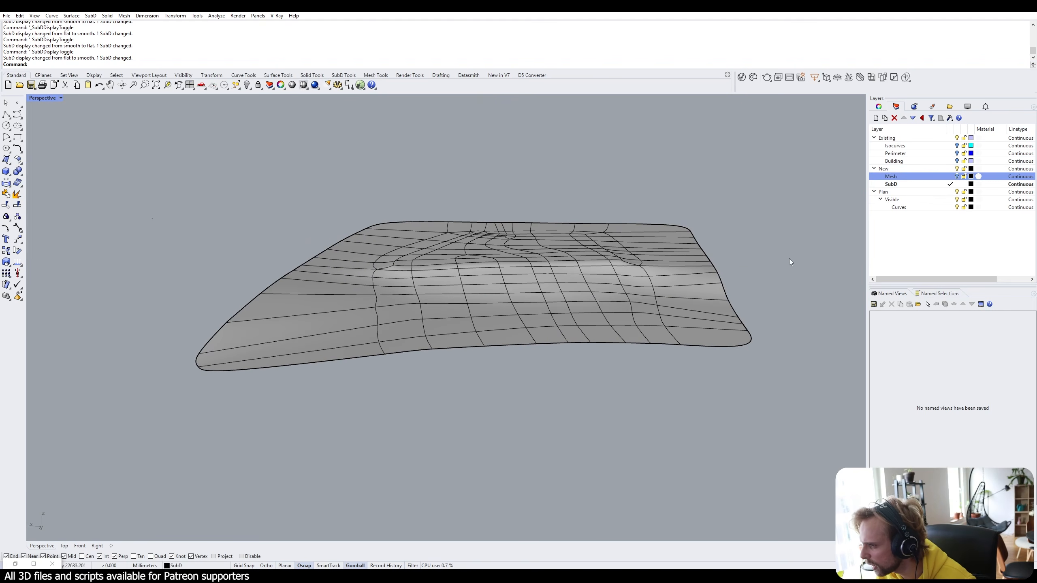
Turn the Mesh layer on and orbit around to compare it with the draped SubD.
left_click(956, 176)
right_click_drag(537, 261, 376, 295)
scroll(375, 295, "up", 2)
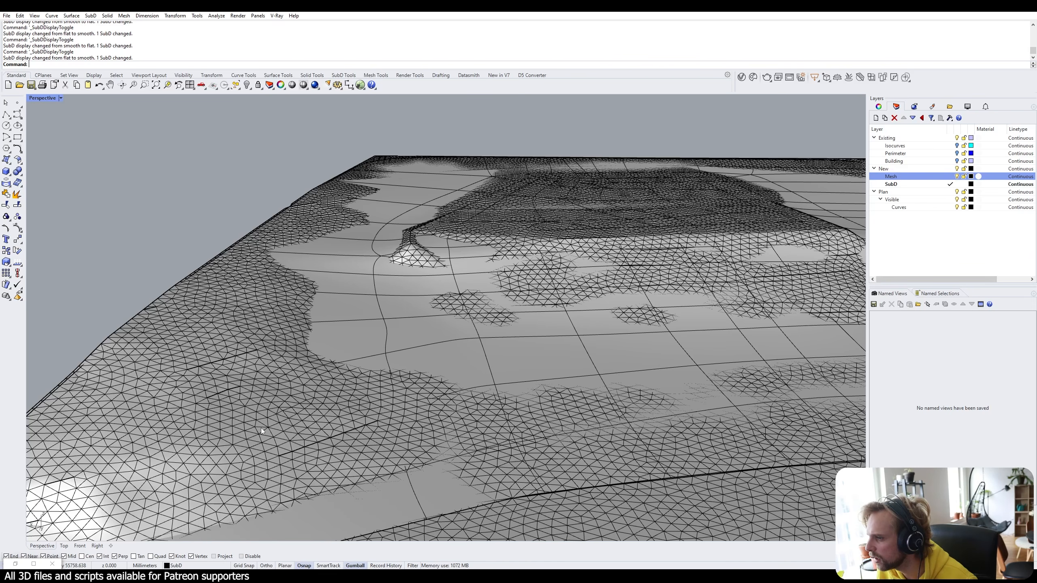
scroll(360, 278, "down", 4)
right_click_drag(663, 312, 609, 327)
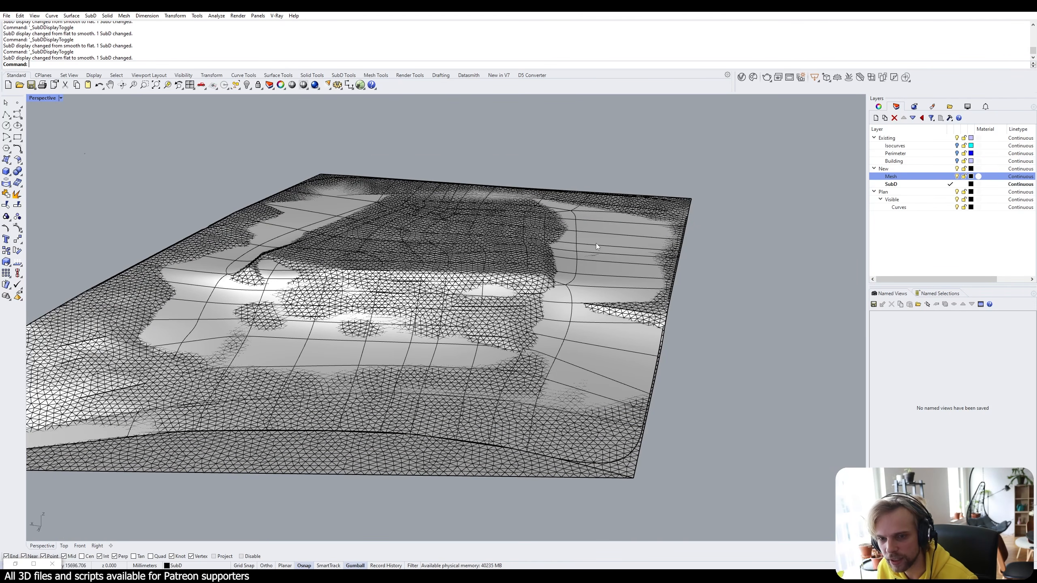
right_click_drag(452, 378, 492, 282)
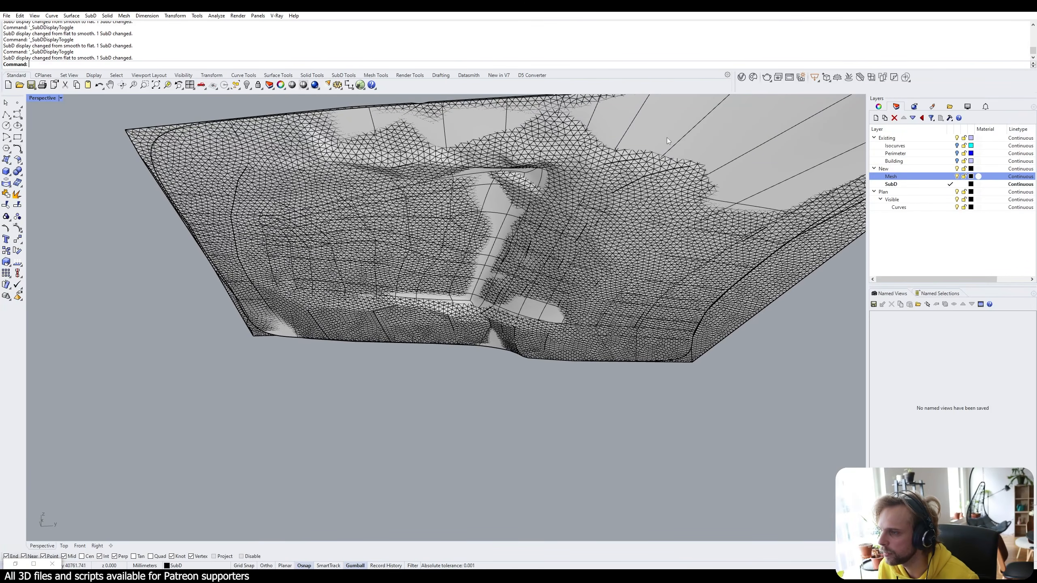
right_click_drag(692, 179, 612, 449)
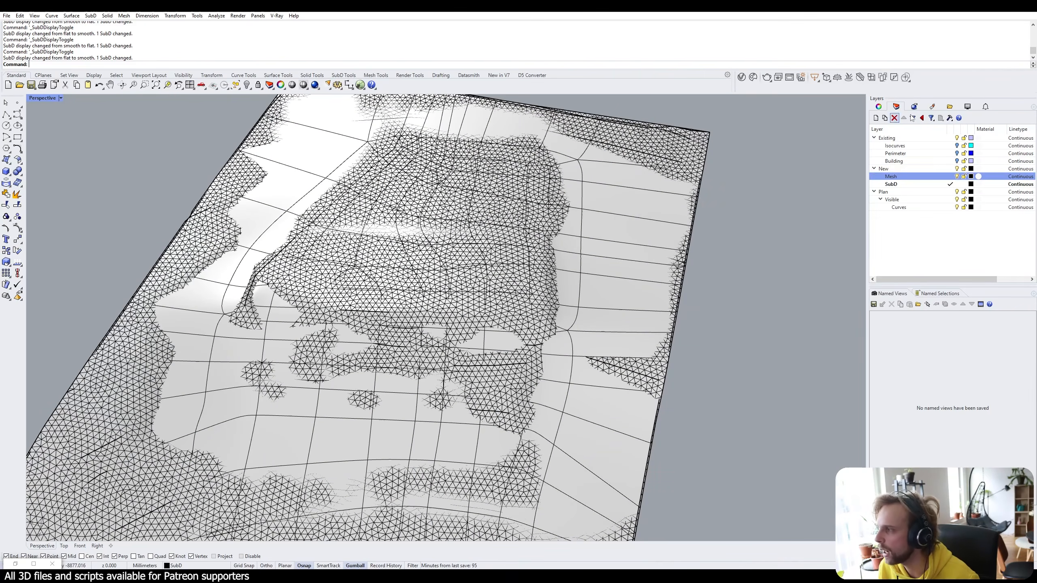
Hide the Mesh layer again and switch the SubD back to flat display.
left_click(956, 176)
scroll(616, 216, "down", 4)
right_click_drag(531, 218, 470, 256)
key("Tab")
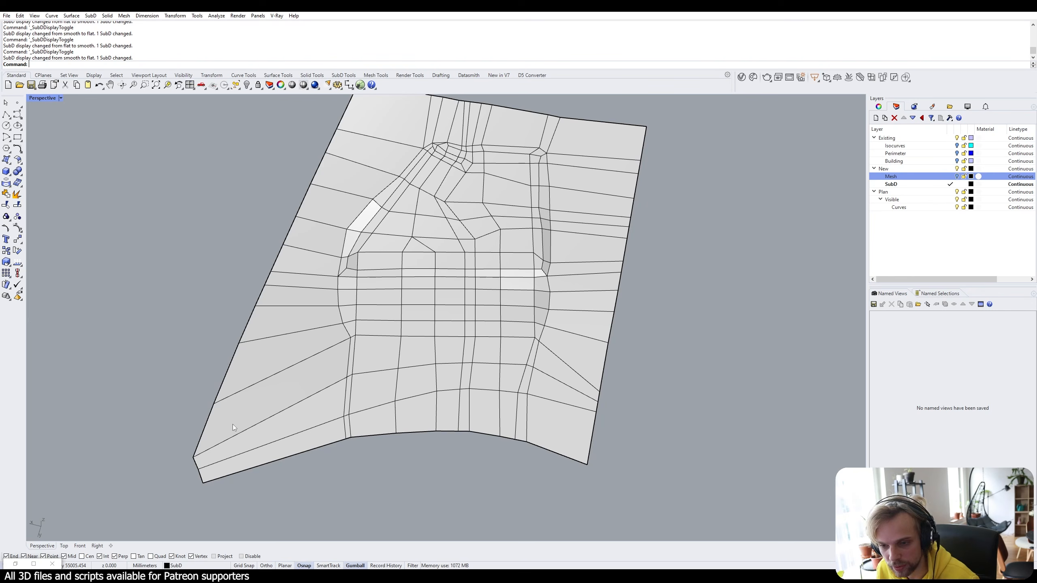
right_click_drag(384, 408, 516, 447)
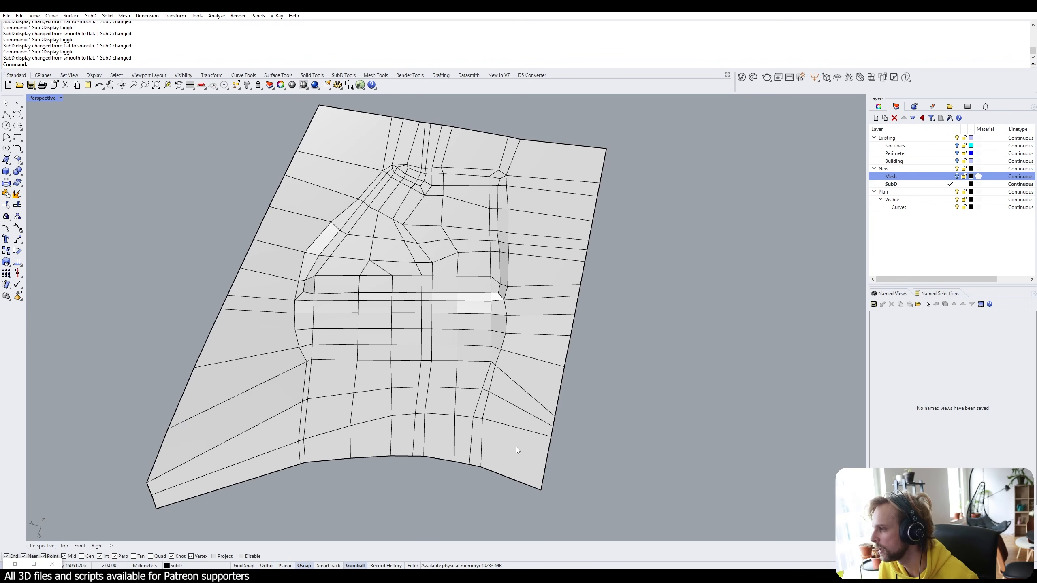
Insert a new edge loop just inside the SubD's right boundary with InsertEdge.
left_click(543, 477, "ctrl+shift")
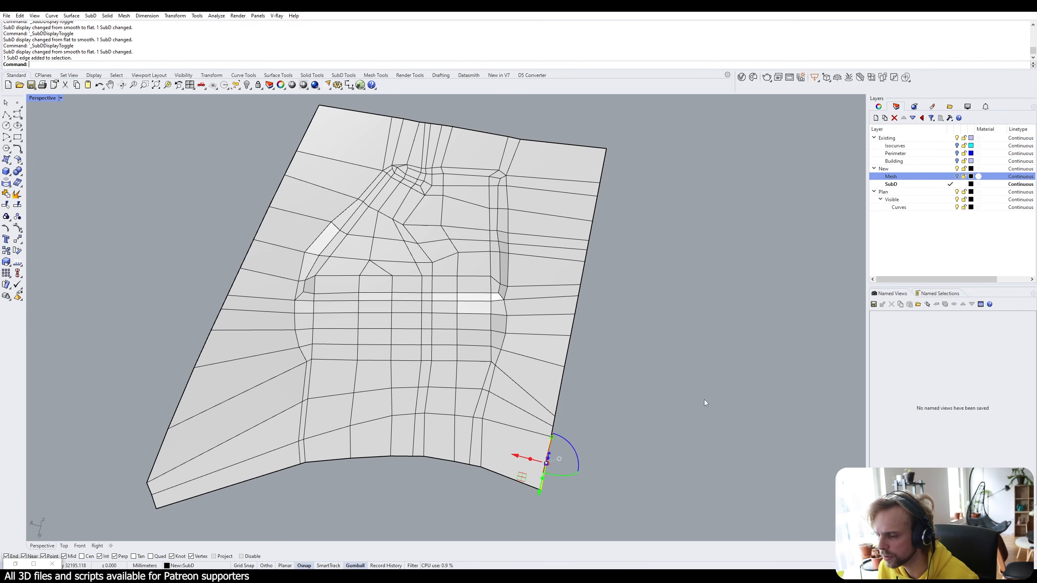
left_click(704, 400)
right_click_drag(703, 400, 616, 399)
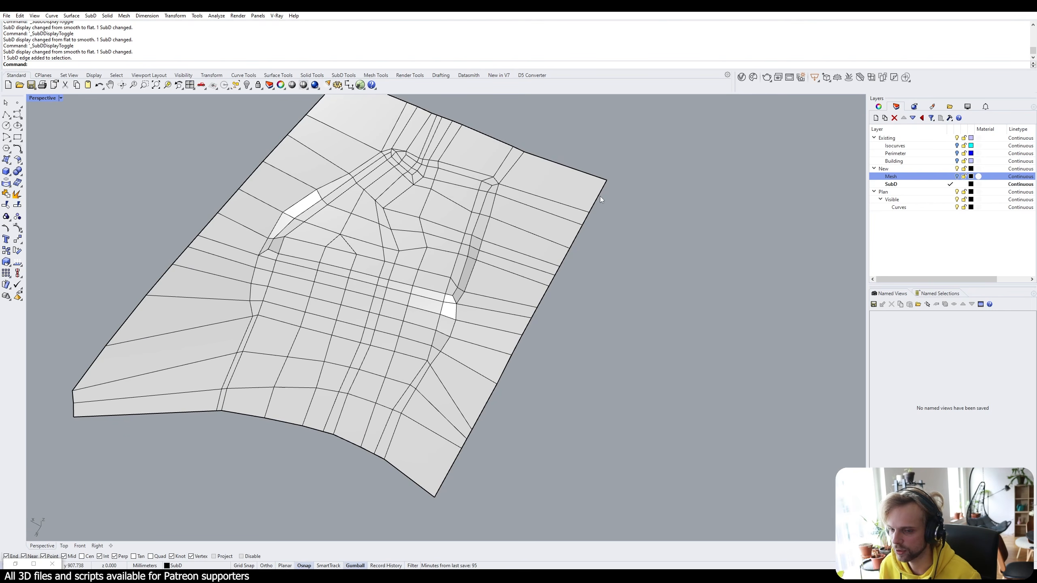
left_click(598, 196, "ctrl+shift")
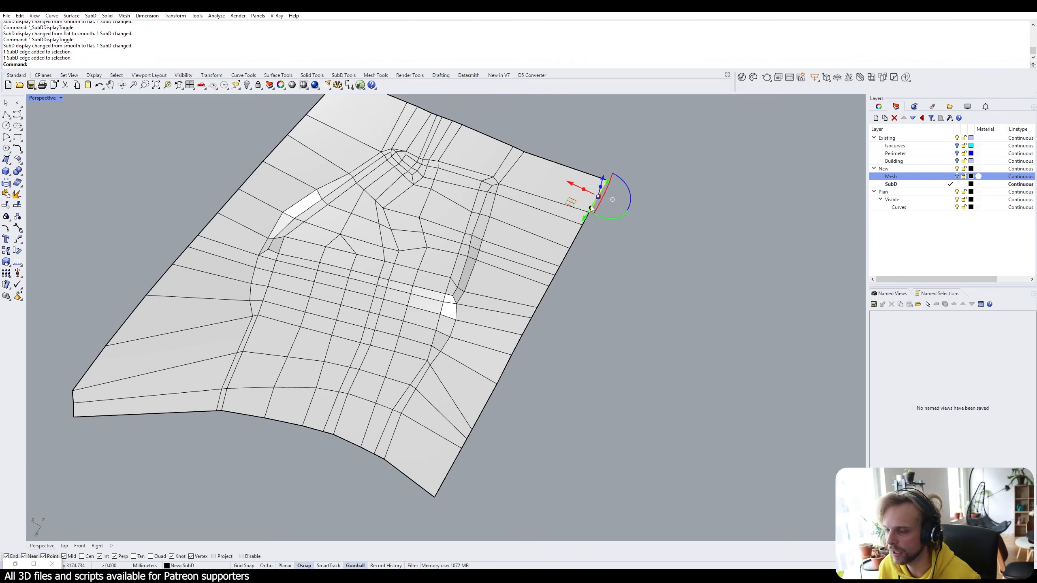
left_click(446, 476, "ctrl+shift")
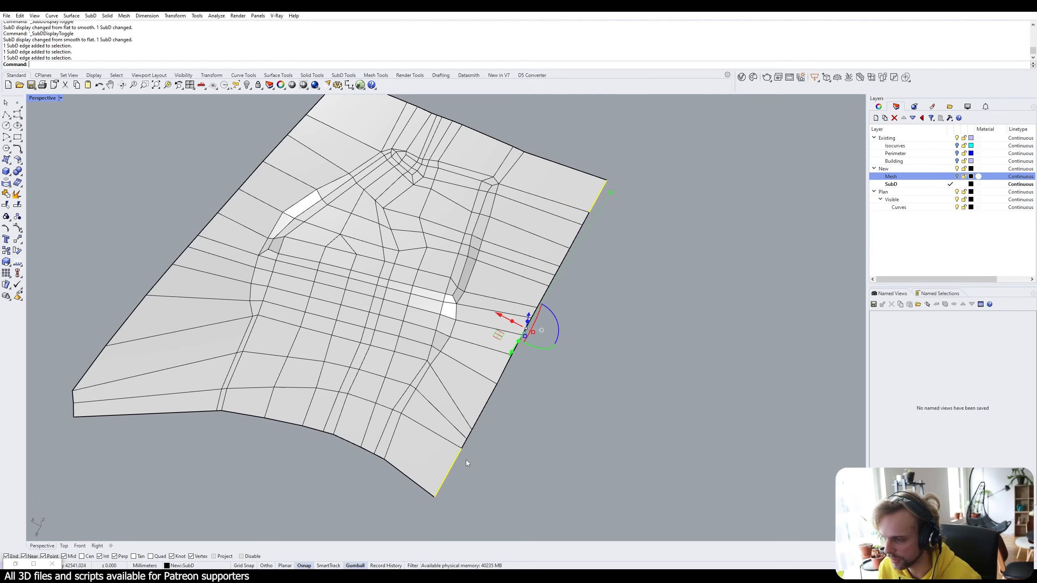
double_click(485, 407, "ctrl+shift")
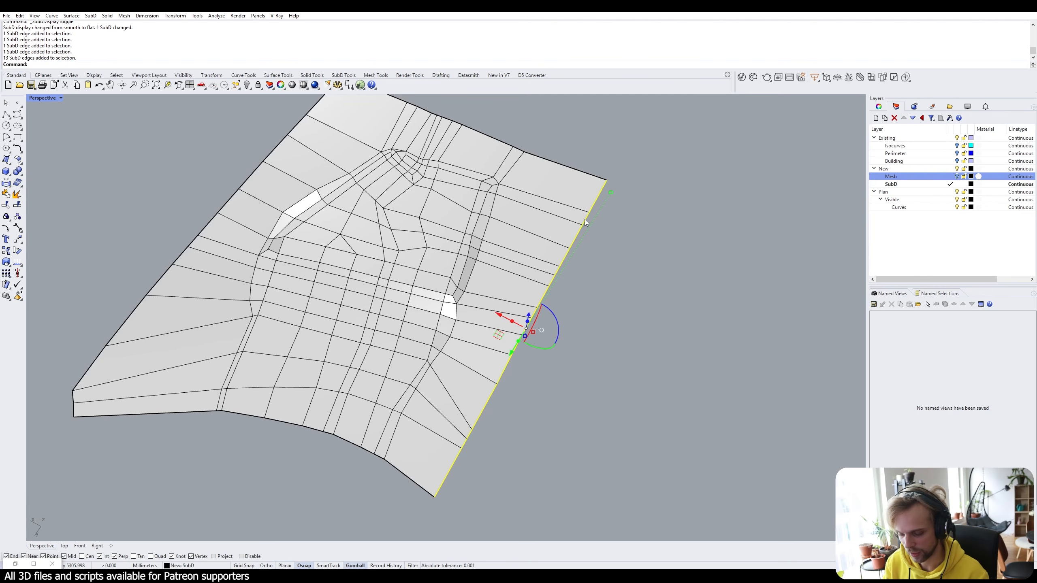
type("InsertEdge")
key("Return")
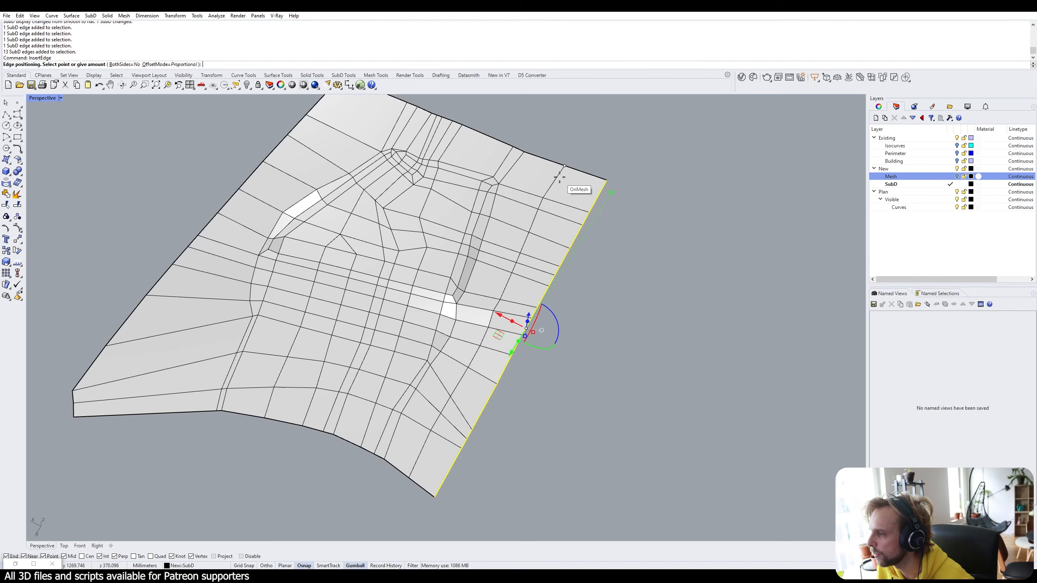
left_click(572, 171)
Insert another edge loop beside the top-left boundary loop at its midpoint.
right_click_drag(186, 340, 251, 390, "shift")
left_click(385, 142, "ctrl+shift")
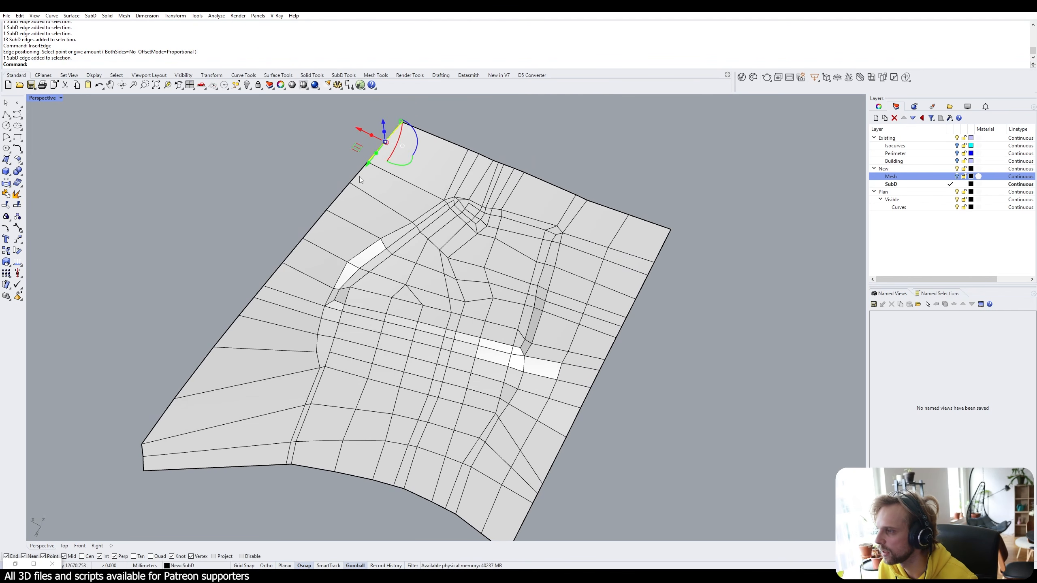
left_click(144, 466, "ctrl+shift")
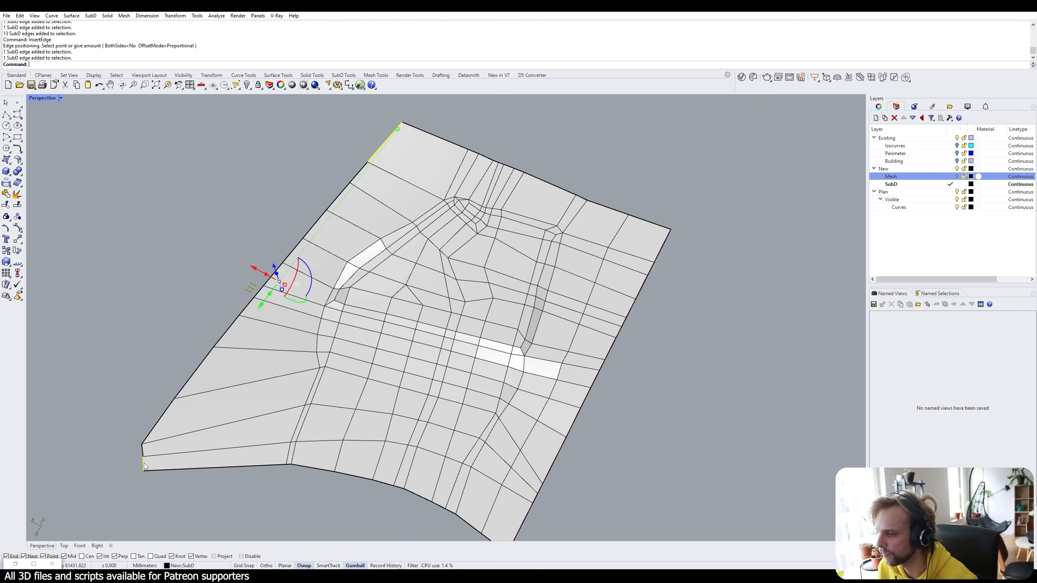
double_click(150, 442, "ctrl+shift")
key("Return")
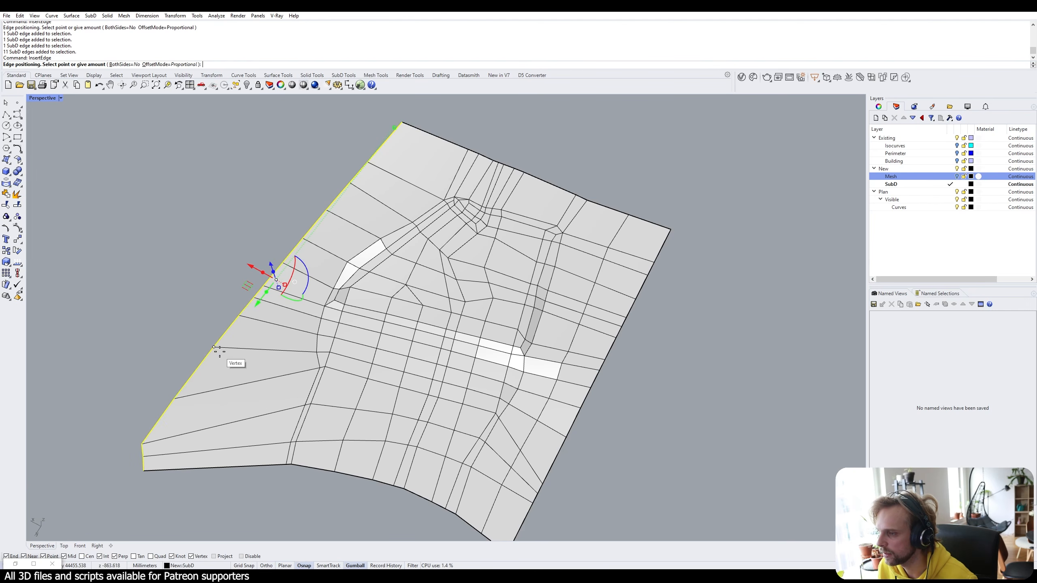
left_click(266, 350)
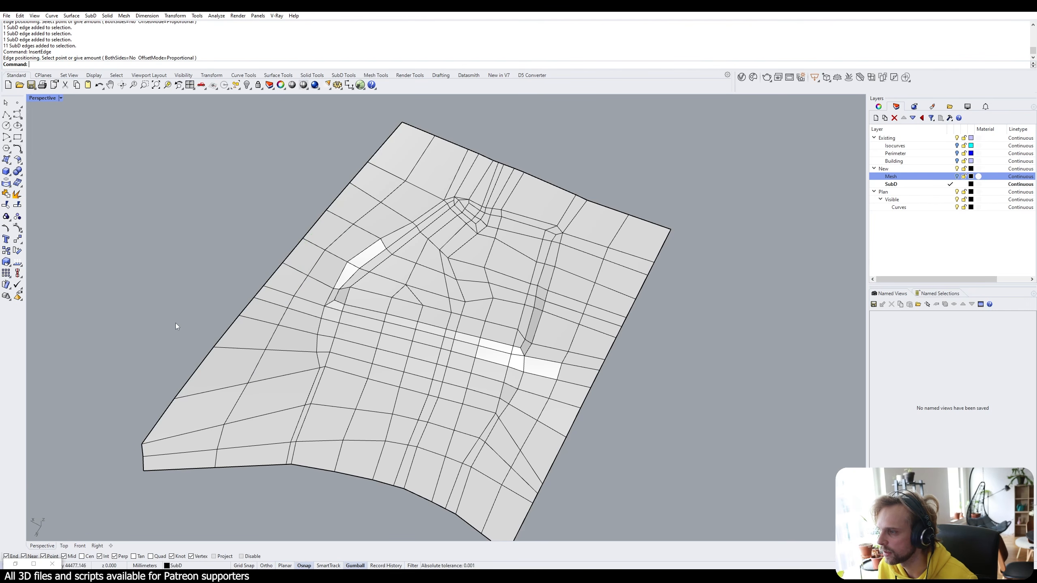
right_click_drag(260, 418, 240, 426)
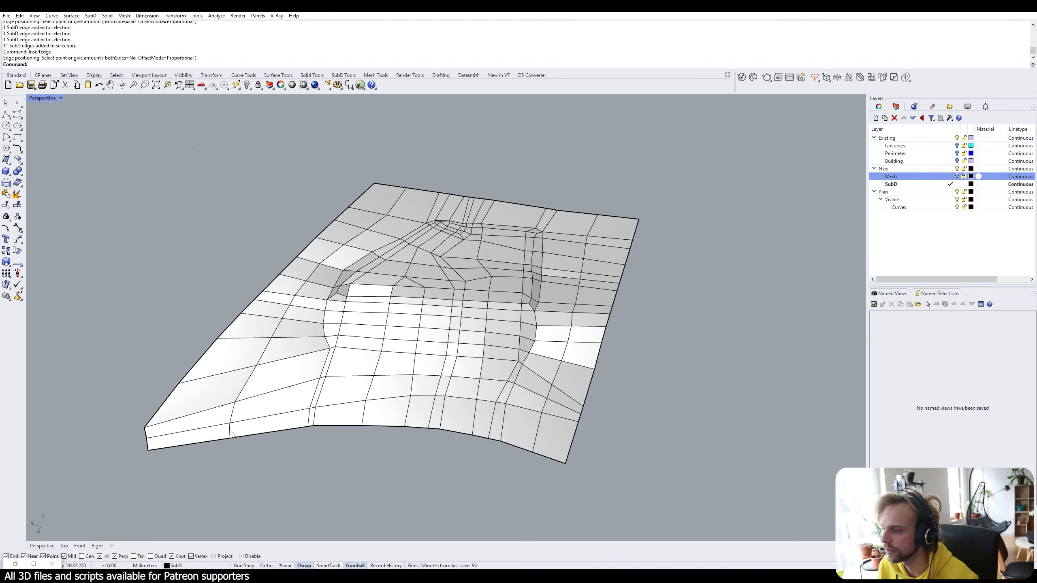
Select the two side edge loops of the SubD terrain by double-clicking their edges.
left_click(231, 431, "ctrl+shift")
left_click(398, 204, "ctrl+shift")
double_click(377, 225, "ctrl+shift")
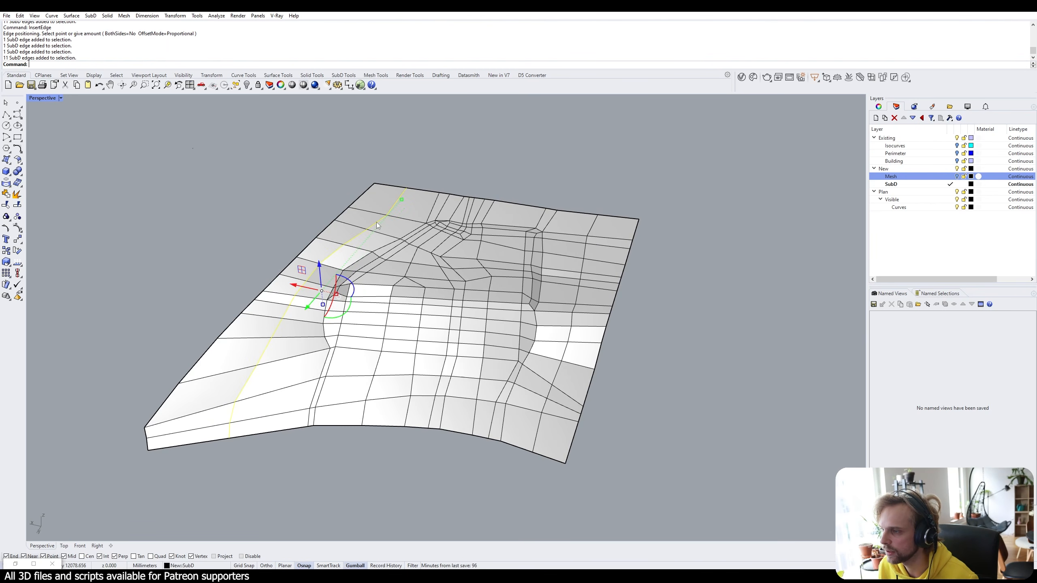
left_click(538, 427, "ctrl+shift")
left_click(545, 411, "ctrl+shift")
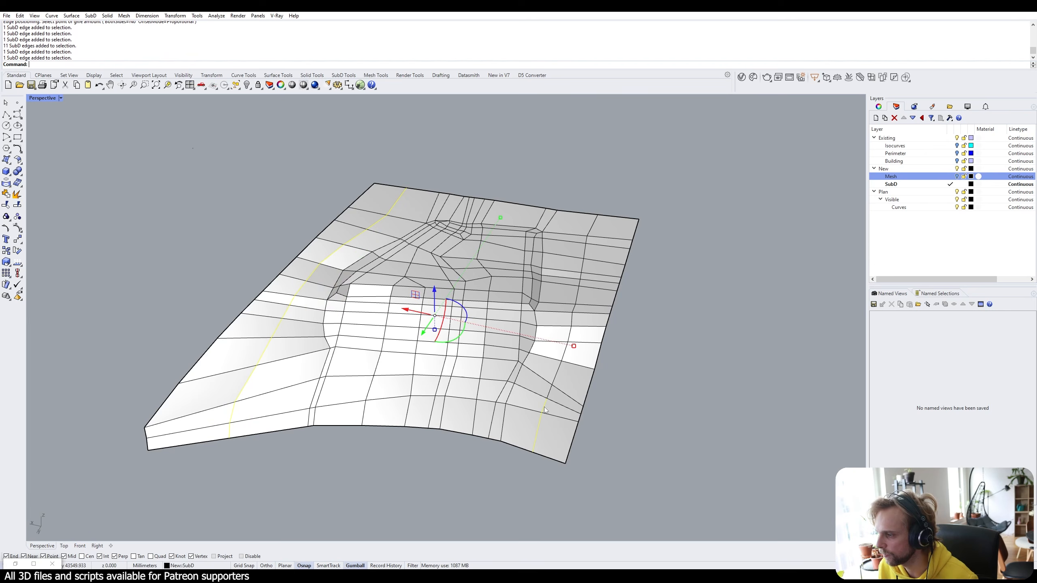
double_click(550, 392, "ctrl+shift")
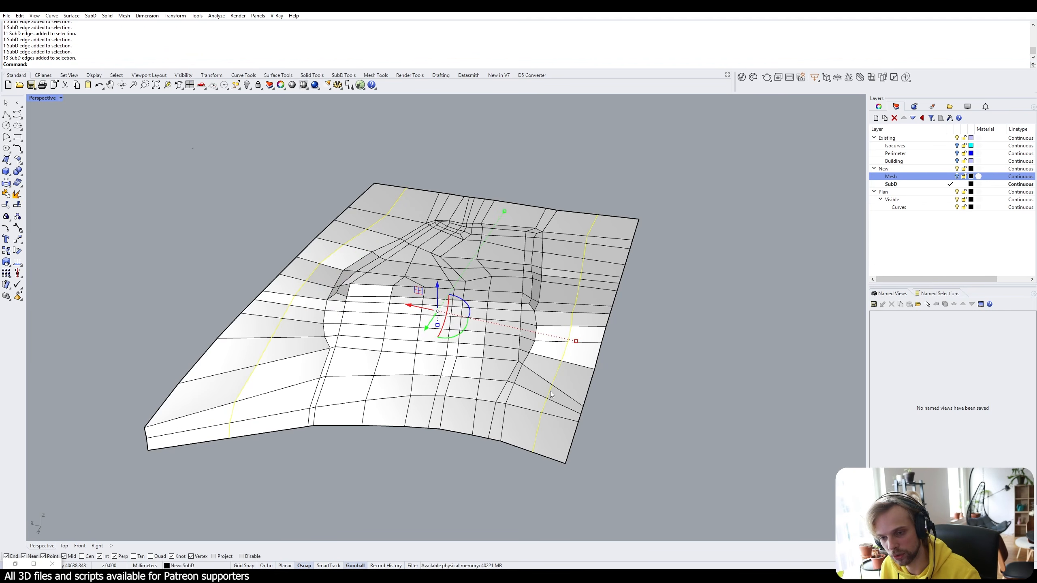
Raise both selected edge loops high along Z into steep side walls.
right_click_drag(550, 394, 420, 314)
left_click_drag(442, 322, 459, 217)
key("Escape")
mouse_move(704, 340)
right_mouse_down()
mouse_move(710, 323)
mouse_move(718, 332)
mouse_move(689, 347)
right_mouse_up()
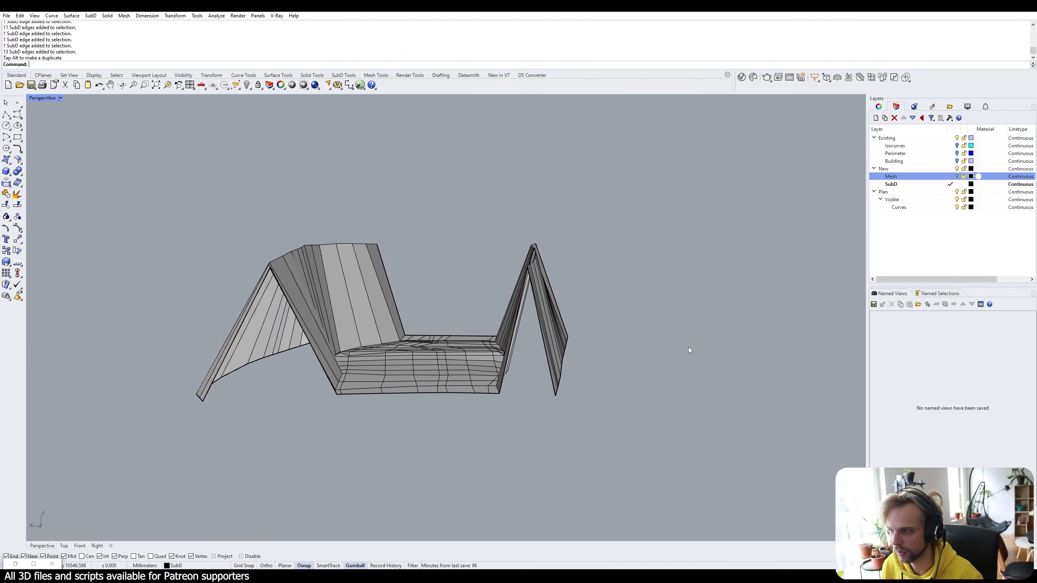
type("S")
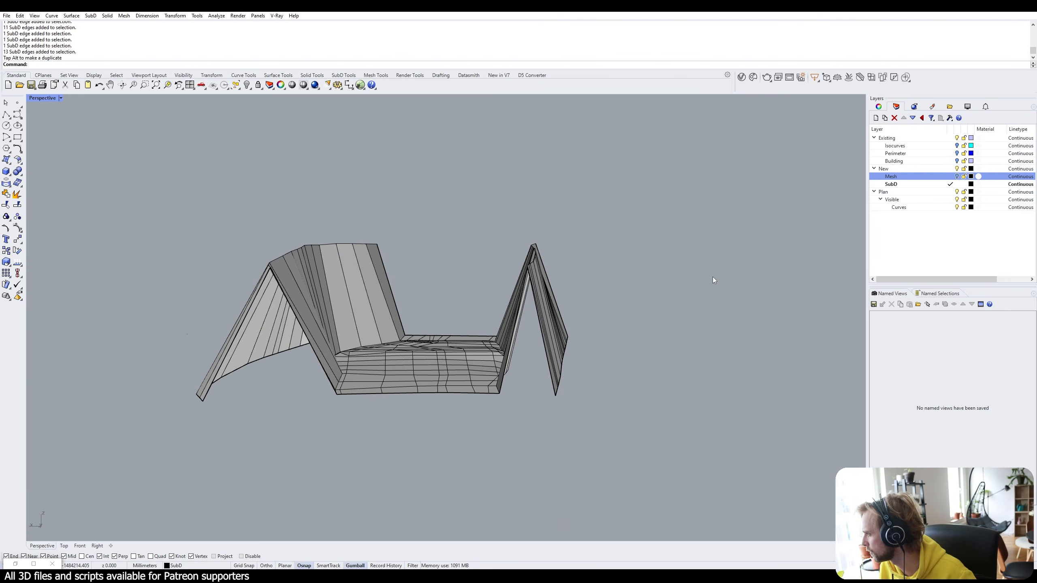
Show the Mesh layer and select all the SubD's control points with F10 and SelPt.
left_click(956, 177)
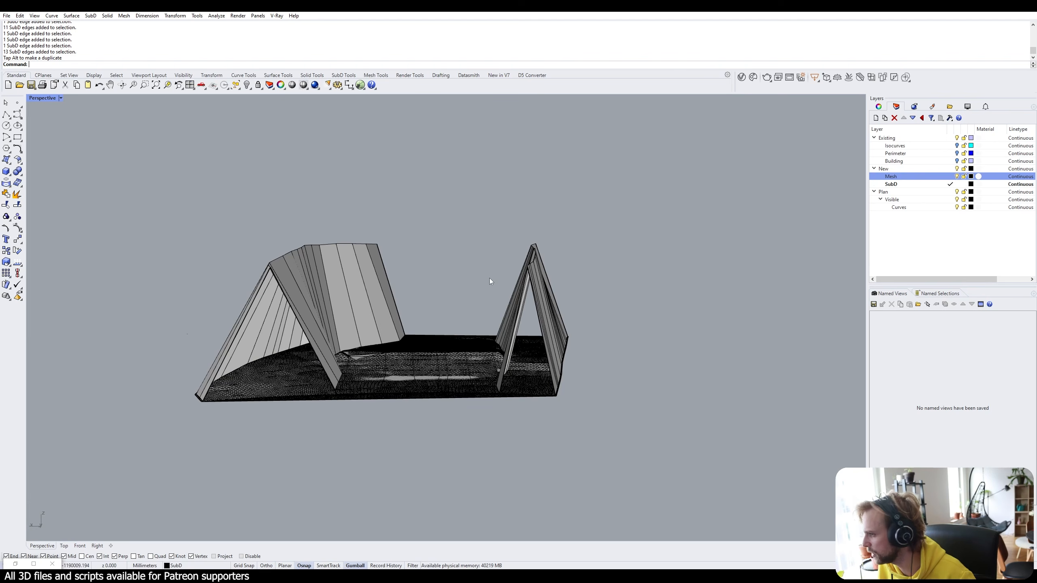
right_click_drag(489, 279, 469, 300)
left_click(328, 290)
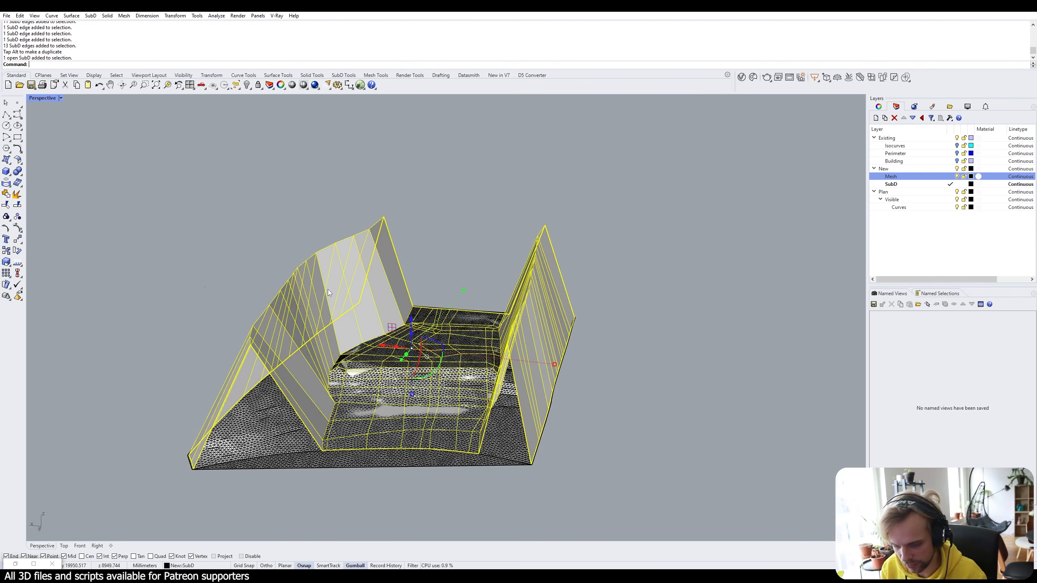
key("F10")
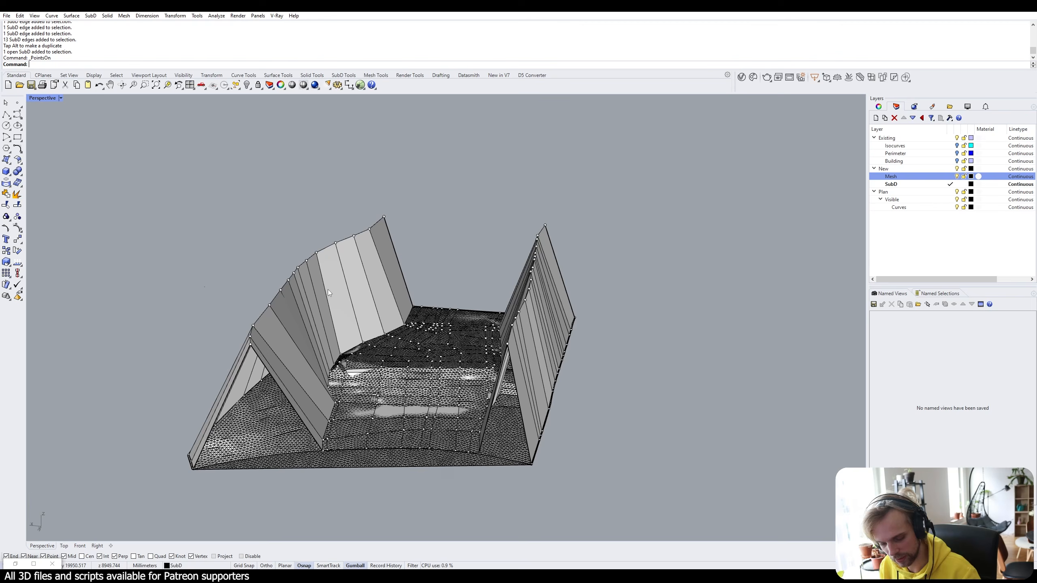
type("SelPt")
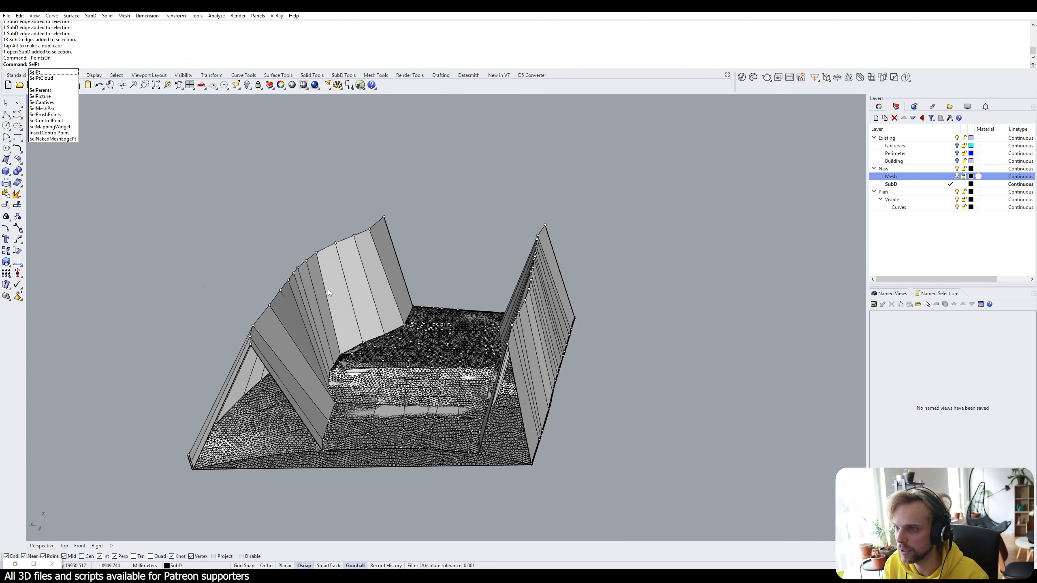
key("Return")
Deselect the lower terrain points so only the wall-top control points stay selected.
right_click_drag(329, 293, 172, 343)
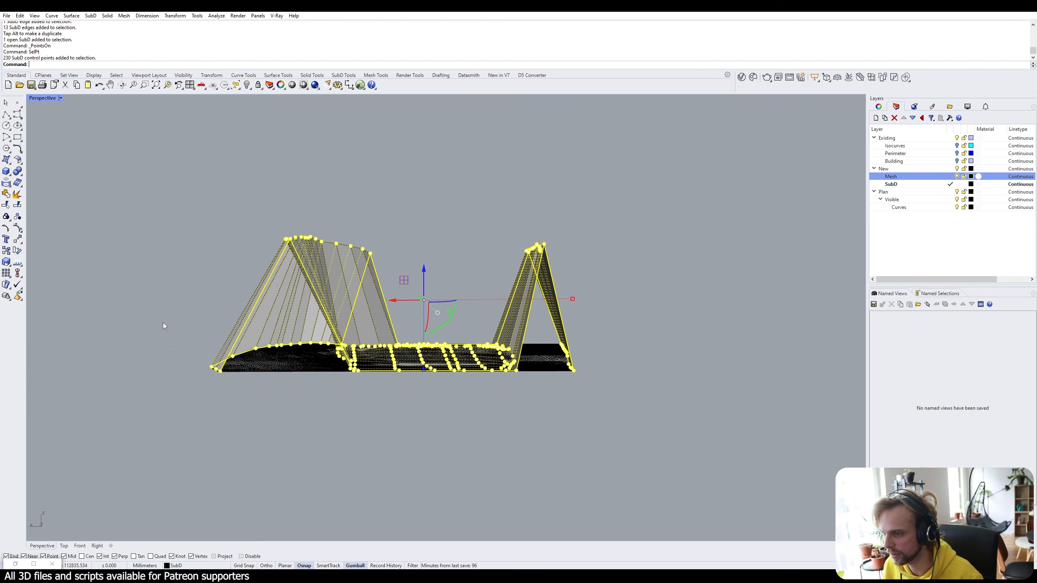
left_click_drag(162, 318, 673, 469, "ctrl")
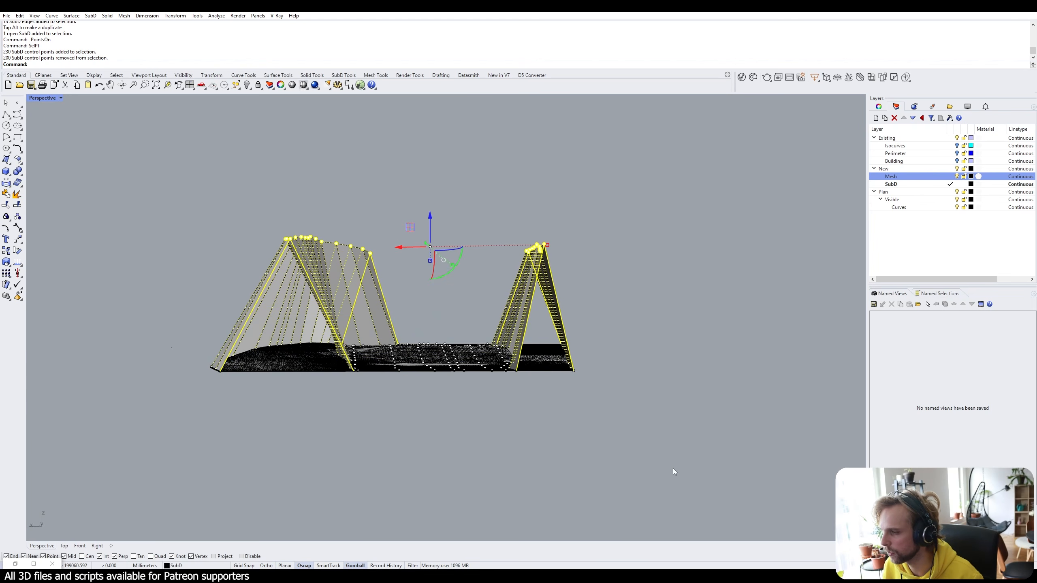
left_click_drag(157, 318, 680, 466)
right_click_drag(215, 387, 429, 364)
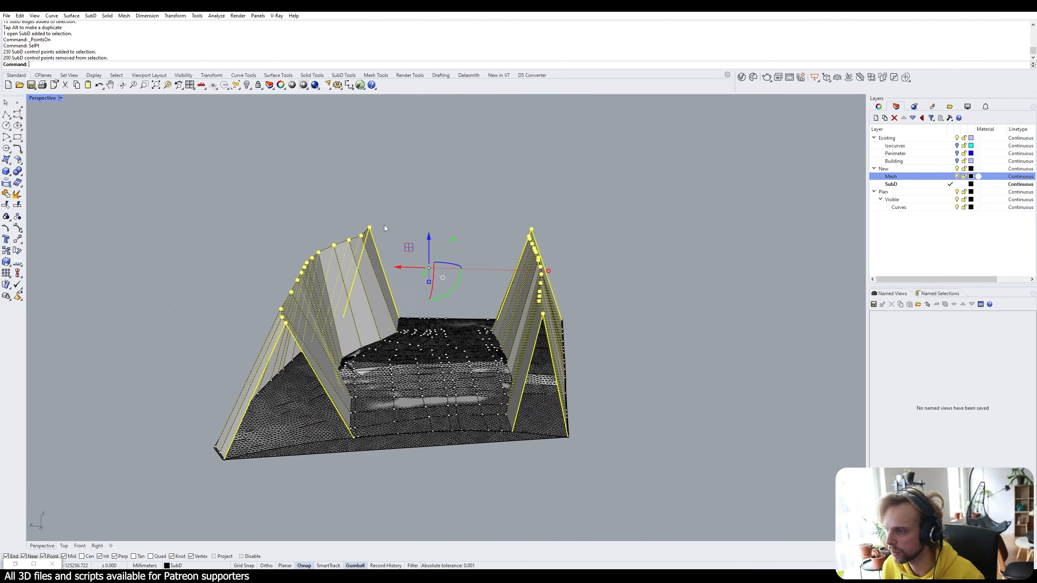
right_click_drag(280, 352, 274, 355)
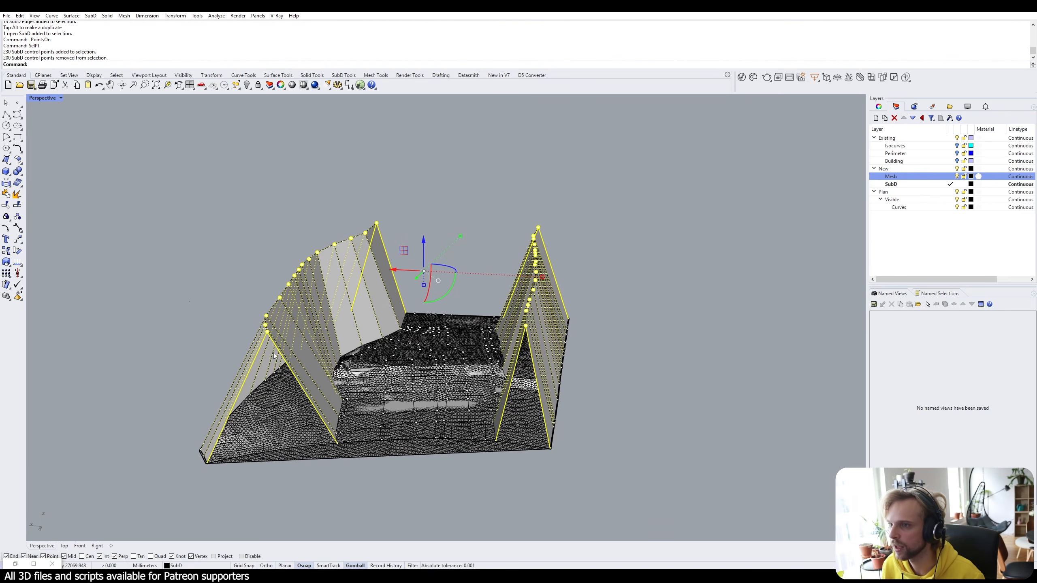
Project the wall-top points onto the terrain mesh with DeleteInput=Yes.
type("Project")
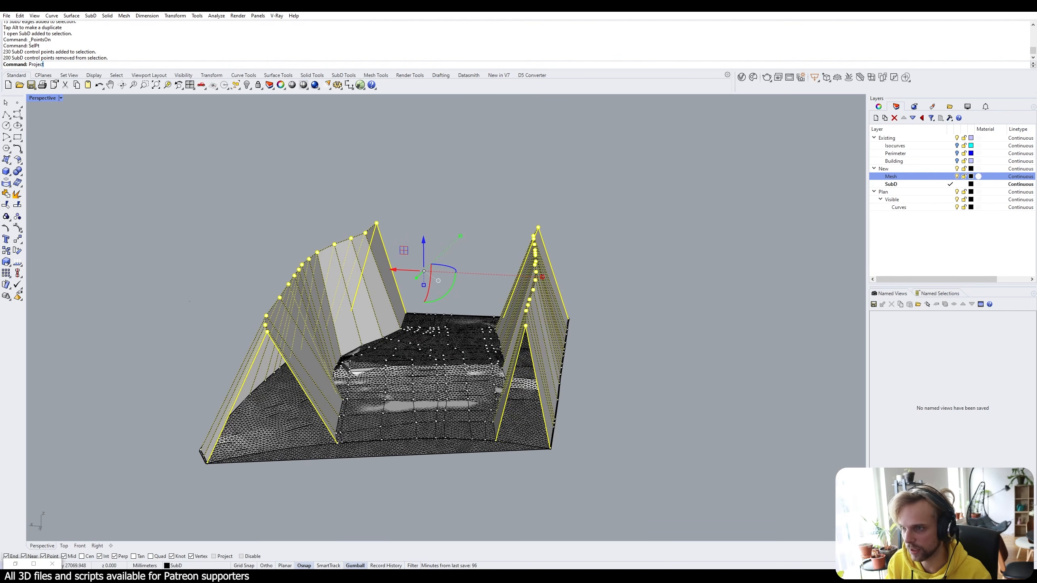
key("Return")
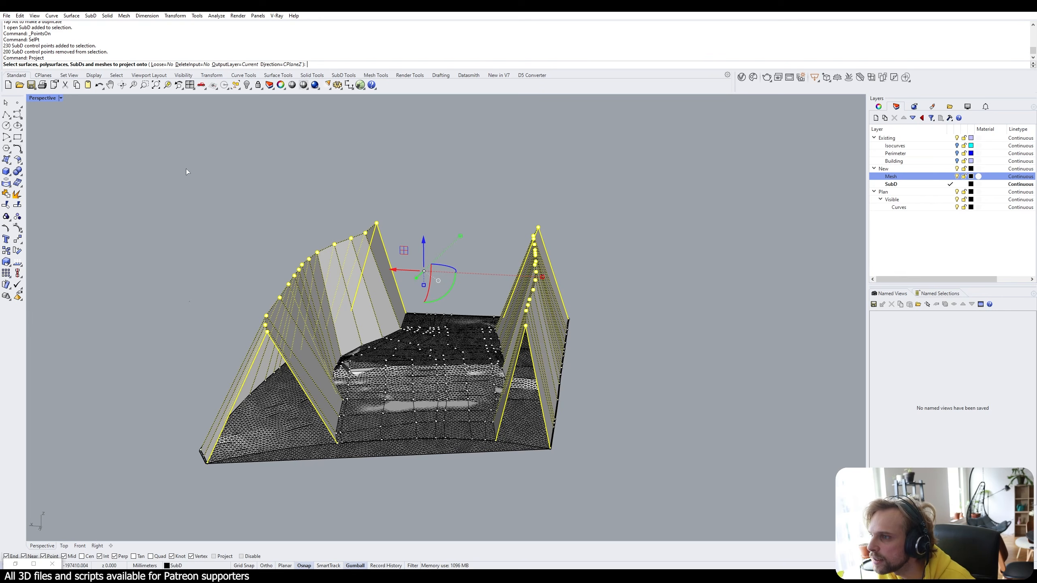
left_click(191, 64)
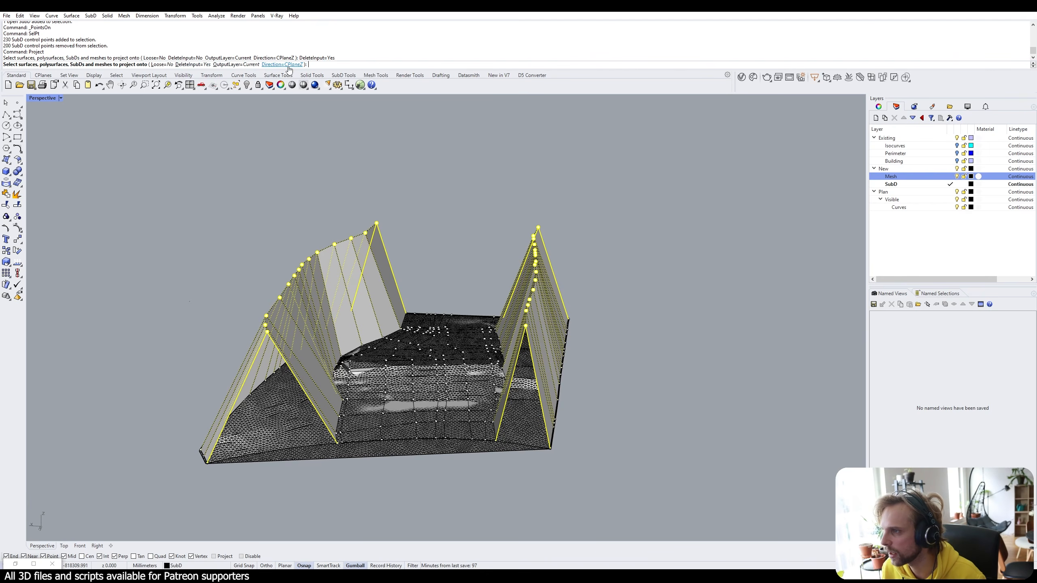
left_click(288, 416)
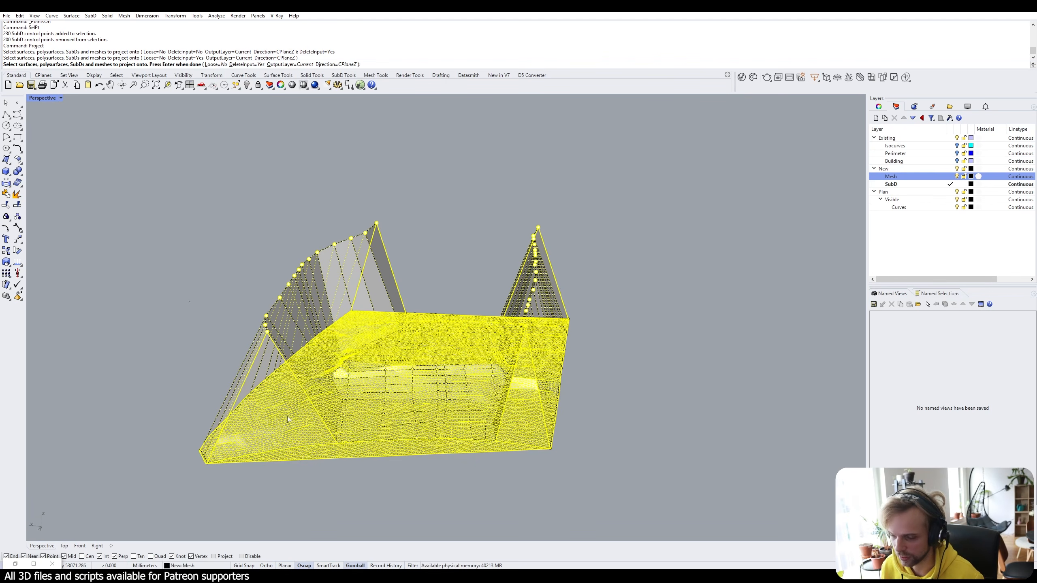
key("Return")
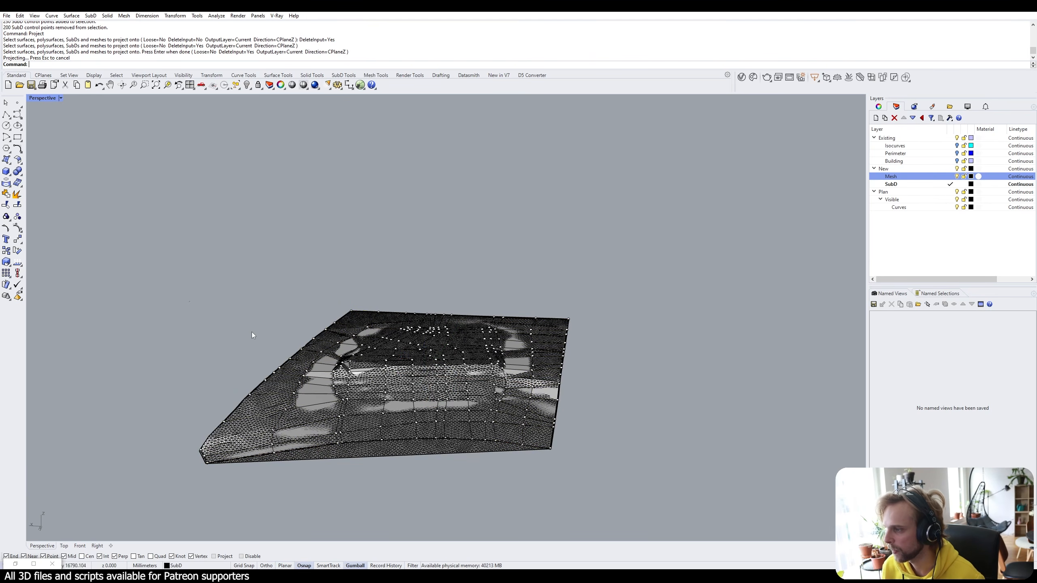
right_click_drag(474, 369, 367, 441)
scroll(322, 416, "up", 2)
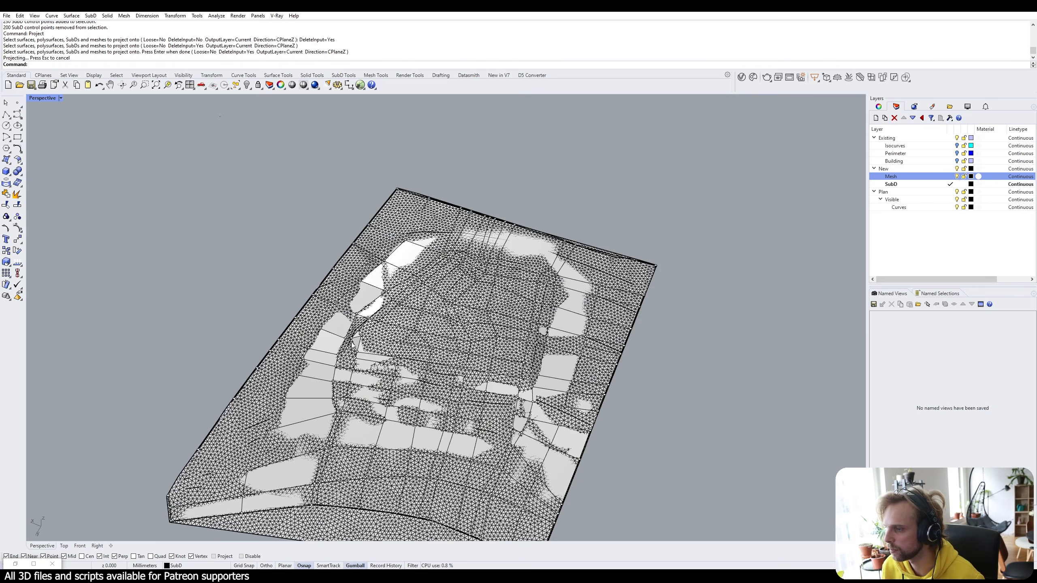
right_click_drag(283, 307, 344, 391)
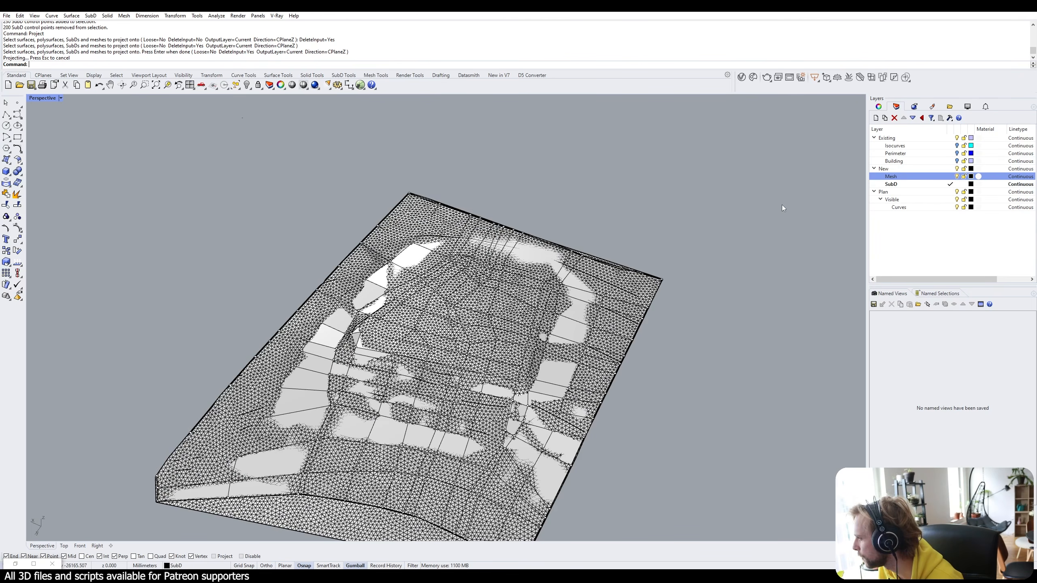
Hide the Mesh layer, check the SubD in smooth and flat display, and restore Grasshopper.
left_click(956, 177)
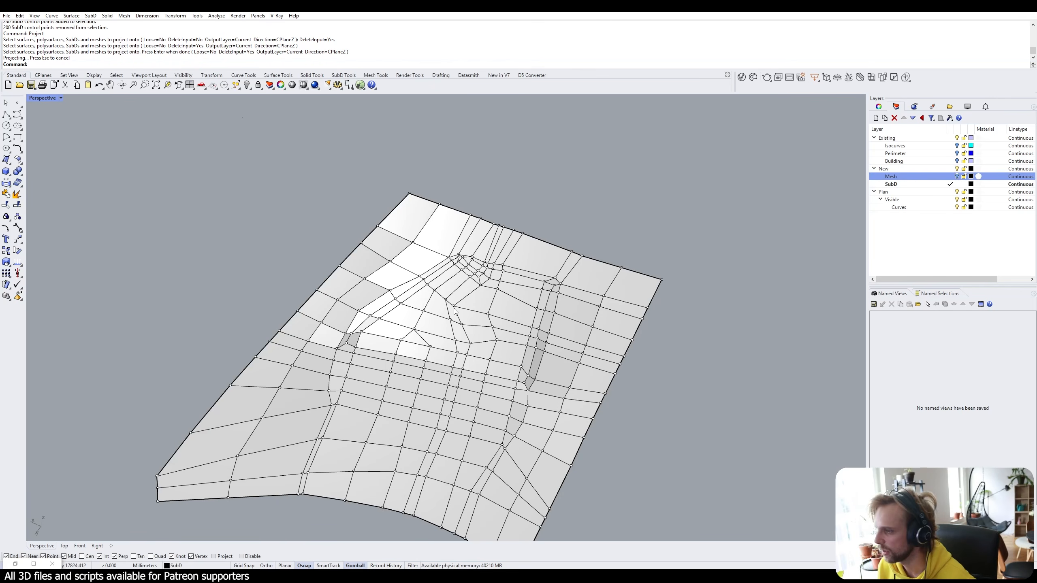
scroll(478, 312, "up", 3)
key("Tab")
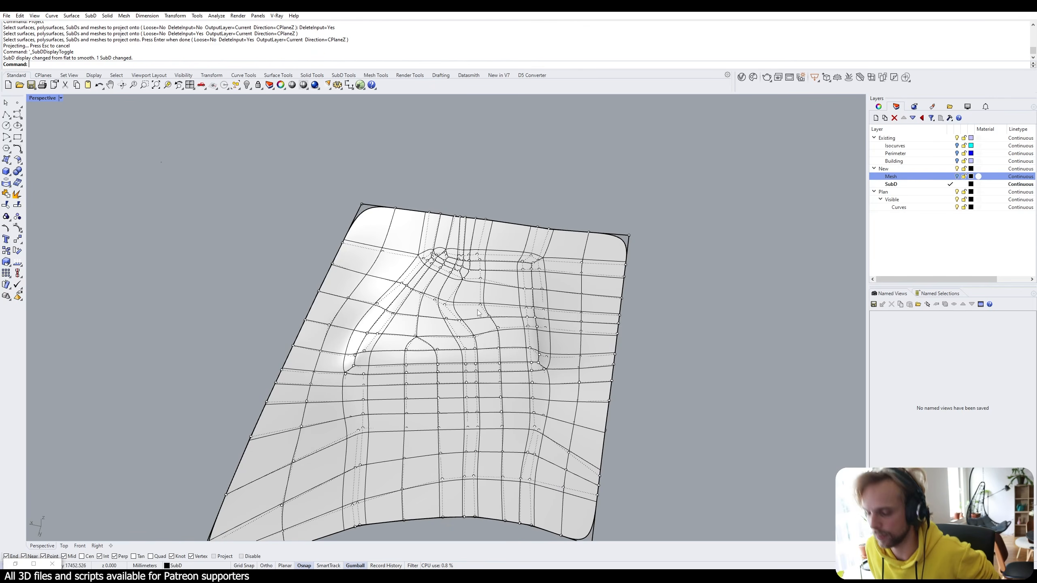
key("Tab")
key("Tab")
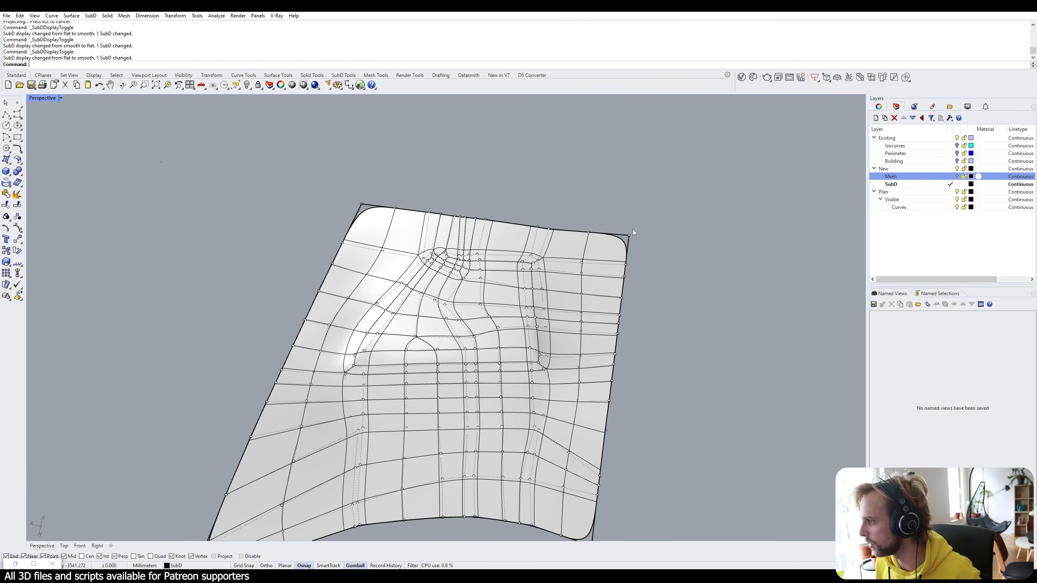
right_click_drag(631, 229, 538, 245)
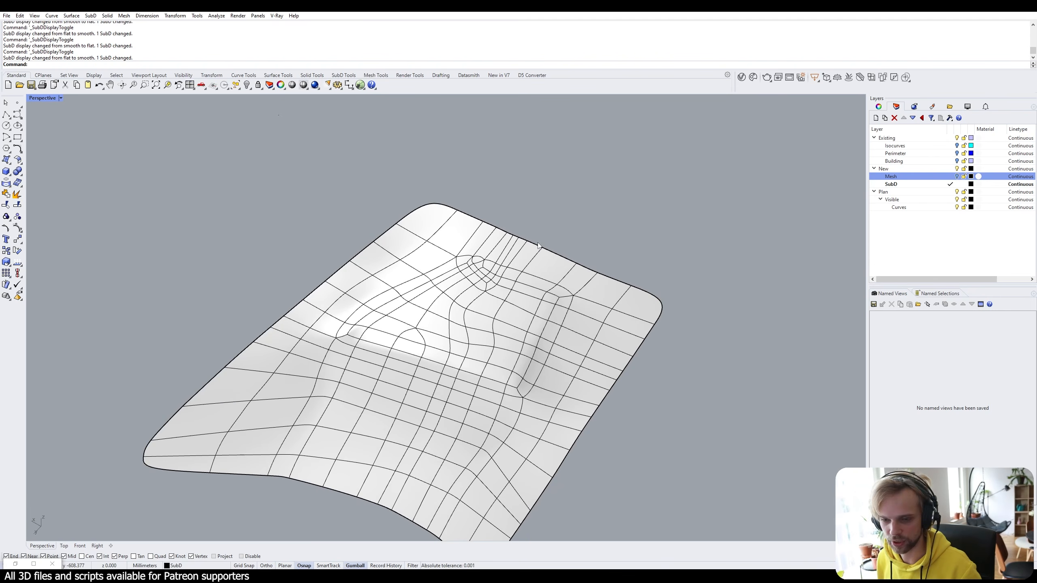
key("Tab")
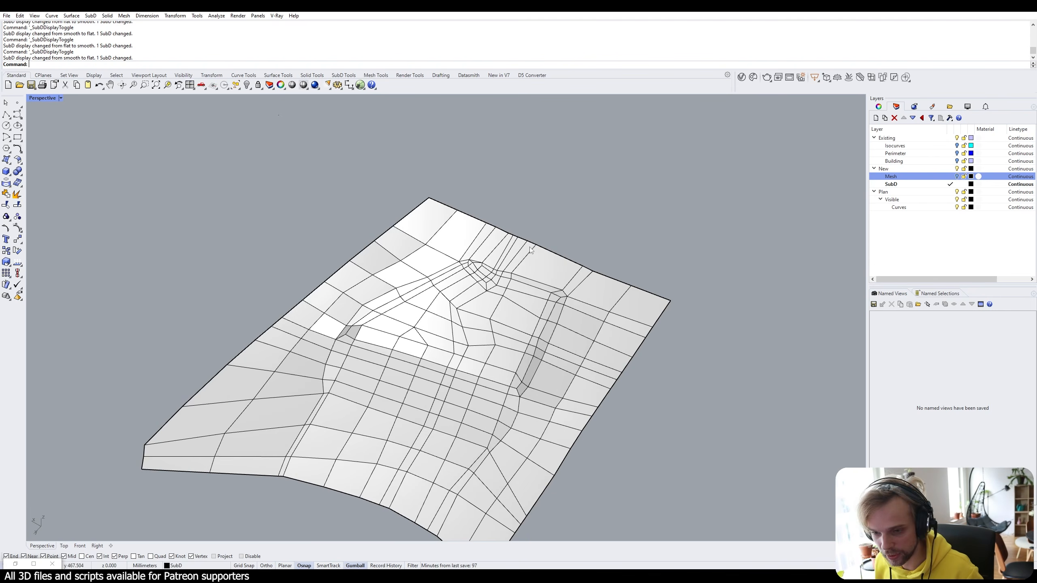
right_click_drag(481, 312, 463, 227, "shift")
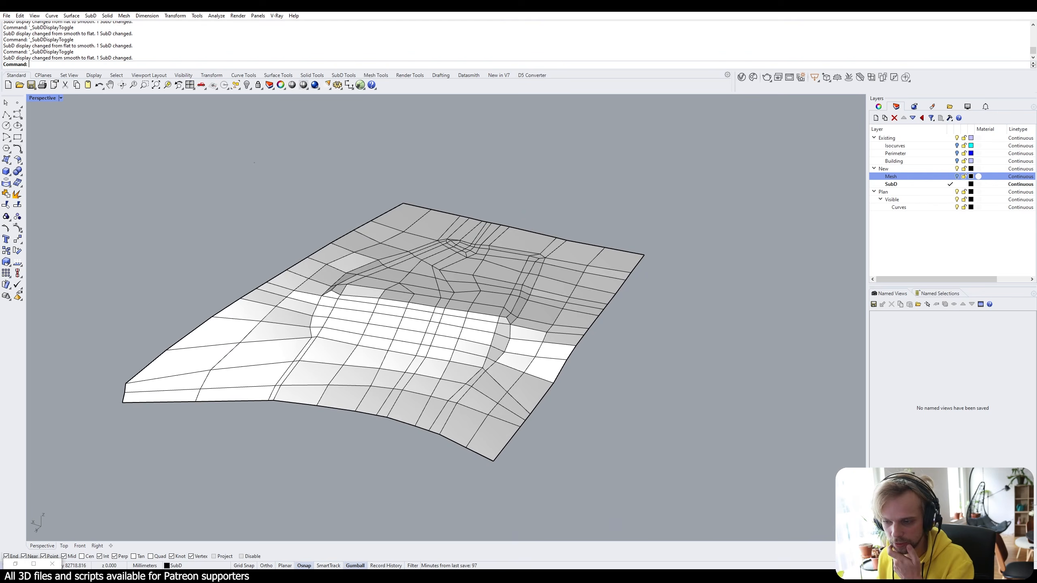
left_click(15, 564)
scroll(717, 244, "down", 2)
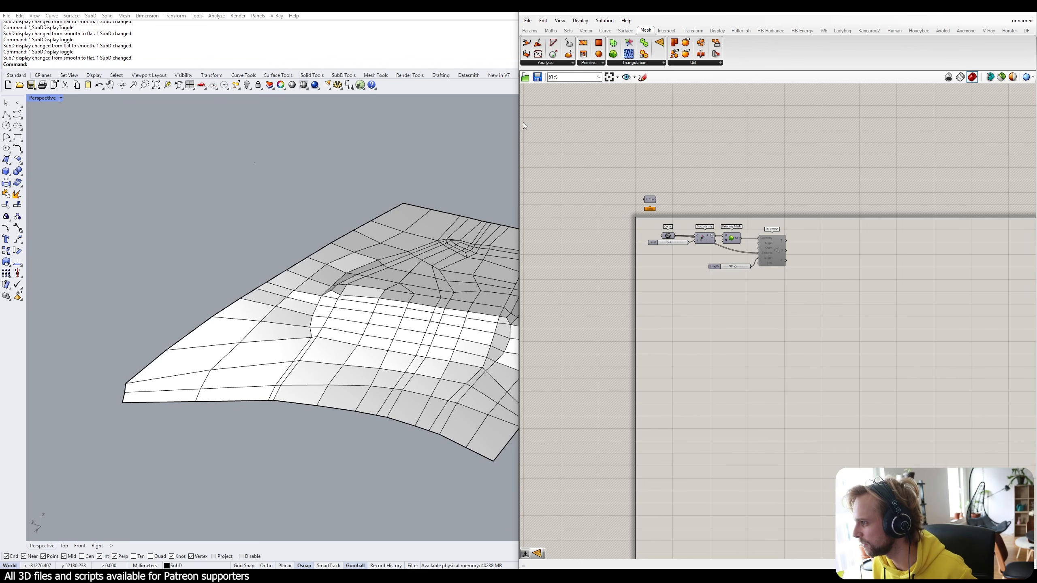
Arrange the Rhino viewport and Grasshopper side by side and deselect the SubD.
left_click_drag(523, 122, 688, 123)
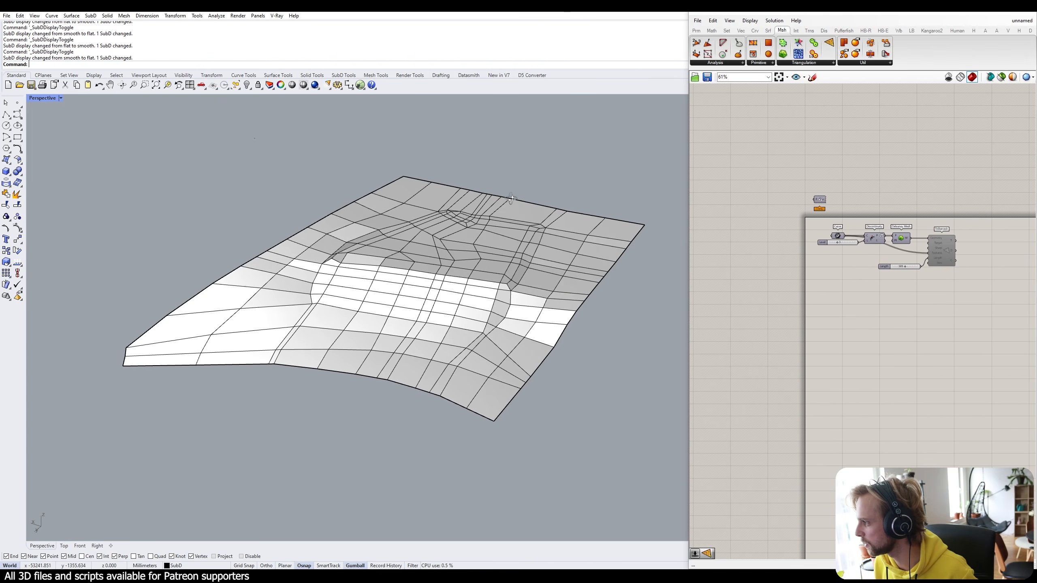
right_click_drag(512, 207, 466, 218)
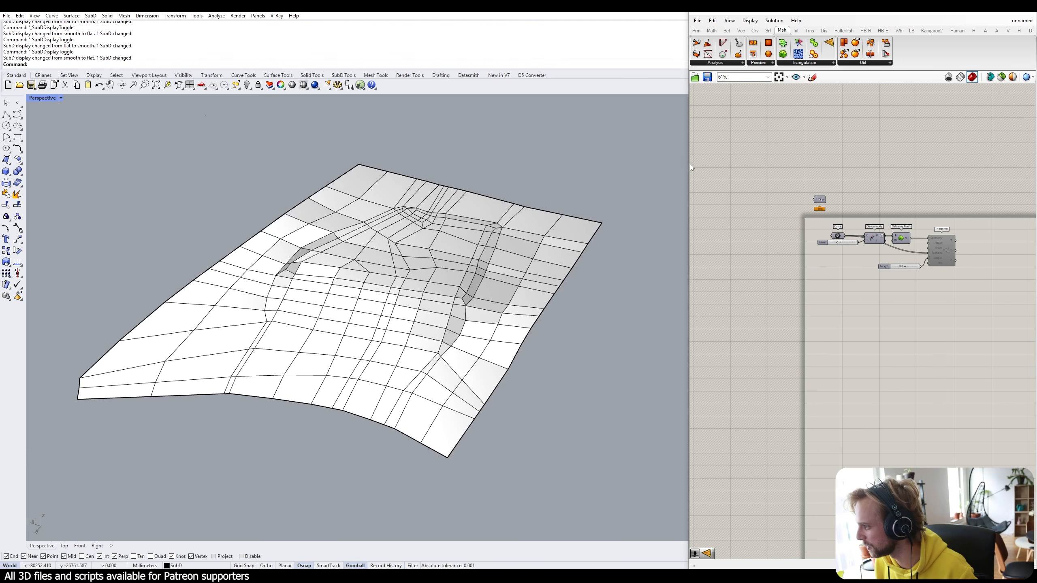
left_click_drag(689, 164, 603, 203)
right_click_drag(388, 310, 344, 283, "shift")
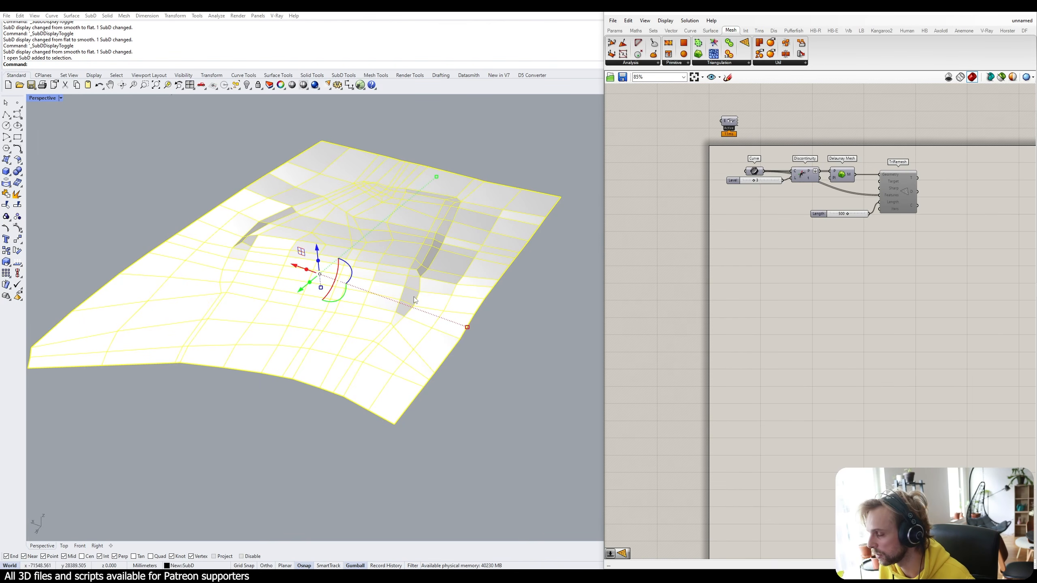
left_click(542, 382)
Place a SubD parameter and reference the terrain SubD into it with Set One SubD.
double_click(776, 297)
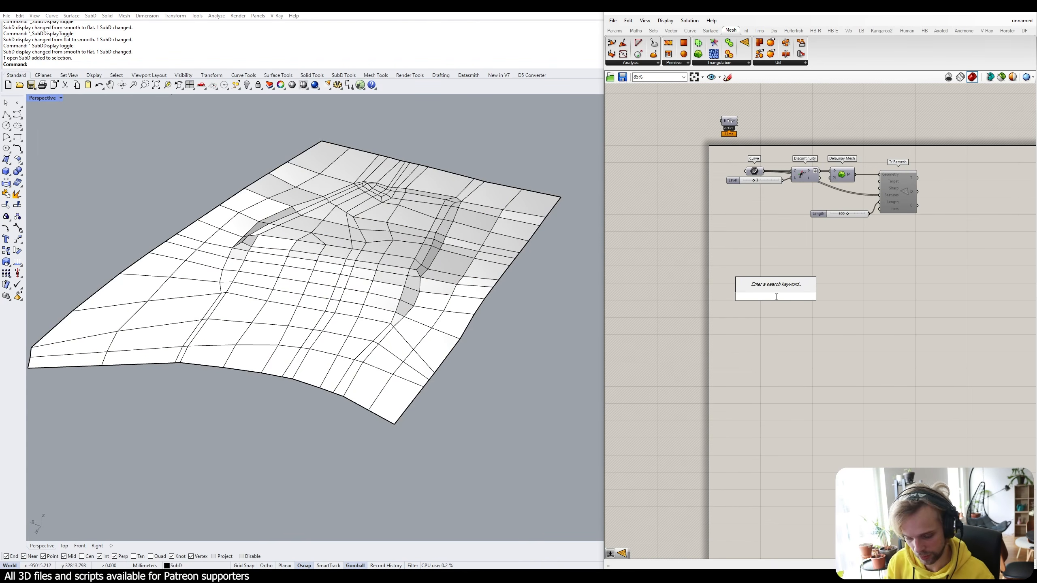
type("subd")
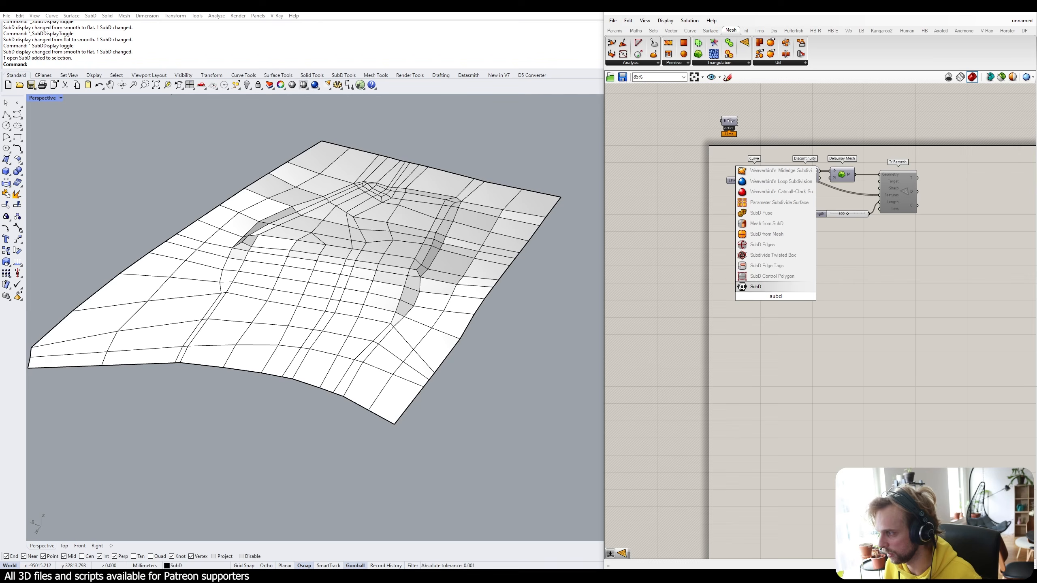
key("Return")
right_click(776, 295)
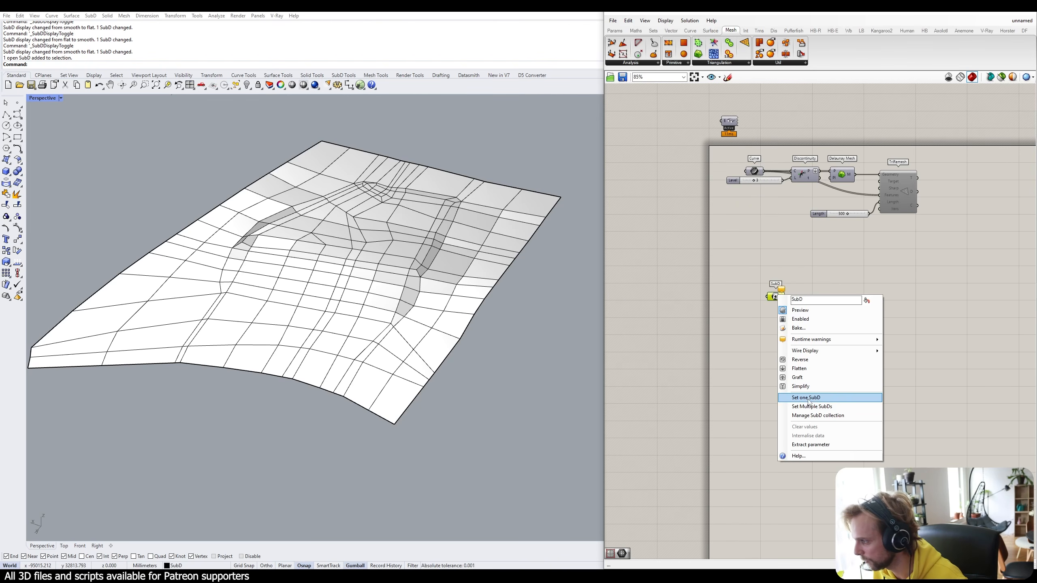
left_click(786, 398)
left_click(385, 347)
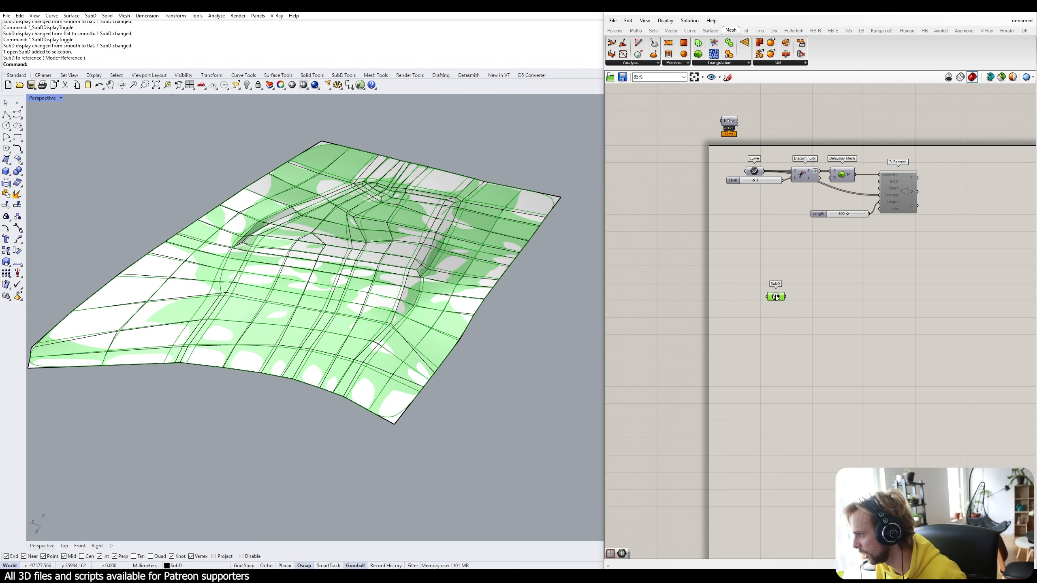
left_click_drag(776, 297, 761, 304)
left_click(805, 348)
right_click_drag(821, 328, 784, 357)
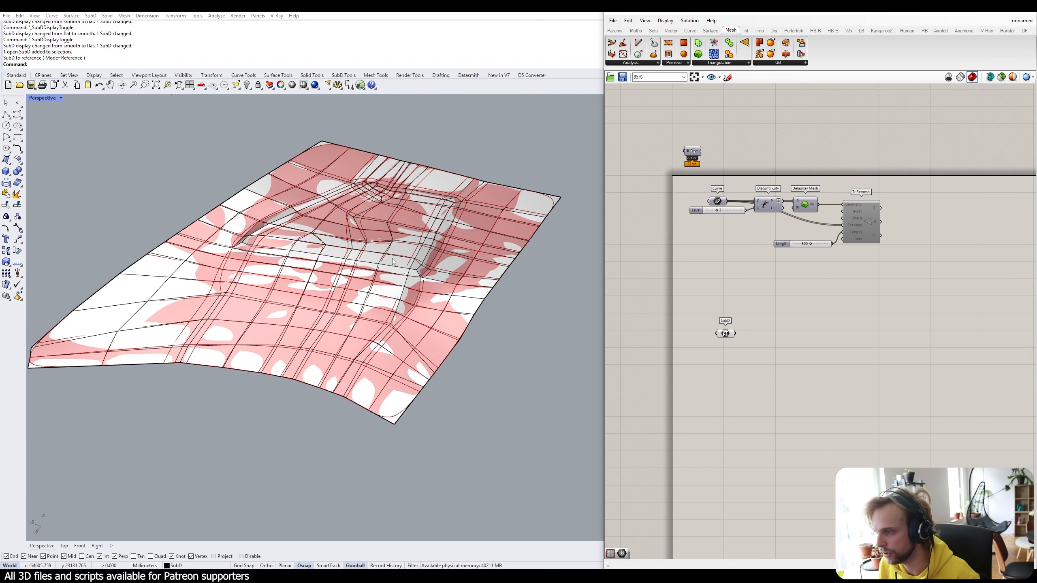
scroll(702, 319, "up", 4)
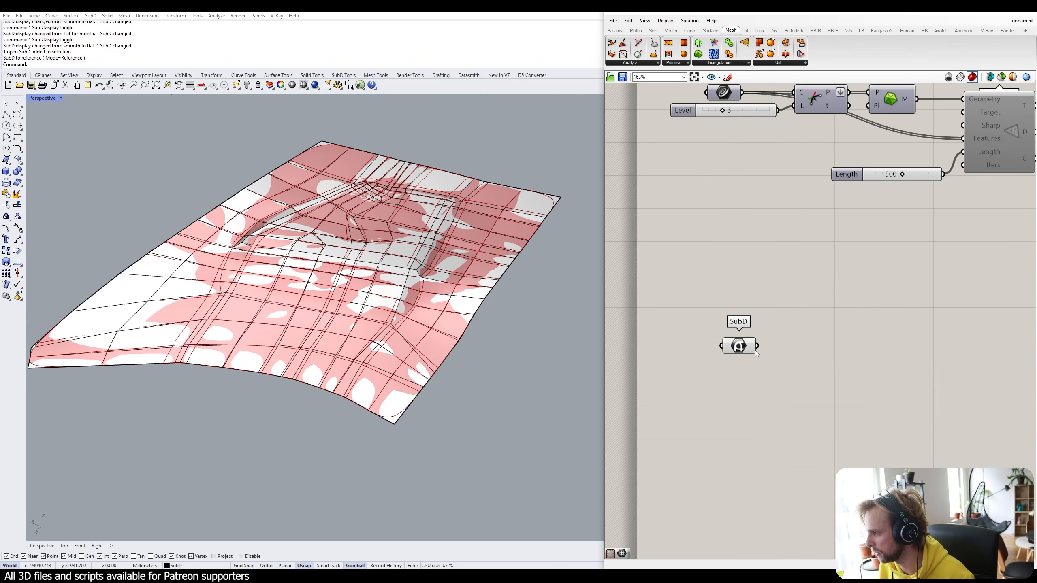
left_click(734, 344)
Add a SubD Control Polygon component from the Surface tab and wire the SubD into it.
double_click(786, 351)
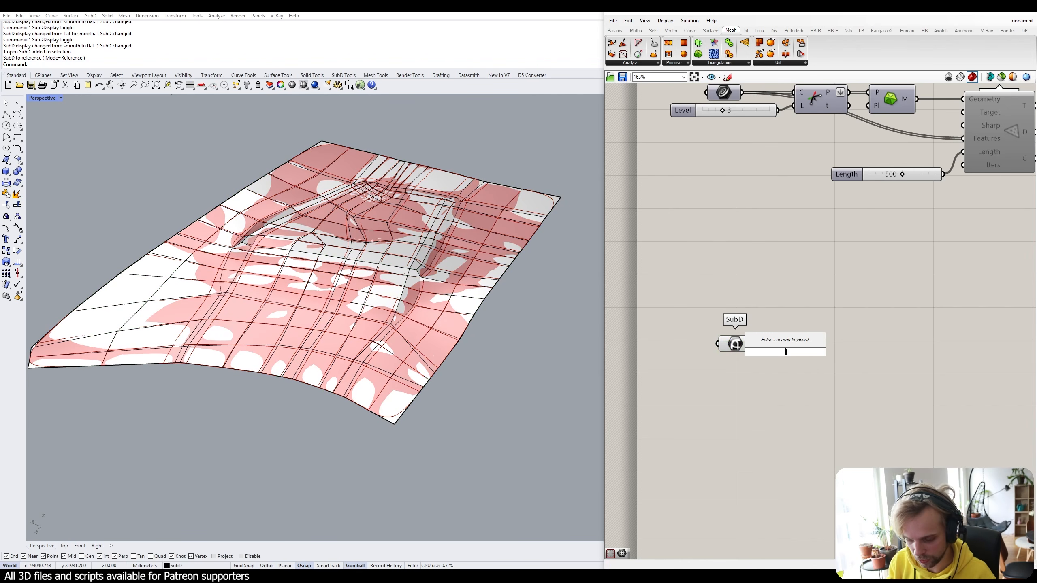
left_click(840, 244)
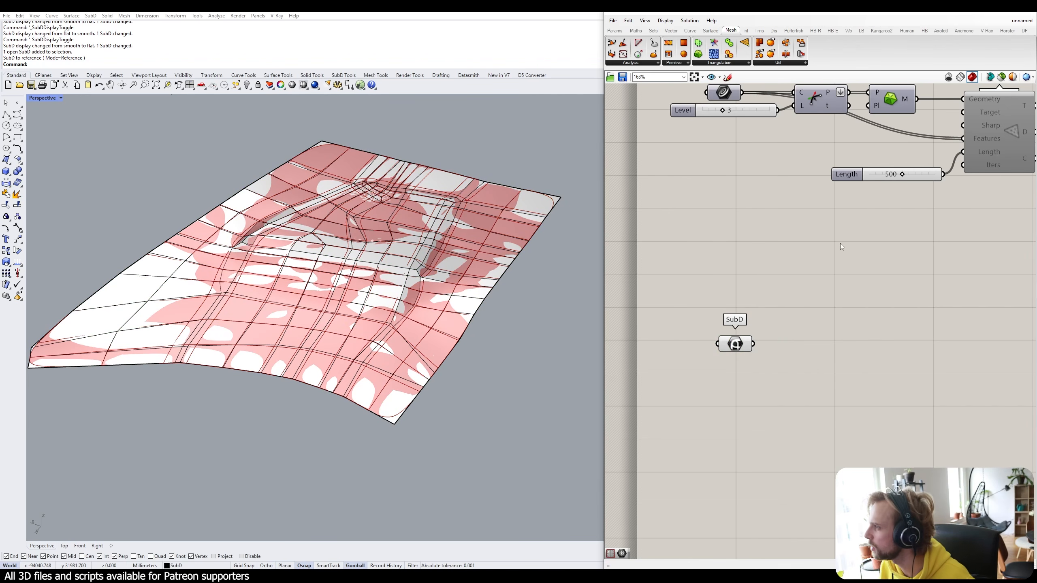
left_click(710, 31)
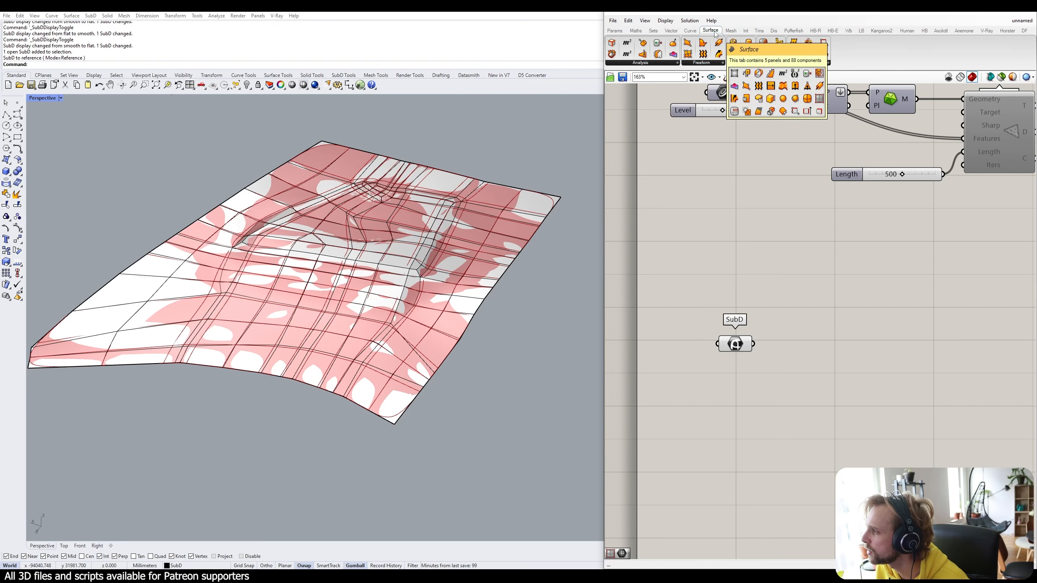
left_click(774, 63)
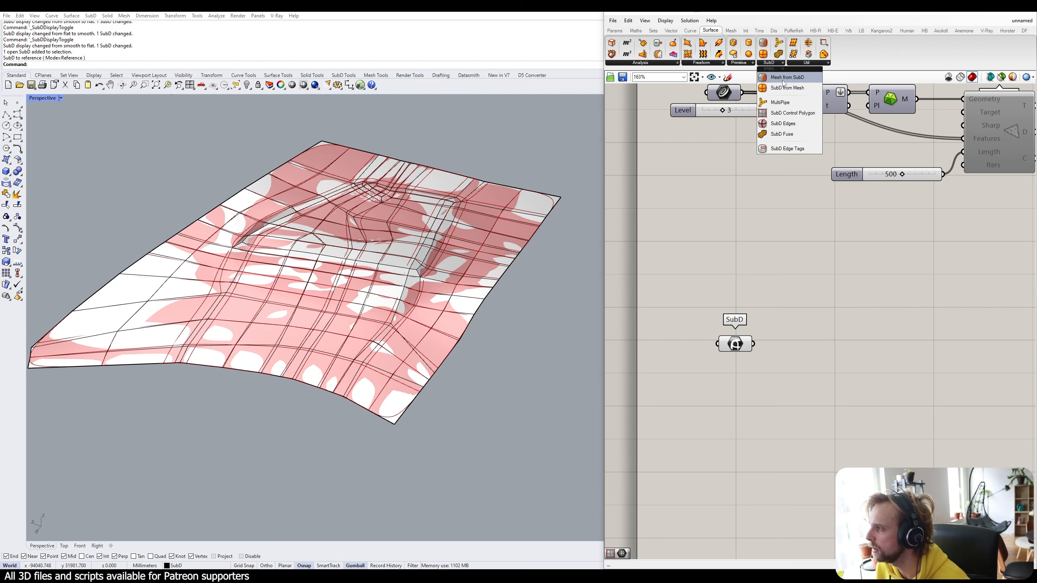
left_click(781, 114)
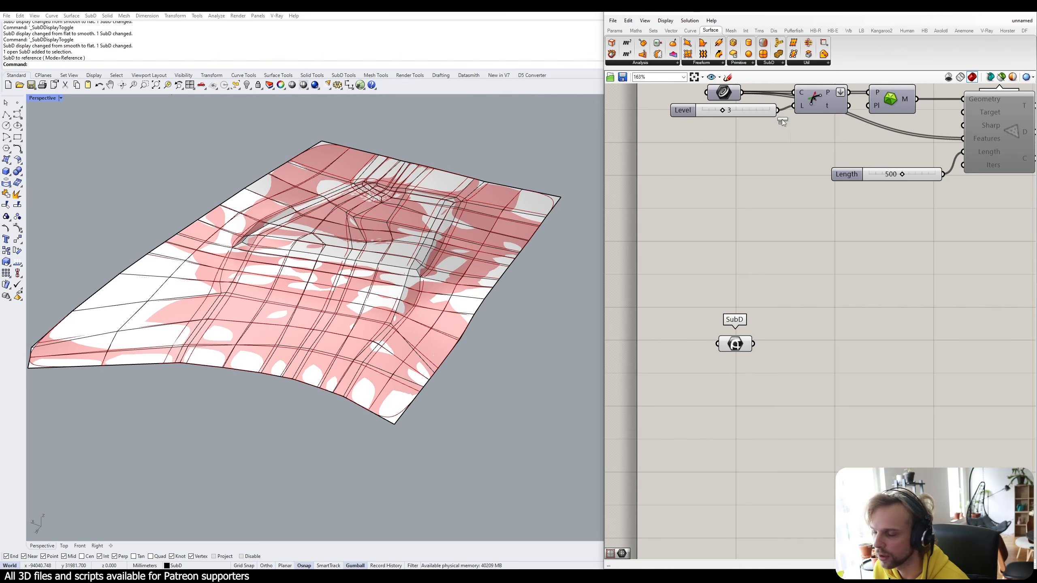
left_click(800, 345)
left_click_drag(753, 344, 793, 345)
Finish wiring the SubD into SubD Control Polygon and preview its control mesh.
left_click(818, 386)
right_click_drag(817, 387, 748, 346)
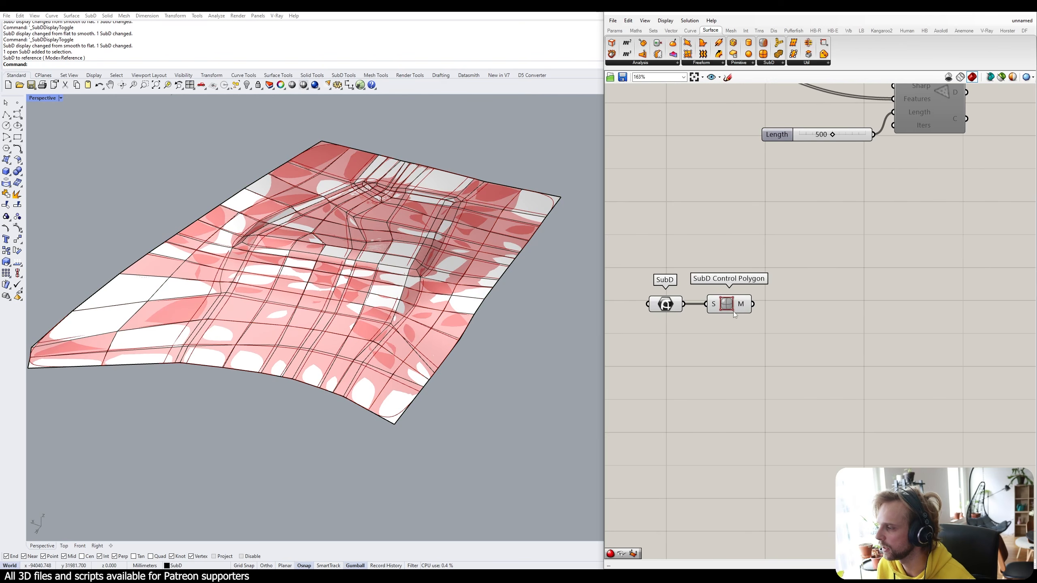
left_click(732, 310)
mouse_move(744, 308)
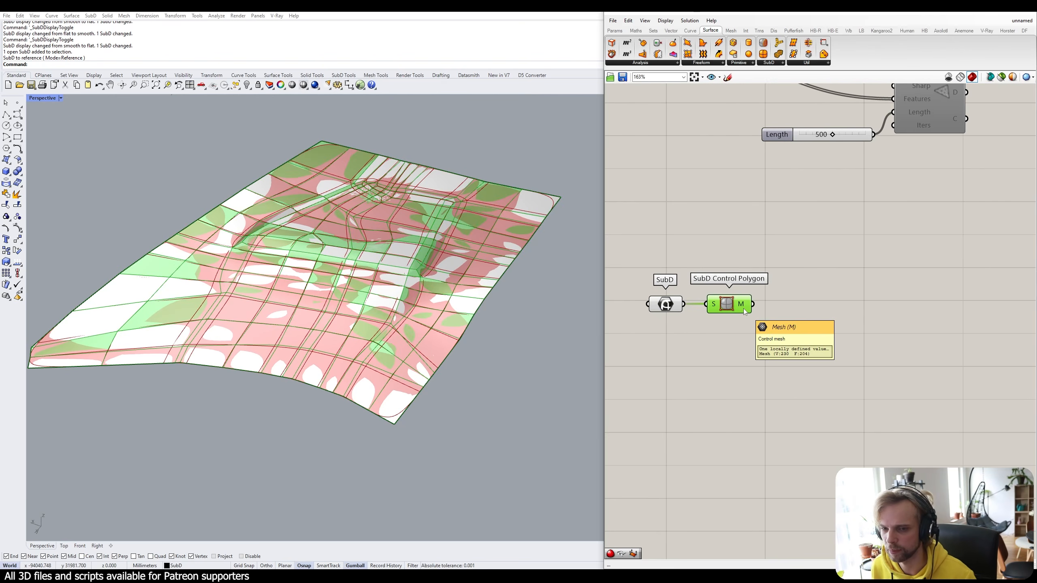
key("Tab")
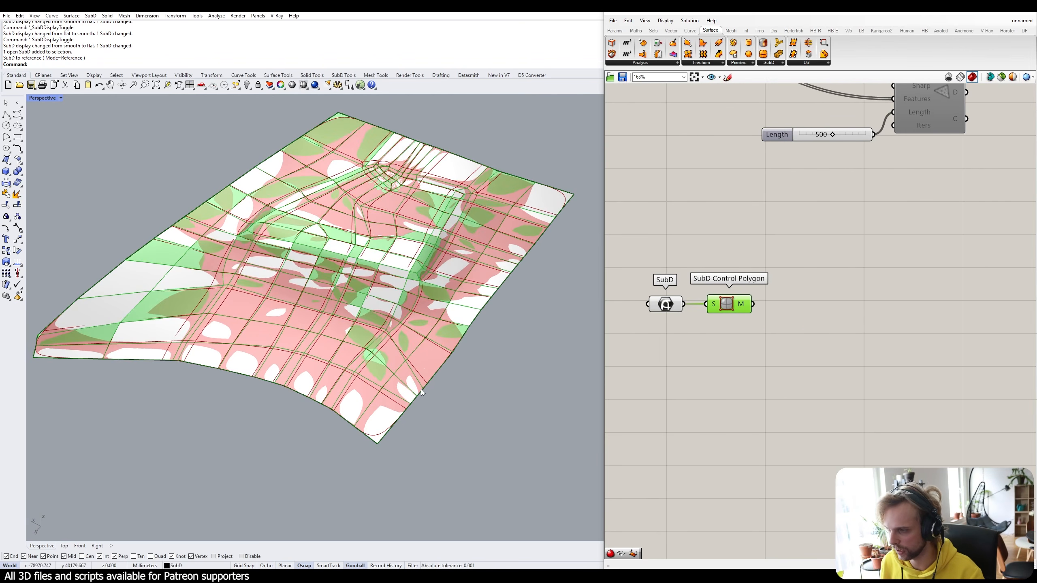
key("Tab")
key("Tab")
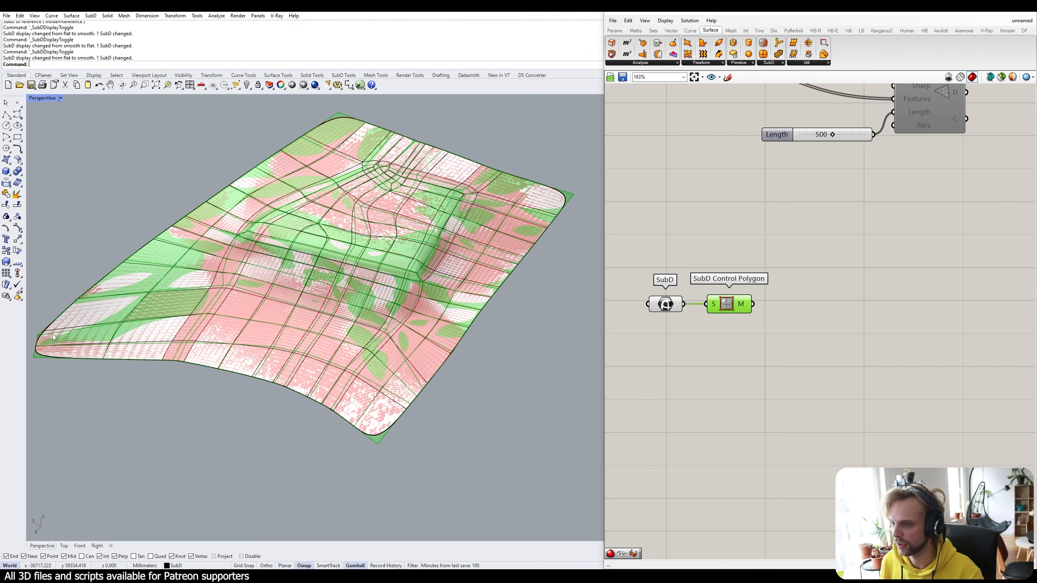
key("Tab")
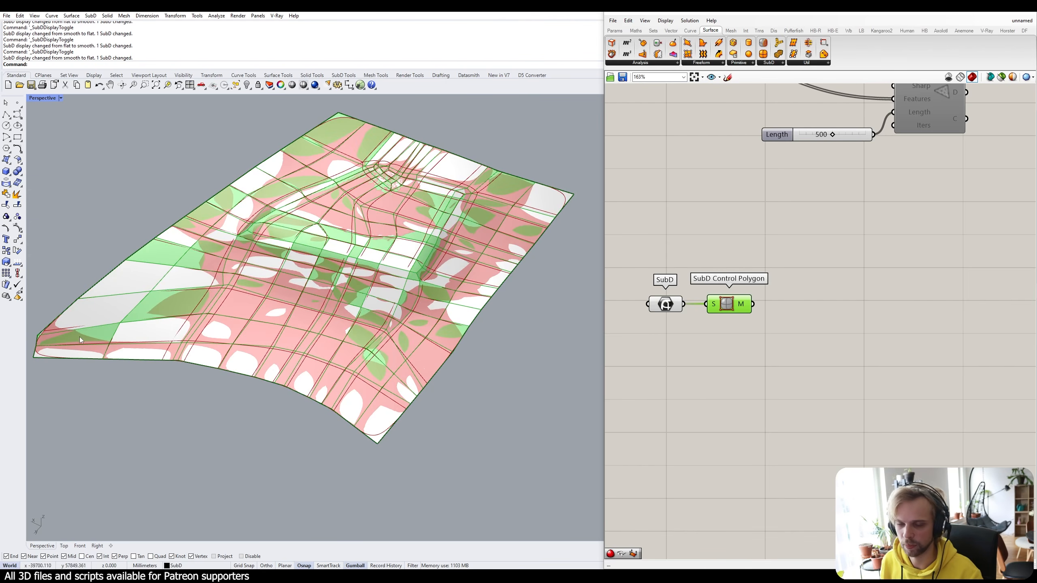
Add Weaverbird's Catmull-Clark Subdivision component beside the control polygon.
left_click(786, 339)
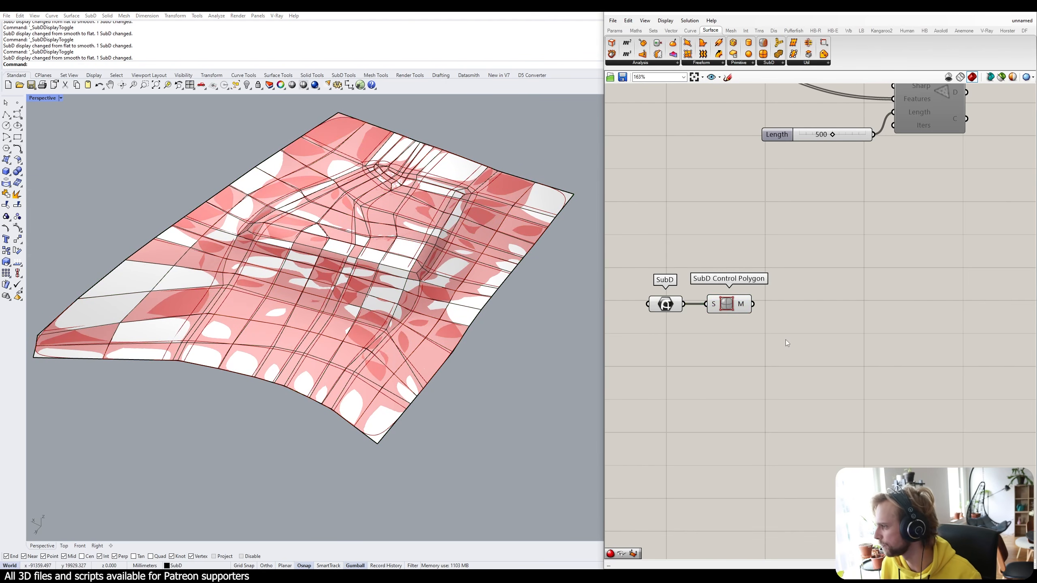
double_click(786, 339)
type("catmul")
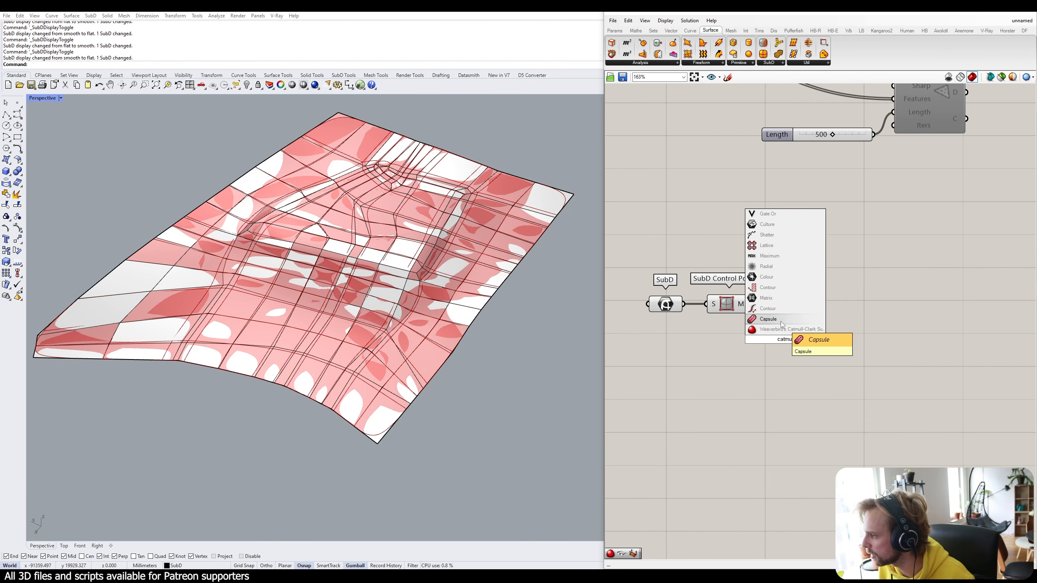
left_click(769, 330)
left_click_drag(781, 339, 840, 319)
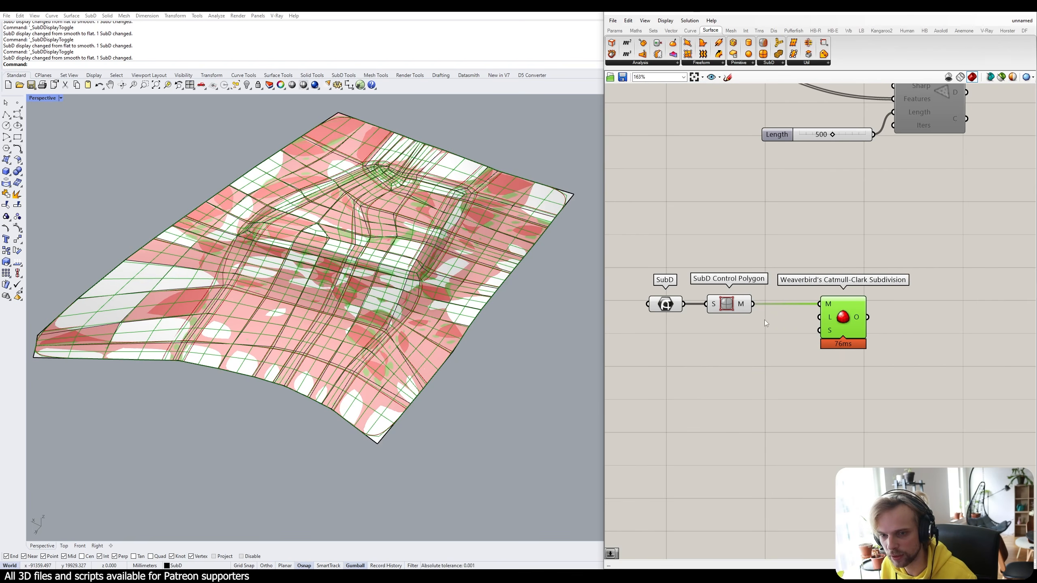
left_click(772, 326)
Connect a number slider set to 2 to the subdivision's Level input.
double_click(703, 357)
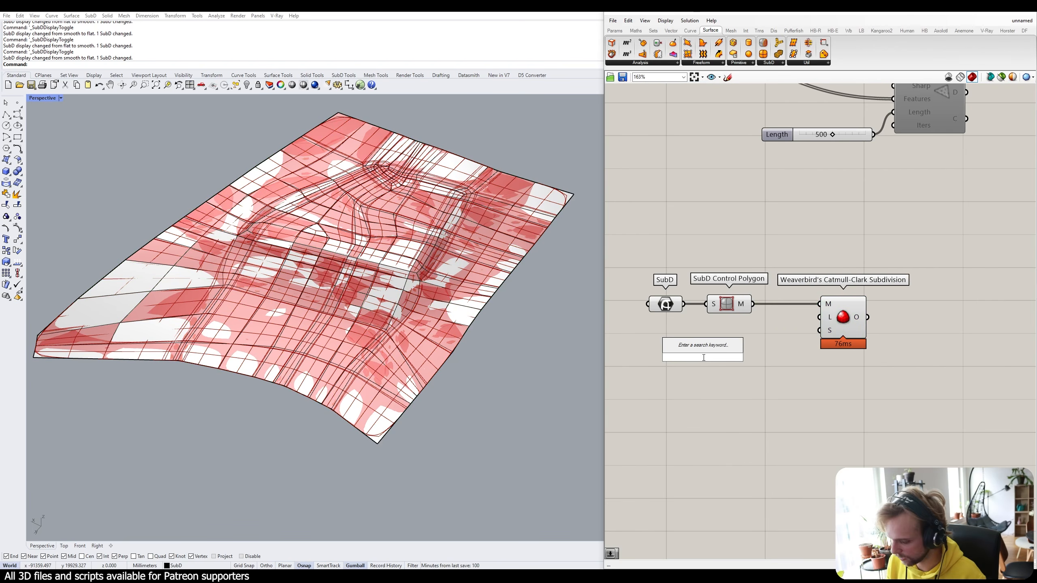
type("2")
key("Return")
left_click_drag(716, 357, 818, 317)
left_click_drag(685, 336, 687, 328)
left_click(760, 341)
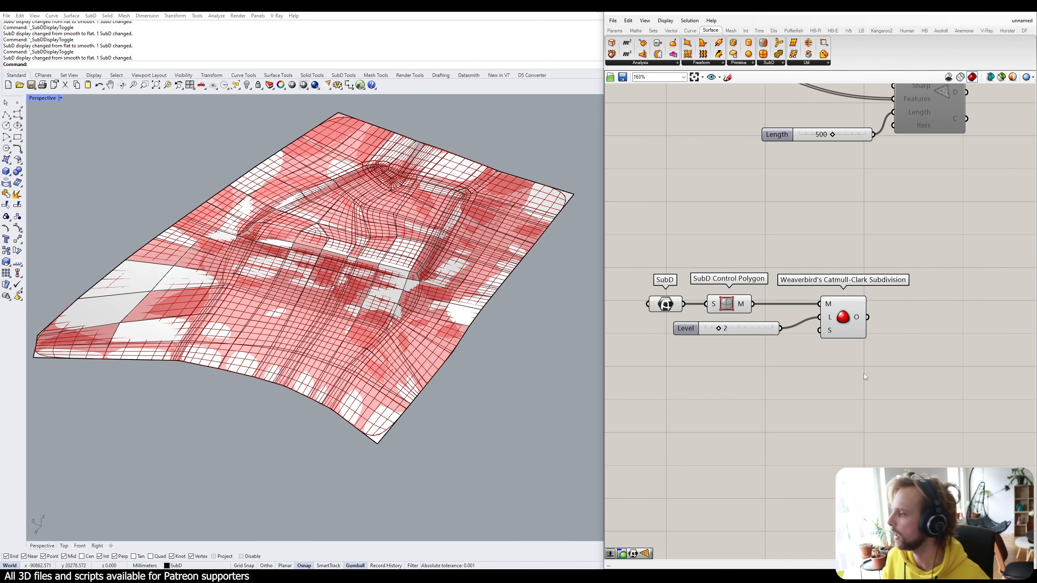
Turn off preview for the SubD and SubD Control Polygon components.
left_click_drag(757, 253, 660, 314)
middle_click(659, 315)
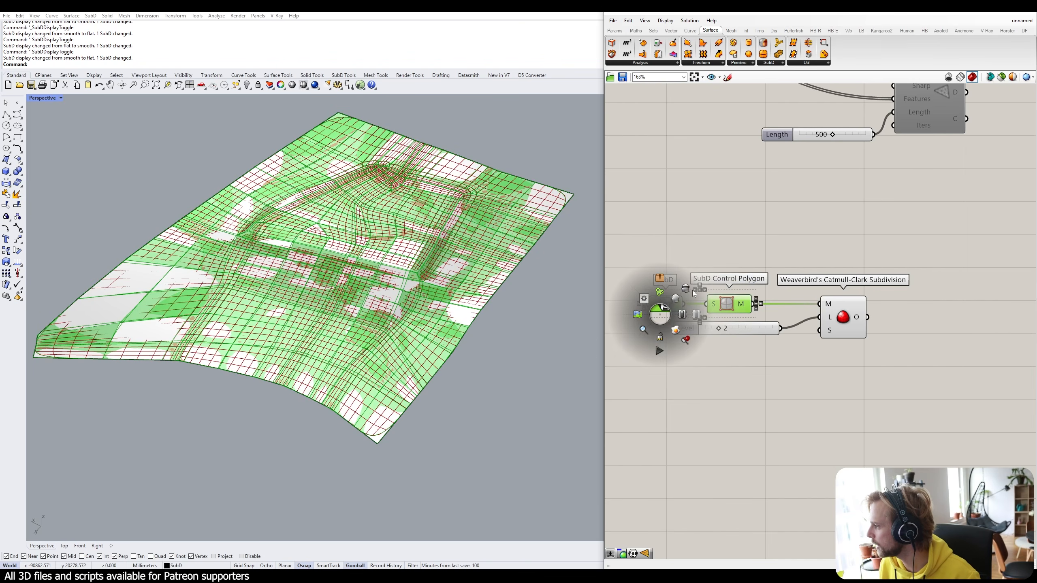
left_click(644, 303)
left_click(781, 256)
right_click_drag(884, 376, 819, 349)
left_click(771, 301)
left_click(853, 348)
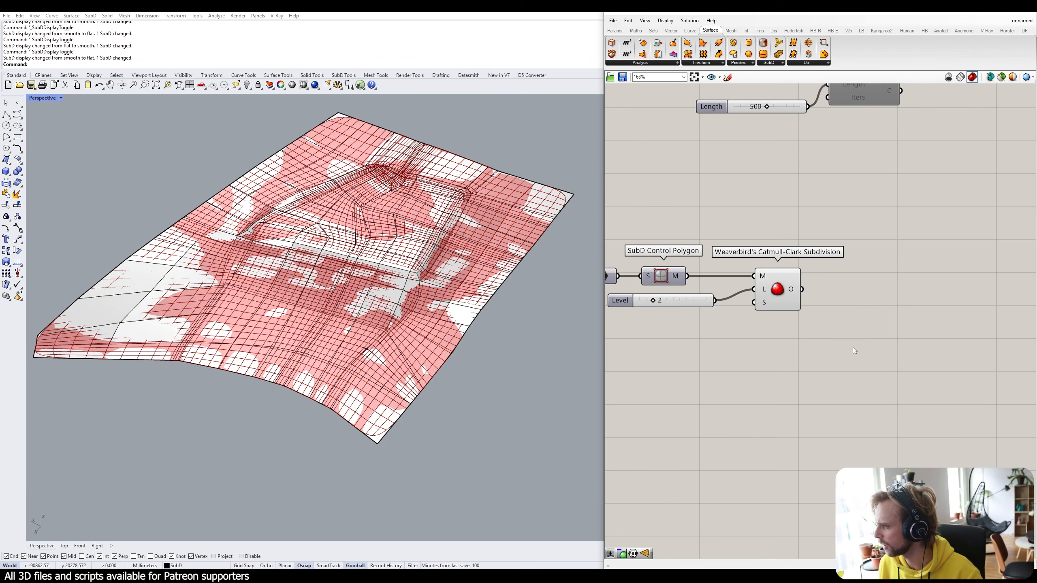
scroll(228, 300, "up", 2)
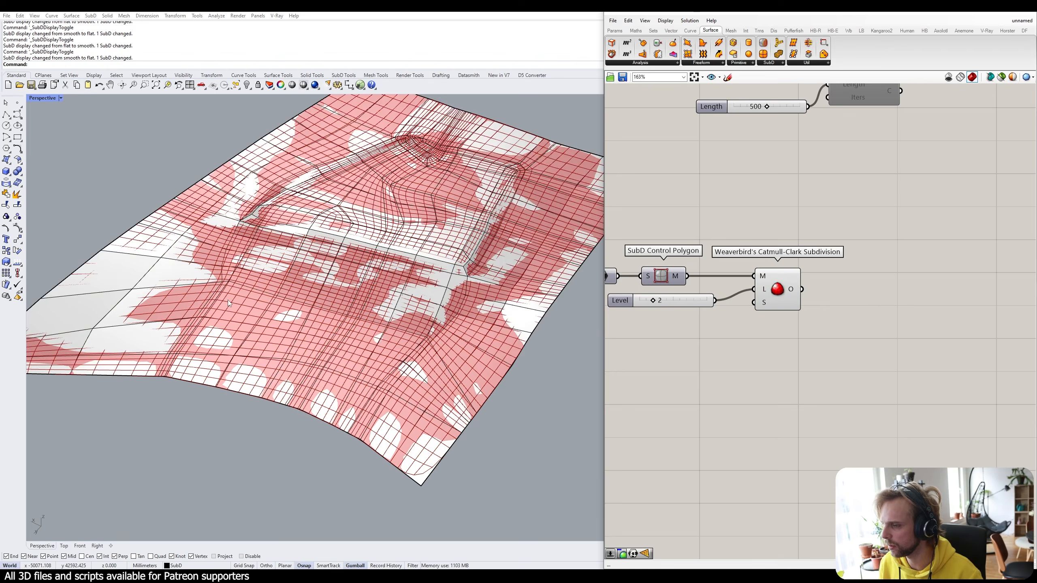
scroll(228, 300, "down", 2)
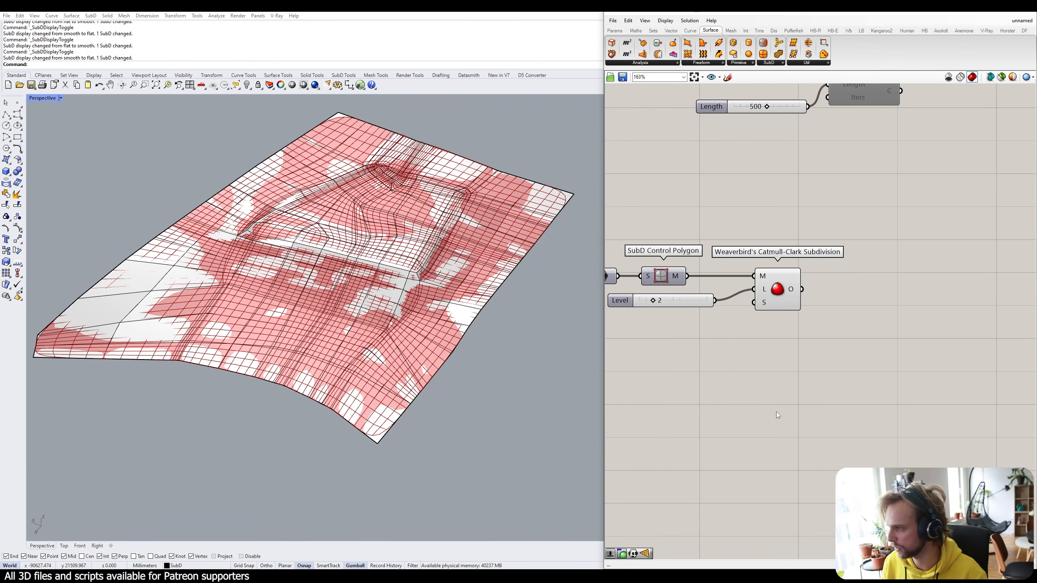
Add a Move component fed with the subdivided Catmull-Clark mesh.
double_click(842, 390)
type("mov")
left_click(822, 360)
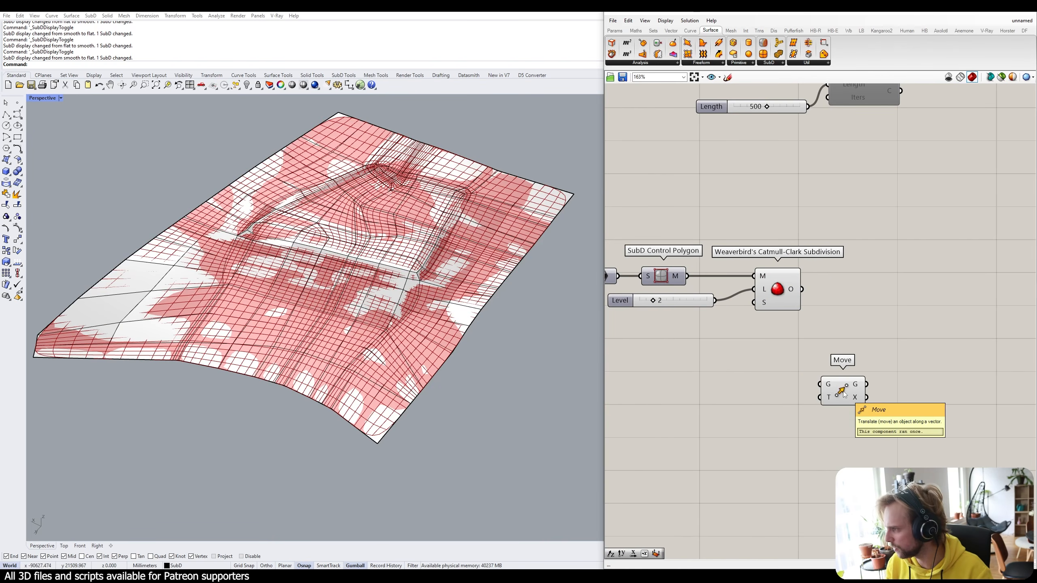
left_click_drag(845, 388, 868, 299)
left_click(849, 376)
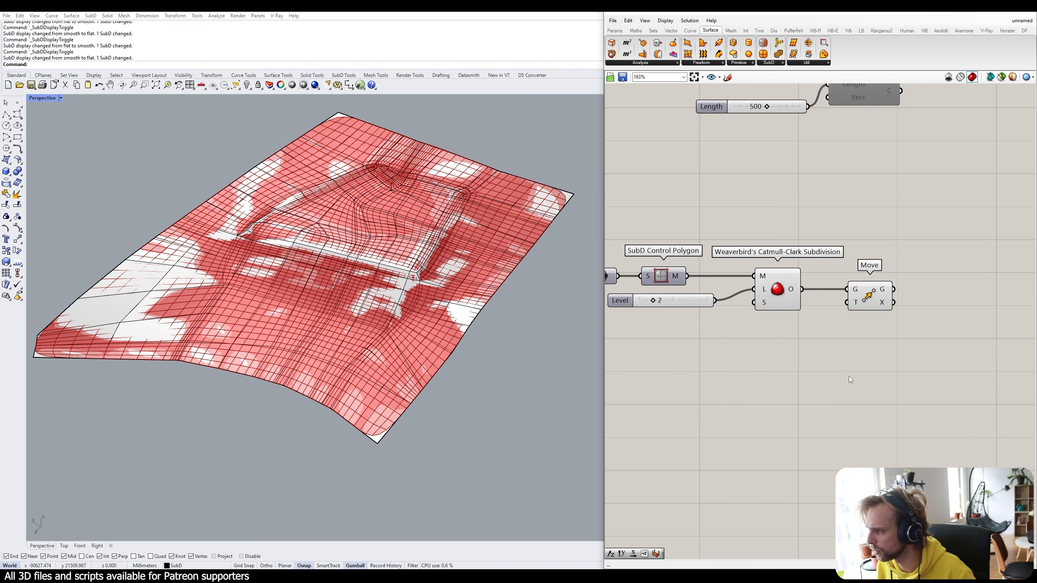
Add a Unit Z component and connect it to Move's translation input.
double_click(810, 376)
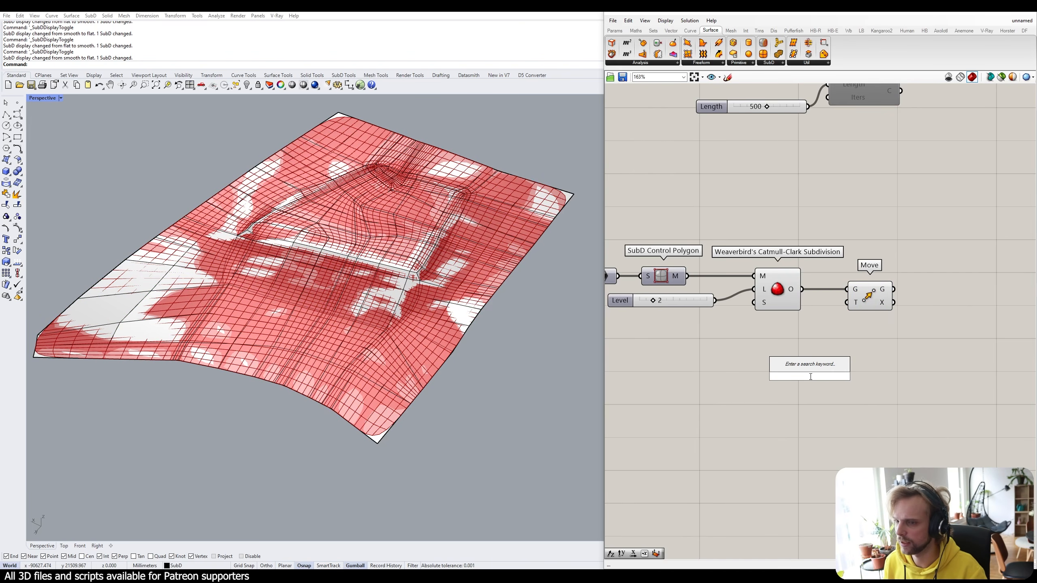
type("unit z")
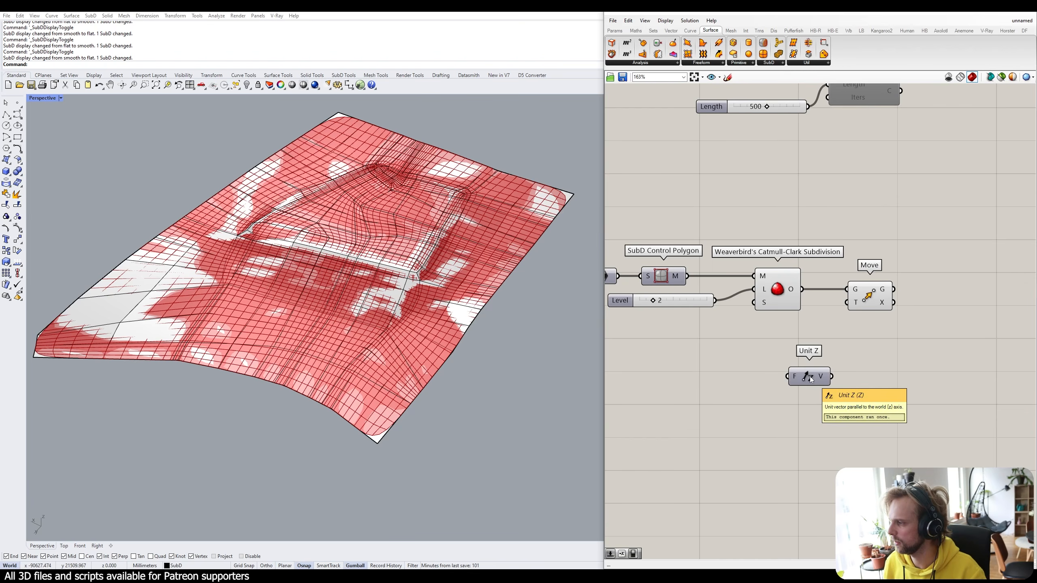
key("Return")
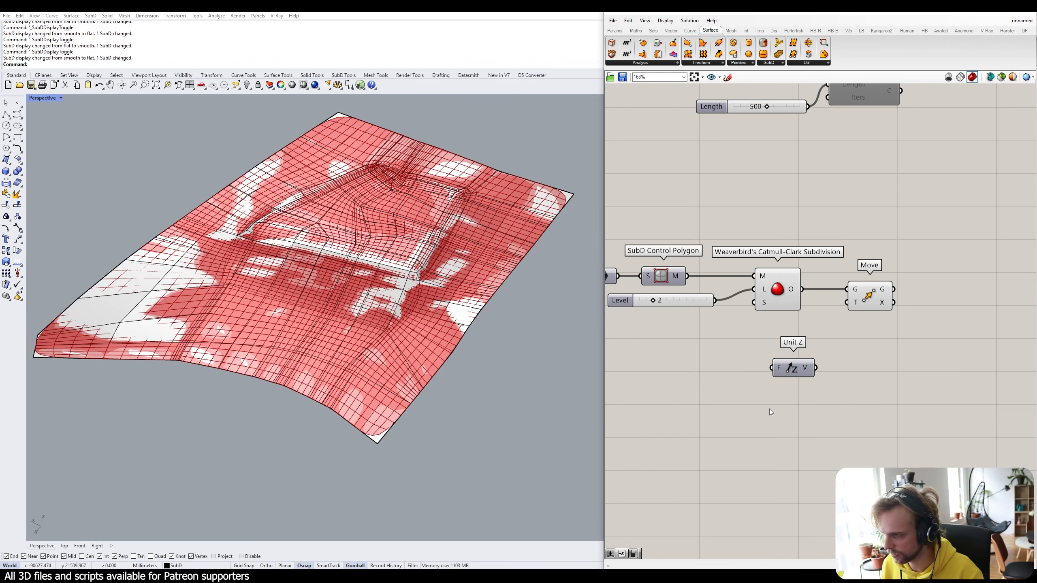
double_click(770, 408)
type("z")
left_click(764, 437)
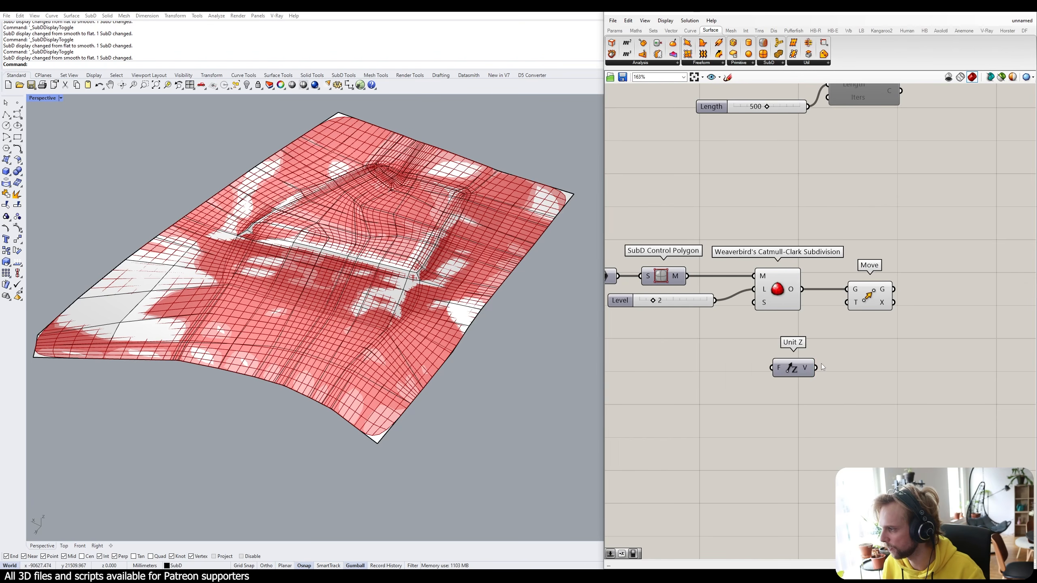
left_click_drag(821, 362, 852, 301)
left_click_drag(816, 368, 855, 304)
left_click(792, 368)
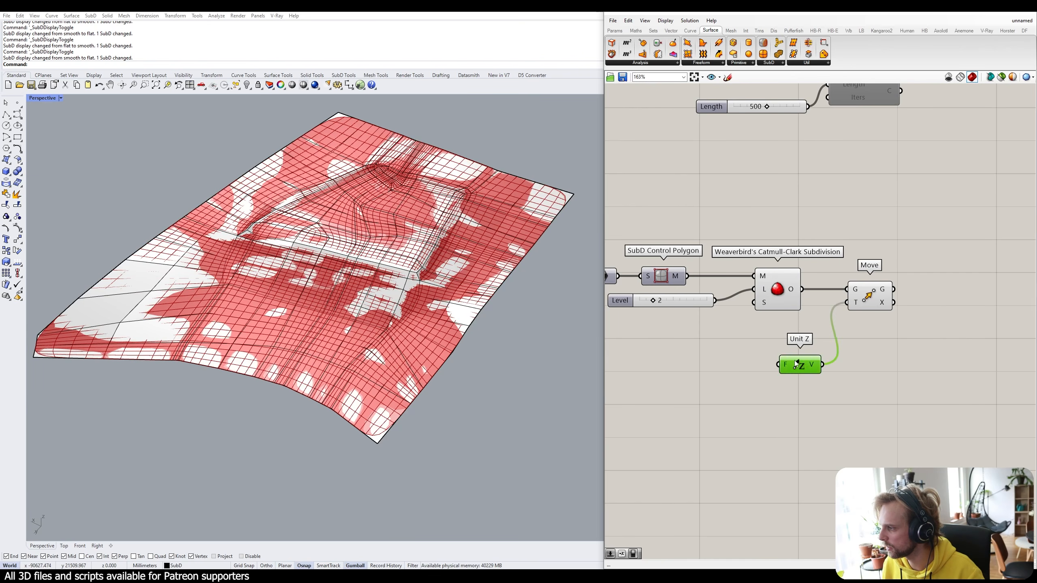
right_click_drag(766, 380, 831, 327)
Feed a Factor slider (created at 50000) into Unit Z and set it to 42834.
double_click(774, 342)
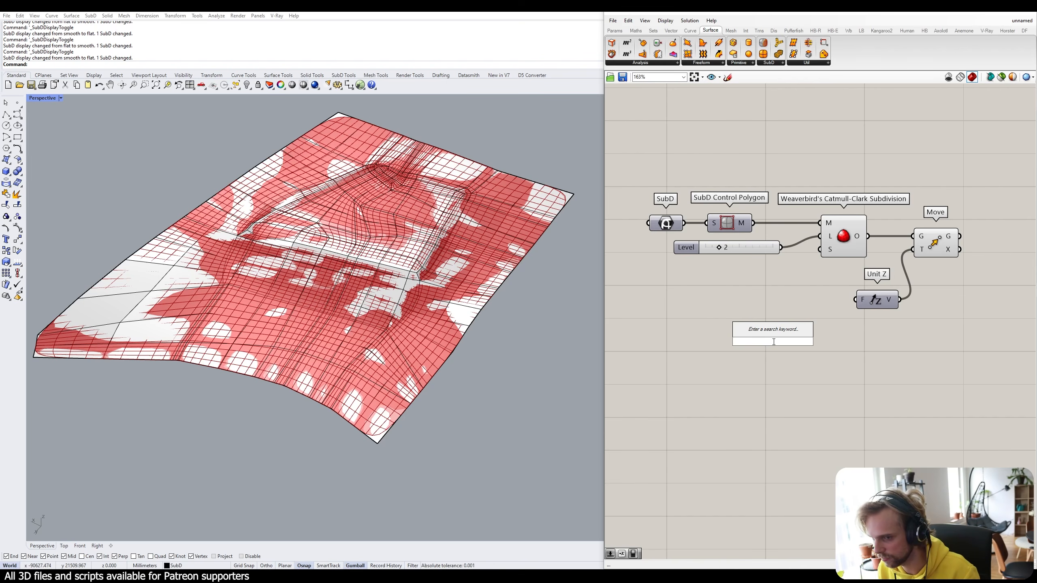
type("50000")
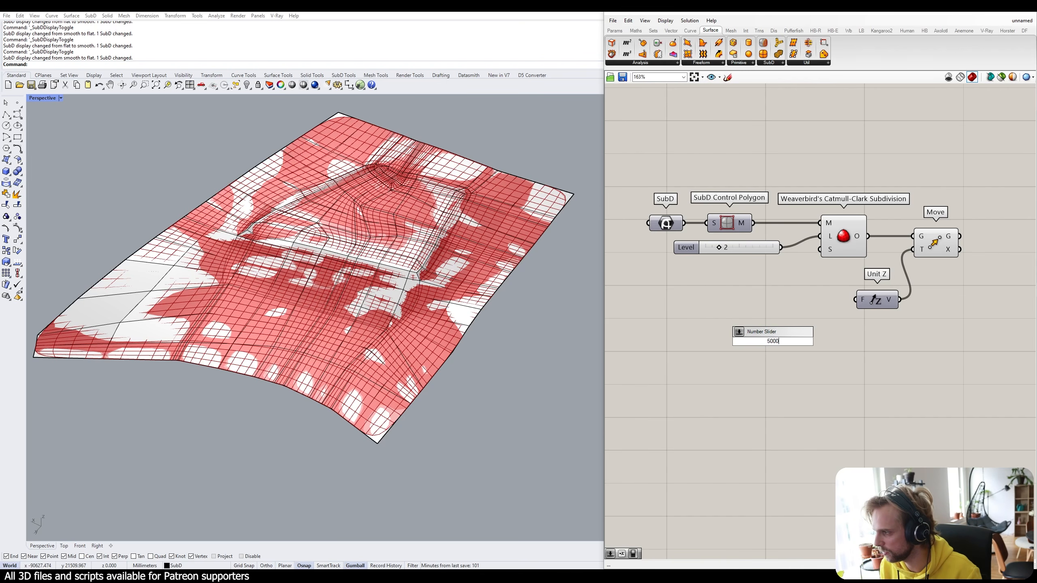
key("Return")
left_click_drag(827, 344, 856, 304)
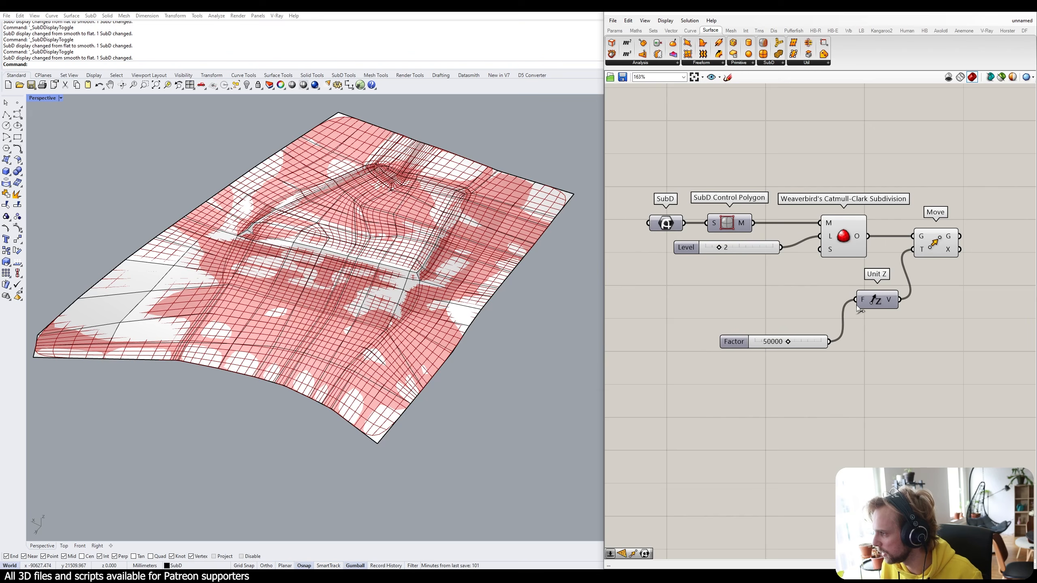
left_click_drag(733, 344, 738, 301)
scroll(355, 295, "down", 8)
right_click_drag(355, 298, 345, 228)
scroll(813, 305, "up", 5)
left_click_drag(780, 298, 772, 301)
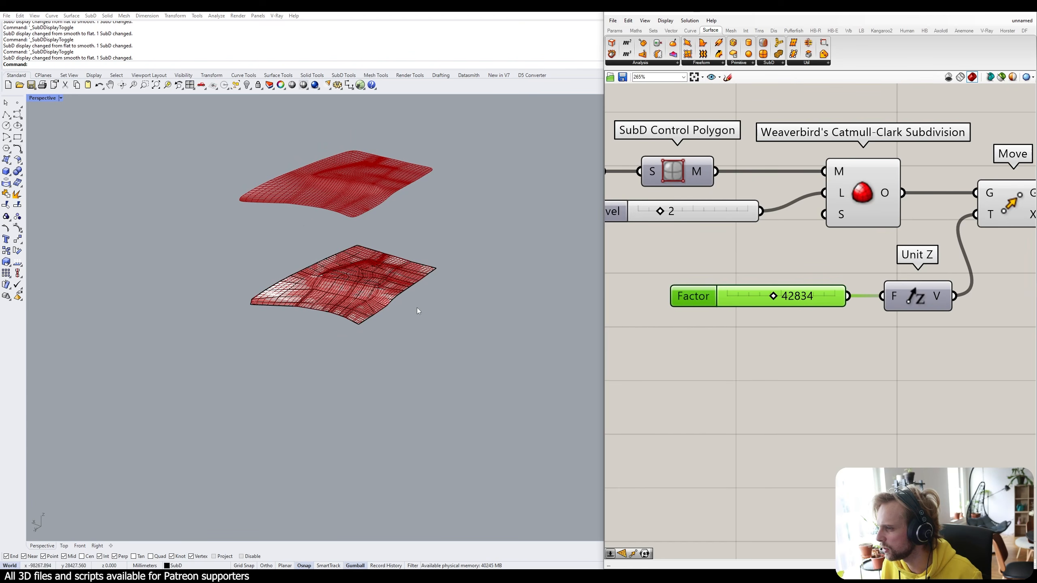
mouse_move(417, 308)
right_mouse_down()
mouse_move(434, 268)
mouse_move(421, 300)
right_mouse_up()
left_click(755, 387)
Route the Factor slider through a Negative component into Unit Z so the mesh moves down.
double_click(755, 386)
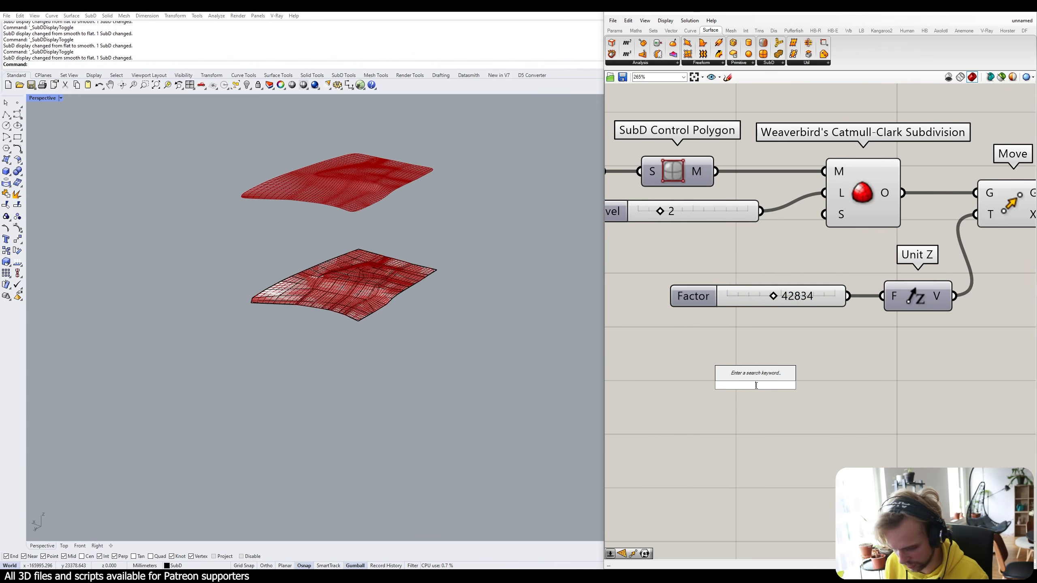
type("neg")
left_click(762, 377)
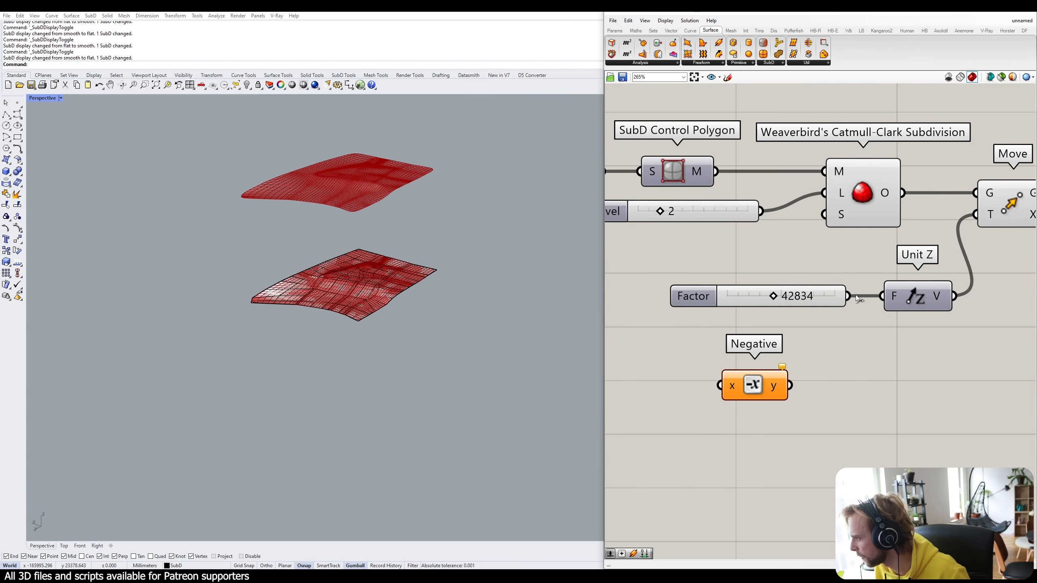
left_click_drag(847, 296, 717, 384)
left_click_drag(789, 385, 882, 296)
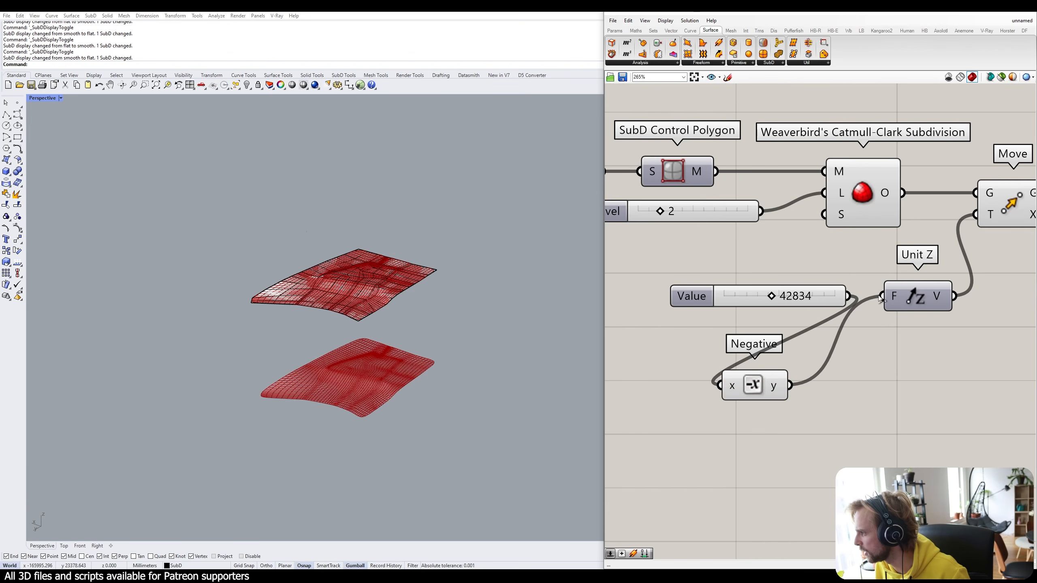
left_click_drag(817, 301, 688, 307)
left_click_drag(742, 379, 812, 297)
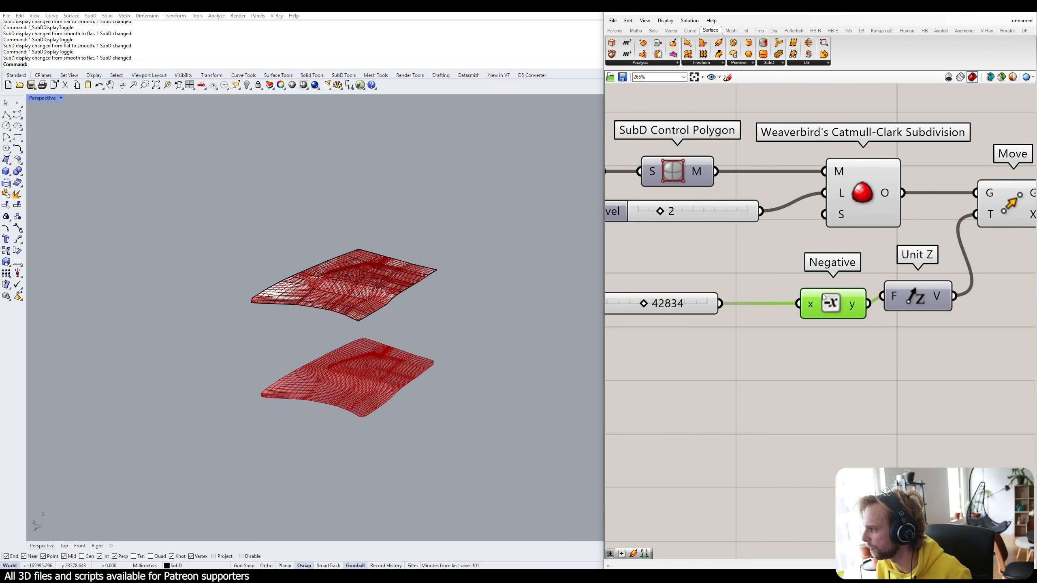
mouse_move(686, 312)
left_mouse_down()
mouse_move(738, 308)
mouse_move(686, 304)
left_mouse_up()
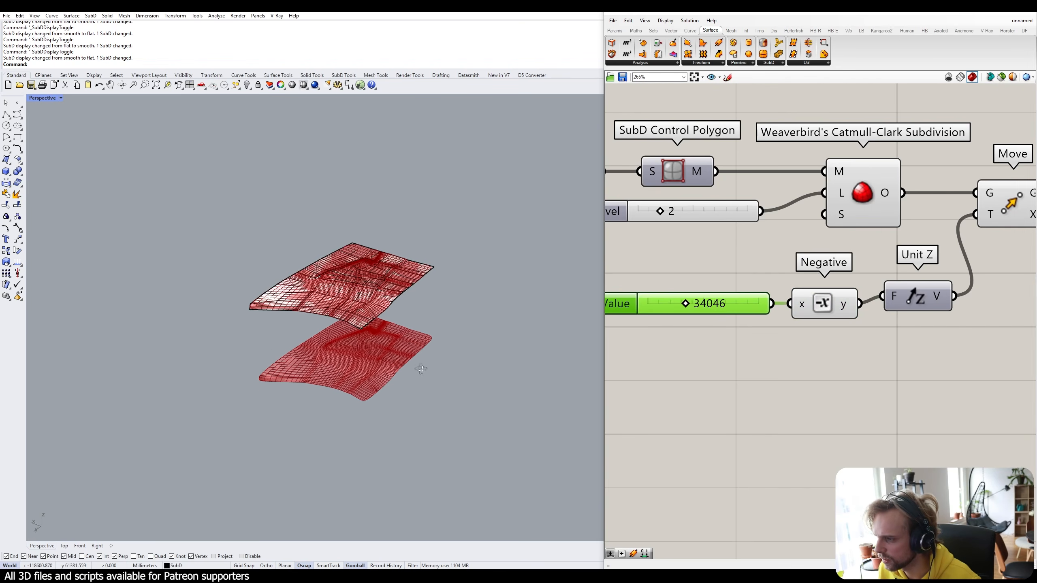
scroll(345, 336, "up", 5)
right_click_drag(384, 407, 356, 386)
scroll(694, 384, "down", 3)
Hide the Catmull-Clark Subdivision component's preview.
right_click_drag(704, 392, 720, 418)
left_click_drag(810, 252, 760, 347)
middle_click(763, 340)
left_click(786, 313)
left_click(903, 346)
right_click_drag(904, 347, 838, 313)
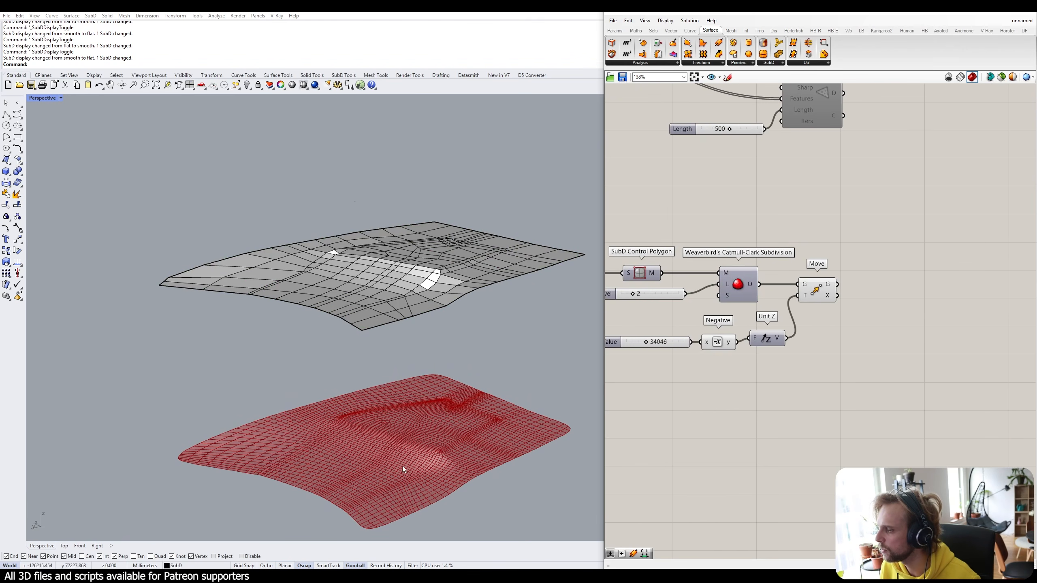
Reframe both surfaces in the viewport and move the lower component group down on the canvas.
right_click_drag(379, 499, 404, 424, "shift")
right_click_drag(404, 425, 413, 428)
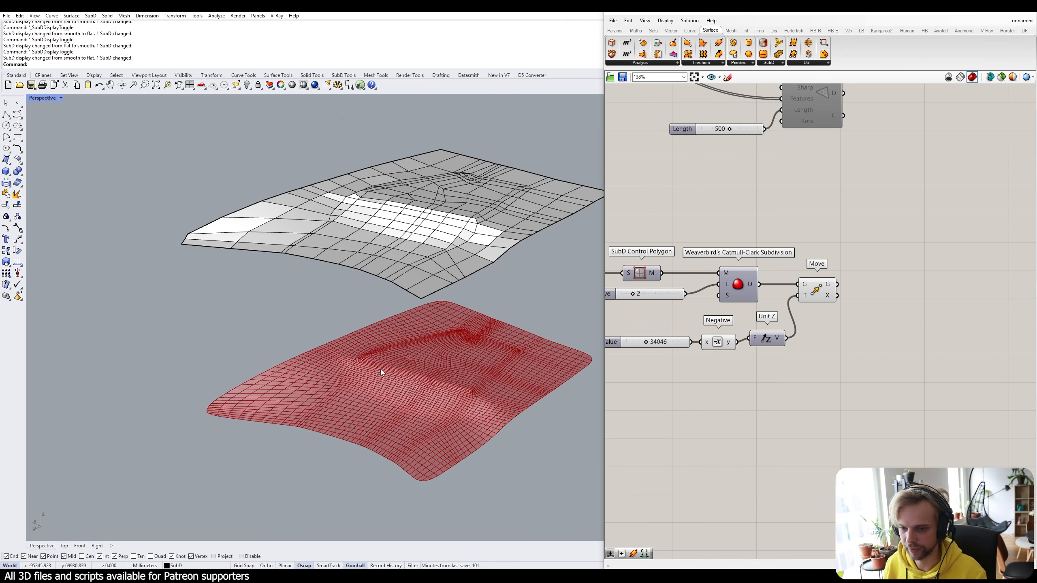
scroll(785, 357, "down", 5)
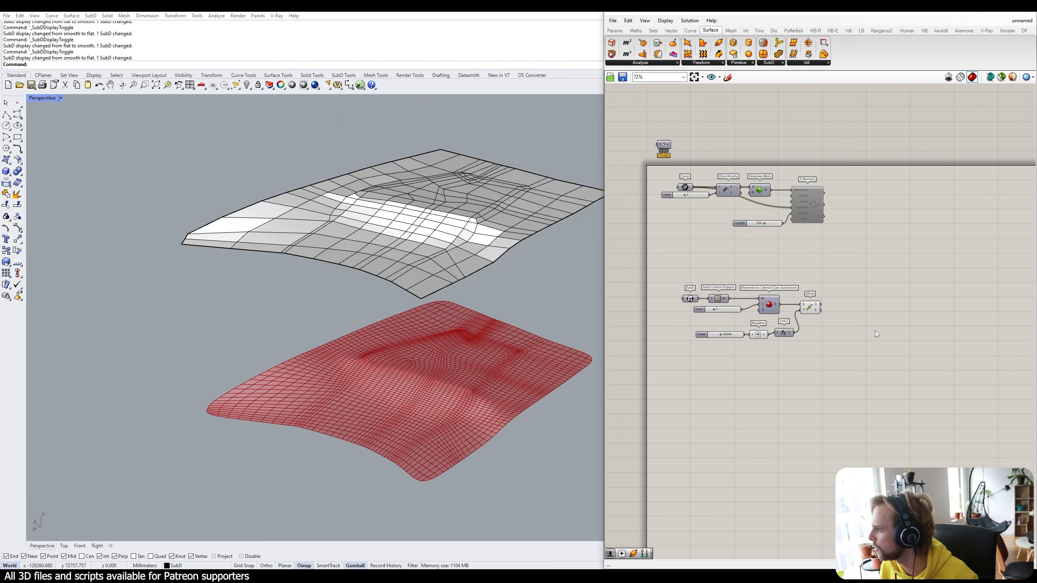
left_click_drag(878, 345, 676, 279)
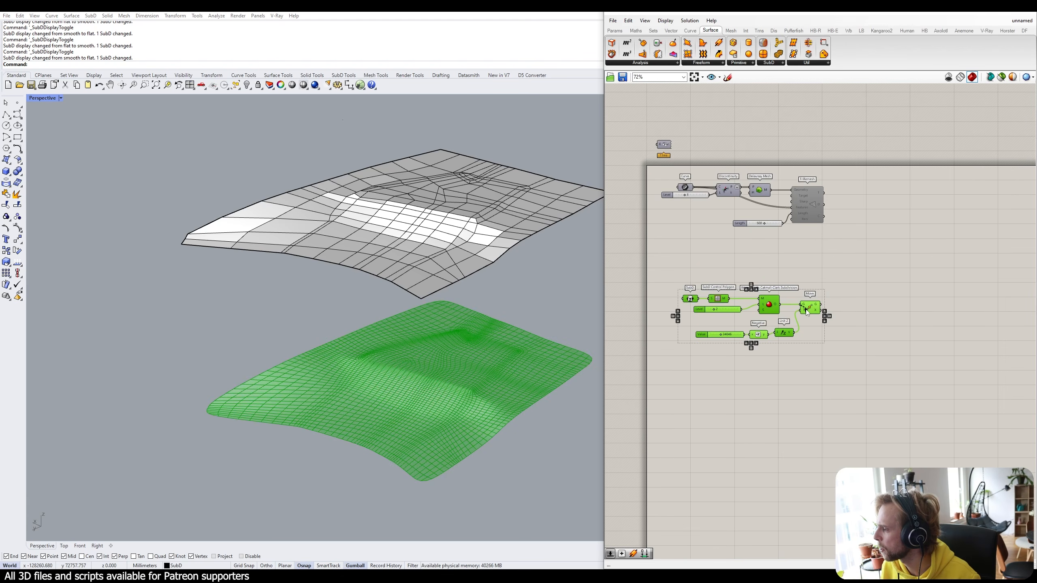
left_click_drag(806, 313, 807, 334)
left_click(836, 358)
scroll(448, 402, "up", 8)
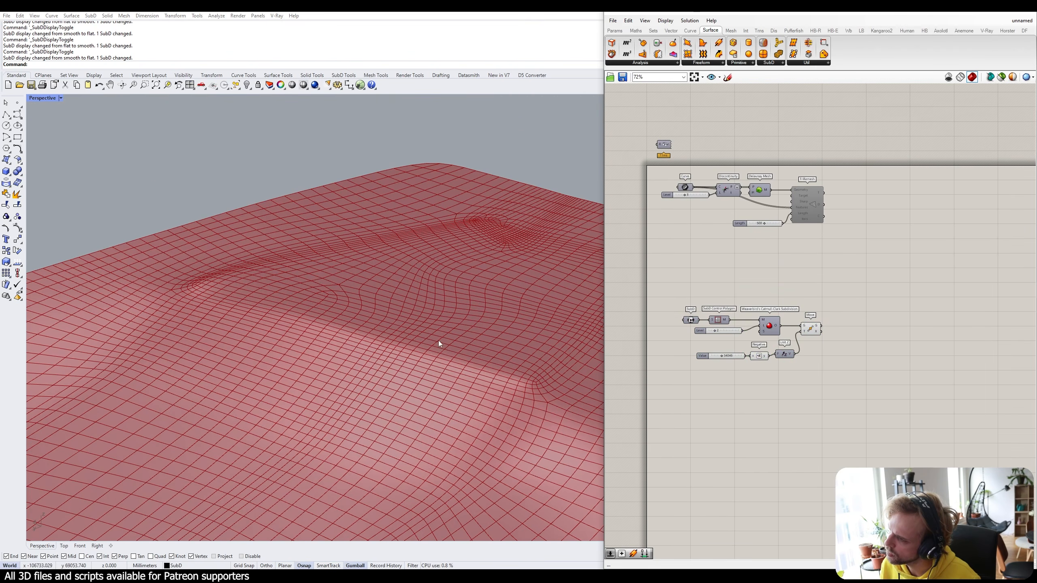
Place a Mesh Colours component from Mesh > Primitive to the right of the Move setup.
left_click(644, 63)
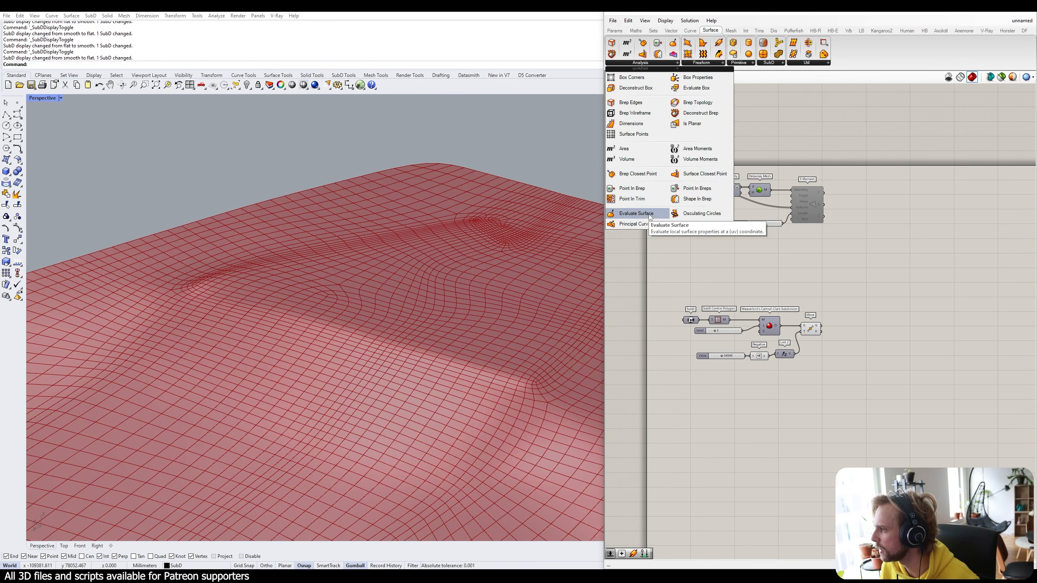
left_click(731, 30)
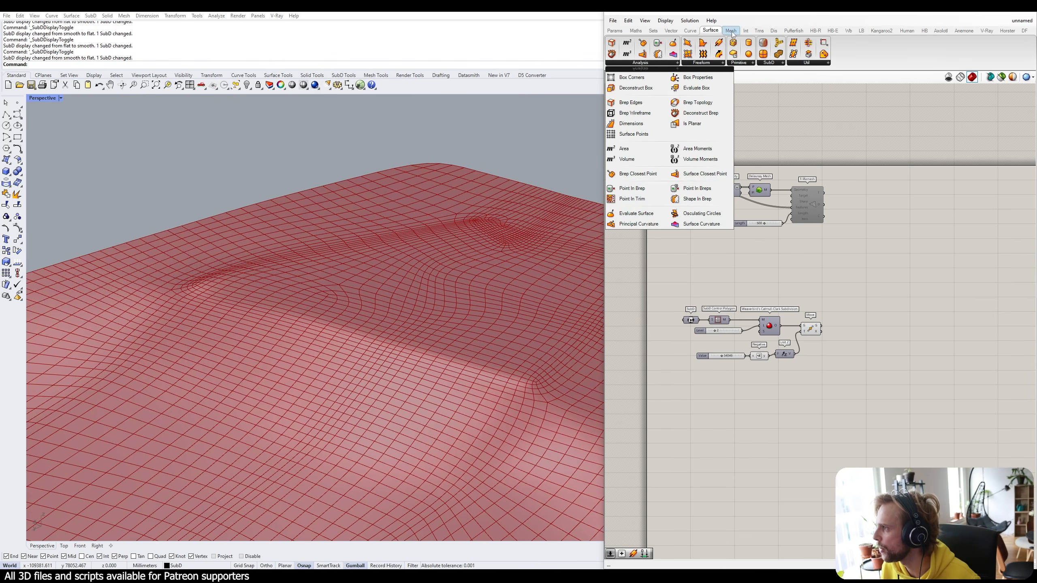
left_click(638, 63)
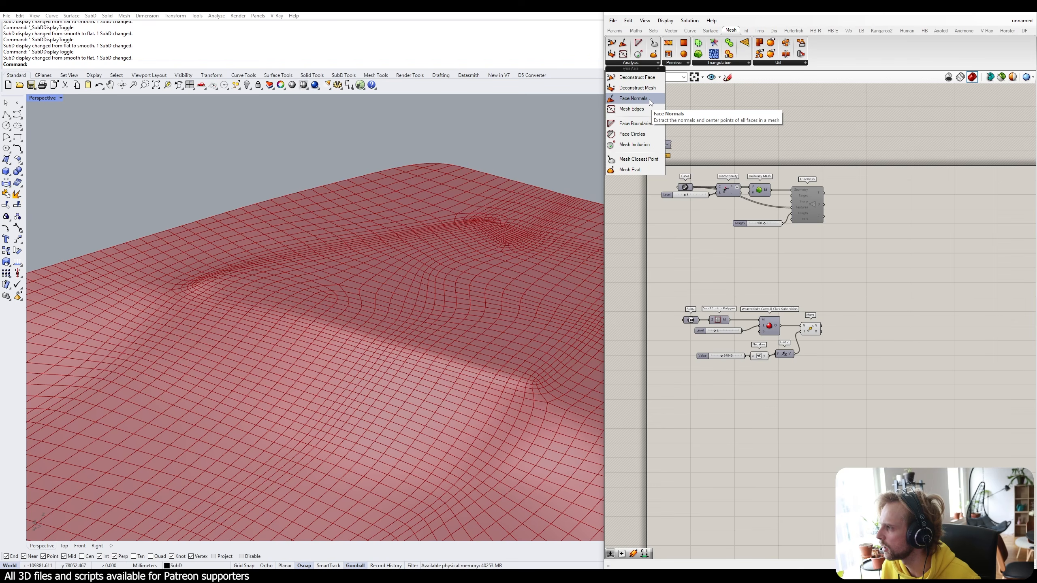
left_click(670, 64)
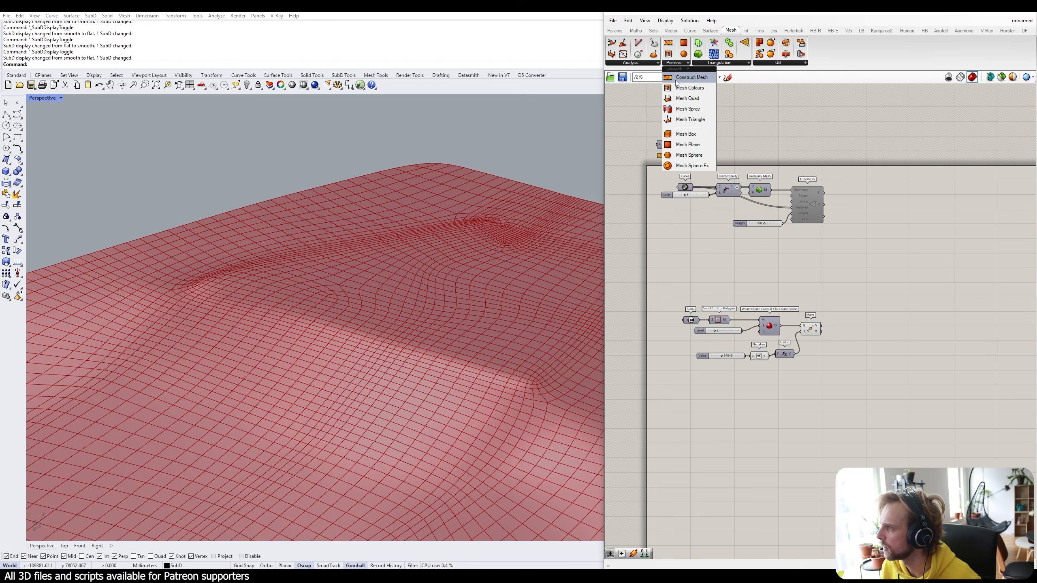
left_click_drag(689, 87, 907, 301)
mouse_move(903, 301)
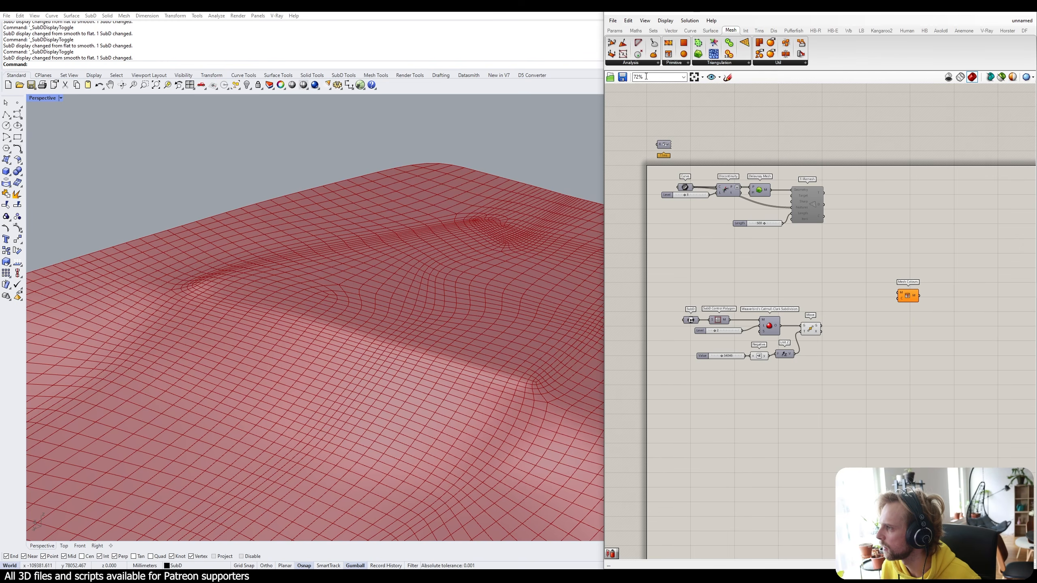
left_click(631, 63)
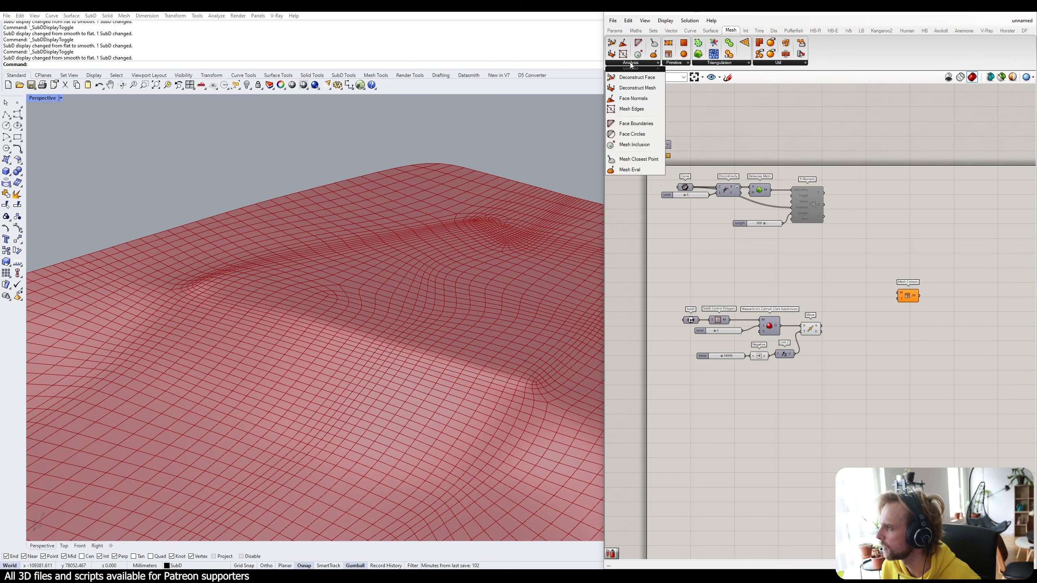
Add a Face Normals component fed by Move's G output, giving centres and normals for 5056 faces.
left_click(633, 98)
scroll(853, 333, "up", 2)
left_click(838, 325)
right_click_drag(837, 326, 801, 291)
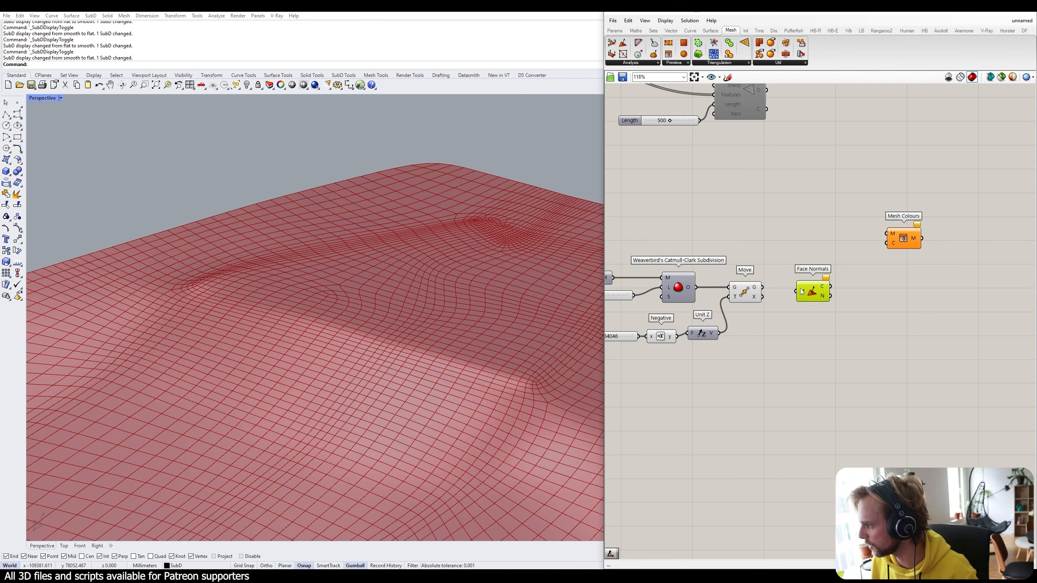
scroll(774, 282, "up", 2)
left_click_drag(757, 290, 810, 288)
left_click(820, 316)
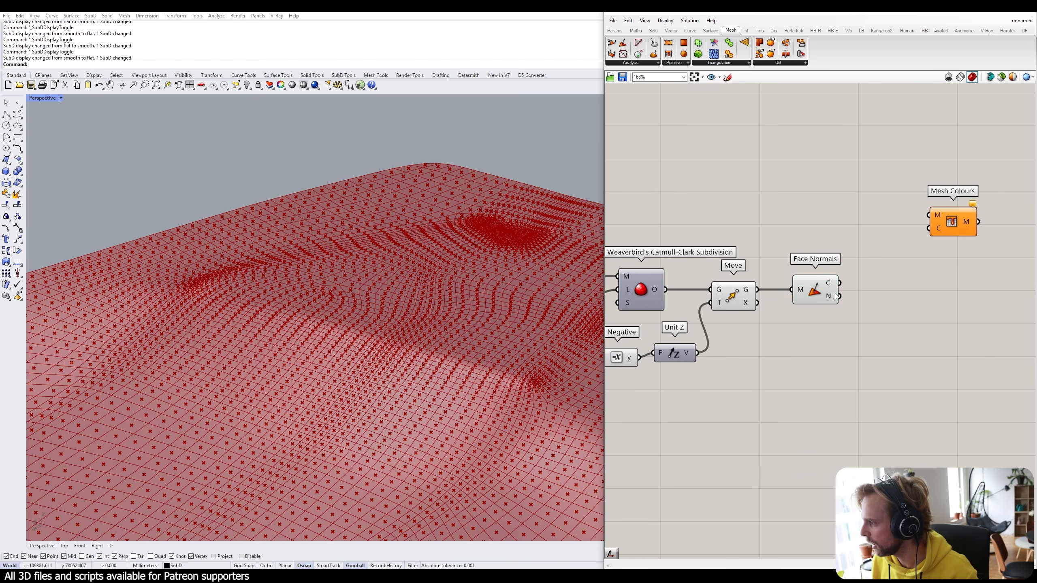
scroll(835, 296, "up", 1)
mouse_move(833, 288)
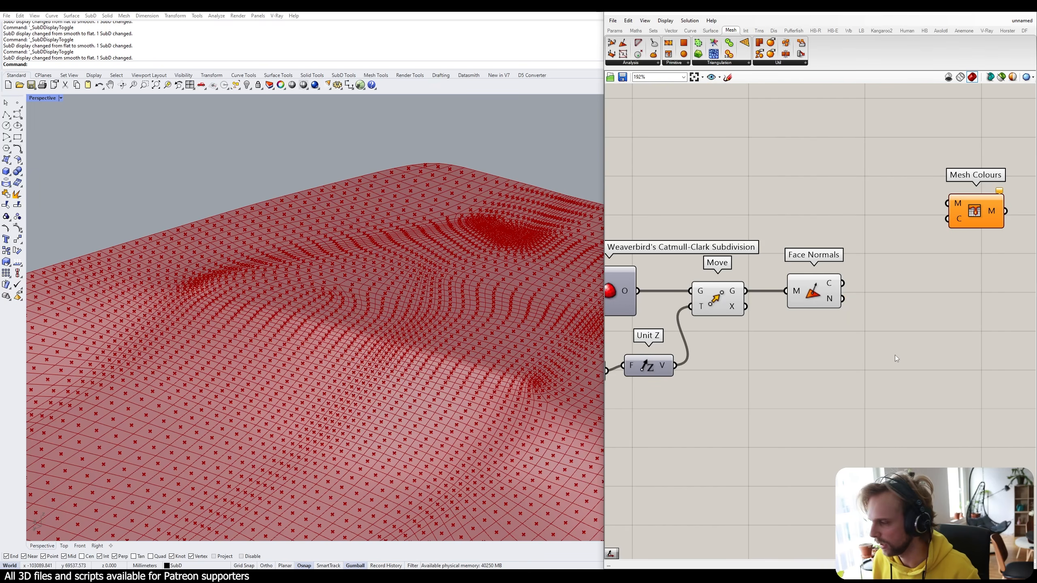
mouse_move(830, 306)
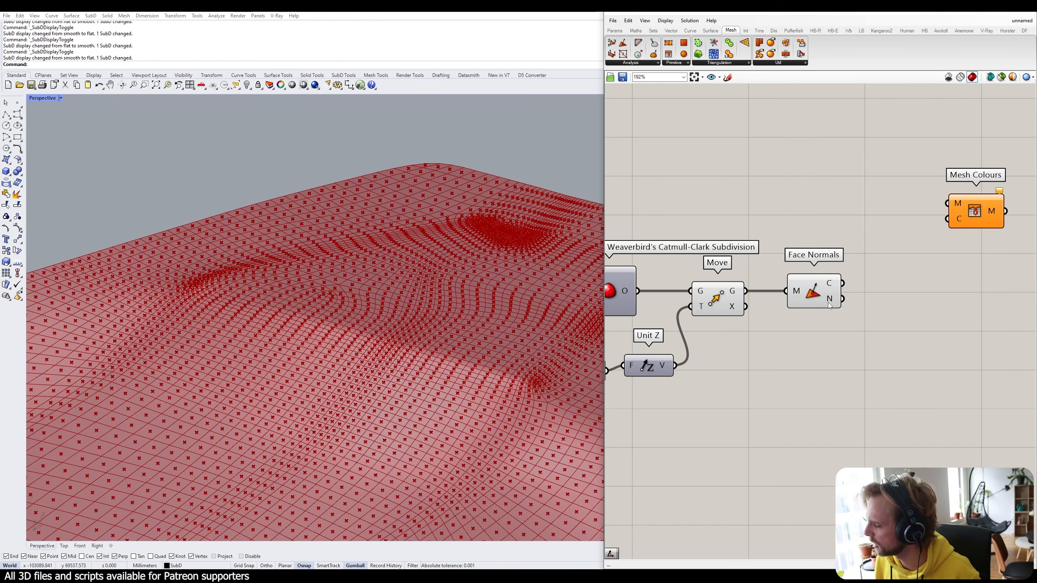
Place a Deconstruct Mesh component from Mesh > Analysis on the canvas.
left_click(631, 63)
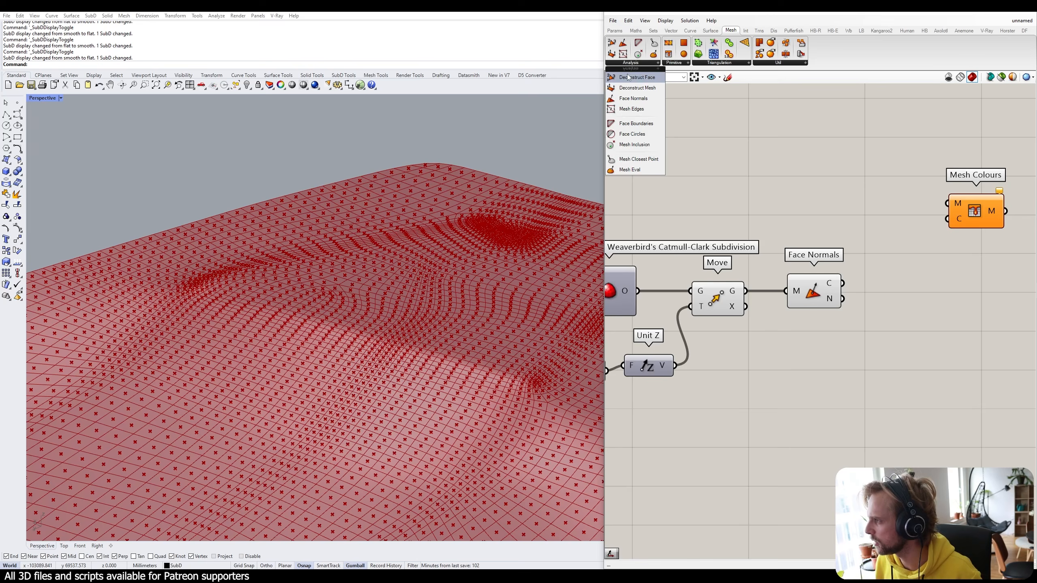
left_click(629, 78)
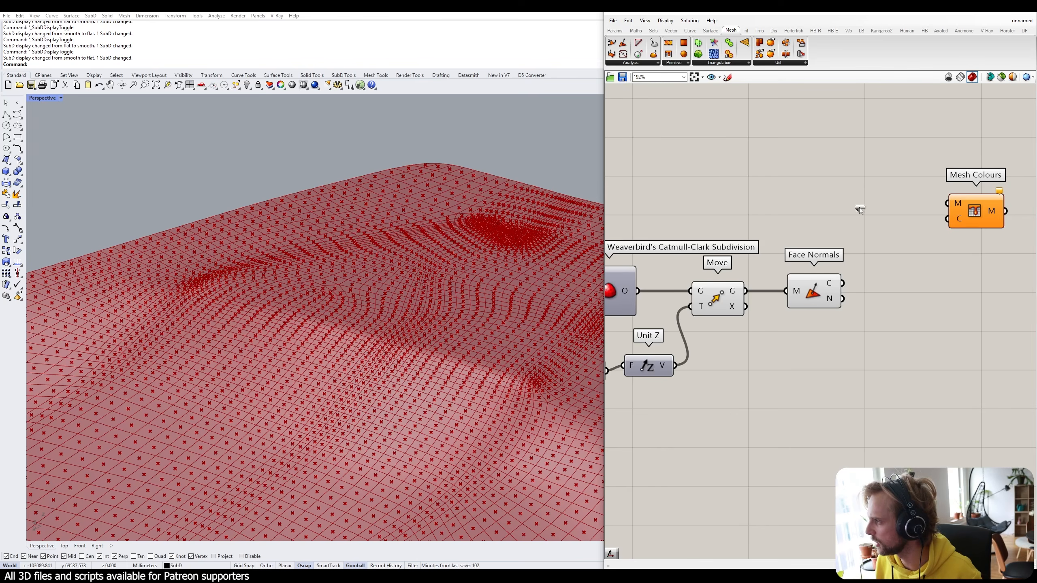
left_click(630, 63)
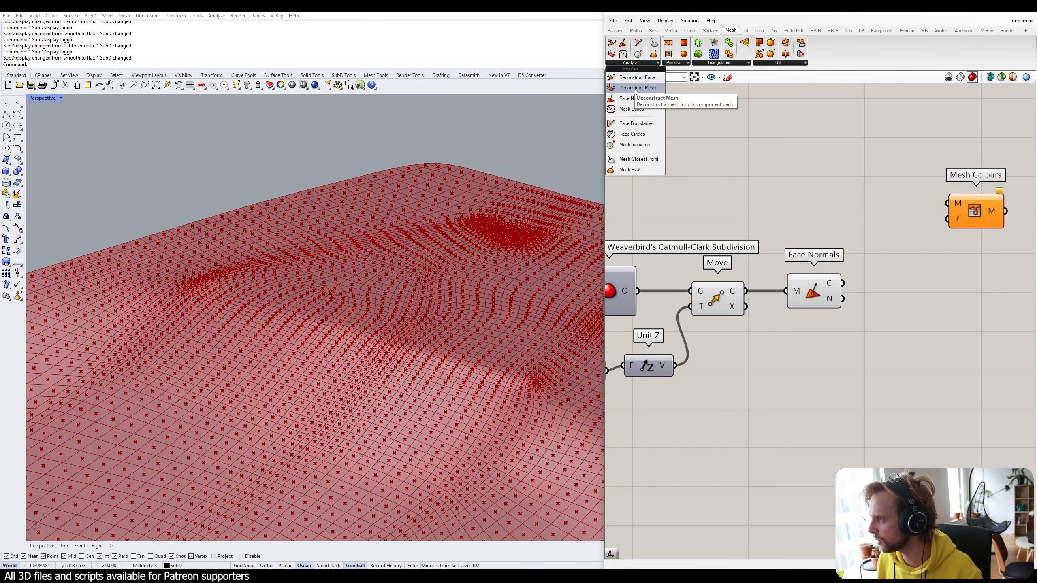
left_click(661, 90)
left_click(867, 191)
left_click_drag(867, 192, 844, 198)
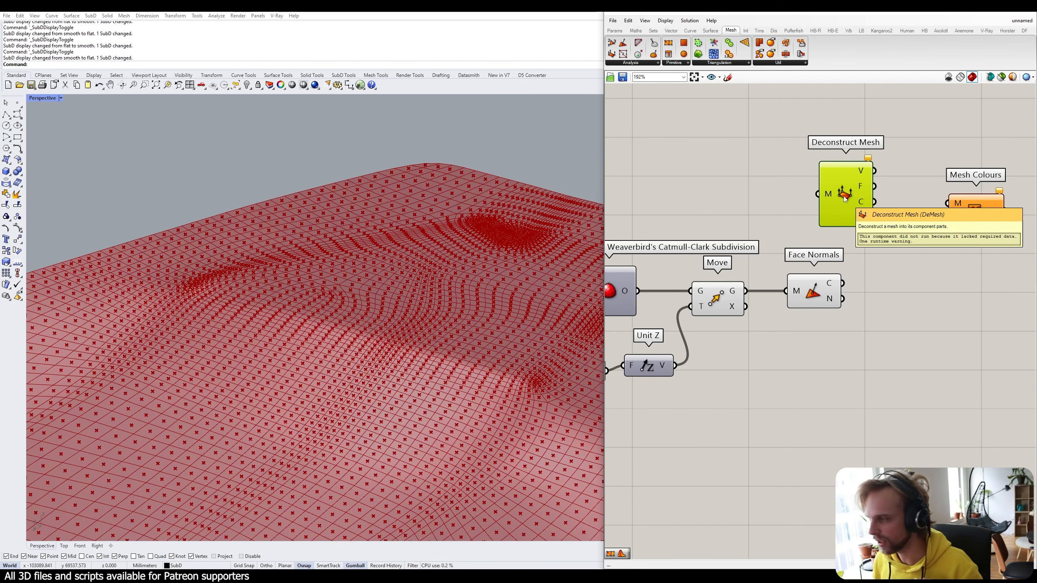
left_click_drag(845, 197, 821, 196)
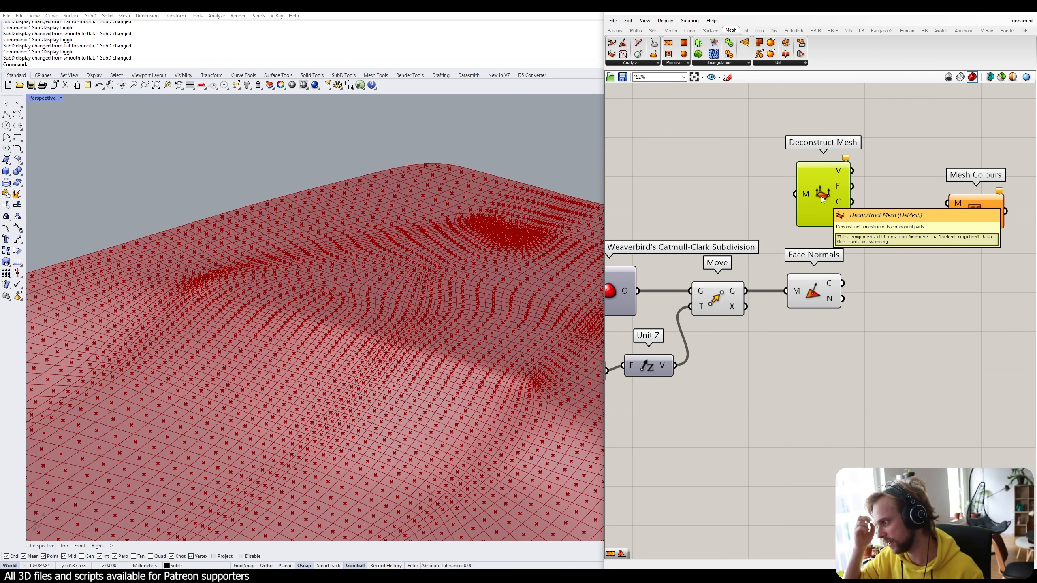
Delete Face Normals and Mesh Colours, and wire Move's G output into Deconstruct Mesh's M.
left_click(835, 300)
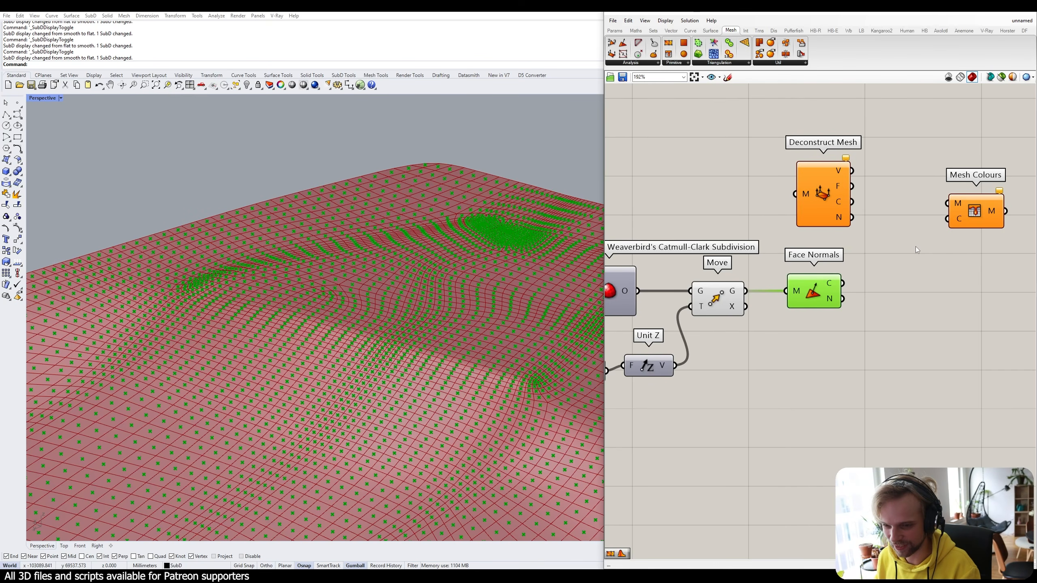
key("Delete")
left_click(983, 197)
key("Delete")
left_click_drag(831, 199, 836, 285)
left_click_drag(746, 292, 829, 296)
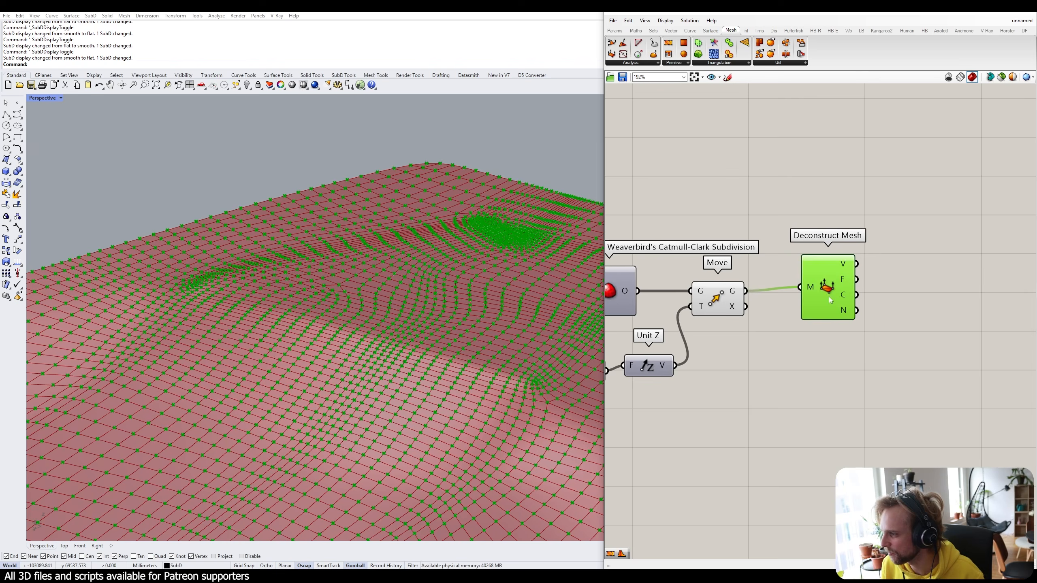
left_click(776, 347)
scroll(245, 397, "up", 3)
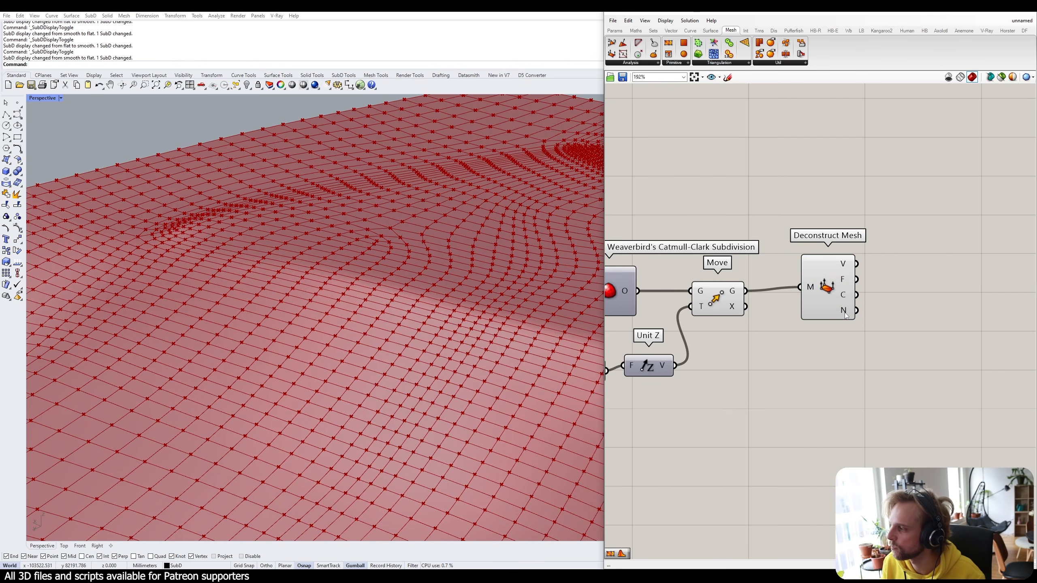
Add a Vector Display anchored at Deconstruct Mesh's vertices, showing its normals.
right_click_drag(893, 347, 770, 292)
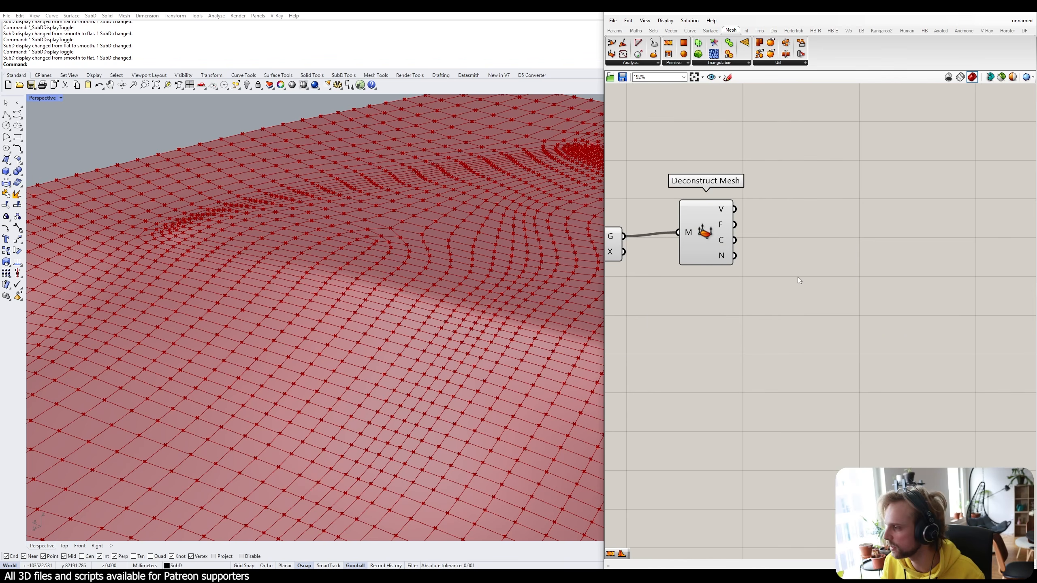
double_click(799, 280)
type("vector")
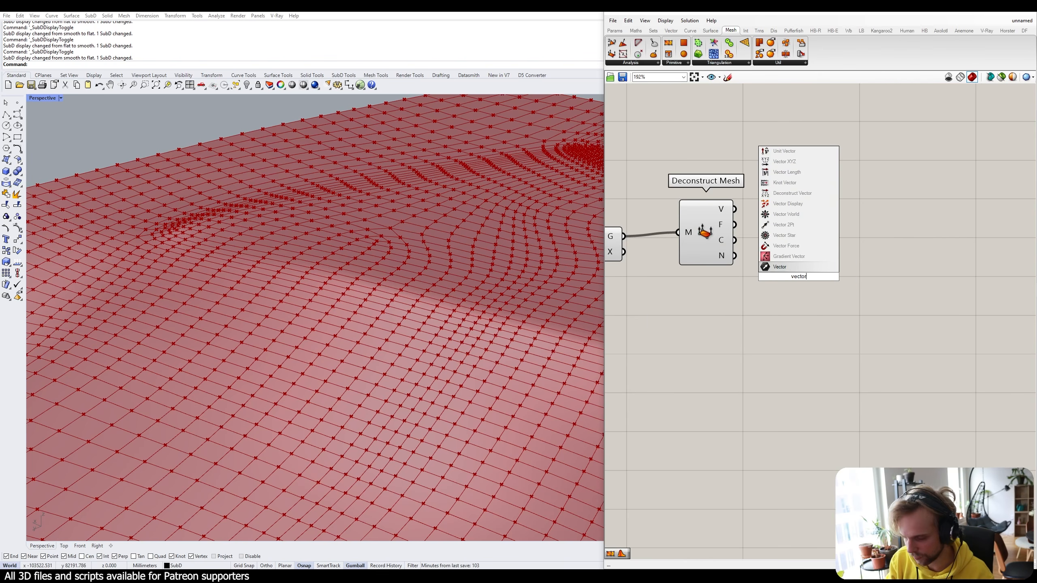
type(" di")
left_click(788, 256)
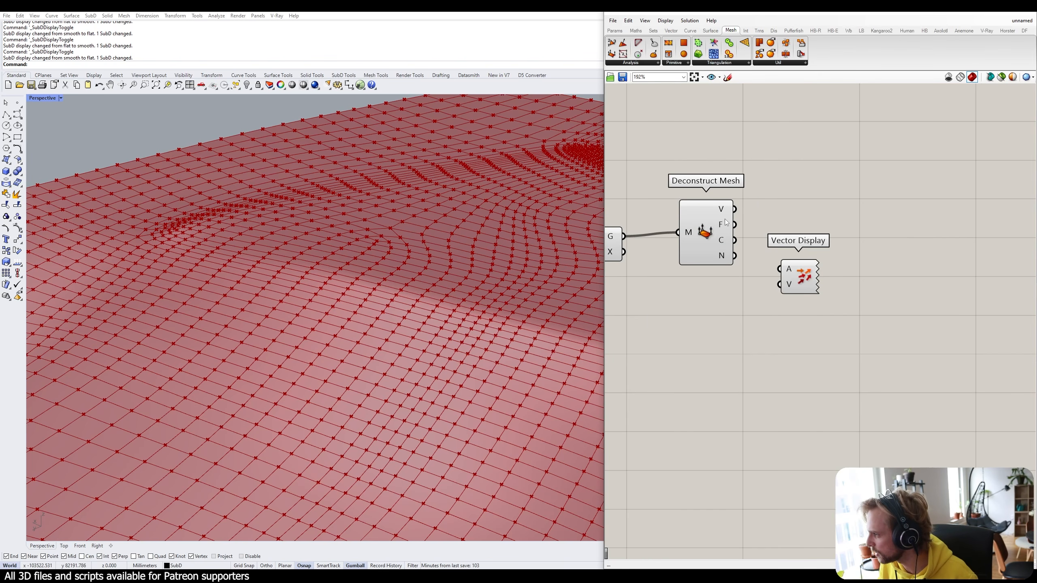
left_click_drag(733, 209, 779, 269)
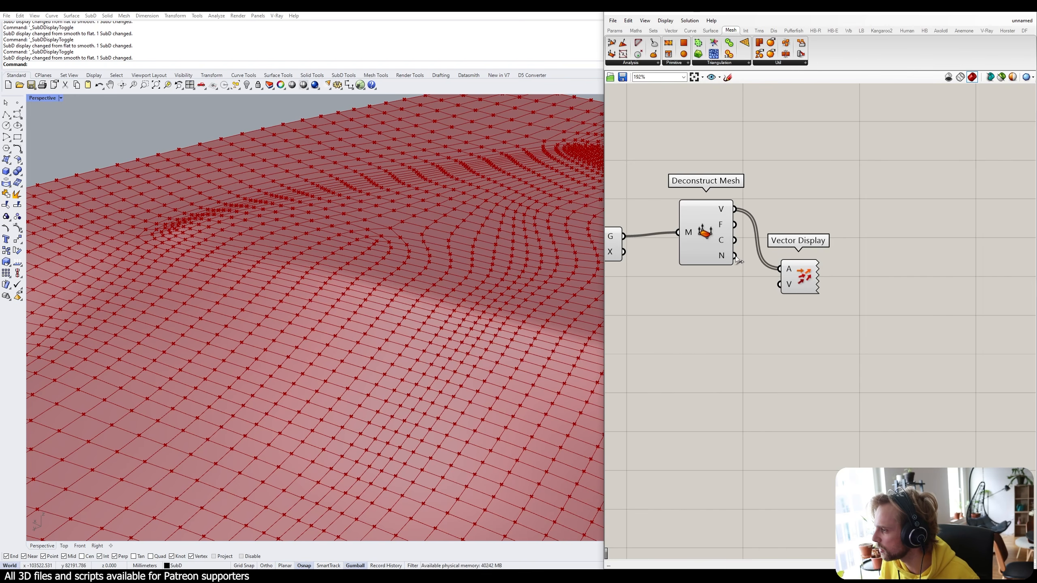
left_click_drag(734, 255, 799, 244)
scroll(375, 365, "down", 5)
right_click_drag(304, 351, 408, 221, "shift")
right_click_drag(122, 359, 454, 394, "shift")
scroll(165, 373, "up", 6)
scroll(165, 373, "up", 4)
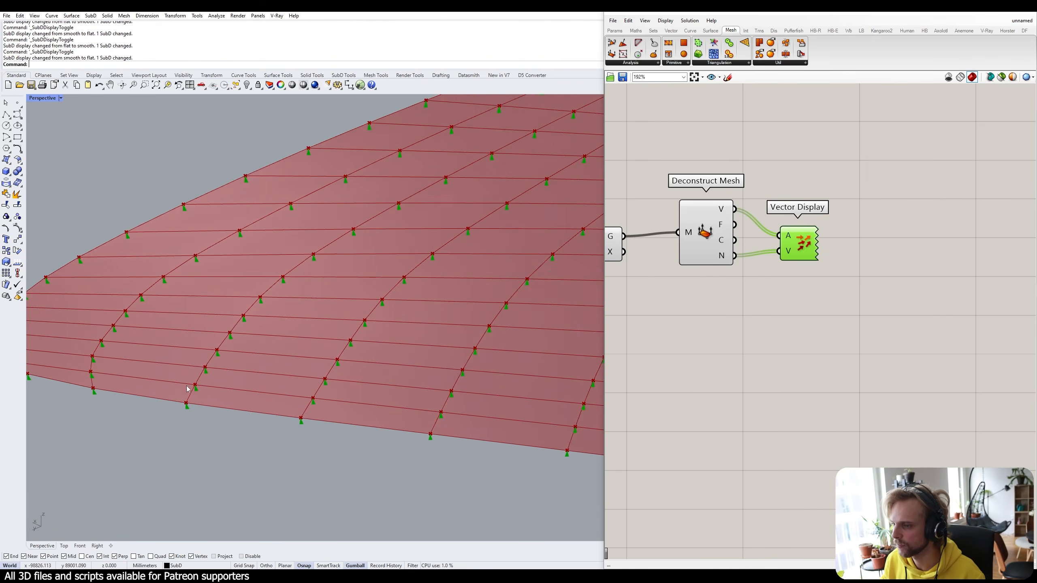
left_click(814, 315)
left_click_drag(805, 252, 895, 257)
Scale the normals through an Amplitude component and display its output instead.
double_click(850, 323)
type("amp")
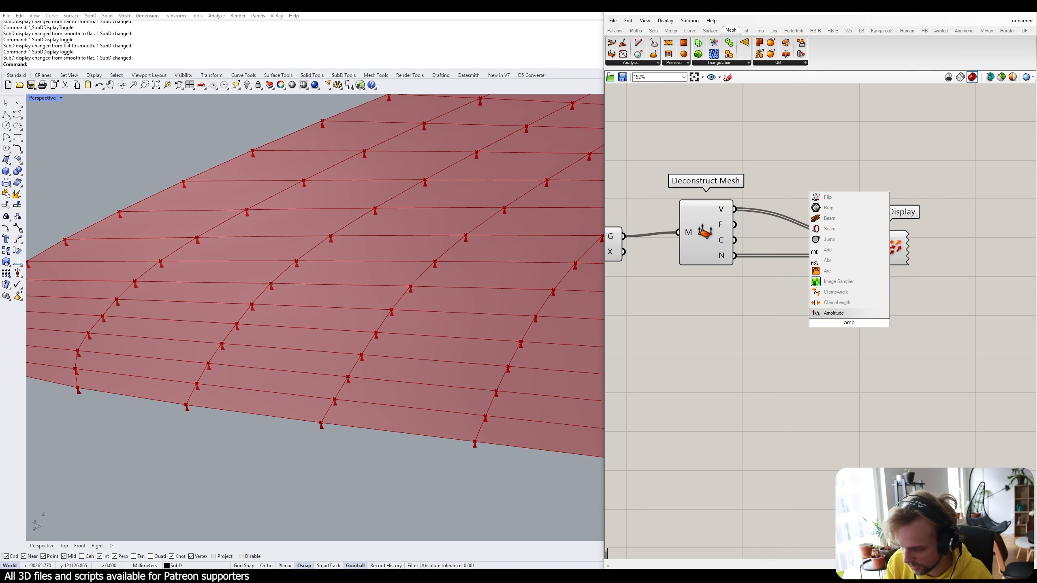
left_click(833, 312)
left_click_drag(735, 256, 869, 256)
right_click_drag(808, 330, 884, 280)
Drive Amplitude's A input with a number slider set to 500.
double_click(753, 309)
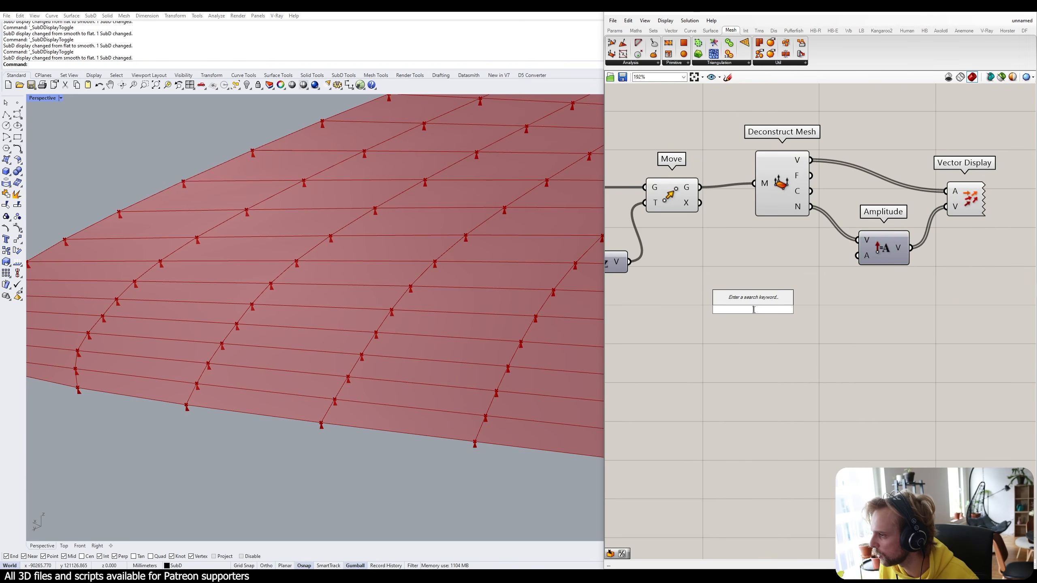
type("500")
key("Return")
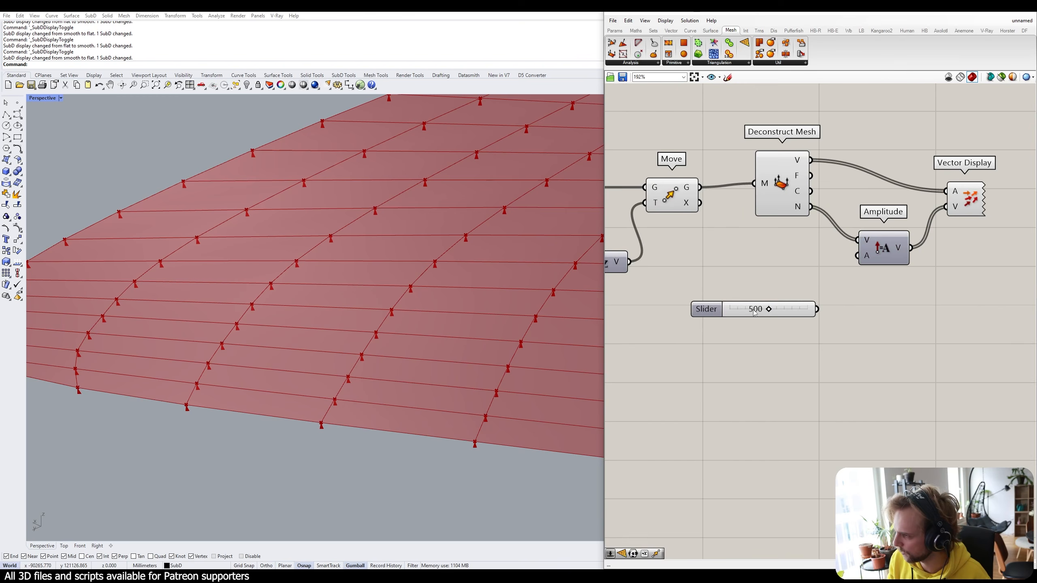
left_click_drag(817, 309, 856, 255)
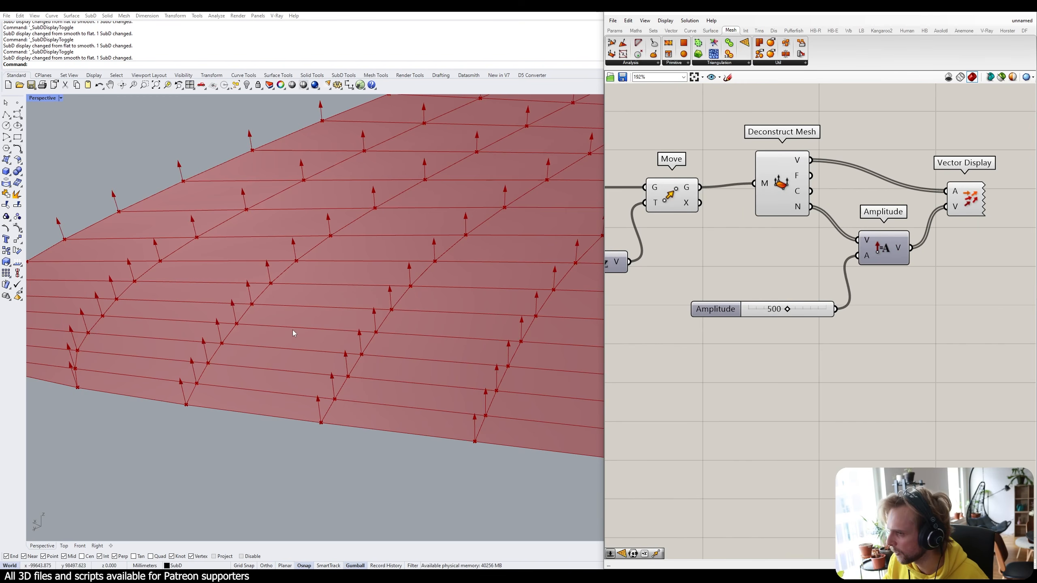
Orbit the Perspective view to inspect the red 500-unit normal arrows across the terrain.
right_click_drag(292, 330, 378, 290)
scroll(372, 276, "down", 14)
right_click_drag(511, 255, 379, 352)
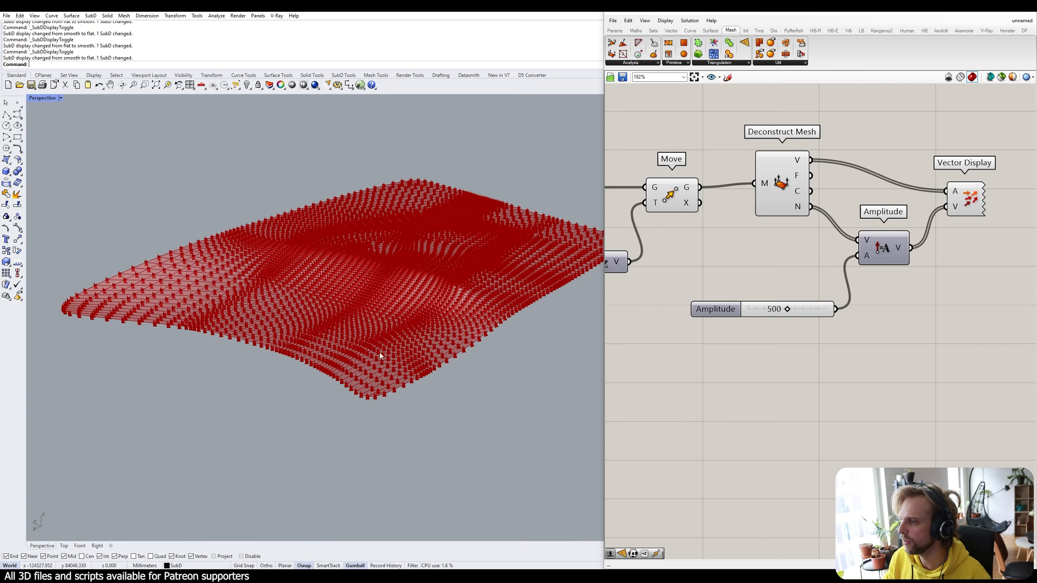
scroll(323, 192, "up", 10)
right_click_drag(322, 192, 352, 294)
scroll(366, 332, "down", 5)
right_click_drag(366, 332, 246, 326)
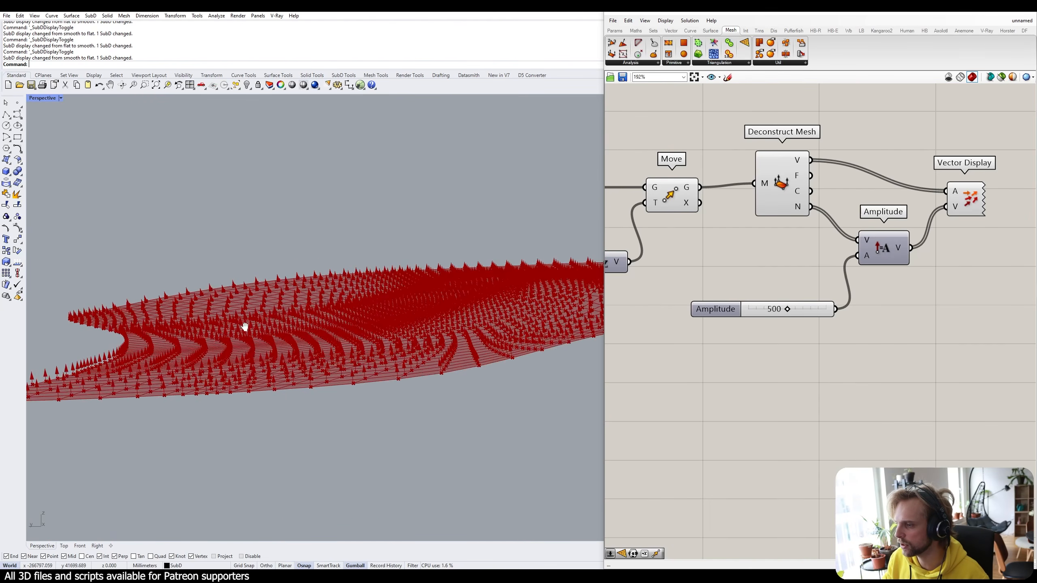
scroll(436, 270, "up", 6)
scroll(436, 270, "up", 3)
right_click_drag(436, 269, 502, 288)
scroll(502, 288, "up", 3)
scroll(452, 343, "down", 2)
right_click_drag(132, 359, 165, 396)
right_click_drag(211, 334, 235, 394)
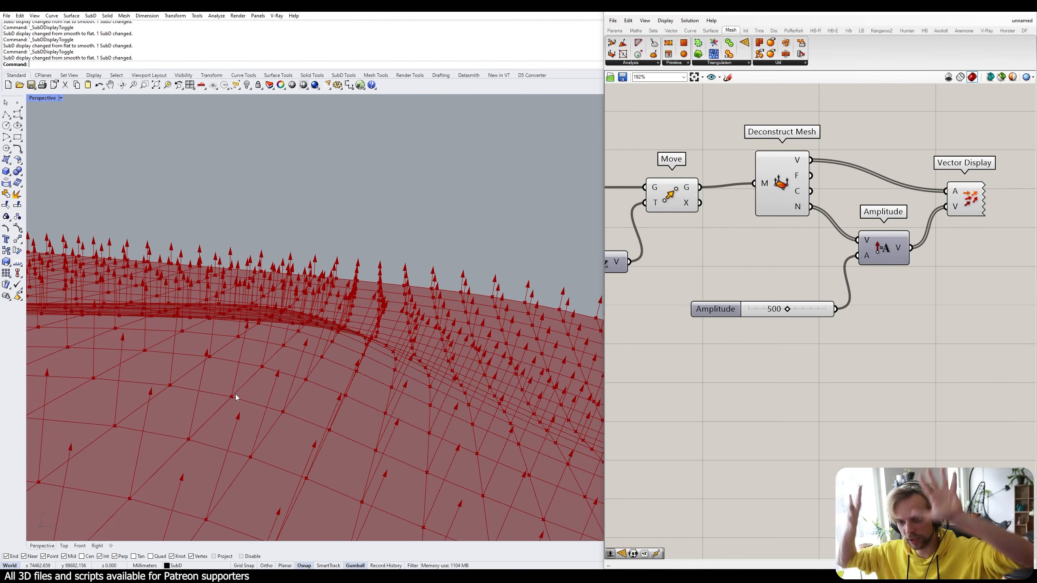
scroll(776, 255, "down", 4)
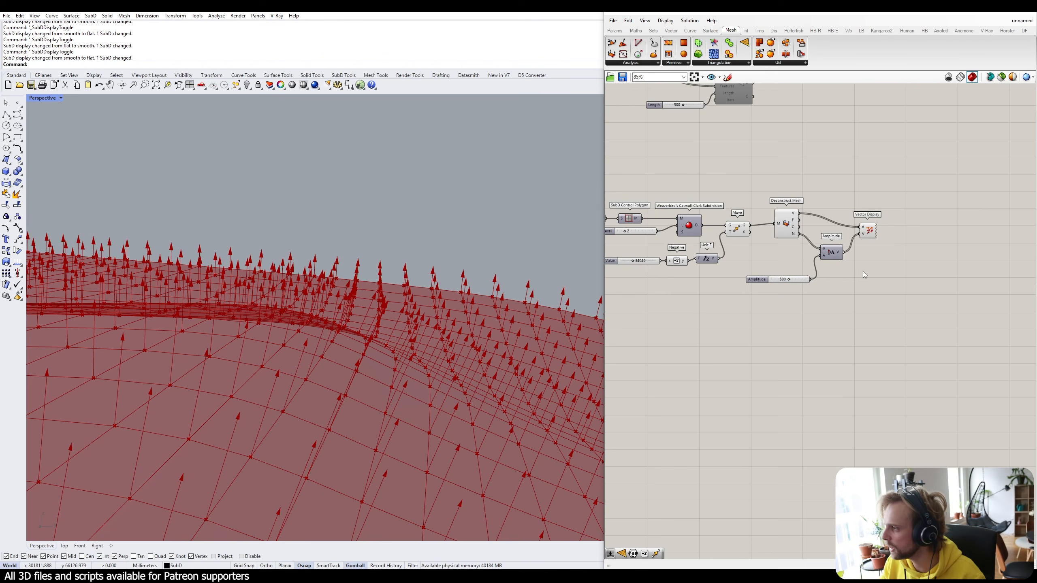
Move the Amplitude, Vector Display and slider together down and to the right.
left_click_drag(894, 308, 855, 324)
left_click(823, 264)
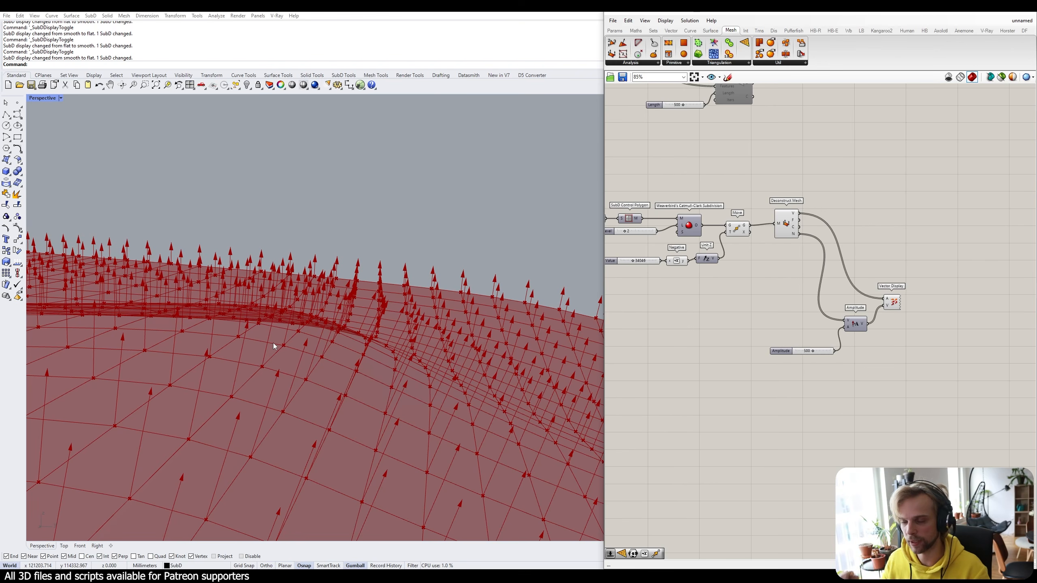
scroll(811, 204, "up", 4)
Add a Deconstruct Vector component beside Deconstruct Mesh.
double_click(811, 204)
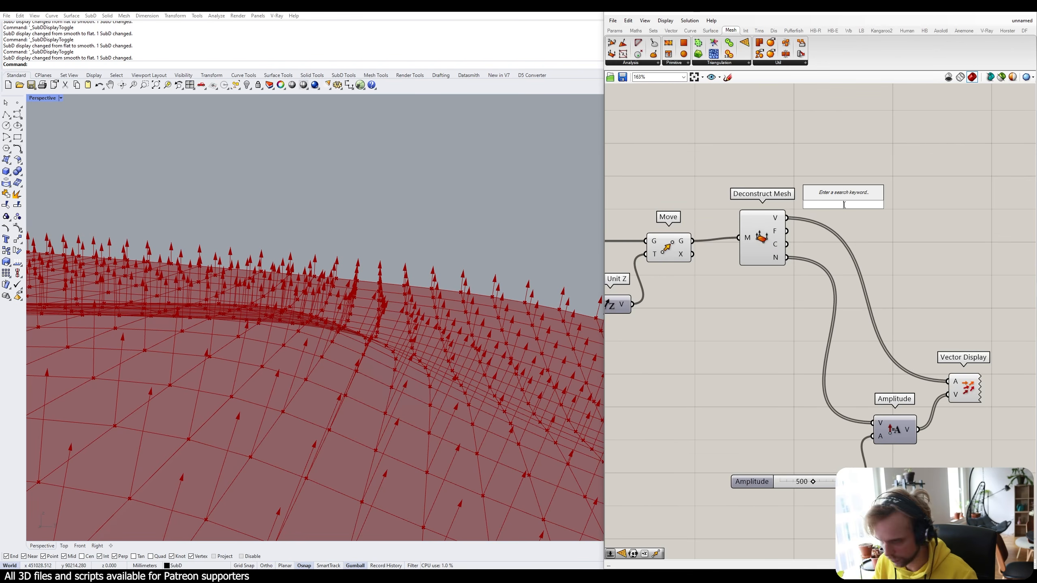
type("deconstruct")
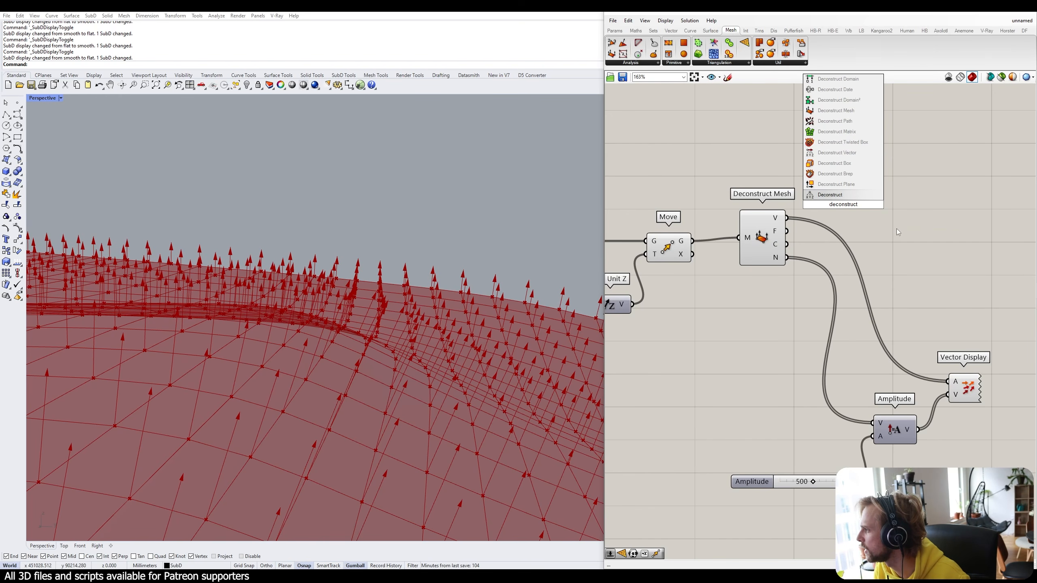
left_click(671, 30)
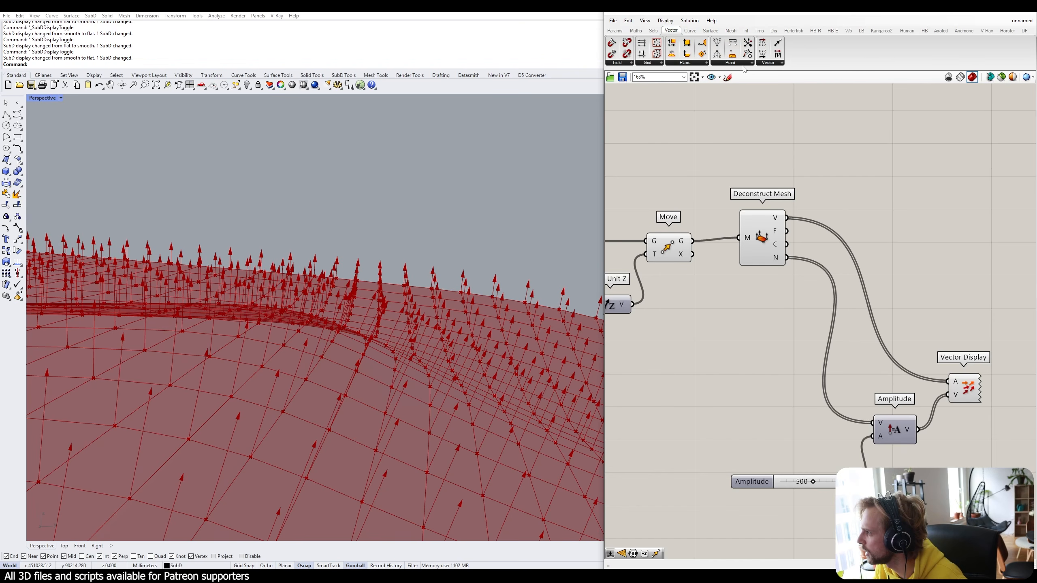
left_click(768, 62)
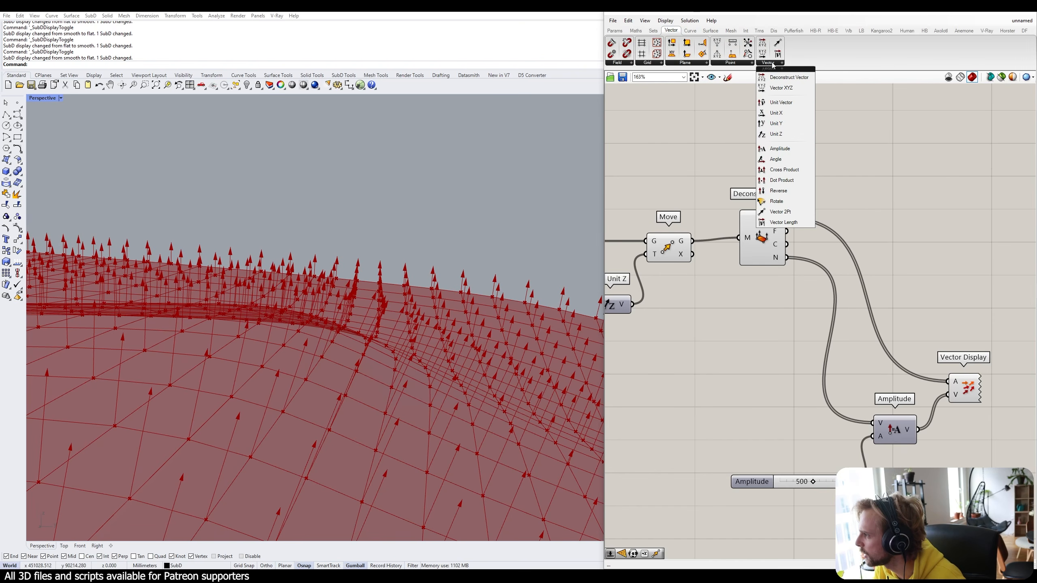
left_click(789, 77)
left_click(822, 209)
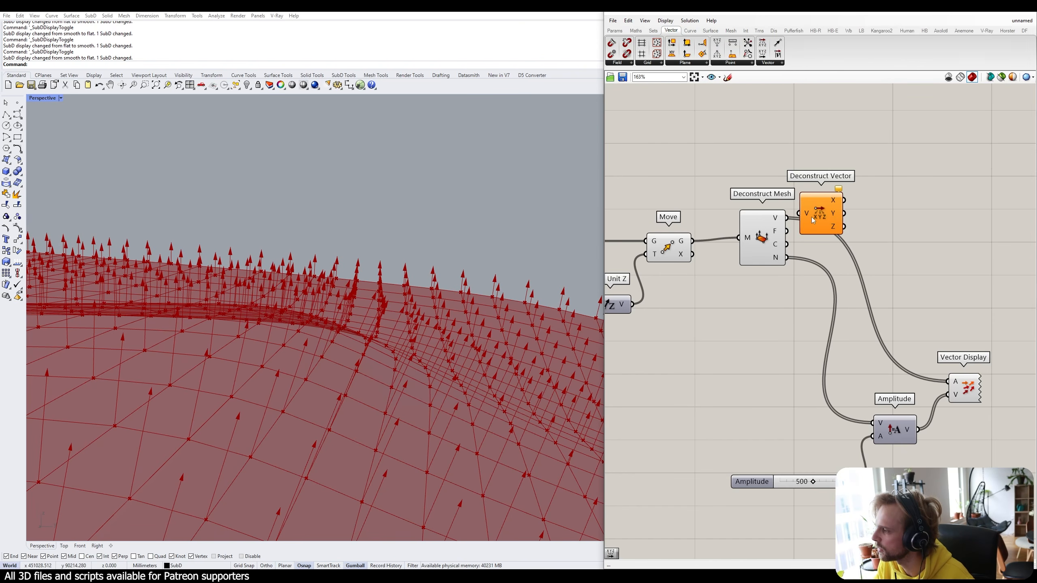
scroll(812, 217, "up", 2)
left_click_drag(793, 211, 919, 223)
right_click_drag(919, 223, 765, 212)
scroll(765, 212, "up", 2)
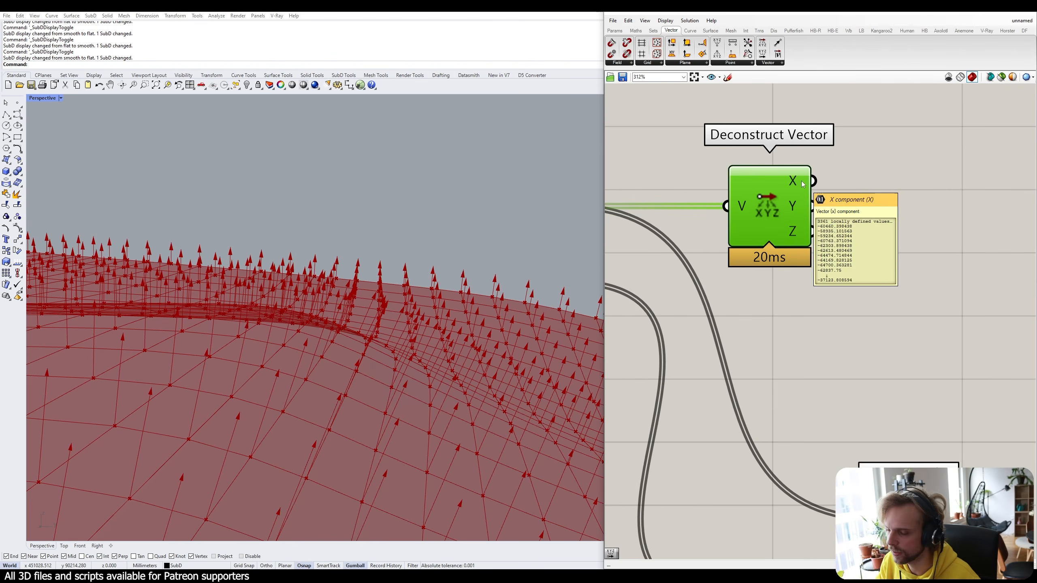
scroll(814, 233, "down", 4)
Add a Vector XYZ component and pass Deconstruct Vector's X into it.
double_click(883, 223)
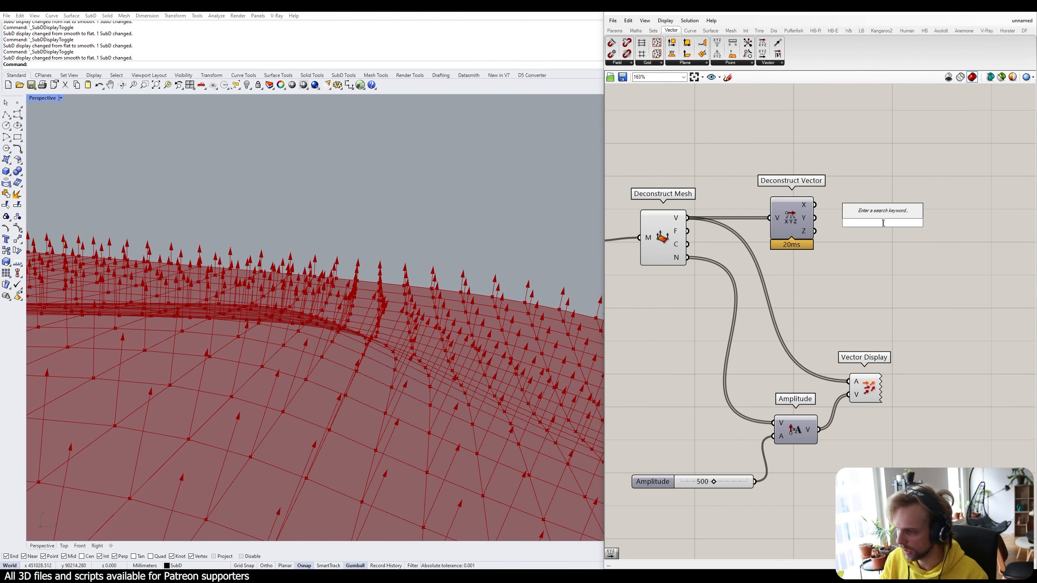
type("construct ve")
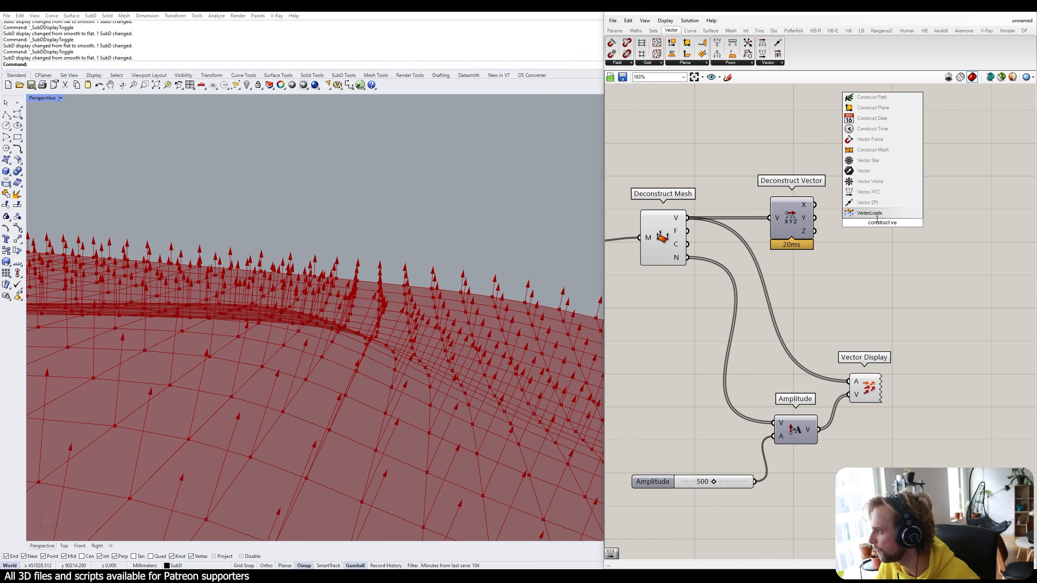
left_click(893, 192)
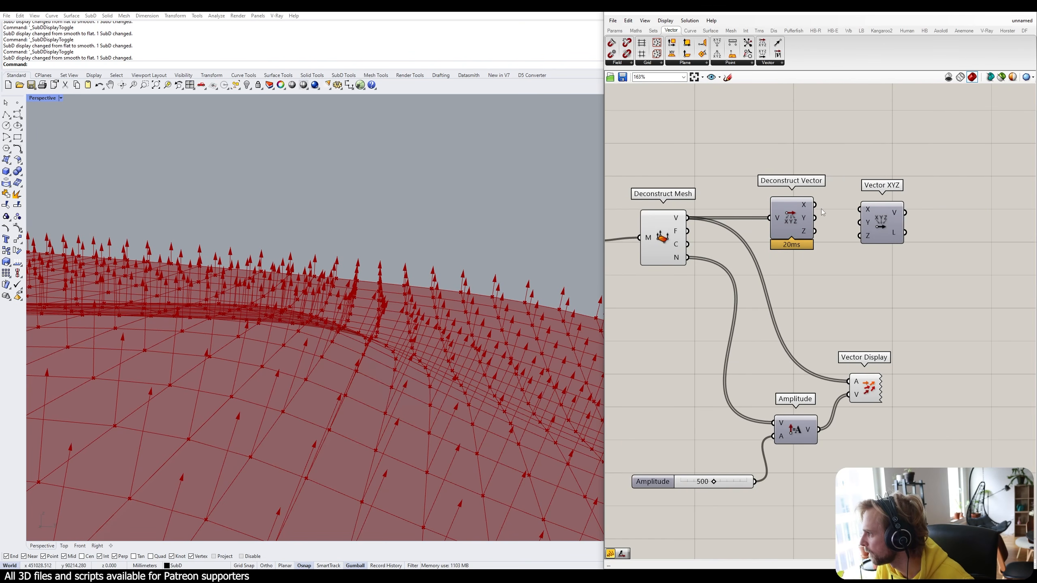
left_click_drag(815, 205, 781, 425)
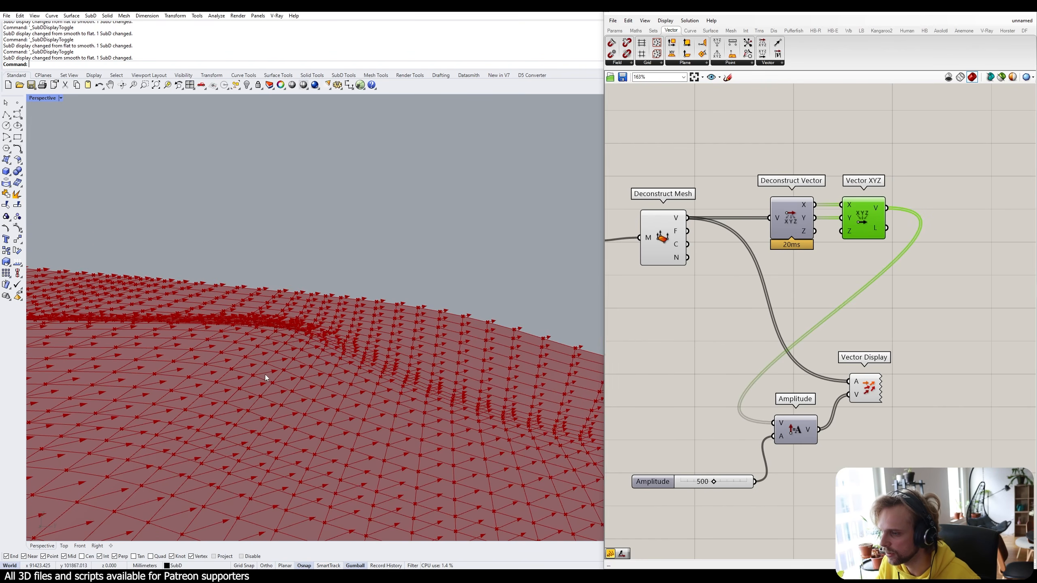
right_click_drag(265, 375, 242, 428)
scroll(242, 428, "up", 6)
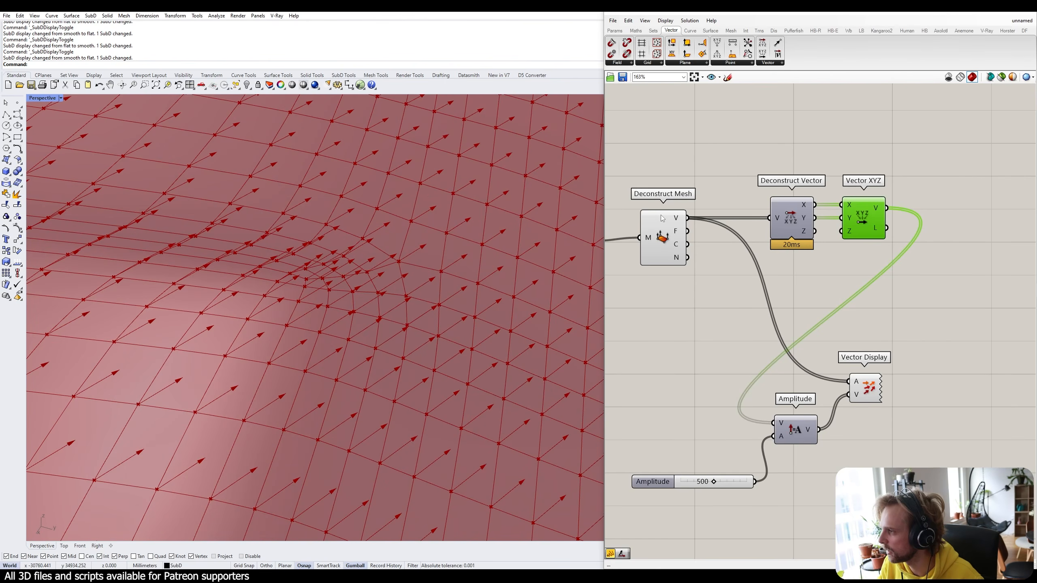
Wire Deconstruct Mesh's normals into Deconstruct Vector and Amplitude, replacing a mistaken vertices wire.
left_click_drag(687, 218, 773, 423, "shift")
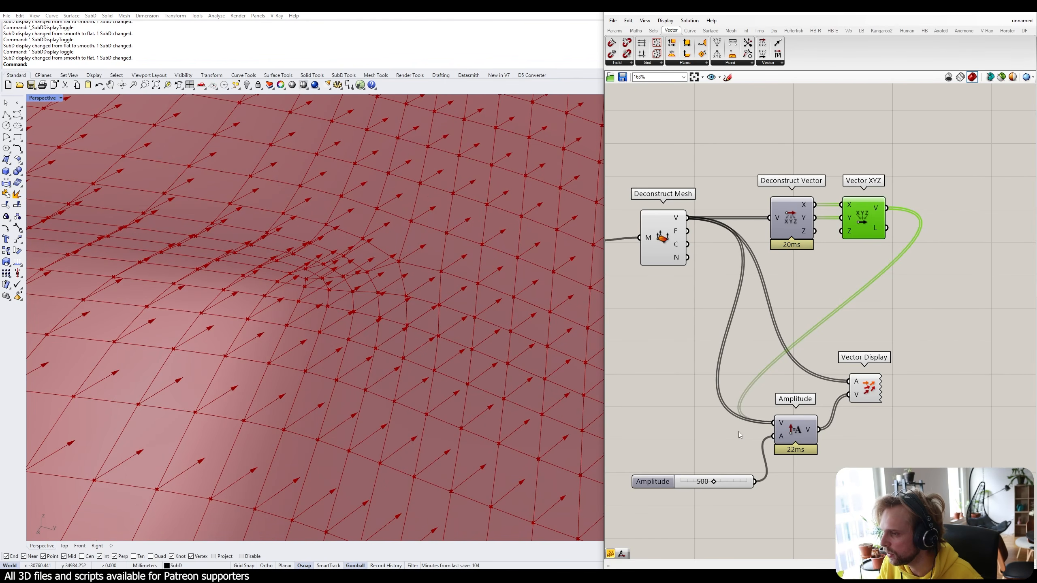
left_click(685, 414)
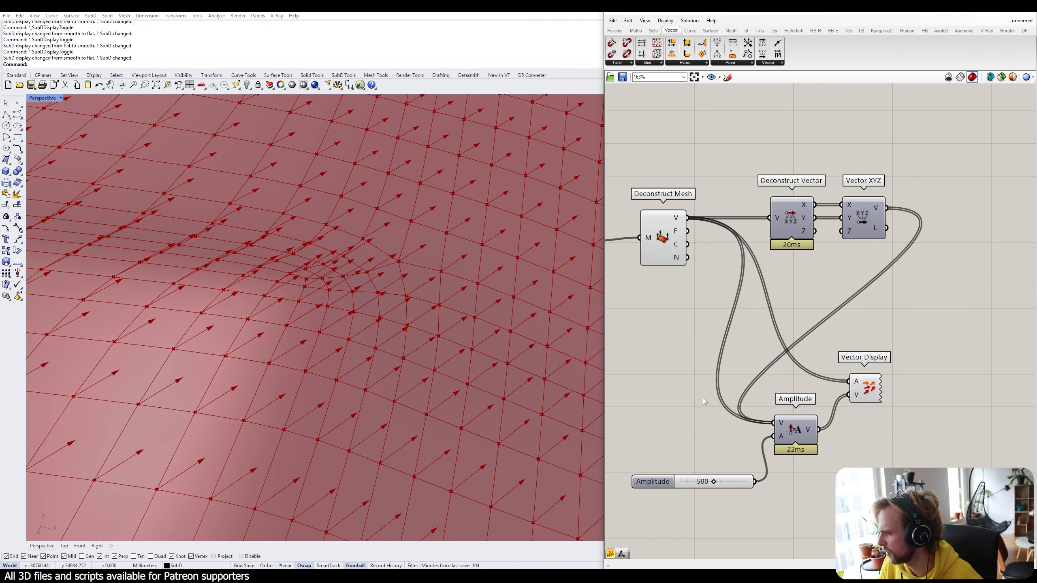
key("ctrl+z")
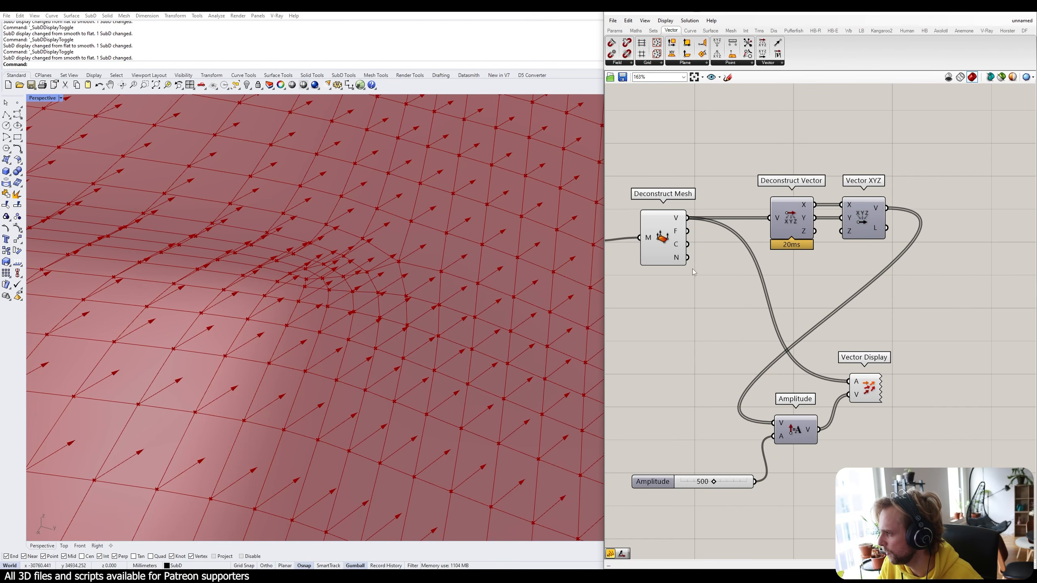
left_click_drag(688, 258, 763, 413)
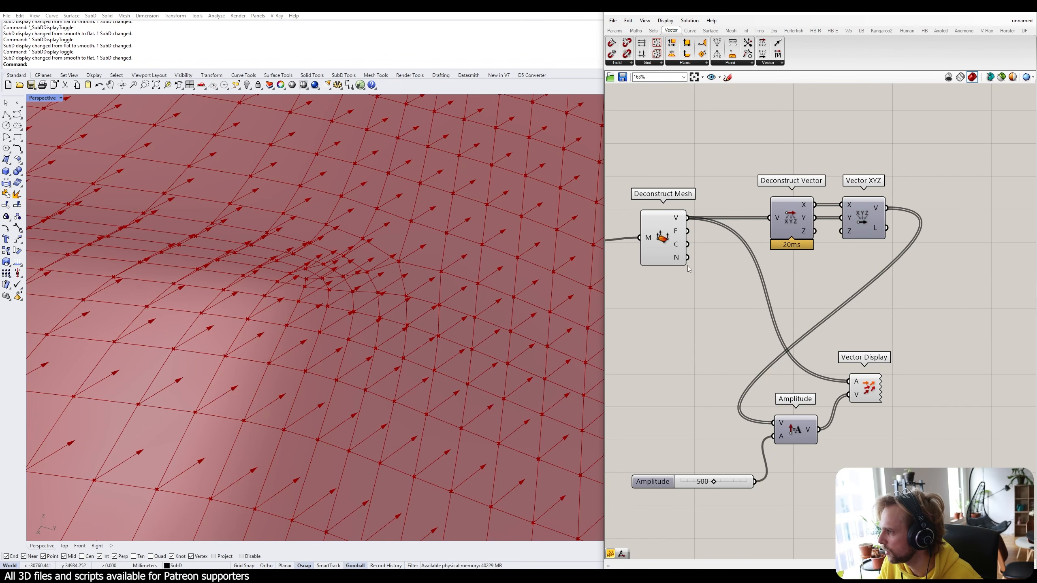
left_click_drag(687, 257, 770, 219)
left_click_drag(687, 258, 774, 424, "shift")
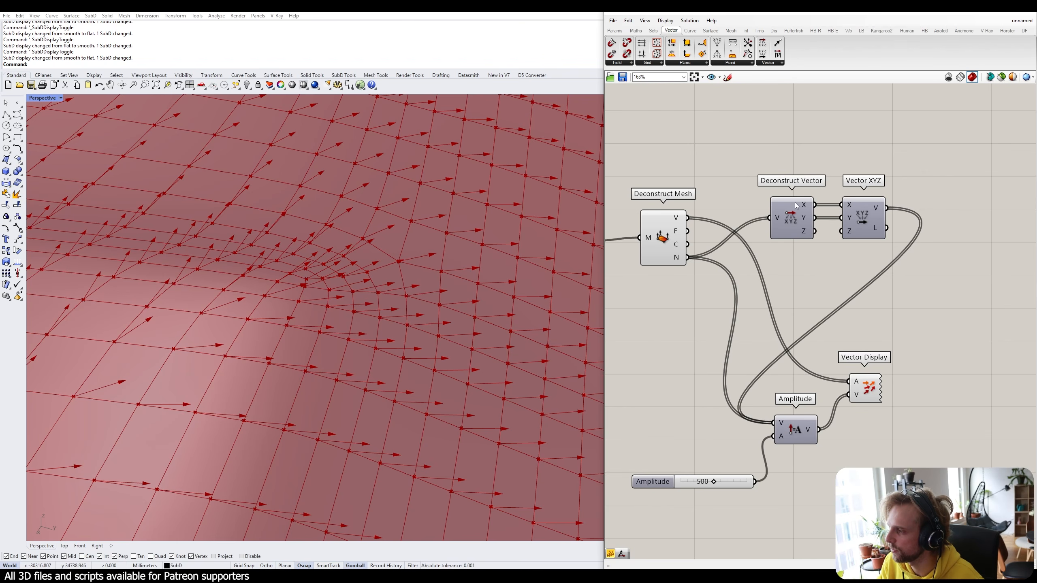
left_click_drag(795, 206, 802, 206)
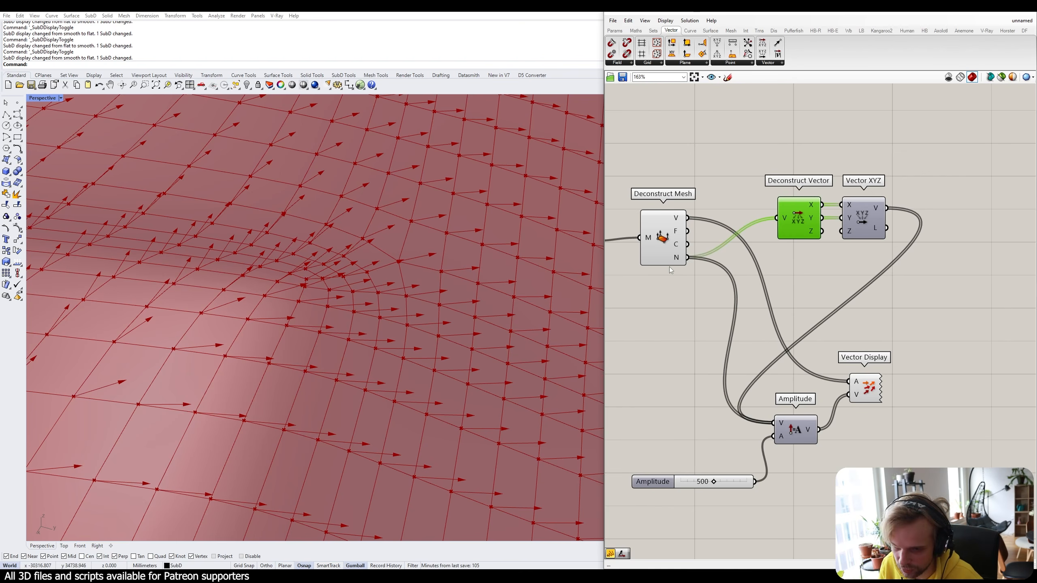
scroll(321, 280, "down", 3)
mouse_move(321, 280)
right_mouse_down()
mouse_move(308, 278)
mouse_move(326, 292)
right_mouse_up()
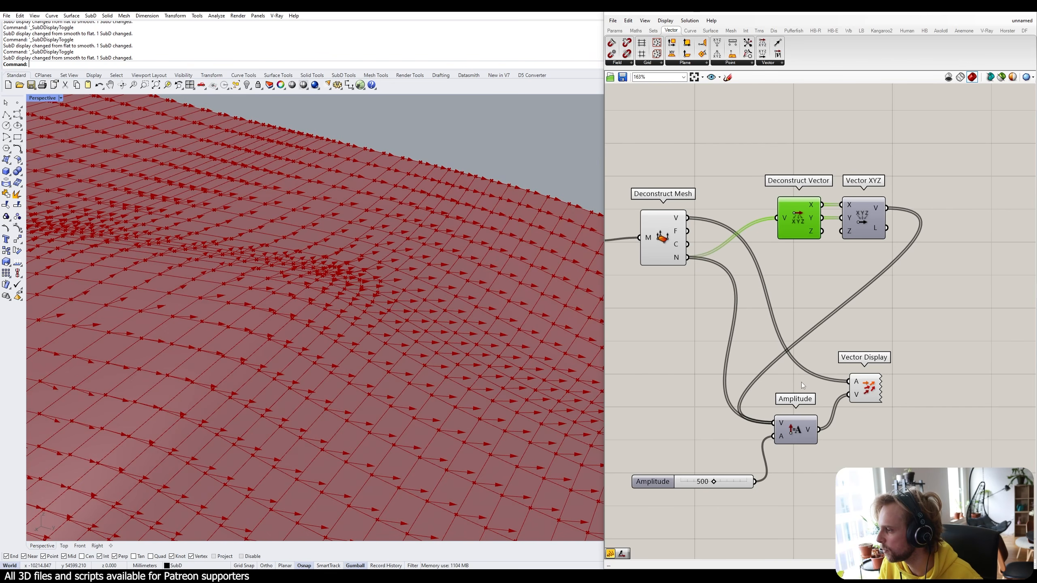
left_click_drag(773, 423, 688, 257, "ctrl")
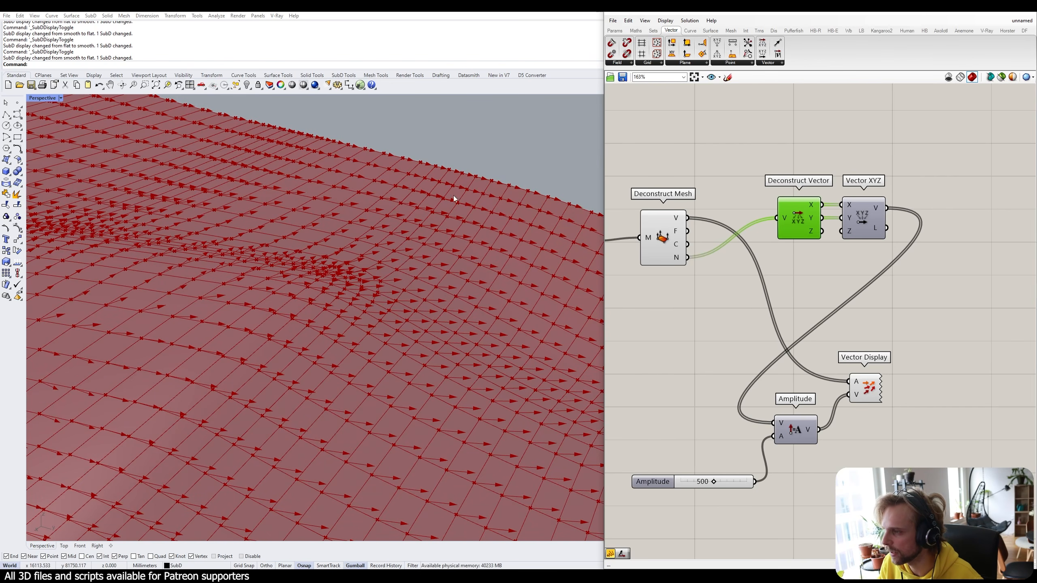
scroll(292, 166, "up", 8)
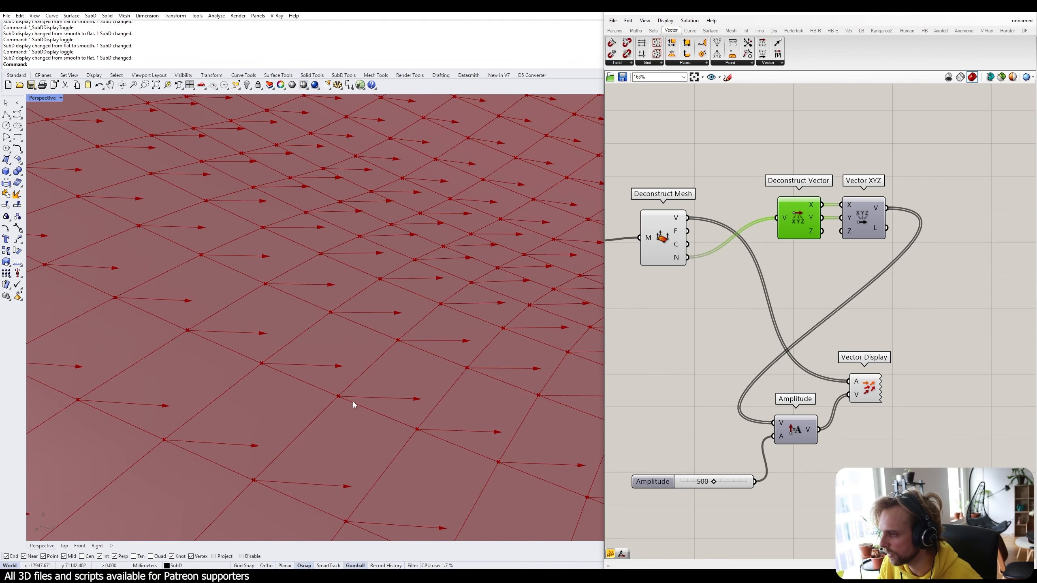
left_click_drag(688, 258, 775, 422)
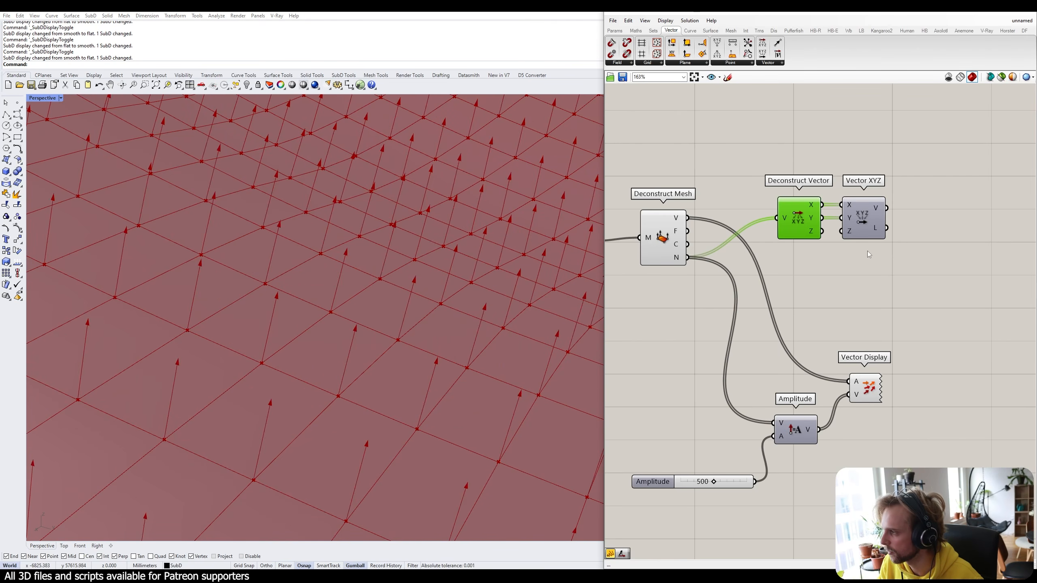
Window-select the Amplitude, slider and Vector Display arrow components.
left_click(892, 297)
scroll(898, 302, "down", 3)
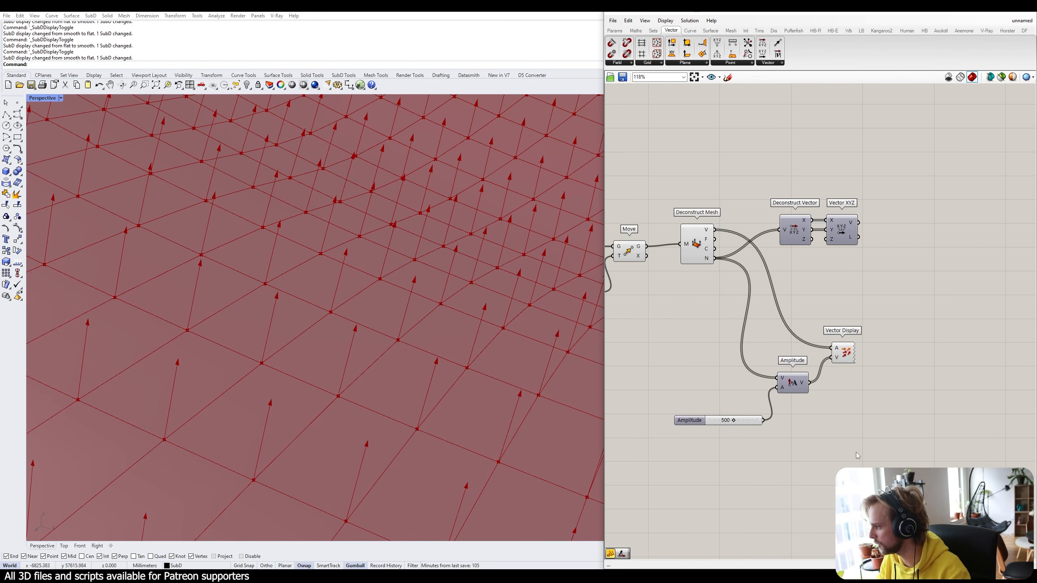
left_click_drag(890, 477, 692, 330)
Delete the arrow preview components and move the two vector components lower.
key("Delete")
left_click_drag(889, 272, 789, 193)
left_click_drag(796, 241, 744, 240)
left_click(818, 270)
right_click_drag(817, 270, 771, 290)
left_click_drag(792, 290, 712, 240)
left_click_drag(712, 250, 706, 324)
Add an Angle component with mesh normals as A and Vector XYZ's output as B.
double_click(789, 245)
type("angle")
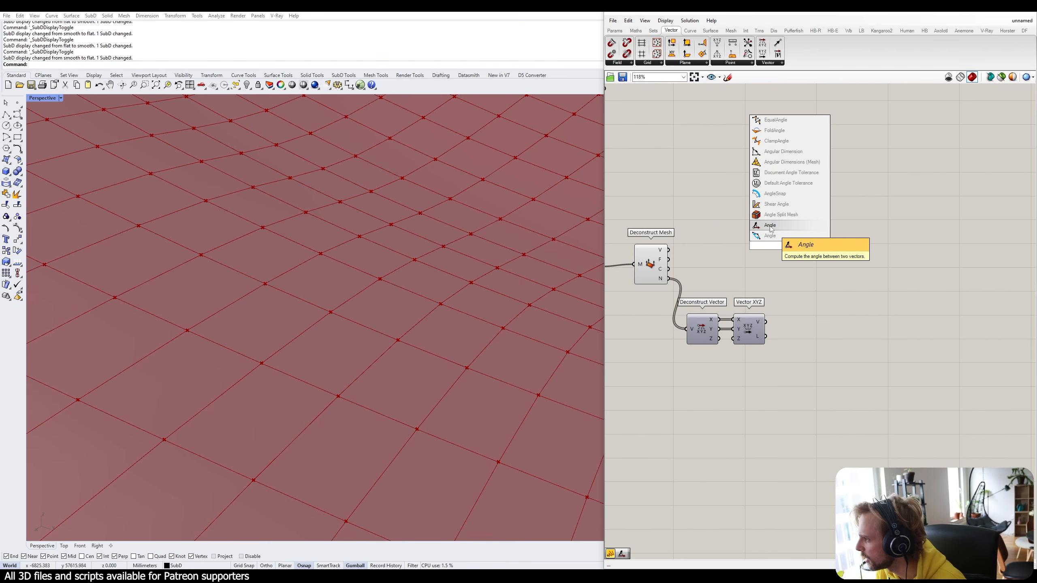
left_click(770, 228)
left_click_drag(778, 229, 811, 288)
left_click(760, 292)
scroll(731, 297, "up", 2)
right_click_drag(698, 255, 728, 241)
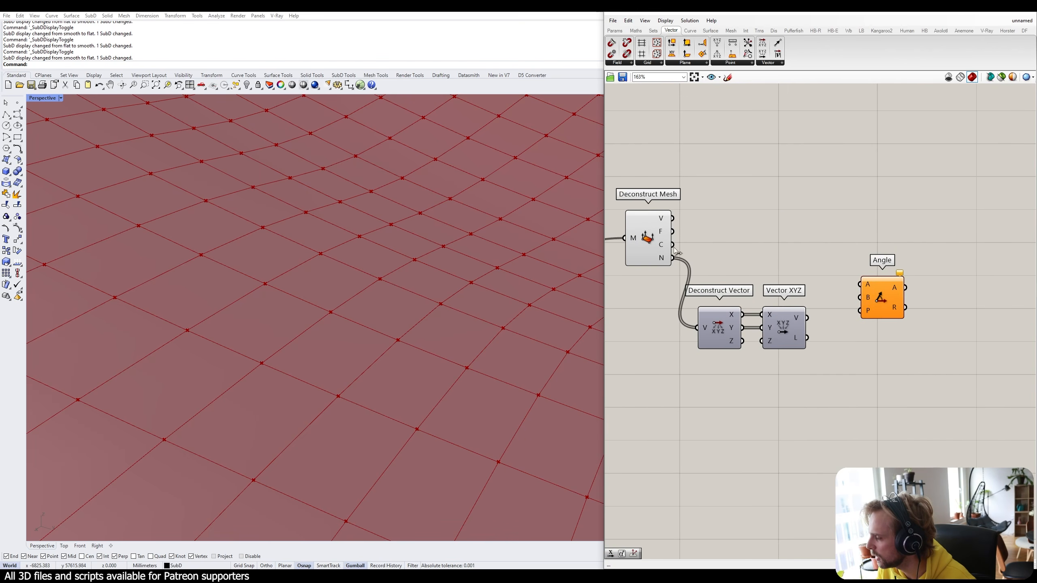
left_click_drag(672, 258, 872, 278)
left_click(798, 323)
left_click_drag(807, 318, 864, 277)
left_click(833, 341)
left_click(903, 311)
right_click_drag(903, 311, 834, 322)
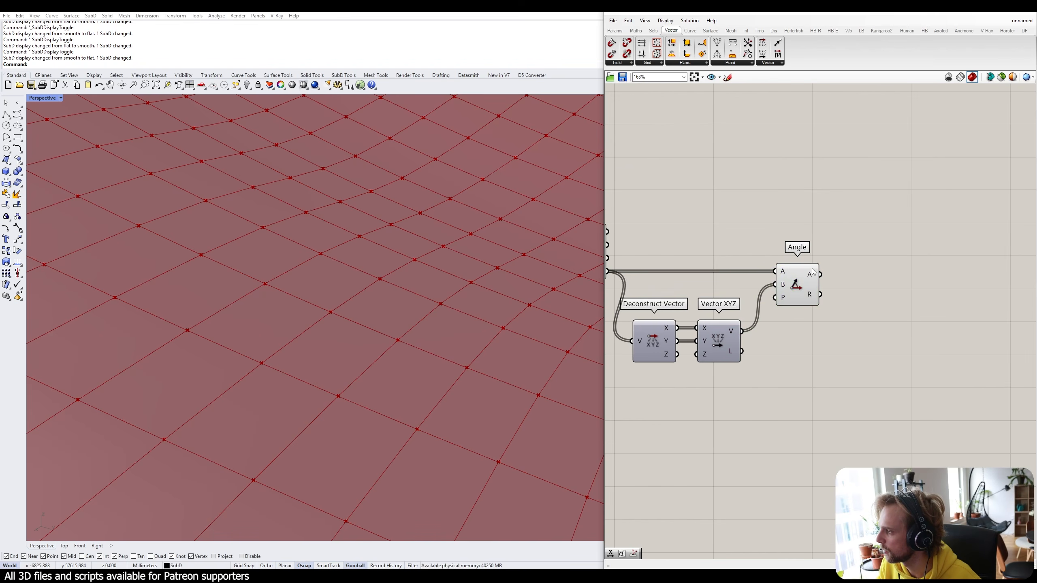
Add a Degrees component, discarding a stray Curve Degree, and feed Angle's output into it.
mouse_move(812, 275)
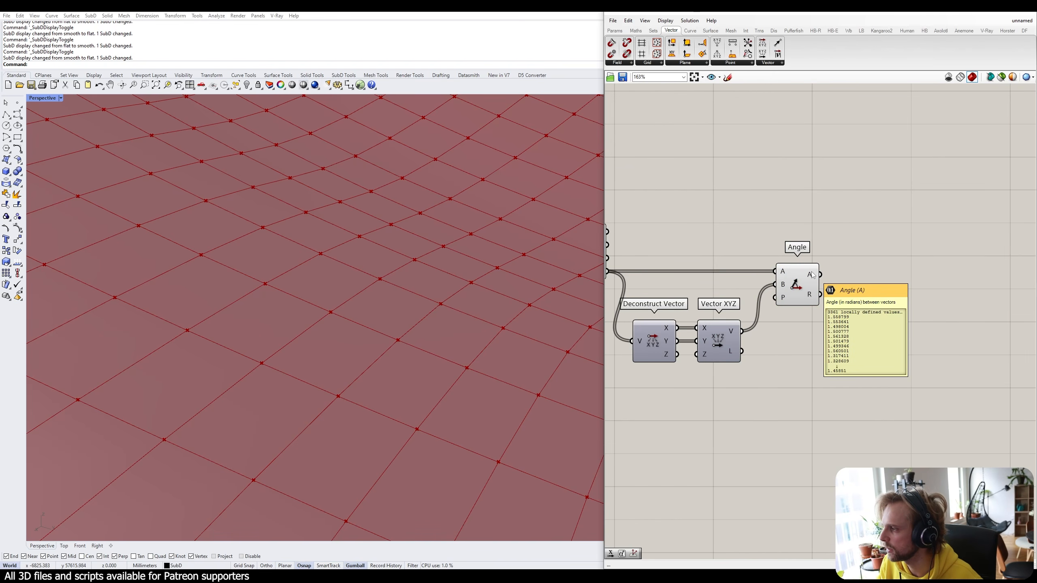
right_click_drag(886, 297, 857, 295)
double_click(857, 296)
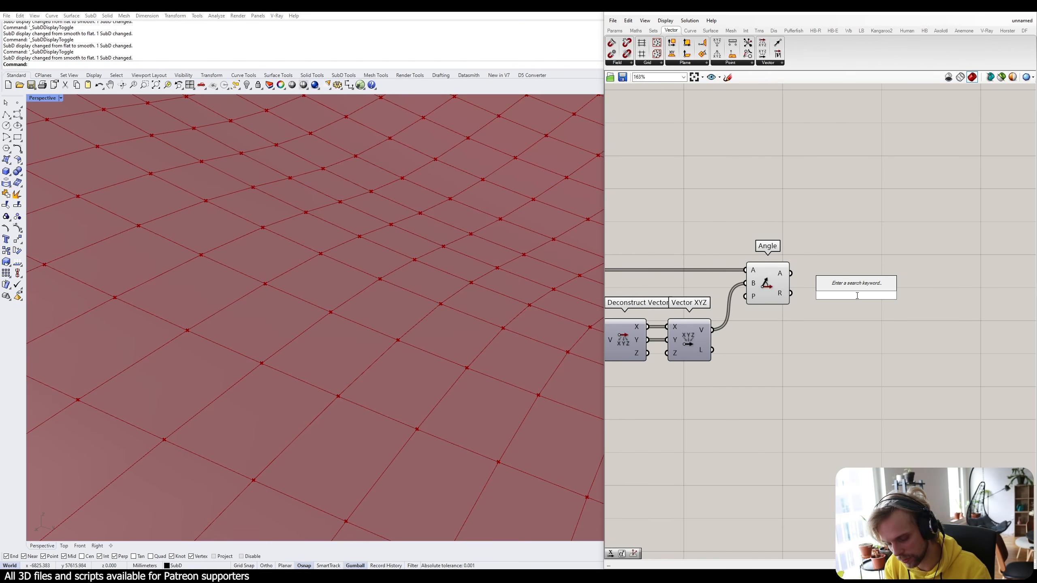
type("degree")
left_click(857, 287)
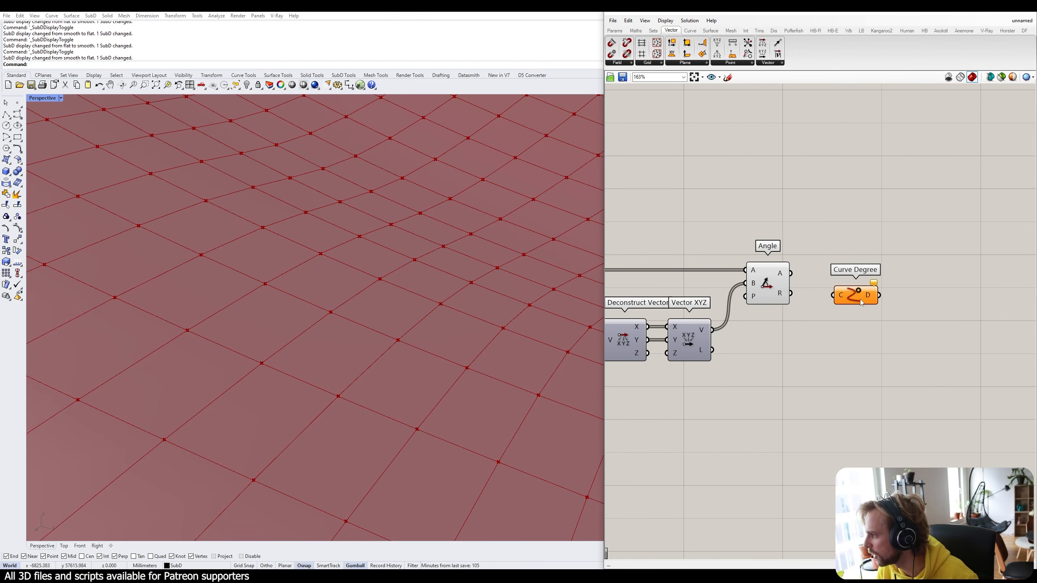
key("Delete")
double_click(855, 298)
type("de")
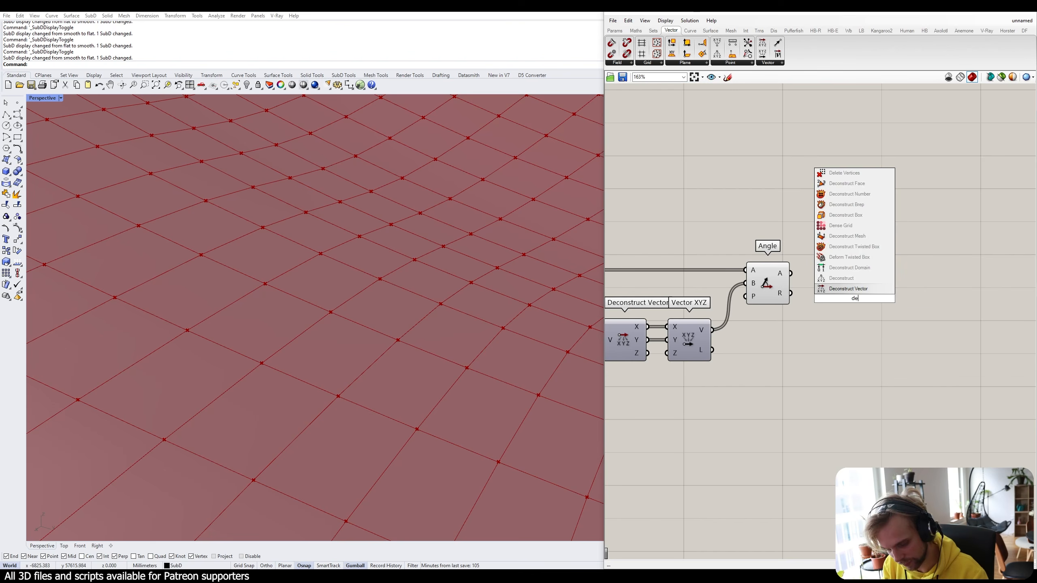
type("gree")
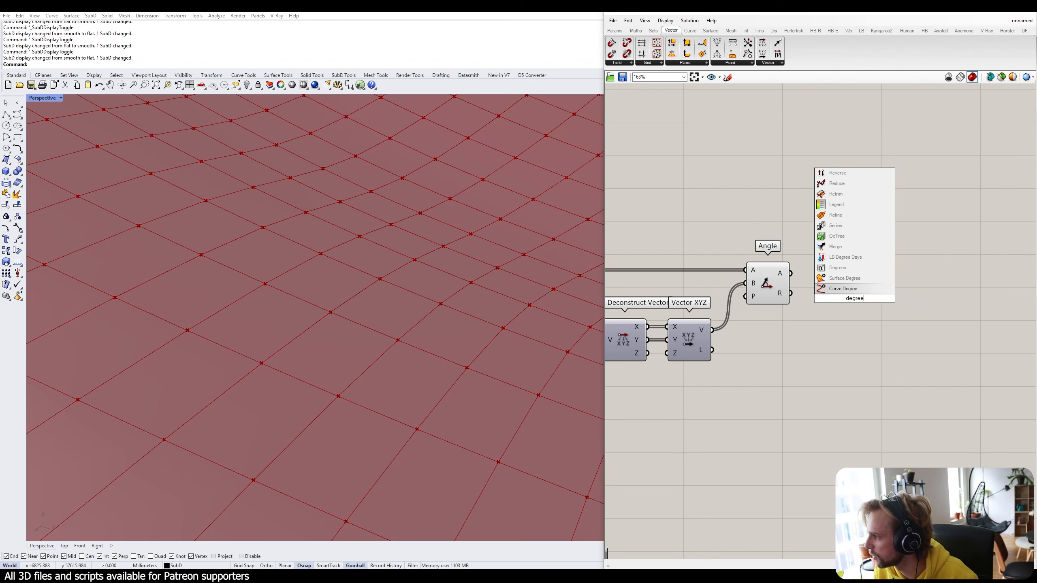
left_click(842, 269)
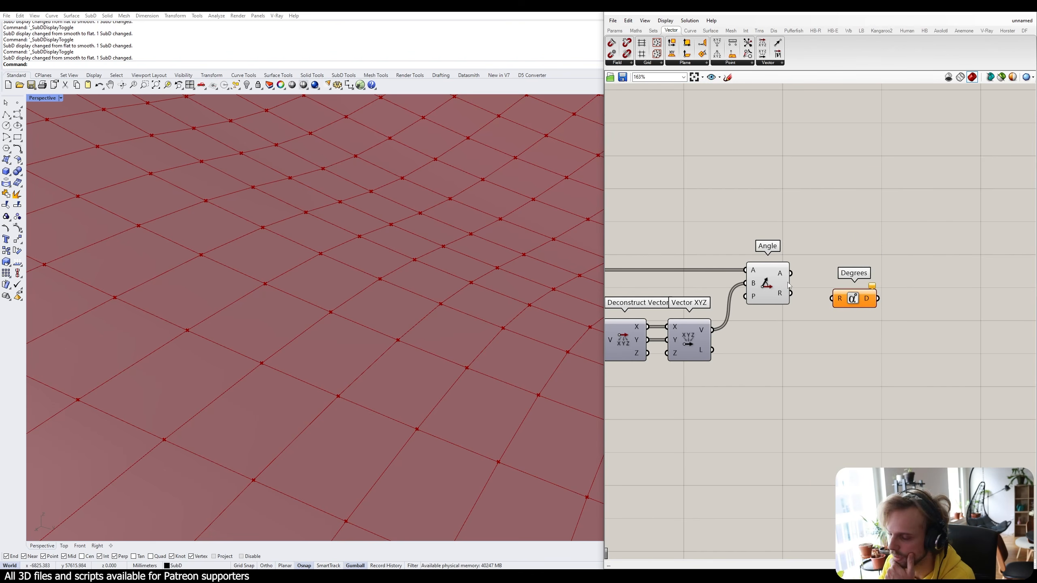
left_click_drag(791, 275, 822, 283)
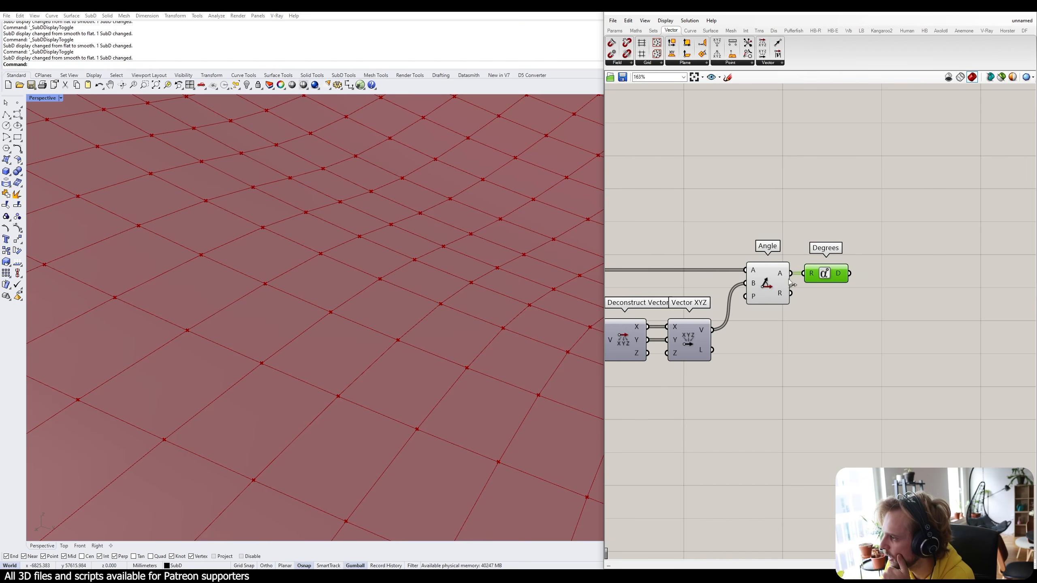
mouse_move(842, 277)
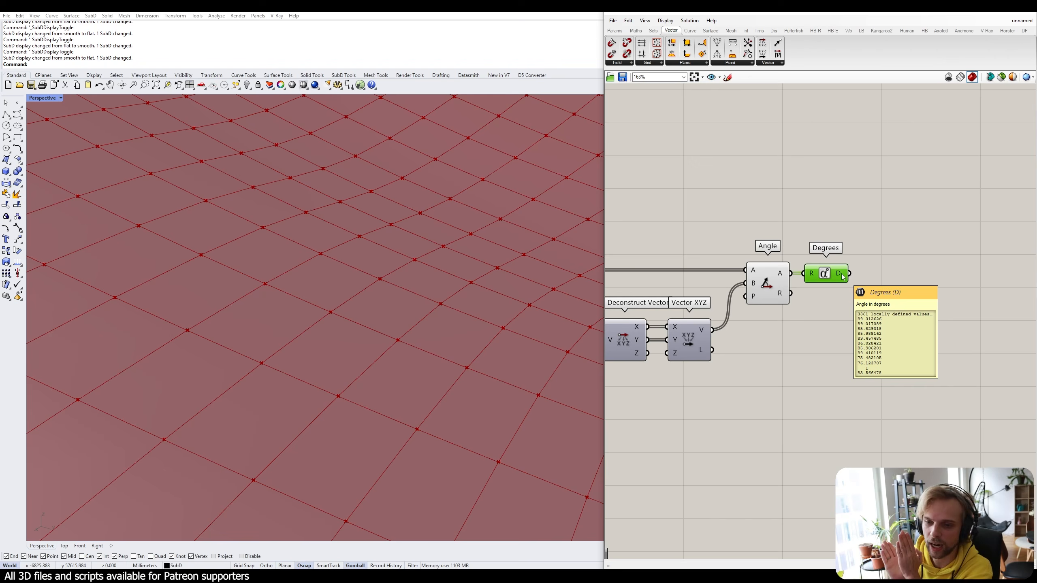
Add a number slider set to 90 above the Angle and Degrees components.
double_click(871, 255)
type("90")
key("Return")
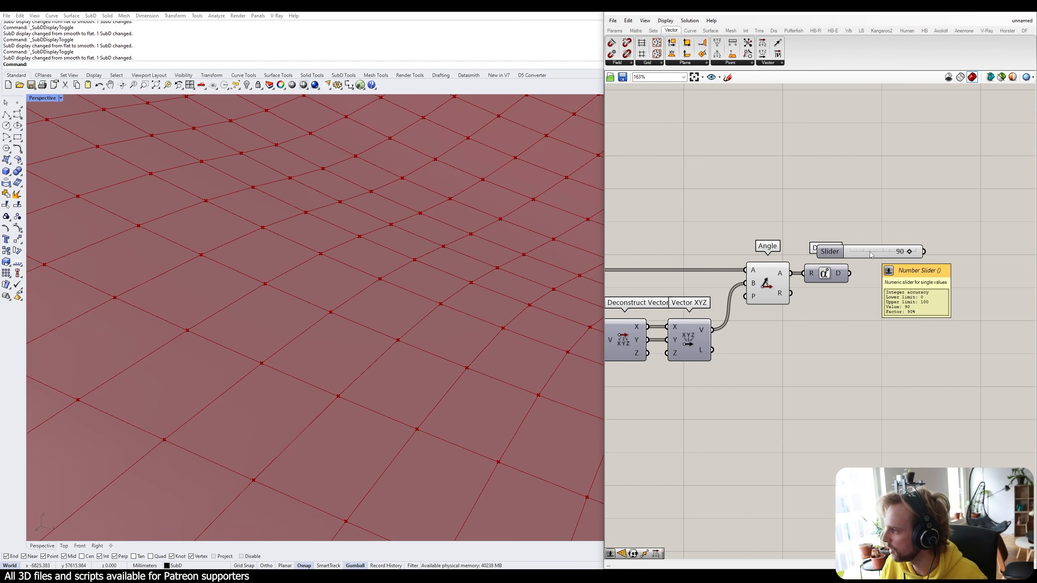
left_click_drag(829, 251, 789, 228)
Add a Subtraction component with the 90 slider in A and Degrees in B.
double_click(910, 288)
type("-")
key("Return")
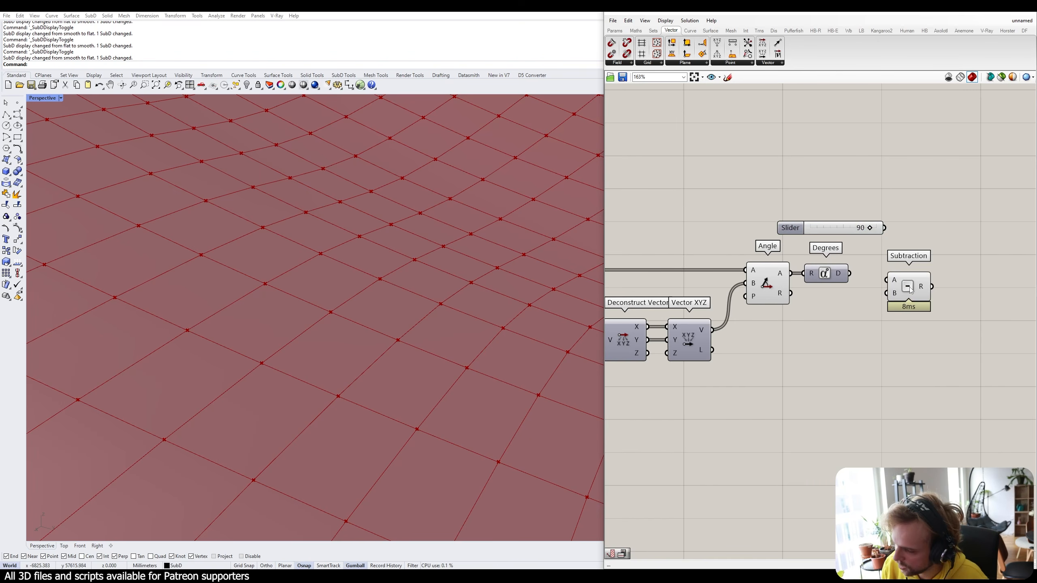
left_click_drag(910, 287, 940, 262)
left_click_drag(884, 228, 919, 256)
left_click_drag(850, 274, 945, 272)
mouse_move(945, 273)
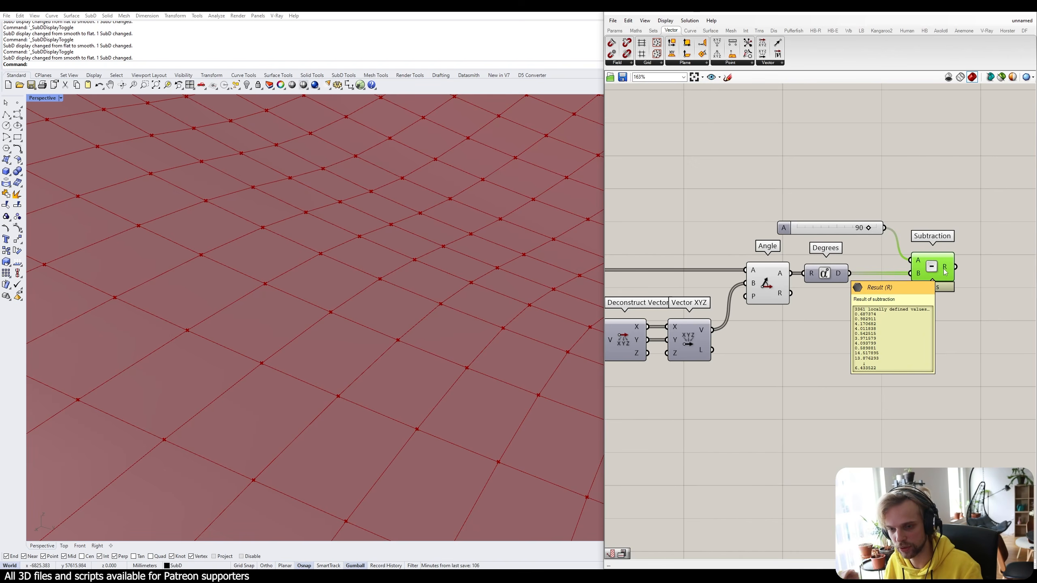
Turn off the Angle component's preview.
right_click_drag(919, 253, 797, 227)
right_click_drag(672, 263, 760, 256)
left_click(744, 252)
middle_click(745, 253)
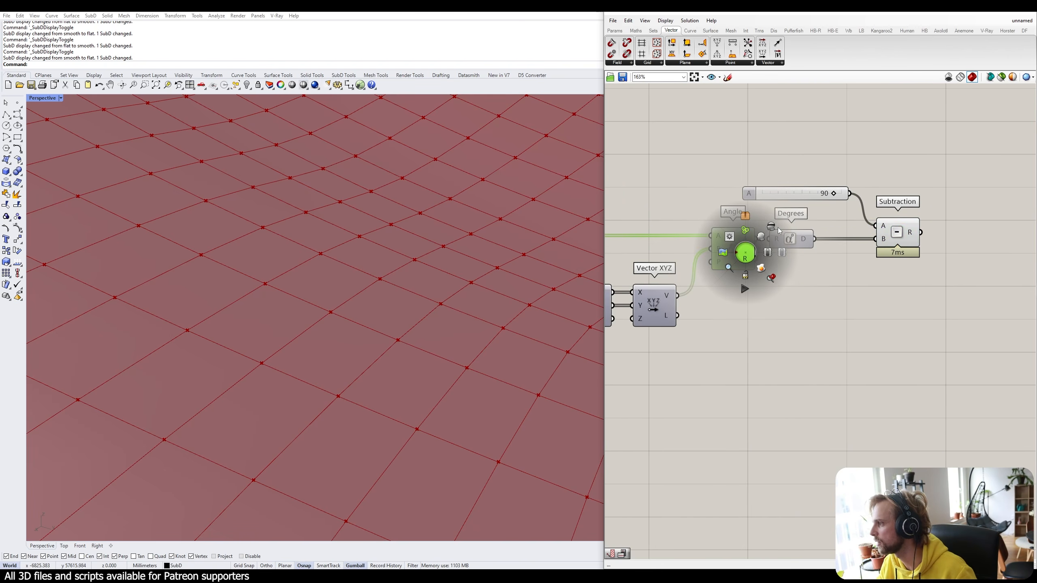
left_click(775, 229)
left_click(894, 298)
right_click_drag(906, 302, 847, 308)
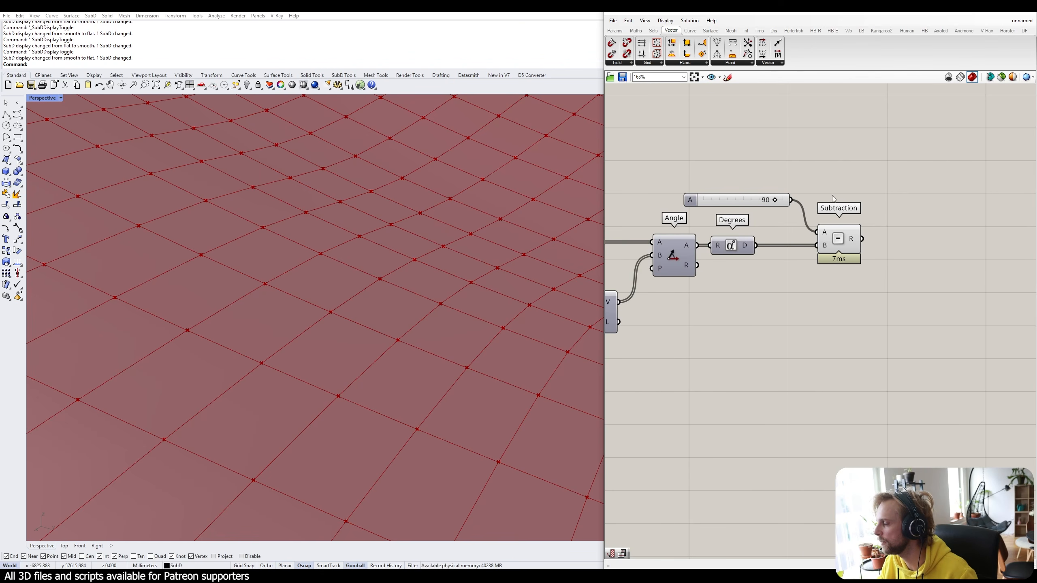
mouse_move(854, 244)
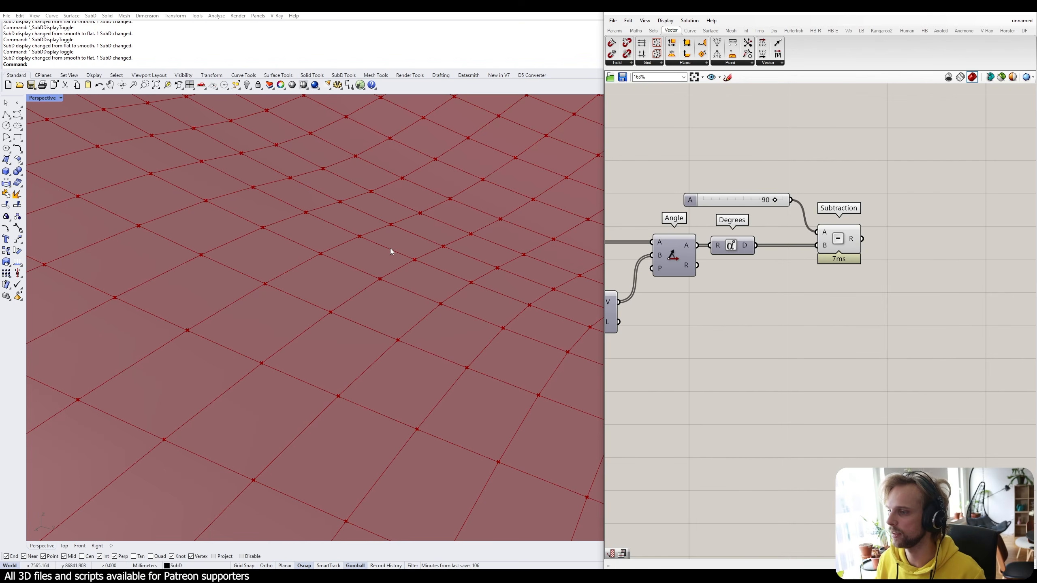
Move the six slope calculation components down to make room.
scroll(328, 225, "down", 10)
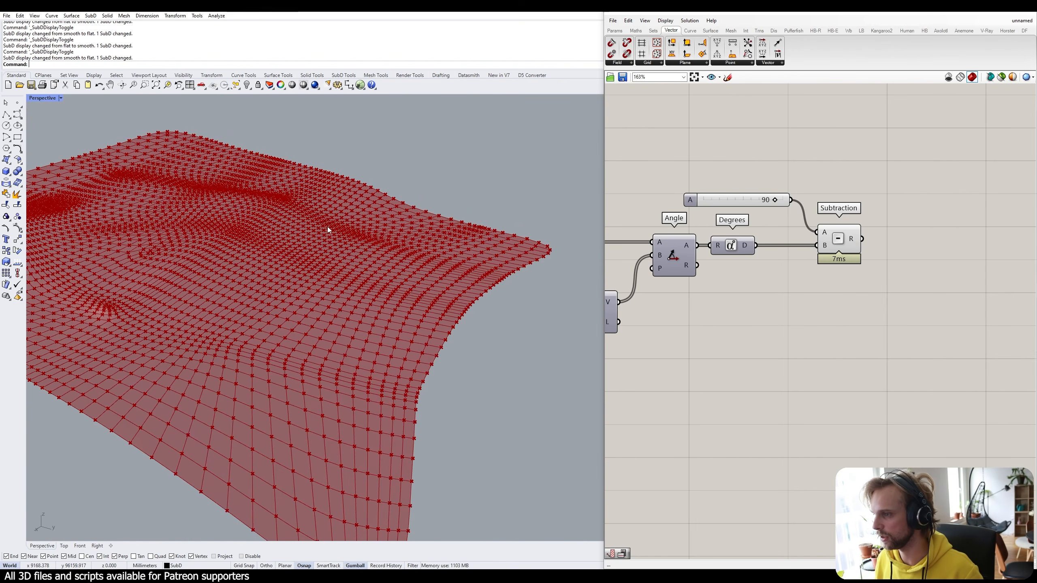
scroll(811, 249, "down", 3)
left_click_drag(908, 378, 649, 228)
left_click_drag(697, 303, 696, 359)
left_click(821, 279)
right_click_drag(831, 286, 793, 266)
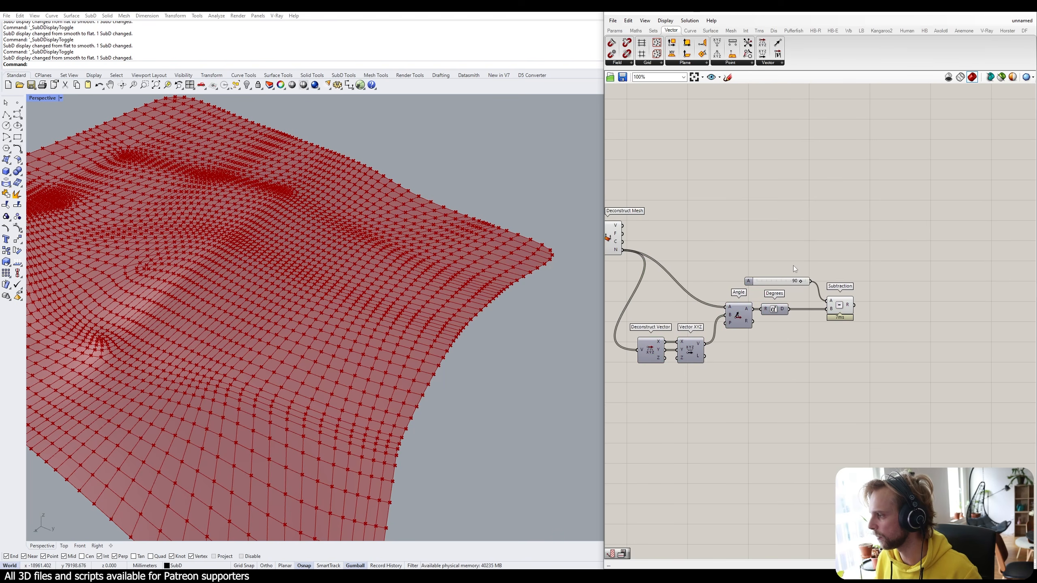
Add a Gradient component to the right of the slope calculation.
double_click(844, 246)
type("gra")
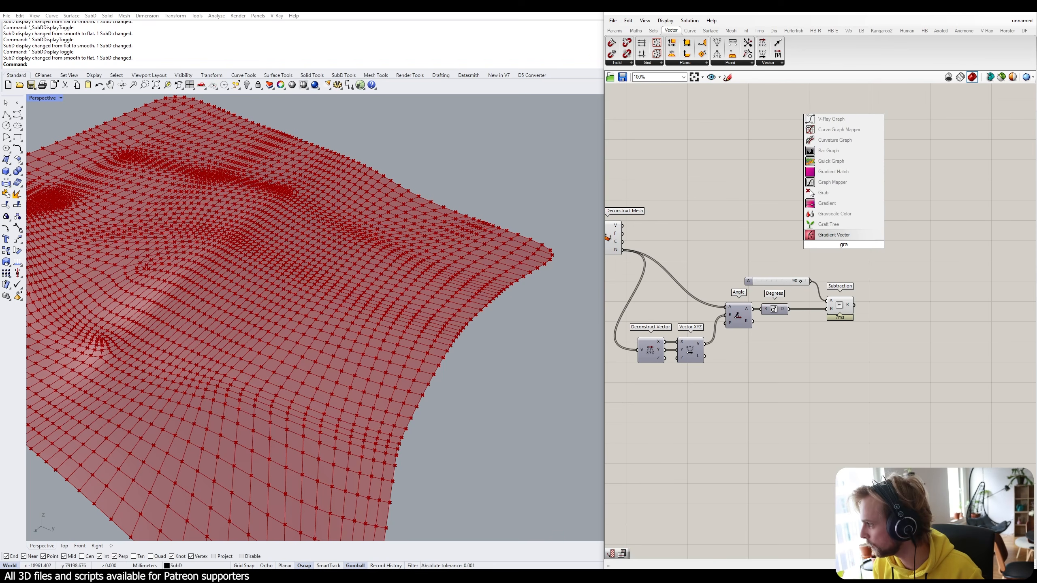
type("dio")
key("BackSpace")
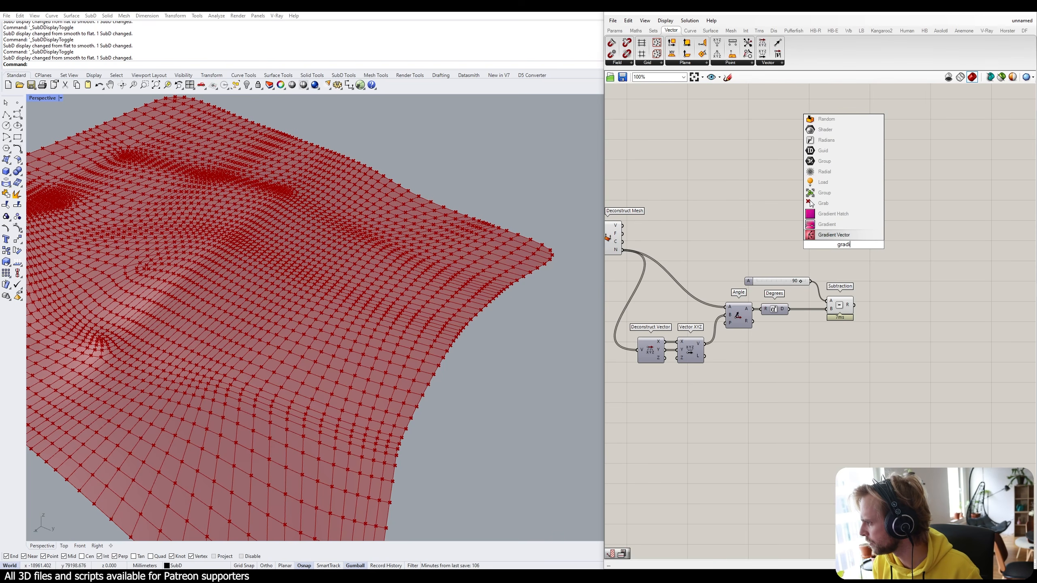
type("e")
left_click(827, 225)
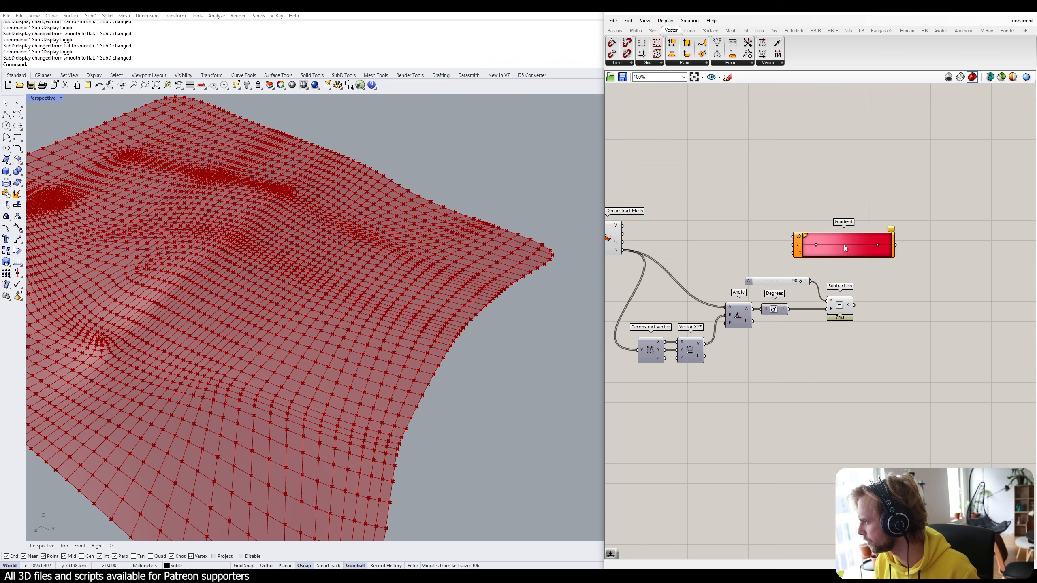
left_click_drag(844, 245, 929, 275)
Switch the Gradient to the orange-yellow-blue preset.
scroll(948, 319, "up", 4)
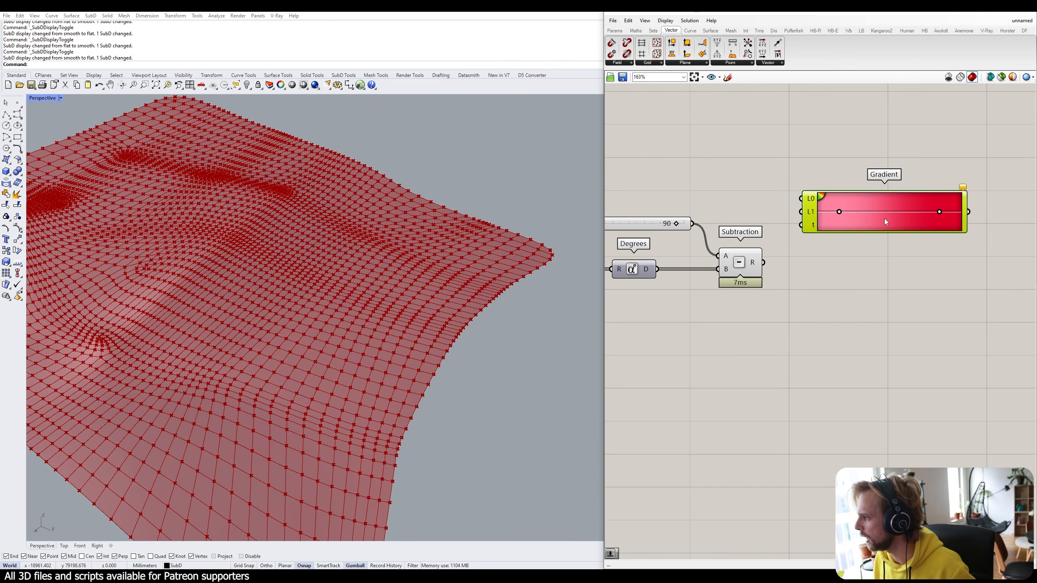
right_click(884, 219)
mouse_move(914, 272)
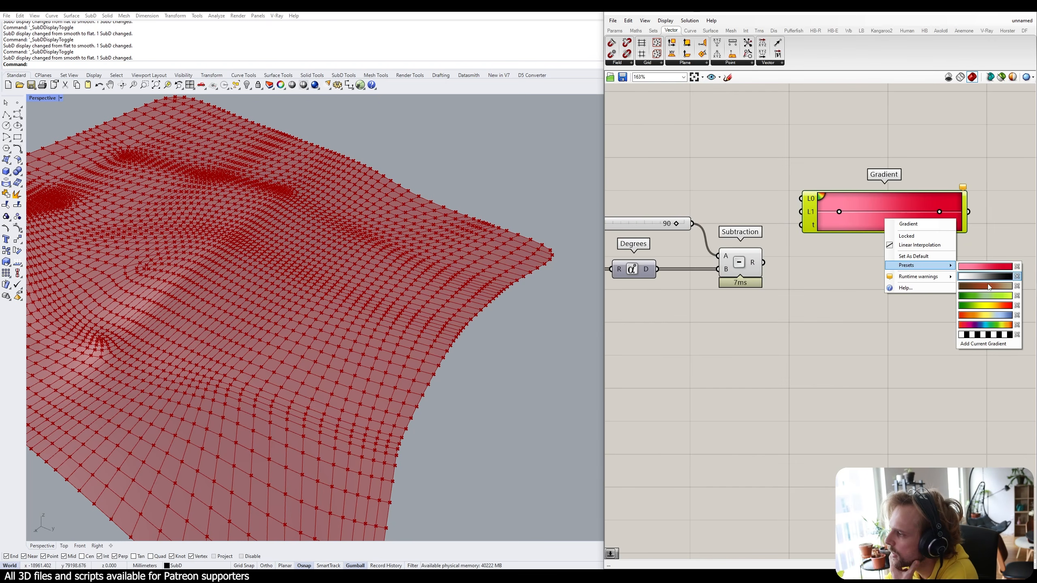
left_click(991, 315)
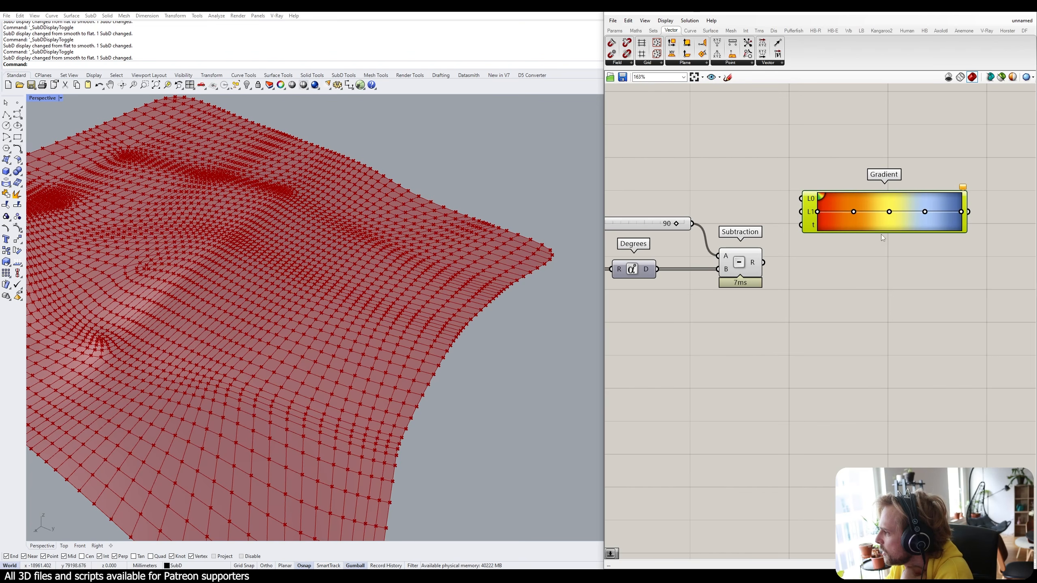
right_click(881, 224)
mouse_move(910, 270)
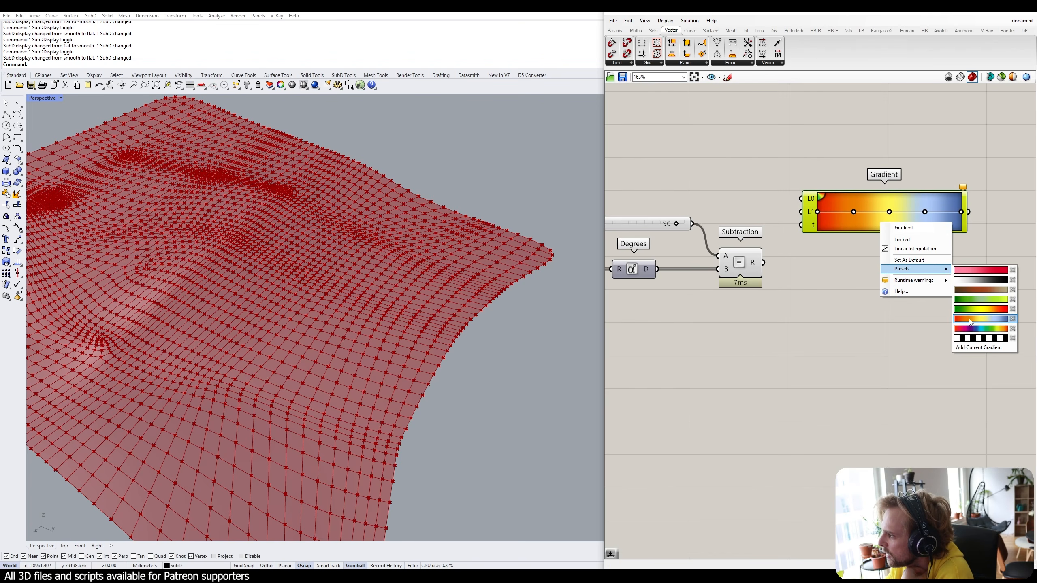
left_click(866, 344)
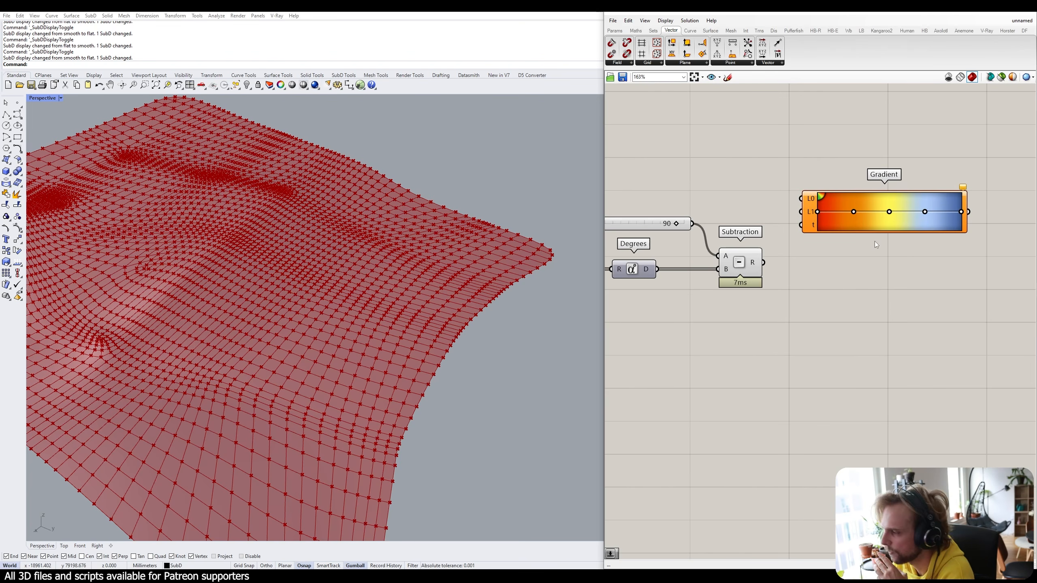
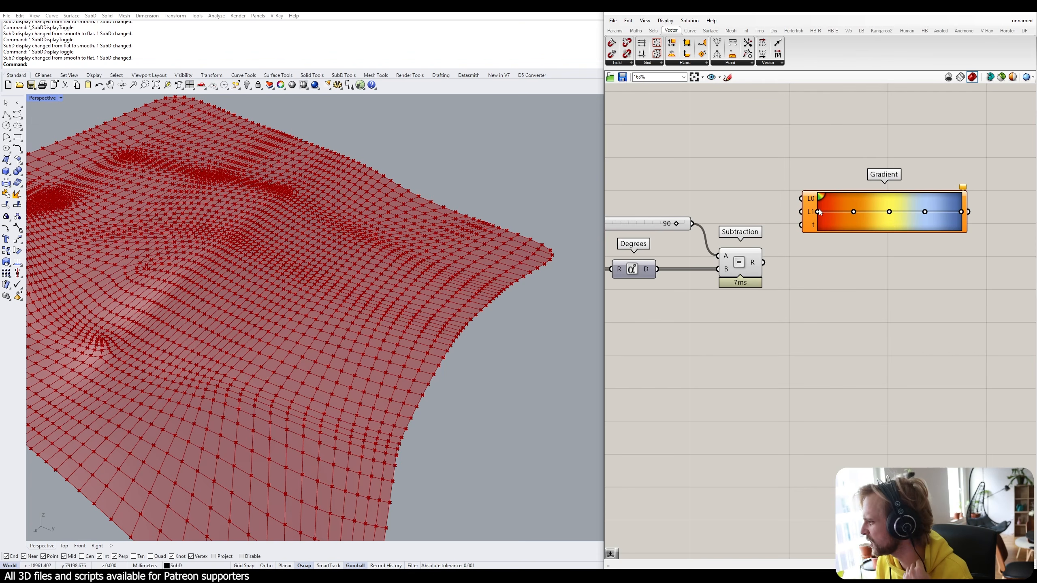
Apply the green-yellow-red preset to the Gradient and shift the component down and right.
right_click(838, 202)
mouse_move(867, 250)
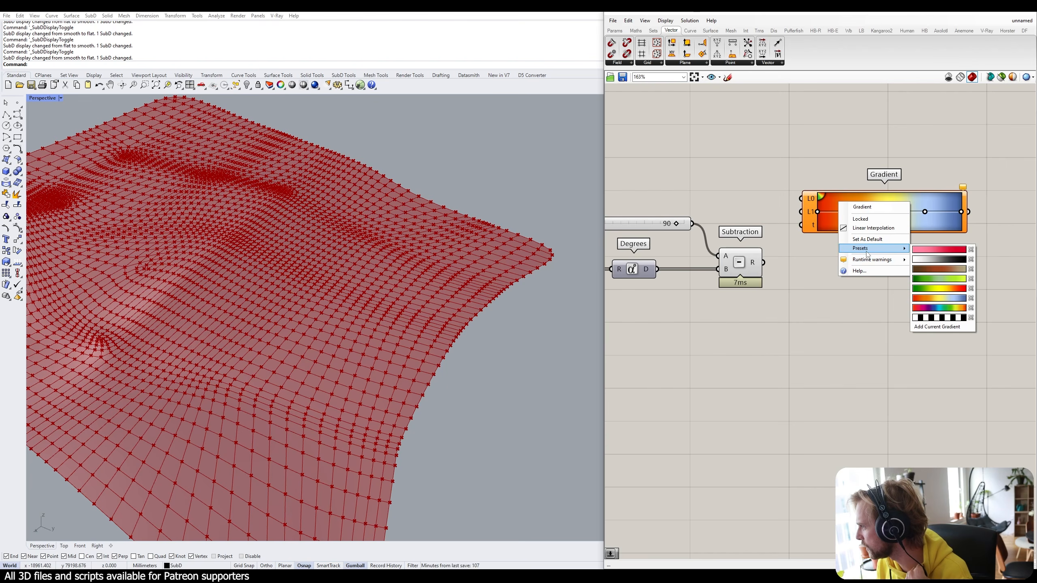
left_click(922, 289)
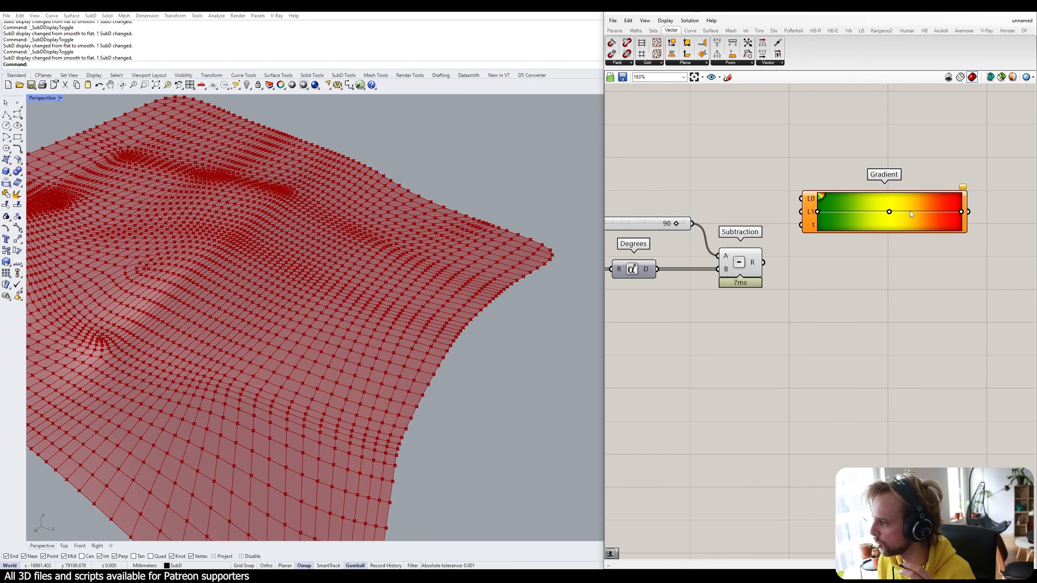
left_click_drag(910, 210, 927, 224)
Feed a 14.2 panel into the Gradient's upper limit and the Subtraction result into its t input.
double_click(757, 188)
type("//")
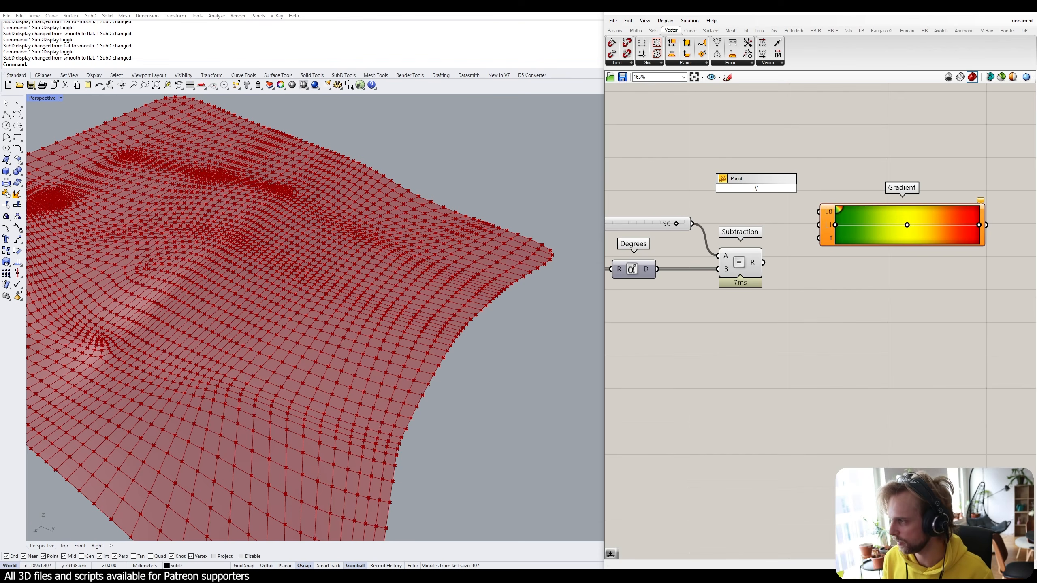
key("Return")
left_click_drag(755, 192, 744, 184)
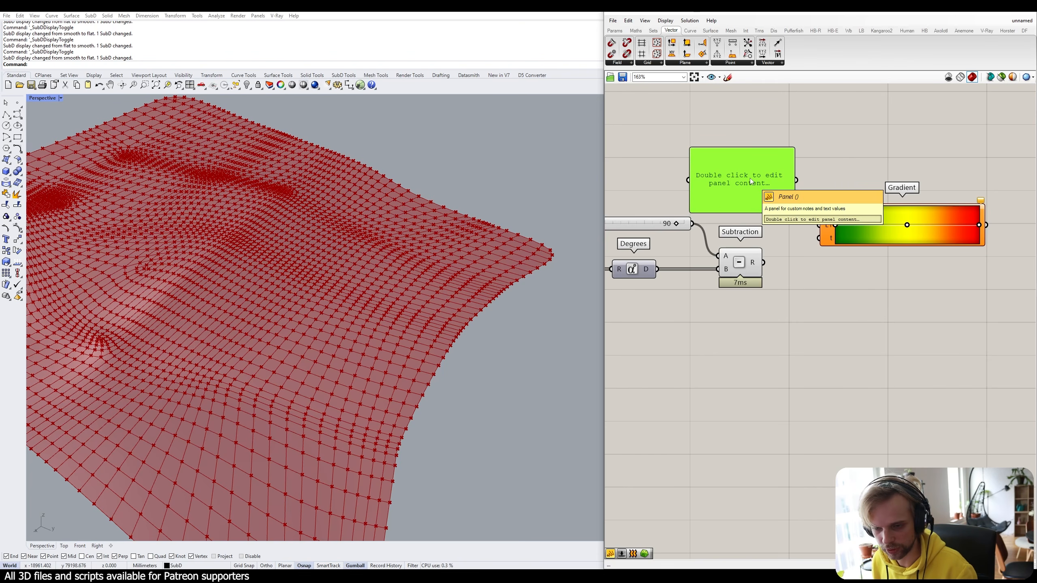
double_click(751, 180)
type("14.2")
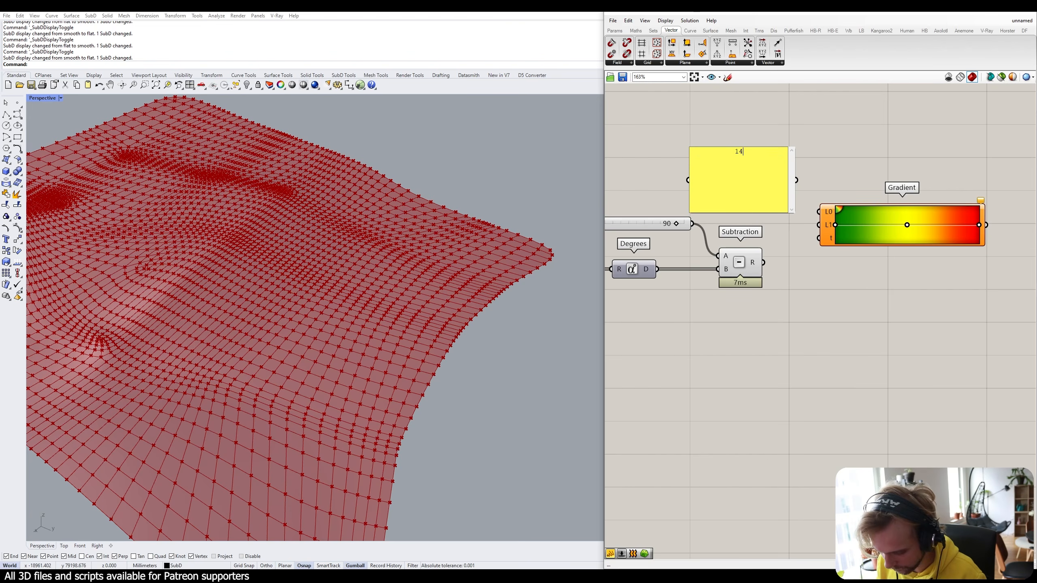
left_click(743, 137)
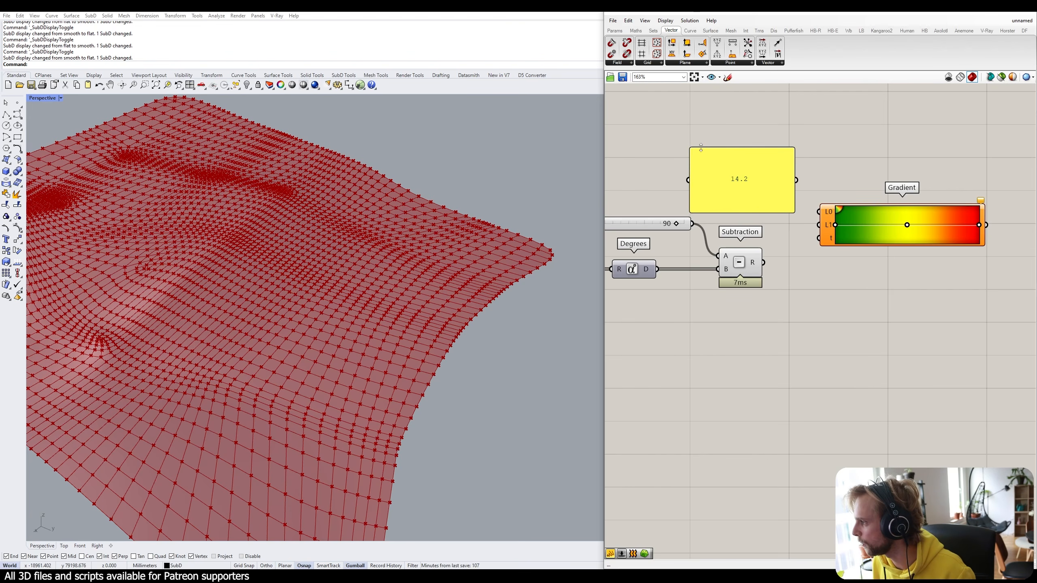
left_click_drag(691, 152, 820, 238)
left_click_drag(782, 209, 790, 232)
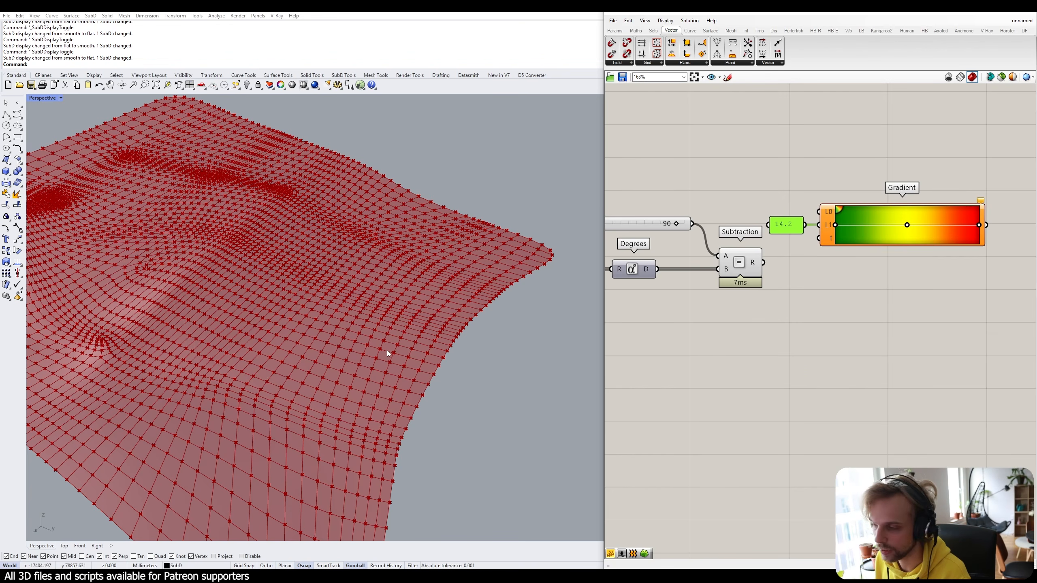
left_click_drag(762, 263, 818, 238)
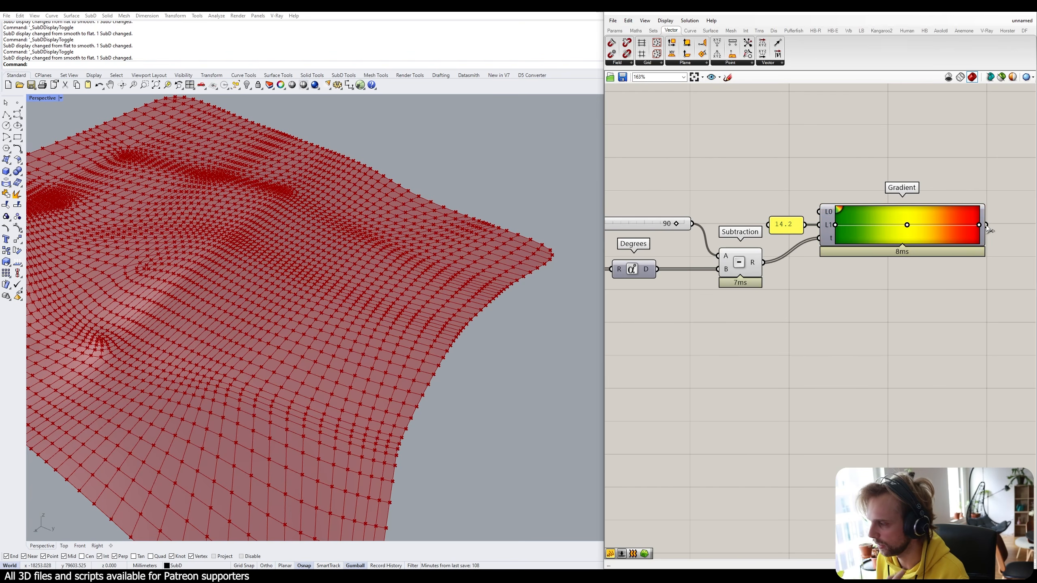
Add a Construct Mesh component to the canvas.
scroll(896, 228, "down", 3)
scroll(896, 232, "down", 2)
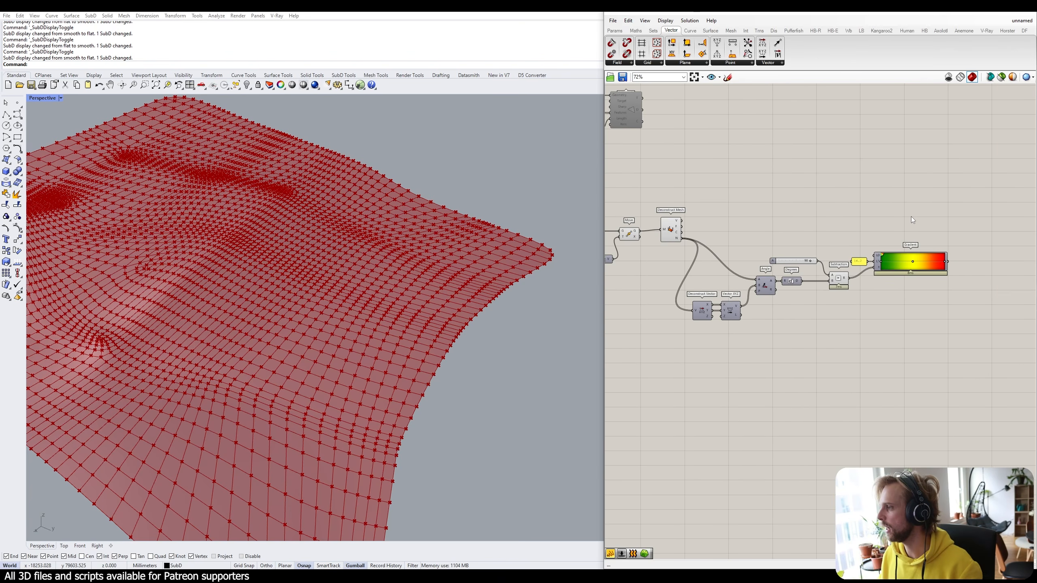
double_click(890, 221)
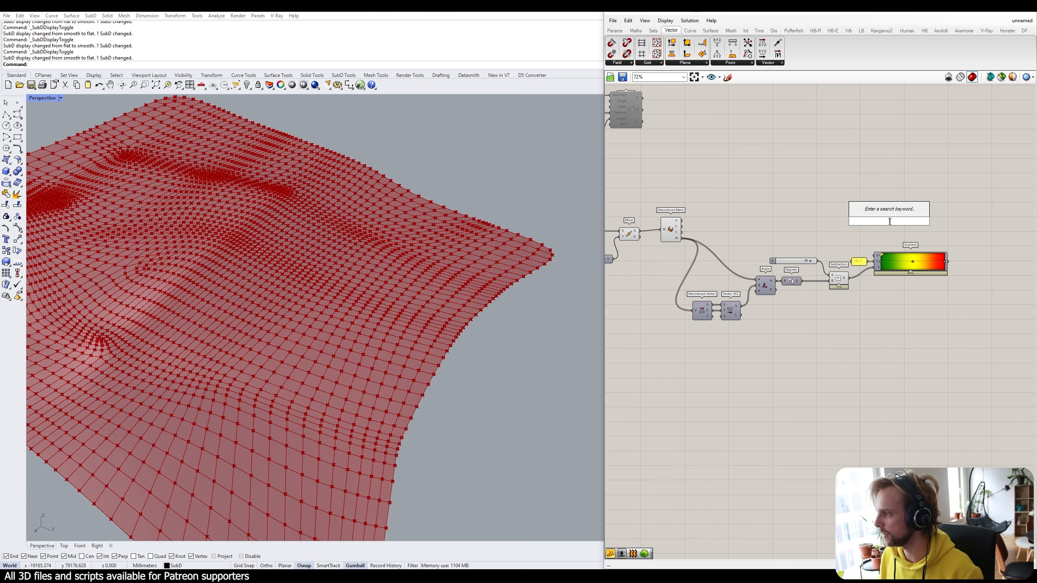
type("construct")
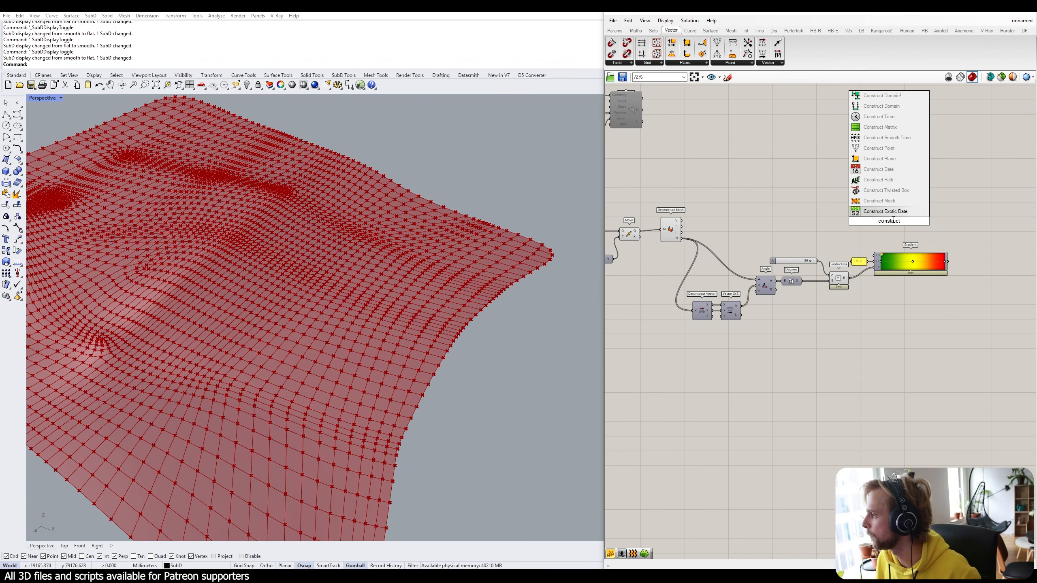
left_click(879, 200)
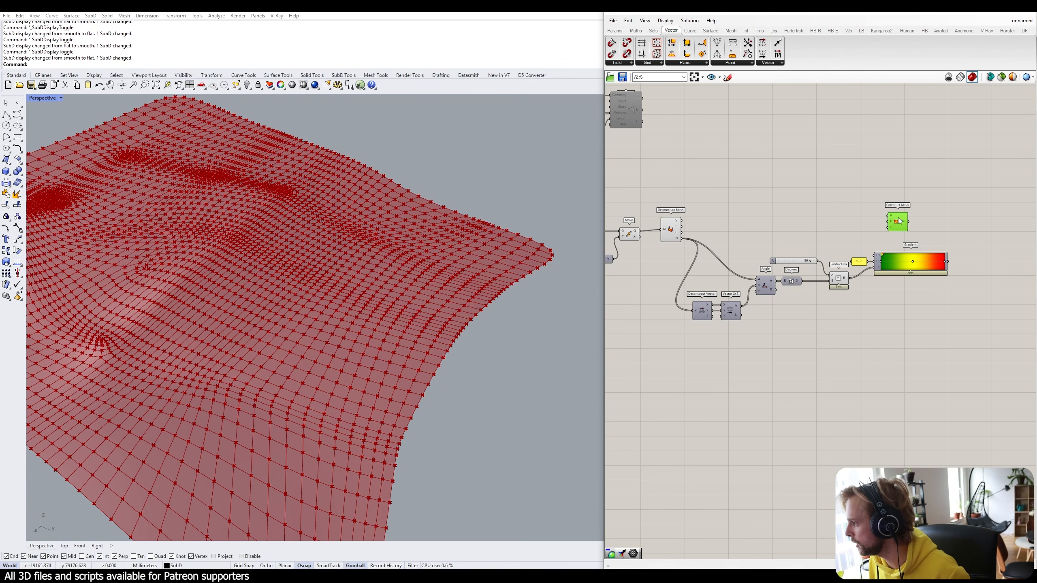
scroll(694, 231, "up", 2)
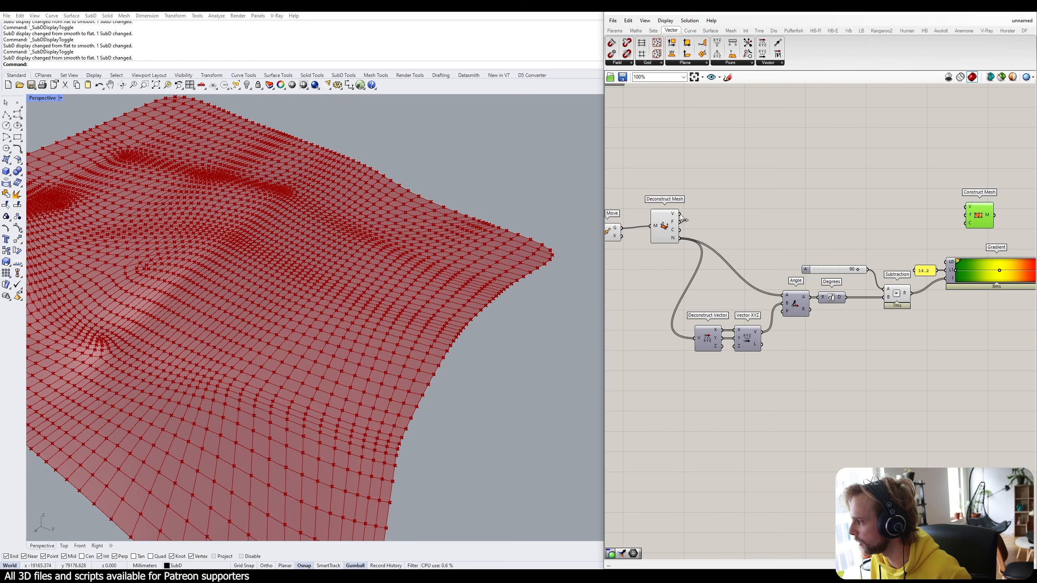
Wire the mesh vertices and faces into Construct Mesh and colour it with the Gradient output.
left_click_drag(680, 214, 713, 226)
scroll(672, 217, "up", 4)
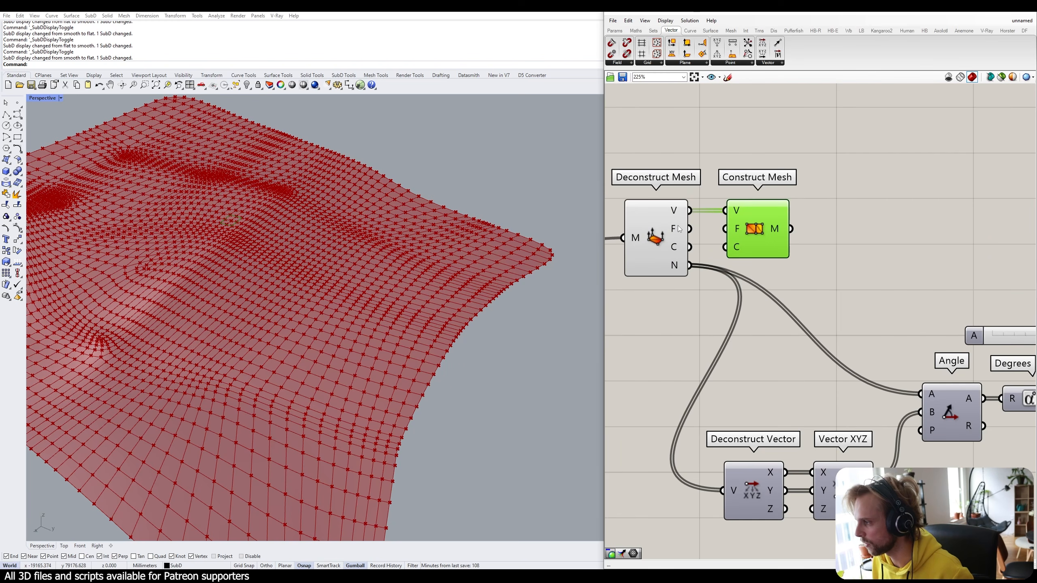
left_click_drag(679, 229, 1002, 227)
scroll(741, 228, "down", 4)
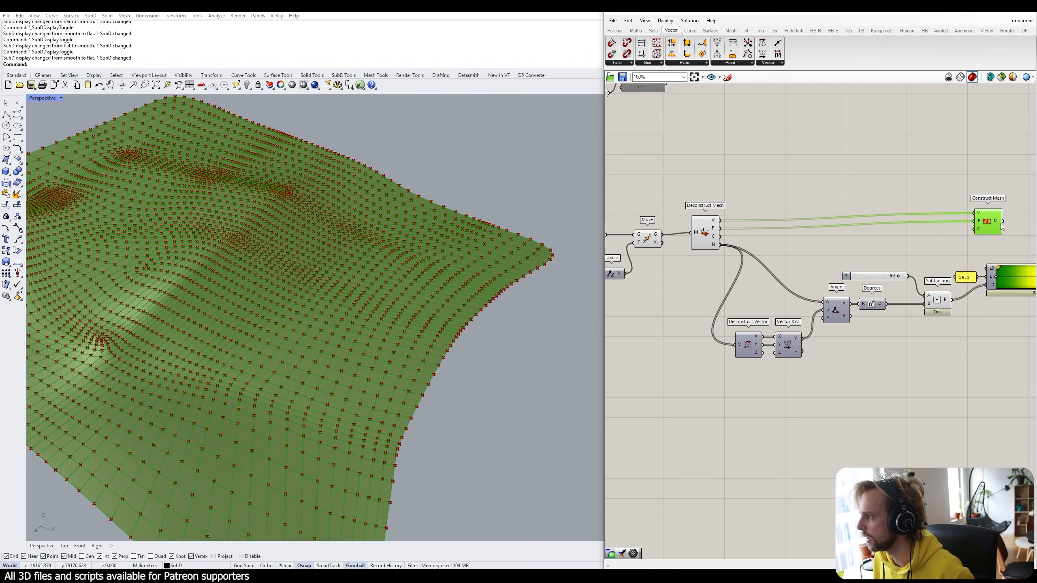
scroll(1002, 227, "down", 4)
left_click_drag(800, 221, 881, 223)
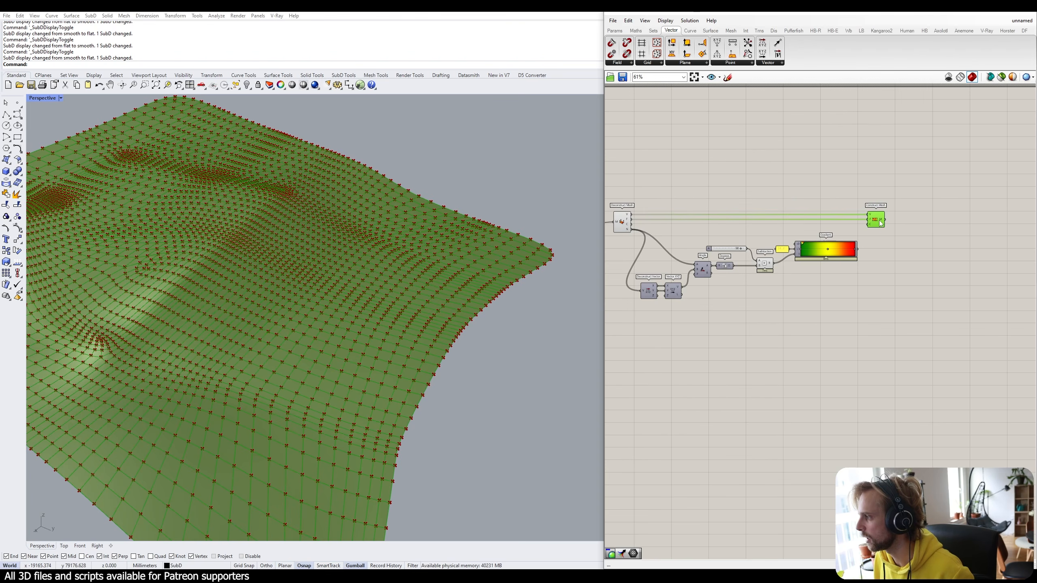
left_click(866, 250)
scroll(866, 254, "up", 3)
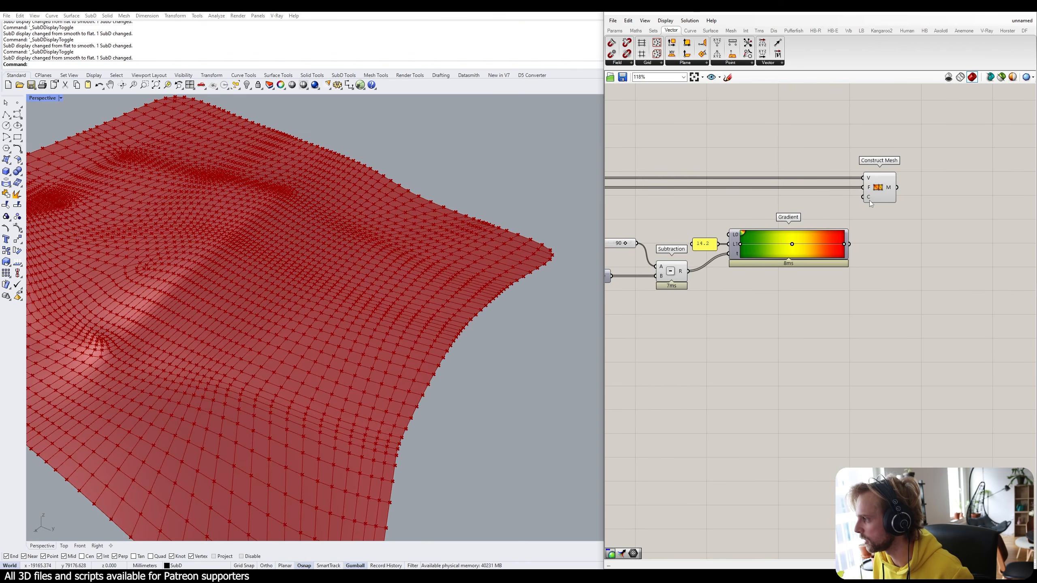
left_click_drag(848, 244, 863, 198)
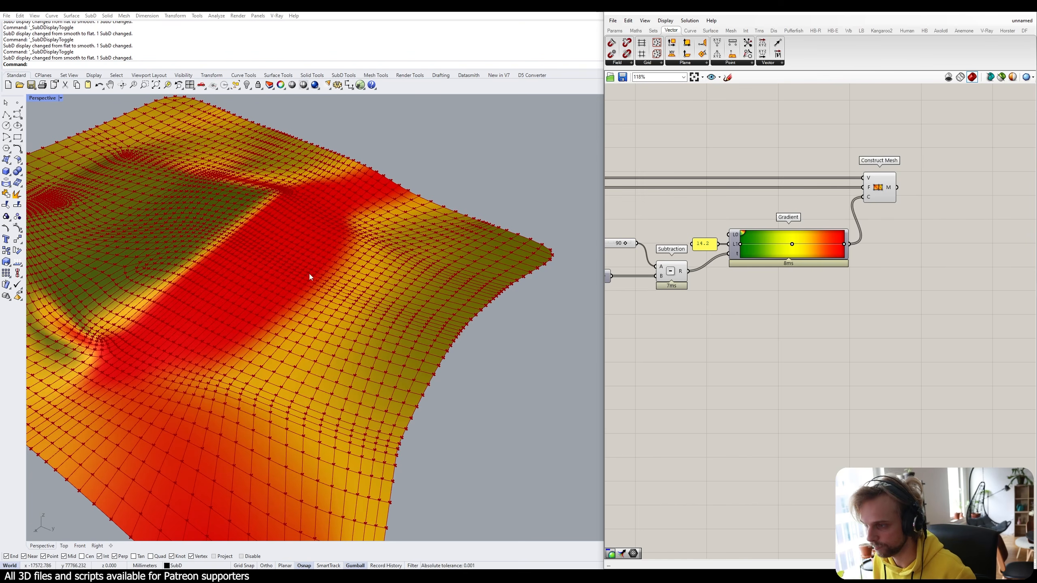
scroll(415, 207, "down", 5)
Turn off preview for the mesh-colouring components and the eight components to their left.
scroll(860, 318, "down", 4)
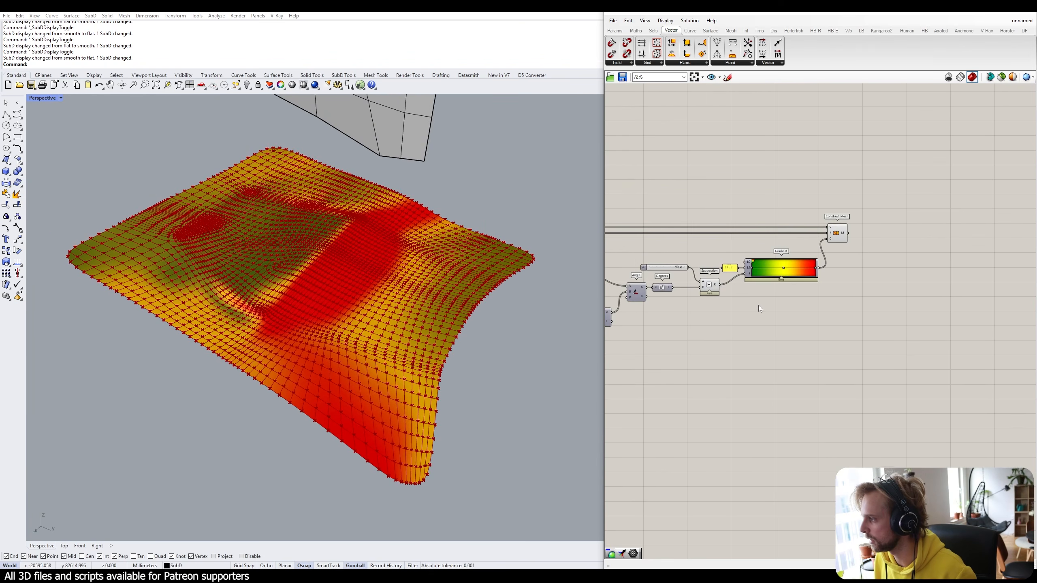
right_click_drag(758, 305, 930, 288)
left_click_drag(901, 346, 636, 175)
middle_click(655, 174)
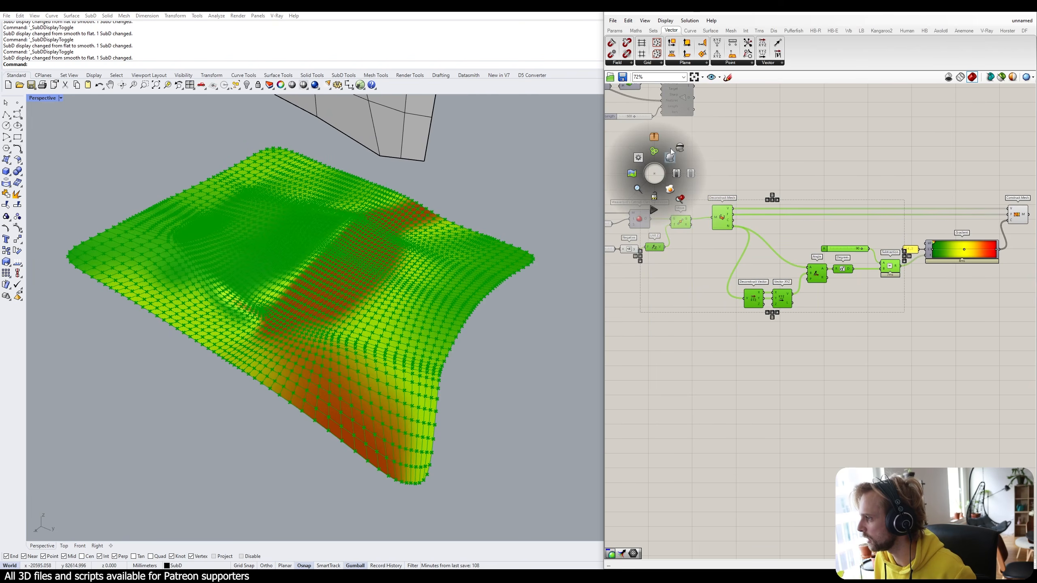
left_click(670, 155)
left_click(713, 255)
right_click_drag(713, 255, 843, 251)
left_click_drag(818, 297, 690, 192)
middle_click(707, 191)
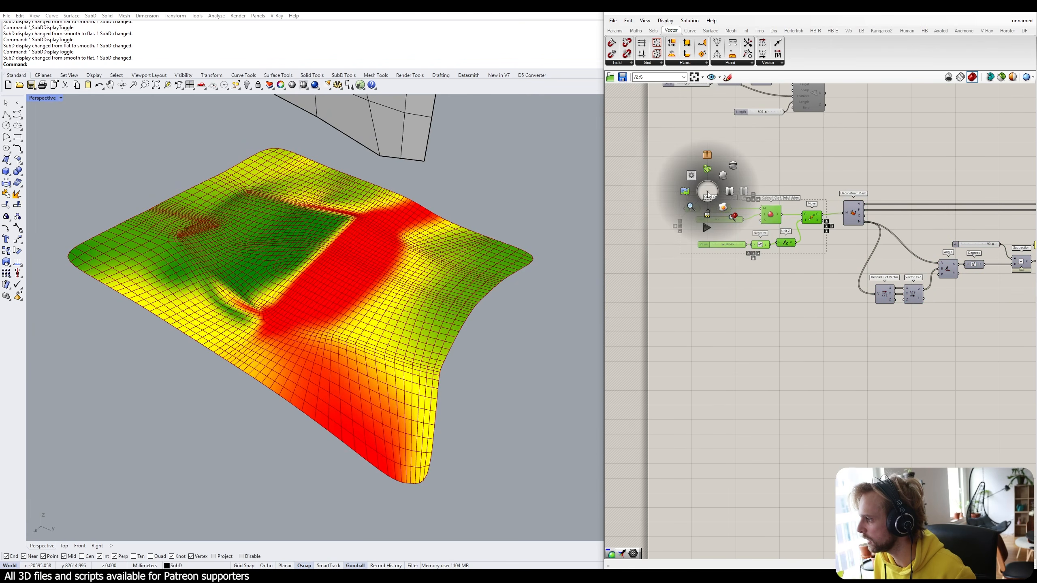
left_click(723, 172)
left_click(735, 256)
Set the subdivision Level to 3.
scroll(730, 237, "up", 6)
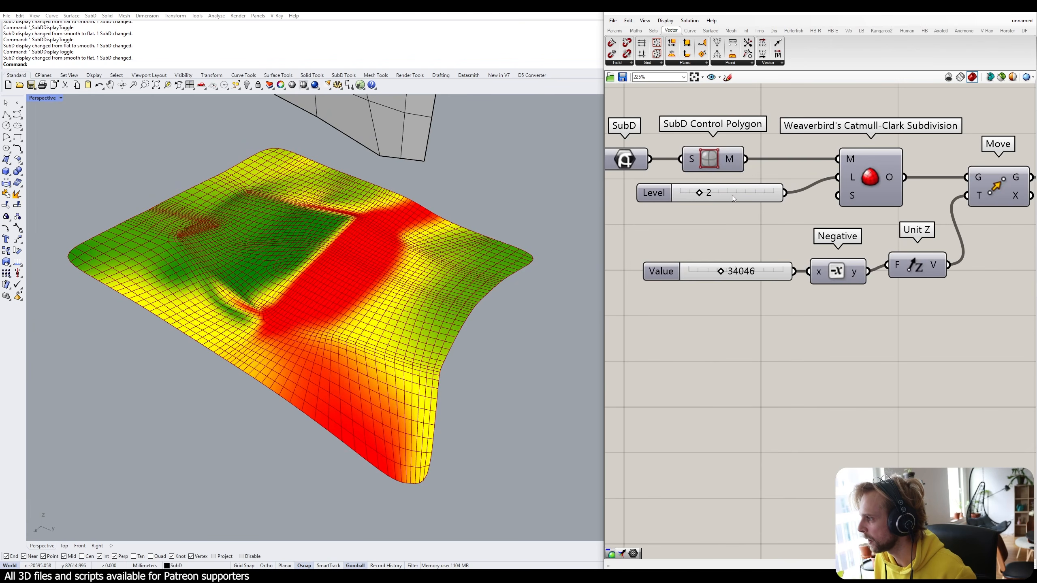
right_click_drag(732, 195, 763, 225)
double_click(780, 226)
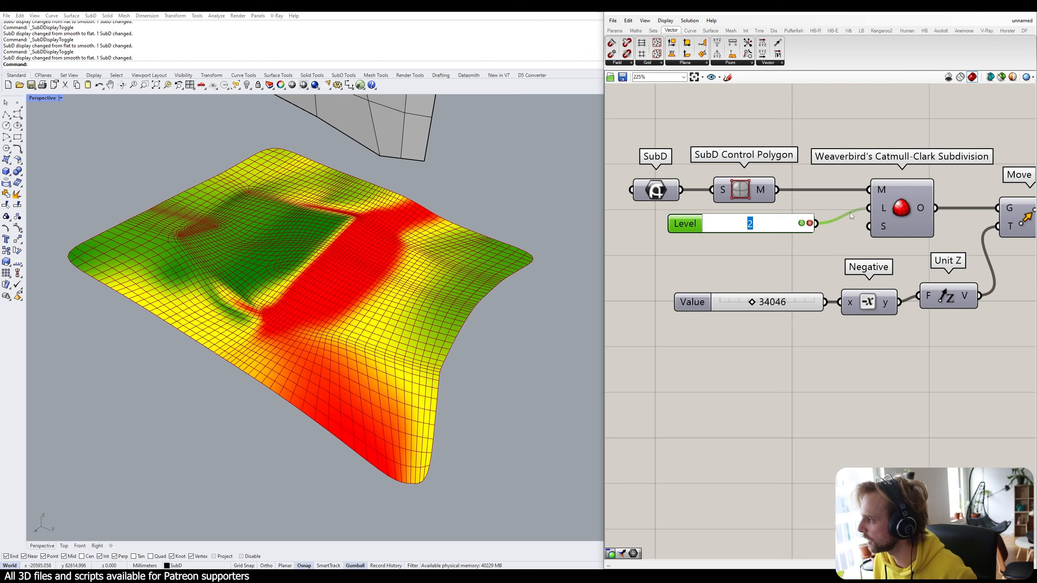
type("3")
key("Return")
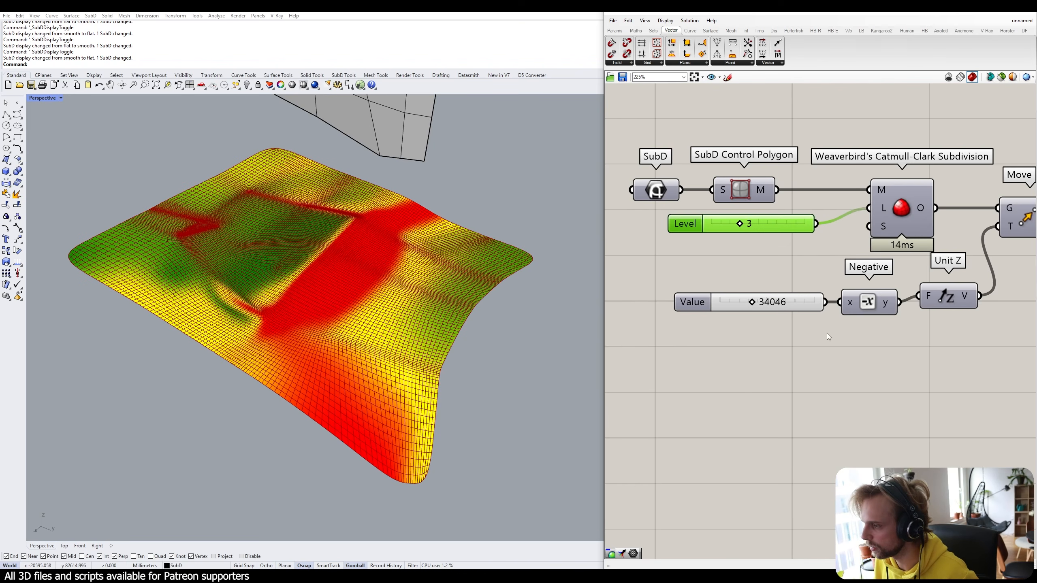
Hide mesh edges in the preview and inspect the finer terrain slopes.
right_click_drag(378, 307, 347, 298)
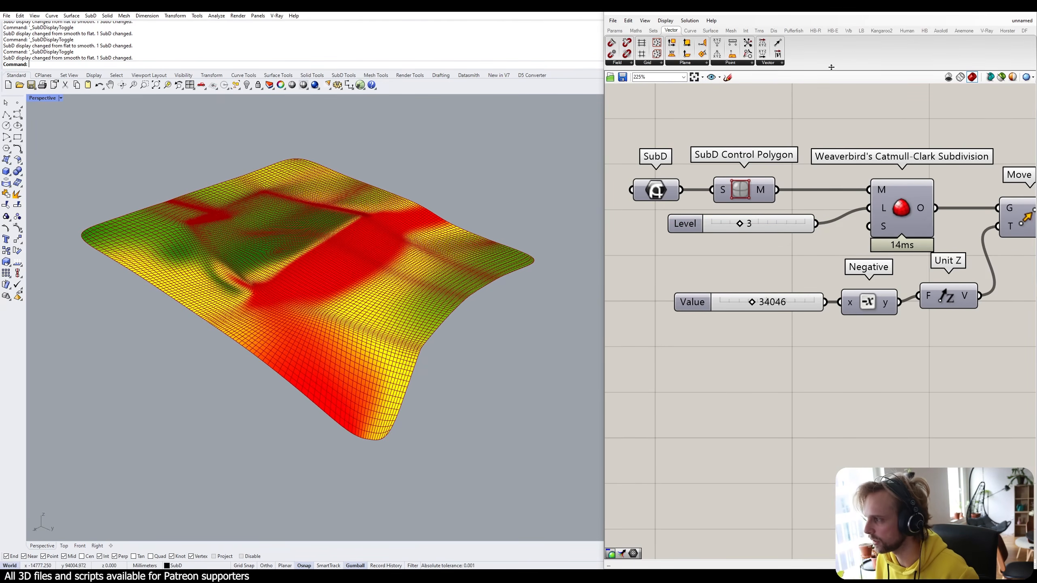
left_click(665, 21)
left_click(692, 161)
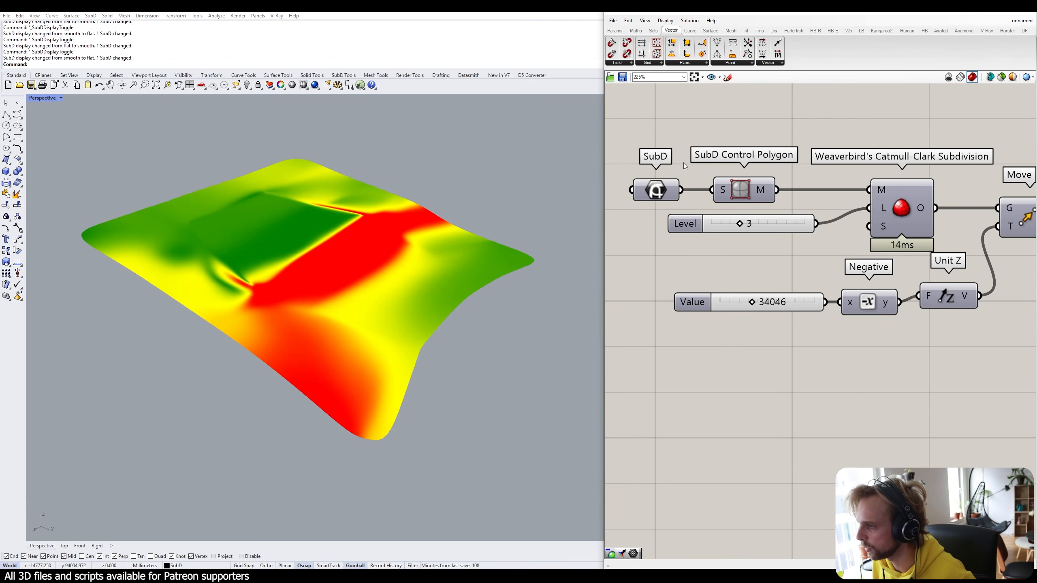
right_click_drag(354, 252, 342, 248)
scroll(276, 260, "up", 4)
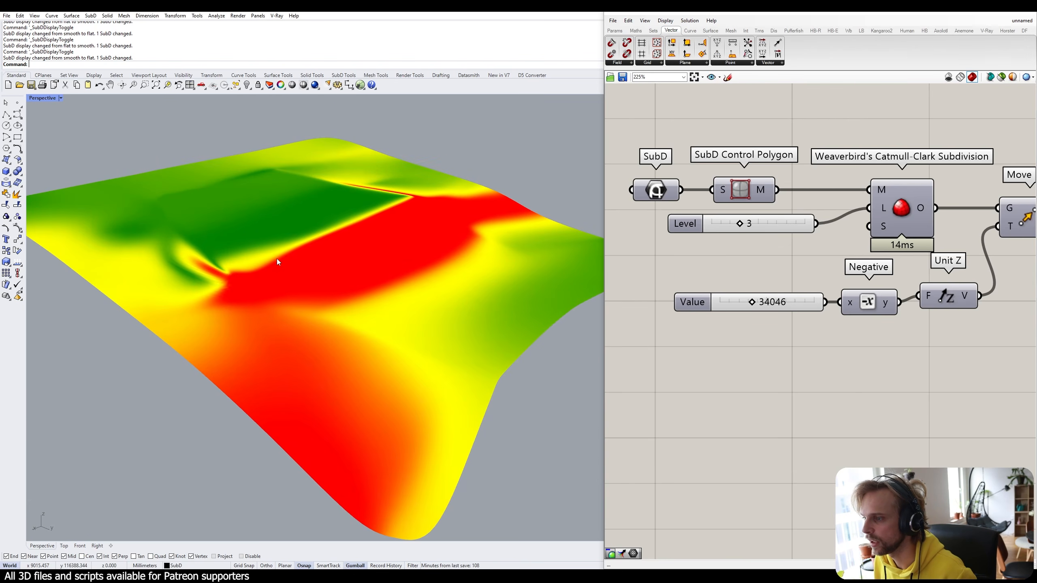
right_click_drag(277, 261, 334, 271)
scroll(231, 264, "down", 6)
scroll(333, 270, "down", 3)
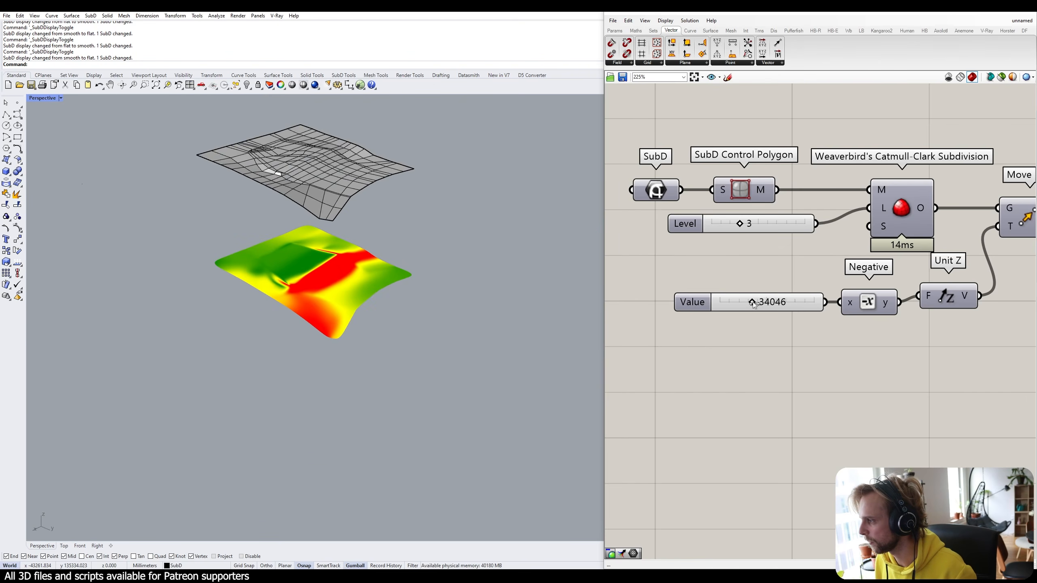
Set the Move slider to 22846 so the coloured mesh sits below the SubD terrain.
mouse_move(752, 302)
left_mouse_down()
mouse_move(710, 303)
mouse_move(745, 302)
left_mouse_up()
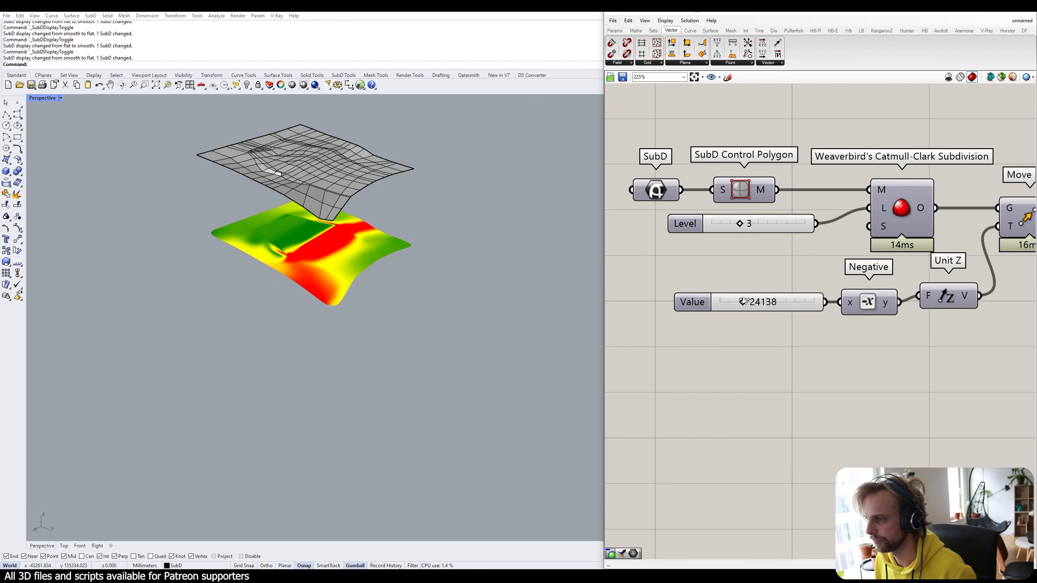
scroll(423, 262, "up", 3)
scroll(774, 234, "down", 5)
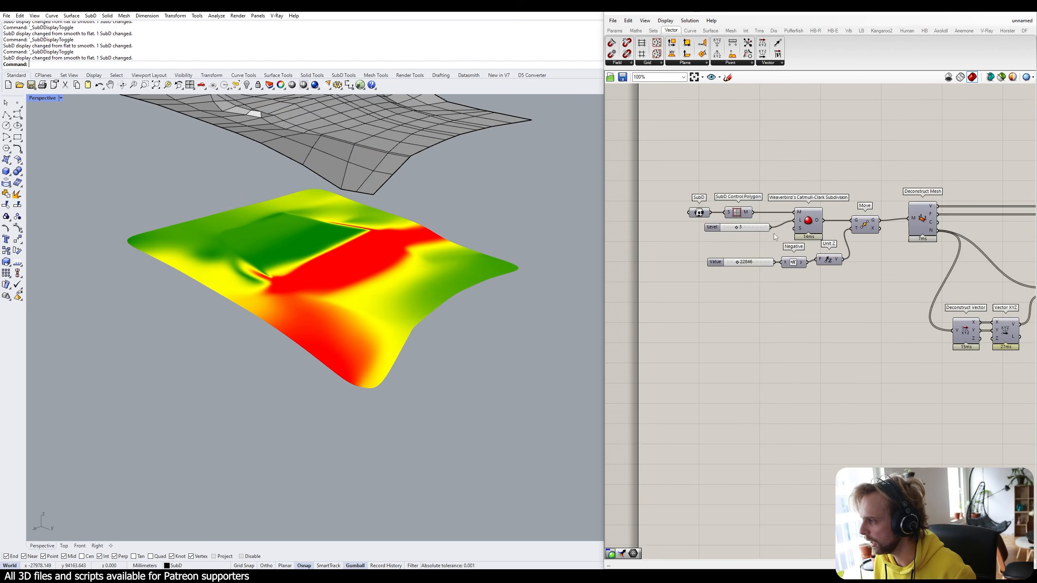
scroll(928, 266, "down", 3)
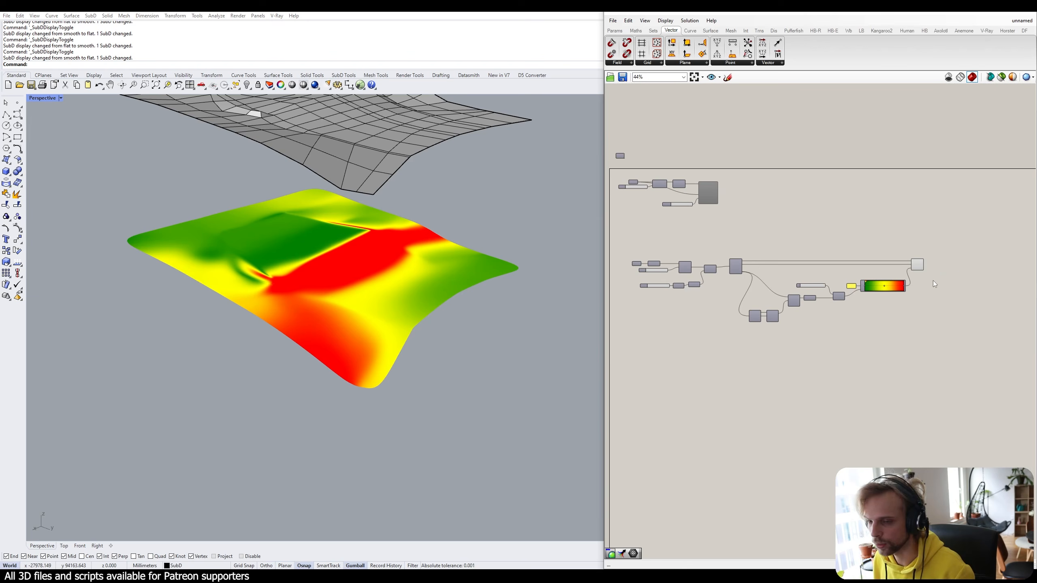
right_click_drag(437, 295, 453, 291)
scroll(449, 283, "up", 5)
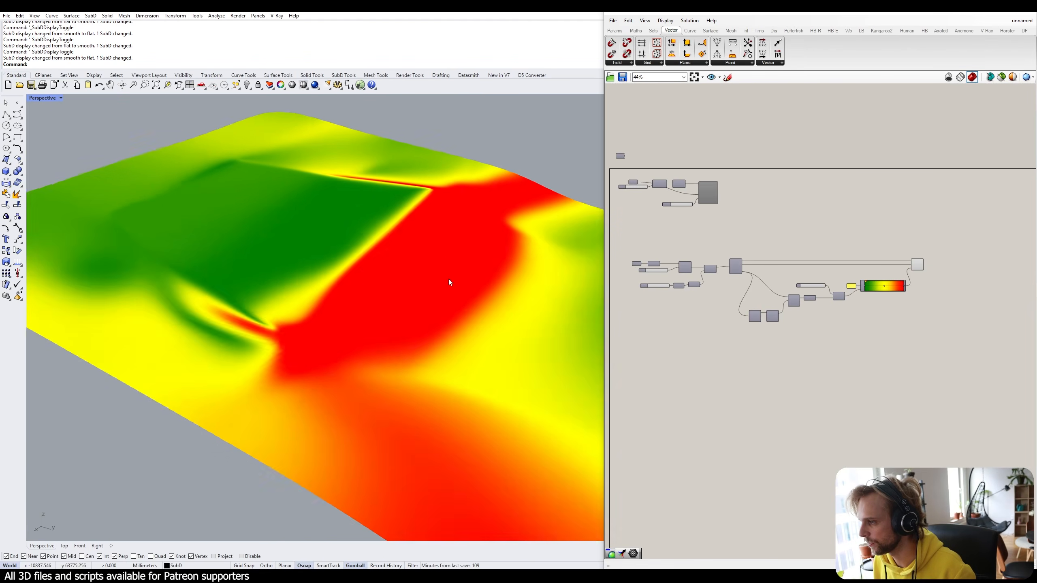
scroll(469, 273, "down", 3)
scroll(893, 290, "up", 6)
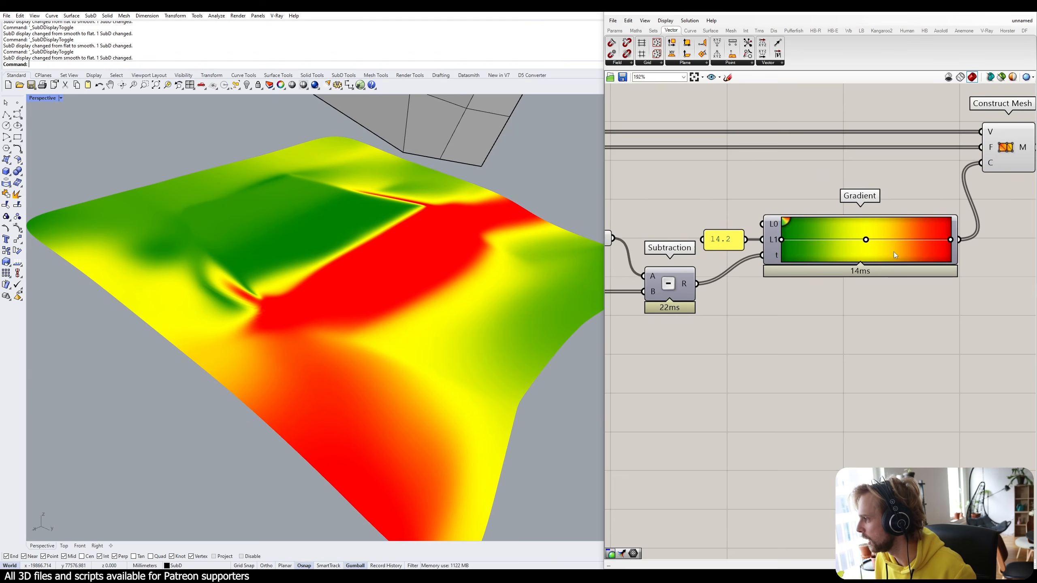
Shift the Gradient's midpoint toward the end so gentle slopes read green, then inspect the terrain.
scroll(877, 255, "up", 2)
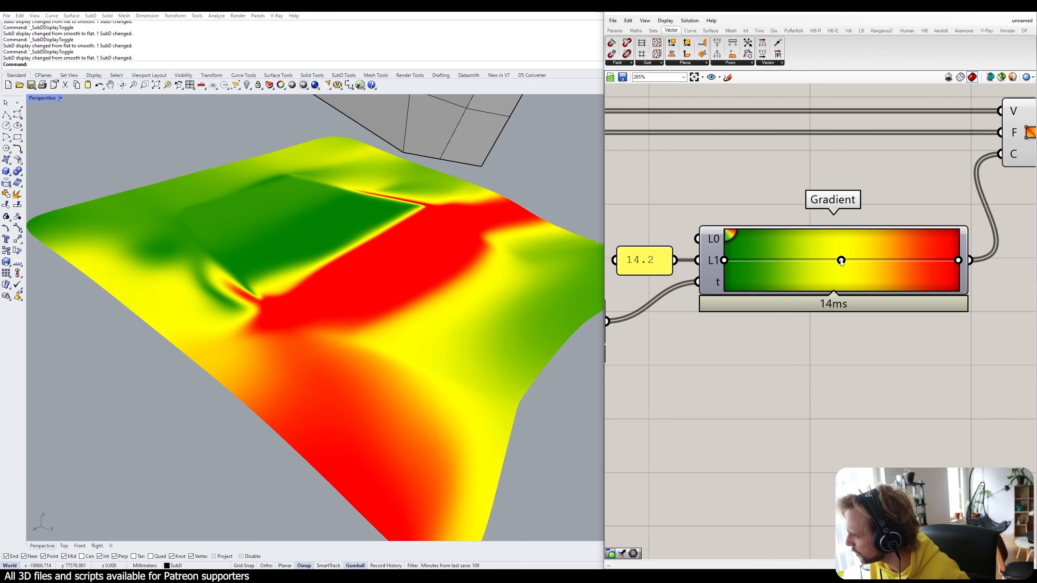
left_click_drag(842, 261, 955, 273)
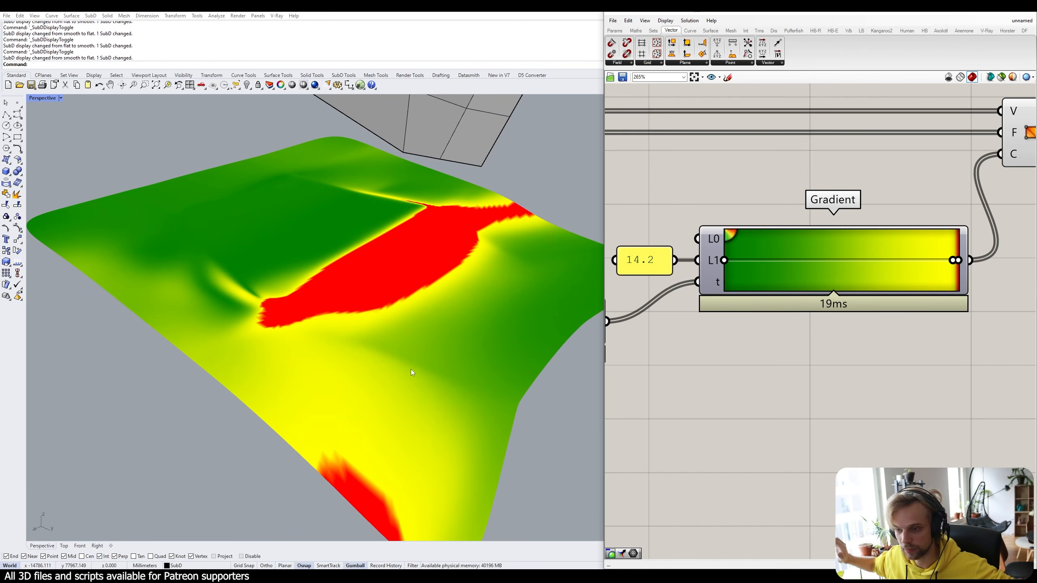
right_click_drag(478, 295, 382, 311)
right_click_drag(330, 244, 448, 324, "shift")
right_click_drag(445, 283, 539, 256)
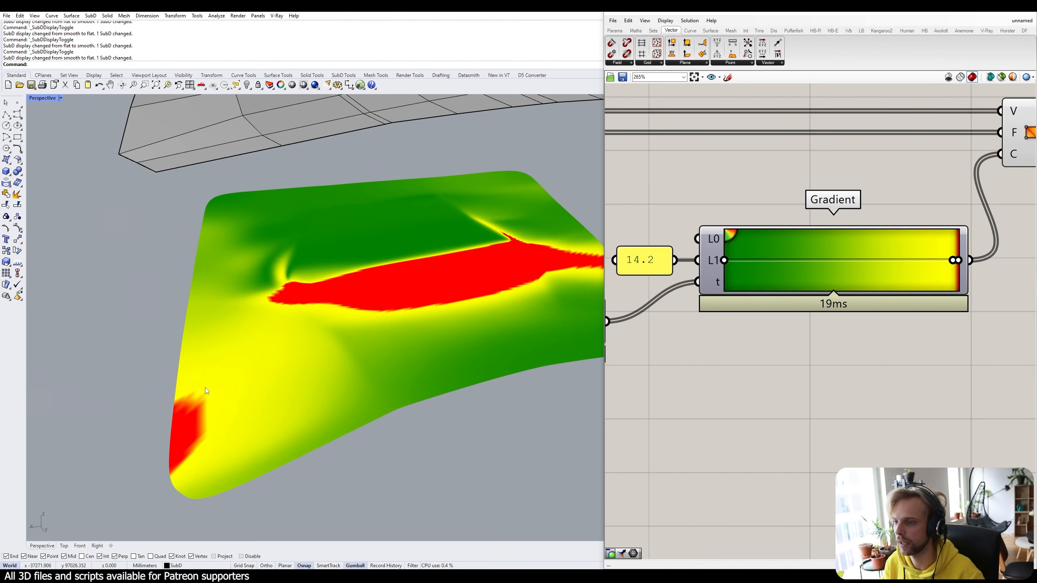
scroll(205, 387, "down", 4)
right_click_drag(205, 388, 303, 353, "shift")
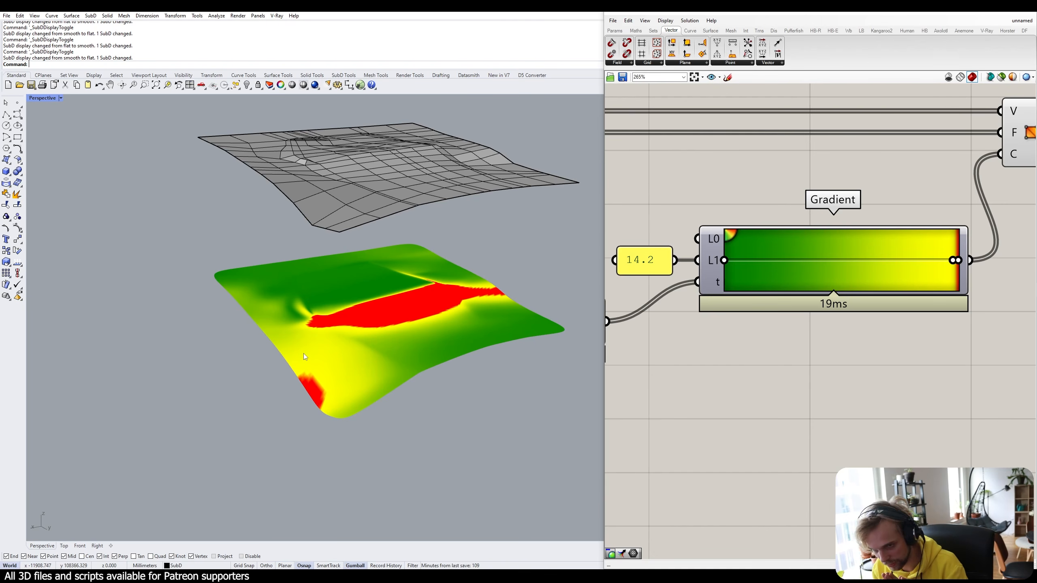
right_click_drag(303, 353, 265, 380)
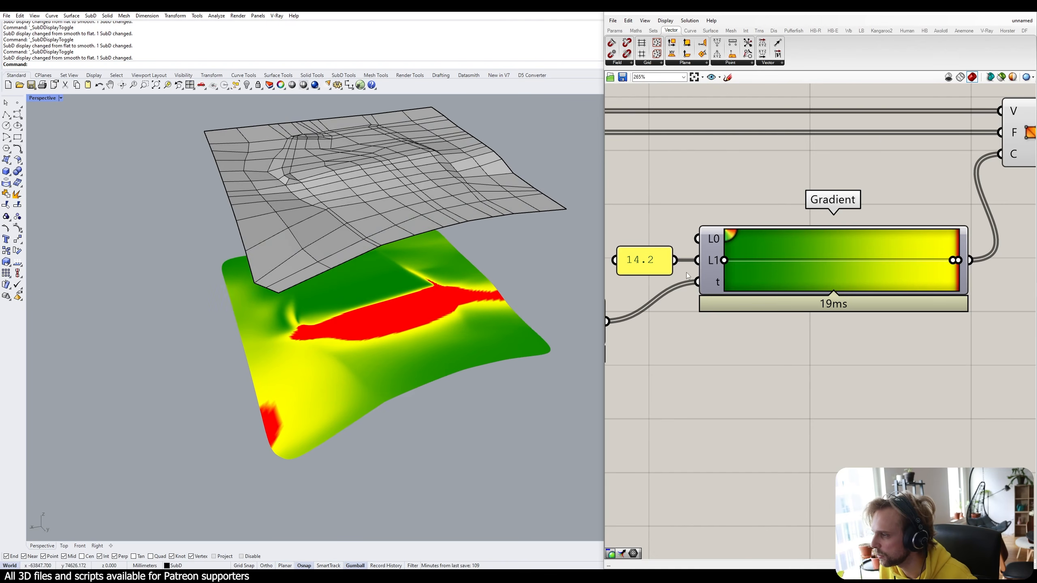
scroll(690, 276, "down", 5)
right_click_drag(690, 276, 956, 283)
right_click_drag(674, 251, 862, 262)
scroll(735, 264, "up", 5)
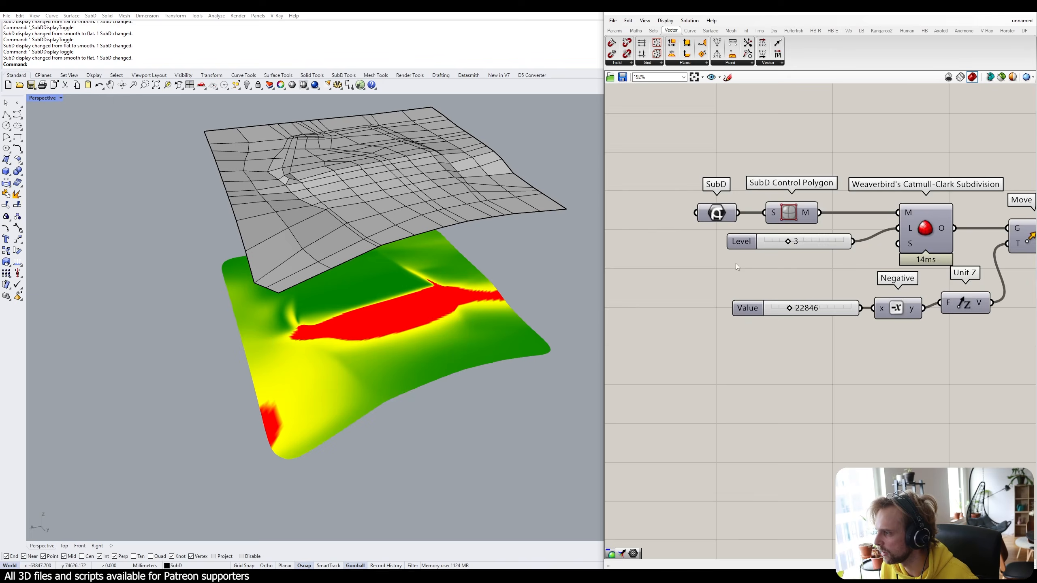
left_click(775, 246)
double_click(775, 246)
type("2")
key("Return")
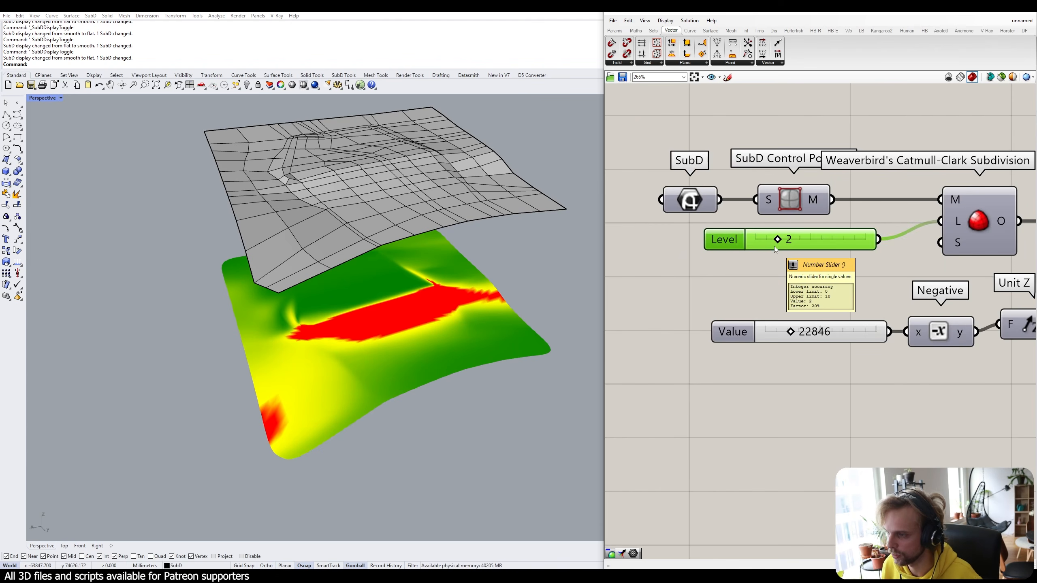
right_click_drag(790, 251, 744, 289)
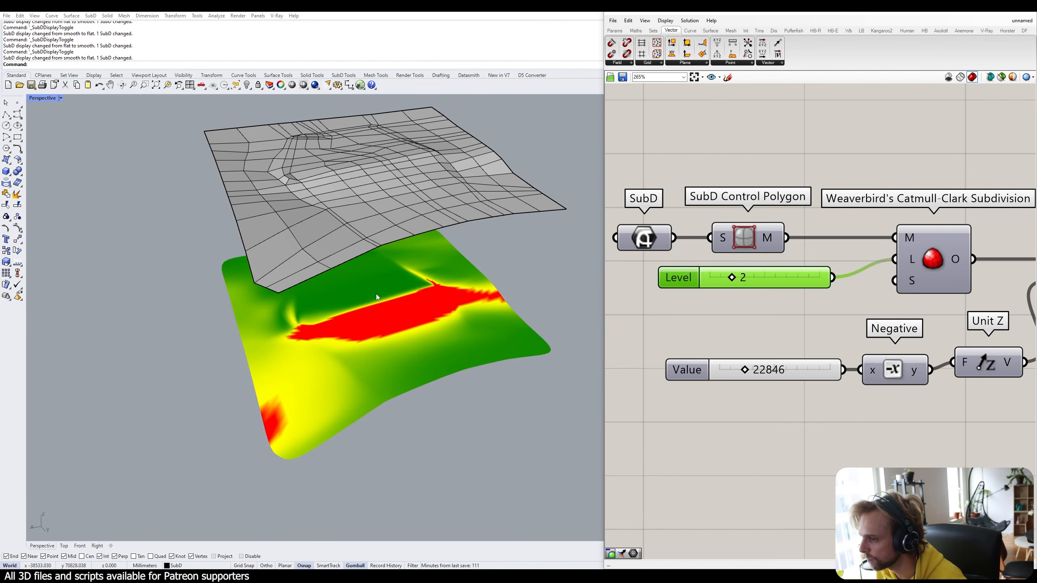
right_click_drag(388, 274, 354, 386)
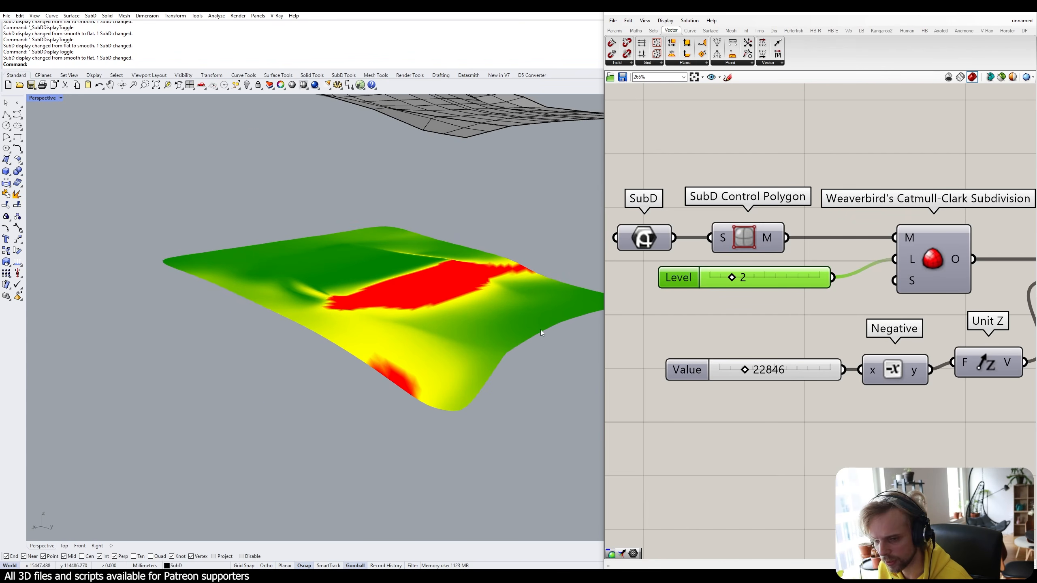
double_click(748, 278)
type("3")
key("Return")
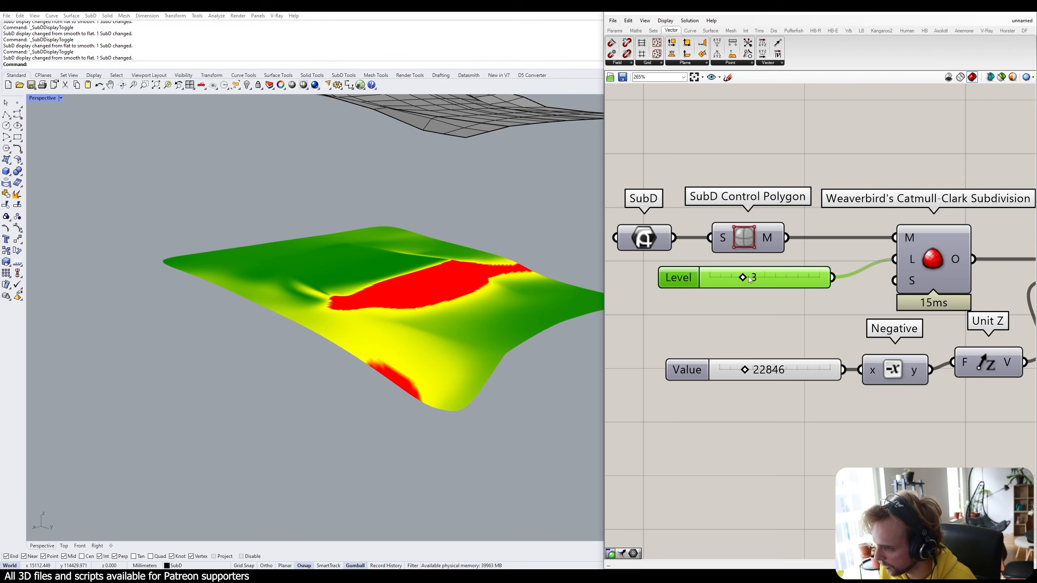
right_click_drag(424, 211, 424, 247)
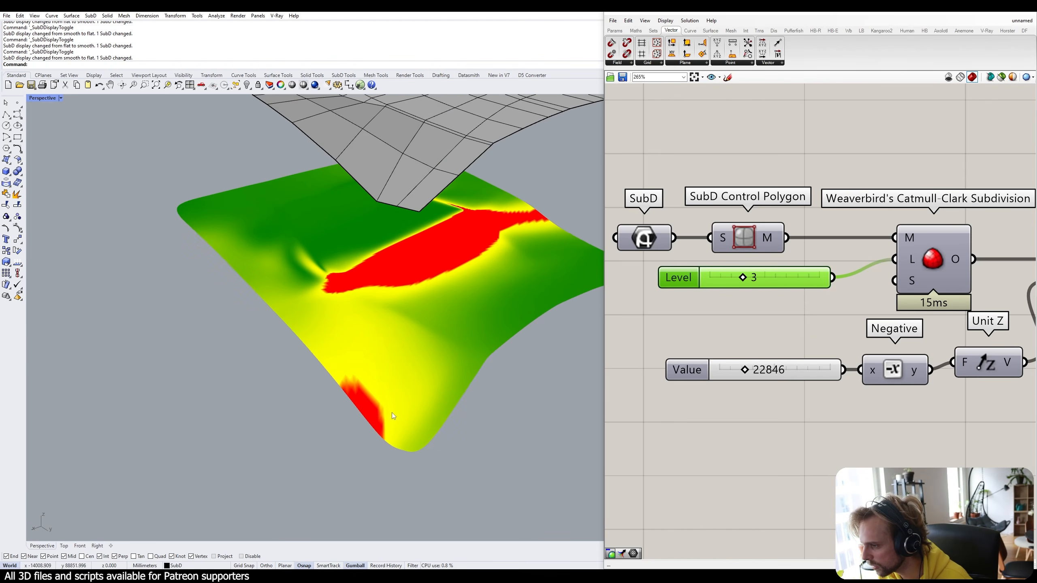
right_click_drag(378, 381, 368, 388)
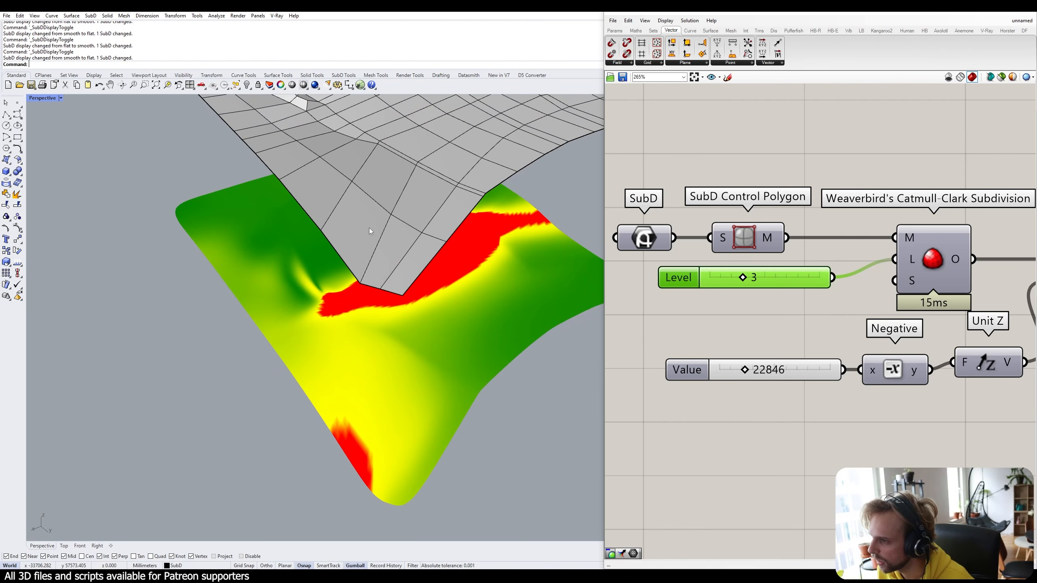
scroll(370, 231, "down", 5)
scroll(363, 231, "up", 4)
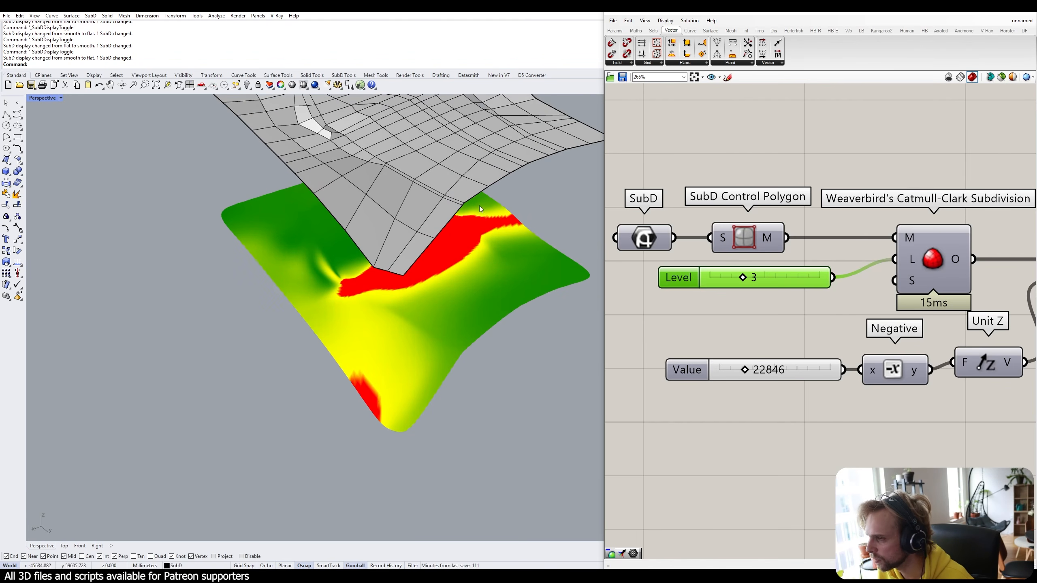
right_click_drag(442, 199, 437, 224)
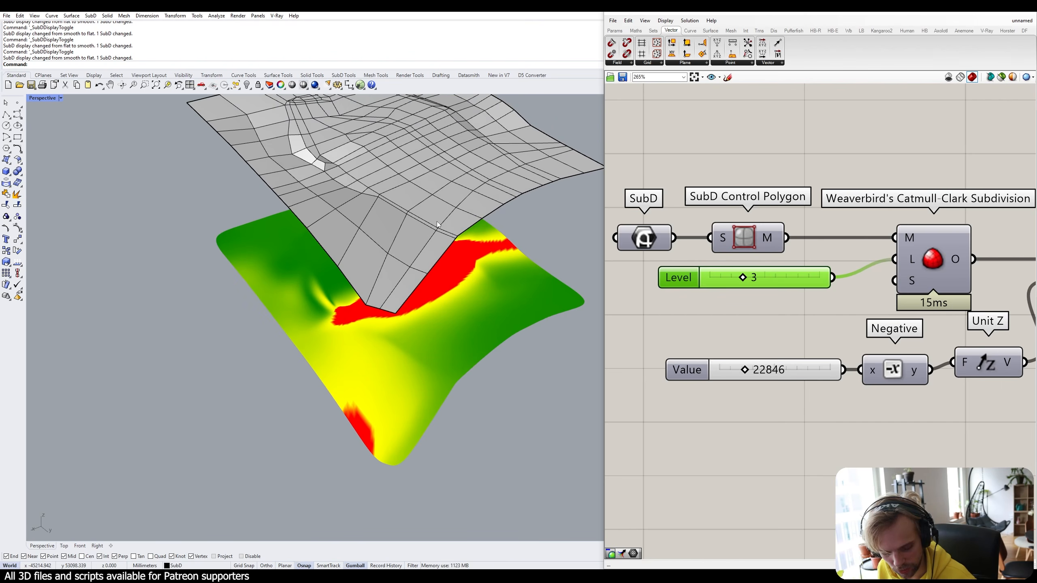
left_click(366, 305, "ctrl+shift")
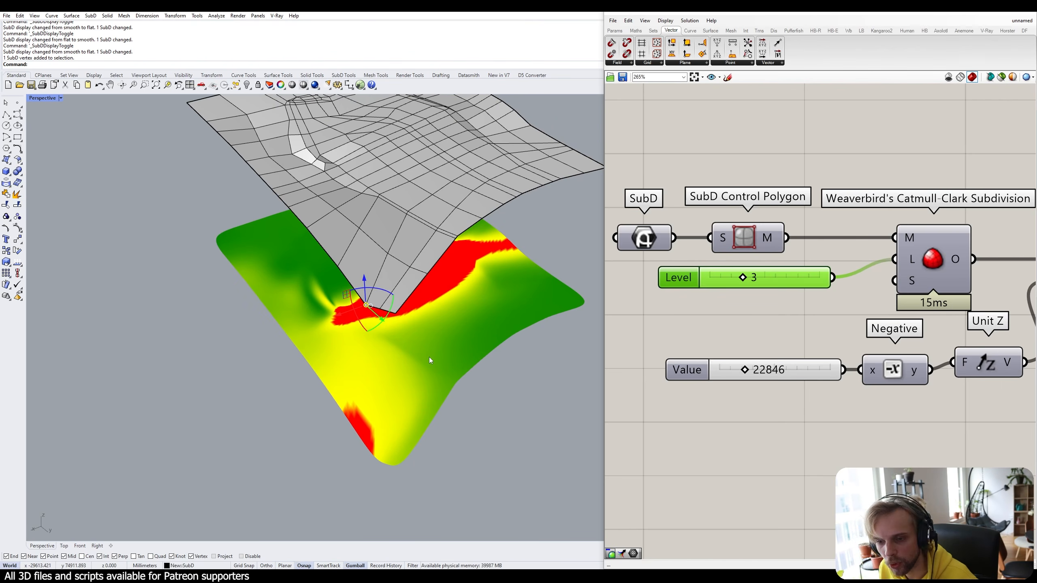
Pick and clear several SubD cage vertices and edges near the terrain's near corner.
key("Escape")
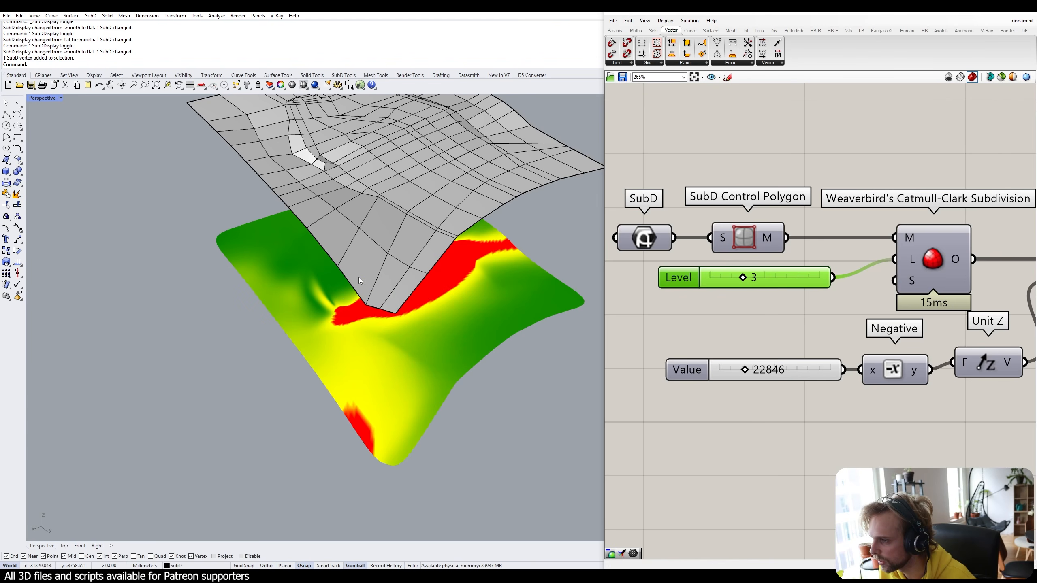
left_click(384, 253, "ctrl+shift")
key("Escape")
left_click(365, 306, "ctrl+shift")
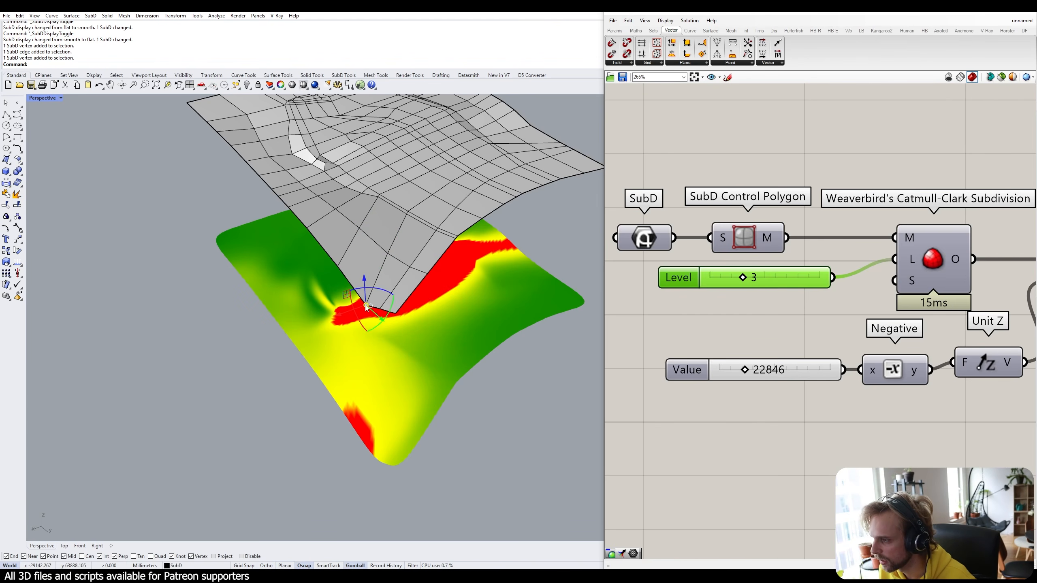
left_click(384, 255, "ctrl+shift")
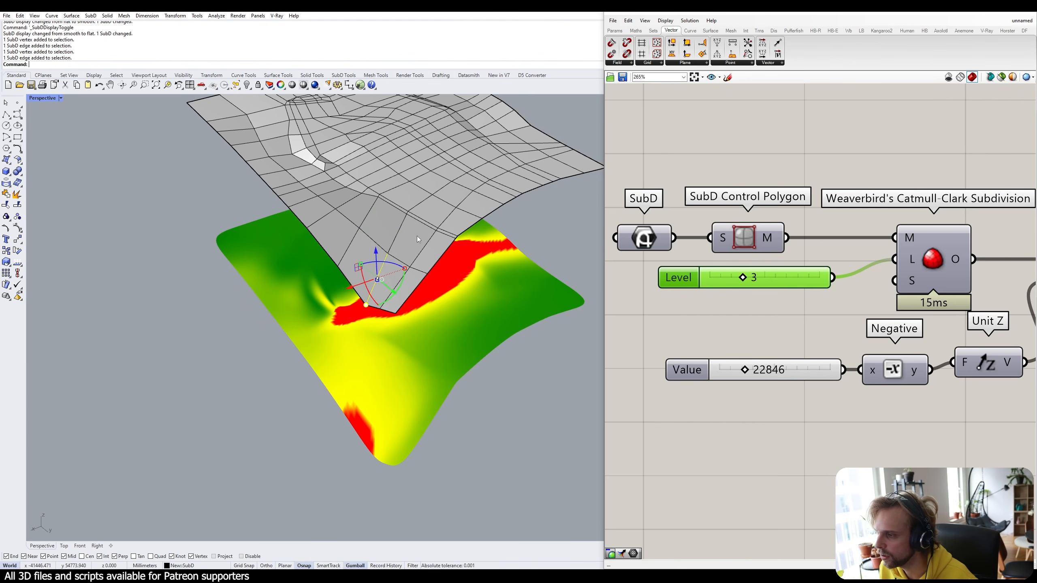
left_click(351, 248, "ctrl+shift")
left_click(444, 338)
right_click_drag(359, 343, 368, 229)
Raise a SubD cage vertex in two small upward moves.
left_click(376, 277, "ctrl+shift")
scroll(377, 278, "down", 4)
scroll(368, 229, "up", 2)
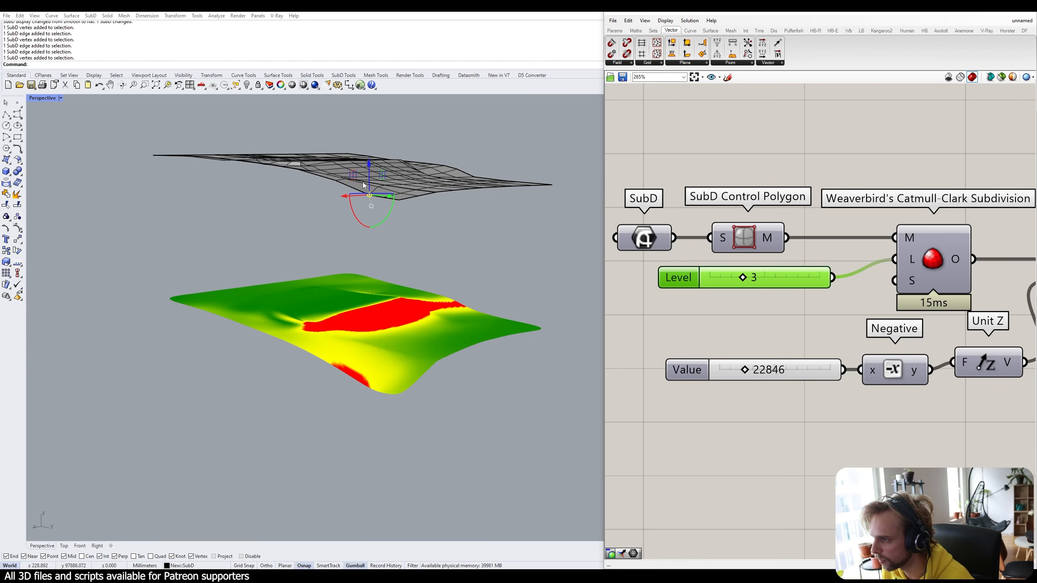
right_click_drag(363, 185, 354, 231)
scroll(347, 246, "up", 4)
right_click_drag(354, 231, 330, 209, "shift")
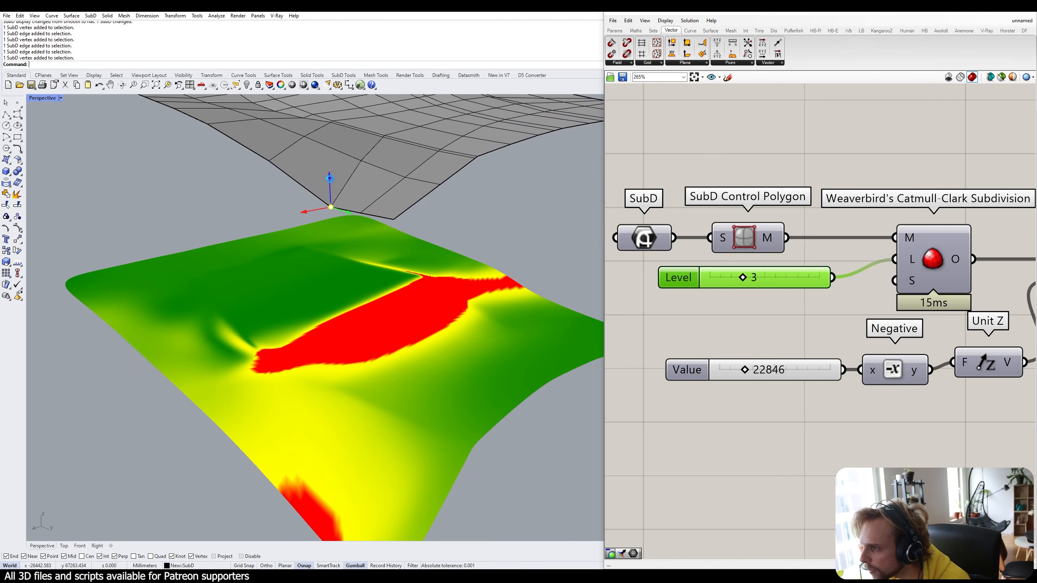
left_click_drag(331, 185, 331, 174)
scroll(345, 231, "down", 3)
right_click_drag(352, 243, 355, 226, "shift")
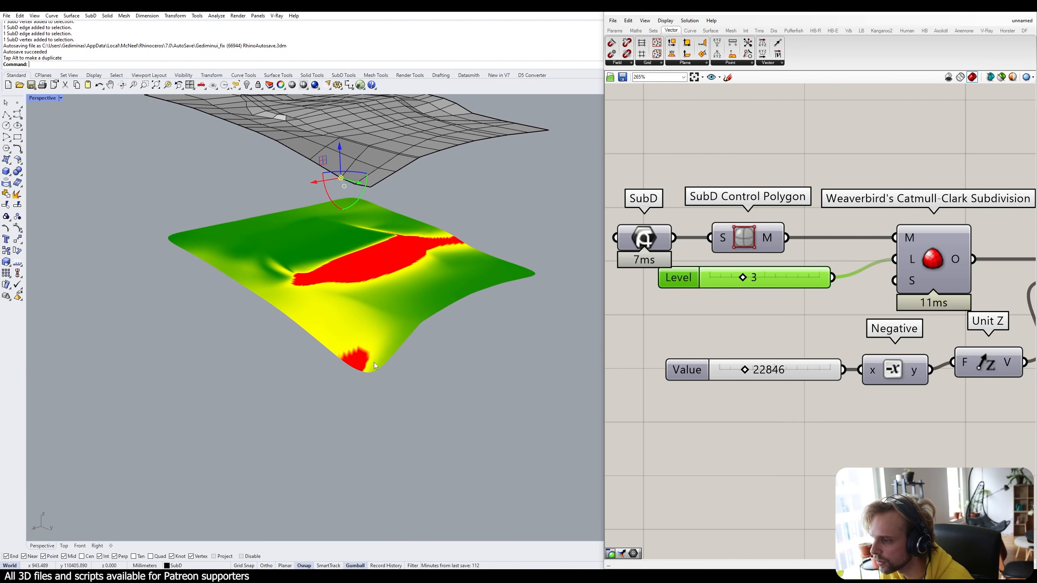
scroll(328, 156, "up", 3)
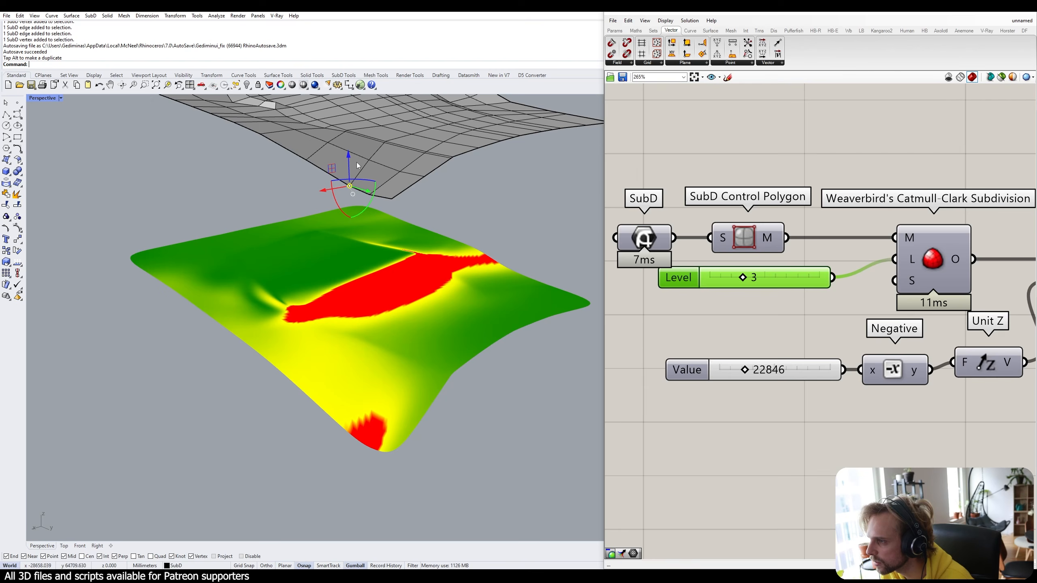
left_click_drag(351, 159, 353, 157)
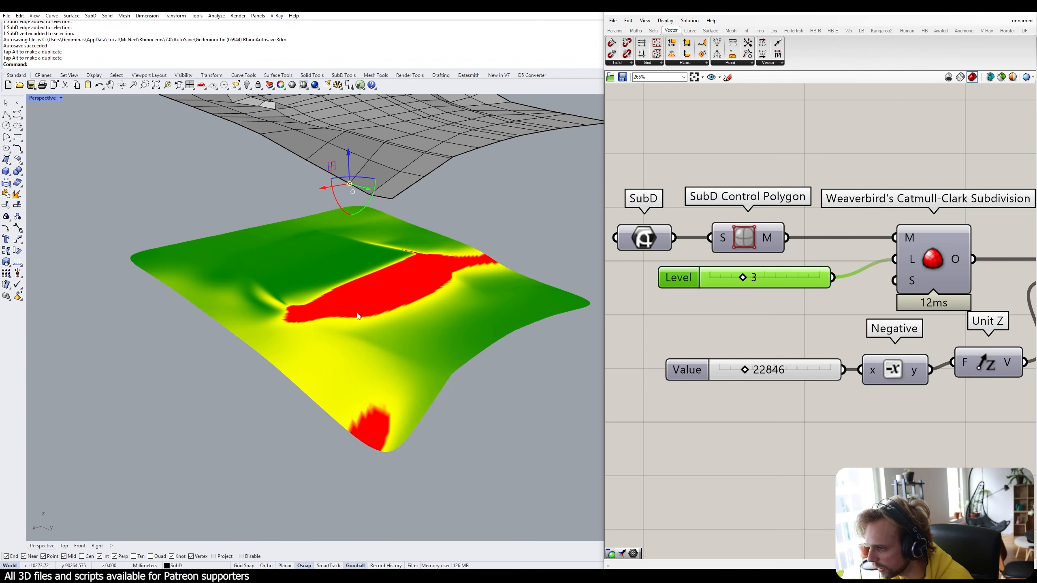
left_click(435, 218)
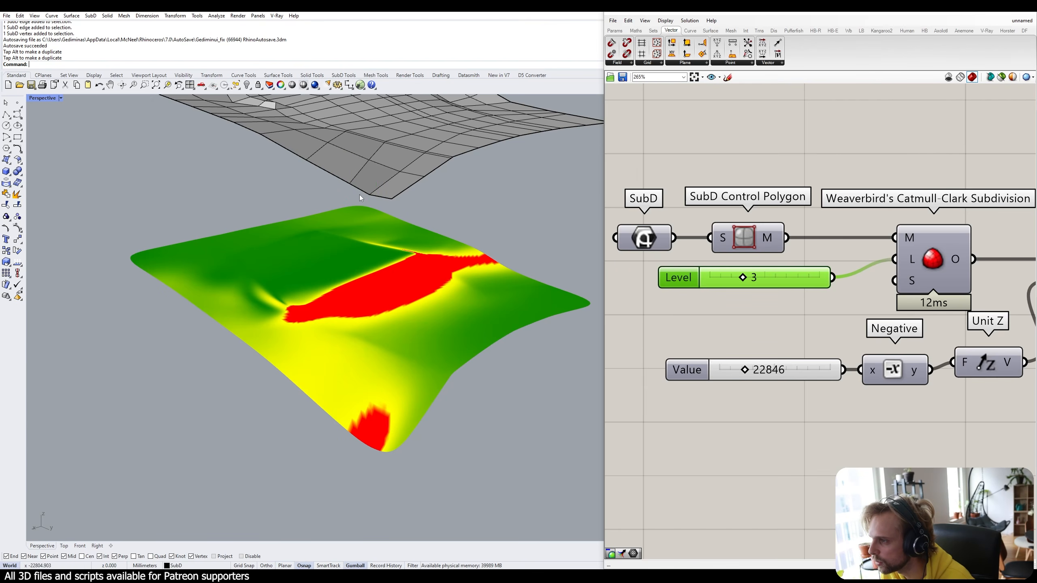
Lift the cage's bottom corner vertex and the opposite corner vertex slightly.
left_click(370, 194)
left_click_drag(371, 176, 370, 170)
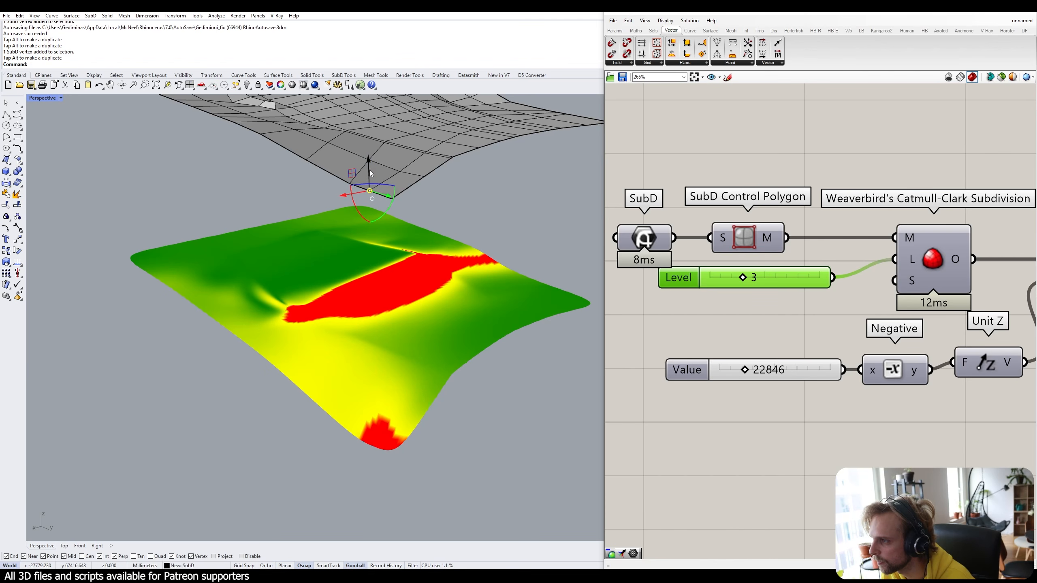
left_click(507, 221)
right_click_drag(507, 220, 479, 193)
left_click(476, 185)
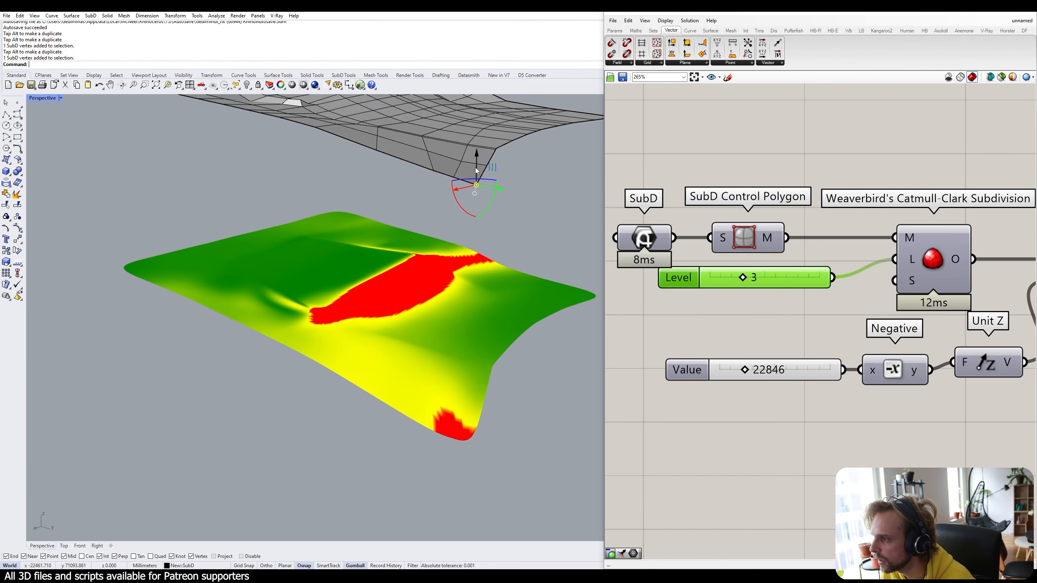
left_click_drag(475, 167, 478, 157)
left_click(539, 195)
right_click_drag(540, 194, 524, 213)
Raise an edge vertex slightly and check neighbouring edge and corner vertices.
left_click(436, 221, "ctrl+shift")
left_click_drag(437, 202, 460, 201)
left_click(508, 232)
left_click(416, 216, "ctrl+shift")
left_click(472, 237)
left_click(456, 226, "ctrl+shift")
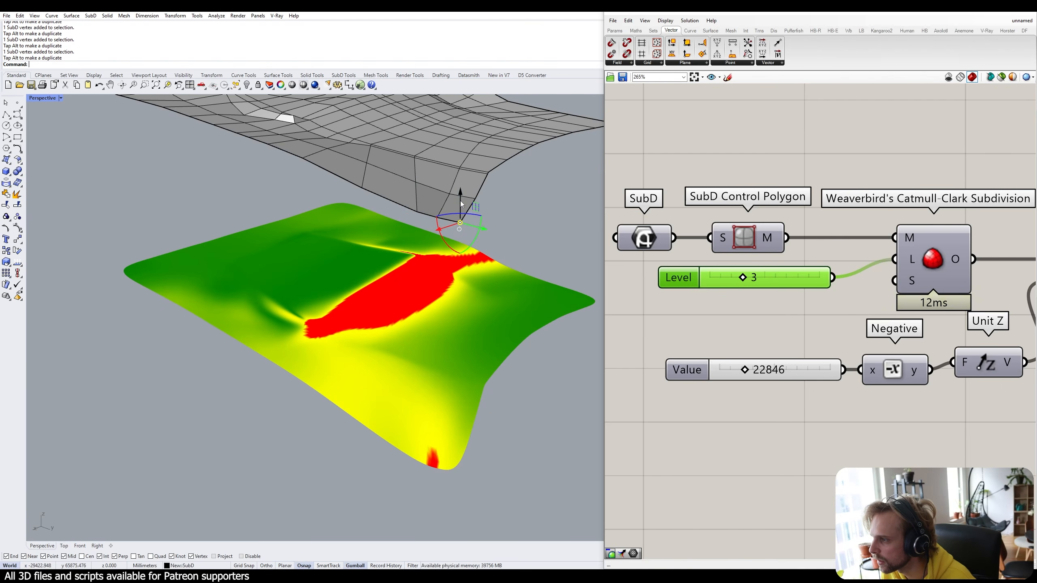
left_click(472, 207)
Raise a SubD cage edge slightly, then view the terrain with its slope analysis.
right_click_drag(492, 221, 456, 252)
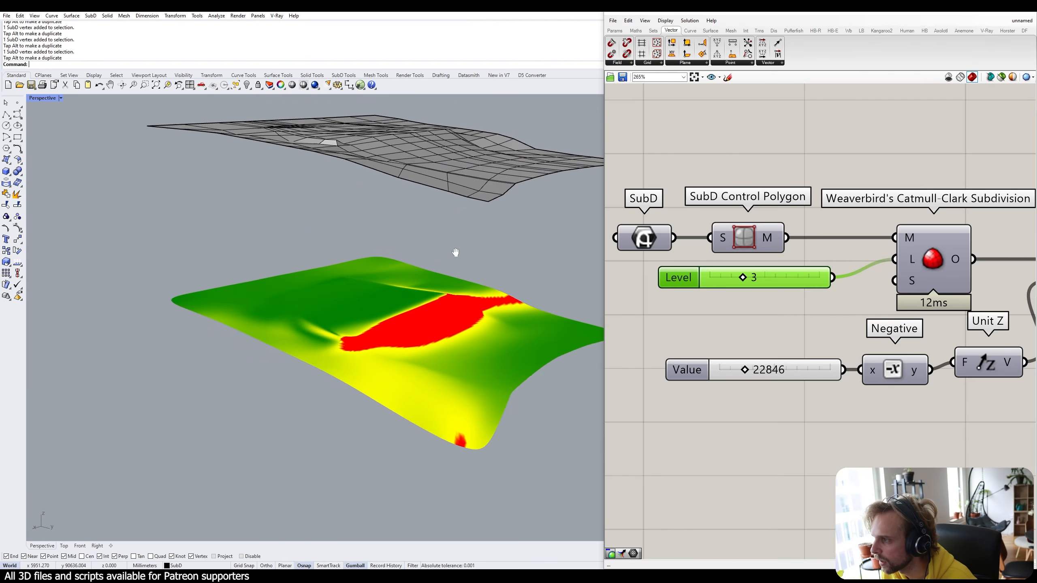
scroll(449, 237, "up", 5)
left_click(379, 236, "ctrl+shift")
scroll(375, 208, "down", 4)
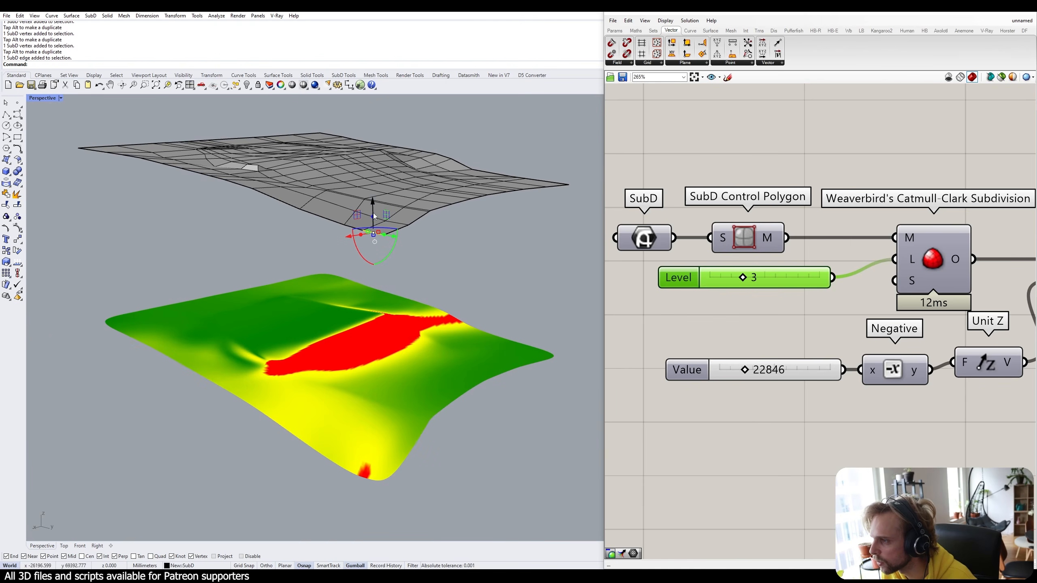
left_click_drag(374, 202, 374, 200)
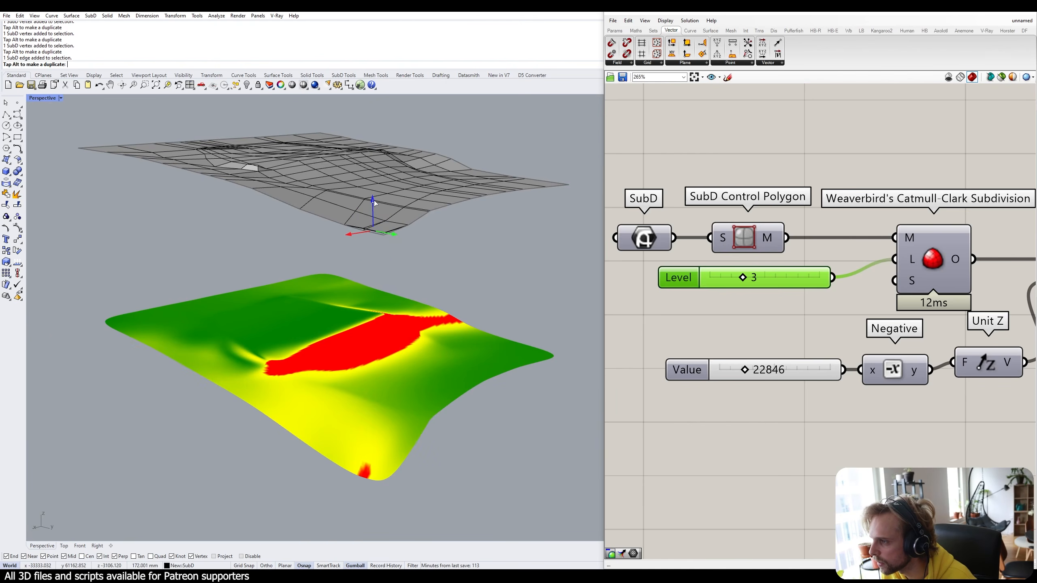
left_click(471, 259)
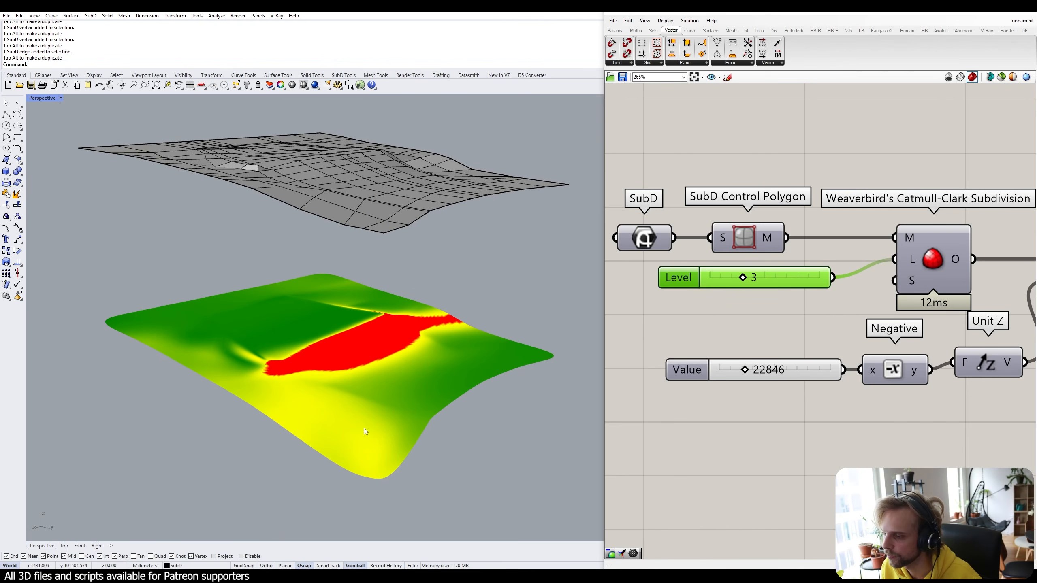
right_click_drag(394, 397, 514, 355)
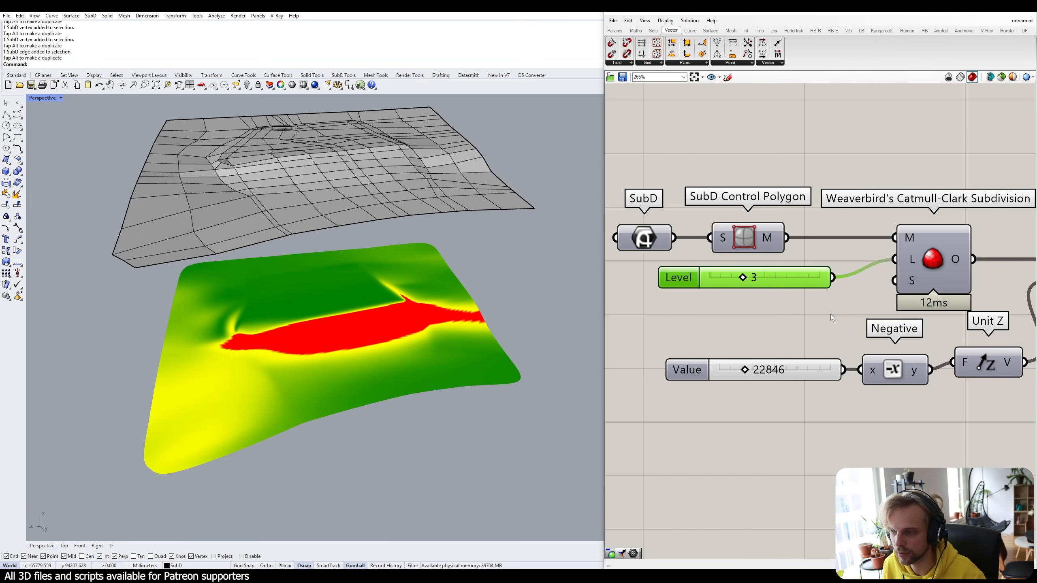
right_click_drag(239, 377, 207, 472)
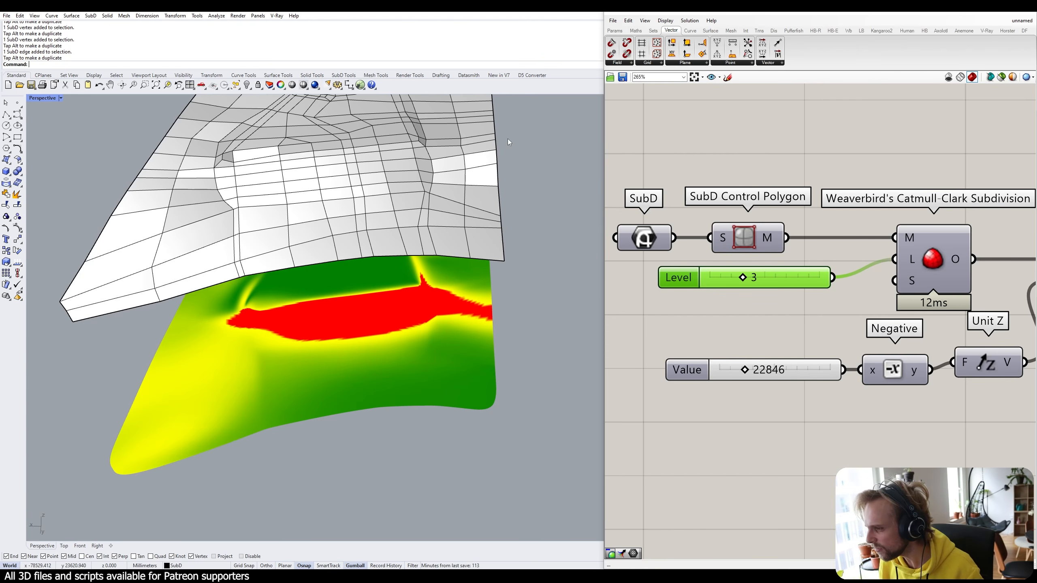
right_click_drag(509, 142, 469, 288)
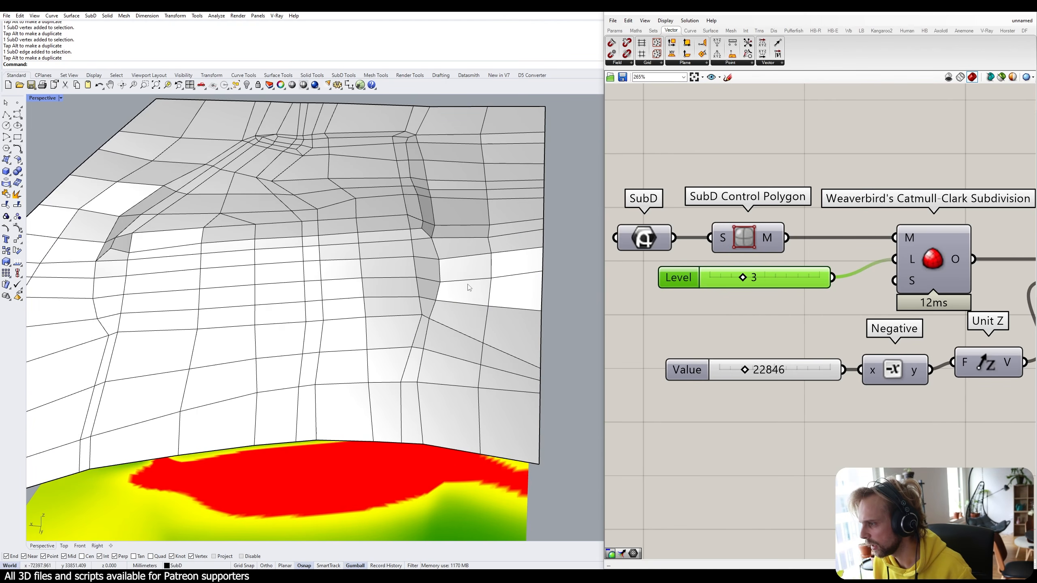
right_click_drag(227, 318, 384, 242)
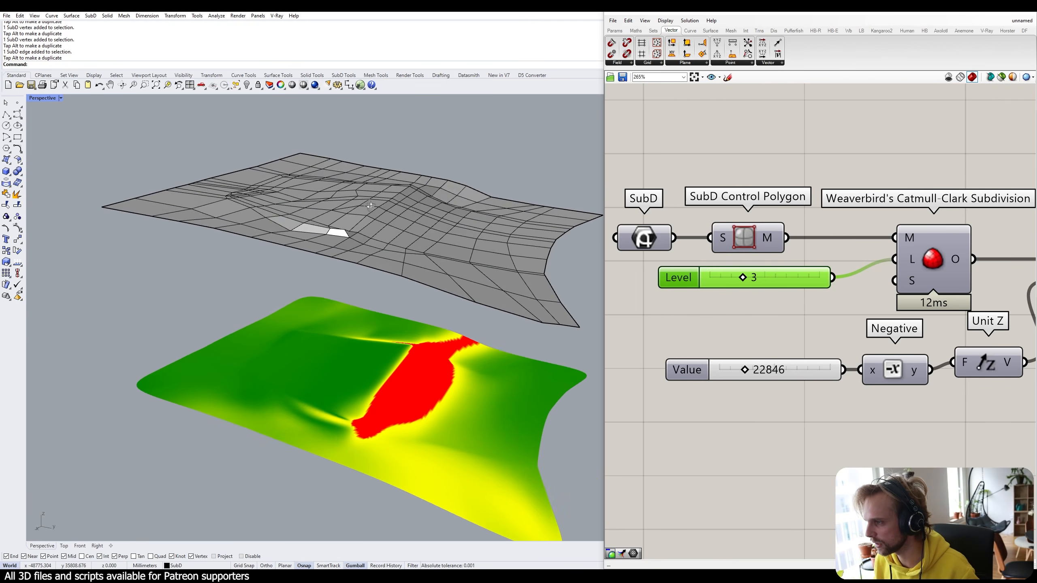
scroll(384, 242, "up", 6)
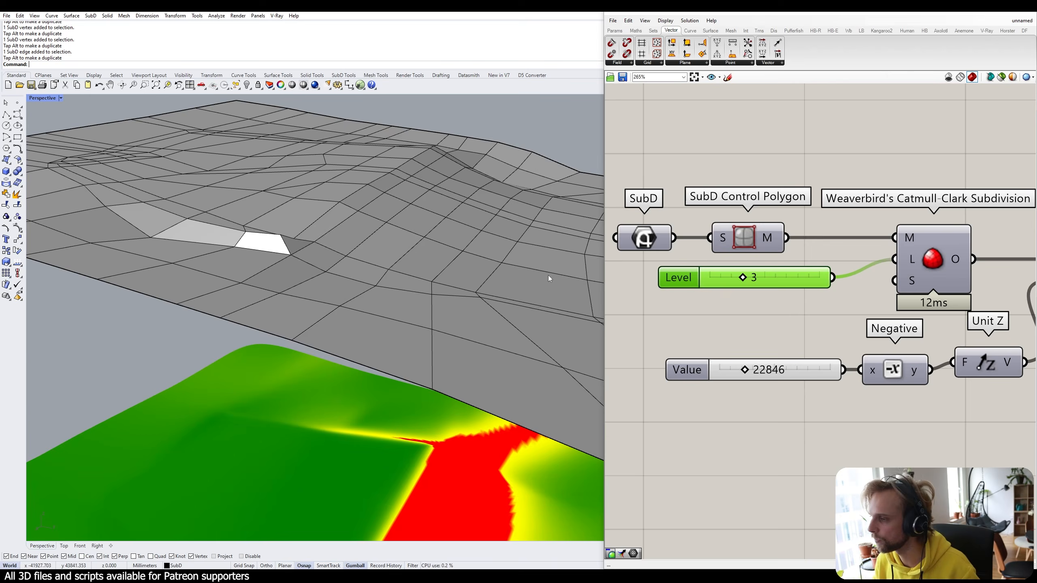
right_click_drag(548, 276, 478, 268)
scroll(409, 292, "down", 5)
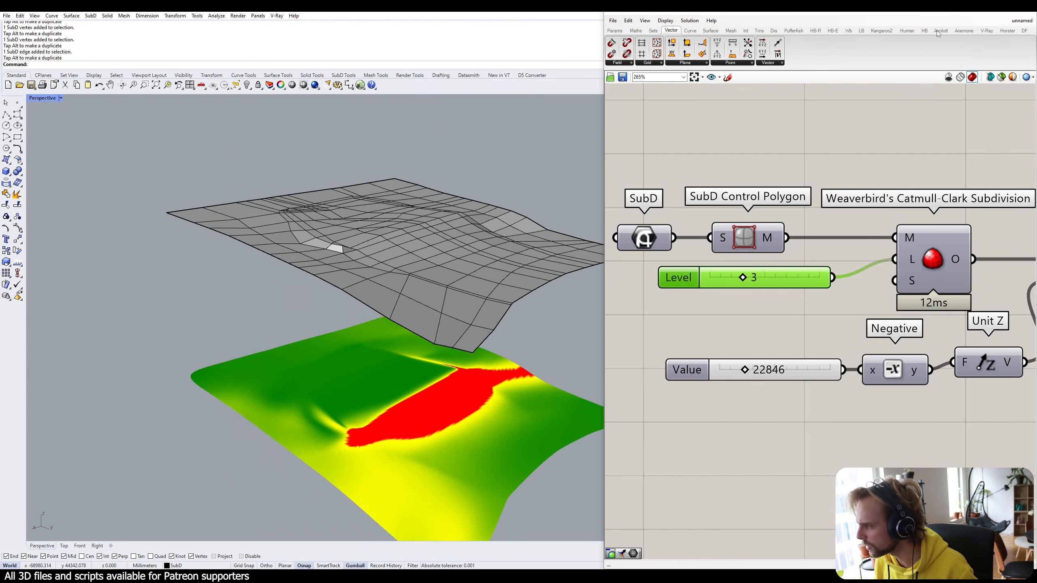
Minimise Grasshopper and turn on the Building layer.
left_click(988, 15)
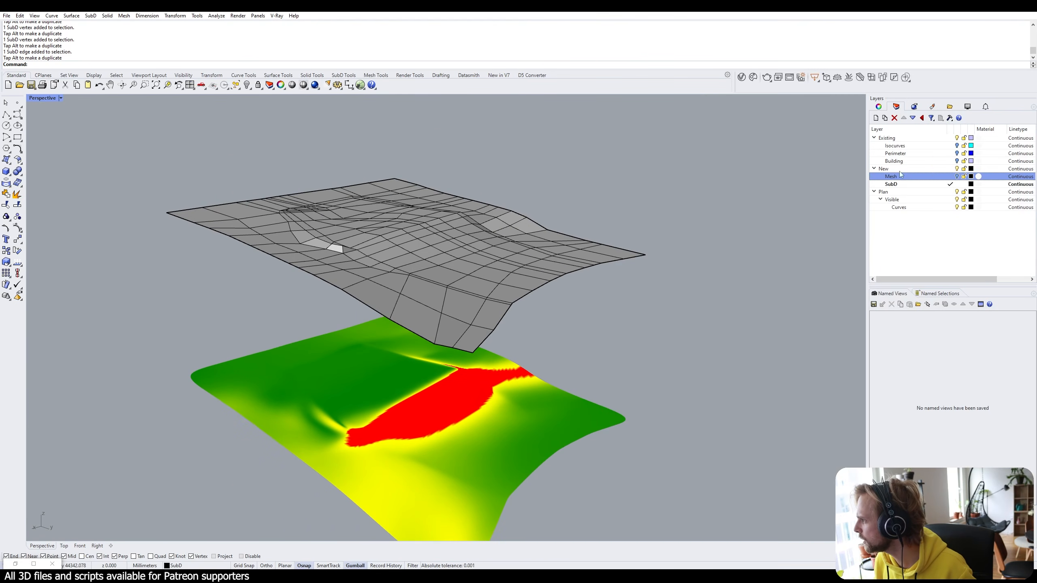
left_click(956, 161)
scroll(275, 266, "up", 10)
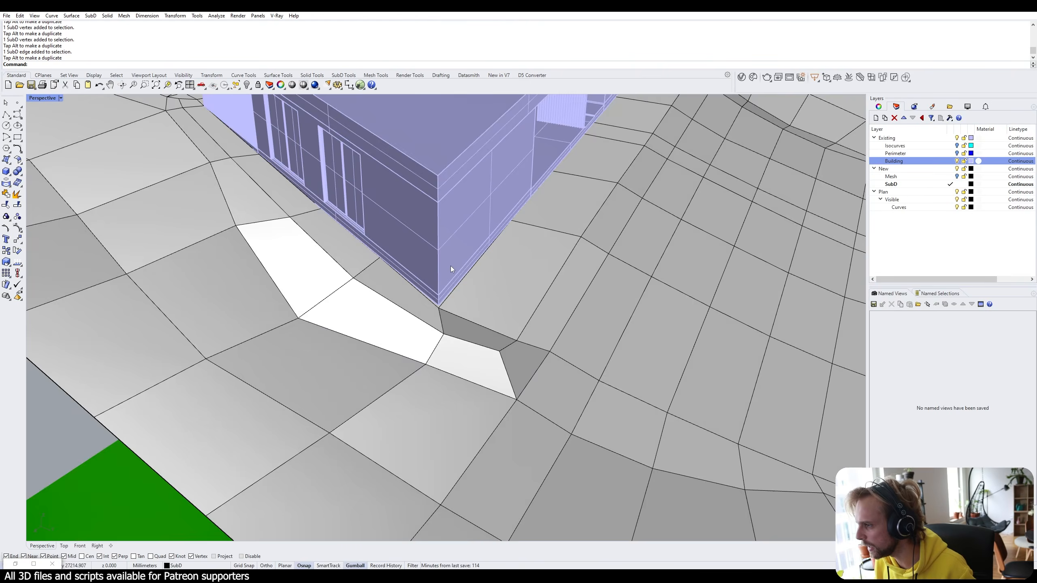
scroll(441, 298, "up", 5)
scroll(433, 321, "up", 4)
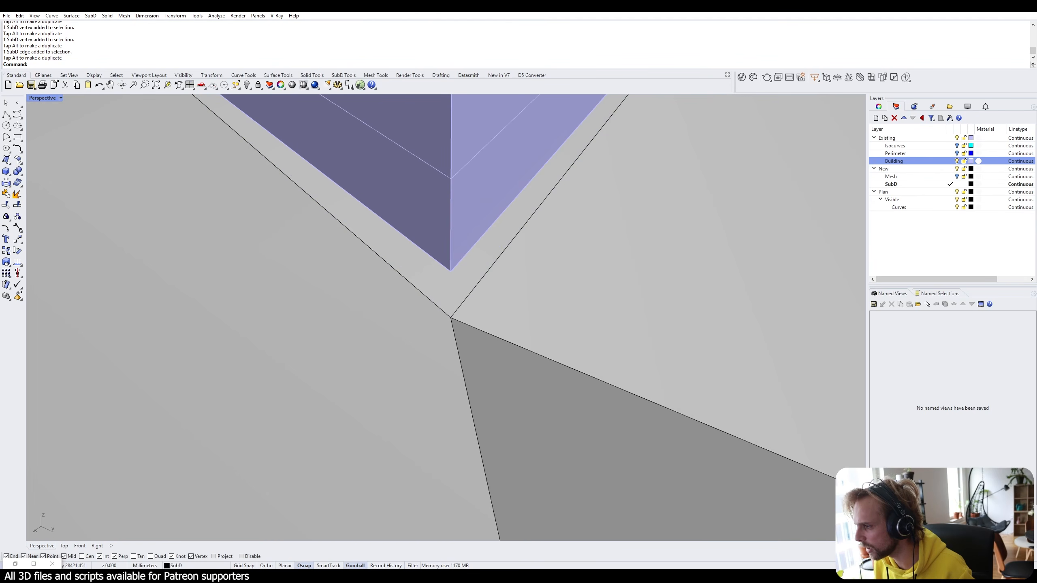
Select the terrain face under the building corner and orbit around the building.
left_click(451, 300, "ctrl+shift")
scroll(450, 300, "down", 5)
right_click_drag(514, 287, 437, 208)
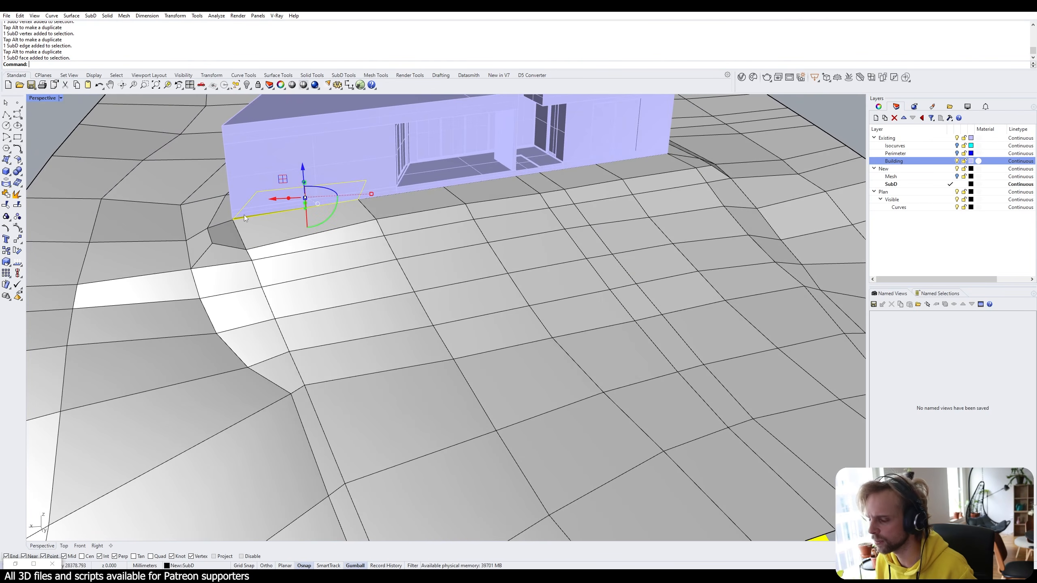
right_click_drag(258, 205, 200, 279)
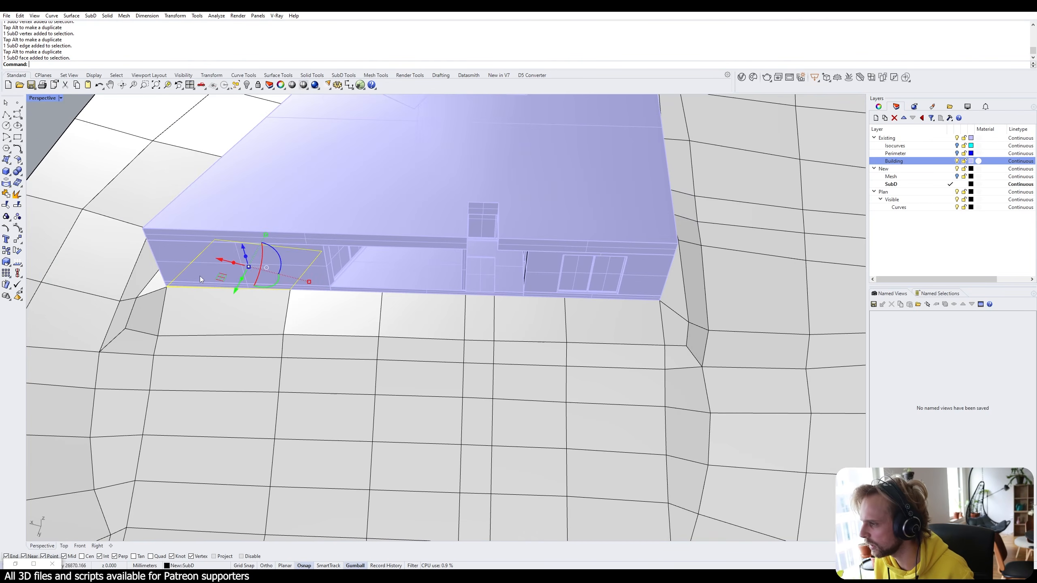
right_click_drag(645, 226, 635, 376)
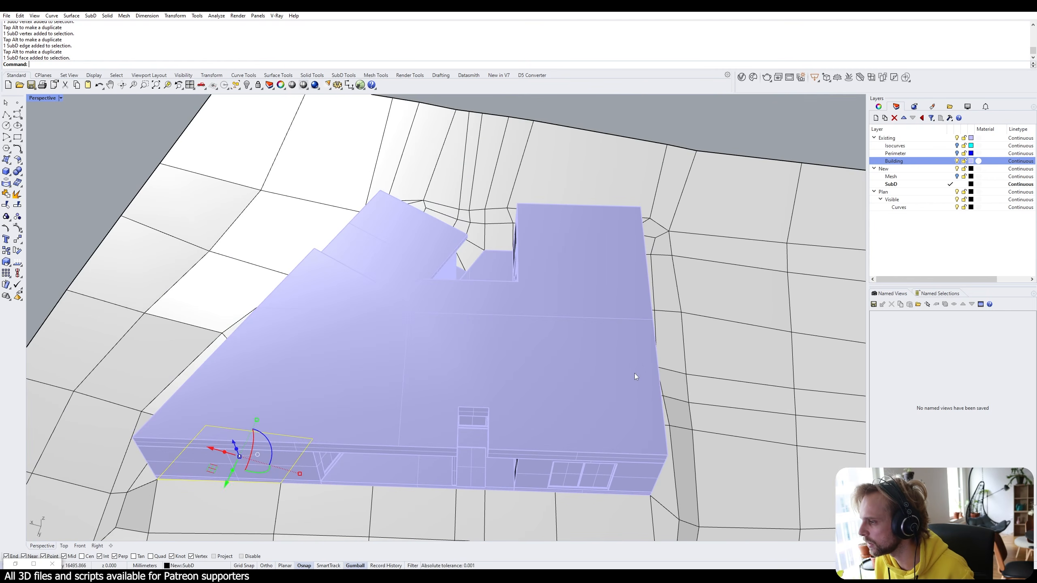
right_click_drag(291, 295, 478, 215)
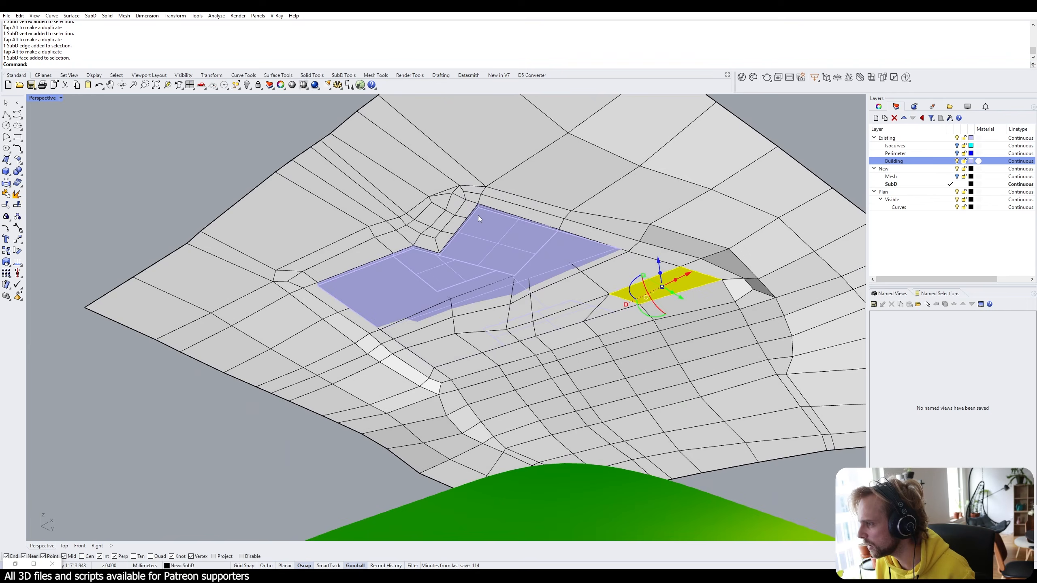
scroll(478, 215, "up", 8)
scroll(468, 207, "down", 3)
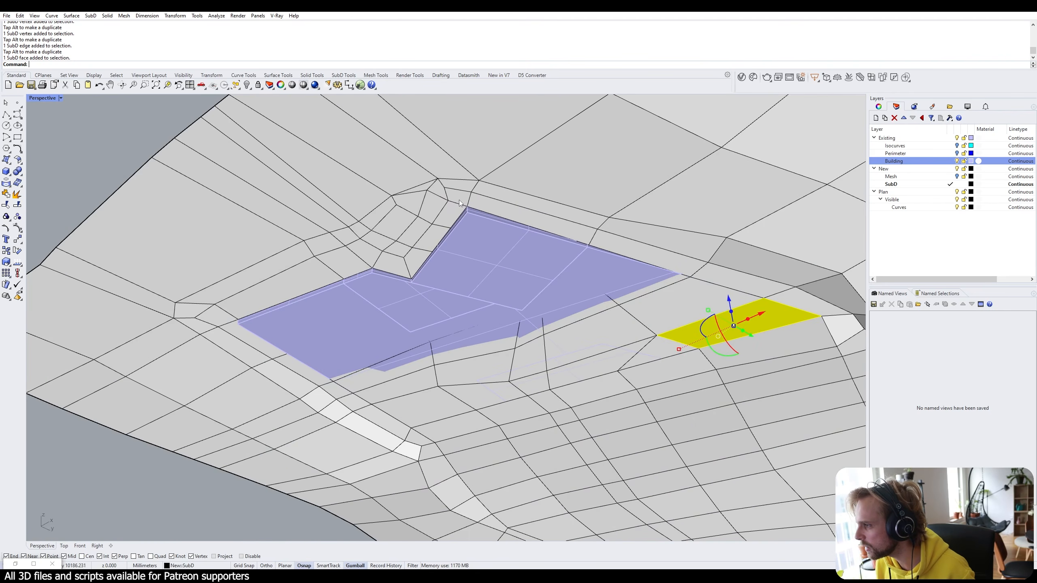
Hide the Building layer and select the left-side terrain faces inside the footprint.
left_click(956, 162)
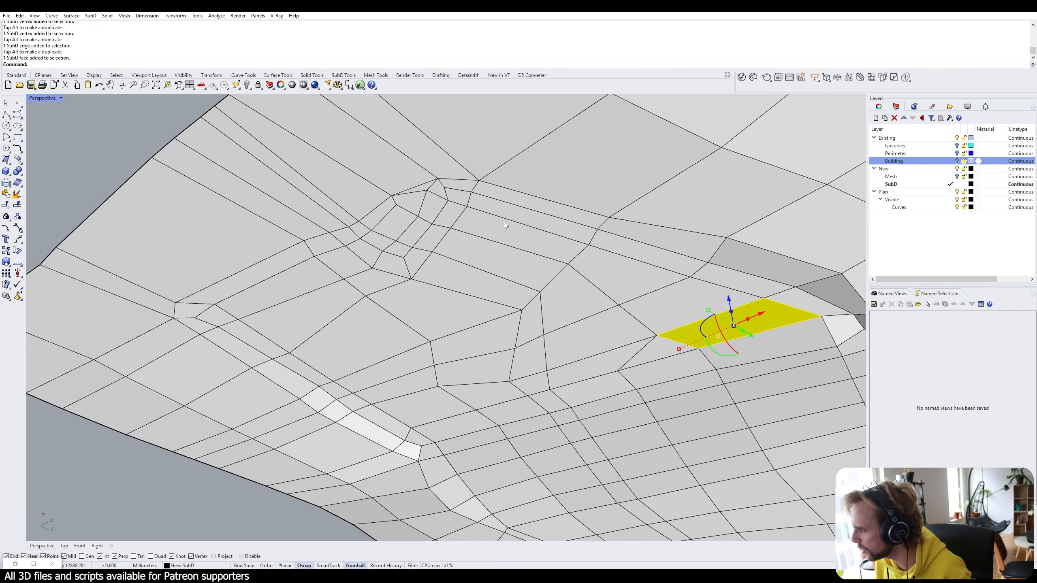
left_click(485, 223, "ctrl+shift")
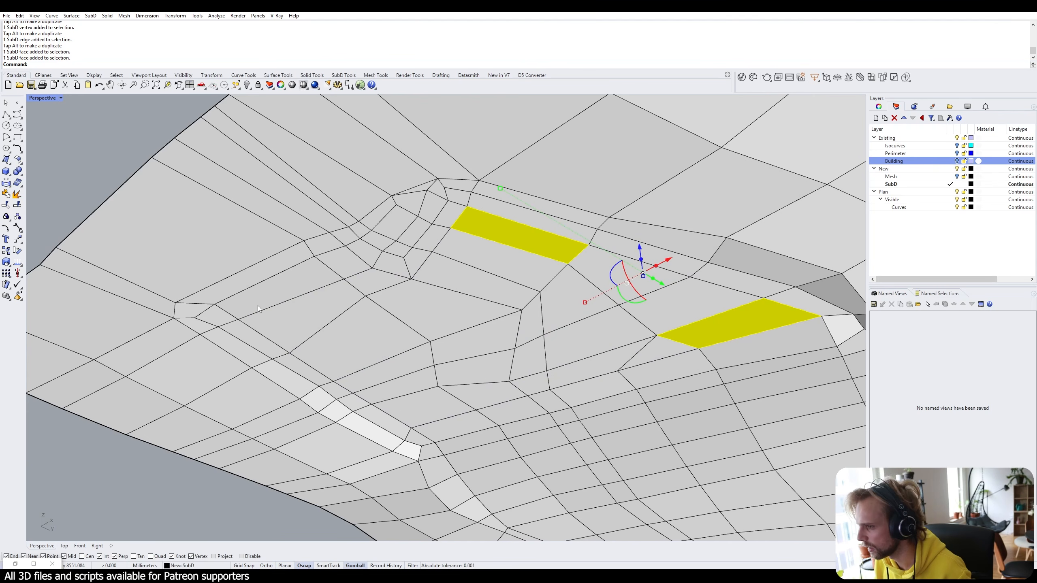
left_click(327, 304, "ctrl+shift")
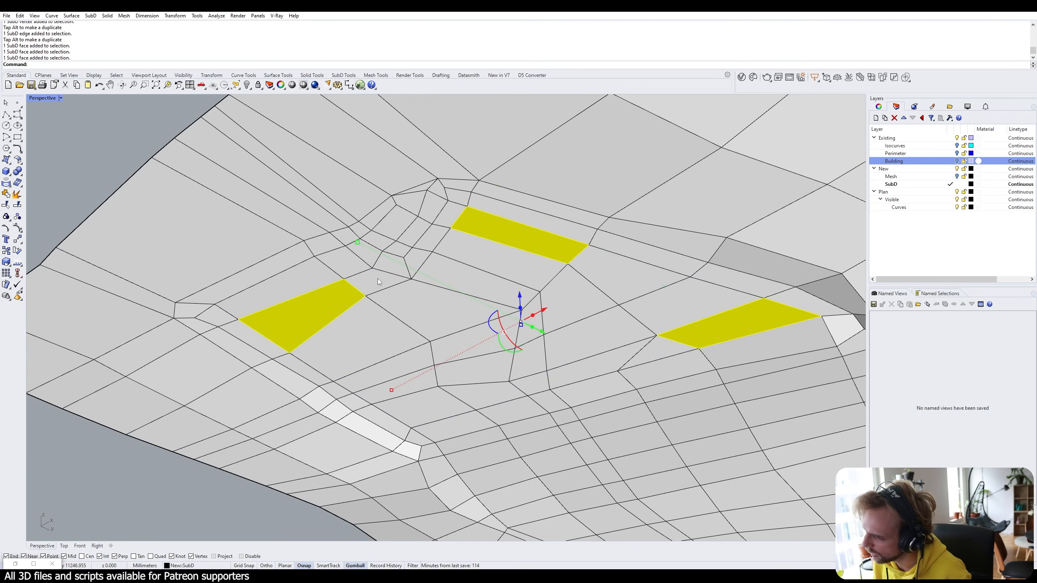
left_click(378, 279, "ctrl+shift")
left_click(420, 286, "ctrl+shift")
left_click(443, 274, "ctrl+shift")
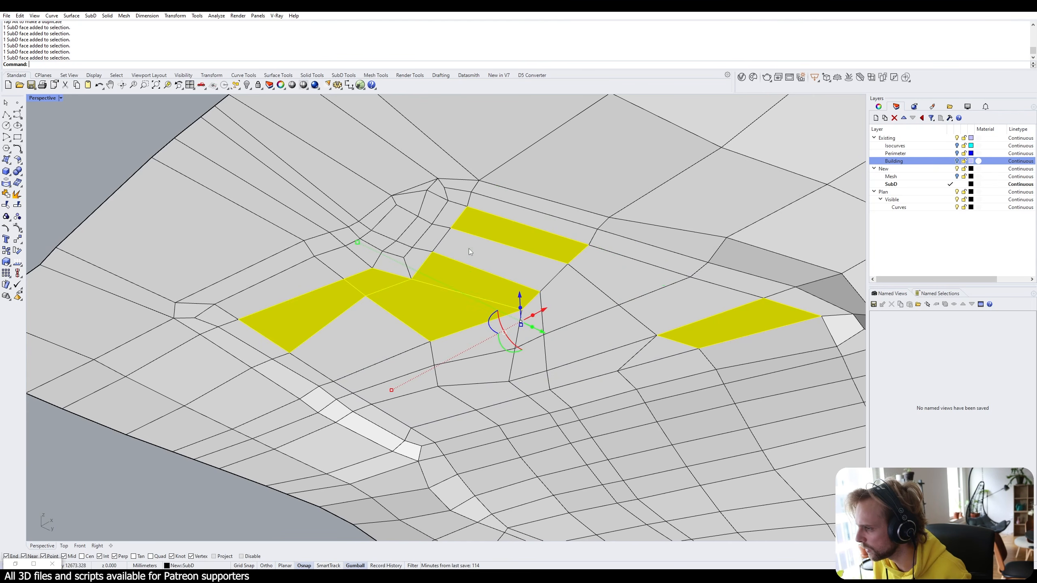
left_click(468, 247, "ctrl+shift")
left_click(345, 362, "ctrl+shift")
left_click(364, 374, "ctrl+shift")
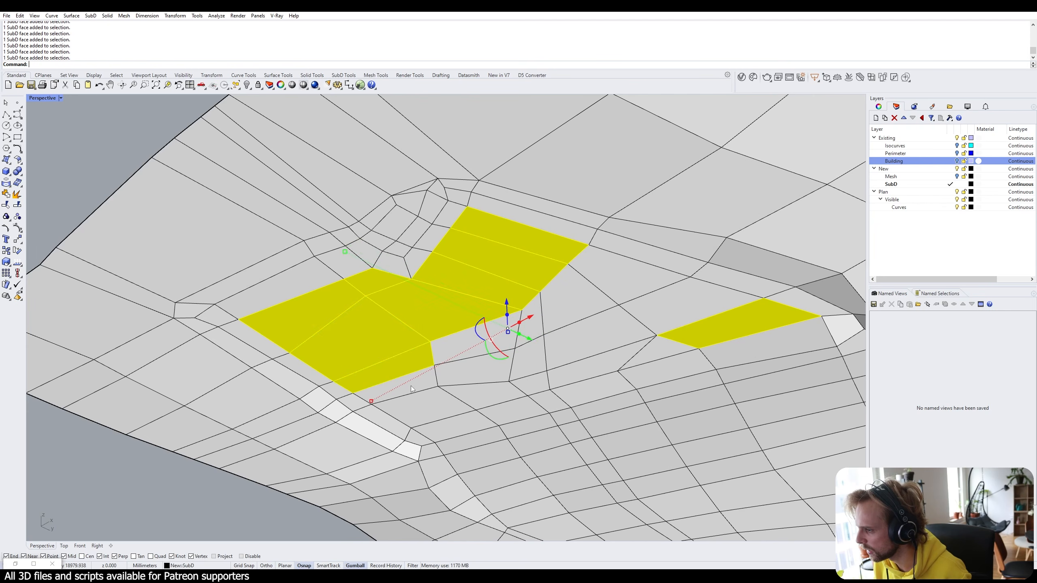
Extend the face selection across the right patch and the remaining grey footprint faces.
left_click(427, 405, "ctrl+shift")
left_click(482, 393, "ctrl+shift")
left_click(535, 384, "ctrl+shift")
left_click(626, 344, "ctrl+shift")
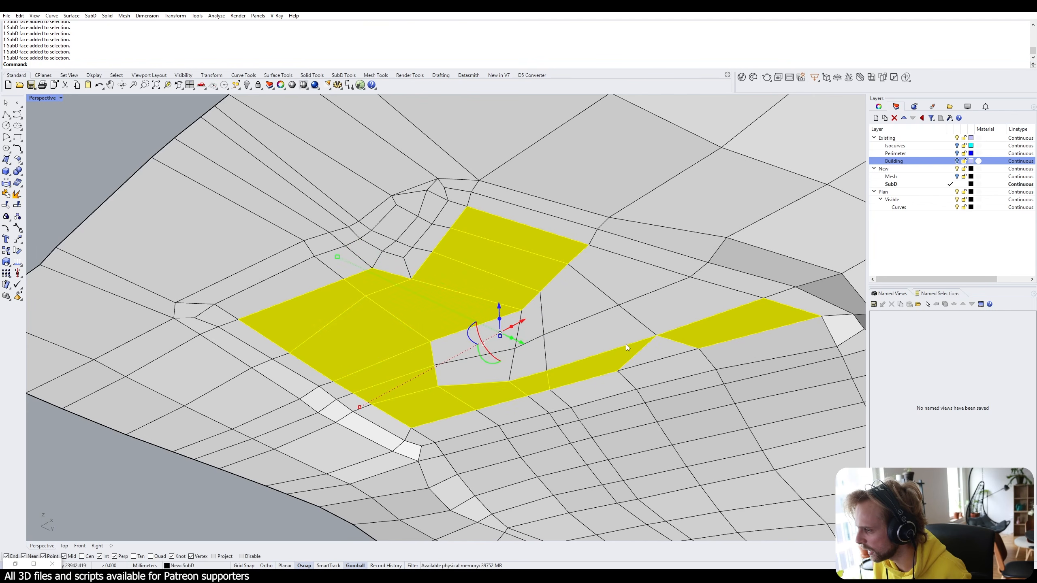
left_click(675, 308, "ctrl+shift")
left_click(604, 323, "ctrl+shift")
left_click(489, 368, "ctrl+shift")
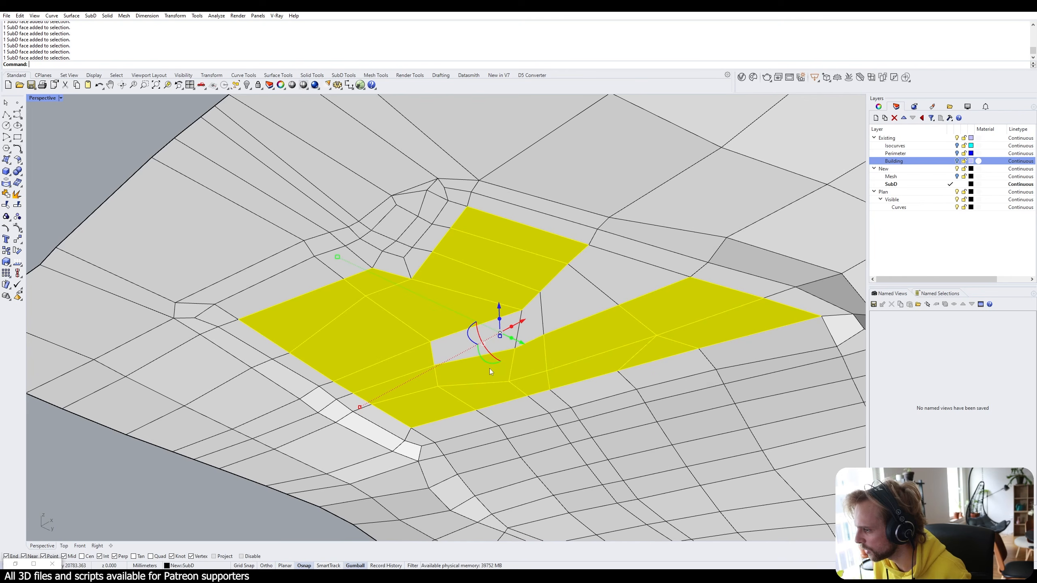
left_click(445, 348, "ctrl+shift")
left_click(537, 328, "ctrl+shift")
left_click(580, 300, "ctrl+shift")
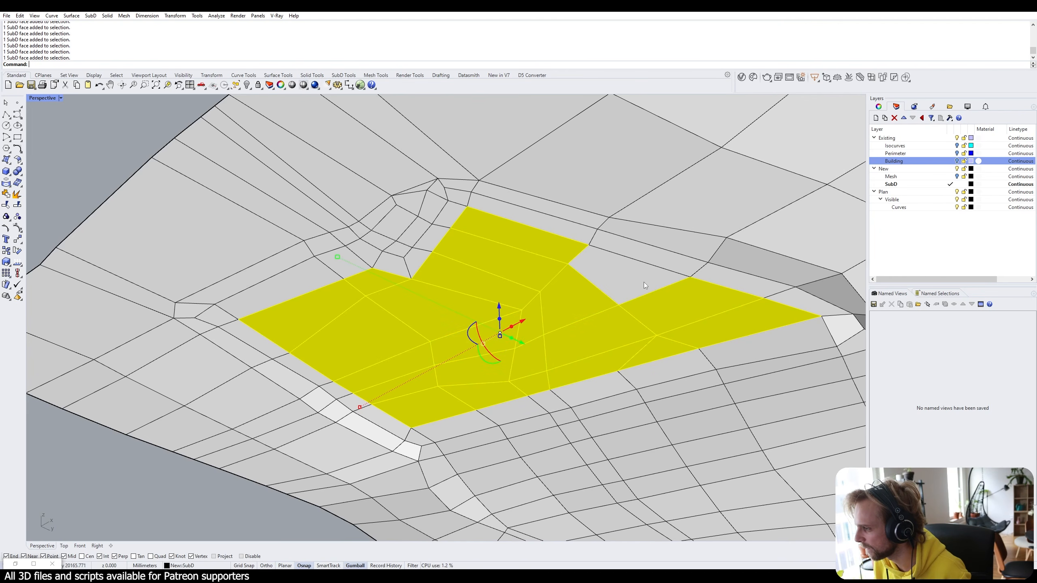
left_click(643, 282, "ctrl+shift")
Show the Building layer to check it covers the selected faces, then hide it again.
right_click_drag(608, 355, 492, 384)
scroll(492, 384, "down", 6)
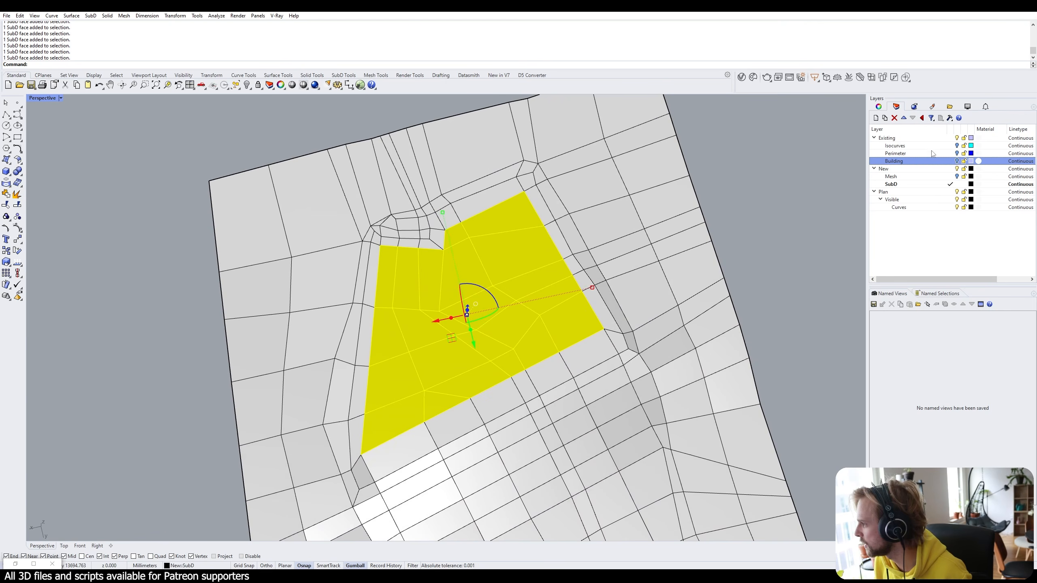
left_click(957, 161)
right_click_drag(694, 213, 689, 192)
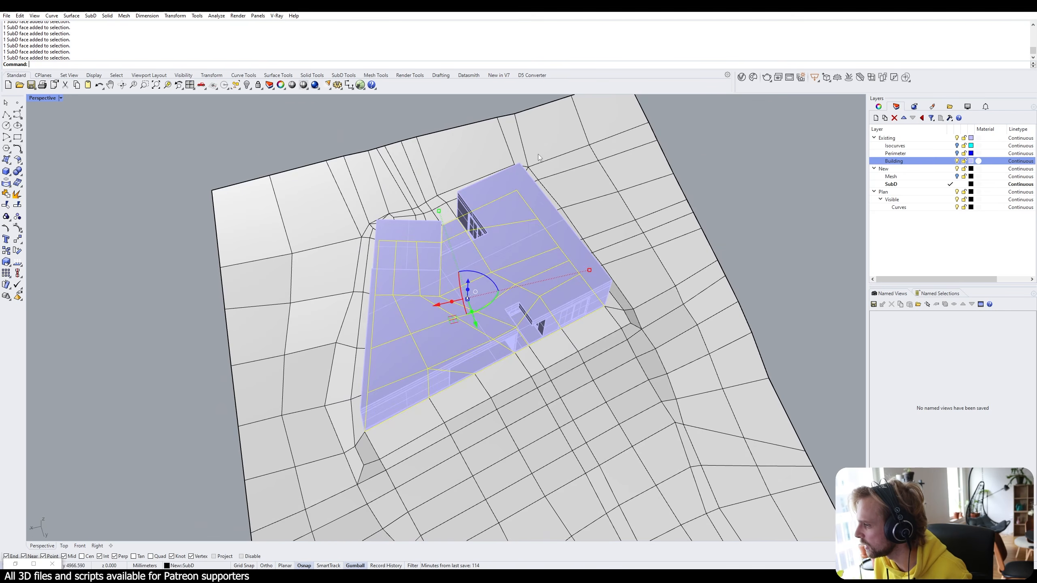
left_click(956, 161)
right_click_drag(408, 327, 375, 345)
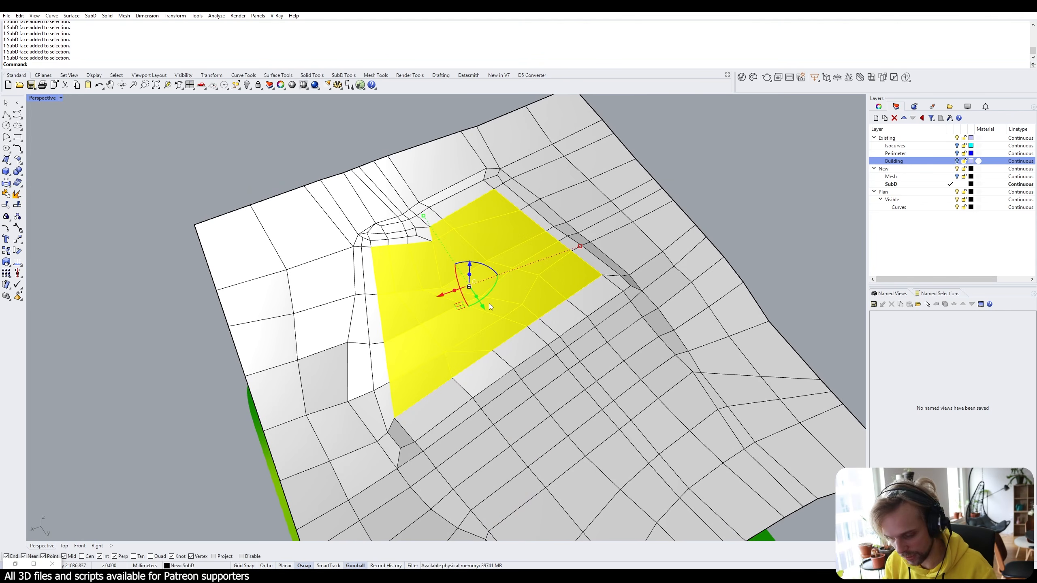
Inset the selected footprint faces by 50 in group mode.
type("Inset")
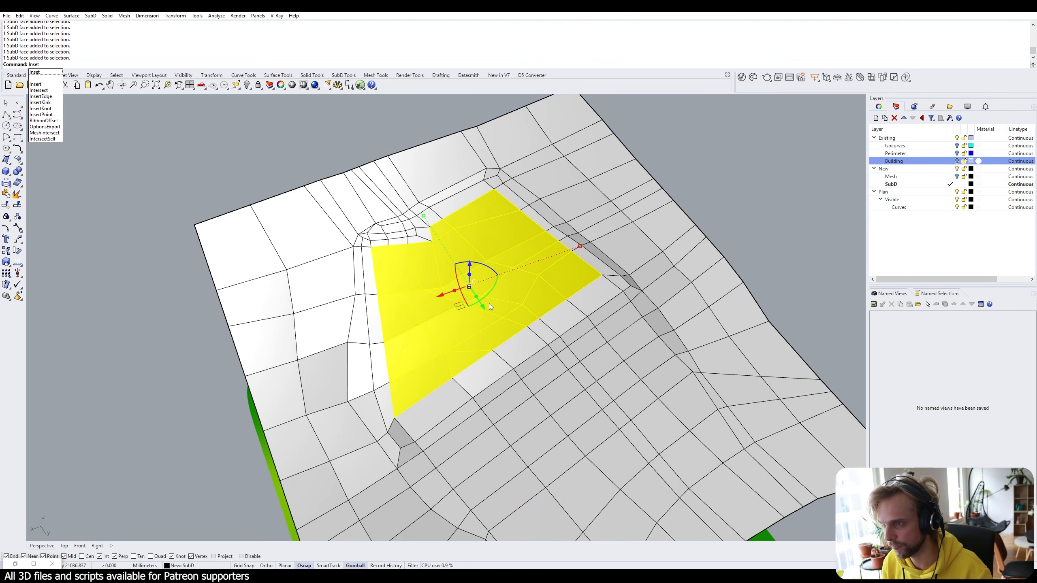
key("Return")
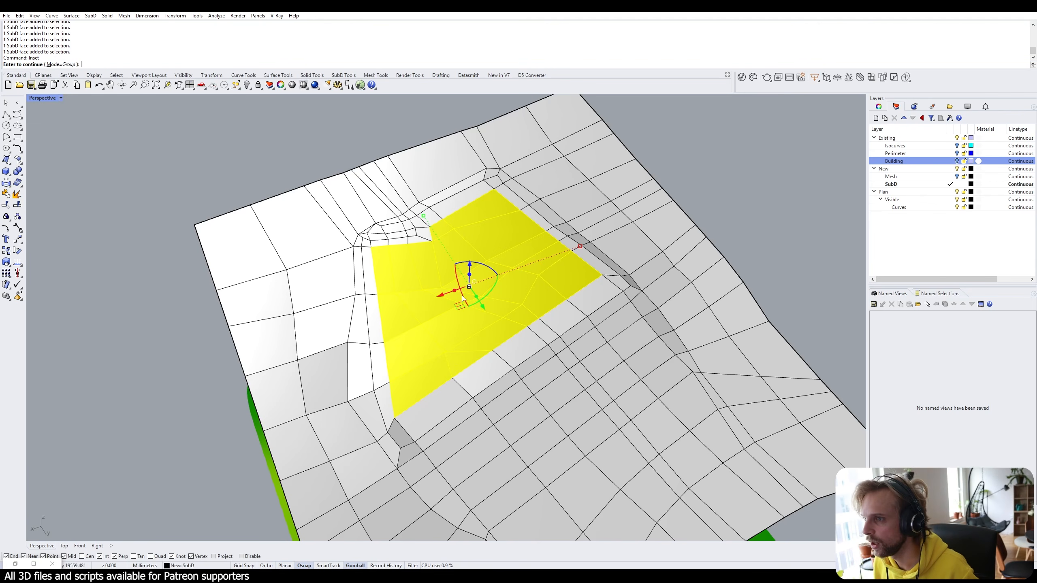
scroll(489, 307, "up", 5)
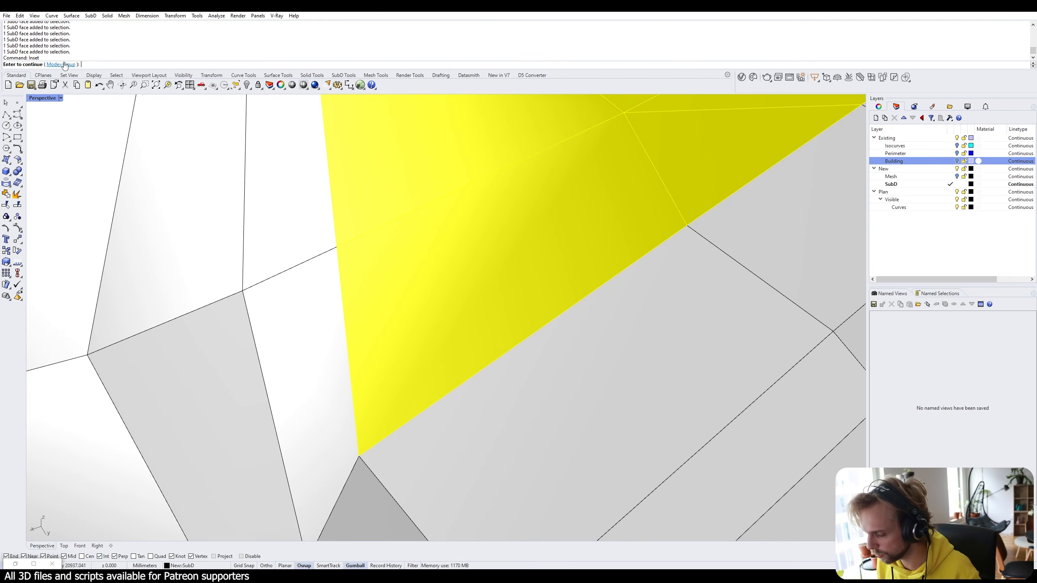
key("Return")
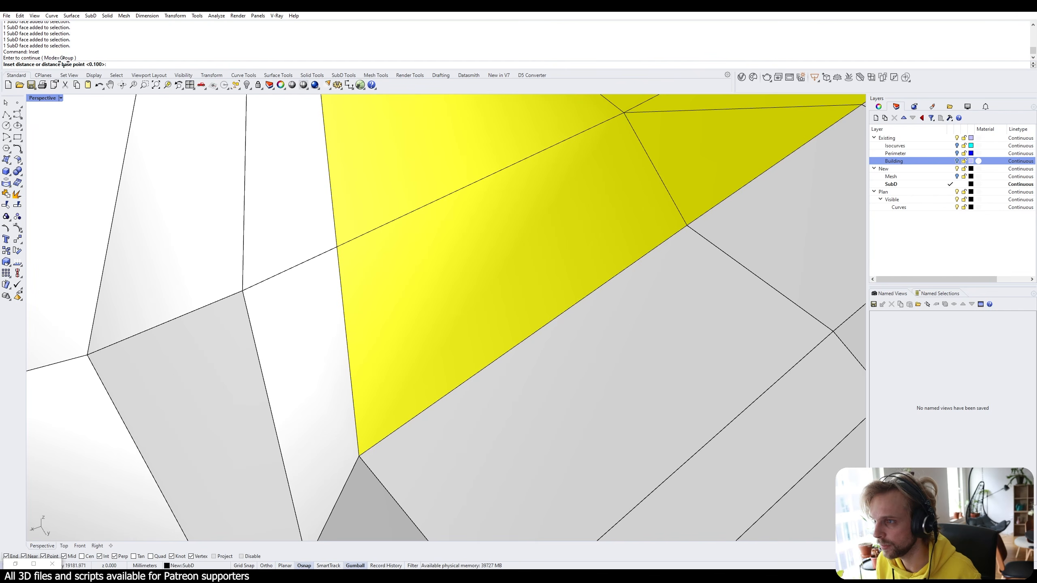
key("Return")
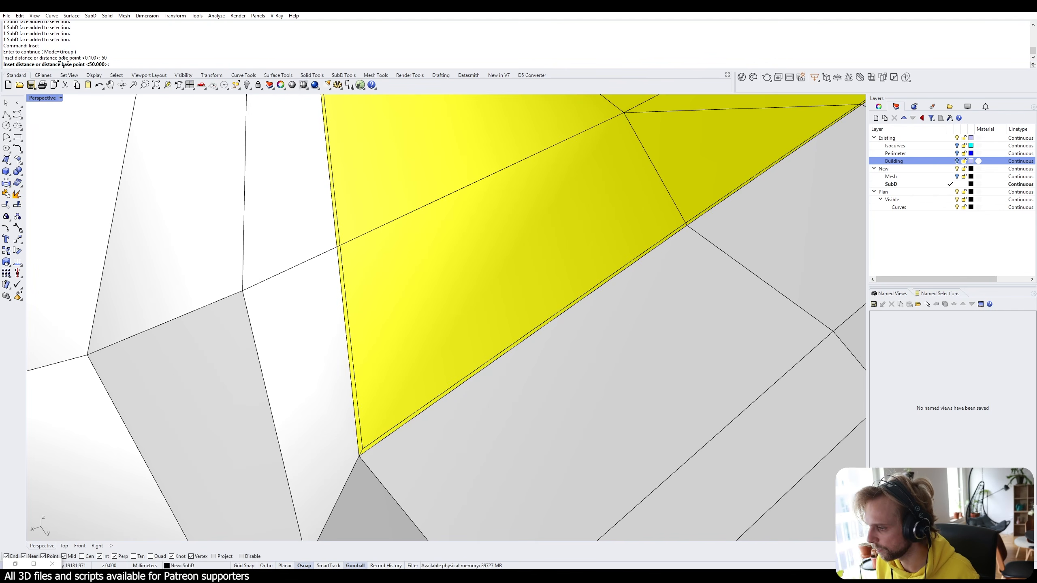
key("Return")
scroll(346, 373, "down", 4)
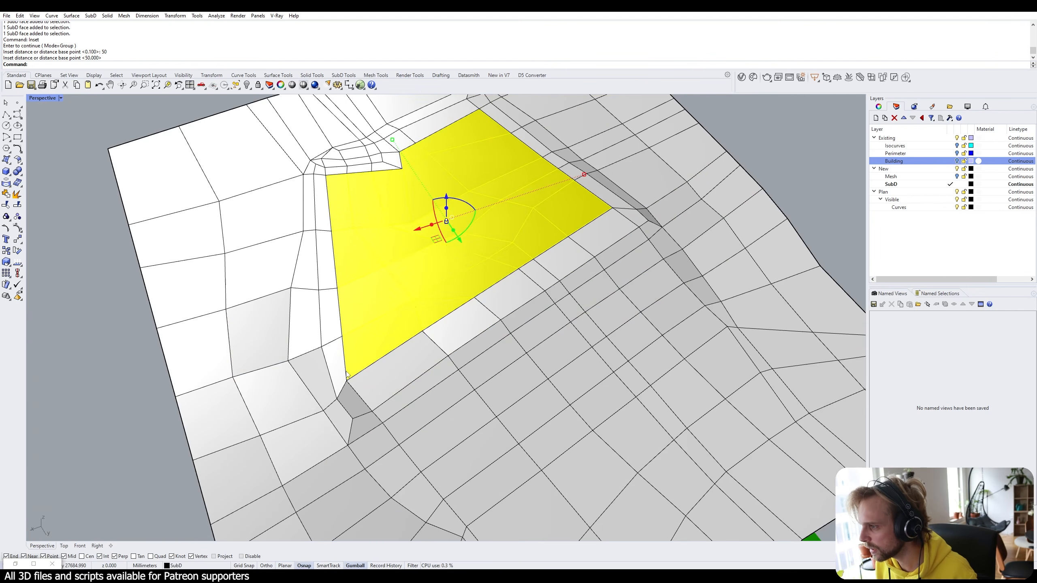
scroll(338, 201, "up", 4)
scroll(297, 193, "up", 3)
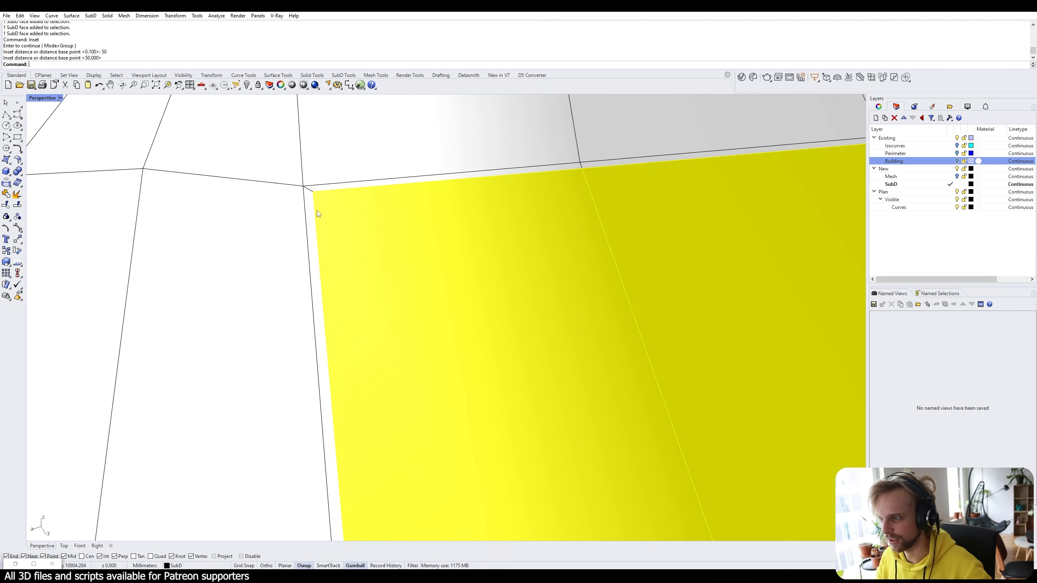
scroll(318, 214, "down", 3)
scroll(126, 266, "down", 3)
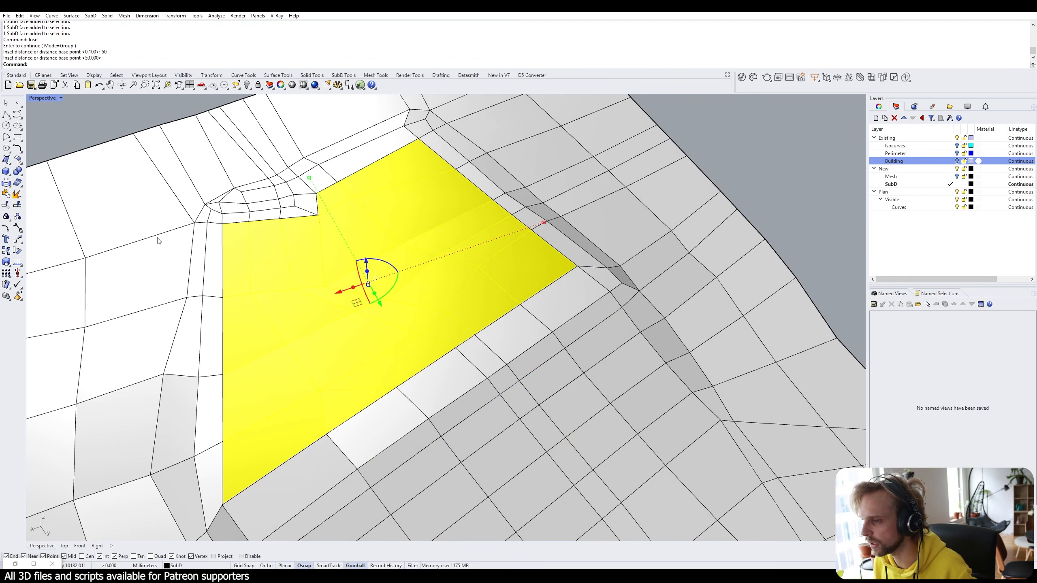
Deselect the faces and switch the terrain SubD to smooth display.
key("Escape")
scroll(236, 227, "up", 4)
scroll(236, 227, "up", 1)
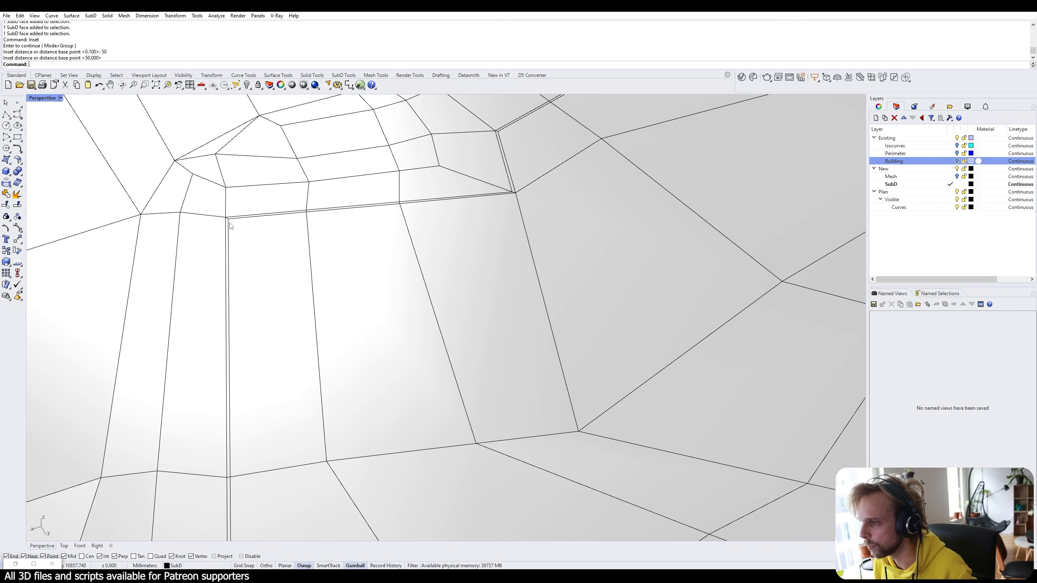
scroll(228, 351, "up", 1)
scroll(230, 355, "down", 5)
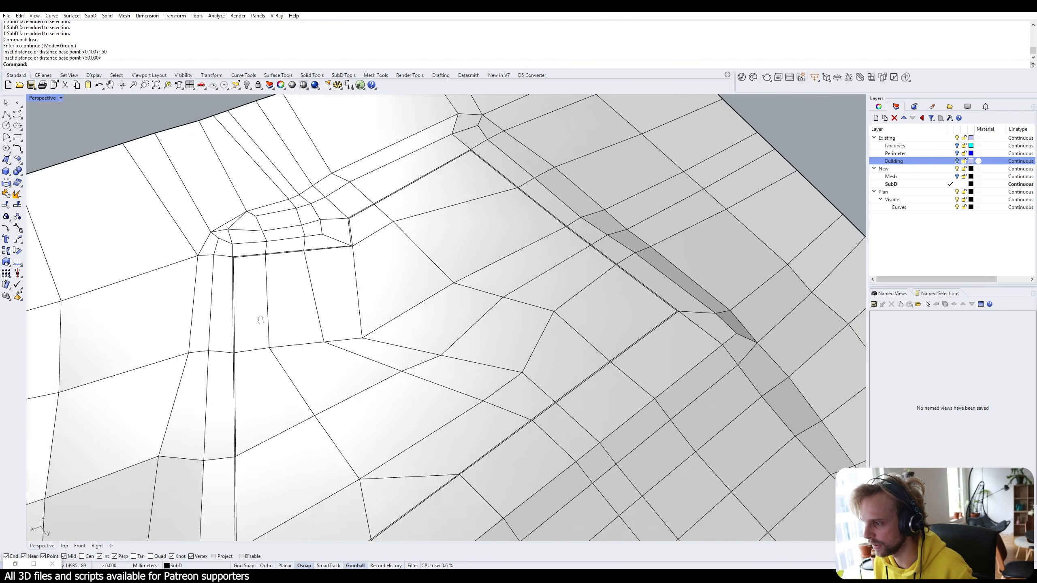
right_click_drag(259, 320, 390, 314, "shift")
key("Tab")
Zoom and orbit out to compare the smooth terrain with the slope mesh.
scroll(237, 368, "up", 3)
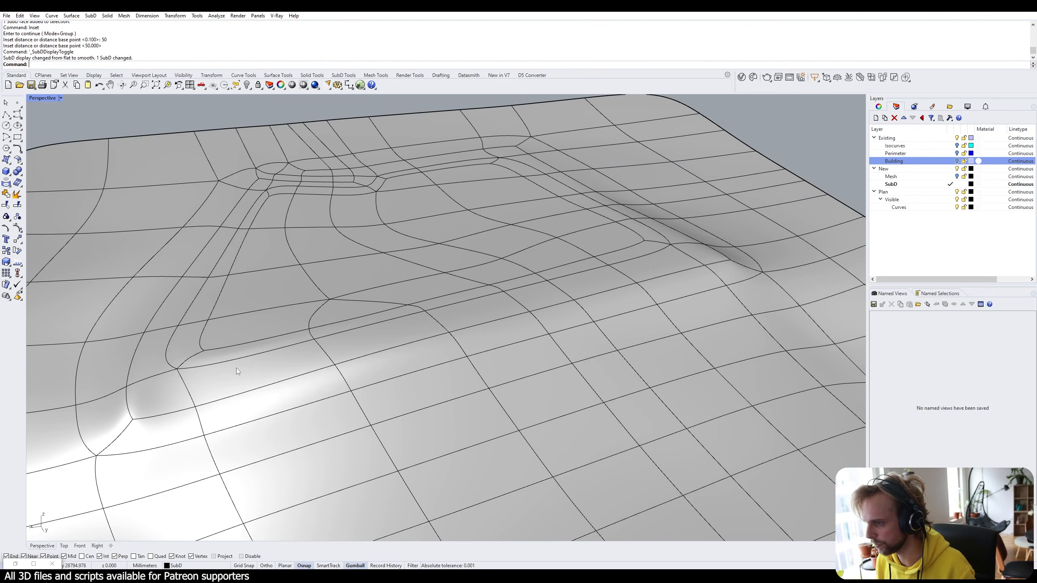
scroll(157, 366, "up", 3)
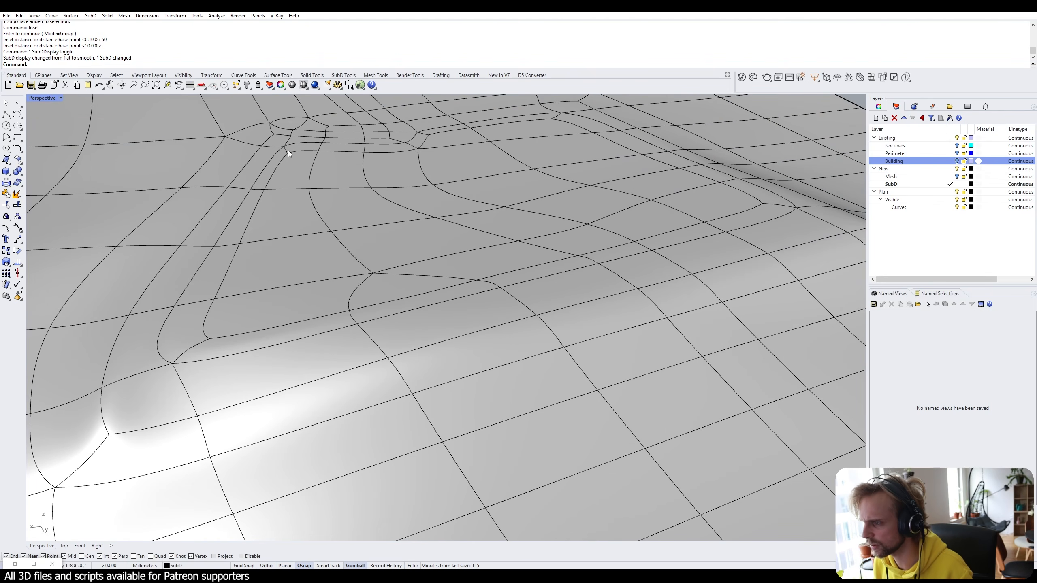
scroll(452, 188, "down", 5)
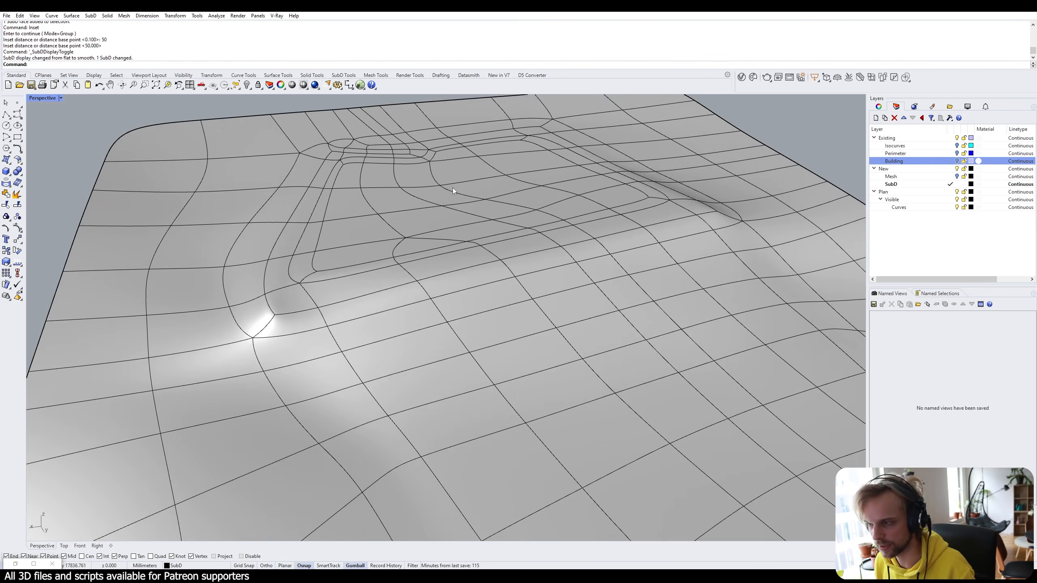
right_click_drag(452, 188, 411, 334)
scroll(457, 282, "down", 5)
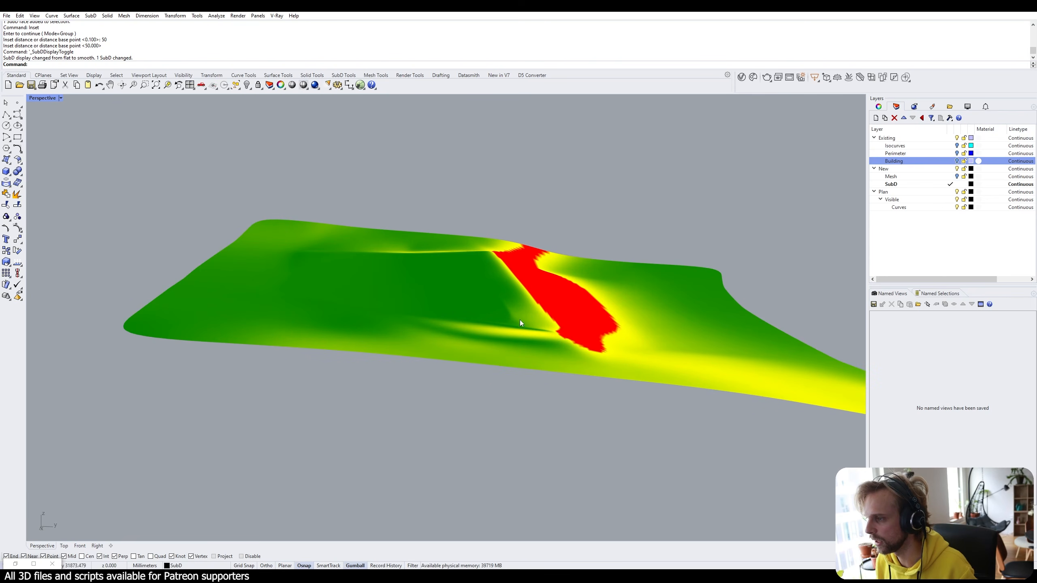
From a steep view of the pad, switch the terrain SubD back to flat display.
scroll(322, 254, "down", 9)
right_click_drag(521, 211, 435, 313)
scroll(460, 235, "up", 6)
key("Tab")
right_click_drag(463, 235, 421, 323, "shift")
scroll(367, 300, "up", 5)
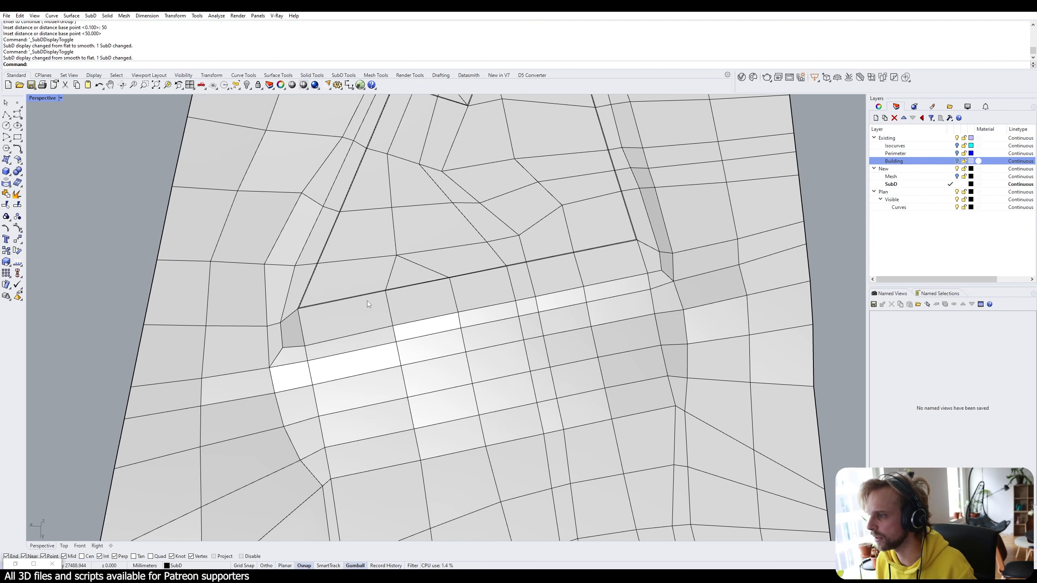
Orbit around the terrain to inspect the pad edge, slope mesh and left side.
right_click_drag(367, 300, 465, 258)
scroll(406, 276, "down", 5)
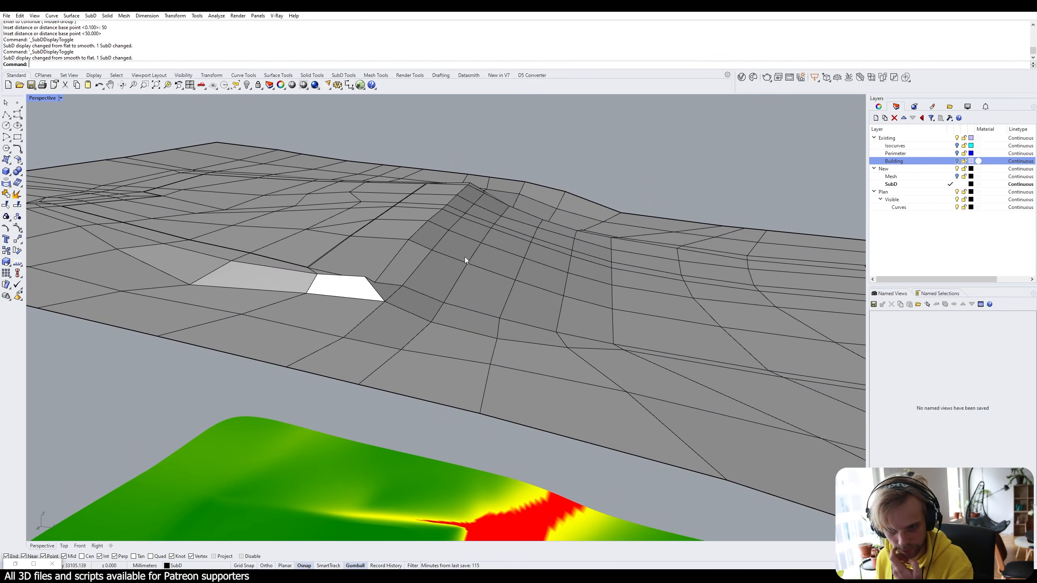
scroll(465, 259, "up", 5)
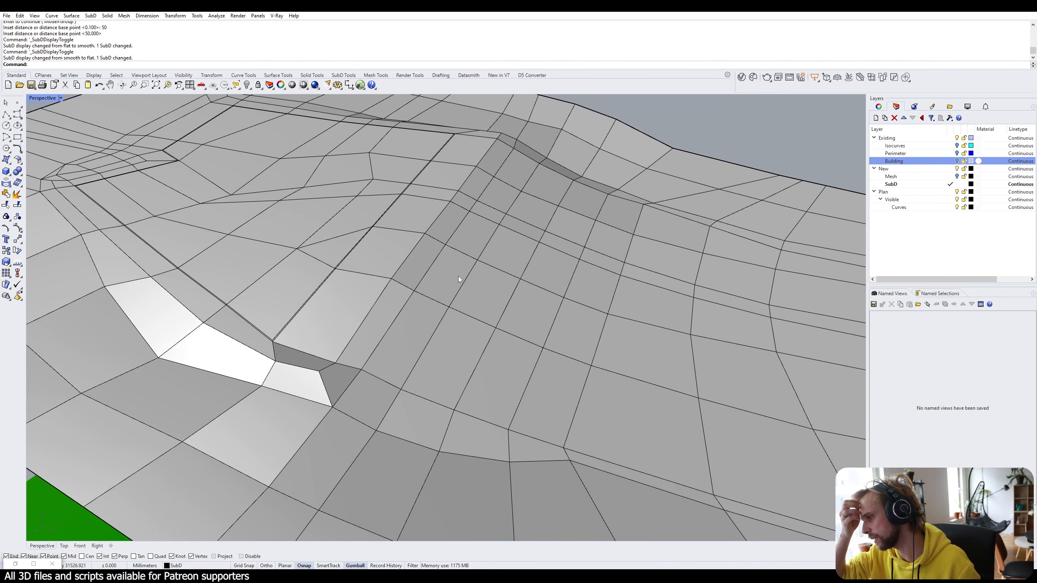
right_click_drag(499, 312, 516, 260)
scroll(339, 366, "down", 4)
scroll(516, 260, "down", 4)
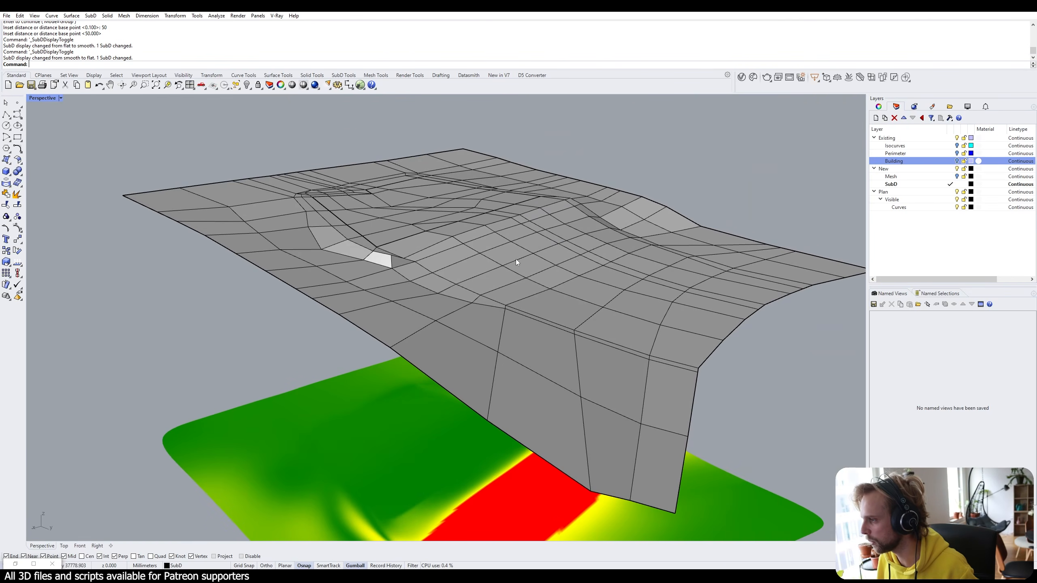
scroll(465, 279, "up", 4)
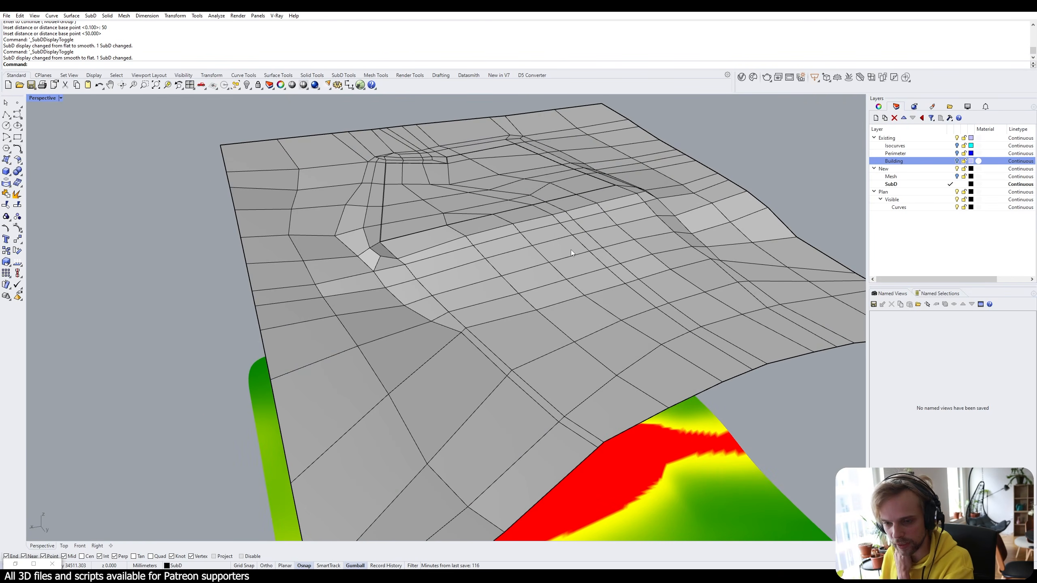
right_click_drag(570, 250, 462, 242)
right_click_drag(484, 244, 503, 286)
scroll(477, 304, "down", 7)
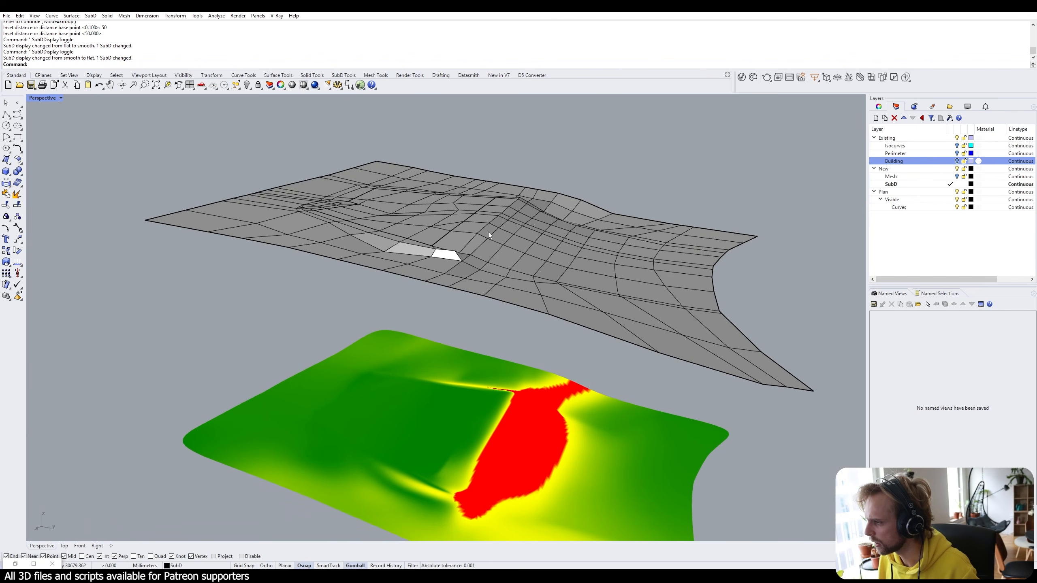
scroll(488, 232, "up", 5)
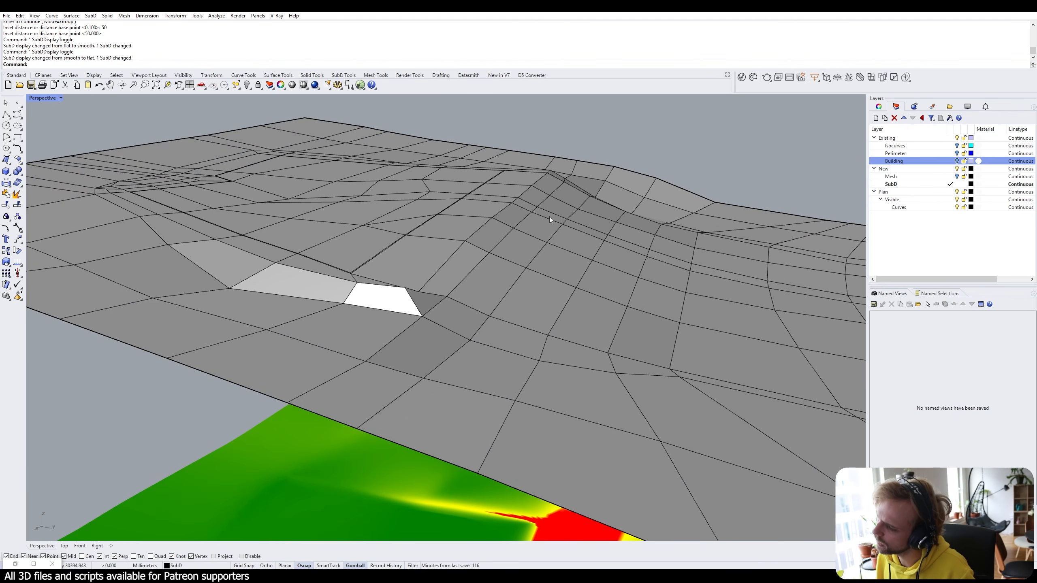
right_click_drag(549, 217, 475, 257)
scroll(425, 285, "down", 6)
Select three faces in the row just below the pad edge.
scroll(423, 286, "up", 3)
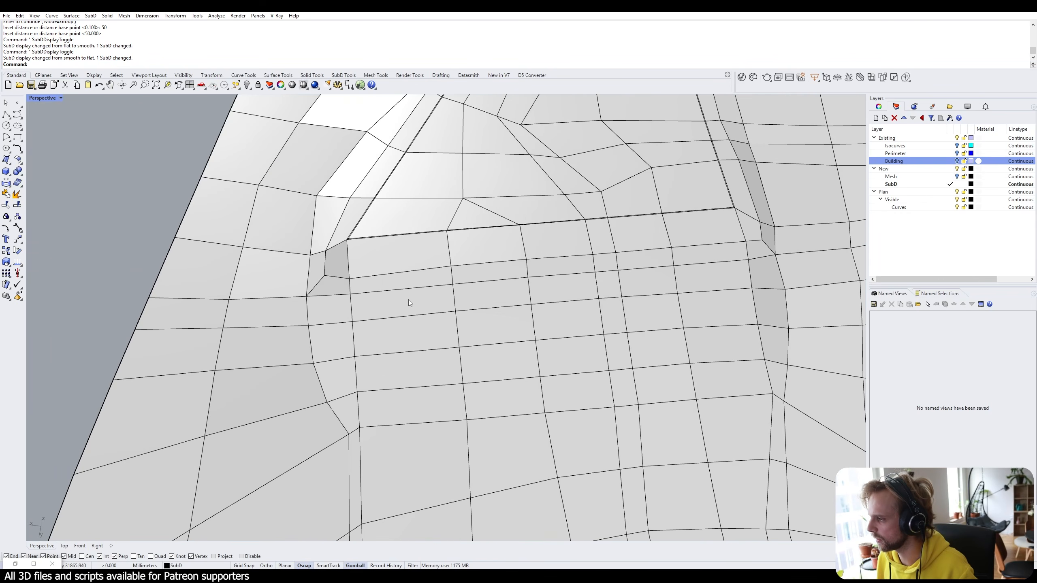
left_click(408, 302, "ctrl+shift")
left_click(495, 296, "ctrl+shift")
left_click(564, 289, "ctrl+shift")
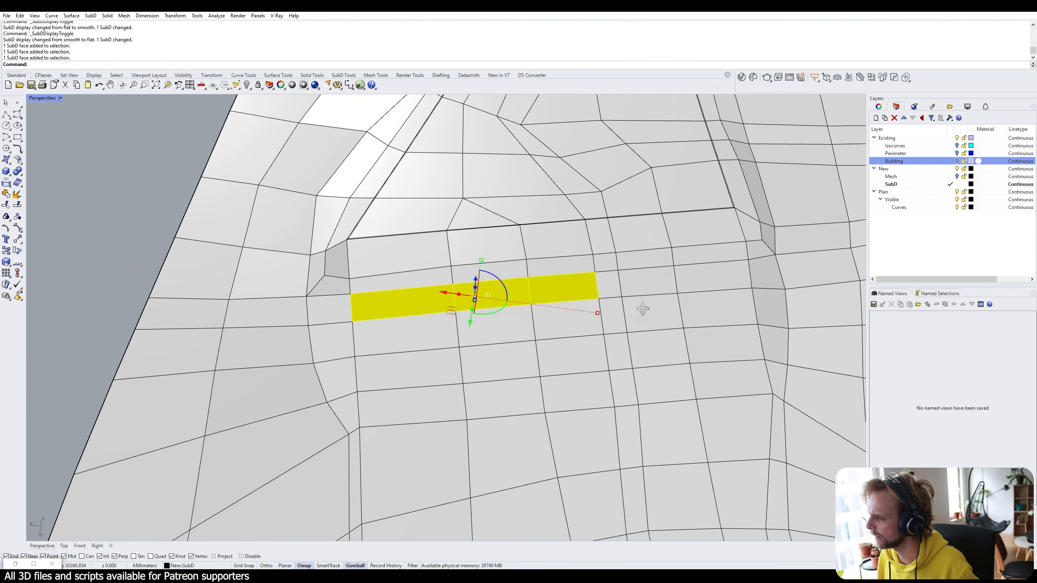
right_click_drag(648, 303, 643, 320)
Switch the selection to the three faces in the row above and review it.
left_click(131, 197)
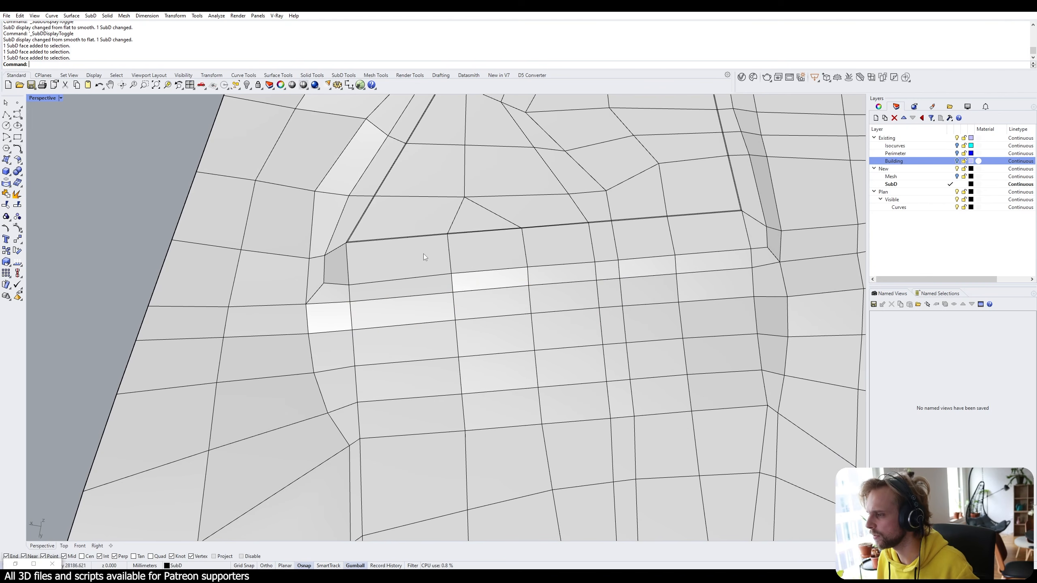
left_click(423, 255, "ctrl+shift")
left_click(494, 251, "ctrl+shift")
left_click(558, 249, "ctrl+shift")
mouse_move(469, 302)
right_mouse_down()
mouse_move(568, 217)
mouse_move(414, 241)
mouse_move(407, 299)
mouse_move(484, 311)
right_mouse_up()
scroll(414, 241, "up", 4)
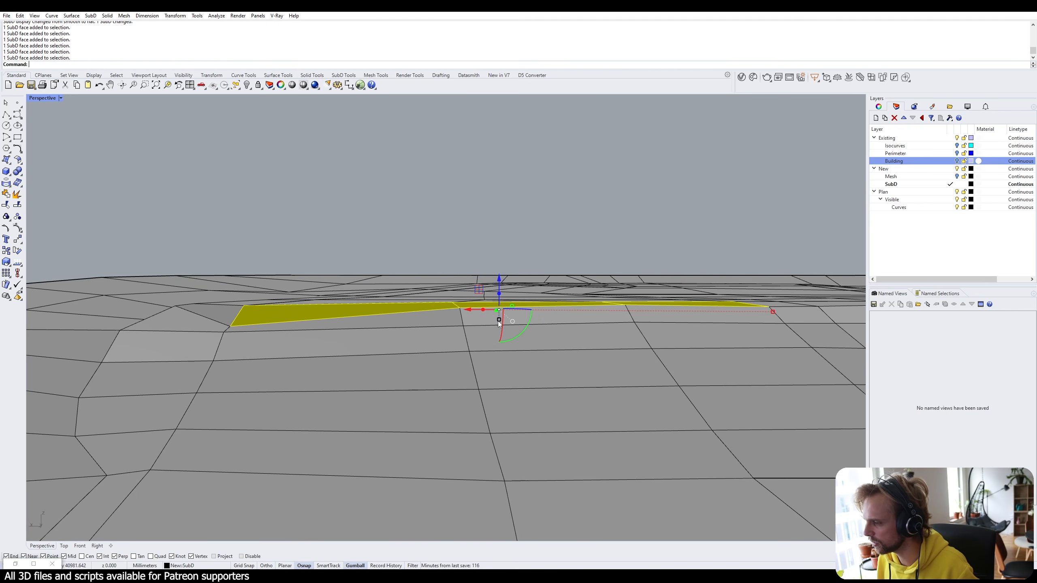
right_click_drag(313, 331, 303, 400)
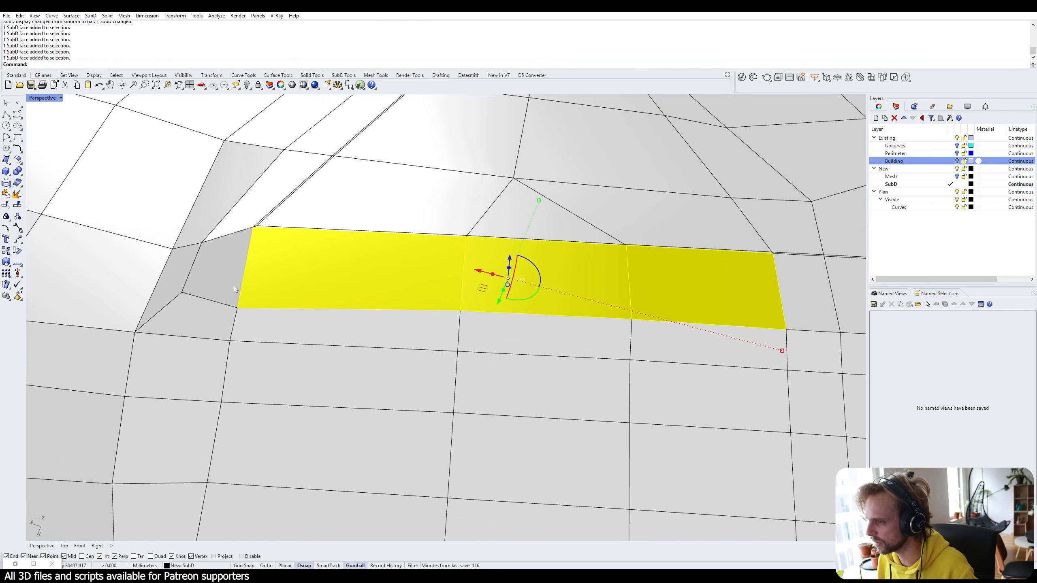
right_click_drag(226, 311, 259, 242)
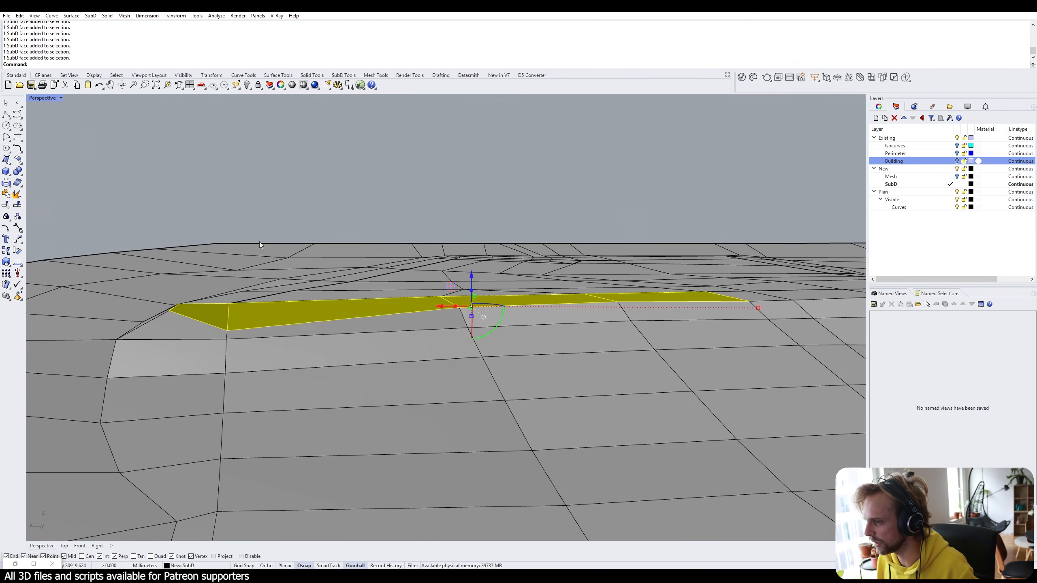
scroll(473, 339, "up", 2)
Flatten the strip with zero vertical scale and shift it vertically with the gumball.
left_click(455, 304)
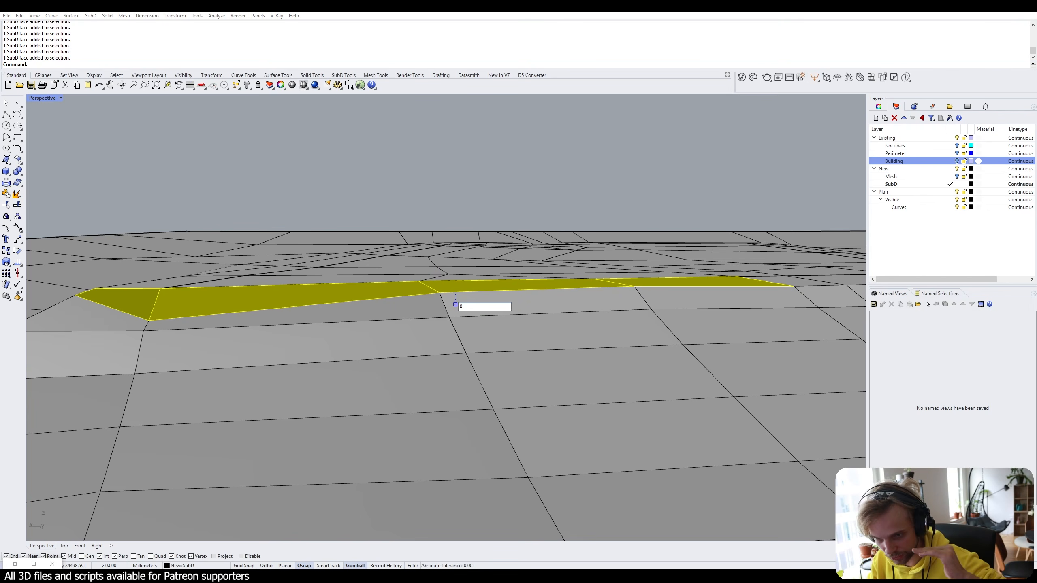
key("Return")
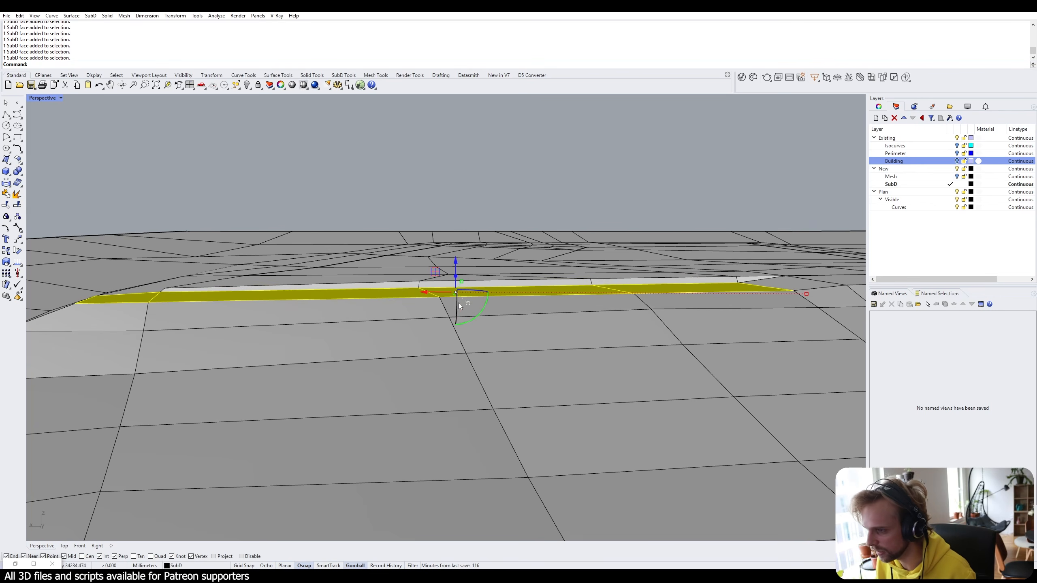
right_click_drag(459, 302, 415, 265)
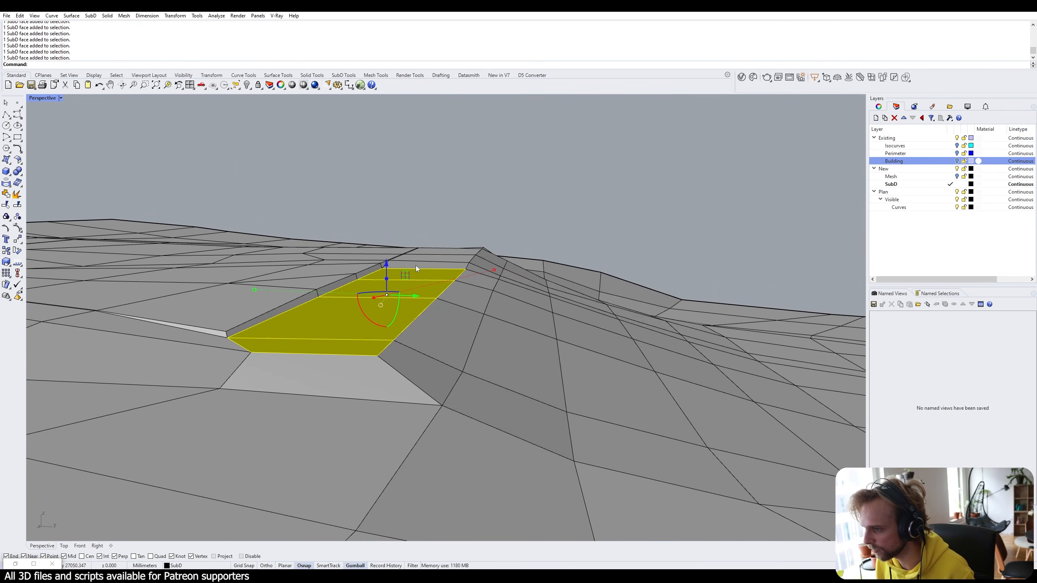
left_click_drag(390, 265, 397, 259)
right_click_drag(425, 261, 345, 317)
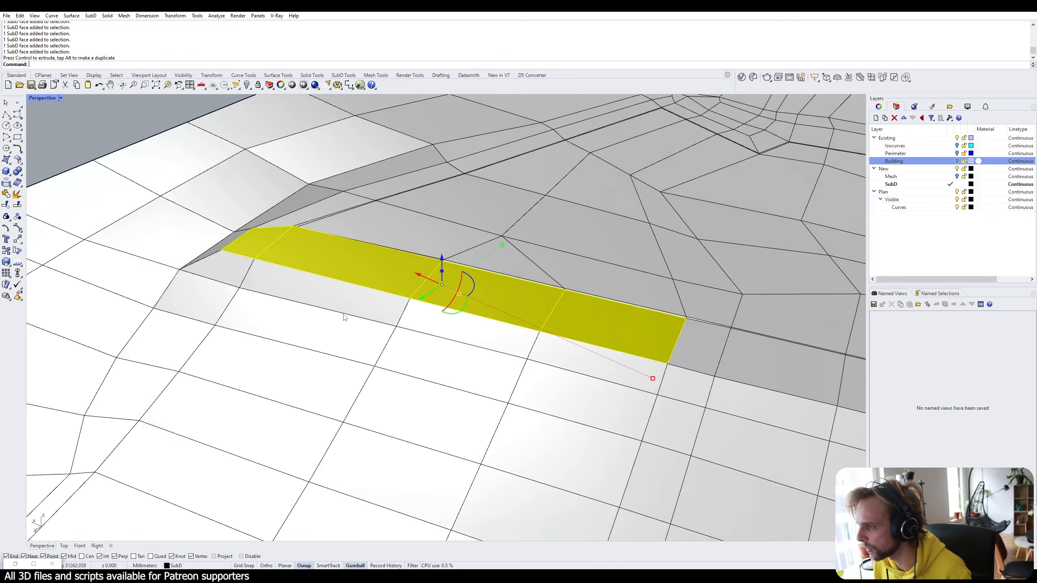
scroll(345, 318, "down", 6)
Deselect and toggle between smooth and flat SubD display to check the result.
left_click(104, 185)
key("Tab")
right_click_drag(547, 343, 489, 273)
scroll(444, 295, "up", 4)
key("Tab")
key("Tab")
key("Tab")
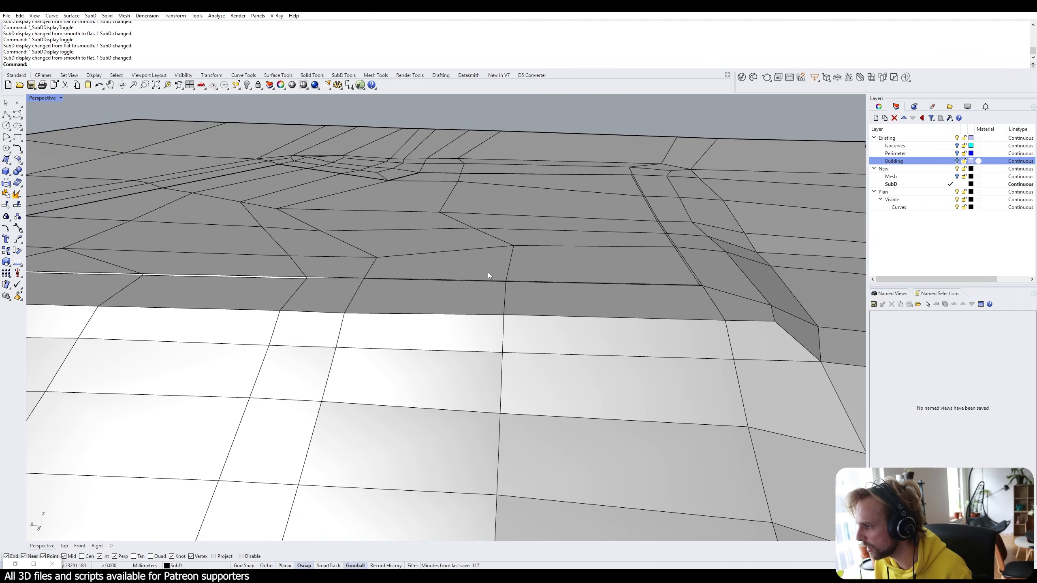
Flatten three wall-strip faces to a vertical scale of 0.
left_click(485, 294, "ctrl+shift")
left_click(600, 296, "ctrl+shift")
left_click(753, 301, "ctrl+shift")
right_click_drag(794, 324, 507, 290)
left_click(496, 271)
type("0")
key("Return")
key("Escape")
Select two faces beside the pad edge for scaling, then cancel and orbit to the ridge.
left_click(557, 284, "ctrl+shift")
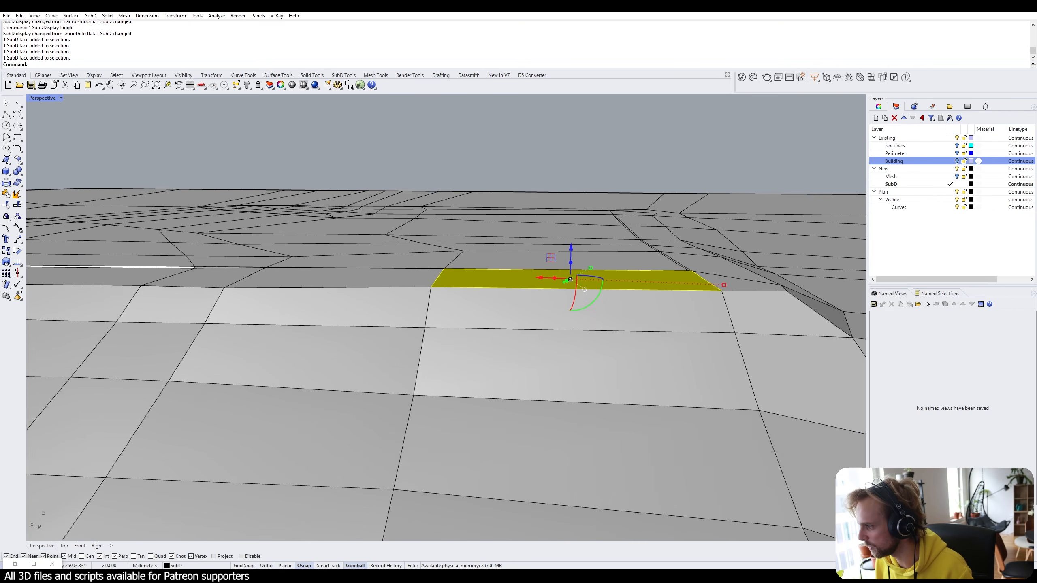
left_click(389, 281, "ctrl+shift")
left_click(473, 282)
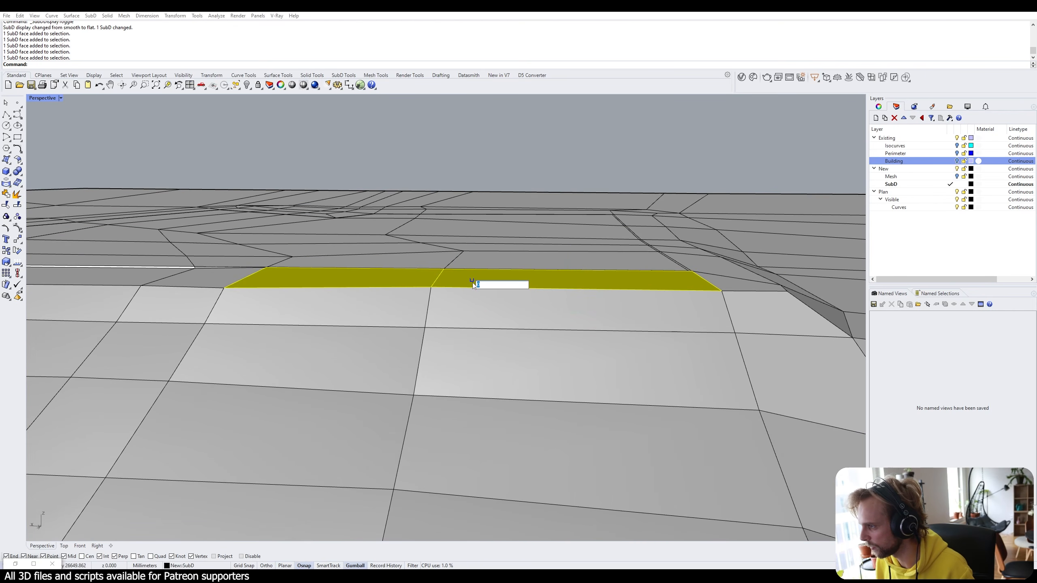
key("Escape")
key("Escape")
right_click_drag(472, 282, 555, 252)
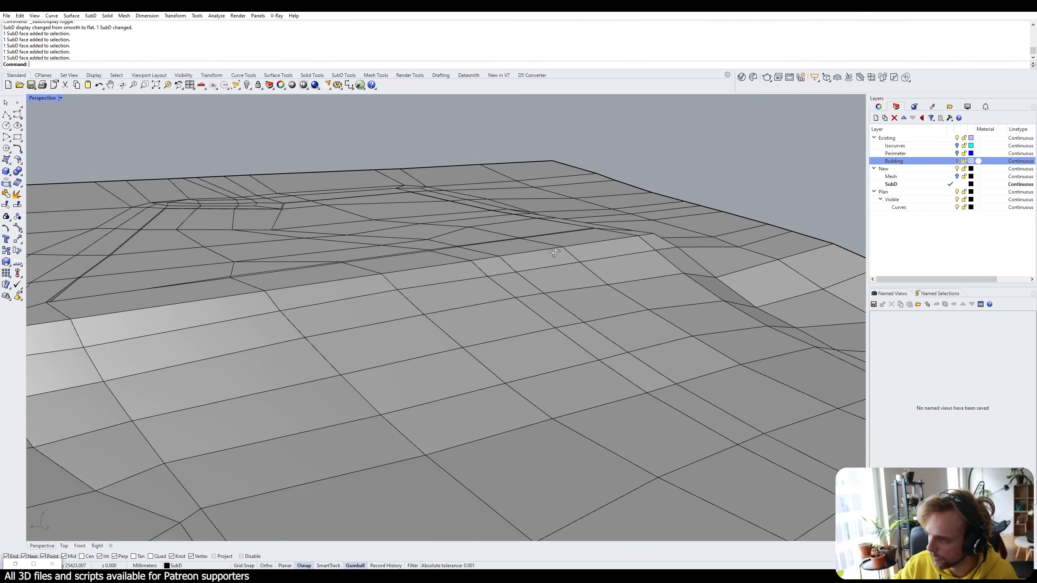
right_click_drag(234, 326, 405, 361)
Select three slope faces along the strip and flatten them to a vertical scale of 0.
left_click(406, 364, "ctrl+shift")
left_click(410, 310, "ctrl+shift")
left_click(425, 277, "ctrl+shift")
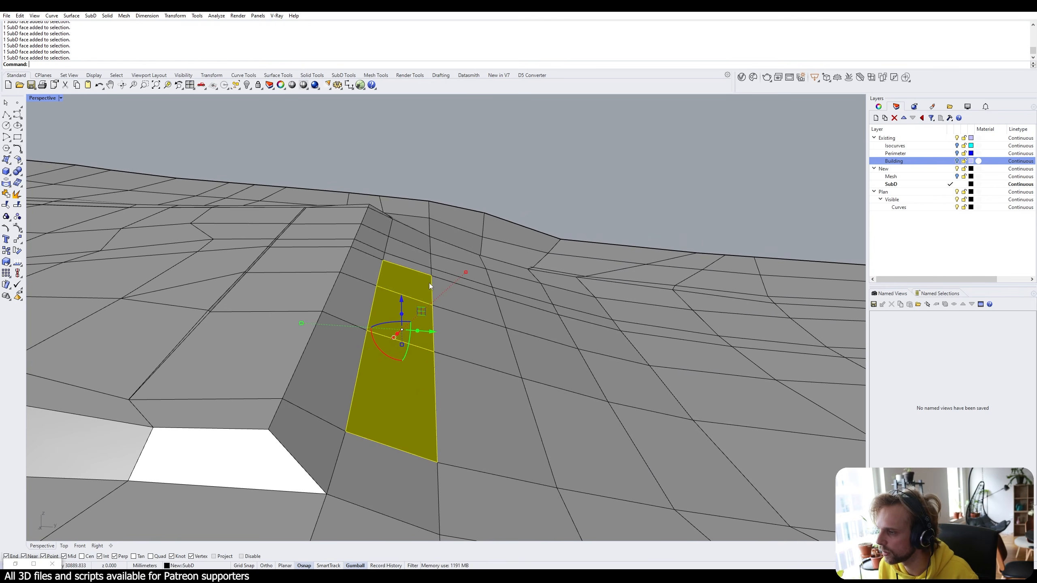
right_click_drag(430, 283, 281, 382)
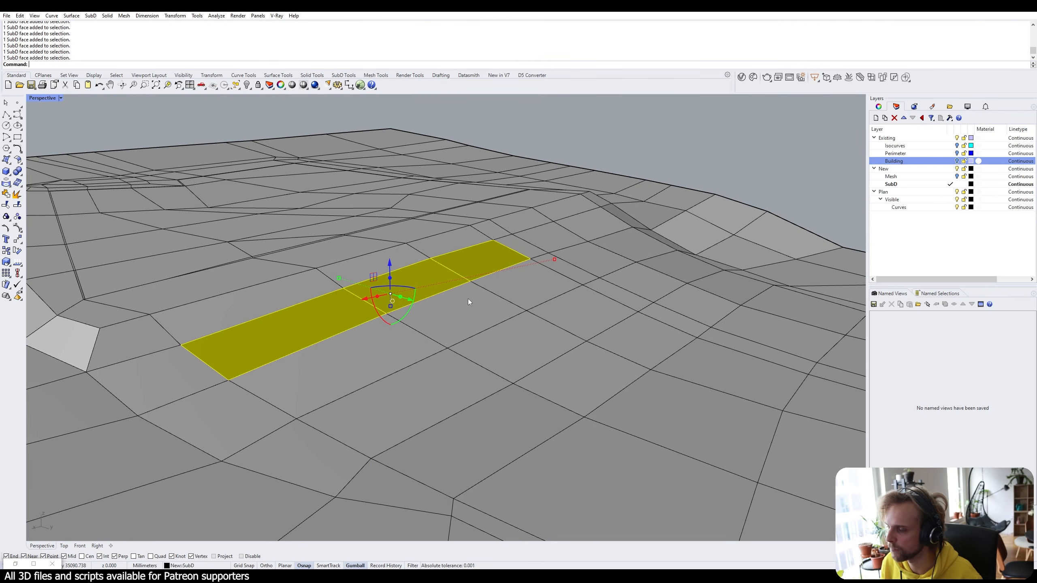
right_click_drag(468, 298, 528, 289)
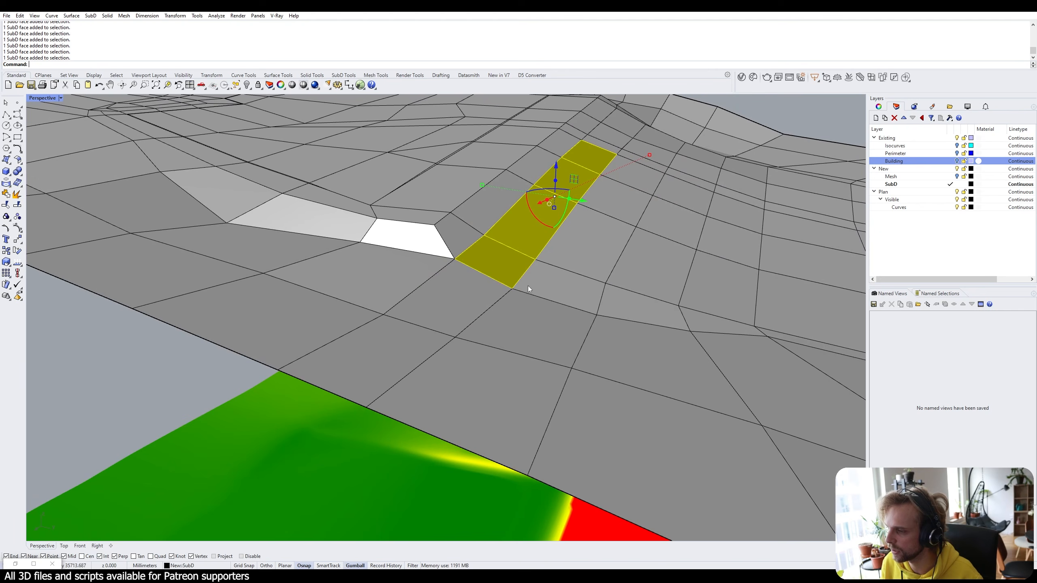
right_click_drag(457, 276, 605, 221)
left_click(597, 229)
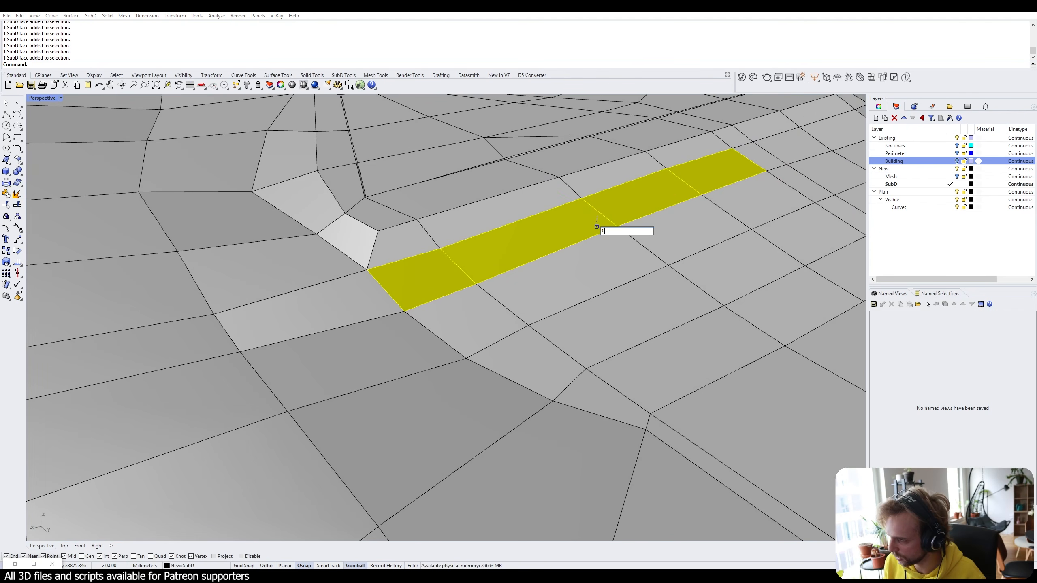
type("0")
key("Return")
Orbit over the flattened strip to compare it with the slope analysis mesh.
right_click_drag(566, 282, 651, 216)
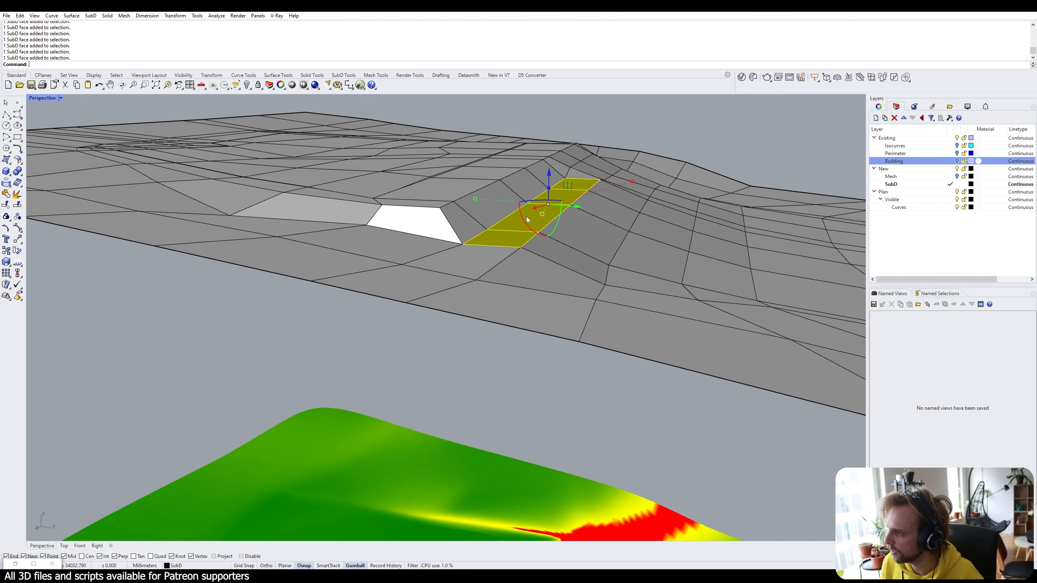
right_click_drag(570, 201, 569, 444)
scroll(548, 436, "up", 2)
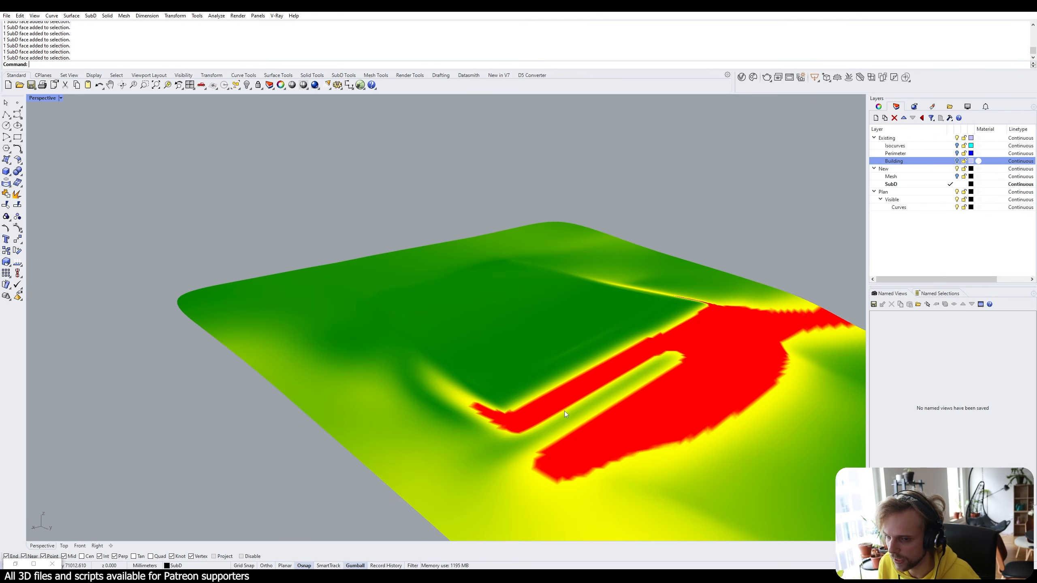
Orbit above the slope mesh, pick three faces along the strip, then clear that selection.
scroll(579, 372, "down", 3)
scroll(593, 363, "up", 6)
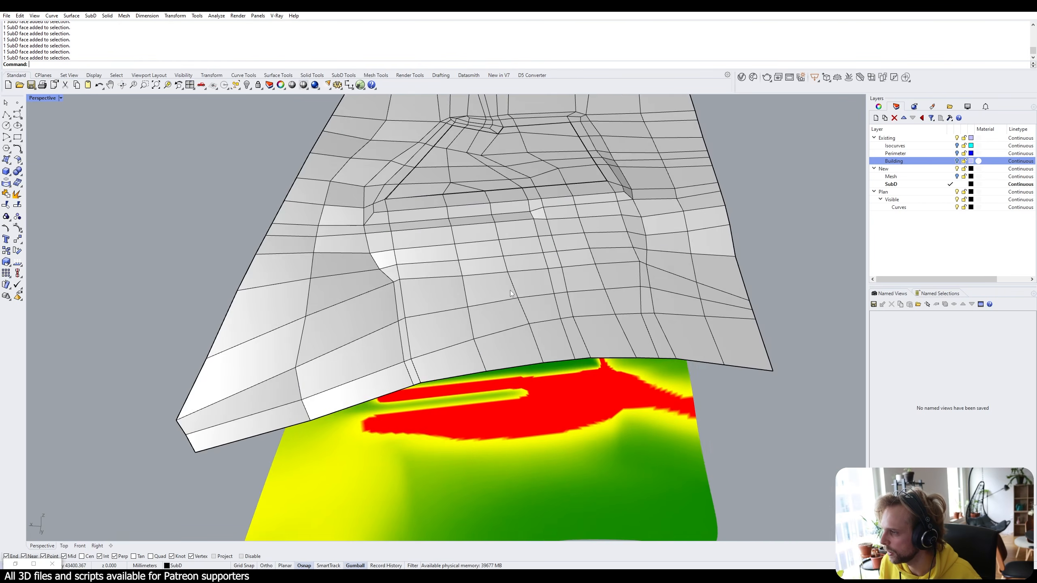
right_click_drag(510, 294, 603, 281)
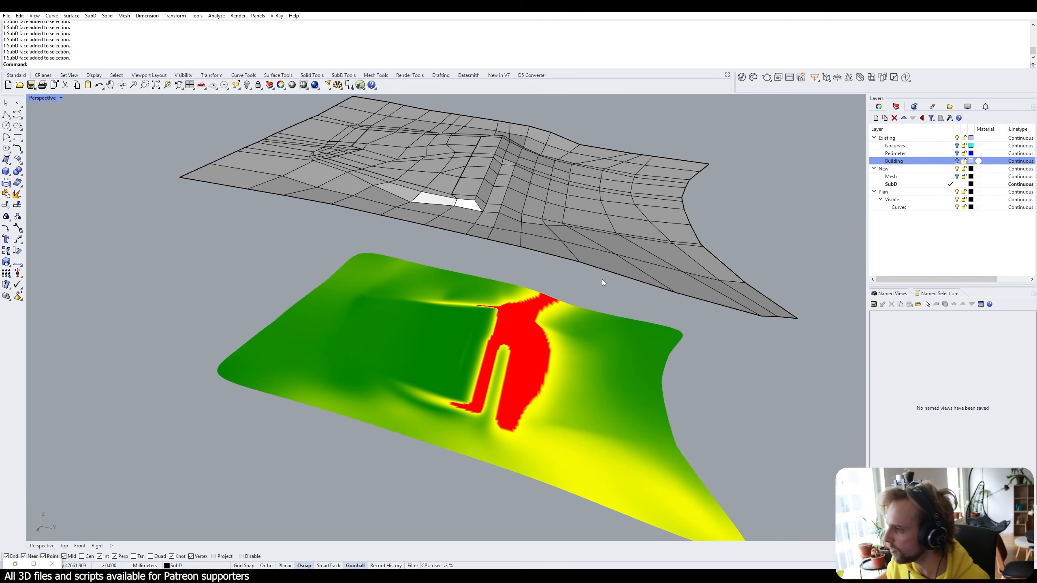
right_click_drag(562, 261, 541, 216)
scroll(541, 217, "up", 8)
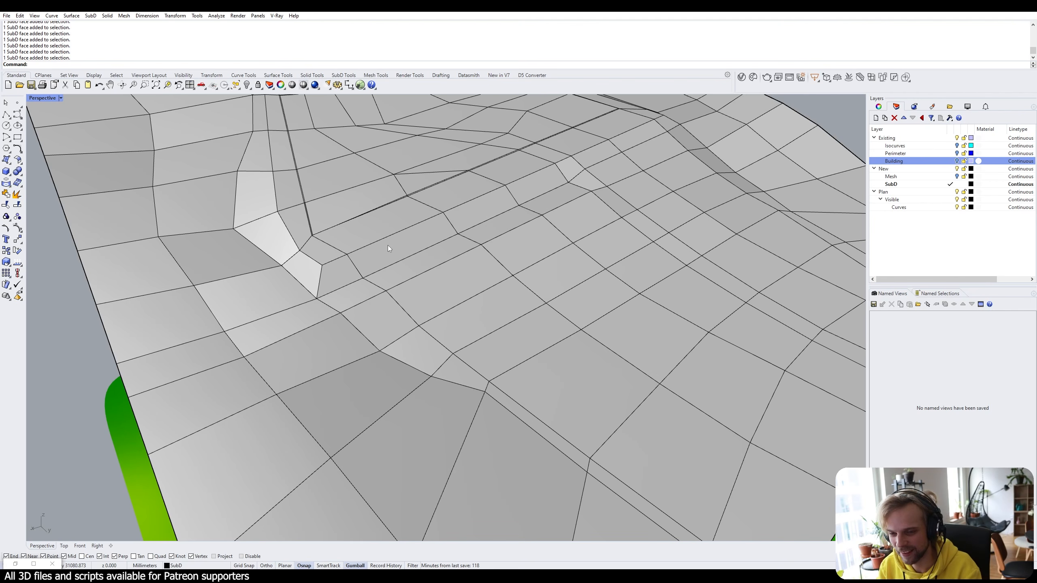
scroll(387, 248, "down", 8)
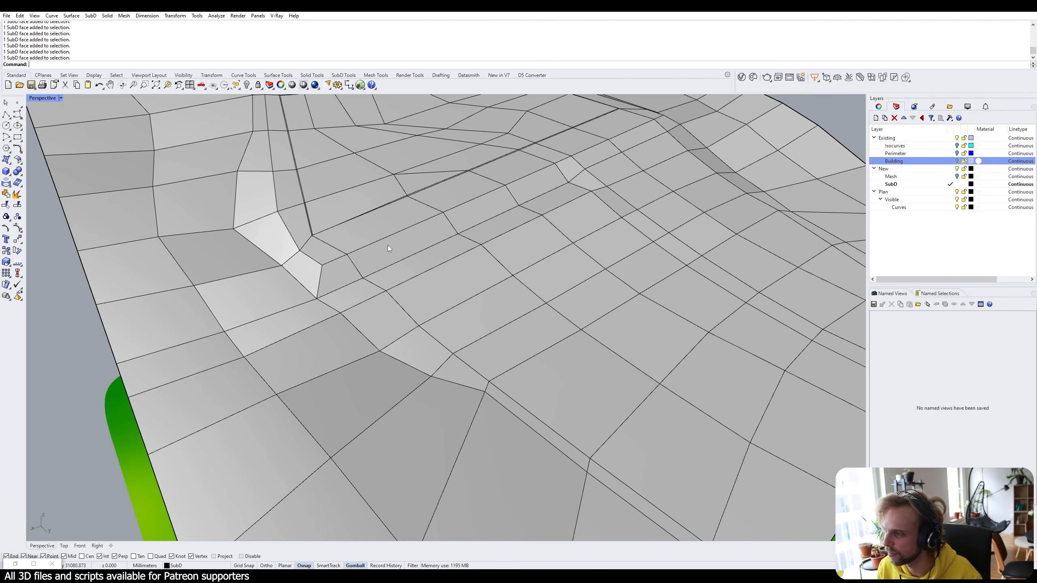
scroll(438, 198, "up", 8)
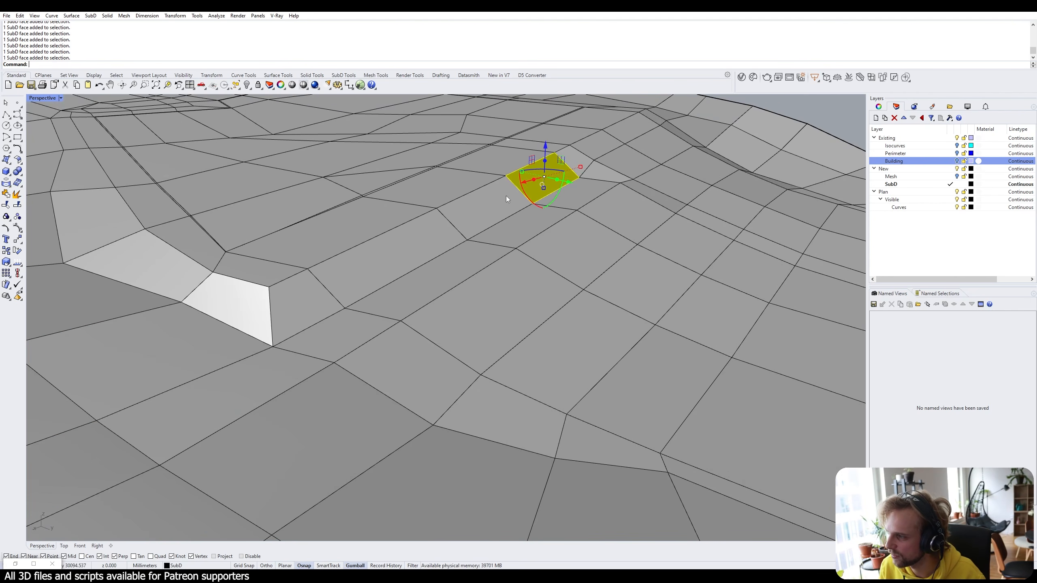
left_click(470, 221, "ctrl+shift")
left_click(392, 263, "ctrl+shift")
left_click(305, 305, "ctrl+shift")
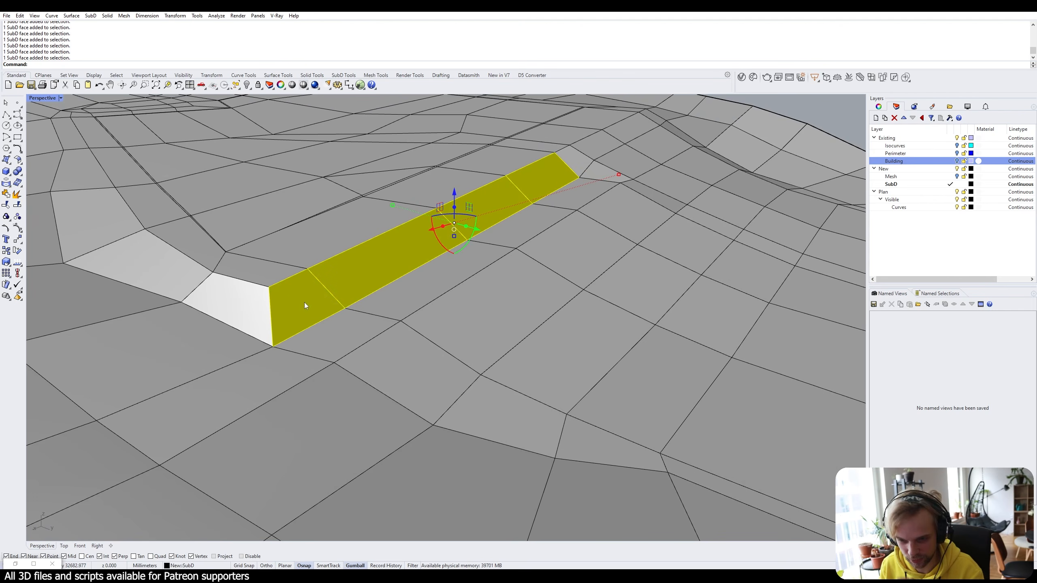
right_click_drag(305, 302, 599, 261)
left_click(377, 285)
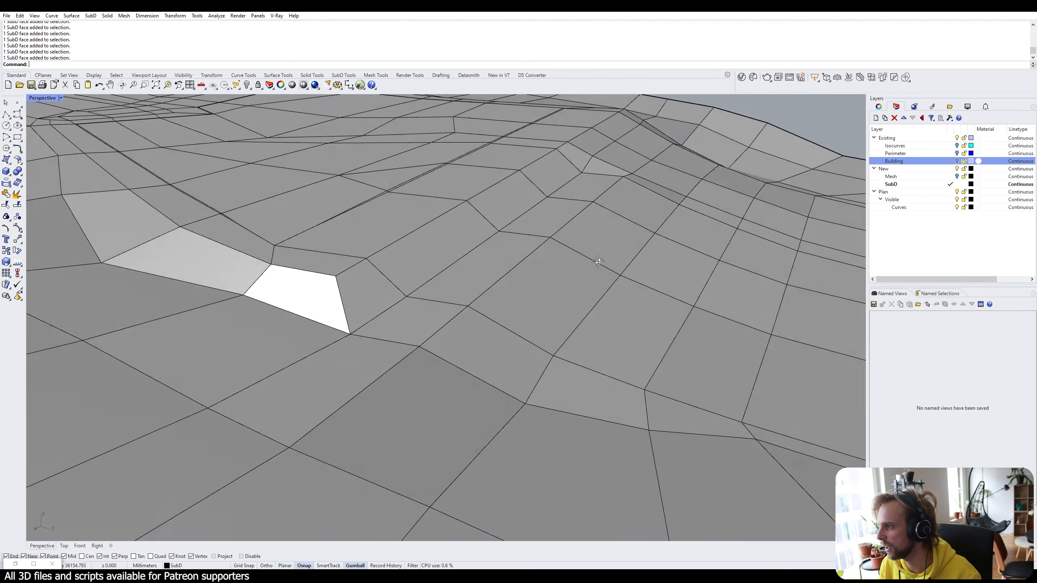
scroll(599, 261, "down", 8)
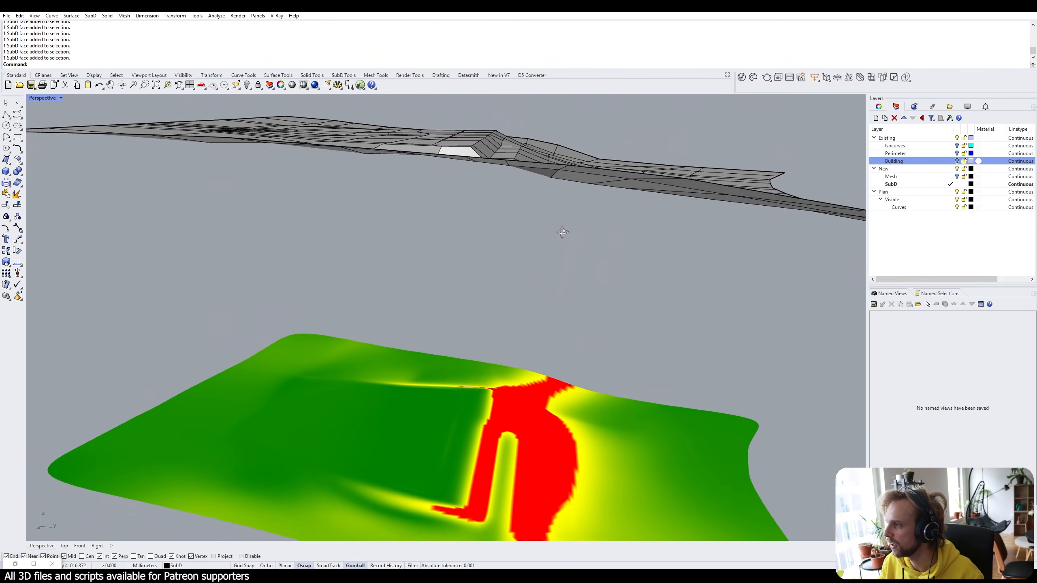
scroll(562, 232, "up", 8)
Flatten two adjacent terrain-strip faces with a zero Z scale and undo an accidental sideways nudge.
left_click(515, 229, "ctrl+shift")
left_click(588, 176, "ctrl+shift")
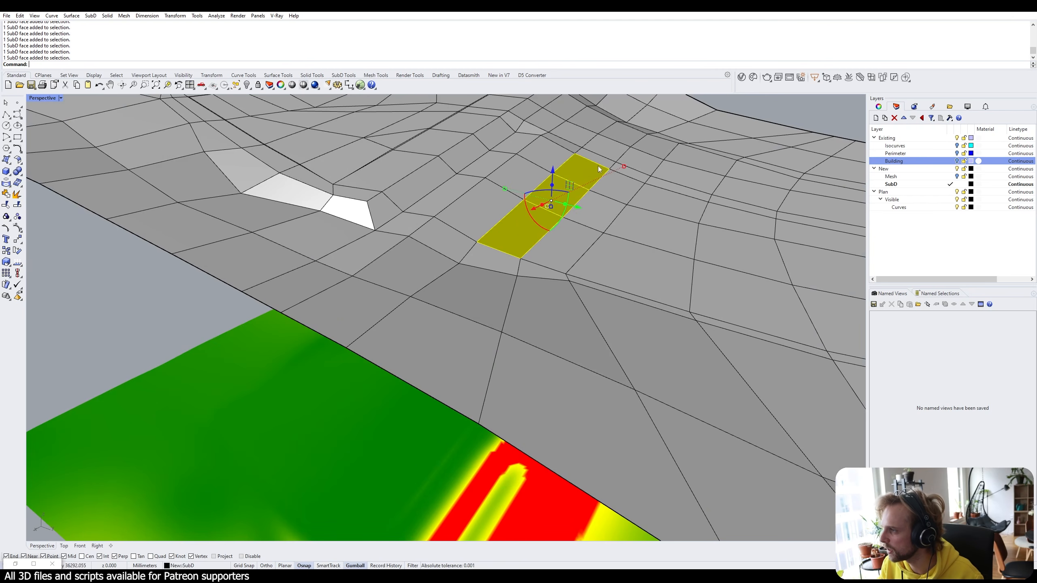
scroll(598, 168, "down", 2)
left_click(561, 193)
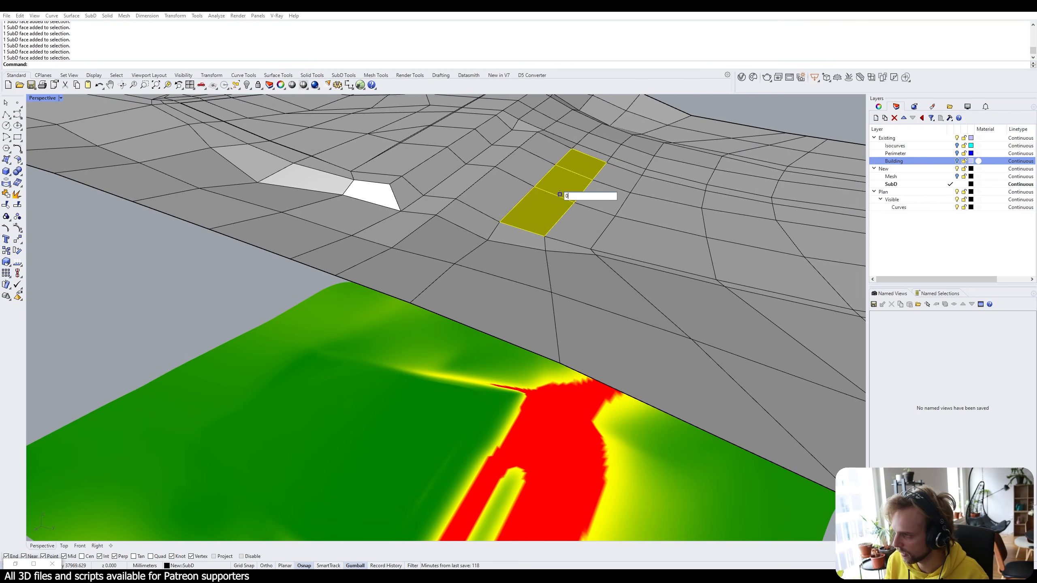
key("Return")
right_click_drag(567, 200, 592, 182)
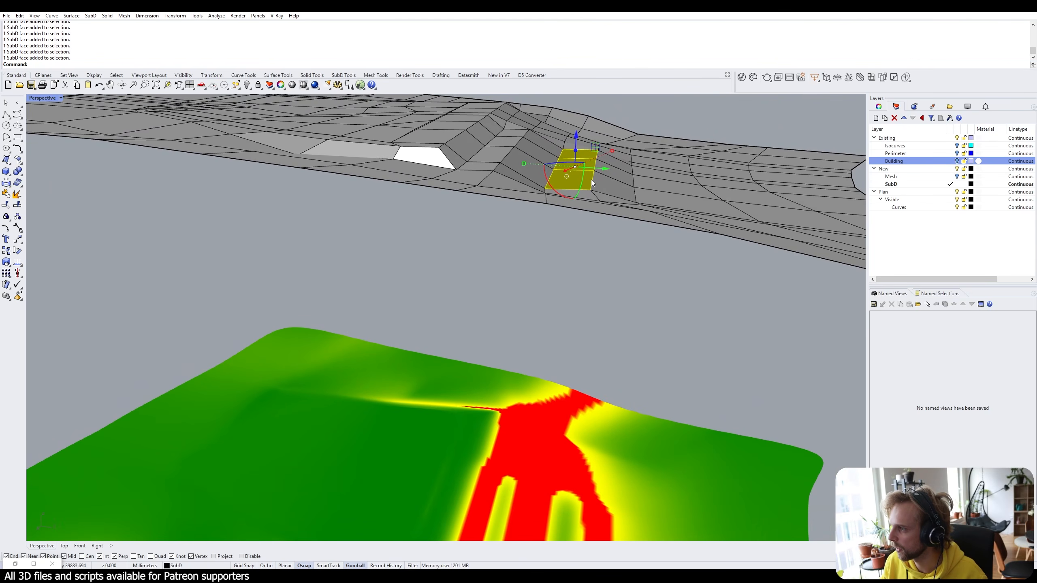
left_click_drag(605, 168, 600, 168)
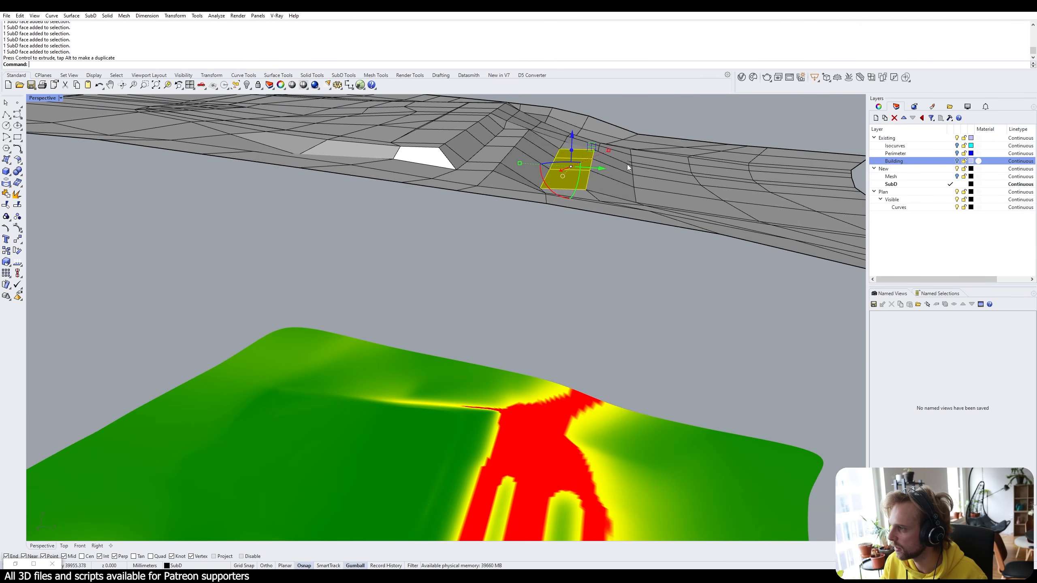
right_click_drag(627, 167, 537, 225)
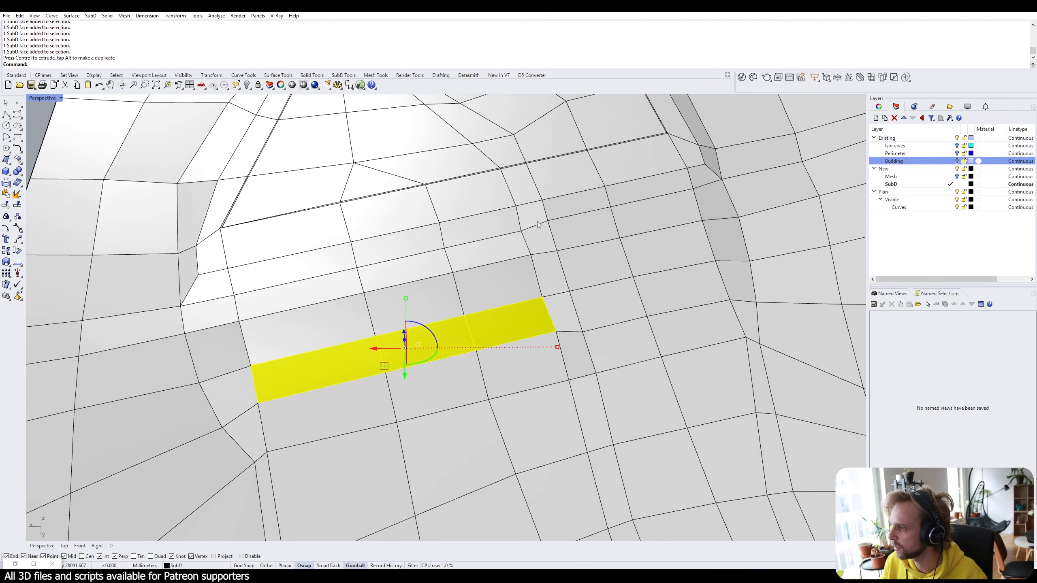
key("ctrl+z")
Level a sloping face beside the wall with a gumball Z scale of 0.
right_click_drag(500, 269, 461, 185)
left_click(451, 231)
left_click(462, 246)
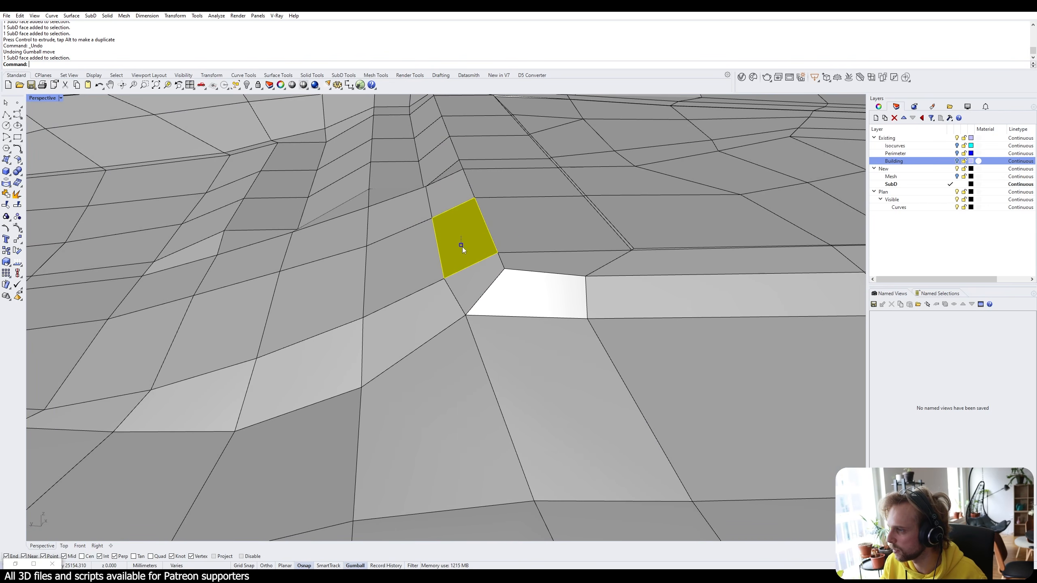
type("0")
key("Return")
Flatten a five-face patch to Z scale 0 and lift the levelled patch upward.
left_click(494, 231, "ctrl+shift")
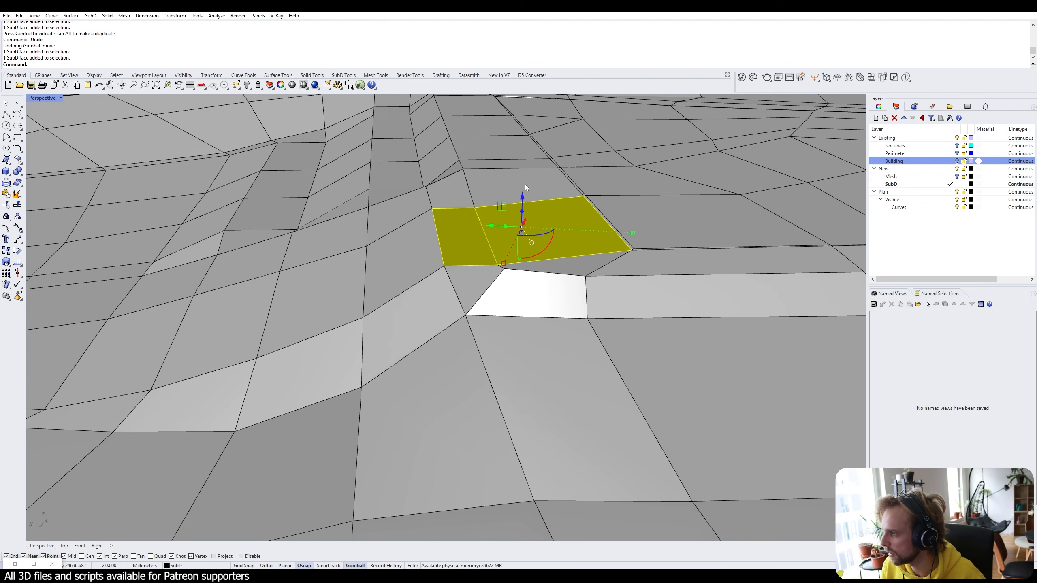
left_click(525, 184, "ctrl+shift")
left_click(572, 262, "ctrl+shift")
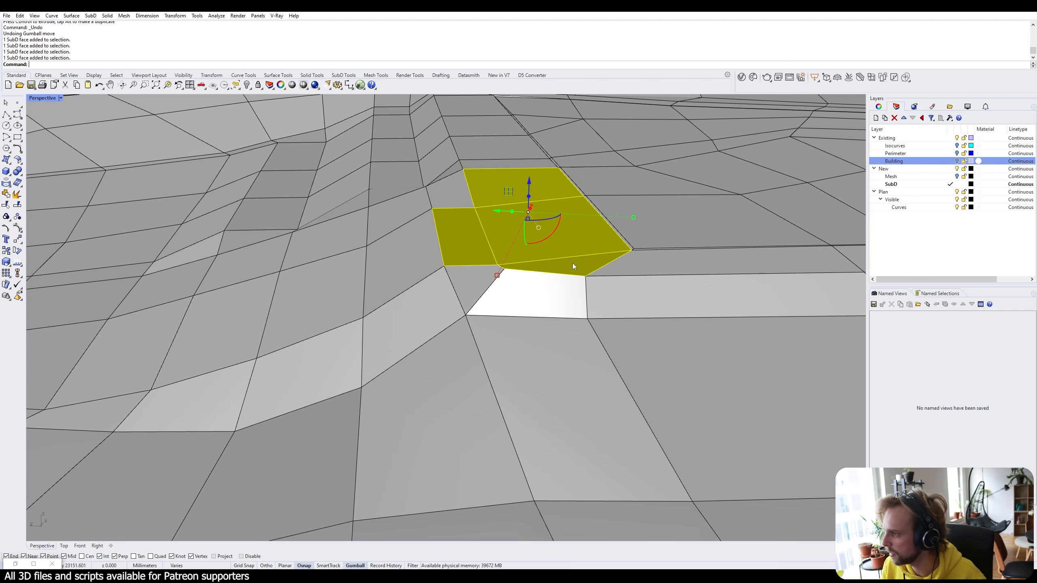
left_click(527, 218)
key("Return")
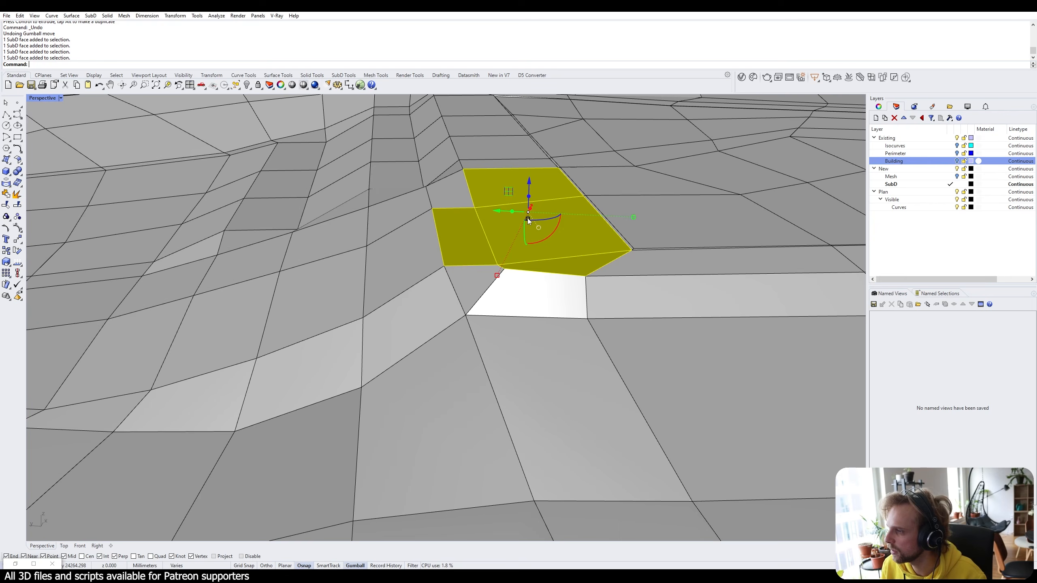
right_click_drag(527, 218, 570, 250)
left_click(528, 230, "ctrl+shift")
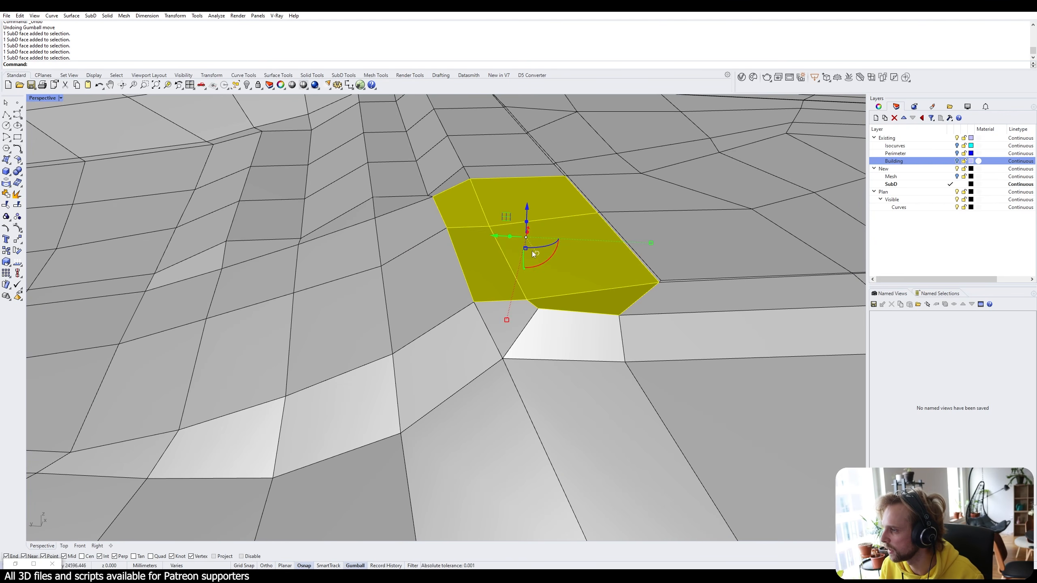
left_click(525, 250)
type("0")
key("Return")
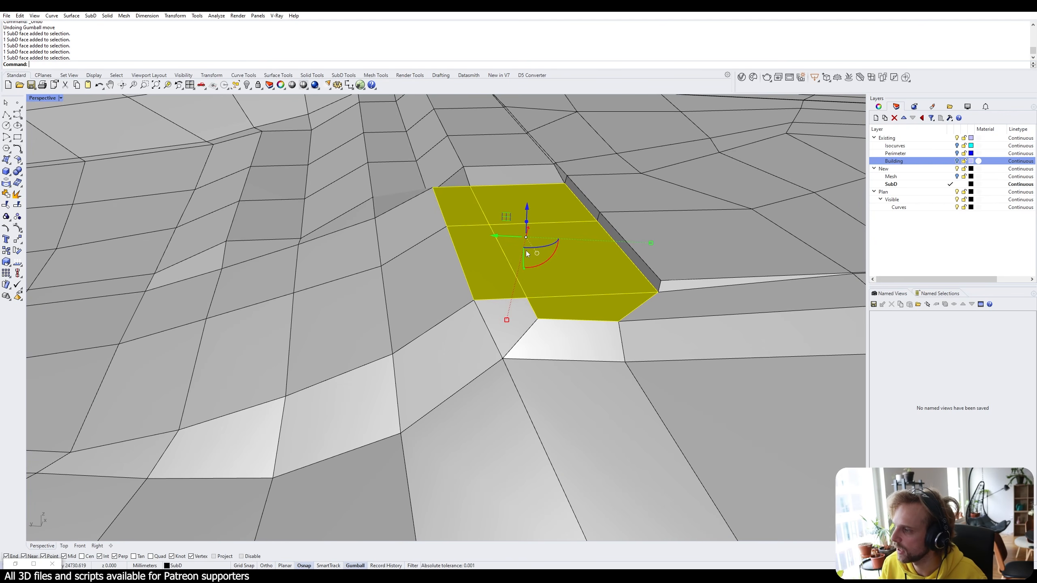
left_click_drag(528, 212, 529, 202)
Flatten two more sloping faces near the lighter terrain area with a Z scale of 0.
right_click_drag(428, 272, 388, 160)
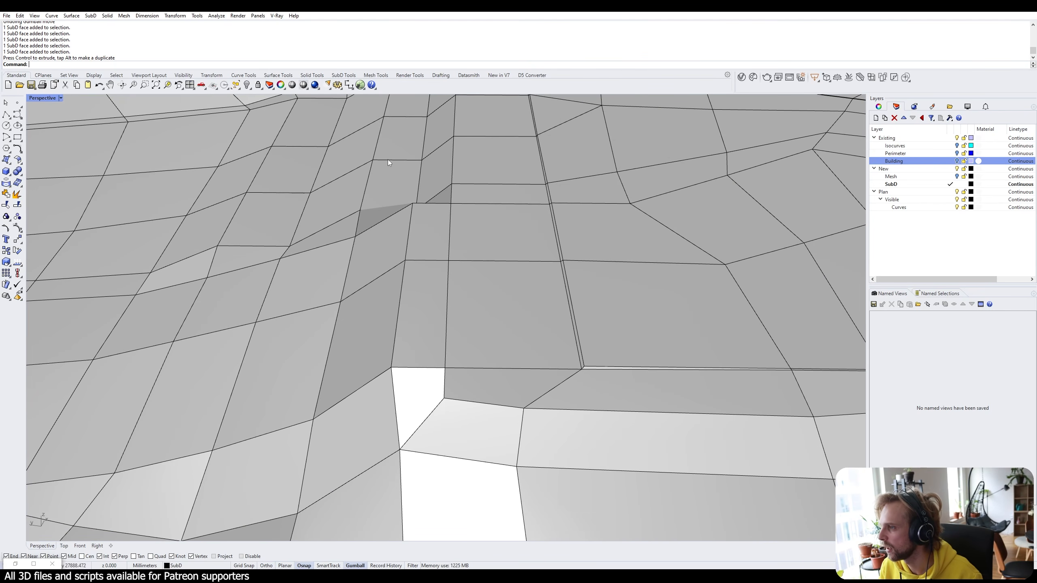
right_click_drag(425, 251, 476, 199)
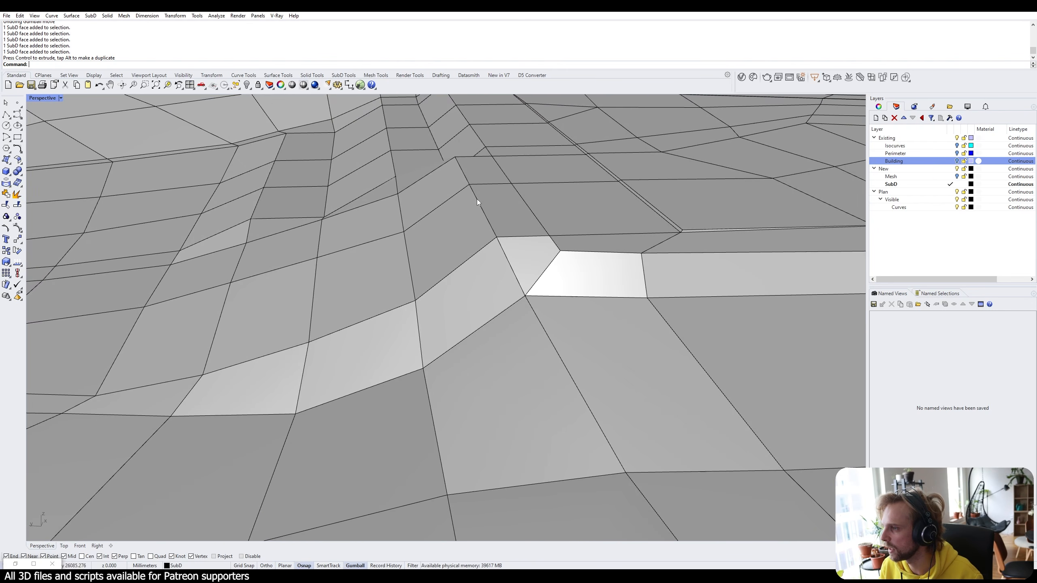
left_click(374, 222, "ctrl+shift")
left_click(366, 272, "ctrl+shift")
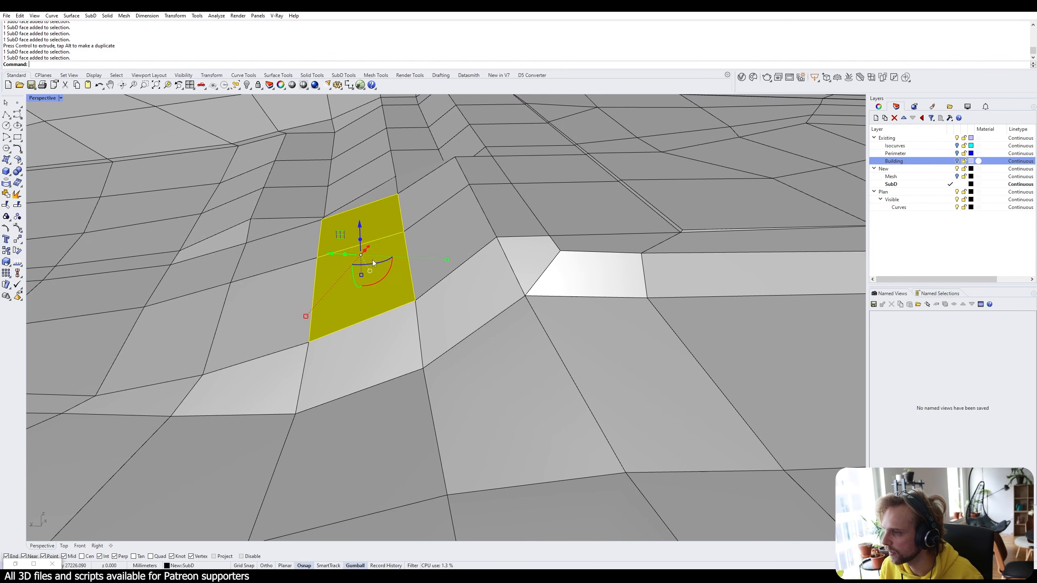
left_click(360, 274)
type("0")
key("Return")
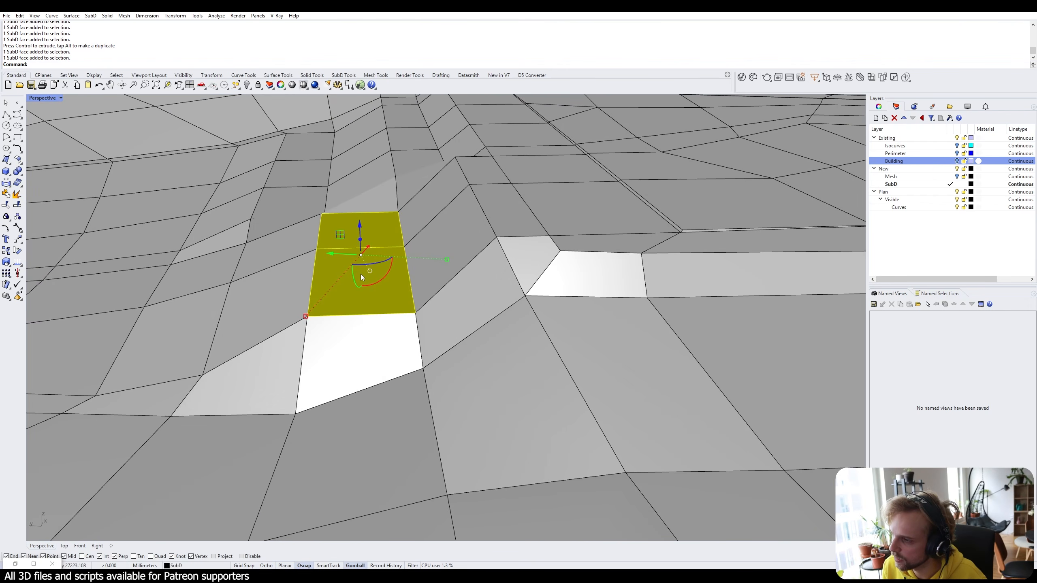
right_click_drag(360, 275, 492, 253)
left_click(496, 359, "ctrl+shift")
left_click(495, 292, "ctrl+shift")
left_click(497, 240, "ctrl+shift")
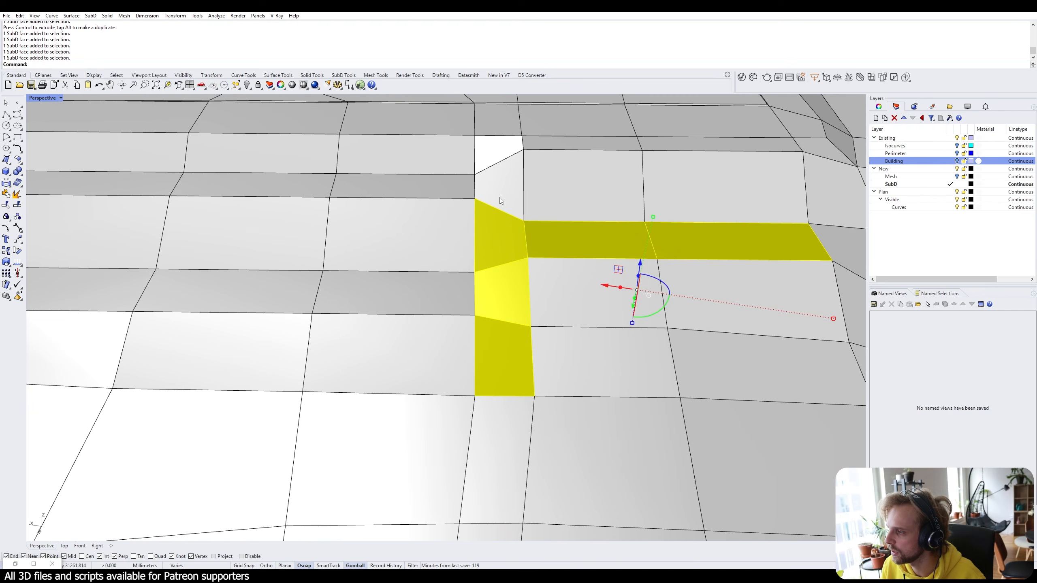
left_click(500, 190, "ctrl+shift")
left_click(500, 153, "ctrl+shift")
key("Delete")
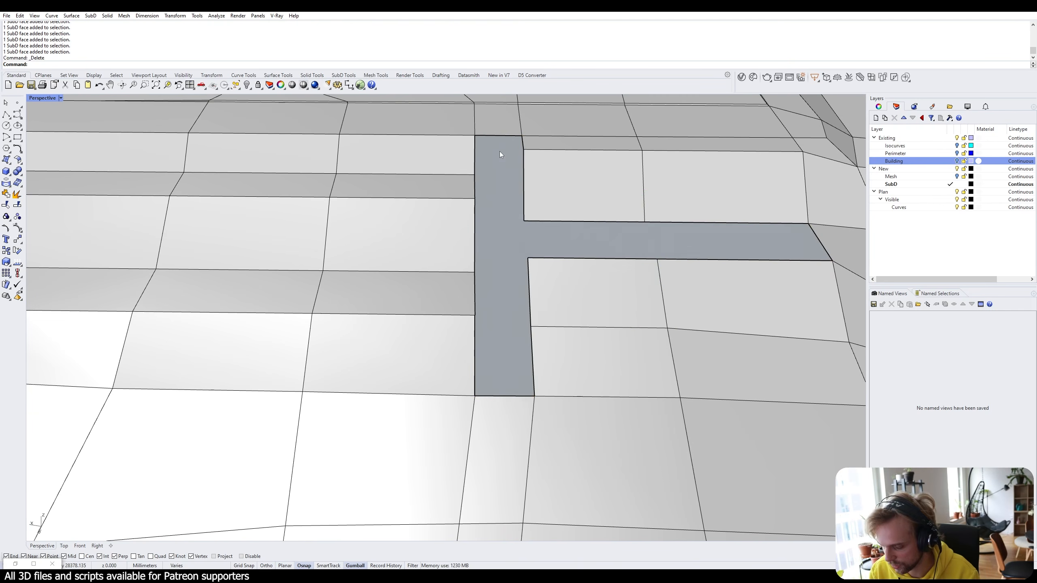
right_click_drag(513, 148, 541, 100)
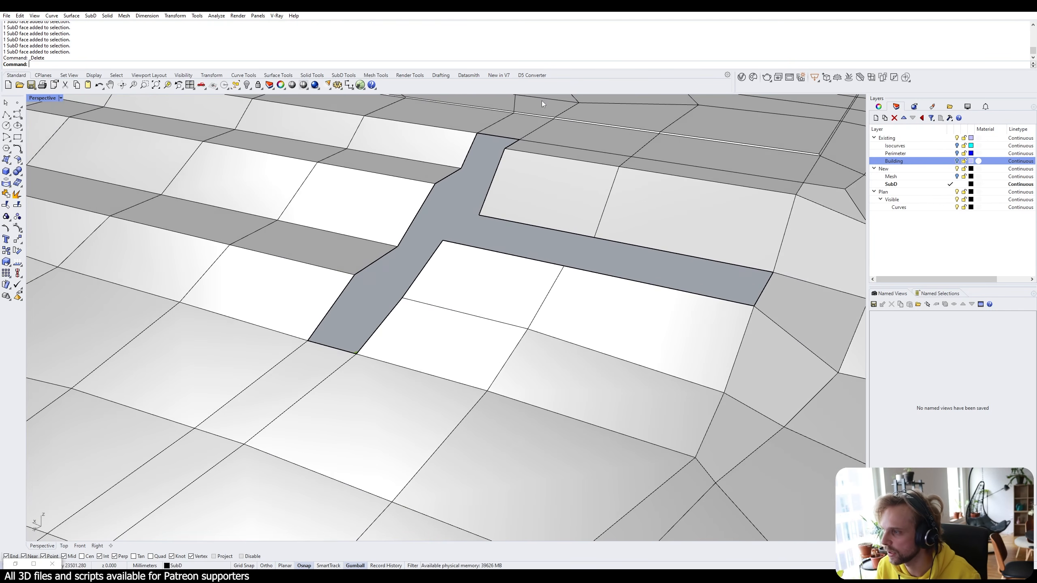
key("ctrl+z")
scroll(515, 182, "up", 5)
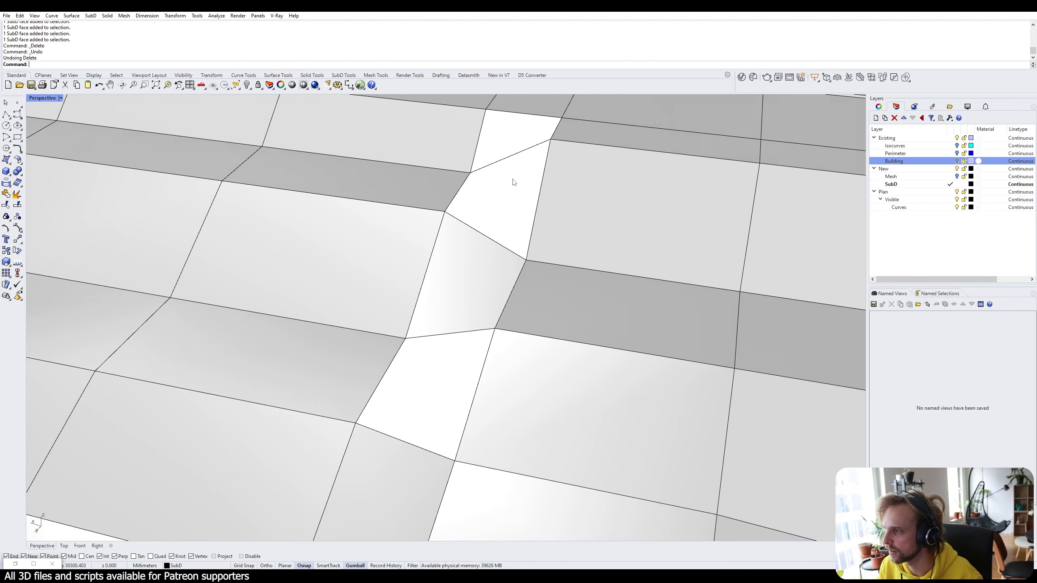
left_click(504, 143, "ctrl+shift")
left_click(489, 241, "ctrl+shift")
key("Escape")
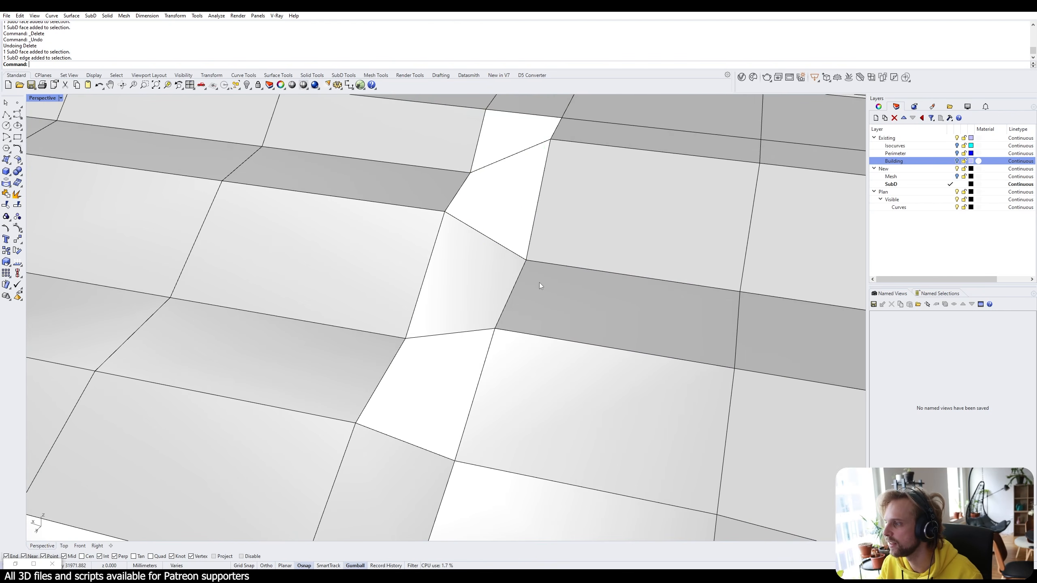
scroll(540, 282, "down", 5)
right_click_drag(494, 291, 384, 224, "shift")
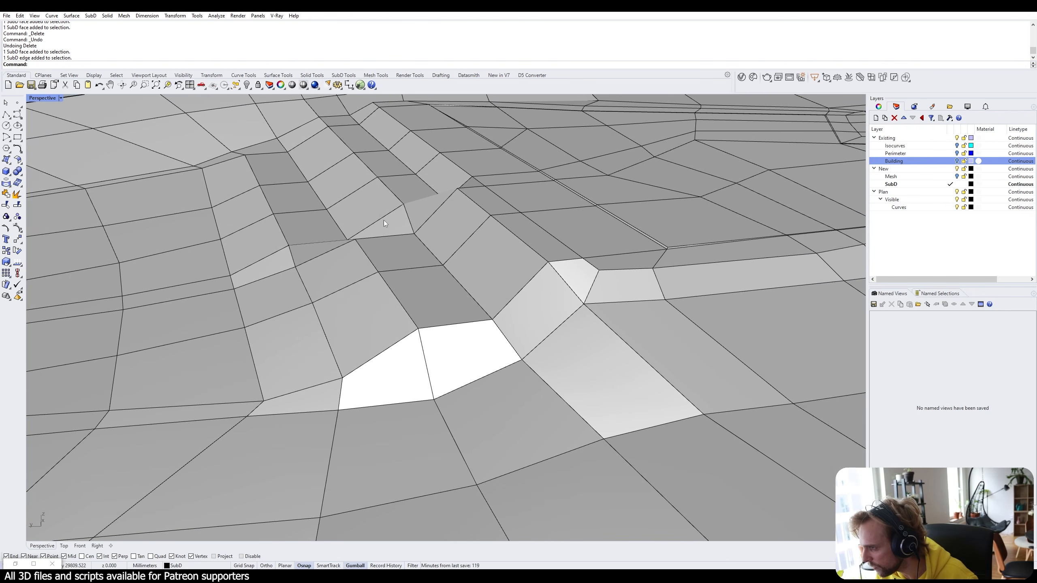
left_click(278, 295, "ctrl+shift")
right_click_drag(291, 357, 408, 325)
left_click(332, 345)
key("Escape")
key("Escape")
right_click_drag(251, 237, 284, 335)
right_click_drag(663, 310, 639, 334)
Move two selected wall faces with the gumball to reshape the stepped wall.
scroll(483, 209, "up", 8)
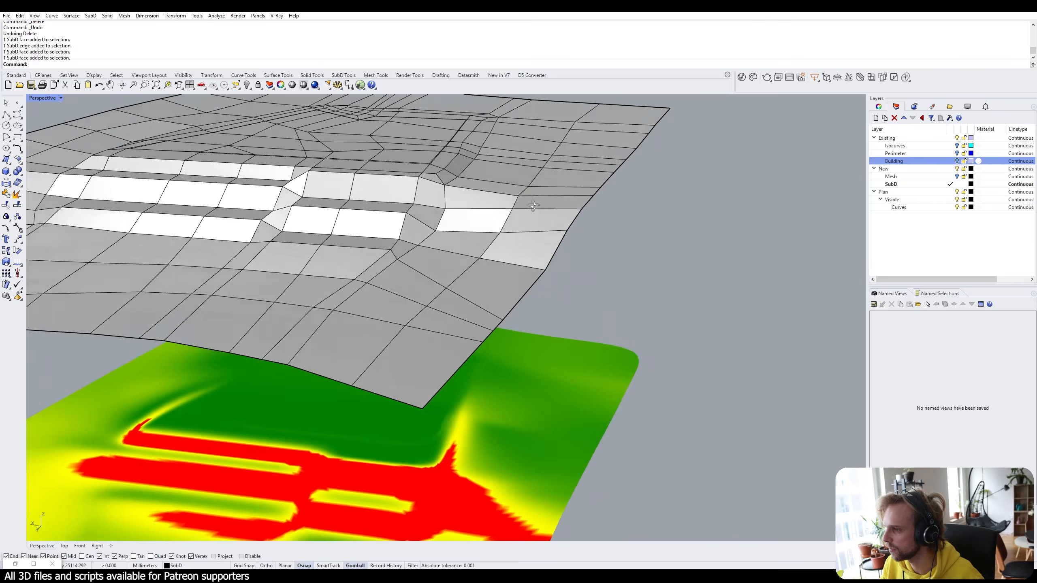
right_click_drag(533, 206, 488, 203)
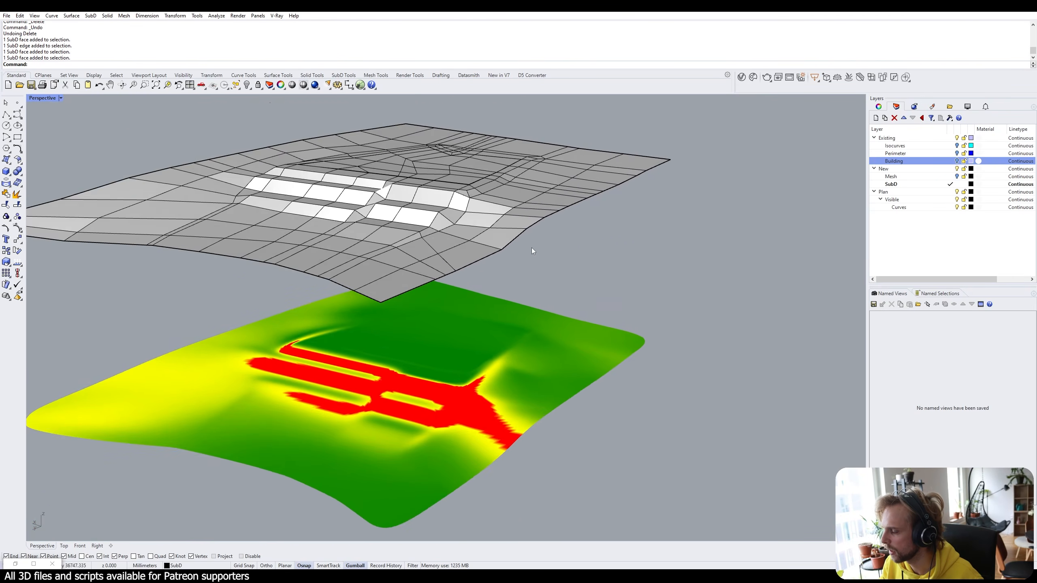
scroll(450, 146, "up", 10)
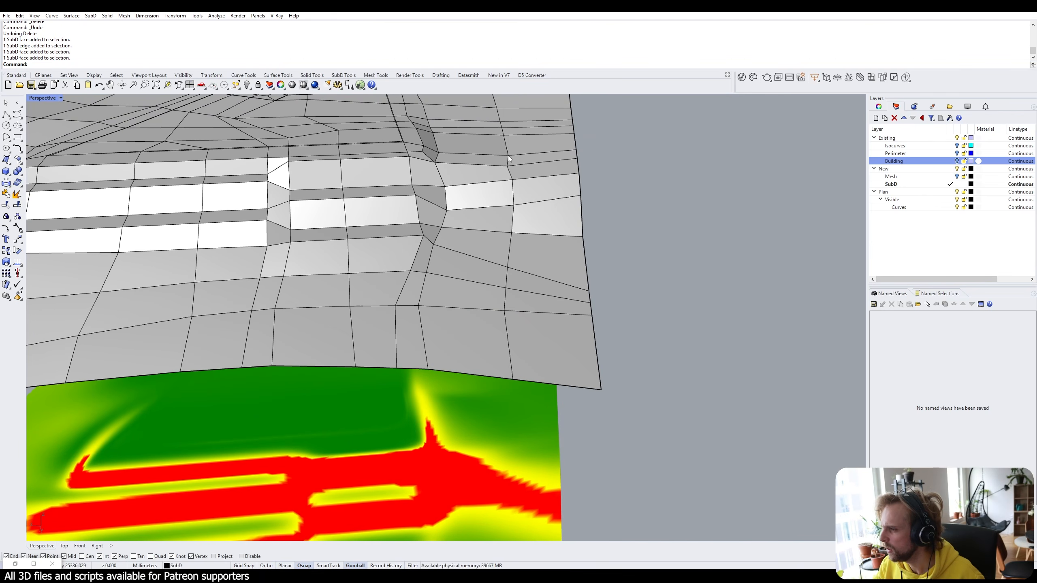
right_click_drag(501, 157, 387, 357)
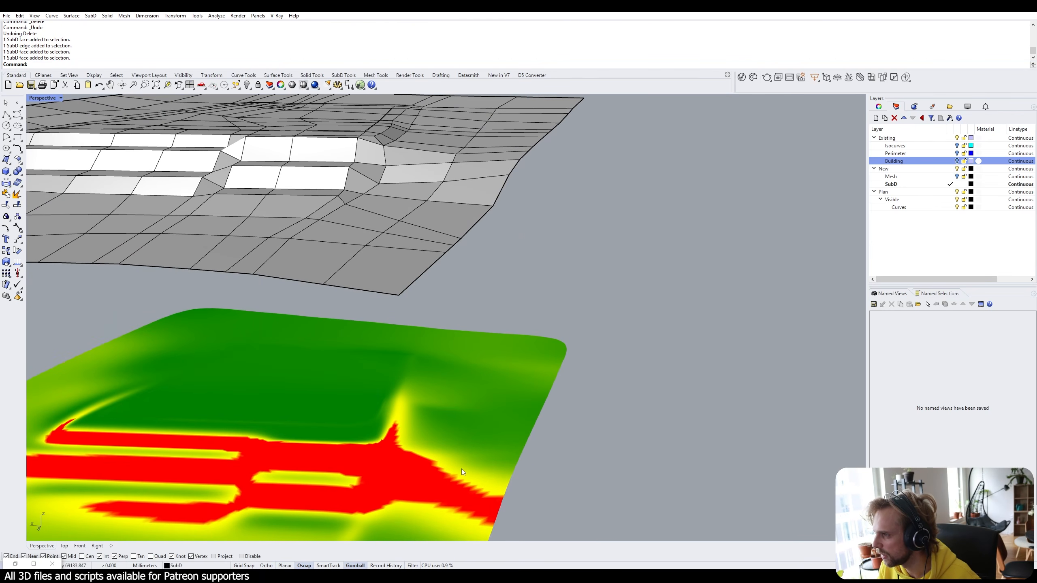
right_click_drag(464, 477, 326, 493)
left_click(375, 211, "ctrl+shift")
left_click(407, 245, "ctrl+shift")
right_click_drag(417, 269, 390, 214)
scroll(384, 197, "up", 2)
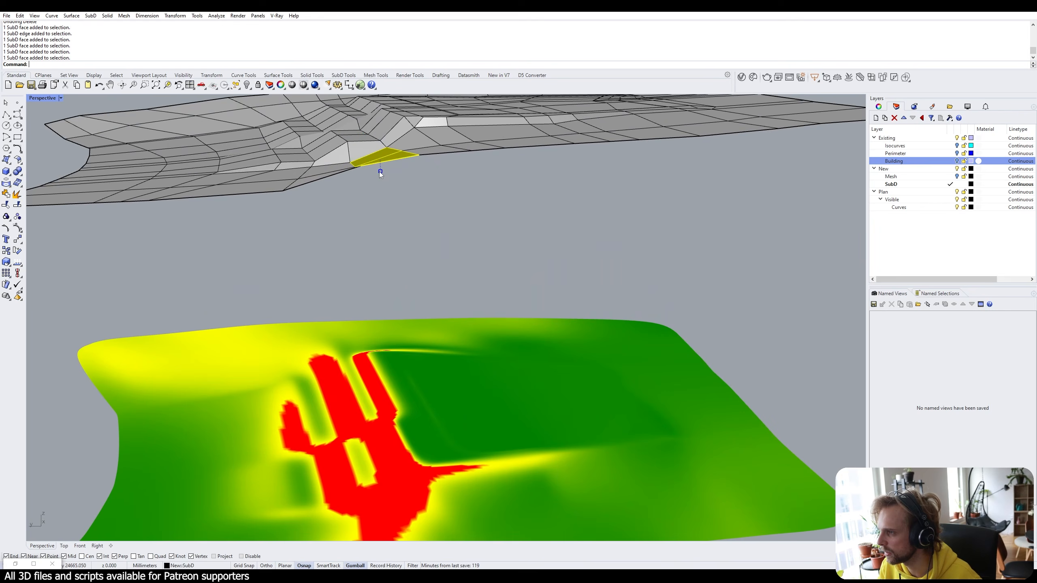
left_click_drag(380, 173, 380, 173)
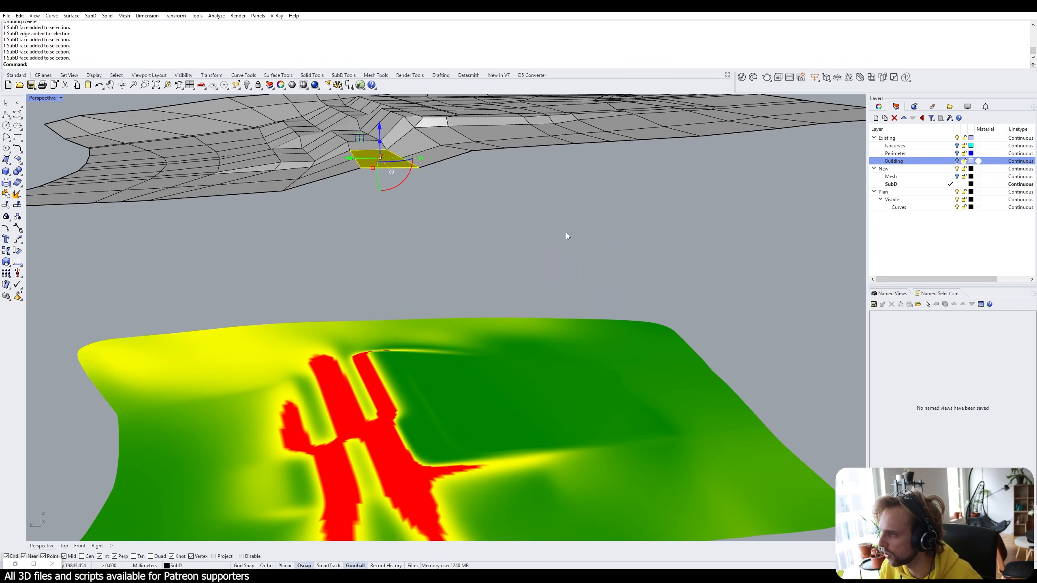
mouse_move(515, 211)
right_mouse_down()
mouse_move(639, 211)
mouse_move(592, 198)
mouse_move(526, 220)
mouse_move(519, 192)
right_mouse_up()
left_click(639, 210)
Level the four-face strip across the stepped walls with a gumball Z scale of 0.
scroll(639, 210, "down", 5)
right_click_drag(446, 134, 433, 159)
scroll(403, 139, "up", 4)
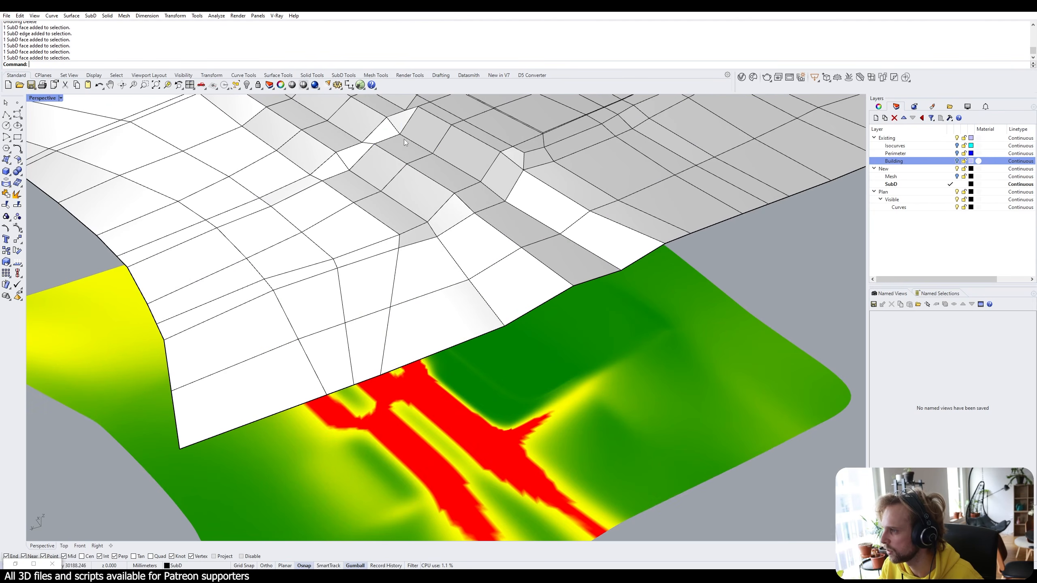
left_click(453, 179, "ctrl+shift")
left_click(474, 198, "ctrl+shift")
left_click(506, 219, "ctrl+shift")
left_click(548, 248, "ctrl+shift")
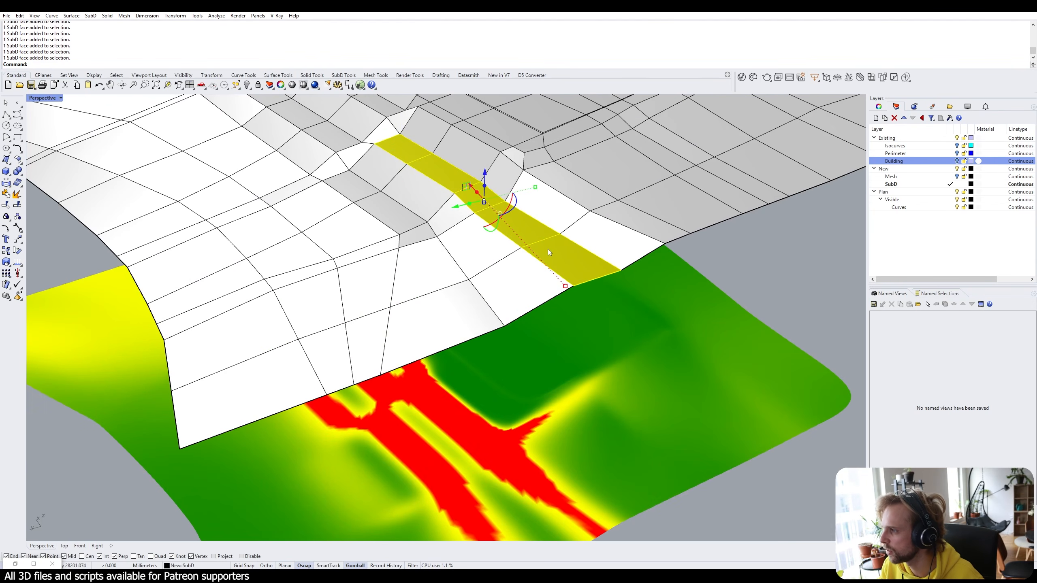
left_click(482, 204)
type("0")
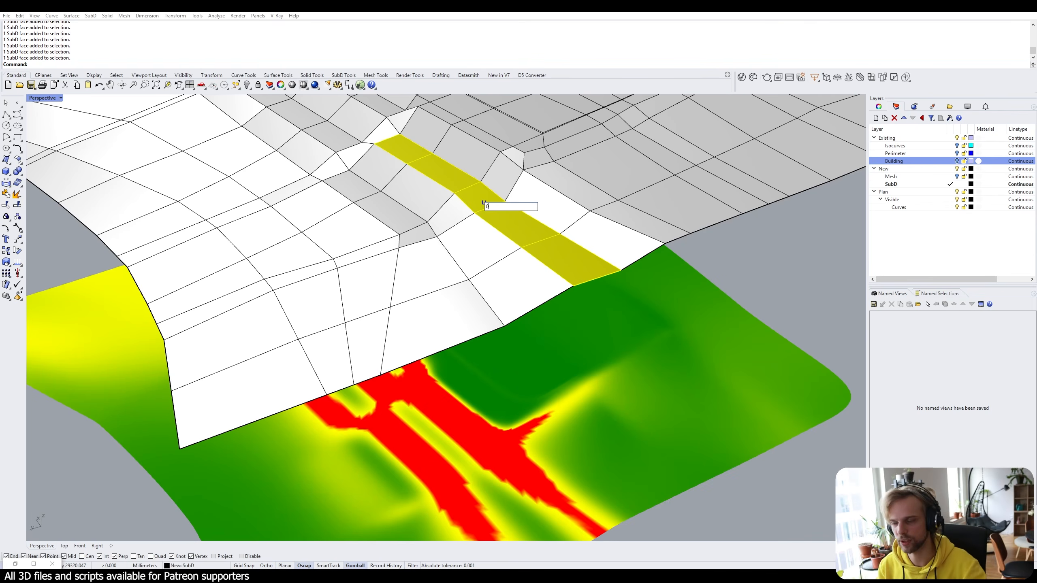
key("Return")
right_click_drag(594, 193, 636, 193)
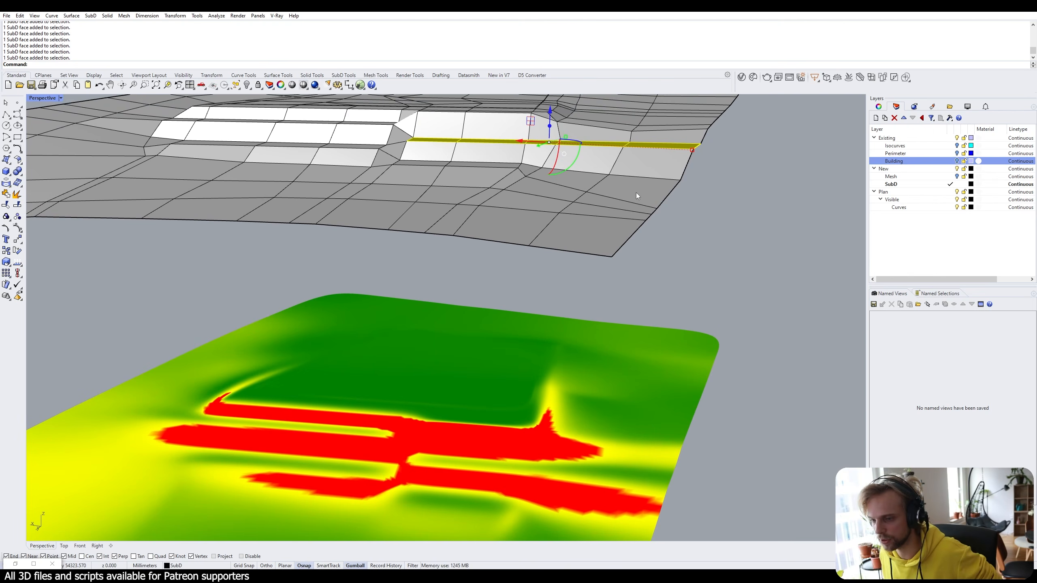
left_click(733, 196)
right_click_drag(732, 196, 430, 201)
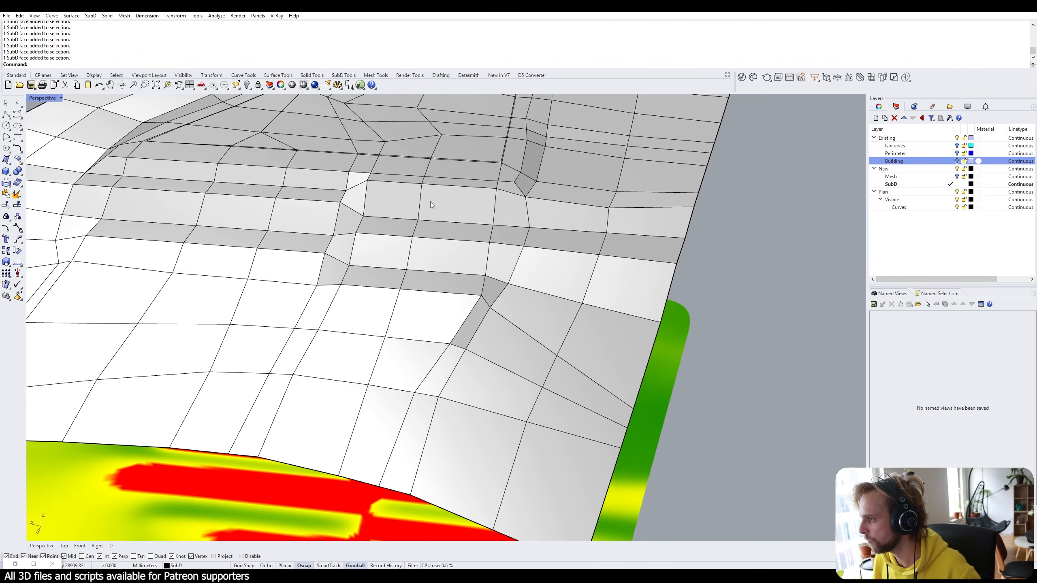
Delete two rows of four wall faces each to open the first gaps.
left_click(454, 204, "ctrl+shift")
left_click(511, 212, "ctrl+shift")
left_click(571, 221, "ctrl+shift")
left_click(632, 224, "ctrl+shift")
right_click_drag(631, 224, 630, 224)
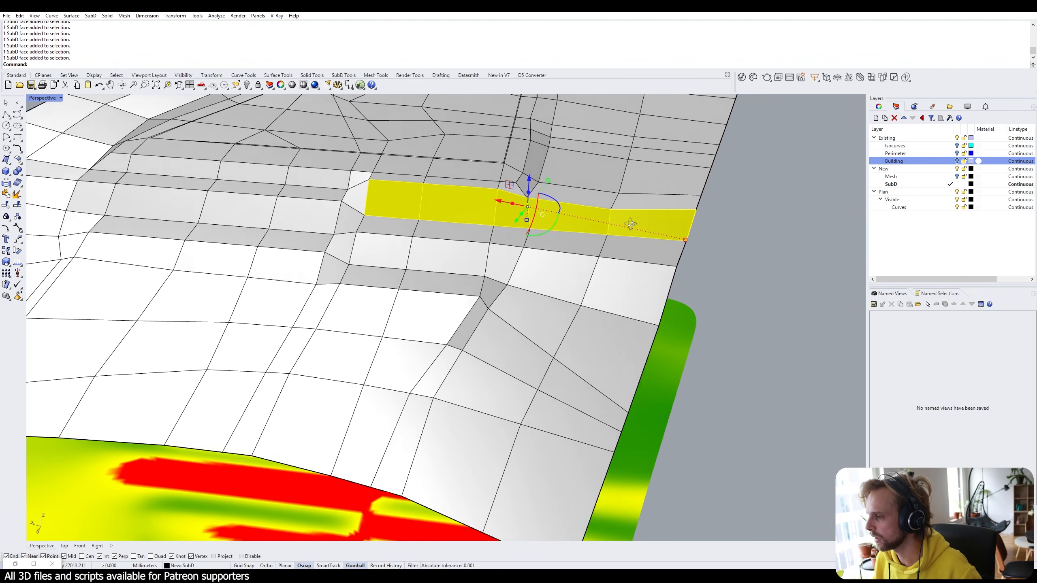
key("Delete")
right_click_drag(470, 282, 386, 250)
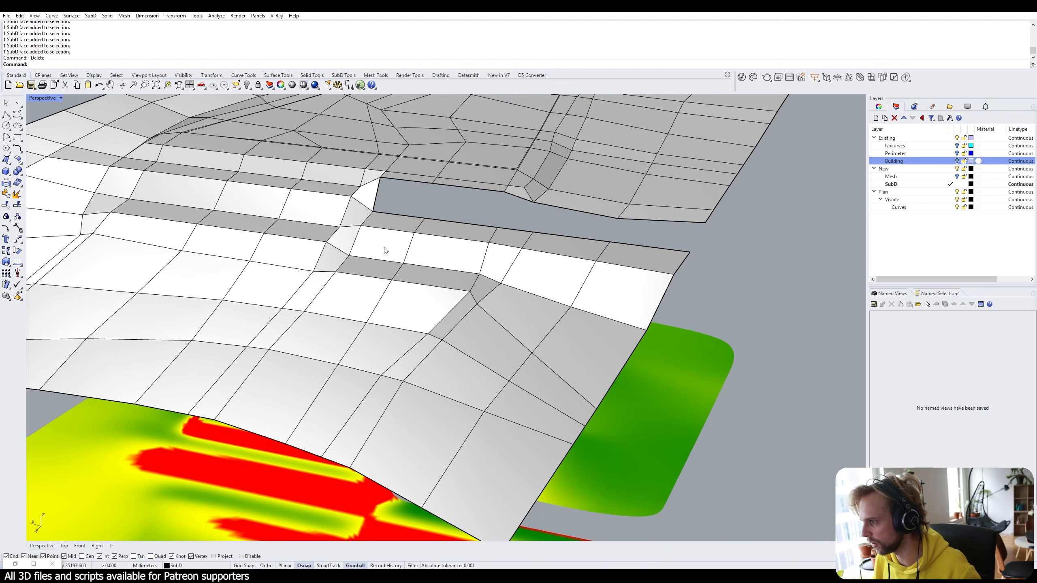
left_click(385, 250, "ctrl+shift")
left_click(445, 259, "ctrl+shift")
left_click(543, 278, "ctrl+shift")
left_click(604, 301, "ctrl+shift")
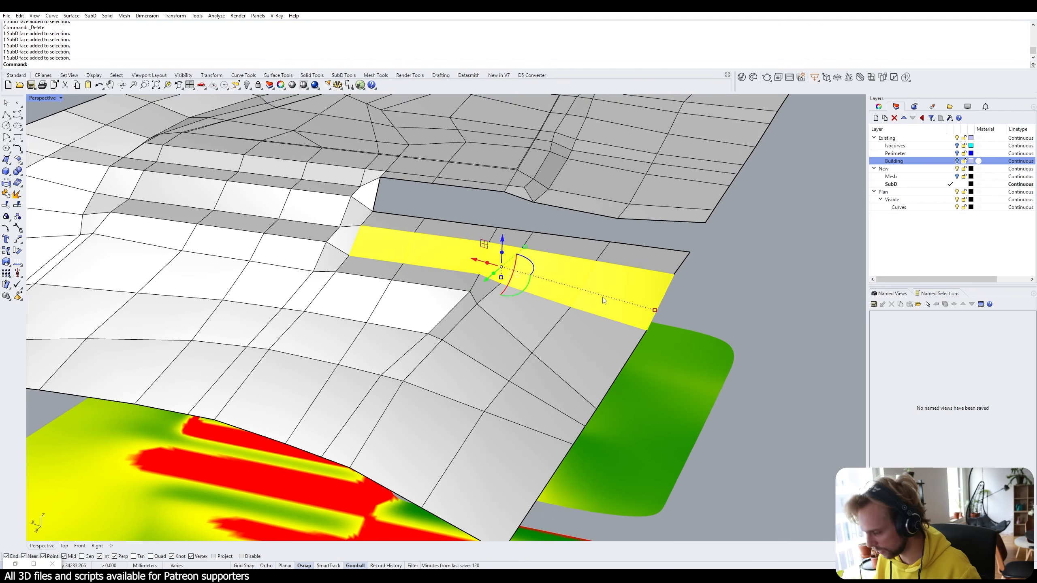
key("Delete")
Delete three faces from the next wall row.
right_click_drag(602, 296, 397, 216)
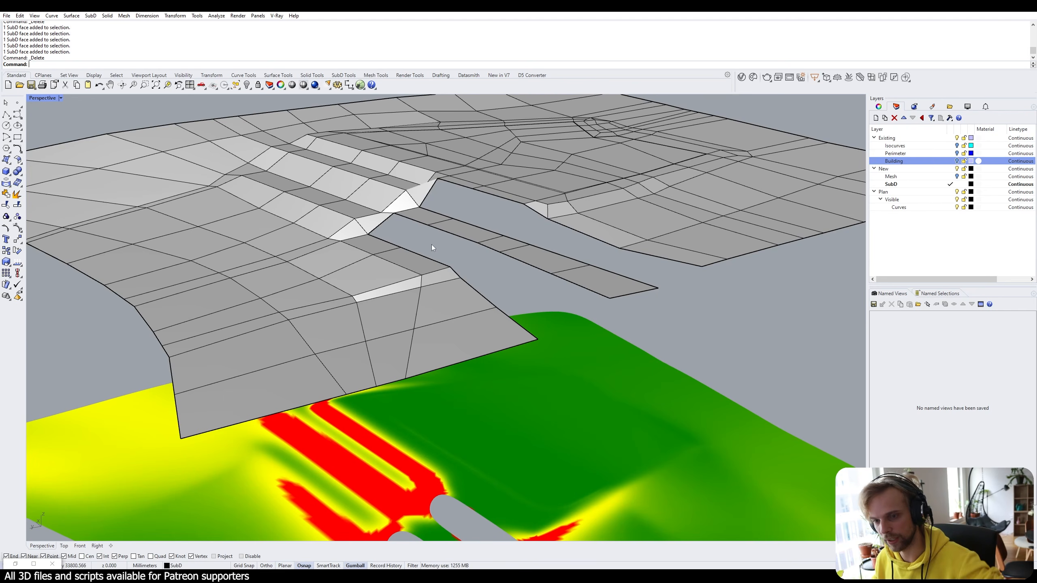
right_click_drag(431, 245, 433, 297)
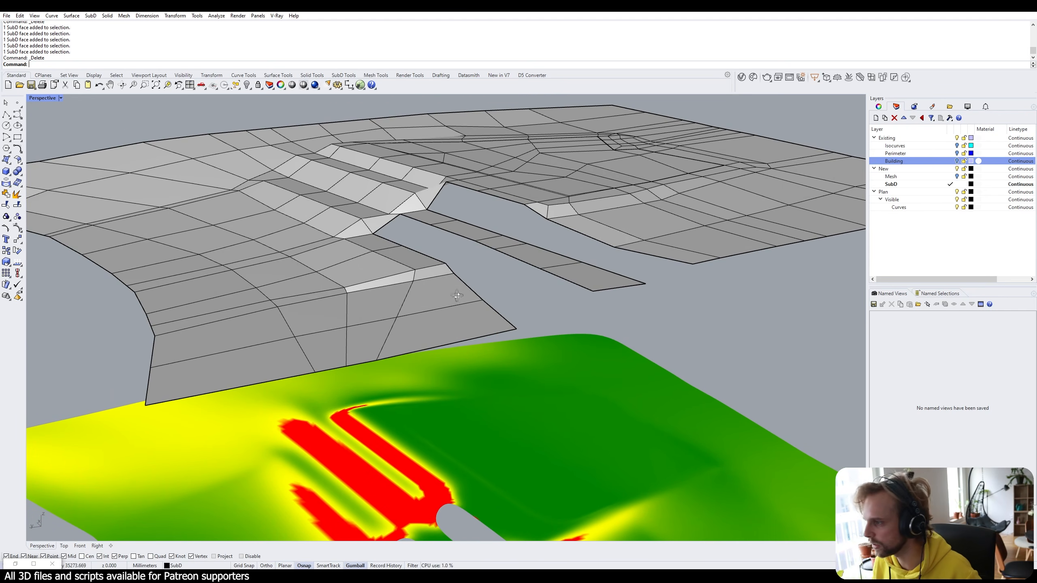
scroll(451, 298, "up", 10)
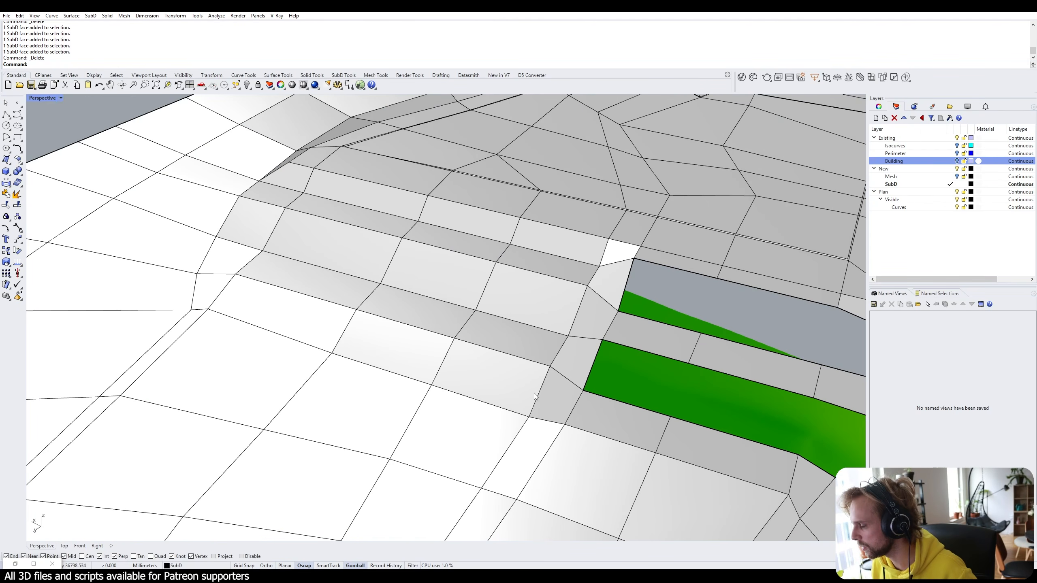
left_click(486, 374, "ctrl+shift")
left_click(402, 339, "ctrl+shift")
left_click(304, 322, "ctrl+shift")
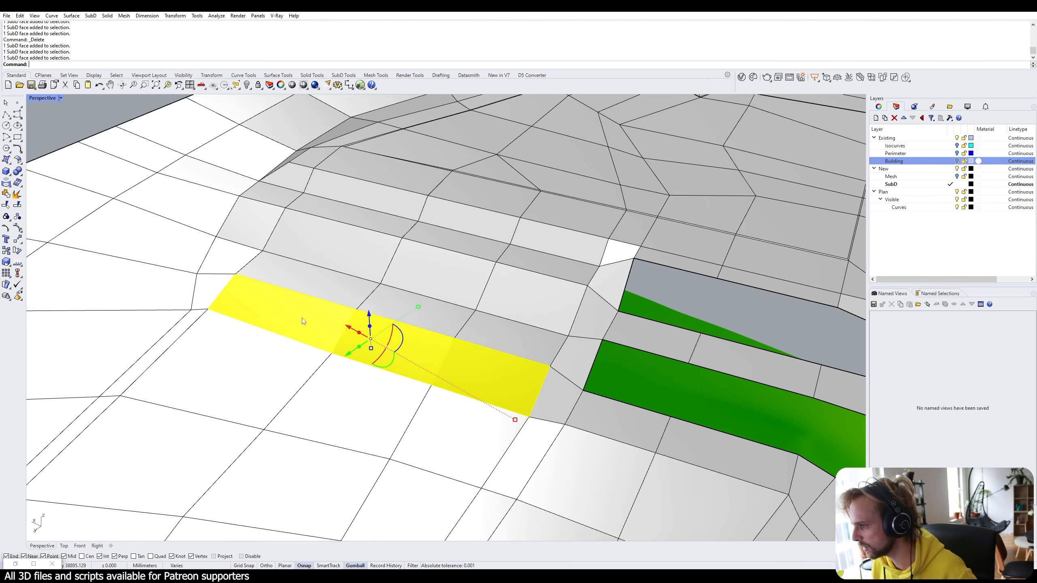
key("Delete")
Remove a four-face strip from the upper wall row.
right_click_drag(304, 322, 354, 278)
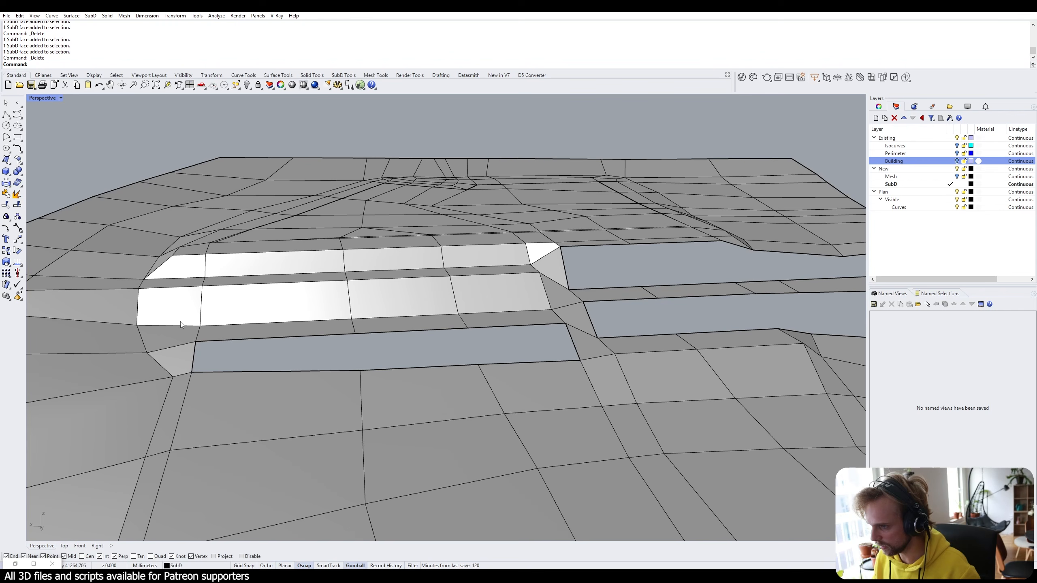
left_click(170, 319, "ctrl+shift")
left_click(270, 313, "ctrl+shift")
left_click(408, 303, "ctrl+shift")
left_click(490, 294, "ctrl+shift")
scroll(175, 311, "down", 2)
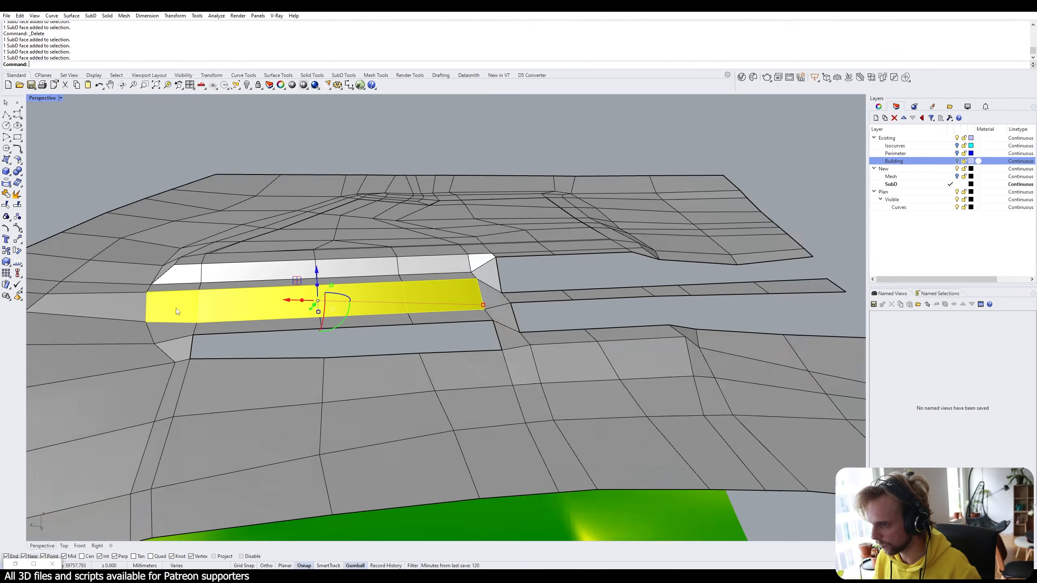
right_click_drag(176, 311, 327, 345)
scroll(309, 326, "up", 4)
scroll(326, 346, "down", 3)
right_click_drag(327, 345, 379, 351, "shift")
scroll(380, 351, "up", 4)
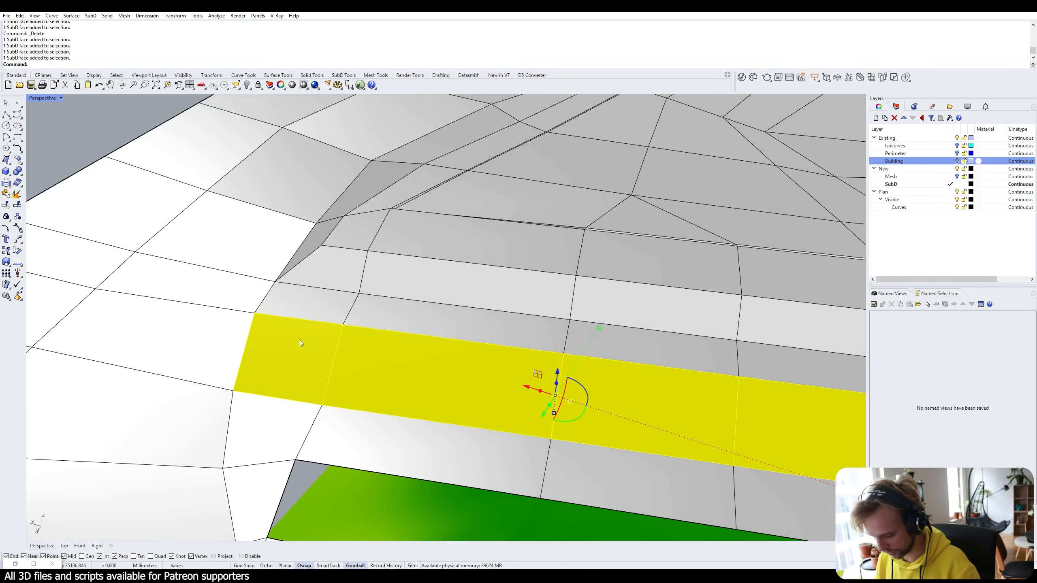
key("Delete")
Delete the remaining four-face wall strip near ground level.
scroll(388, 272, "up", 2)
left_click(355, 267, "ctrl+shift")
left_click(457, 280, "ctrl+shift")
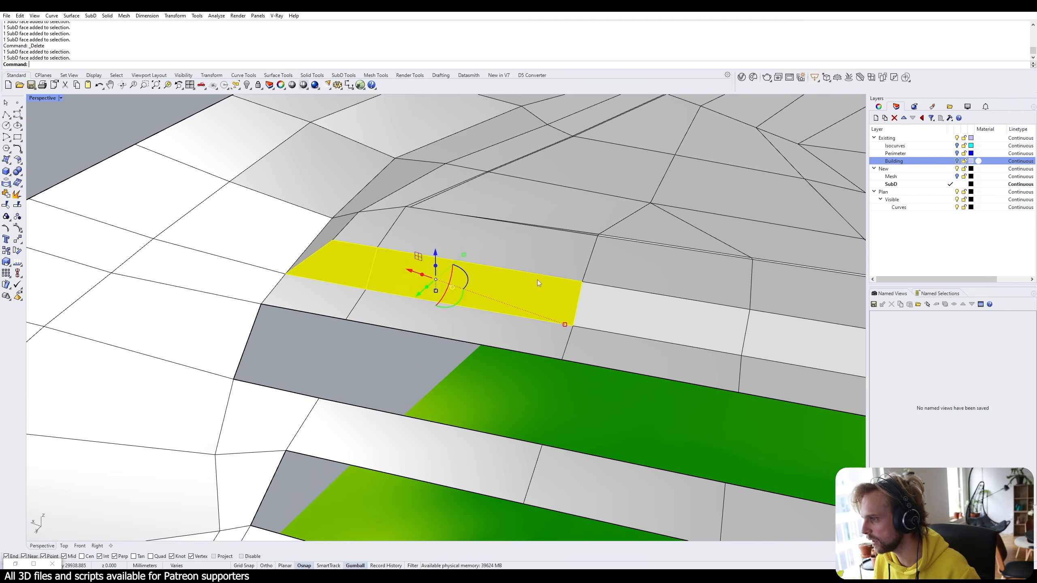
scroll(543, 280, "down", 2)
right_click_drag(548, 281, 371, 281, "shift")
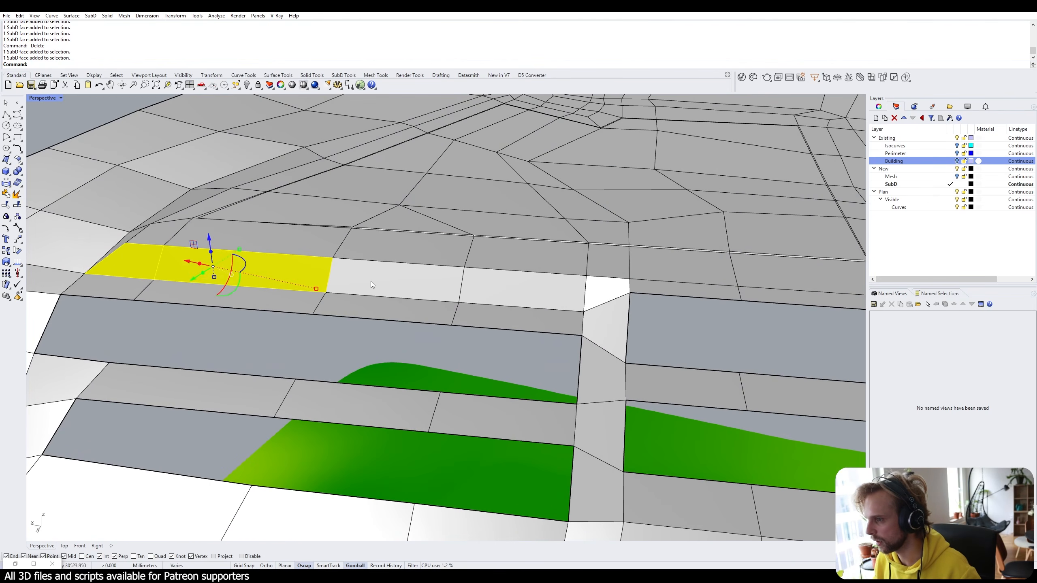
left_click(412, 284, "ctrl+shift")
left_click(504, 287, "ctrl+shift")
key("Delete")
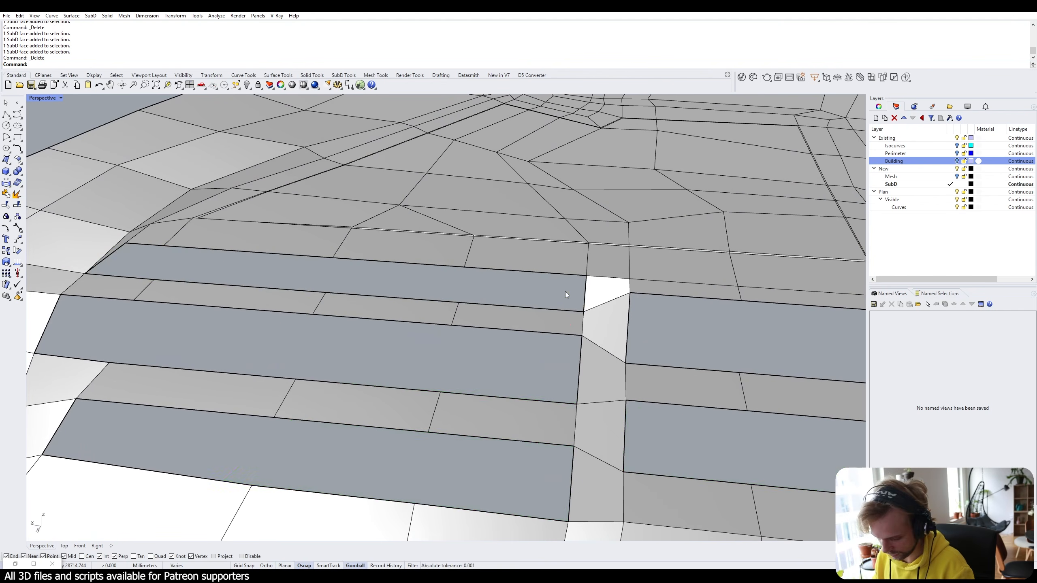
Inspect the openings from above and select the first edge on the opening's top rim.
mouse_move(565, 291)
right_mouse_down()
mouse_move(569, 310)
mouse_move(574, 299)
right_mouse_up()
scroll(574, 299, "down", 5)
right_click_drag(556, 373, 474, 344, "shift")
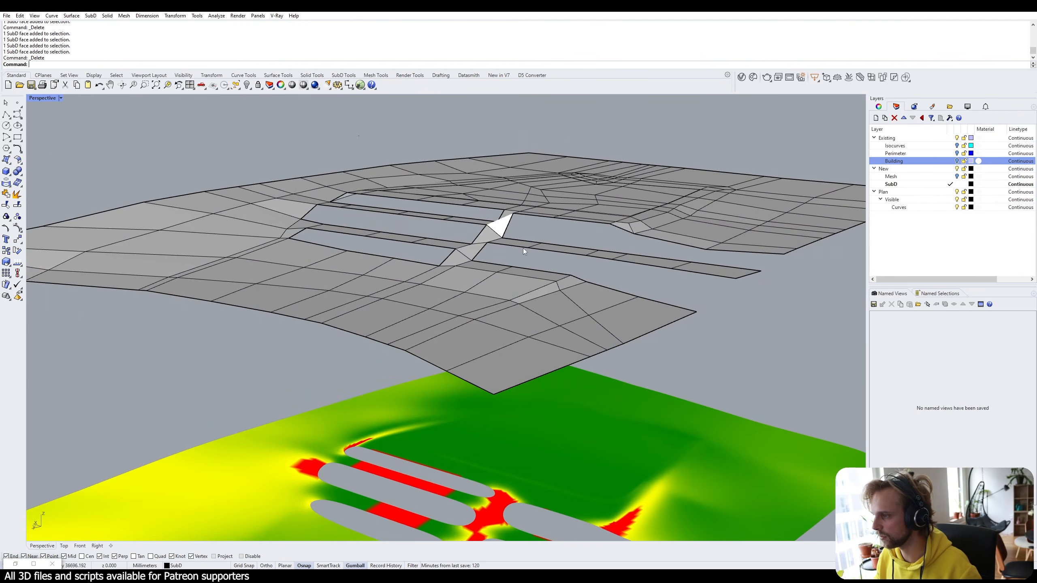
right_click_drag(524, 247, 445, 425)
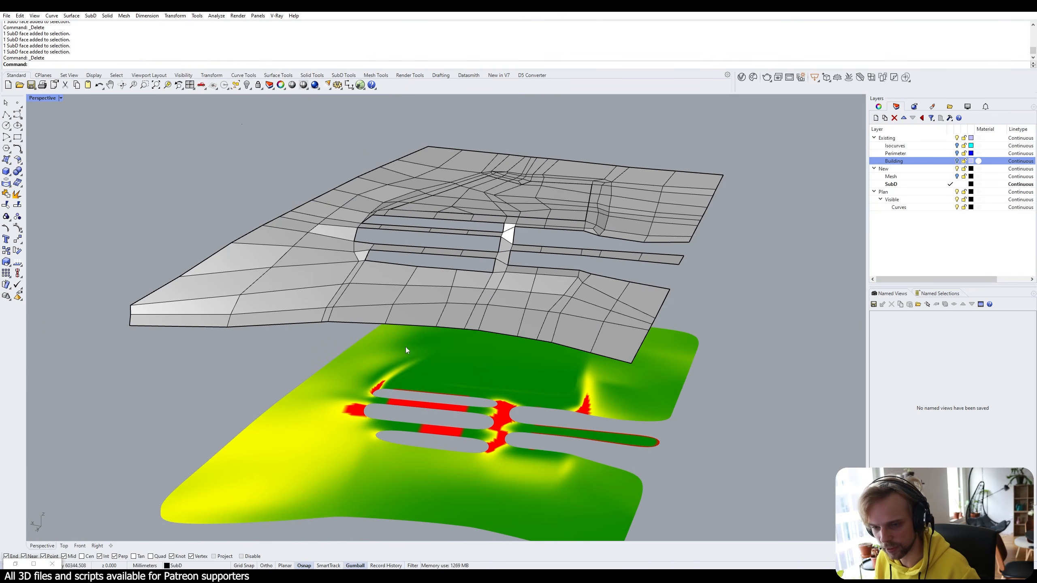
scroll(451, 247, "up", 4)
right_click_drag(451, 221, 482, 234)
scroll(489, 193, "up", 6)
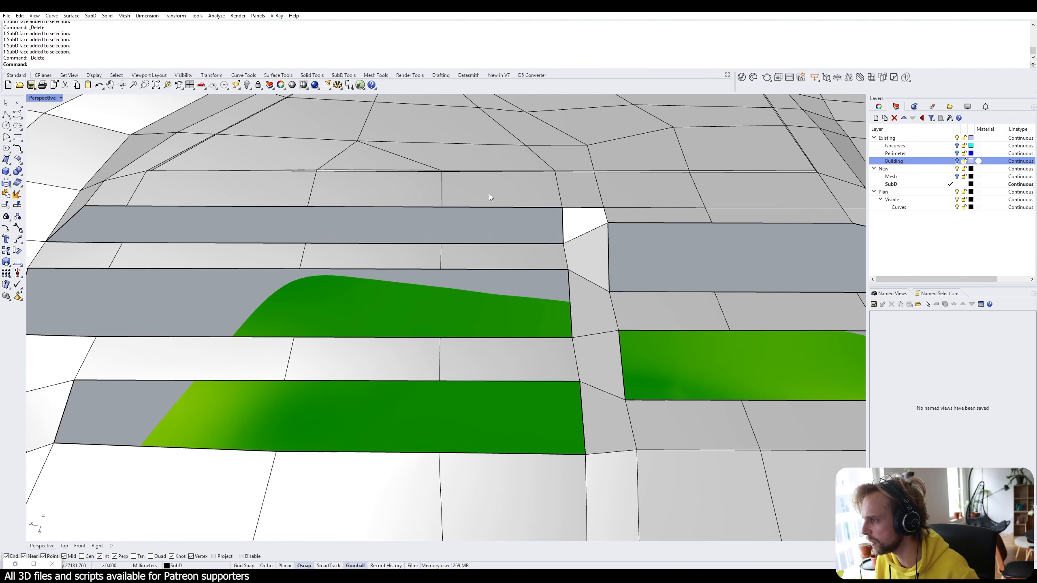
left_click(517, 207, "ctrl+shift")
Select the remaining top-rim edges of the slot, including the left end and long segment.
left_click(392, 207, "ctrl+shift")
left_click(234, 206, "ctrl+shift")
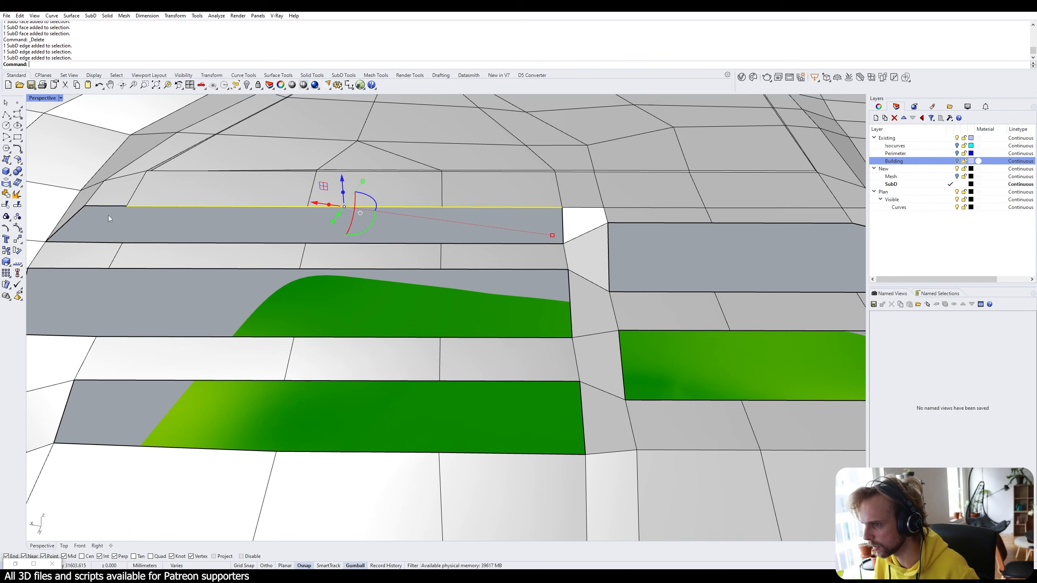
left_click(108, 207, "ctrl+shift")
right_click_drag(109, 208, 412, 221)
scroll(416, 217, "up", 7)
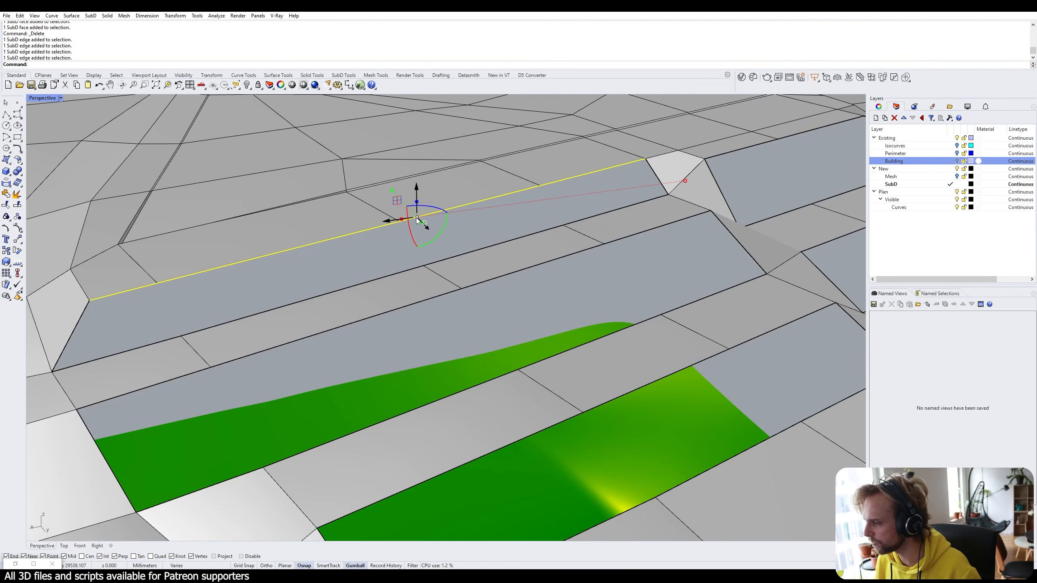
scroll(281, 328, "down", 4)
right_click_drag(281, 329, 171, 304)
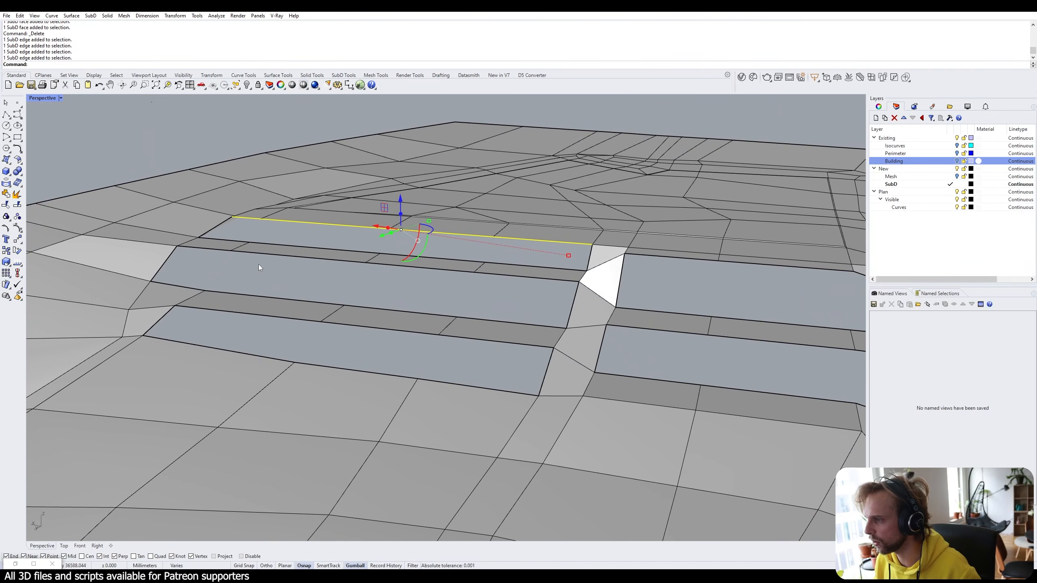
scroll(258, 264, "up", 4)
left_click(204, 243, "ctrl+shift")
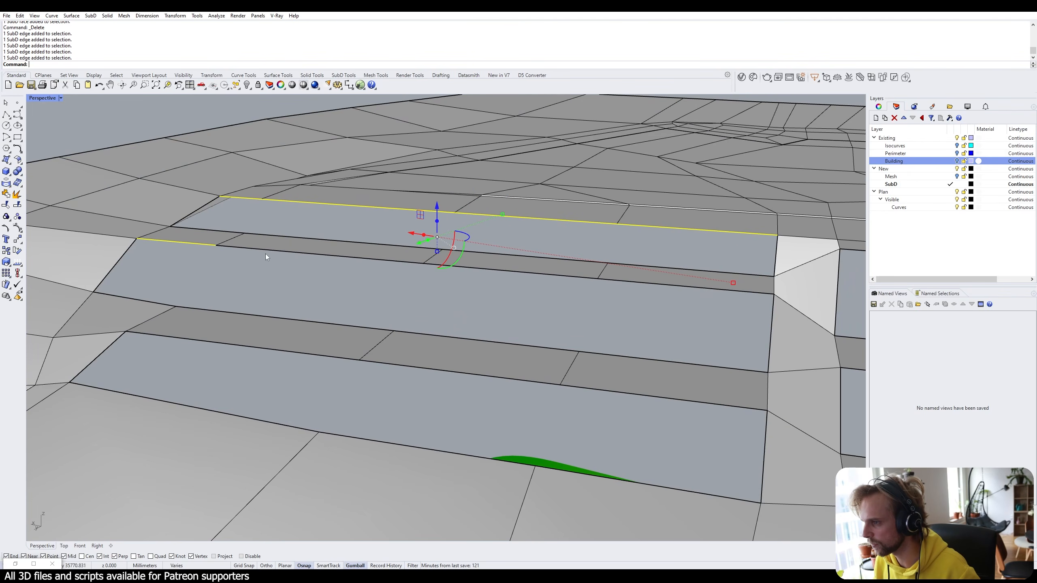
left_click(291, 252, "ctrl+shift")
Drag the selected rim edges down along Z into vertical retaining-wall faces.
right_click_drag(651, 282, 421, 221)
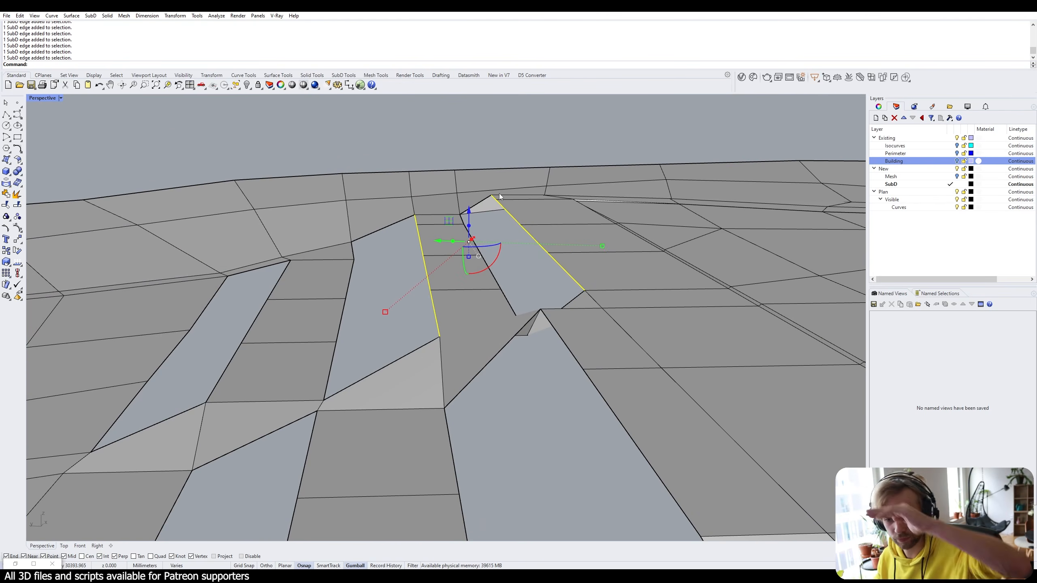
right_click_drag(501, 197, 548, 221)
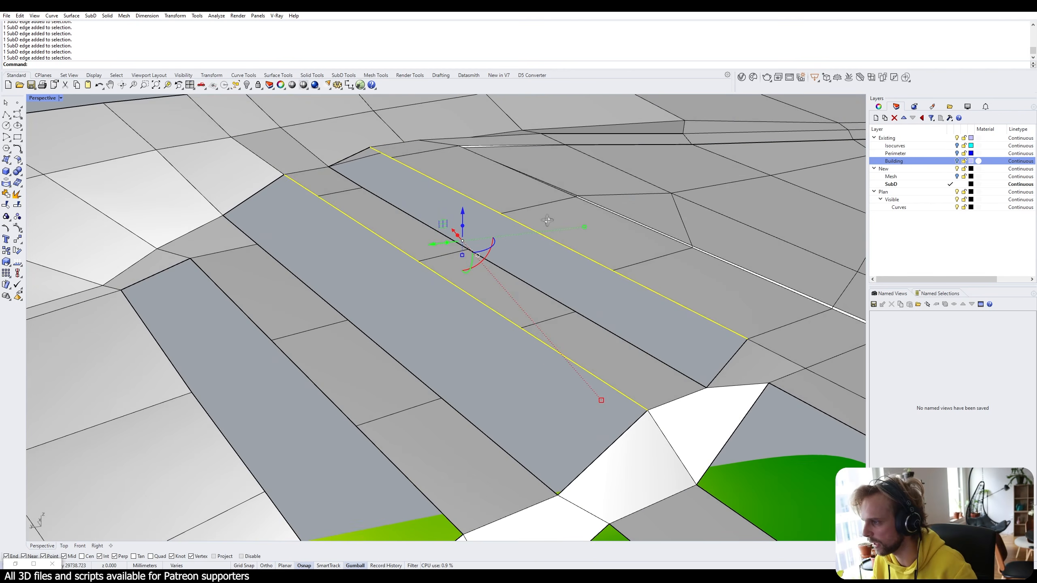
scroll(539, 243, "down", 3)
right_click_drag(340, 341, 460, 354)
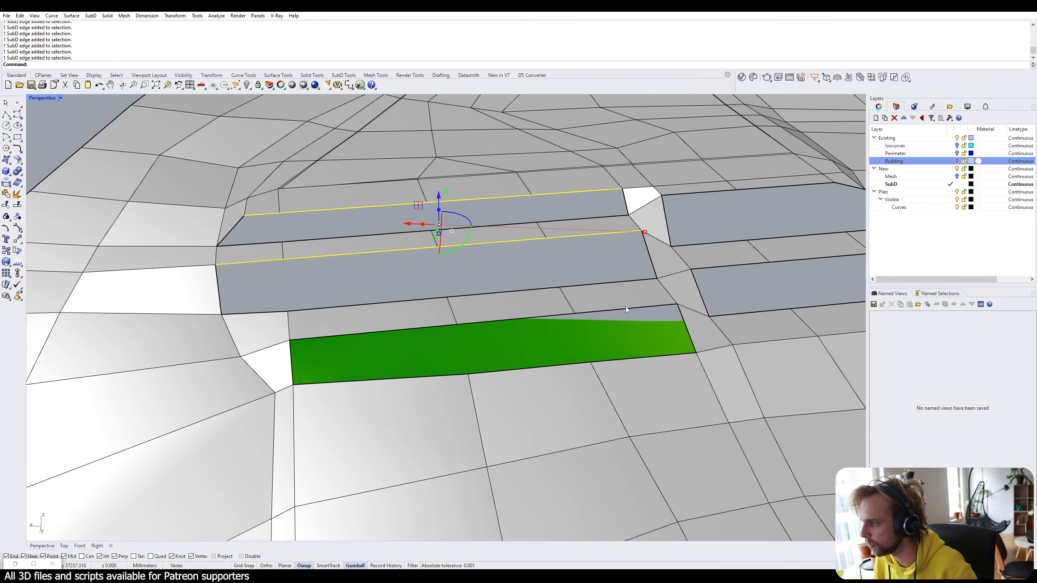
right_click_drag(401, 328, 462, 278)
left_click_drag(459, 273, 450, 315)
right_click_drag(451, 316, 459, 368)
Select the edge chain along the green strip and extrude it downward into a wall.
left_click(183, 112)
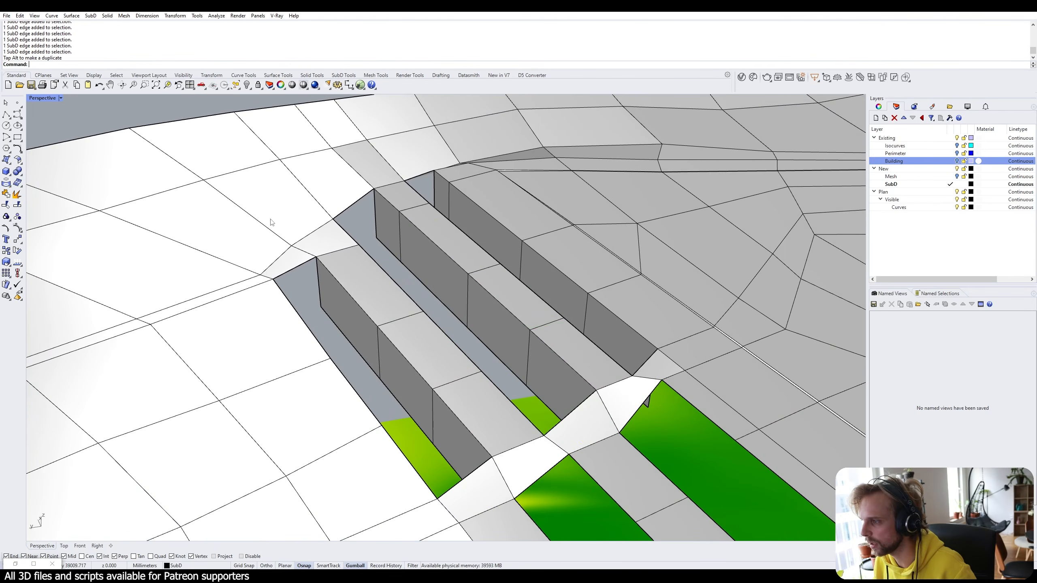
right_click_drag(302, 241, 411, 224)
scroll(406, 225, "up", 3)
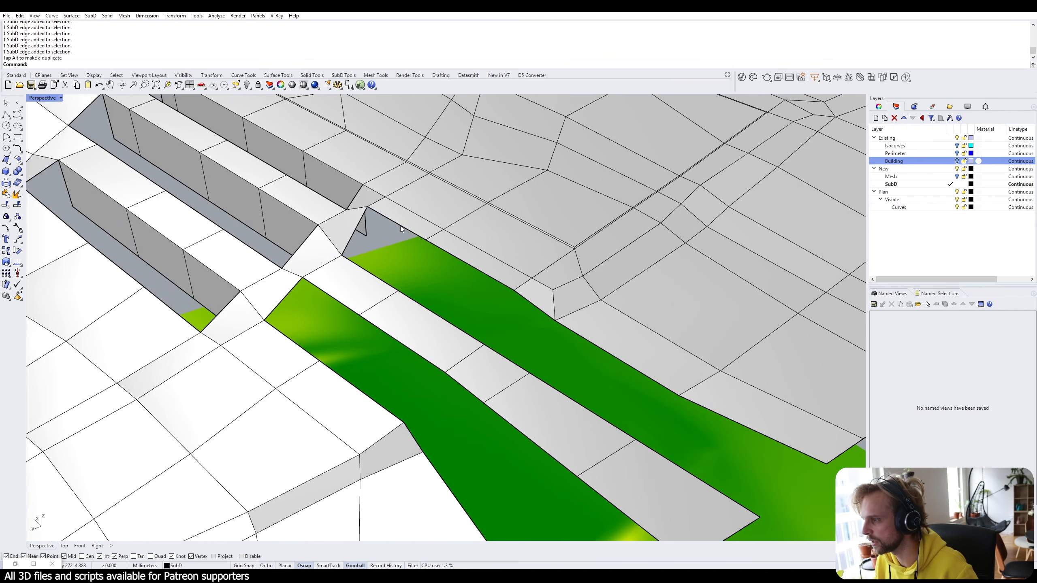
left_click(744, 428, "ctrl+shift")
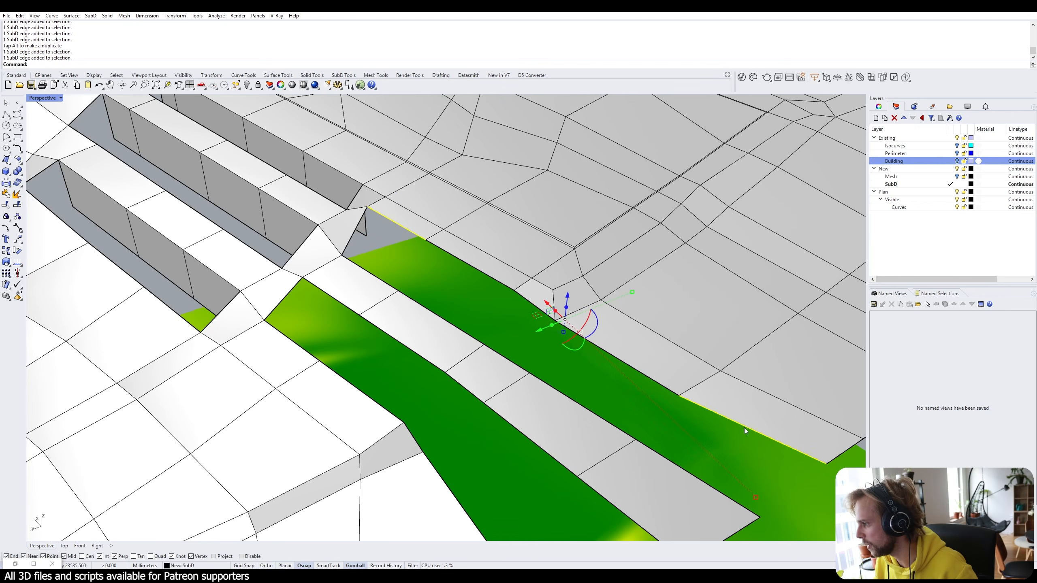
double_click(662, 385, "ctrl+shift")
scroll(663, 385, "down", 6)
right_click_drag(665, 390, 568, 326)
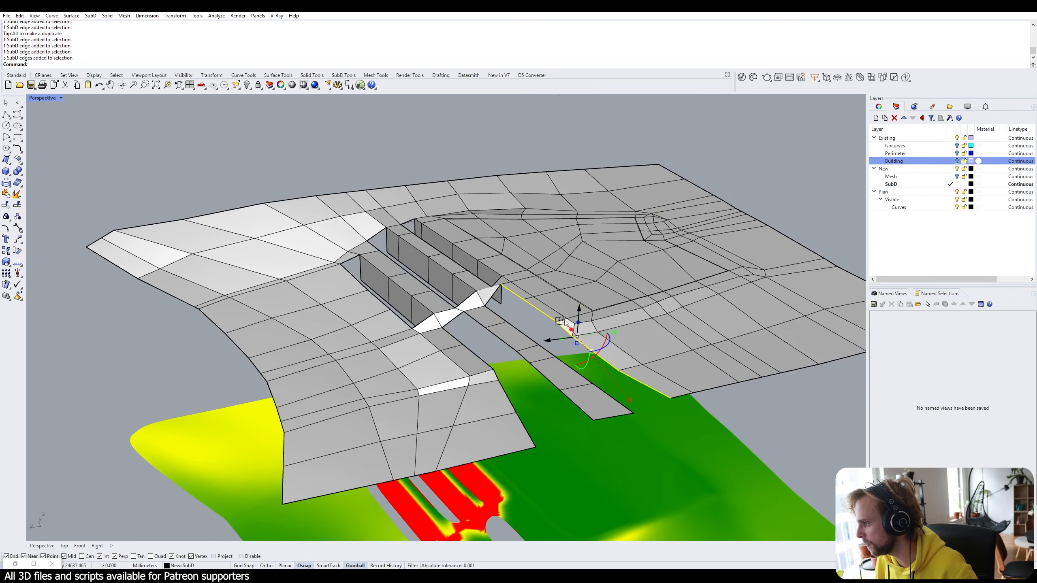
scroll(569, 327, "up", 4)
left_click_drag(598, 340, 607, 393)
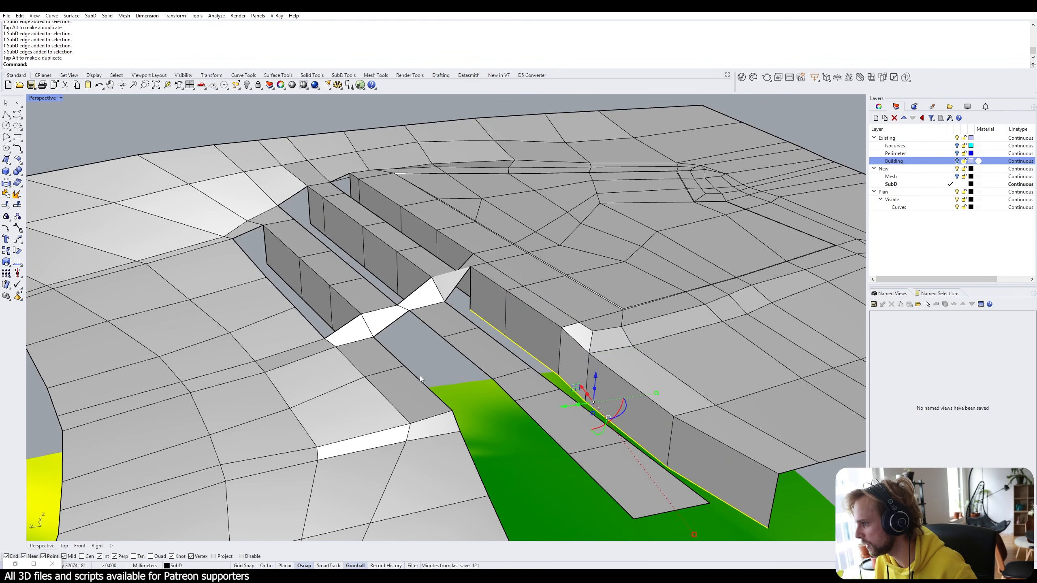
Extrude the strip's lower-left edge chain downward into a matching wall on the opposite side.
left_click(420, 377)
left_click(433, 331, "ctrl+shift")
left_click(604, 488, "ctrl+shift")
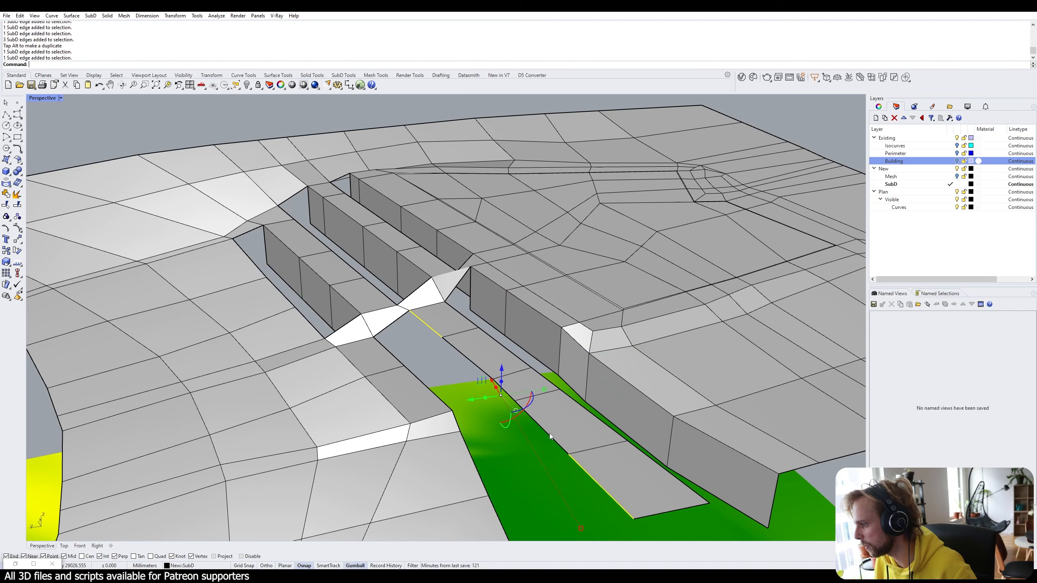
double_click(542, 426, "ctrl+shift")
left_click_drag(501, 382, 518, 446)
right_click_drag(517, 446, 516, 392)
Select the new wall's entire bottom edge chain.
left_click(509, 389)
scroll(432, 362, "down", 3)
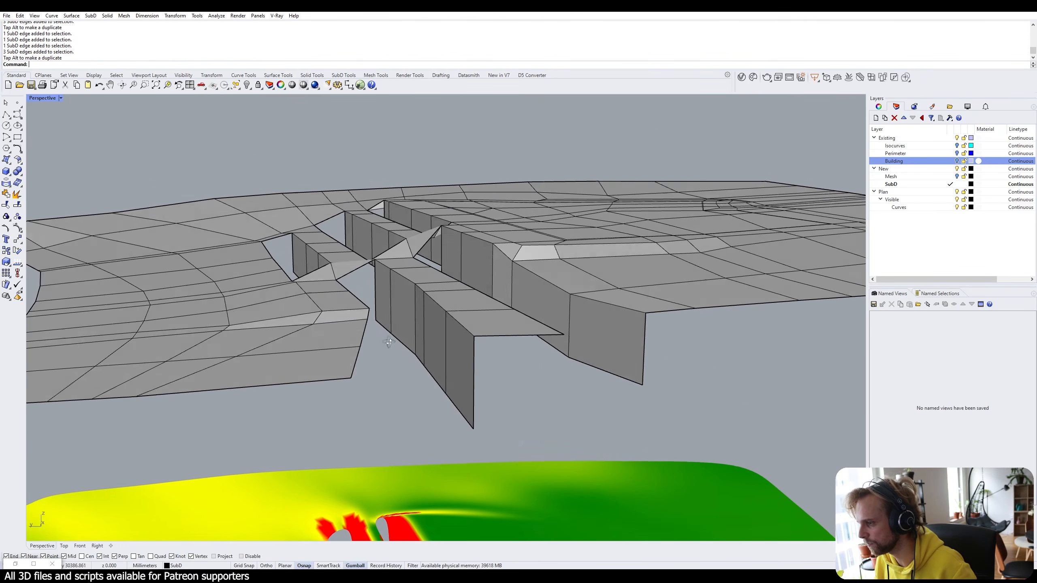
left_click(378, 323, "ctrl+shift")
left_click(444, 388, "ctrl+shift")
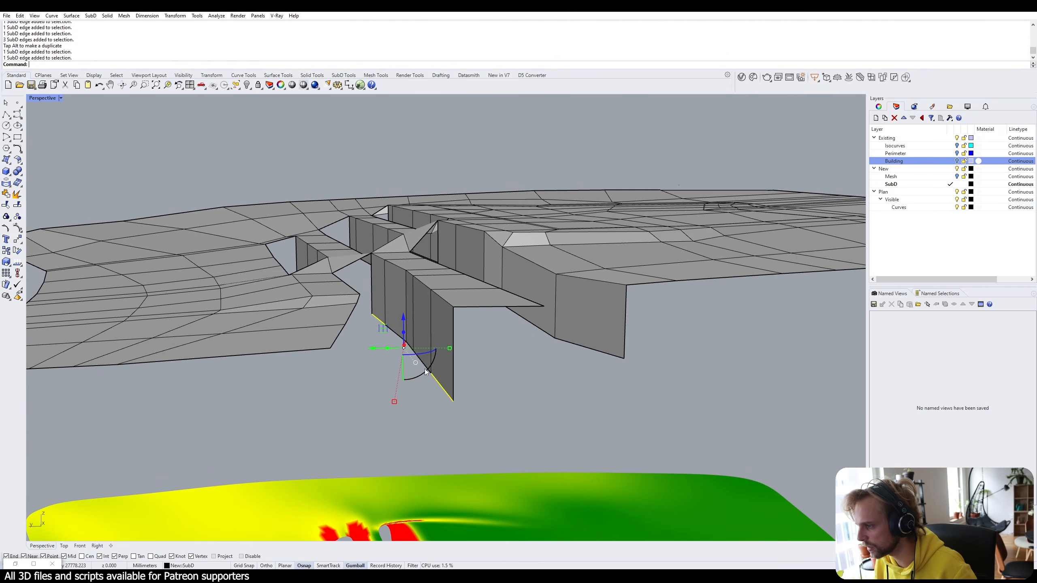
scroll(427, 369, "up", 9)
double_click(429, 369, "ctrl+shift")
scroll(436, 372, "down", 11)
scroll(436, 374, "up", 2)
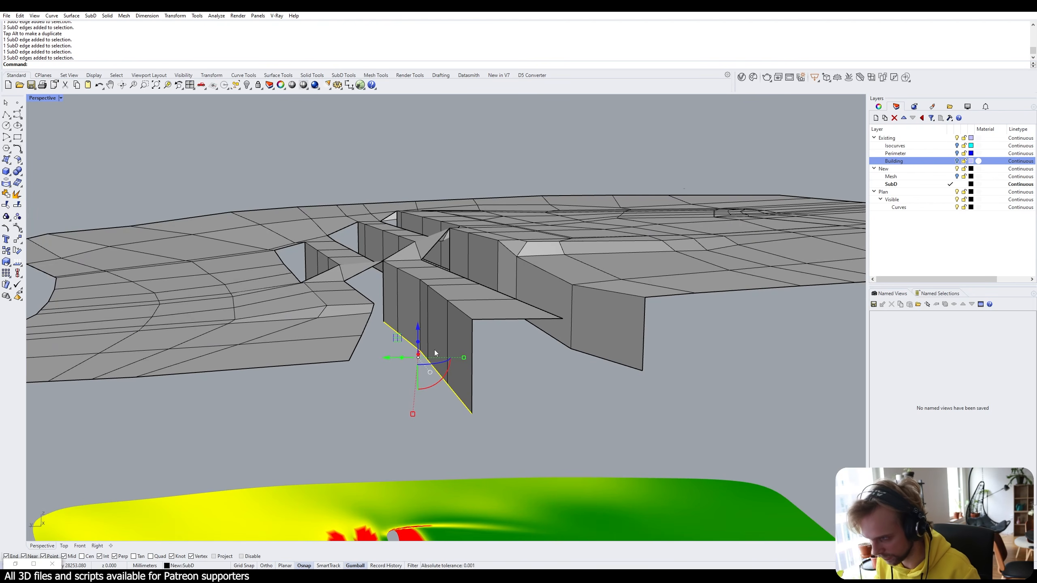
Move the selected bottom edges vertically up to the snapped wall vertex height.
type("m")
key("Return")
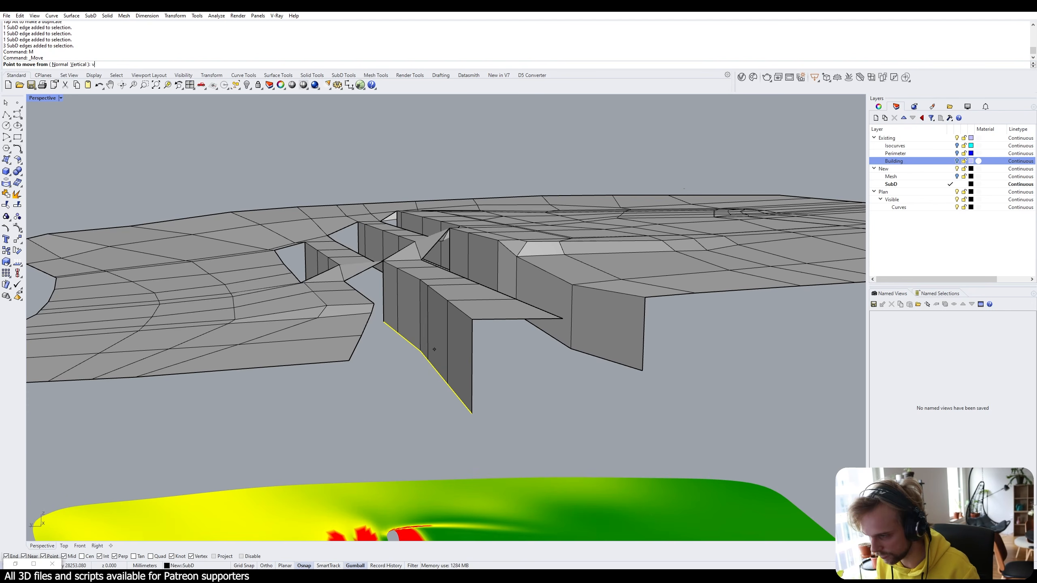
type("v")
key("Return")
left_click(472, 414)
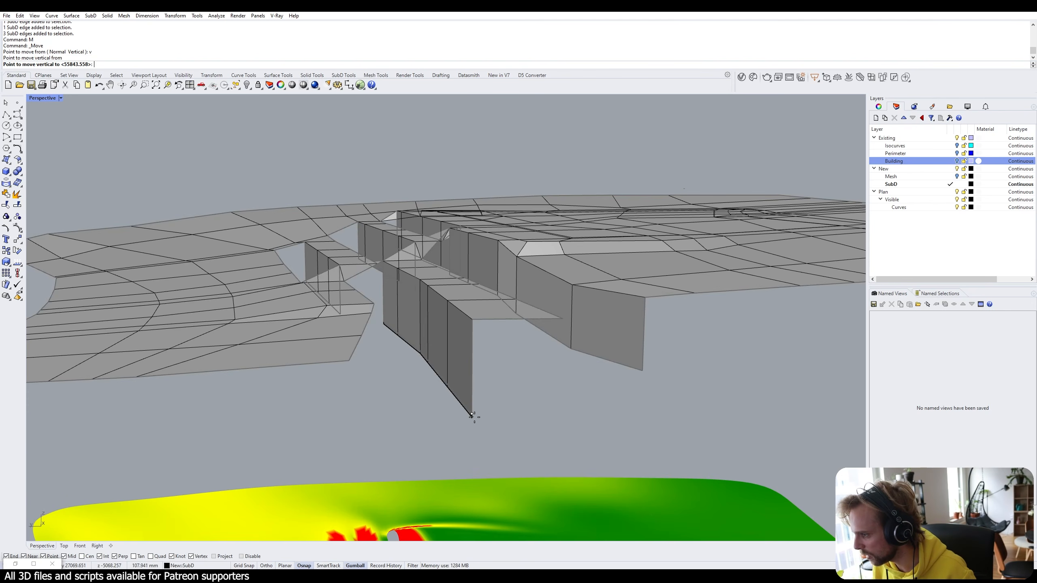
left_click(348, 360)
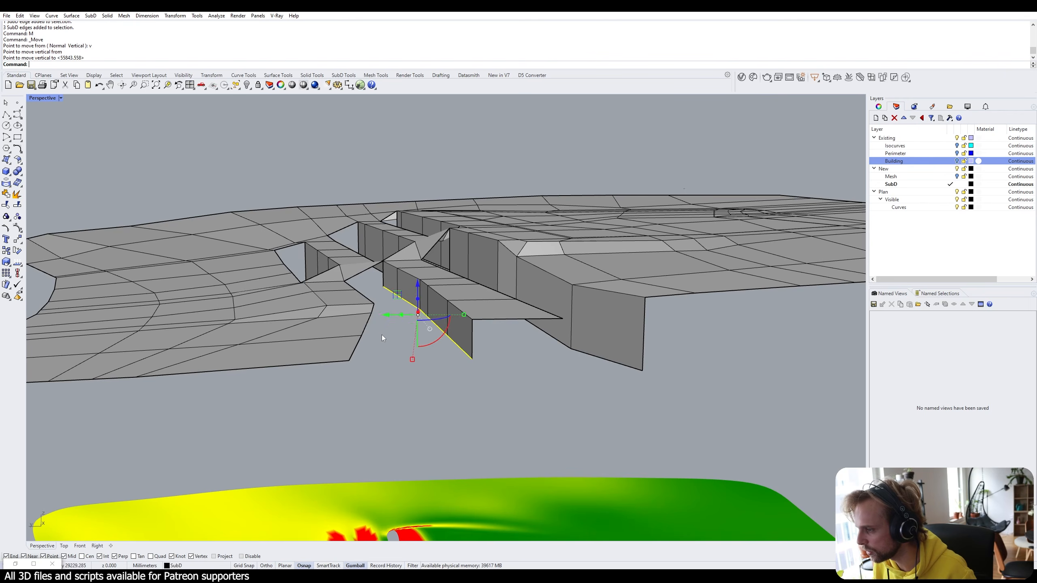
right_click_drag(381, 335, 376, 298)
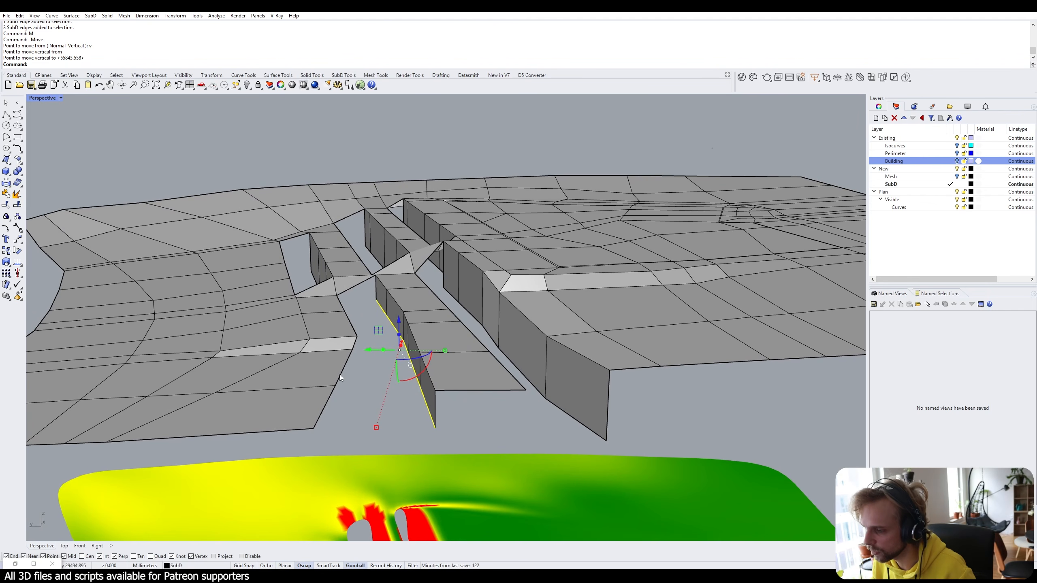
right_click_drag(336, 302, 356, 294)
Raise the next wall's bottom edge vertically, snapping it to a target vertex height.
type("M")
key("Return")
scroll(349, 291, "up", 3)
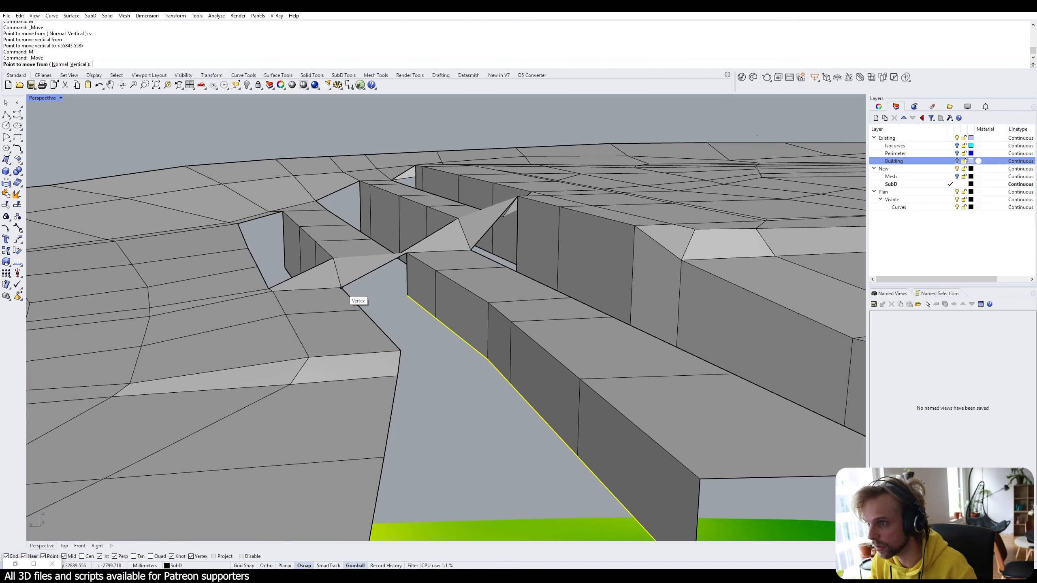
type("m")
key("Return")
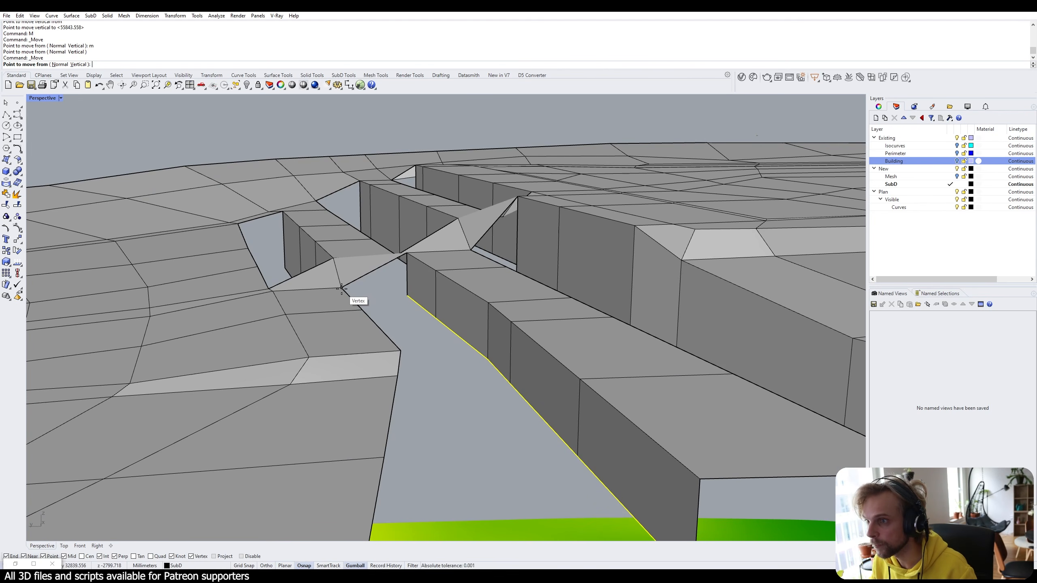
type("v")
key("Return")
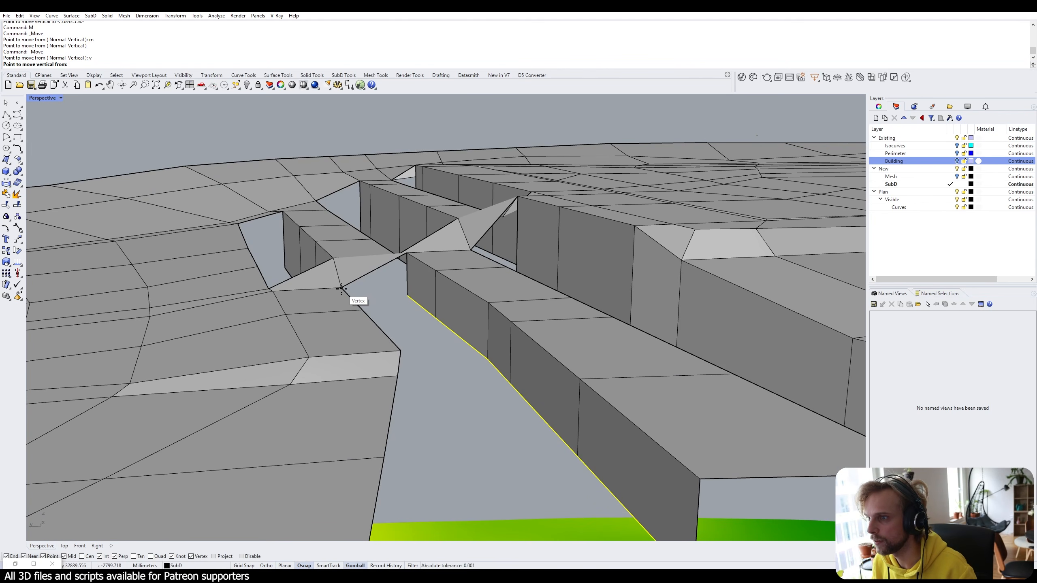
left_click(396, 297)
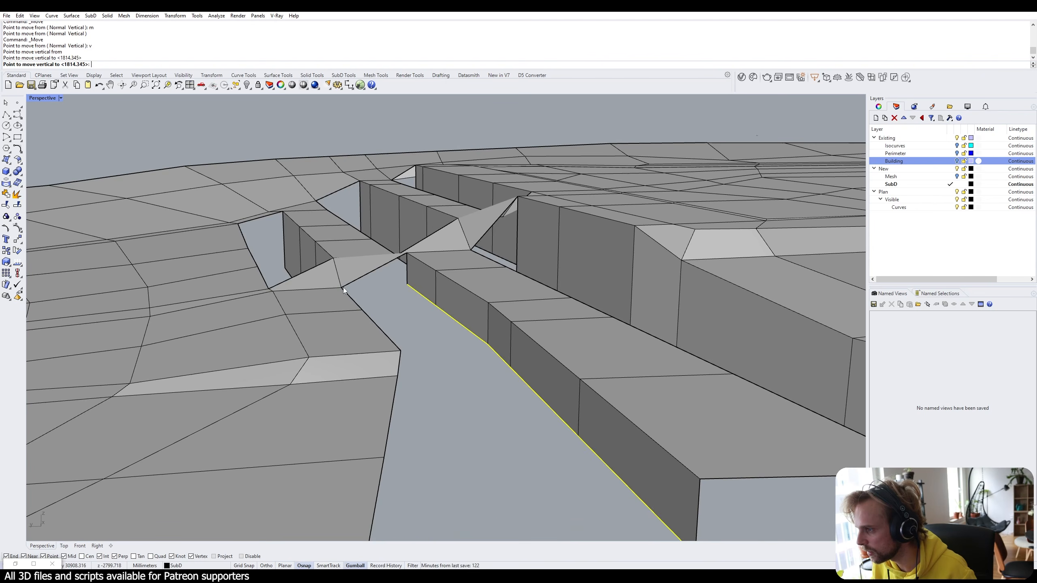
left_click(414, 339)
scroll(413, 339, "down", 4)
right_click_drag(451, 348, 439, 349)
scroll(439, 348, "up", 4)
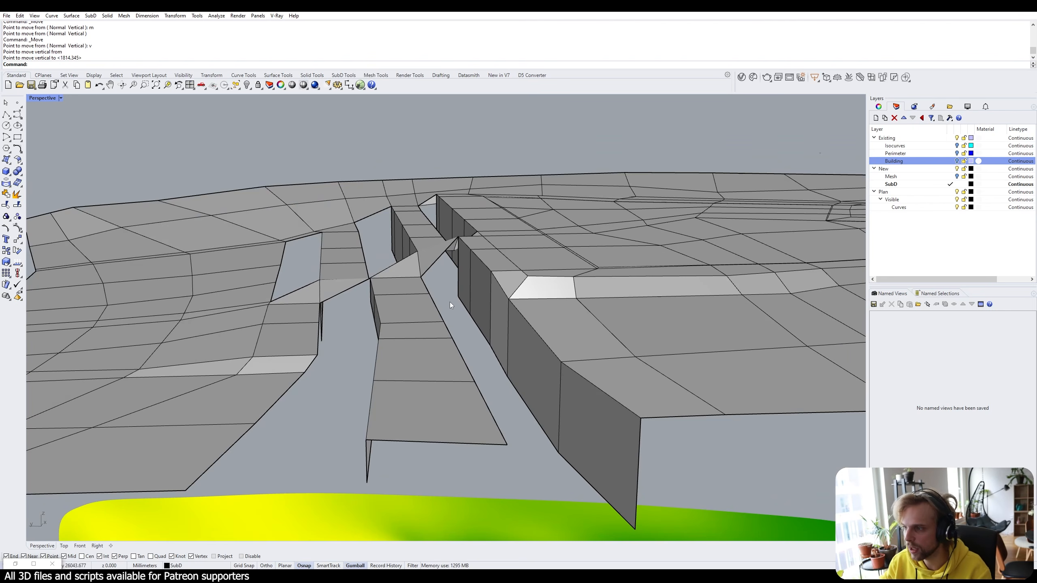
Select another wall's three bottom edges and raise them vertically to the snapped height.
left_click(464, 307, "ctrl+shift")
left_click(605, 500, "ctrl+shift")
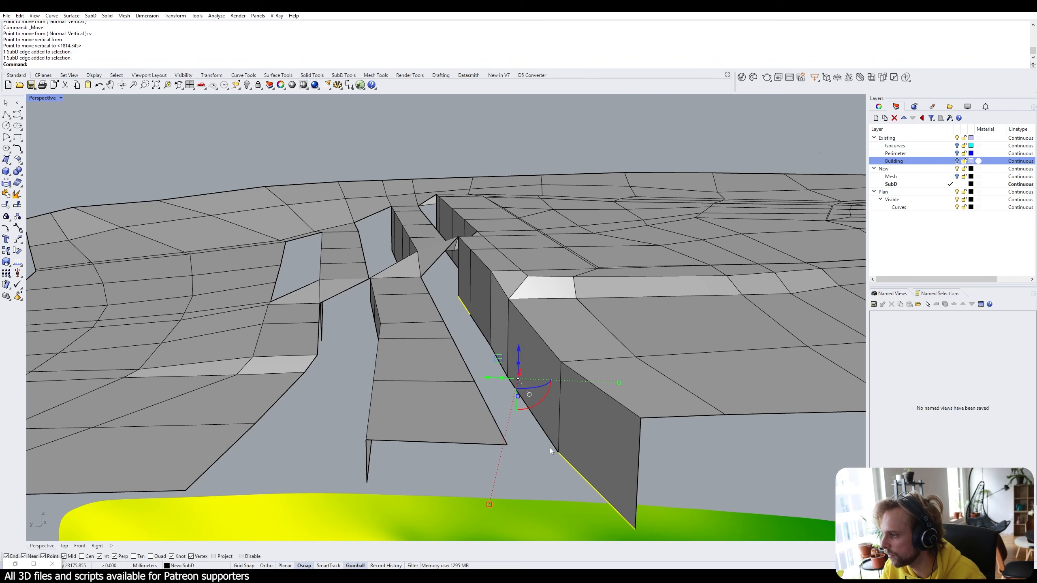
left_click(553, 450, "ctrl+shift")
type("m")
key("Return")
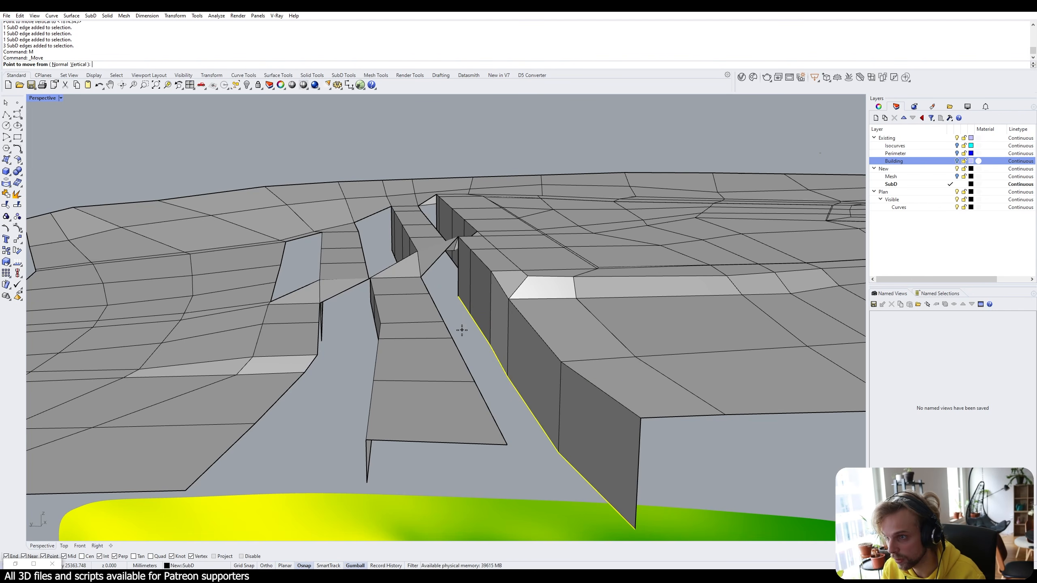
type("v")
key("Return")
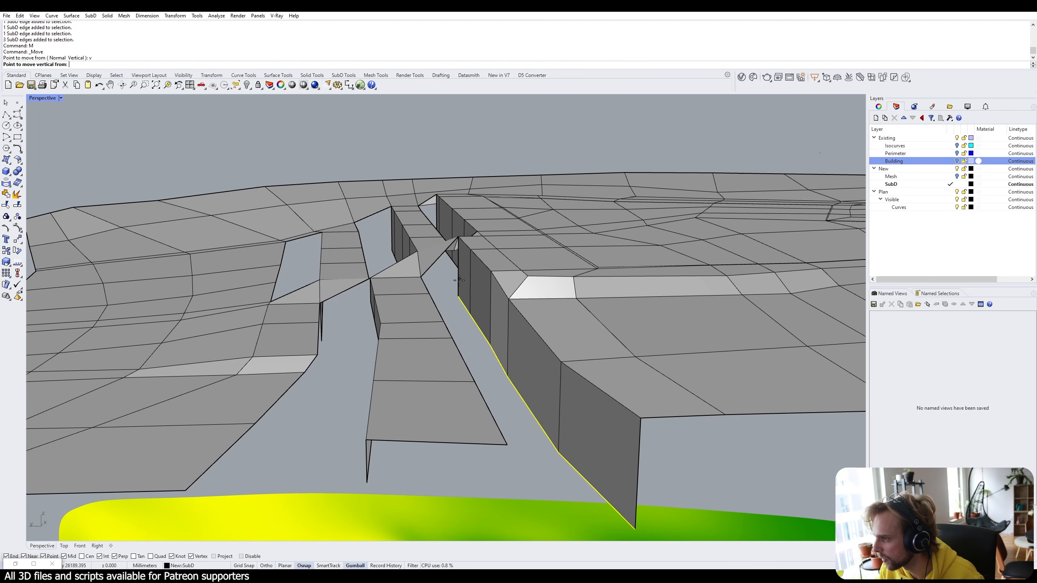
left_click(458, 296)
left_click(420, 277)
left_click(474, 321)
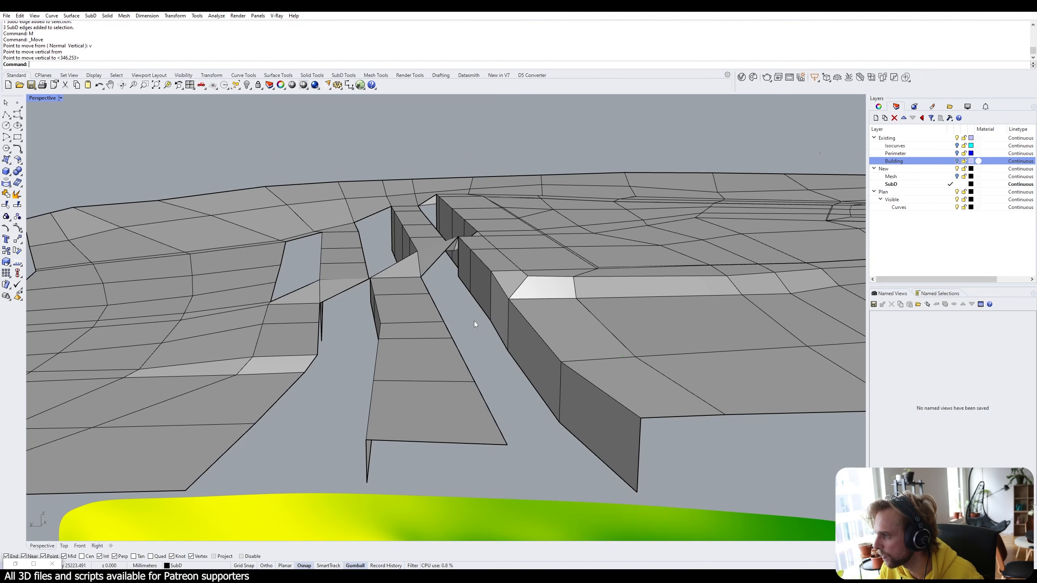
right_click_drag(474, 321, 361, 261)
Raise the fin's bottom edges vertically up to a terrain vertex.
left_click(339, 320, "ctrl+shift")
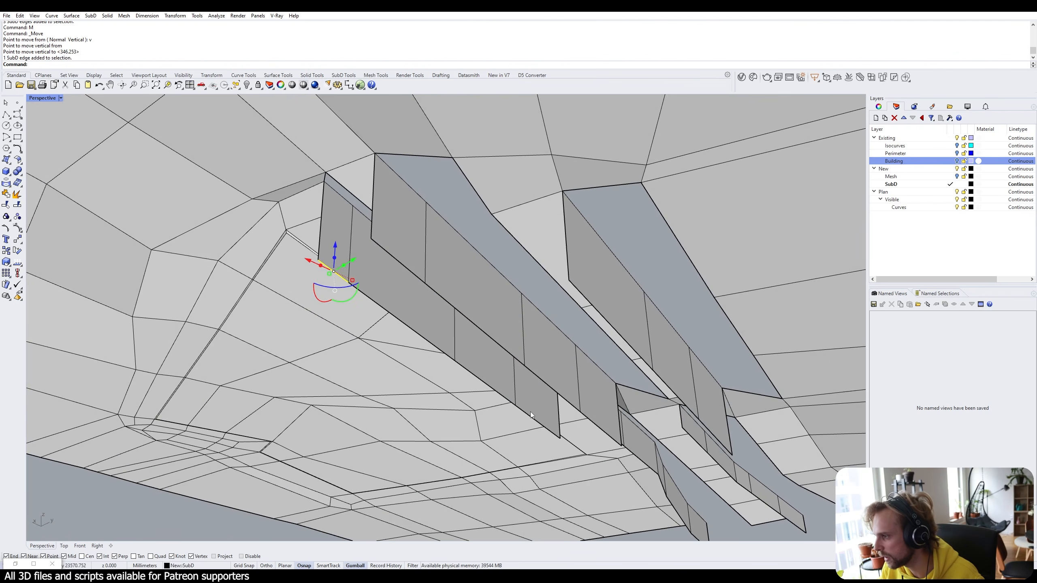
left_click(526, 416, "ctrl+shift")
left_click(505, 397, "ctrl+shift")
left_click(430, 343, "ctrl+shift")
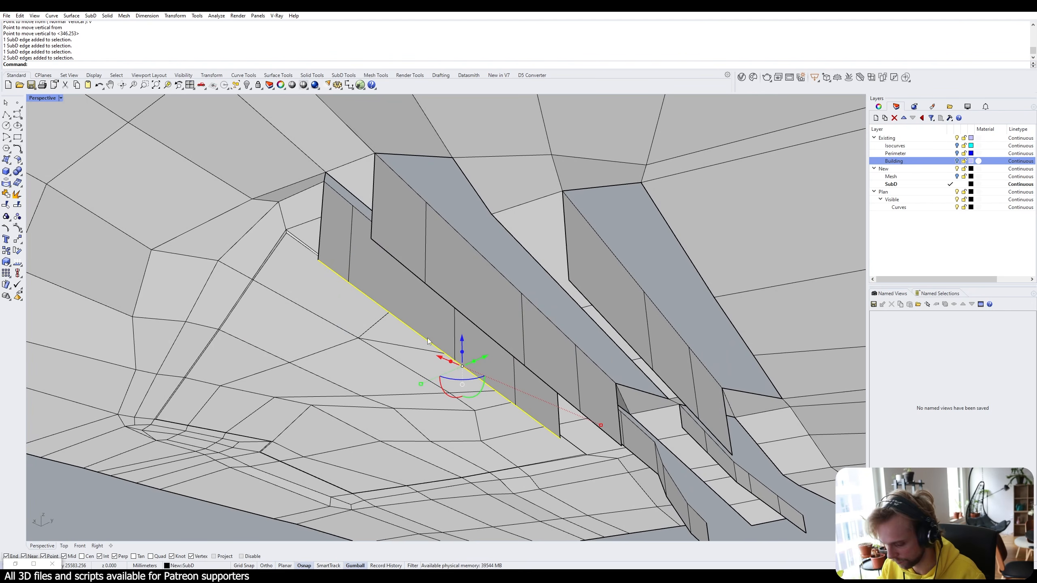
type("M")
key("Return")
type("v")
key("Return")
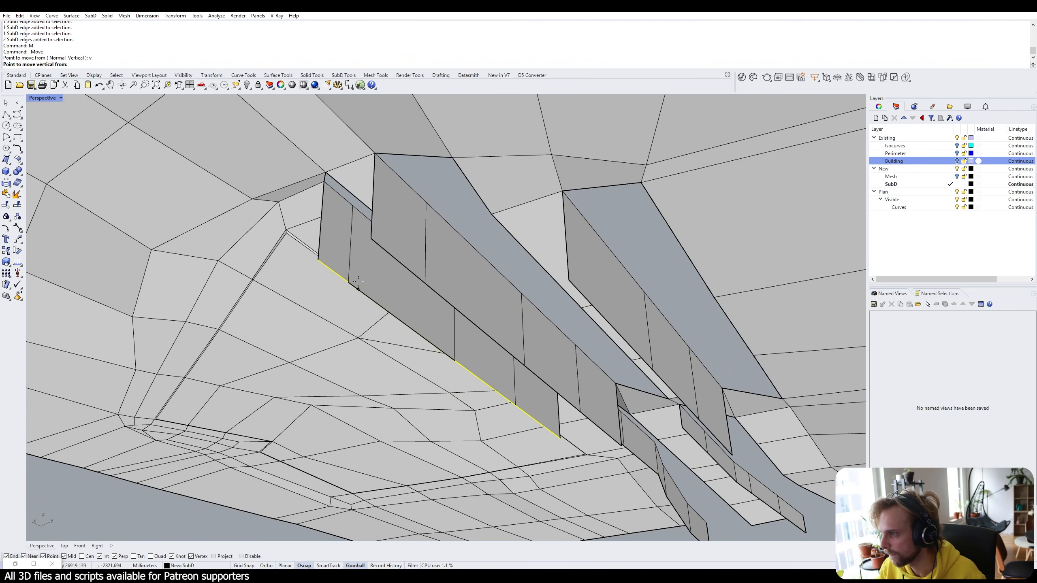
right_click_drag(385, 164, 327, 300)
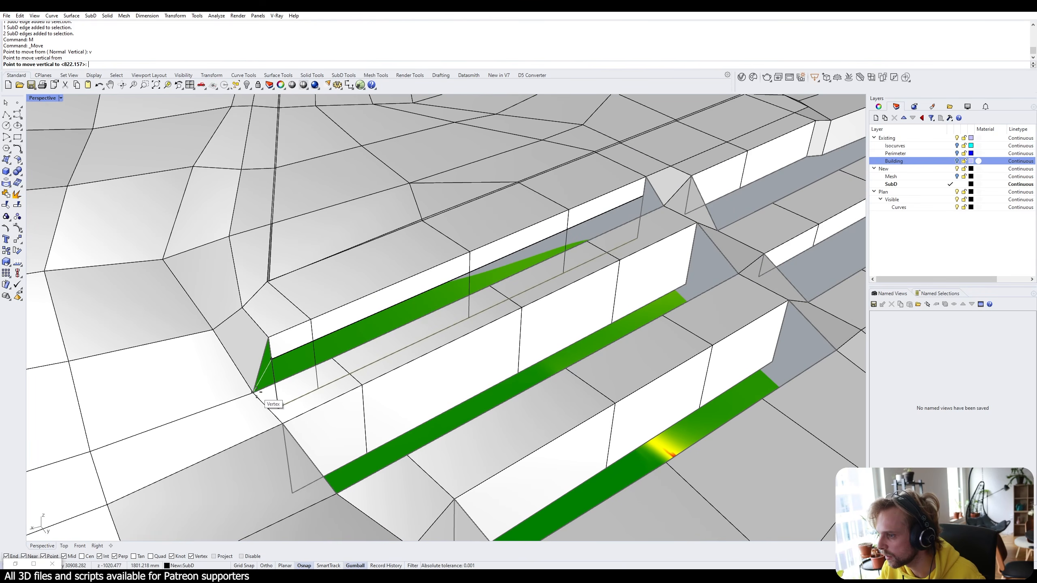
left_click(255, 392)
right_click_drag(303, 382, 763, 304)
Move the middle strip's upper edges vertically to the snapped vertex height.
left_click(334, 345)
left_click(756, 333)
left_click(448, 315)
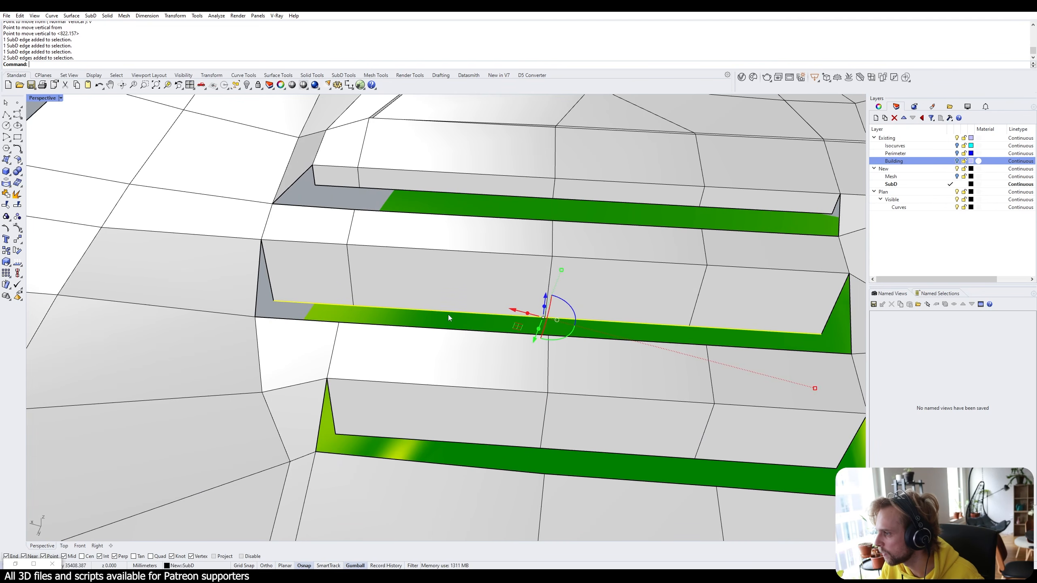
type("M")
key("Return")
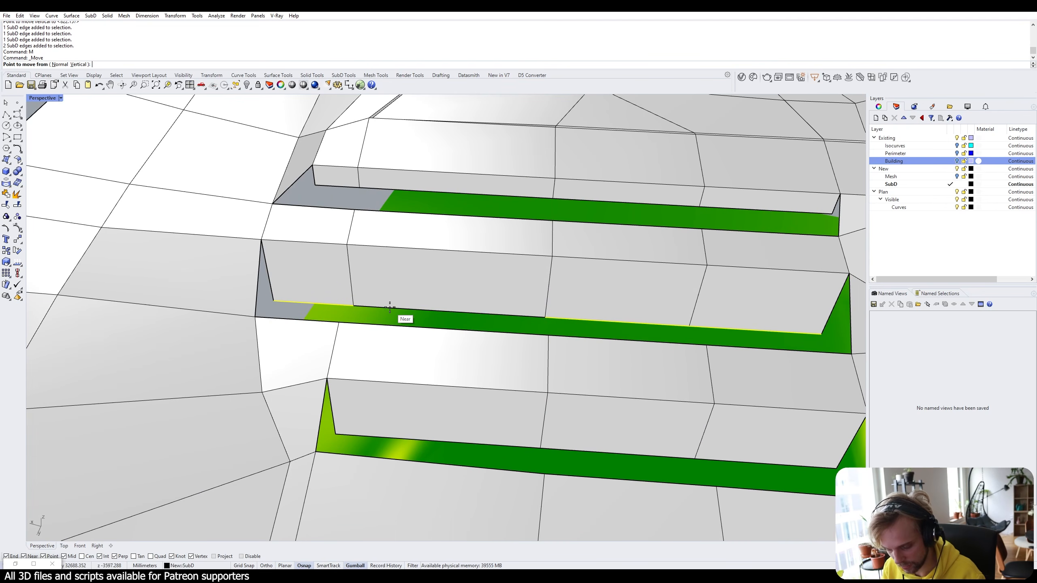
type("v")
key("Return")
left_click(273, 301)
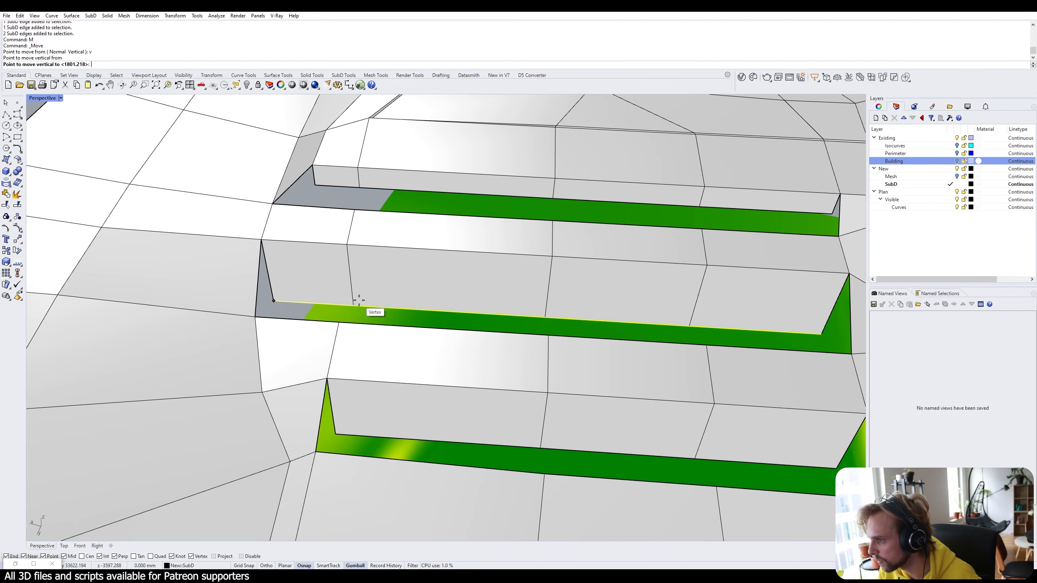
left_click(338, 322)
scroll(394, 329, "down", 4)
key("Escape")
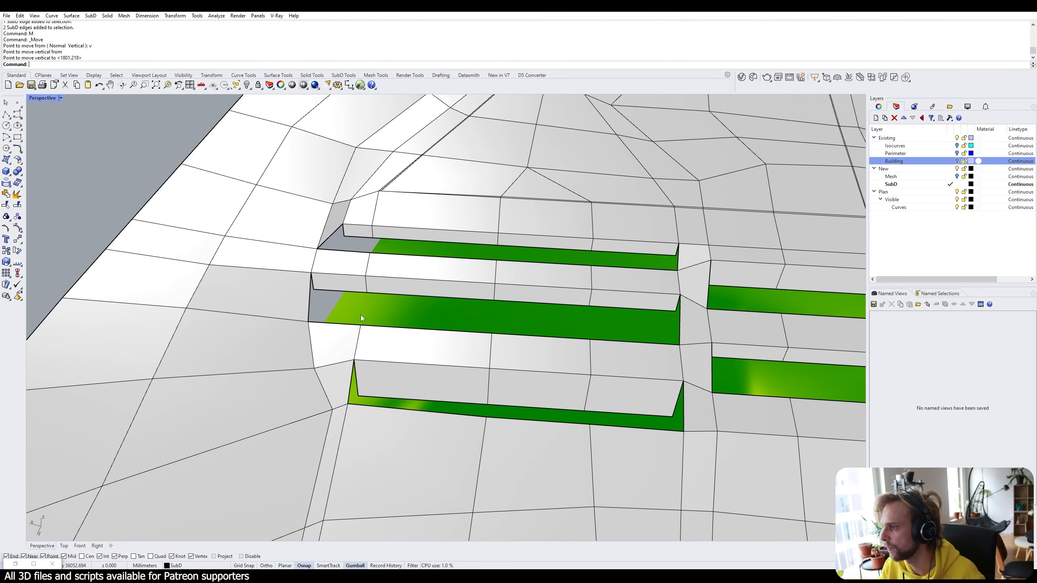
Lift the lower slot's three edges vertically to 1477.244 to meet the terrain.
right_click_drag(361, 315, 249, 254, "shift")
left_click(342, 341, "ctrl+shift")
left_click(542, 354, "ctrl+shift")
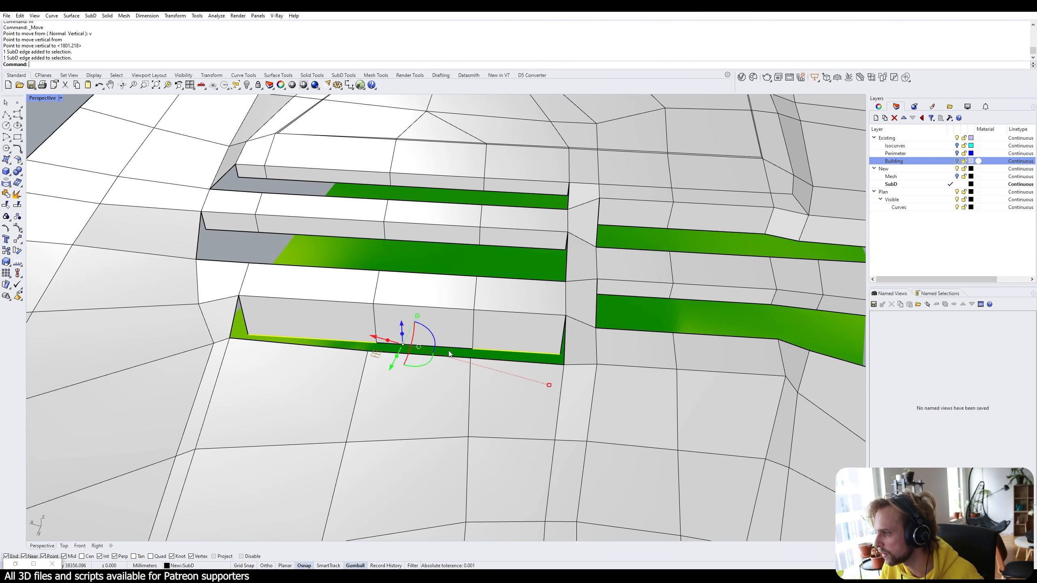
left_click(424, 345, "ctrl+shift")
type("M")
key("Return")
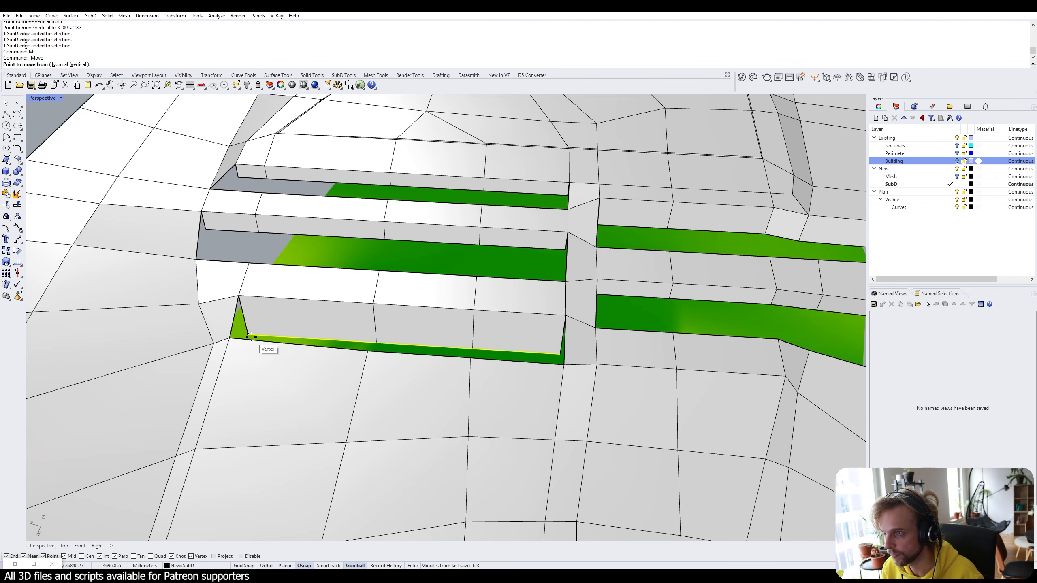
type("v")
key("Return")
left_click(251, 335)
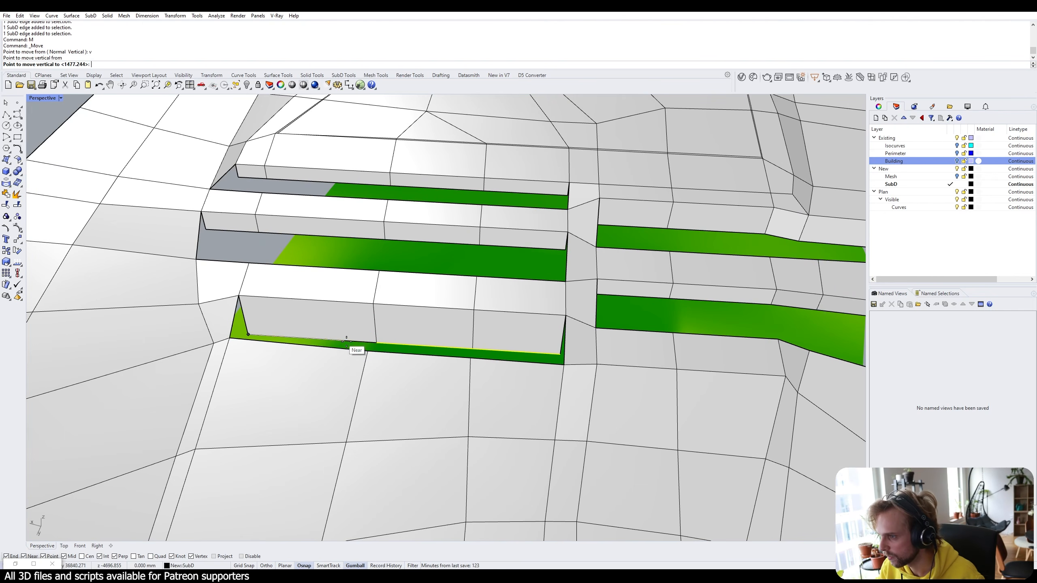
left_click(318, 297)
key("Escape")
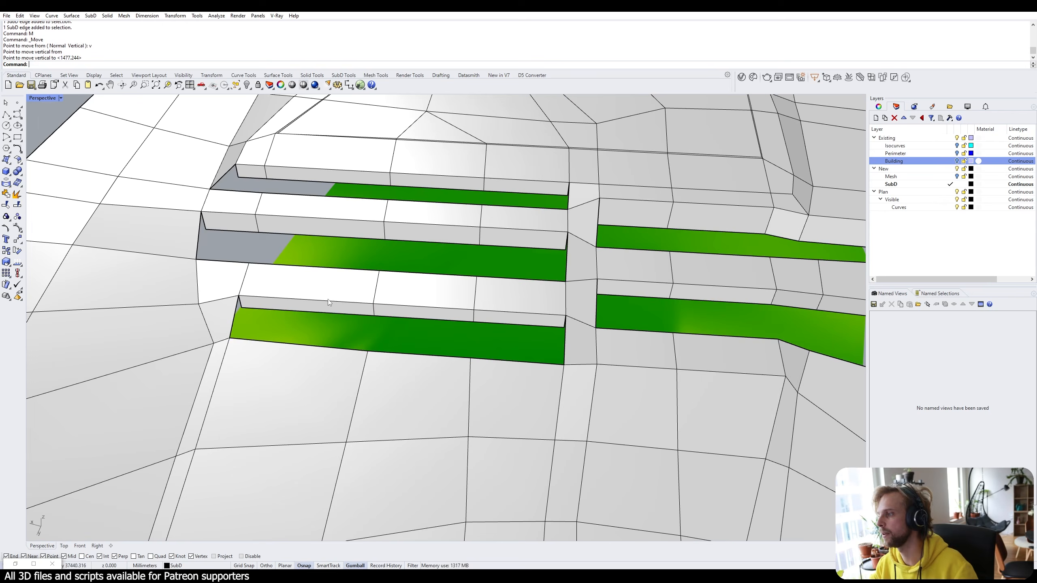
right_click_drag(318, 297, 409, 271)
scroll(410, 269, "down", 3)
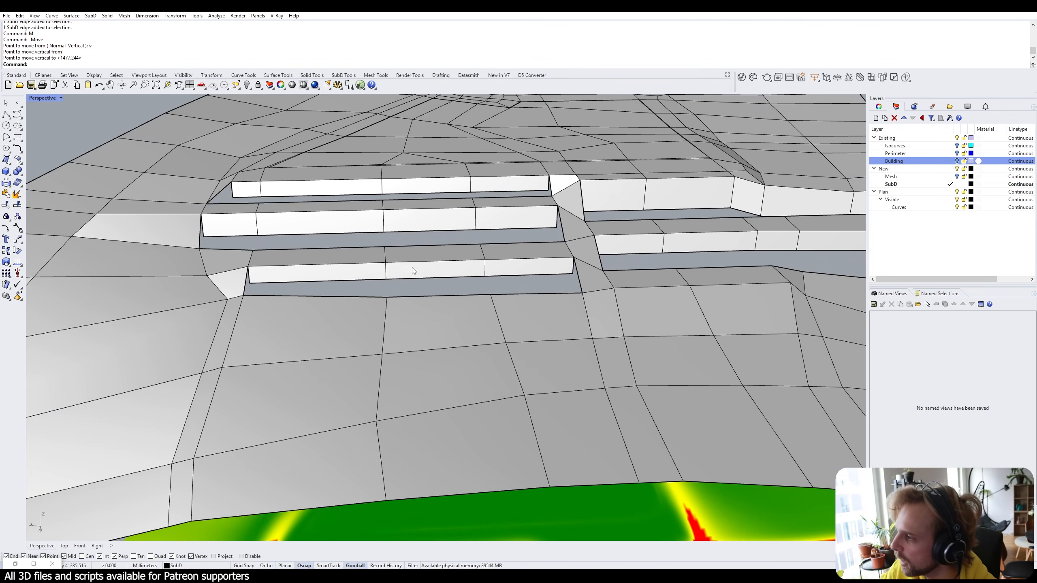
right_click_drag(511, 241, 477, 281)
scroll(412, 245, "up", 3)
Raise the wall's upper and lower corner points vertically to their new heights.
scroll(477, 280, "up", 5)
left_click(441, 250, "ctrl+shift")
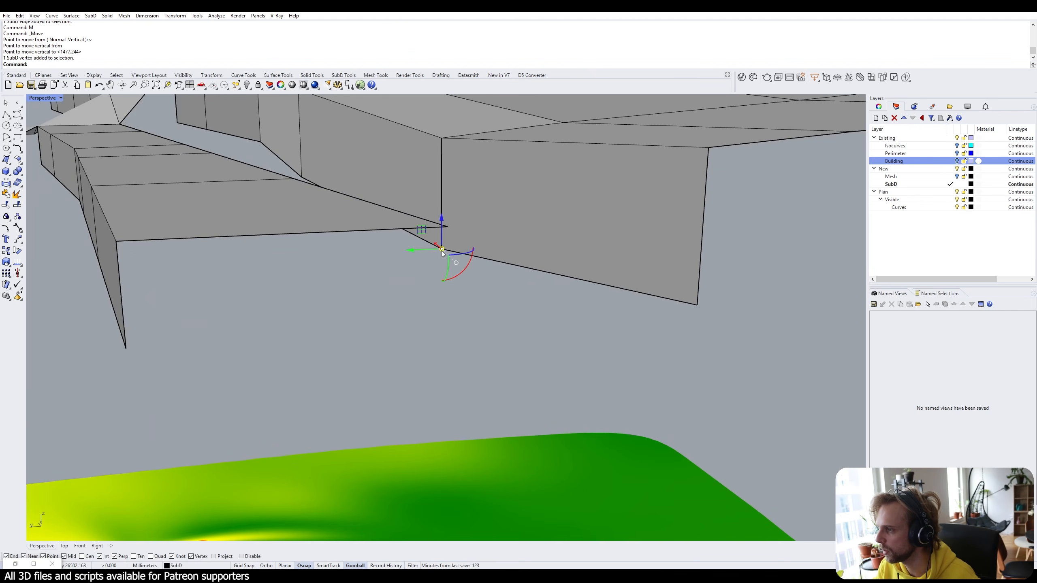
type("m")
key("Return")
type("v")
key("Return")
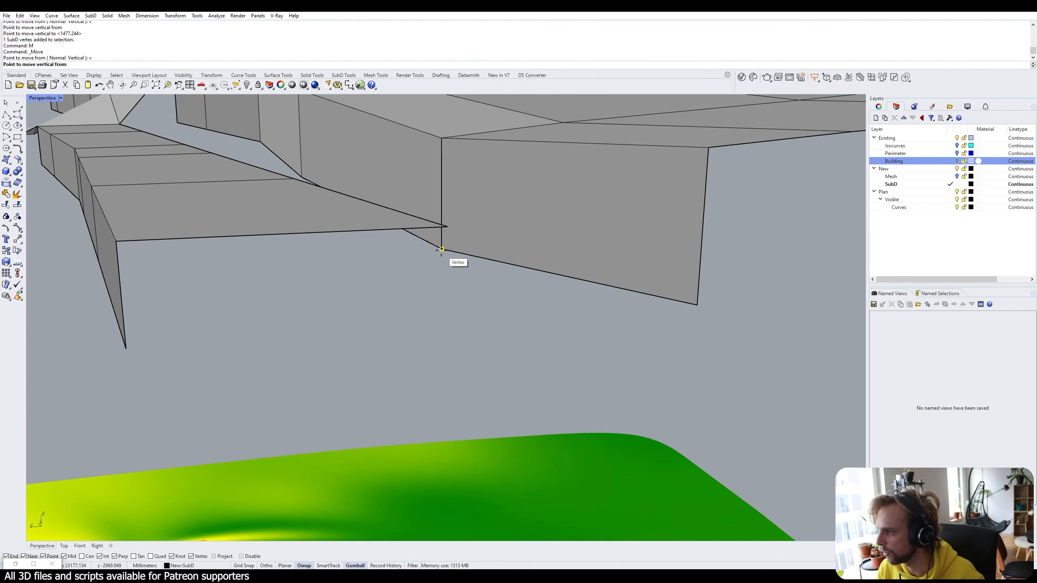
left_click(442, 249)
left_click(443, 172)
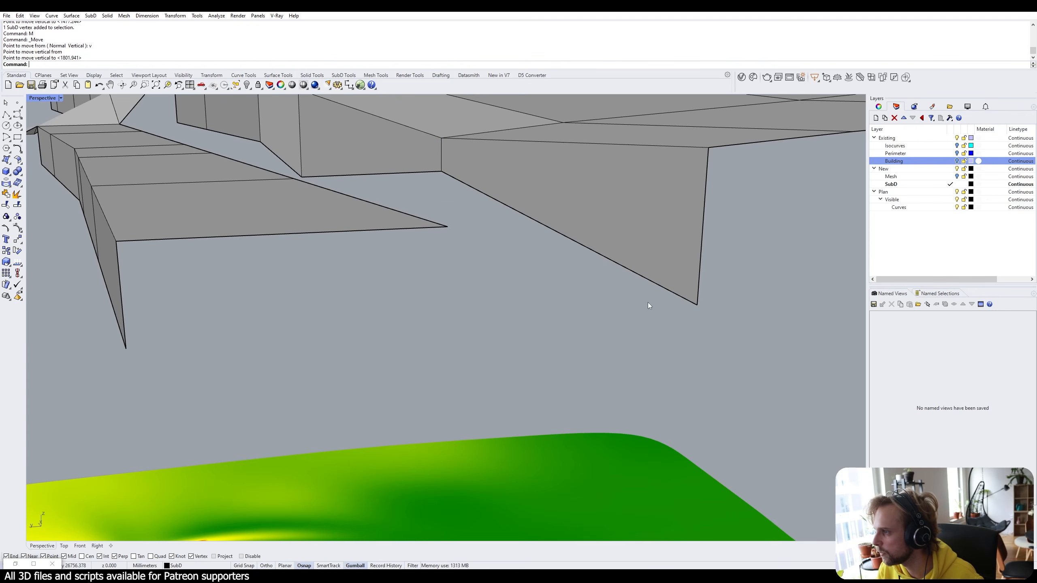
left_click(696, 304, "ctrl+shift")
type("m")
key("Return")
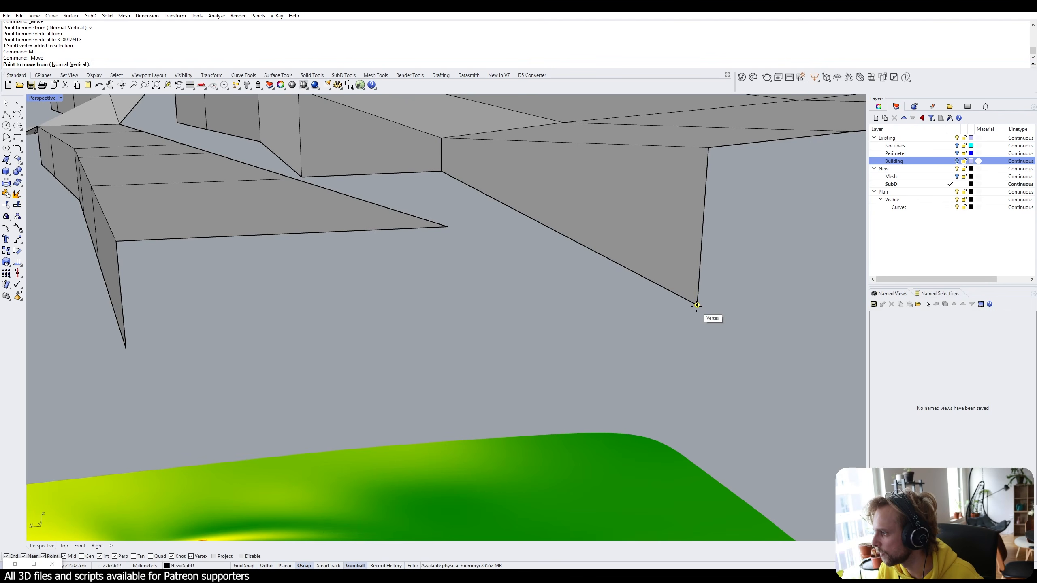
type("v")
key("Return")
left_click(697, 304)
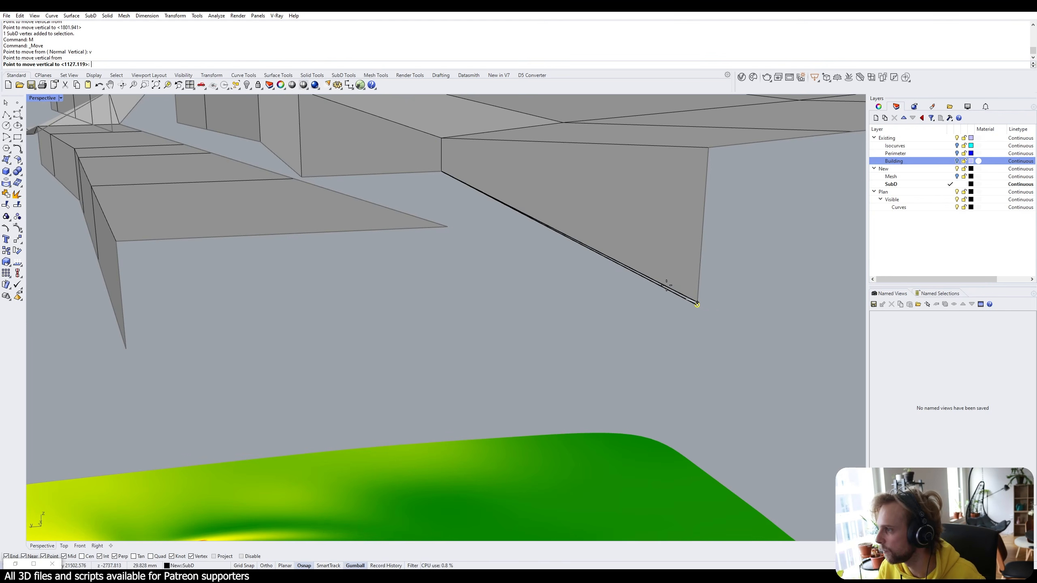
left_click(449, 228)
key("Escape")
Move the point where the wall meets the green strip vertically to its neighbour's height.
right_click_drag(450, 233, 506, 268)
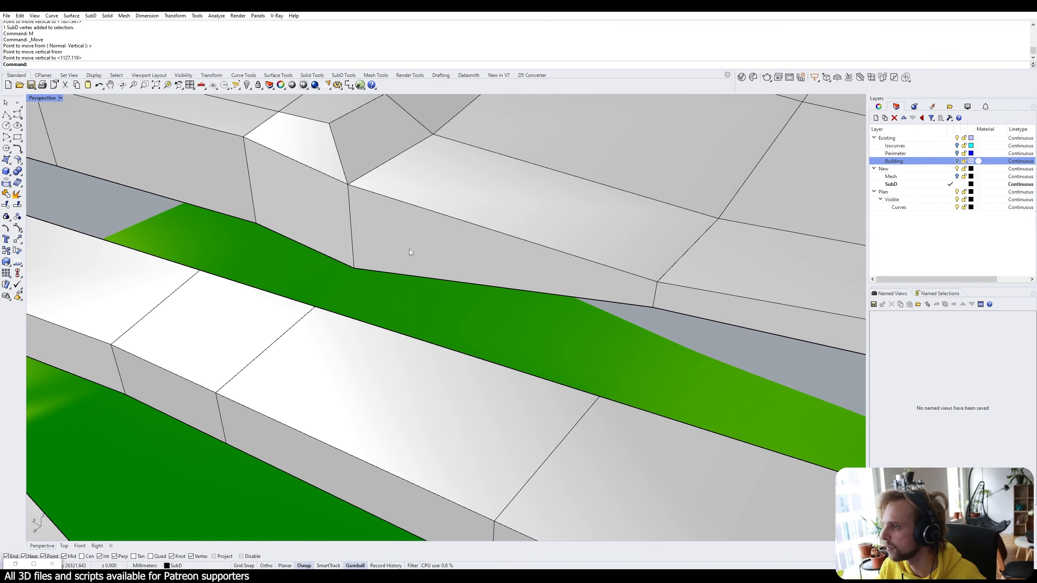
left_click(353, 269, "ctrl+shift")
type("m")
key("Return")
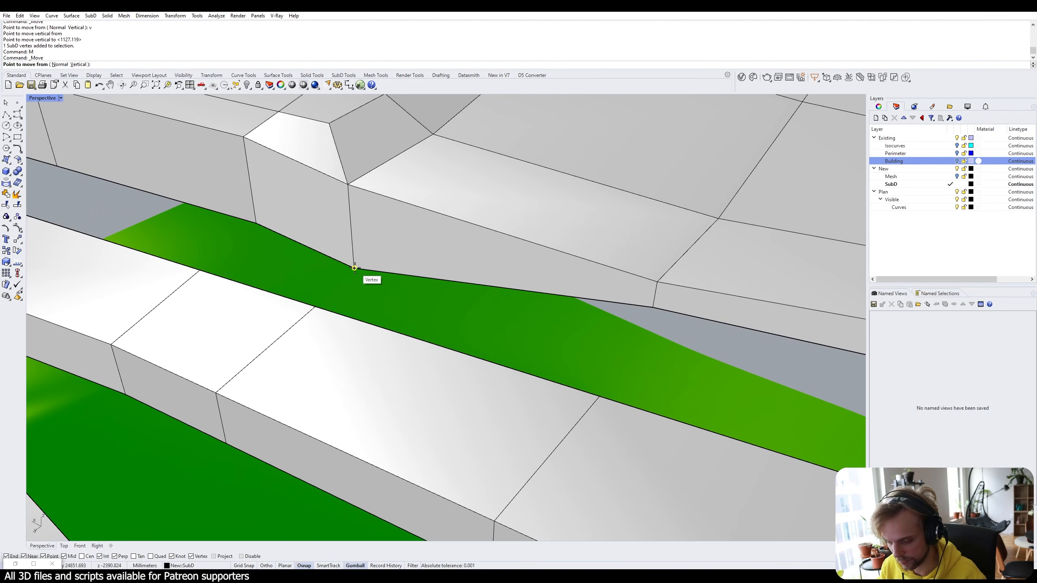
type("v")
key("Return")
left_click(354, 268)
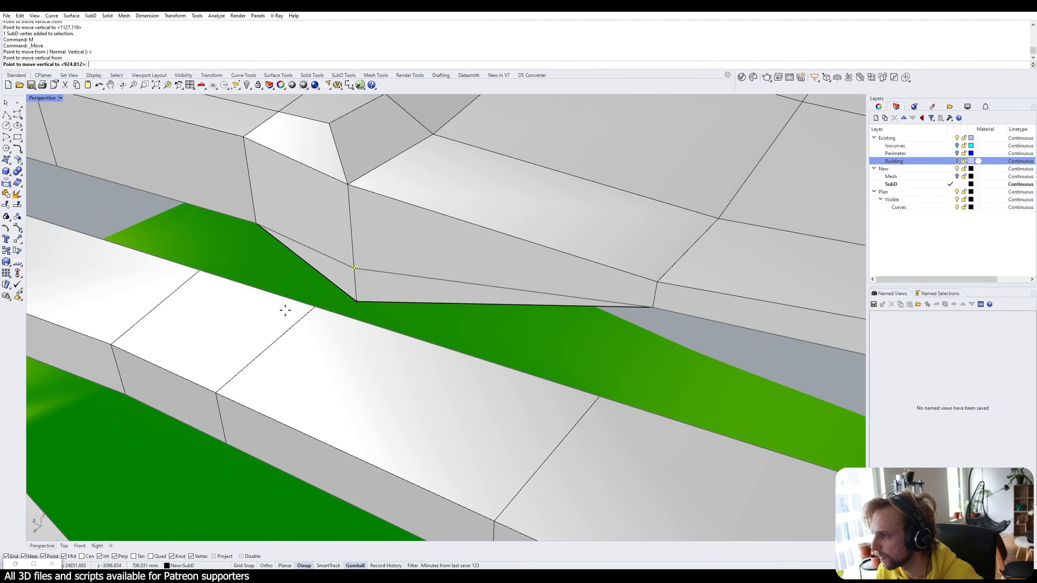
left_click(315, 307)
key("Escape")
Orbit around the whole terrain to review the walls, then select an edge of the lower strip.
right_click_drag(319, 261, 363, 257)
right_click_drag(363, 258, 526, 229, "shift")
right_click_drag(426, 306, 580, 292)
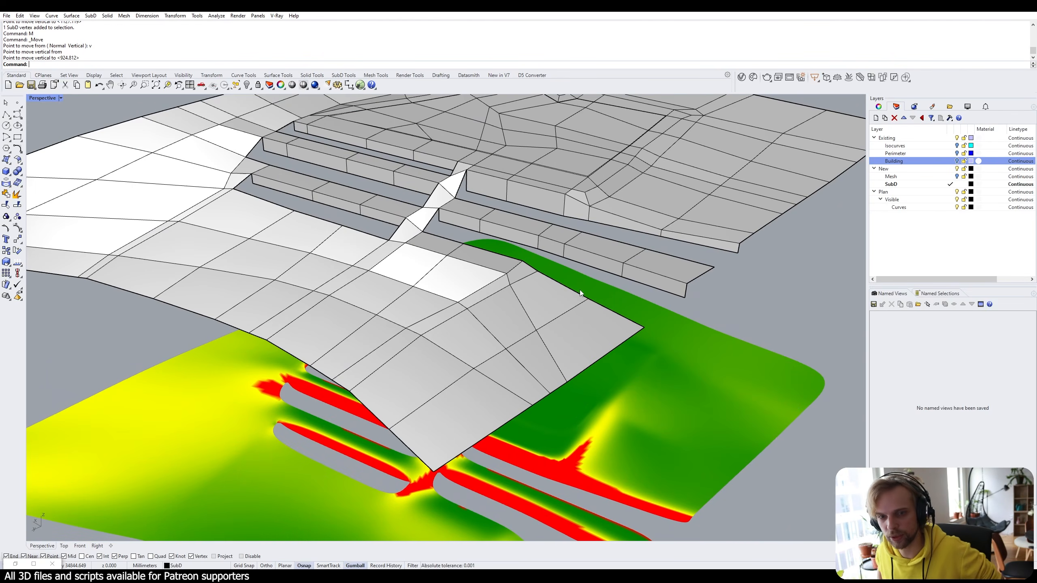
scroll(289, 203, "up", 5)
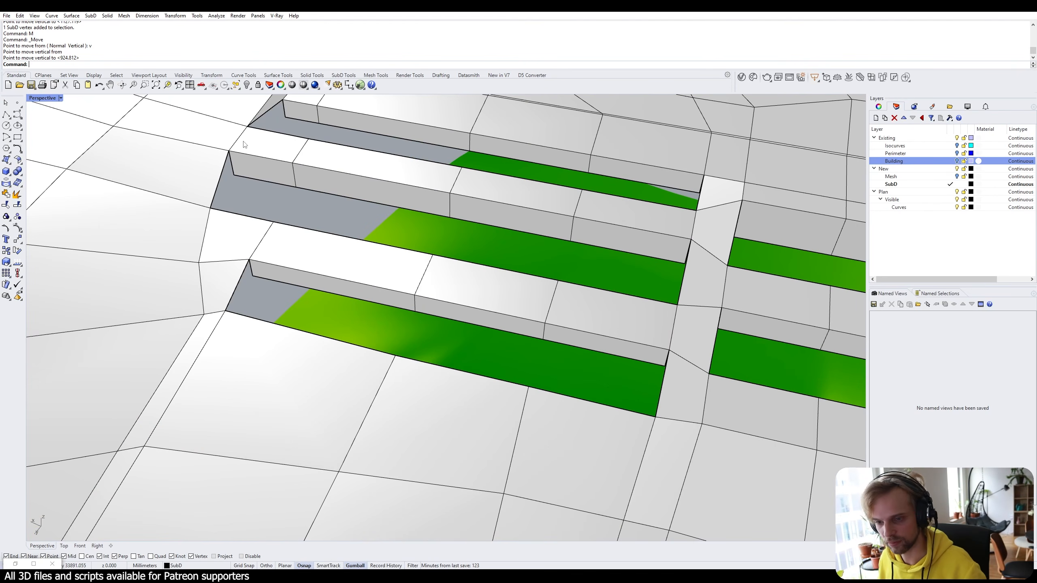
scroll(394, 309, "down", 8)
right_click_drag(438, 447, 435, 425)
scroll(468, 264, "up", 6)
right_click_drag(466, 253, 467, 279)
scroll(252, 345, "up", 3)
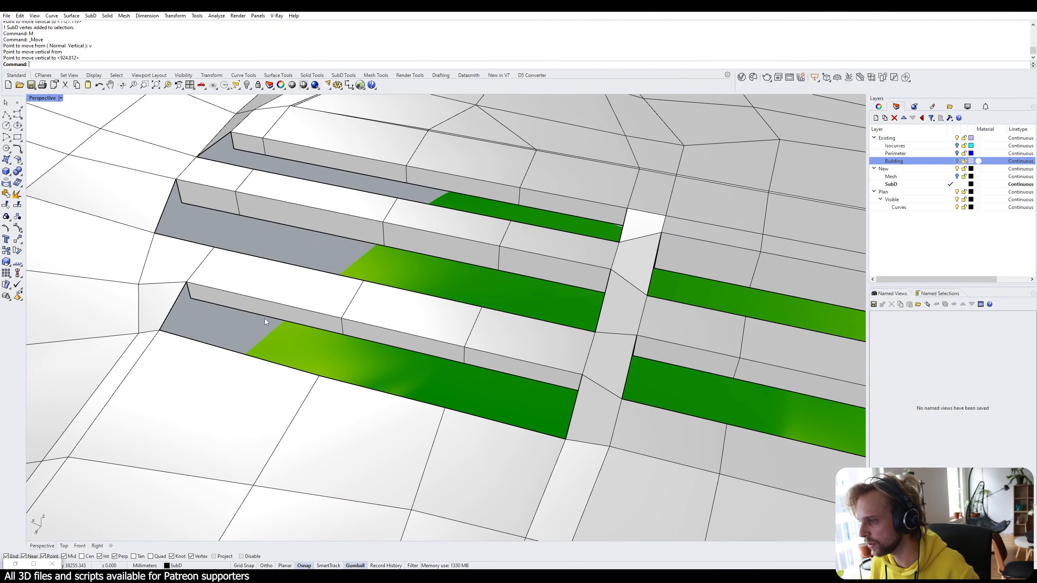
left_click(264, 316, "ctrl+shift")
Reselect the lower strip's upper and lower edges and bridge them to fill that strip.
left_click(261, 360, "ctrl+shift")
key("Escape")
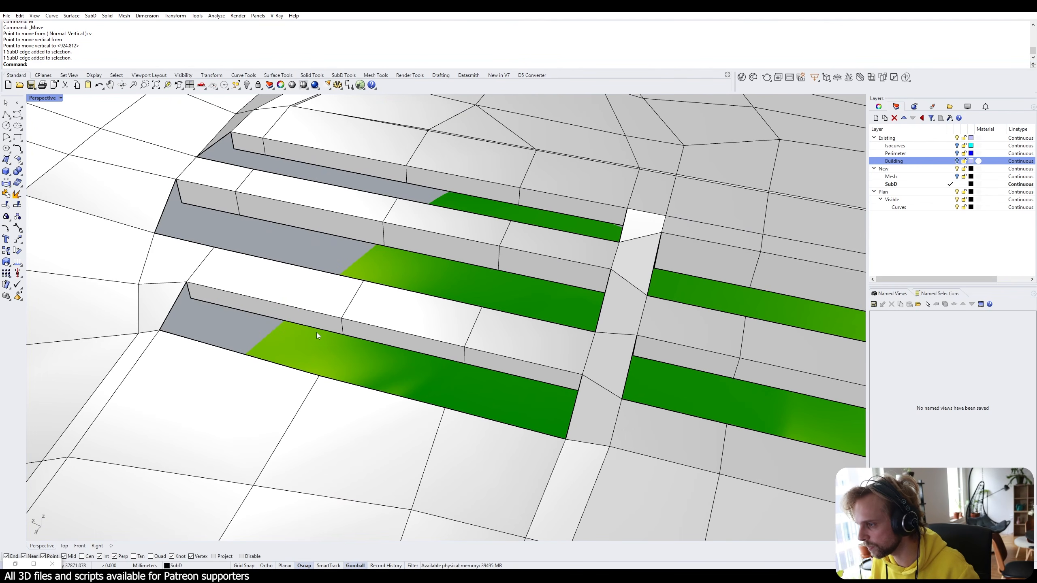
left_click(329, 333, "ctrl+shift")
left_click(519, 378, "ctrl+shift")
left_click(444, 357, "ctrl+shift")
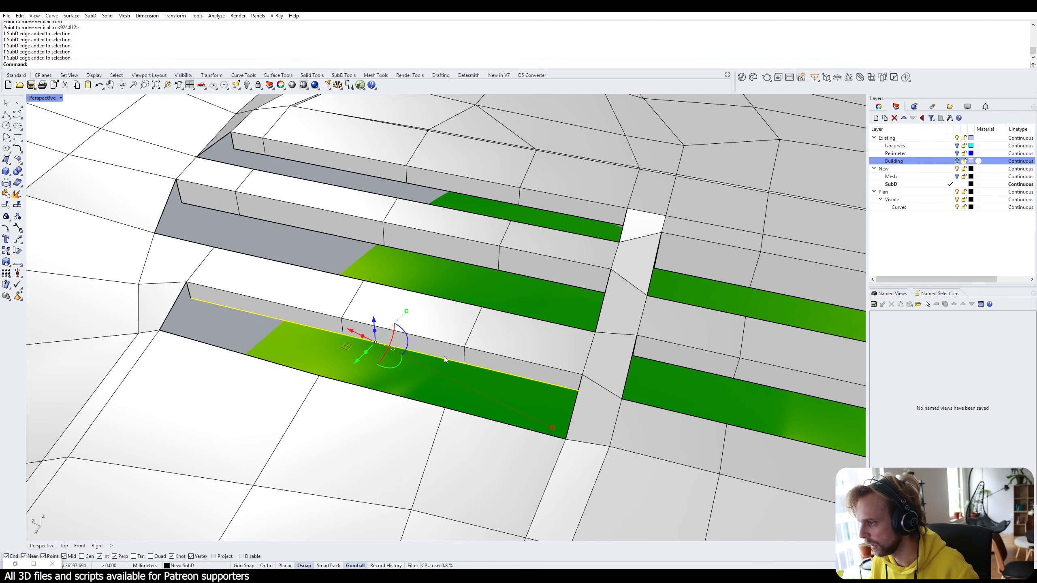
left_click(221, 348, "ctrl+shift")
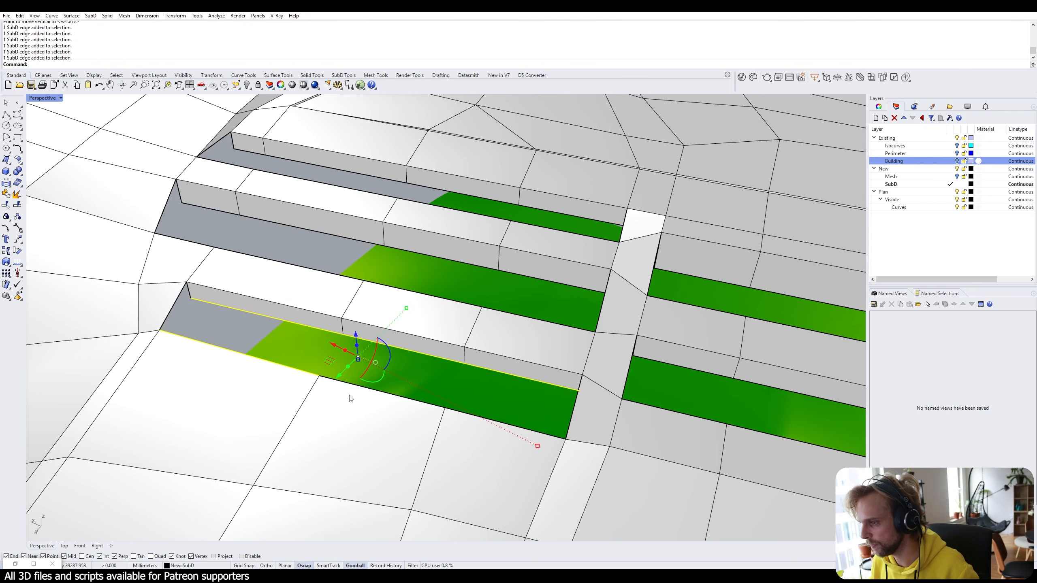
left_click(525, 429, "ctrl+shift")
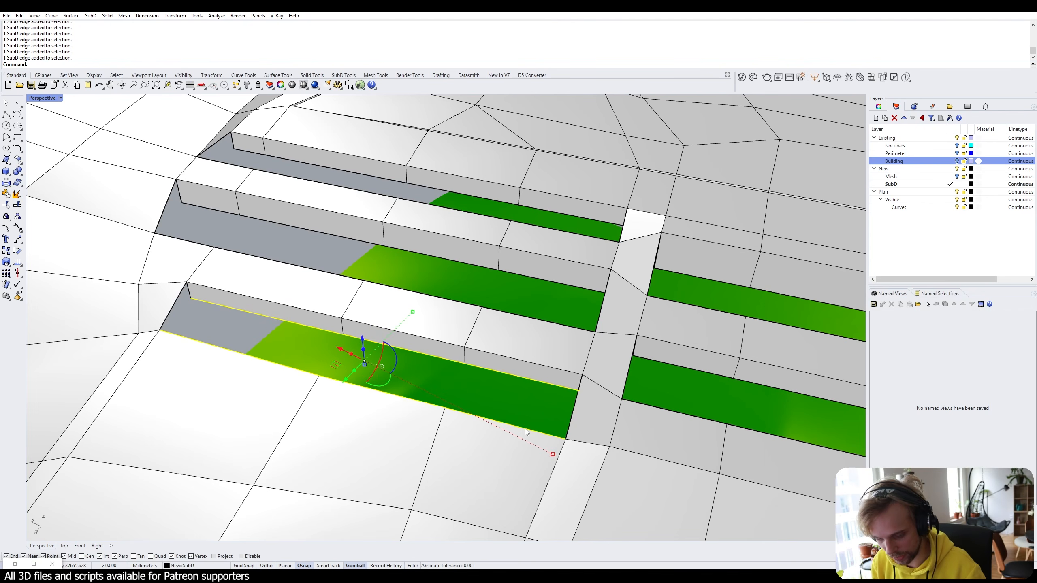
key("Return")
key("Return")
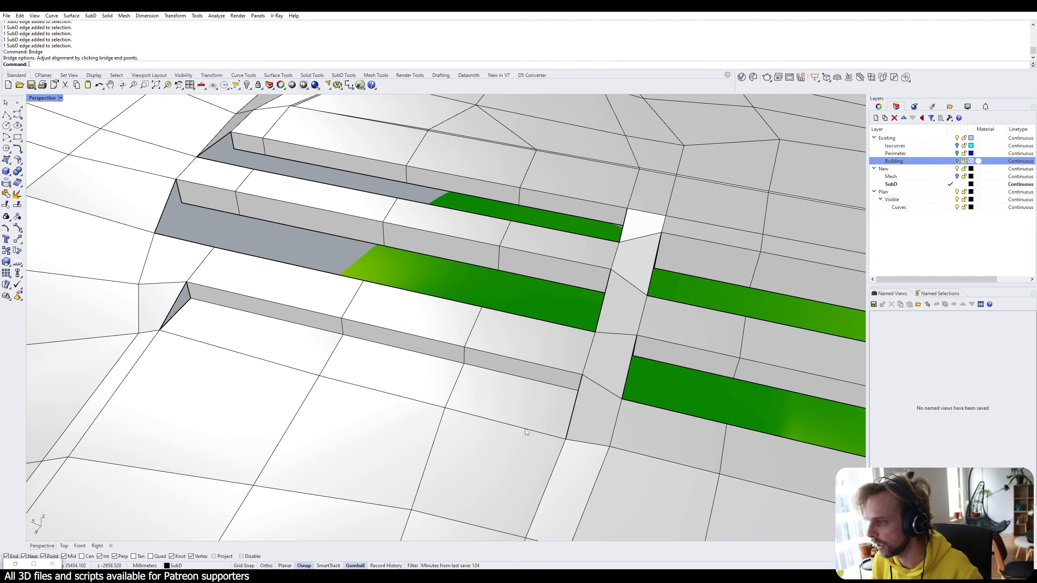
Bridge the middle green strip's edges to the grey strip's upper edge, closing that gap.
left_click(191, 242, "ctrl+shift")
left_click(214, 209, "ctrl+shift")
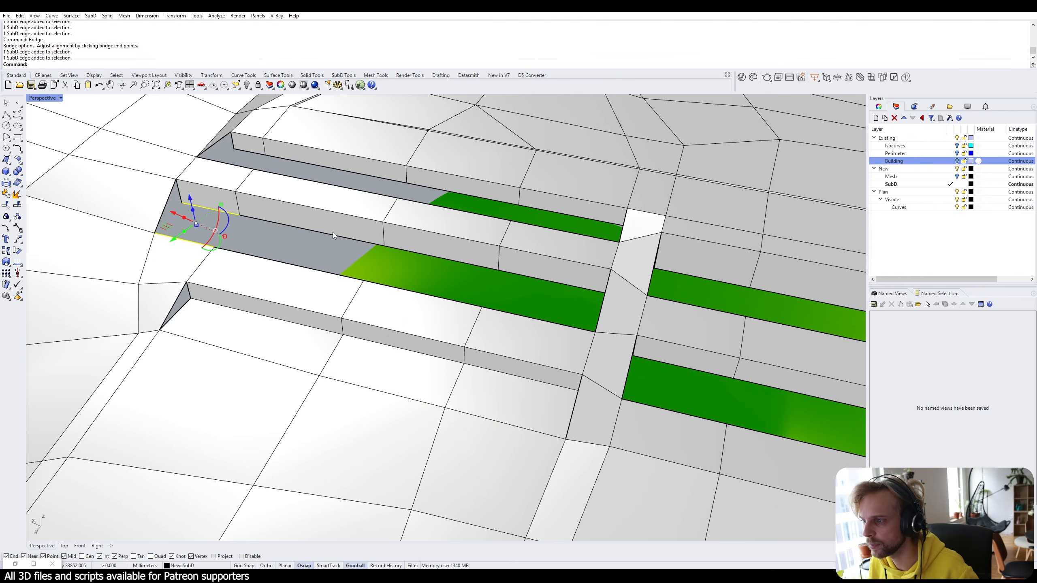
left_click(309, 238)
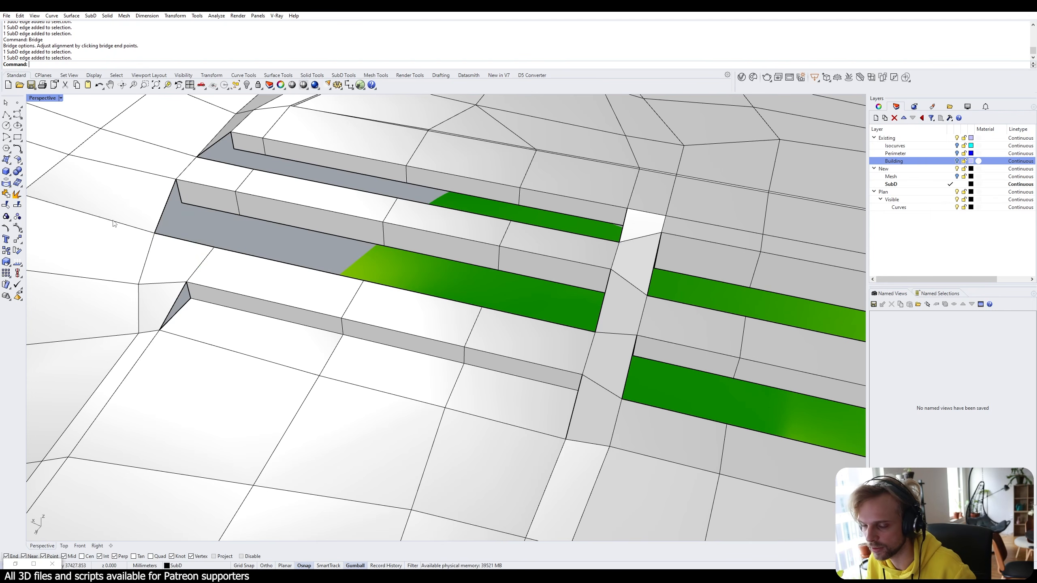
left_click(200, 243, "ctrl+shift")
left_click(290, 265, "ctrl+shift")
left_click(383, 285, "ctrl+shift")
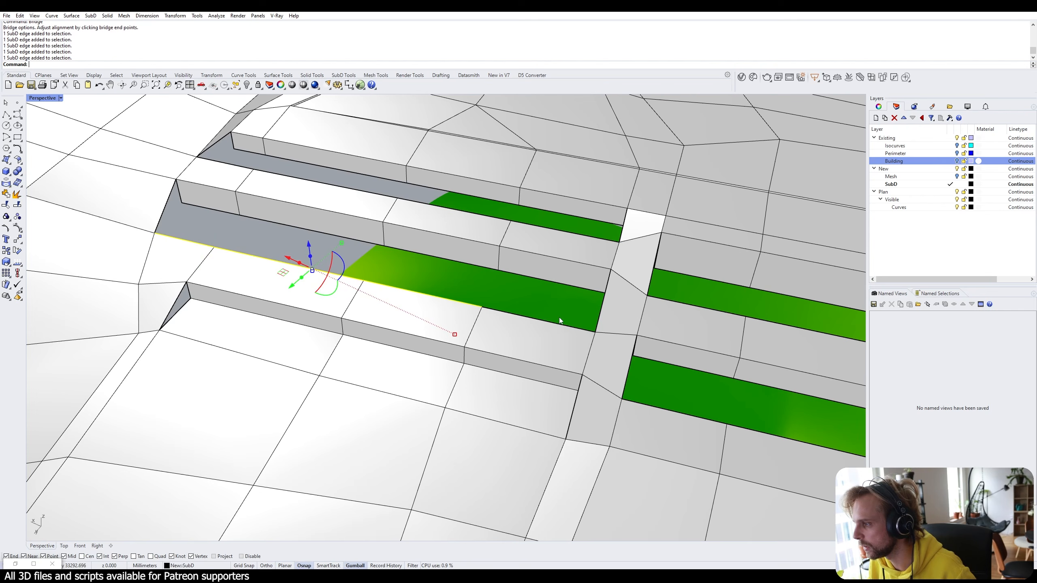
left_click(558, 321, "ctrl+shift")
left_click(534, 279, "ctrl+shift")
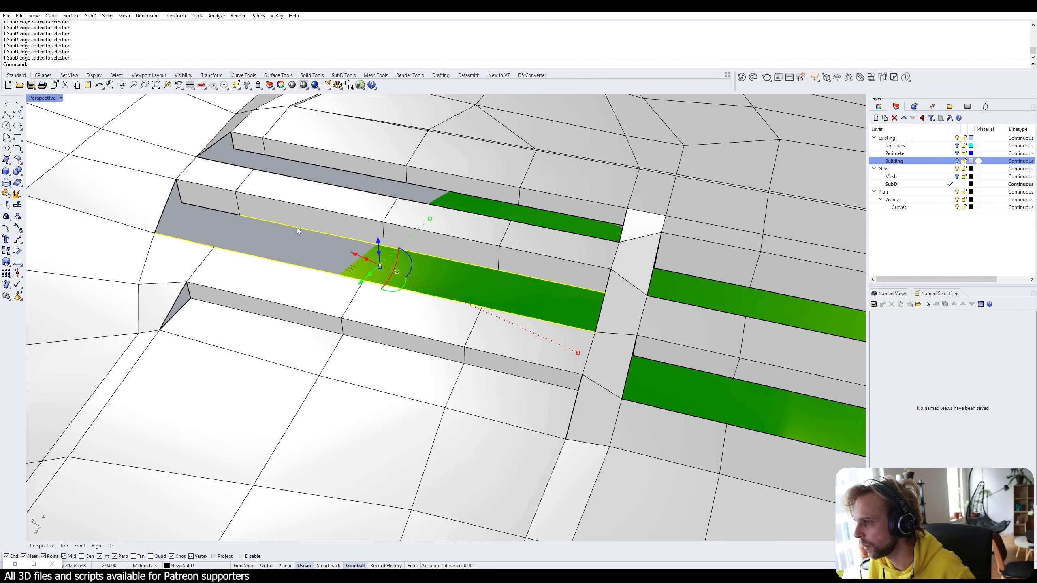
left_click(208, 207, "ctrl+shift")
key("Return")
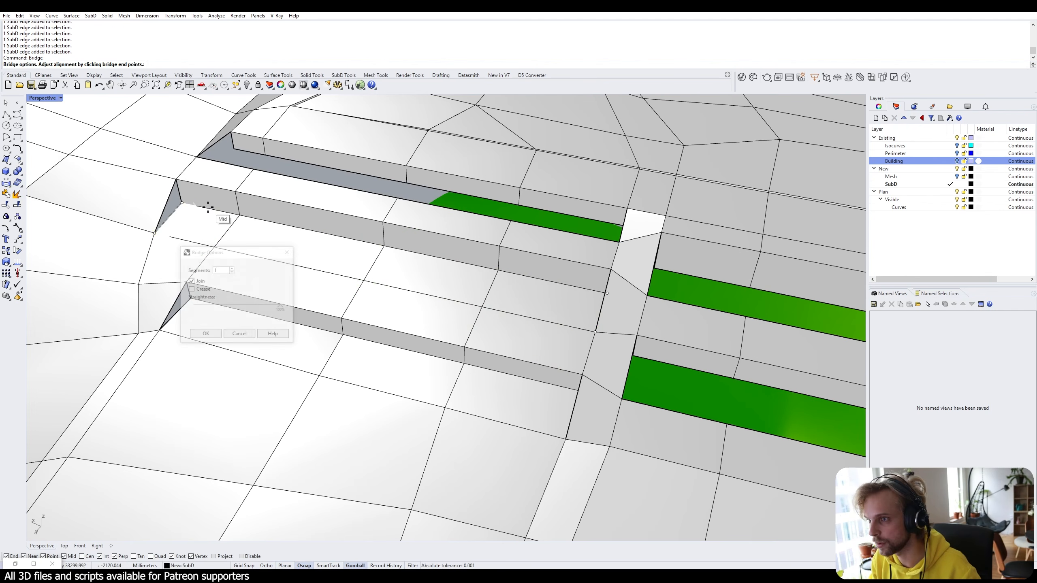
key("Return")
Bridge the upper strip's lower edges to its upper edge chain.
right_click_drag(249, 158, 247, 197)
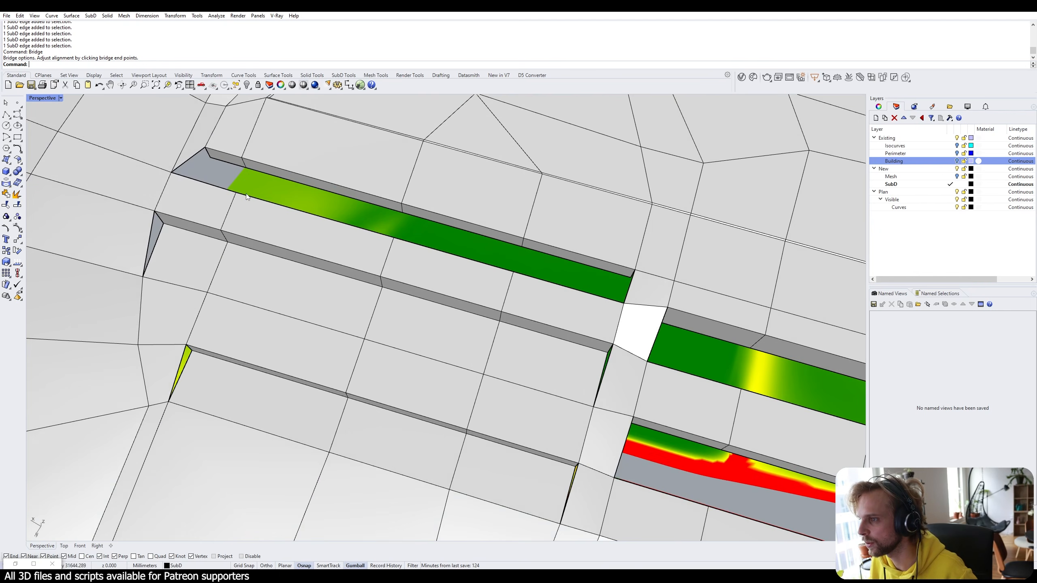
left_click(210, 186, "ctrl+shift")
left_click(576, 289, "ctrl+shift")
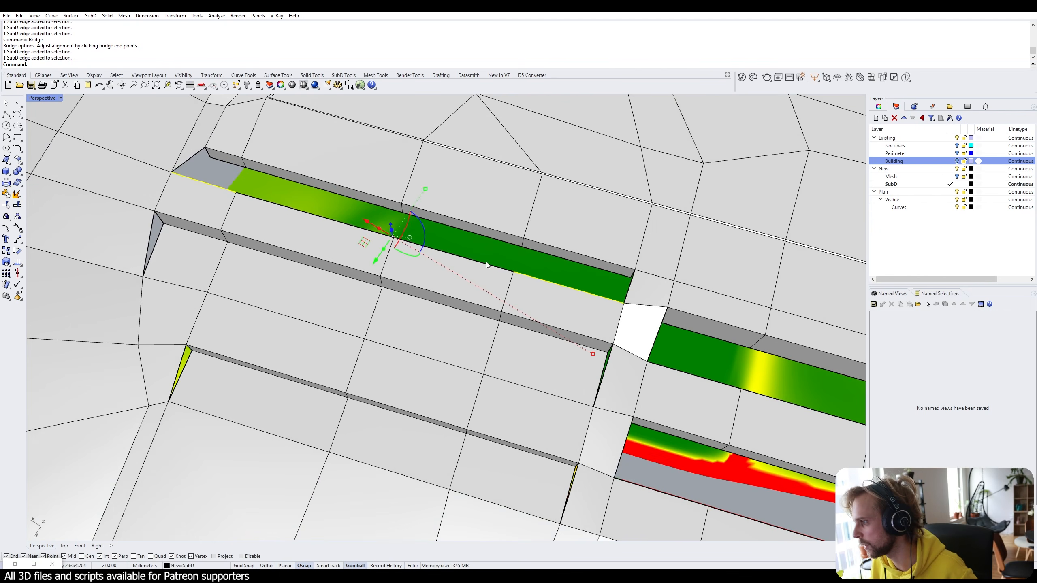
left_click(470, 259, "ctrl+shift")
left_click(340, 218, "ctrl+shift")
left_click(228, 162, "ctrl+shift")
left_click(568, 259, "ctrl+shift")
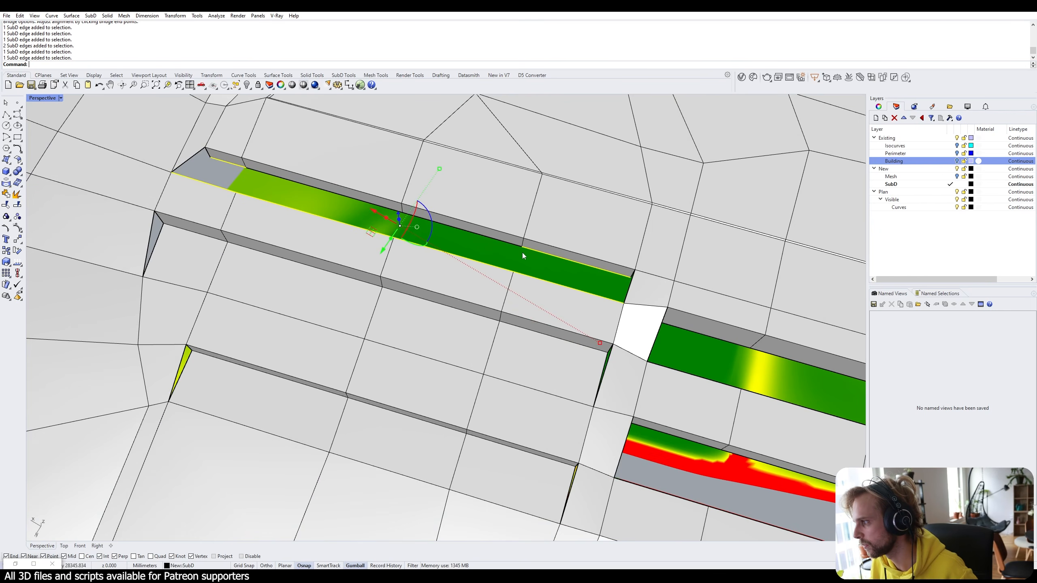
double_click(486, 237, "ctrl+shift")
key("Return")
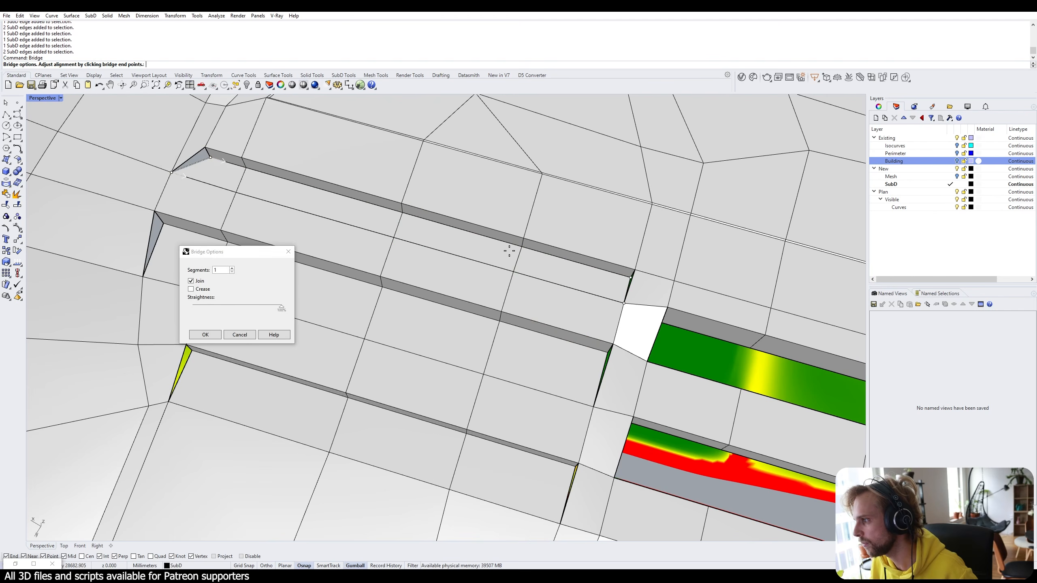
key("Return")
Bridge the next open strip's upper edge chain to its lower edge.
scroll(513, 250, "down", 5)
right_click_drag(513, 250, 403, 261)
scroll(404, 261, "up", 3)
left_click(359, 198, "ctrl+shift")
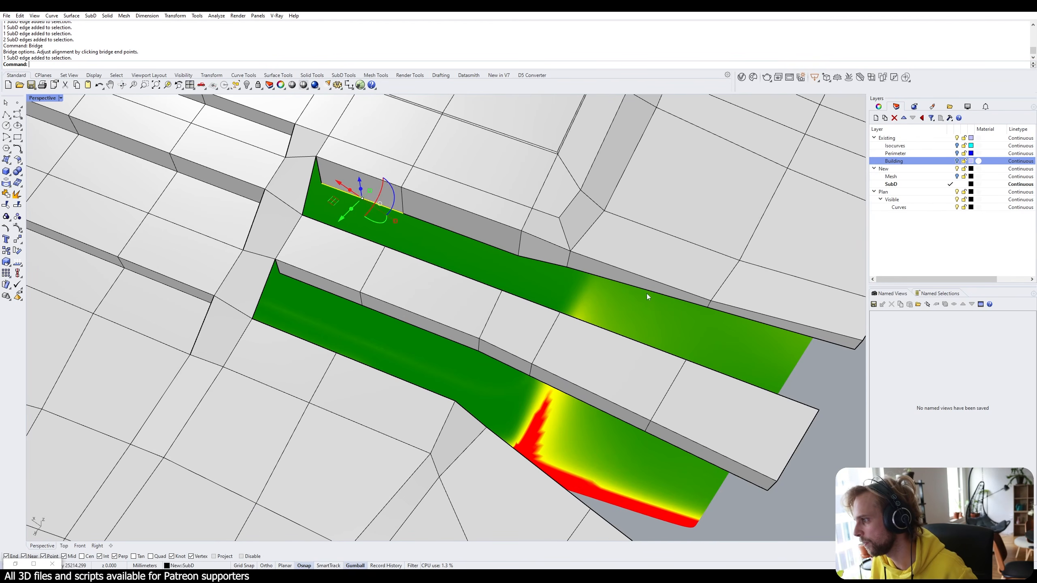
left_click(747, 319, "ctrl+shift")
double_click(661, 298, "ctrl+shift")
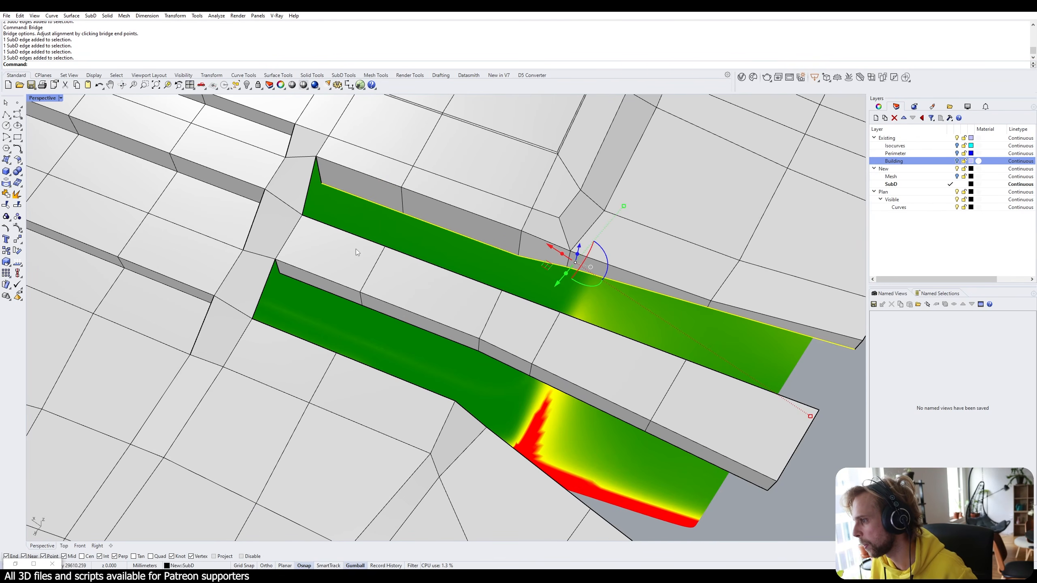
left_click(354, 236, "ctrl+shift")
left_click(712, 370, "ctrl+shift")
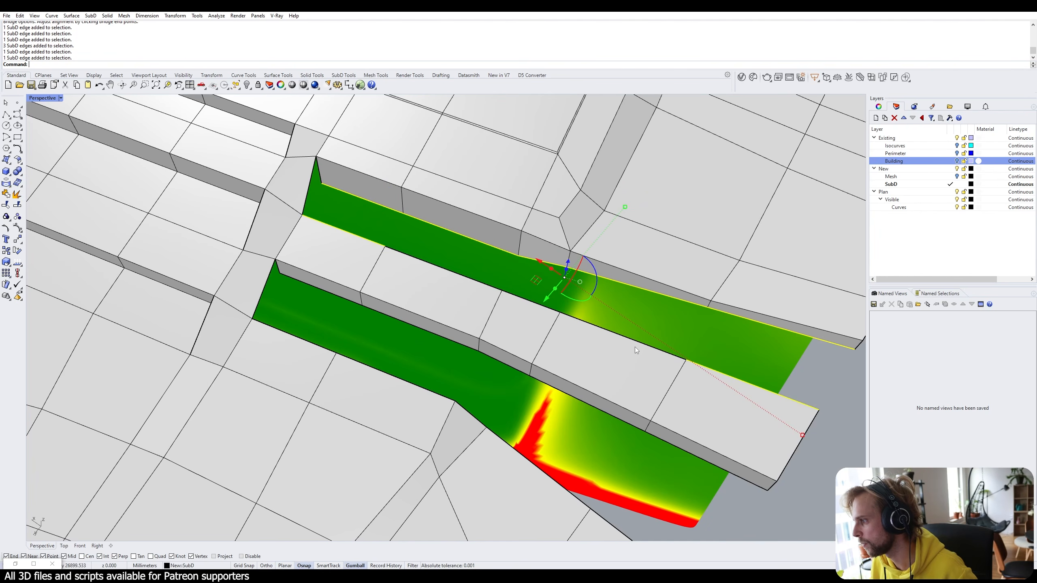
key("Return")
key("Return")
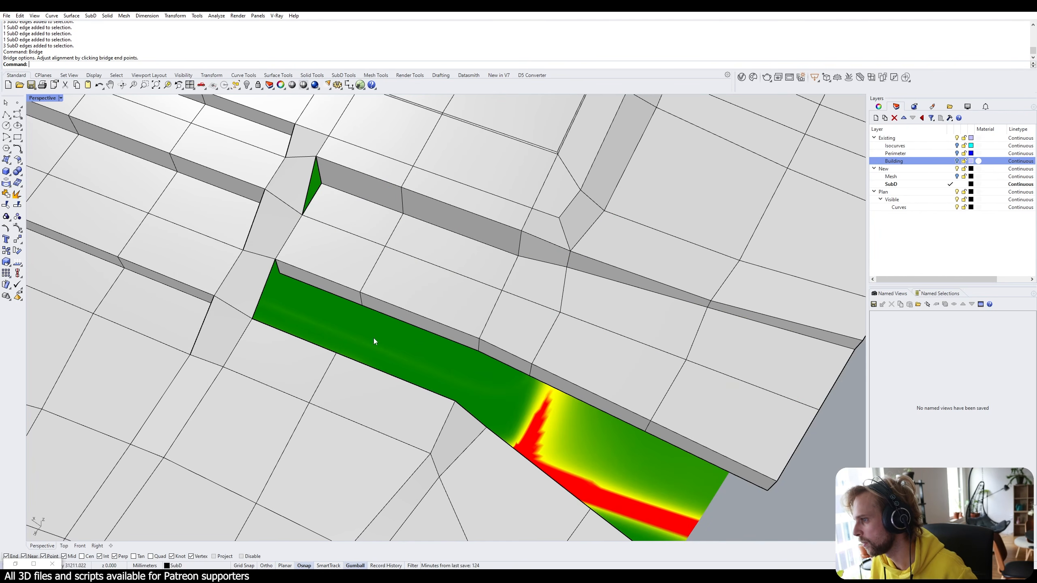
Bridge the remaining gap's upper edge chain to its lower edges, dropping a face picked by mistake.
left_click(330, 296, "ctrl+shift")
left_click(706, 460, "ctrl+shift")
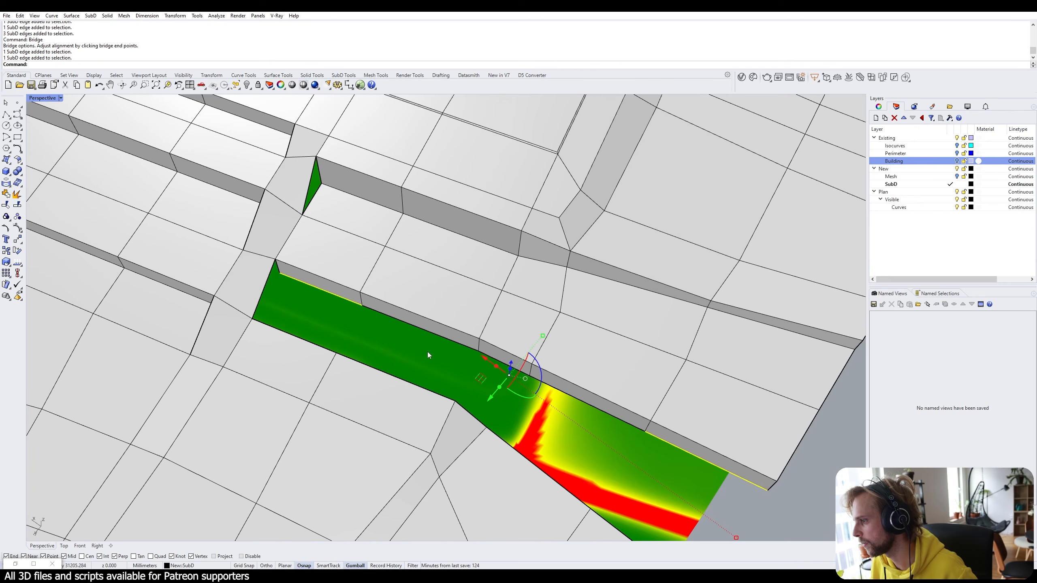
double_click(429, 331, "ctrl+shift")
left_click(290, 336, "ctrl+shift")
right_click_drag(600, 501, 501, 370, "shift")
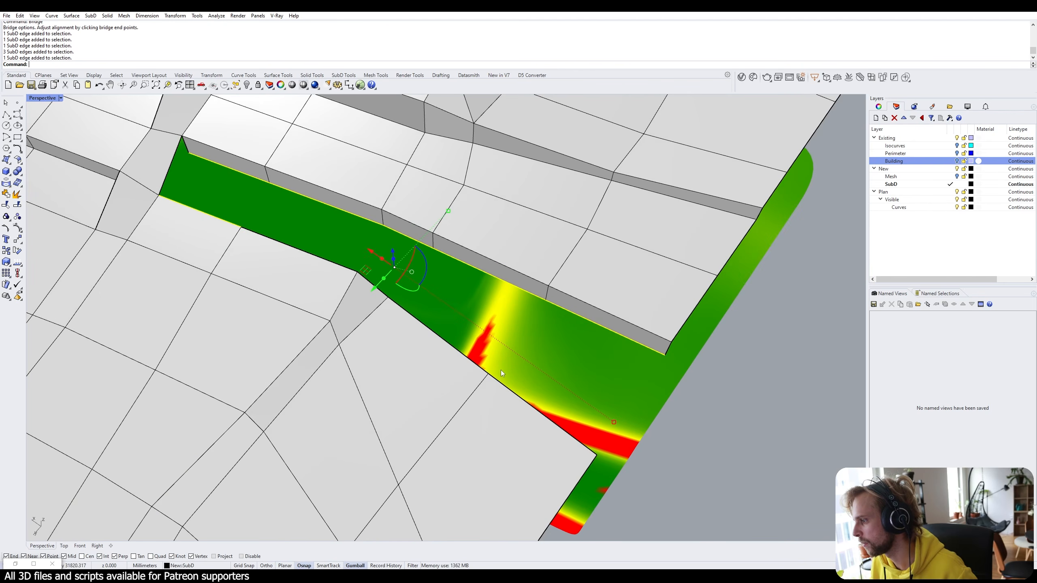
left_click(479, 371, "ctrl+shift")
left_click(479, 371, "ctrl+shift")
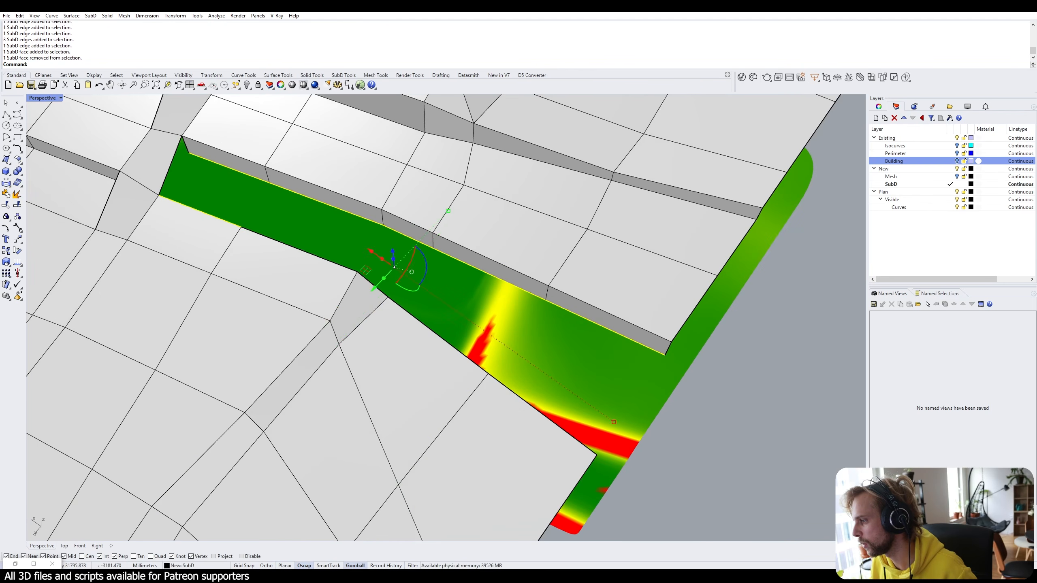
left_click(523, 400, "ctrl+shift")
double_click(479, 368, "ctrl+shift")
right_click(478, 368)
right_click(479, 369)
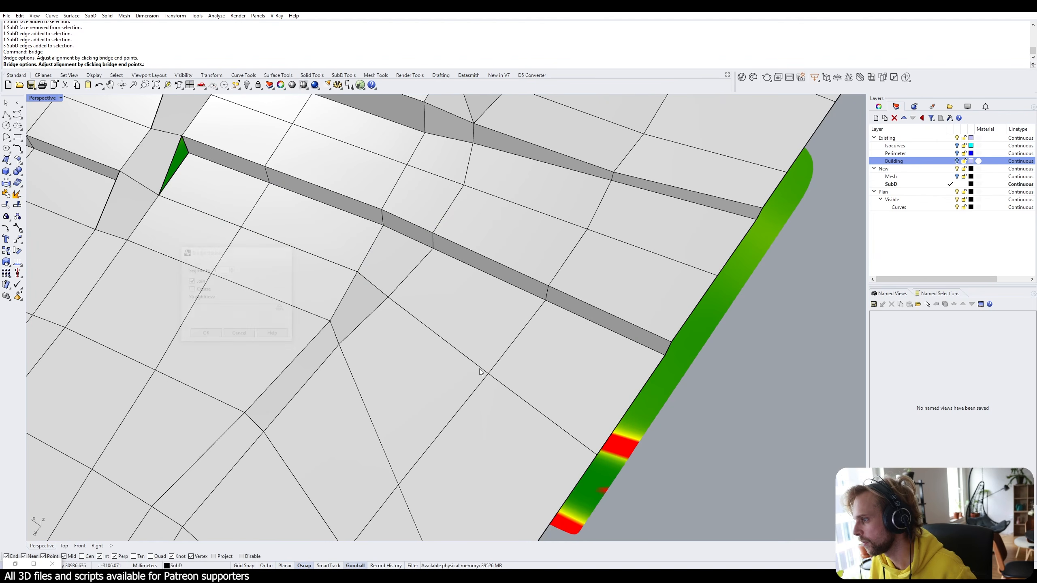
Switch the SubD to smooth display and view the whole terrain.
scroll(480, 369, "down", 4)
key("Tab")
right_click_drag(479, 370, 485, 300)
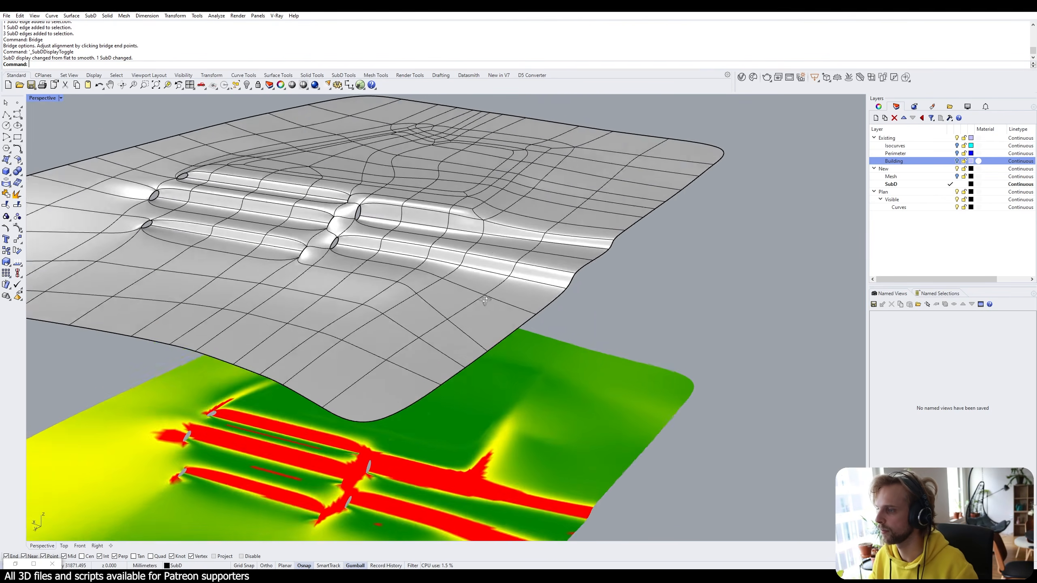
Return to flat display and delete the five-face column through the walls.
scroll(319, 307, "up", 5)
key("Tab")
key("Tab")
key("Tab")
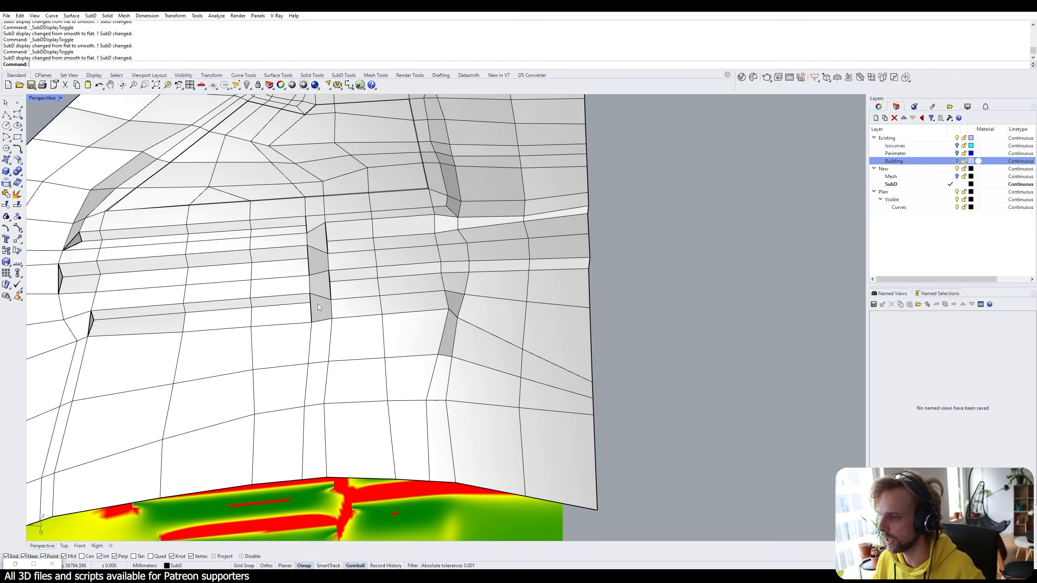
scroll(318, 304, "up", 6)
left_click(318, 306, "ctrl+shift")
left_click(319, 269, "ctrl+shift")
left_click(317, 225, "ctrl+shift")
left_click(312, 178, "ctrl+shift")
left_click(306, 148, "ctrl+shift")
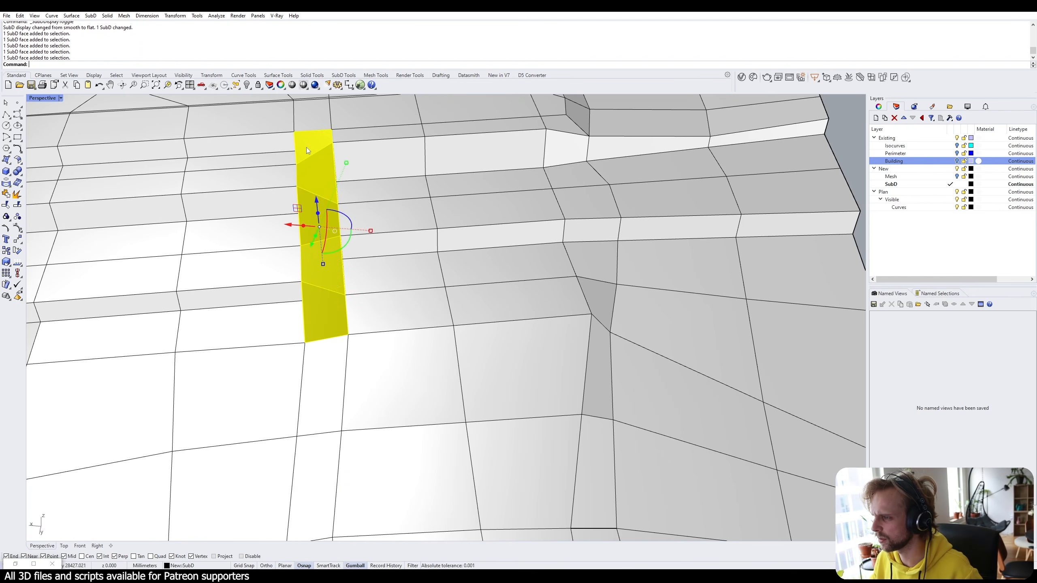
key("Delete")
Delete the leftover face at the passage top to open it fully.
right_click_drag(306, 147, 437, 284)
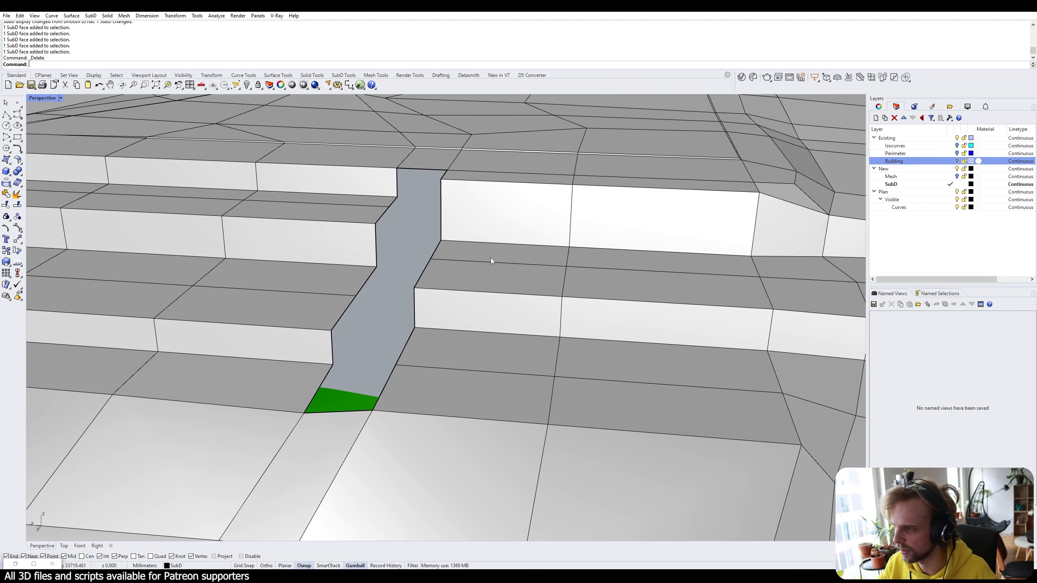
mouse_move(491, 257)
right_mouse_down()
mouse_move(523, 224)
mouse_move(479, 247)
right_mouse_up()
right_click_drag(474, 188, 480, 277)
left_click(441, 294, "ctrl+shift")
key("Delete")
Move the corner vertex at the passage foot vertically to 547.994.
scroll(480, 277, "down", 4)
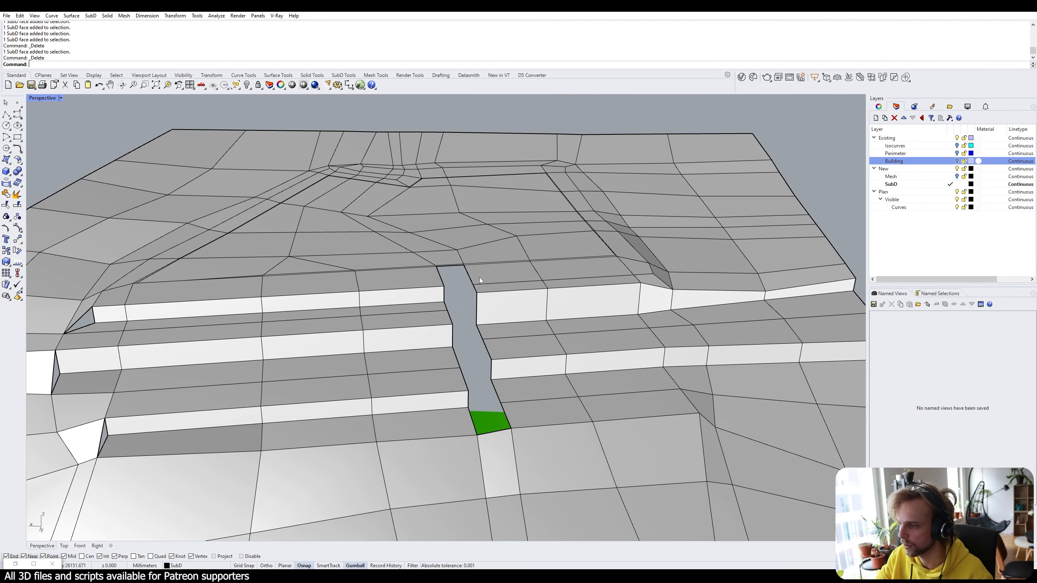
right_click_drag(496, 350, 206, 366)
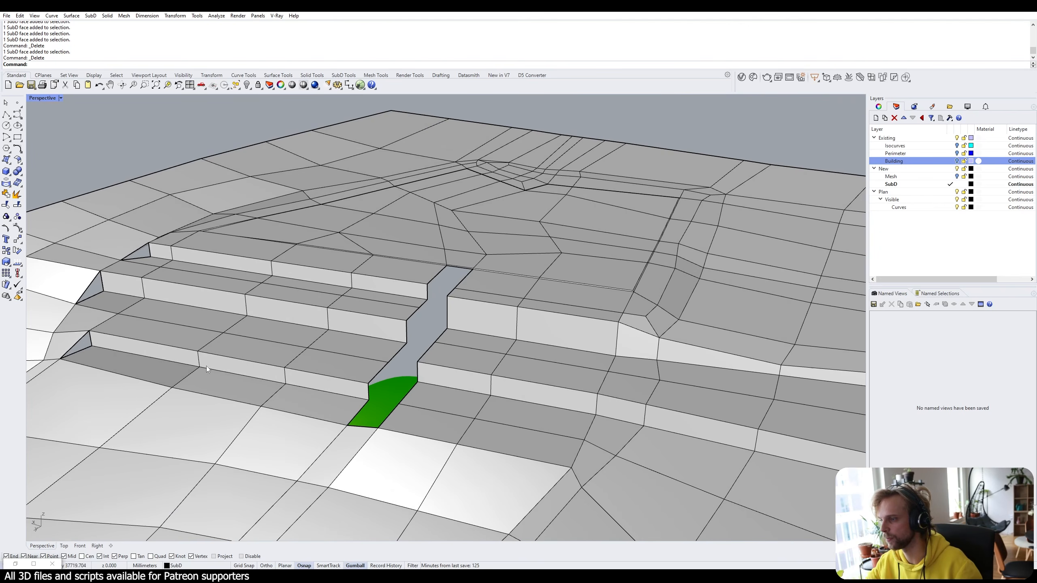
right_click_drag(331, 479, 496, 299)
scroll(497, 299, "up", 3)
left_click(492, 313, "ctrl+shift")
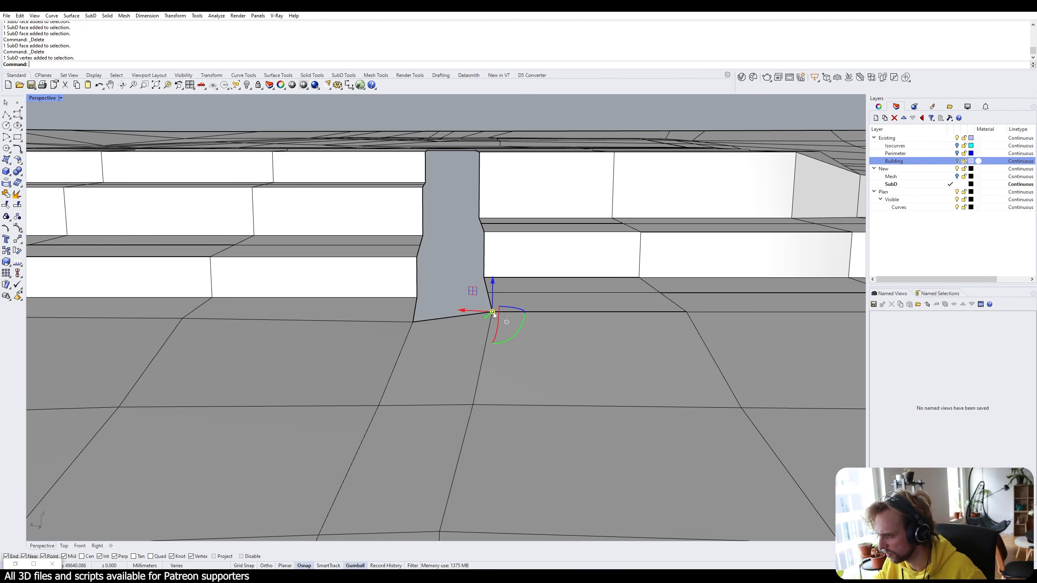
type("M")
key("Return")
type("v")
key("Return")
left_click(492, 312)
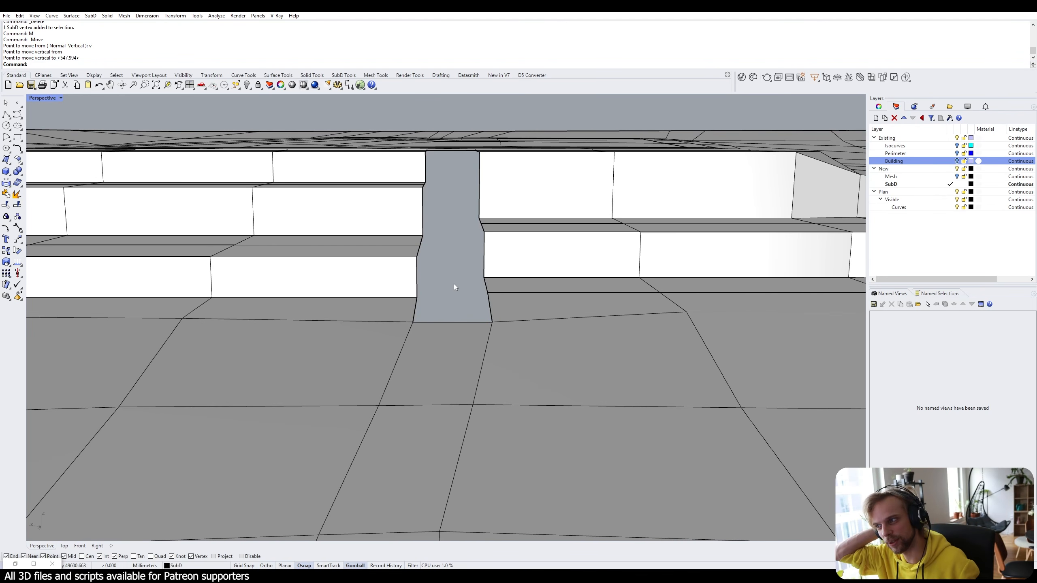
Orbit around the stepped walls and terrain to check for remaining gaps.
right_click_drag(454, 284, 280, 271)
scroll(245, 208, "up", 9)
right_click_drag(267, 236, 219, 259, "shift")
scroll(220, 253, "down", 10)
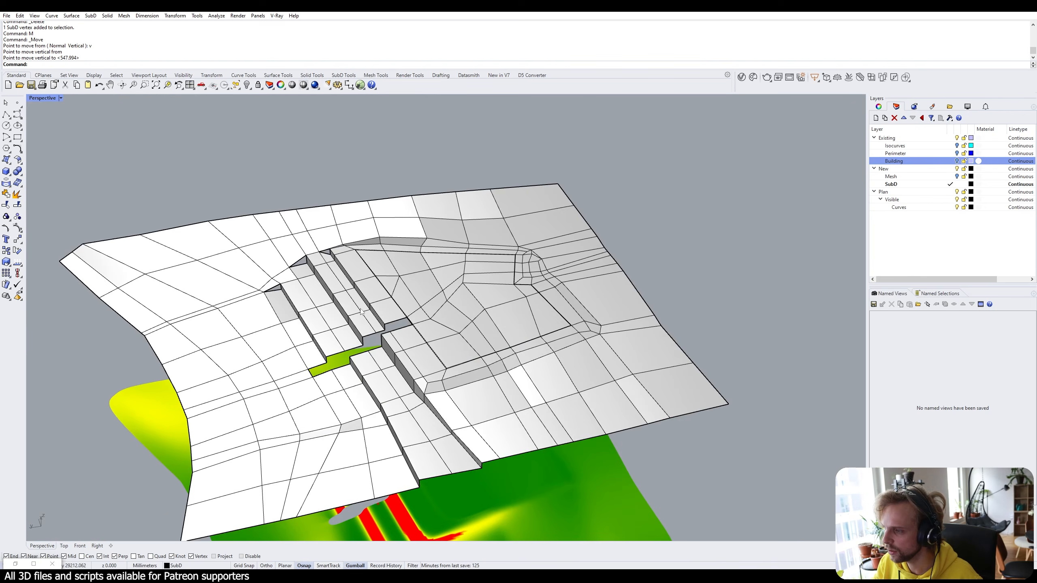
right_click_drag(343, 281, 459, 266)
scroll(384, 324, "up", 15)
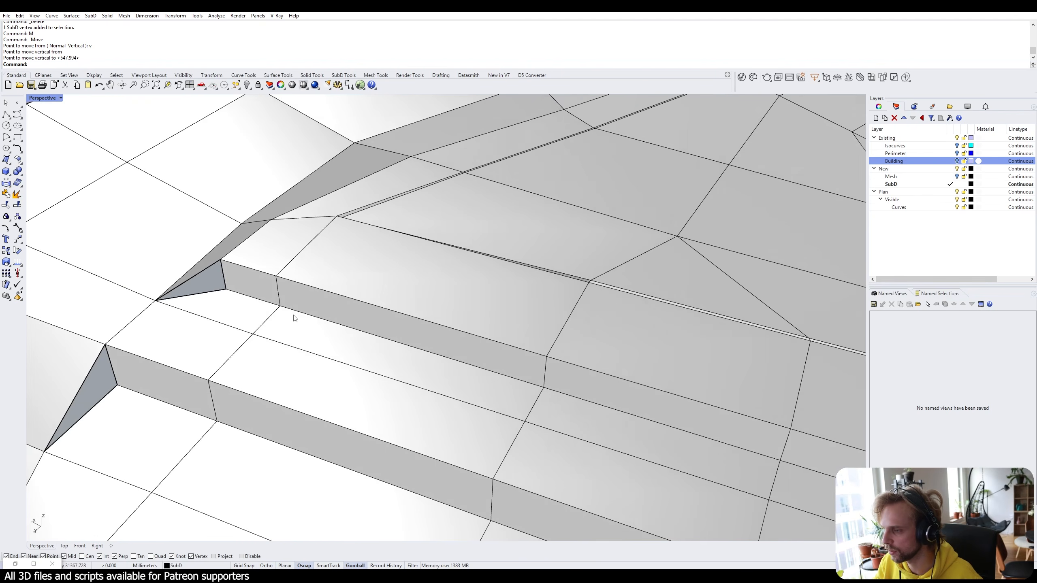
Fill the triangular holes at the stepped walls' ends by picking each hole's boundary edge.
key("Return")
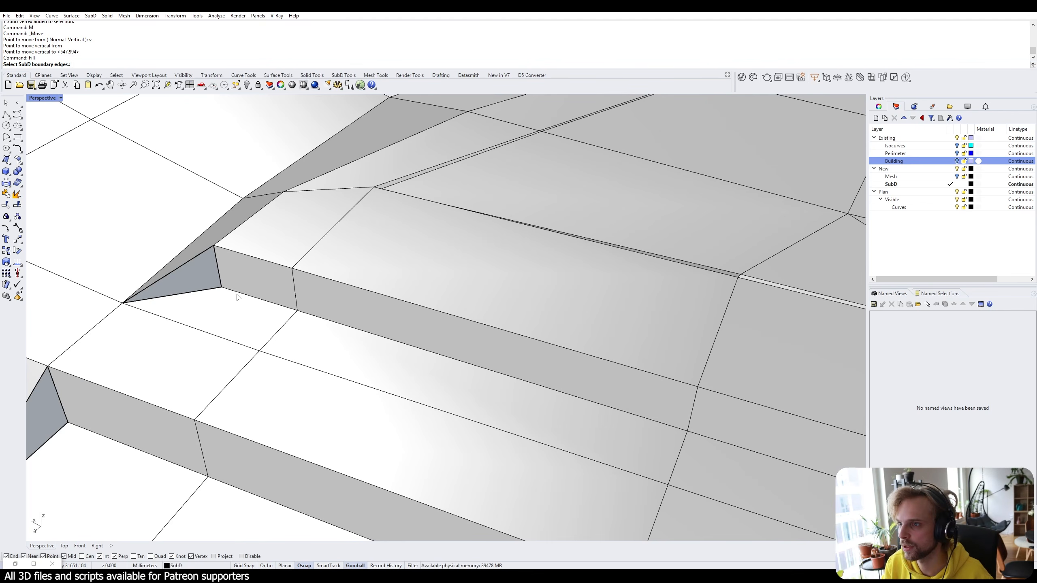
left_click(194, 291)
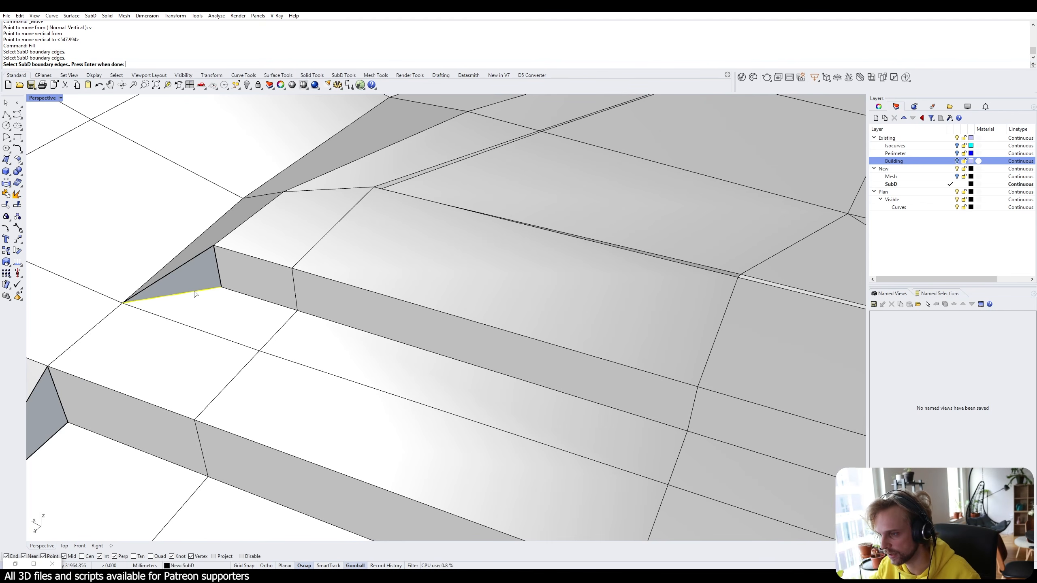
key("Return")
key("Return")
scroll(194, 292, "down", 6)
right_click_drag(180, 320, 273, 258, "shift")
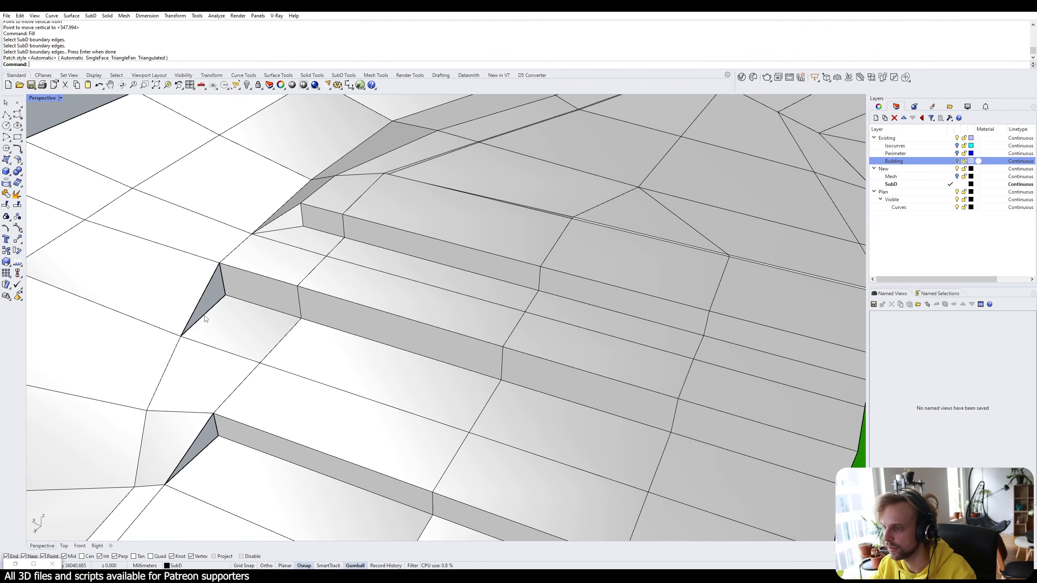
key("Return")
left_click(216, 306)
key("Return")
key("Return")
key("Return")
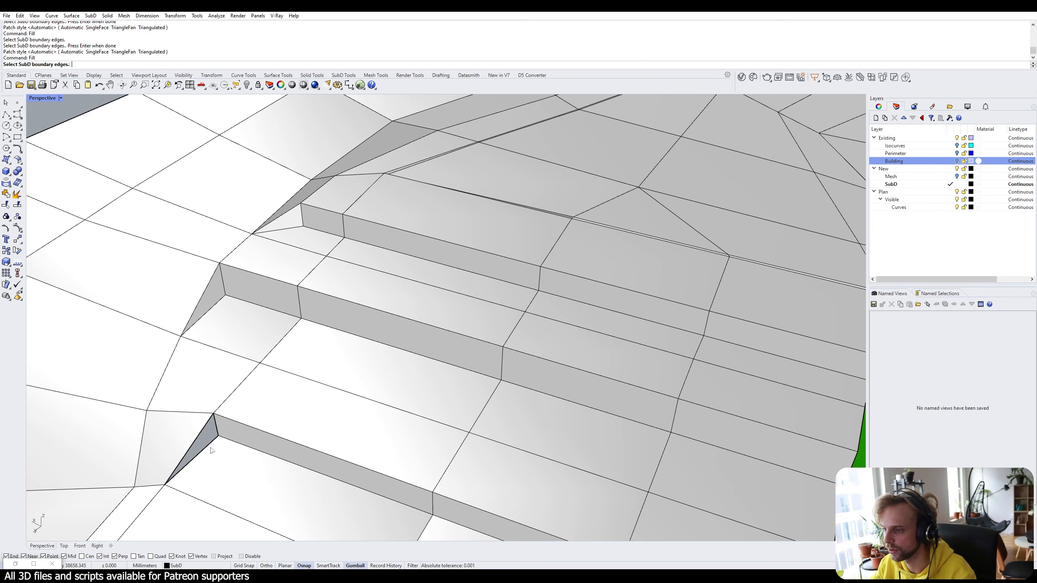
left_click(211, 448)
key("Return")
key("Return")
Orbit over the slope analysis mesh around the passage to compare it with the terrain.
scroll(215, 443, "down", 8)
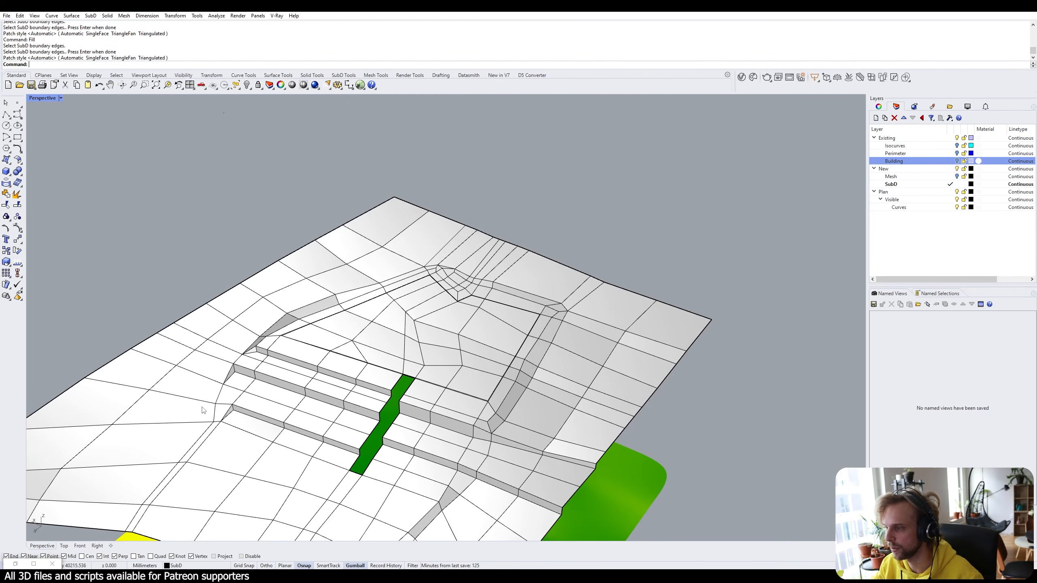
right_click_drag(204, 410, 234, 374)
scroll(245, 368, "down", 8)
right_click_drag(377, 301, 298, 324)
scroll(352, 332, "up", 8)
scroll(369, 271, "up", 10)
right_click_drag(366, 396, 363, 352)
scroll(357, 420, "down", 8)
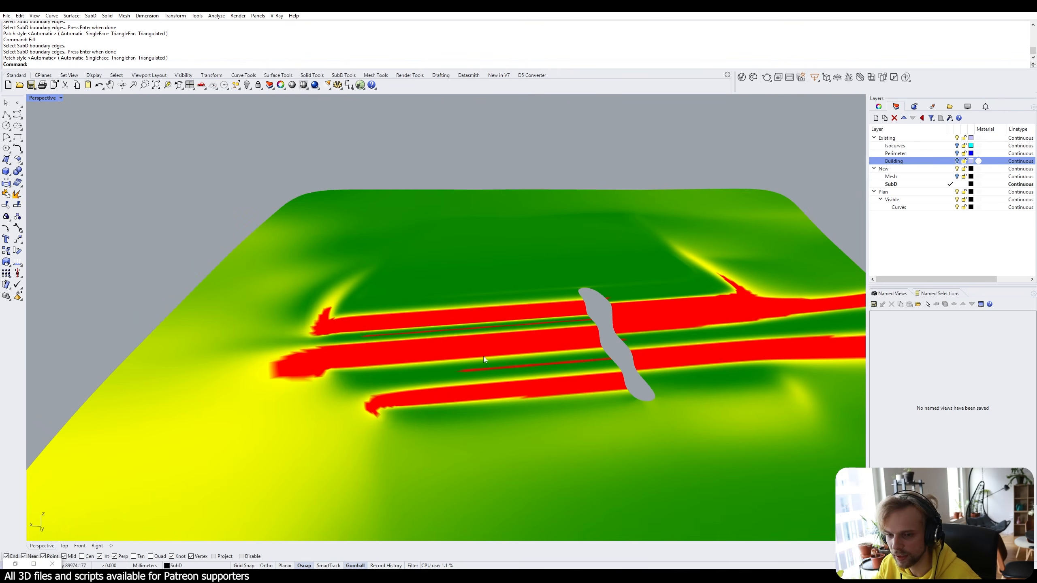
right_click_drag(484, 358, 503, 280)
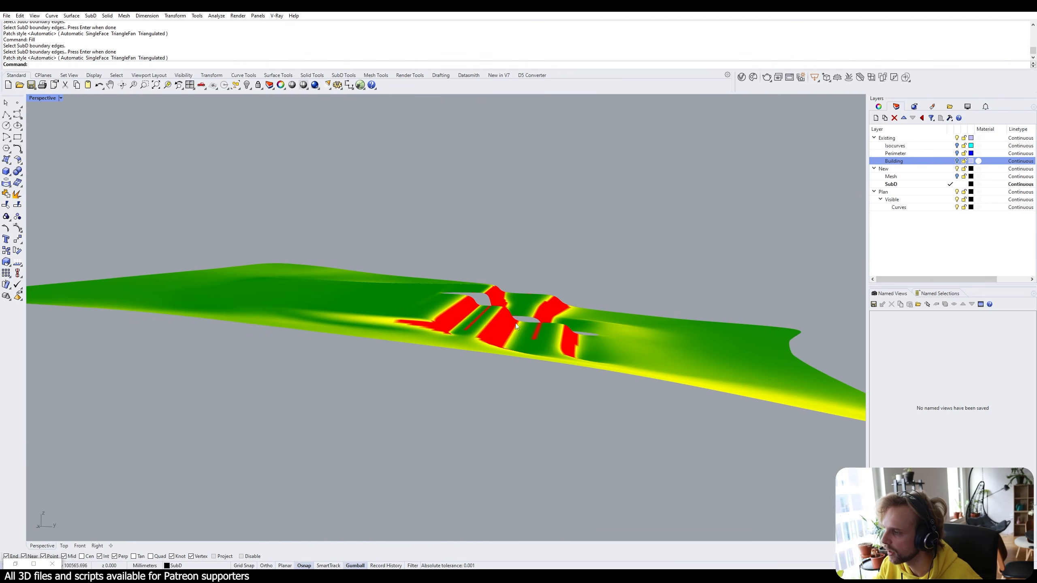
right_click_drag(643, 311, 473, 289)
Preview the SubD smooth, then return it to flat display.
key("Tab")
scroll(349, 140, "up", 10)
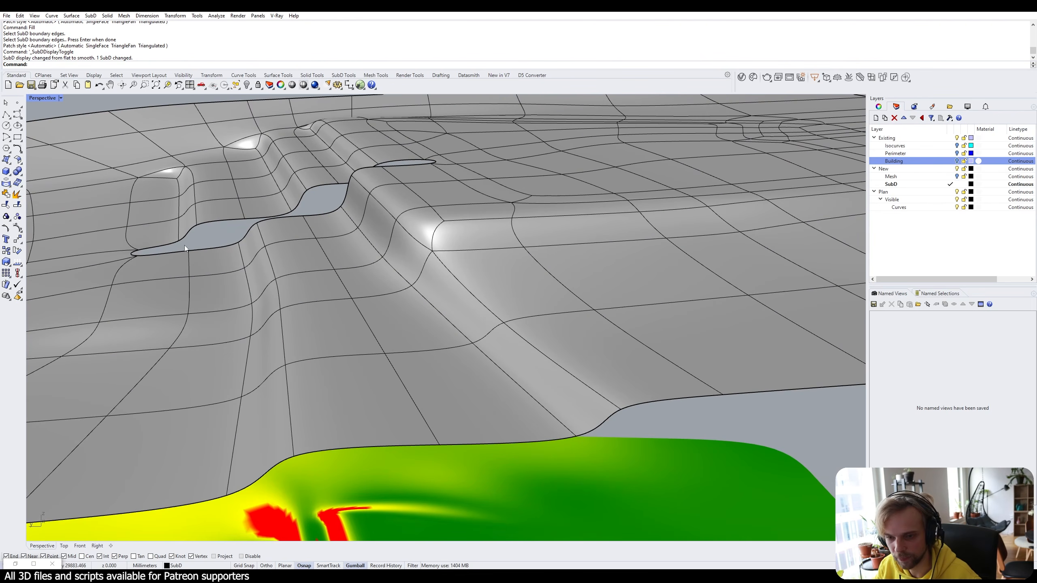
key("Tab")
scroll(245, 245, "up", 5)
Select the tread and riser faces along the lower step.
right_click_drag(433, 294, 252, 313)
scroll(308, 310, "up", 4)
scroll(224, 315, "up", 2)
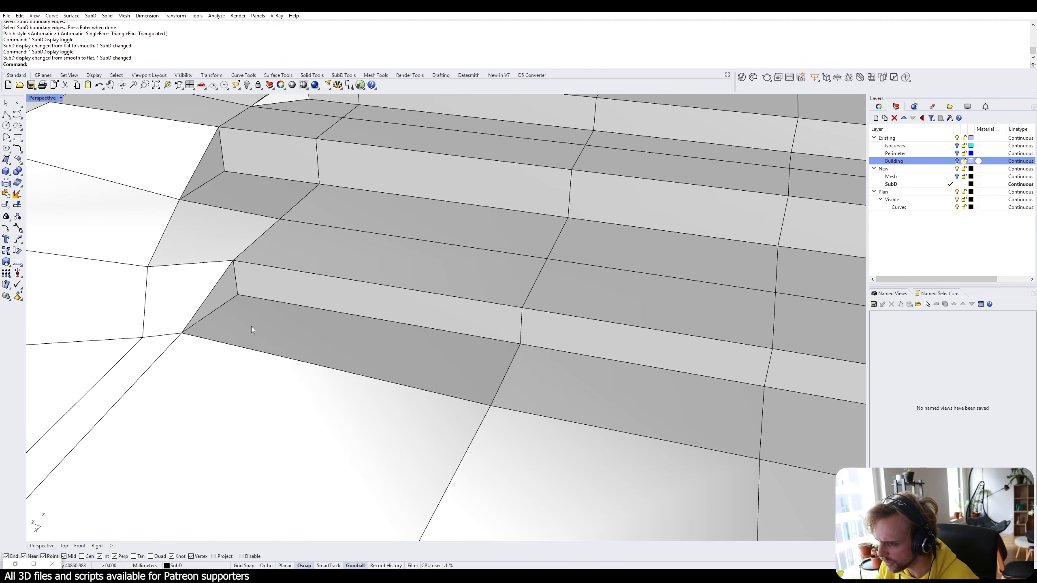
left_click(261, 331, "ctrl+shift")
left_click(214, 298, "ctrl+shift")
left_click(409, 309, "ctrl+shift")
left_click(633, 355, "ctrl+shift")
left_click(726, 412, "ctrl+shift")
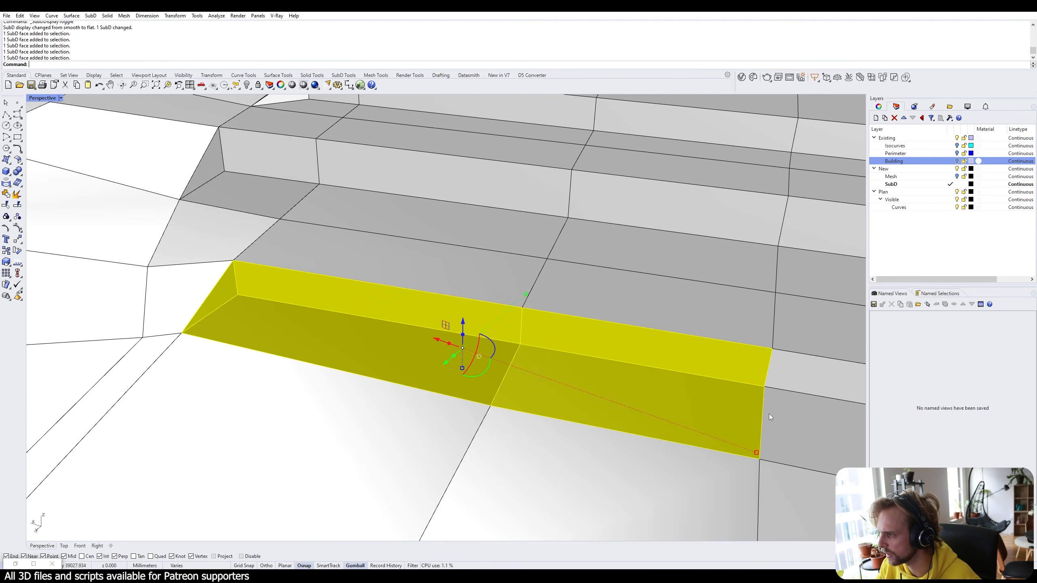
right_click_drag(769, 414, 607, 402, "shift")
left_click(608, 402, "ctrl+shift")
left_click(631, 358, "ctrl+shift")
scroll(631, 357, "down", 4)
right_click_drag(631, 357, 578, 350)
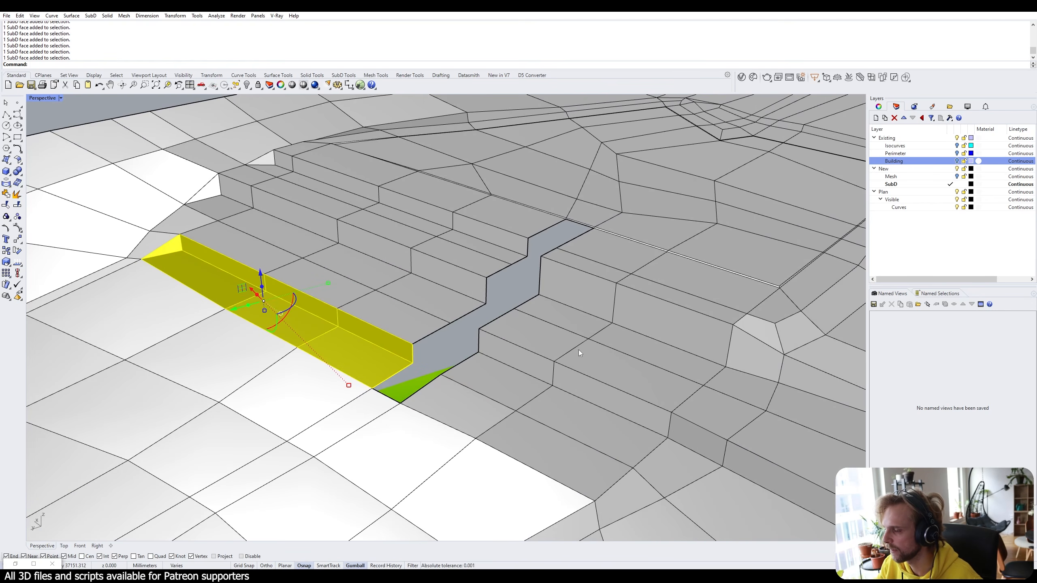
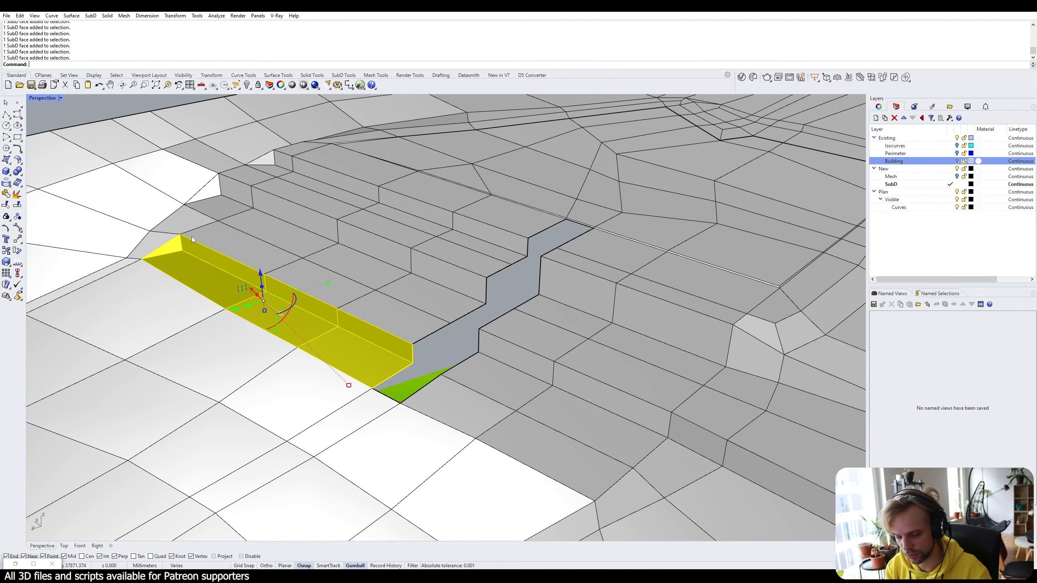
Inset the selected lower riser faces at the default 50 and check the result in smooth display.
key("Up")
type("et")
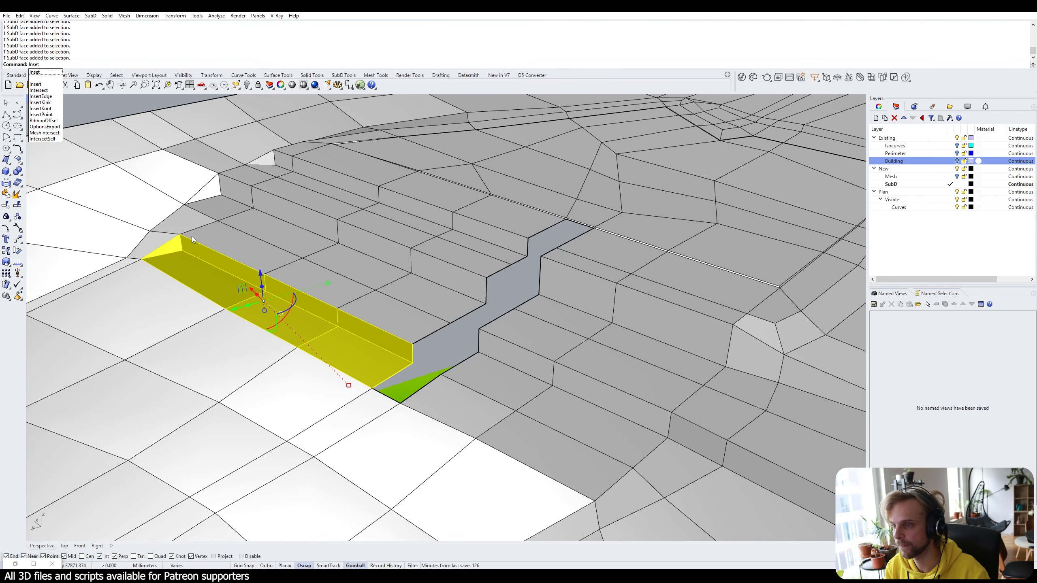
key("Return")
key("Return")
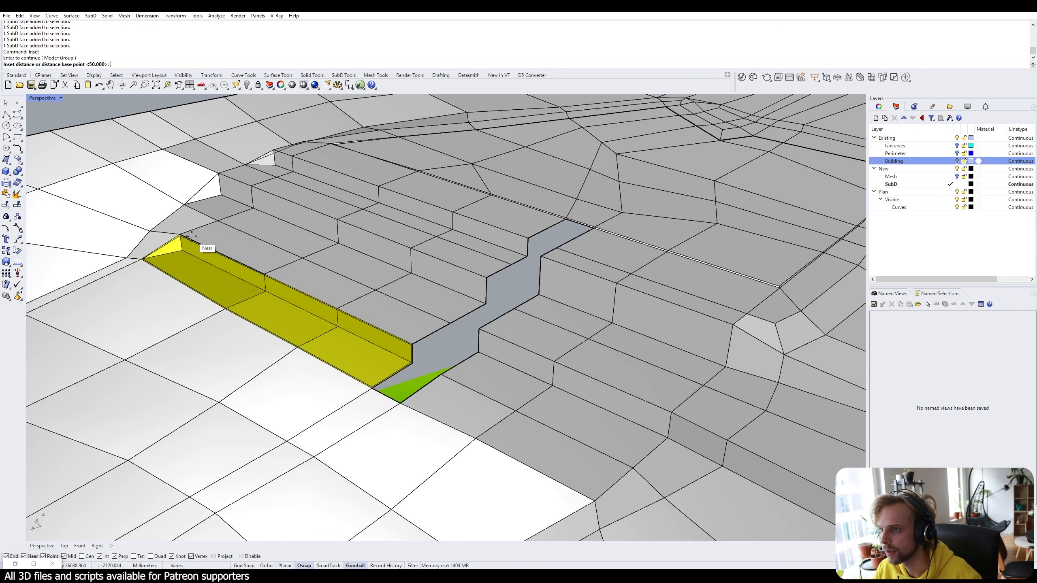
key("Return")
key("Tab")
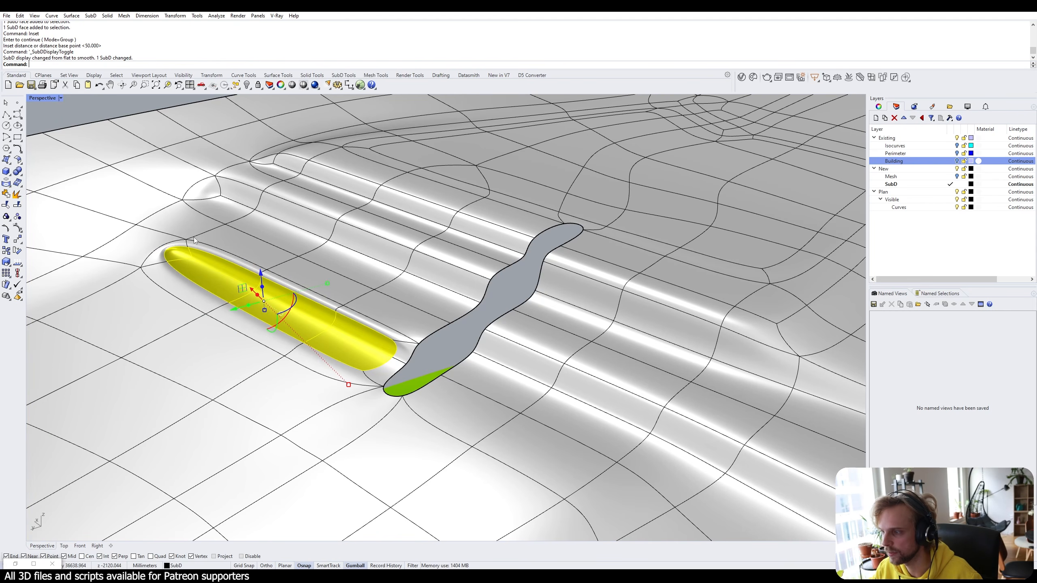
key("Escape")
scroll(257, 279, "up", 5)
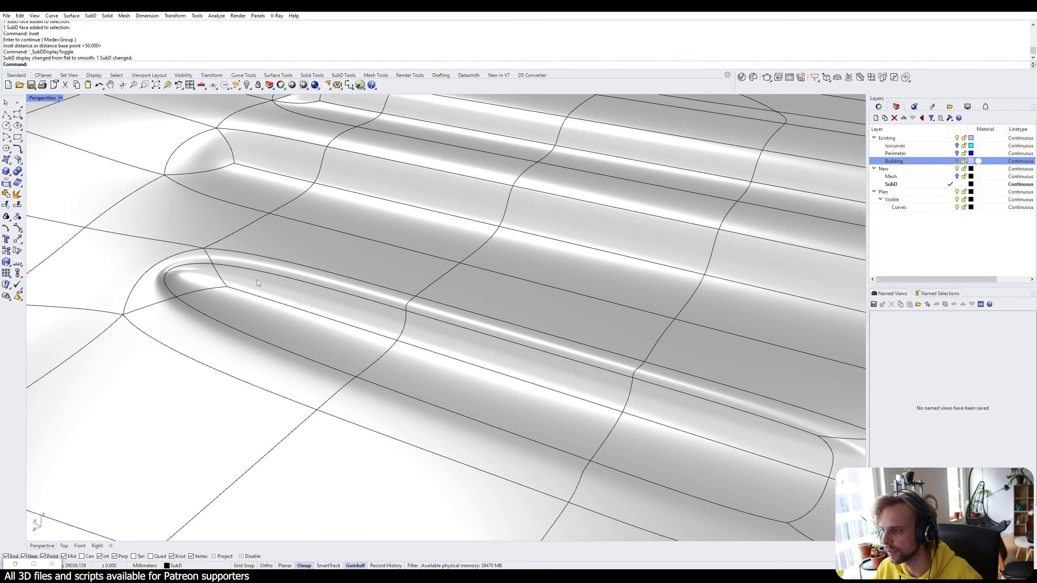
scroll(494, 293, "down", 4)
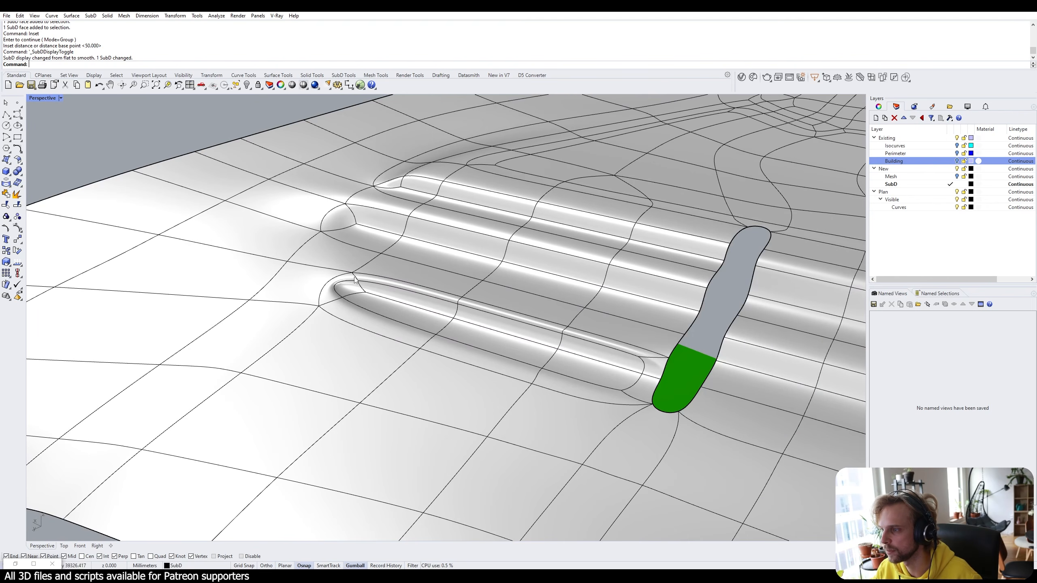
key("Tab")
Undo the trial inset on the lower terrace wall.
scroll(350, 265, "up", 6)
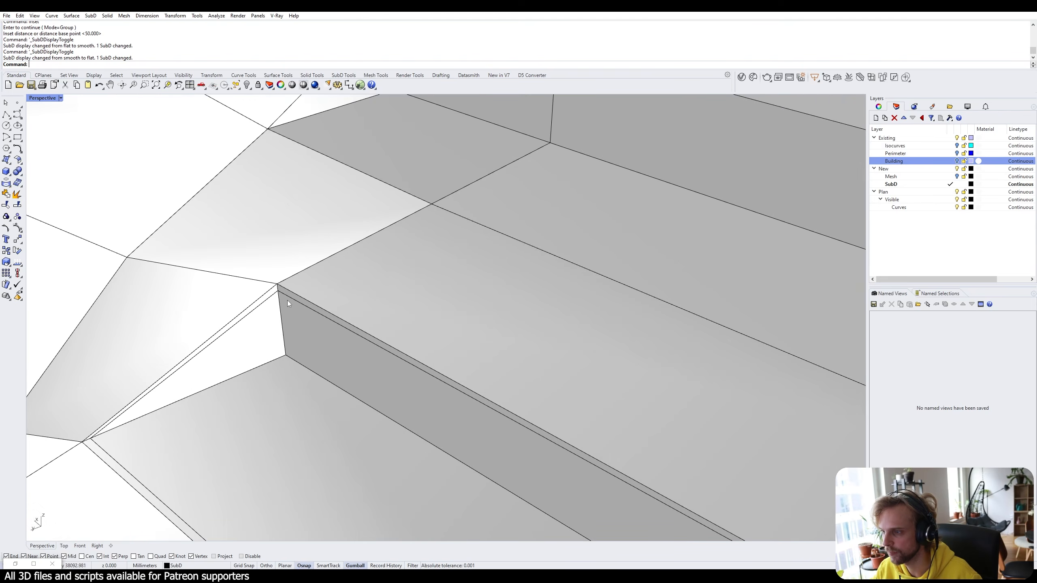
scroll(288, 303, "down", 6)
right_click_drag(298, 292, 261, 301)
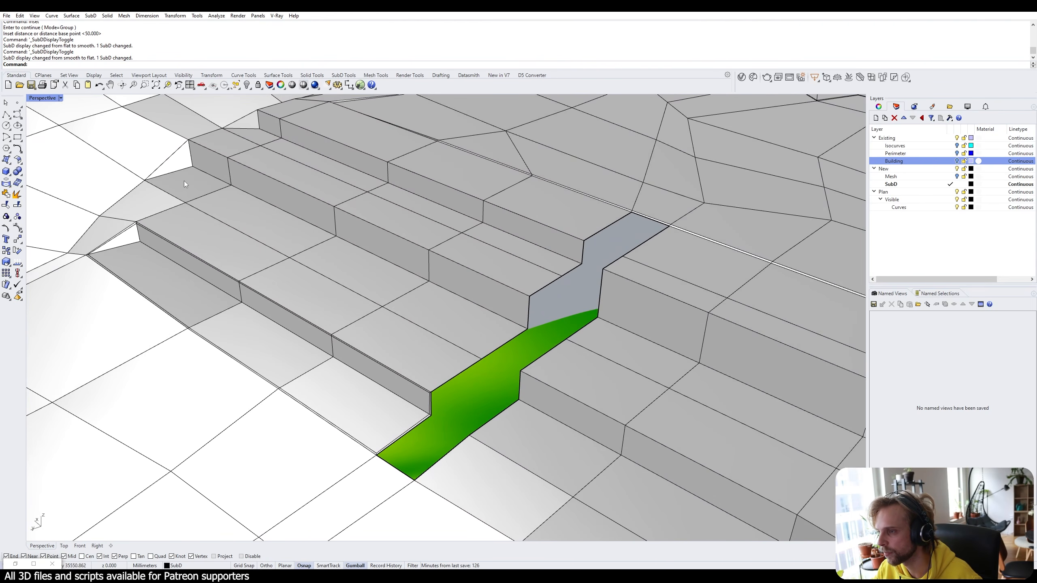
left_click(178, 163, "ctrl+shift")
scroll(122, 243, "up", 5)
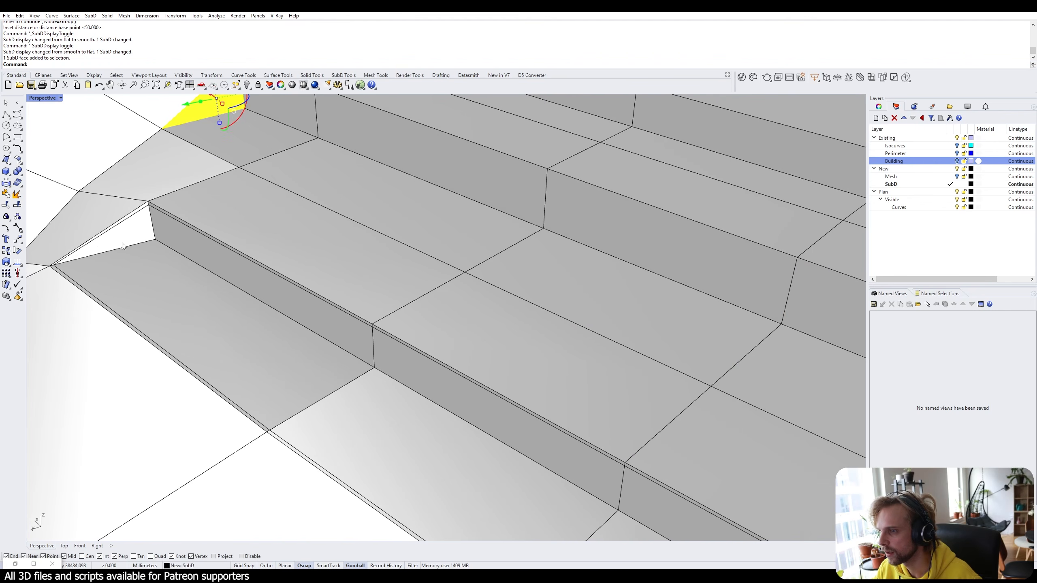
key("Escape")
key("ctrl+z")
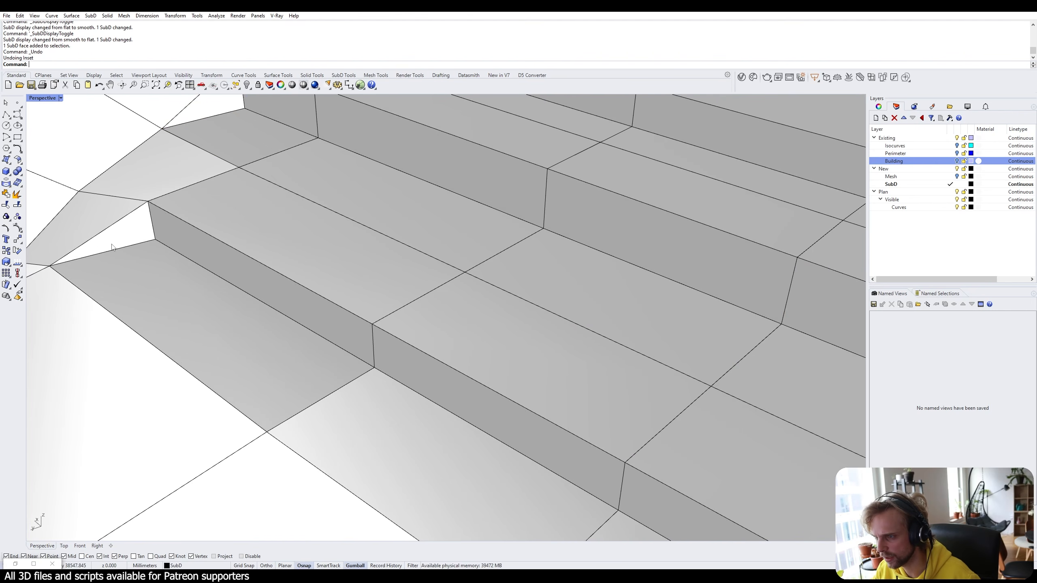
Select the lower end face and the lower and upper riser faces, plus the middle end face.
left_click(137, 241, "ctrl+shift")
scroll(252, 331, "down", 5)
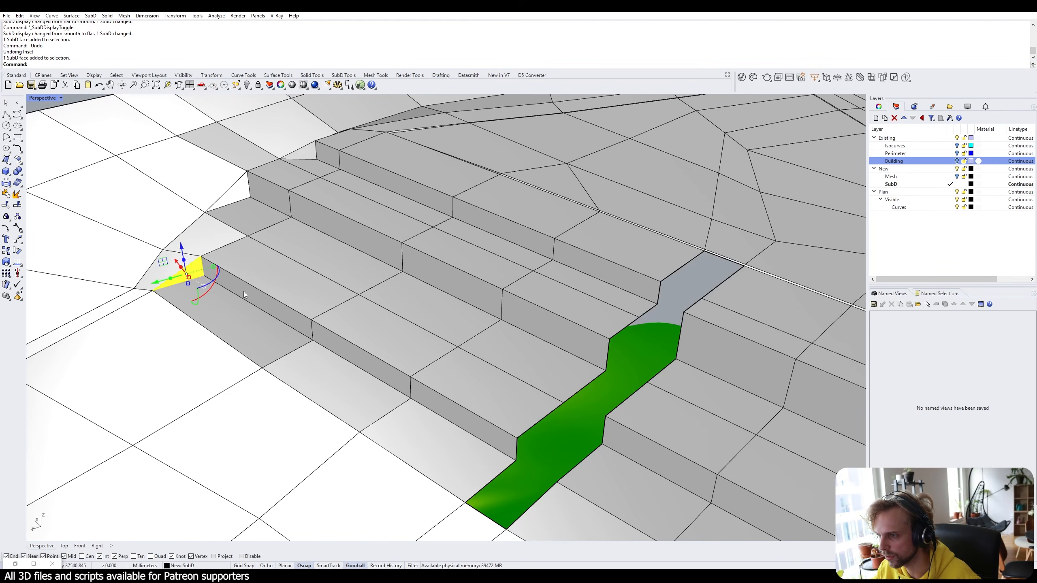
left_click(244, 291, "ctrl+shift")
left_click(372, 356, "ctrl+shift")
left_click(464, 414, "ctrl+shift")
left_click(534, 319, "ctrl+shift")
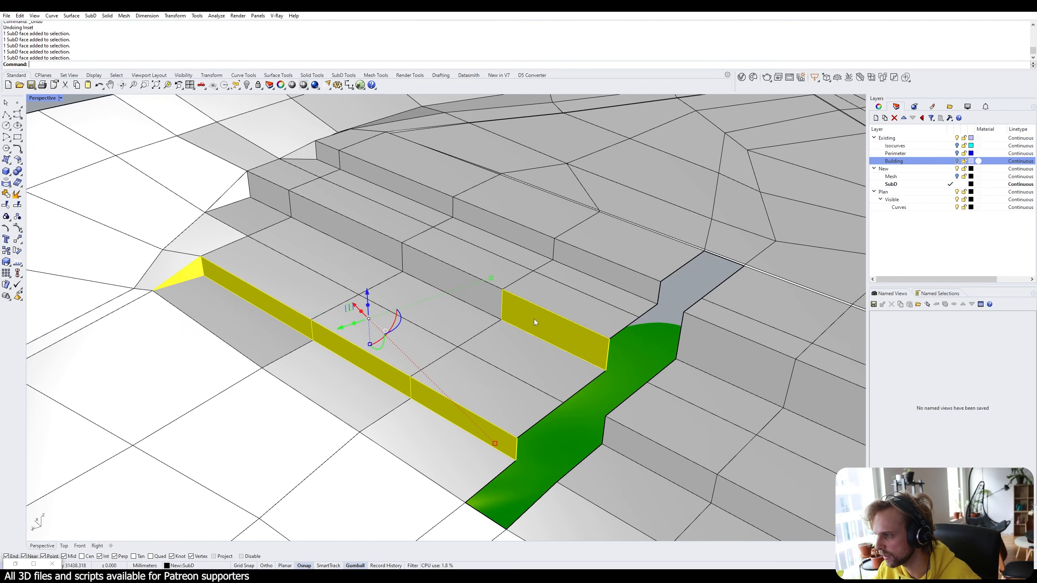
left_click(428, 266, "ctrl+shift")
left_click(369, 237, "ctrl+shift")
left_click(275, 194, "ctrl+shift")
left_click(242, 192, "ctrl+shift")
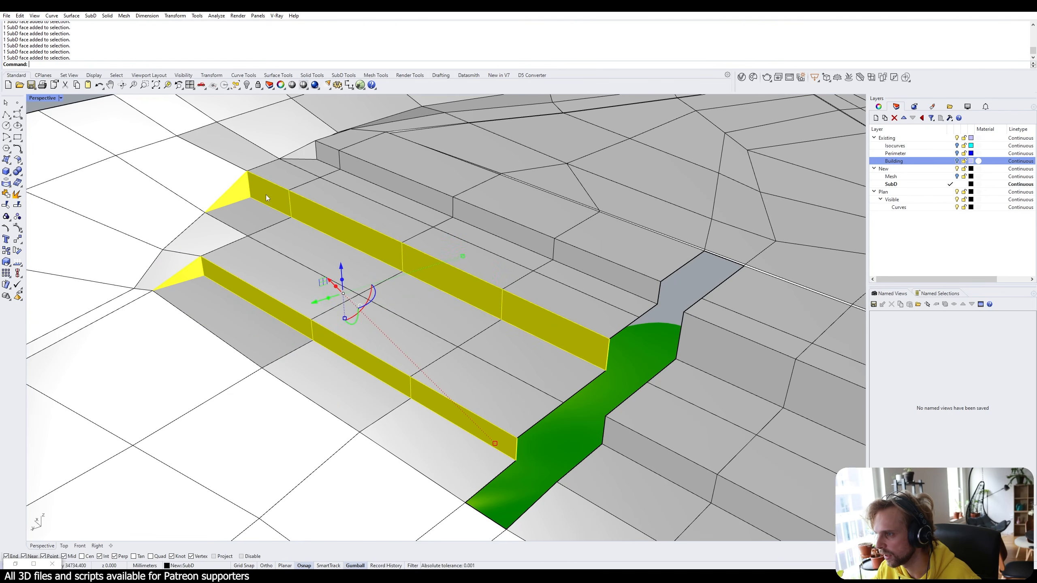
Add the upper triangular end face and the top riser faces to the selection.
right_click_drag(309, 194, 310, 224, "shift")
left_click(309, 180, "ctrl+shift")
left_click(330, 181, "ctrl+shift")
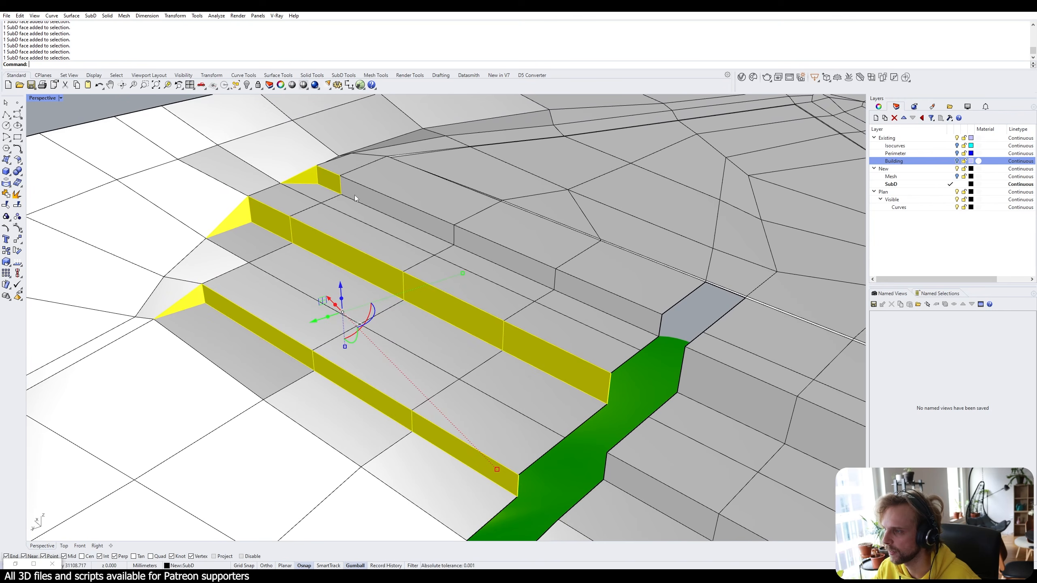
left_click(358, 196, "ctrl+shift")
mouse_move(384, 217)
right_mouse_down()
mouse_move(286, 196)
mouse_move(378, 197)
right_mouse_up()
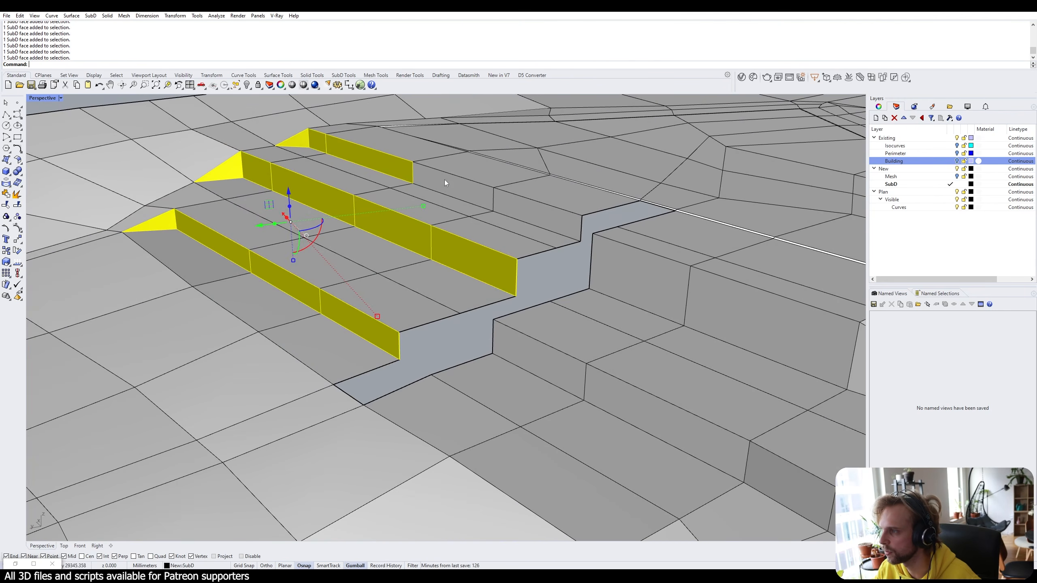
left_click(445, 181, "ctrl+shift")
left_click(516, 205, "ctrl+shift")
scroll(434, 245, "down", 6)
right_click_drag(434, 245, 546, 281)
scroll(387, 189, "up", 3)
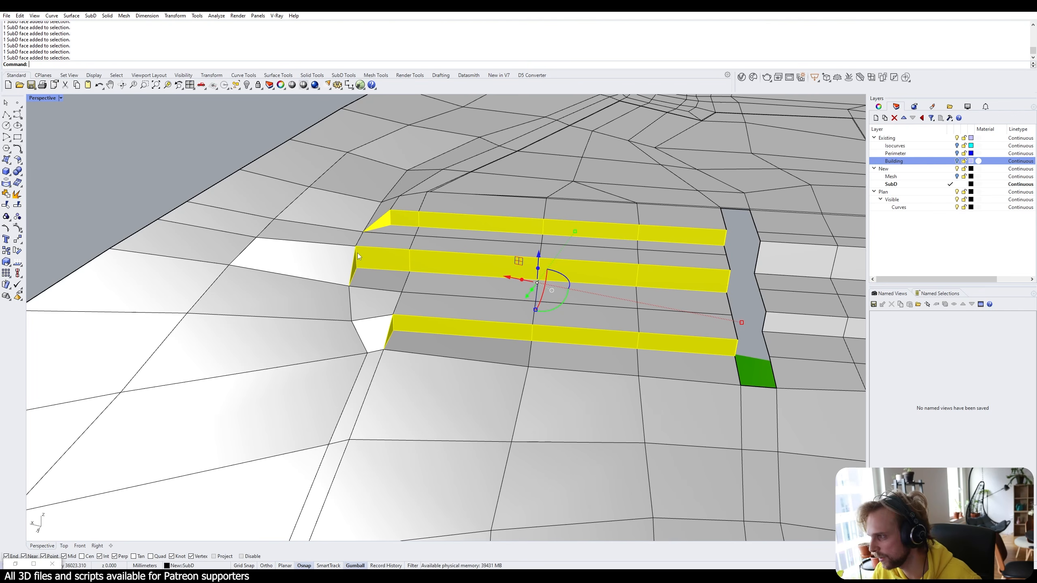
Inset the riser faces of all three terraces by 50 and preview them smoothed.
type("Inset")
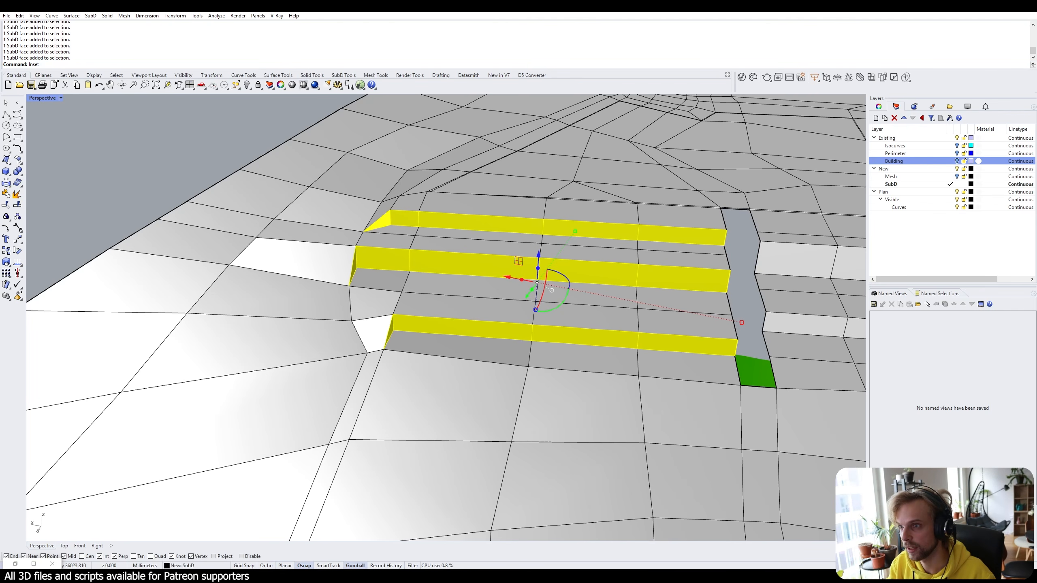
key("Return")
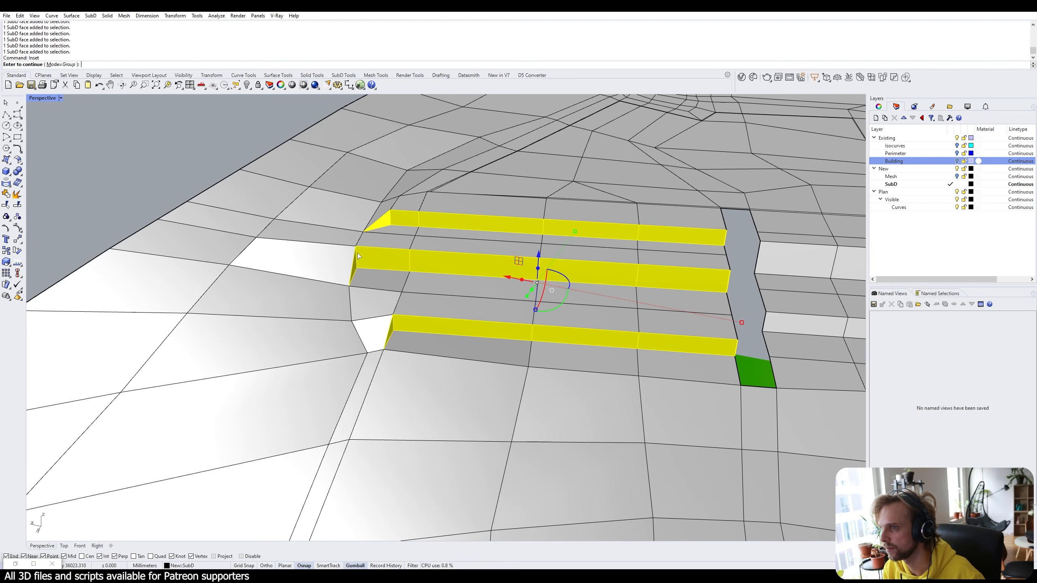
key("Return")
key("Return")
key("Tab")
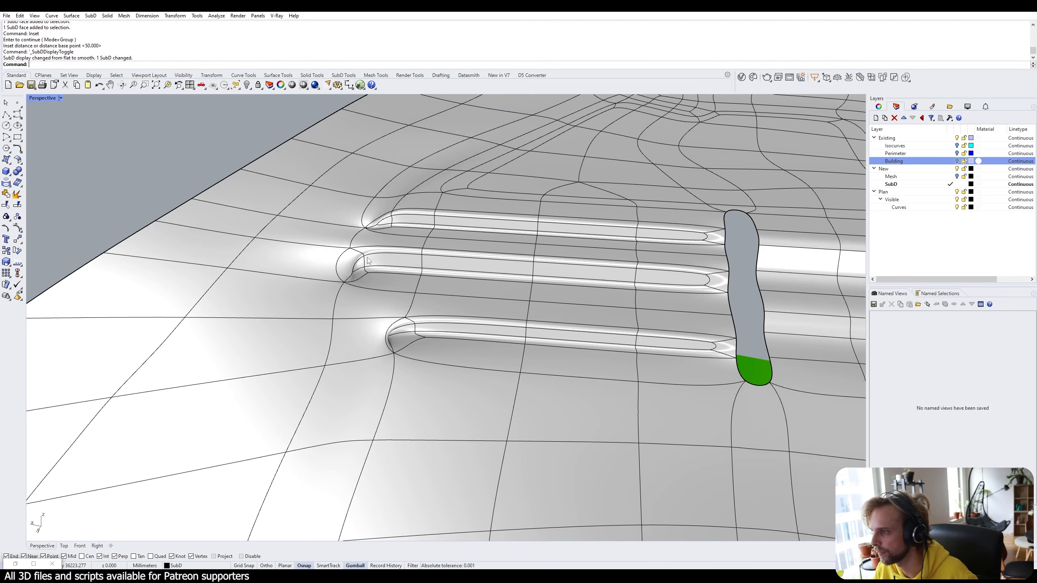
right_click_drag(367, 260, 246, 225)
right_click_drag(501, 274, 347, 167)
key("Tab")
scroll(597, 334, "down", 5)
scroll(457, 273, "up", 5)
Select the ten wall faces along both sides of the path.
left_click(311, 152, "ctrl+shift")
left_click(344, 164, "ctrl+shift")
left_click(396, 188, "ctrl+shift")
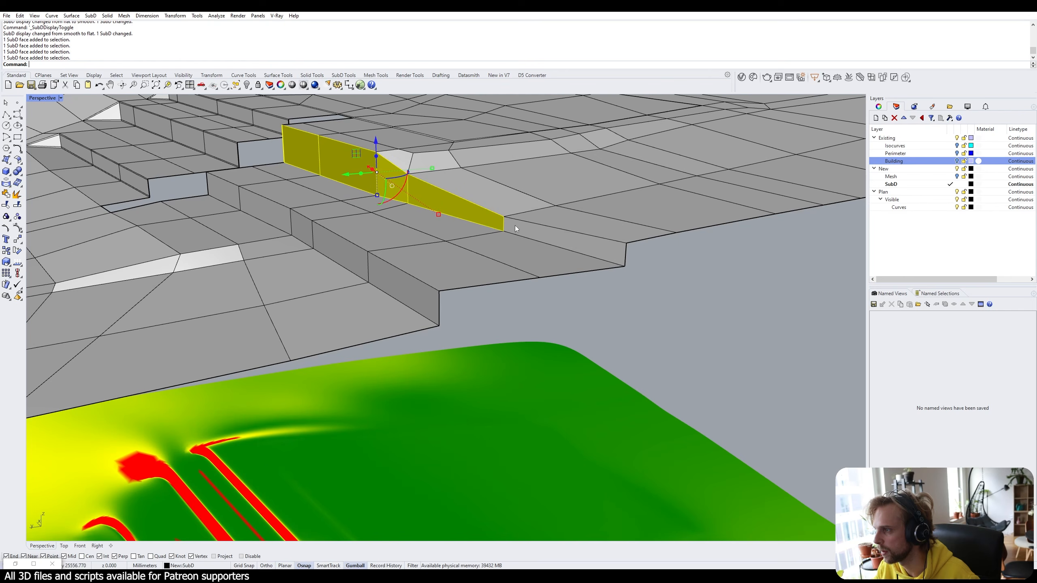
left_click(453, 202, "ctrl+shift")
left_click(564, 241, "ctrl+shift")
left_click(402, 284, "ctrl+shift")
left_click(322, 239, "ctrl+shift")
left_click(301, 230, "ctrl+shift")
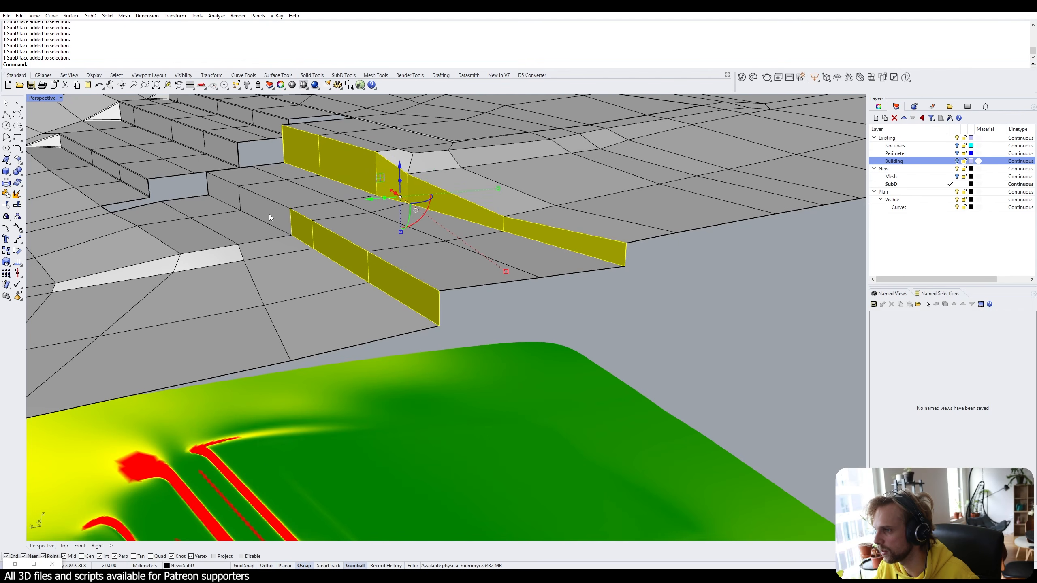
left_click(268, 213, "ctrl+shift")
left_click(226, 193, "ctrl+shift")
right_click_drag(165, 190, 220, 211)
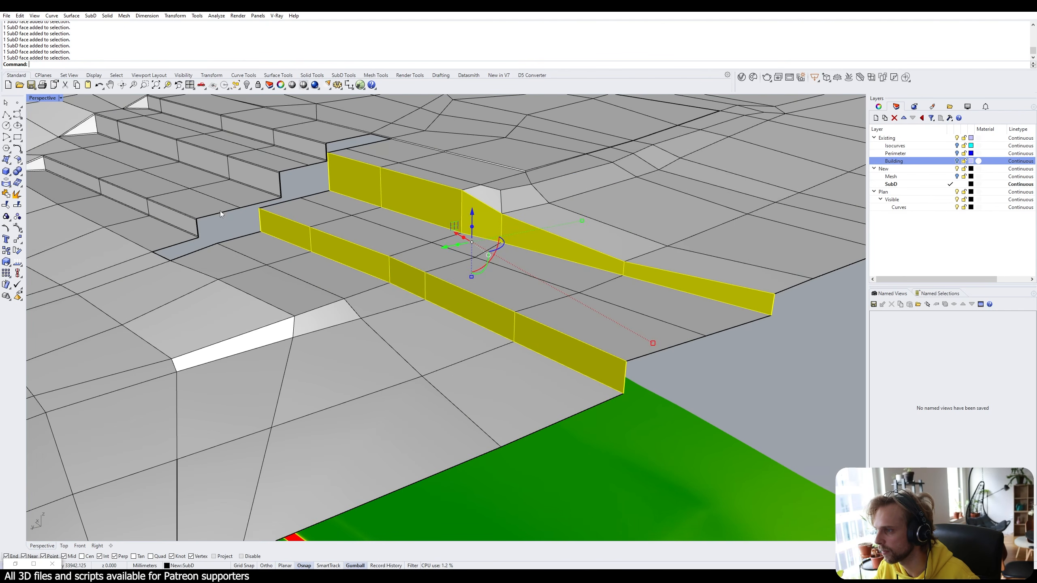
Inset the selected path wall faces and review the smoothed terraces from above.
type("inset")
key("Return")
key("Return")
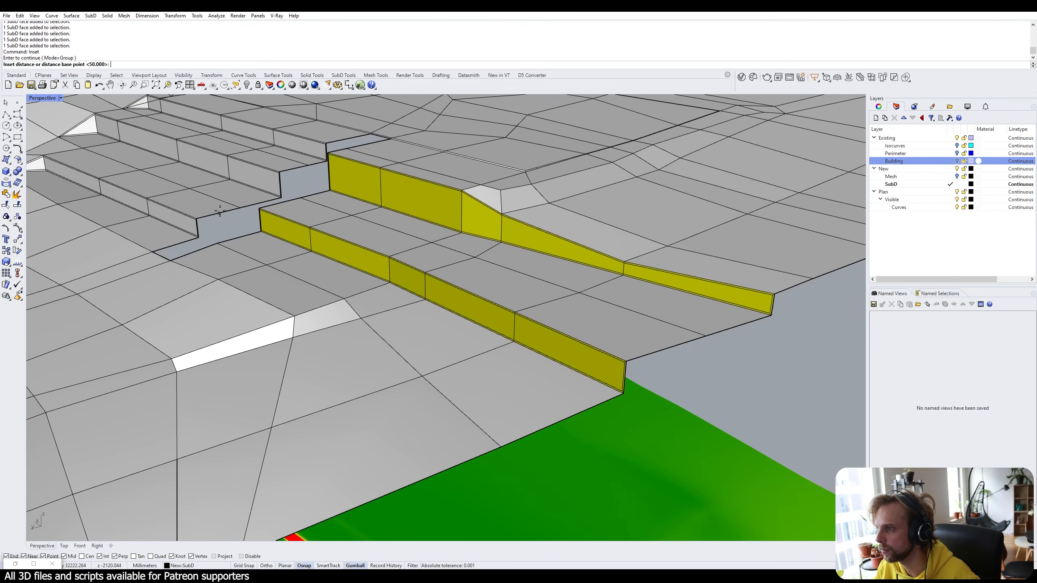
key("Escape")
key("Tab")
left_click(760, 379)
scroll(760, 380, "down", 5)
right_click_drag(571, 294, 505, 353)
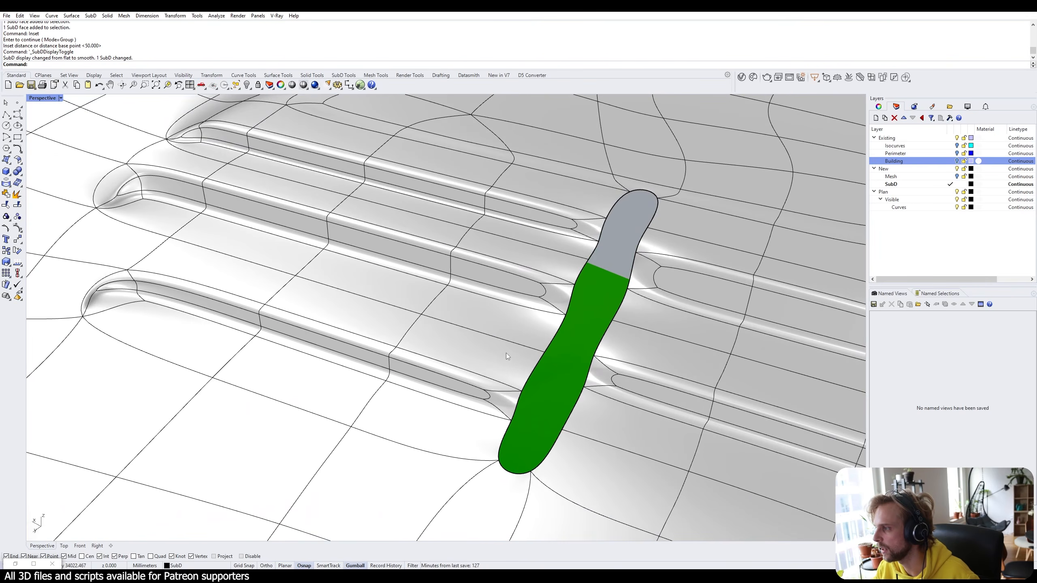
scroll(506, 353, "up", 5)
Bevel the corner edges of the path slot and preview the result smoothed.
key("Tab")
scroll(270, 250, "up", 6)
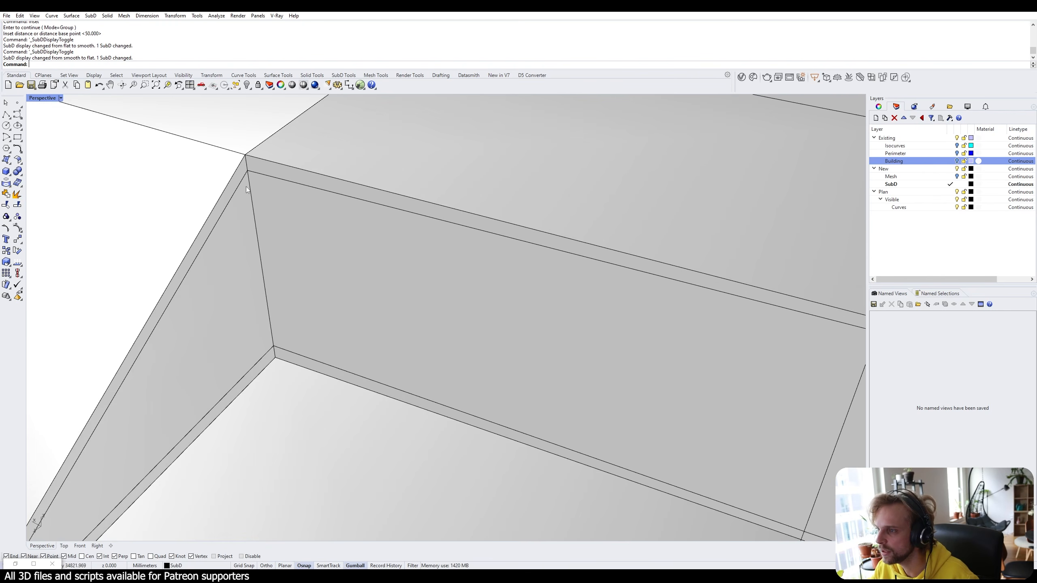
left_click(246, 164, "ctrl+shift")
left_click(251, 202, "ctrl+shift")
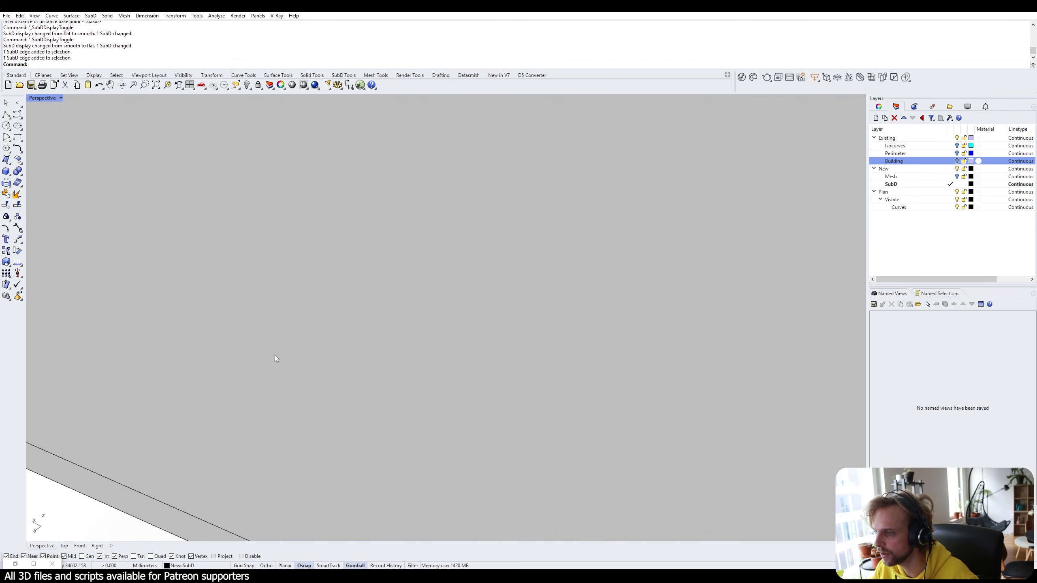
left_click(275, 358, "ctrl+shift")
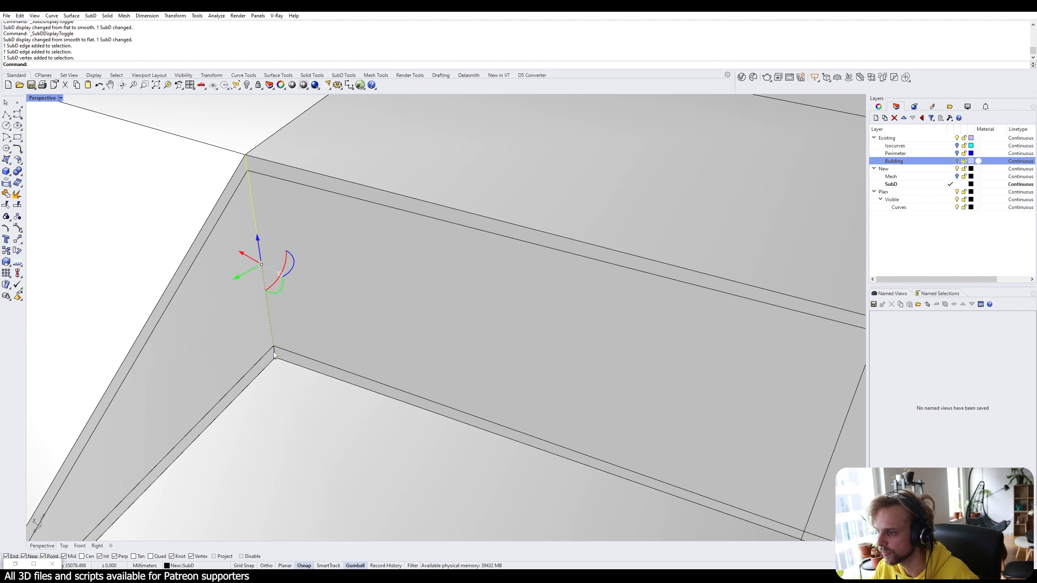
left_click(275, 355, "ctrl+shift")
type("Bevel")
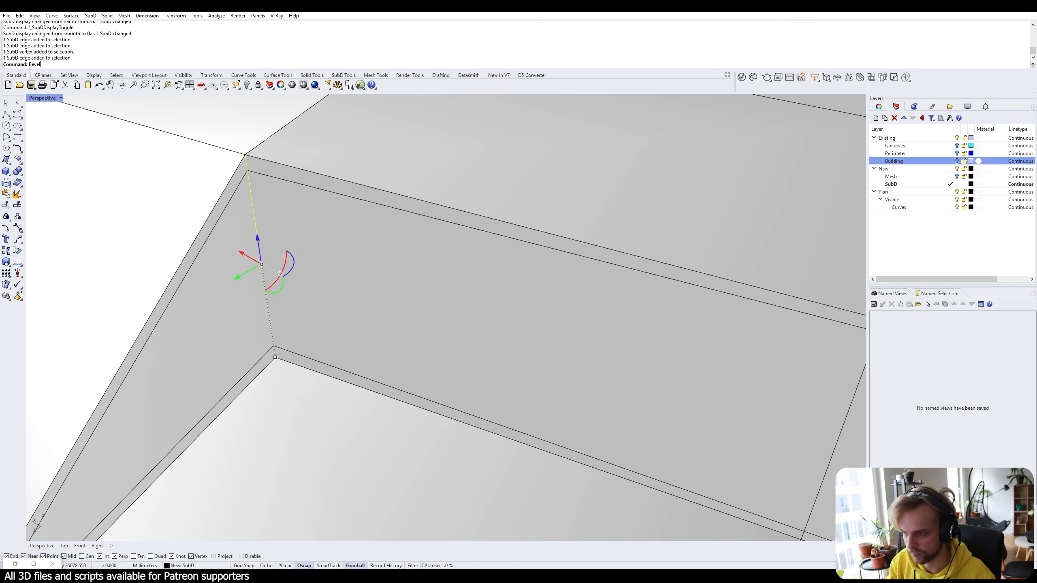
key("Return")
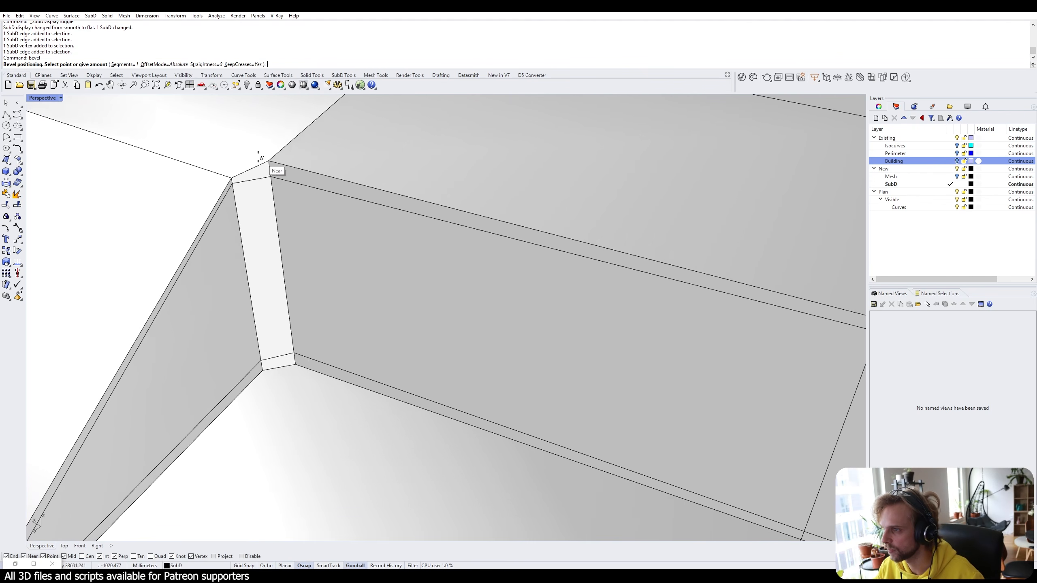
left_click(253, 157)
scroll(292, 205, "down", 3)
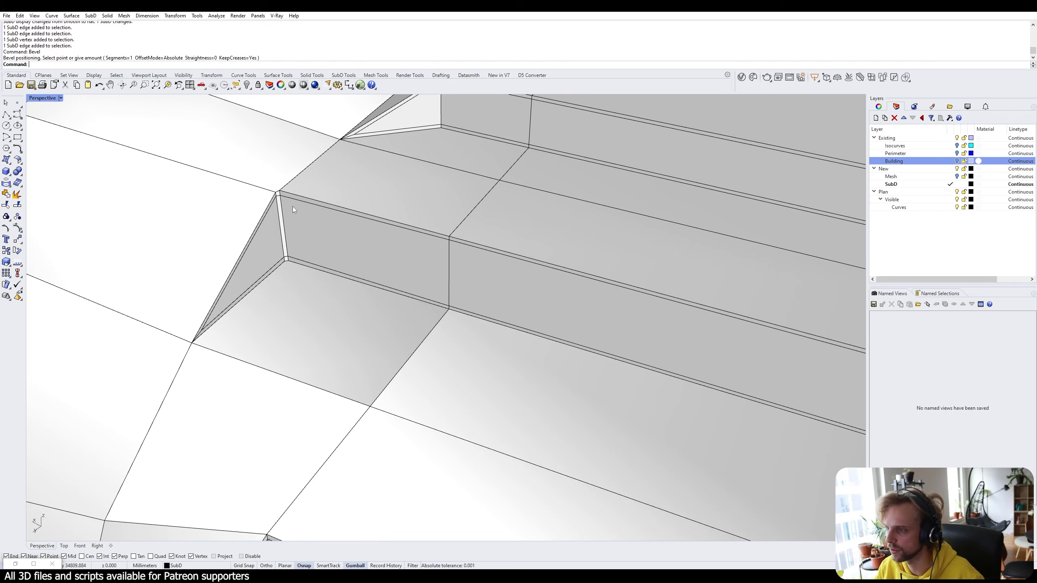
key("Tab")
right_click_drag(299, 211, 283, 409)
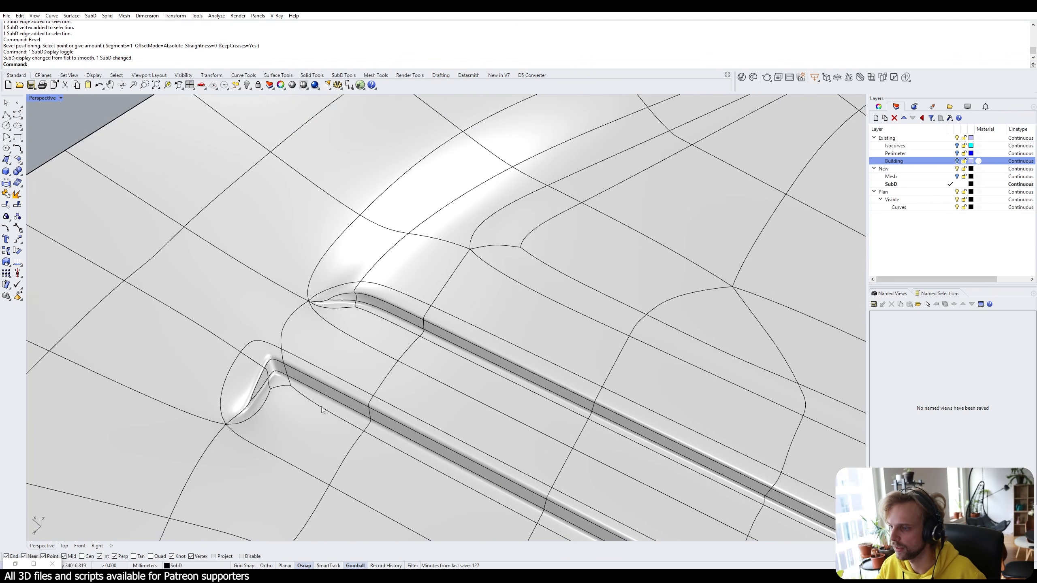
Undo the bevel, then orbit to compare the terrain with the slope analysis surface.
key("ctrl+z")
scroll(241, 370, "down", 3)
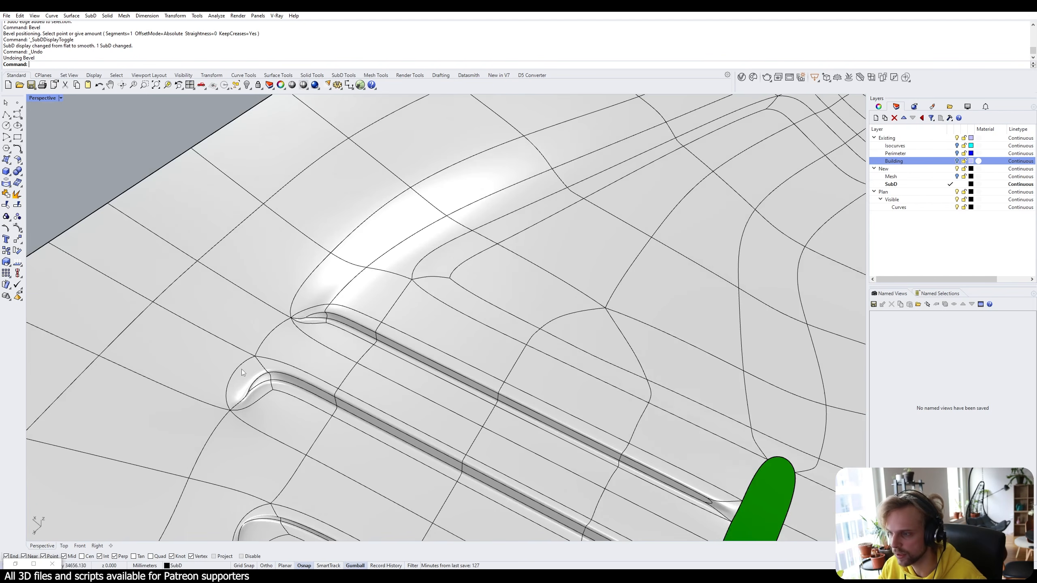
mouse_move(151, 306)
right_mouse_down()
mouse_move(139, 318)
mouse_move(157, 294)
right_mouse_up()
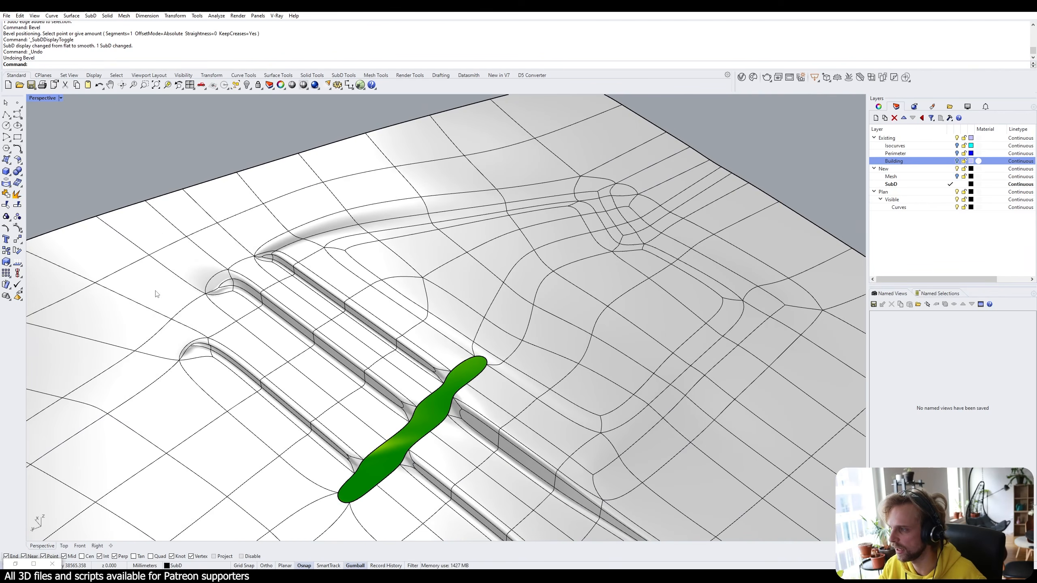
scroll(208, 324, "down", 6)
right_click_drag(323, 492, 379, 347, "shift")
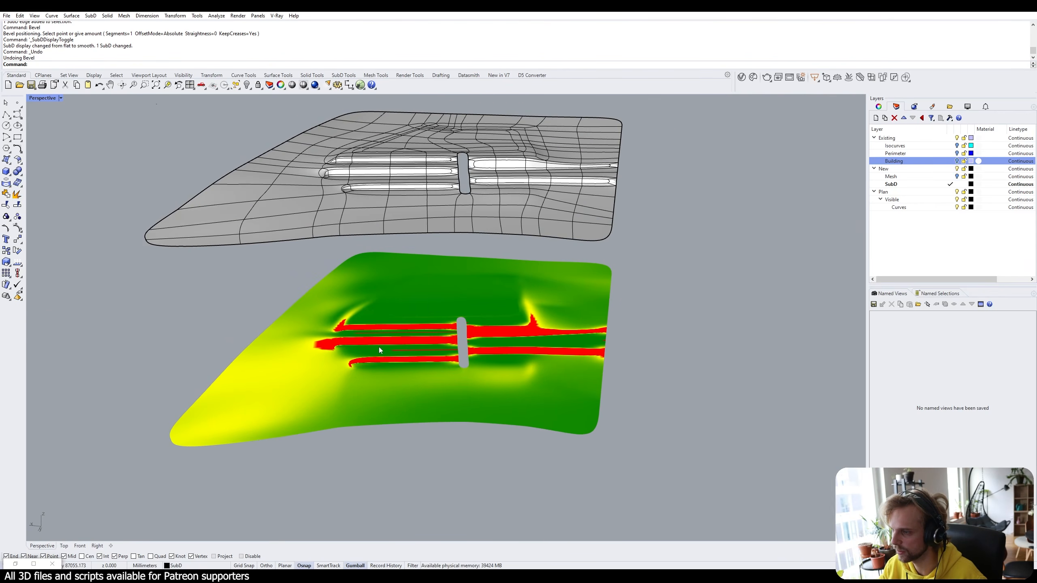
scroll(379, 347, "up", 5)
right_click_drag(312, 366, 533, 443)
scroll(539, 429, "up", 3)
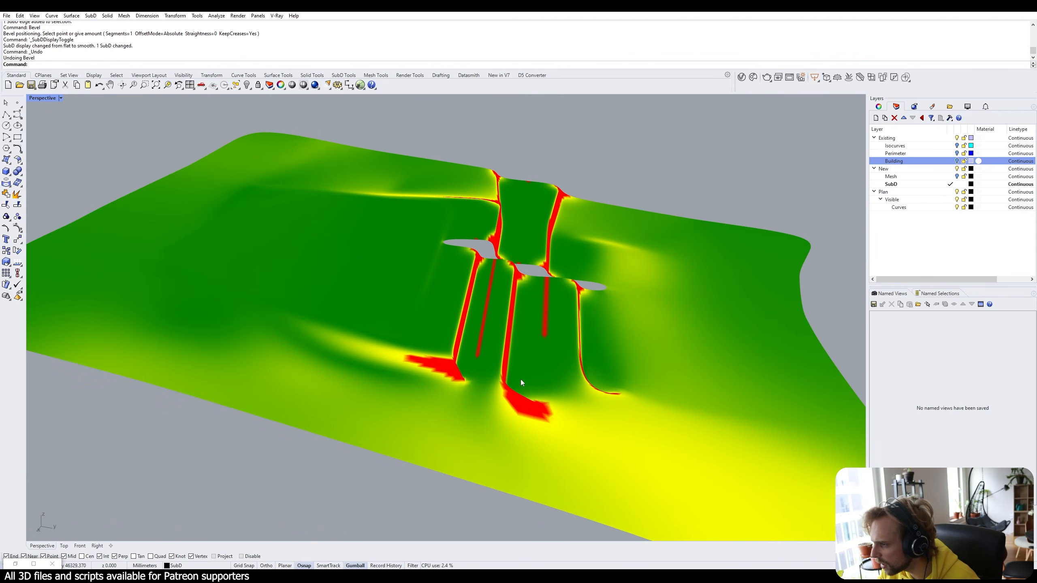
scroll(519, 465, "down", 5)
right_click_drag(474, 266, 367, 339)
In flat display, trial-raise a terrace corner vertex, then undo the move.
scroll(312, 300, "up", 10)
key("Tab")
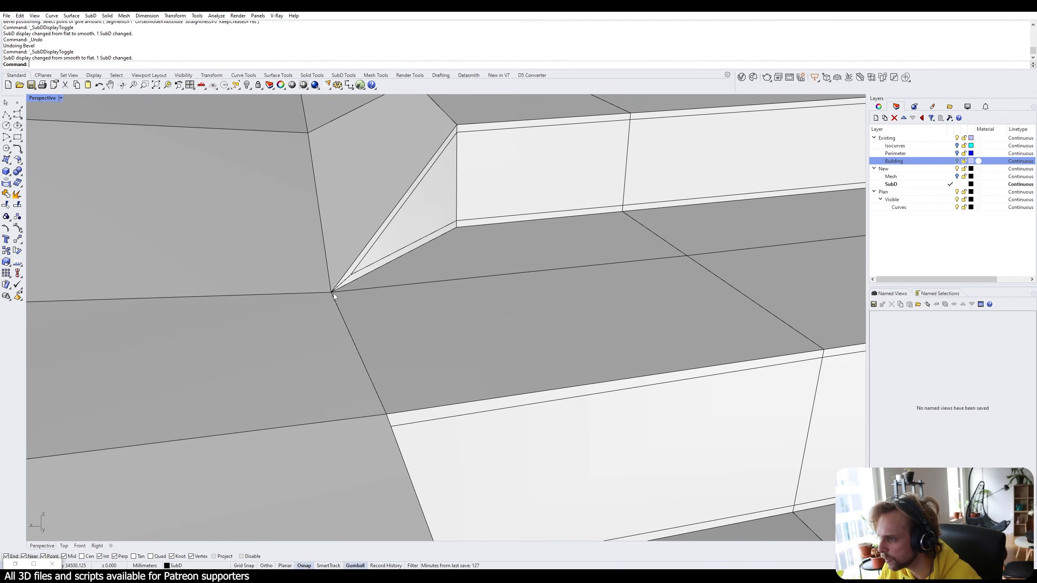
left_click(331, 292, "ctrl+shift")
scroll(334, 282, "down", 3)
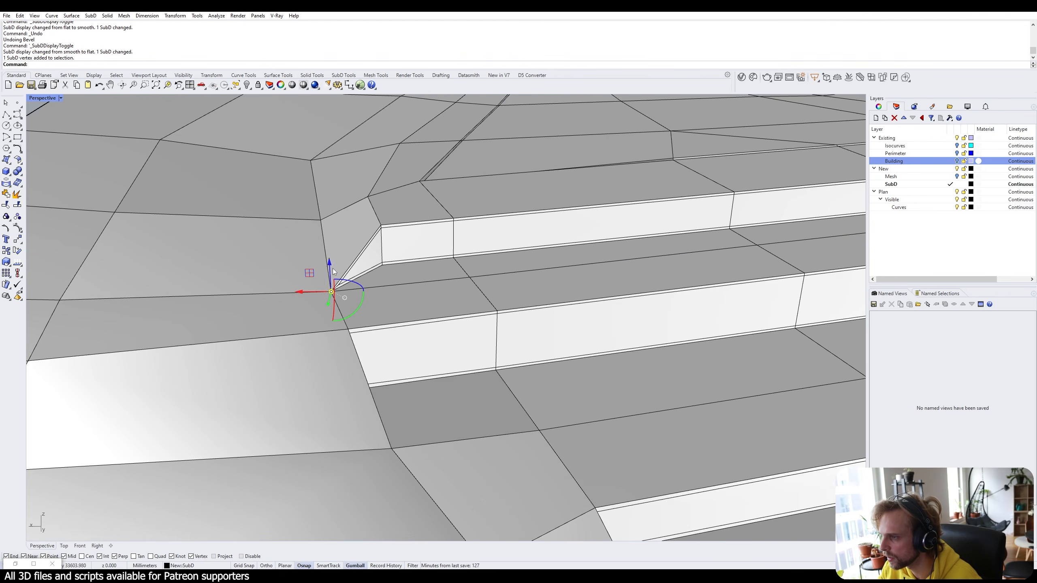
left_click_drag(331, 257, 340, 281)
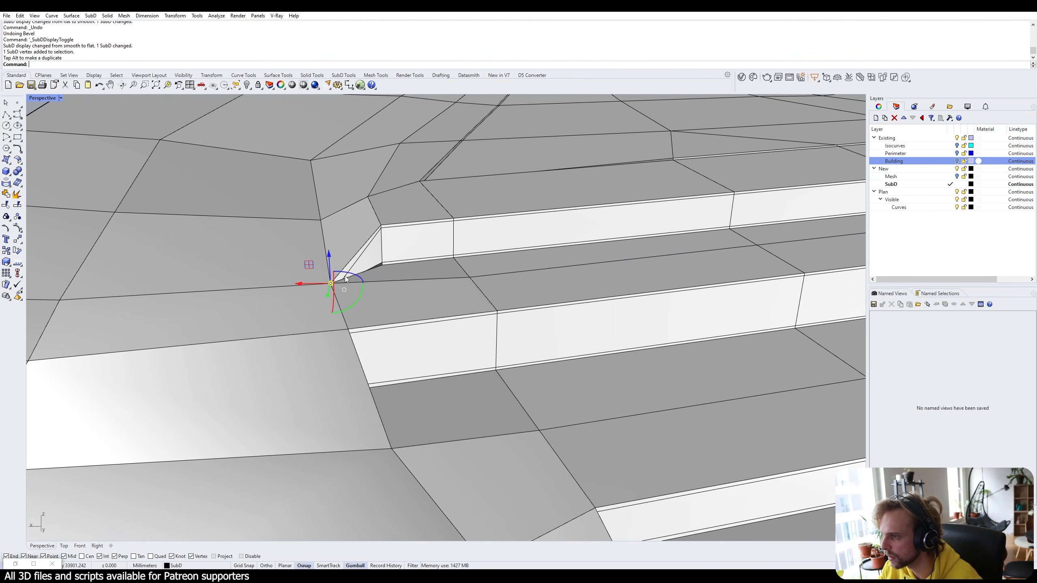
key("ctrl+z")
scroll(343, 283, "up", 3)
Raise two terrace-end vertices with the gumball Z arrow.
left_click(335, 284, "ctrl+shift")
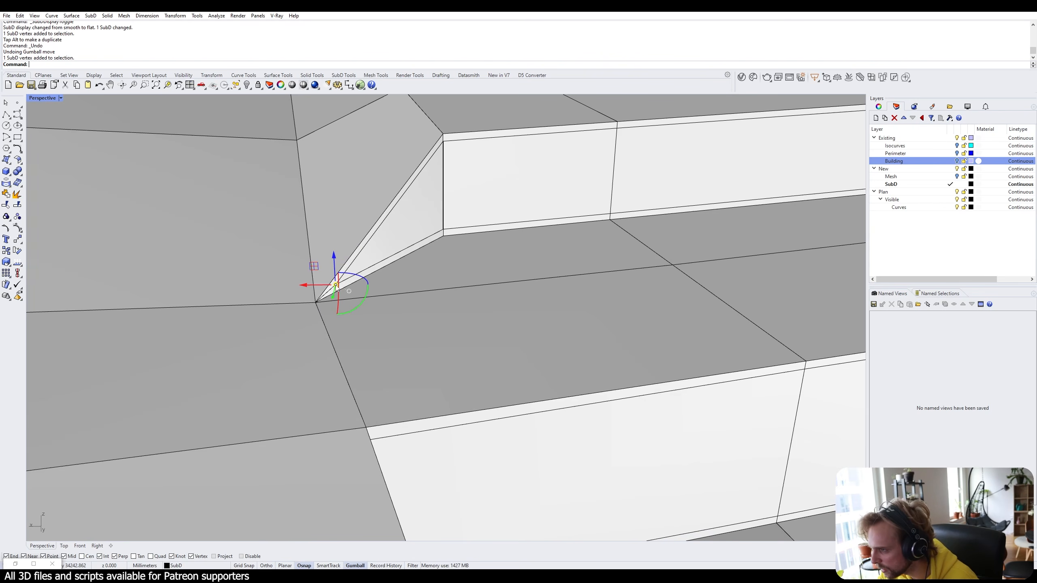
left_click(316, 302, "ctrl+shift")
left_click_drag(327, 280, 347, 236)
scroll(328, 257, "down", 3)
scroll(328, 257, "down", 5)
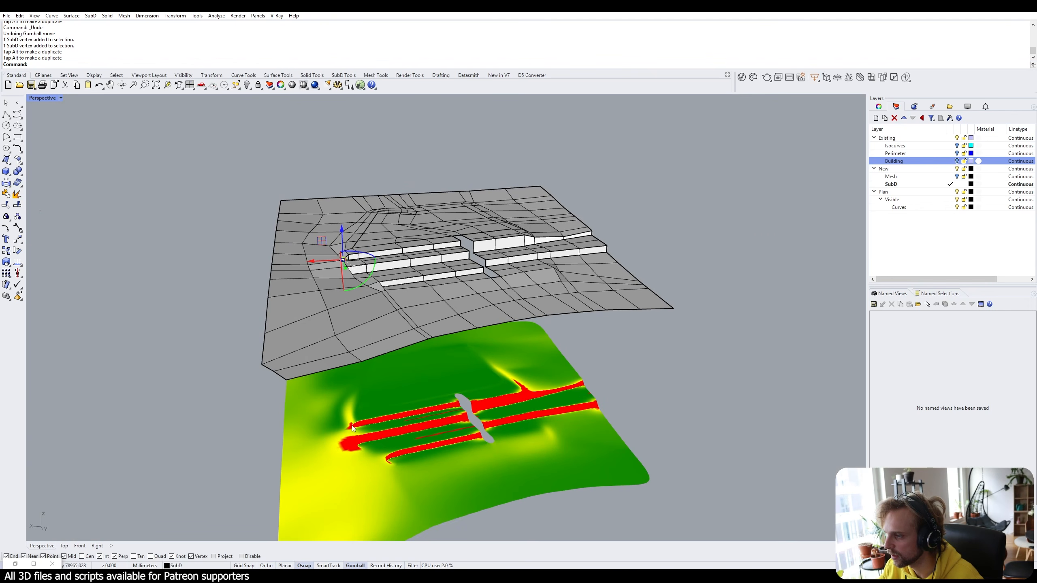
right_click_drag(354, 414, 148, 314)
scroll(328, 267, "up", 6)
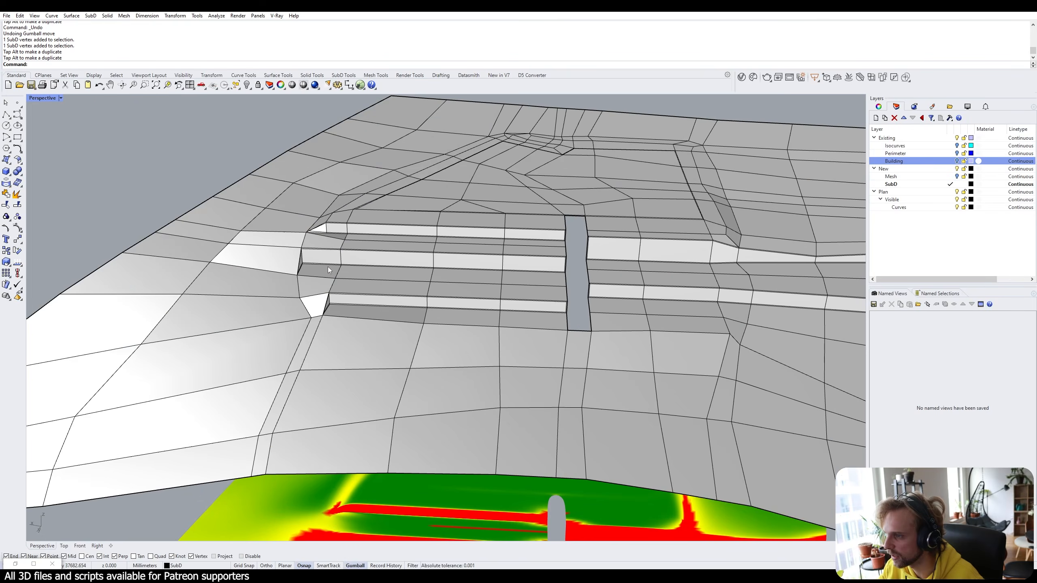
scroll(266, 257, "up", 8)
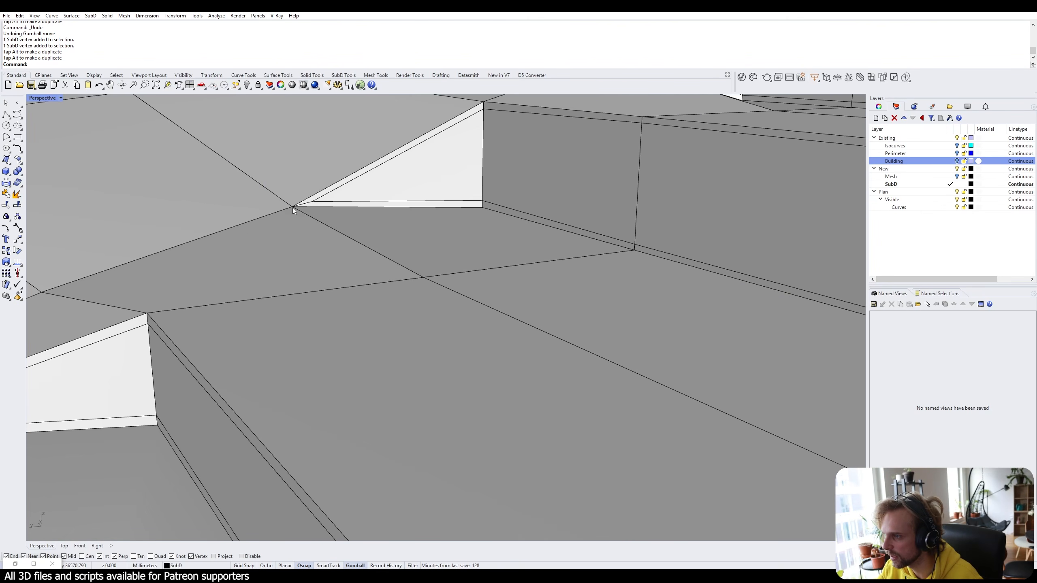
Raise two more step-end vertices, nudging one slightly higher, and check the slope colours.
left_click(292, 206)
left_click(313, 203, "shift")
left_click_drag(301, 184, 301, 159)
scroll(301, 159, "down", 10)
scroll(437, 255, "down", 8)
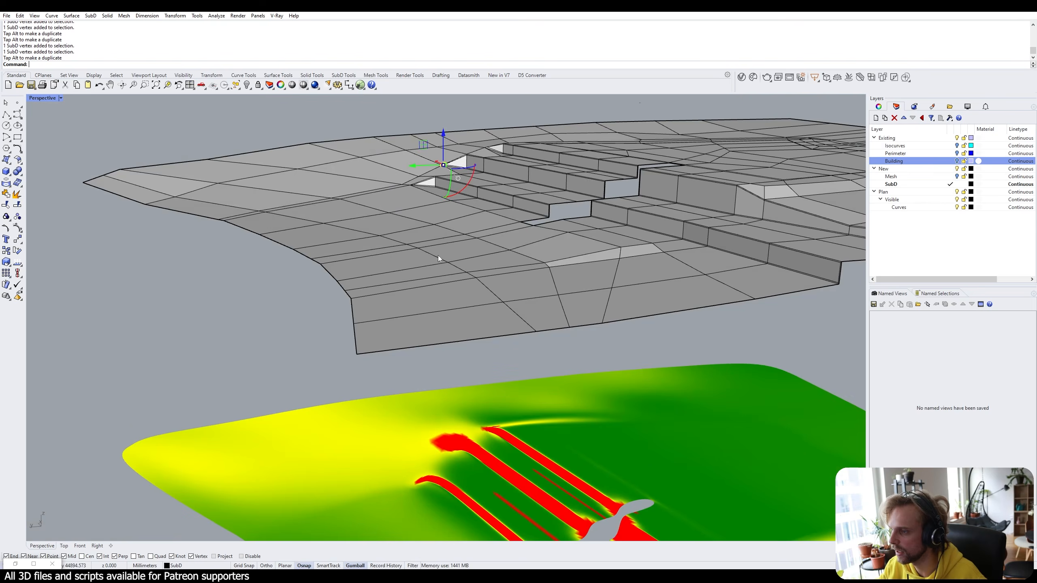
right_click_drag(437, 255, 411, 318)
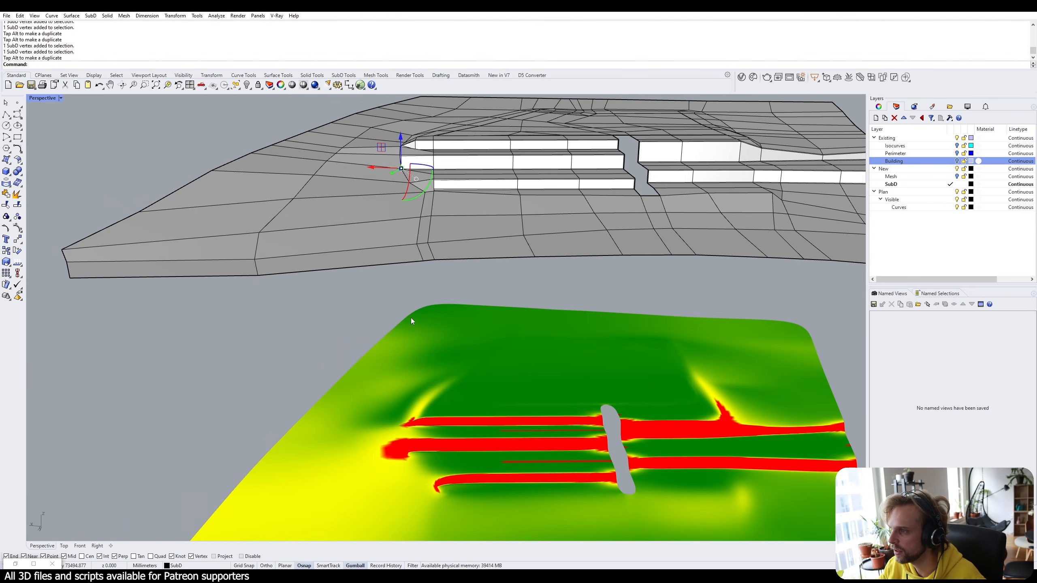
left_click_drag(404, 136, 403, 133)
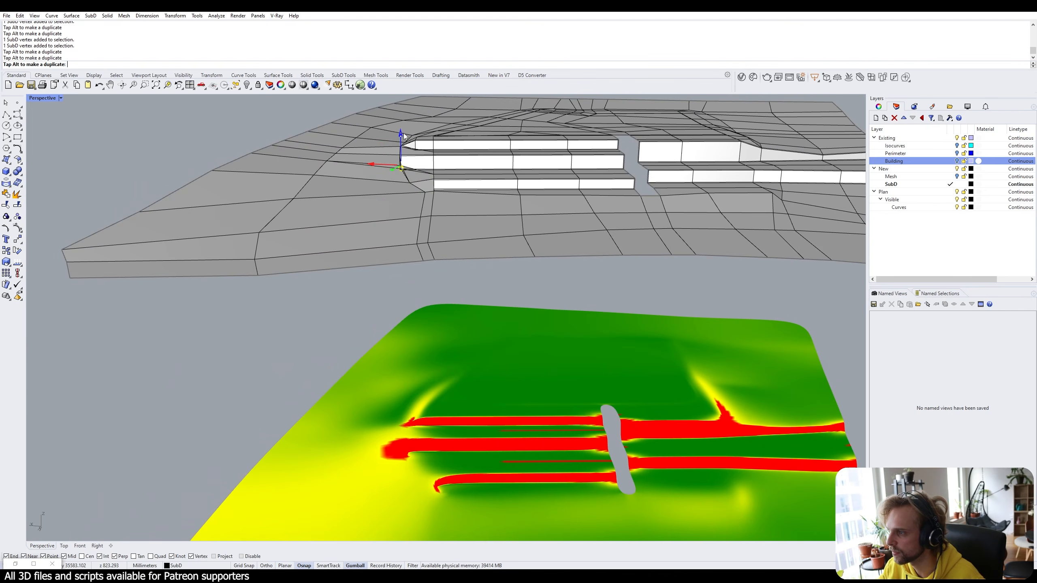
right_click_drag(303, 315, 288, 281)
key("Escape")
Lower a vertex near the terrain edge slightly.
right_click_drag(331, 163, 335, 183)
left_click(325, 164, "ctrl+shift")
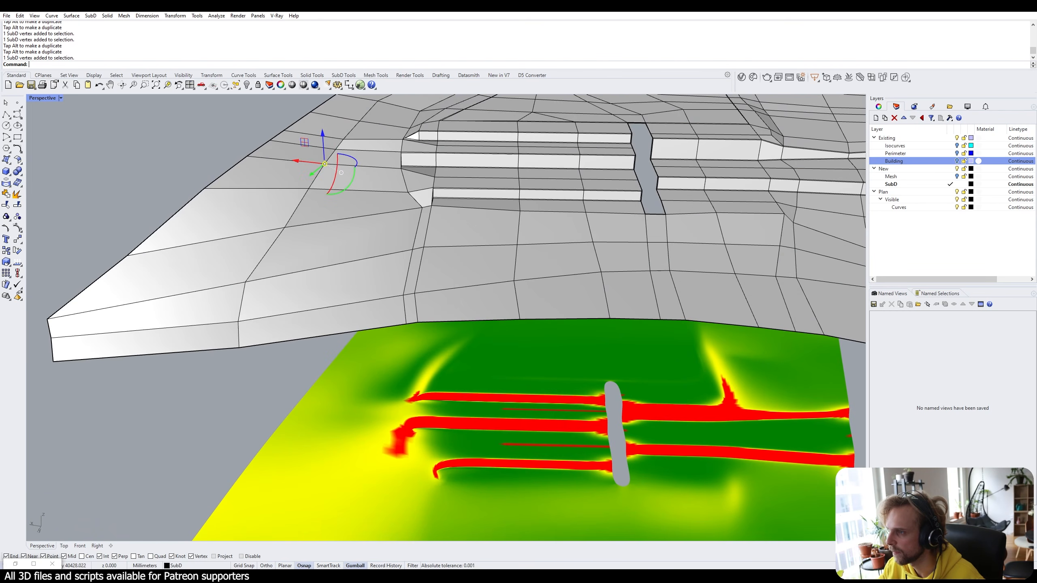
left_click_drag(326, 141, 327, 148)
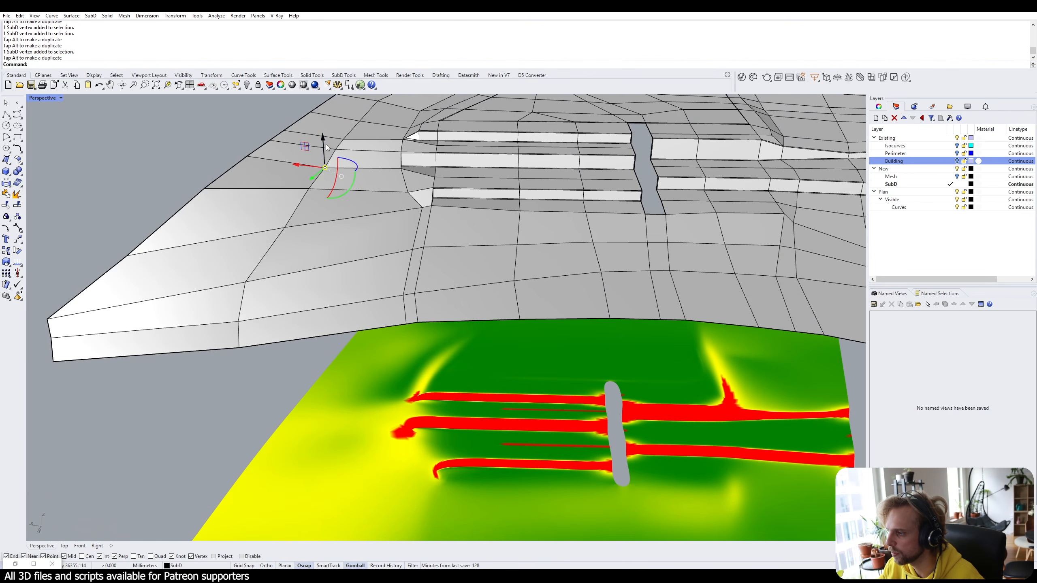
key("Escape")
Review the whole model with the building and return the SubD to smooth display.
right_click_drag(489, 441, 219, 391)
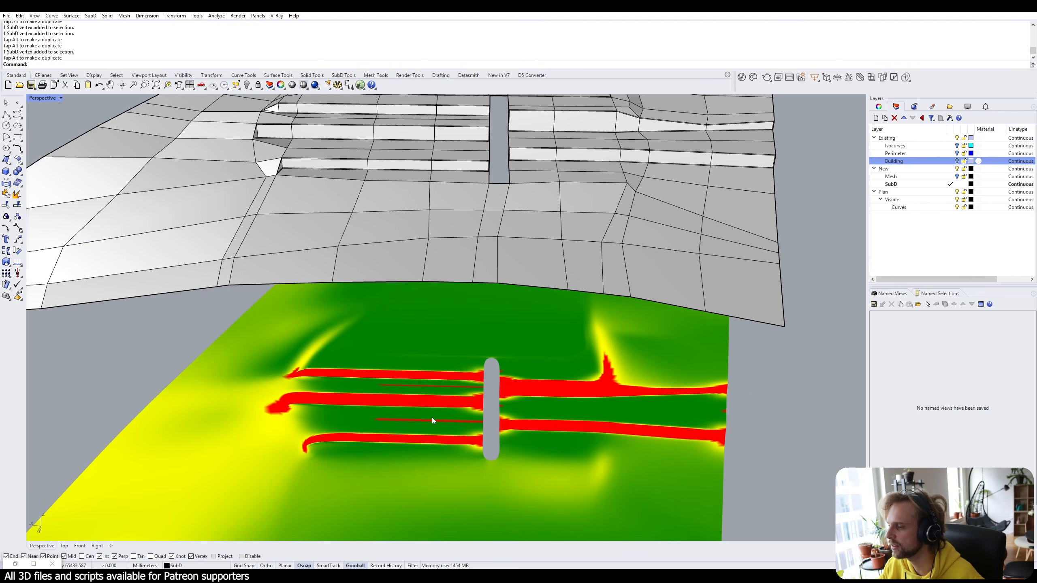
scroll(435, 418, "up", 2)
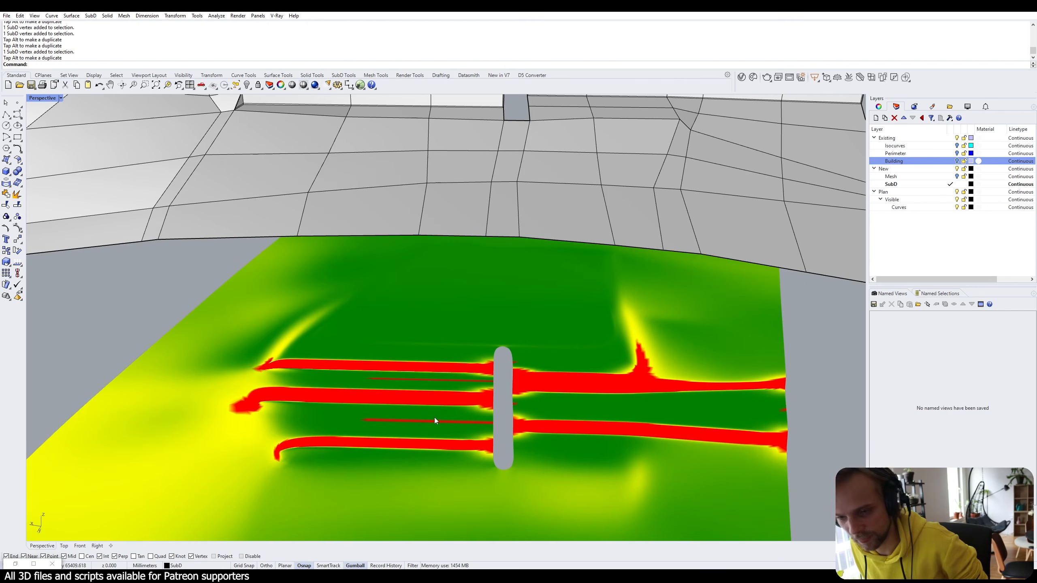
scroll(538, 402, "down", 6)
right_click_drag(547, 382, 410, 334)
scroll(496, 251, "up", 3)
key("Tab")
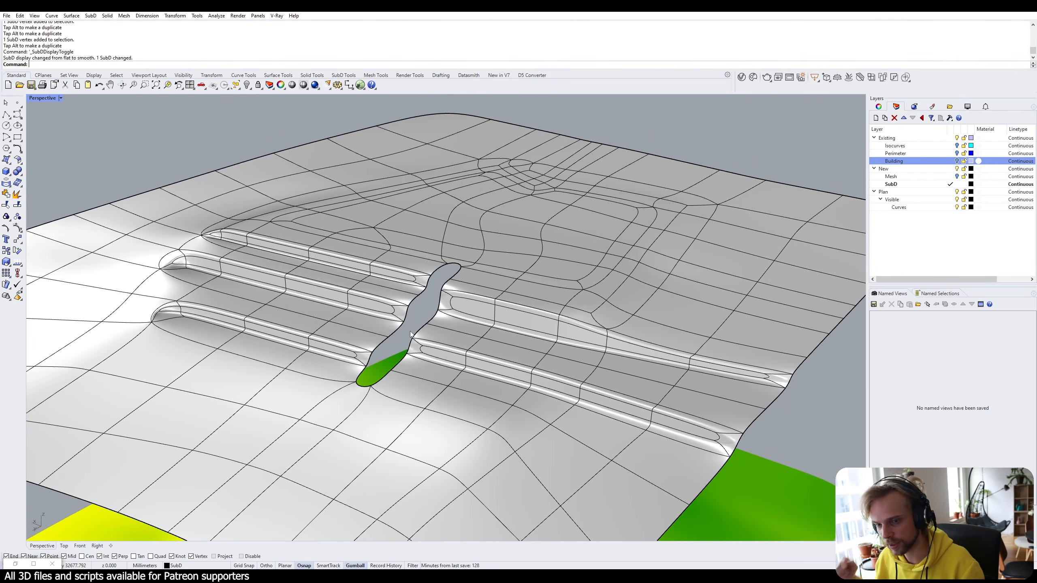
Switch the SubD to flat display and drag the step's top edge down into a vertical wall.
key("Tab")
right_click_drag(410, 334, 446, 145)
scroll(455, 352, "up", 2)
left_click(438, 277)
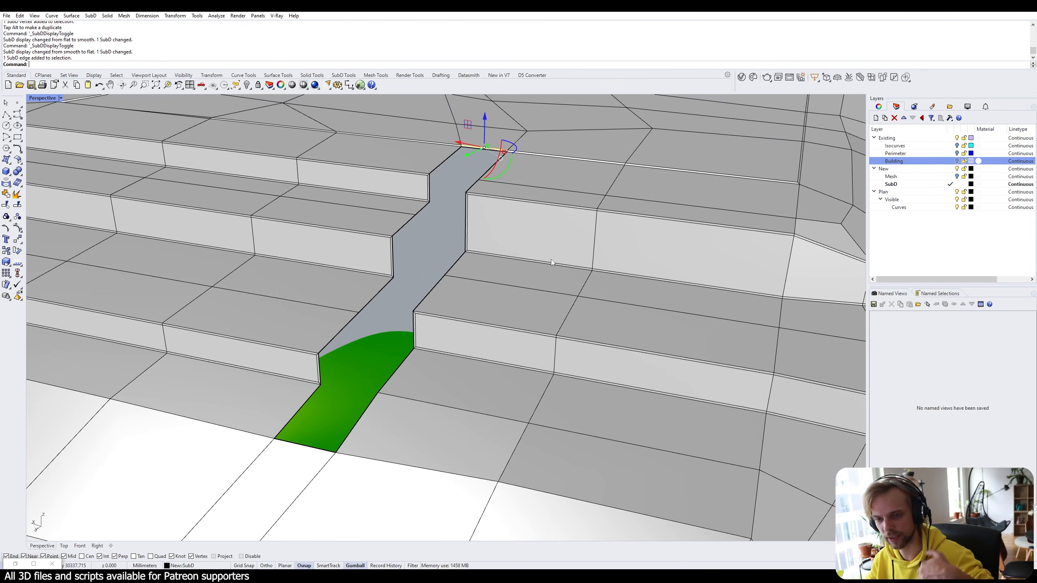
key("Escape")
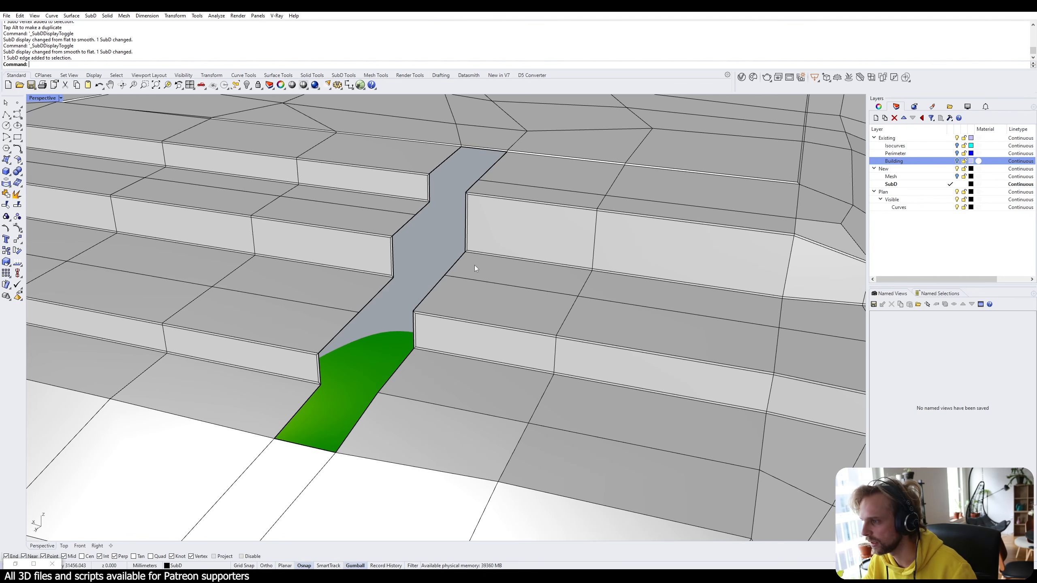
right_click_drag(475, 265, 442, 220)
scroll(454, 171, "up", 5)
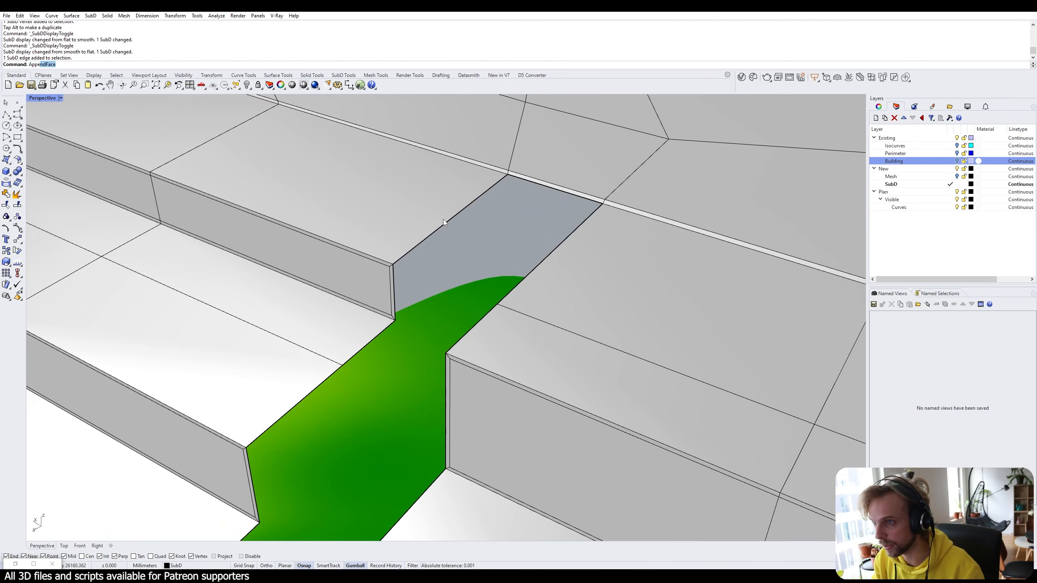
key("Escape")
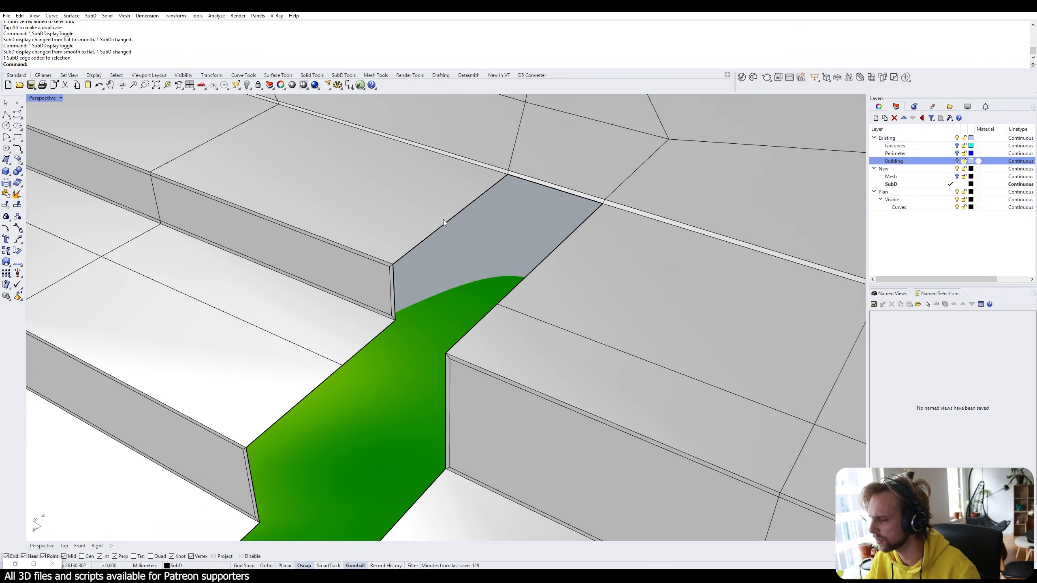
left_click(445, 221, "ctrl+shift")
key("Escape")
left_click(457, 218, "ctrl+shift")
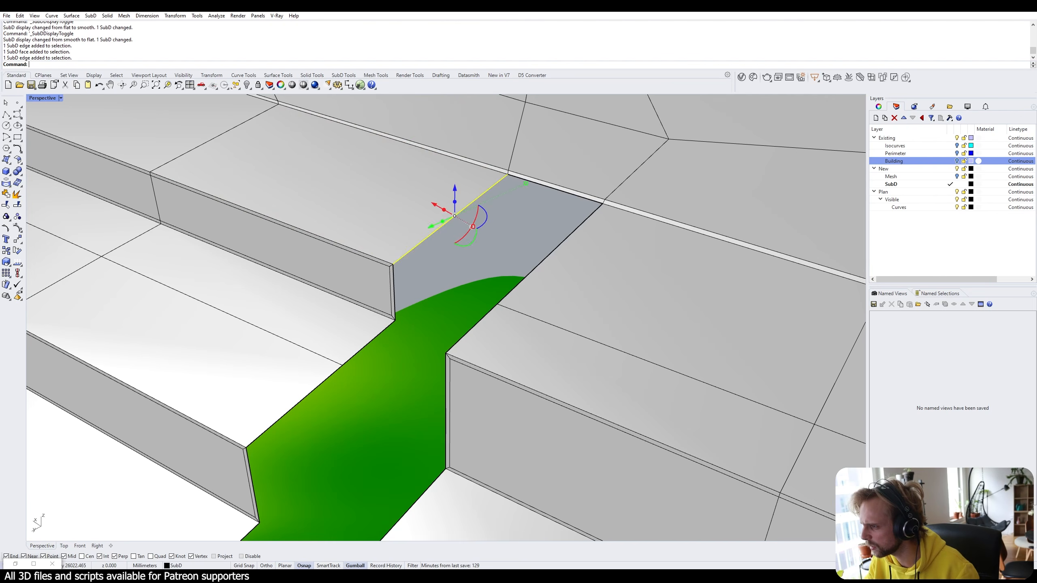
left_click_drag(455, 205, 458, 311)
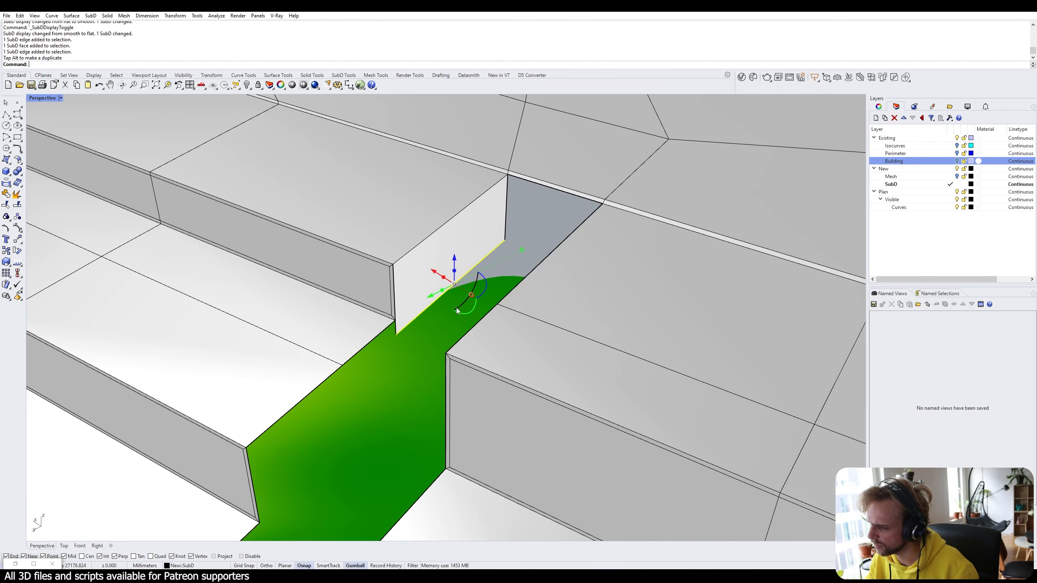
Move the edge along the new wall vertically to raise it.
left_click(480, 265, "ctrl+shift")
type("m")
key("Return")
type("v")
key("Return")
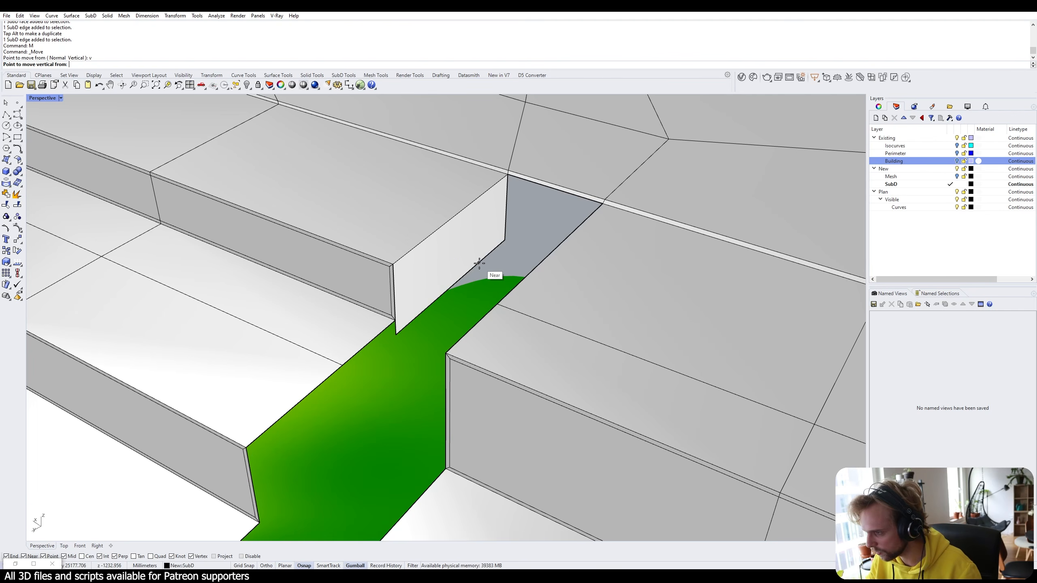
left_click(479, 263)
left_click(398, 327)
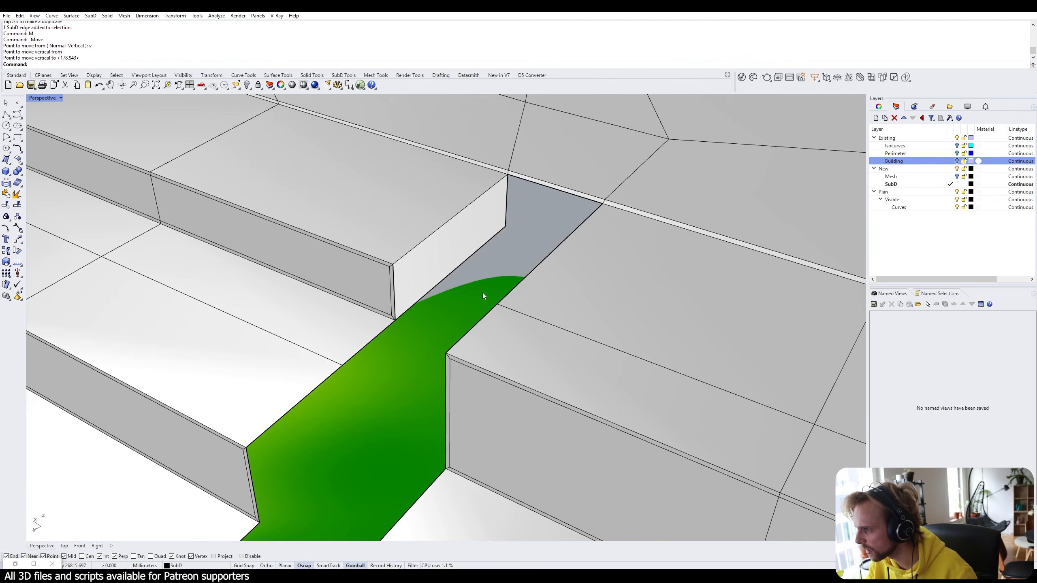
Lower the ramp-top wall edges and move the wall's bottom edge so the wall face shifts back.
right_click_drag(482, 292, 517, 266)
left_click(475, 256, "ctrl+shift")
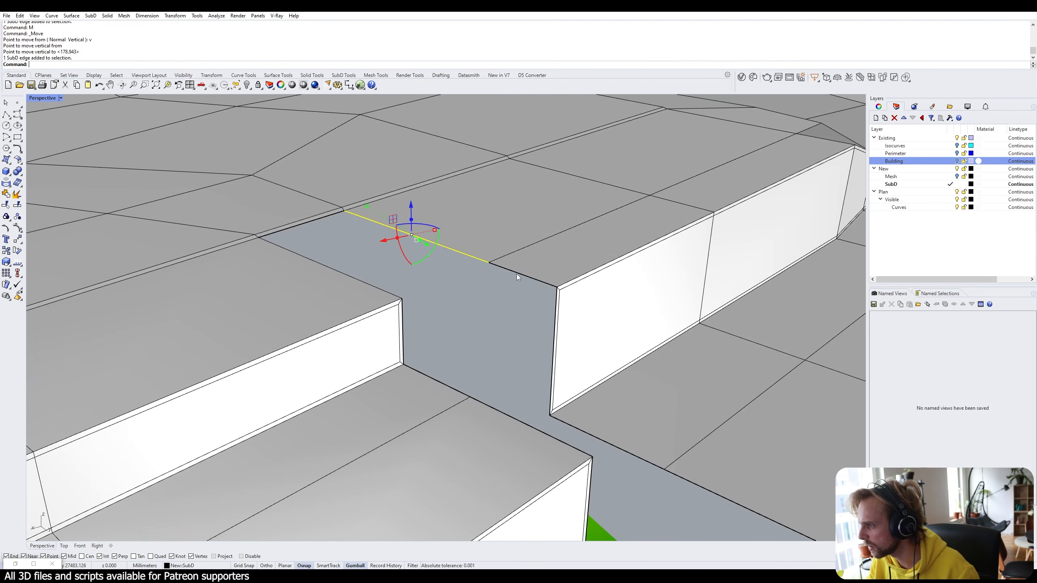
left_click(517, 274, "ctrl+shift")
type("m")
key("Return")
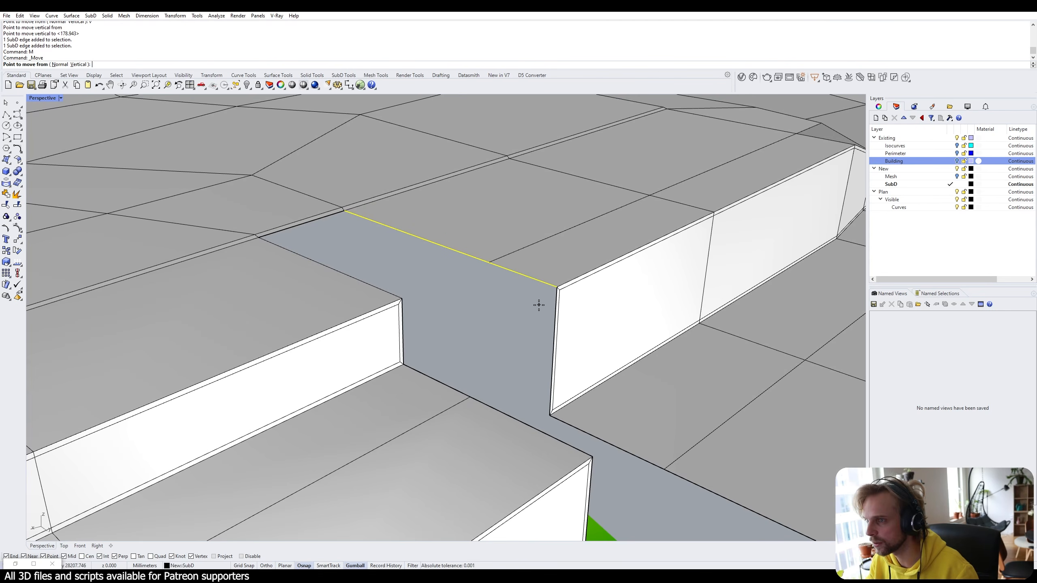
right_click_drag(538, 304, 512, 289)
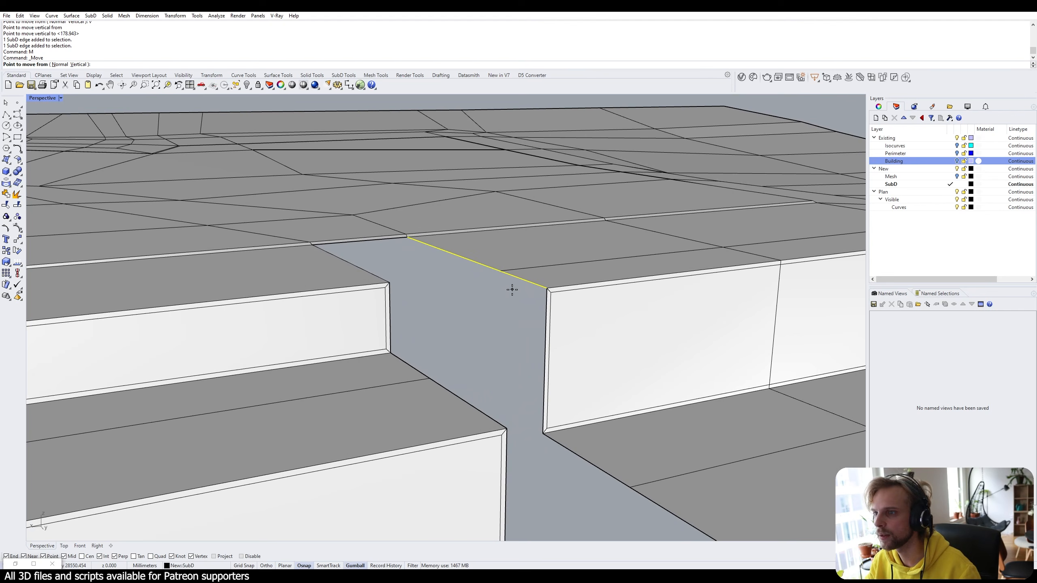
key("Escape")
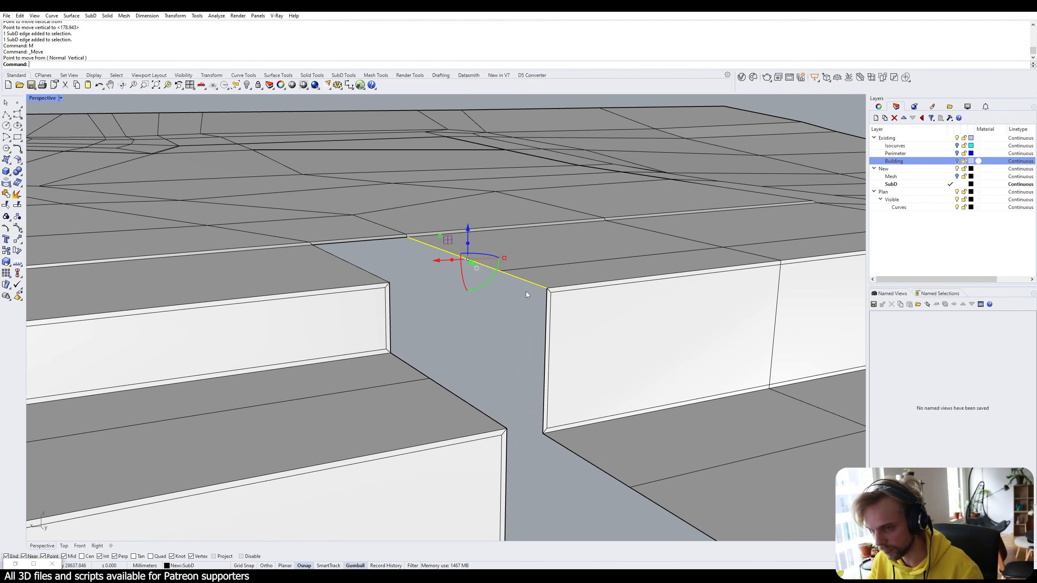
left_click_drag(465, 327, 458, 391)
right_click_drag(555, 447, 546, 451)
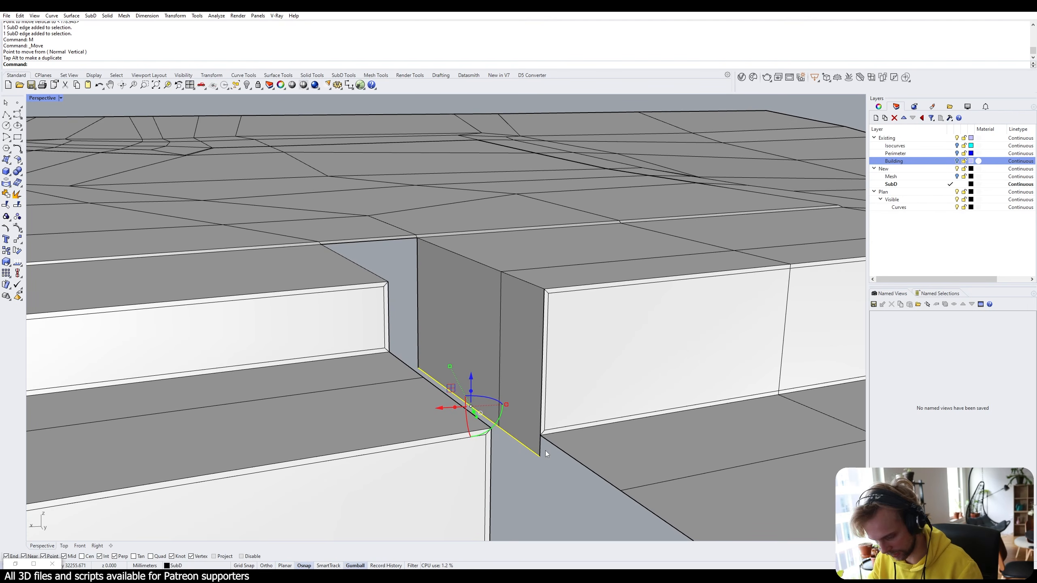
type("m")
key("Return")
left_click(540, 450)
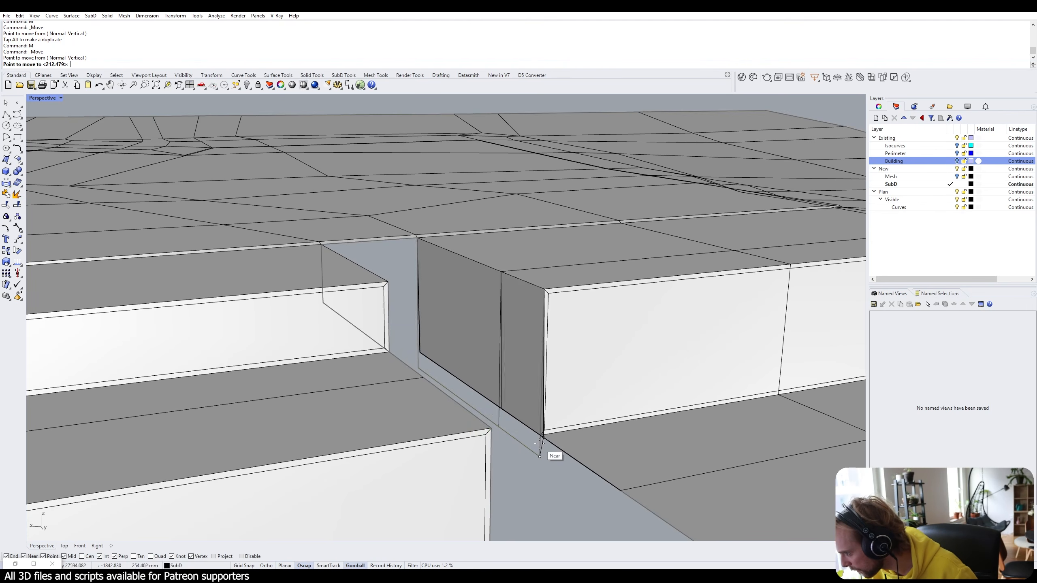
left_click(550, 463)
Select the edge at the top of the gap between the wall blocks.
right_click_drag(550, 463, 467, 290)
left_click(475, 277, "ctrl+shift")
type("m")
key("Return")
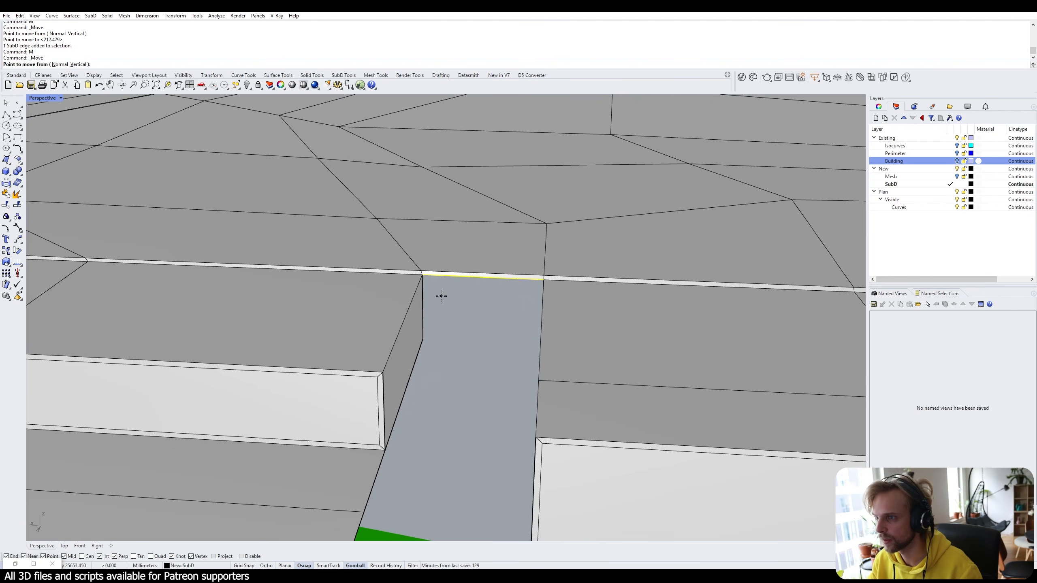
key("Escape")
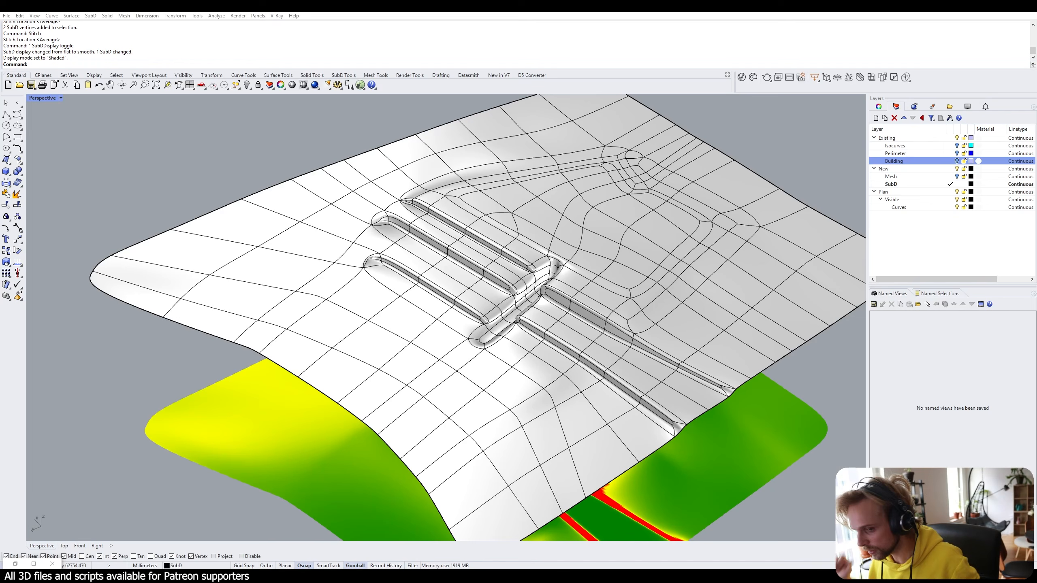
Zoom into the terrace junction, compare smooth and flat SubD, and leave the stair gap flat.
scroll(490, 306, "up", 10)
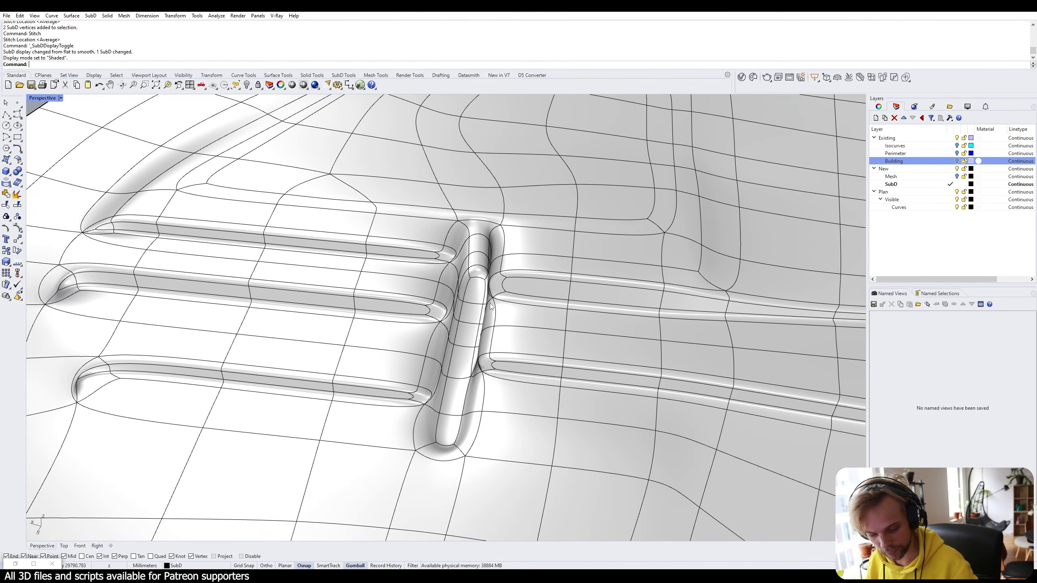
key("Tab")
key("Tab")
key("Tab")
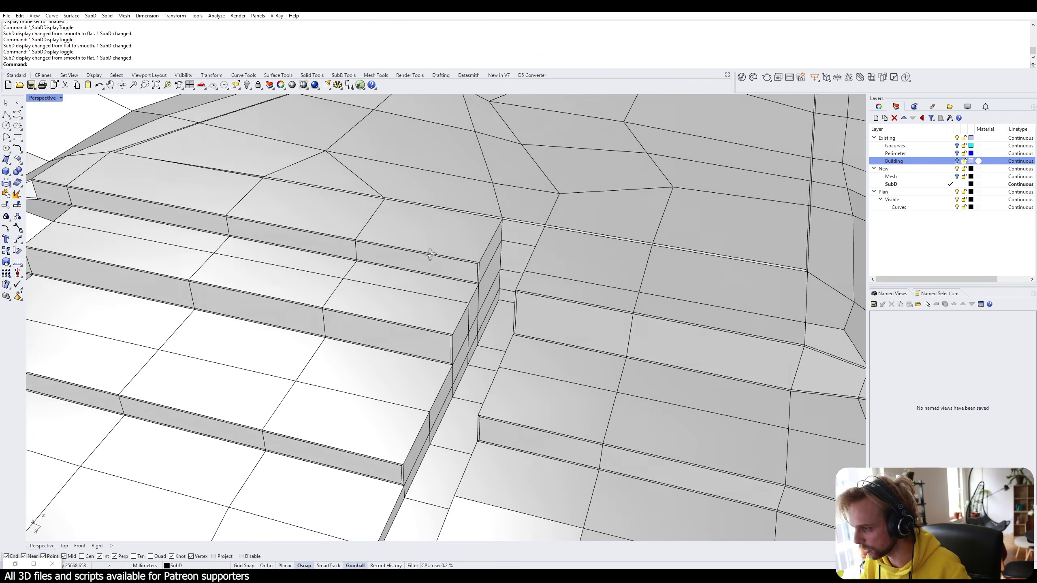
scroll(430, 254, "down", 10)
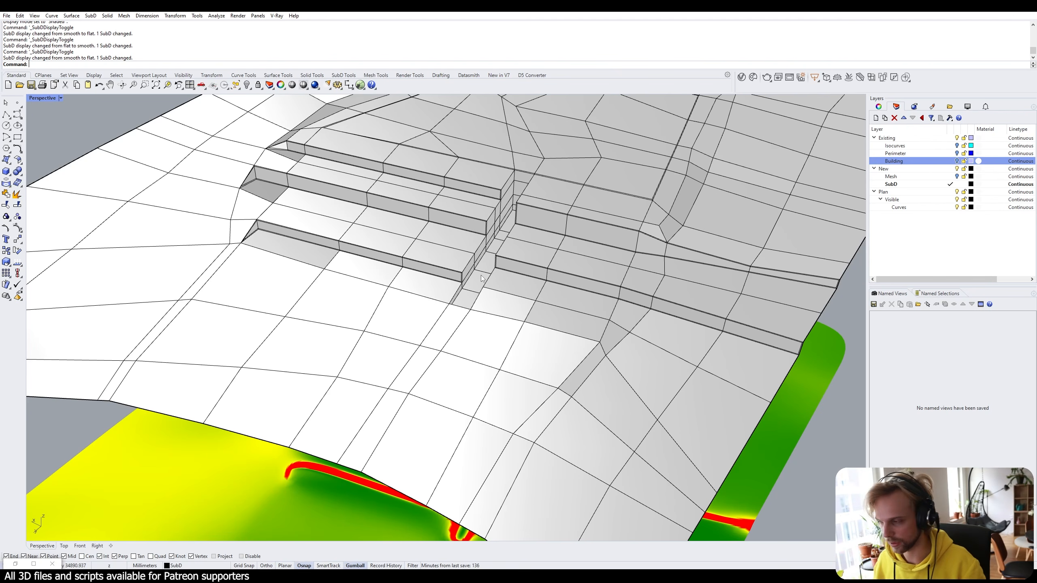
scroll(477, 275, "up", 7)
right_click_drag(559, 282, 369, 298)
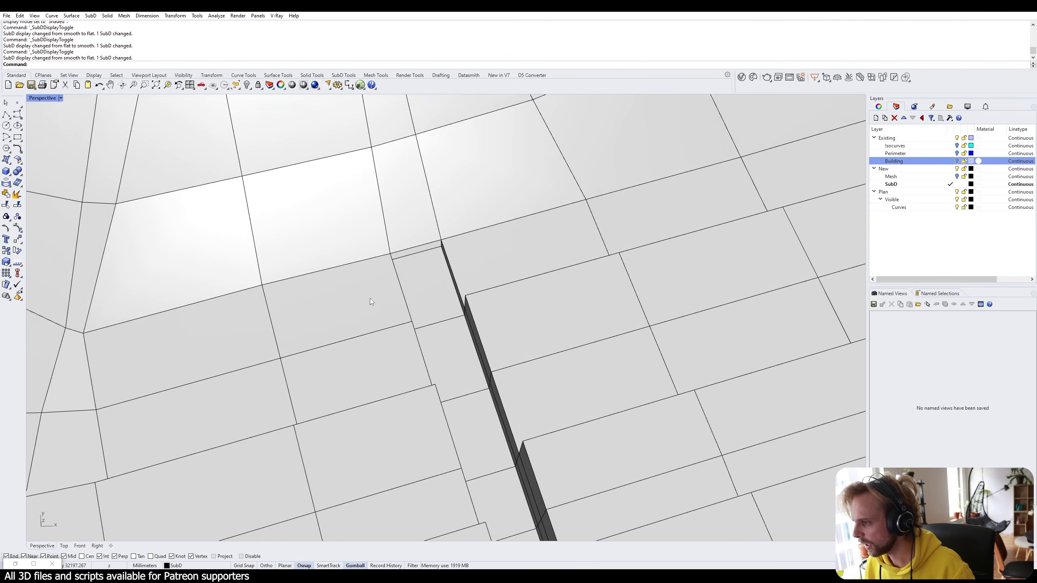
scroll(440, 262, "up", 5)
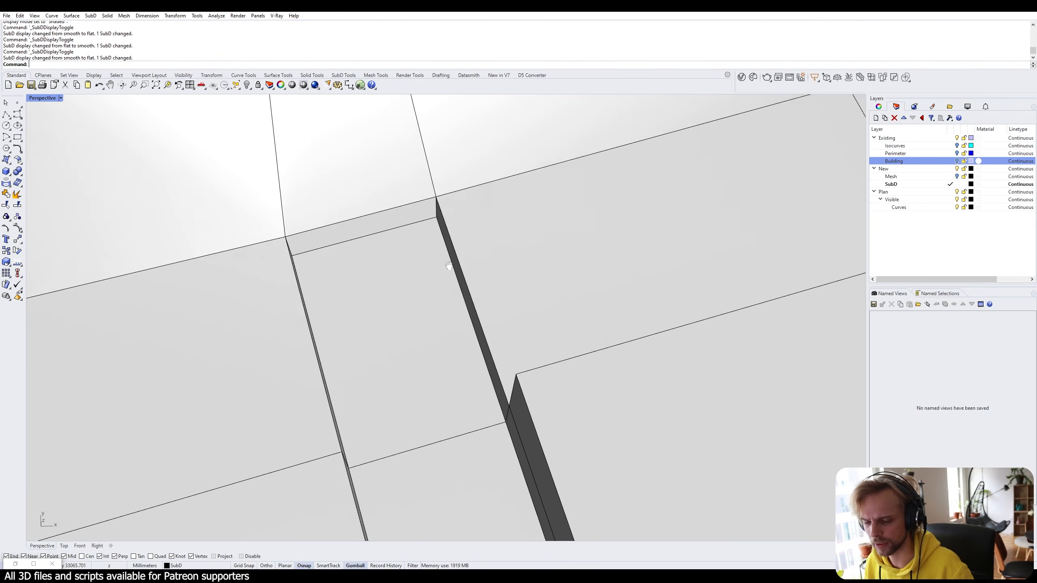
key("Tab")
key("Tab")
right_click_drag(460, 307, 399, 304)
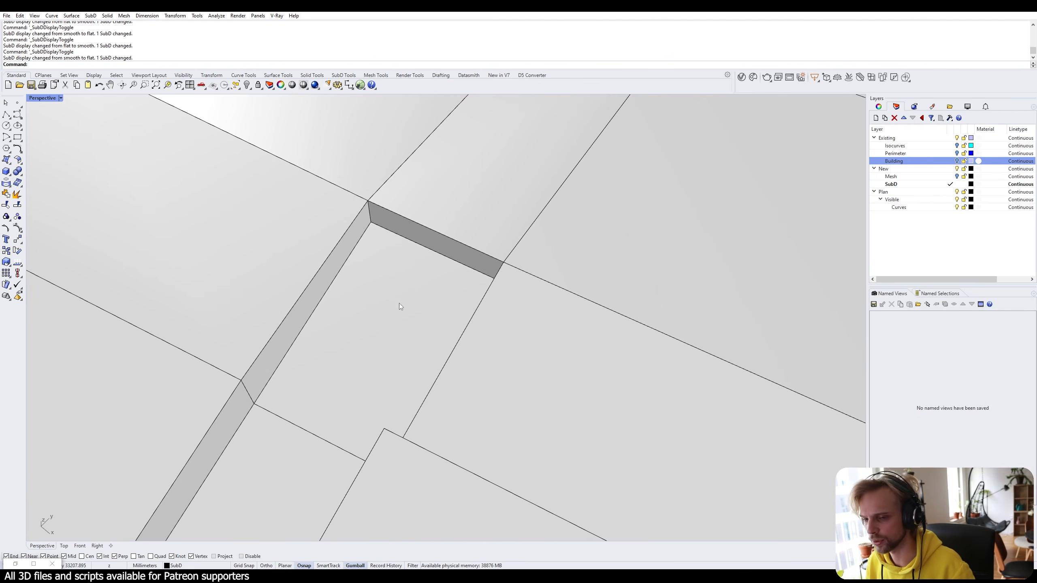
Select the wall's short vertical corner edge, top edge and left edge on the first side.
left_click(421, 225, "ctrl+shift")
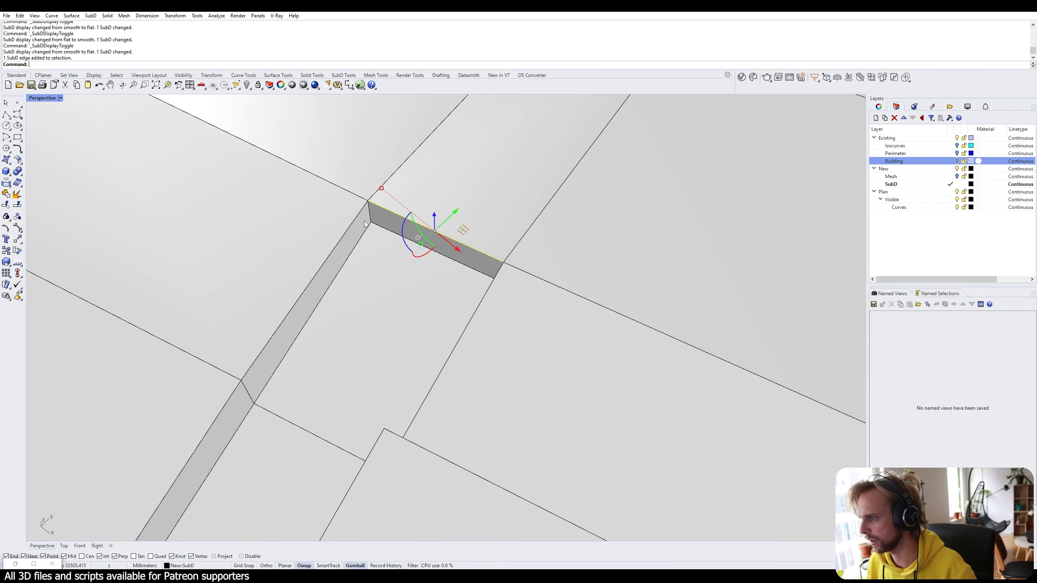
left_click(345, 227, "ctrl+shift")
key("Escape")
right_click_drag(379, 260, 280, 285)
scroll(412, 322, "down", 7)
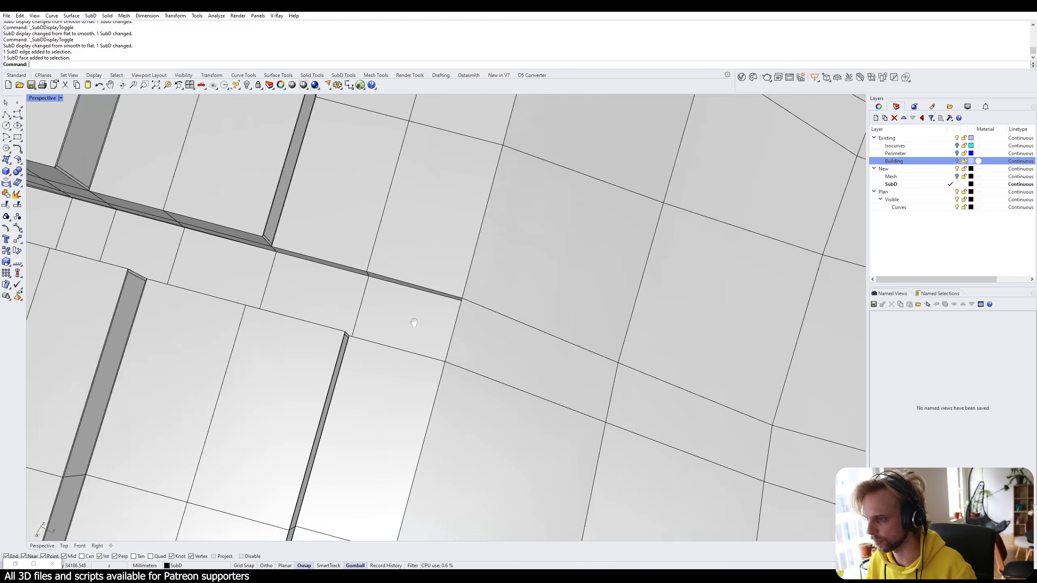
right_click_drag(412, 322, 600, 390, "shift")
right_click_drag(600, 390, 526, 363)
right_click_drag(324, 144, 384, 310, "shift")
scroll(355, 263, "up", 6)
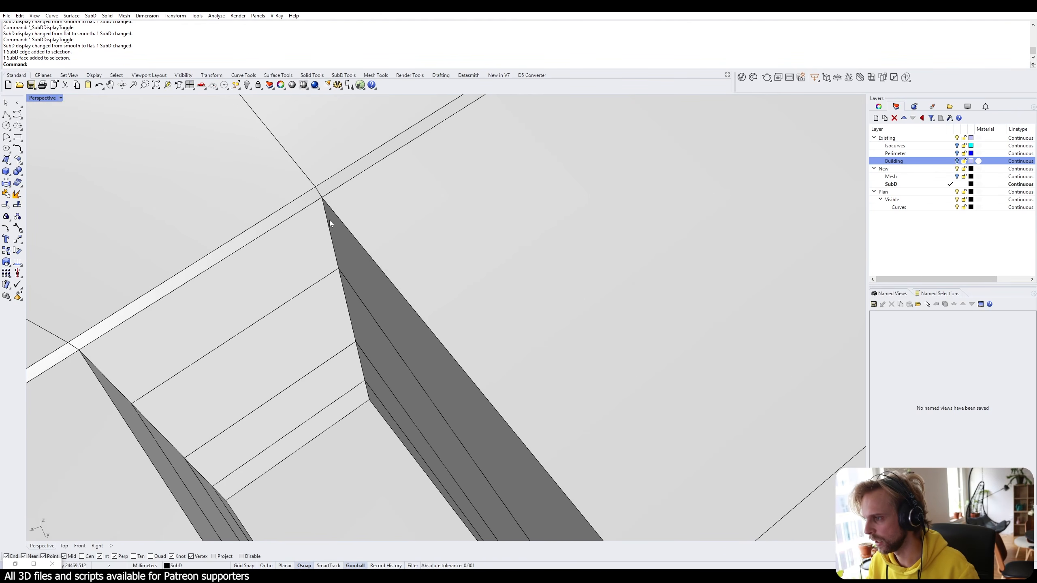
left_click(327, 216, "ctrl+shift")
left_click(287, 217, "ctrl+shift")
scroll(291, 242, "down", 4)
right_click_drag(292, 241, 249, 174)
left_click(245, 178, "ctrl+shift")
scroll(220, 386, "up", 2)
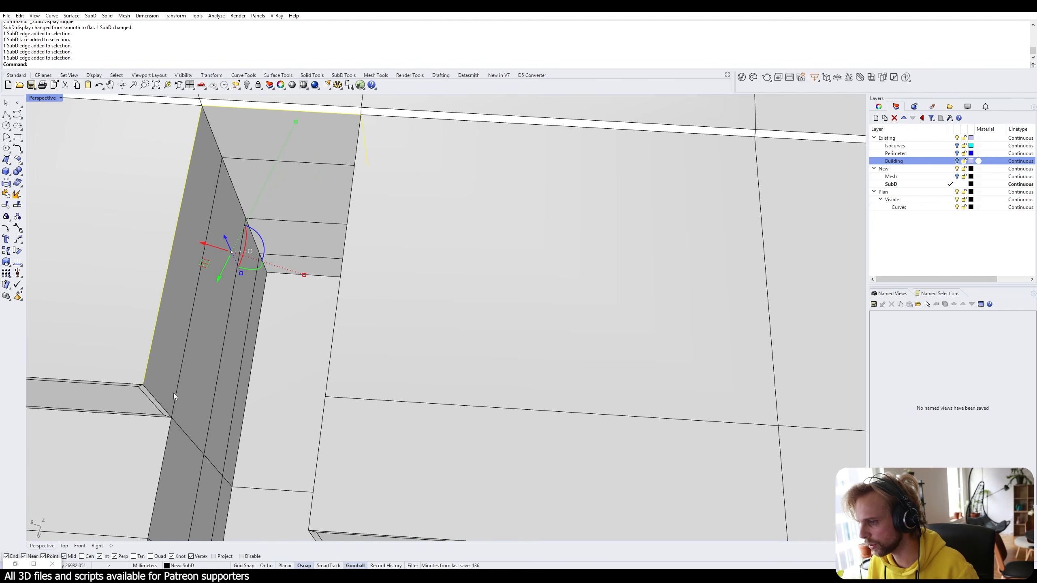
Add the diagonal and vertical wall edges down the slope and crease them all.
left_click(159, 402, "ctrl+shift")
left_click(163, 448, "ctrl+shift")
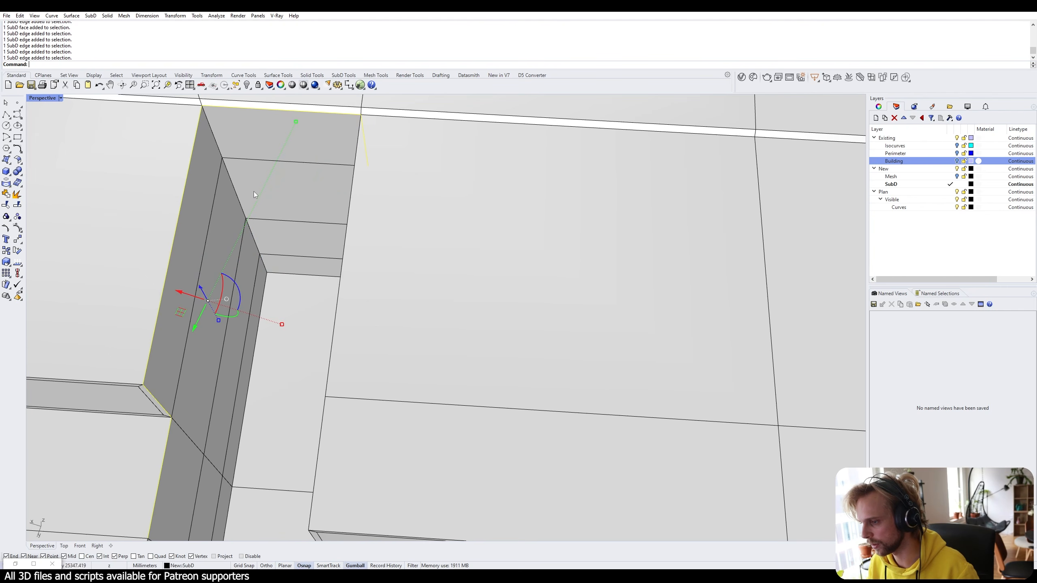
left_click(216, 138, "ctrl+shift")
left_click(227, 176, "ctrl+shift")
left_click(264, 261, "ctrl+shift")
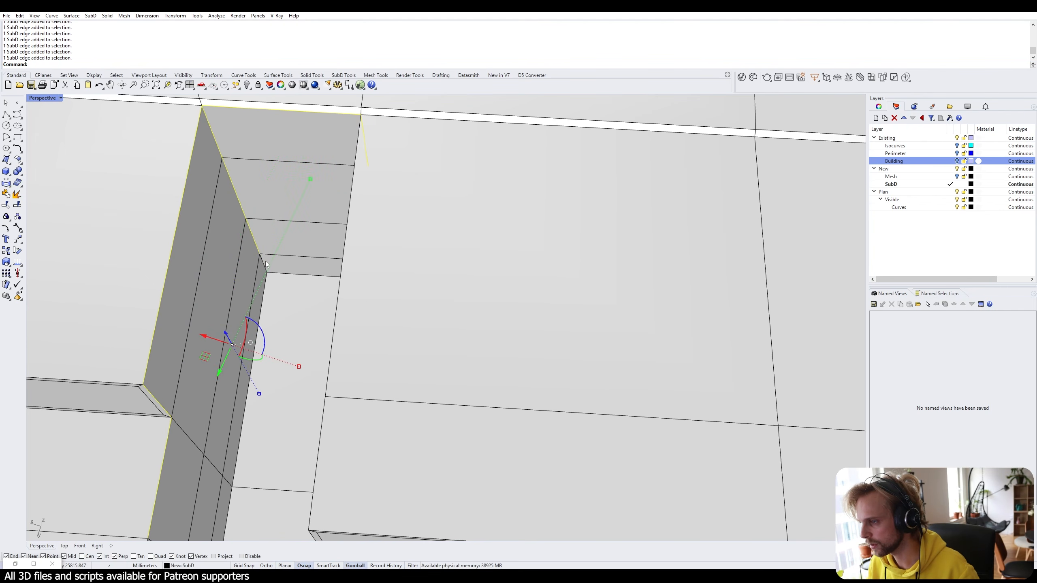
left_click(266, 264, "ctrl+shift")
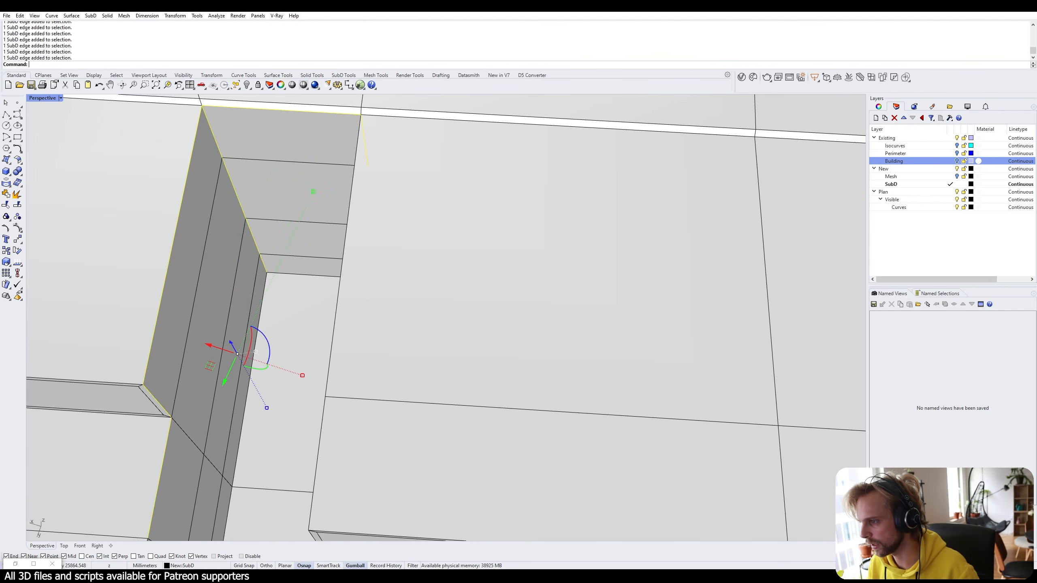
left_click(263, 292, "ctrl+shift")
type("Crease")
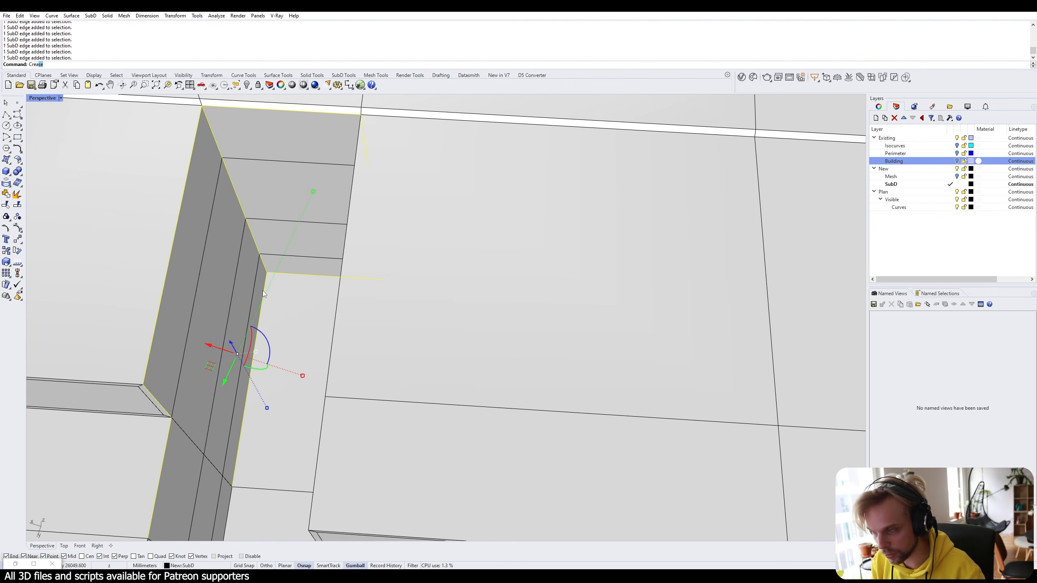
key("Return")
Select the wall edges on the opposite side, leaving the block's top face unselected.
right_click_drag(262, 290, 322, 245)
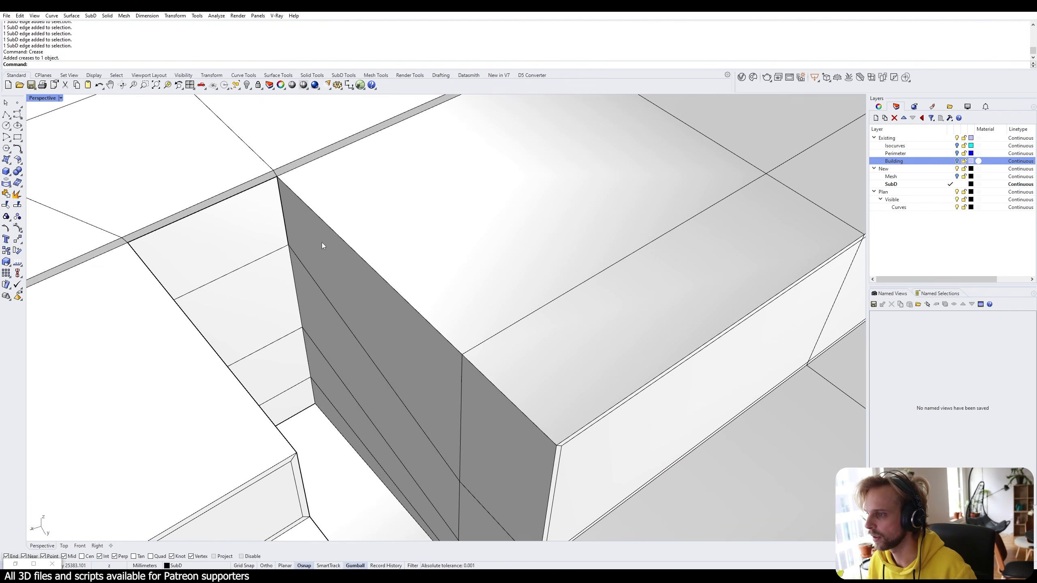
left_click(294, 285, "ctrl+shift")
left_click(307, 356, "ctrl+shift")
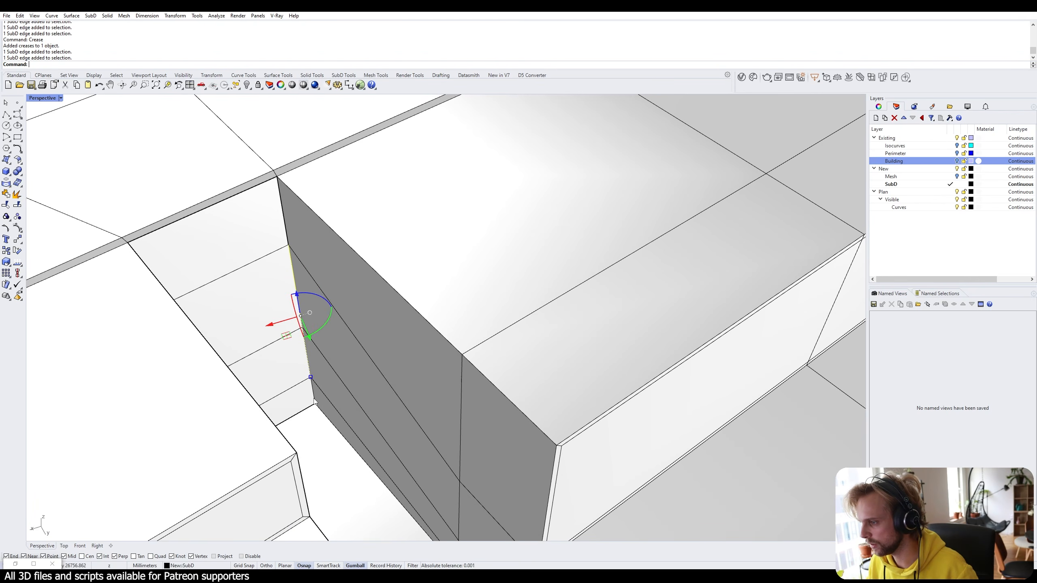
left_click(312, 388, "ctrl+shift")
left_click(404, 298, "ctrl+shift")
left_click(518, 401, "ctrl+shift")
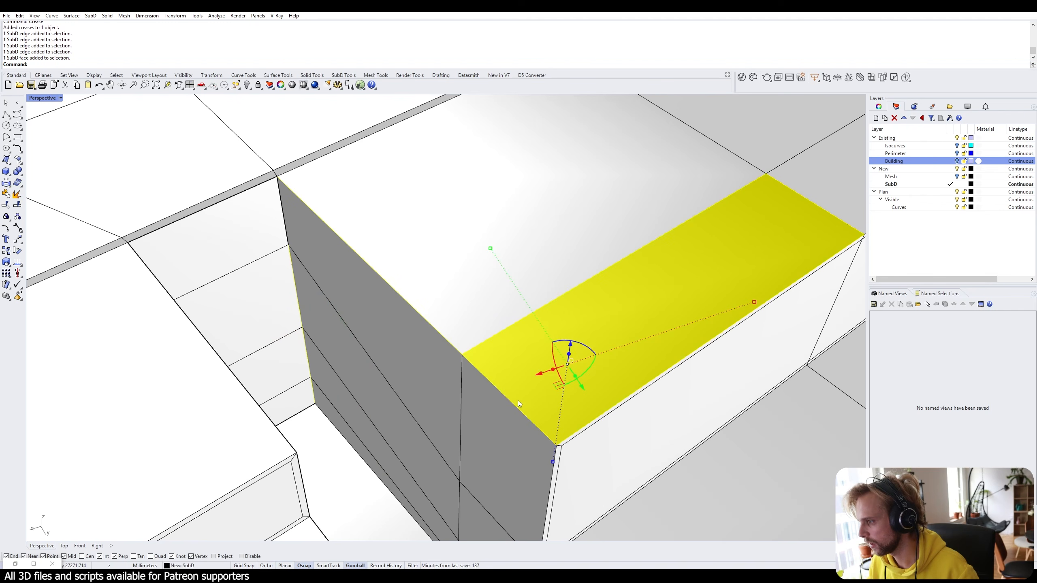
left_click(513, 397, "ctrl+shift")
left_click(512, 396, "ctrl+shift")
left_click(515, 394, "ctrl+shift")
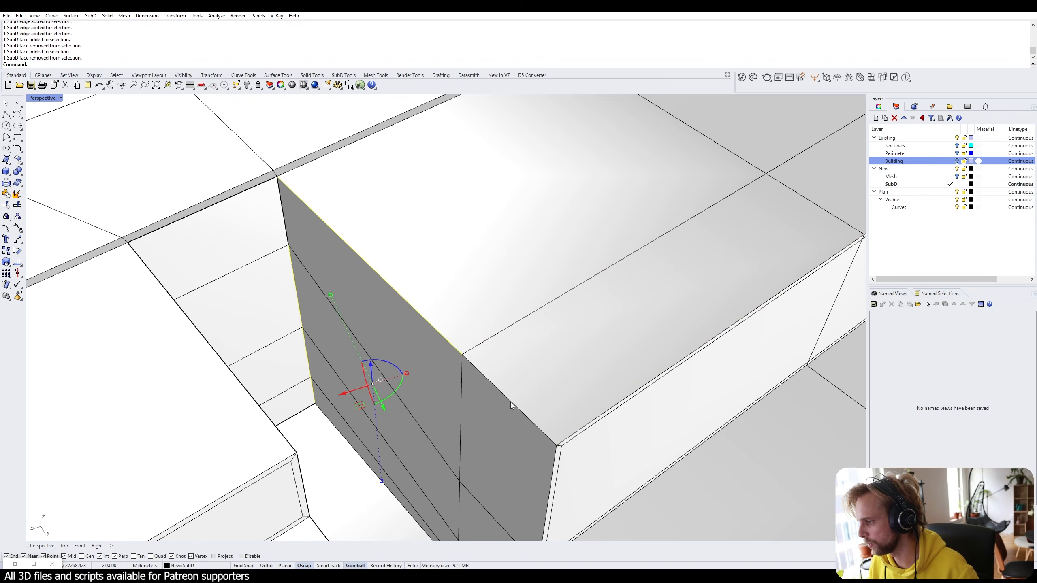
left_click(510, 402, "ctrl+shift")
Add the vertical corner, diagonal and far-corner wall edges, then crease the selection.
right_click_drag(594, 479, 428, 181, "shift")
left_click(412, 182, "ctrl+shift")
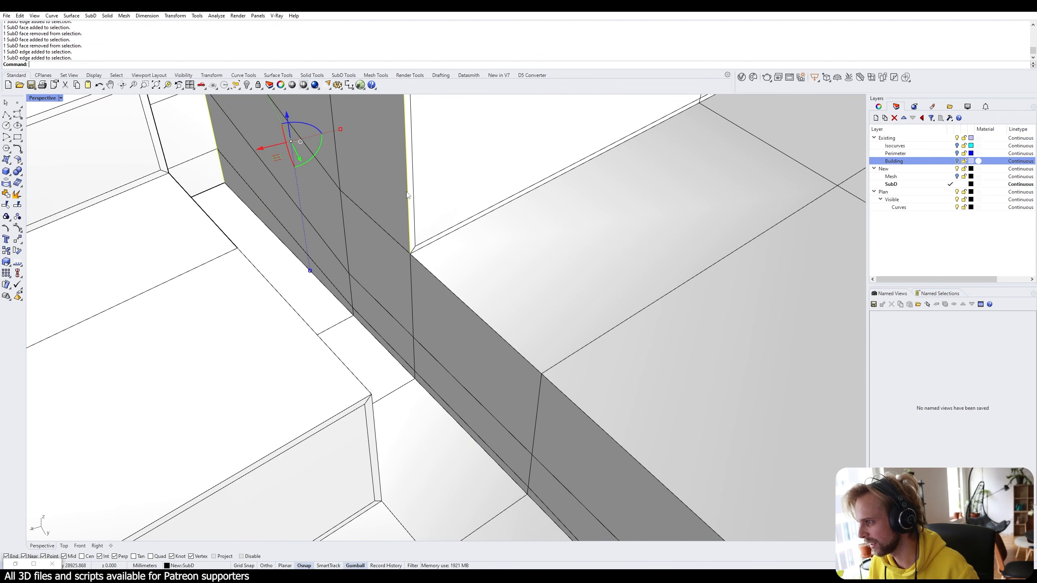
left_click(437, 281, "ctrl+shift")
left_click(571, 398, "ctrl+shift")
scroll(572, 398, "down", 8)
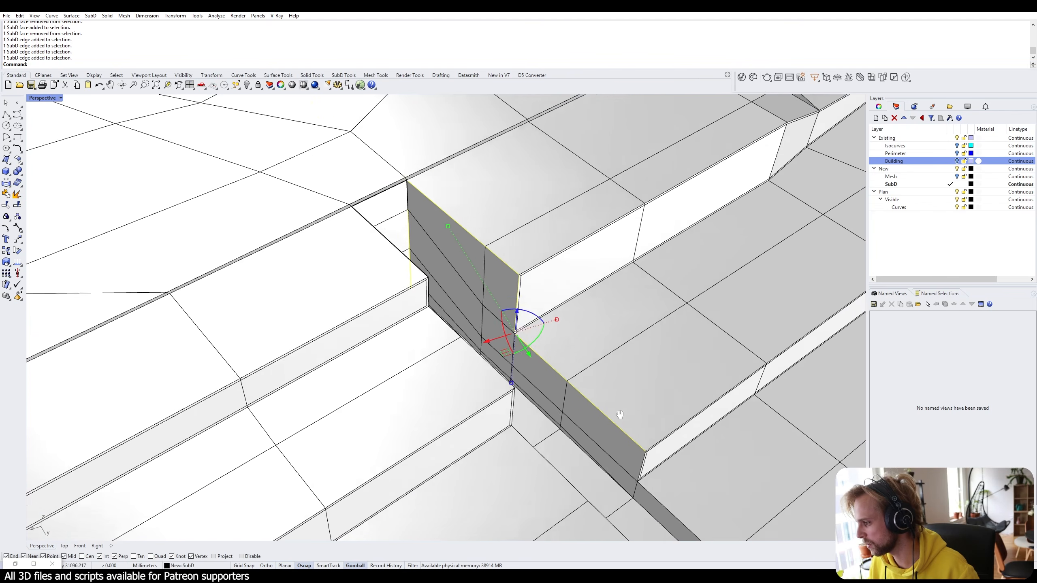
scroll(626, 429, "up", 5)
right_click_drag(637, 455, 494, 349, "shift")
left_click(513, 353, "ctrl+shift")
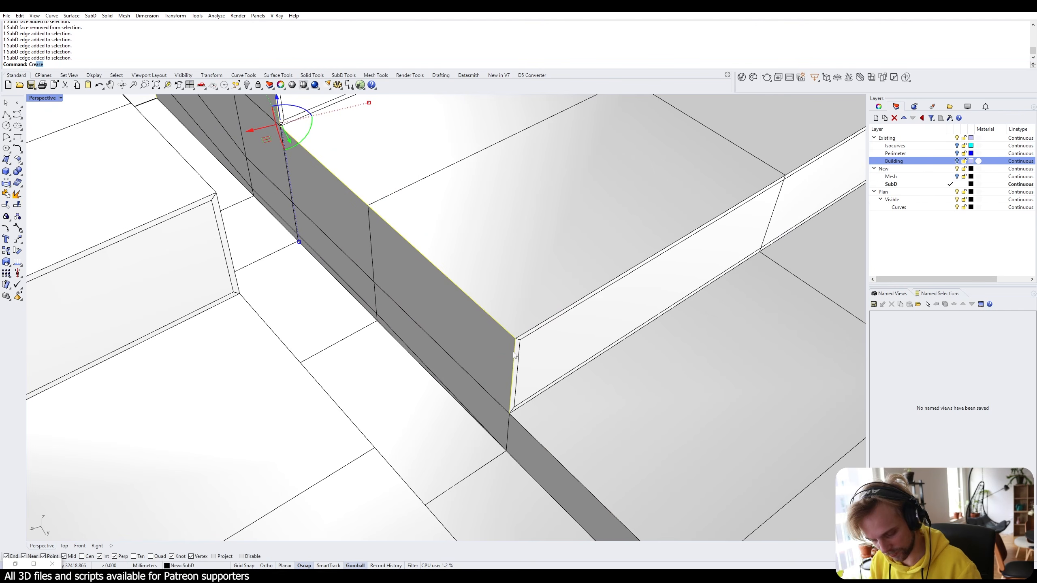
key("Return")
Show the terrain smoothed and check the crisp wall along the slot.
scroll(506, 355, "down", 5)
scroll(486, 345, "up", 5)
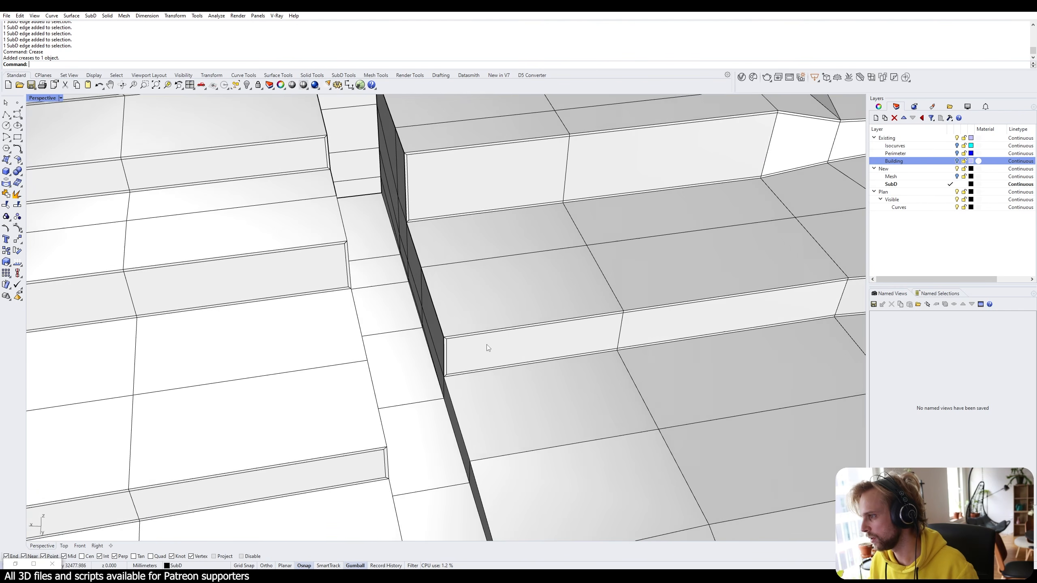
key("Tab")
right_click_drag(486, 344, 408, 359)
right_click_drag(384, 213, 483, 357, "shift")
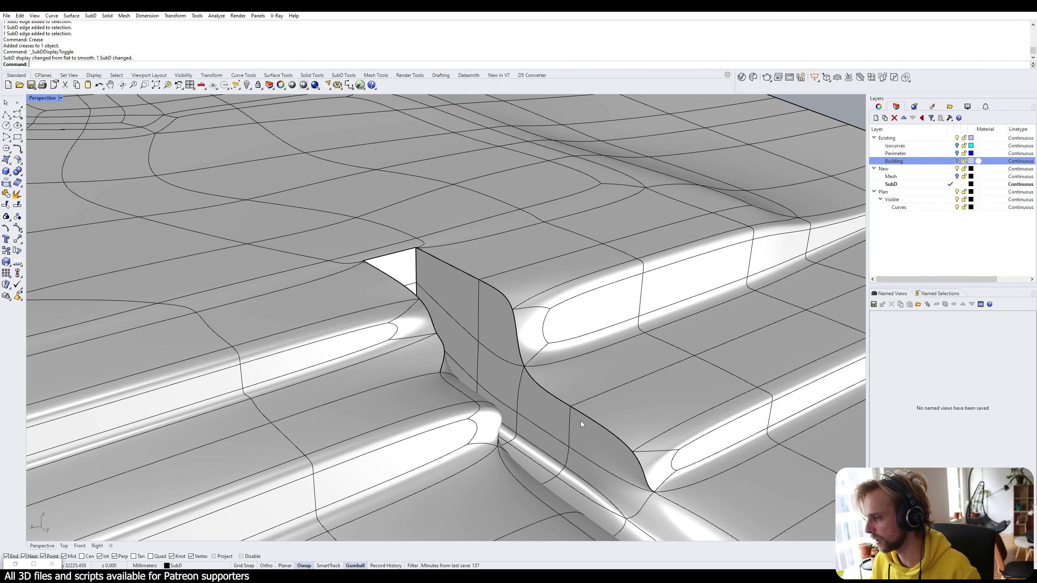
Test removing the crease from the wall's top edge, then undo to keep it sharp.
right_click_drag(580, 422, 461, 402)
scroll(460, 217, "up", 3)
right_click_drag(548, 253, 437, 261)
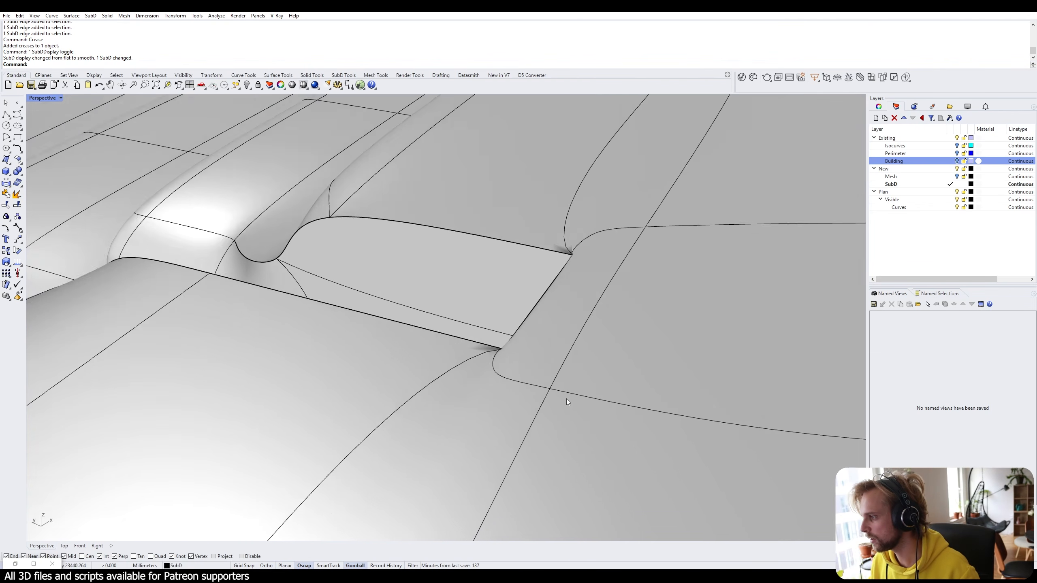
scroll(546, 294, "up", 3)
mouse_move(551, 294)
right_mouse_down()
mouse_move(595, 267)
mouse_move(587, 313)
mouse_move(573, 260)
right_mouse_up()
right_click_drag(564, 211, 506, 222)
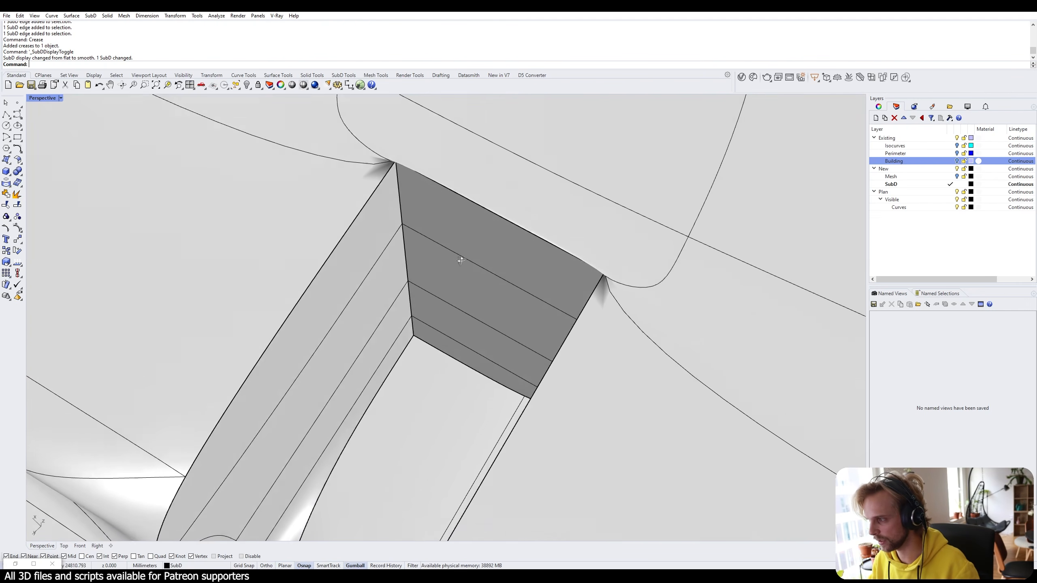
left_click(501, 219, "ctrl+shift")
type("Re")
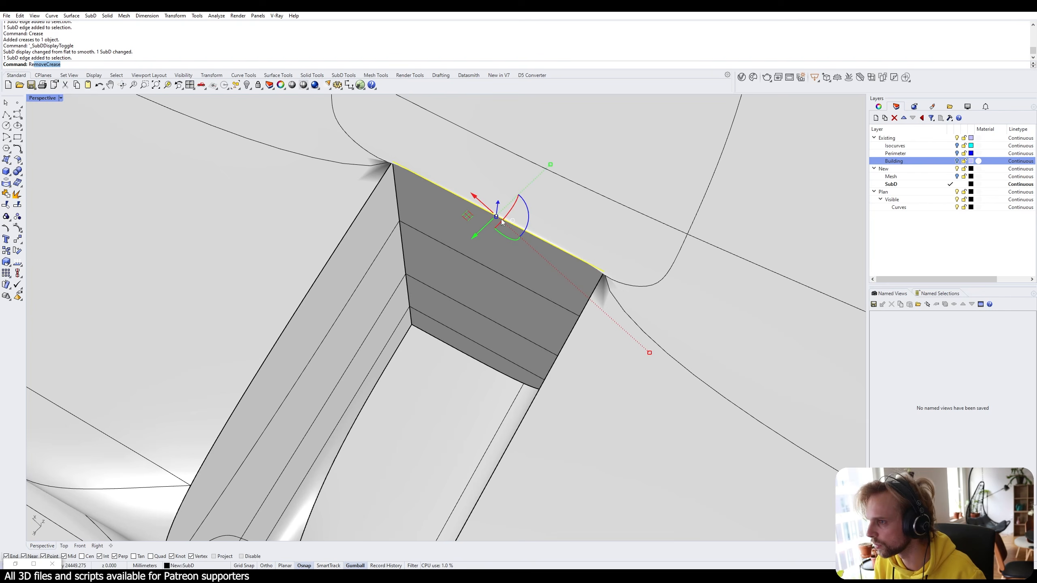
key("Return")
right_click_drag(531, 248, 550, 190)
key("ctrl+z")
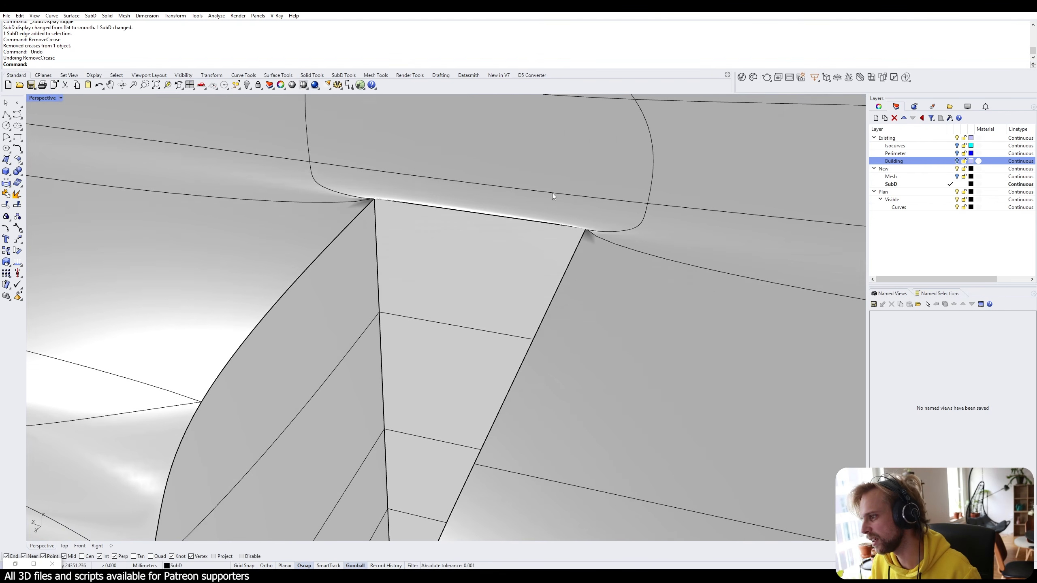
In flat display, crease the two short corner edges at the ramp opening.
key("Tab")
right_click_drag(527, 225, 461, 213)
scroll(433, 219, "up", 8)
left_click(487, 226, "ctrl+shift")
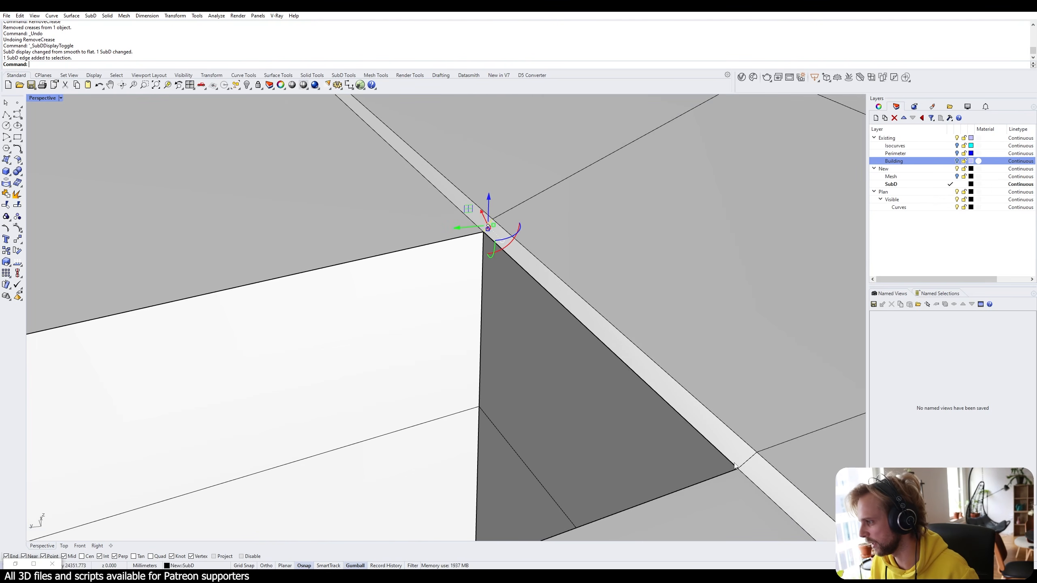
left_click(751, 466, "ctrl+shift")
key("Escape")
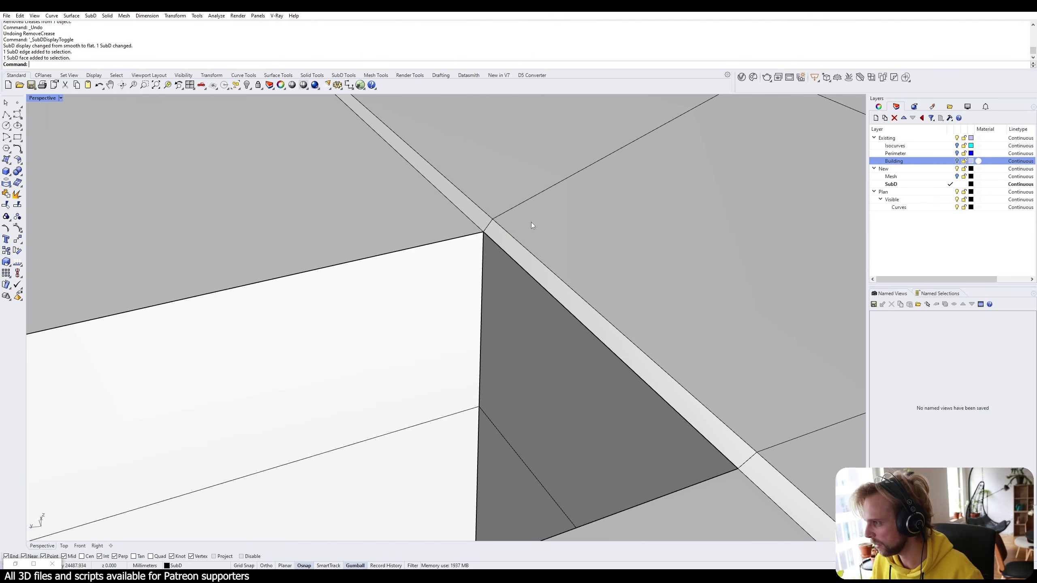
left_click(488, 225, "ctrl+shift")
left_click(749, 462, "ctrl+shift")
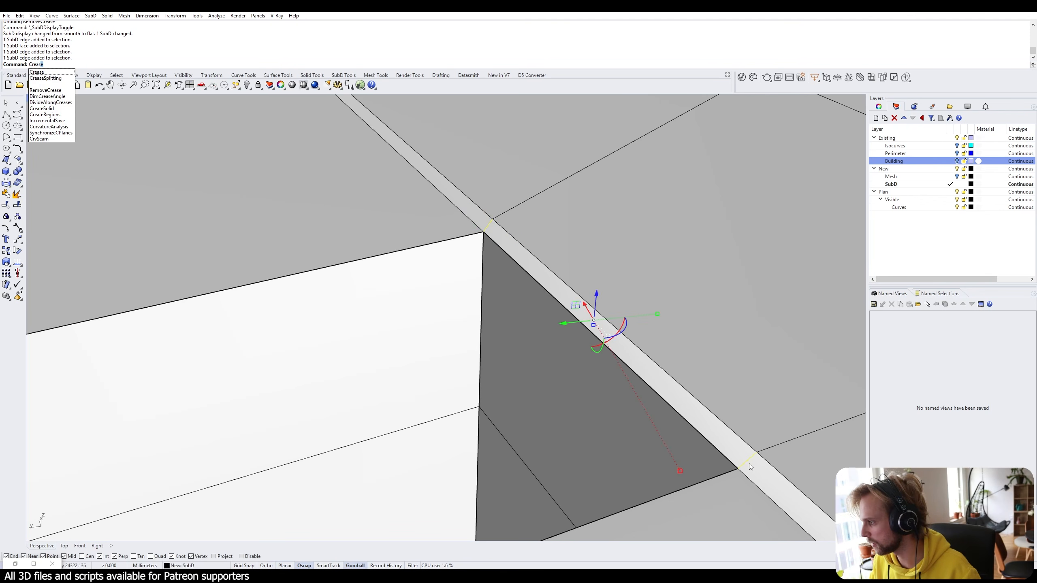
key("Return")
In smooth display, crease the left and right curved edges at the ramp top.
key("Tab")
scroll(483, 300, "down", 2)
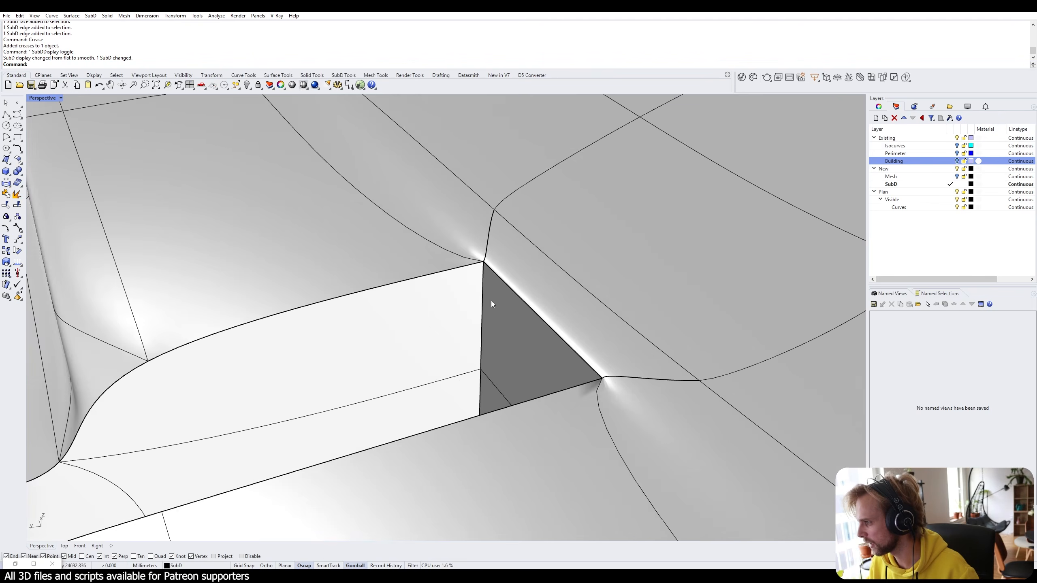
right_click_drag(491, 300, 584, 313)
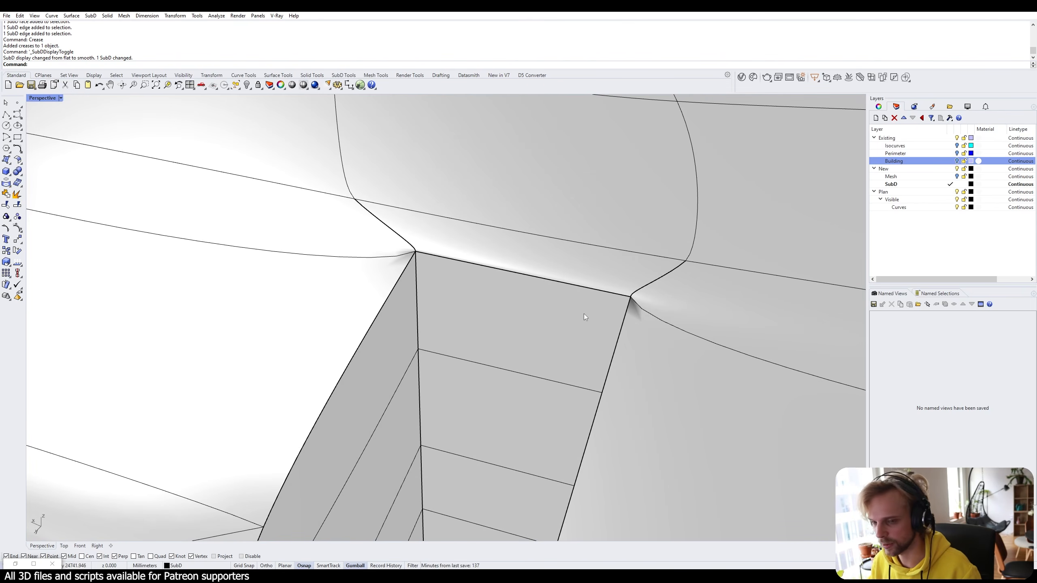
left_click(354, 259, "ctrl+shift")
left_click(720, 341, "ctrl+shift")
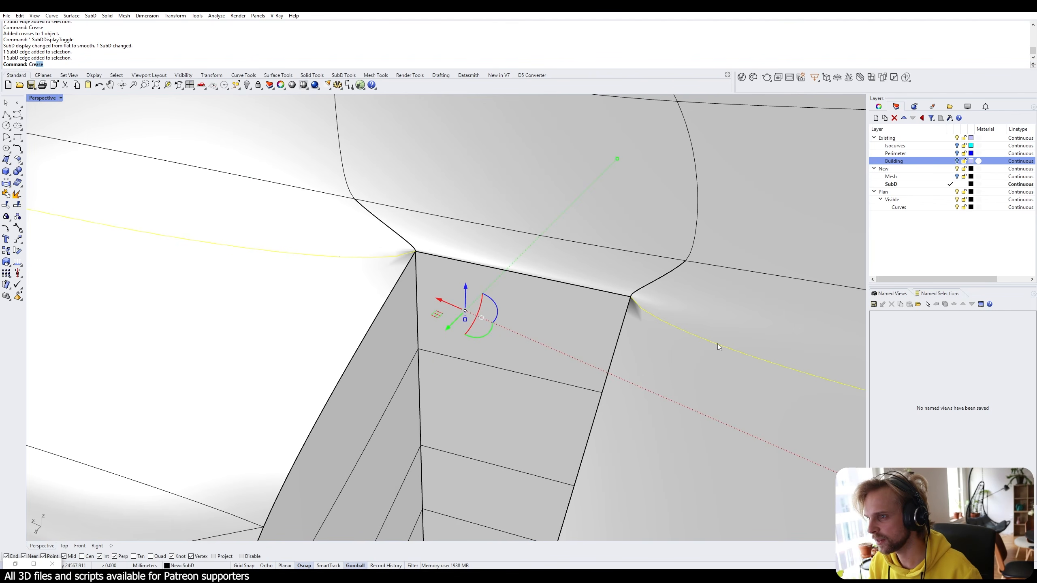
key("Return")
key("Escape")
scroll(457, 277, "down", 9)
right_click_drag(438, 277, 505, 293)
scroll(510, 265, "up", 4)
scroll(661, 302, "down", 6)
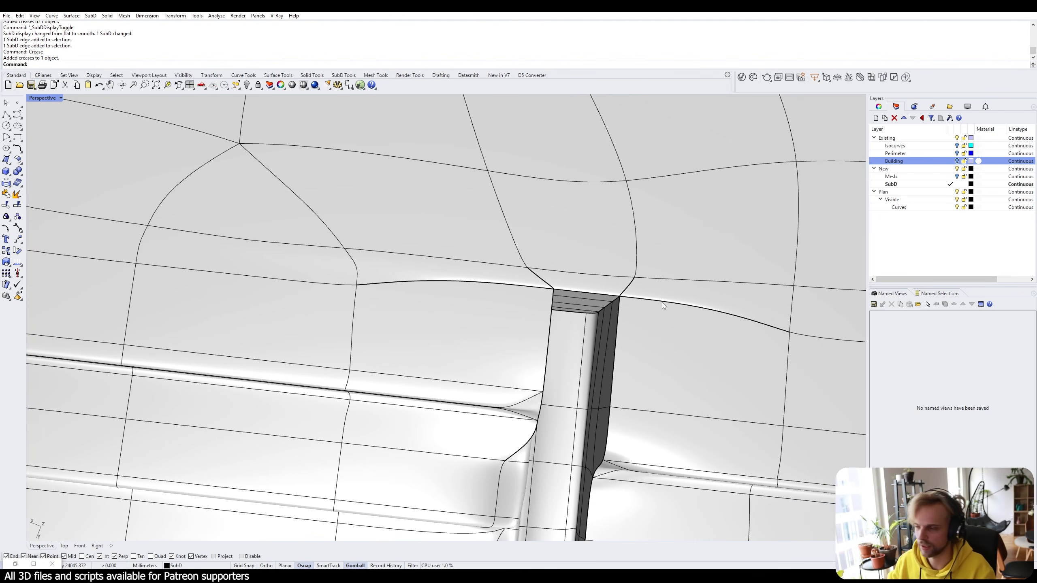
Switch the SubD terrain to flat display, viewed from a low angle on the path slot.
right_click_drag(661, 302, 460, 369)
scroll(615, 245, "down", 6)
key("Tab")
scroll(460, 369, "up", 4)
left_click(460, 369, "ctrl+shift")
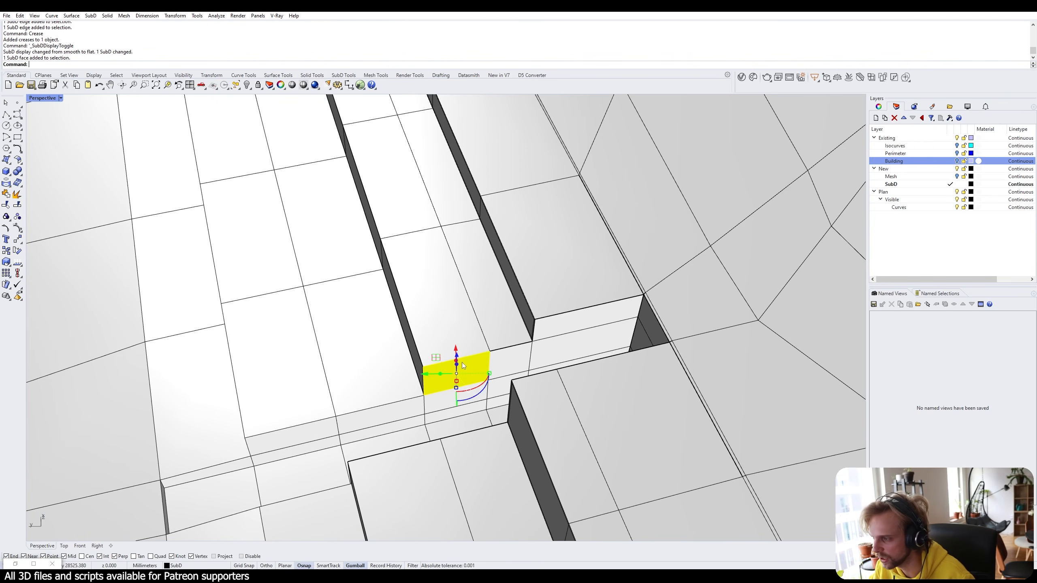
scroll(460, 369, "up", 4)
Select the ramp wall's top edge, vertical corner edges and front edges.
left_click(483, 336, "ctrl+shift")
right_click_drag(484, 337, 518, 261)
left_click(512, 288, "ctrl+shift")
left_click(401, 384, "ctrl+shift")
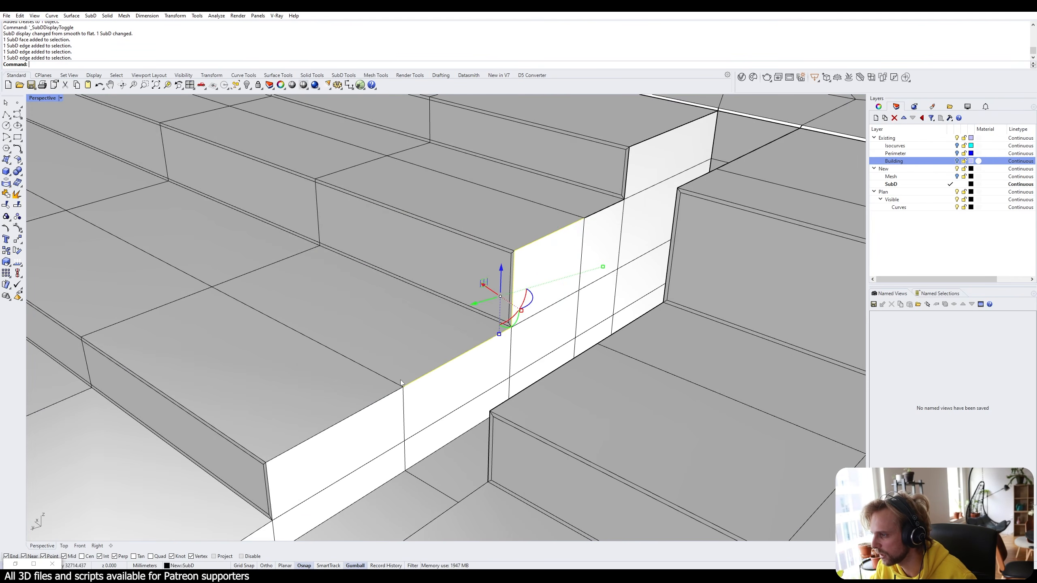
left_click(370, 406, "ctrl+shift")
right_click_drag(370, 405, 394, 366, "shift")
scroll(323, 435, "up", 3)
left_click(334, 433, "ctrl+shift")
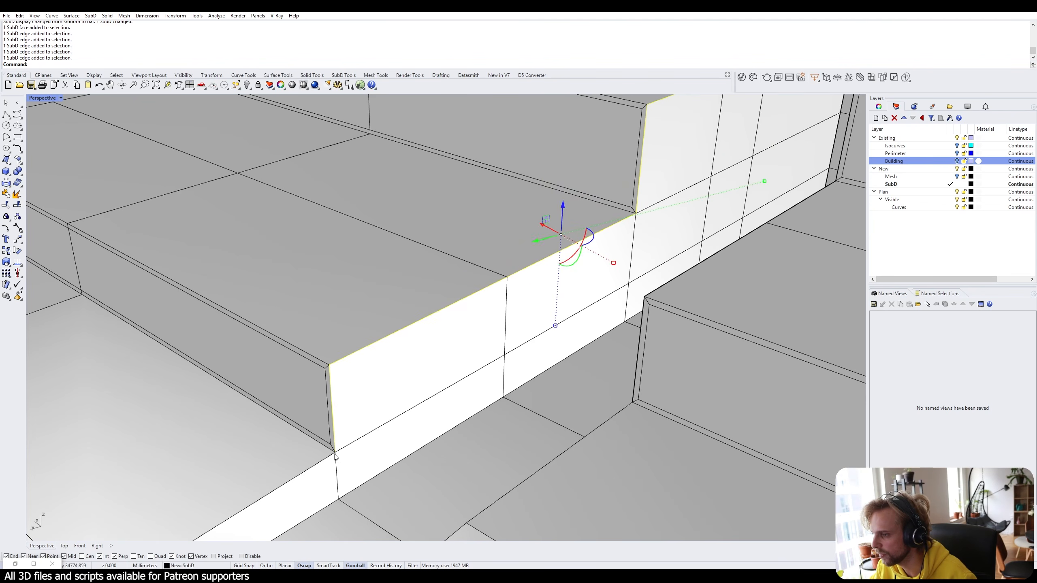
Add the lower front edges and two diagonal path-strip edges to the selection.
right_click_drag(334, 433, 453, 362, "shift")
left_click(371, 406, "ctrl+shift")
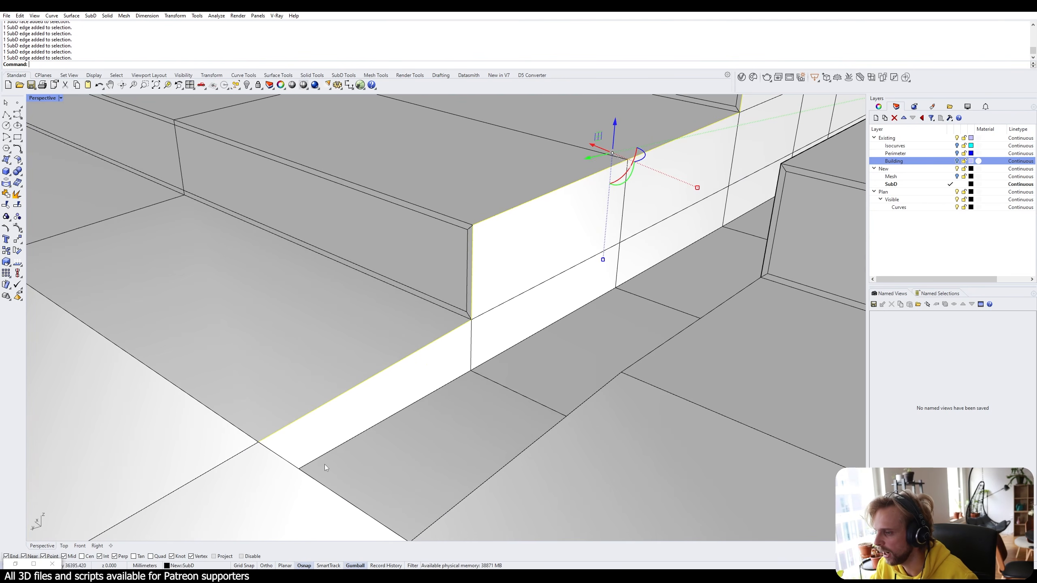
left_click(338, 495, "ctrl+shift")
left_click(537, 446, "ctrl+shift")
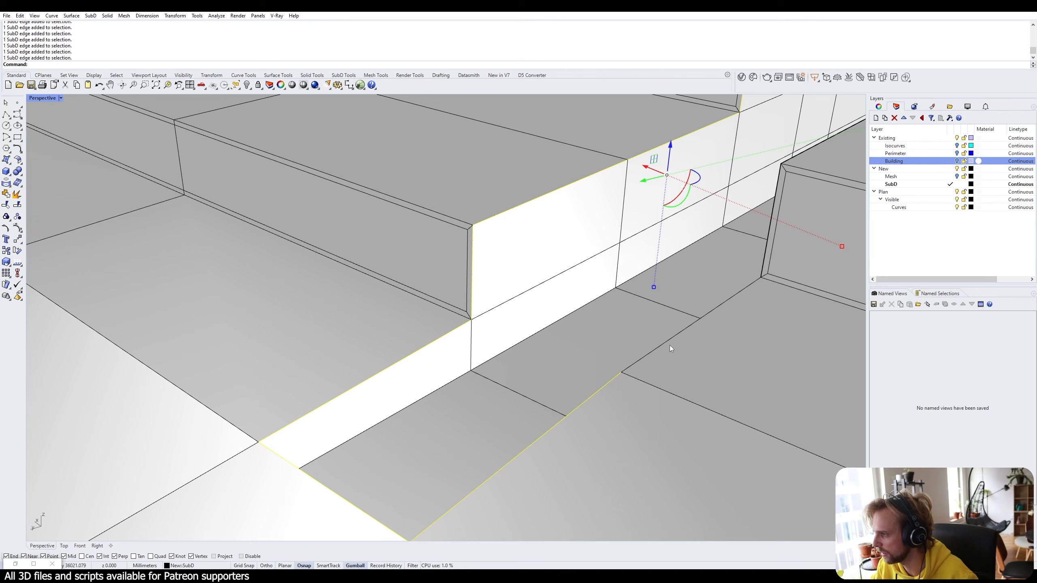
left_click(713, 308, "ctrl+shift")
scroll(724, 301, "down", 8)
right_click_drag(726, 300, 622, 346)
Add the low ledge edges along its length and at its end to the selection.
left_click(614, 365, "ctrl+shift")
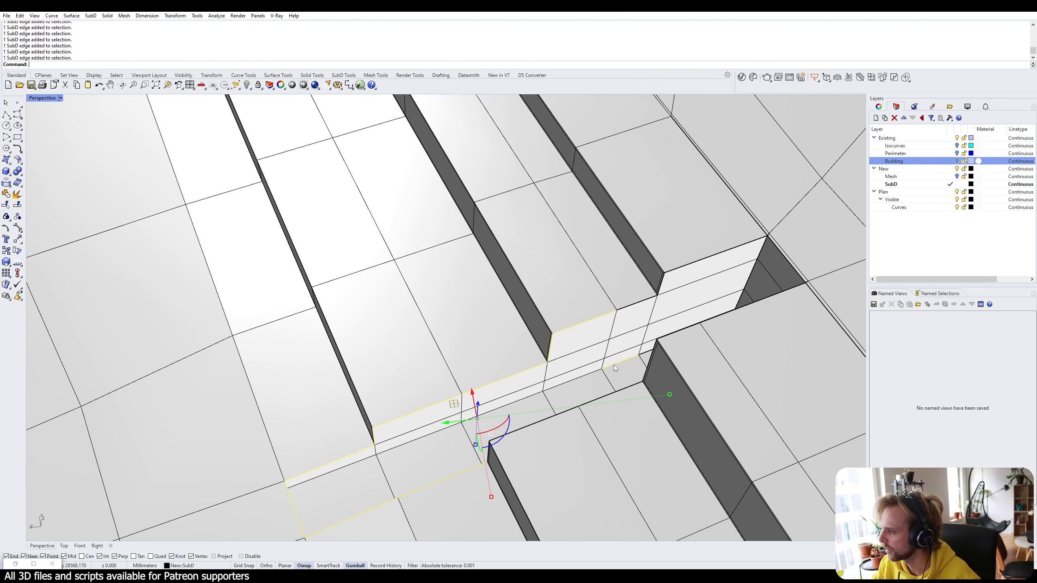
left_click(517, 402, "ctrl+shift")
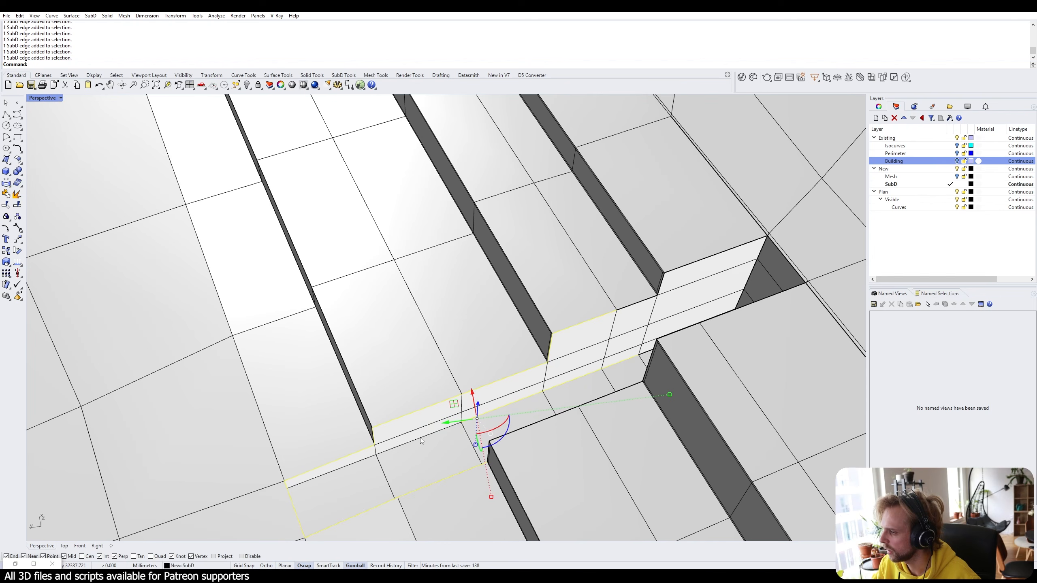
left_click(360, 463, "ctrl+shift")
right_click_drag(361, 461, 368, 282)
right_click_drag(368, 282, 261, 263, "shift")
scroll(445, 376, "up", 3)
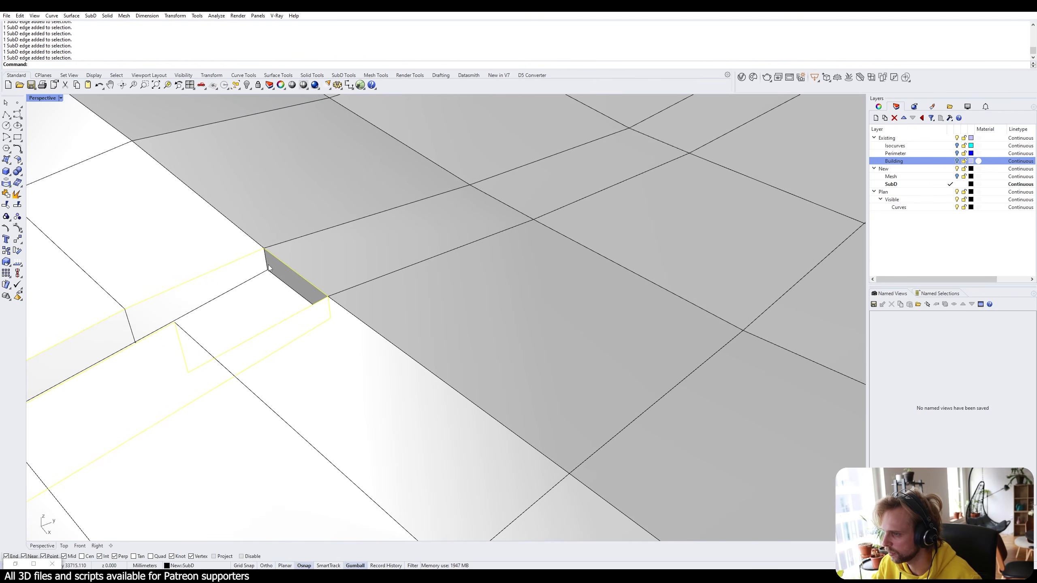
left_click(281, 282, "ctrl+shift")
left_click(241, 283, "ctrl+shift")
right_click_drag(179, 319, 314, 296, "shift")
right_click_drag(314, 296, 382, 301)
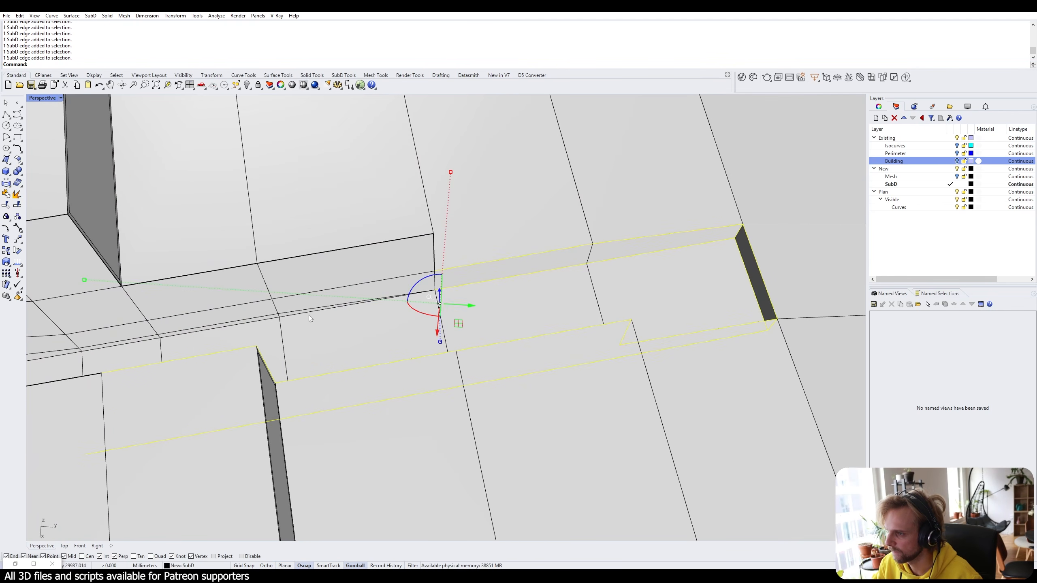
left_click(119, 345, "ctrl+shift")
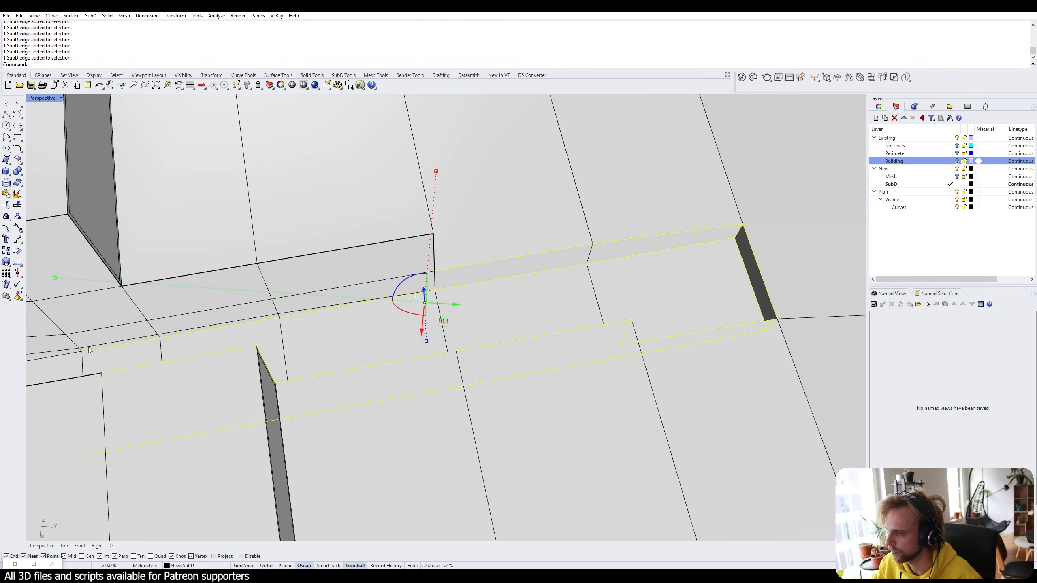
right_click_drag(89, 347, 194, 337)
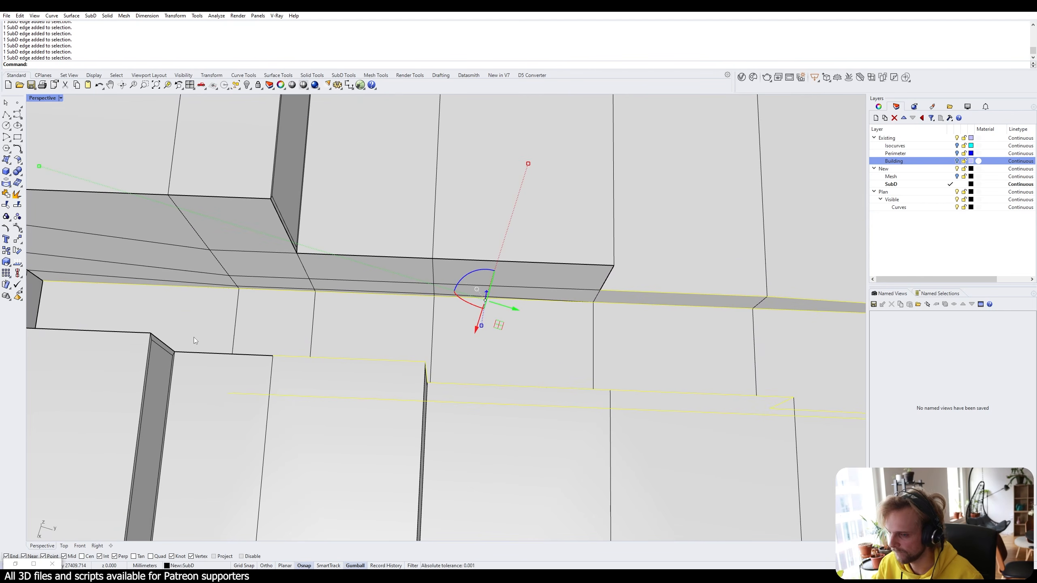
Crease all selected ledge and path edges, then return the terrain to smooth display.
type("Crease")
key("Return")
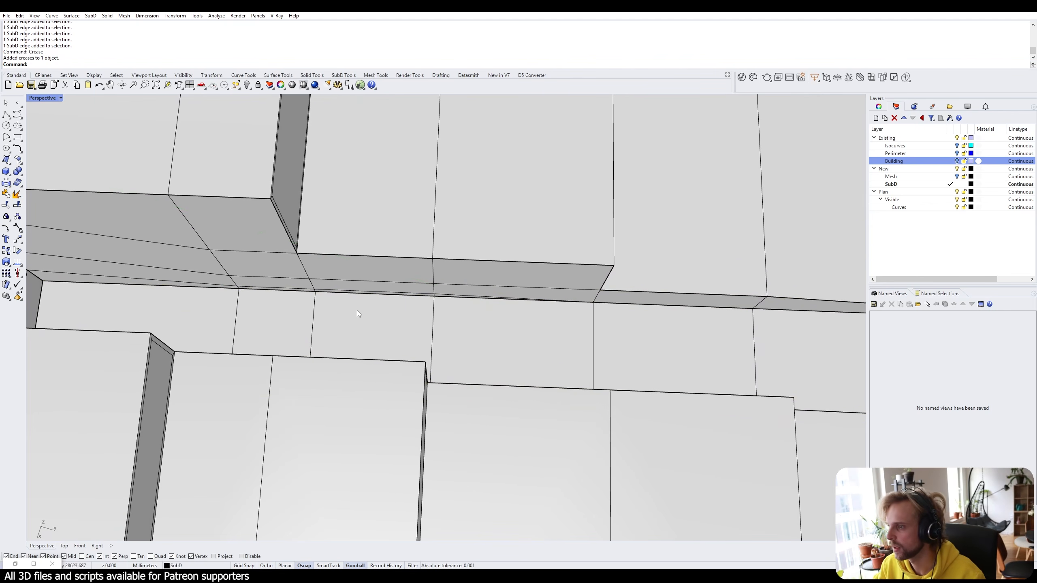
right_click_drag(356, 310, 128, 305)
key("Tab")
scroll(351, 334, "down", 9)
right_click_drag(418, 345, 457, 371, "shift")
left_click(457, 371)
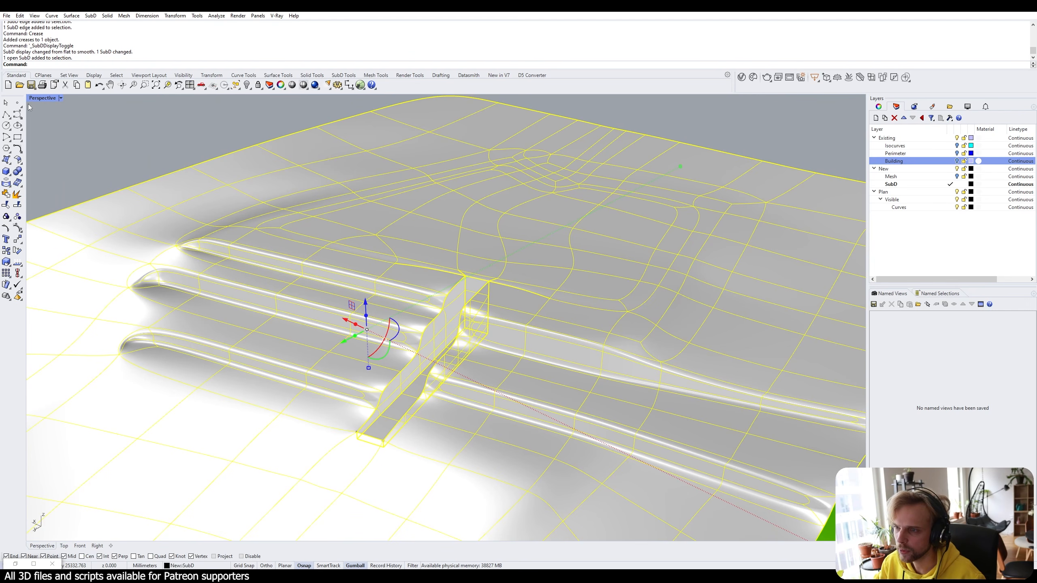
Set the Perspective viewport to Arctic display and deselect the terrain.
left_click(40, 100)
left_click(87, 198)
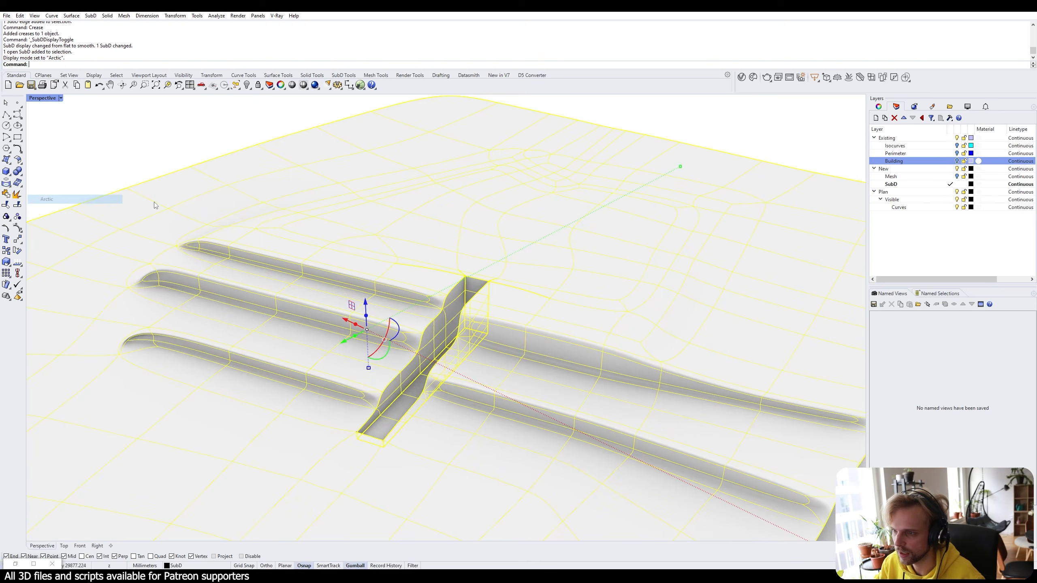
key("Escape")
mouse_move(486, 359)
right_mouse_down()
mouse_move(555, 332)
mouse_move(474, 353)
right_mouse_up()
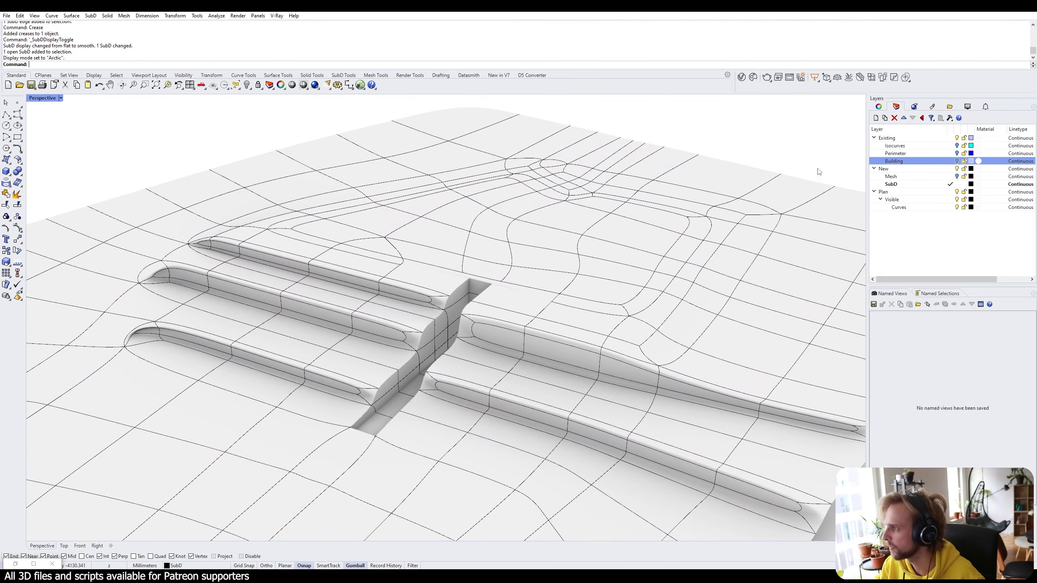
Uncheck SubD Wires in the display settings and orbit around the terrain and ramp.
left_click(968, 107)
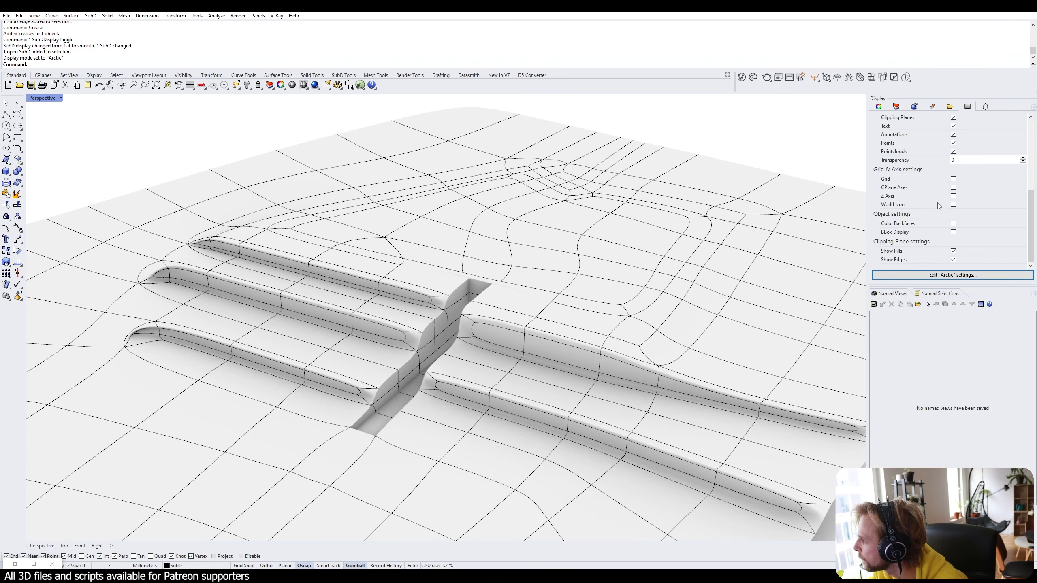
scroll(939, 200, "up", 5)
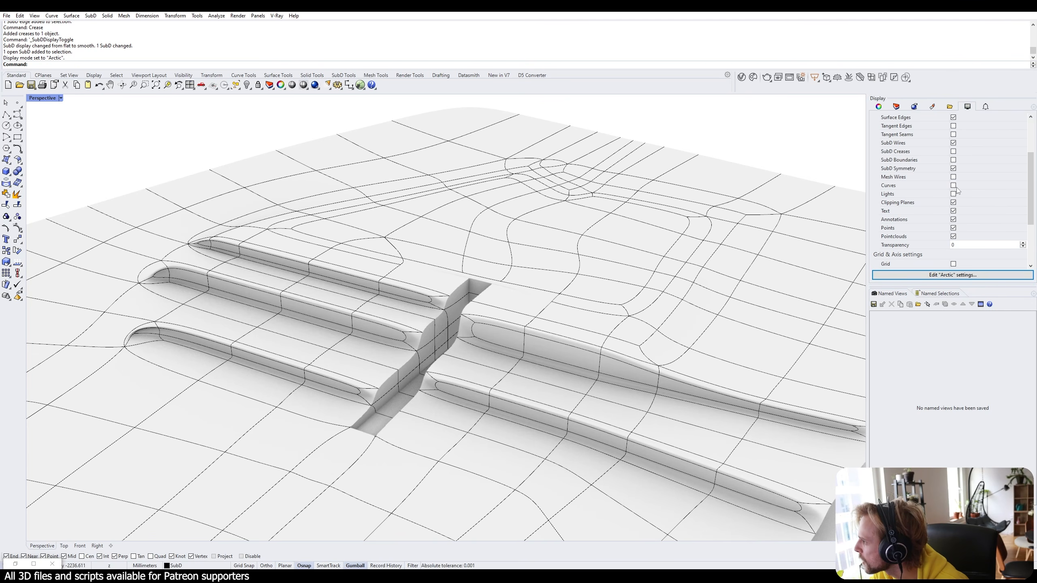
left_click(953, 143)
scroll(539, 255, "up", 10)
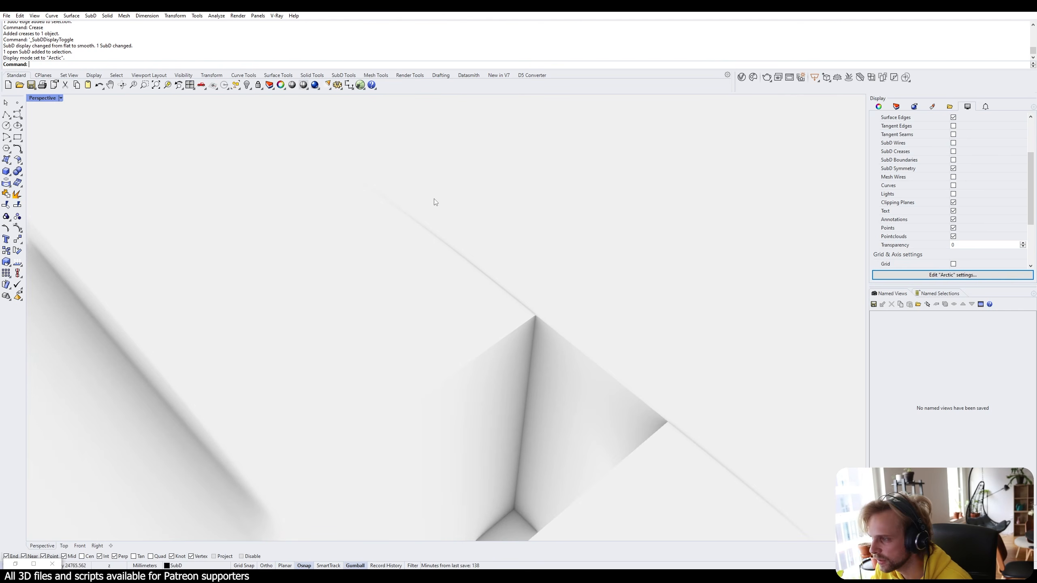
scroll(520, 302, "down", 10)
right_click_drag(520, 303, 459, 334)
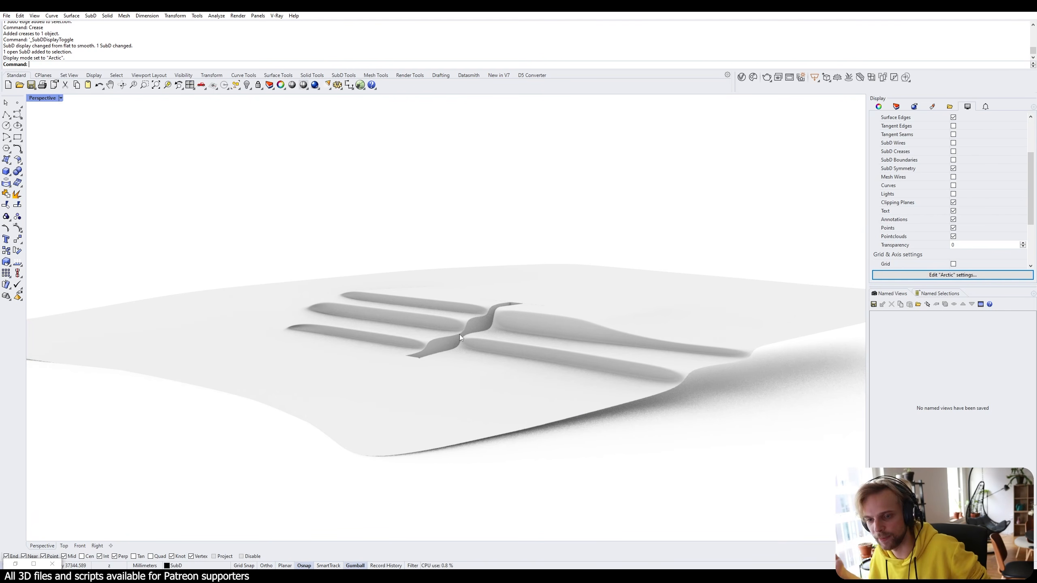
right_click_drag(457, 333, 386, 424)
scroll(419, 366, "up", 5)
scroll(406, 391, "up", 4)
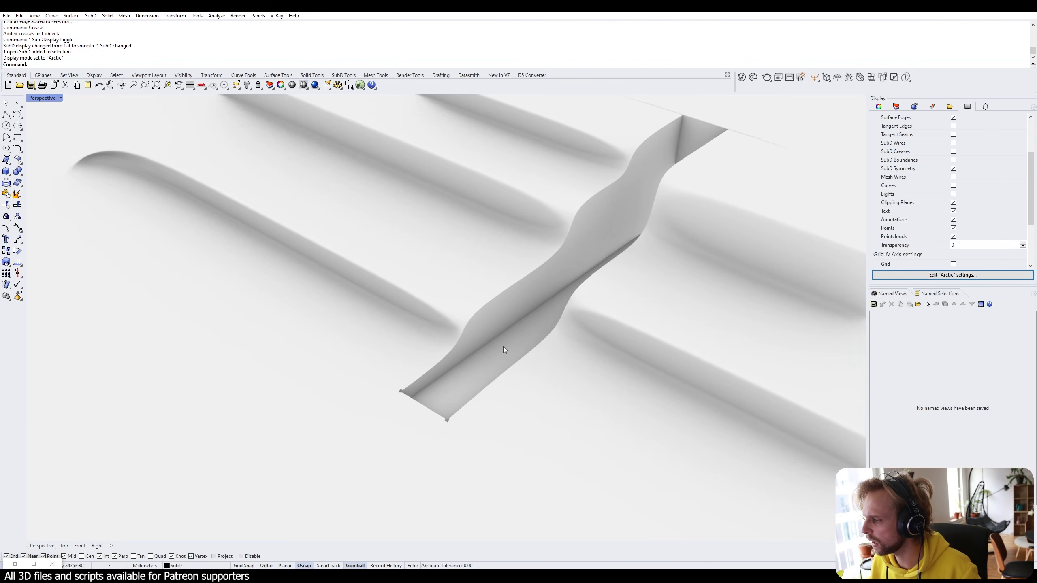
scroll(687, 134, "down", 3)
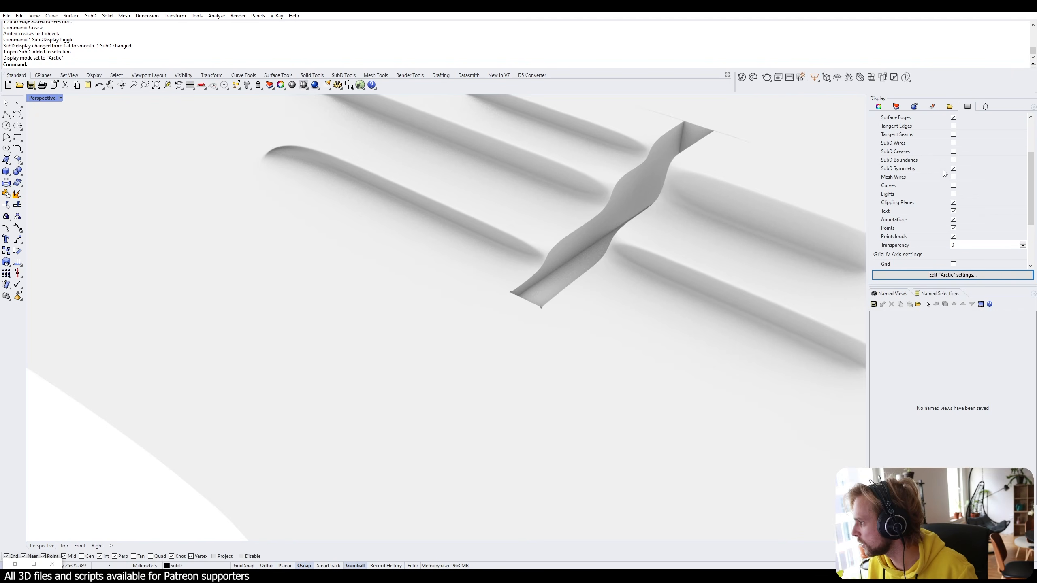
right_click_drag(609, 172, 627, 177)
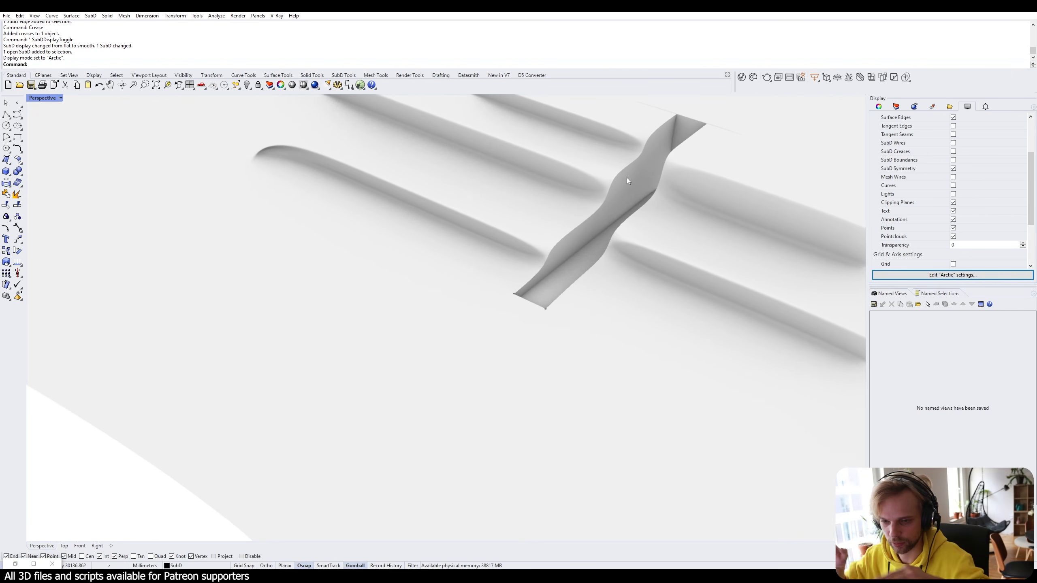
Return the viewport to Shaded display, framing both the terrain and the analysis surface.
left_click(60, 98)
left_click(48, 136)
right_click_drag(530, 261, 567, 260)
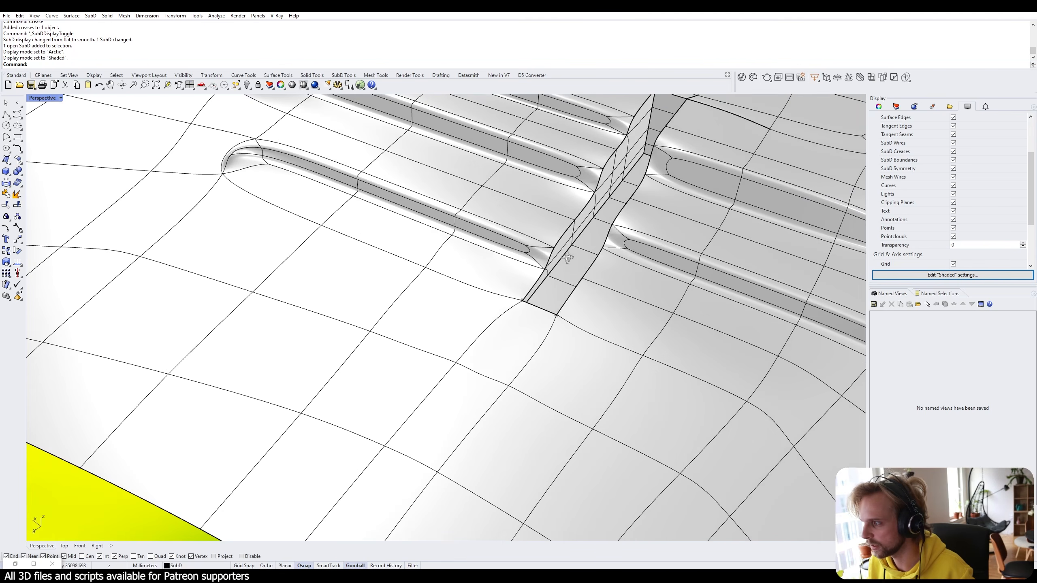
scroll(545, 323, "down", 5)
right_click_drag(545, 322, 483, 310)
scroll(463, 388, "down", 8)
scroll(517, 340, "up", 5)
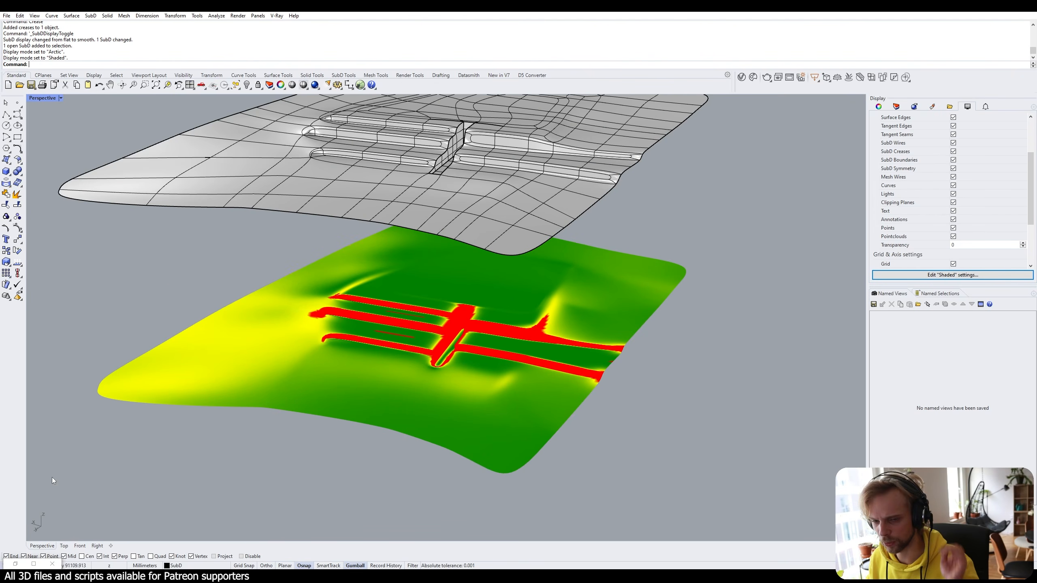
In Grasshopper, turn off Preview for the coloured mesh component and tidy the component group.
left_click(15, 565)
scroll(992, 294, "down", 5)
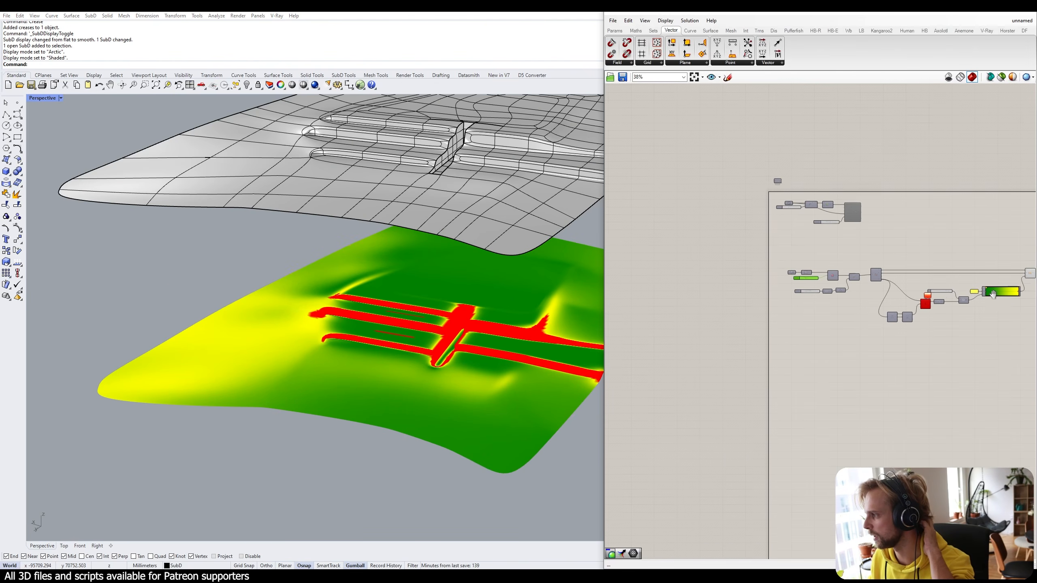
right_click_drag(993, 294, 908, 291)
left_click_drag(985, 366, 674, 247)
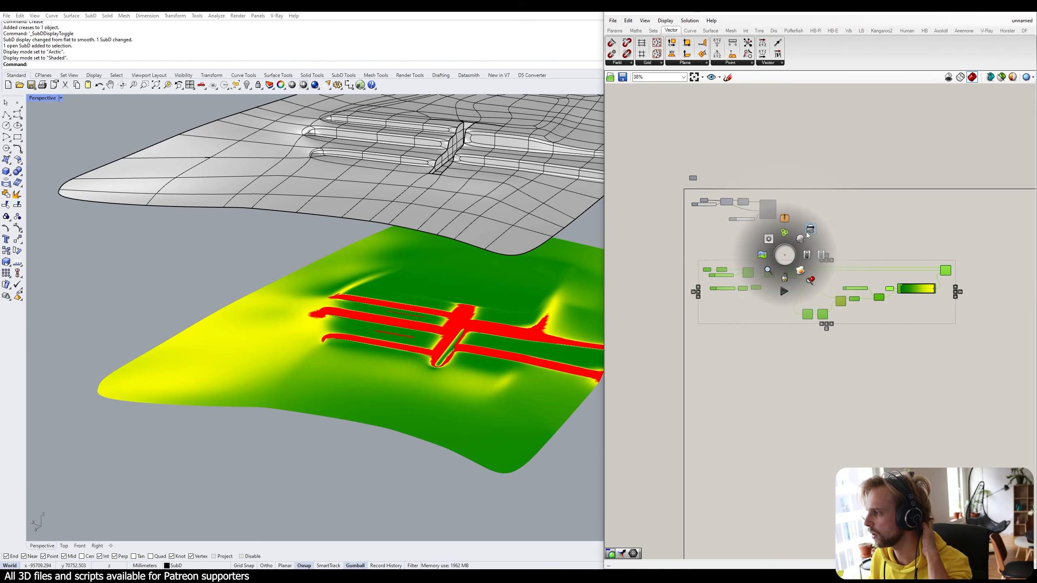
left_click(807, 233)
left_click_drag(949, 356, 683, 250)
left_click_drag(791, 273, 787, 256)
right_click_drag(500, 97, 494, 120)
left_click(992, 367)
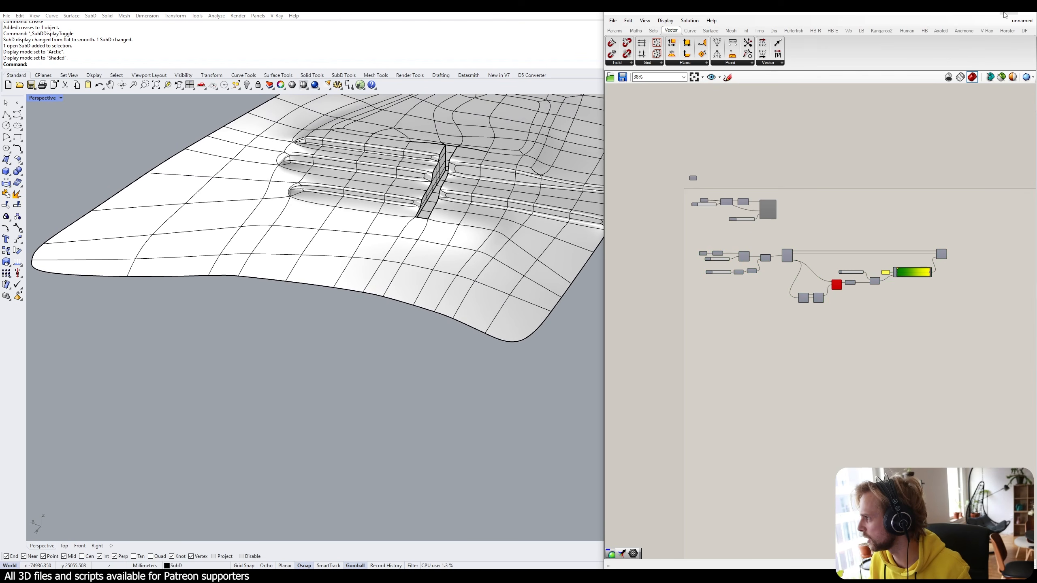
Minimise Grasshopper and view the terrain grooves in the full Rhino window.
left_click(1005, 15)
right_click_drag(403, 172, 398, 198)
right_click_drag(397, 198, 389, 289, "shift")
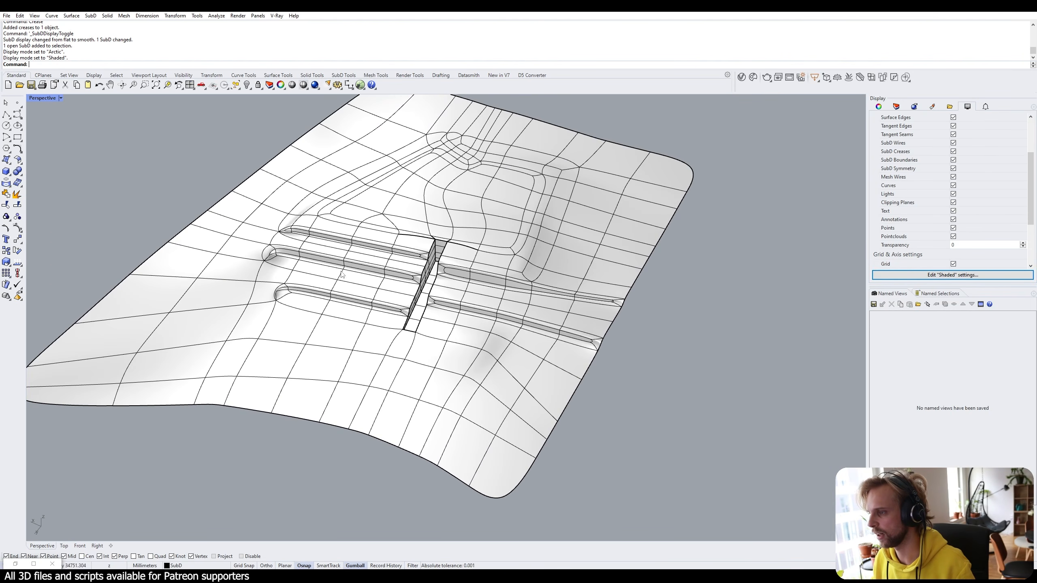
scroll(306, 272, "up", 7)
right_click_drag(493, 297, 335, 233)
scroll(336, 234, "up", 4)
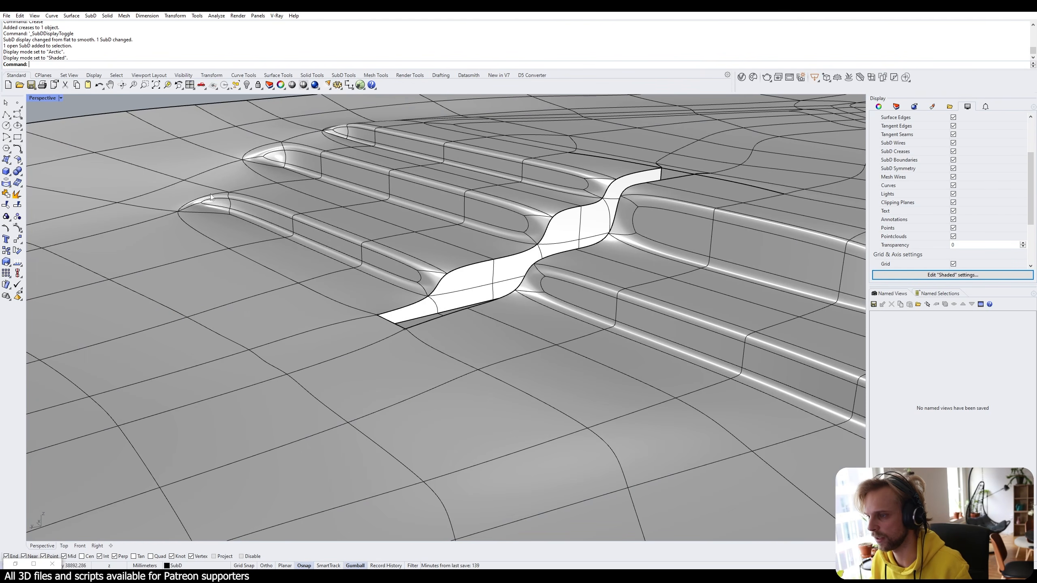
Switch the terrain to flat SubD display and sub-select the first terrace tread faces.
right_click_drag(273, 194, 303, 292)
key("Tab")
key("Tab")
key("Tab")
left_click(302, 293, "ctrl+shift")
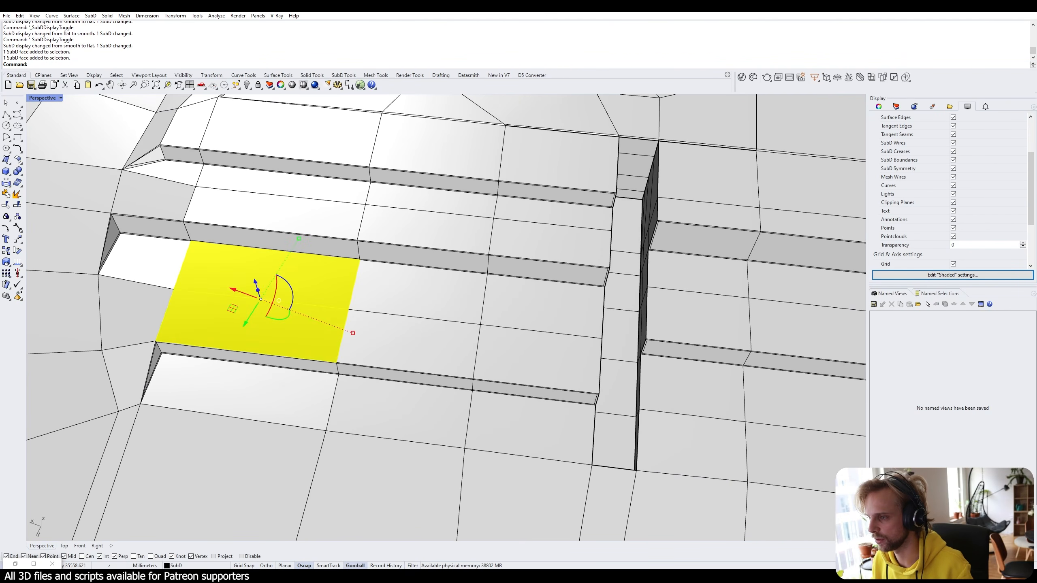
left_click(412, 339, "ctrl+shift")
left_click(427, 291, "ctrl+shift")
left_click(556, 308, "ctrl+shift")
left_click(588, 345, "ctrl+shift")
right_click_drag(590, 339, 579, 265)
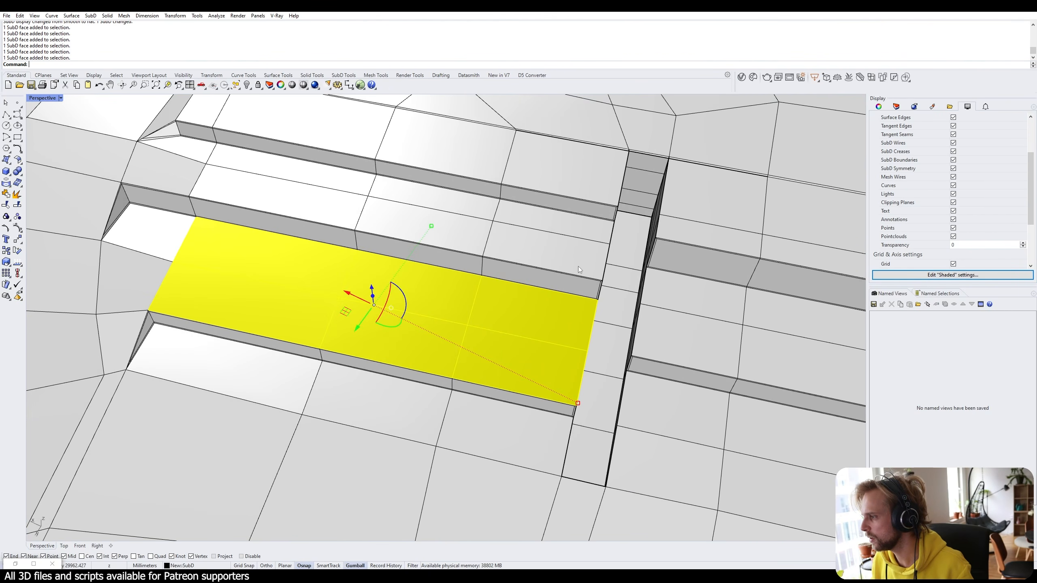
Add the upper-strip faces, scale the selected faces by an exact value, then clear the selection.
left_click(578, 266, "ctrl+shift")
left_click(563, 229, "ctrl+shift")
left_click(436, 206, "ctrl+shift")
left_click(402, 220, "ctrl+shift")
left_click(316, 190, "ctrl+shift")
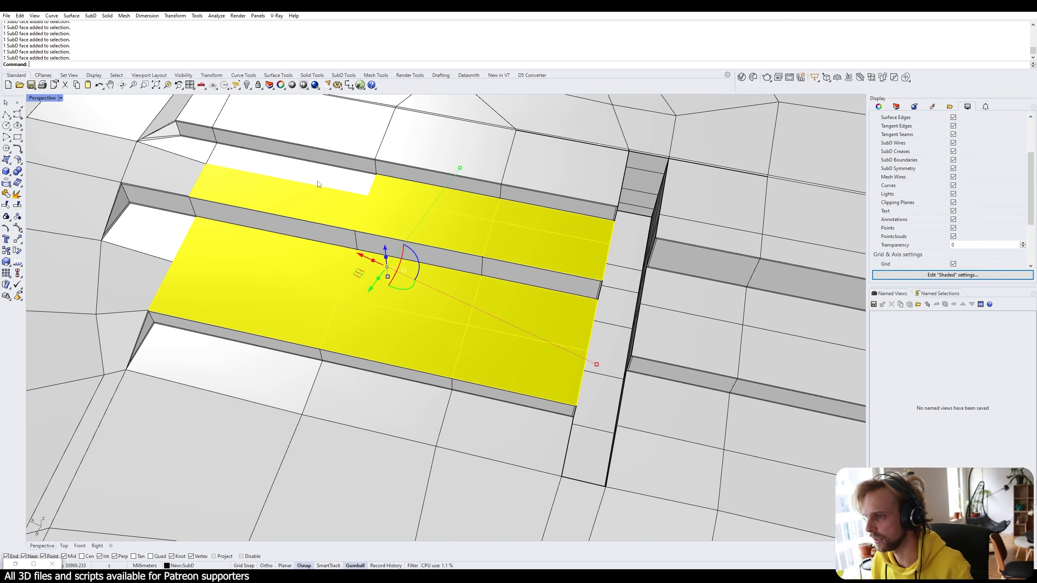
left_click(319, 185, "ctrl+shift")
right_click_drag(325, 186, 317, 300, "shift")
left_click(313, 260, "ctrl+shift")
left_click(448, 274, "ctrl+shift")
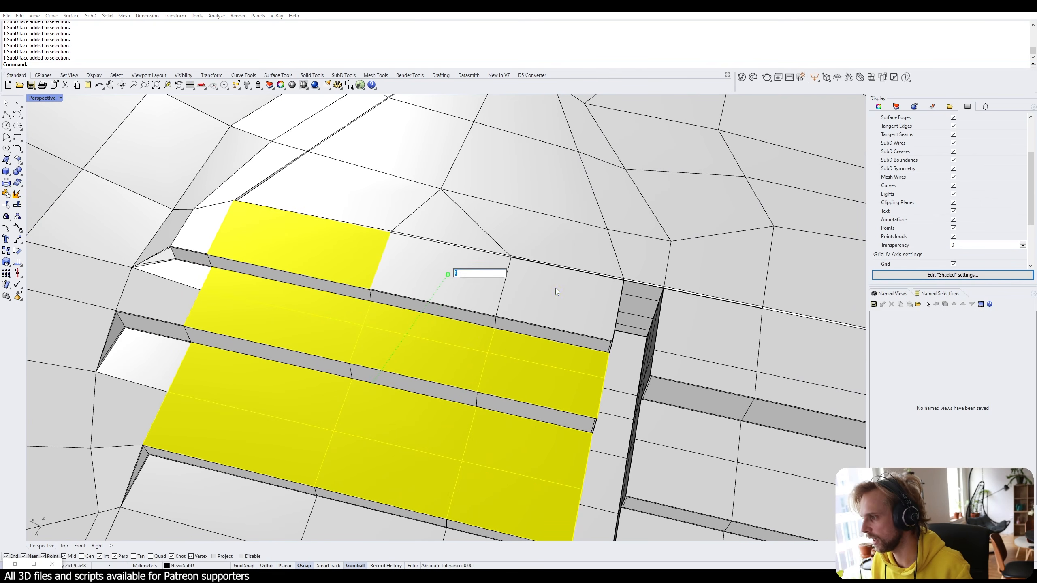
key("Return")
key("Escape")
Select the tread faces of the top, middle and third steps on the left terraces.
right_click_drag(315, 323, 270, 280)
left_click(295, 224, "ctrl+shift")
left_click(436, 233, "ctrl+shift")
left_click(541, 245, "ctrl+shift")
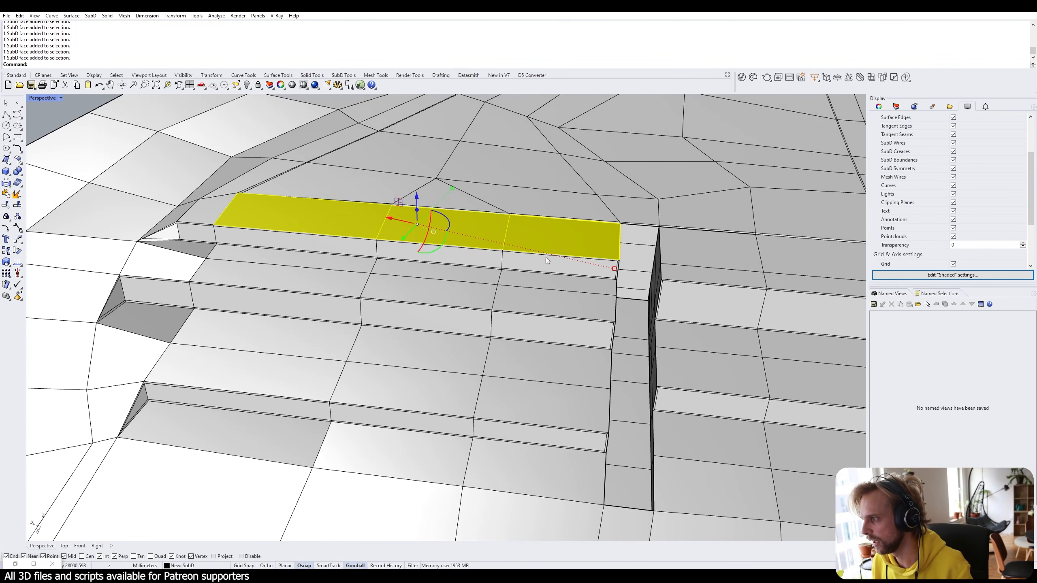
left_click(530, 296, "ctrl+shift")
left_click(472, 282, "ctrl+shift")
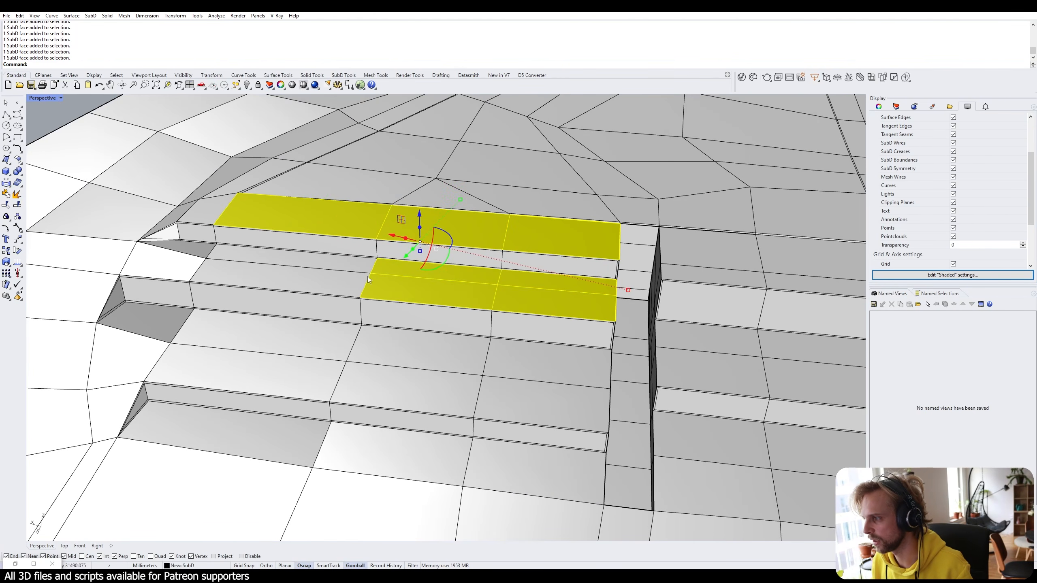
left_click(336, 266, "ctrl+shift")
left_click(261, 359, "ctrl+shift")
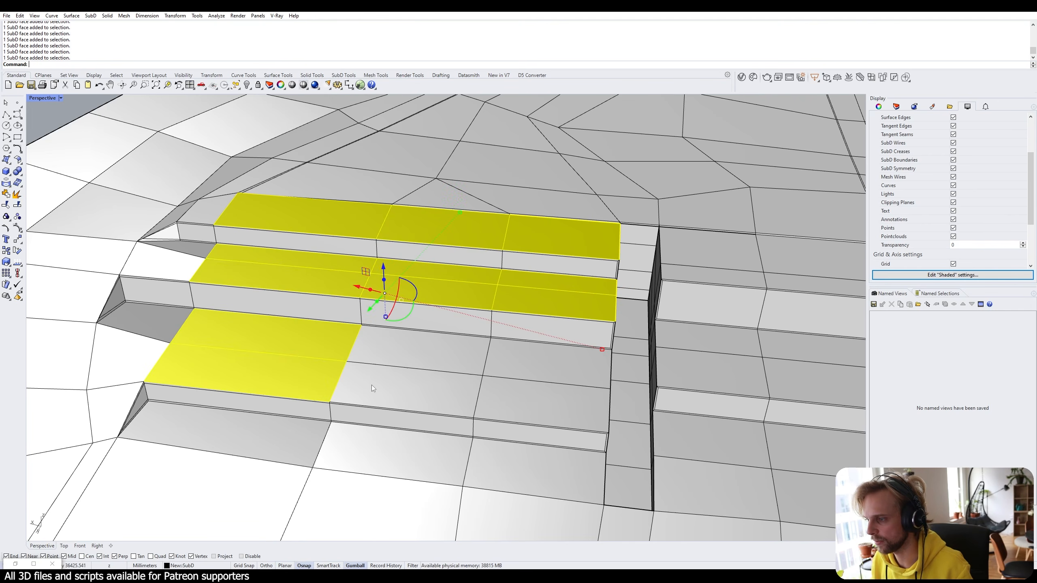
left_click(430, 348, "ctrl+shift")
left_click(533, 386, "ctrl+shift")
Add the lower right step faces, then deselect the extra faces picked there.
right_click_drag(617, 388, 451, 331, "shift")
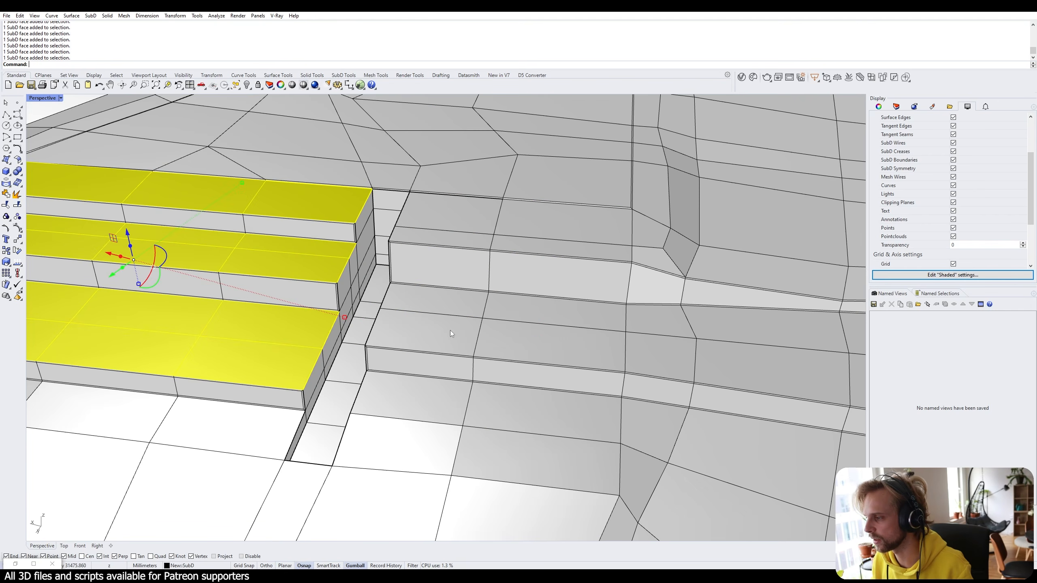
left_click(442, 314, "ctrl+shift")
left_click(546, 314, "ctrl+shift")
left_click(659, 322, "ctrl+shift")
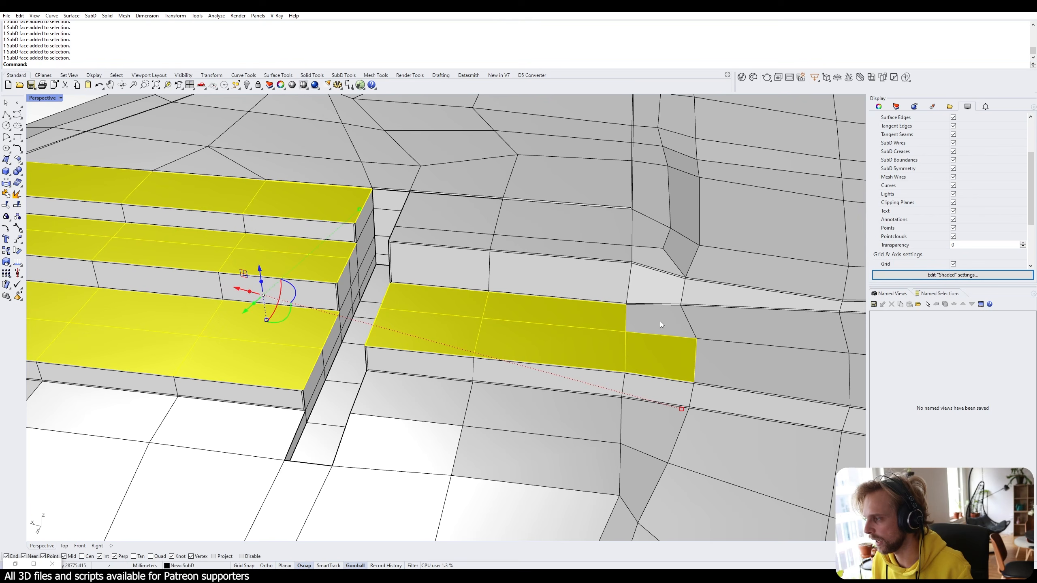
right_click_drag(664, 317, 546, 302, "shift")
left_click(548, 305, "ctrl+shift")
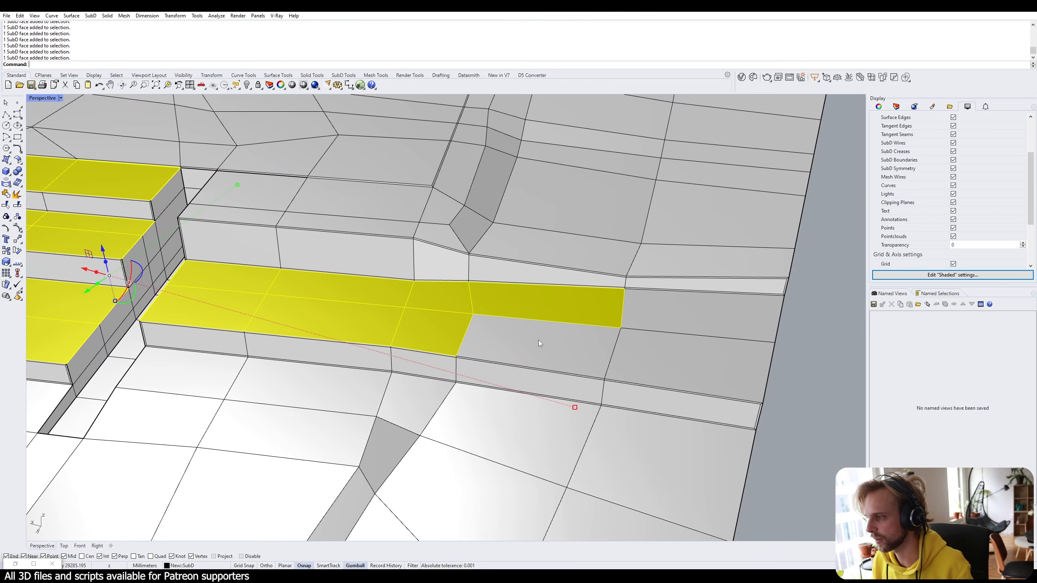
left_click(447, 326, "ctrl+shift")
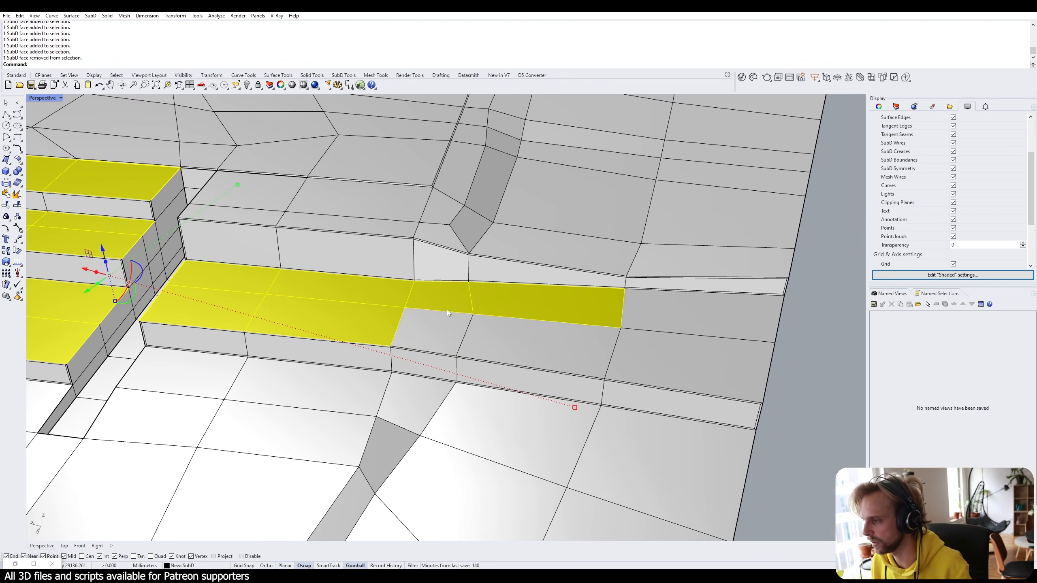
left_click(446, 300, "ctrl+shift")
left_click(539, 307, "ctrl+shift")
Add the upper right step faces to the selection, viewed from above.
right_click_drag(343, 304, 507, 406, "shift")
left_click(409, 296, "ctrl+shift")
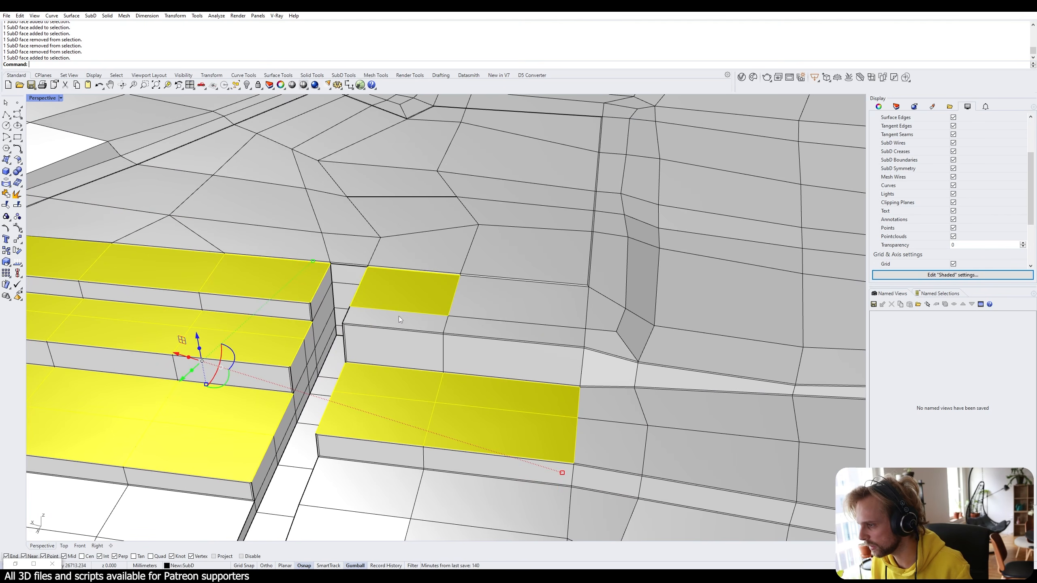
left_click(398, 319, "ctrl+shift")
left_click(484, 326, "ctrl+shift")
left_click(498, 301, "ctrl+shift")
scroll(497, 311, "down", 7)
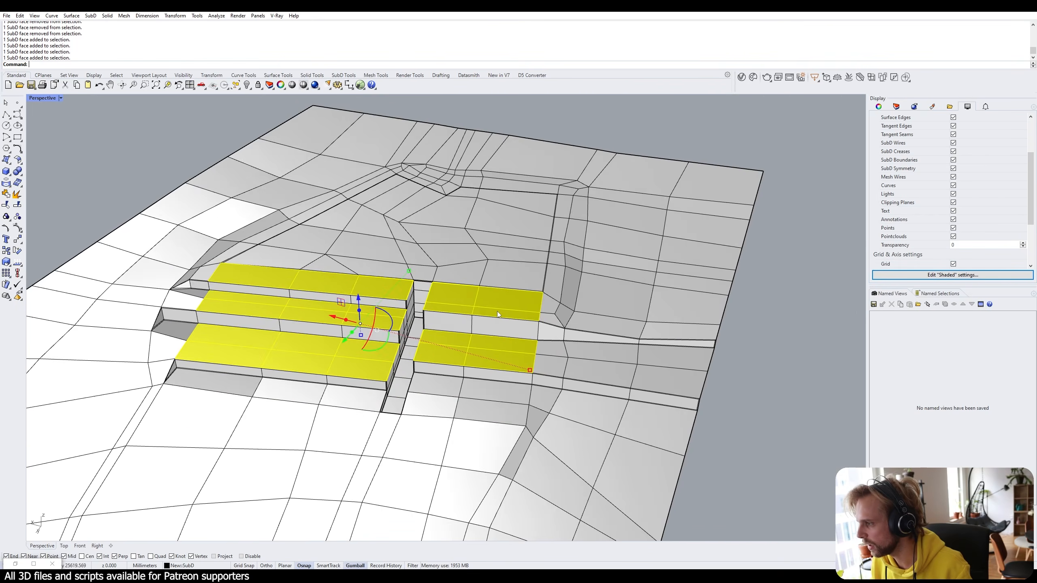
right_click_drag(497, 311, 507, 294)
scroll(437, 355, "up", 5)
right_click_drag(444, 373, 490, 383)
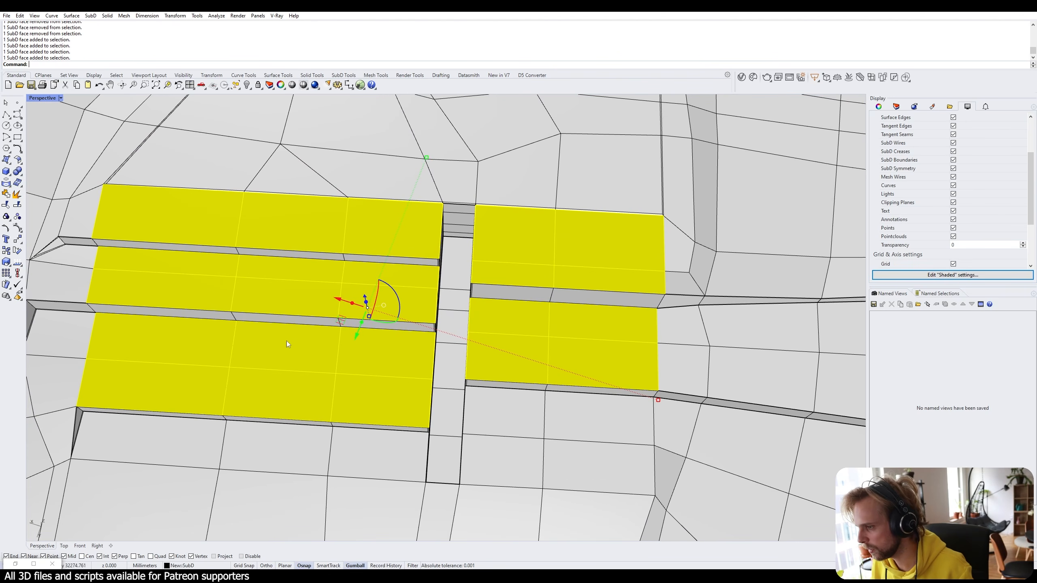
Deselect two lower-left faces and two middle-step faces from the selection.
left_click(196, 345, "ctrl")
left_click(186, 378, "ctrl")
right_click_drag(414, 319, 425, 351, "shift")
scroll(447, 308, "up", 4)
left_click(447, 307, "ctrl")
left_click(435, 346, "ctrl")
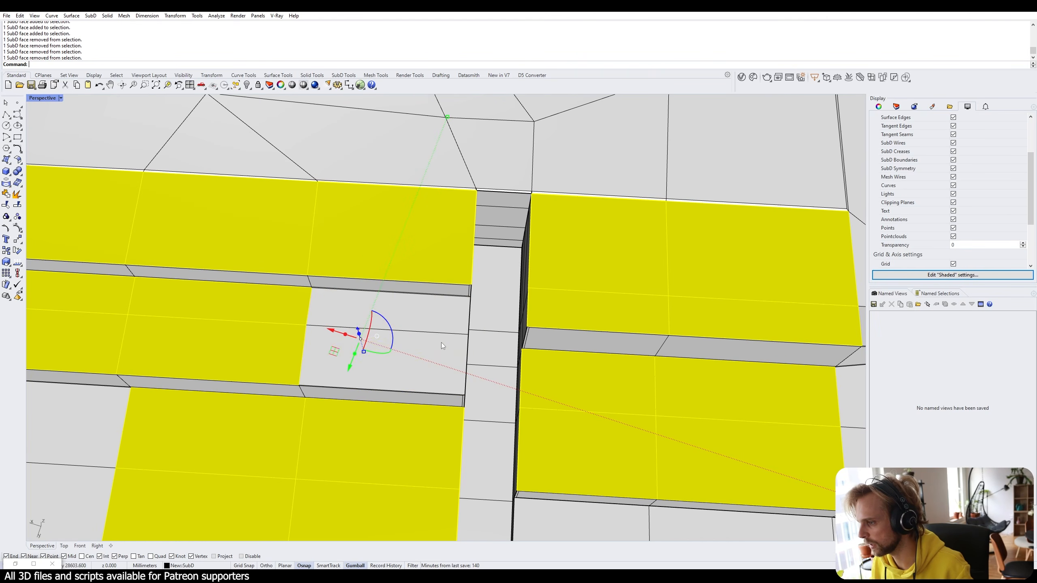
scroll(441, 342, "down", 3)
Add two floor faces below the right-hand steps to the selection.
right_click_drag(411, 336, 503, 338)
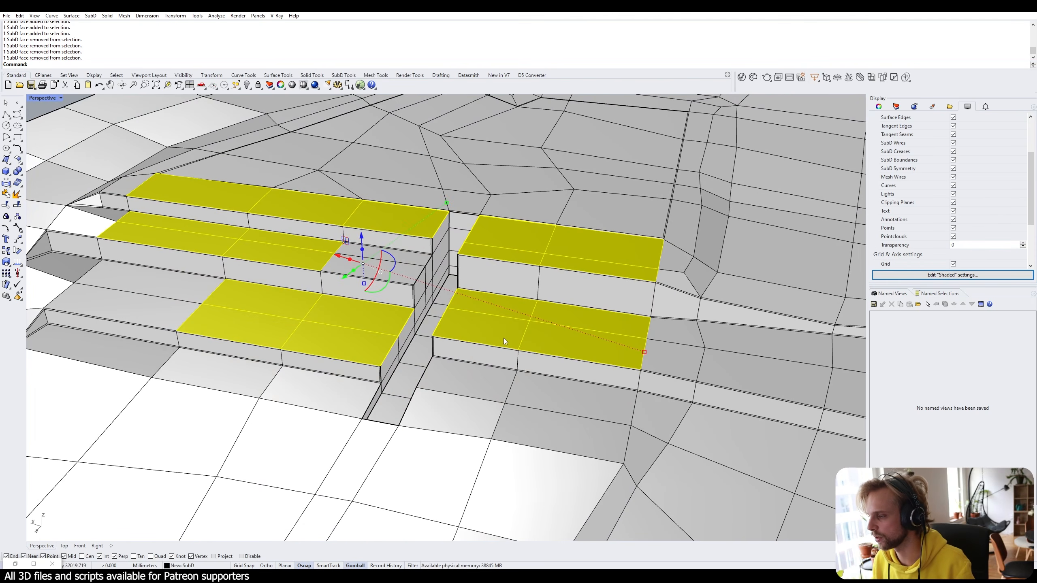
left_click(465, 373, "ctrl+shift")
left_click(460, 405, "ctrl+shift")
right_click_drag(528, 411, 536, 417)
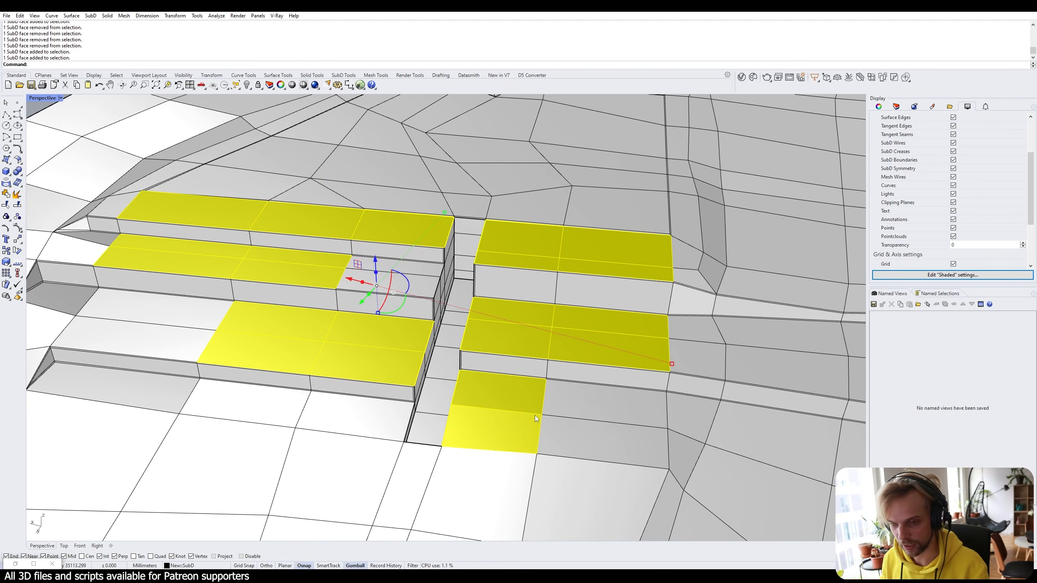
Inset the selected yellow terrace faces by 100 in group mode.
type("inset")
key("Return")
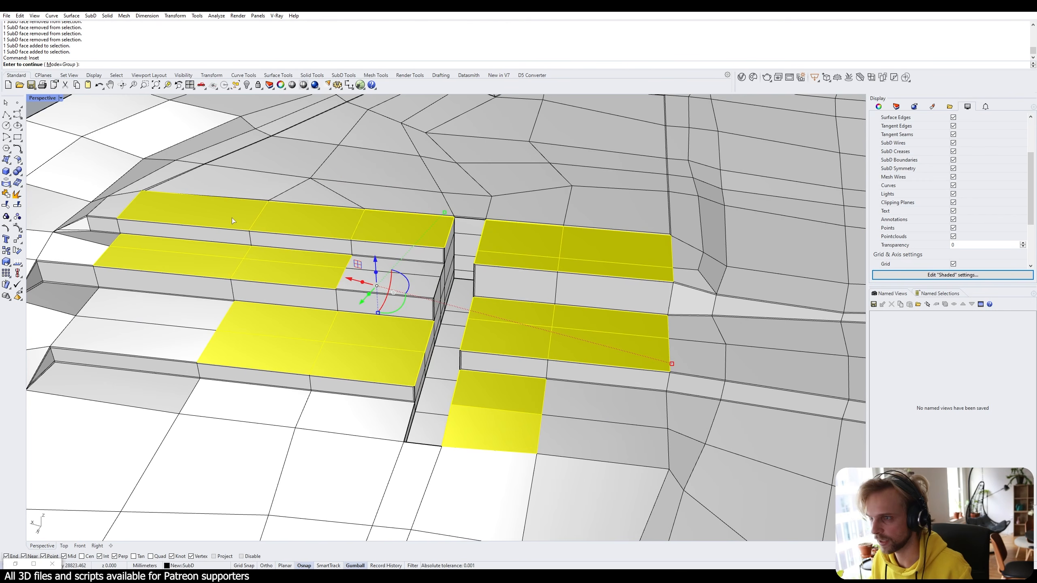
key("Return")
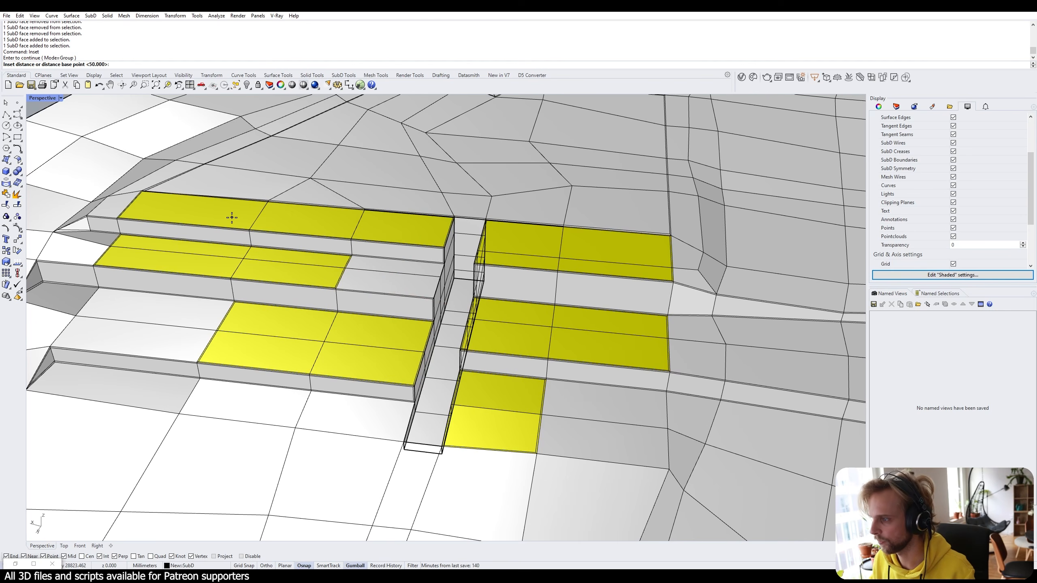
right_click_drag(232, 217, 244, 241)
scroll(236, 257, "up", 5)
right_click_drag(158, 288, 318, 215, "shift")
scroll(260, 192, "up", 3)
scroll(267, 183, "down", 10)
right_click_drag(273, 181, 215, 221, "shift")
scroll(203, 220, "up", 3)
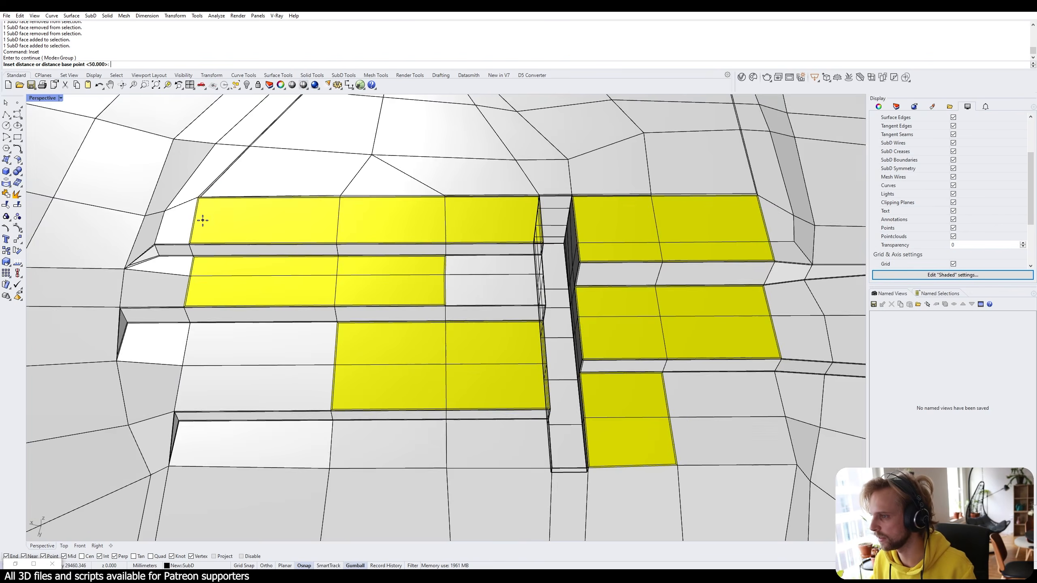
scroll(203, 220, "up", 2)
type("100")
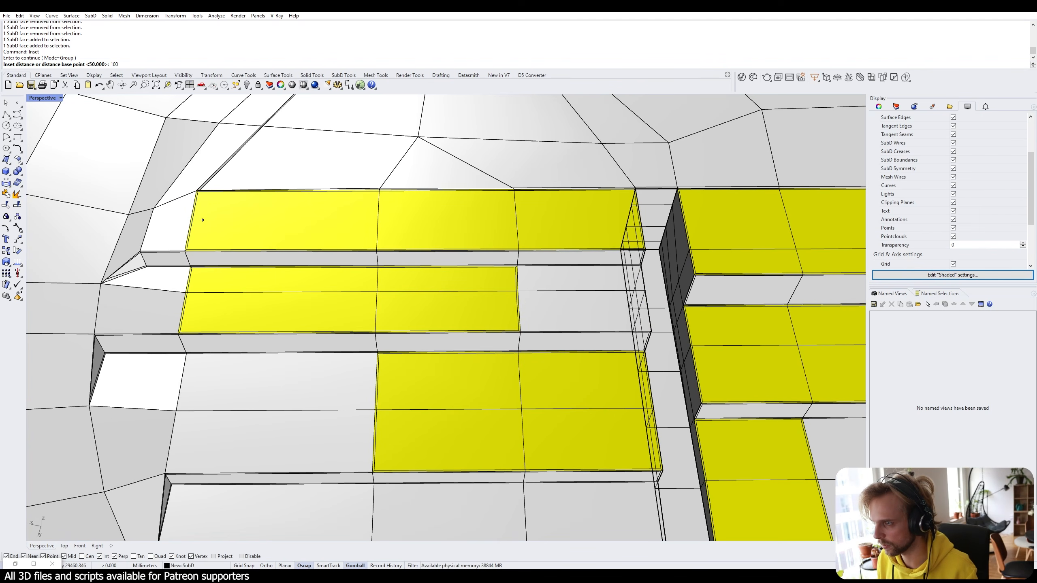
key("Return")
key("Return")
Raise the selected terrace faces vertically by exactly 50.
right_click_drag(235, 222, 444, 229)
left_click(434, 224)
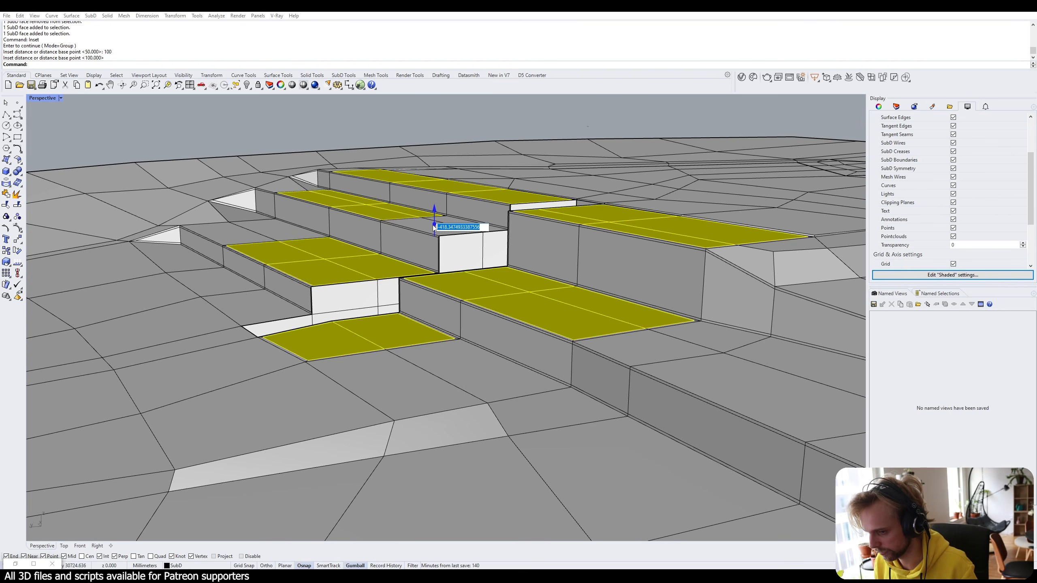
type("50")
key("Return")
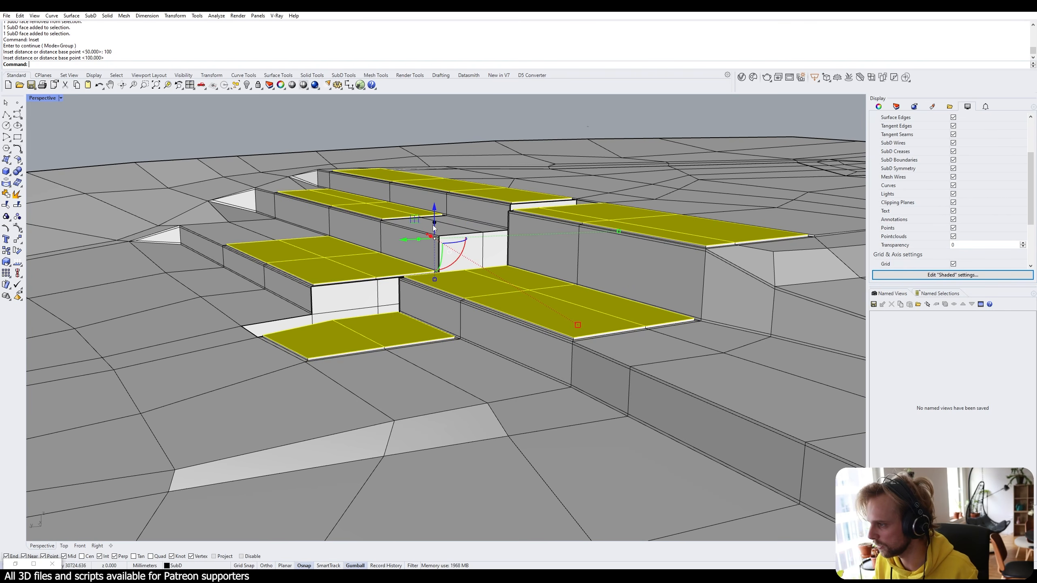
right_click_drag(434, 228, 516, 276)
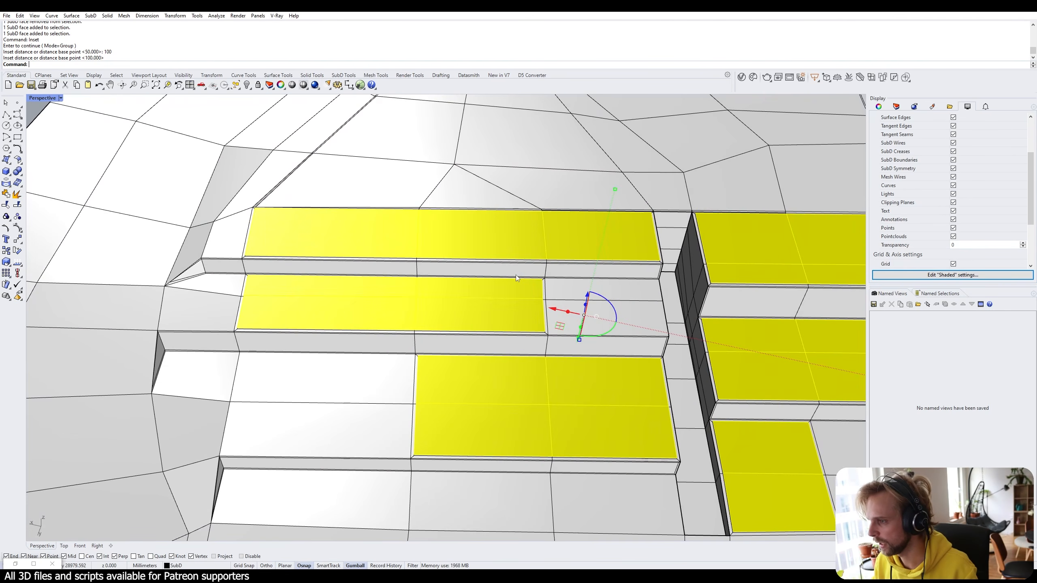
Inset the faces again by 50 and preview the terrain as smooth SubD.
type("inset")
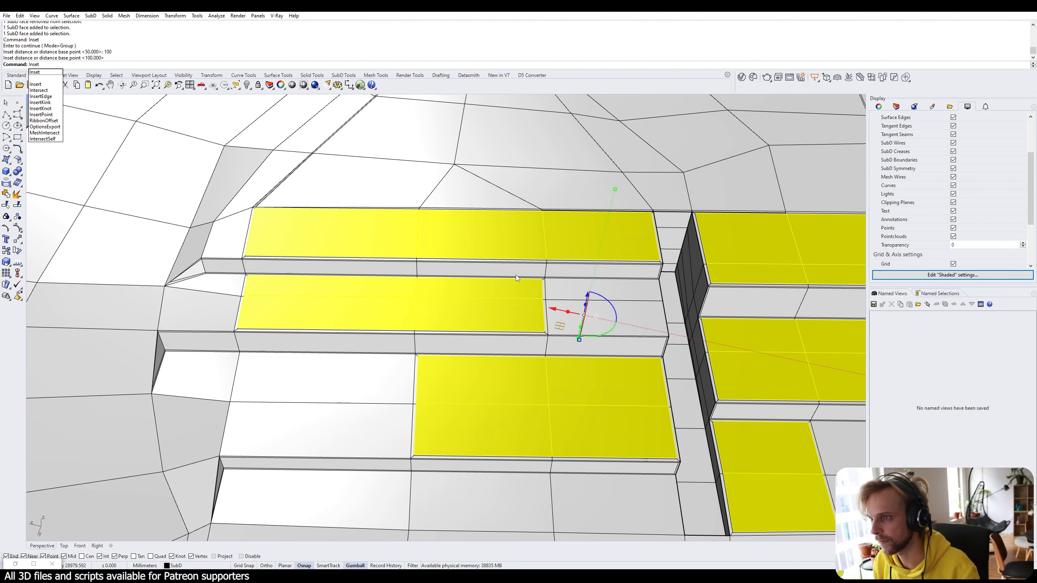
key("Return")
key("Return")
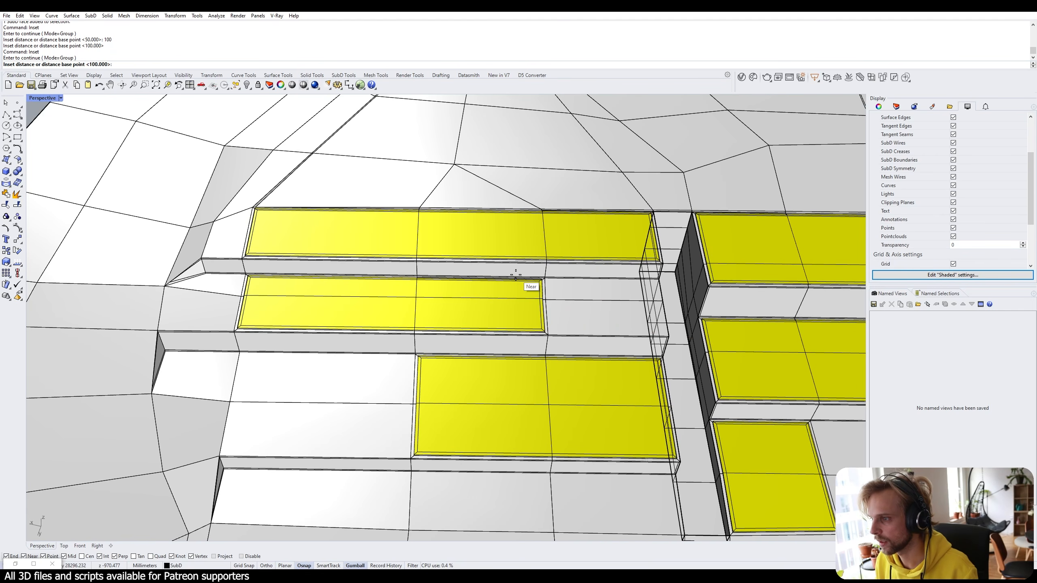
type("50")
key("Return")
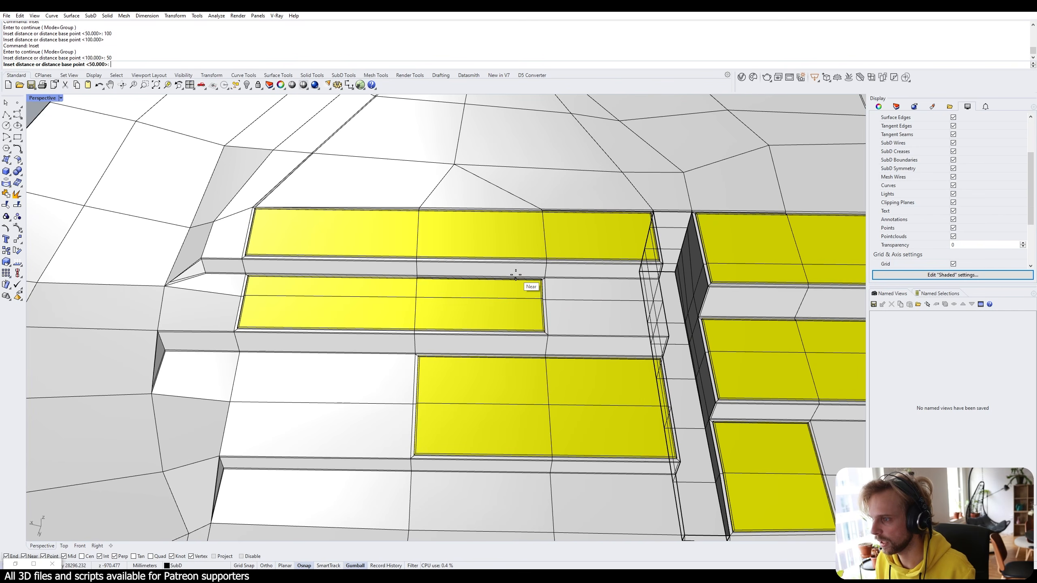
key("Return")
key("Tab")
Inspect the inset grooves in smooth preview, then return the SubD to flat display.
right_click_drag(530, 267, 549, 254)
key("Escape")
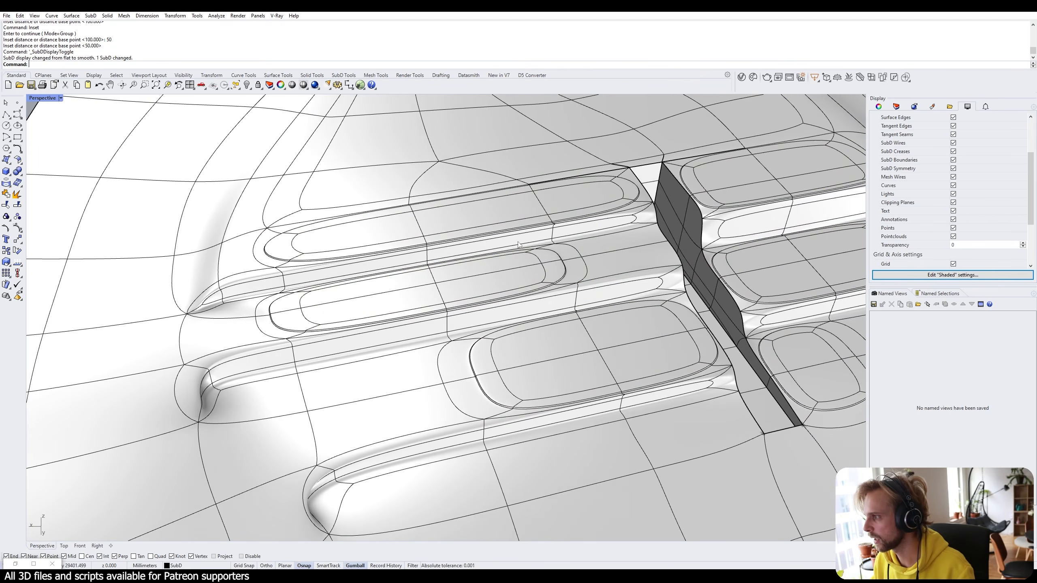
right_click_drag(446, 209, 496, 190)
scroll(295, 244, "up", 8)
scroll(603, 227, "down", 7)
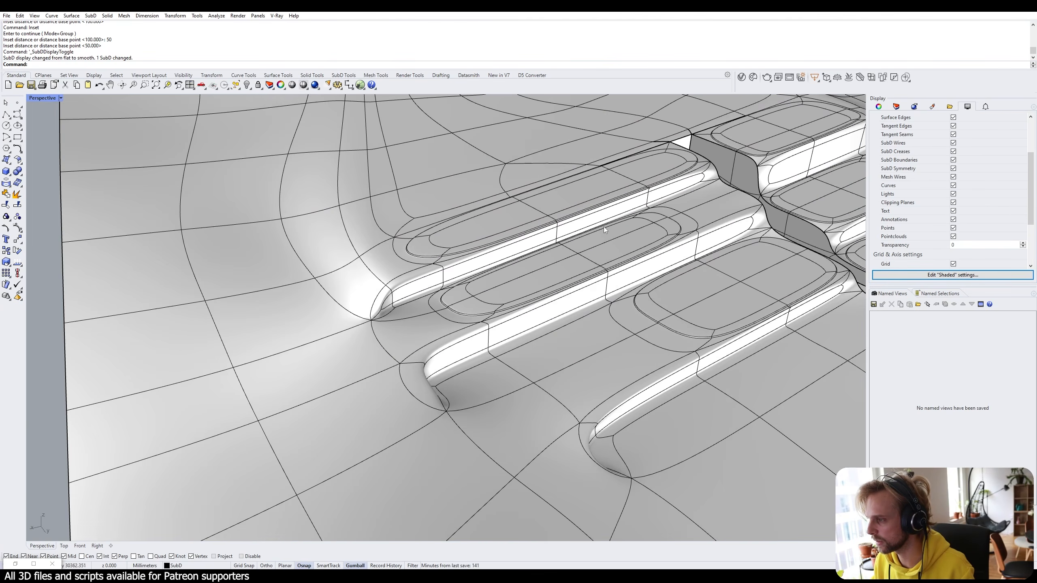
right_click_drag(604, 227, 541, 260)
scroll(337, 295, "up", 8)
key("Tab")
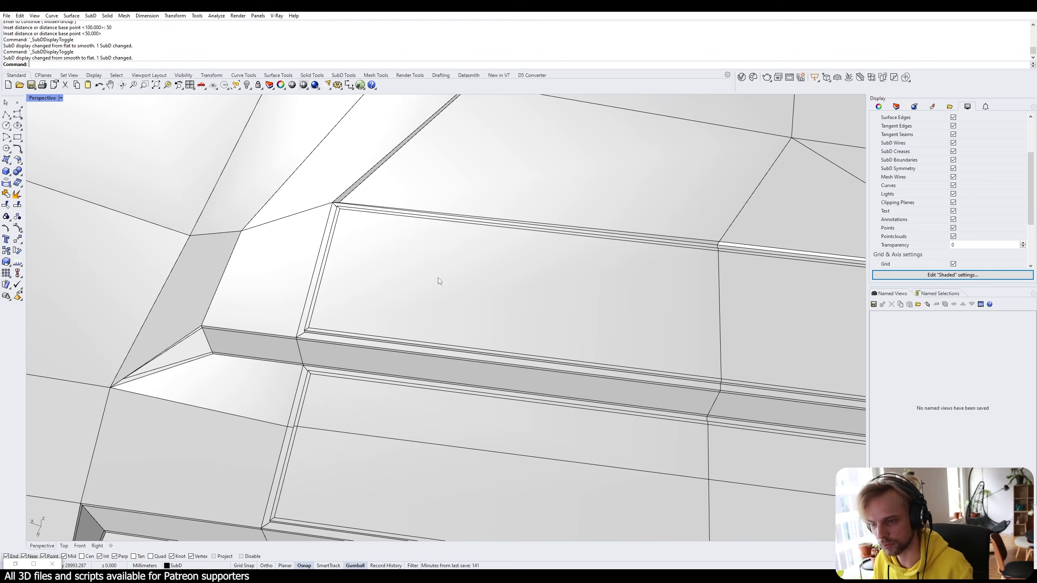
right_click_drag(438, 277, 404, 205)
scroll(484, 286, "up", 10)
Select the four outer groove edges of the upper terrace step.
left_click(485, 292)
left_click(391, 234)
scroll(405, 204, "down", 5)
scroll(604, 300, "up", 6)
scroll(539, 339, "up", 7)
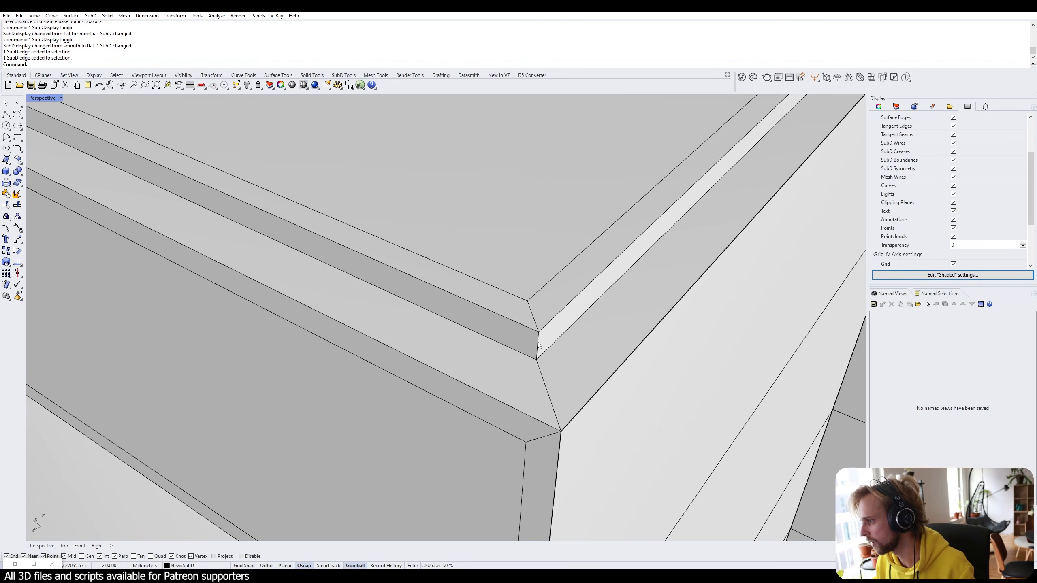
left_click(536, 337, "ctrl+shift")
scroll(575, 292, "down", 10)
right_click_drag(673, 188, 559, 261, "shift")
scroll(559, 260, "up", 12)
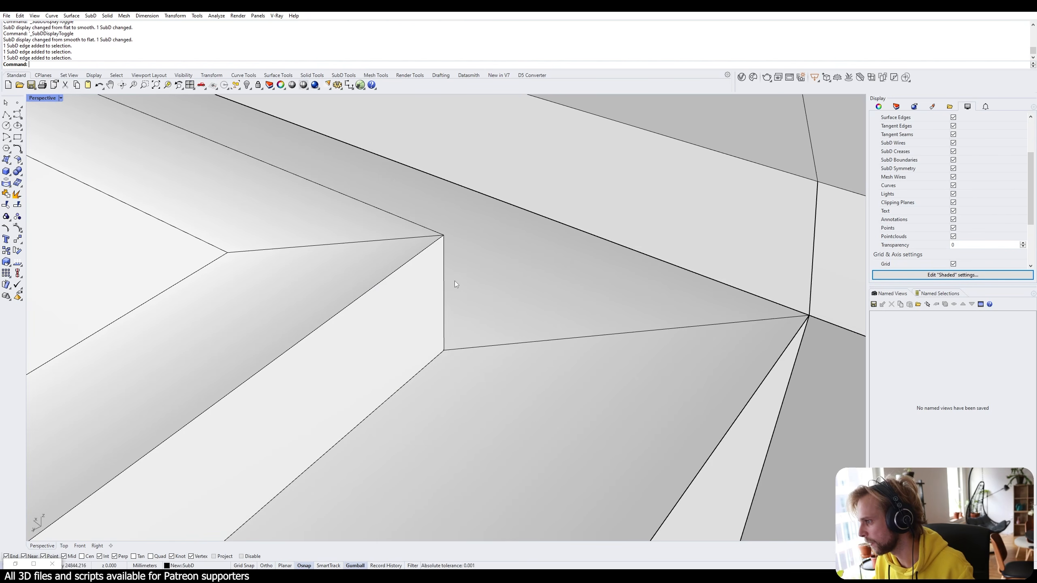
left_click(444, 284, "ctrl+shift")
scroll(424, 283, "down", 6)
right_click_drag(408, 283, 478, 292)
scroll(428, 279, "up", 4)
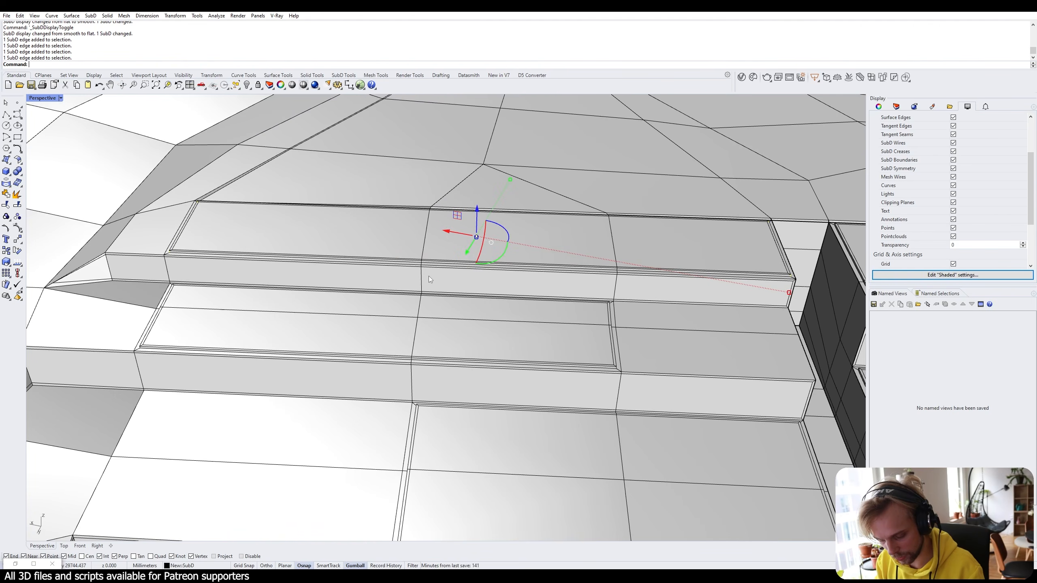
Bevel the picked upper-step edges using the Bev command.
type("Bevel")
key("Return")
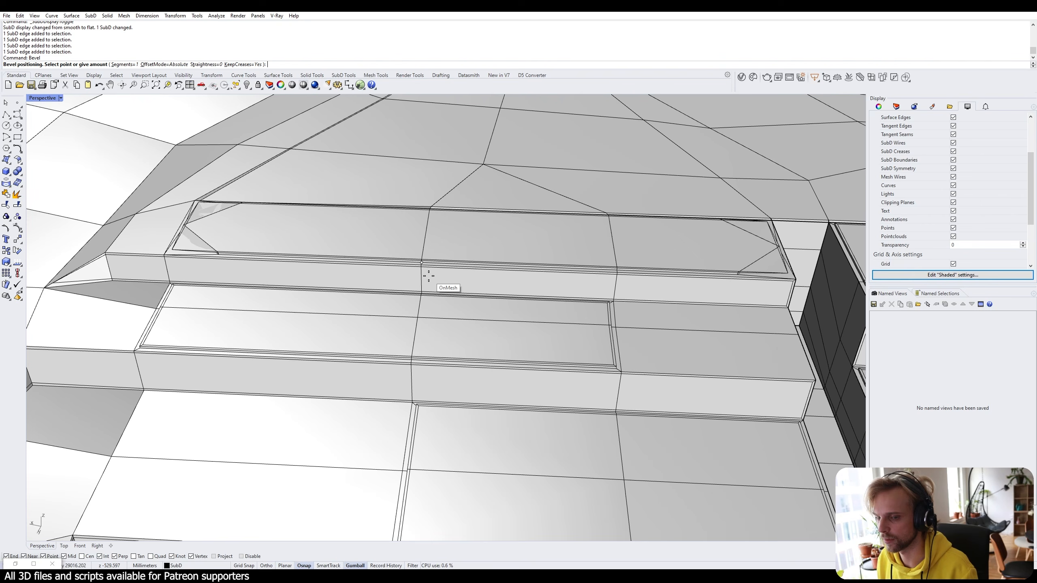
key("Return")
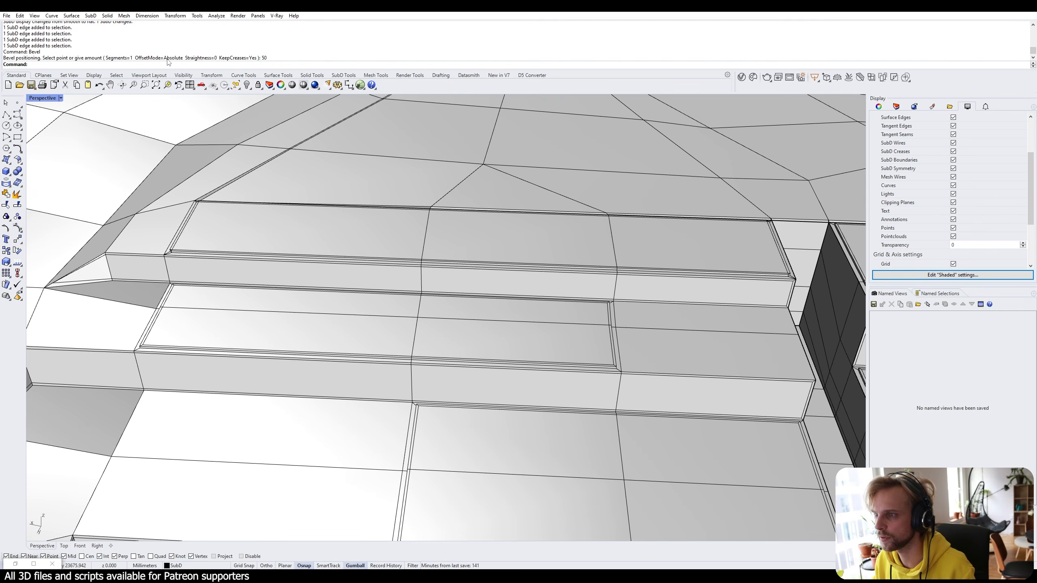
scroll(145, 222, "up", 5)
Preview the bevelled terrain smooth and inspect its surface with an EMap reflection.
key("Tab")
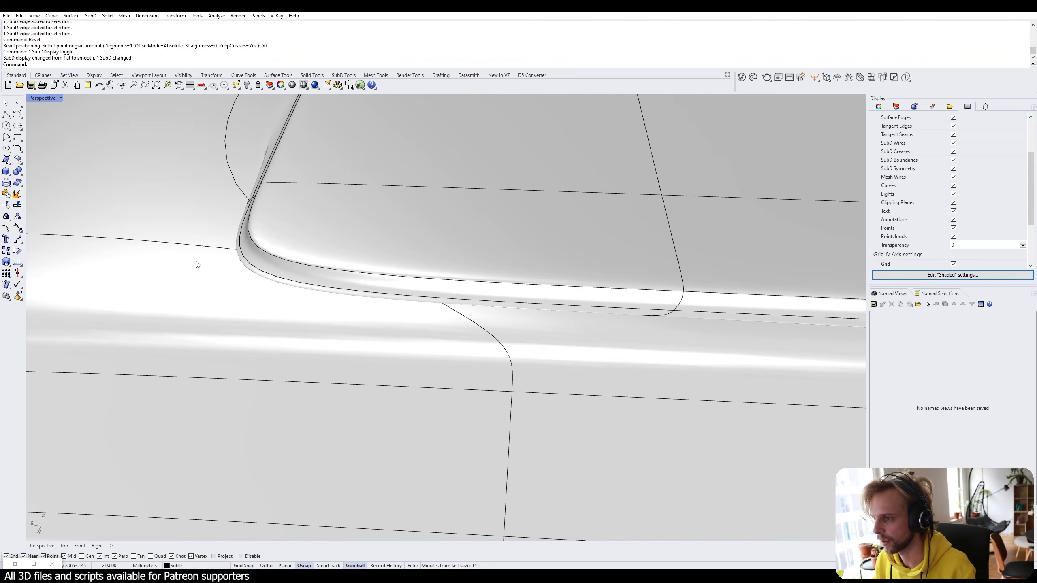
scroll(195, 266, "down", 5)
right_click_drag(222, 258, 235, 322)
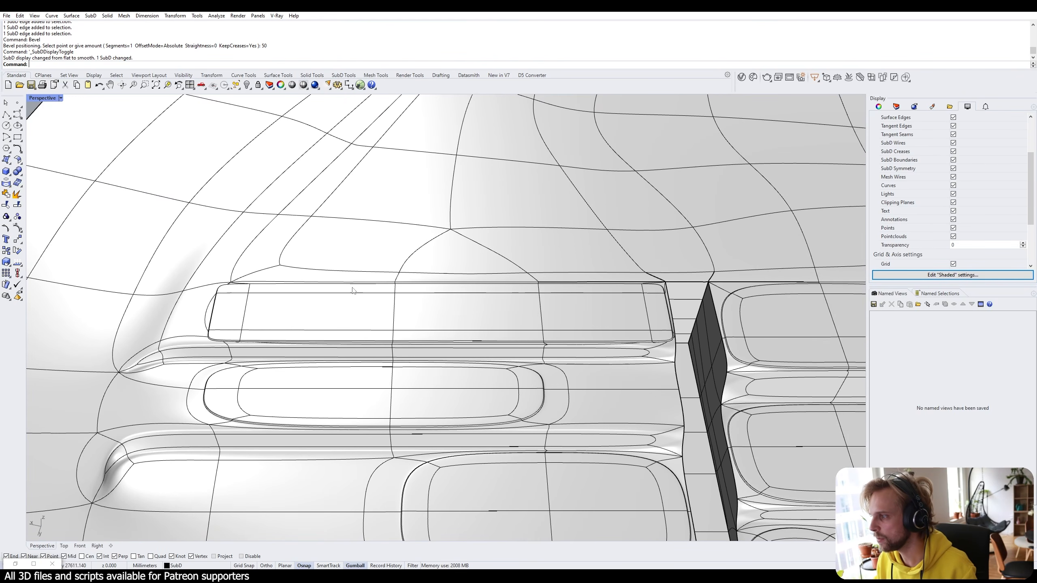
right_click_drag(670, 317, 491, 341)
scroll(492, 341, "up", 7)
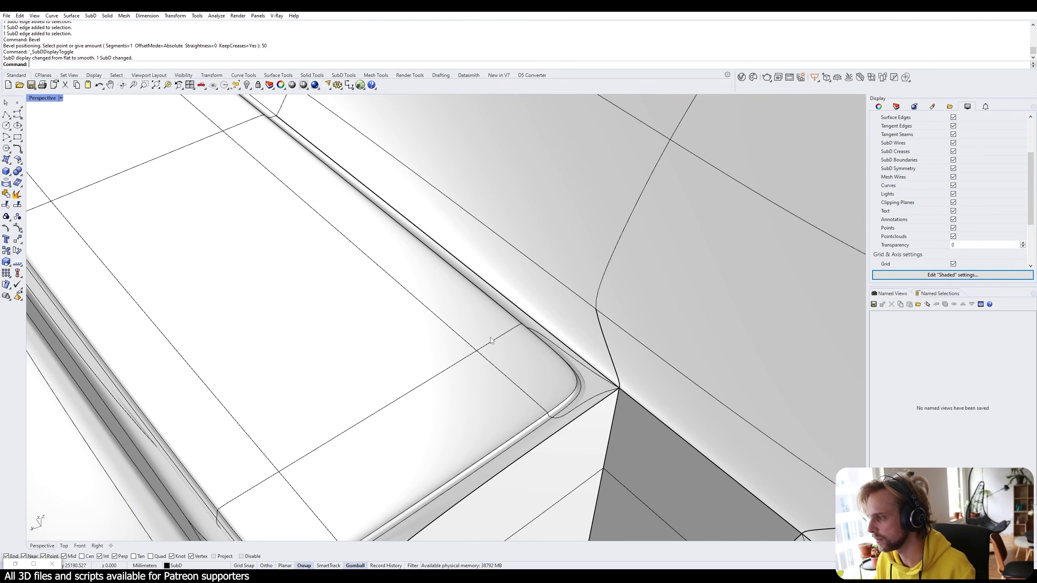
scroll(379, 362, "down", 3)
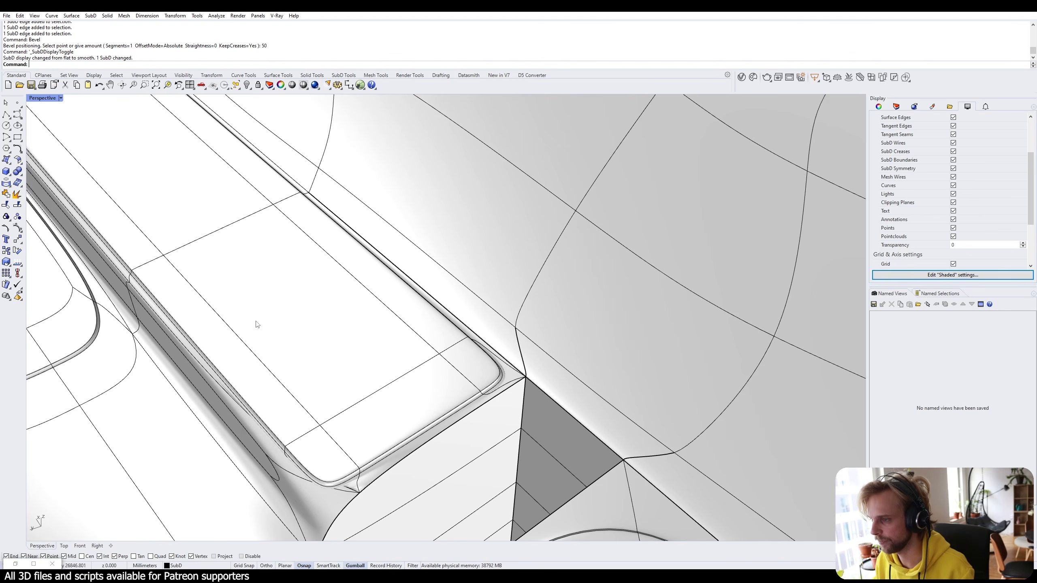
left_click(213, 204)
type("emap")
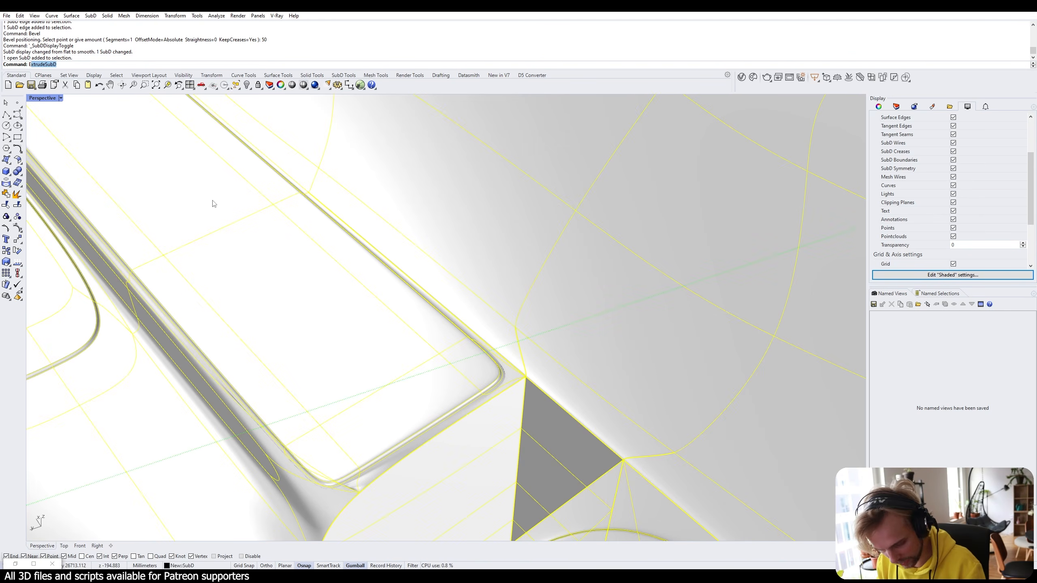
key("Return")
key("Escape")
right_click_drag(212, 203, 520, 264)
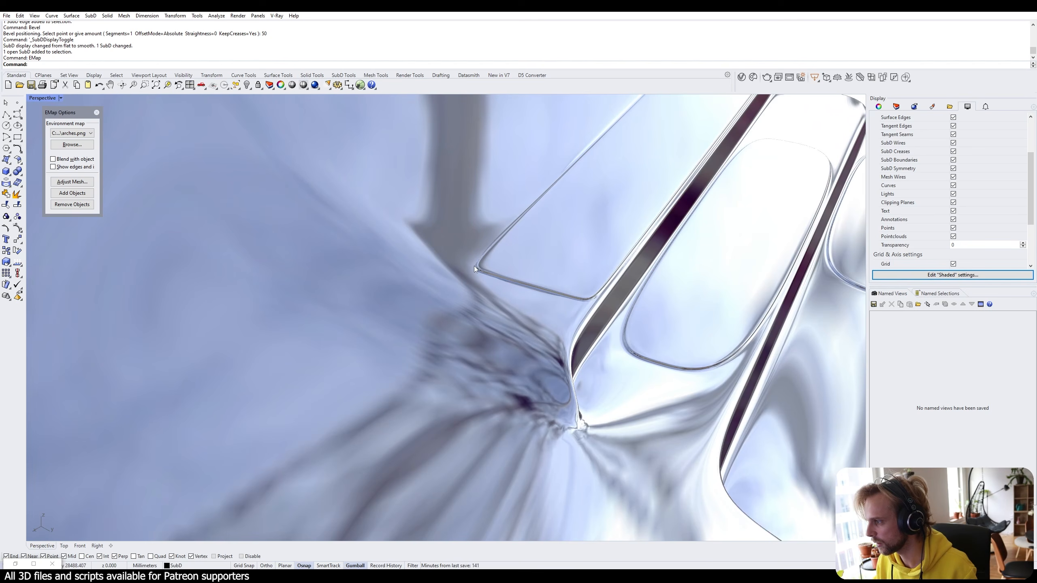
right_click_drag(648, 263, 375, 217)
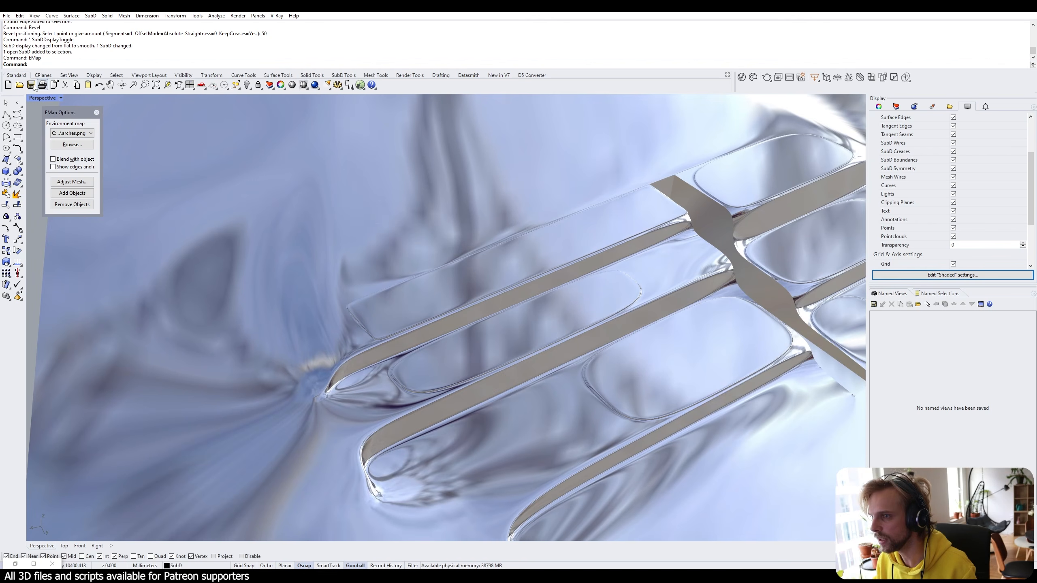
Set the Perspective viewport to Wireframe and close EMap Options.
left_click(61, 97)
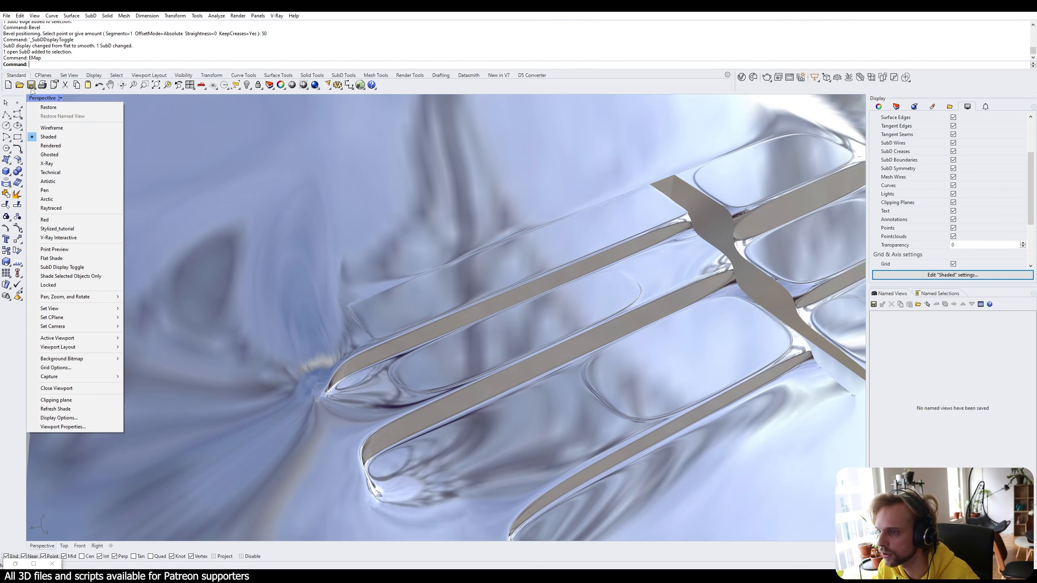
left_click(60, 128)
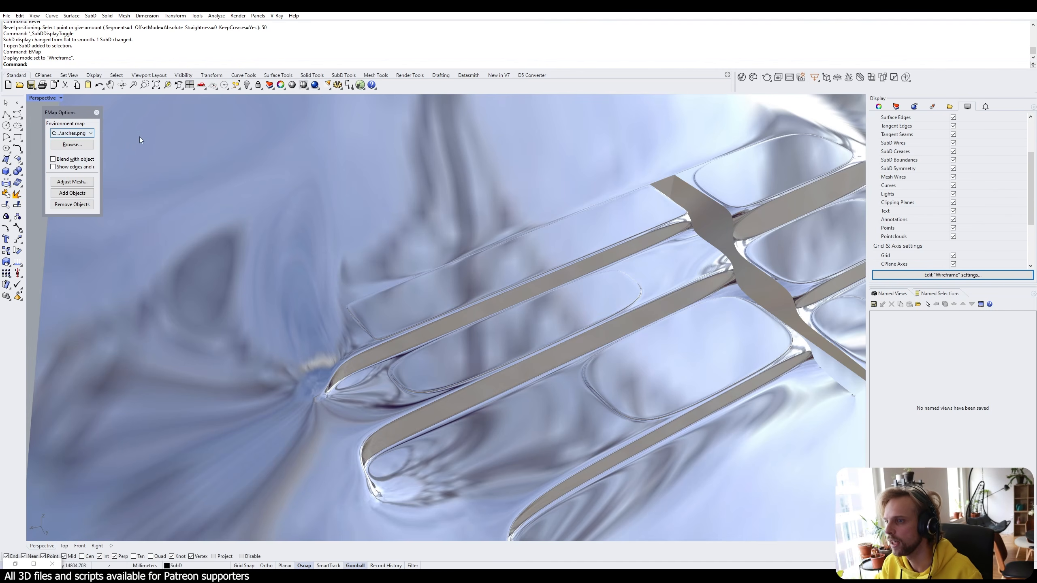
left_click(97, 113)
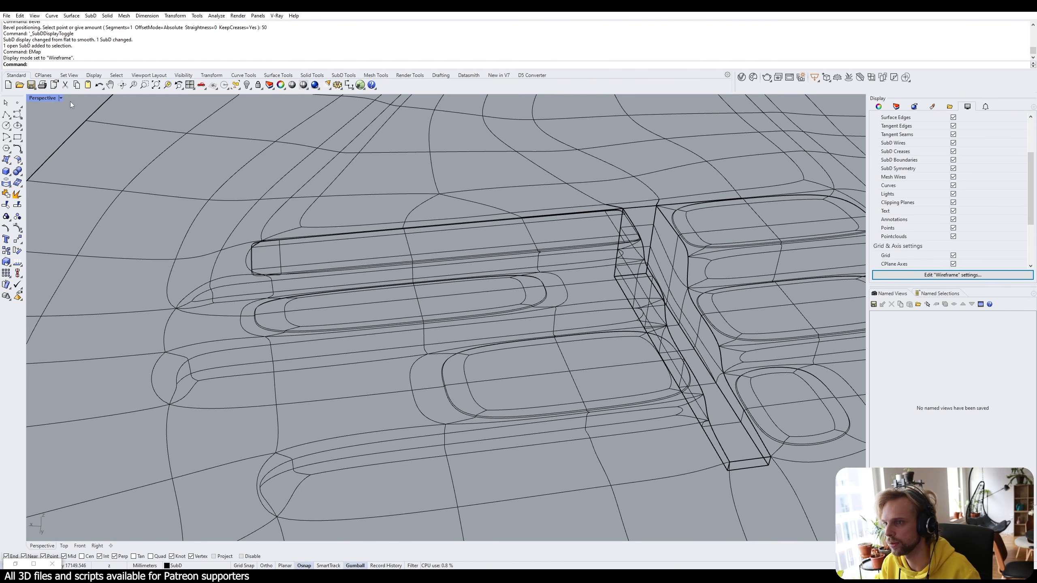
Return the Perspective viewport to Shaded display.
left_click(60, 98)
left_click(68, 138)
scroll(497, 234, "up", 5)
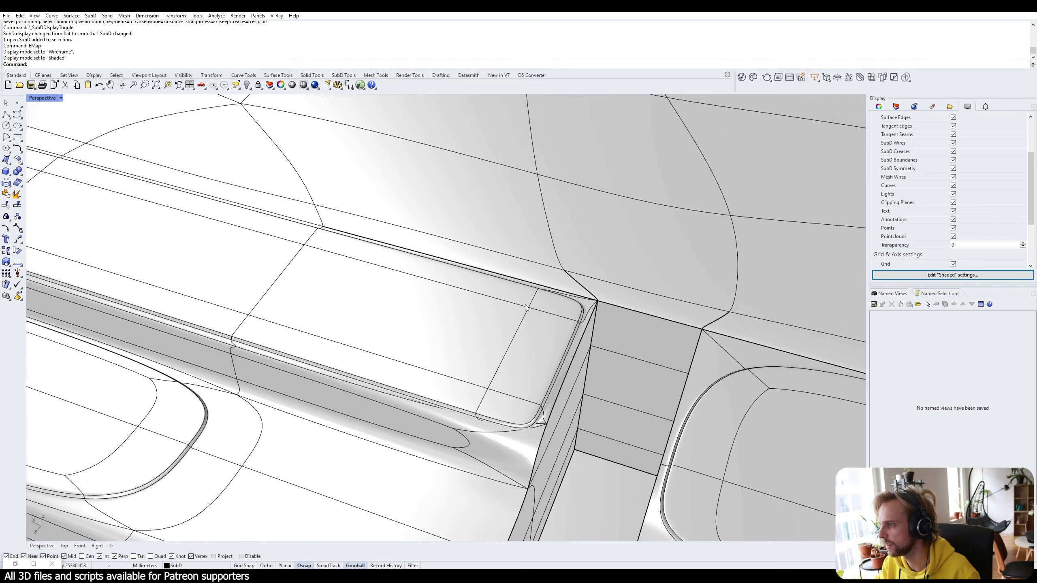
right_click_drag(525, 305, 580, 400)
scroll(598, 408, "down", 6)
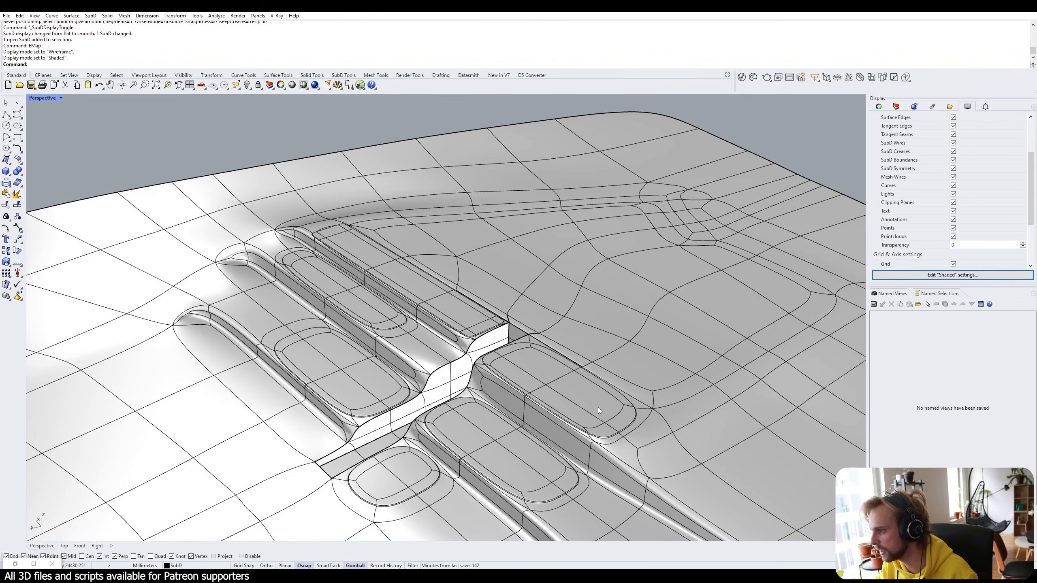
scroll(598, 407, "up", 10)
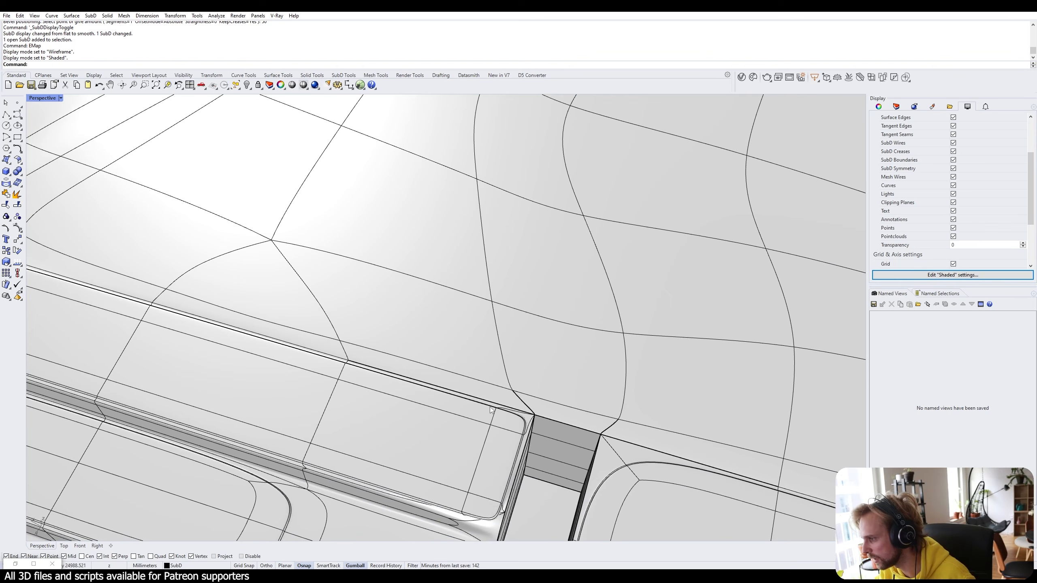
Remove the creases from the four edges beside the wall gap.
left_click(491, 409, "ctrl+shift")
left_click(525, 405, "ctrl+shift")
left_click(614, 425, "ctrl+shift")
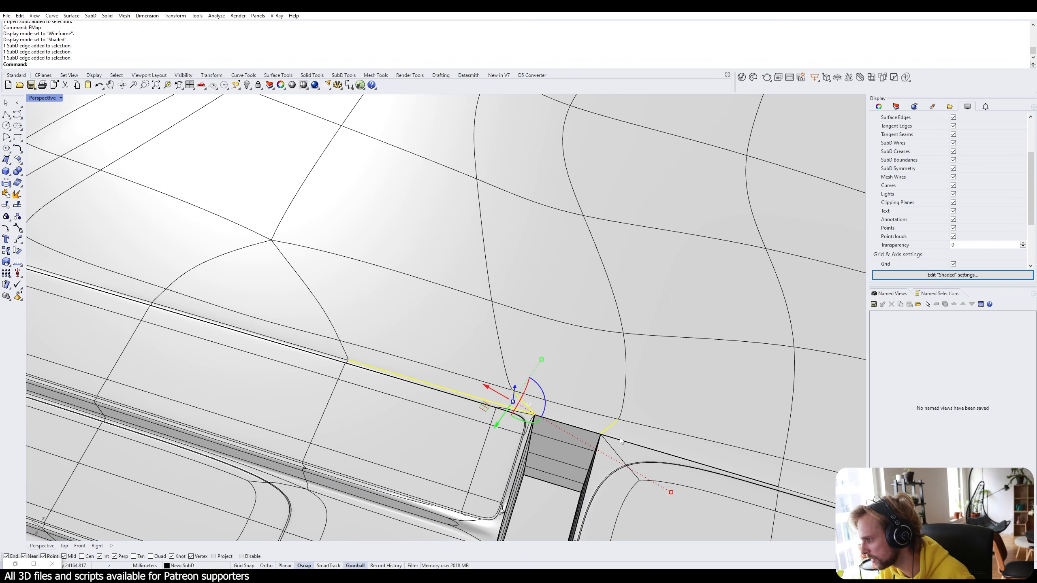
left_click(620, 440, "ctrl+shift")
type("RemoveCrease")
key("Return")
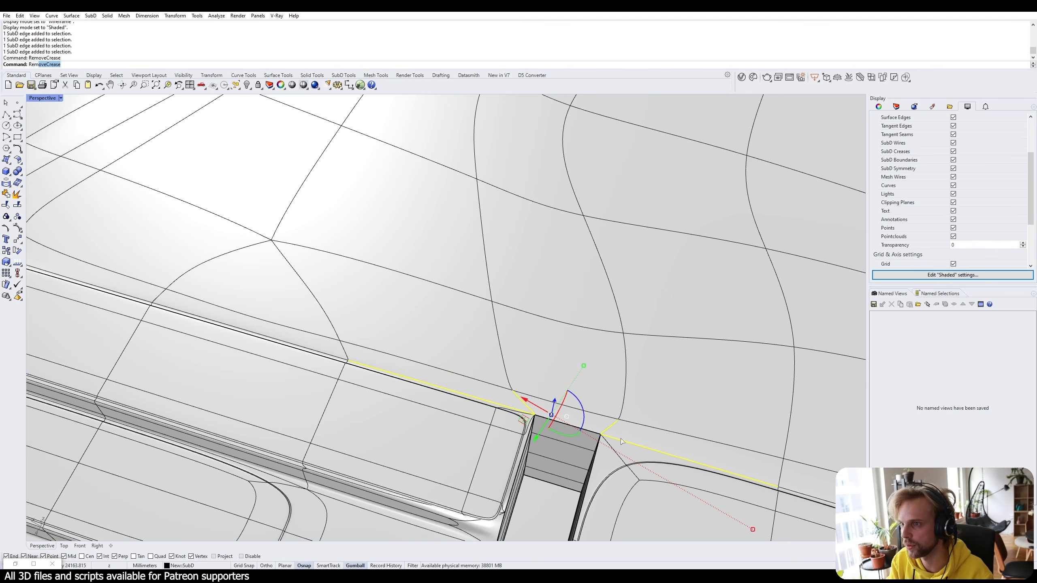
Show the SubD flat and pick edges at the step corner.
scroll(573, 427, "up", 5)
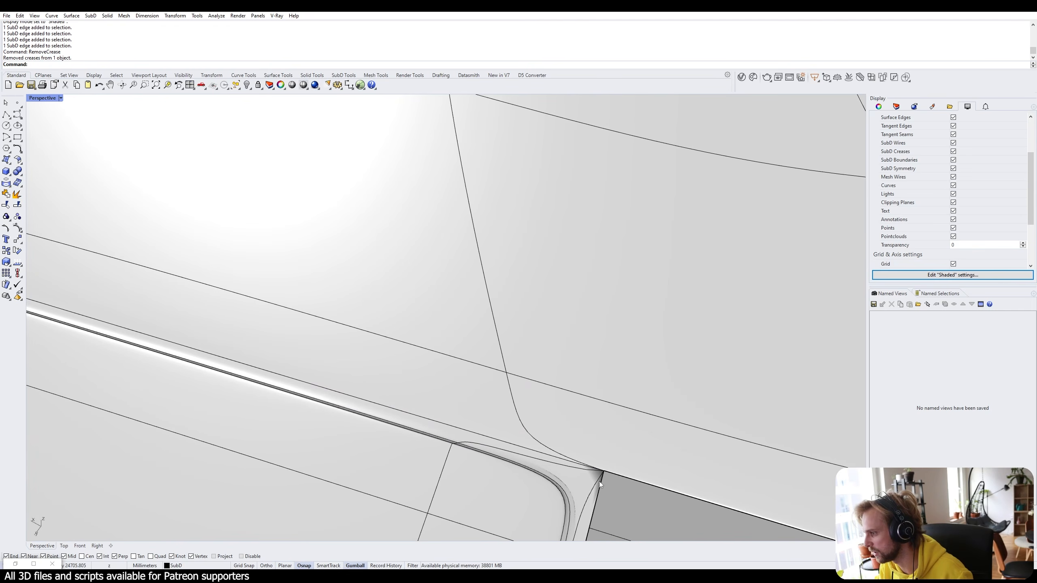
scroll(600, 482, "down", 5)
key("Tab")
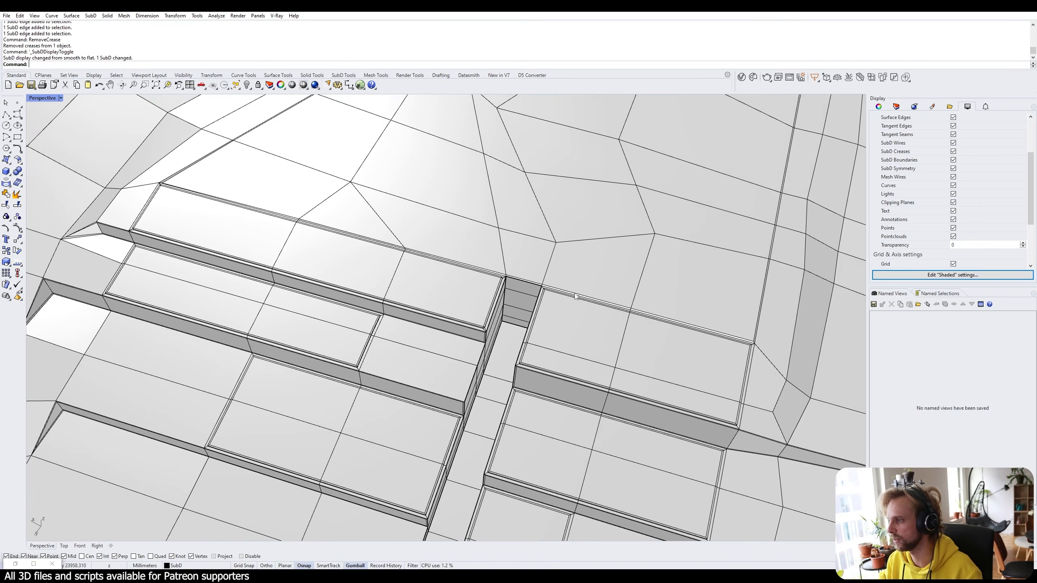
scroll(575, 310, "up", 8)
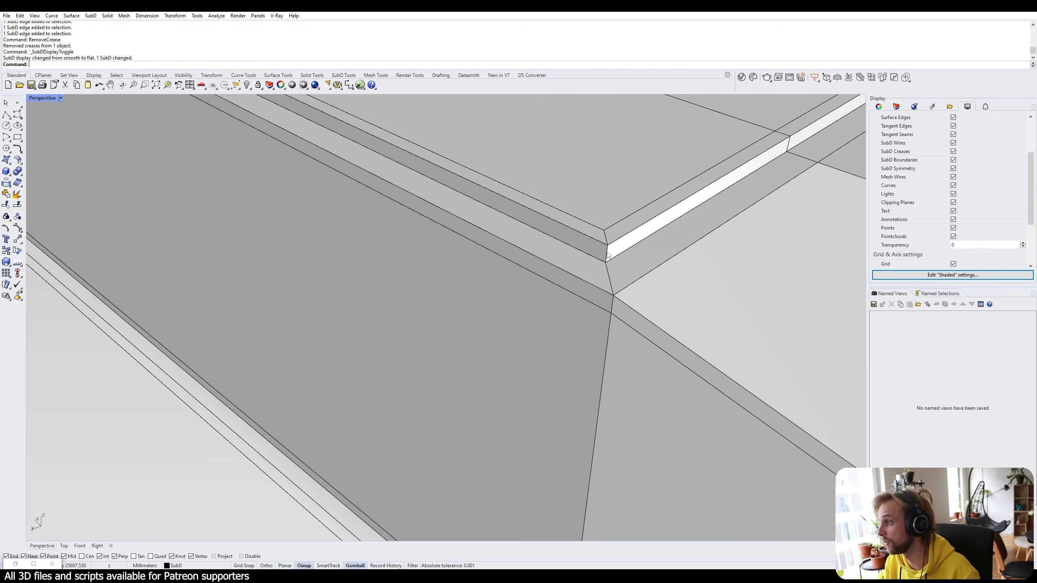
left_click(633, 255, "ctrl+shift")
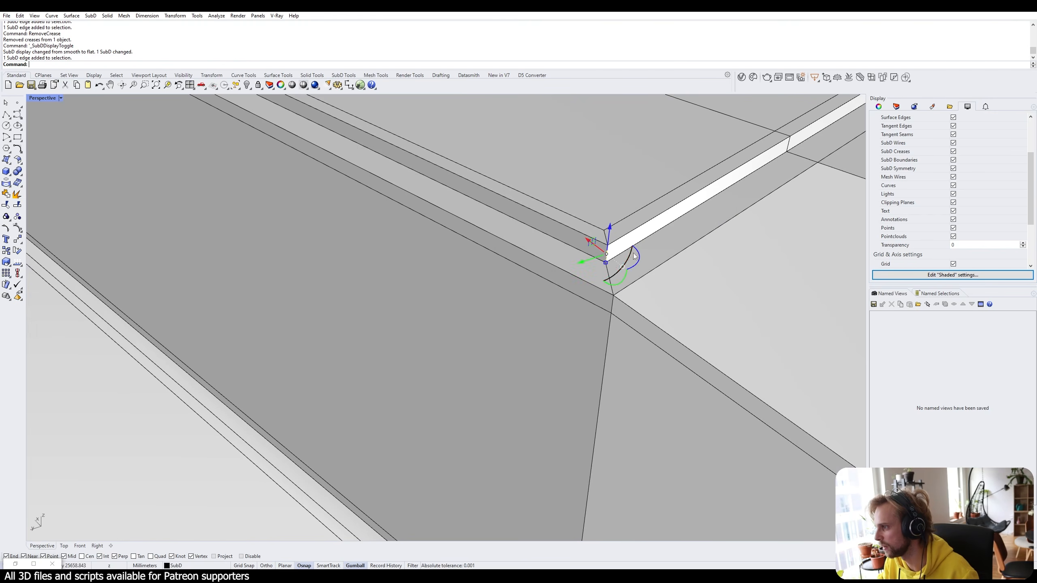
right_click_drag(633, 253, 656, 238)
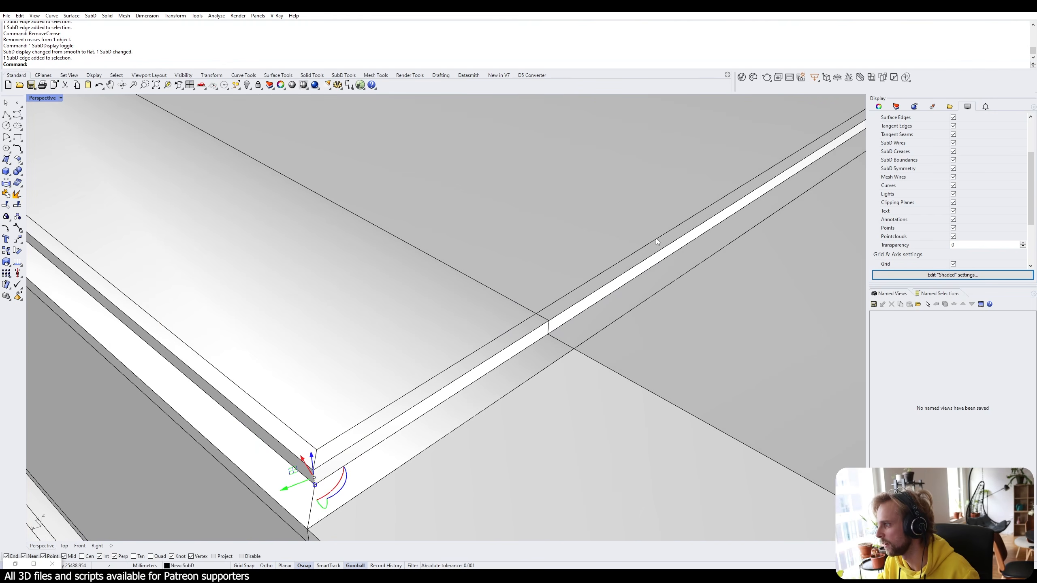
left_click(549, 329, "ctrl+shift")
scroll(559, 324, "down", 5)
scroll(563, 324, "up", 6)
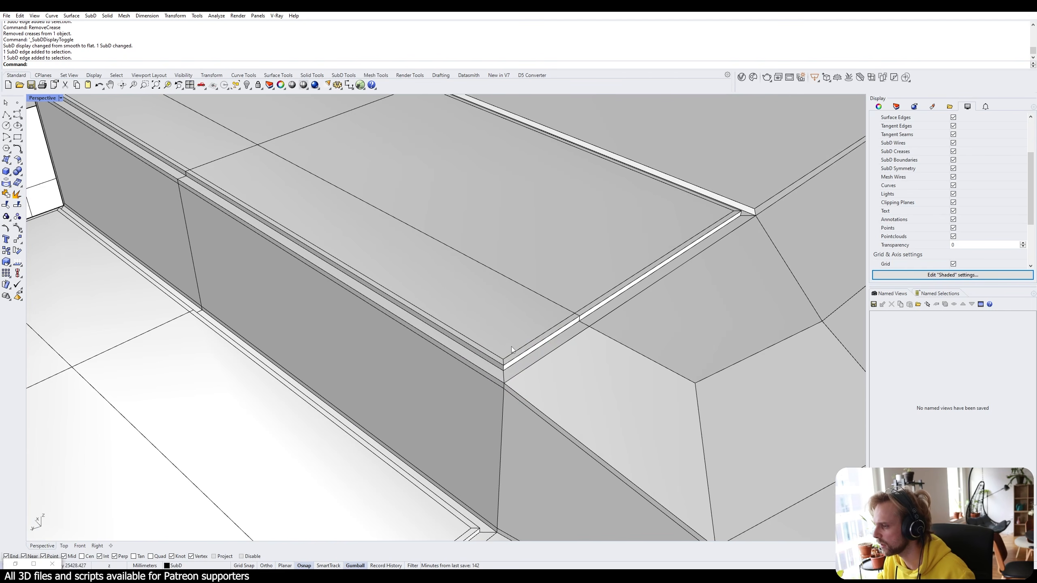
Add more step-corner edges to the selection and zoom to them with ZS.
scroll(506, 368, "up", 3)
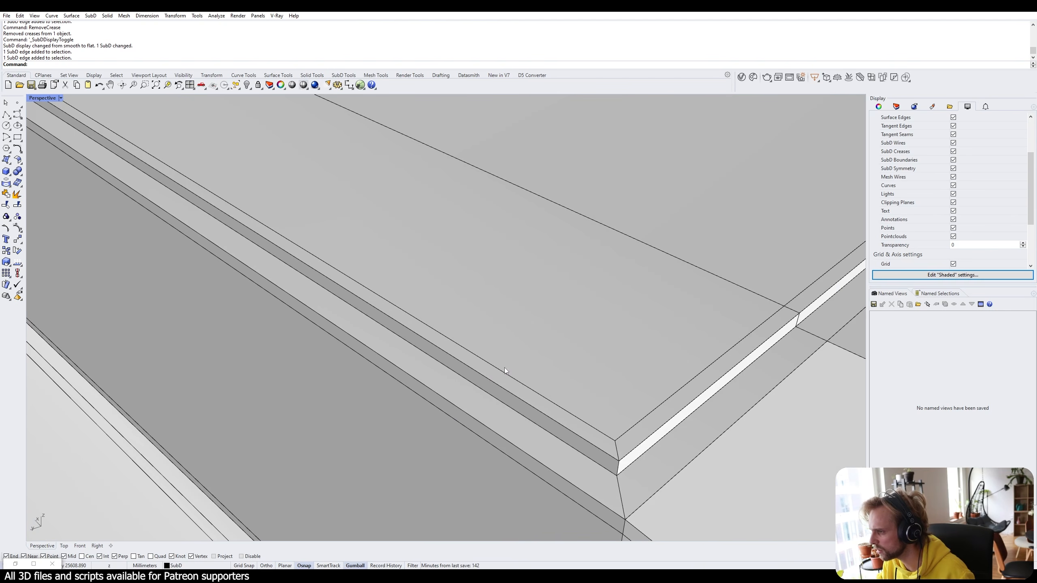
left_click(619, 472, "ctrl+shift")
scroll(706, 377, "down", 5)
scroll(671, 351, "up", 7)
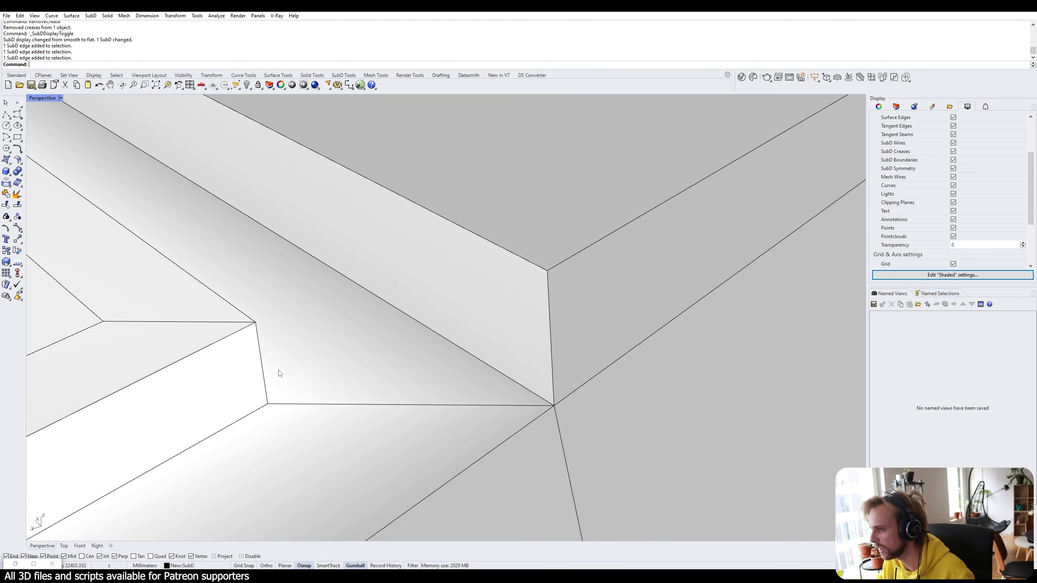
left_click(279, 373, "ctrl+shift")
left_click(300, 368, "ctrl+shift")
left_click(261, 368, "ctrl+shift")
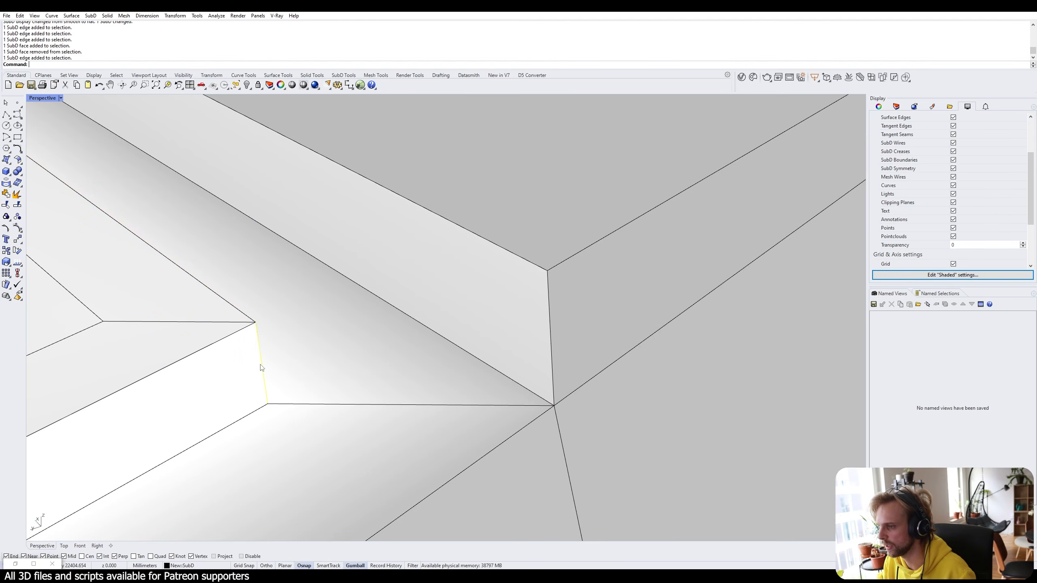
type("ZS")
key("Return")
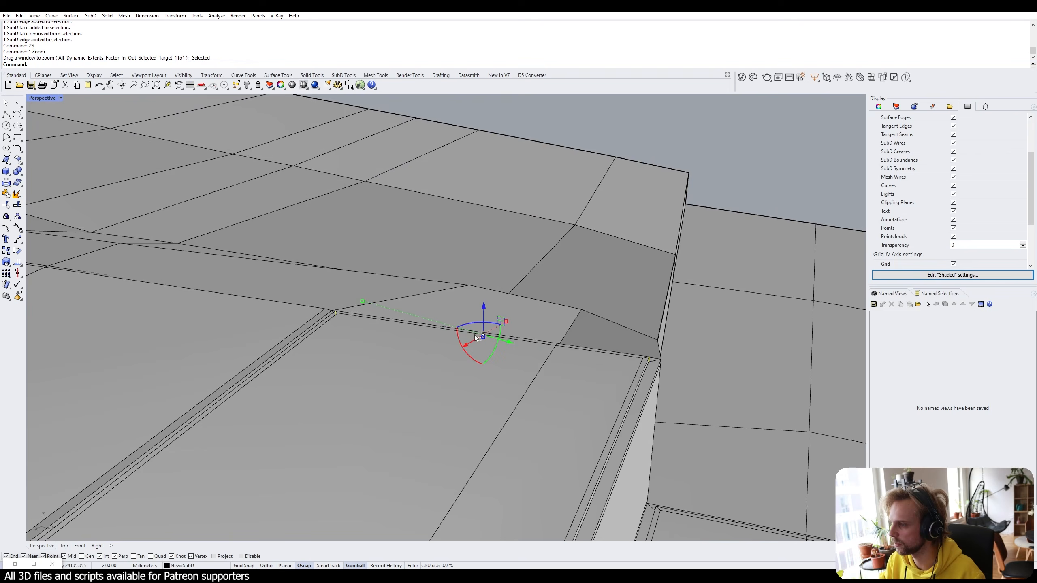
Select the short vertical edge where the terrace coping meets the wall.
right_click_drag(475, 335, 587, 168, "shift")
scroll(241, 252, "up", 10)
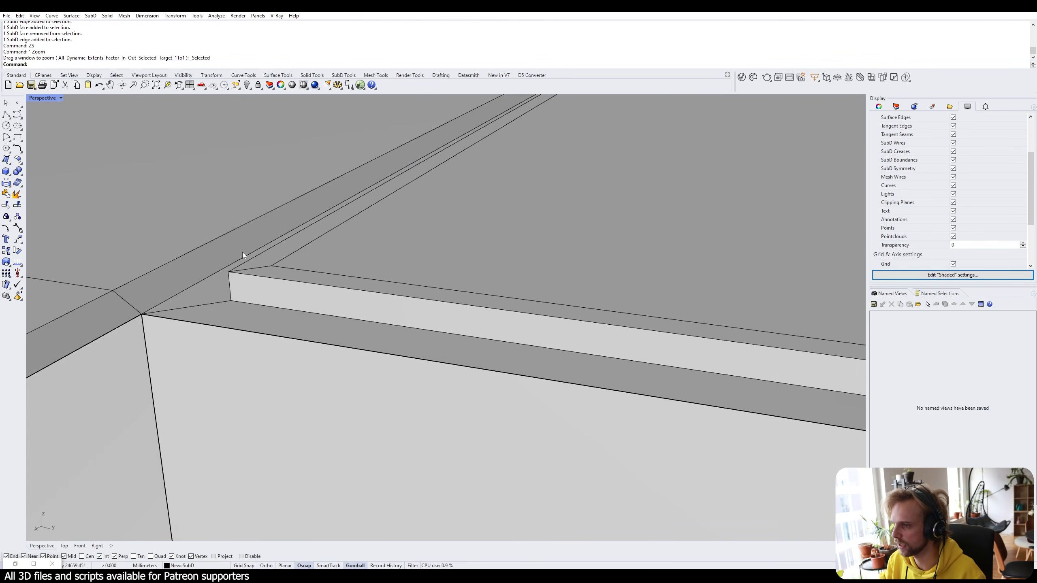
left_click(230, 280, "ctrl+shift")
right_click_drag(354, 265, 573, 325)
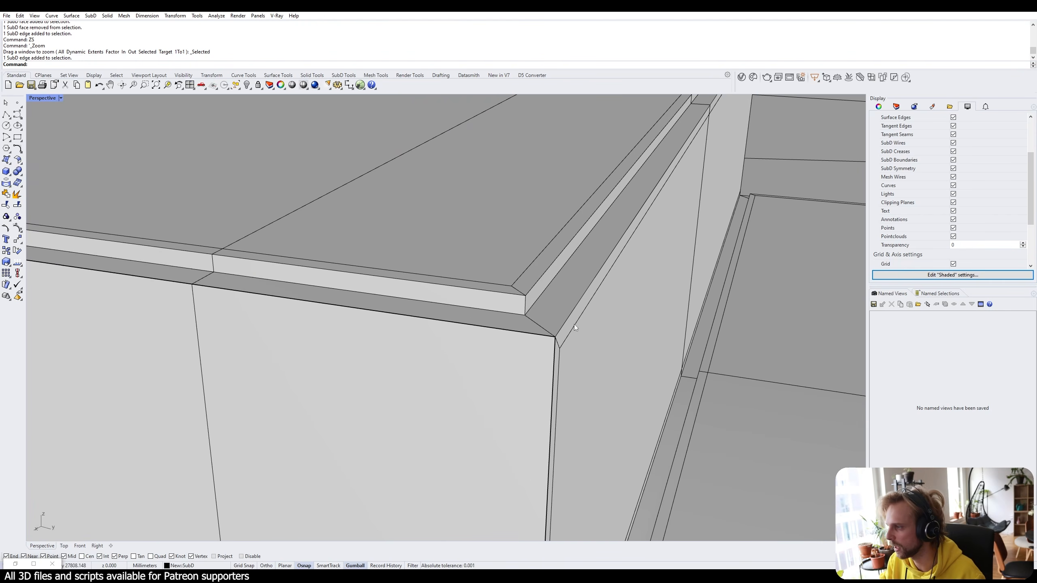
left_click(526, 307, "ctrl+shift")
Bevel the selected corner edge by 50.
type("Bevel")
key("Return")
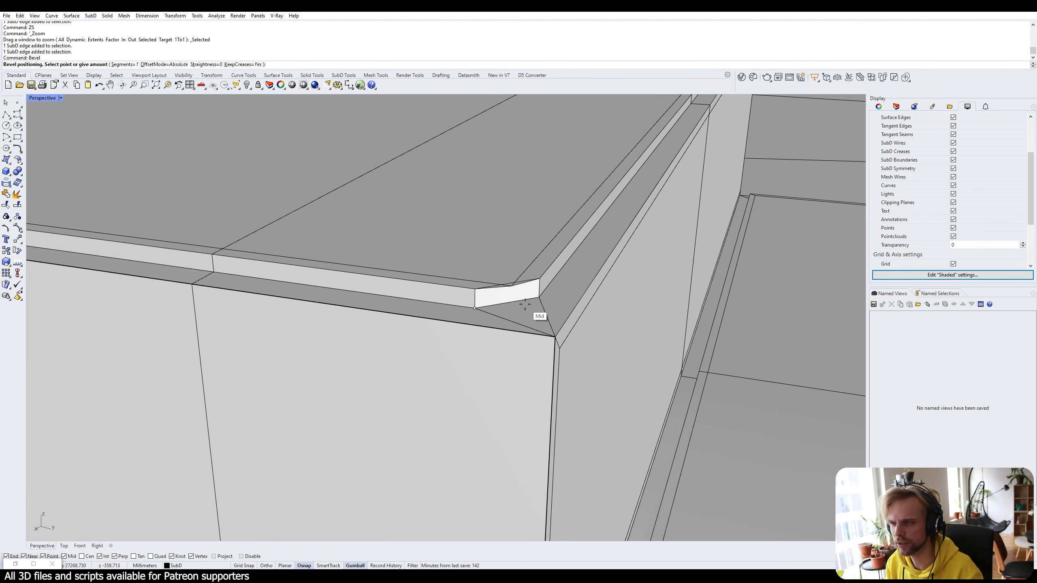
type("50")
key("Return")
Preview the bevelled corner as smooth SubD, then return to flat display.
key("Tab")
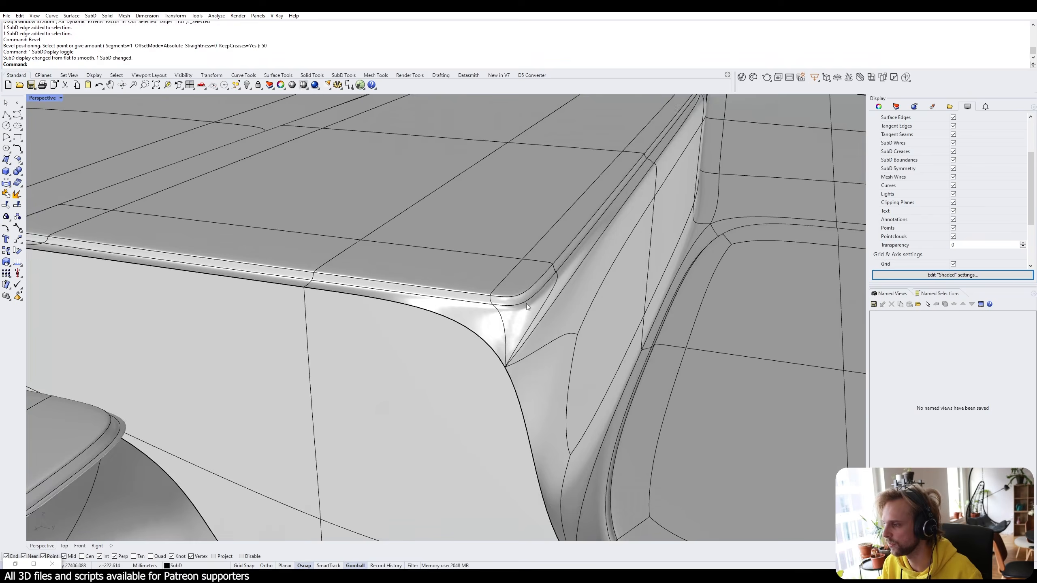
scroll(526, 303, "down", 8)
right_click_drag(526, 303, 431, 333)
scroll(431, 334, "up", 6)
right_click_drag(378, 446, 551, 317, "shift")
key("Tab")
scroll(534, 339, "down", 5)
right_click_drag(574, 402, 580, 359, "shift")
Inset the two middle-bench faces by 100.
left_click(324, 331, "ctrl+shift")
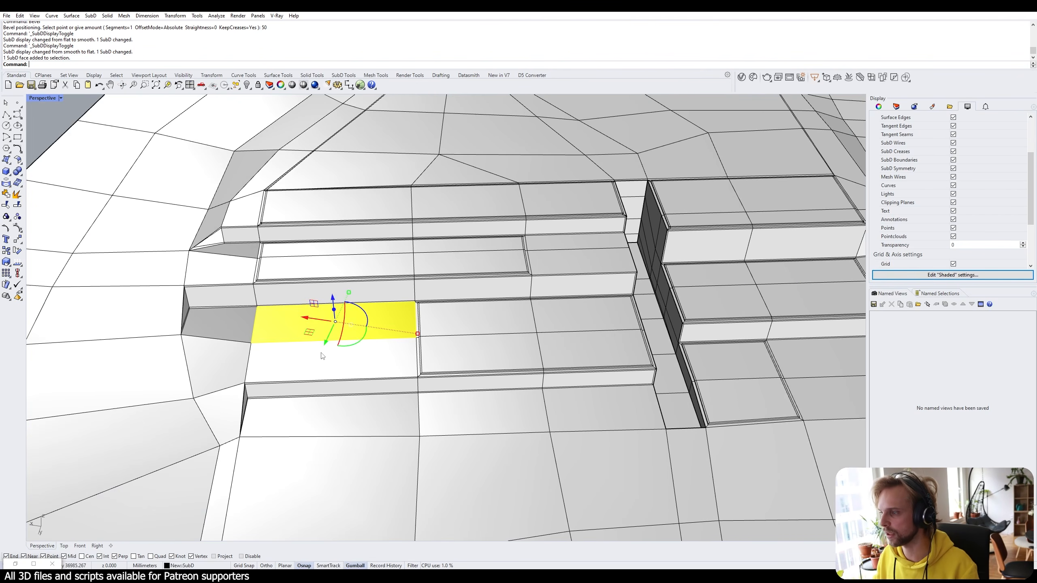
key("Escape")
right_click_drag(592, 257, 572, 266)
scroll(571, 268, "up", 4)
left_click(576, 267, "ctrl+shift")
left_click(589, 301, "ctrl+shift")
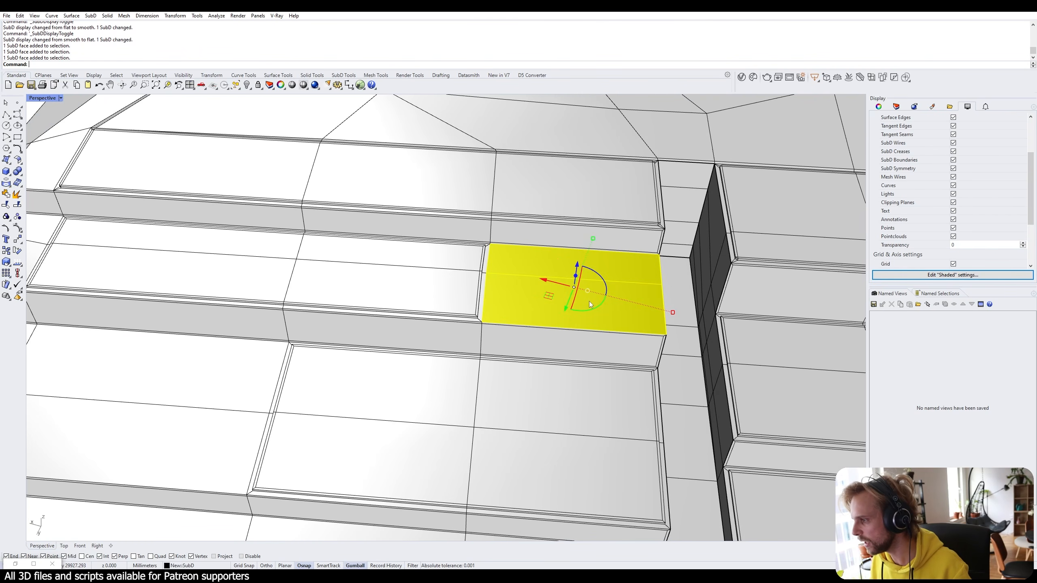
key("Return")
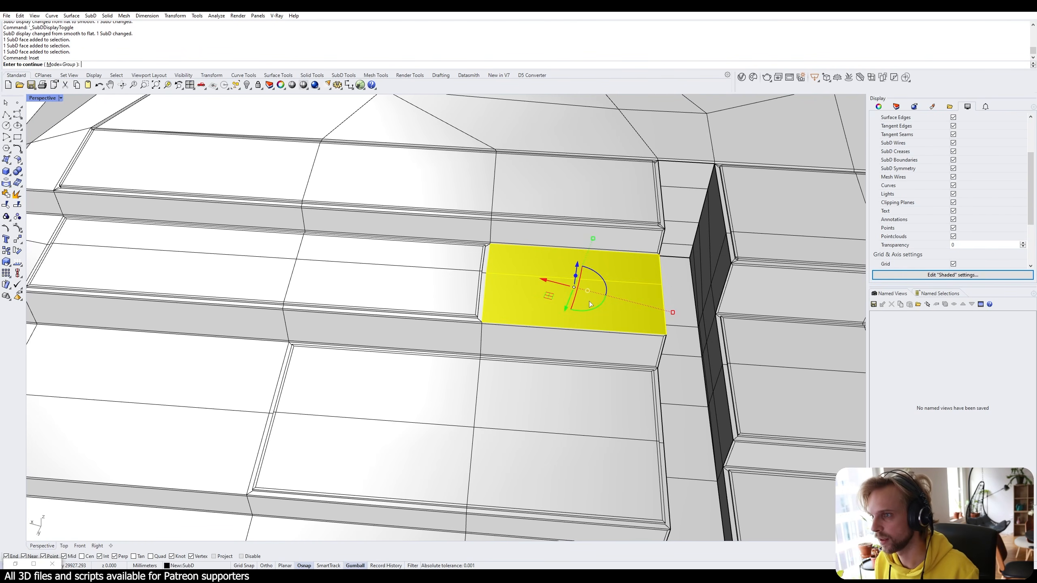
type("100")
key("Return")
key("Return")
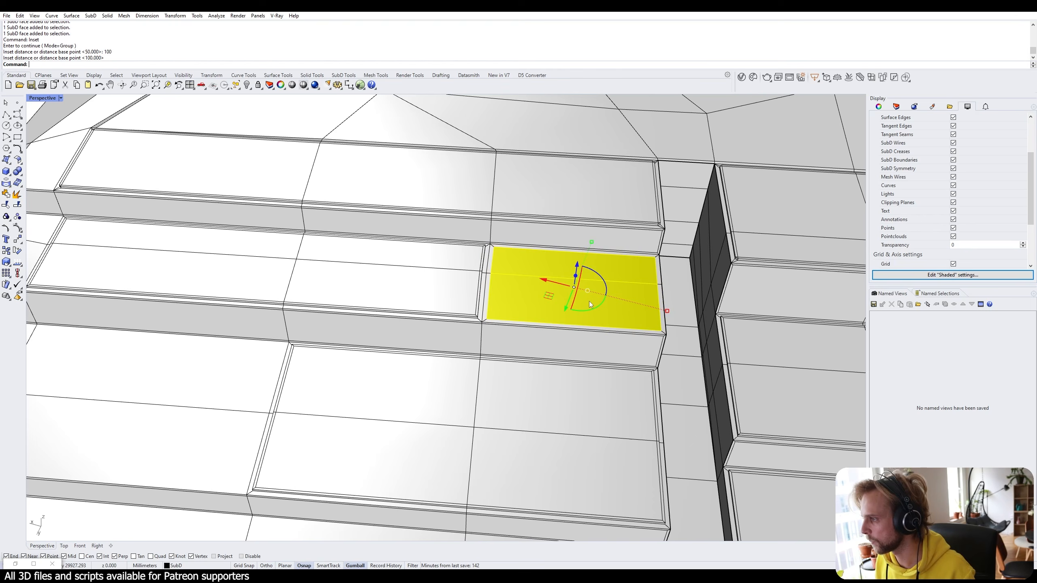
Raise the inset face vertically by 100.
right_click_drag(589, 301, 492, 233)
left_click(488, 222)
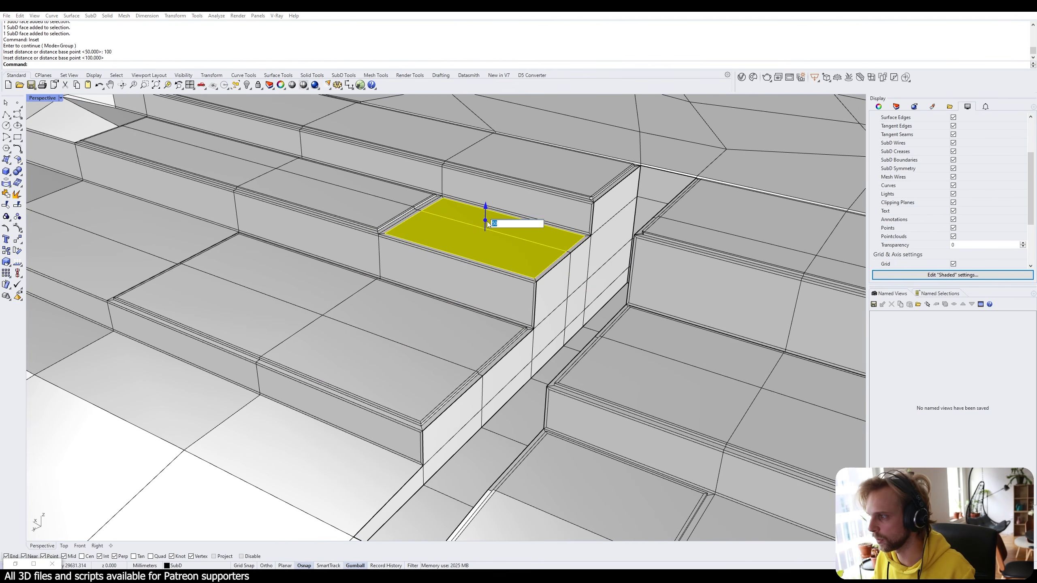
type("100")
key("Return")
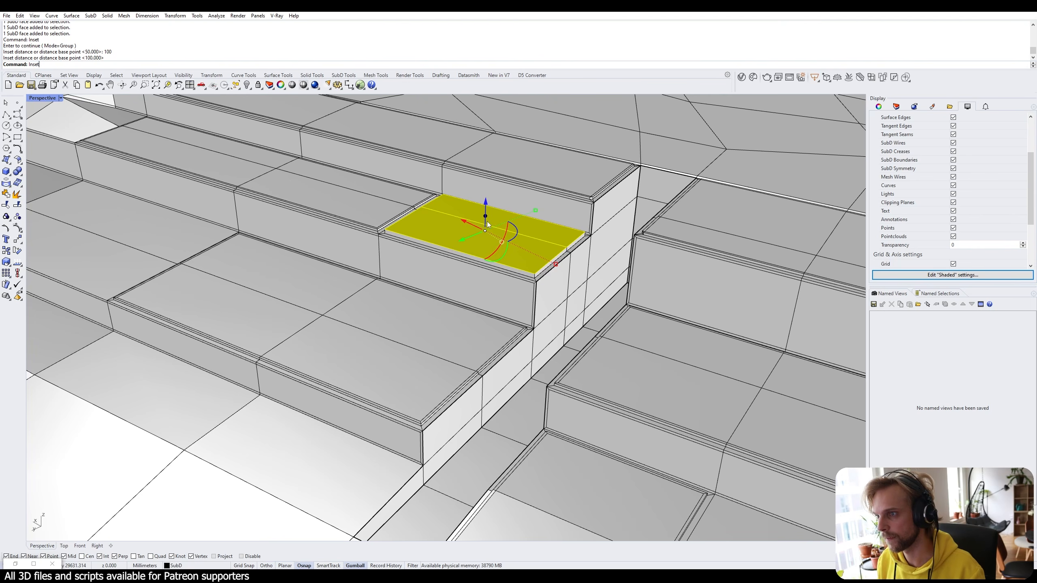
Inset the raised face again by 50 to frame the step.
key("Return")
type("5")
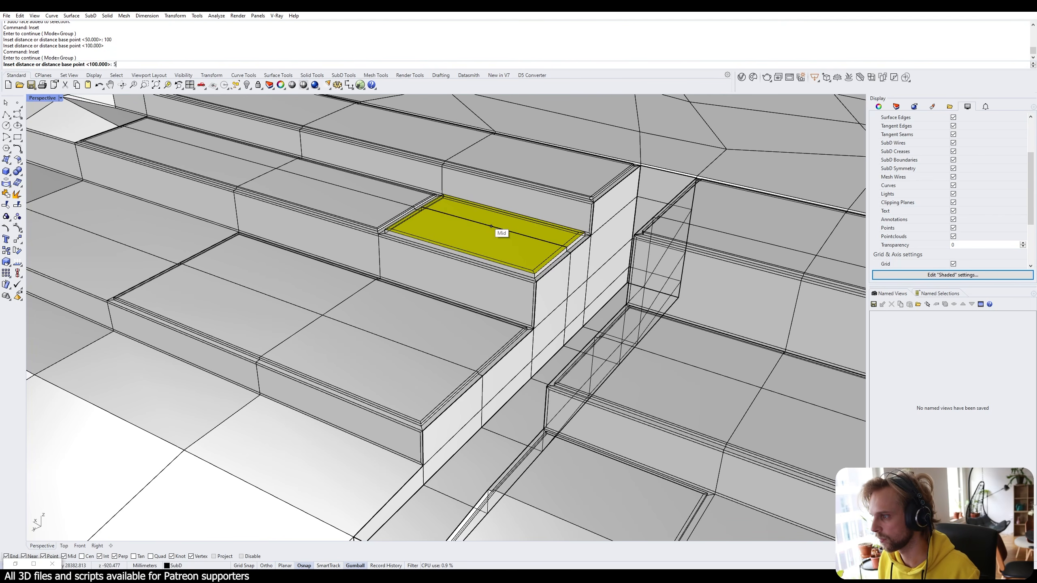
type("0")
key("Return")
key("Return")
key("Escape")
right_click_drag(488, 223, 512, 238)
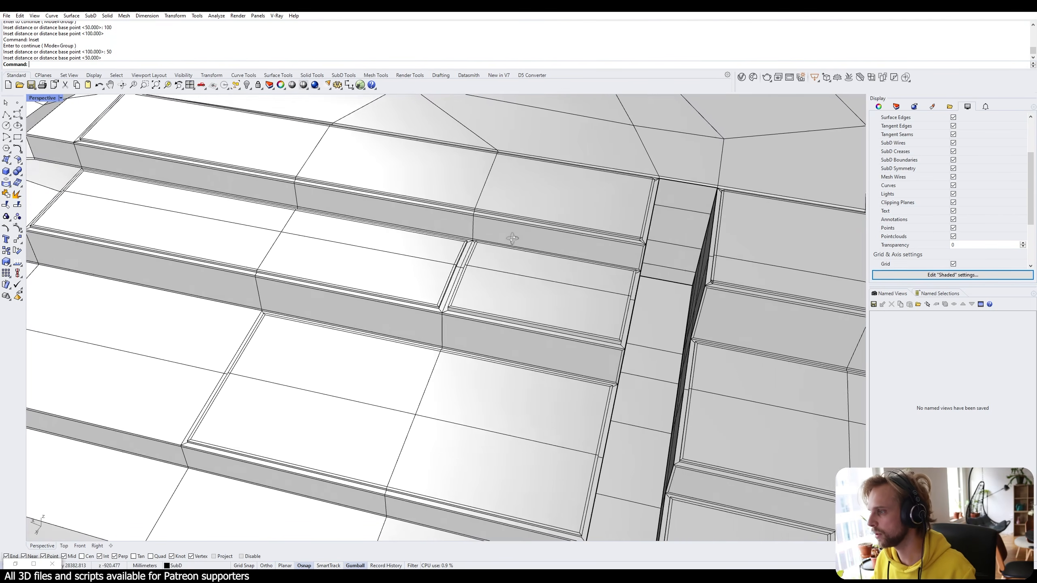
scroll(465, 236, "down", 5)
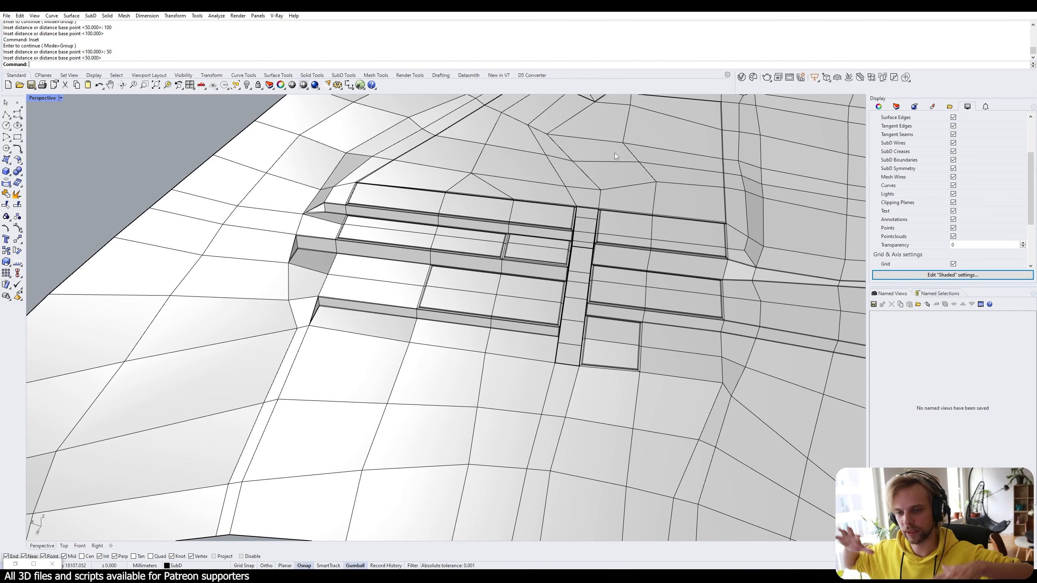
Orbit and zoom around the terrain to review the finished terraces from several angles.
right_click_drag(595, 162, 613, 172)
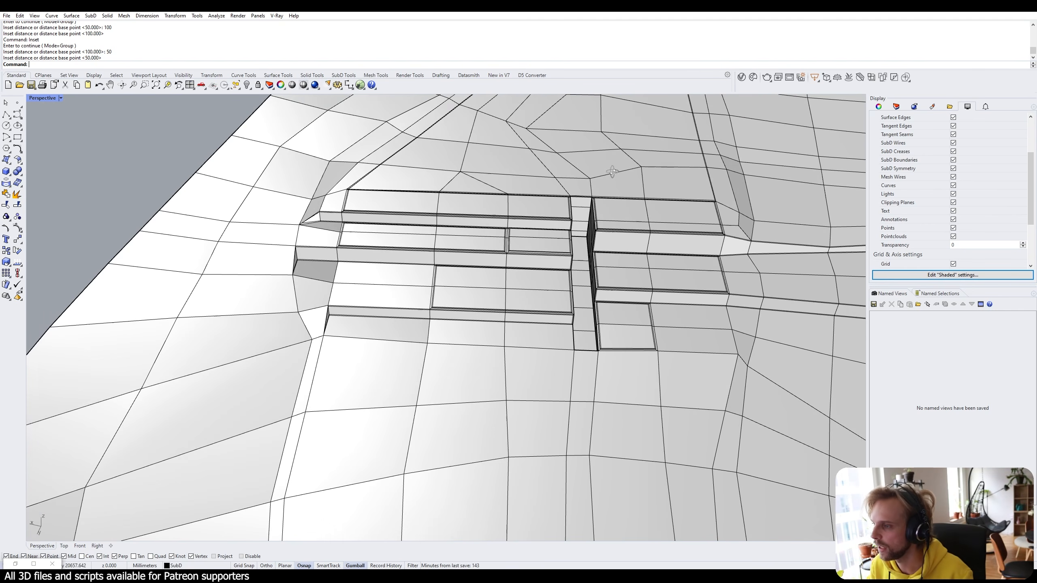
scroll(506, 205, "up", 4)
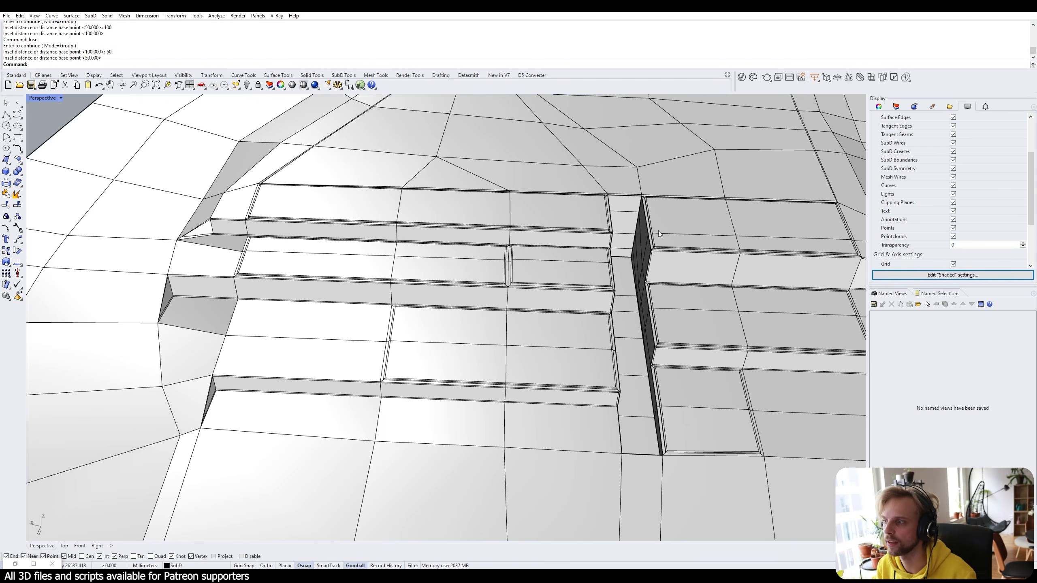
mouse_move(658, 233)
right_mouse_down()
mouse_move(623, 234)
mouse_move(606, 251)
mouse_move(392, 236)
mouse_move(150, 301)
right_mouse_up()
scroll(613, 234, "down", 4)
scroll(391, 236, "down", 4)
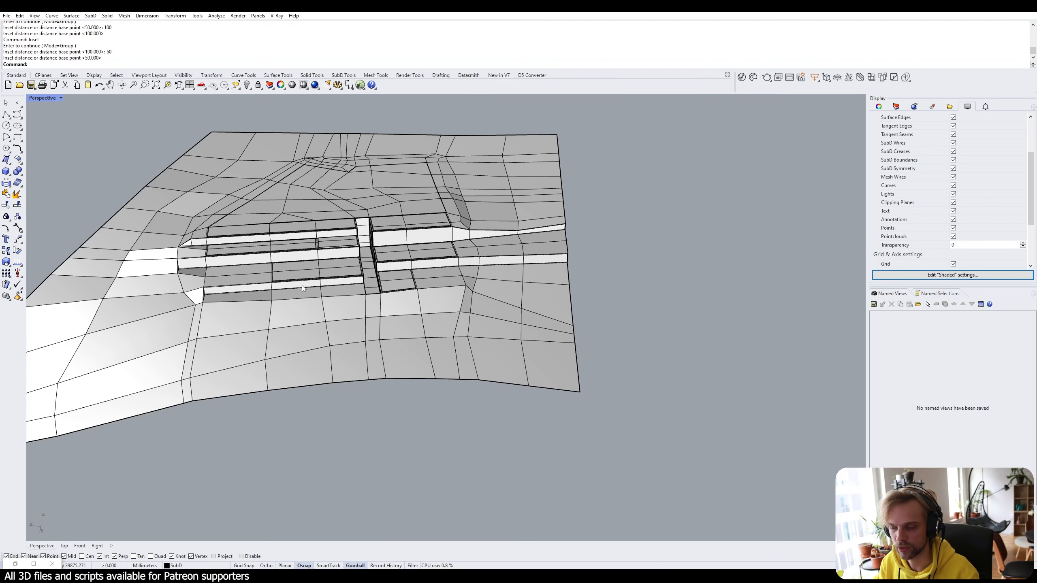
right_click_drag(501, 237, 453, 300)
scroll(307, 267, "up", 2)
scroll(307, 268, "up", 2)
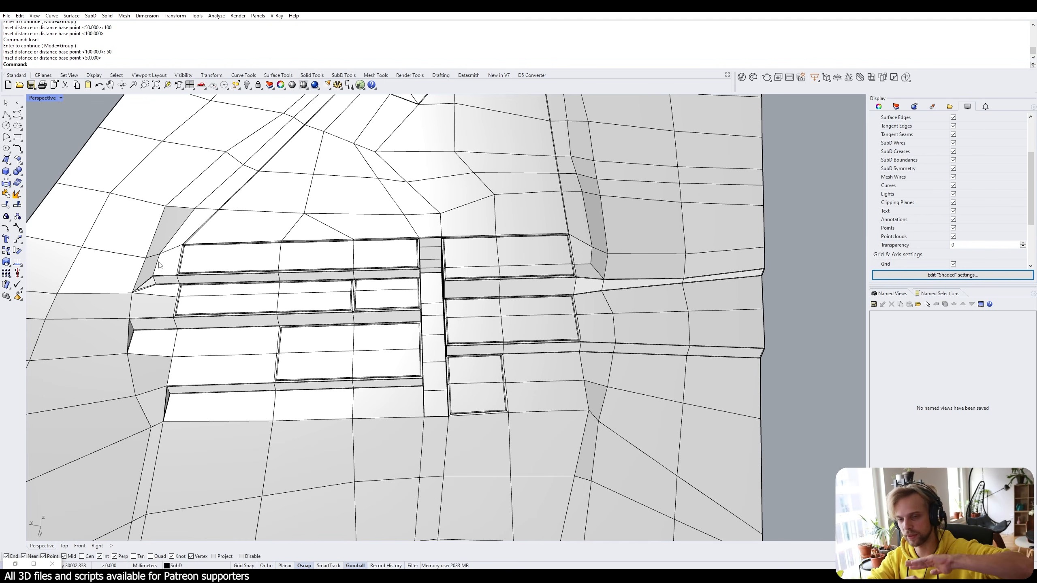
right_click_drag(298, 294, 215, 347)
right_click_drag(148, 340, 482, 296, "shift")
scroll(604, 323, "up", 4)
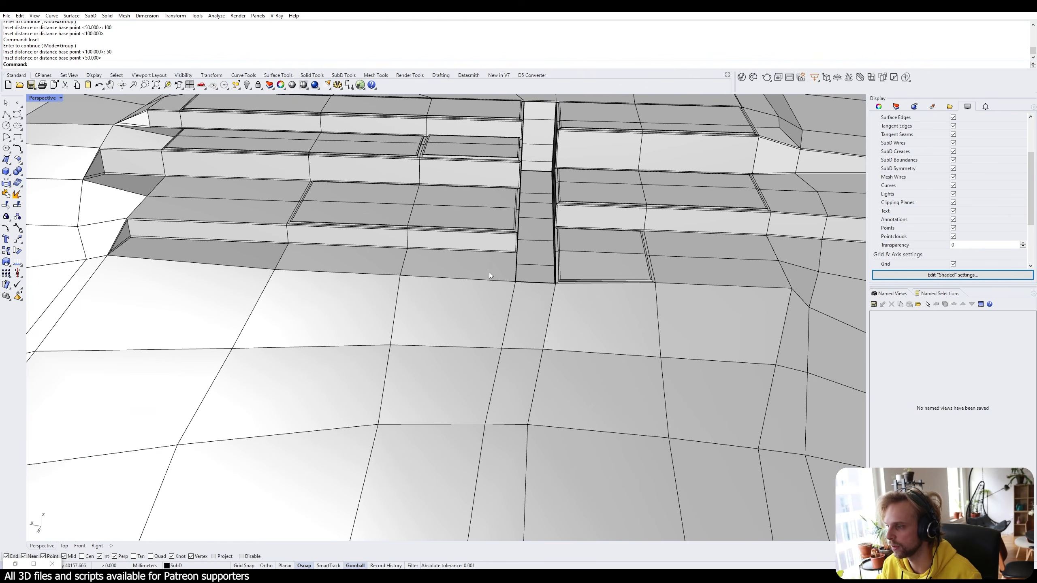
Select the three ground faces running down below the terraces as one strip.
left_click(524, 327, "ctrl+shift")
left_click(512, 392, "ctrl+shift")
left_click(503, 451, "ctrl+shift")
right_click_drag(502, 451, 441, 197)
right_click_drag(456, 343, 394, 345)
right_click_drag(394, 345, 420, 352, "shift")
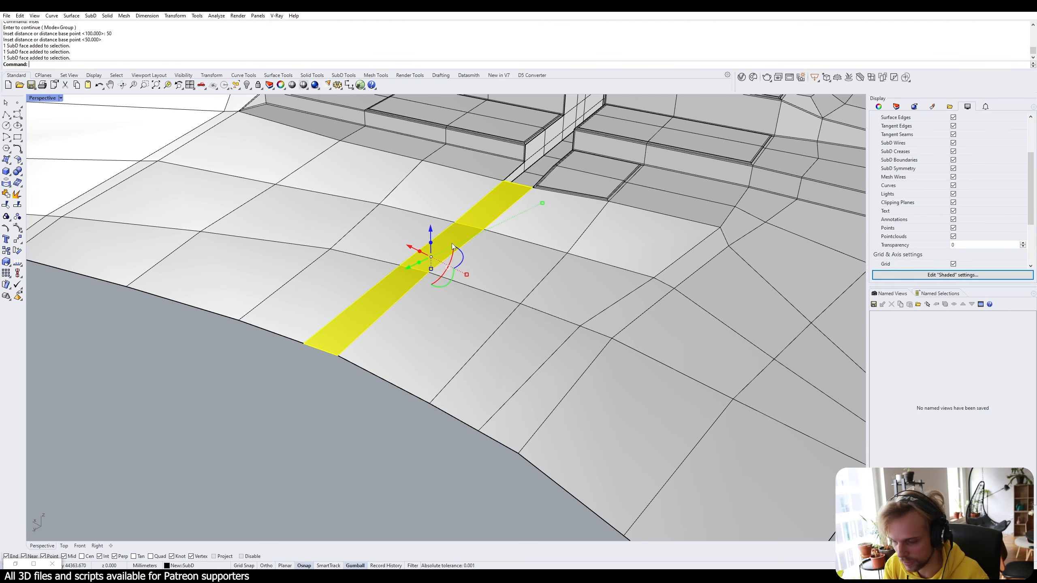
Start an Inset on the strip, switch its Mode to Single, then cancel it.
key("Return")
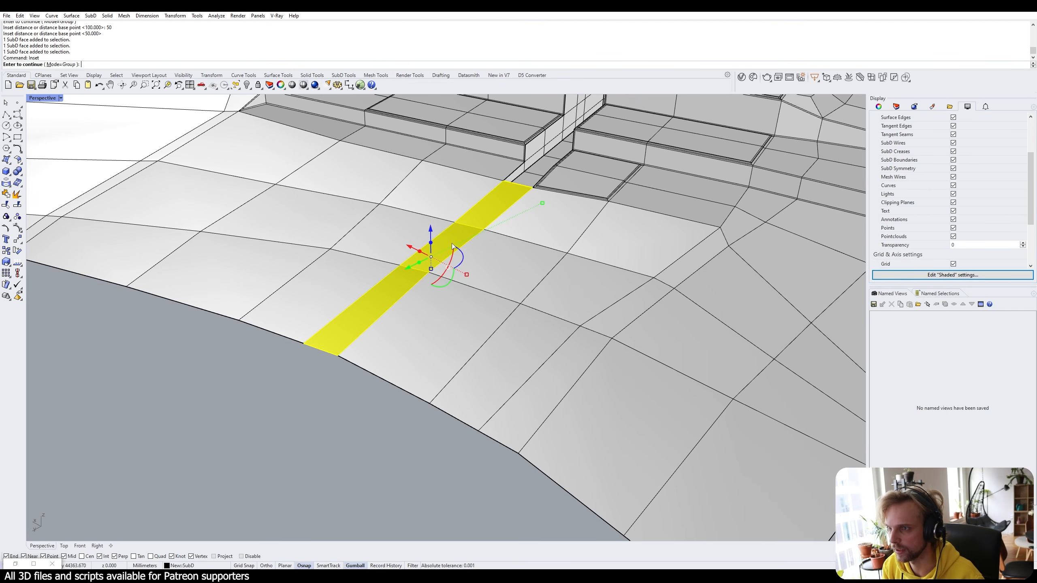
key("Return")
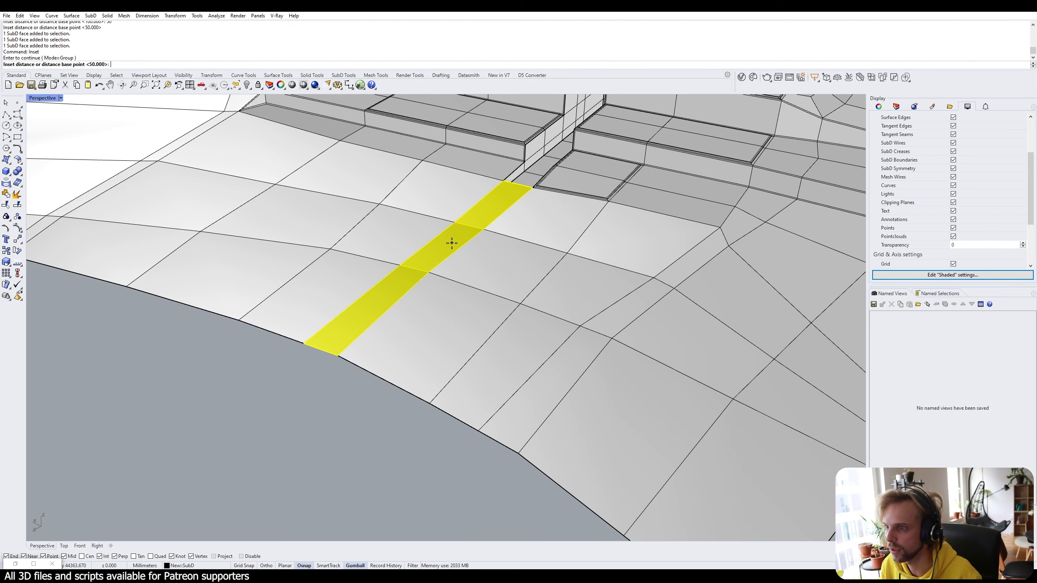
key("Escape")
key("Return")
left_click(61, 64)
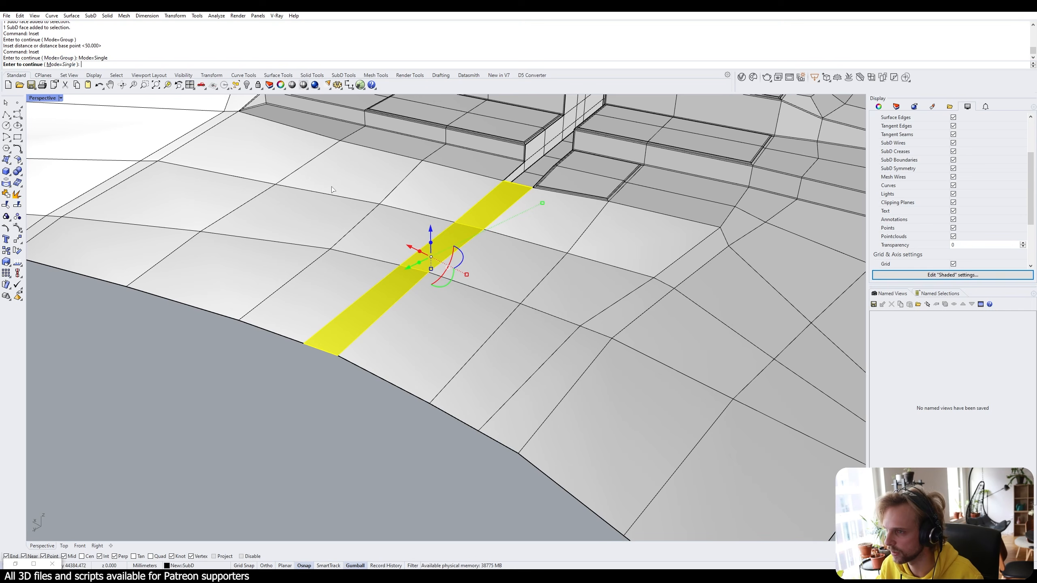
key("Return")
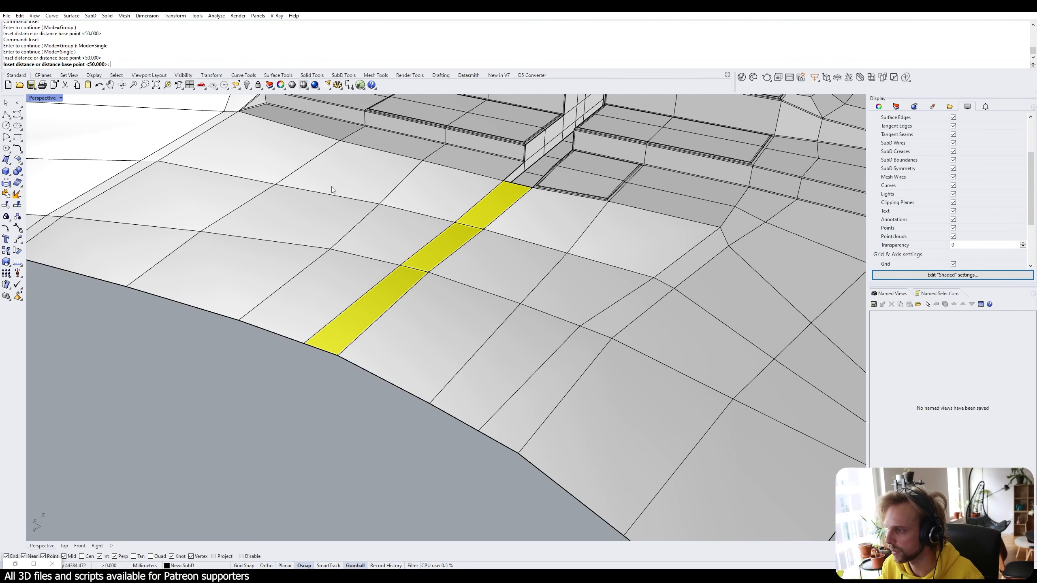
key("Escape")
Raise the strip faces by 5 with the gumball Z arrow.
right_click_drag(369, 200, 282, 325)
scroll(372, 289, "up", 5)
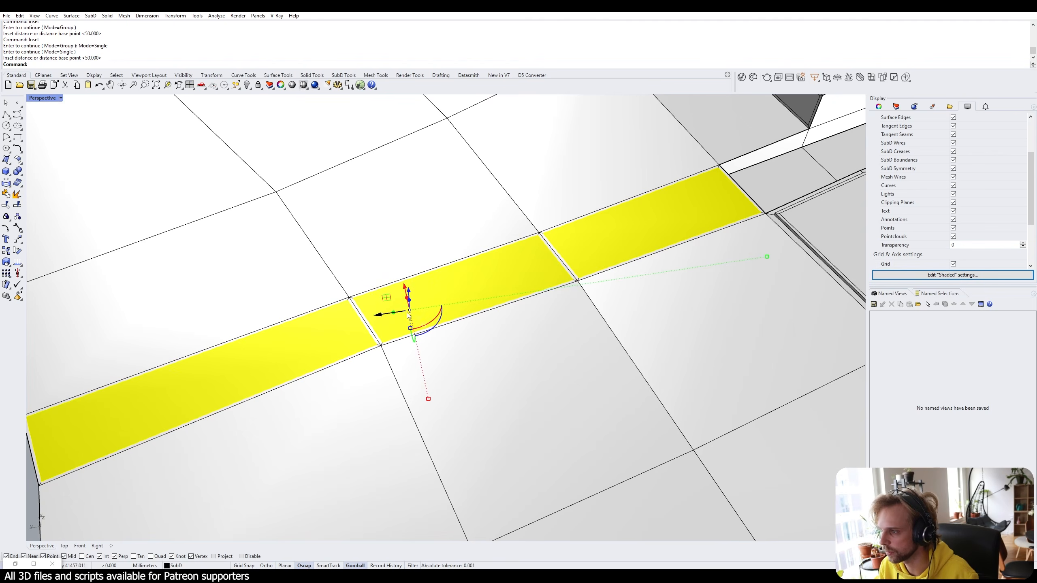
right_click_drag(414, 313, 451, 283)
left_click(474, 221)
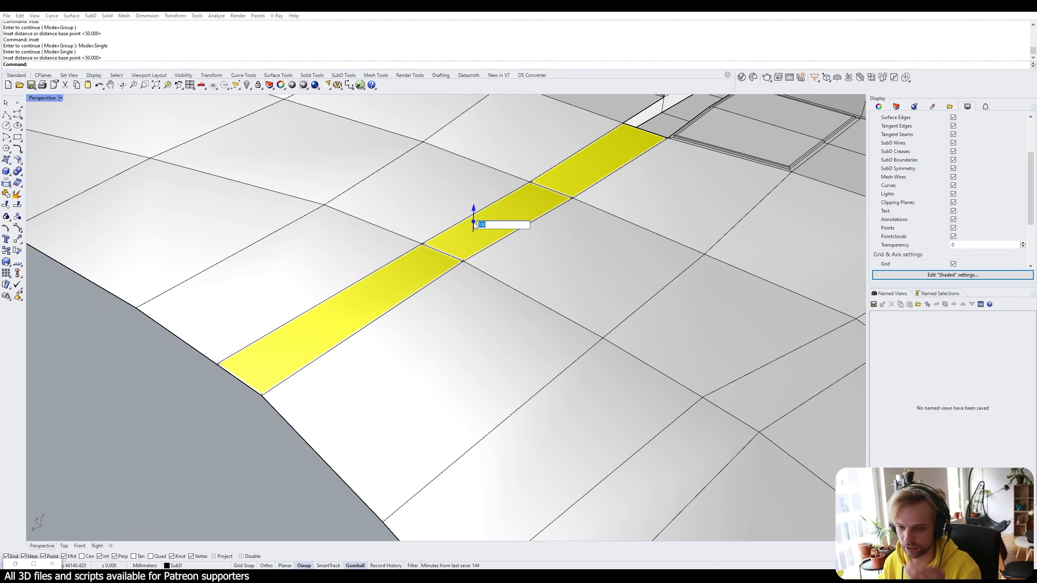
type("5")
key("Return")
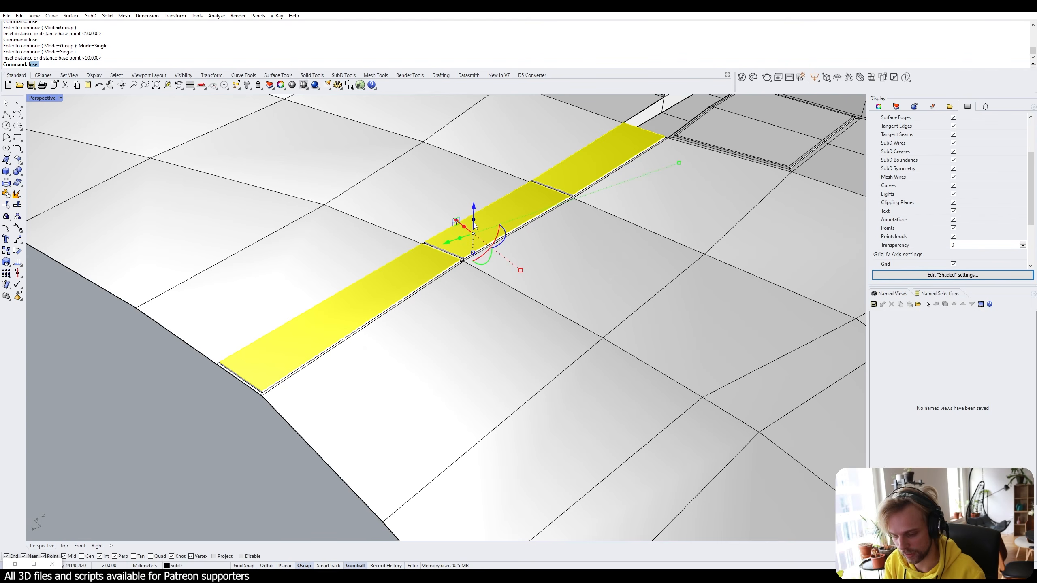
Inset each strip face separately by 50 and check the smoothed SubD result.
type("Inset")
key("Return")
key("Return")
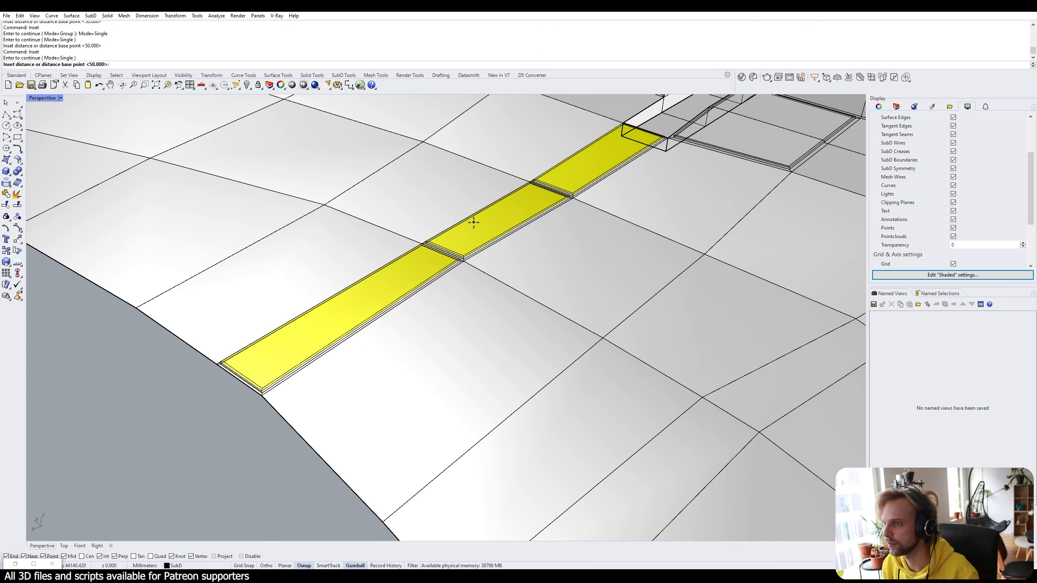
key("Return")
left_click(87, 370)
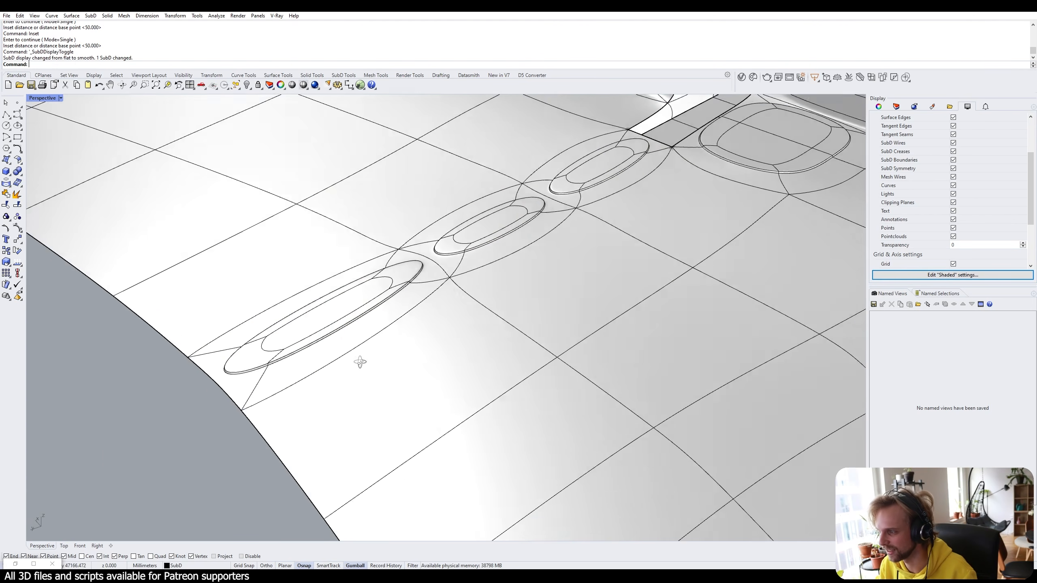
key("Tab")
scroll(303, 385, "up", 4)
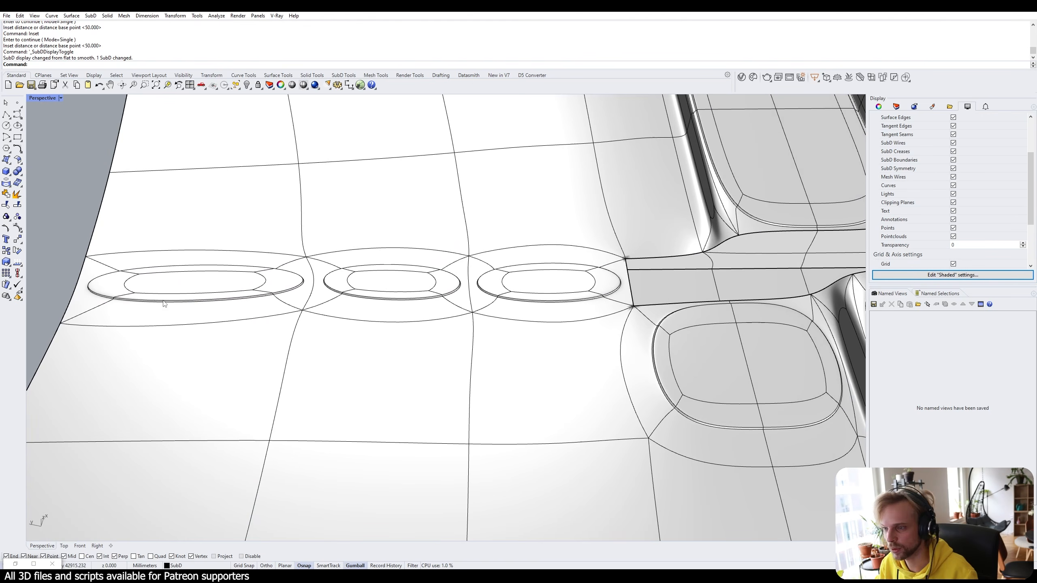
key("Tab")
scroll(421, 318, "up", 5)
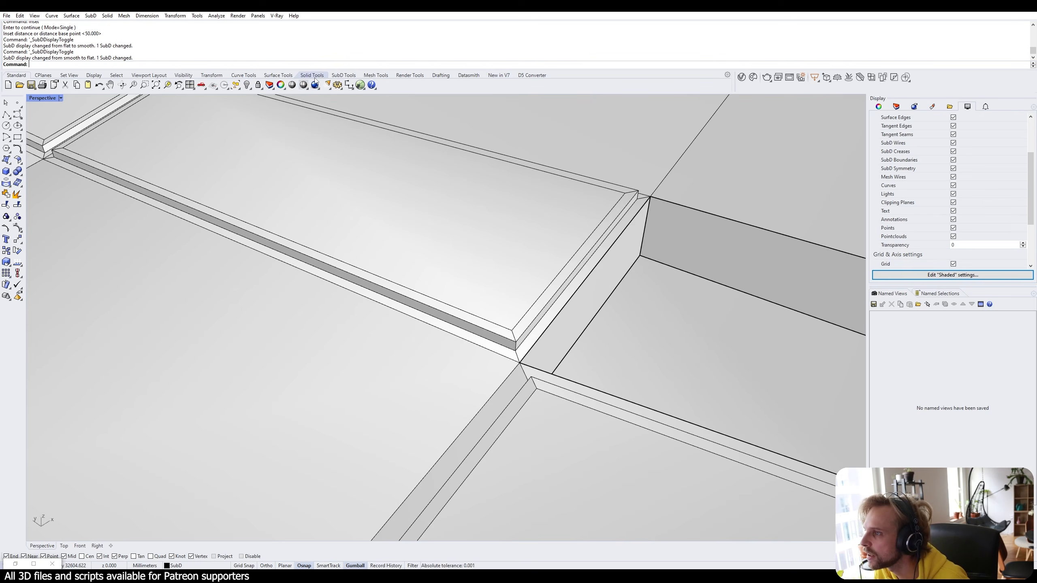
Pick three edge rings at the path strip's junctions with Select Edge Ring.
left_click(344, 75)
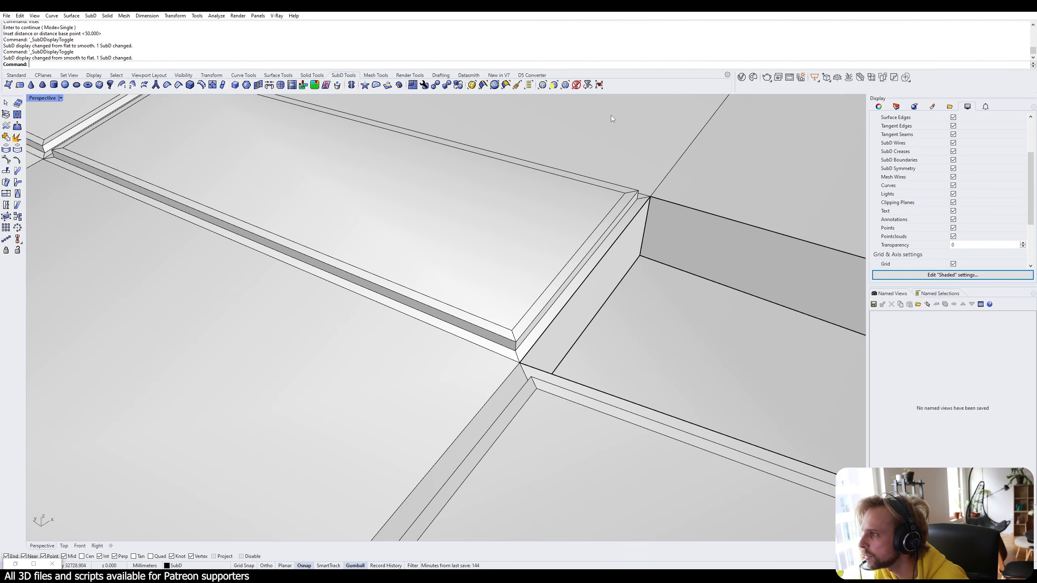
left_click(495, 85)
left_click(515, 349)
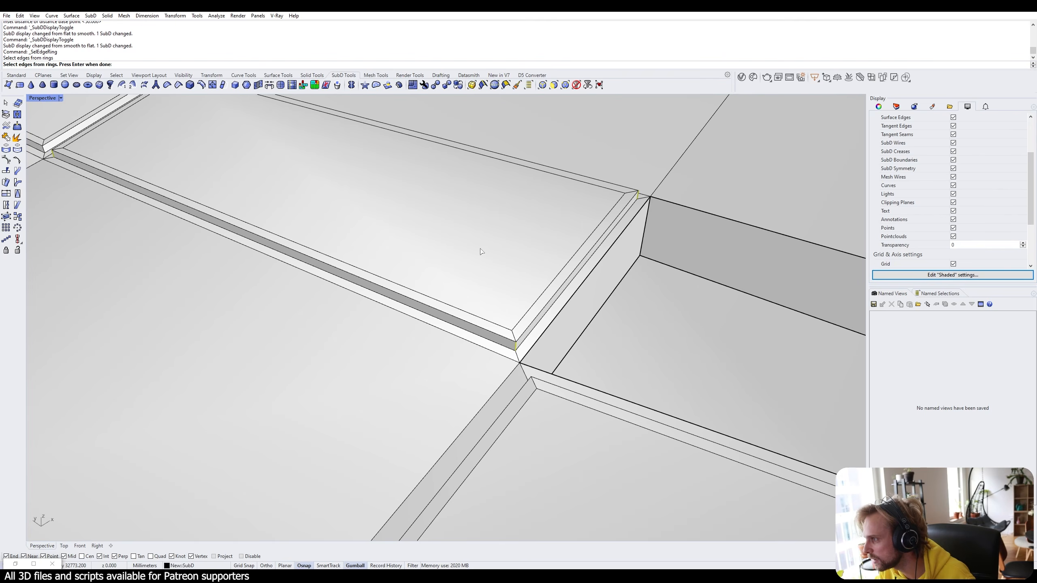
scroll(480, 251, "down", 3)
scroll(401, 341, "up", 3)
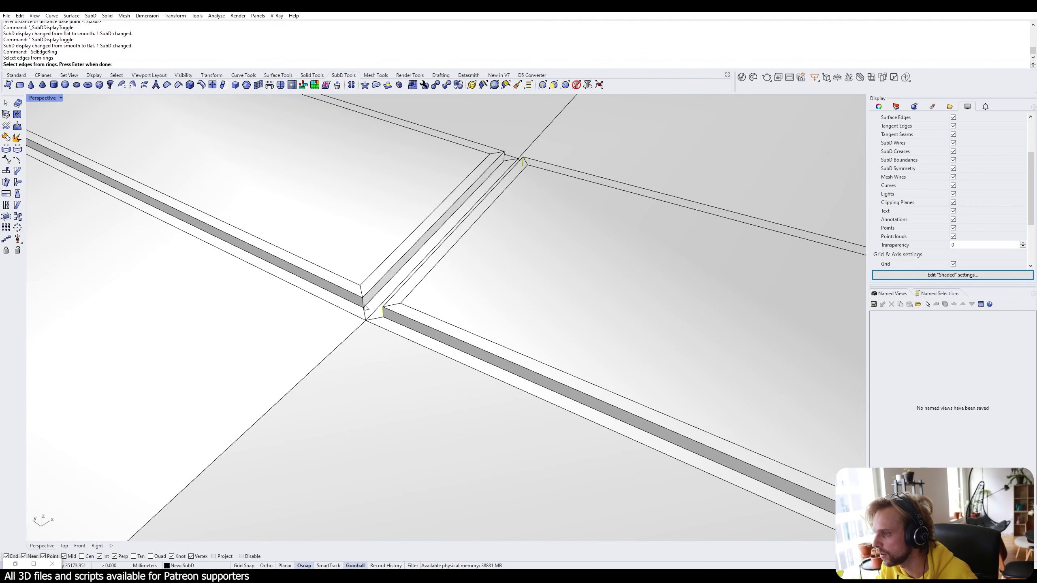
left_click(364, 306)
scroll(367, 302, "down", 3)
scroll(319, 171, "up", 4)
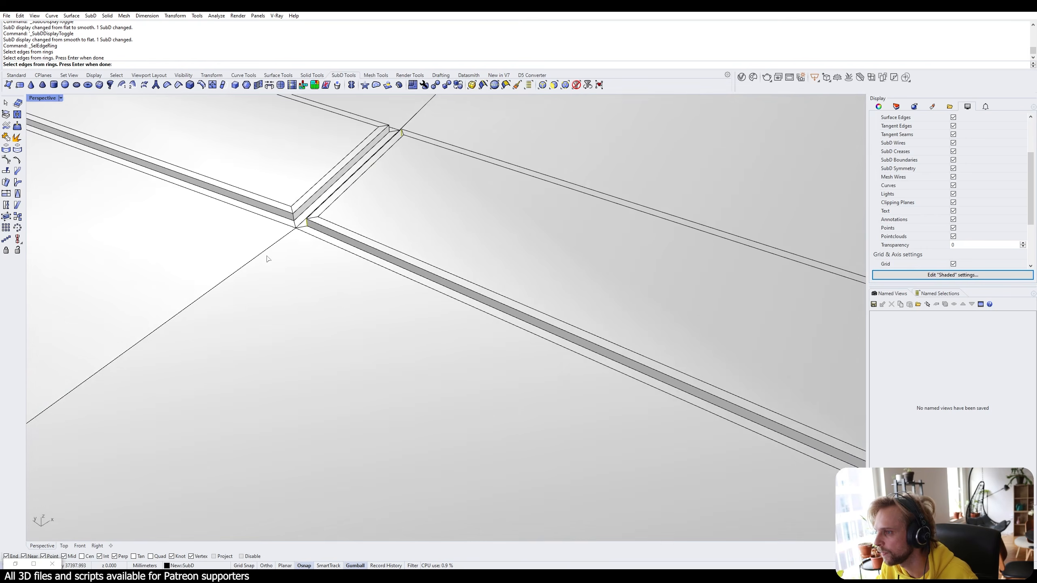
left_click(319, 171)
scroll(322, 174, "down", 3)
scroll(431, 307, "up", 3)
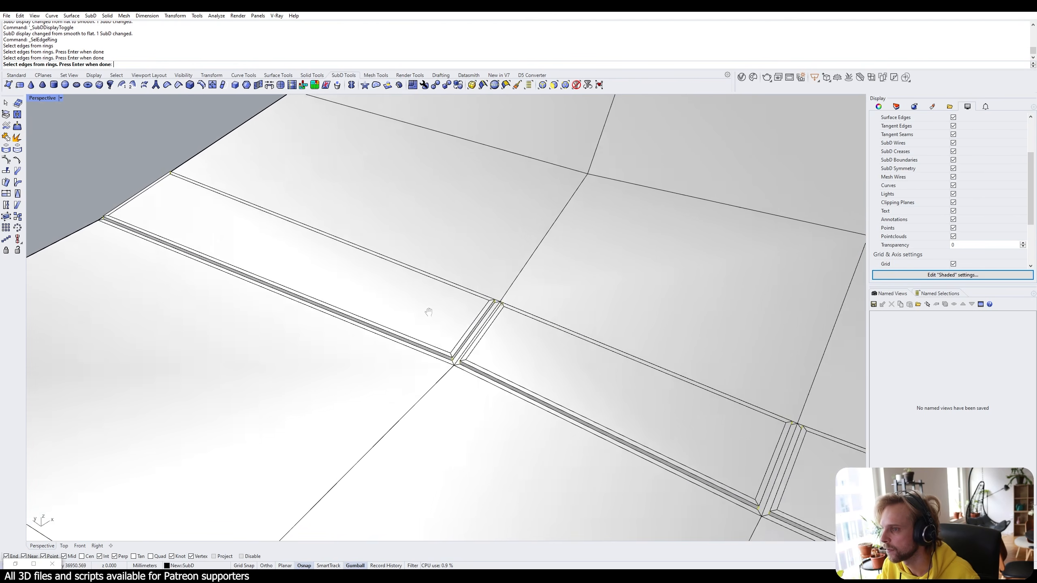
right_click_drag(616, 370, 457, 291, "shift")
Bevel the rings at 50, check the smooth view, then undo the change.
type("BEV")
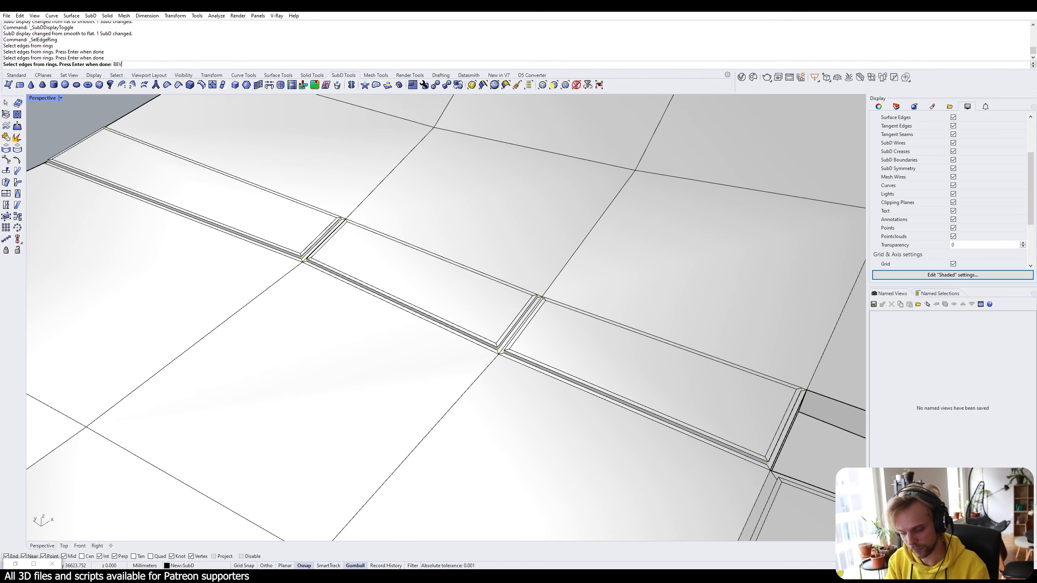
type("EL")
key("Return")
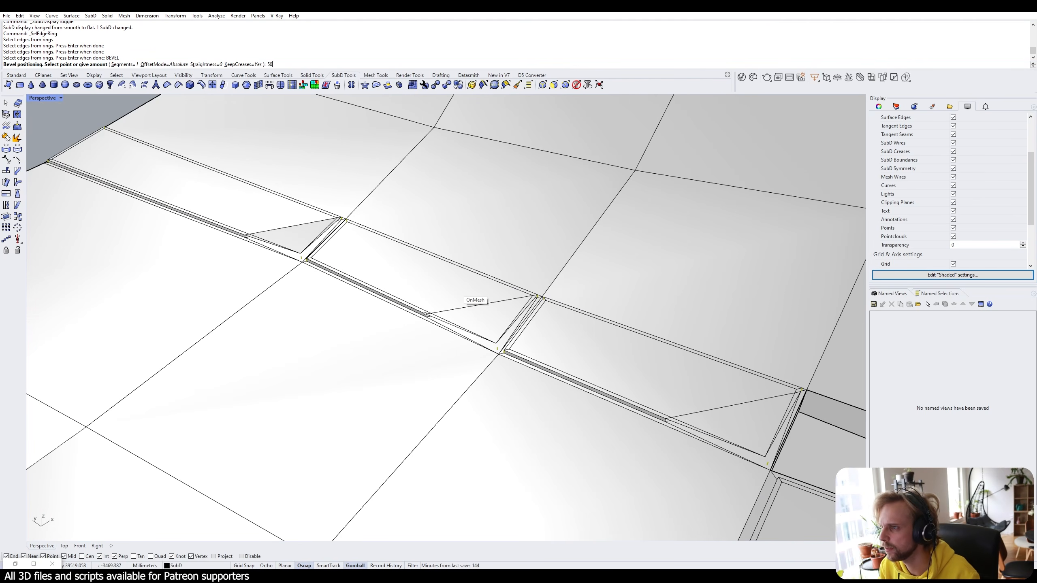
key("Return")
scroll(435, 322, "up", 3)
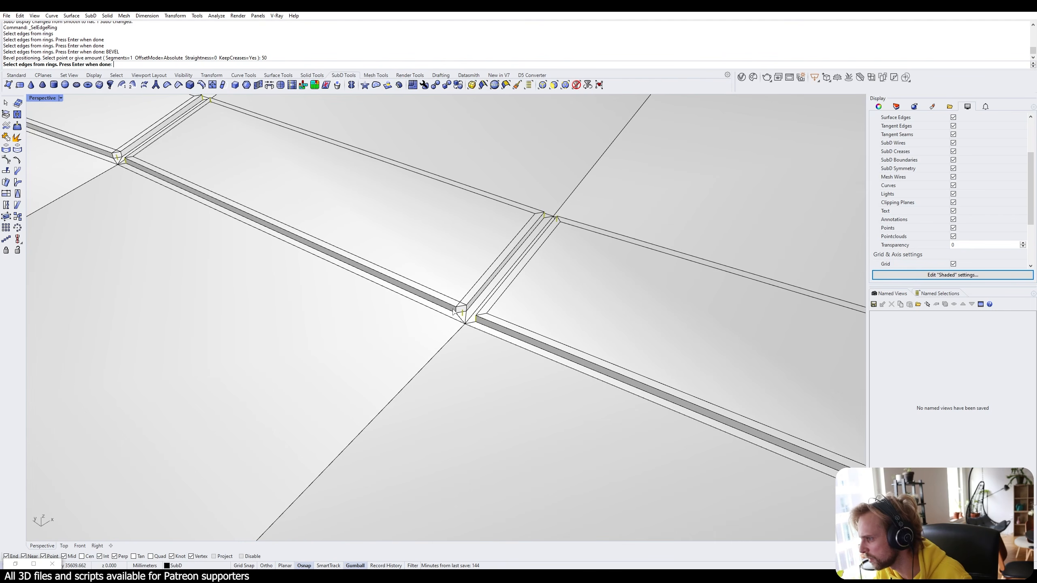
key("Return")
key("Escape")
key("Tab")
key("Tab")
key("Tab")
scroll(437, 327, "down", 4)
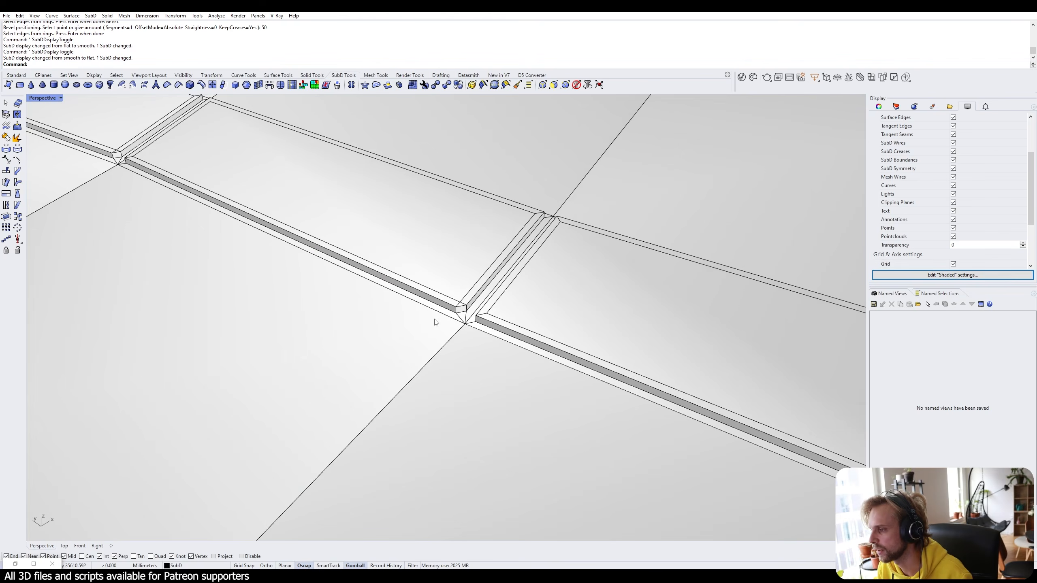
scroll(448, 340, "up", 3)
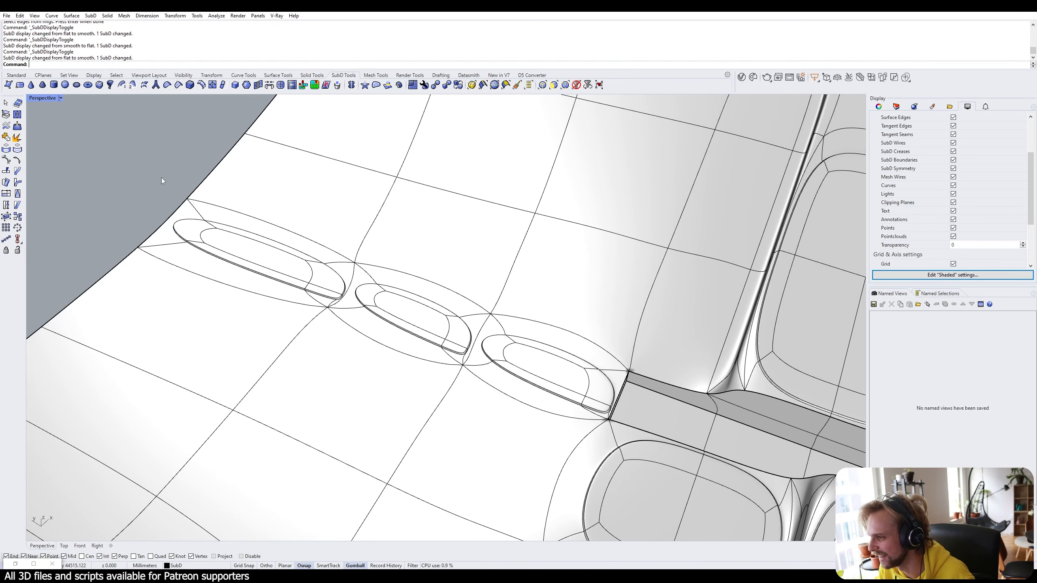
key("ctrl+z")
key("Tab")
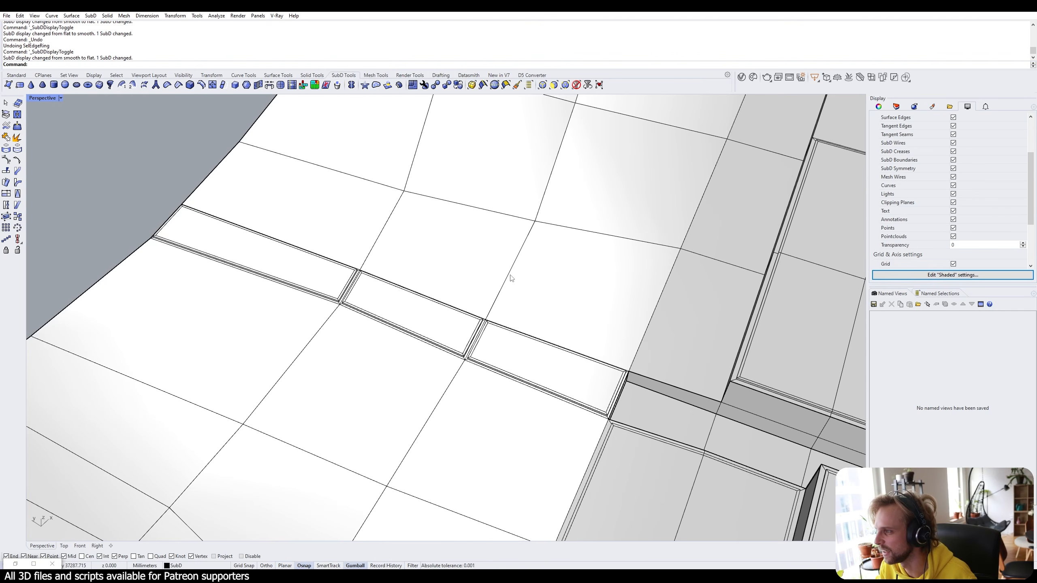
Reselect edge rings at the slot corner and the other path junctions.
left_click(495, 85)
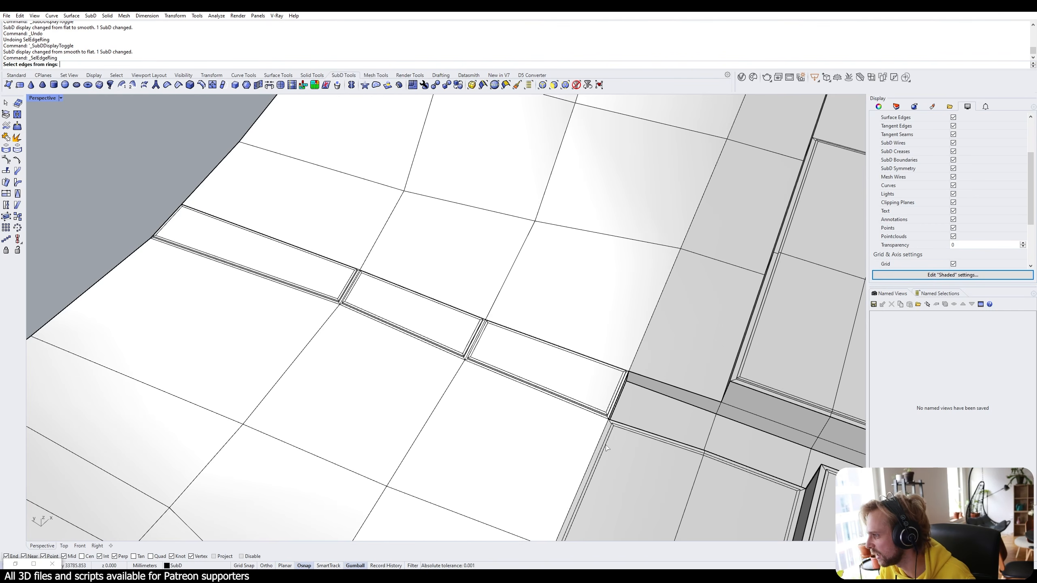
scroll(606, 448, "up", 6)
left_click(554, 437)
scroll(553, 436, "down", 6)
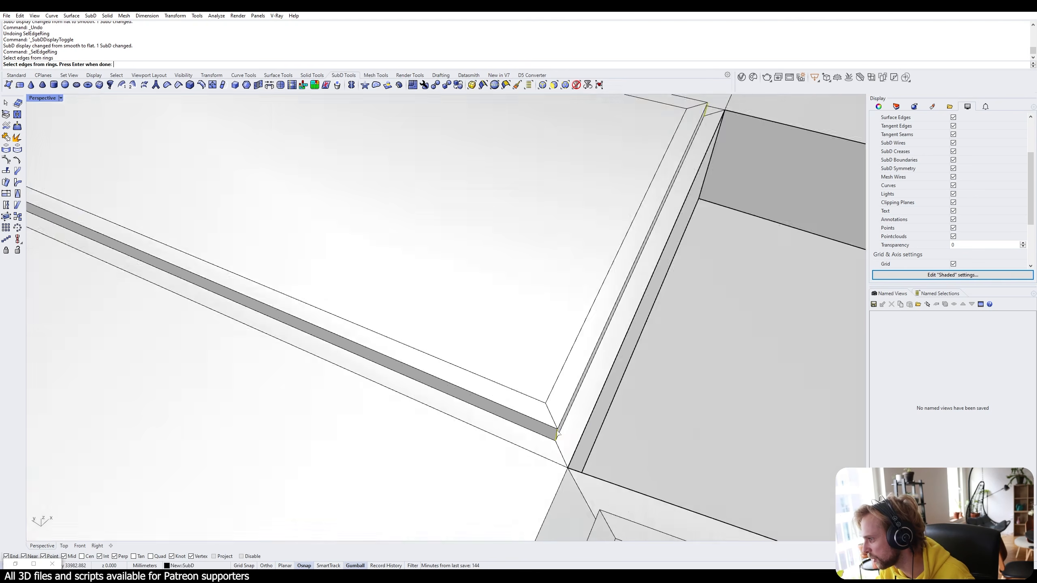
left_click(297, 330)
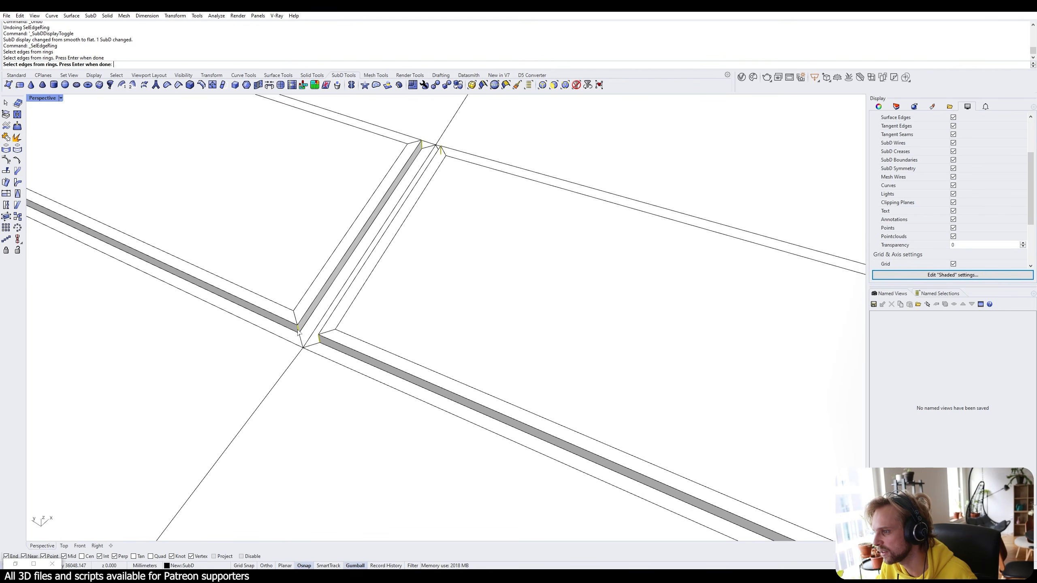
right_click_drag(302, 307, 638, 394)
scroll(409, 269, "up", 4)
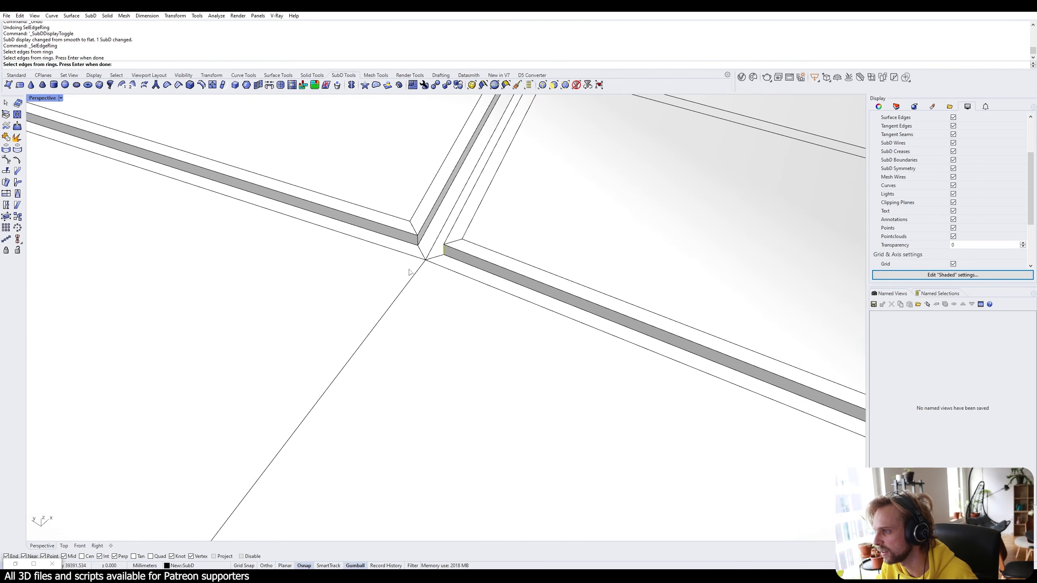
left_click(418, 246)
scroll(420, 244, "down", 4)
key("Return")
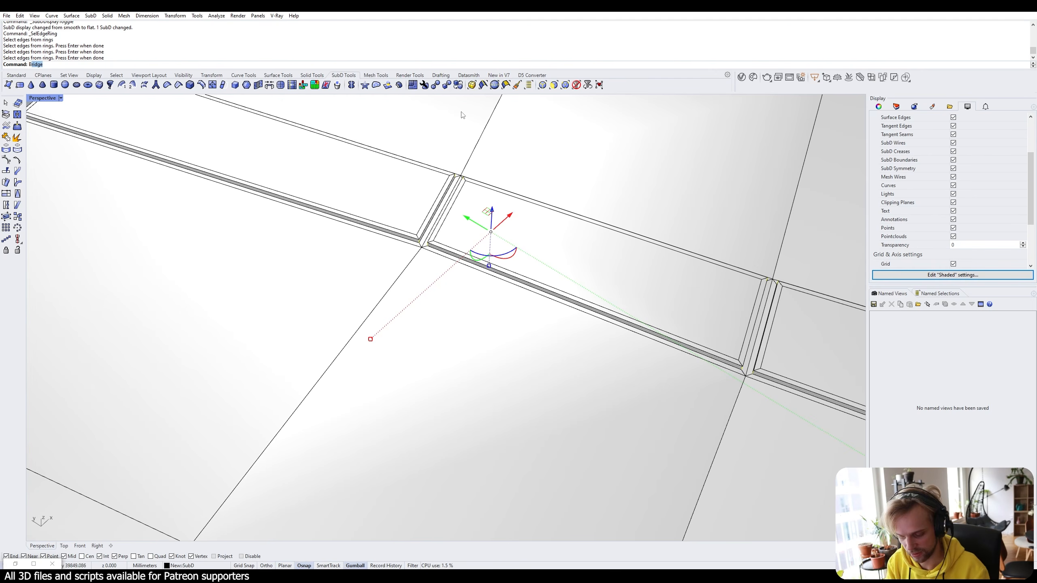
Bevel the selected edge rings by 50 and view the path in smooth display.
key("Return")
type("50")
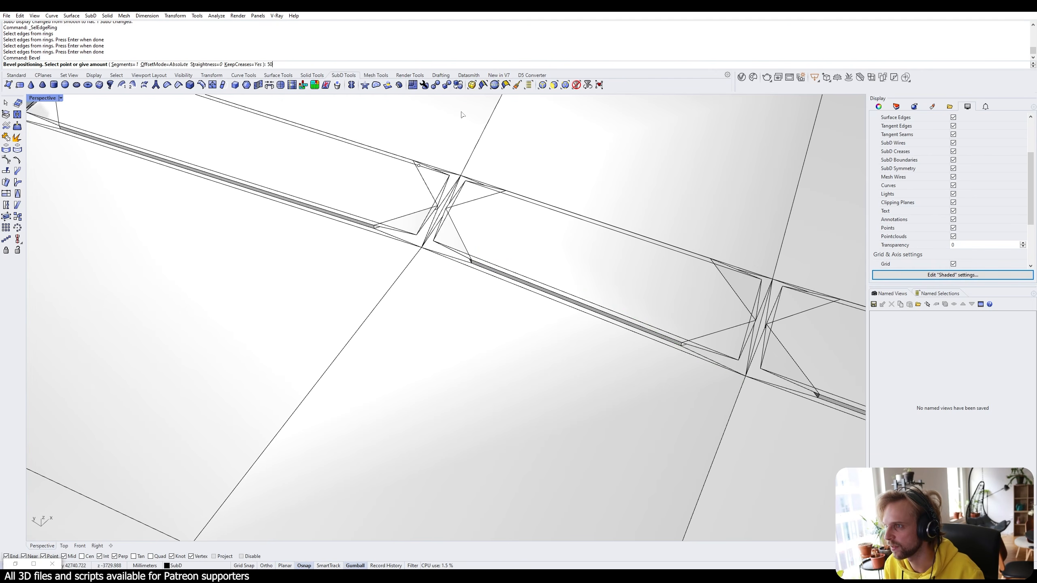
key("Return")
scroll(475, 204, "down", 3)
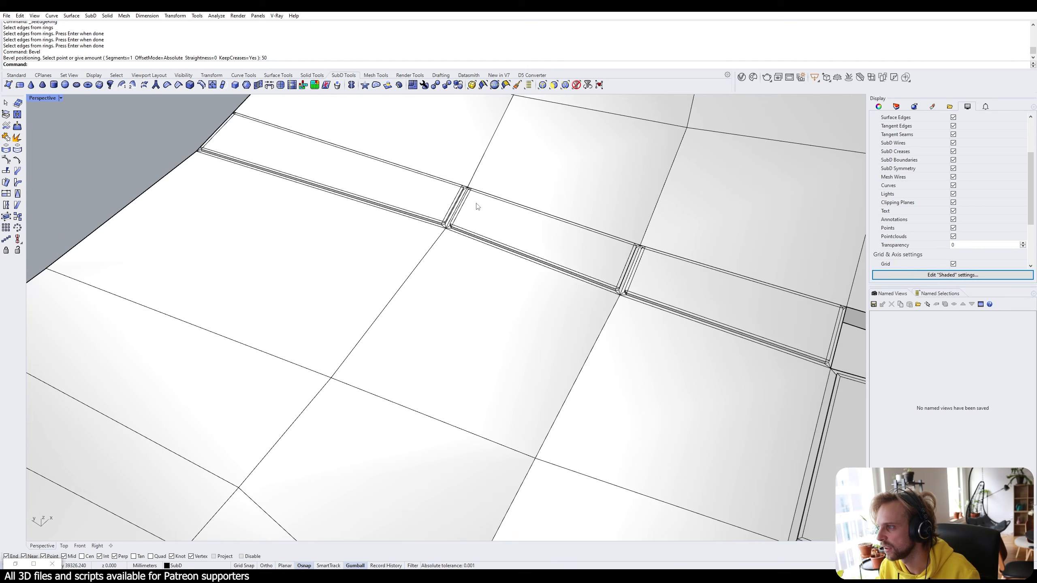
key("Tab")
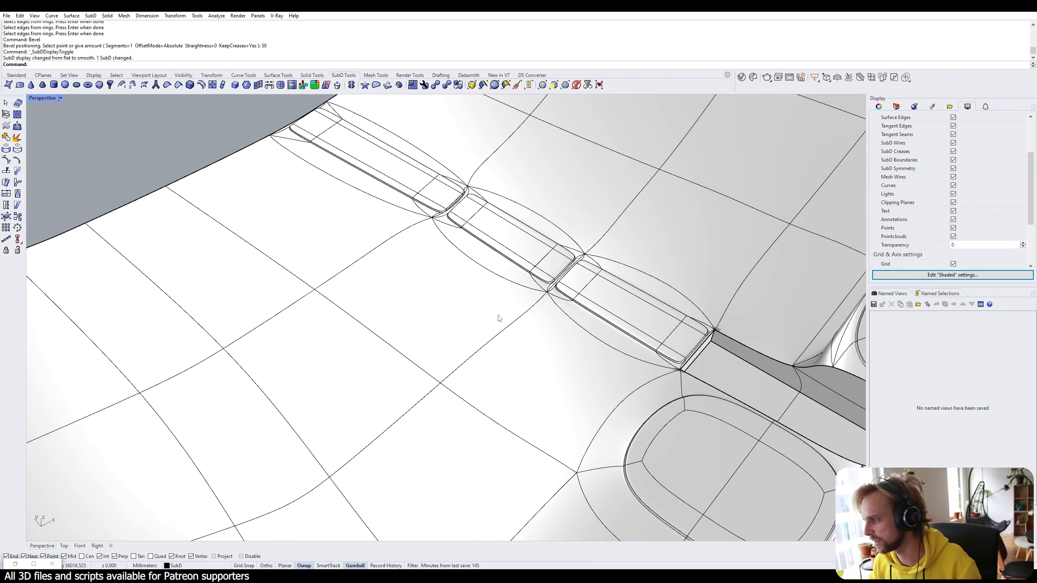
right_click_drag(500, 318, 481, 368)
scroll(645, 290, "down", 3)
Turn on the Building layer to show the building above the terraces.
left_click(896, 106)
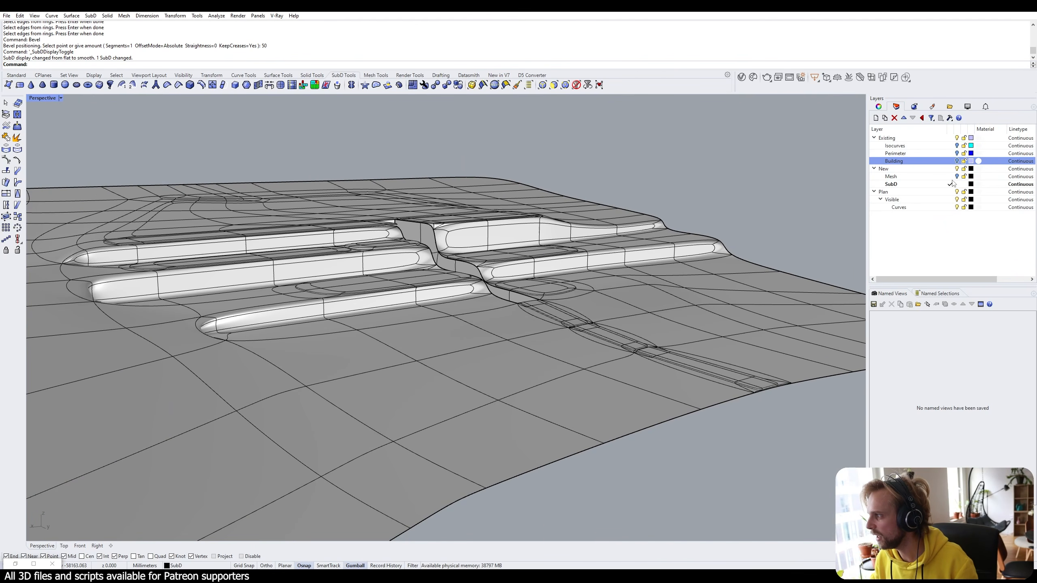
left_click(957, 161)
right_click_drag(642, 199, 352, 263)
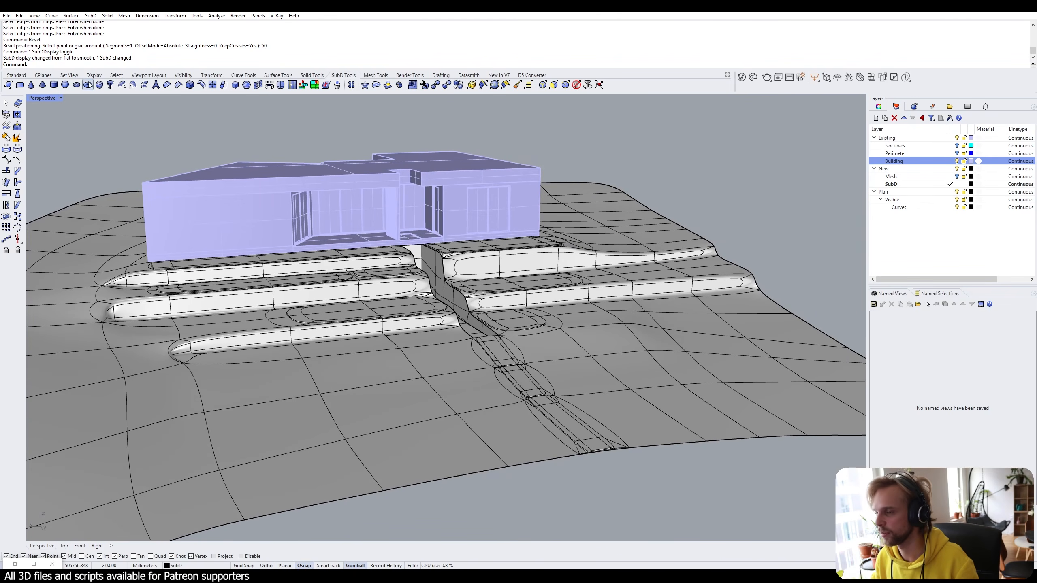
key("Return")
Switch the Perspective view to Arctic display and compare flat and smooth SubD.
left_click(40, 101)
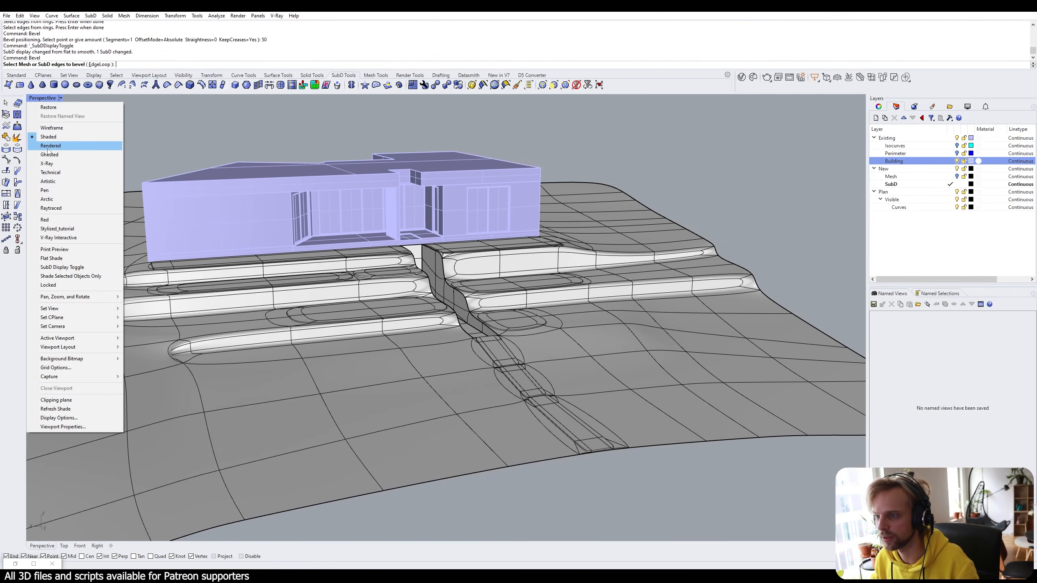
left_click(61, 200)
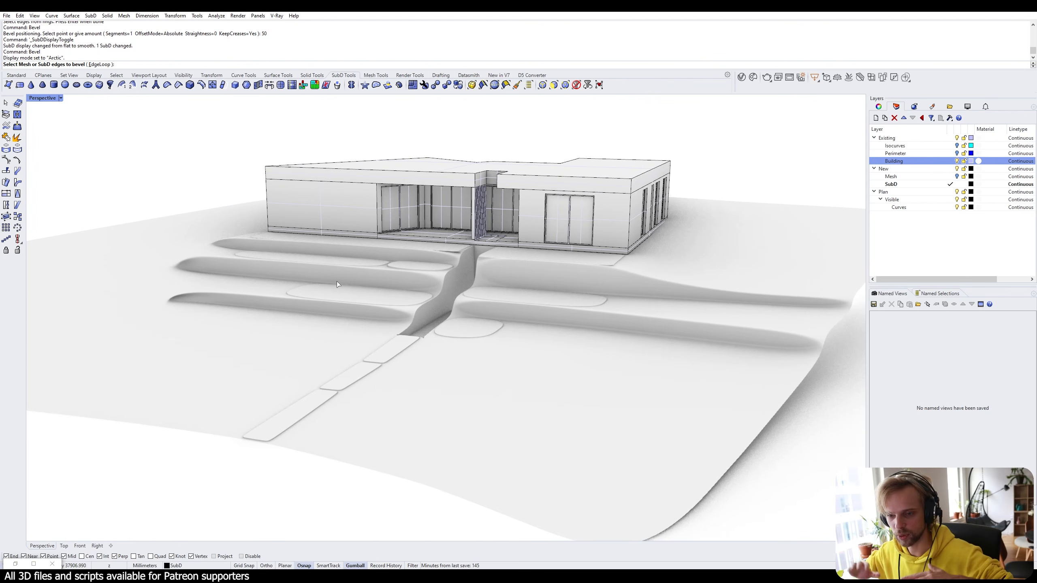
scroll(555, 263, "up", 10)
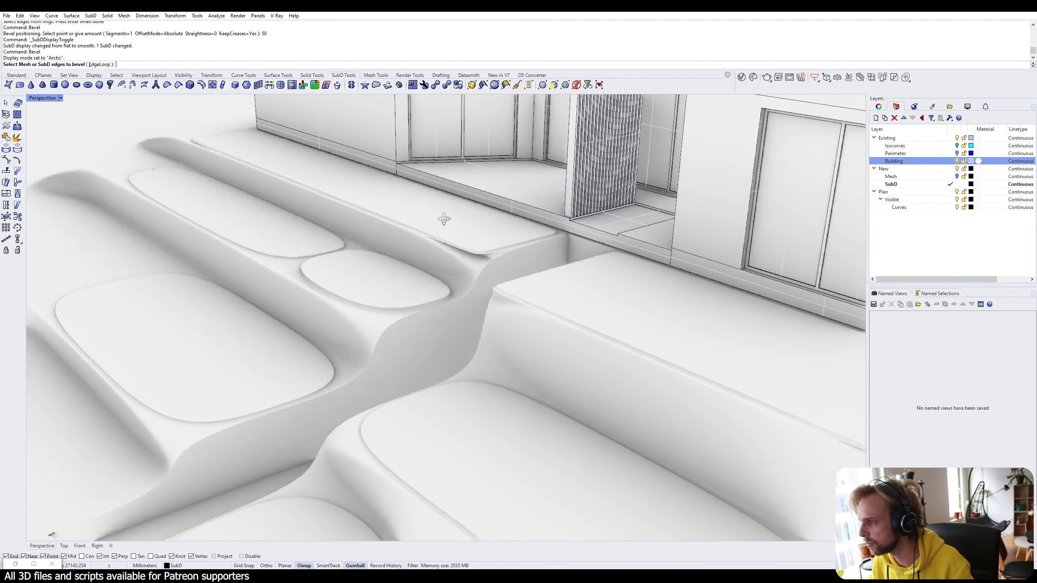
scroll(531, 284, "up", 5)
key("Tab")
key("Tab")
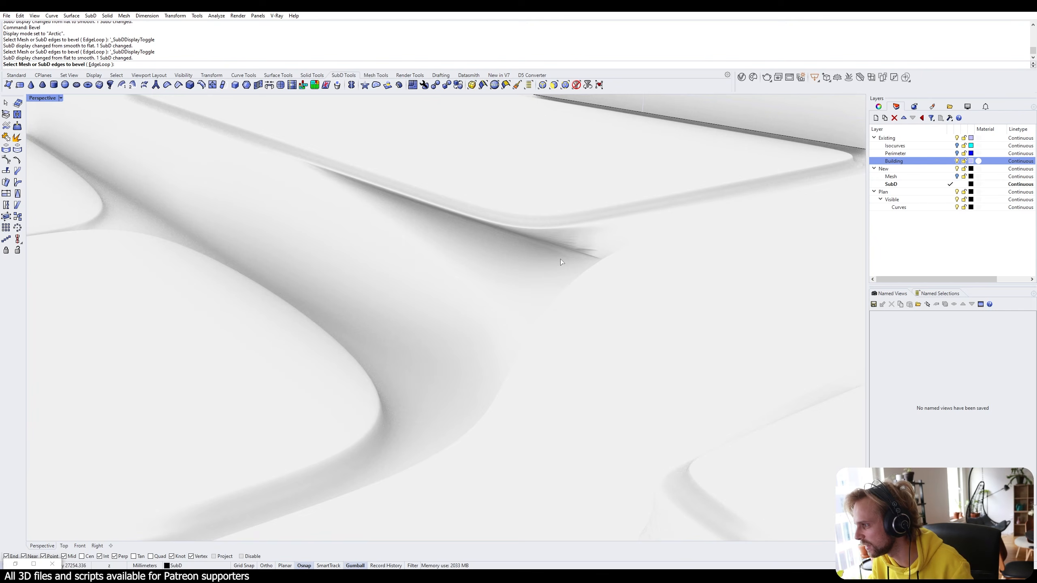
scroll(561, 262, "down", 5)
key("Tab")
key("Tab")
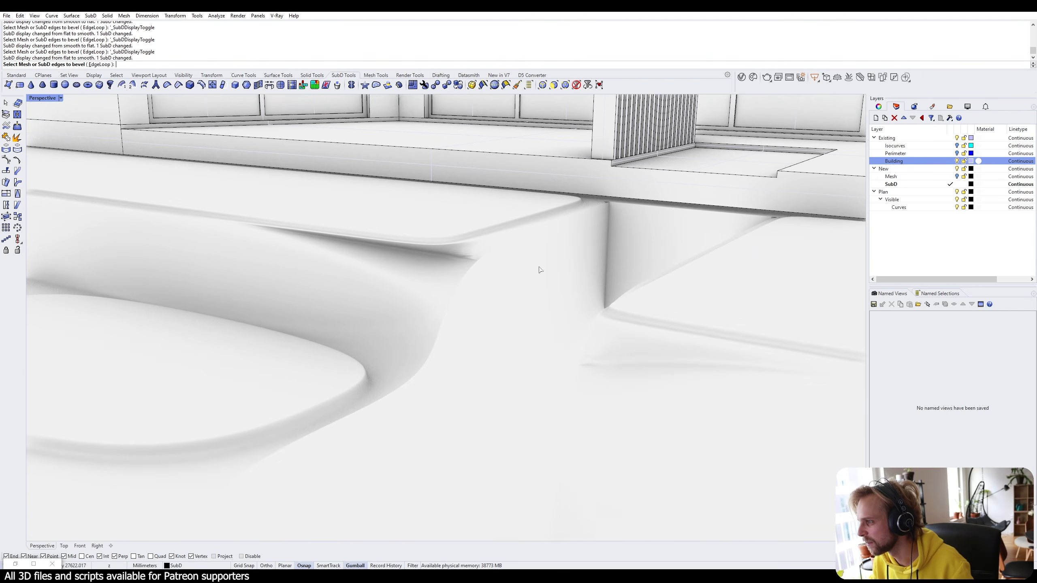
key("Tab")
scroll(441, 255, "up", 4)
Set the Perspective viewport back to Shaded display.
left_click(43, 97)
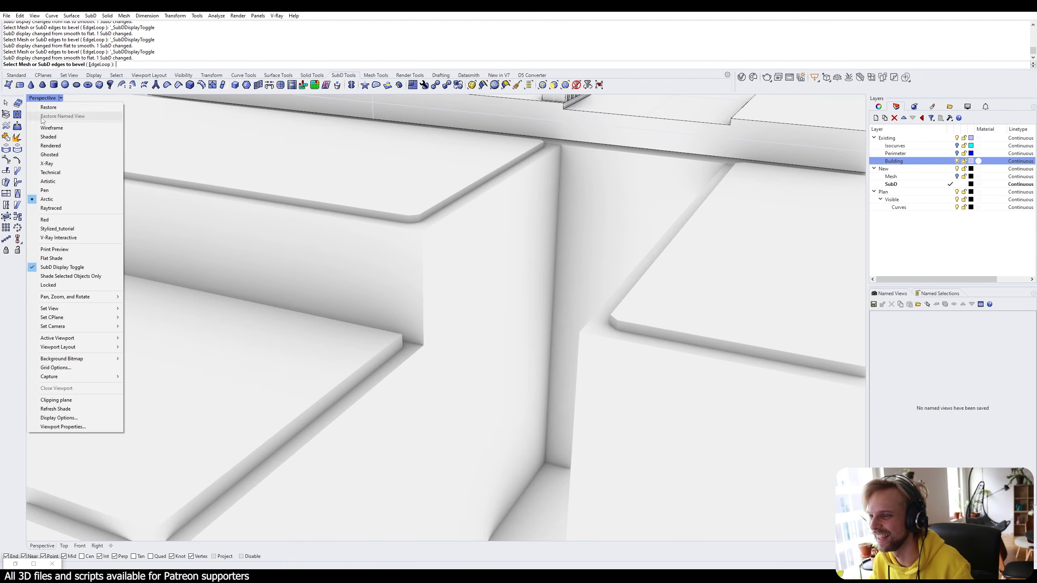
left_click(46, 136)
scroll(410, 253, "up", 5)
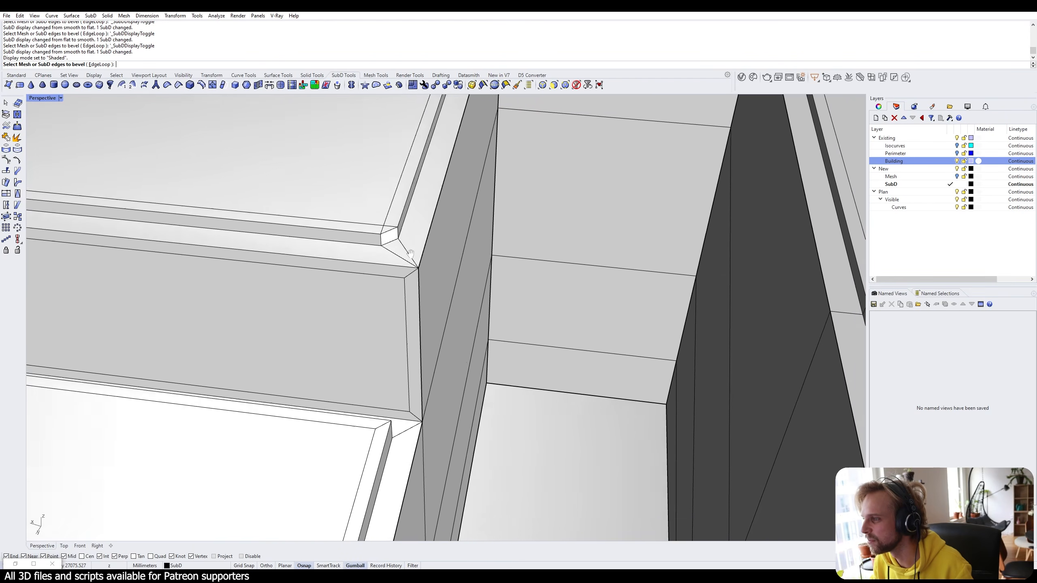
Inspect the terrace edge and retaining wall corner, toggling between smooth and flat SubD display.
key("Tab")
mouse_move(411, 253)
right_mouse_down("shift")
mouse_move(499, 346)
mouse_move(412, 261)
right_mouse_up("shift")
right_click_drag(413, 261, 481, 318, "shift")
key("Tab")
key("Tab")
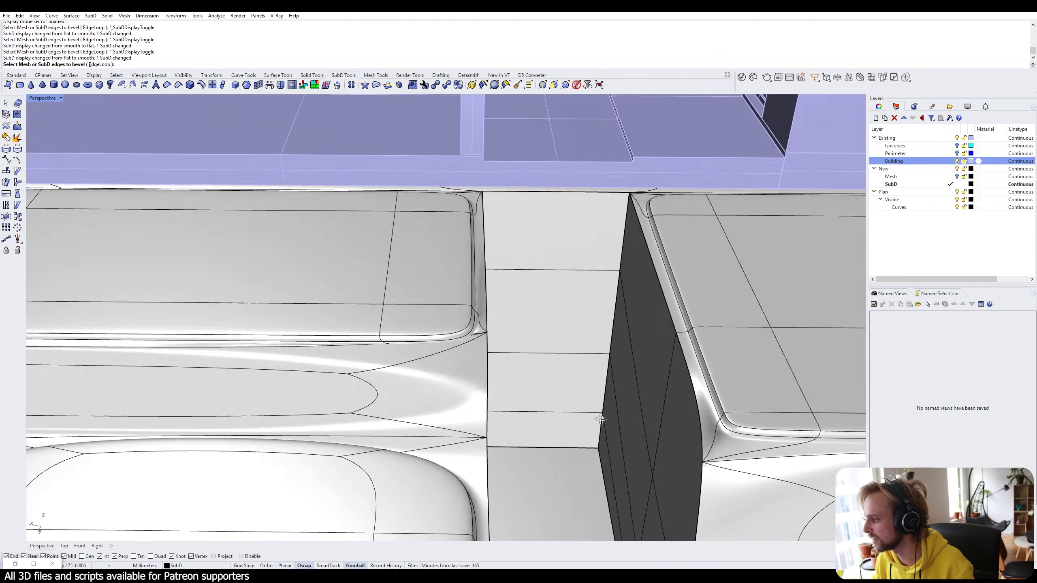
right_click_drag(601, 419, 421, 417)
key("Tab")
right_click_drag(449, 347, 436, 379)
scroll(520, 318, "up", 4)
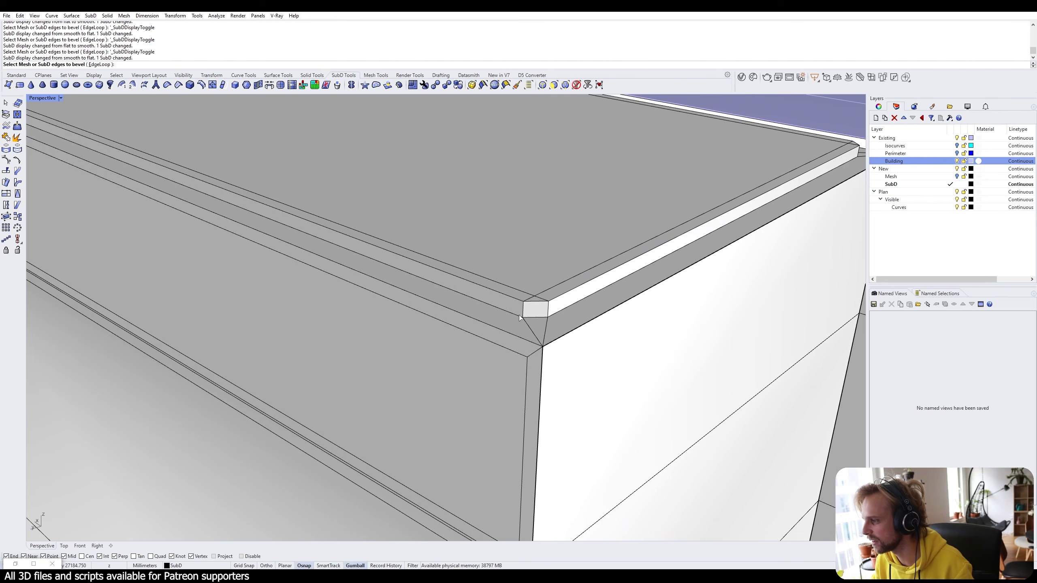
scroll(564, 306, "down", 5)
scroll(563, 303, "up", 4)
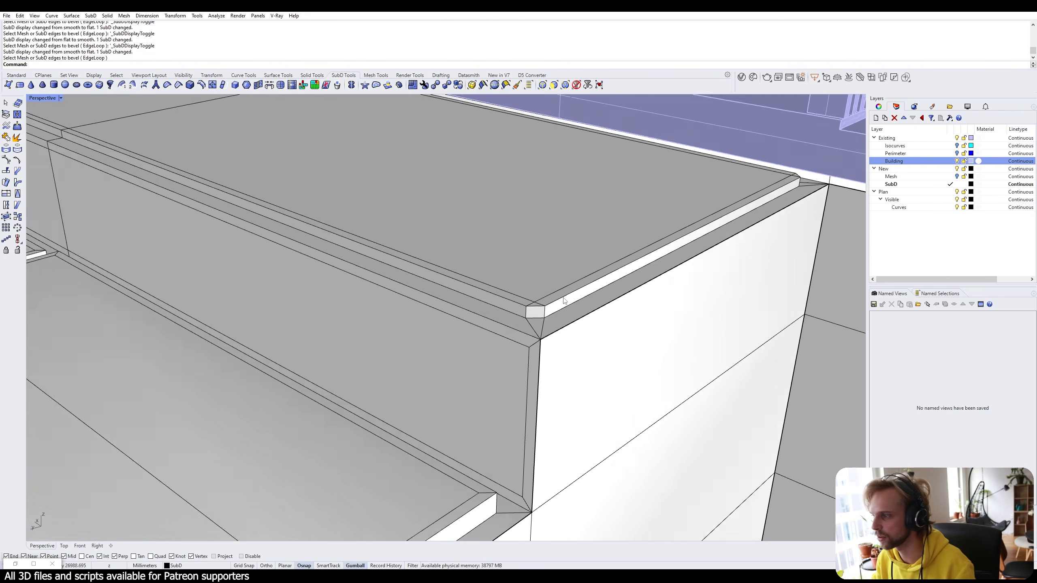
Select the bevel strip's terrace-end face, corner face, corner edge, top triangle and top strip face.
key("Escape")
left_click(578, 297, "ctrl+shift")
scroll(533, 307, "up", 2)
left_click(544, 315, "ctrl+shift")
scroll(544, 315, "down", 5)
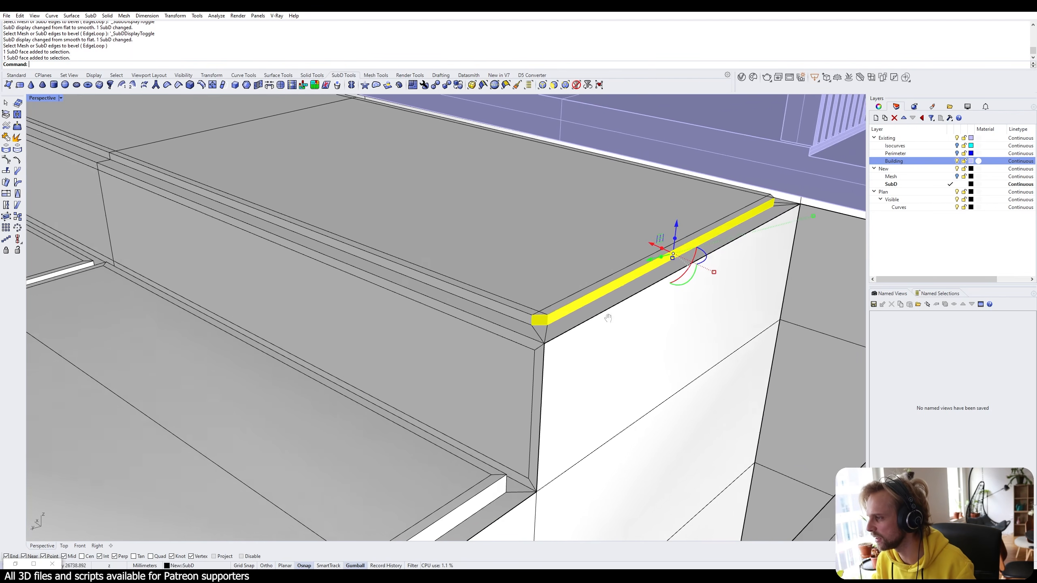
scroll(770, 190, "up", 4)
scroll(405, 398, "up", 2)
scroll(408, 390, "up", 2)
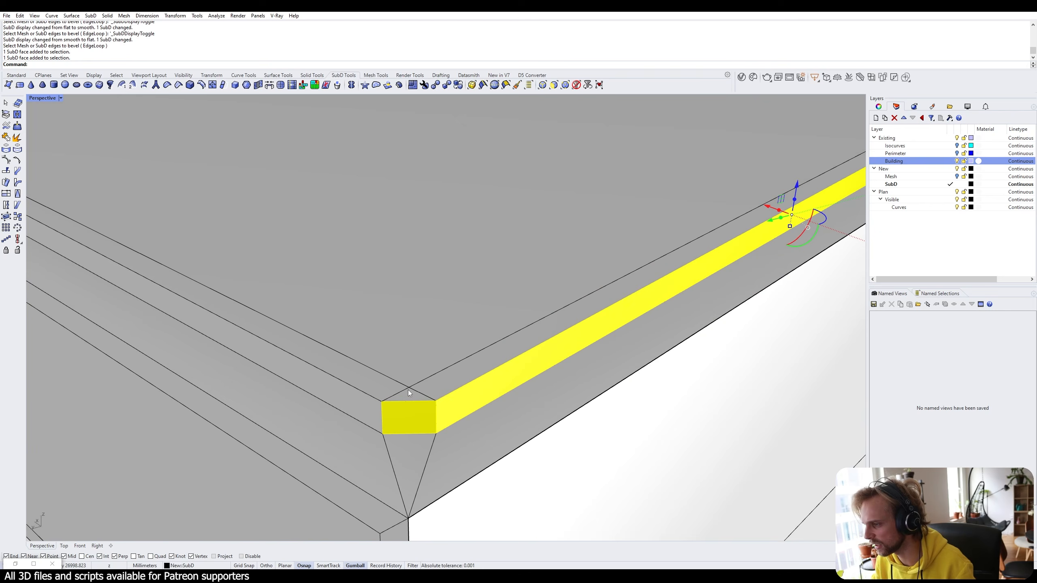
left_click(415, 392, "ctrl+shift")
left_click(411, 396, "ctrl+shift")
left_click(460, 376, "ctrl+shift")
scroll(547, 351, "down", 9)
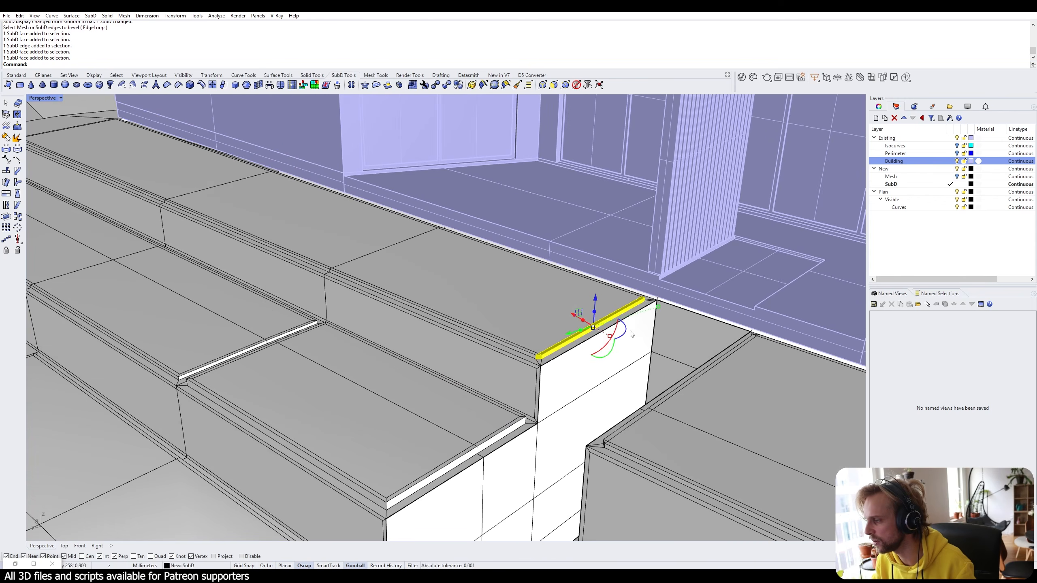
Add the strip's far-end top triangle and end cap faces to the selection.
right_click_drag(636, 323, 547, 392)
right_click_drag(628, 380, 601, 391, "shift")
scroll(461, 376, "up", 6)
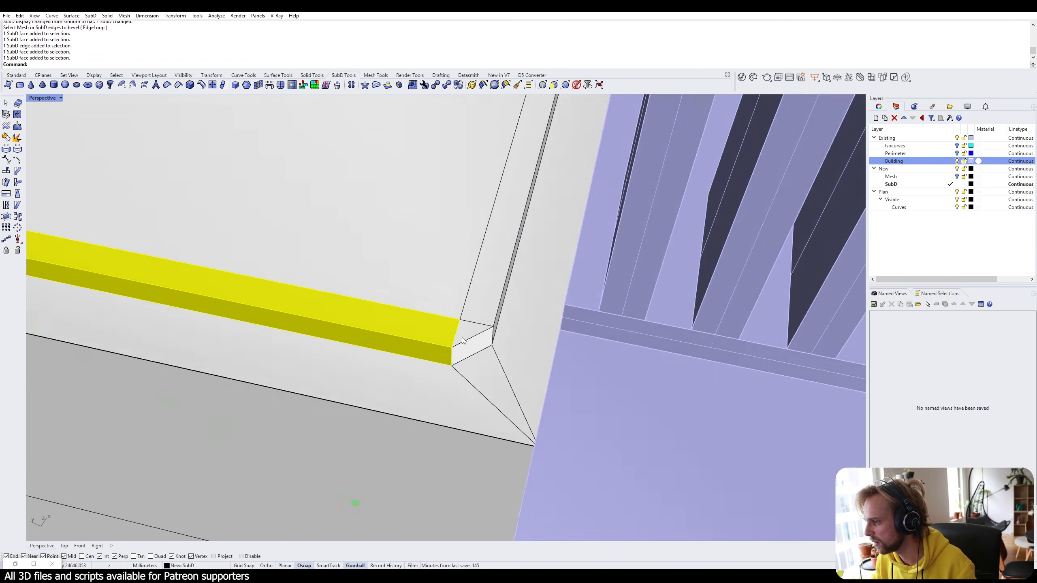
left_click(469, 332, "ctrl+shift")
left_click(474, 346, "ctrl+shift")
scroll(473, 346, "down", 7)
right_click_drag(473, 347, 613, 368)
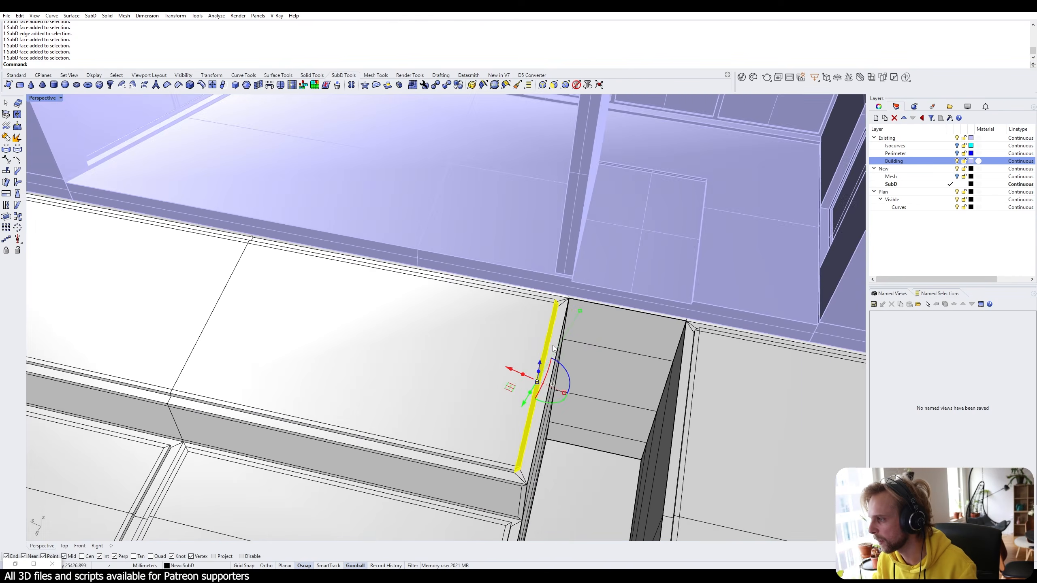
right_click_drag(516, 383, 571, 293, "shift")
Move the selected strip faces back from the wall corner and check the result smoothed.
type("m")
key("Return")
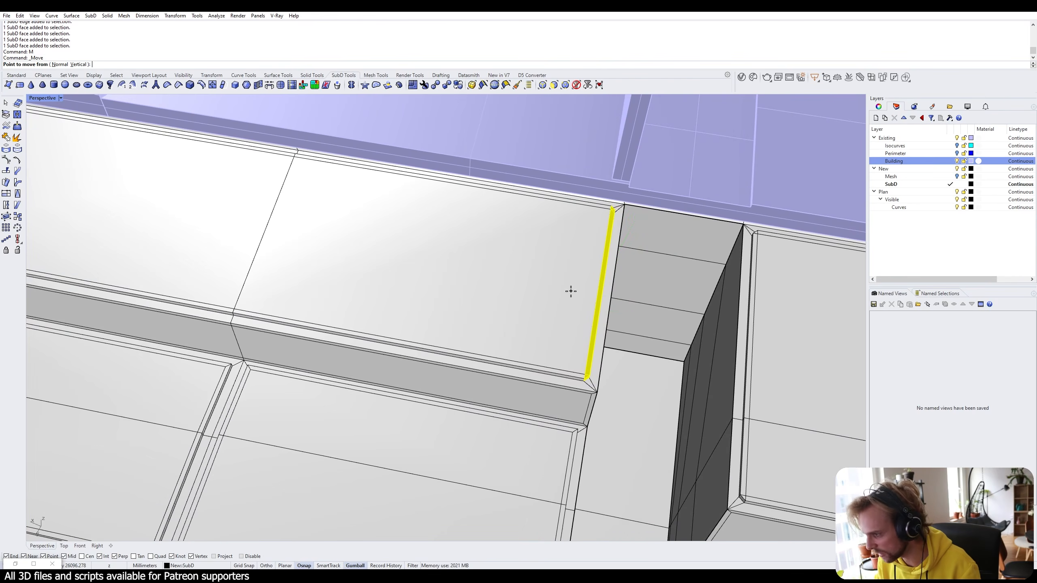
scroll(594, 354, "up", 3)
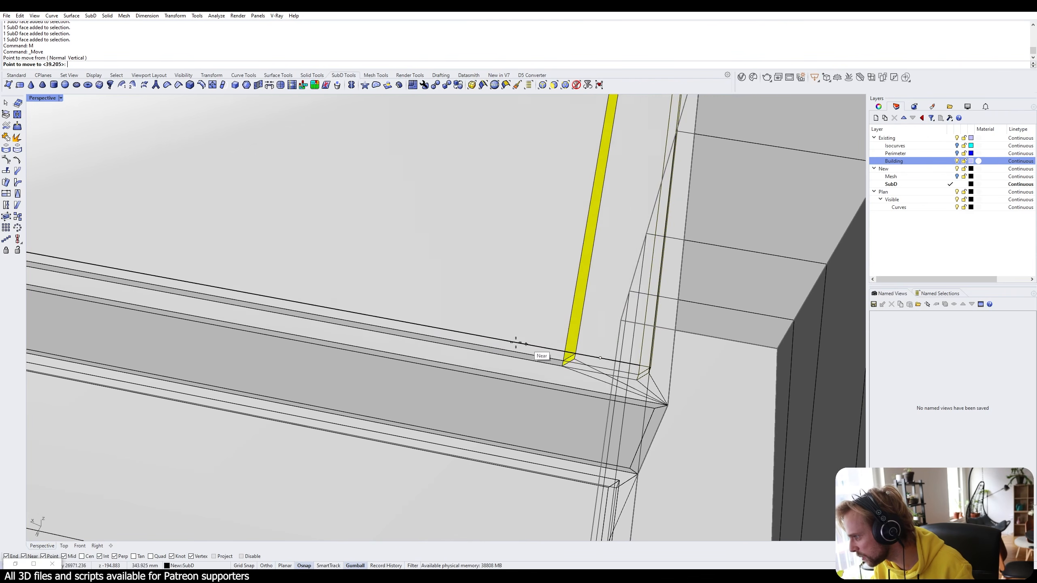
left_click(457, 330)
right_click_drag(635, 313, 538, 318)
key("Tab")
scroll(590, 321, "down", 4)
key("Escape")
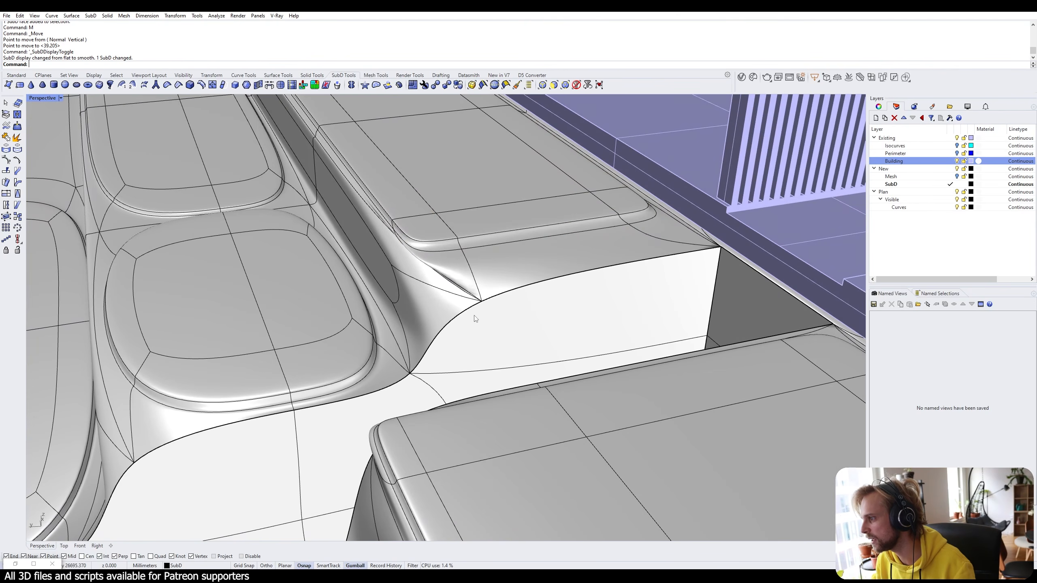
right_click_drag(474, 318, 535, 322)
key("Tab")
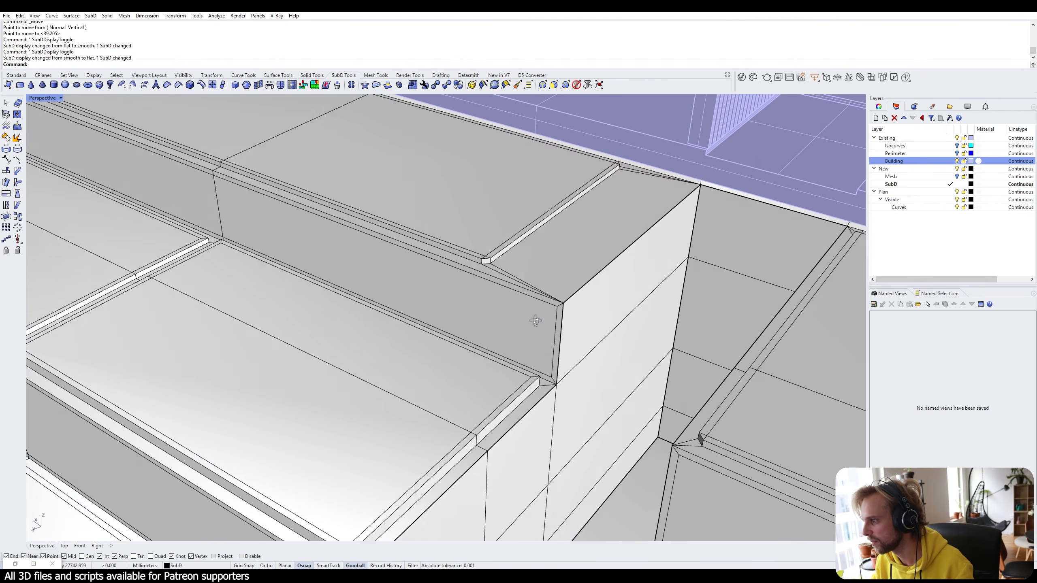
scroll(537, 289, "up", 2)
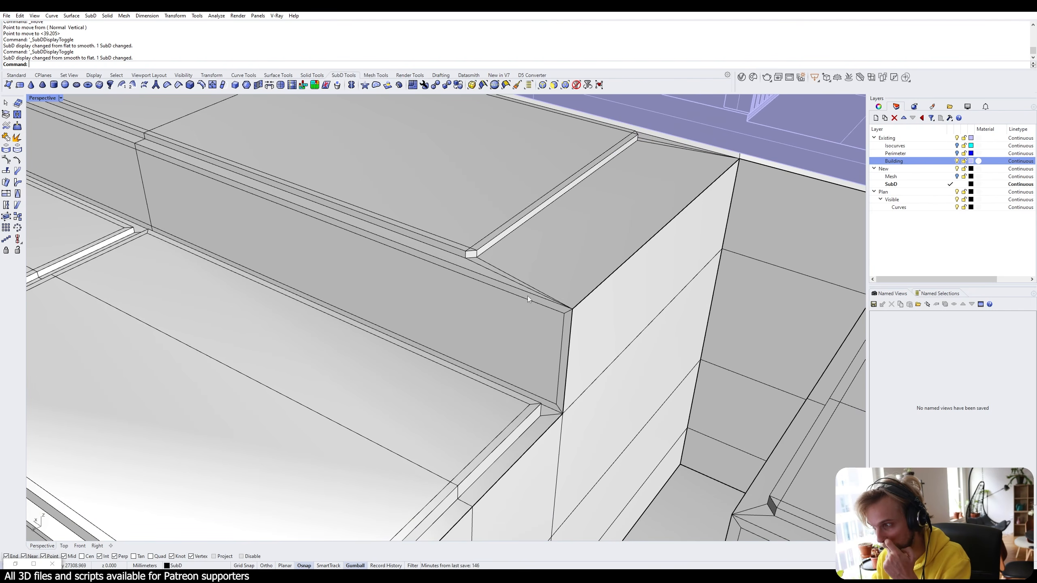
Try a bevel on the retaining wall's top corner edge, sizing it at the corner vertex.
right_click_drag(502, 289, 441, 271)
scroll(379, 256, "up", 2)
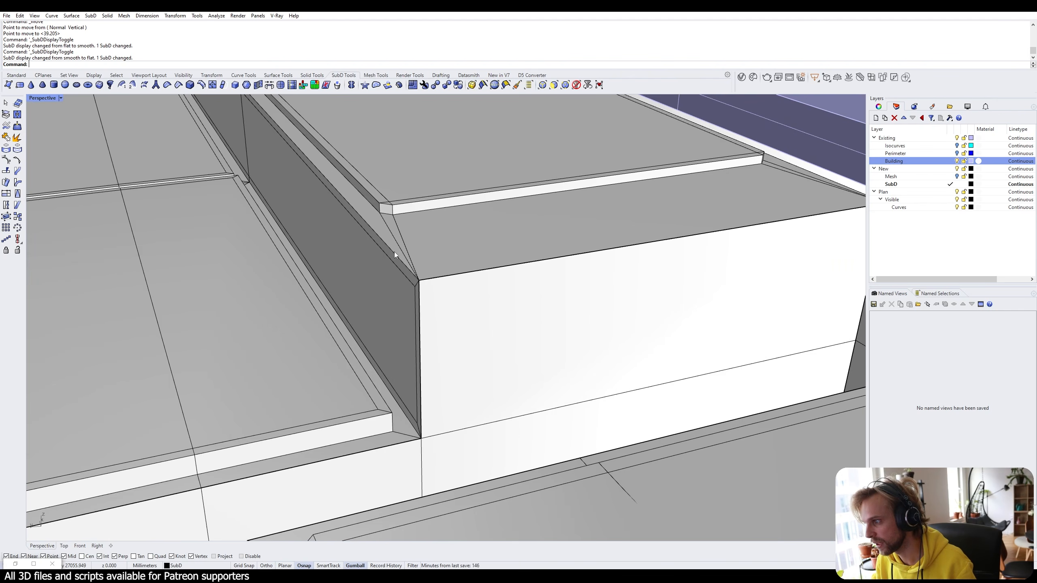
left_click(394, 253, "ctrl+shift")
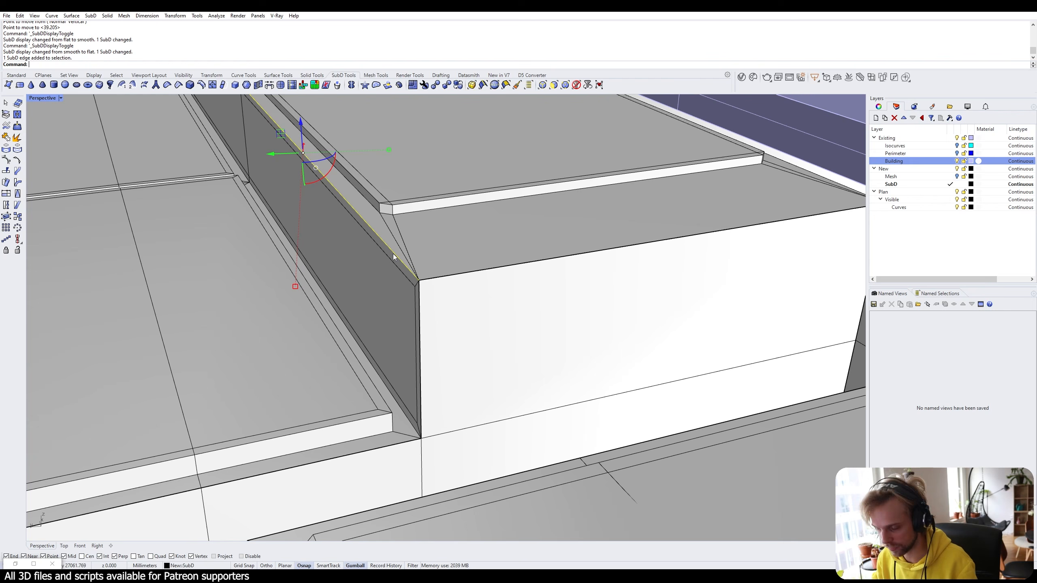
type("bevel")
key("Return")
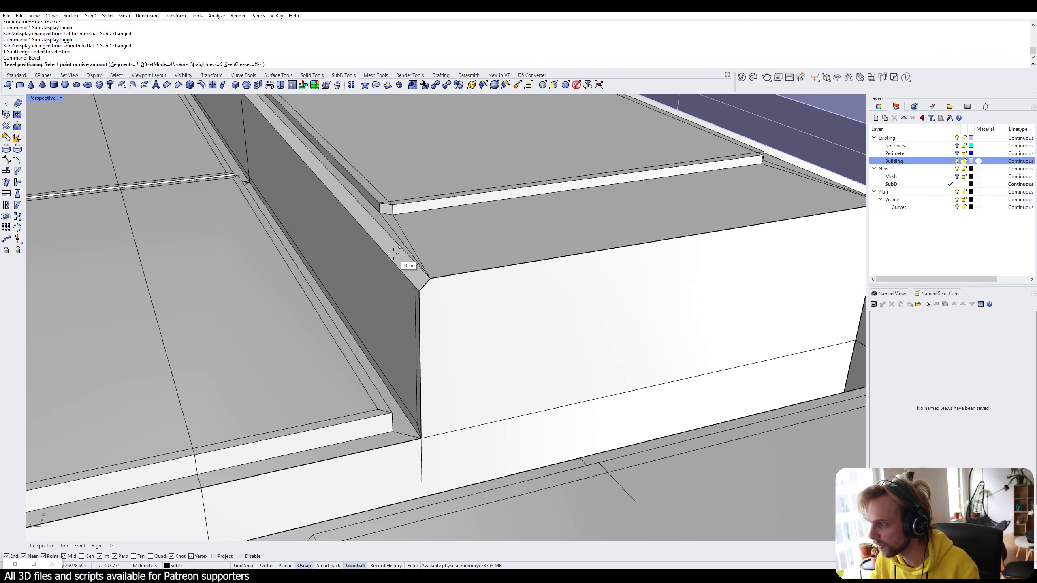
scroll(416, 264, "up", 4)
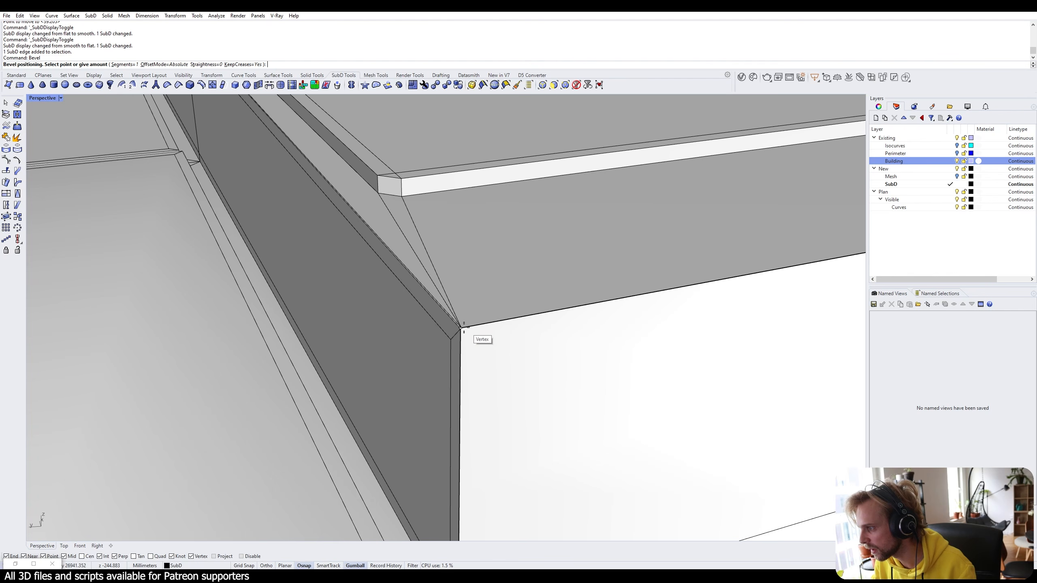
left_click(460, 326)
Preview the wall-edge bevel smoothed, undo it, and return the SubD to flat display.
key("Tab")
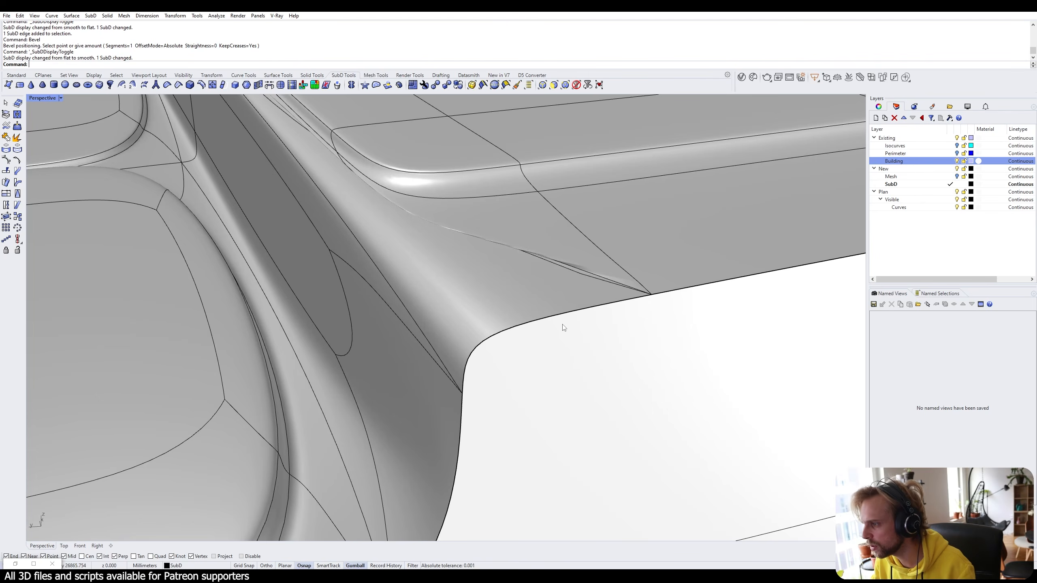
scroll(563, 326, "down", 5)
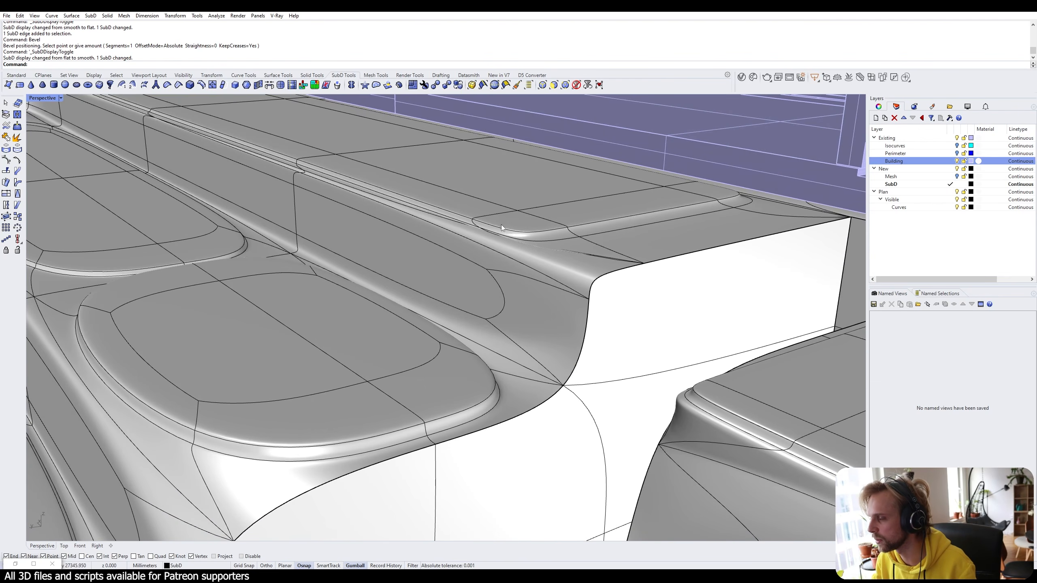
scroll(501, 225, "up", 3)
key("ctrl+z")
scroll(530, 286, "up", 3)
key("Tab")
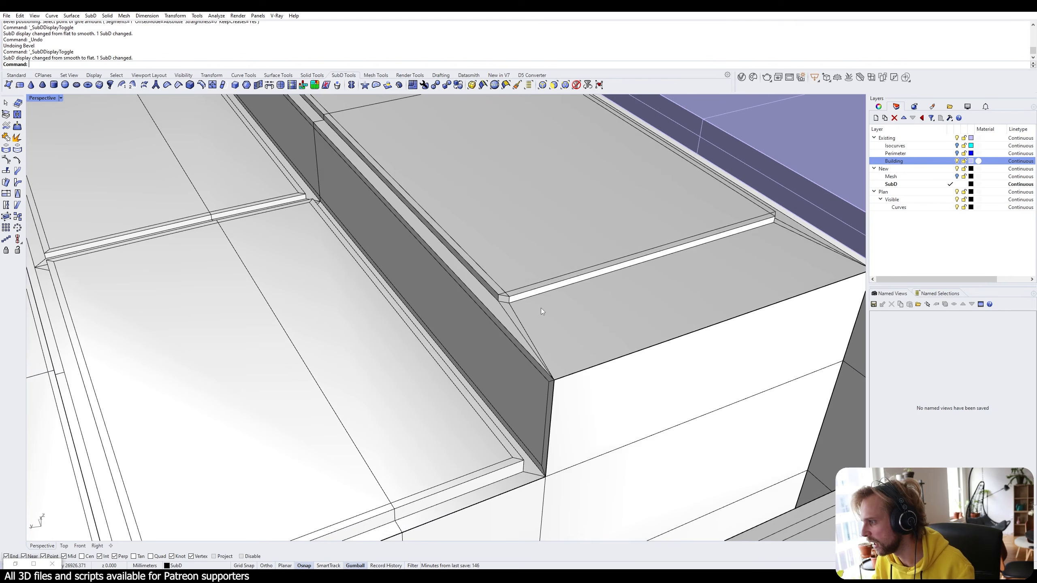
scroll(553, 368, "up", 3)
Orbit around the terrace corner and stair blocks, then show the terrain as smooth SubD.
right_click_drag(553, 367, 527, 372)
scroll(522, 255, "up", 2)
right_click_drag(523, 255, 519, 267)
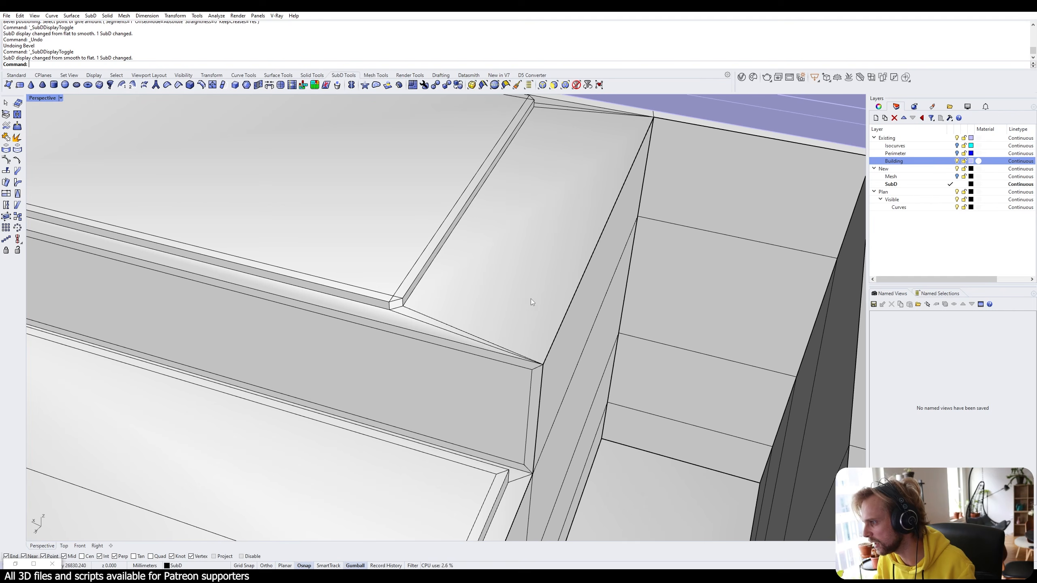
scroll(571, 296, "down", 3)
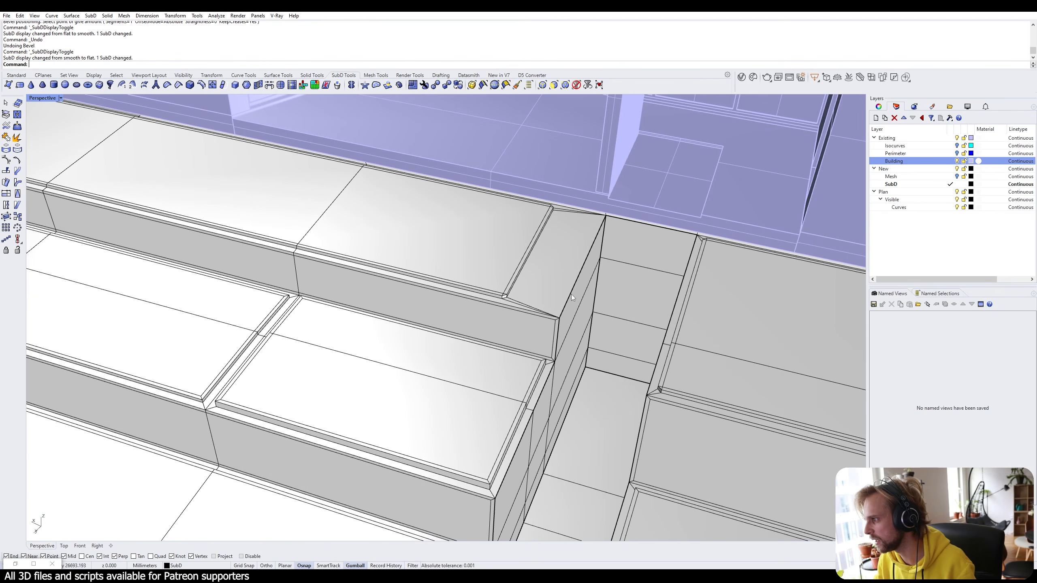
right_click_drag(613, 319, 627, 354)
scroll(627, 354, "down", 10)
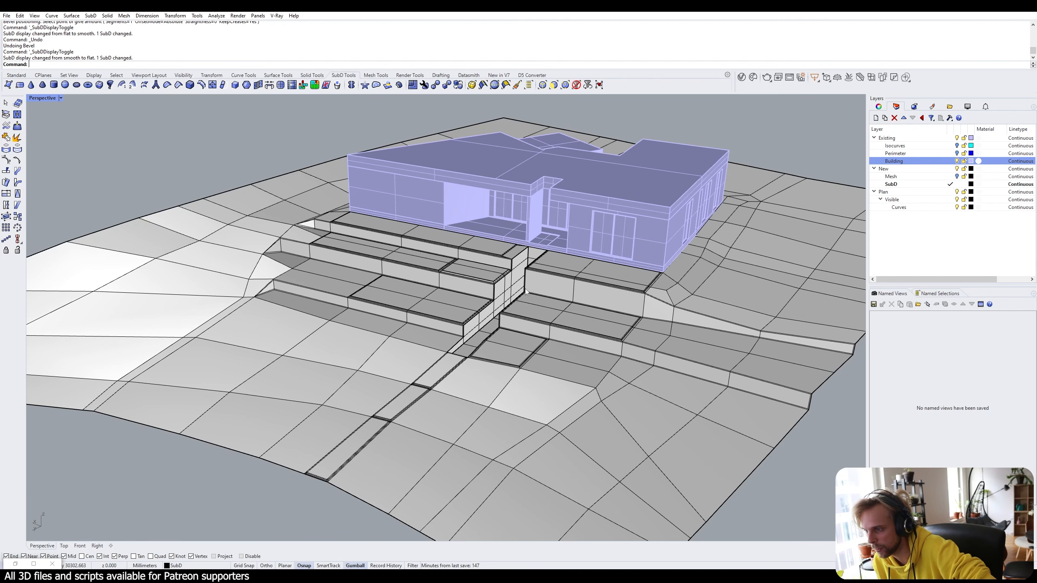
key("Tab")
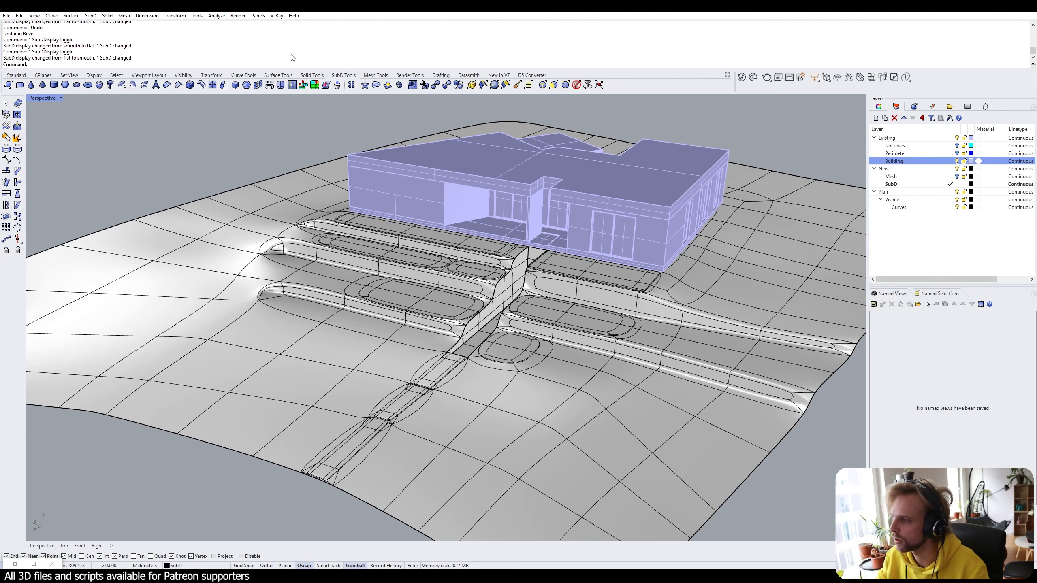
Switch the Perspective viewport to Arctic display and close in on the building and terrain.
left_click(49, 98)
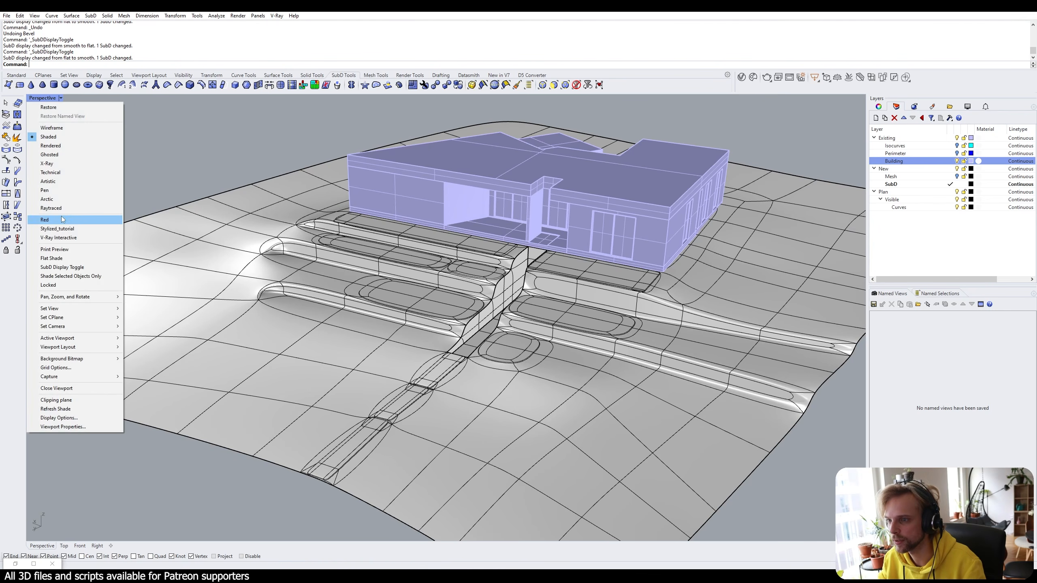
left_click(65, 201)
right_click_drag(407, 318, 483, 325)
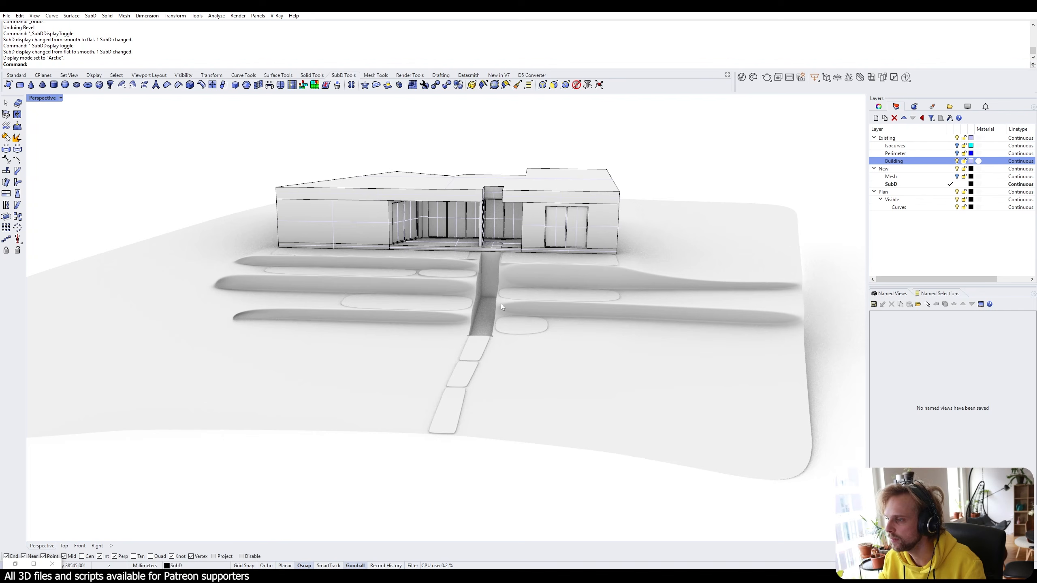